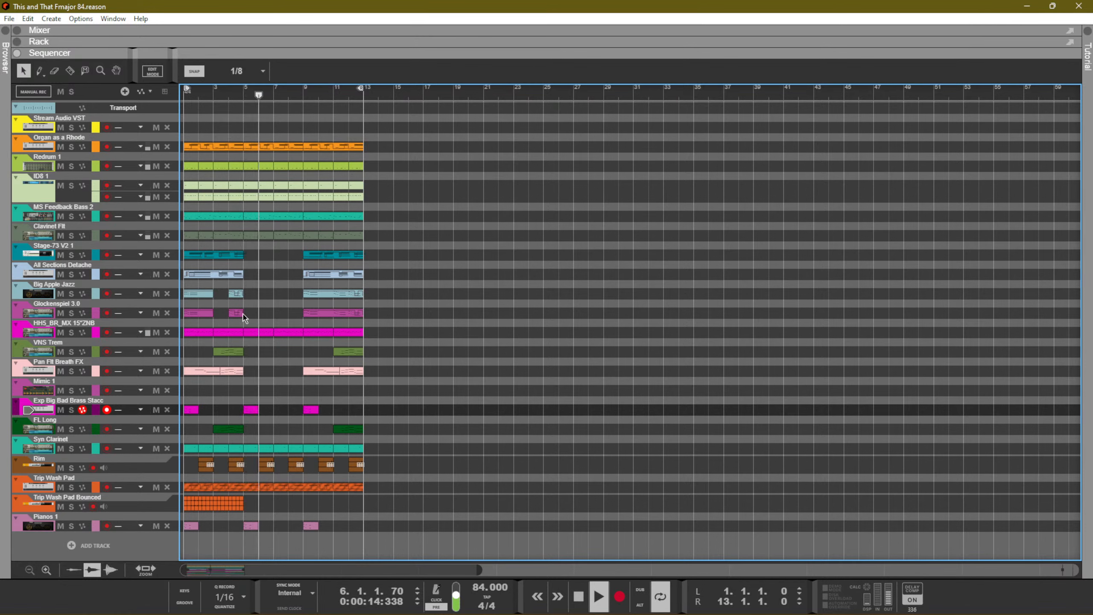
Open the song file browser and widen it to show the file types and modified dates
{"action": "left_click", "coordinate": [9, 19]}
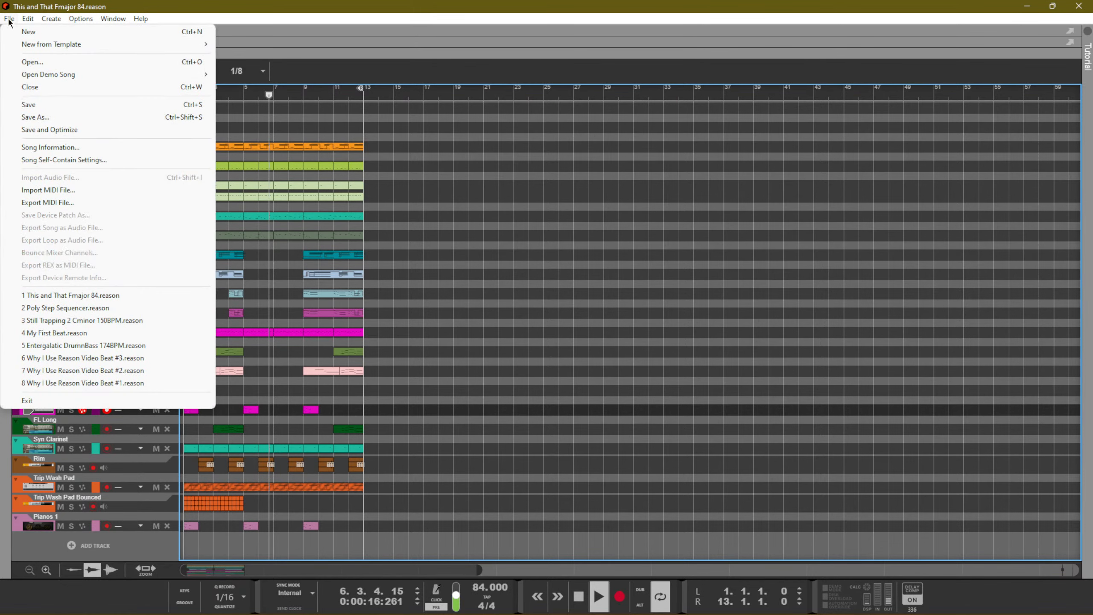
{"action": "left_click", "coordinate": [66, 63]}
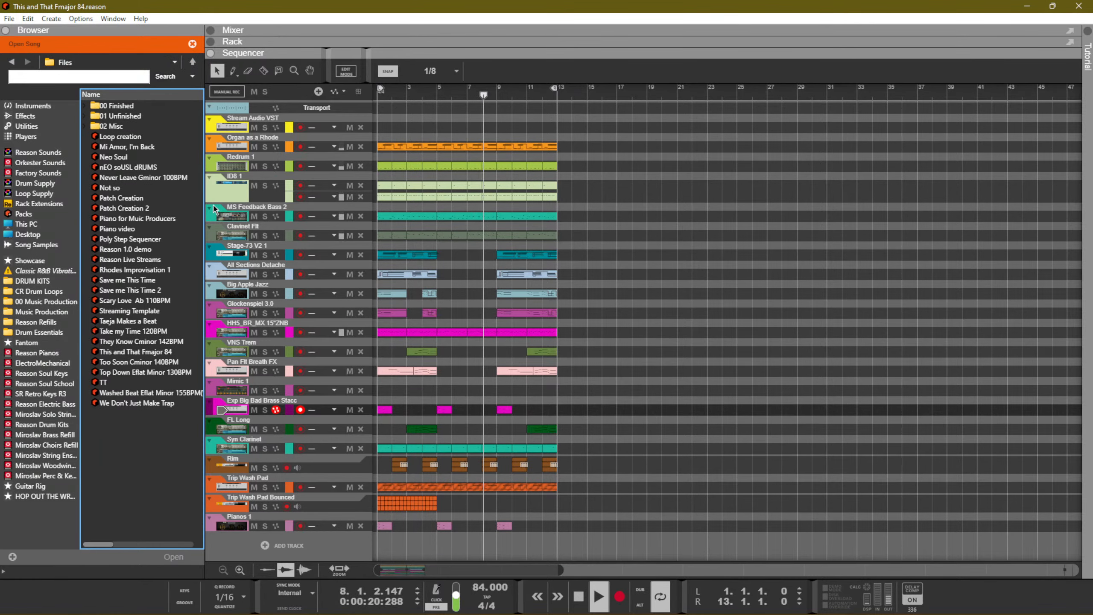
{"action": "left_click", "coordinate": [201, 208]}
{"action": "left_click_drag", "start_coordinate": [205, 209], "coordinate": [494, 215]}
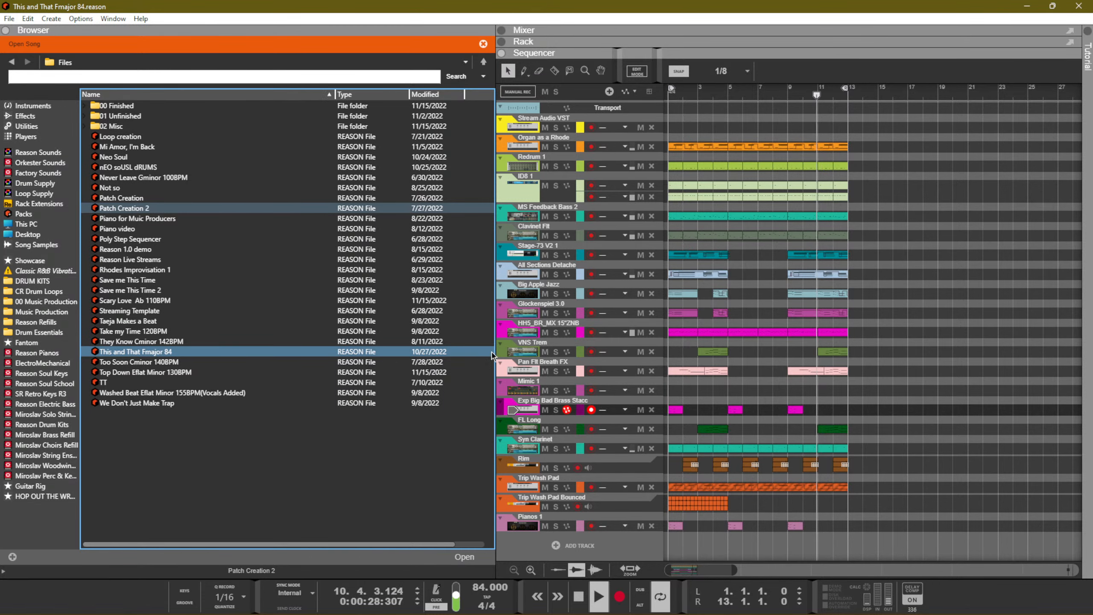
Narrow the song browser back to its file name column and return focus to the sequencer
{"action": "left_click", "coordinate": [408, 352]}
{"action": "left_click_drag", "start_coordinate": [496, 351], "coordinate": [458, 352]}
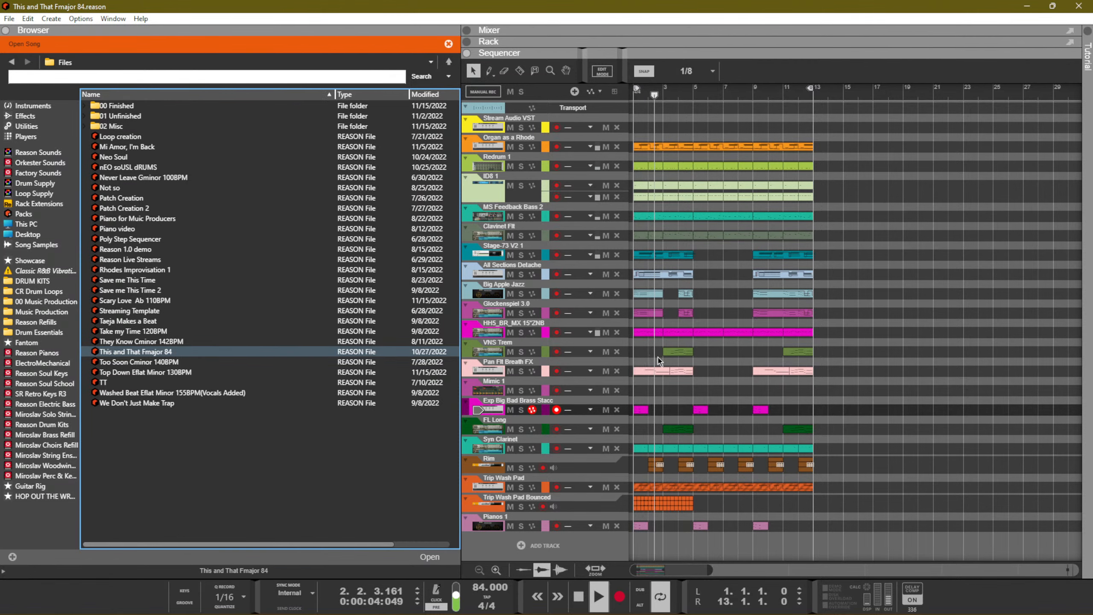
{"action": "left_click", "coordinate": [456, 290]}
{"action": "left_click_drag", "start_coordinate": [457, 294], "coordinate": [250, 286]}
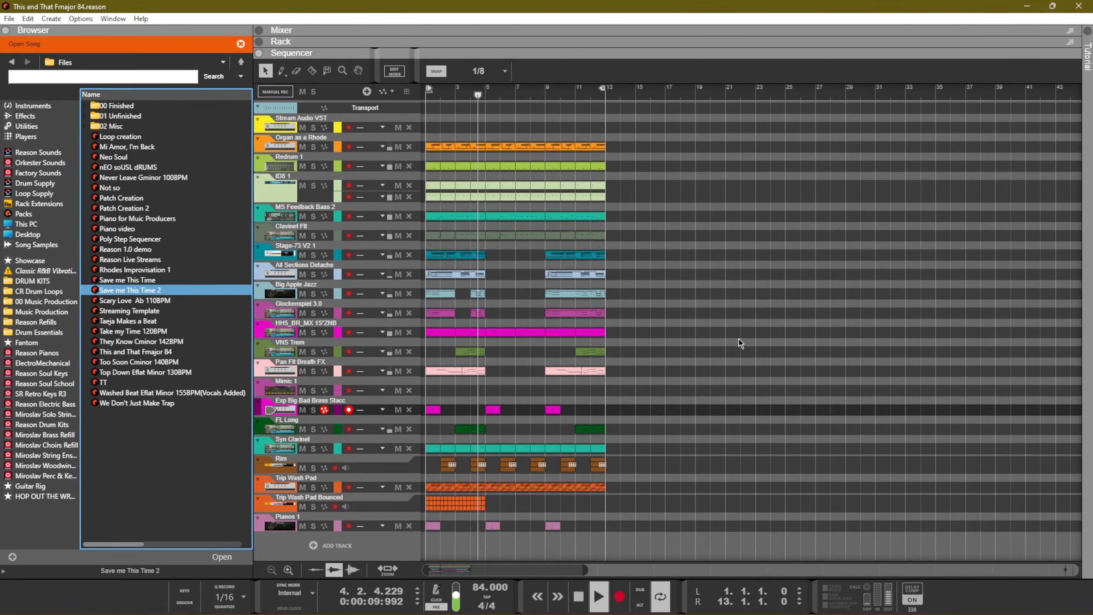
{"action": "left_click", "coordinate": [739, 340]}
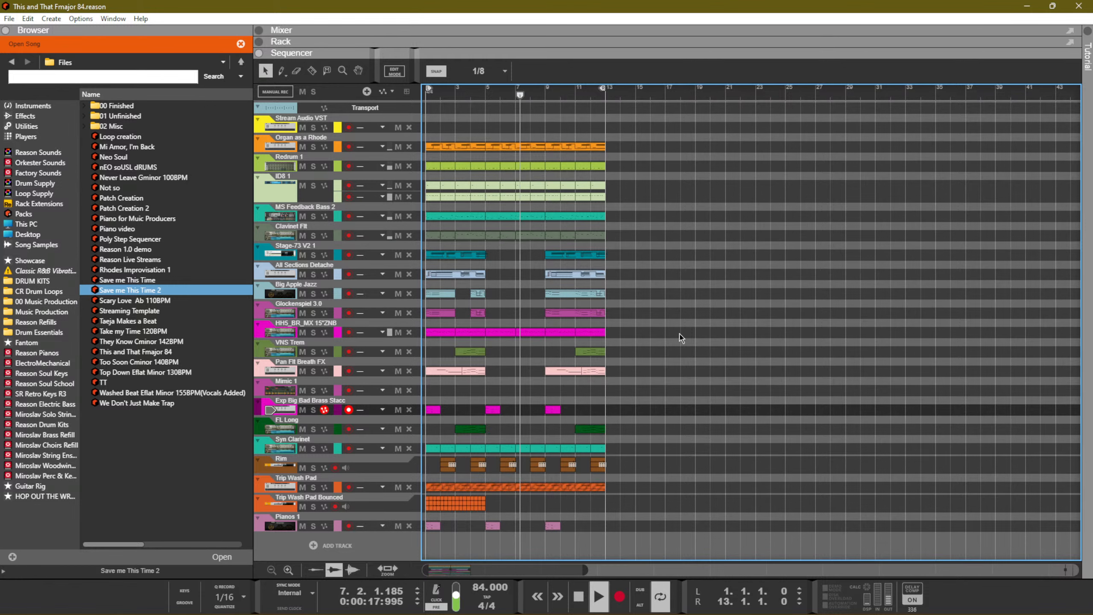
Toggle the mute on the Redrum 1 track during playback and stop the song
{"action": "left_click", "coordinate": [303, 166]}
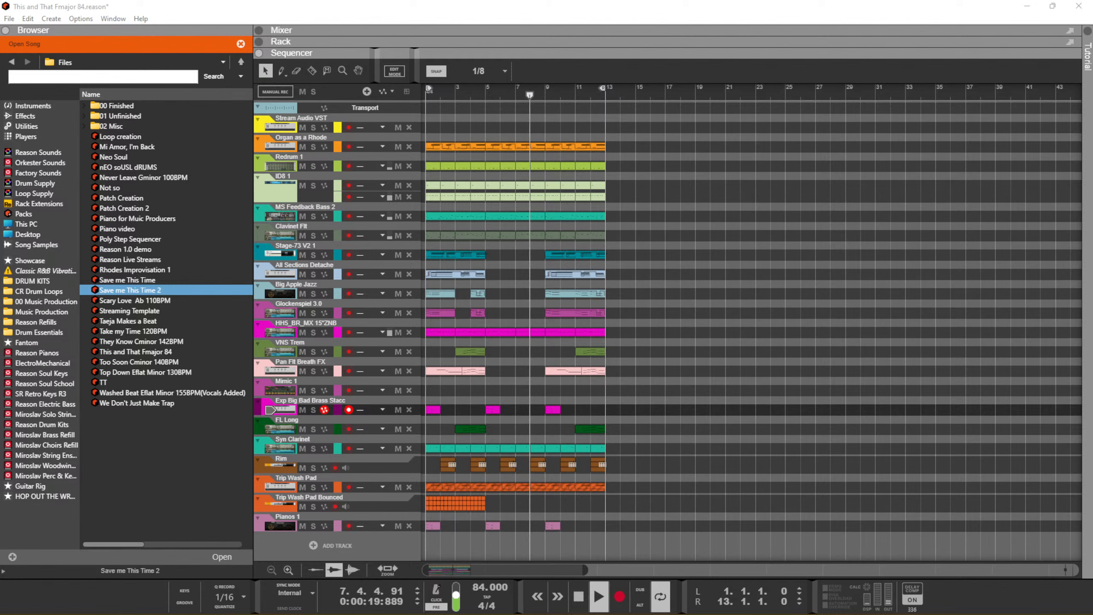
{"action": "left_click", "coordinate": [720, 371]}
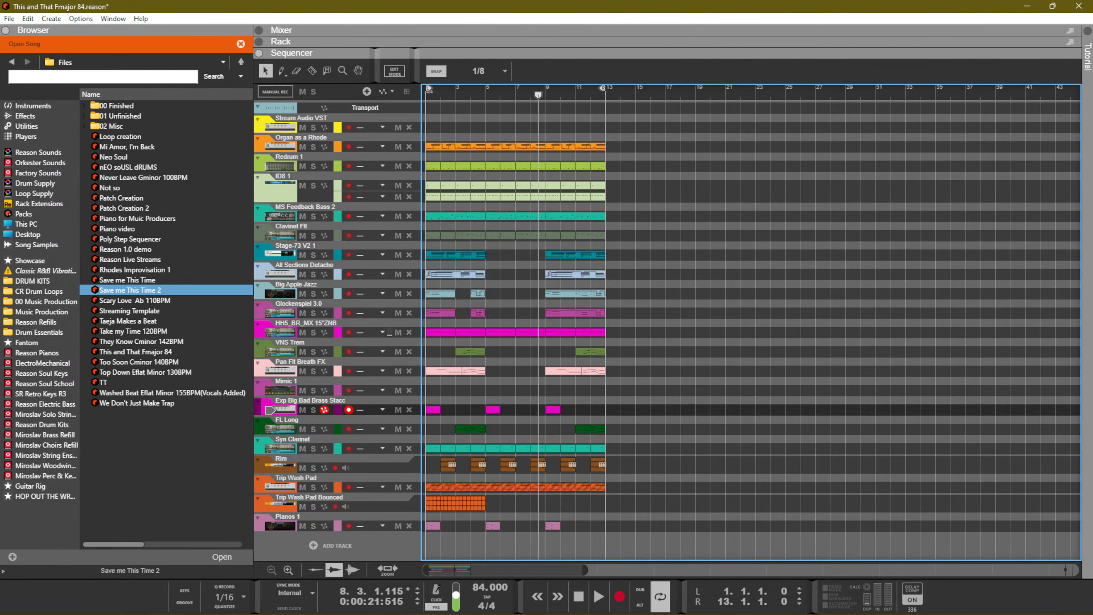
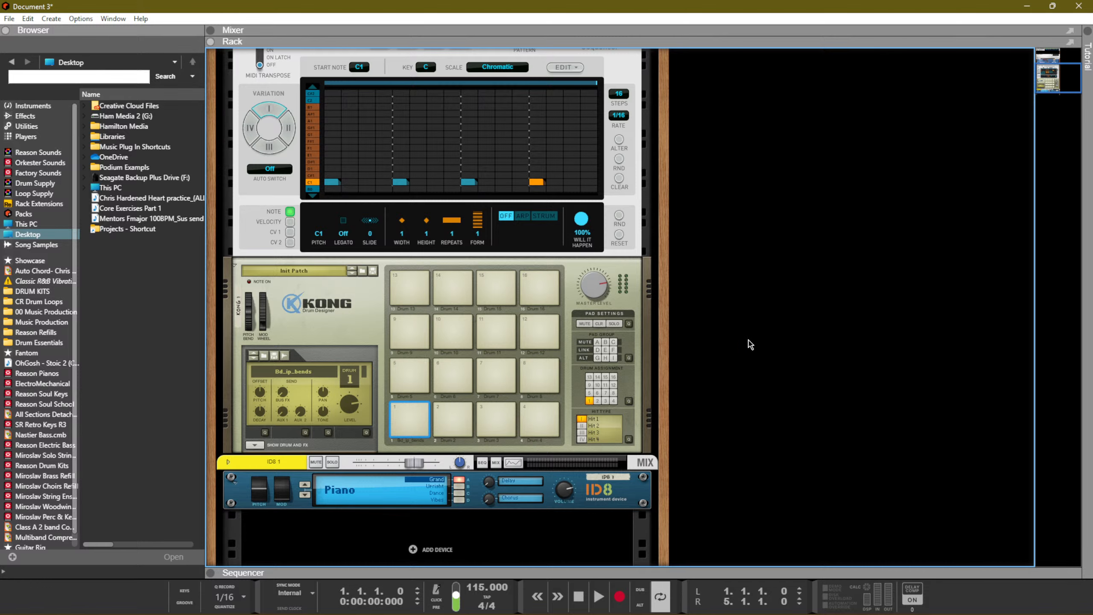
Play the step pattern and switch Kong's pad 1 to the Bd_ip_boy drum sound
{"action": "key", "text": "space"}
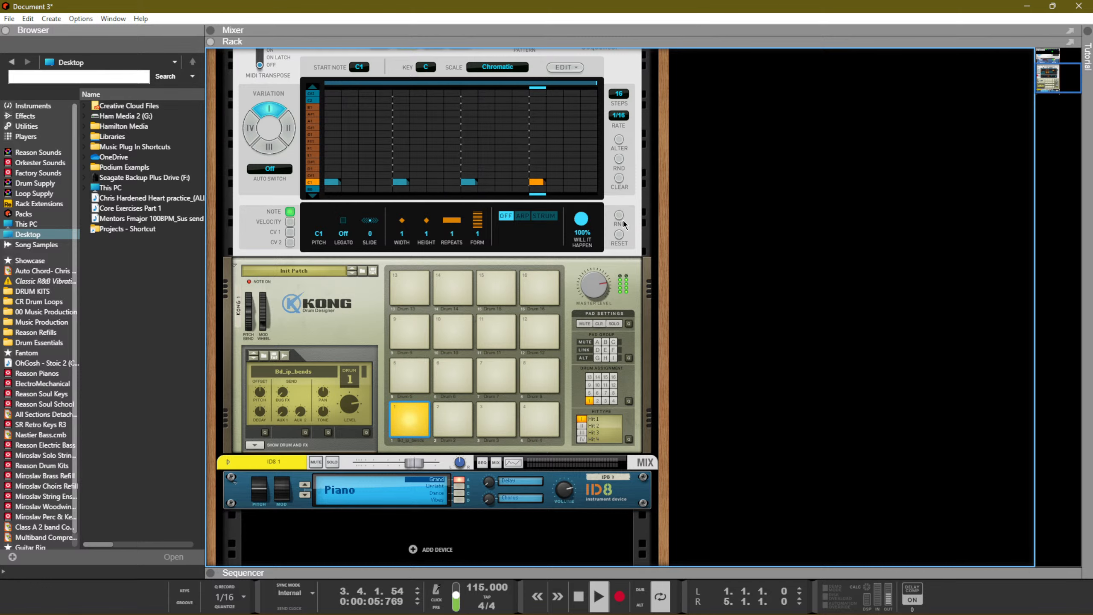
{"action": "left_click", "coordinate": [403, 412]}
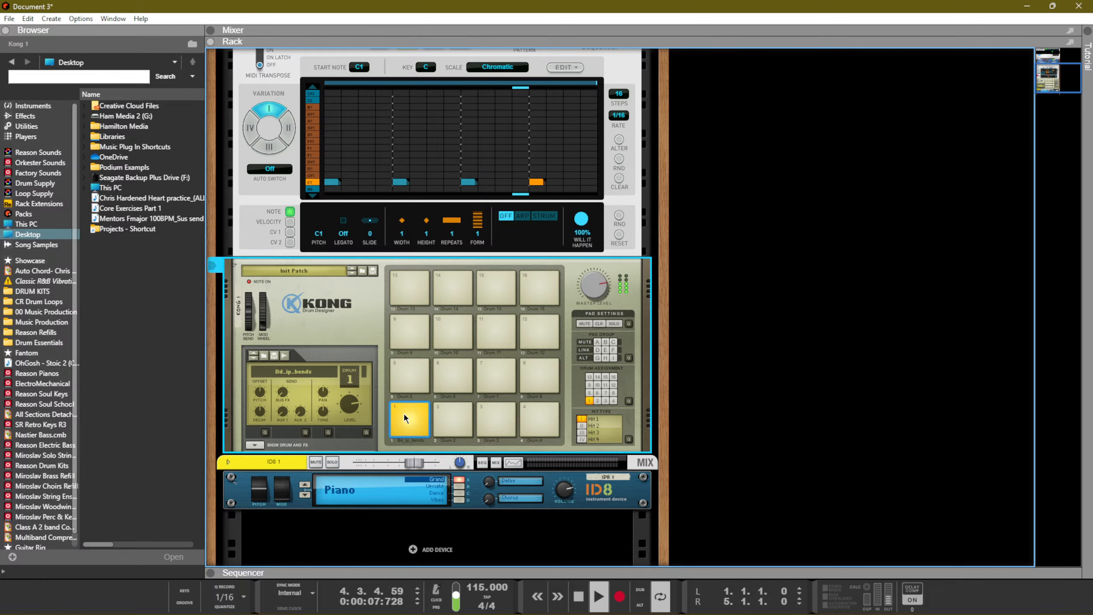
{"action": "left_click", "coordinate": [255, 362]}
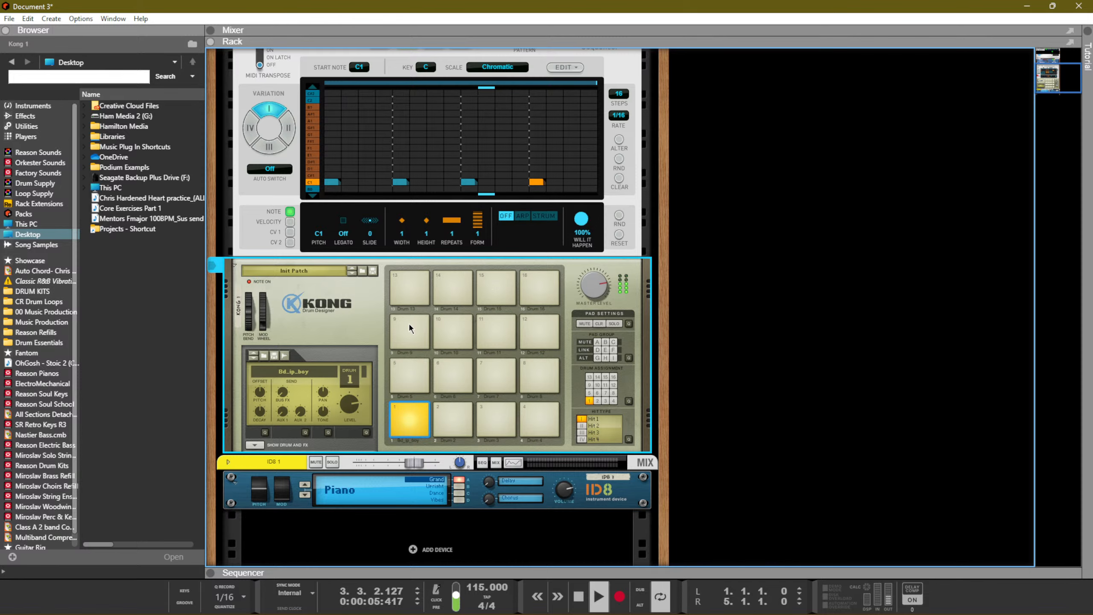
Browse the House folder in Loop Supply and audition the dhs_drm120_extras_stp and dhs_drm120_ghettothang_stp loops over the pattern
{"action": "left_click", "coordinate": [41, 191]}
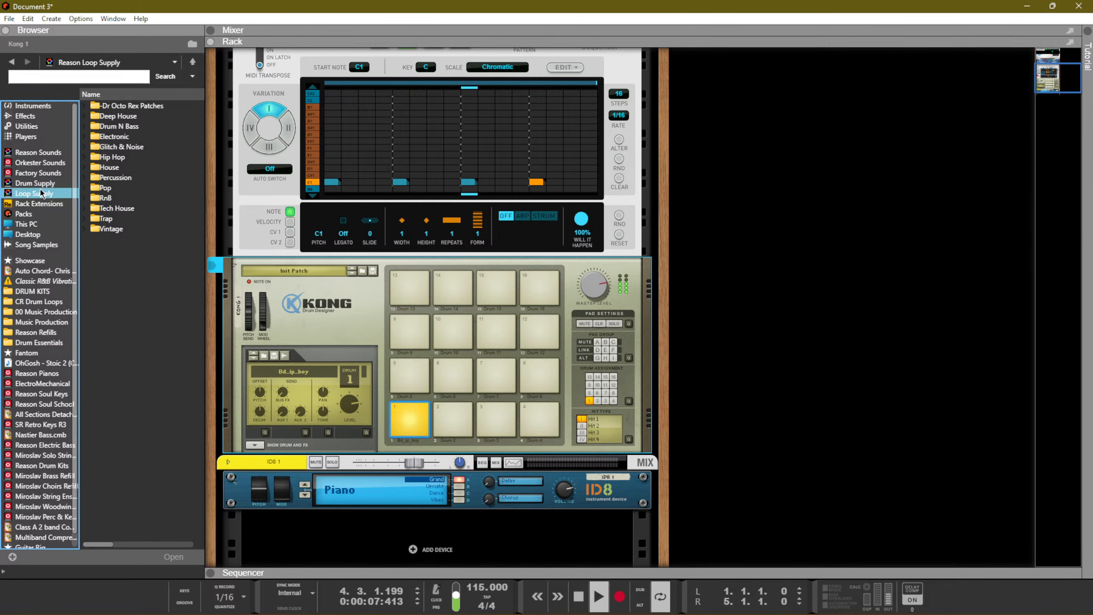
{"action": "double_click", "coordinate": [131, 167]}
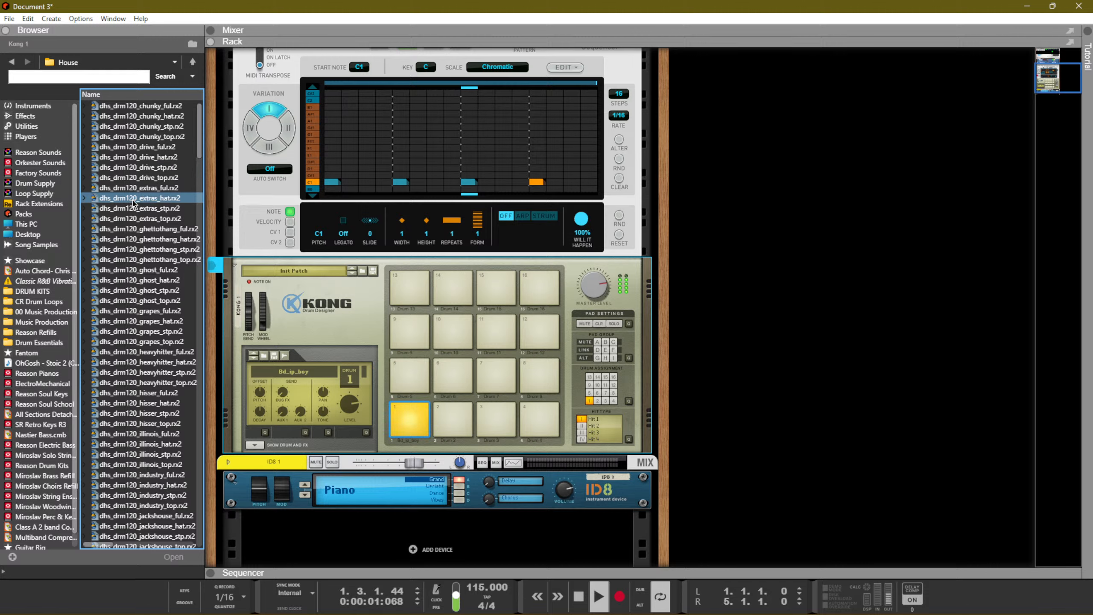
{"action": "left_click", "coordinate": [134, 208]}
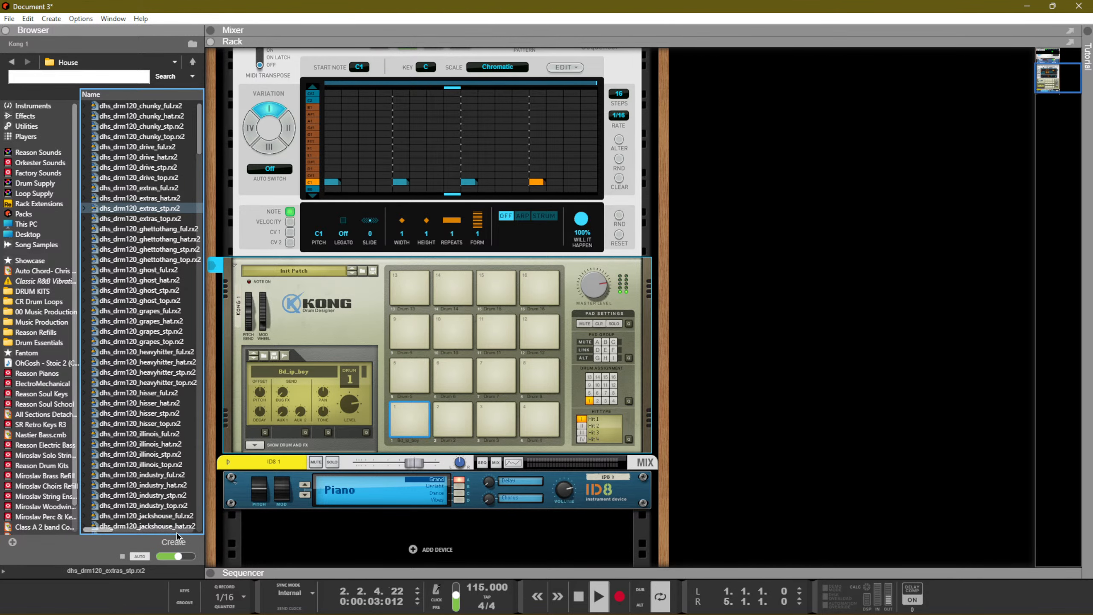
{"action": "left_click", "coordinate": [162, 250]}
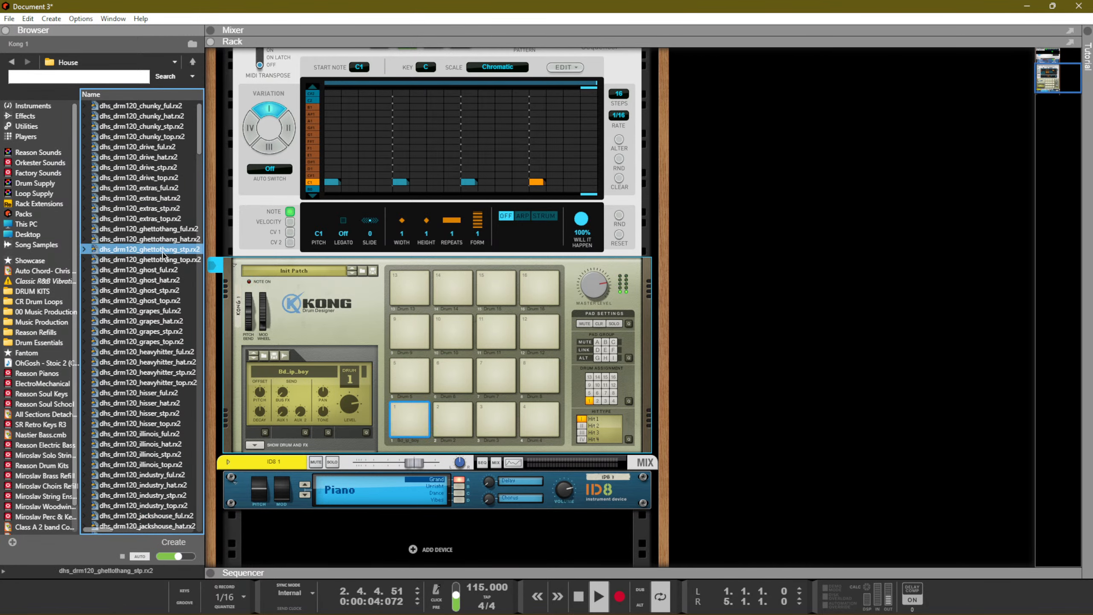
{"action": "left_click", "coordinate": [153, 314]}
Audition the dhs_drm120_jungle hat, stp and ful loops against the kick pattern and stop playback
{"action": "scroll", "coordinate": [153, 314], "scroll_direction": "down", "scroll_amount": 8}
{"action": "left_click", "coordinate": [153, 316]}
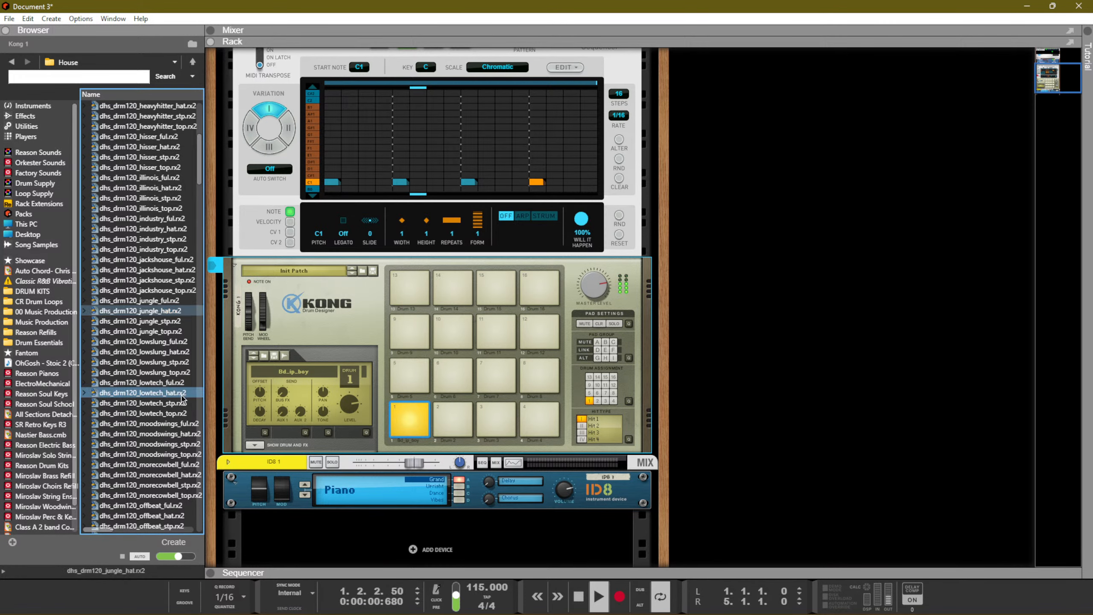
{"action": "left_click", "coordinate": [153, 324]}
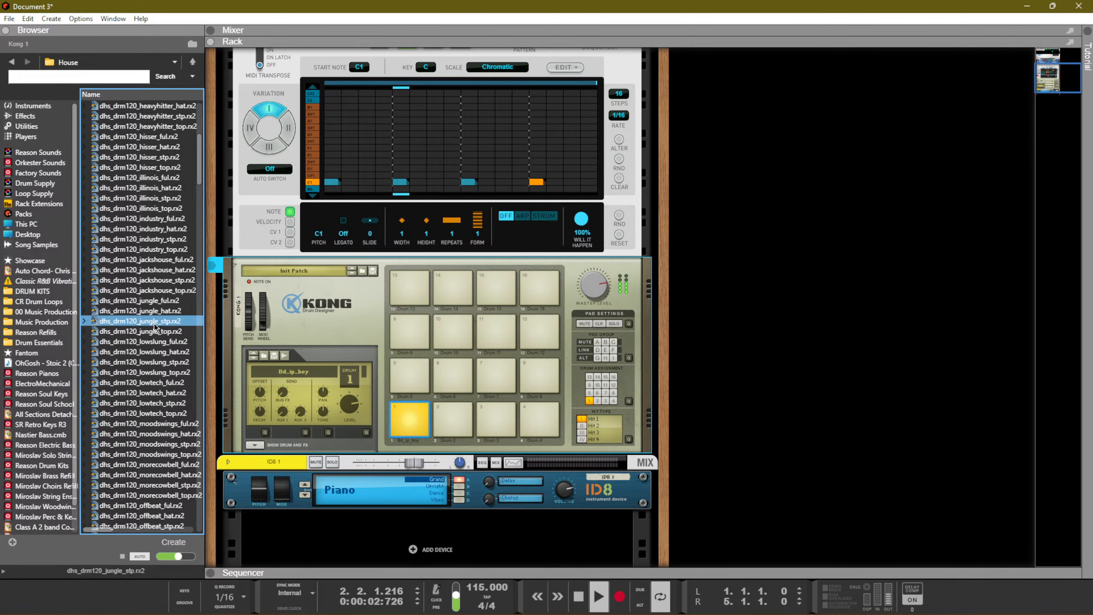
{"action": "left_click", "coordinate": [158, 301]}
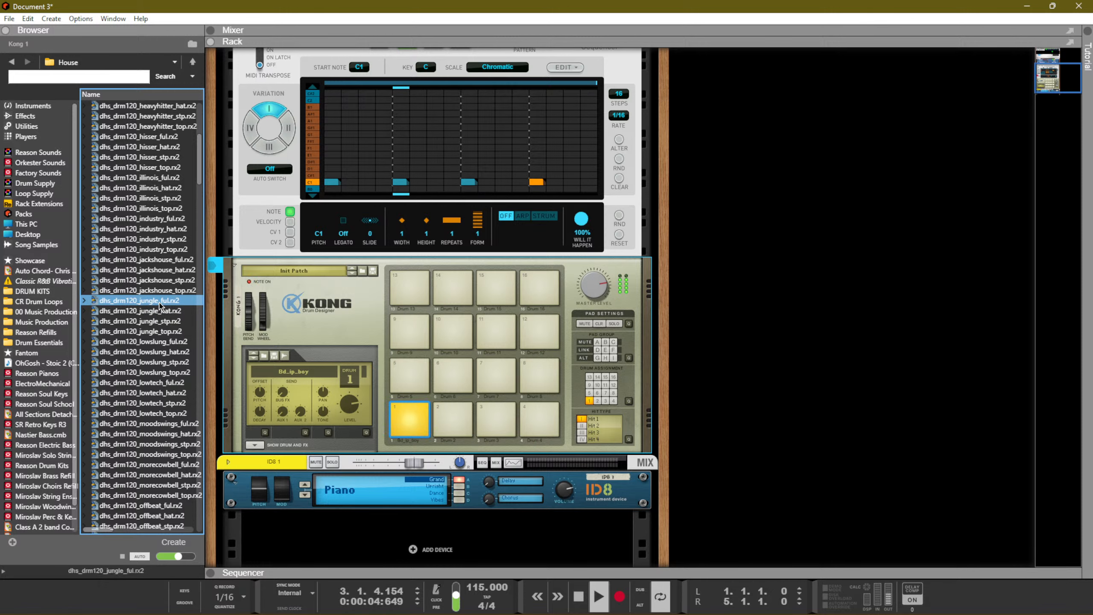
{"action": "left_click", "coordinate": [155, 322]}
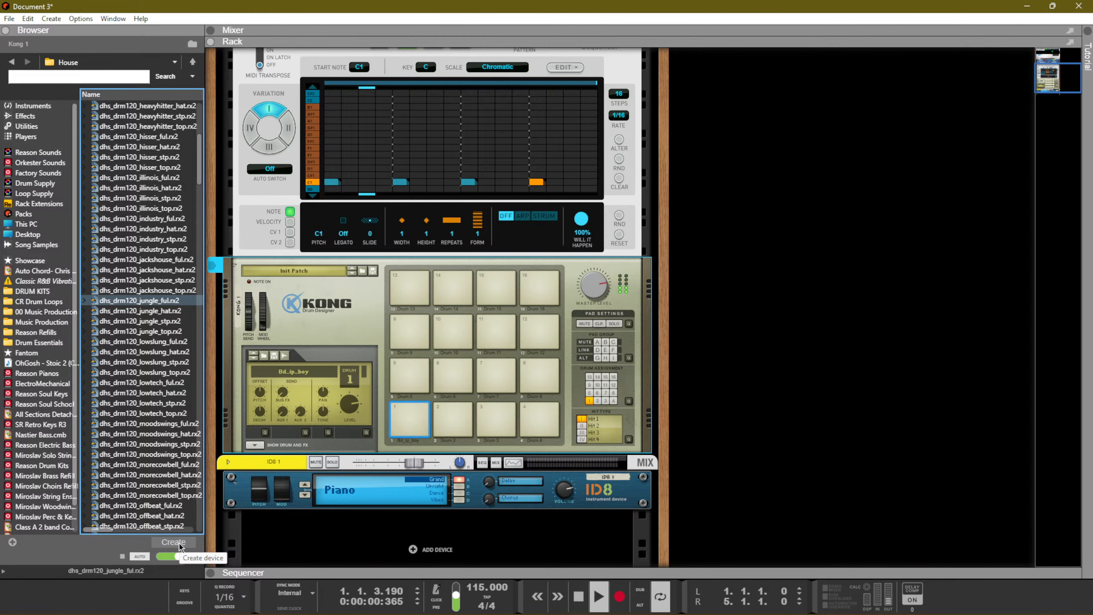
{"action": "key", "text": "space"}
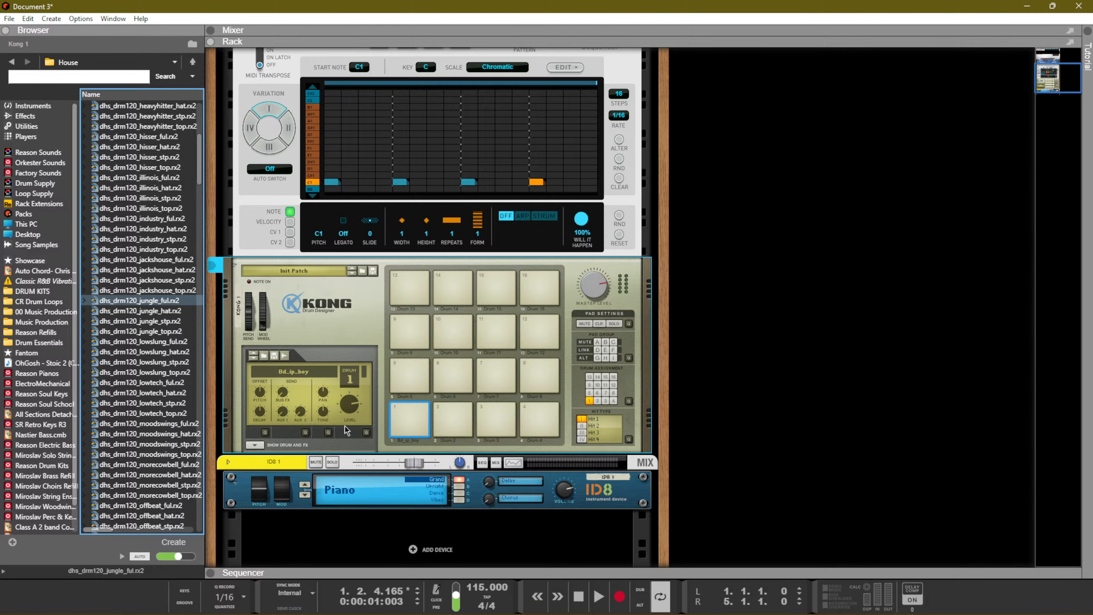
Audition the kick on Kong's pad 1 and check the cabling on the back of the rack
{"action": "left_click", "coordinate": [418, 420]}
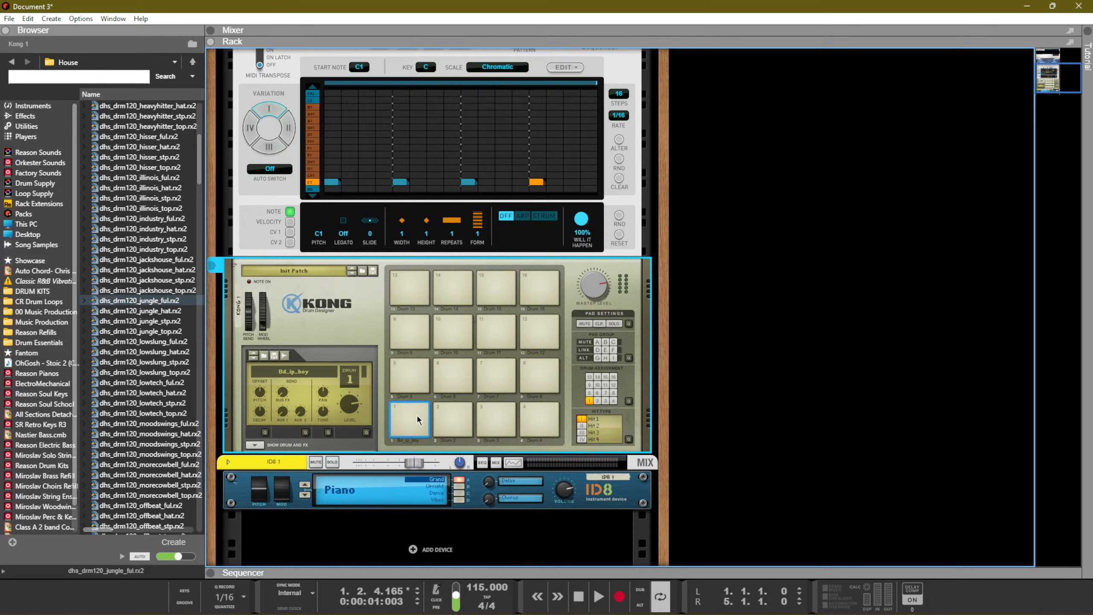
{"action": "left_click", "coordinate": [416, 418]}
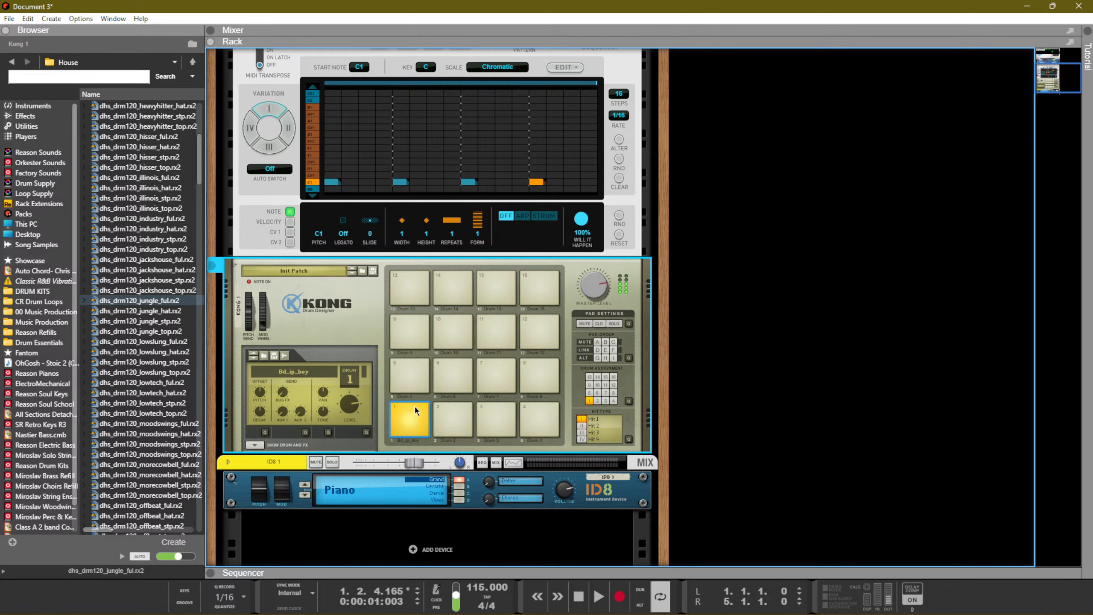
{"action": "scroll", "coordinate": [415, 406], "scroll_direction": "down", "scroll_amount": 2}
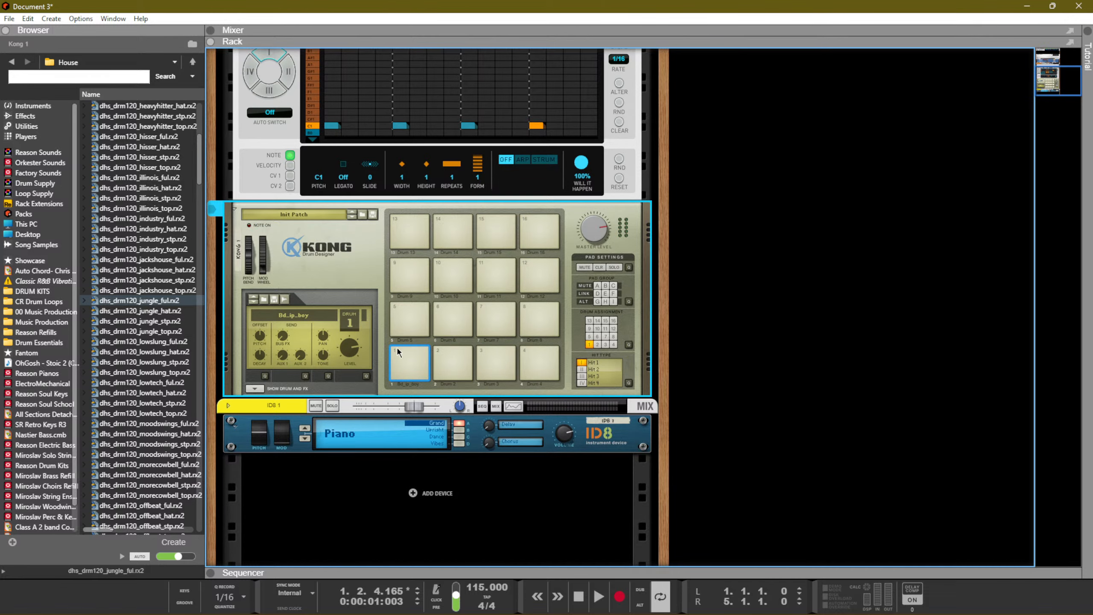
{"action": "key", "text": "Tab"}
{"action": "key", "text": "Tab"}
{"action": "left_click", "coordinate": [406, 356]}
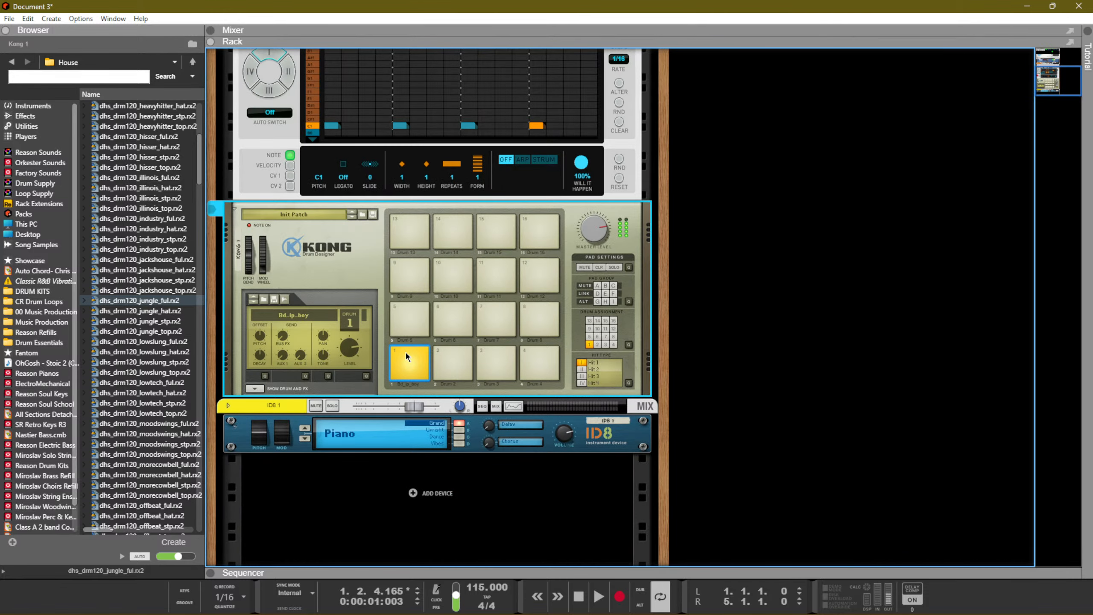
Add a built-in Neptune Pitch Adjuster effect to the Kong device and reselect Kong
{"action": "right_click", "coordinate": [350, 254]}
{"action": "mouse_move", "coordinate": [409, 278]}
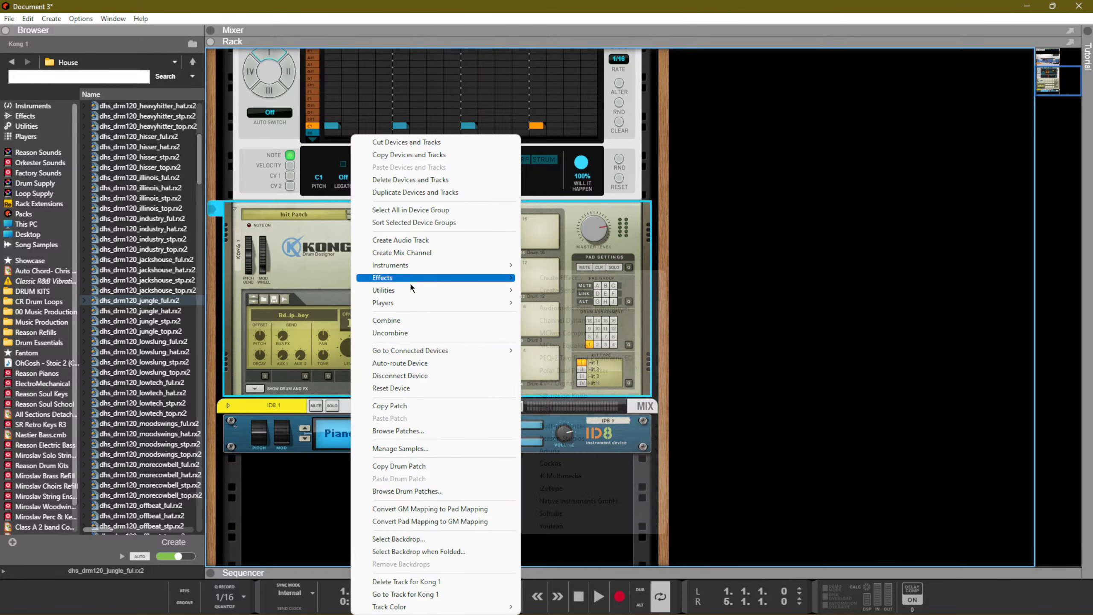
{"action": "mouse_move", "coordinate": [593, 426]}
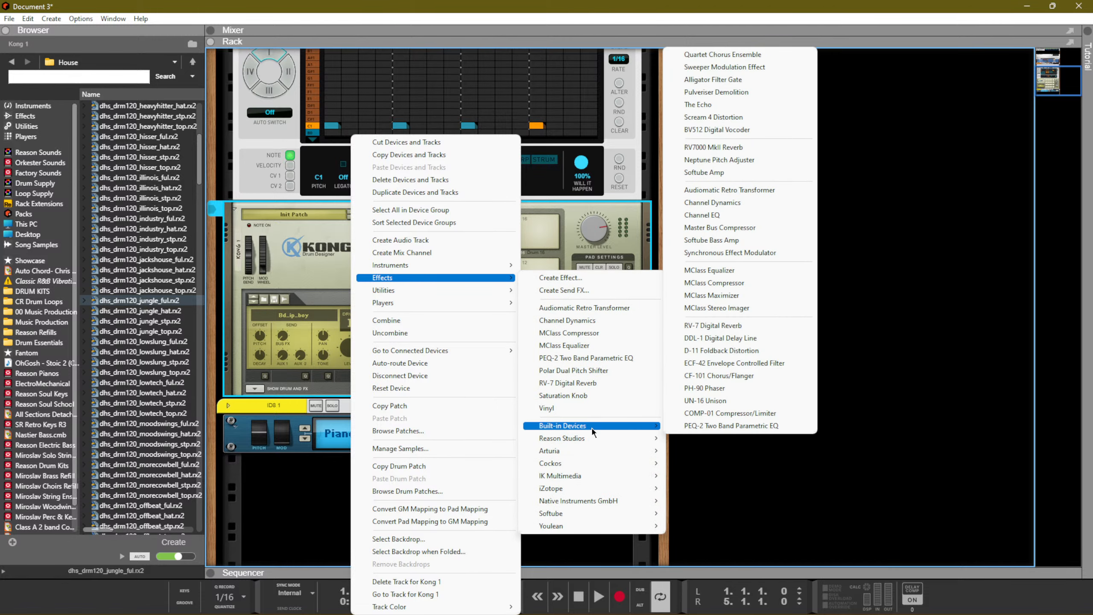
{"action": "mouse_move", "coordinate": [654, 438]}
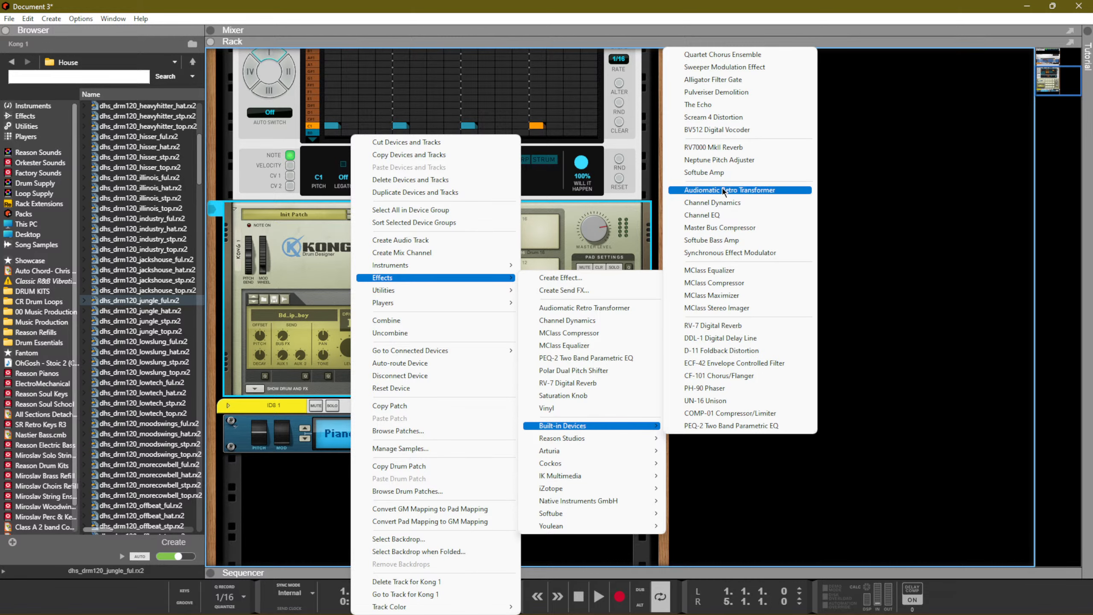
{"action": "left_click", "coordinate": [719, 161]}
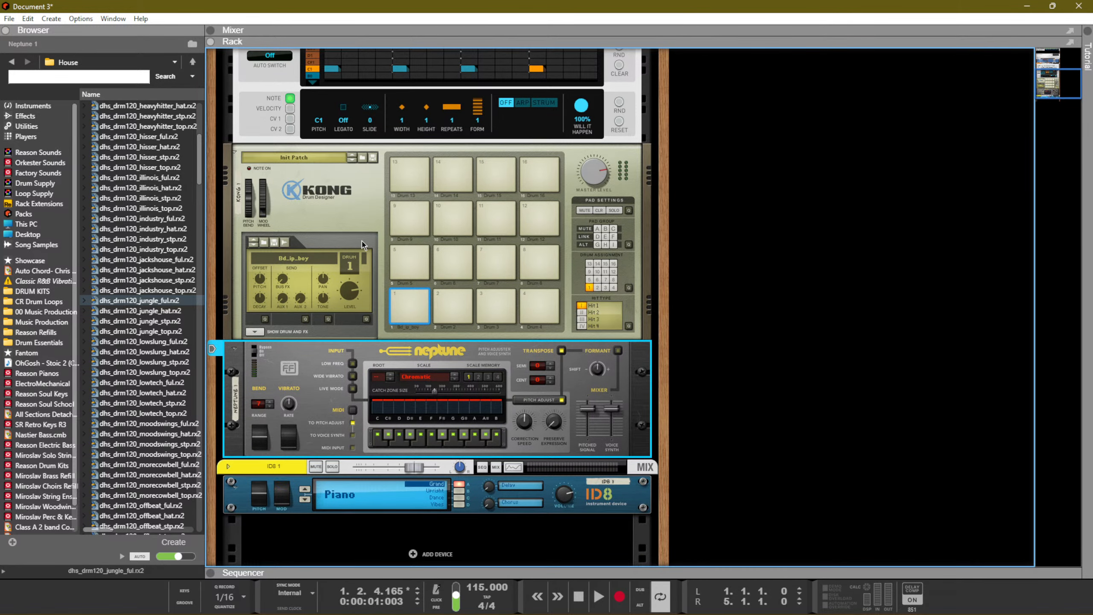
{"action": "left_click", "coordinate": [392, 293]}
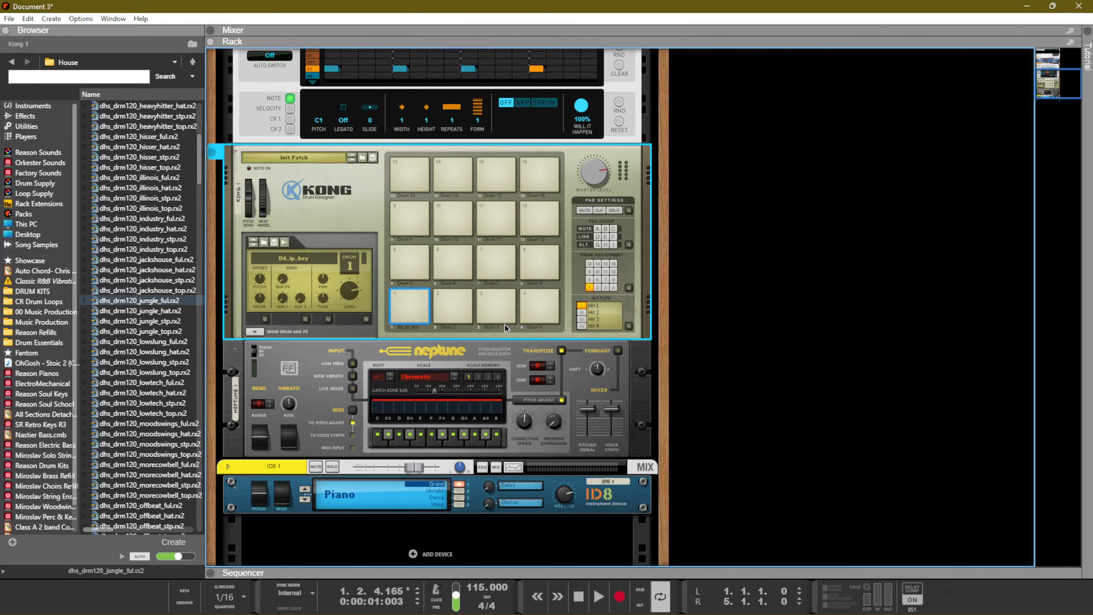
Switch off Neptune's scale notes so that only C# stays active, and trigger Kong's pad 1
{"action": "left_click", "coordinate": [392, 447]}
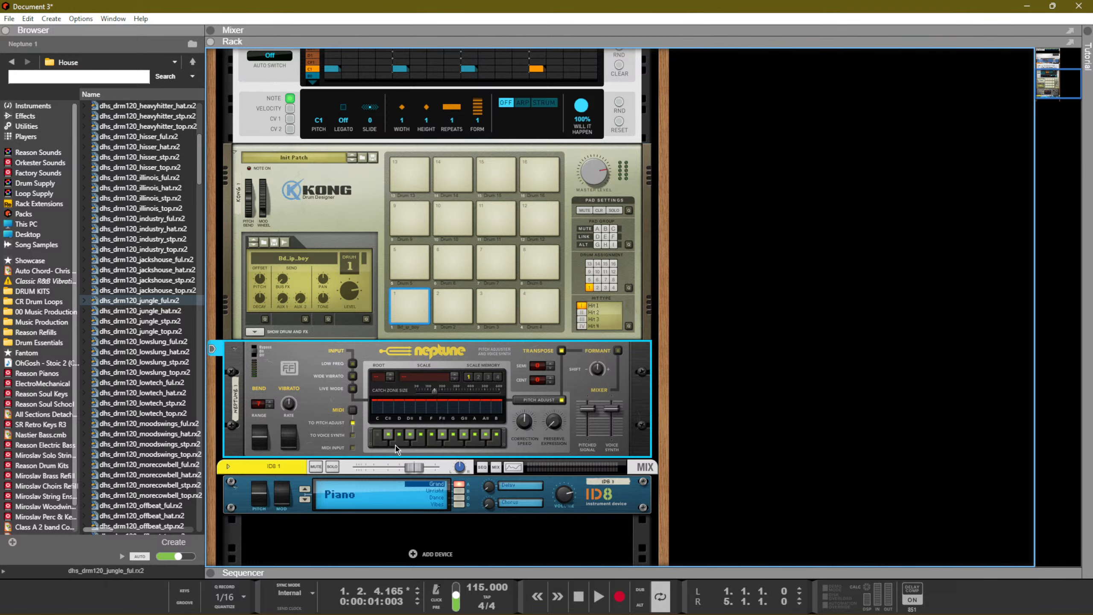
{"action": "left_click", "coordinate": [443, 437]}
{"action": "left_click", "coordinate": [464, 438]}
{"action": "left_click", "coordinate": [473, 443]}
{"action": "left_click", "coordinate": [455, 441]}
{"action": "left_click", "coordinate": [485, 435]}
{"action": "left_click", "coordinate": [496, 436]}
{"action": "left_click", "coordinate": [401, 291]}
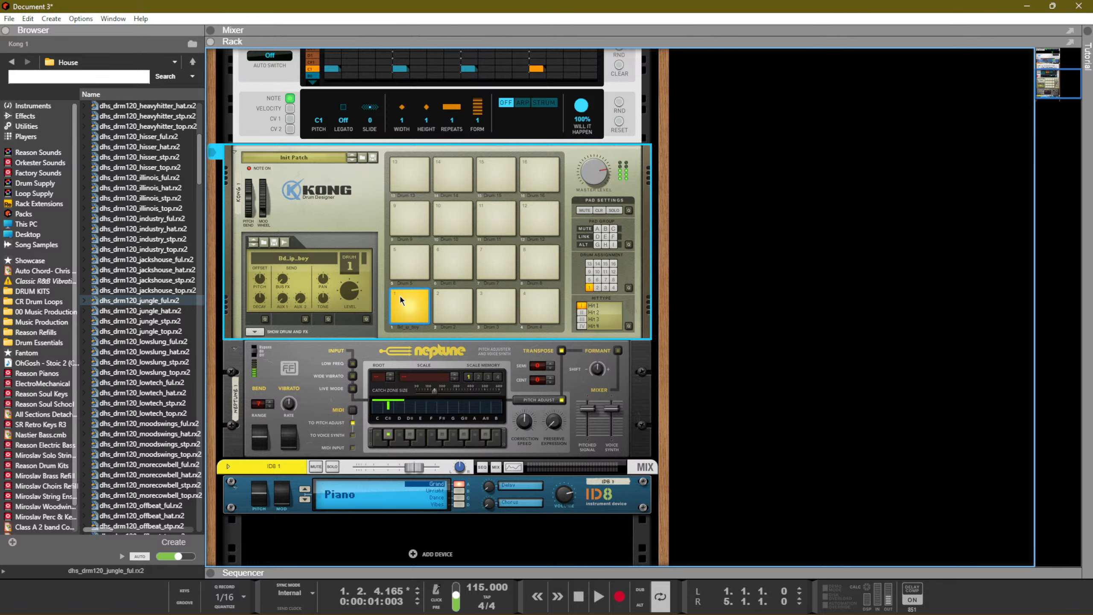
Set Neptune's scale to Harmonic Minor with C# as the root key
{"action": "left_click", "coordinate": [390, 377]}
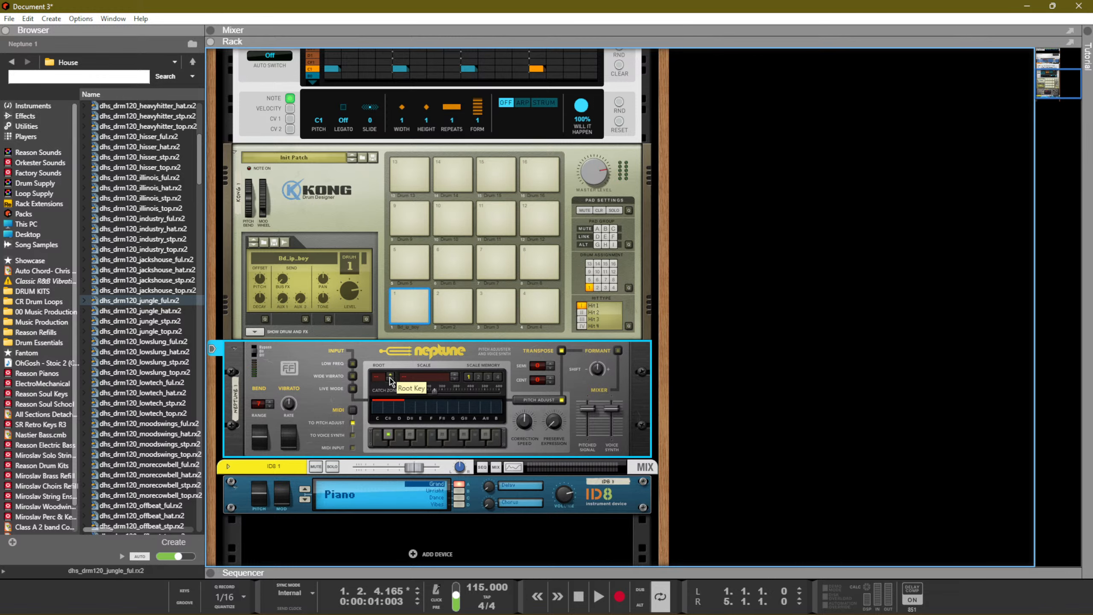
{"action": "left_click", "coordinate": [406, 377]}
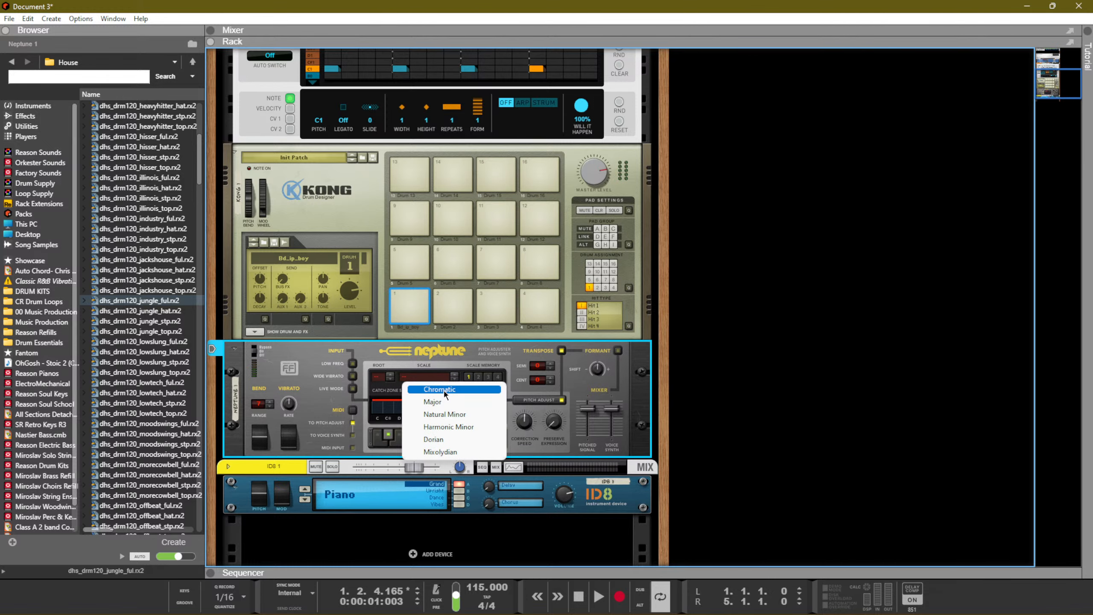
{"action": "left_click", "coordinate": [450, 427]}
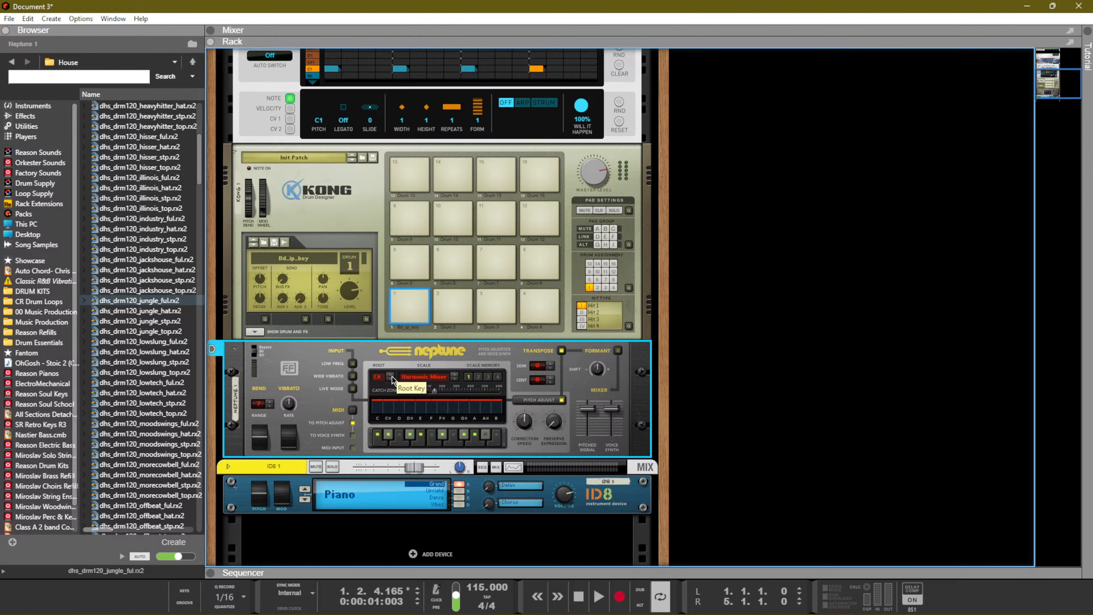
Audition the kick on Kong's pad 1 and switch off Neptune's scale notes so that only C# stays active
{"action": "left_click", "coordinate": [400, 299]}
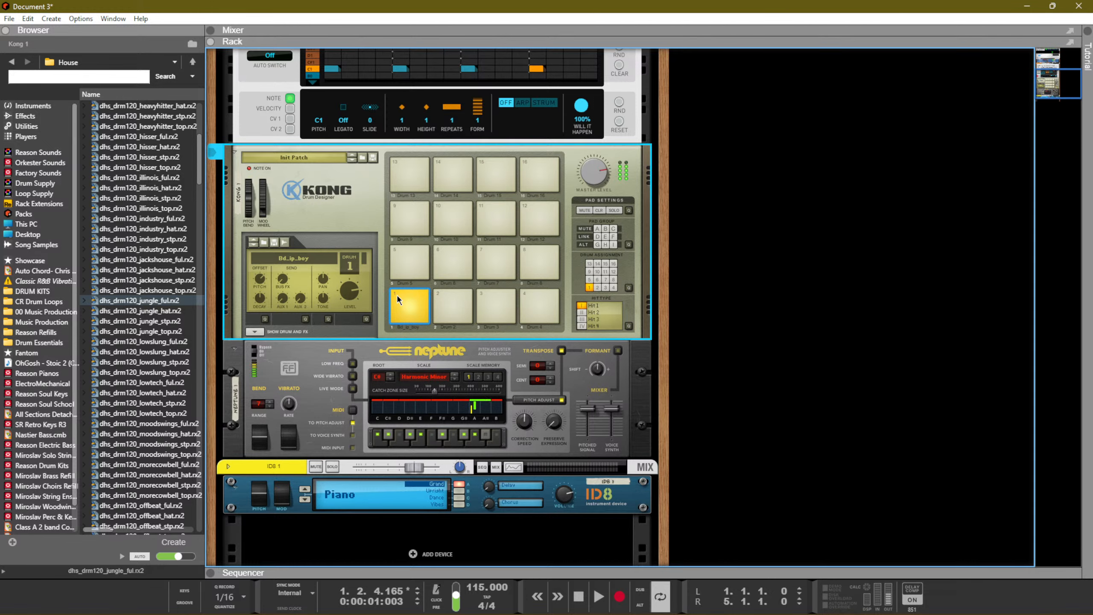
{"action": "left_click", "coordinate": [387, 438]}
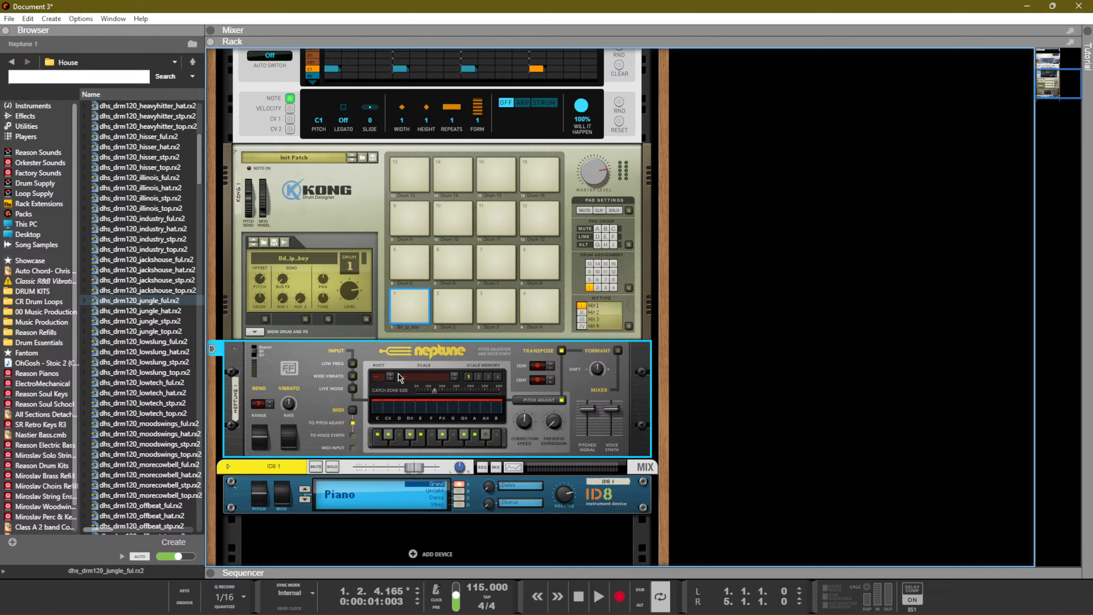
{"action": "left_click", "coordinate": [400, 443]}
{"action": "left_click", "coordinate": [408, 441]}
{"action": "left_click", "coordinate": [420, 441]}
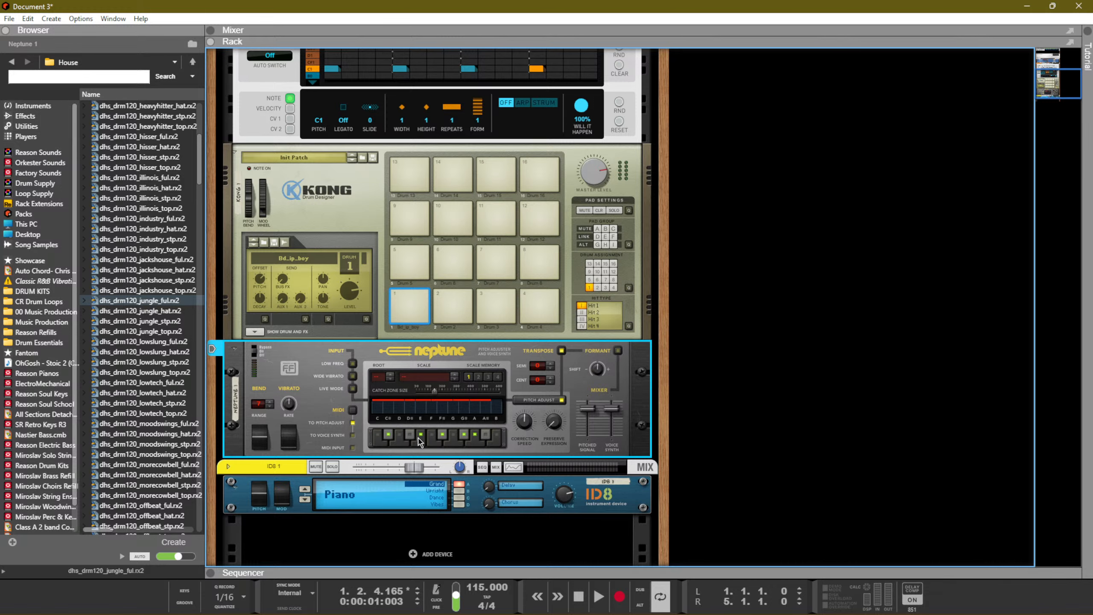
{"action": "left_click", "coordinate": [463, 436]}
{"action": "left_click", "coordinate": [473, 435]}
{"action": "left_click", "coordinate": [410, 301]}
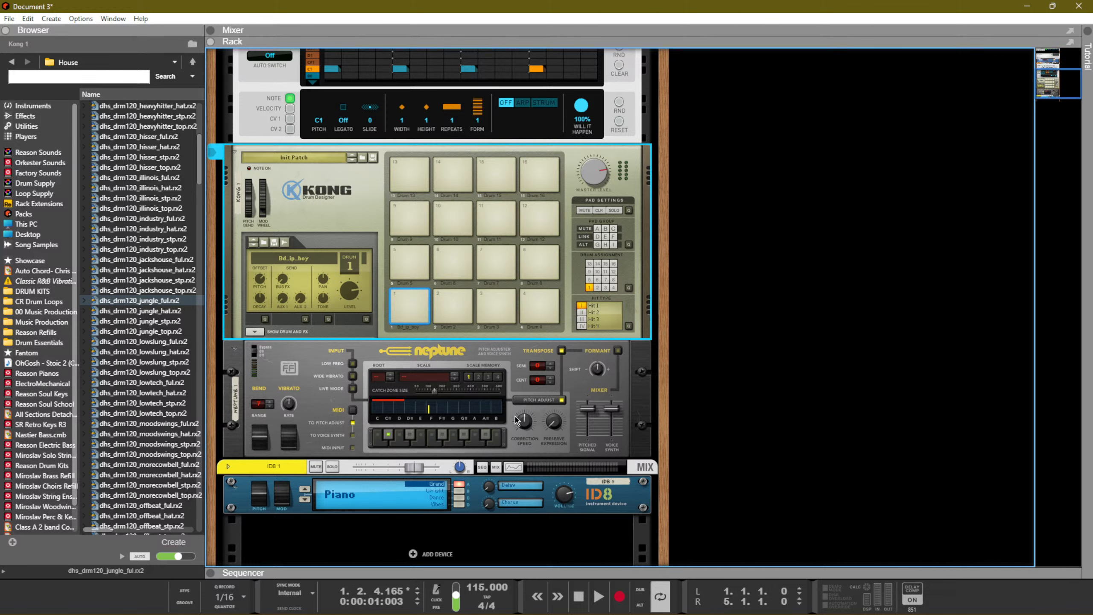
Adjust Neptune's correction speed and audition the kick on pad 1 with drum 1's pitch offset at -15
{"action": "left_click_drag", "start_coordinate": [522, 420], "coordinate": [452, 296]}
{"action": "left_click", "coordinate": [424, 297]}
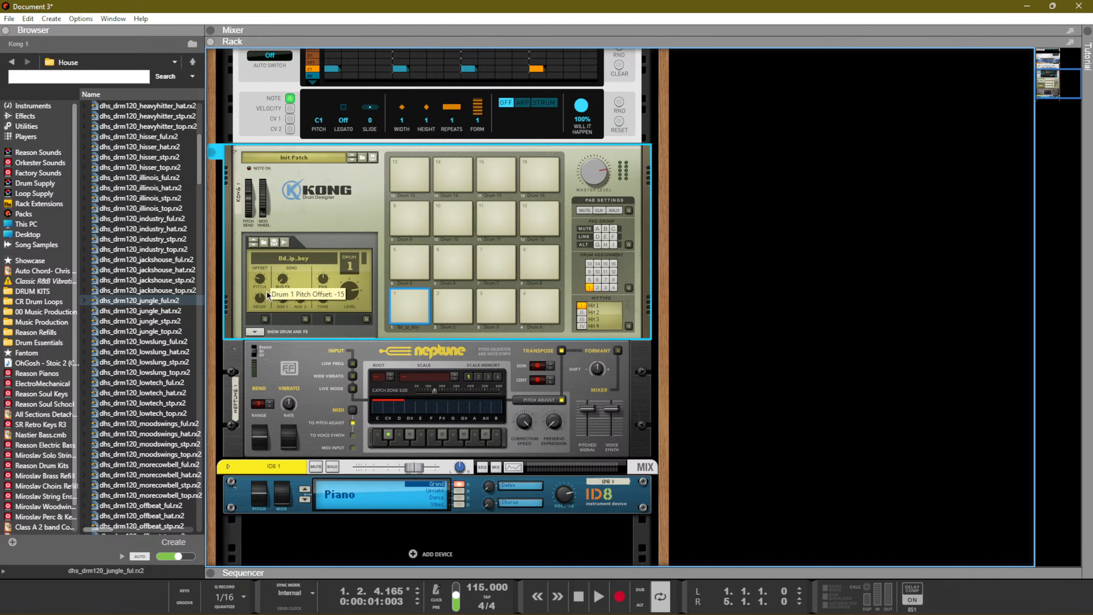
{"action": "left_click", "coordinate": [407, 298]}
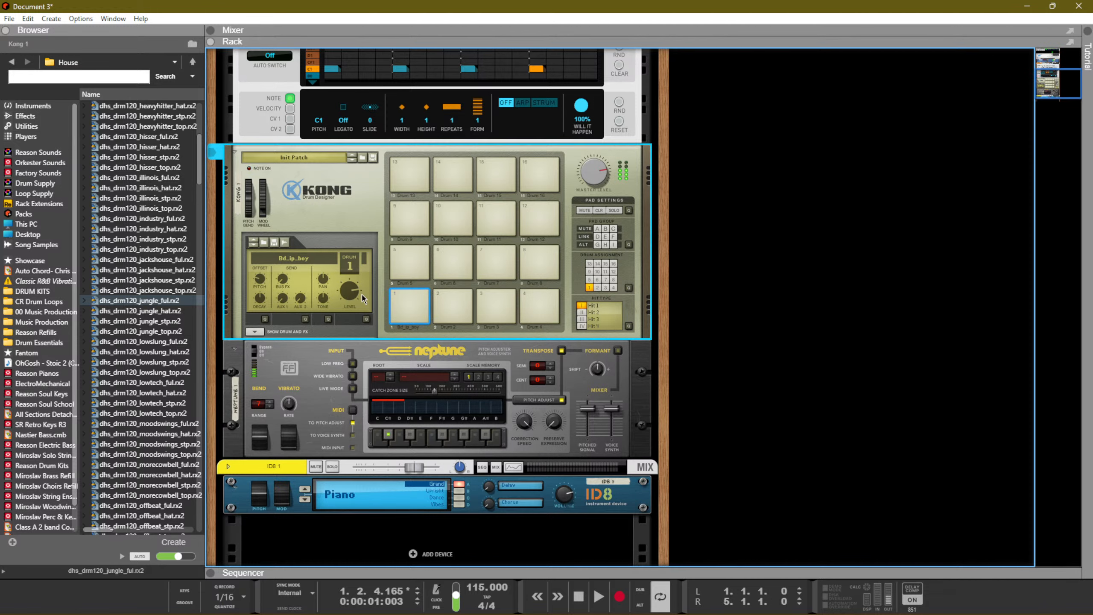
Set Neptune's catch zone size to 600 cents and audition pad 1 repeatedly, trying a drum 1 pitch offset of 42
{"action": "left_click_drag", "start_coordinate": [432, 392], "coordinate": [517, 388]}
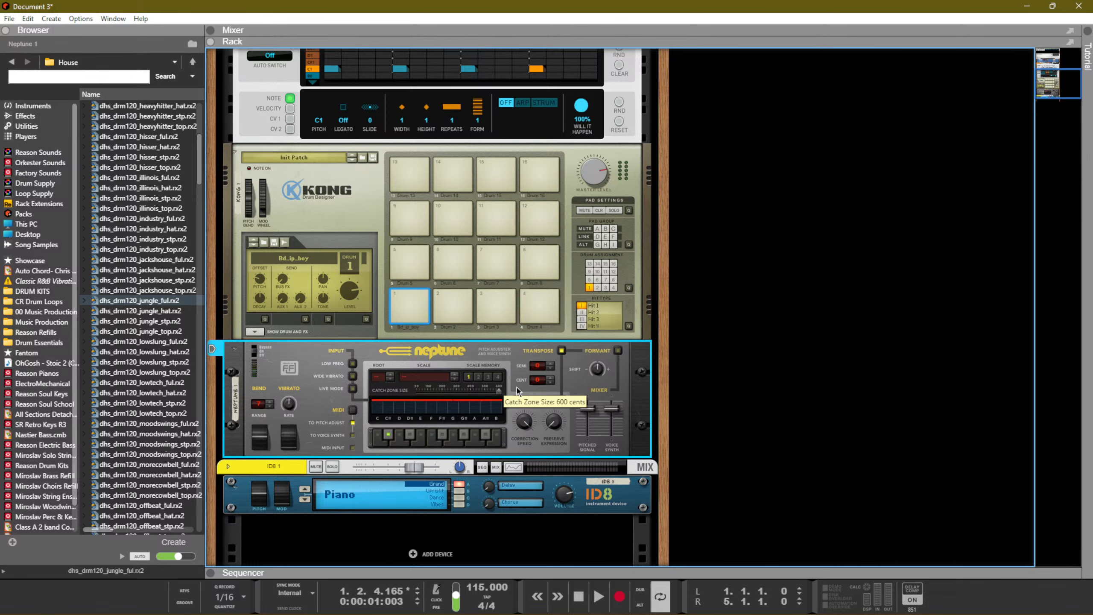
{"action": "left_click", "coordinate": [412, 299]}
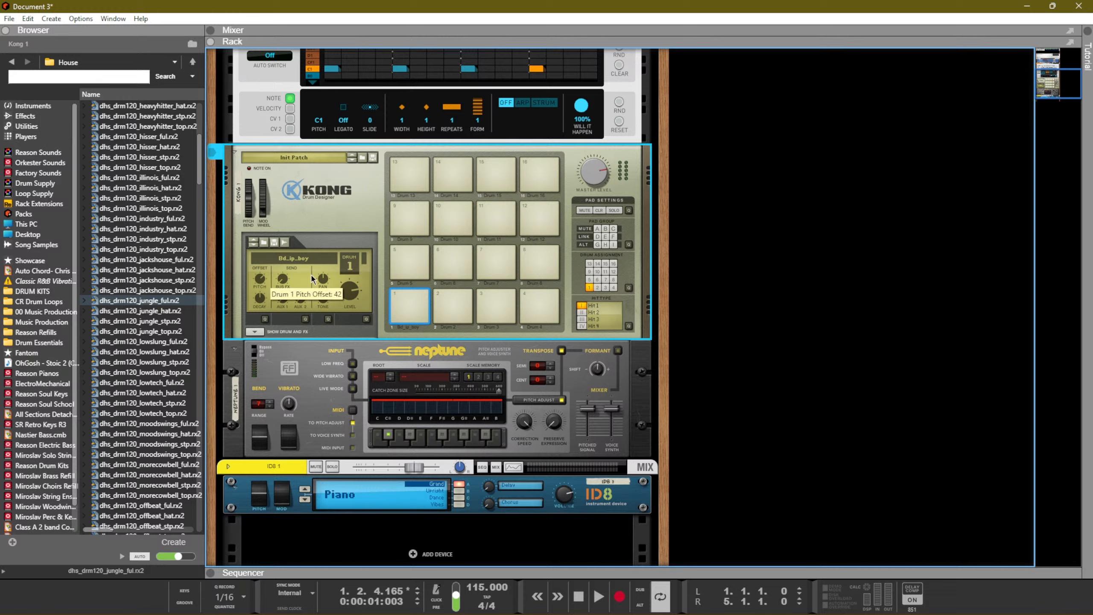
{"action": "left_click", "coordinate": [405, 295]}
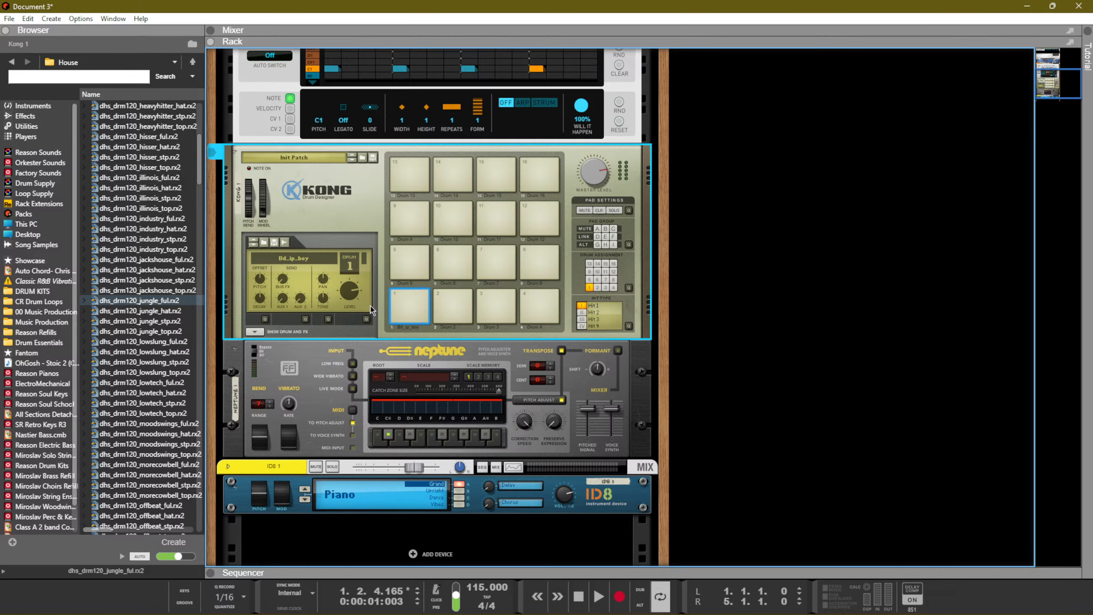
{"action": "left_click", "coordinate": [415, 297]}
{"action": "left_click", "coordinate": [407, 293]}
{"action": "left_click", "coordinate": [403, 301]}
Add a Mimic Creative Sampler instrument to the rack below the ID8
{"action": "scroll", "coordinate": [456, 387], "scroll_direction": "down", "scroll_amount": 2}
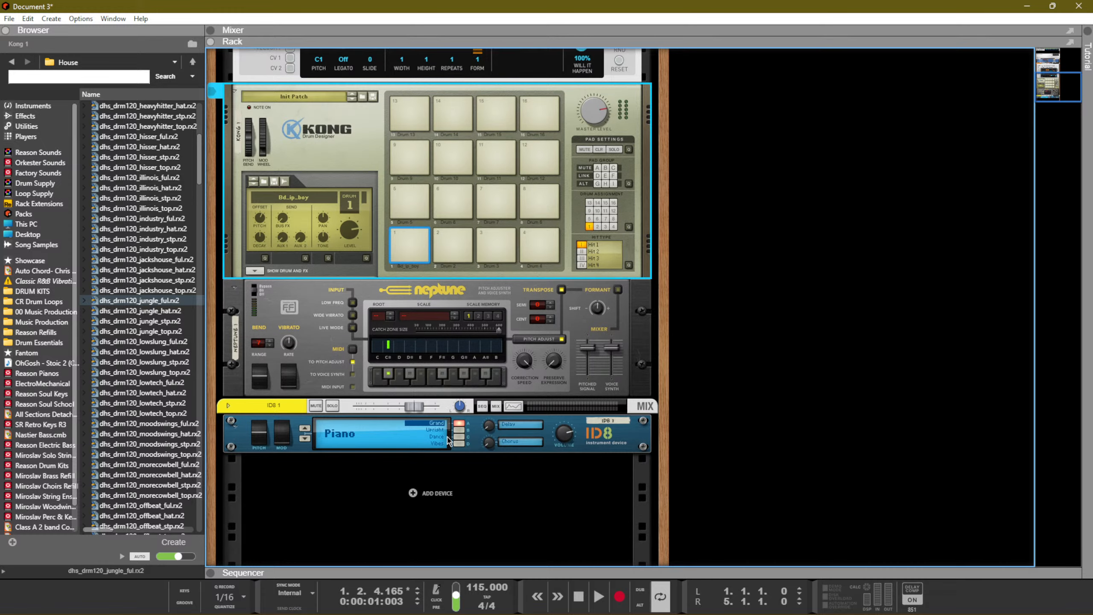
{"action": "left_click", "coordinate": [420, 489]}
{"action": "mouse_move", "coordinate": [473, 437]}
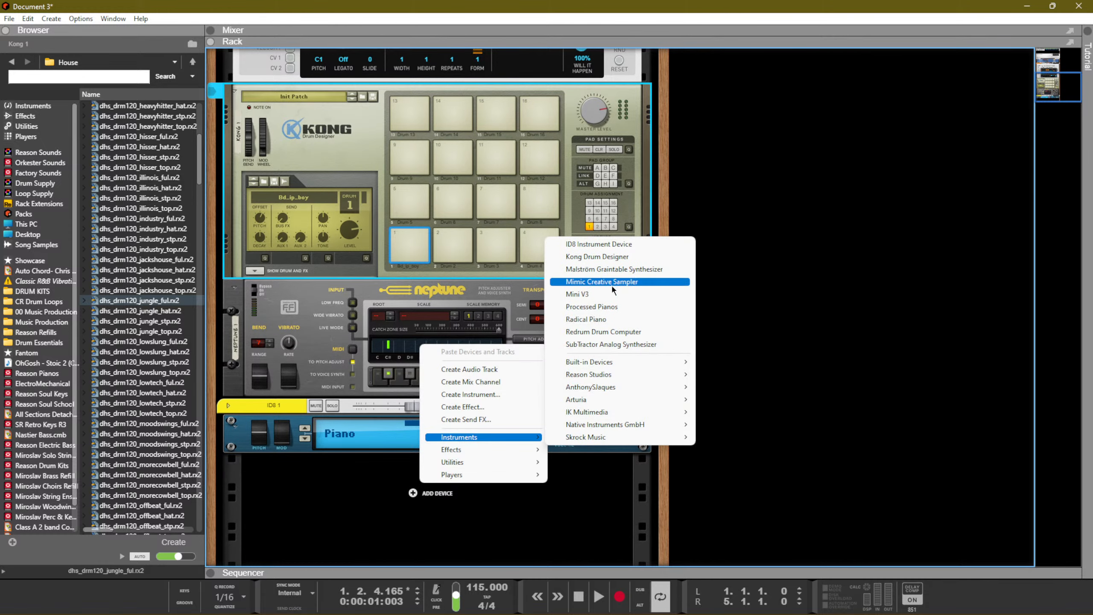
{"action": "left_click", "coordinate": [599, 283]}
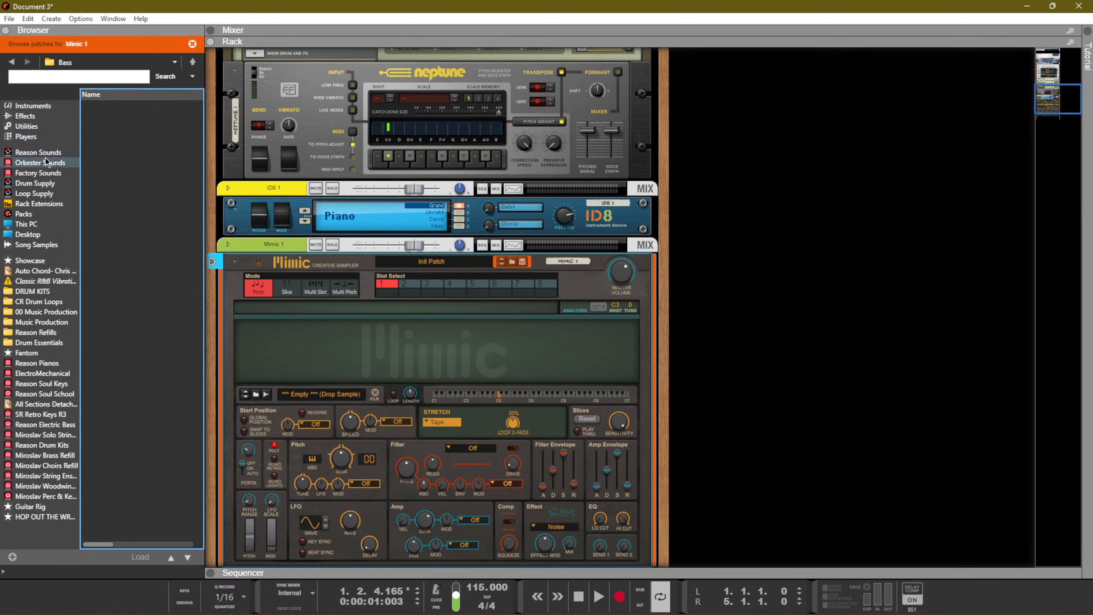
Open Drum Supply's Bass Drums folder and find the Bd_ip_boy.wav sample
{"action": "left_click", "coordinate": [28, 183]}
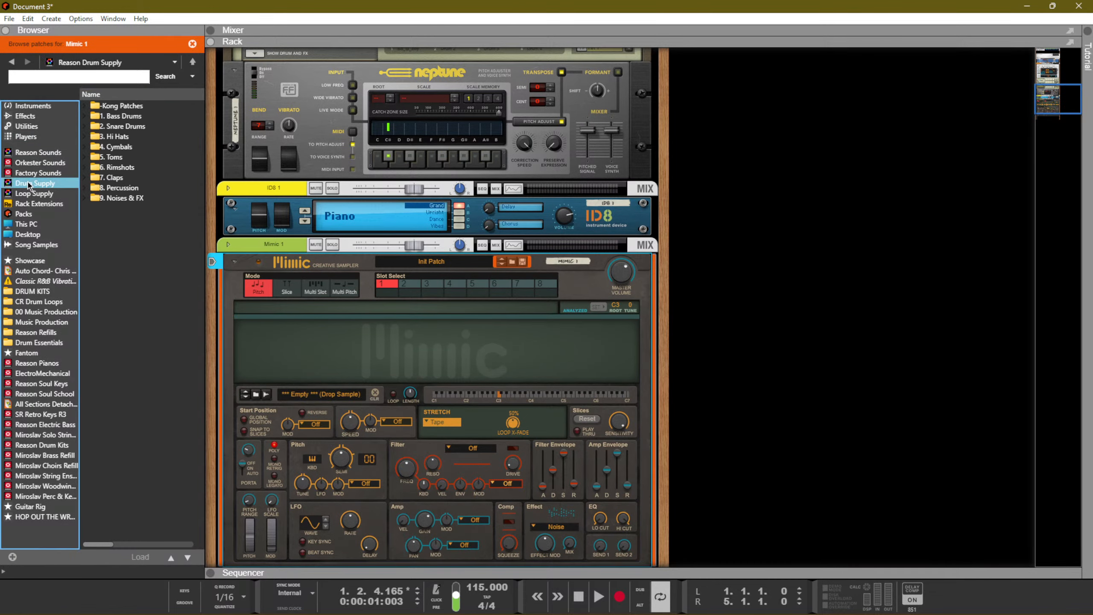
{"action": "double_click", "coordinate": [126, 112]}
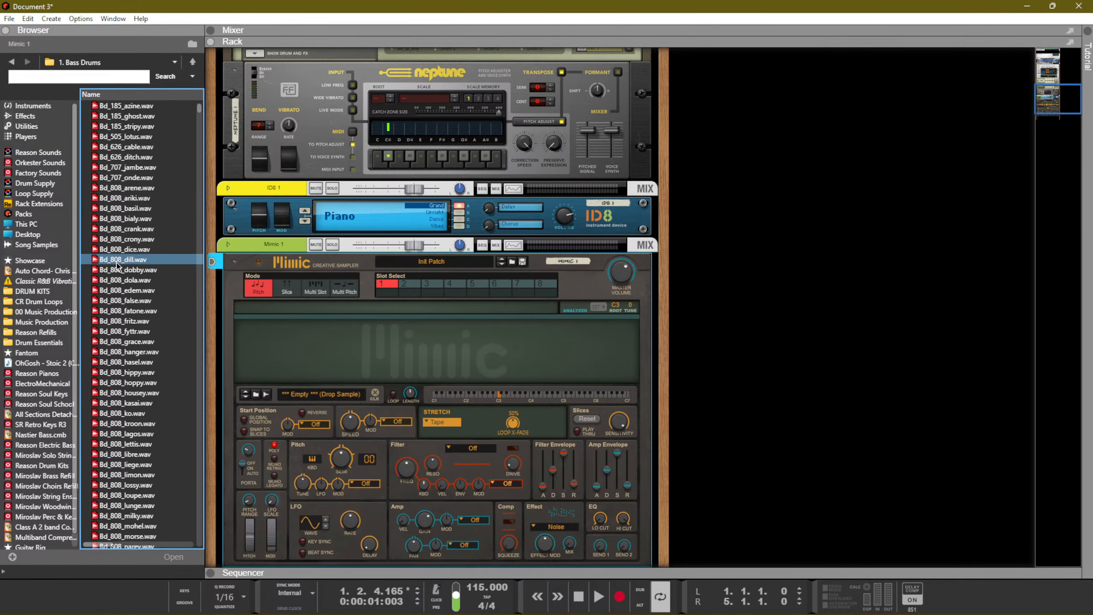
{"action": "scroll", "coordinate": [119, 271], "scroll_direction": "down", "scroll_amount": 12}
{"action": "left_click", "coordinate": [120, 271]}
{"action": "scroll", "coordinate": [398, 289], "scroll_direction": "up", "scroll_amount": 9}
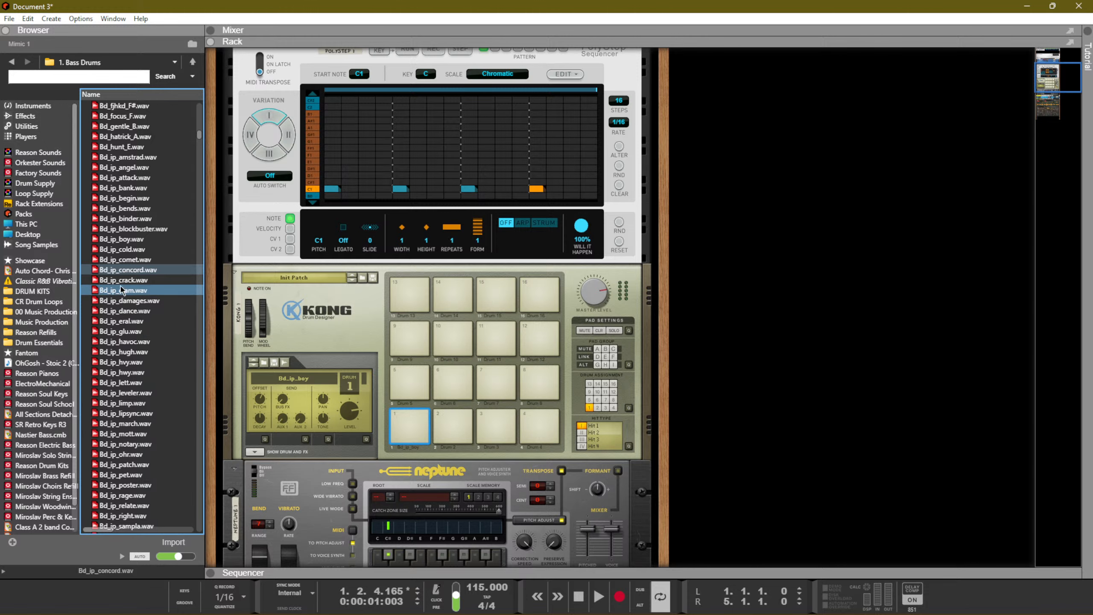
{"action": "left_click_drag", "start_coordinate": [122, 239], "coordinate": [114, 369]}
{"action": "scroll", "coordinate": [539, 510], "scroll_direction": "down", "scroll_amount": 5}
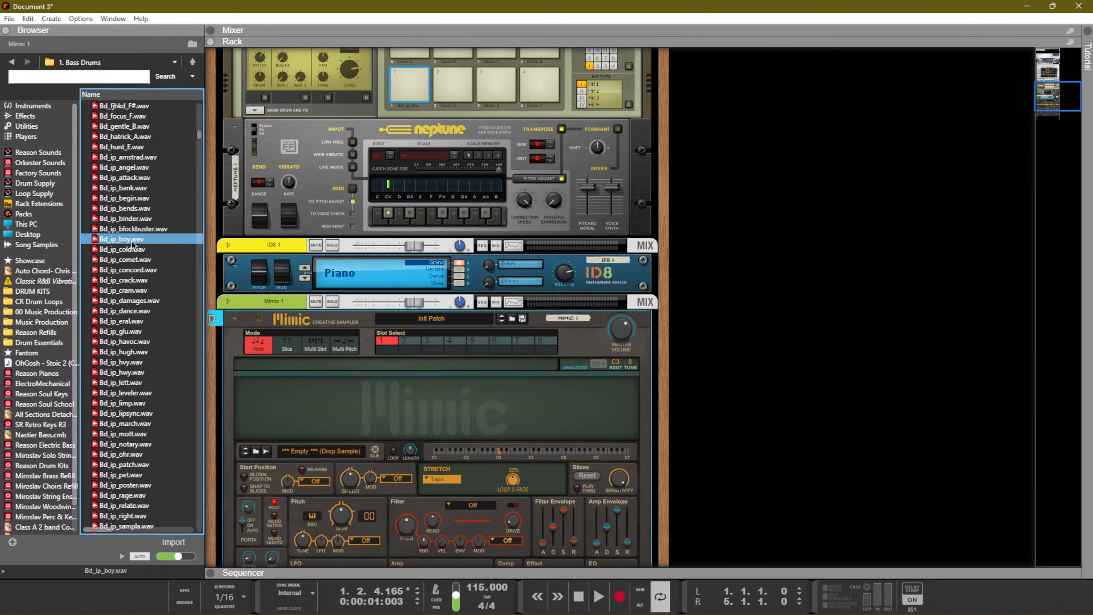
Load Bd_ip_boy.wav into Mimic, apply the analyzed pitch as its root and set the root key to C#1
{"action": "left_click_drag", "start_coordinate": [130, 242], "coordinate": [469, 401]}
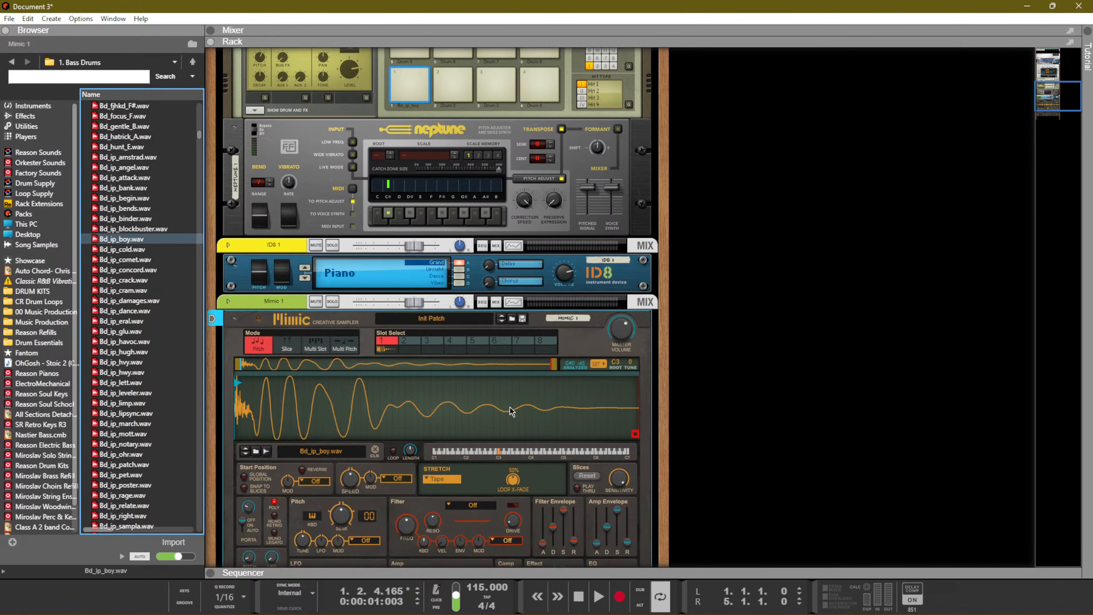
{"action": "left_click", "coordinate": [599, 367]}
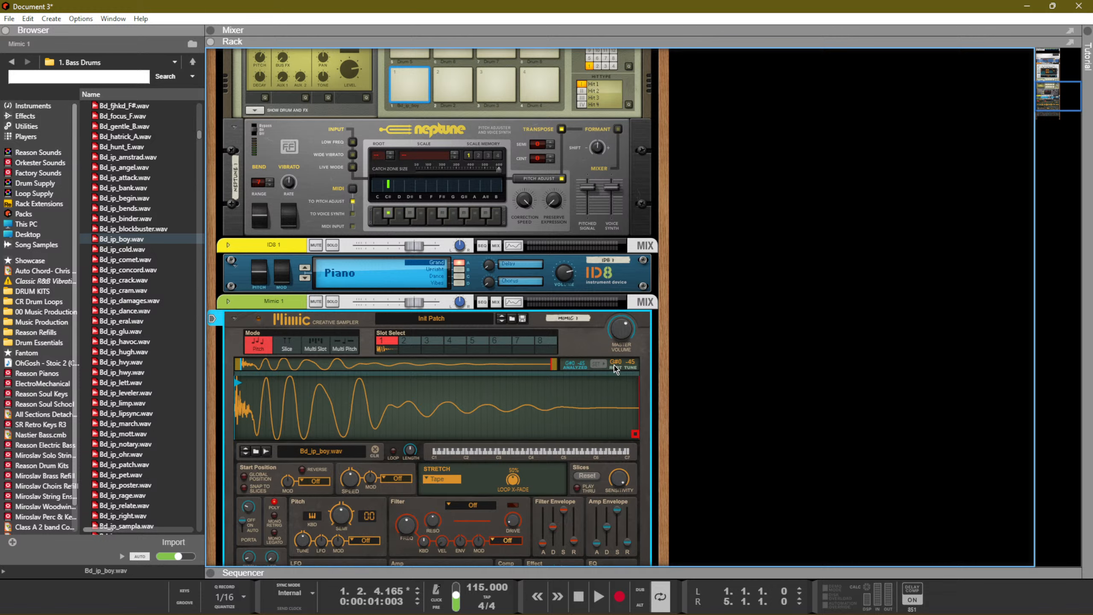
{"action": "left_click_drag", "start_coordinate": [614, 365], "coordinate": [619, 369]}
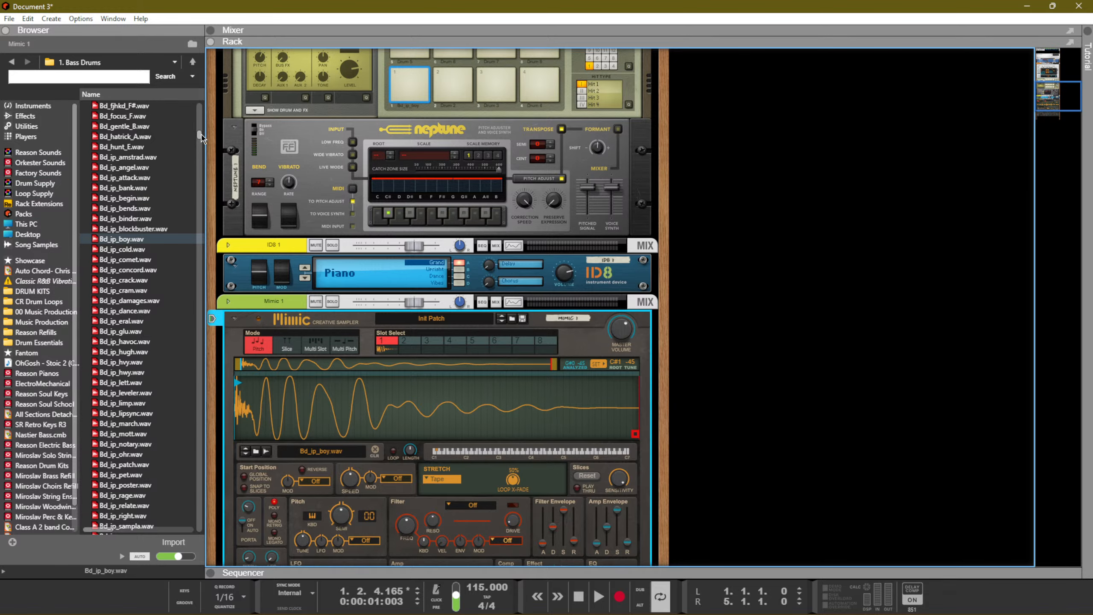
Preview Bd_ut_hard_G#.wav and search the Bass Drums folder for C#
{"action": "left_click_drag", "start_coordinate": [200, 135], "coordinate": [217, 373]}
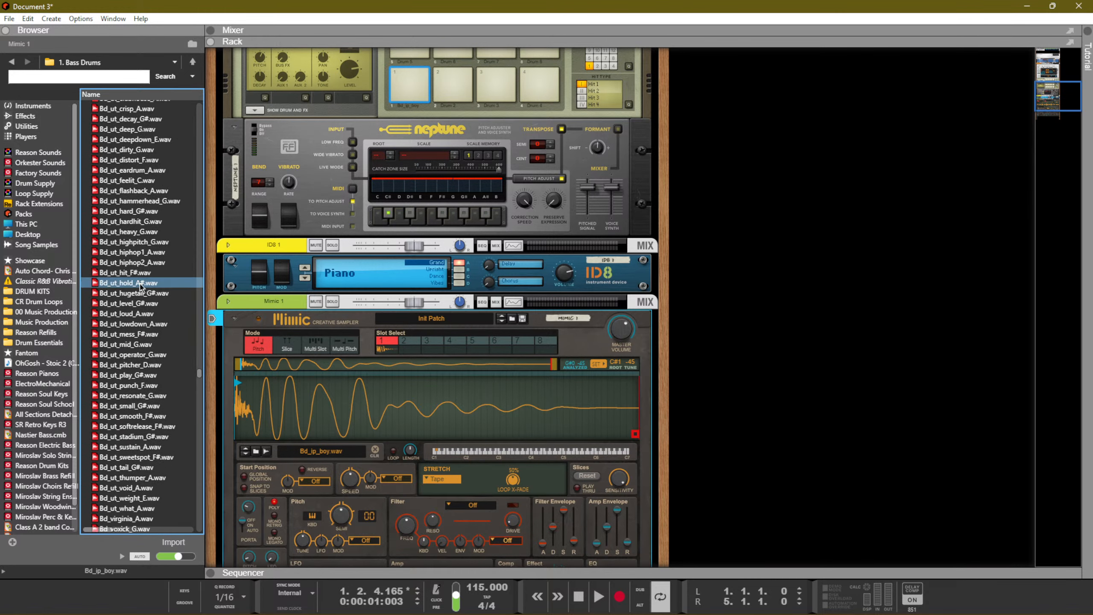
{"action": "left_click", "coordinate": [153, 214]}
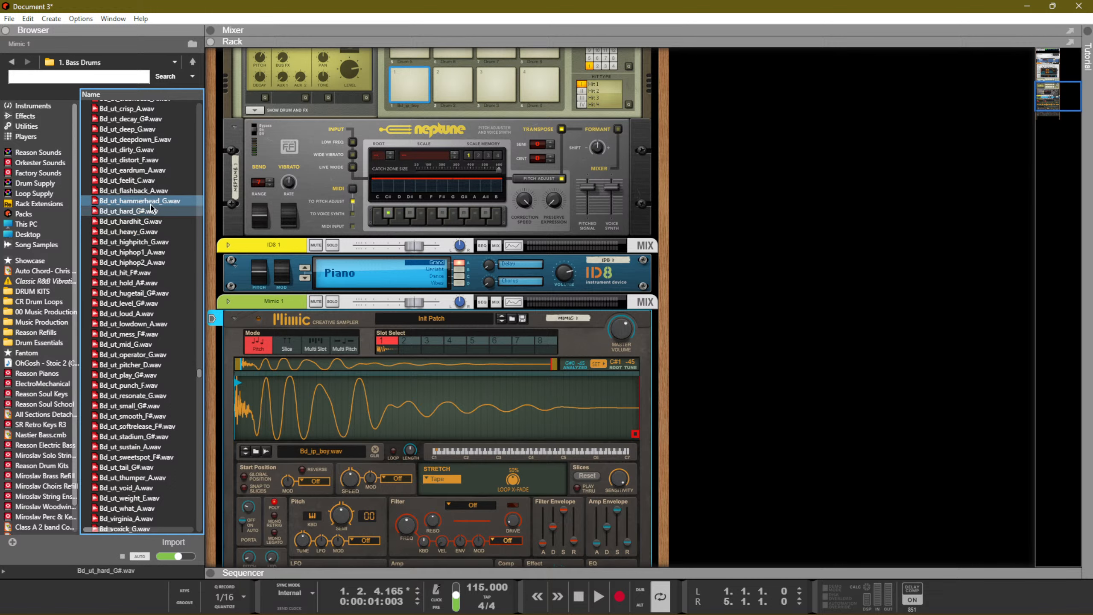
{"action": "left_click", "coordinate": [95, 78]}
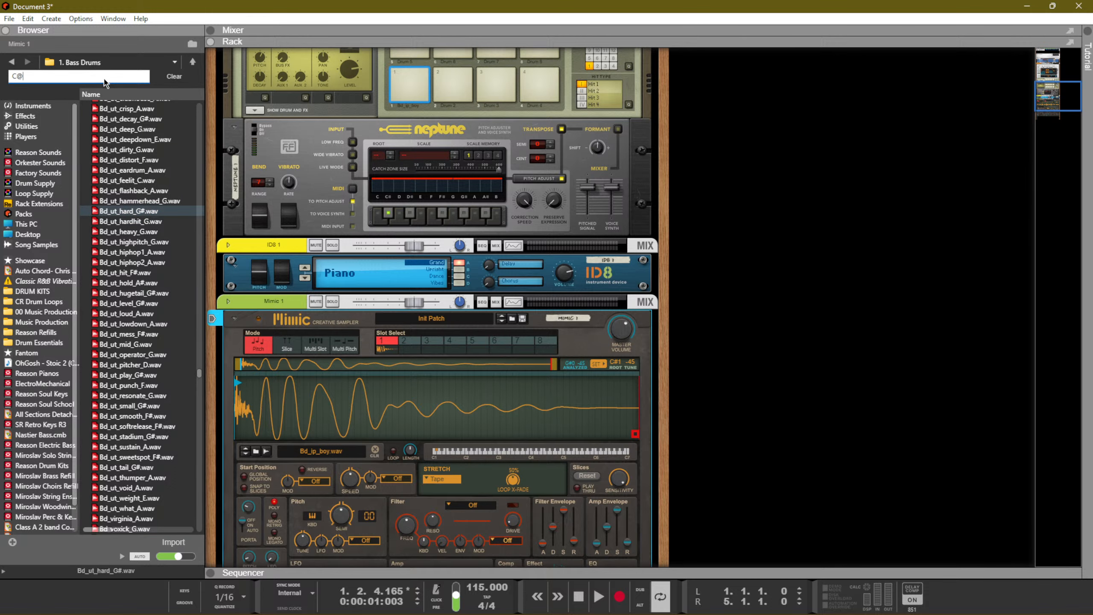
{"action": "type", "text": "C@"}
{"action": "key", "text": "BackSpace"}
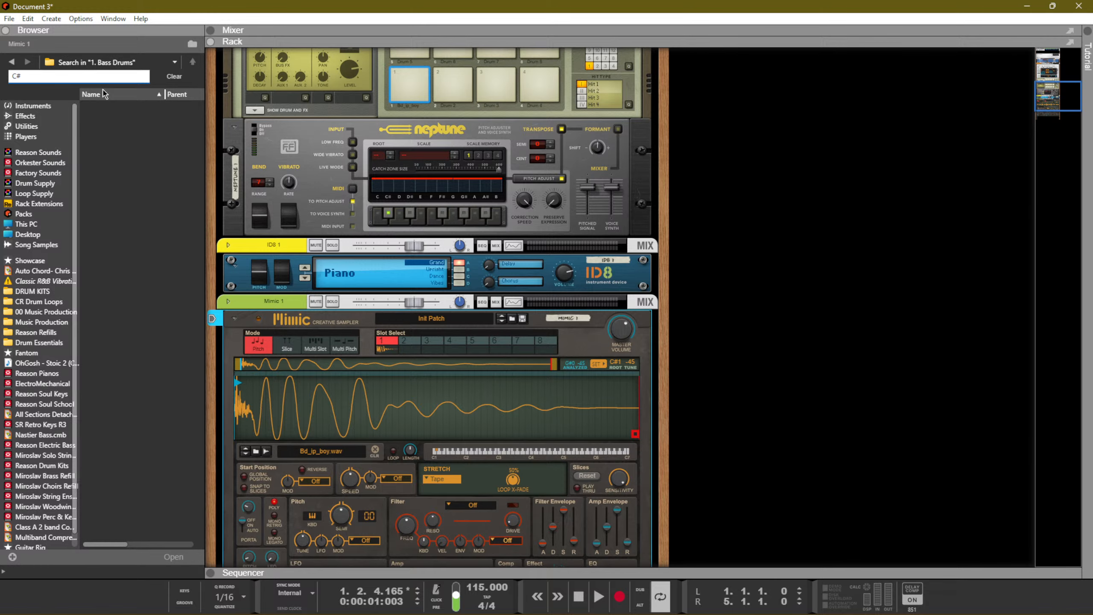
Preview the C# bass drum samples and load Bd_shove_C#.wav onto Kong's pad 1
{"action": "left_click", "coordinate": [115, 126]}
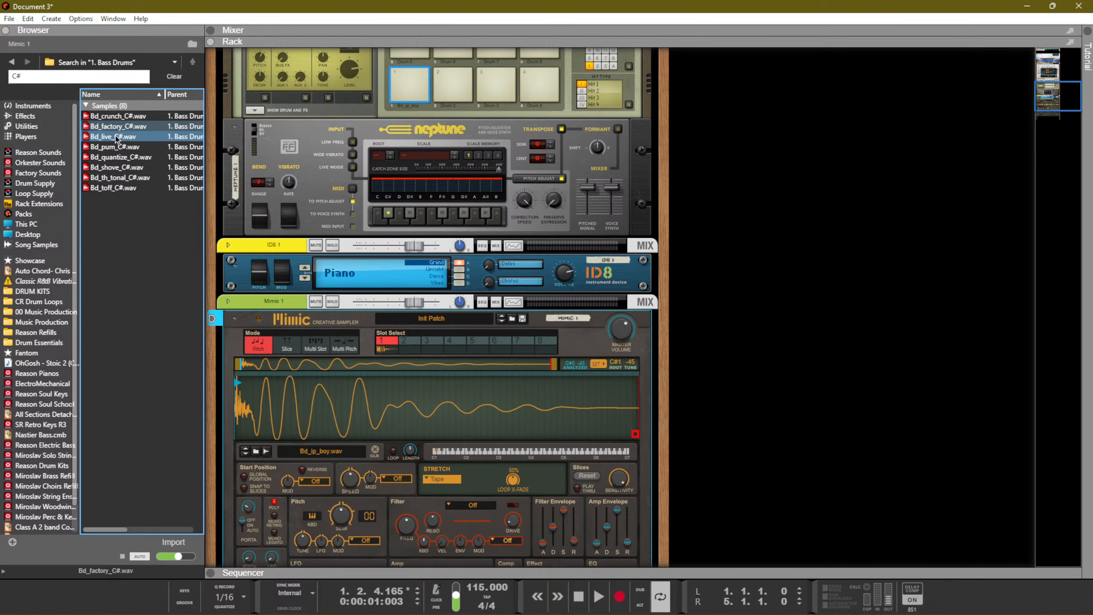
{"action": "left_click", "coordinate": [116, 136]}
{"action": "left_click", "coordinate": [116, 147]}
{"action": "left_click", "coordinate": [116, 157]}
{"action": "scroll", "coordinate": [303, 208], "scroll_direction": "up", "scroll_amount": 1}
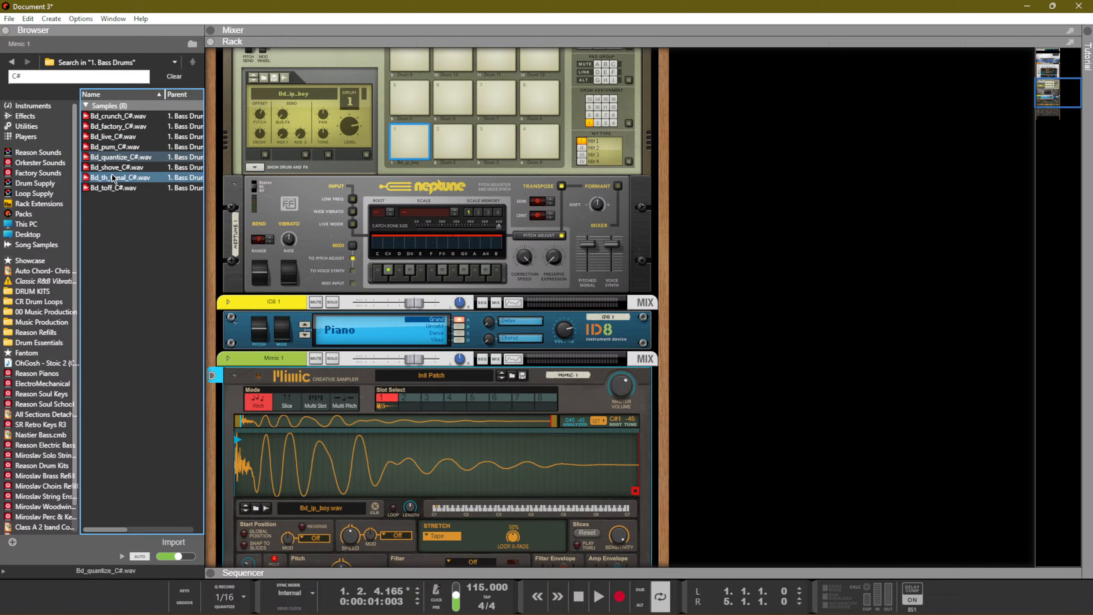
{"action": "left_click", "coordinate": [111, 168]}
{"action": "left_click", "coordinate": [112, 178]}
{"action": "left_click", "coordinate": [112, 187]}
{"action": "left_click", "coordinate": [110, 167]}
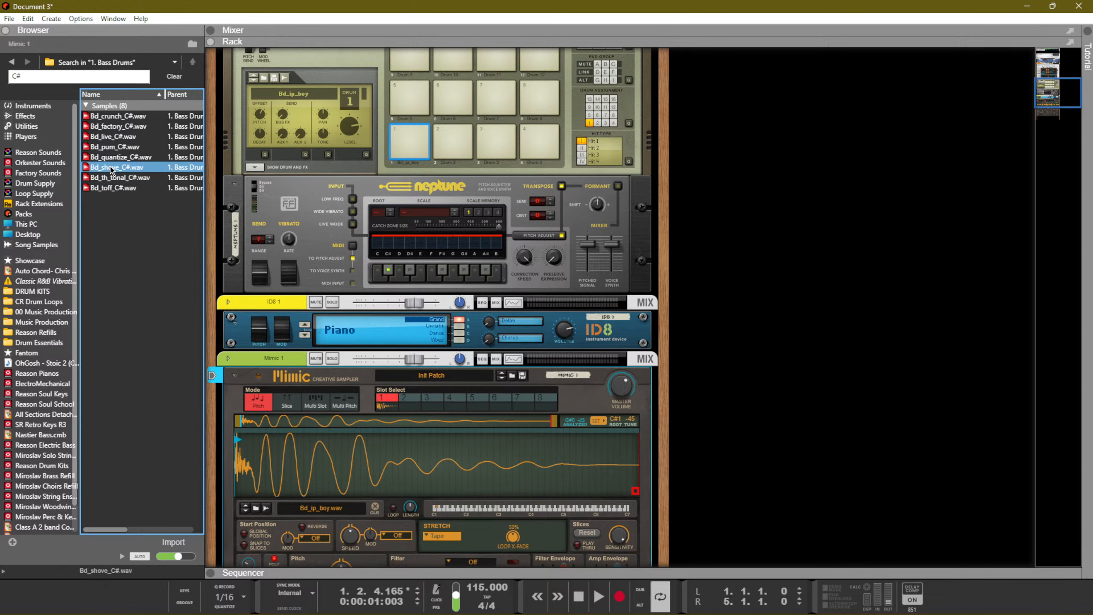
{"action": "left_click_drag", "start_coordinate": [111, 168], "coordinate": [405, 128]}
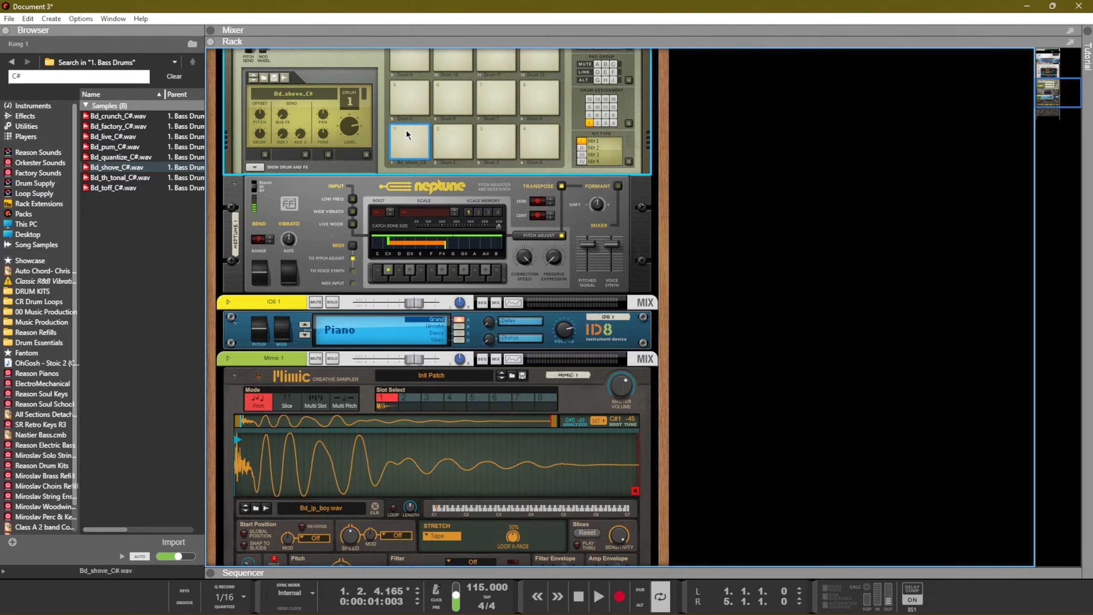
Delete the Neptune and Mimic devices from the rack
{"action": "left_click", "coordinate": [365, 186]}
{"action": "key", "text": "Delete"}
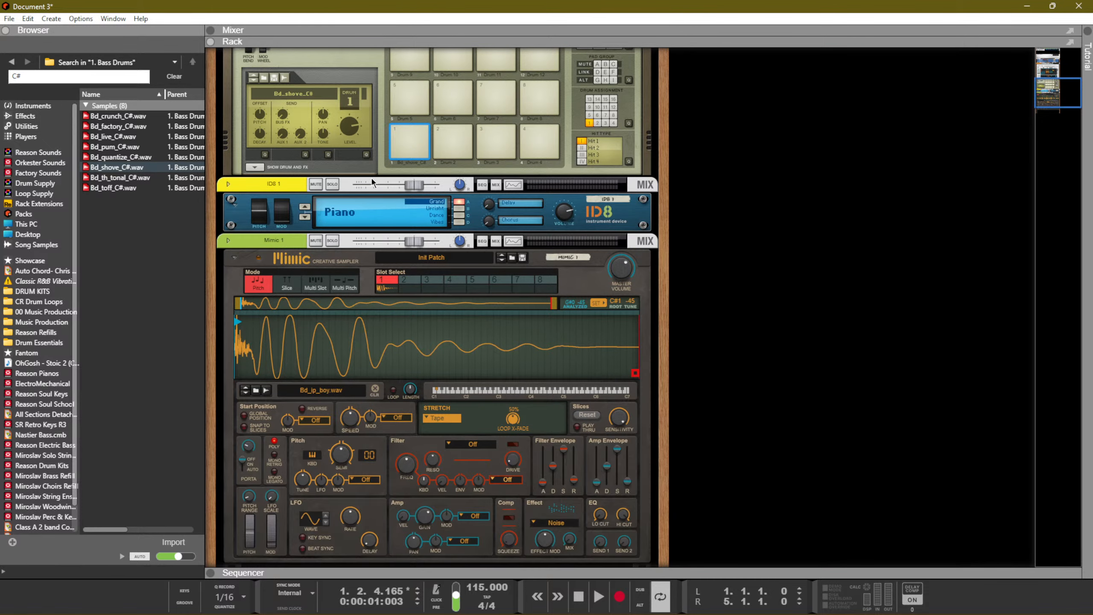
{"action": "left_click", "coordinate": [408, 142]}
{"action": "left_click", "coordinate": [561, 252]}
{"action": "key", "text": "Delete"}
{"action": "key", "text": "Return"}
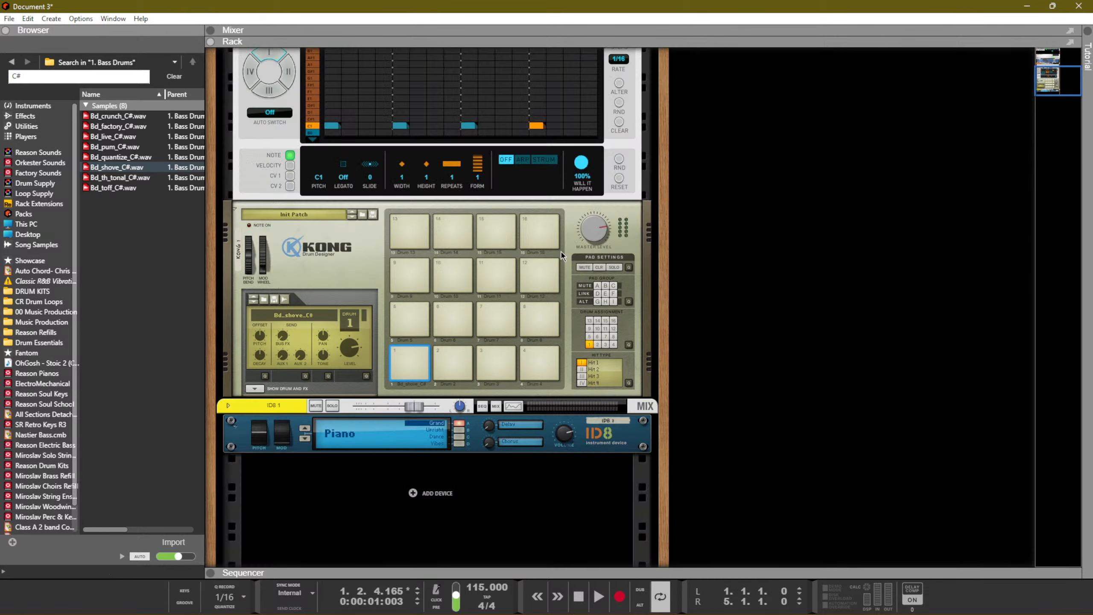
Audition the new kick on pad 1 and play the kick pattern, switching to the sequencer before stopping playback
{"action": "left_click", "coordinate": [610, 432]}
{"action": "left_click", "coordinate": [407, 354]}
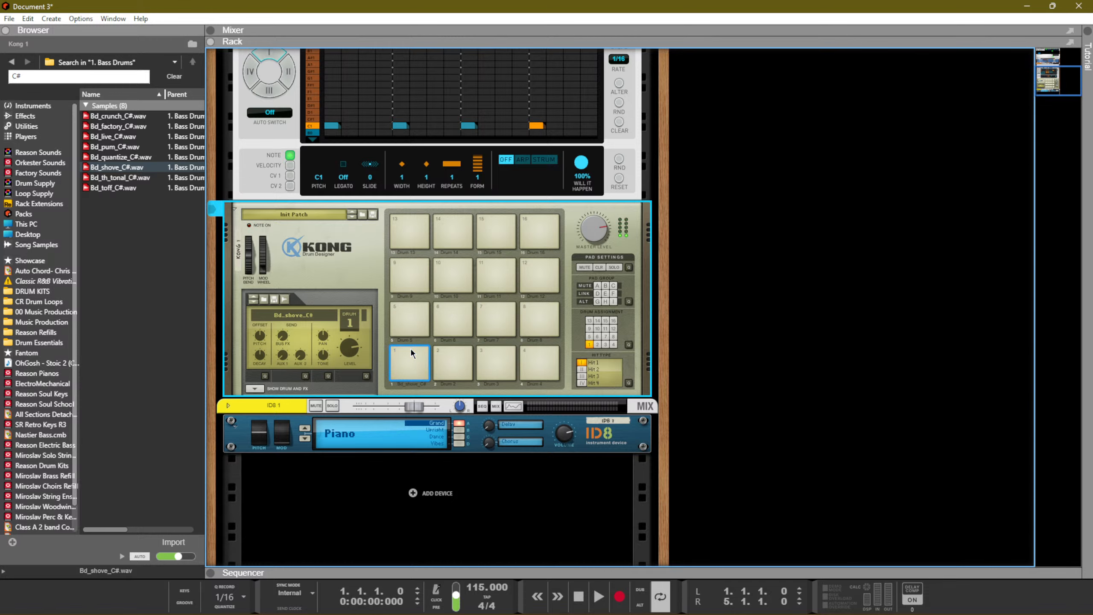
{"action": "key", "text": "space"}
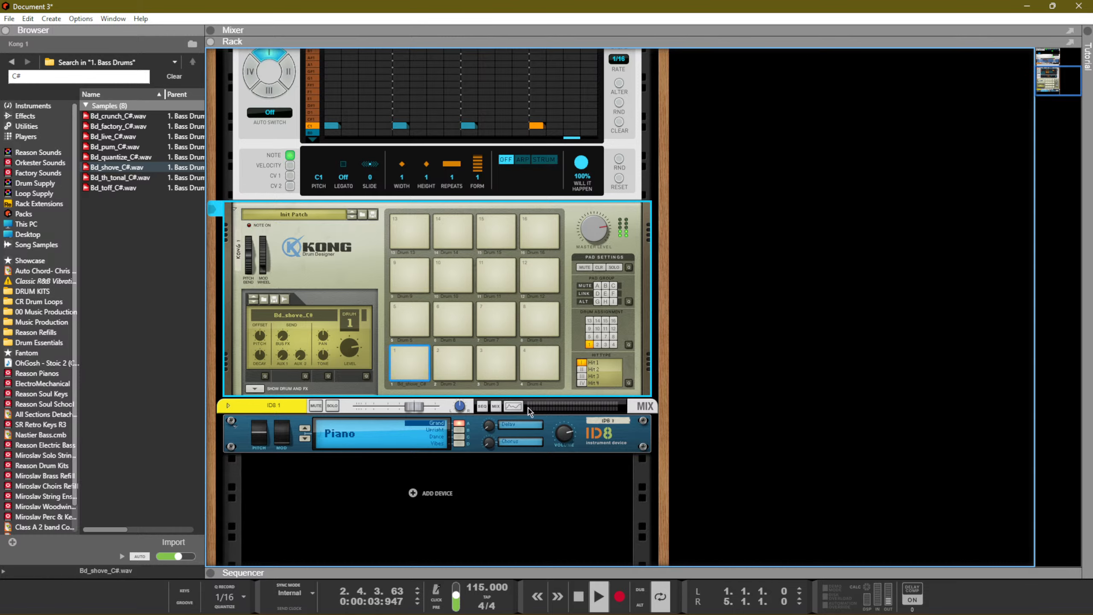
{"action": "key", "text": "F7"}
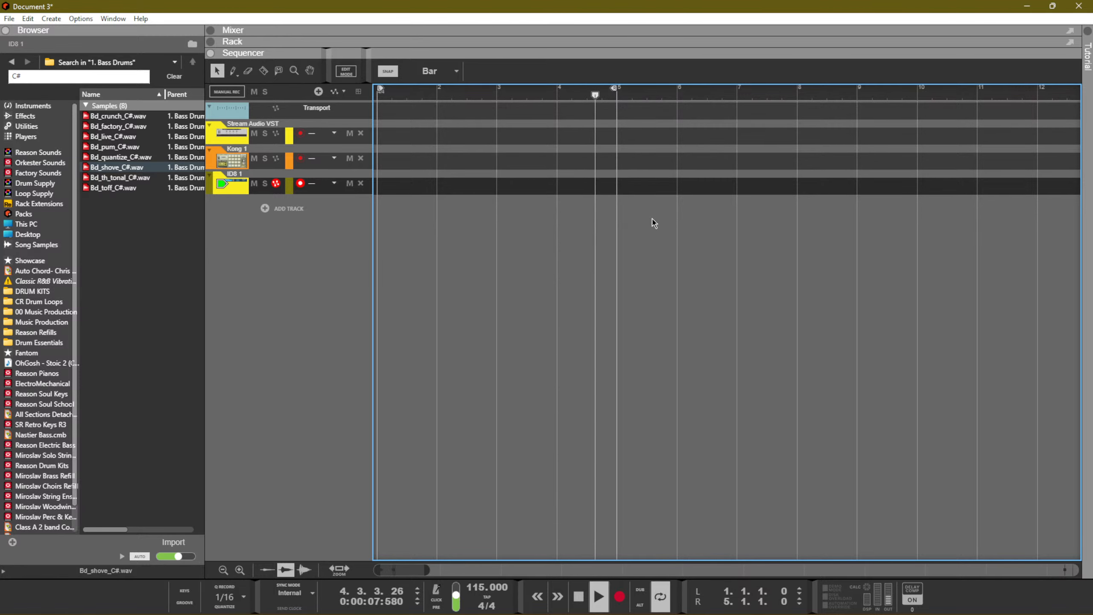
{"action": "key", "text": "space"}
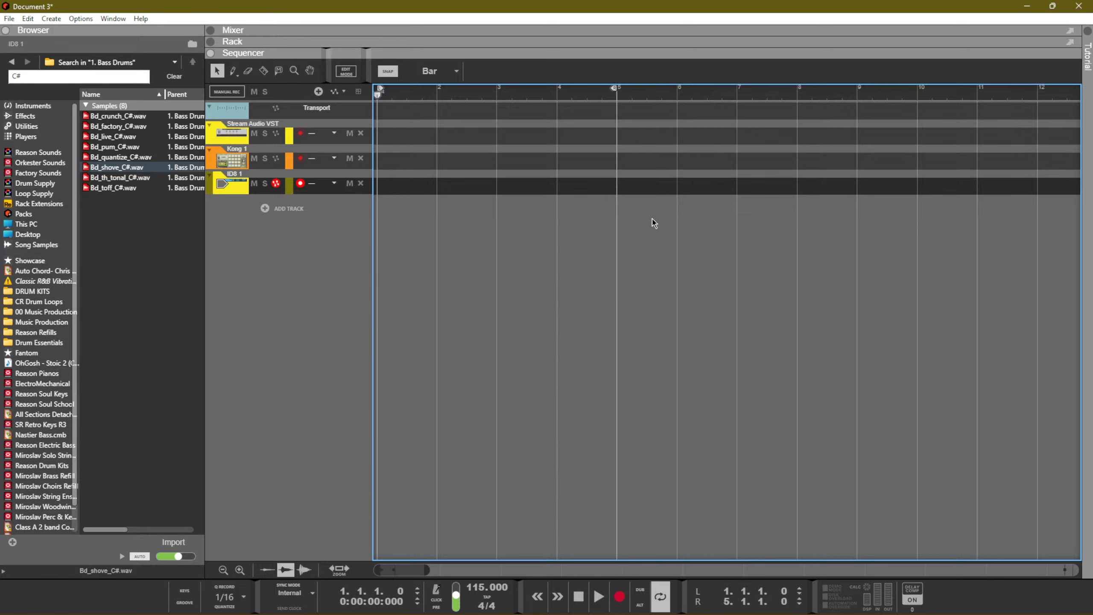
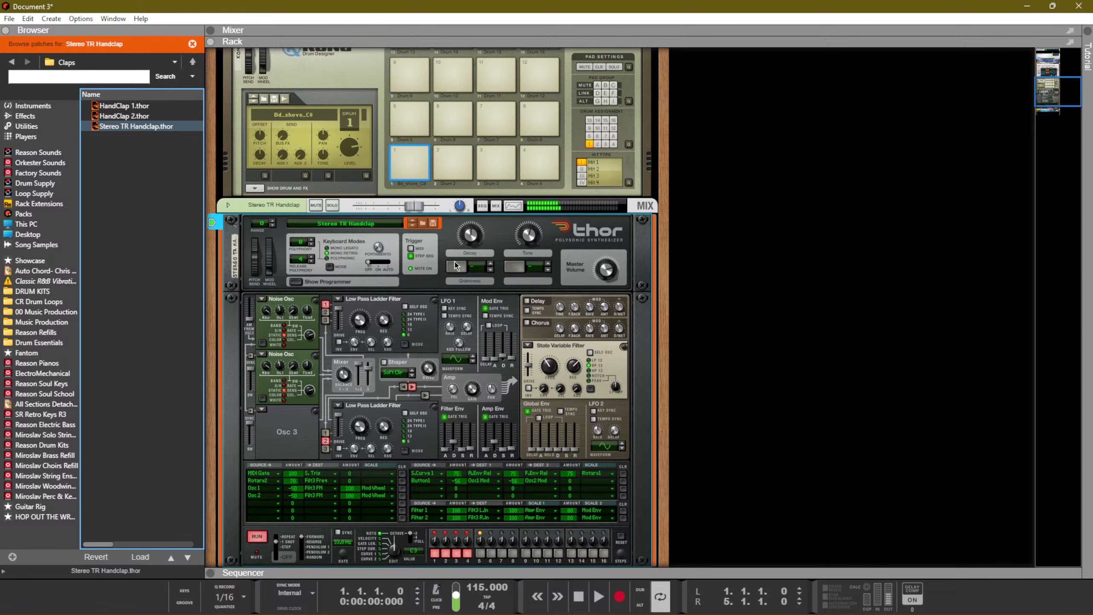
Move up from the Claps folder to the top level of the Reason Factory Sound Bank
{"action": "left_click", "coordinate": [193, 63]}
{"action": "left_click", "coordinate": [192, 62]}
{"action": "left_click", "coordinate": [193, 62]}
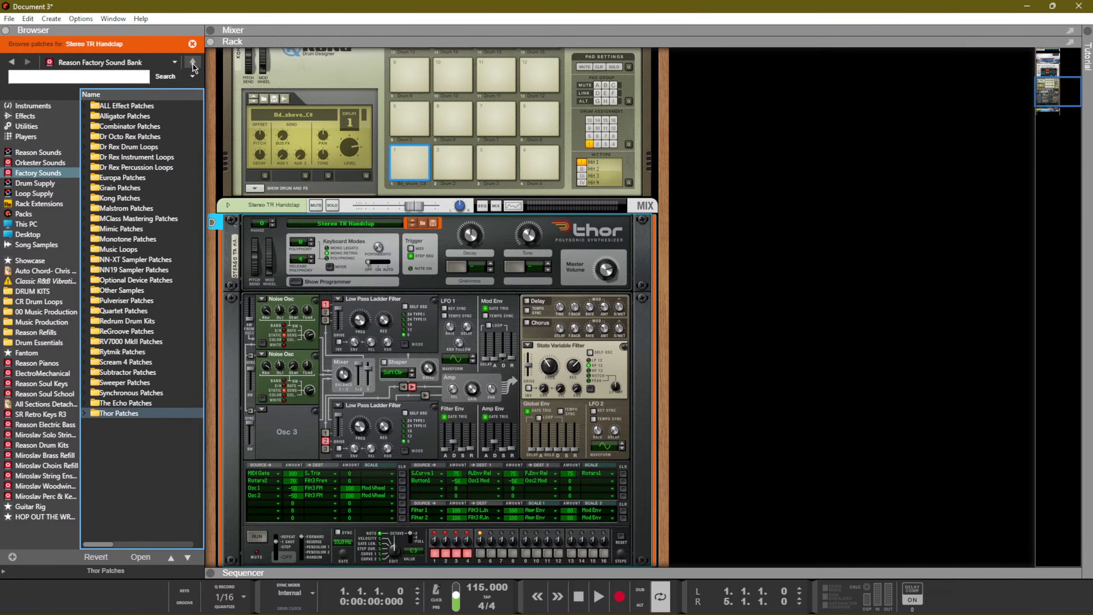
Open the 1 Drums & Percussion folder of the Reason Sounds library and leave Thor's patch browsing
{"action": "left_click", "coordinate": [30, 173]}
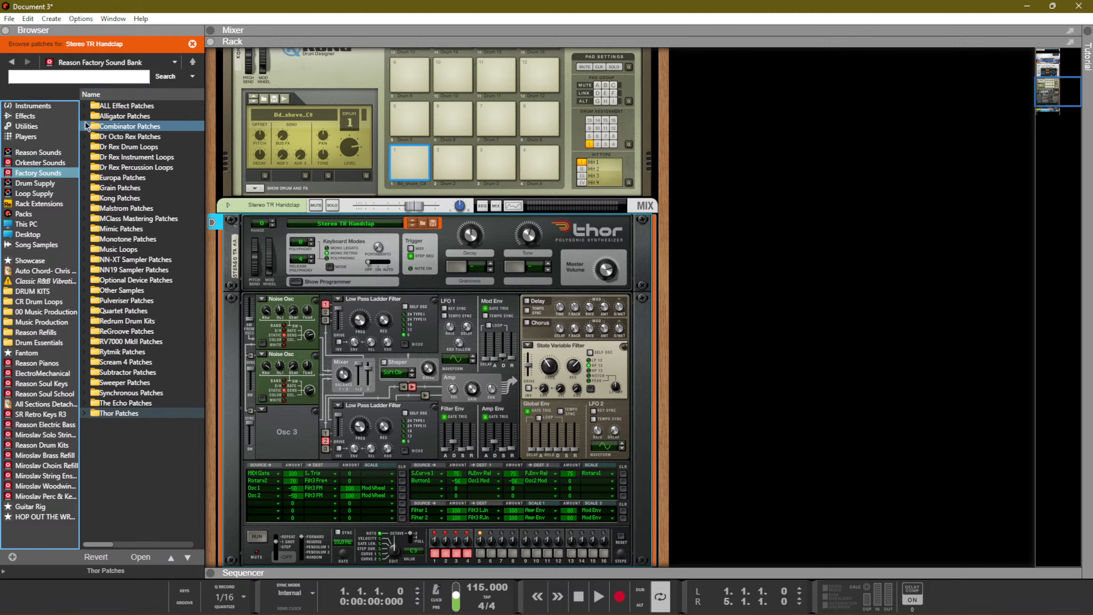
{"action": "left_click", "coordinate": [29, 153]}
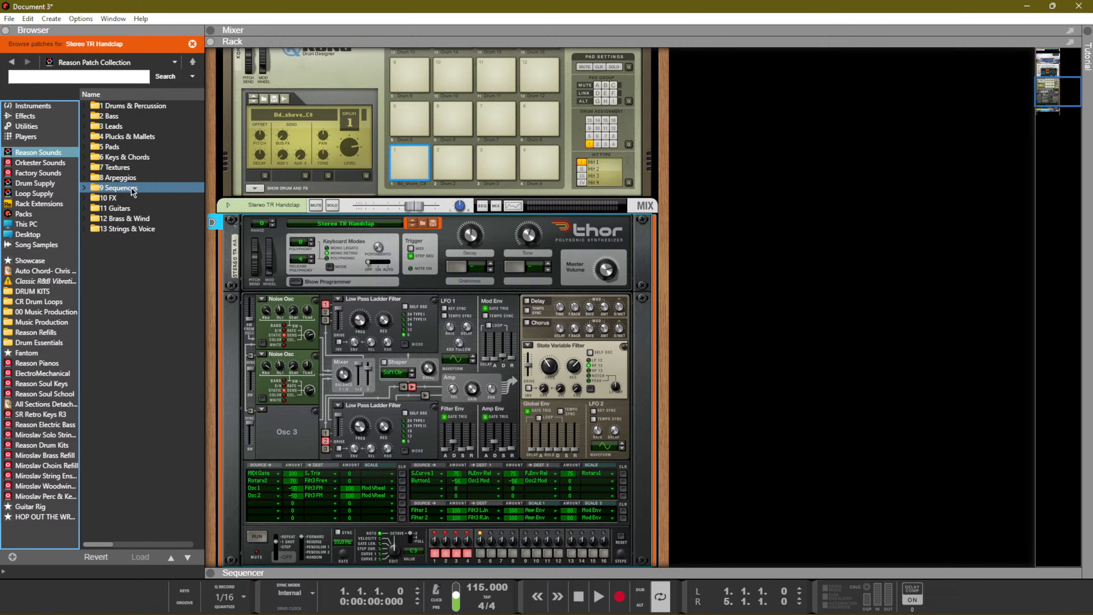
{"action": "double_click", "coordinate": [128, 110]}
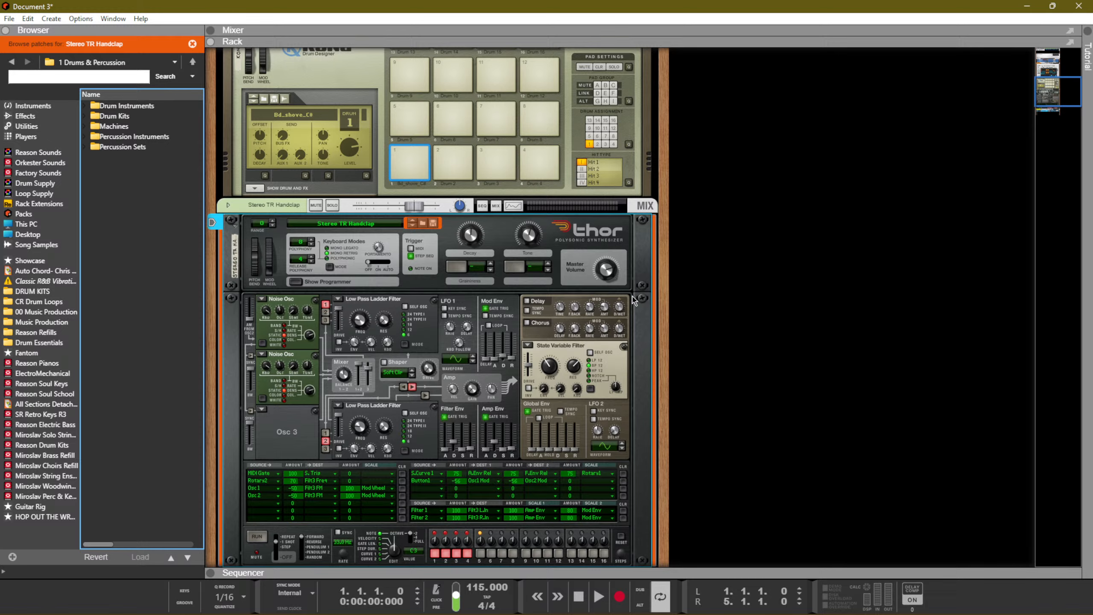
{"action": "left_click", "coordinate": [738, 310]}
Add C#1 notes on the second and fourth beats of the PolyStep pattern
{"action": "scroll", "coordinate": [644, 340], "scroll_direction": "down", "scroll_amount": 3}
{"action": "scroll", "coordinate": [643, 343], "scroll_direction": "up", "scroll_amount": 2}
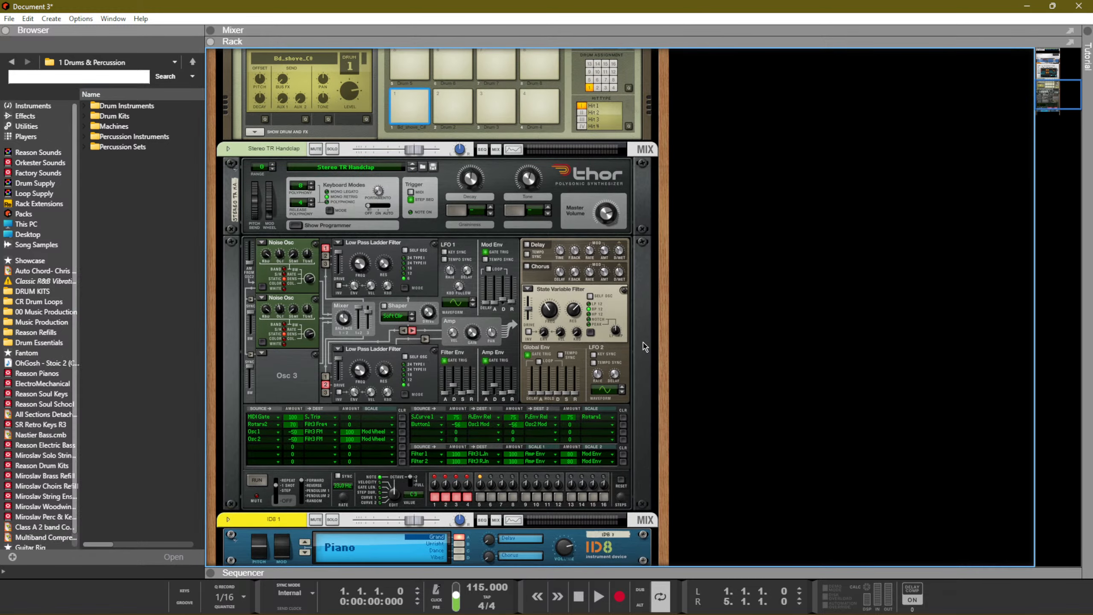
{"action": "scroll", "coordinate": [314, 288], "scroll_direction": "up", "scroll_amount": 5}
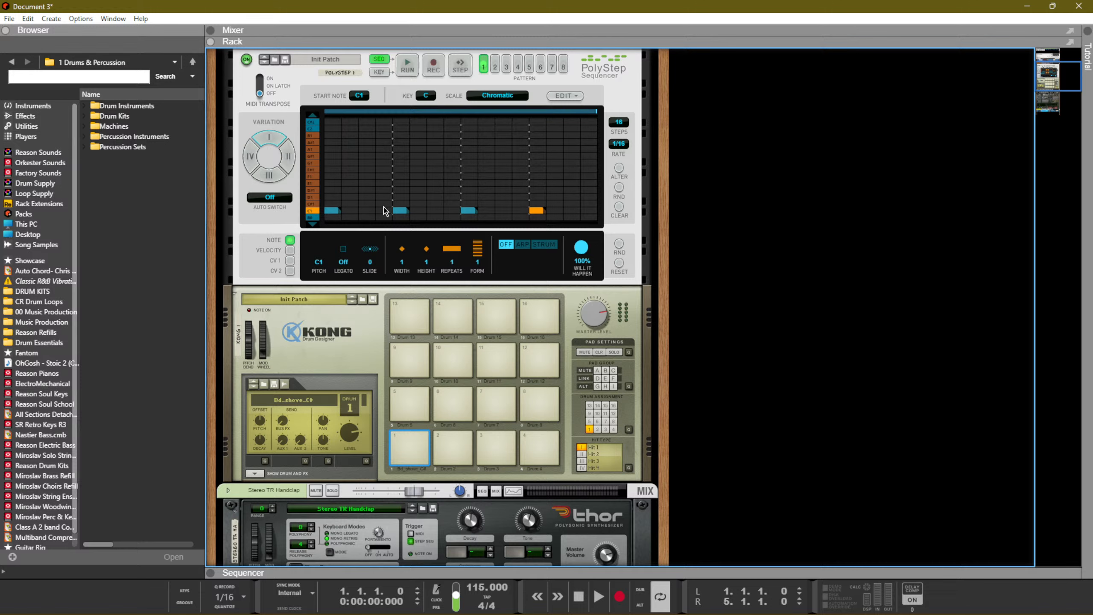
{"action": "left_click", "coordinate": [397, 206]}
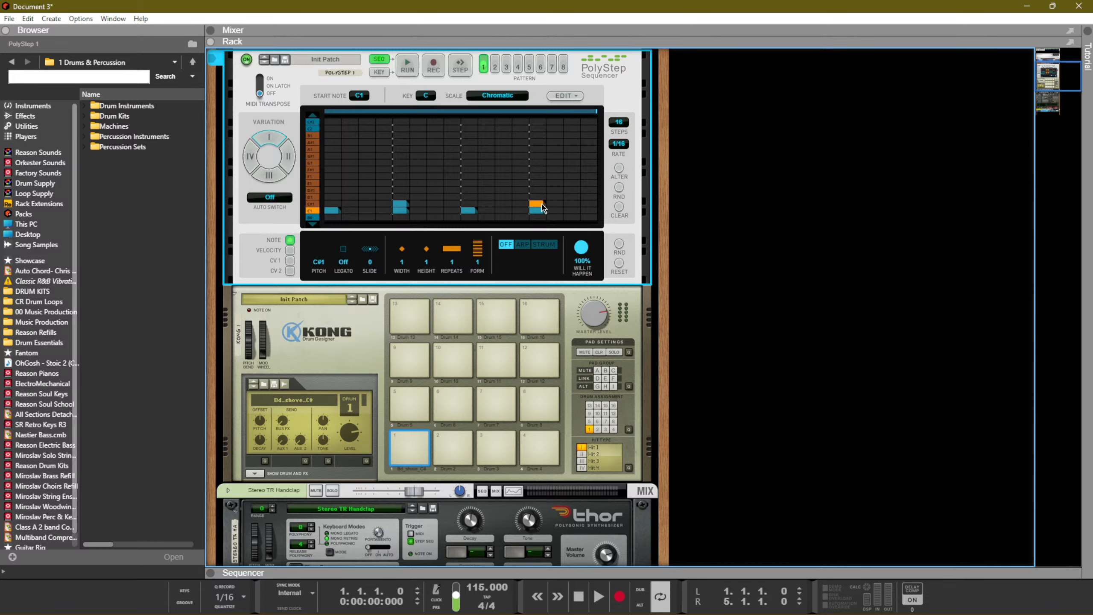
Select and record-enable the ID8 1 track and return to the rack to play its piano
{"action": "scroll", "coordinate": [465, 343], "scroll_direction": "down", "scroll_amount": 5}
{"action": "scroll", "coordinate": [455, 348], "scroll_direction": "up", "scroll_amount": 3}
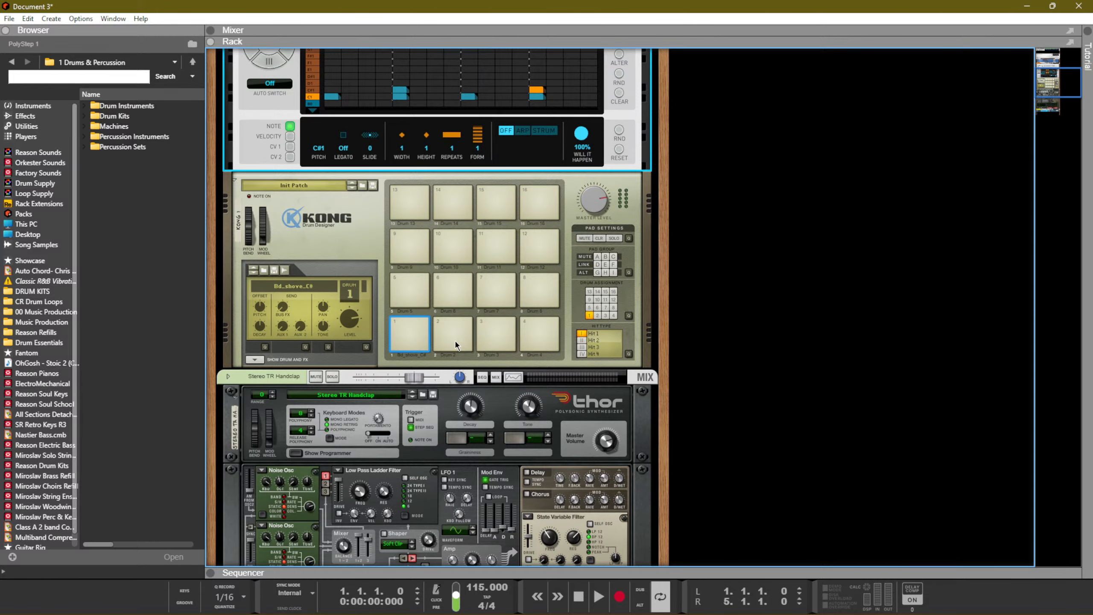
{"action": "scroll", "coordinate": [455, 344], "scroll_direction": "down", "scroll_amount": 8}
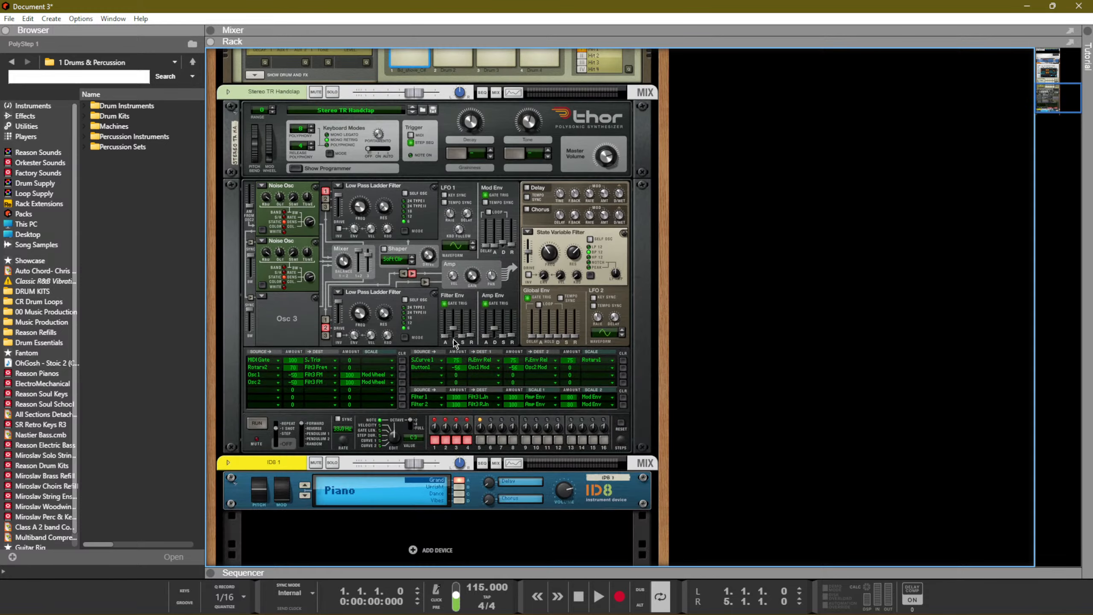
{"action": "scroll", "coordinate": [453, 340], "scroll_direction": "up", "scroll_amount": 5}
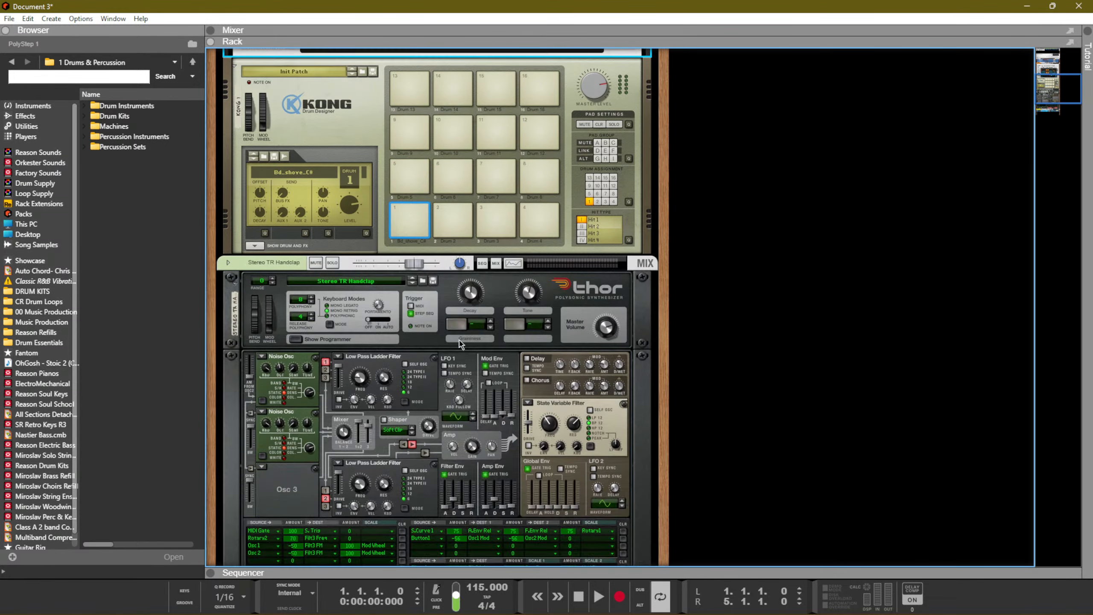
{"action": "scroll", "coordinate": [449, 344], "scroll_direction": "down", "scroll_amount": 5}
{"action": "right_click", "coordinate": [436, 494]}
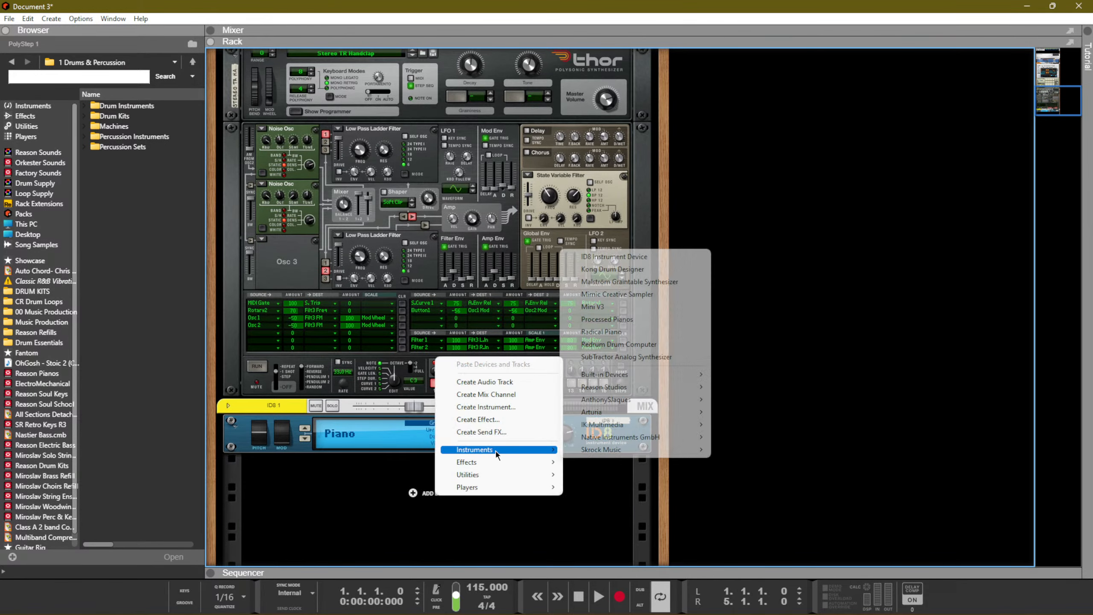
{"action": "left_click", "coordinate": [607, 494]}
{"action": "key", "text": "F7"}
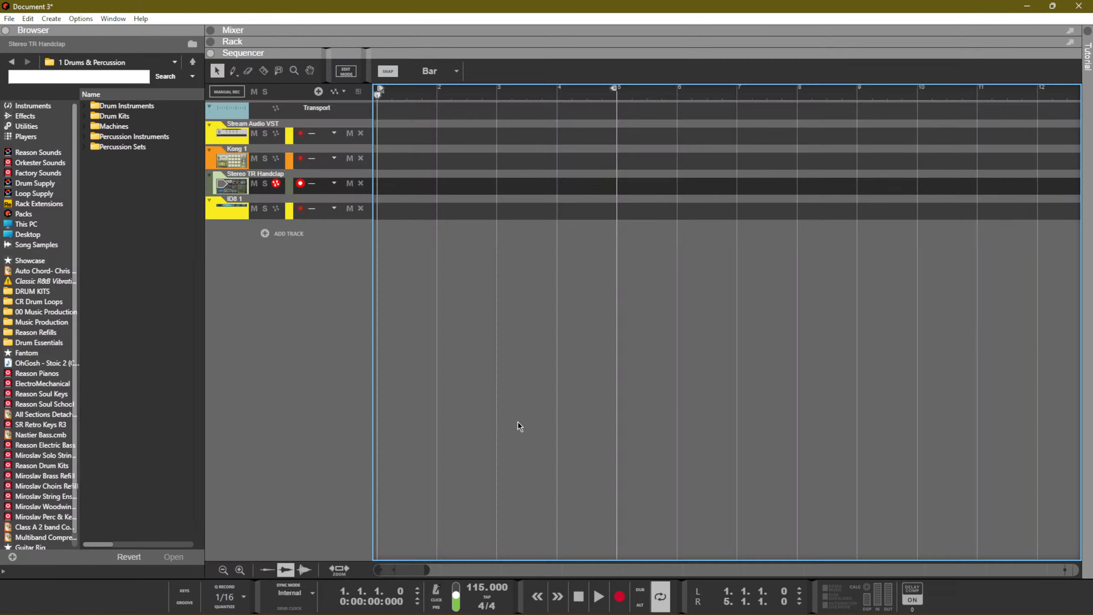
{"action": "left_click", "coordinate": [300, 208]}
{"action": "key", "text": "F7"}
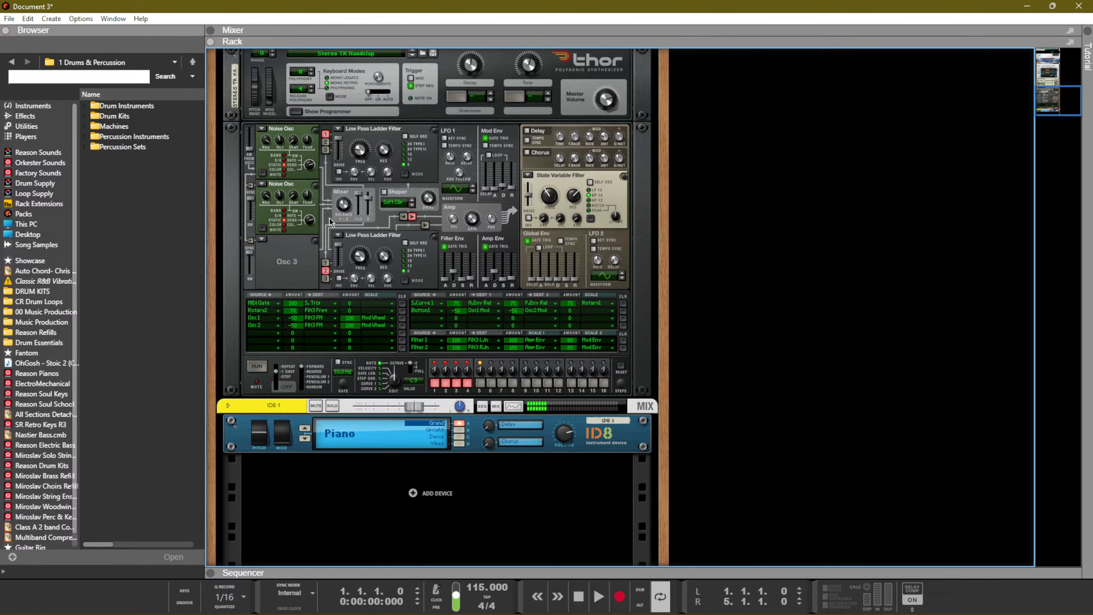
Create a clip spanning bars 1 to 4 on the ID8 1 track and open it for editing
{"action": "key", "text": "F7"}
{"action": "left_click_drag", "start_coordinate": [377, 202], "coordinate": [578, 208]}
{"action": "double_click", "coordinate": [578, 209]}
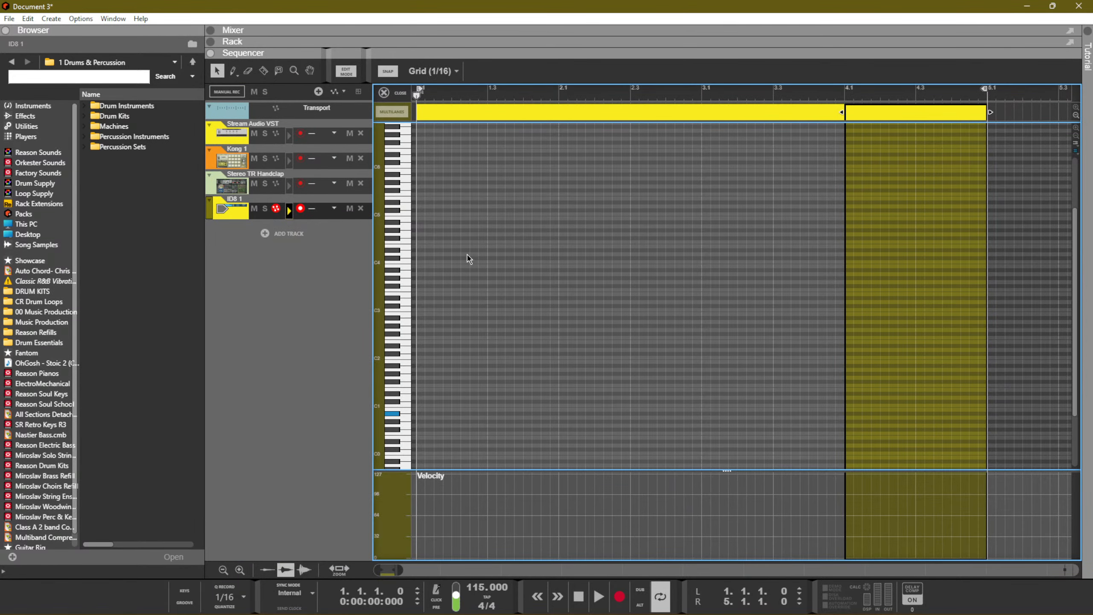
{"action": "key", "text": "ctrl+z"}
{"action": "double_click", "coordinate": [444, 205]}
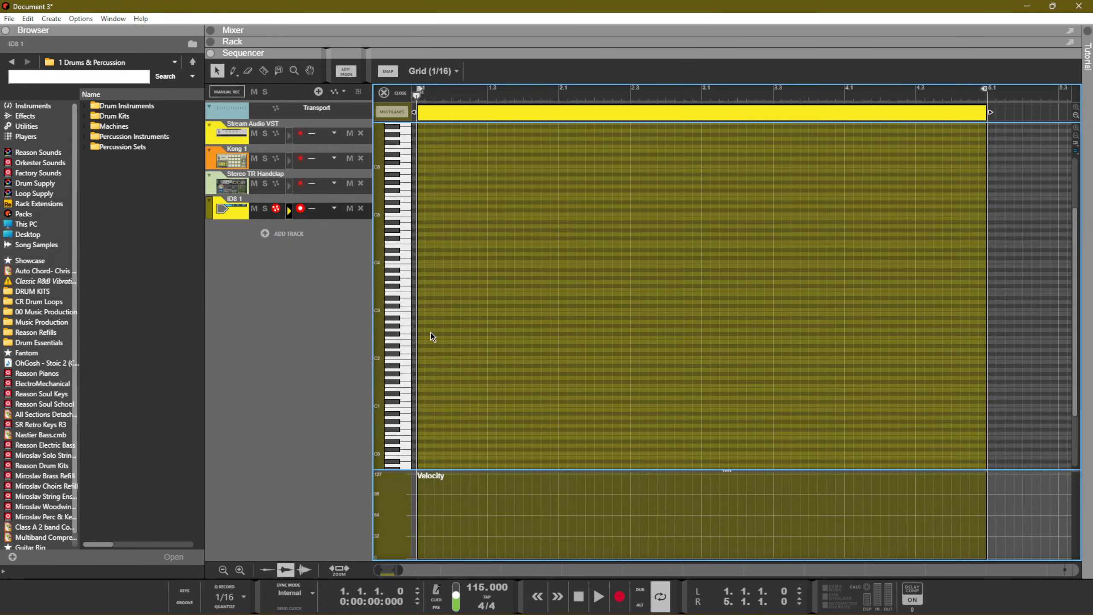
Draw a one-beat C#3 note at the start of the ID8 1 clip and play it back
{"action": "left_click", "coordinate": [428, 350]}
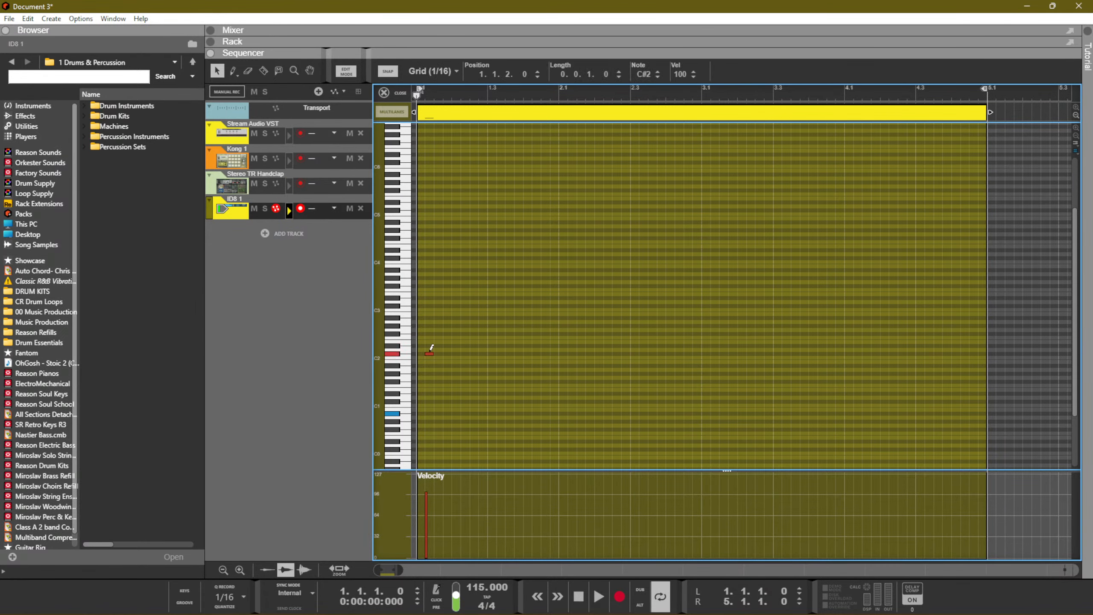
{"action": "left_click_drag", "start_coordinate": [451, 356], "coordinate": [440, 358]}
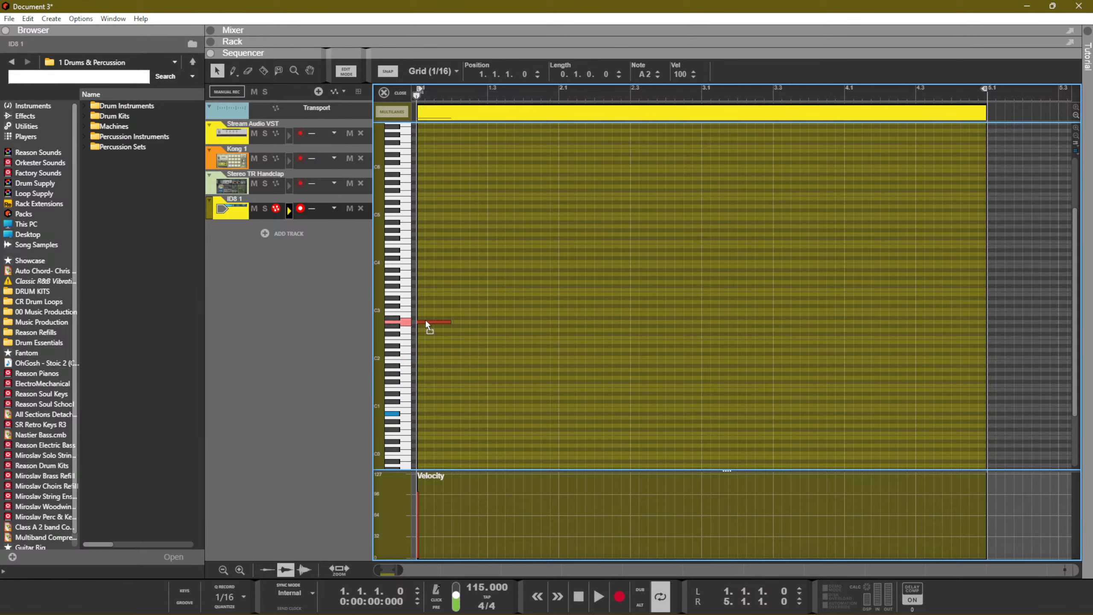
{"action": "left_click_drag", "start_coordinate": [427, 310], "coordinate": [428, 307]}
{"action": "key", "text": "space"}
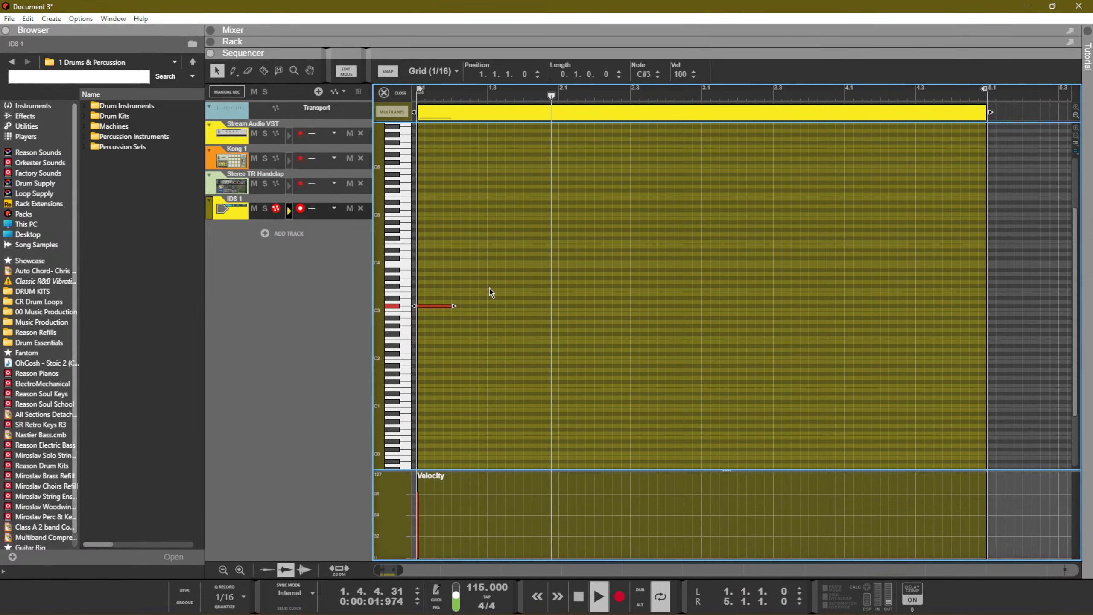
{"action": "key", "text": "space"}
Shorten the ID8 1 clip to one bar, repeat it three times through bar 4, and return to the song start
{"action": "left_click_drag", "start_coordinate": [989, 112], "coordinate": [519, 143]}
{"action": "key", "text": "ctrl+d"}
{"action": "key", "text": "ctrl+d"}
{"action": "key", "text": "ctrl+d"}
{"action": "key", "text": "KP_0"}
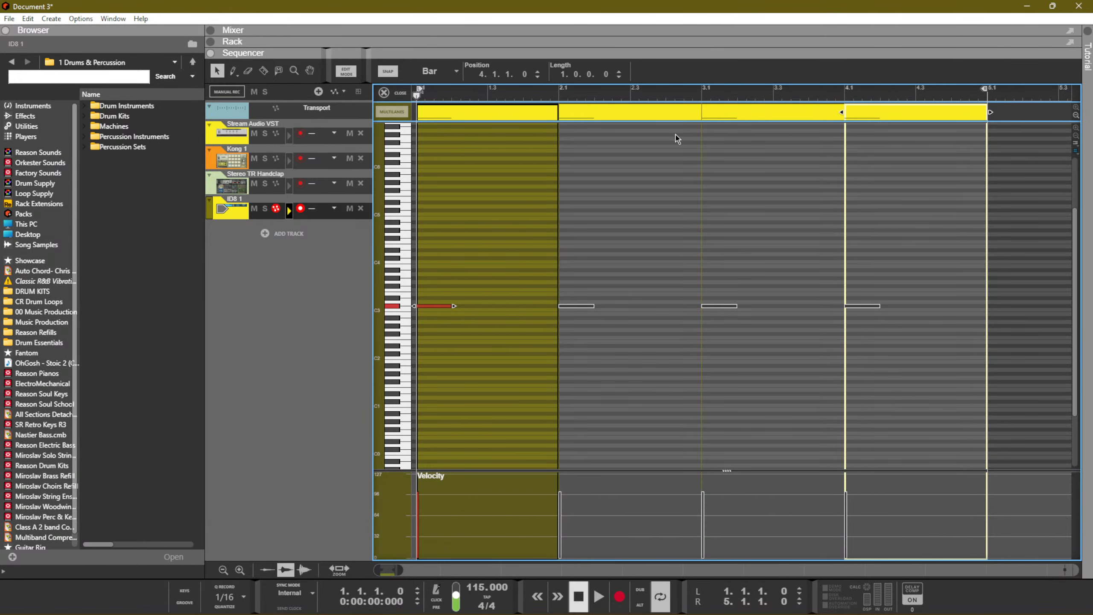
Play the song with the mixer, rack and sequencer shown together, and select Kong's pad 2
{"action": "key", "text": "space"}
{"action": "key", "text": "F5+F6+F7"}
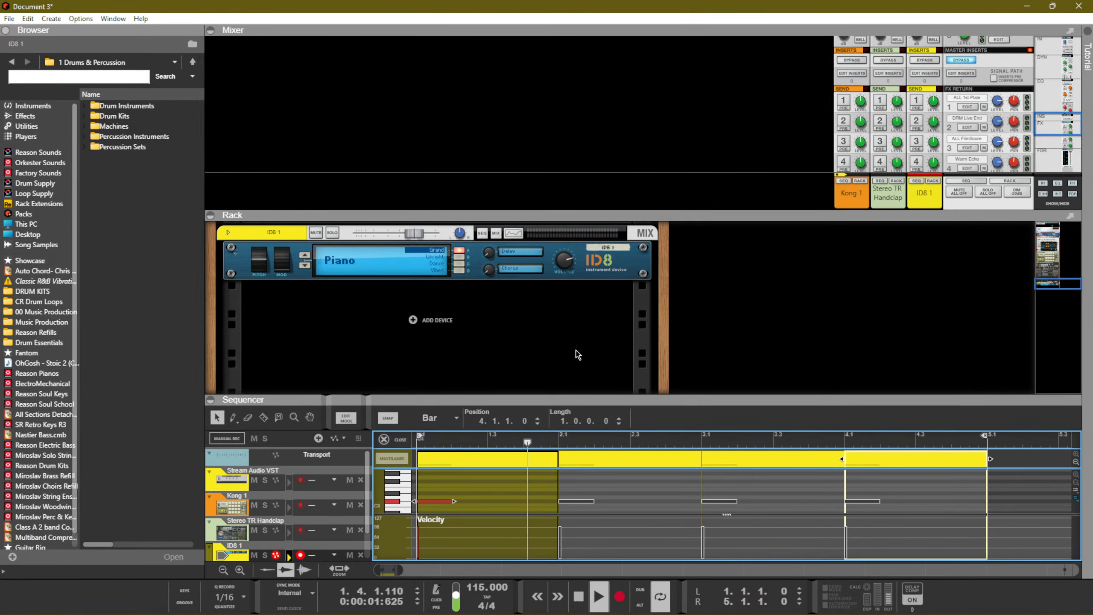
{"action": "scroll", "coordinate": [434, 308], "scroll_direction": "up", "scroll_amount": 3}
{"action": "scroll", "coordinate": [435, 310], "scroll_direction": "up", "scroll_amount": 6}
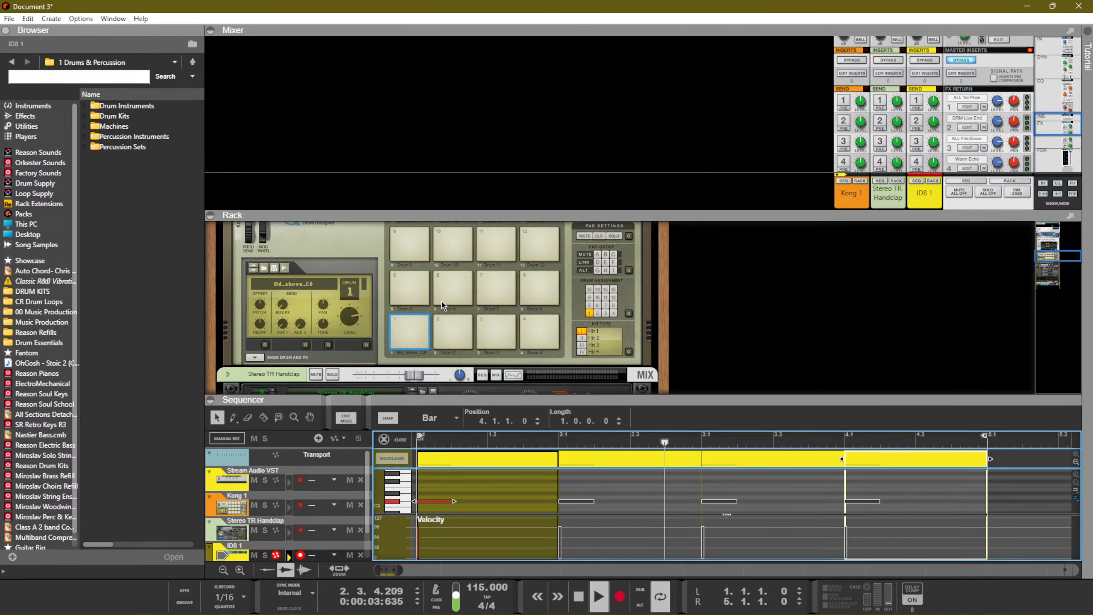
{"action": "left_click", "coordinate": [451, 330]}
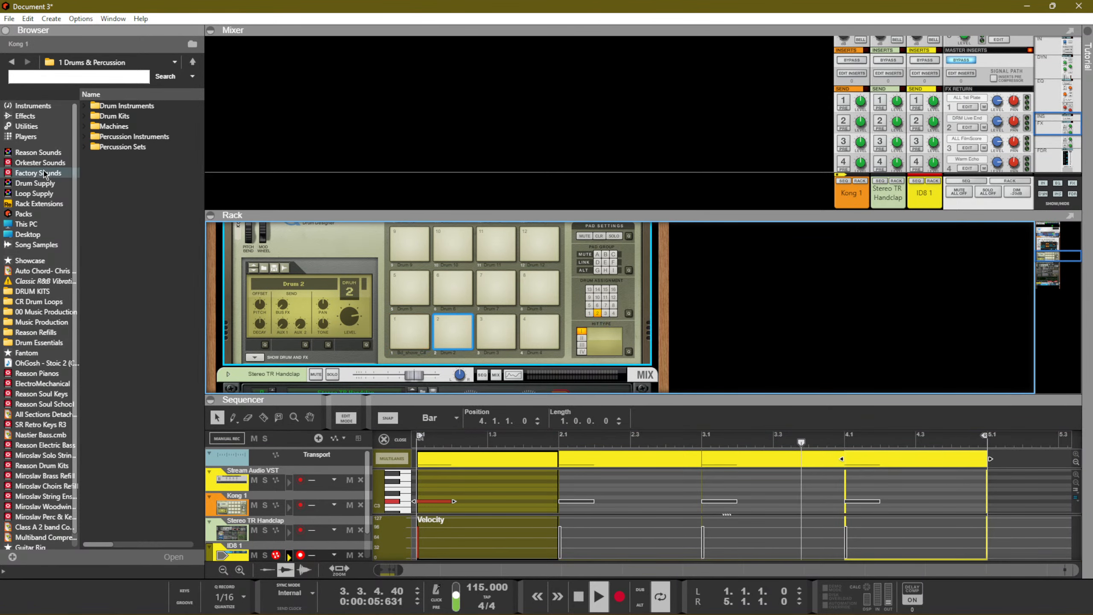
Preview samples in Drum Supply's 7. Claps folder and load Clp_626_alaska.wav onto Kong's pad 2
{"action": "left_click", "coordinate": [37, 185]}
{"action": "double_click", "coordinate": [116, 177]}
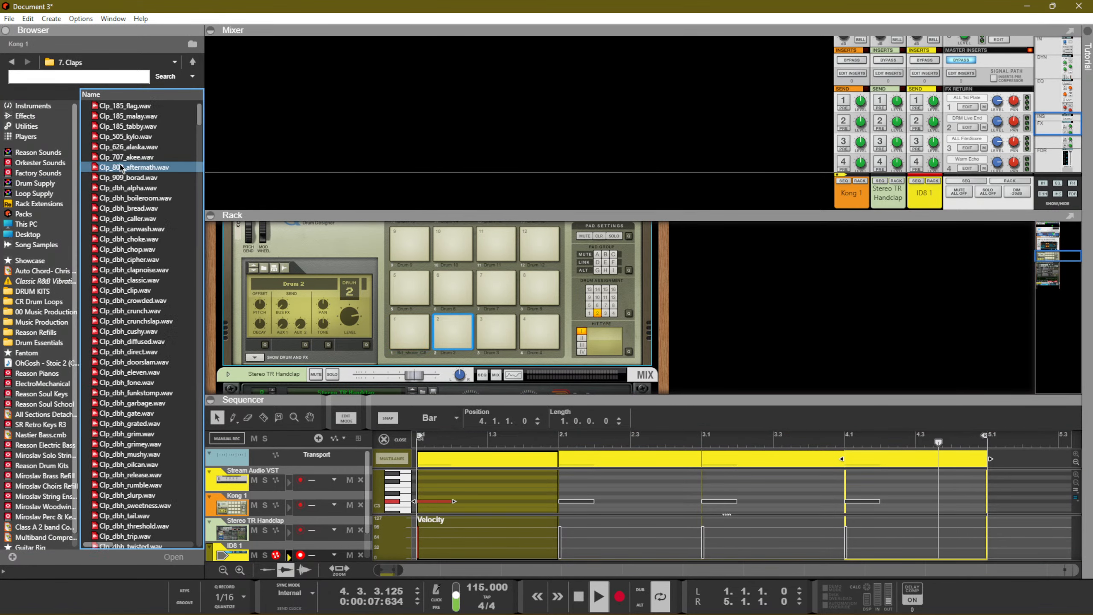
{"action": "left_click", "coordinate": [116, 168]}
{"action": "left_click", "coordinate": [135, 158]}
{"action": "left_click", "coordinate": [133, 167]}
{"action": "left_click", "coordinate": [134, 158]}
{"action": "left_click", "coordinate": [133, 148]}
{"action": "left_click", "coordinate": [134, 157]}
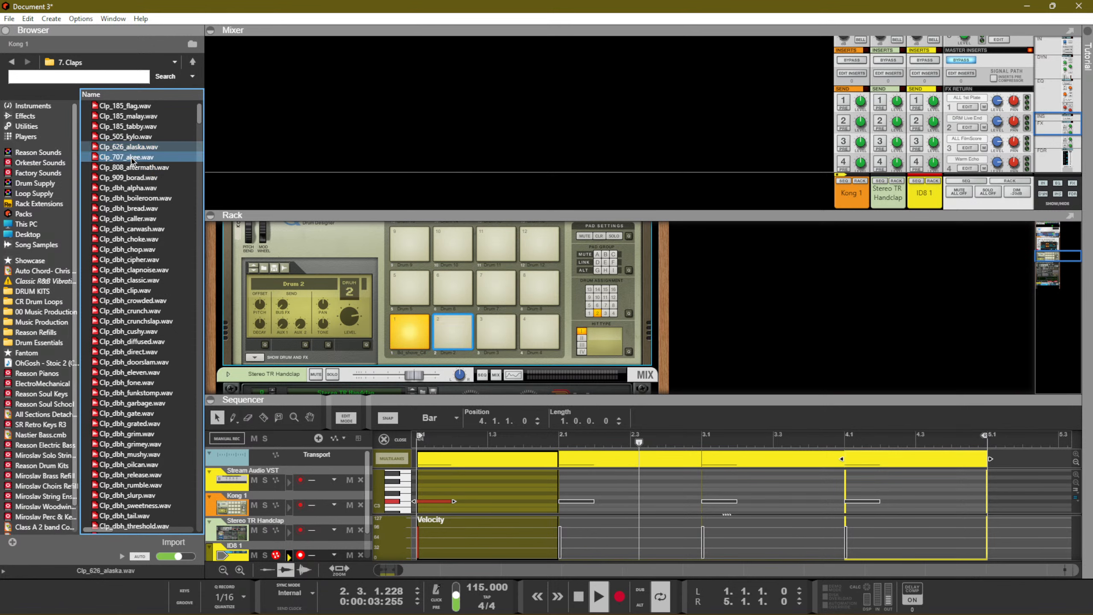
{"action": "left_click_drag", "start_coordinate": [133, 148], "coordinate": [456, 340]}
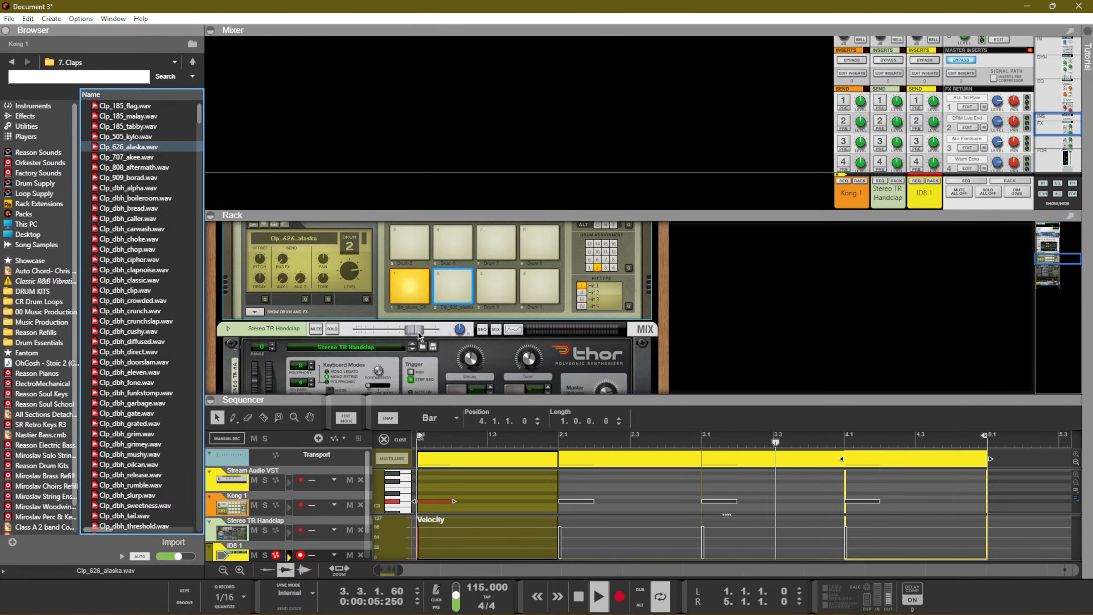
Audition the clap on Kong's pad 2 and adjust its pitch offset against the C# piano note
{"action": "scroll", "coordinate": [460, 327], "scroll_direction": "down", "scroll_amount": 2}
{"action": "left_click", "coordinate": [463, 277]}
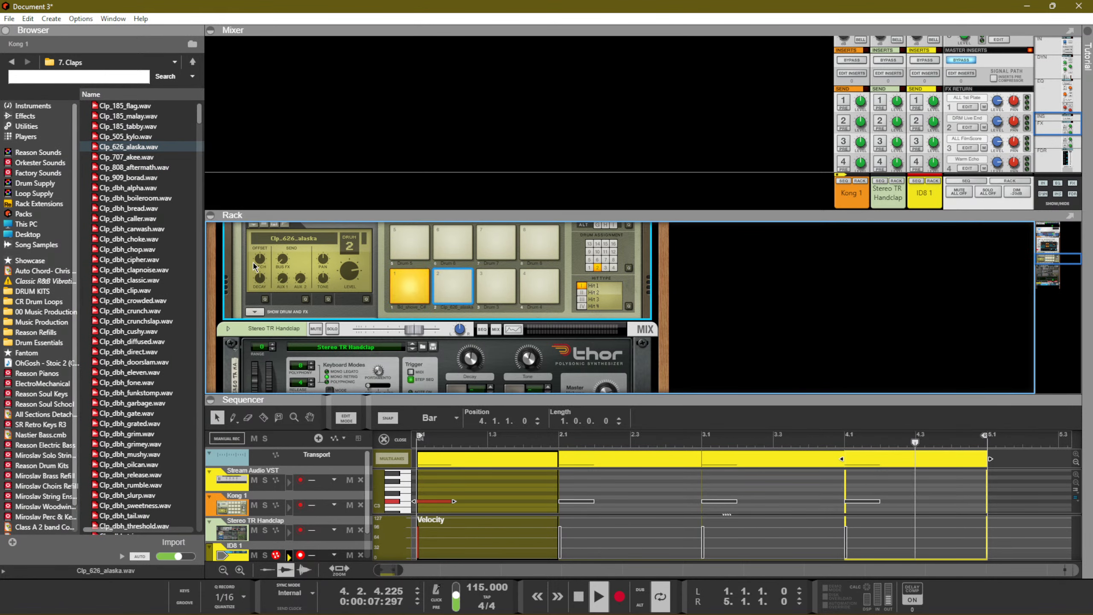
{"action": "mouse_move", "coordinate": [259, 258]}
{"action": "mouse_move", "coordinate": [259, 258]}
{"action": "left_mouse_down"}
{"action": "mouse_move", "coordinate": [261, 268]}
{"action": "mouse_move", "coordinate": [265, 257]}
{"action": "left_mouse_up"}
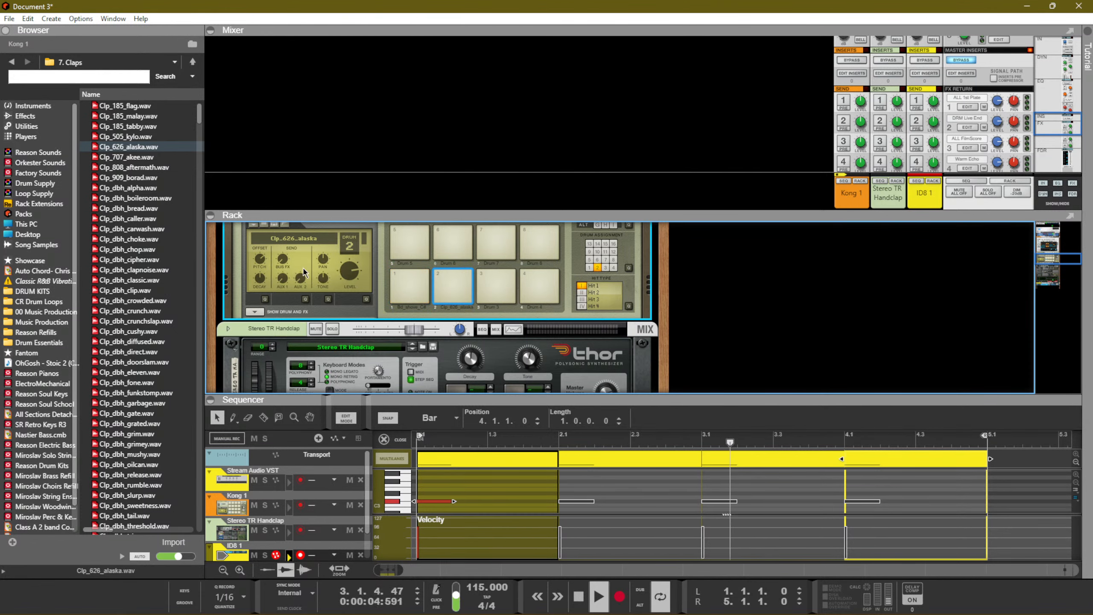
Enlarge the sequencer, join the four ID8 1 clips into one, and open it with its notes selected
{"action": "left_click", "coordinate": [478, 483]}
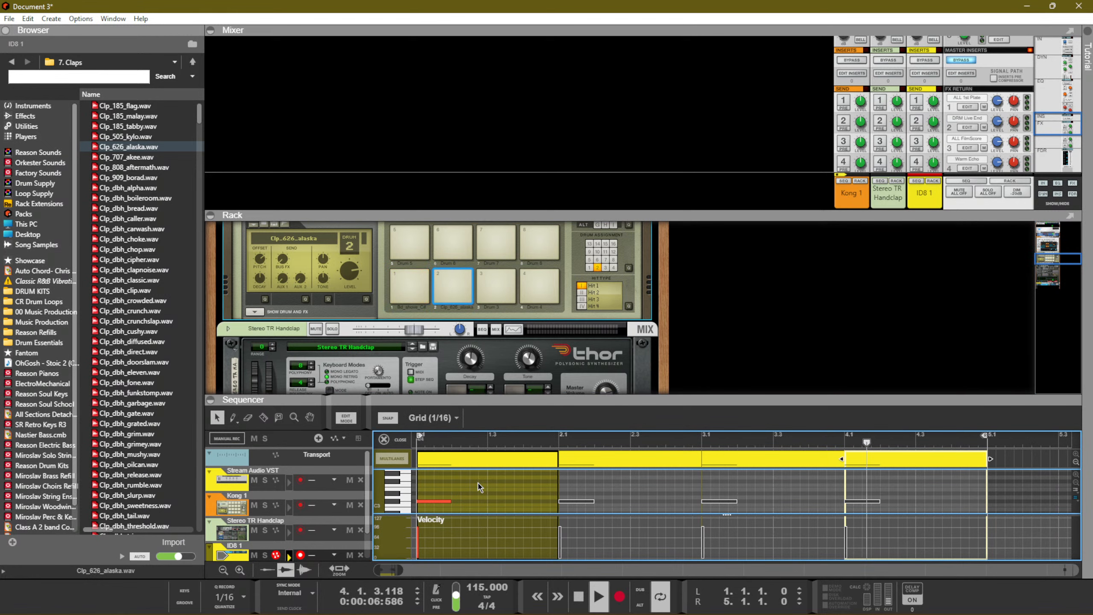
{"action": "key", "text": "F7"}
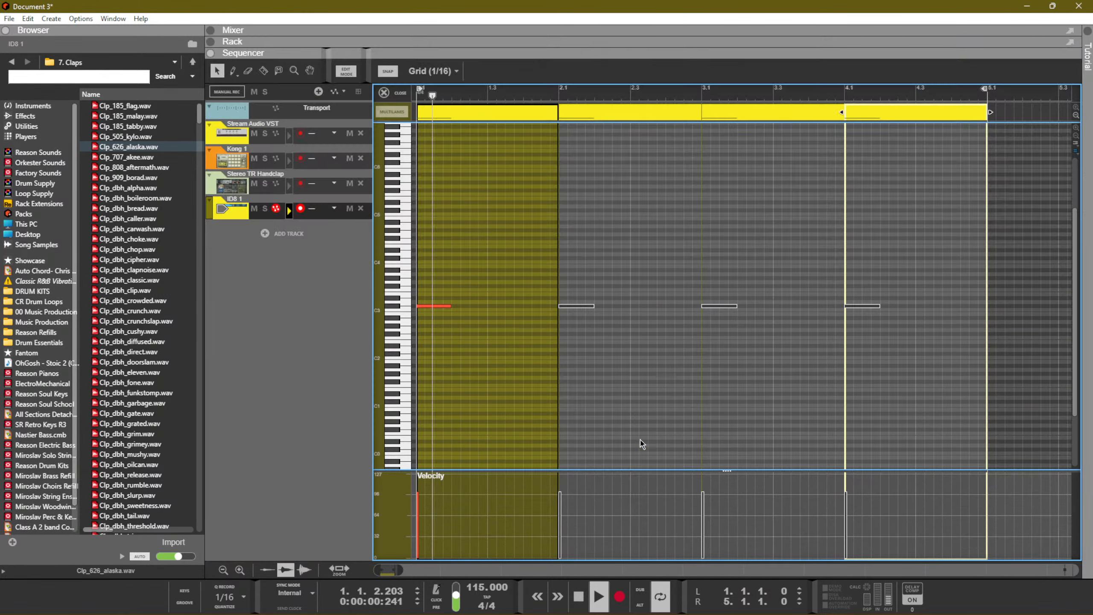
{"action": "key", "text": "Escape"}
{"action": "left_click_drag", "start_coordinate": [684, 299], "coordinate": [308, 207]}
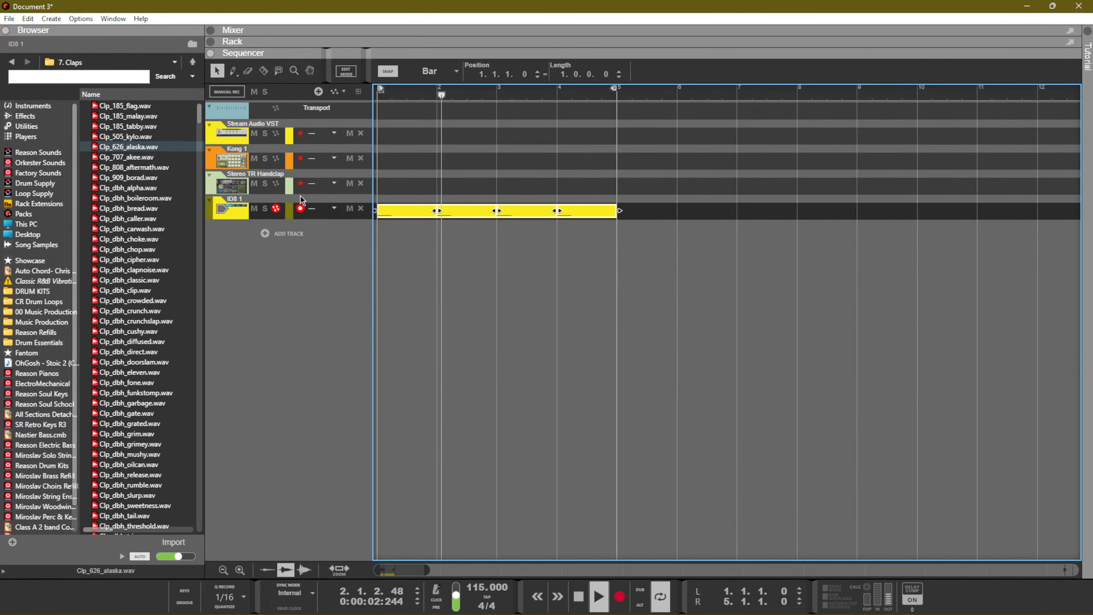
{"action": "double_click", "coordinate": [415, 213]}
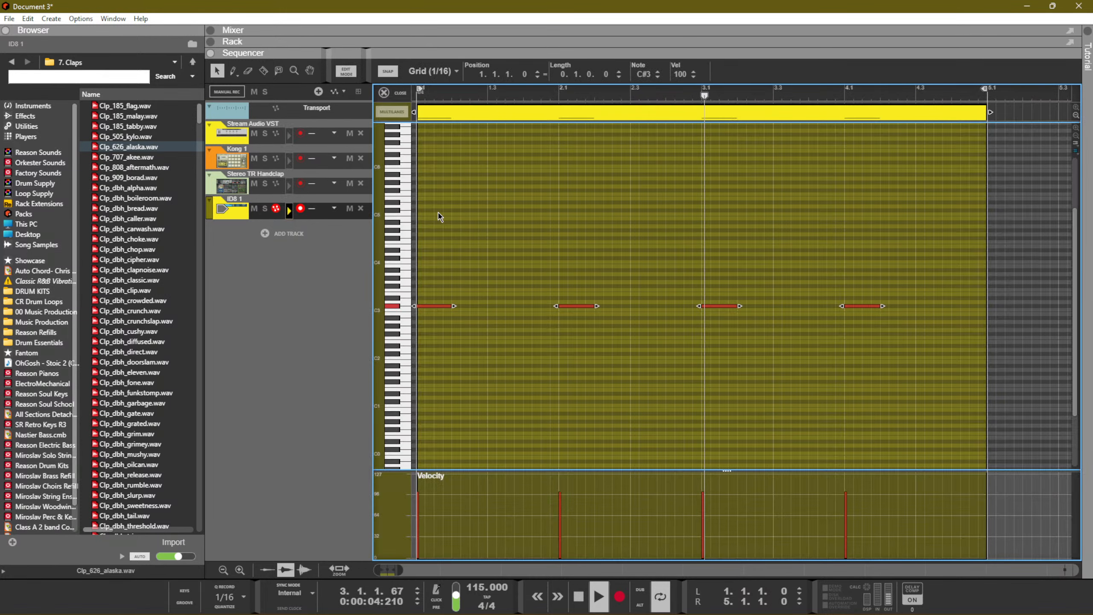
Lower the pitch of the four selected C#3 piano notes
{"action": "key", "text": "Down"}
{"action": "key", "text": "Down"}
{"action": "key", "text": "Down"}
{"action": "key", "text": "Down"}
{"action": "key", "text": "Down"}
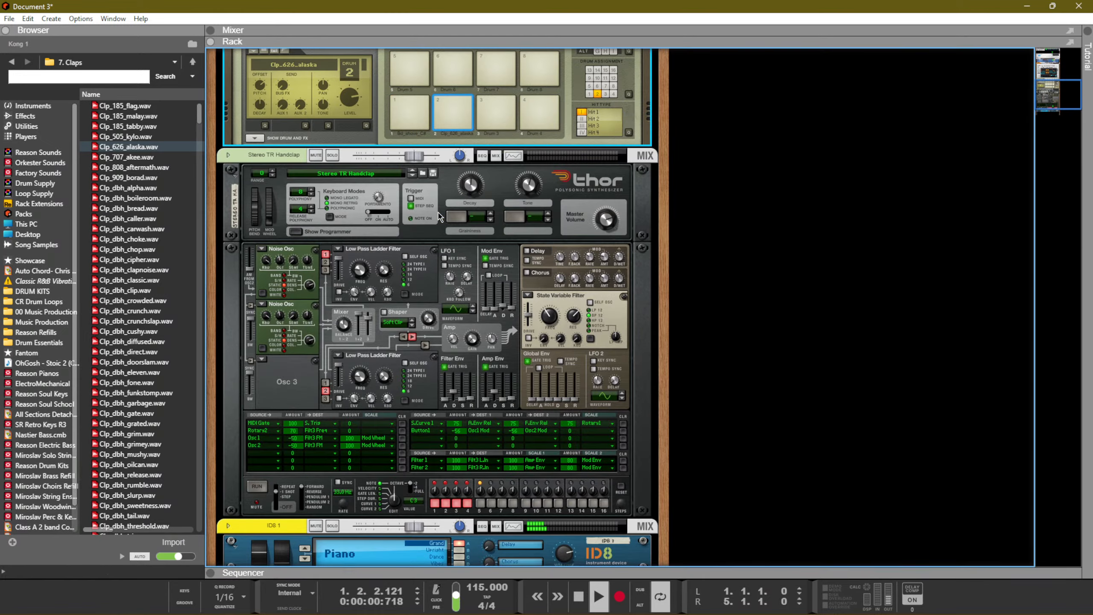
Return to Kong in the rack and audition the kick on pad 1 against the piano notes
{"action": "key", "text": "F6"}
{"action": "scroll", "coordinate": [438, 210], "scroll_direction": "up", "scroll_amount": 3}
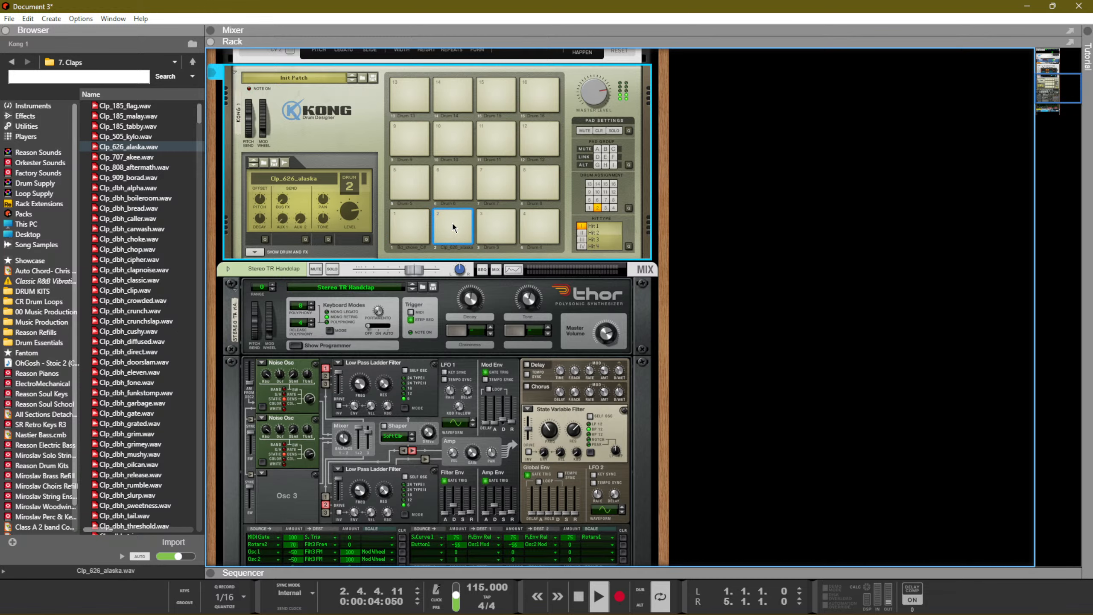
{"action": "left_click", "coordinate": [416, 212]}
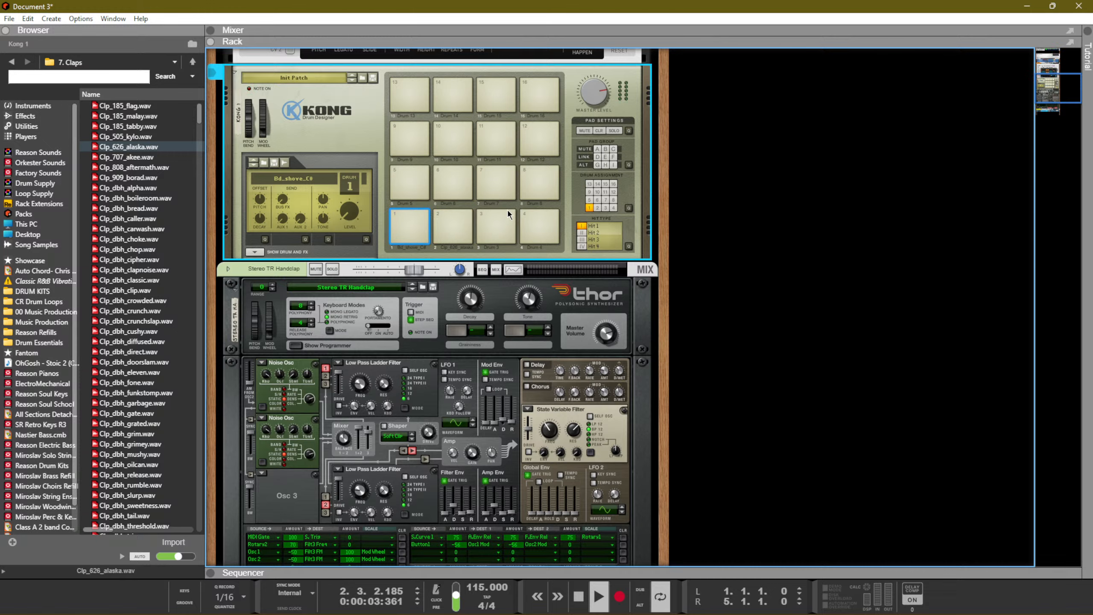
Add a Mimic Creative Sampler to the rack below the ID8 1 piano
{"action": "scroll", "coordinate": [503, 213], "scroll_direction": "down", "scroll_amount": 5}
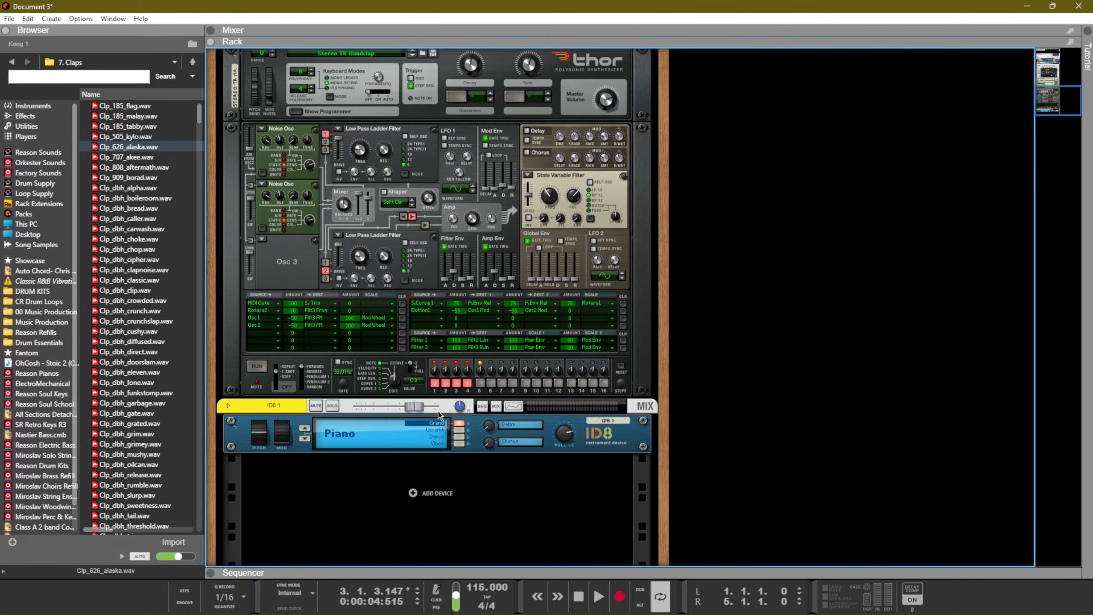
{"action": "right_click", "coordinate": [438, 498]}
{"action": "mouse_move", "coordinate": [521, 450]}
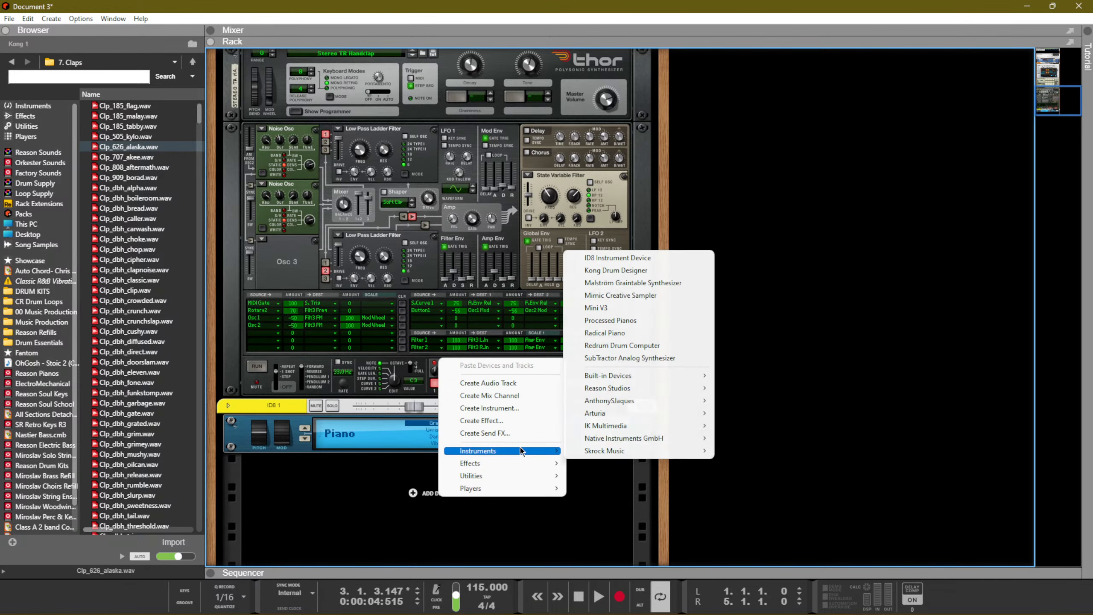
{"action": "left_click", "coordinate": [628, 295]}
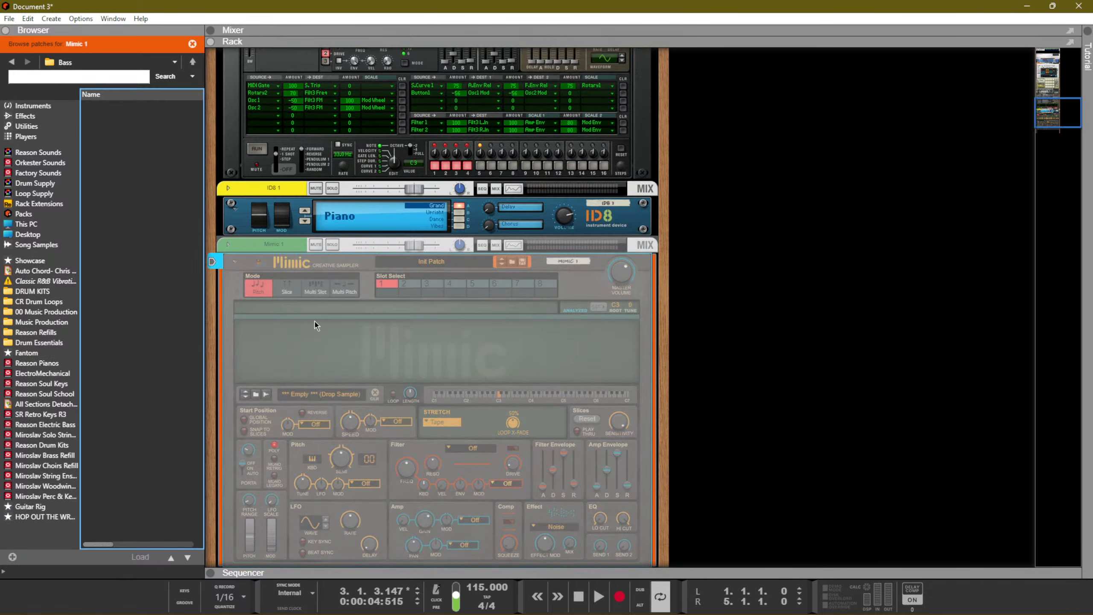
Find Clp_dh_909ez.wav in the Claps folder of Reason Drum Supply and load it into Mimic's first slot
{"action": "left_click", "coordinate": [35, 184]}
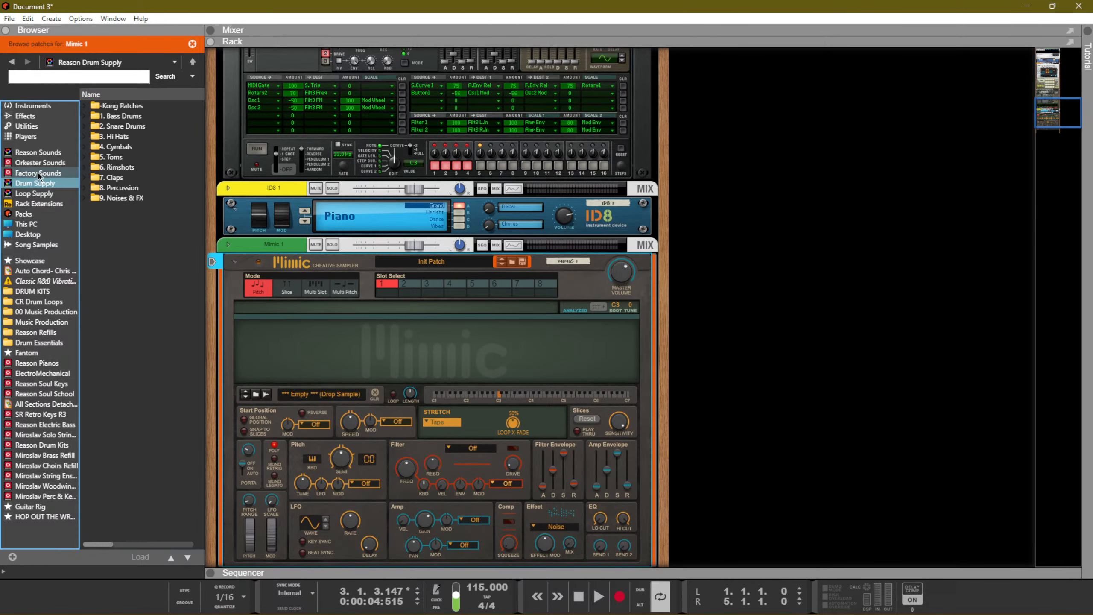
{"action": "double_click", "coordinate": [116, 178]}
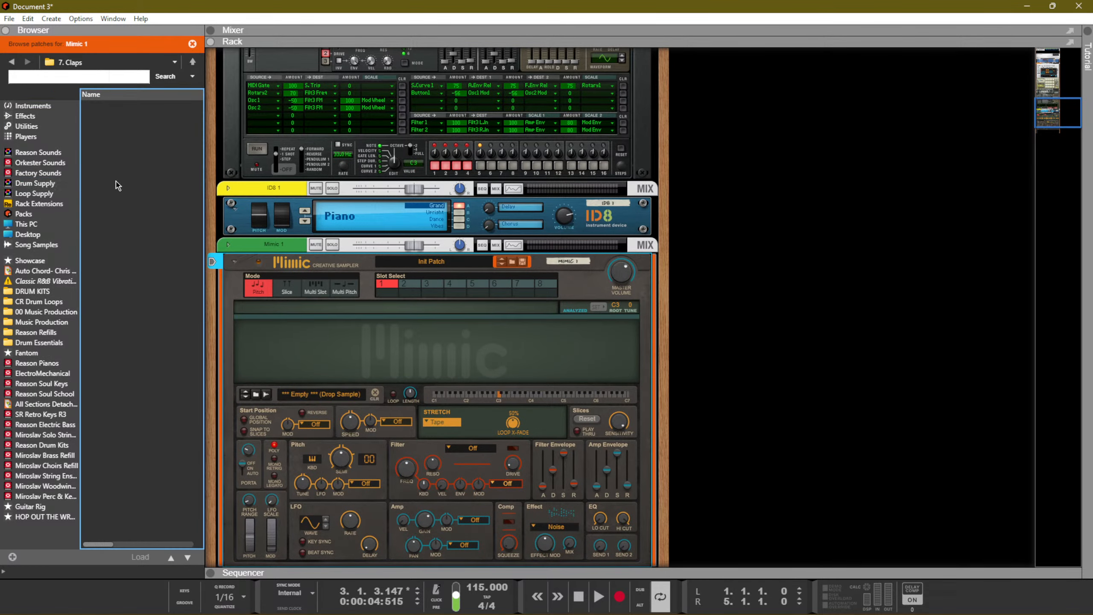
{"action": "left_click", "coordinate": [192, 44]}
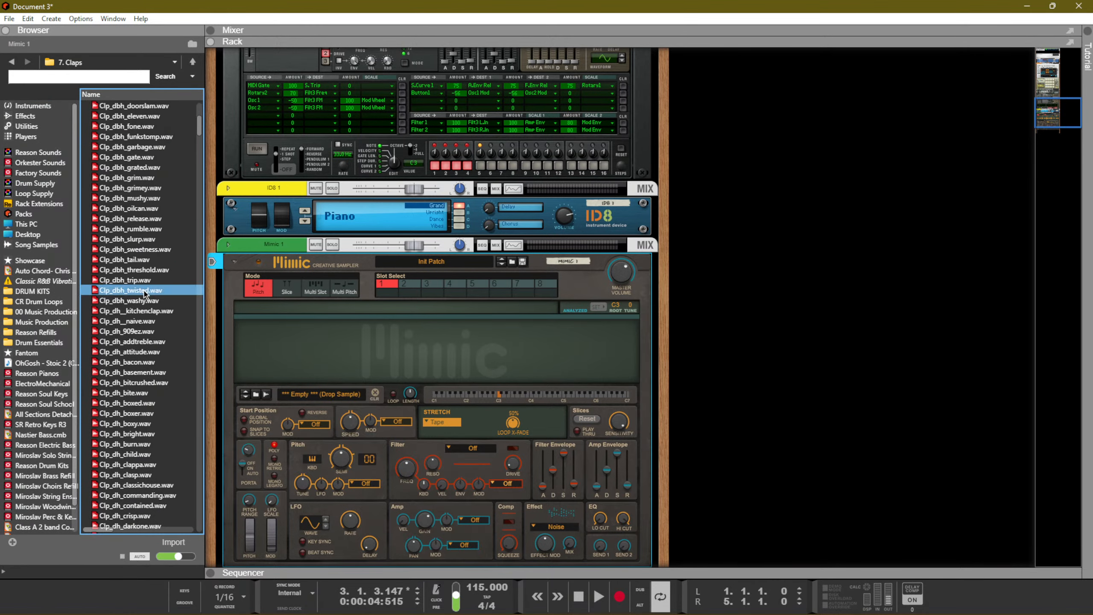
{"action": "scroll", "coordinate": [146, 344], "scroll_direction": "down", "scroll_amount": 7}
{"action": "left_click", "coordinate": [129, 310]}
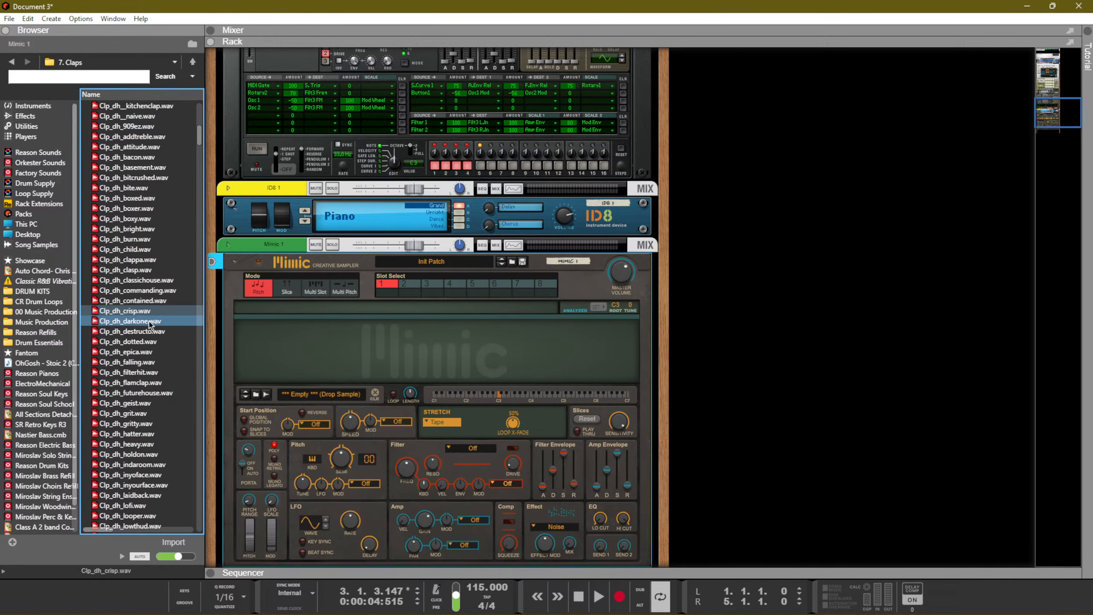
{"action": "left_click_drag", "start_coordinate": [131, 129], "coordinate": [446, 342]}
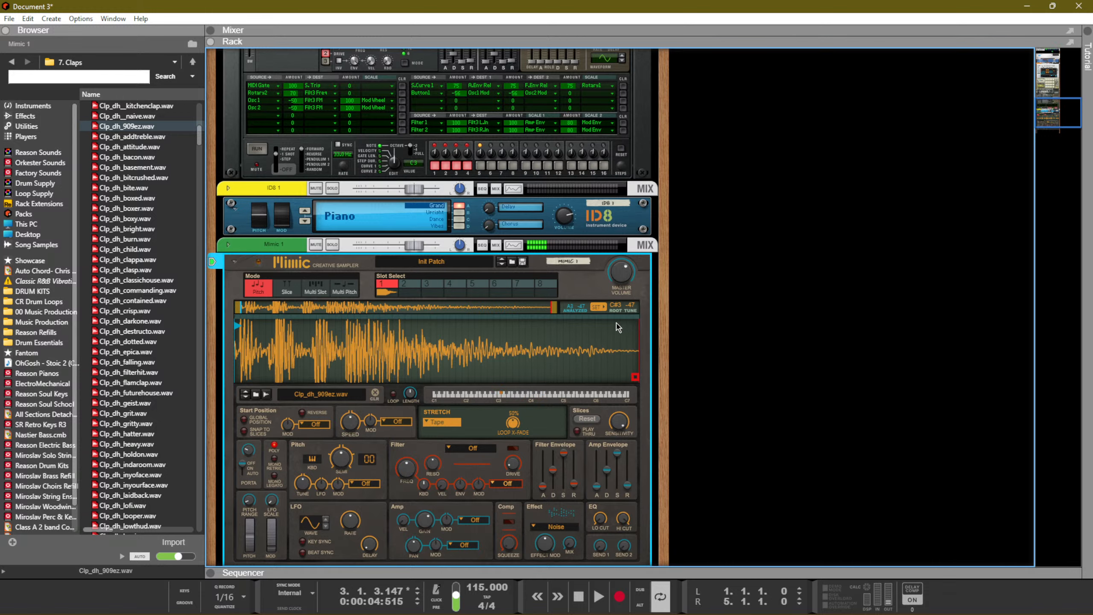
Play the sequence from the start to hear the clap in Mimic against the piano notes
{"action": "left_click", "coordinate": [582, 586]}
{"action": "left_click", "coordinate": [601, 586]}
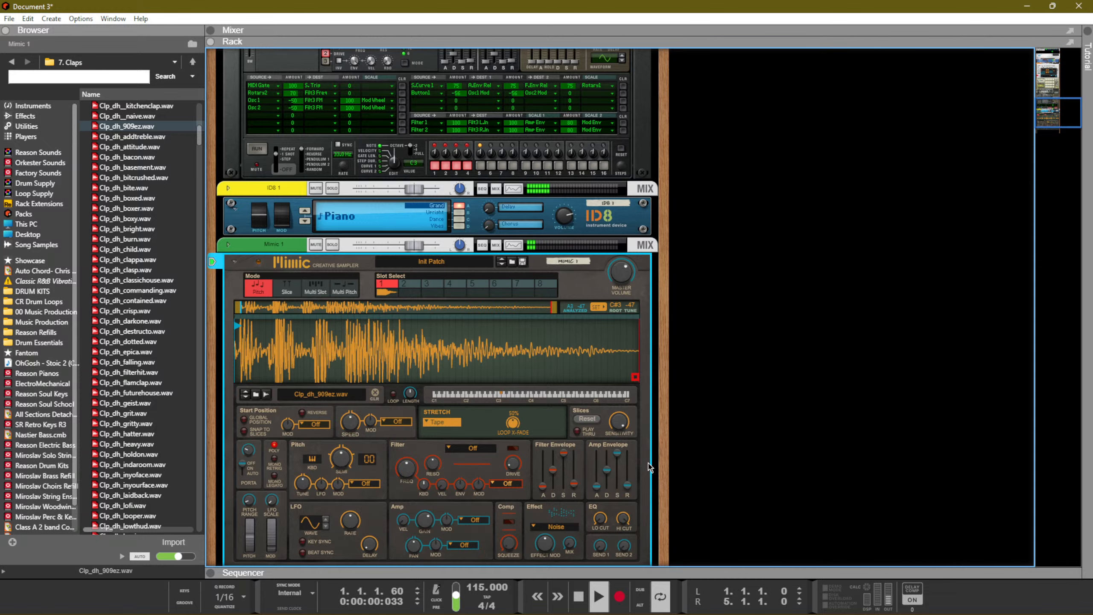
{"action": "key", "text": "space"}
Delete the four-bar piano clip from the ID8 1 track in the sequencer
{"action": "key", "text": "F7"}
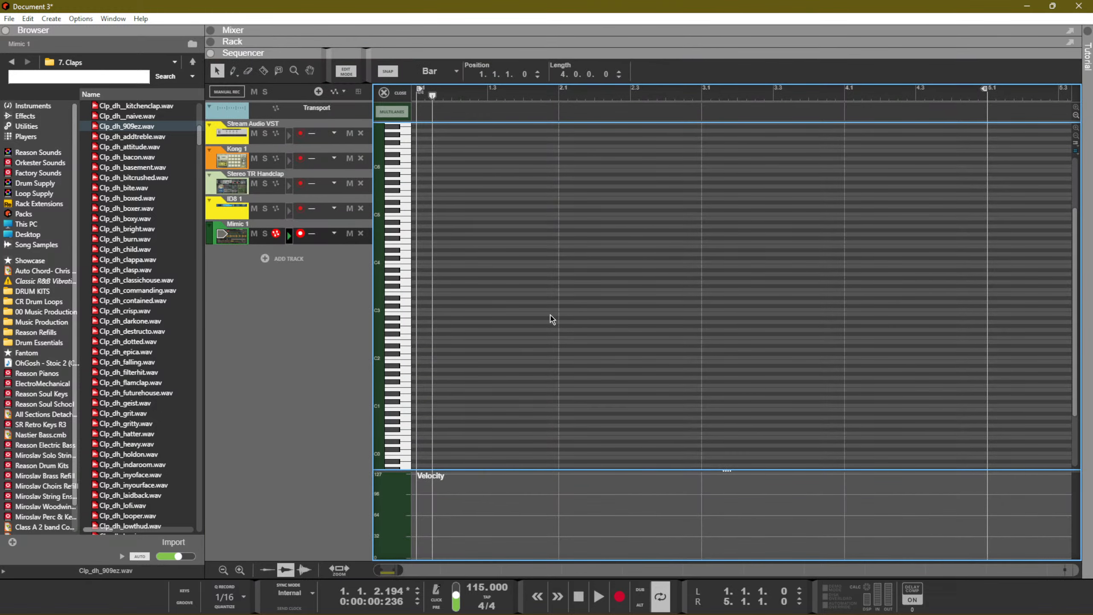
{"action": "key", "text": "Escape"}
{"action": "left_click_drag", "start_coordinate": [674, 246], "coordinate": [346, 203]}
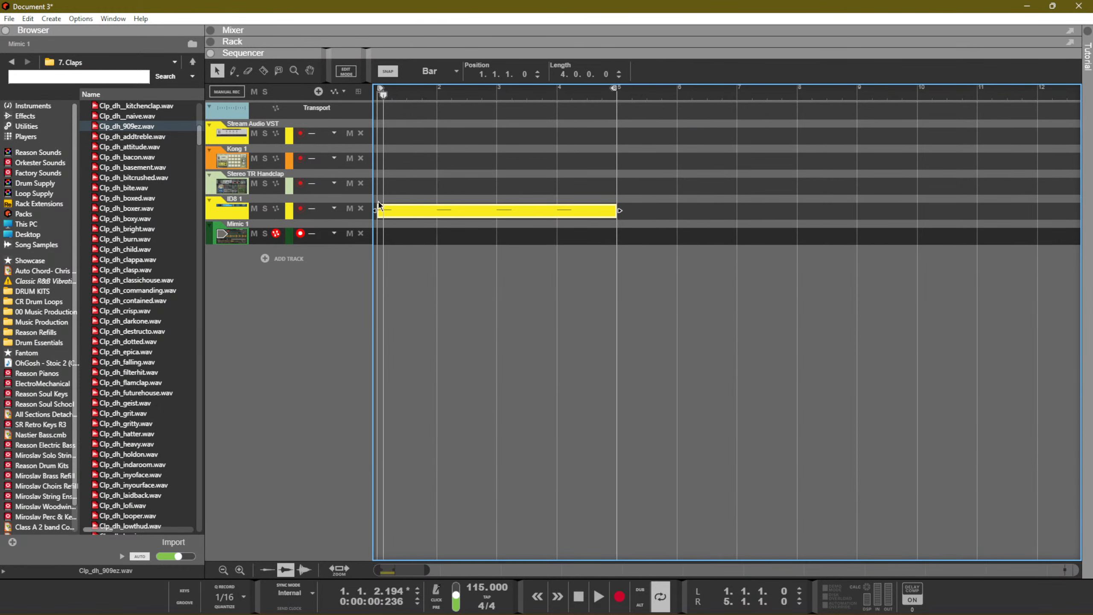
{"action": "key", "text": "Delete"}
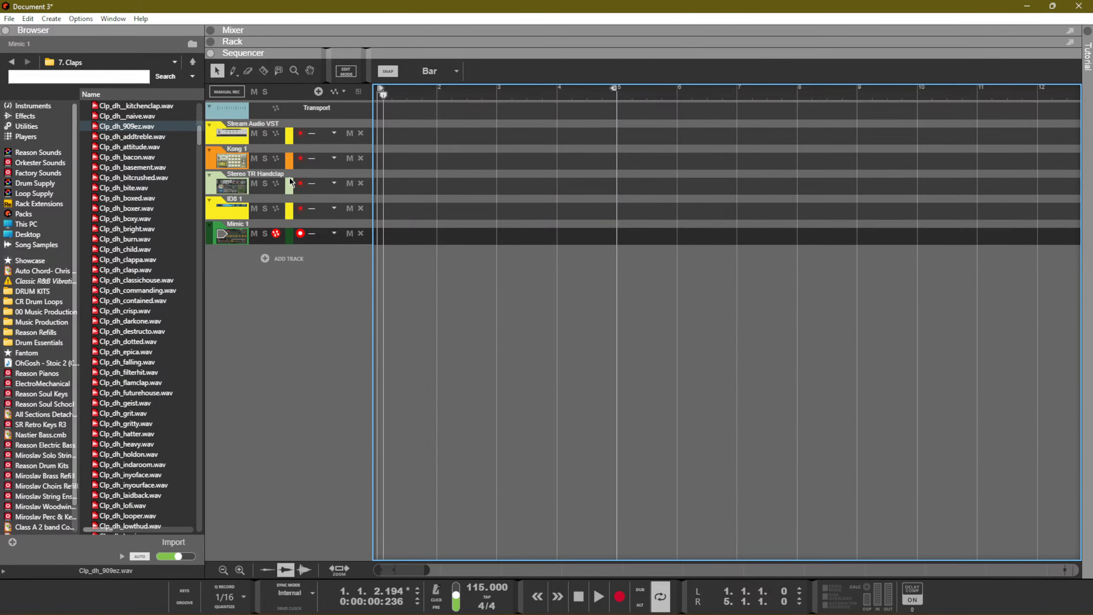
Start playback and delete the Stereo TR Handclap track with its device
{"action": "key", "text": "space"}
{"action": "left_click", "coordinate": [297, 190]}
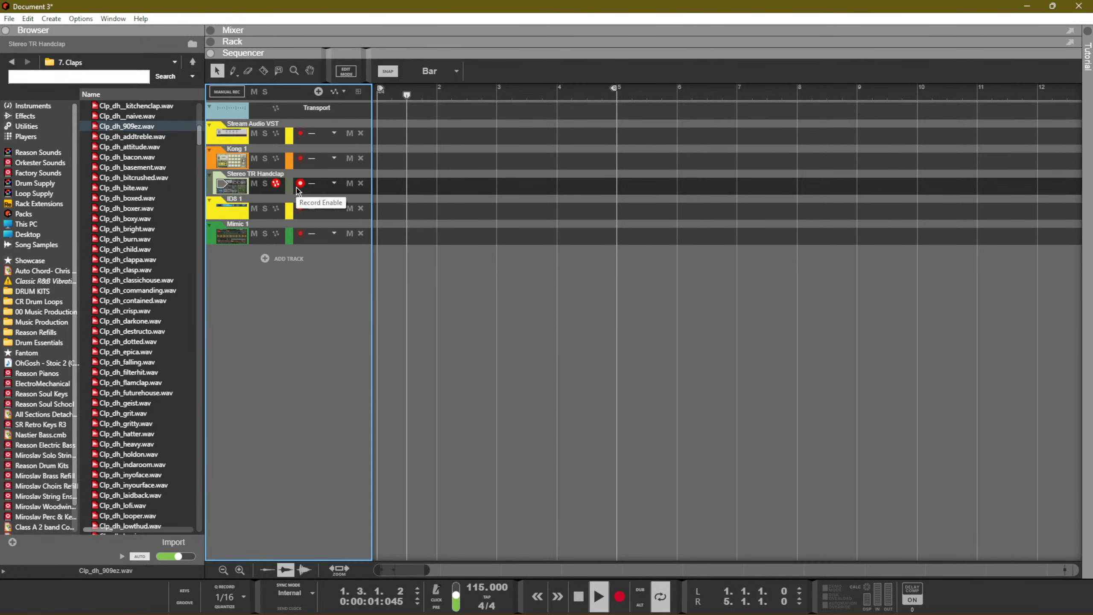
{"action": "key", "text": "Delete"}
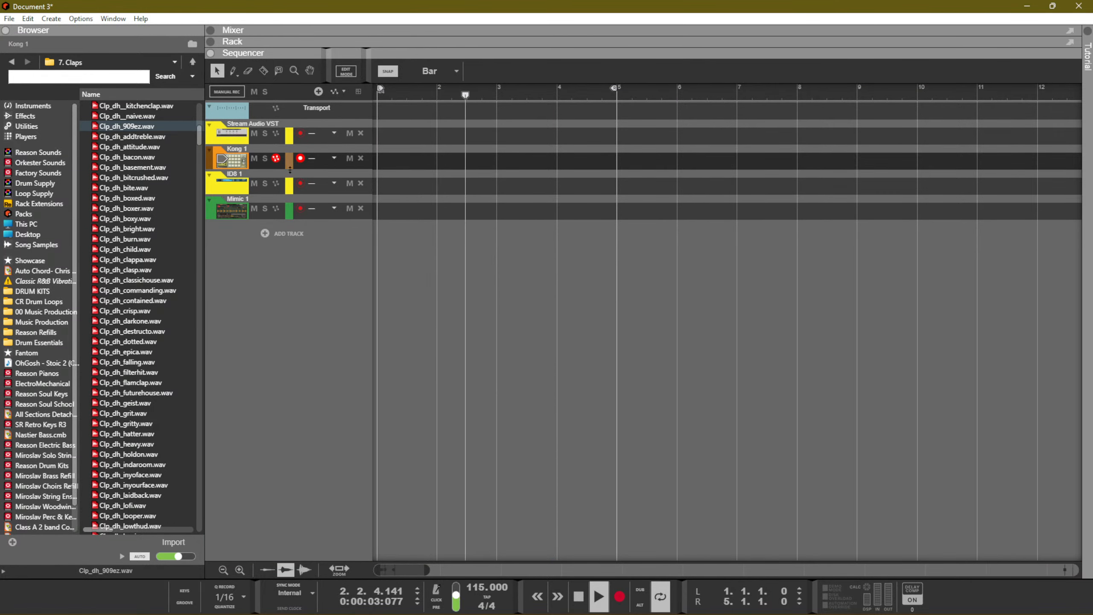
Return to the rack and select Kong to audition its kick during playback
{"action": "key", "text": "F5"}
{"action": "key", "text": "F6"}
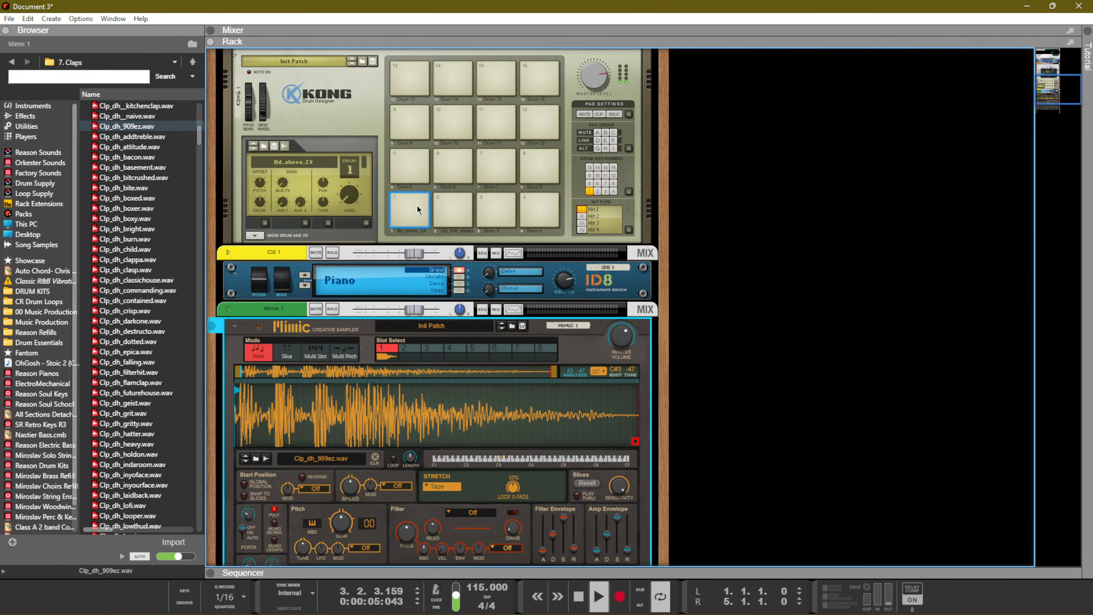
{"action": "left_click", "coordinate": [351, 198]}
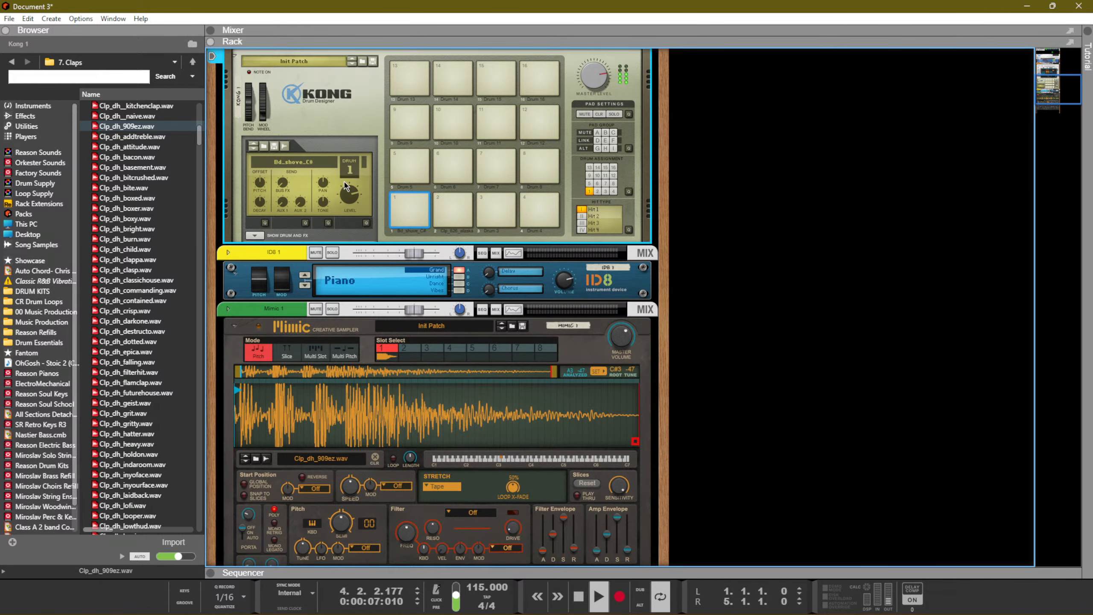
Record a four-bar clap take on the Mimic 1 track from bar 1 and delete it
{"action": "key", "text": "F7"}
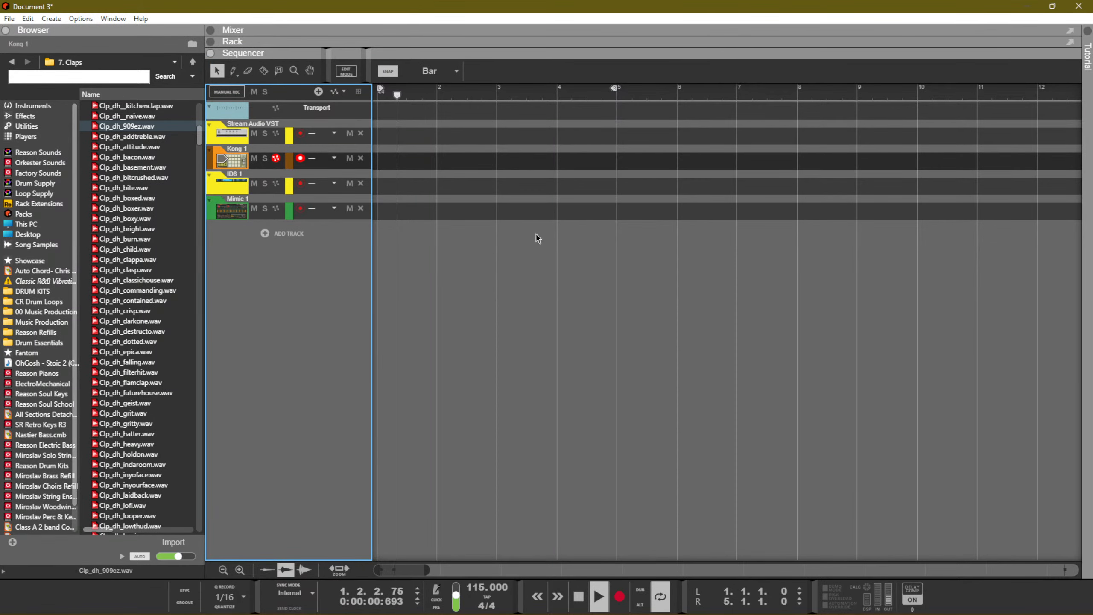
{"action": "left_click", "coordinate": [304, 212]}
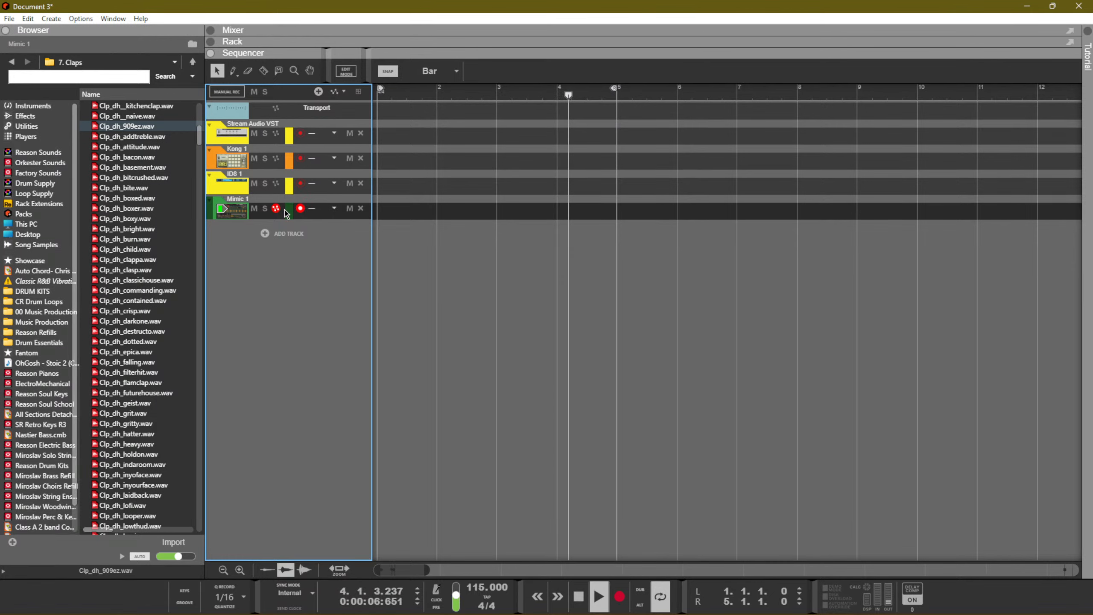
{"action": "key", "text": "space"}
{"action": "key", "text": "shift+Return"}
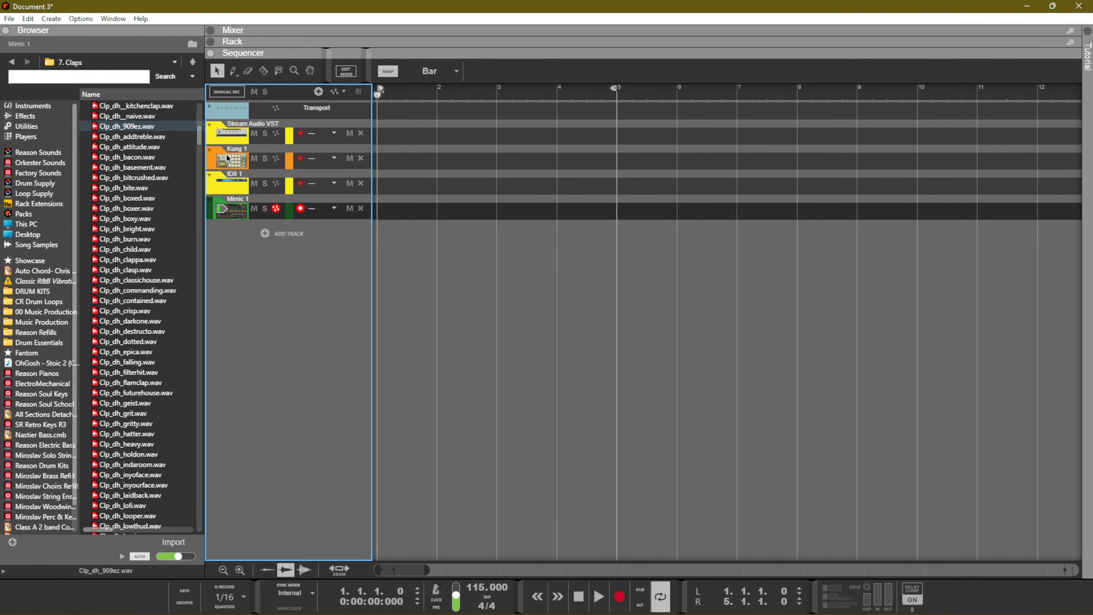
{"action": "key", "text": "ctrl+Return"}
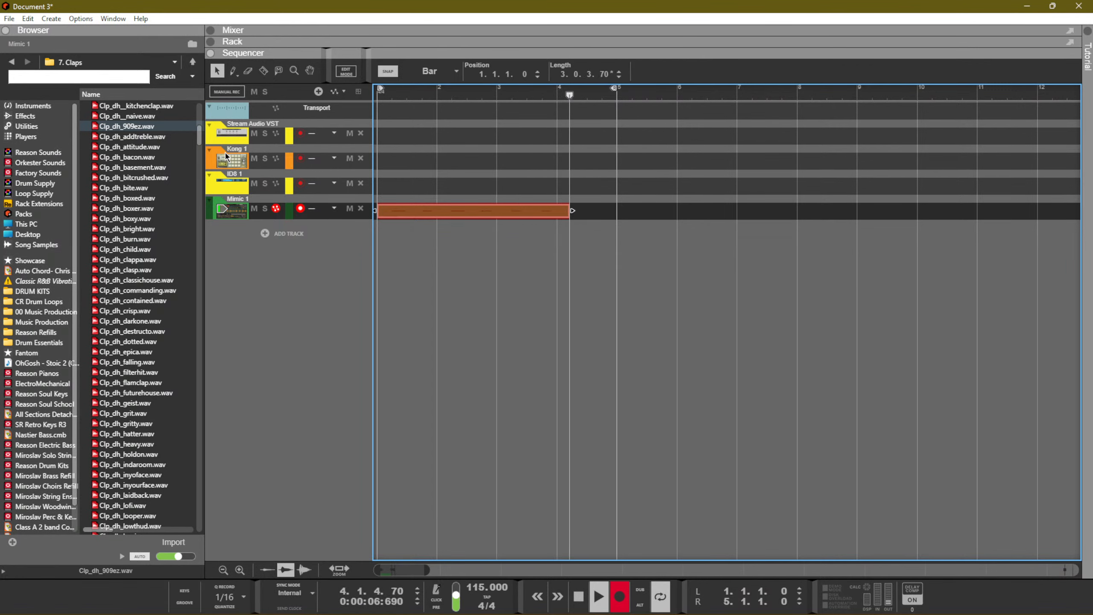
{"action": "key", "text": "space"}
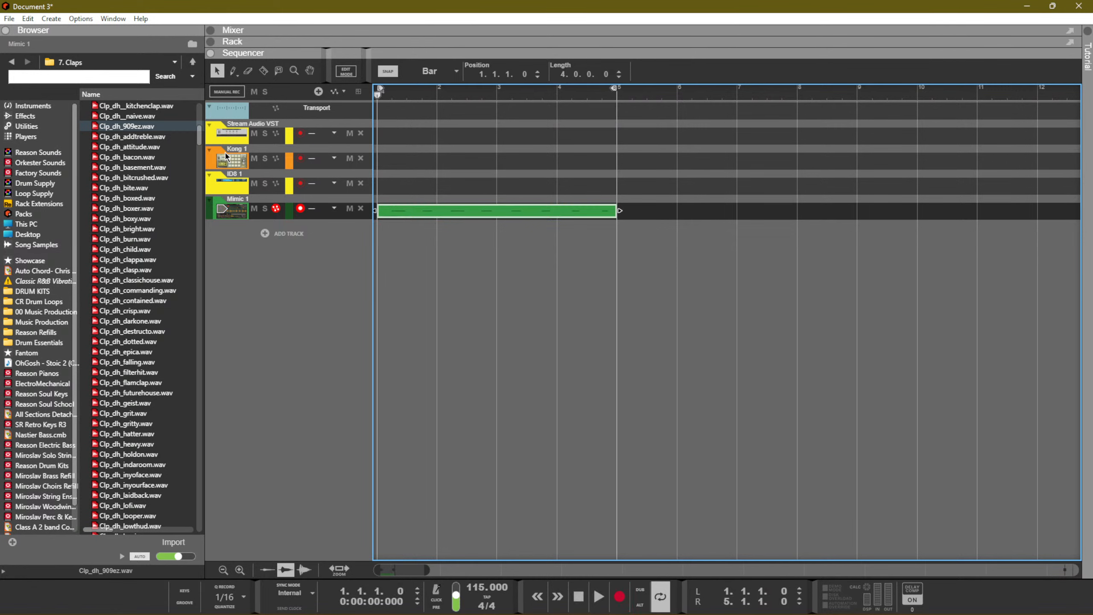
{"action": "key", "text": "Delete"}
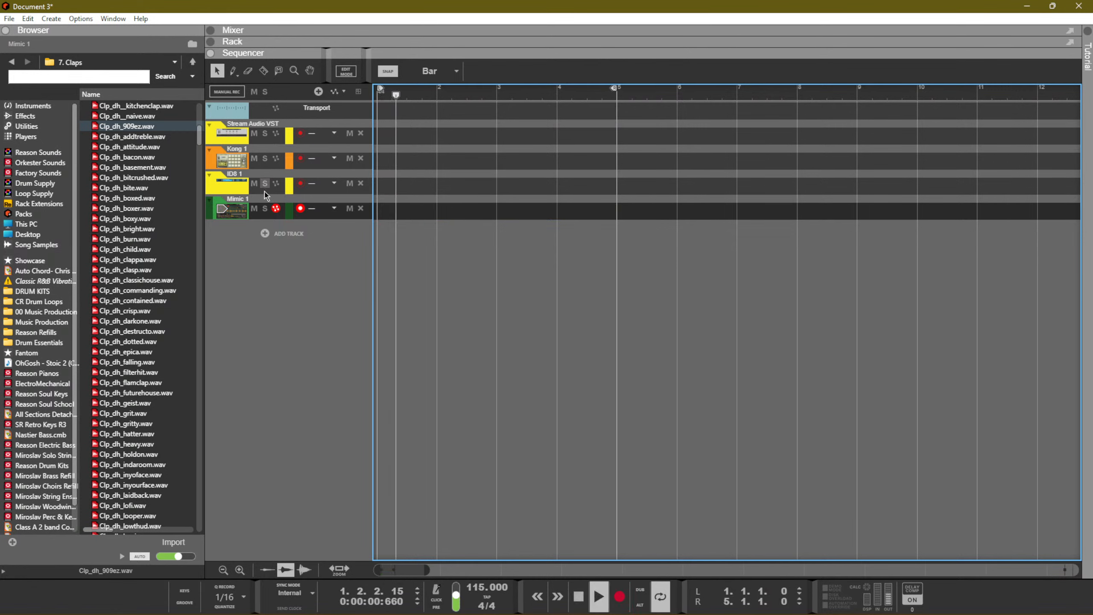
Record a piano chord progression on the ID8 1 track, starting at bar 1
{"action": "left_click", "coordinate": [296, 186]}
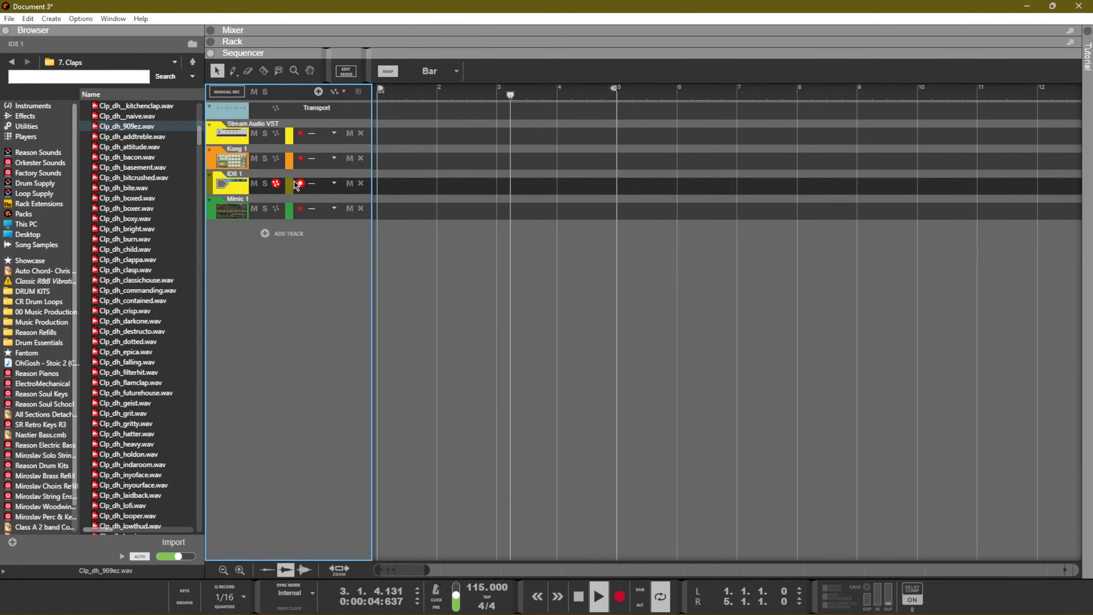
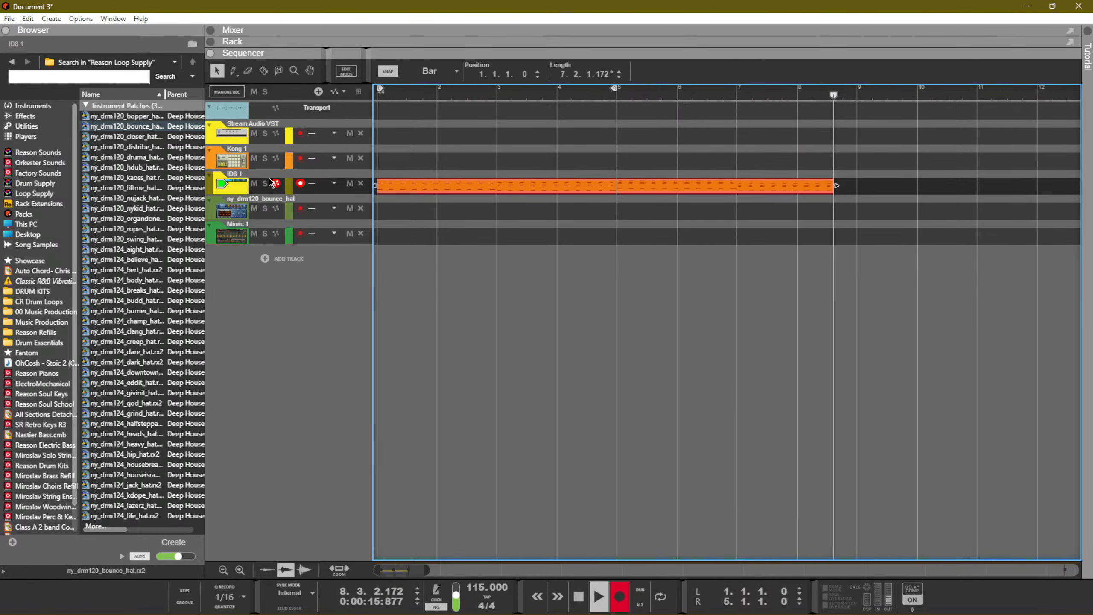
{"action": "key", "text": "space"}
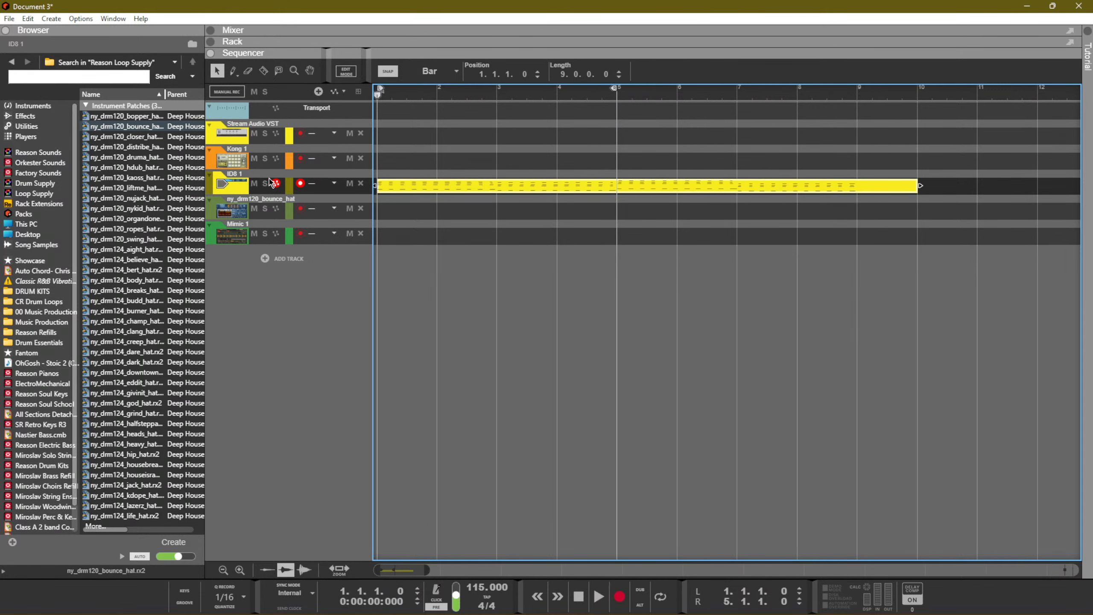
Open the recorded ID8 1 clip and lengthen all its notes together, setting the length to 0.0.1.205
{"action": "left_click_drag", "start_coordinate": [619, 128], "coordinate": [585, 193]}
{"action": "double_click", "coordinate": [587, 188]}
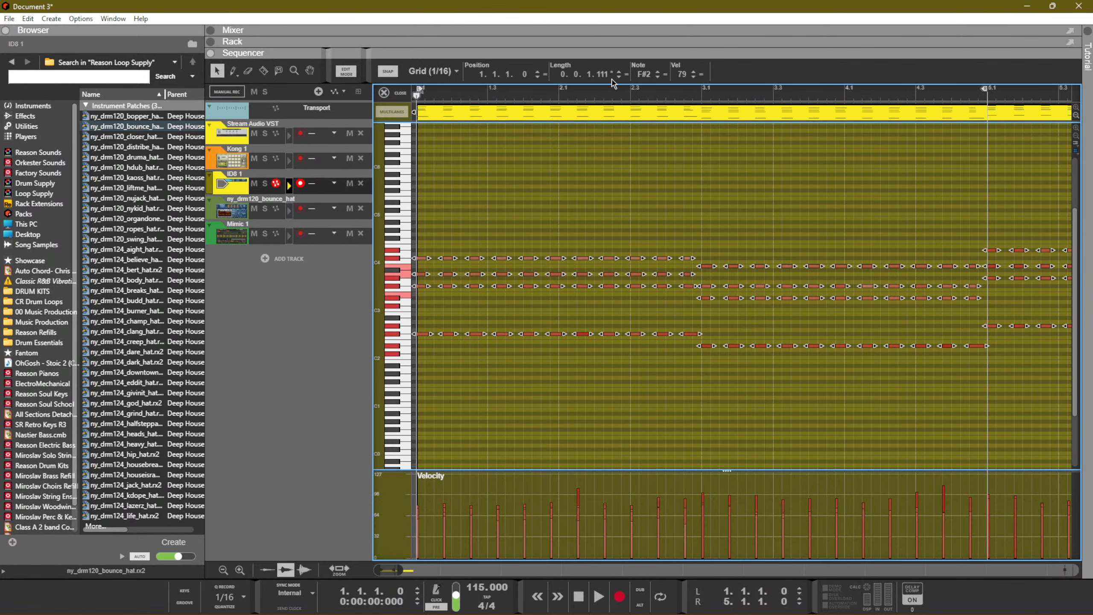
{"action": "left_click_drag", "start_coordinate": [606, 74], "coordinate": [605, 37]}
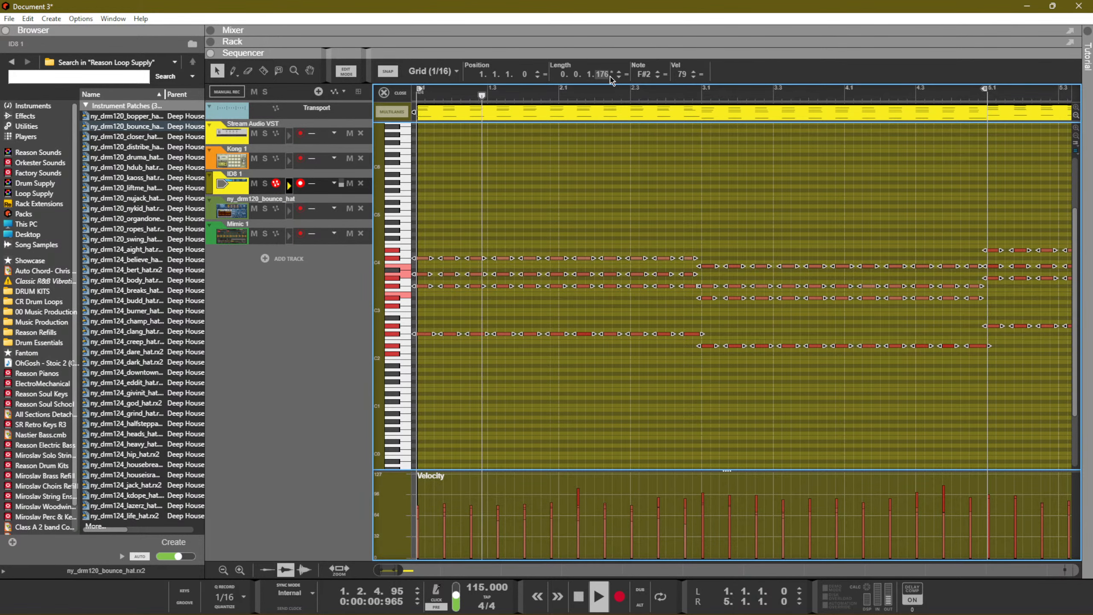
{"action": "left_click_drag", "start_coordinate": [605, 74], "coordinate": [605, 58]}
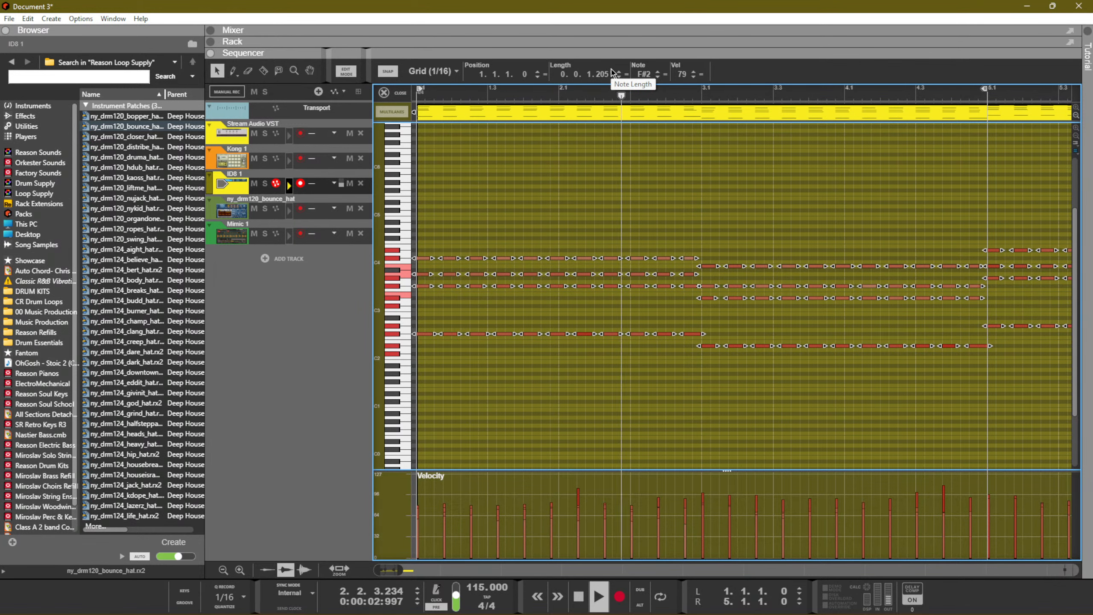
Trim the ID8 1 clip to eight bars and move the right locator to bar 9
{"action": "key", "text": "g"}
{"action": "key", "text": "g"}
{"action": "key", "text": "g"}
{"action": "key", "text": "g"}
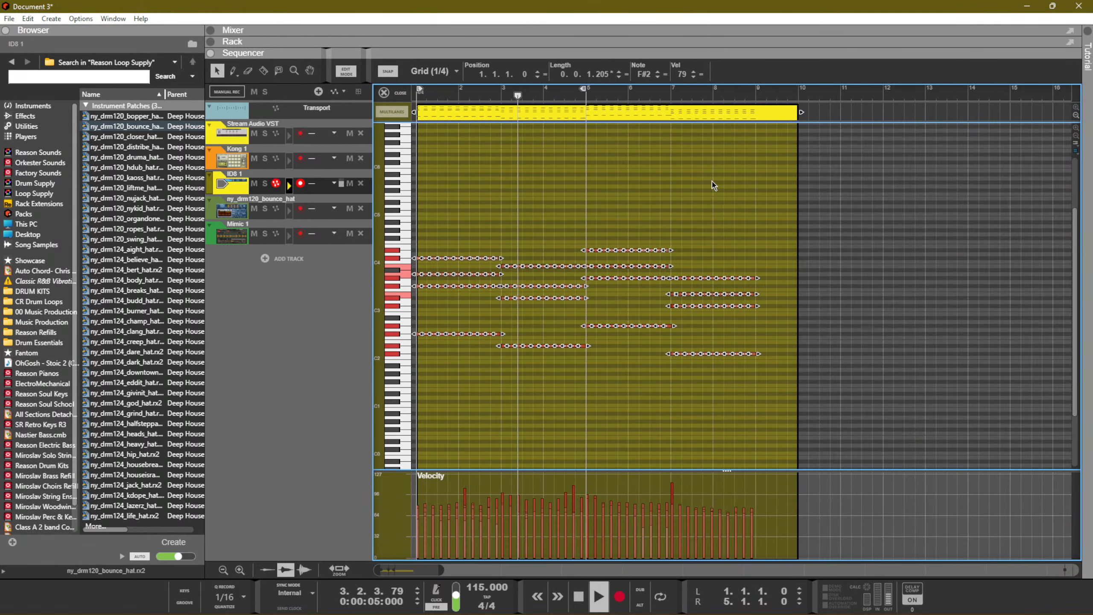
{"action": "left_click", "coordinate": [718, 184]}
{"action": "left_click_drag", "start_coordinate": [800, 112], "coordinate": [759, 112]}
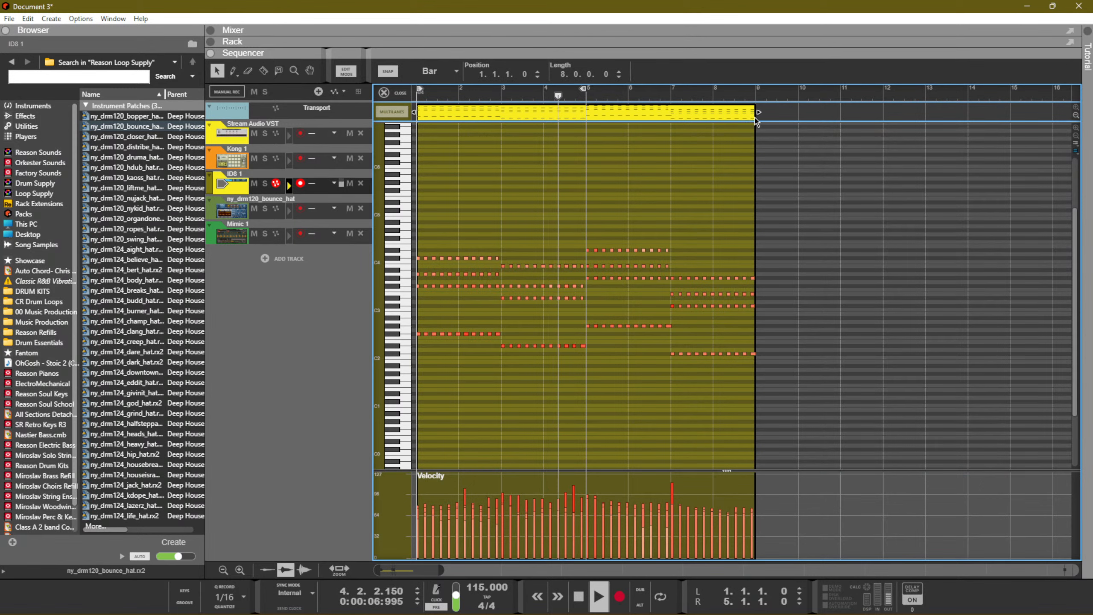
{"action": "left_click", "coordinate": [726, 138]}
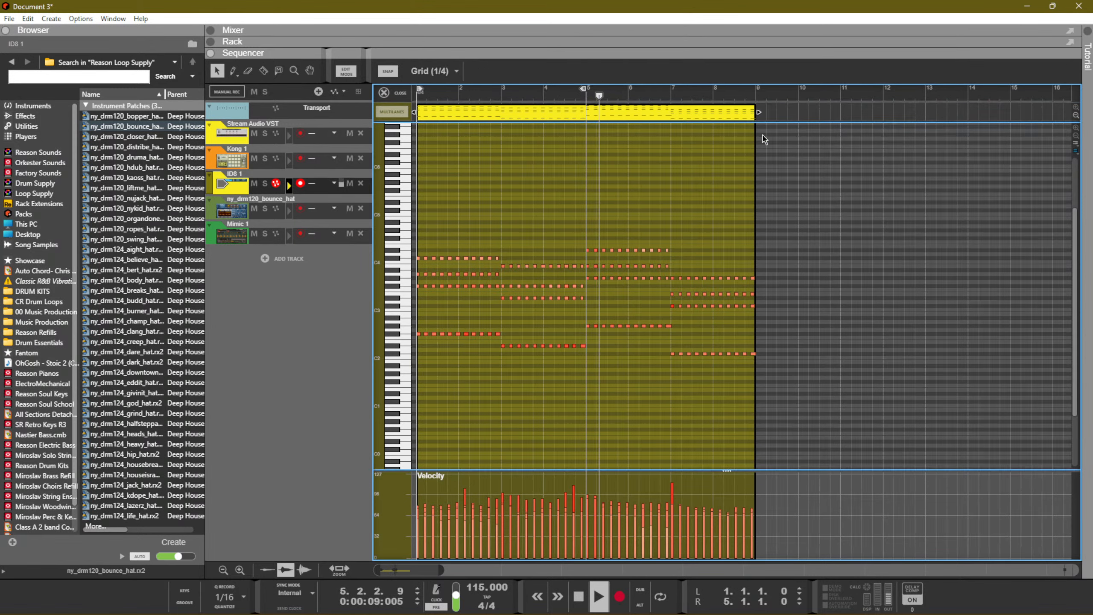
{"action": "left_click", "coordinate": [760, 91], "text": "alt"}
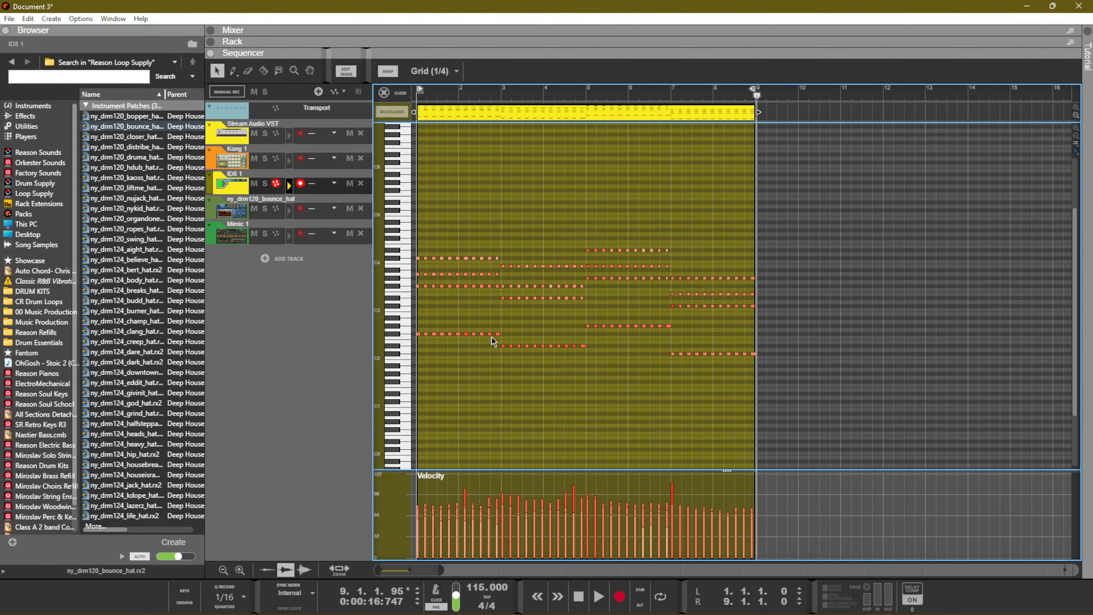
Move the ID8 1 clip to start at bar 9 and record a second chord take on the track from bar 1
{"action": "key", "text": "ctrl+e"}
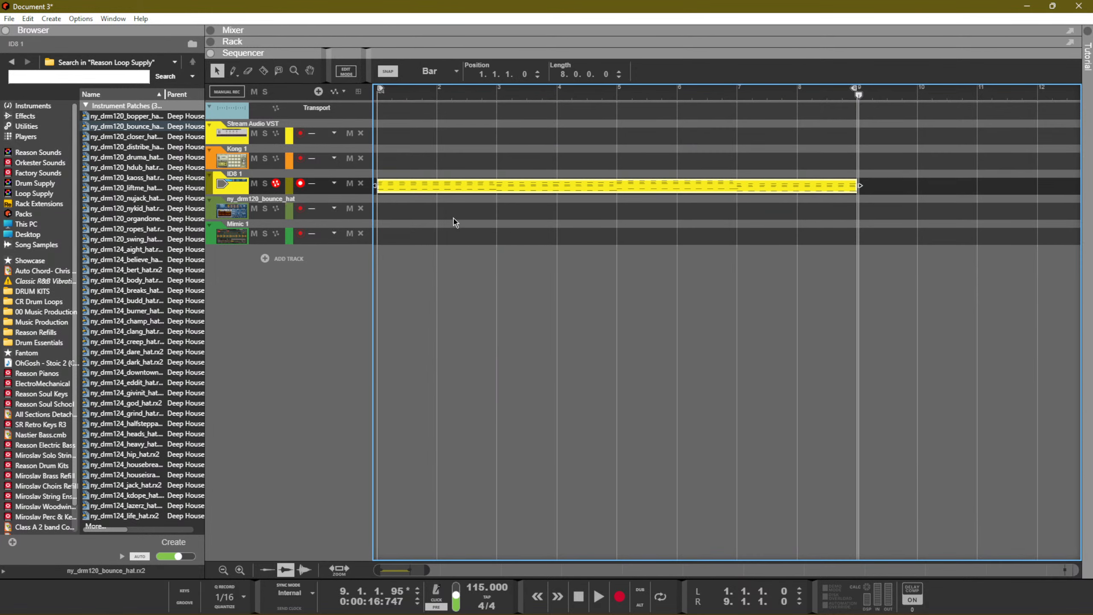
{"action": "left_click_drag", "start_coordinate": [408, 189], "coordinate": [881, 182]}
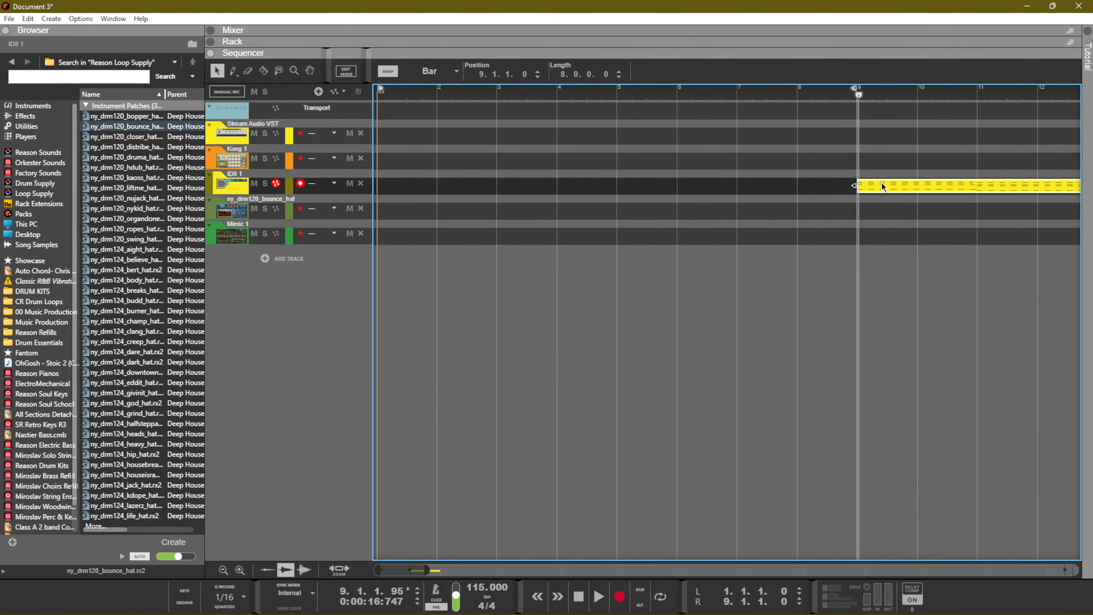
{"action": "key", "text": "KP_0"}
{"action": "key", "text": "KP_Multiply"}
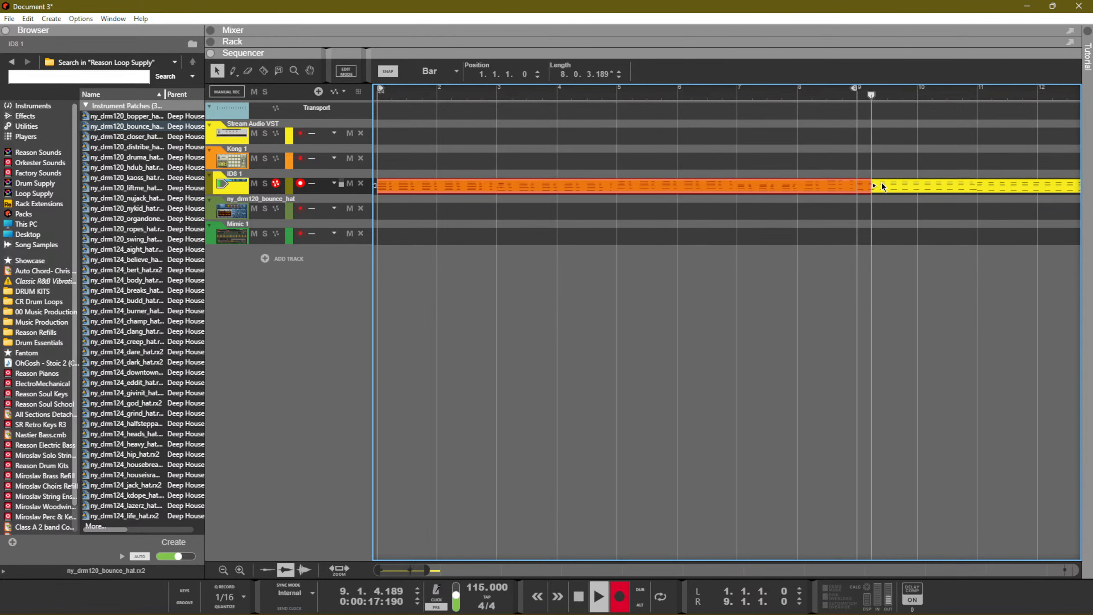
{"action": "key", "text": "space"}
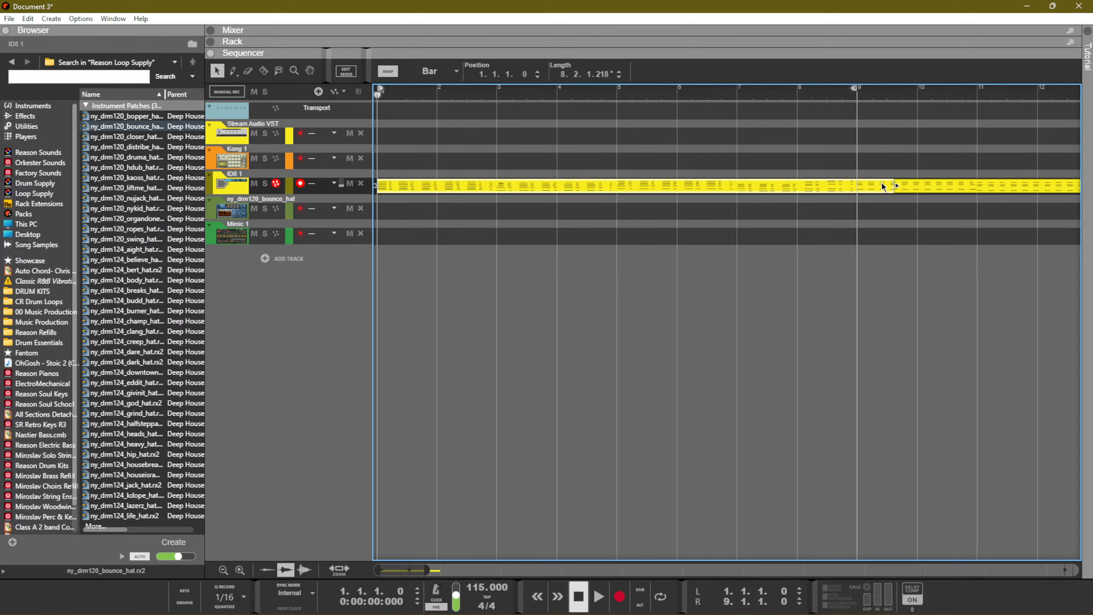
Open the new ID8 1 clip, delete the chord notes at bar 3 and copy the following chord to position 3.1.1.0
{"action": "left_click_drag", "start_coordinate": [694, 245], "coordinate": [486, 177]}
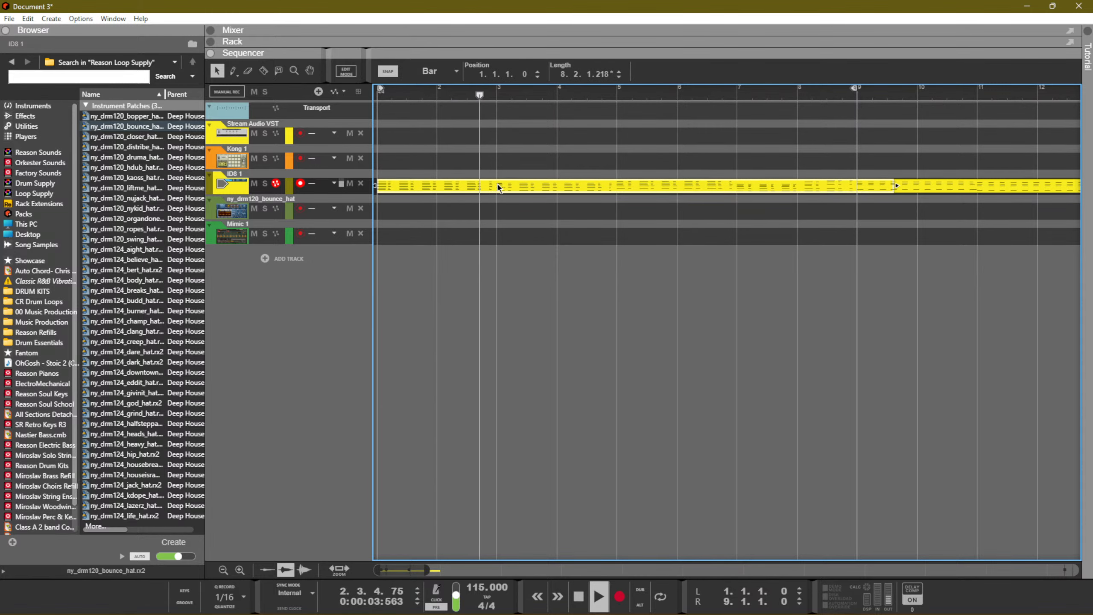
{"action": "double_click", "coordinate": [498, 185]}
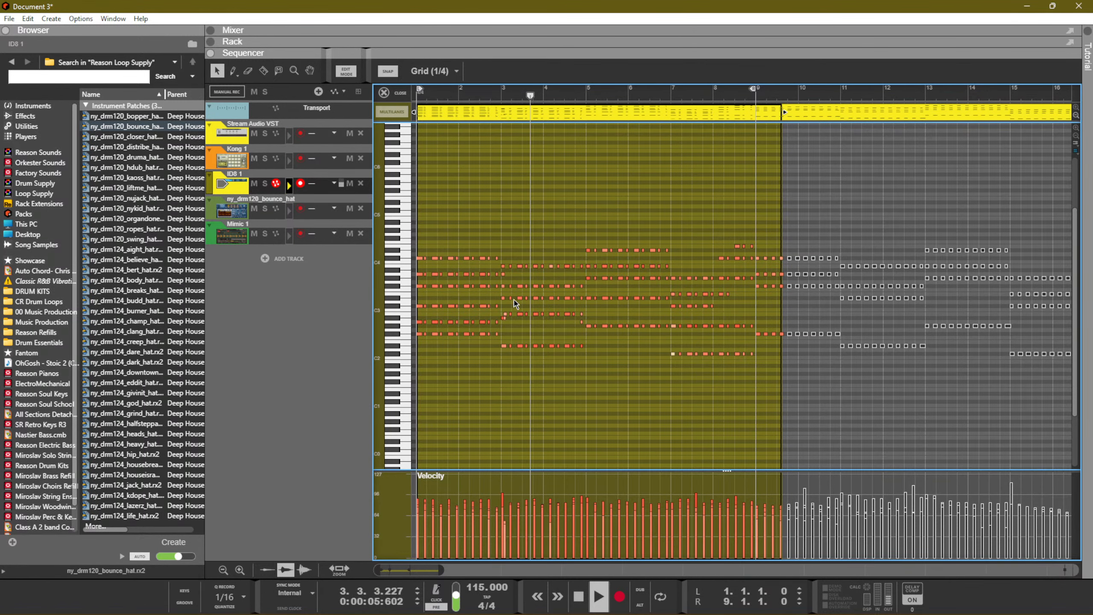
{"action": "key", "text": "h"}
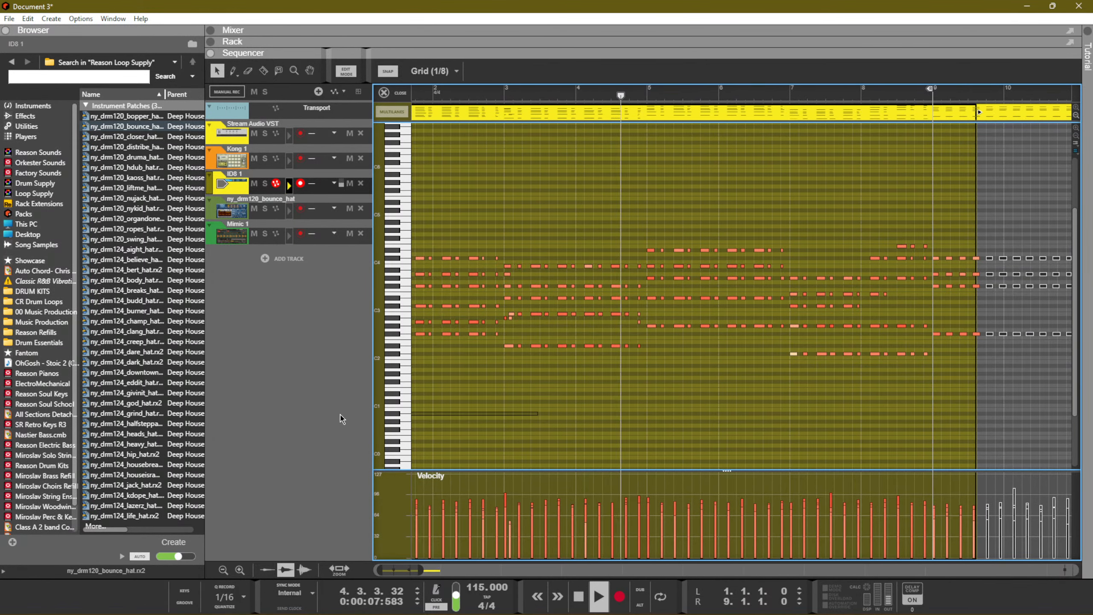
{"action": "key", "text": "h"}
{"action": "left_click_drag", "start_coordinate": [568, 371], "coordinate": [559, 255]}
{"action": "key", "text": "Delete"}
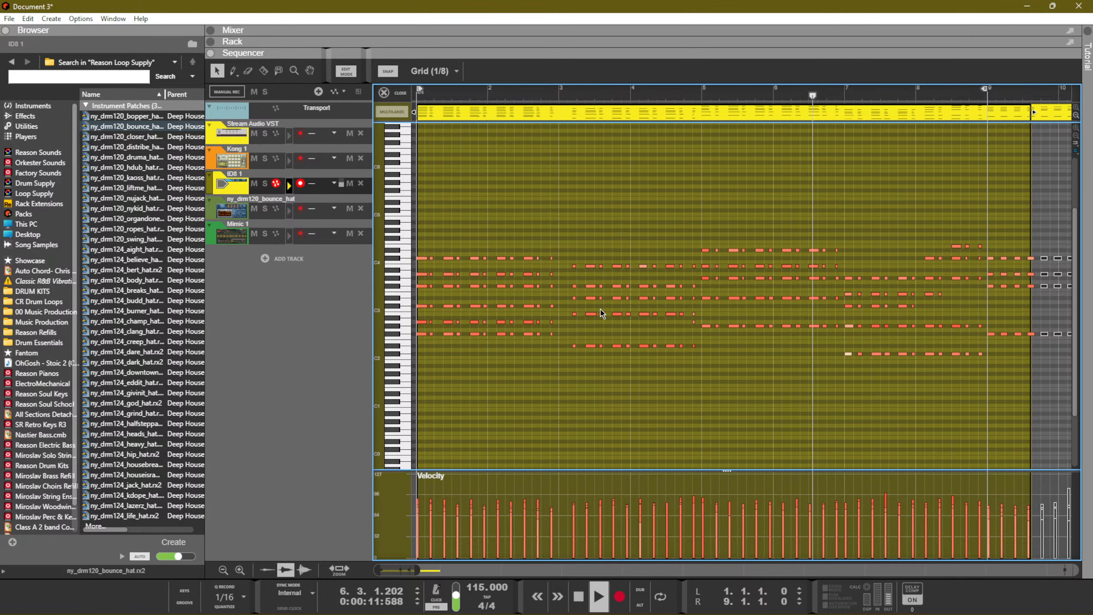
{"action": "key", "text": "ctrl+z"}
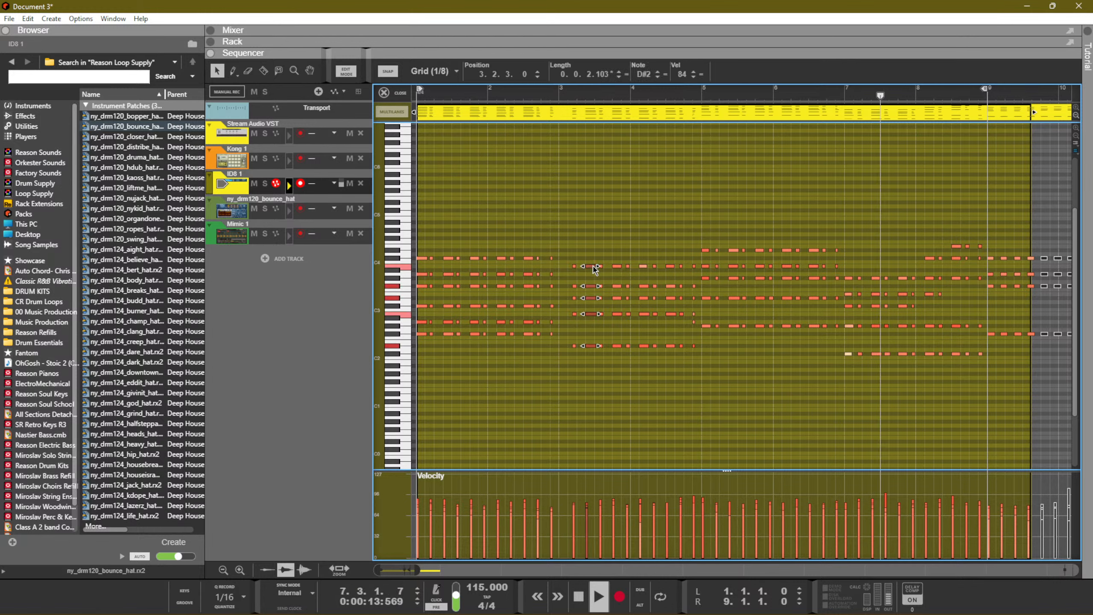
{"action": "left_click_drag", "start_coordinate": [569, 268], "coordinate": [563, 265]}
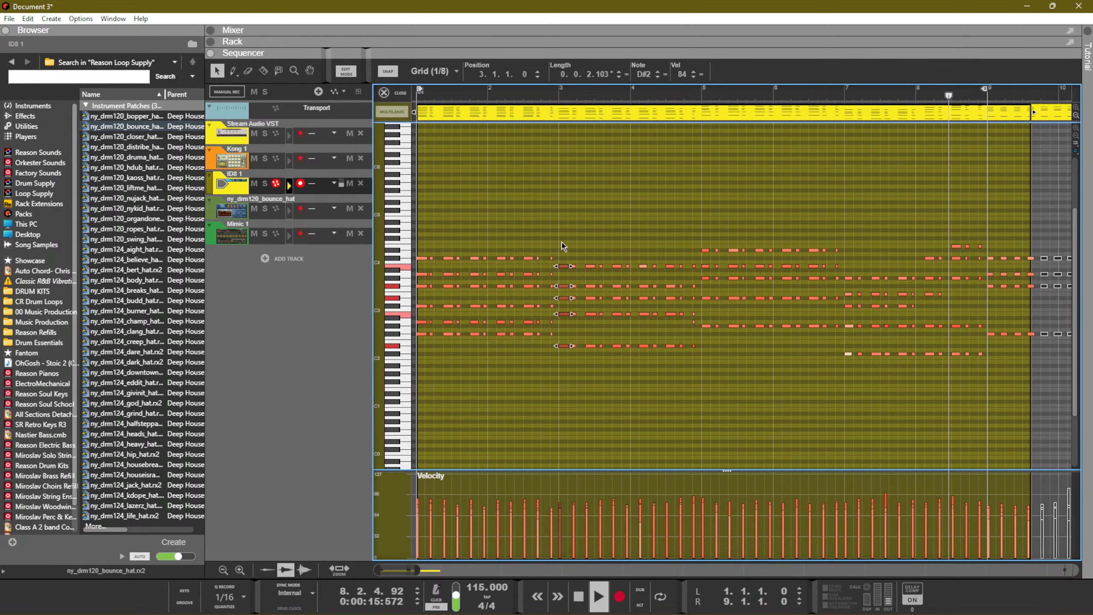
Play the edited take from the start, trim the clip's end to bar 9 and return to bar 1
{"action": "key", "text": "KP_0"}
{"action": "key", "text": "space"}
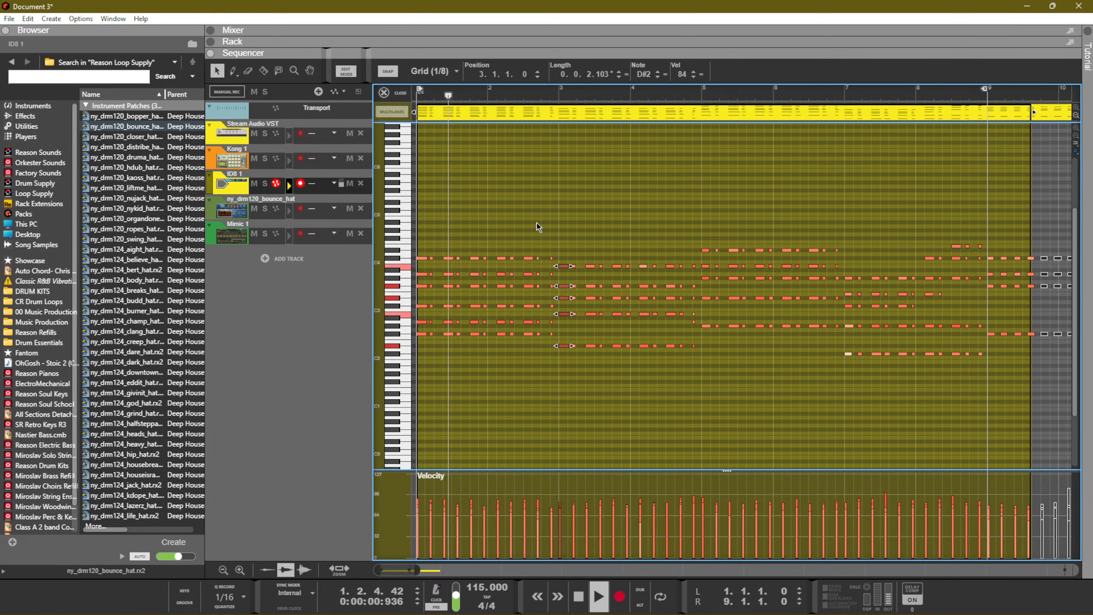
{"action": "left_click", "coordinate": [559, 216]}
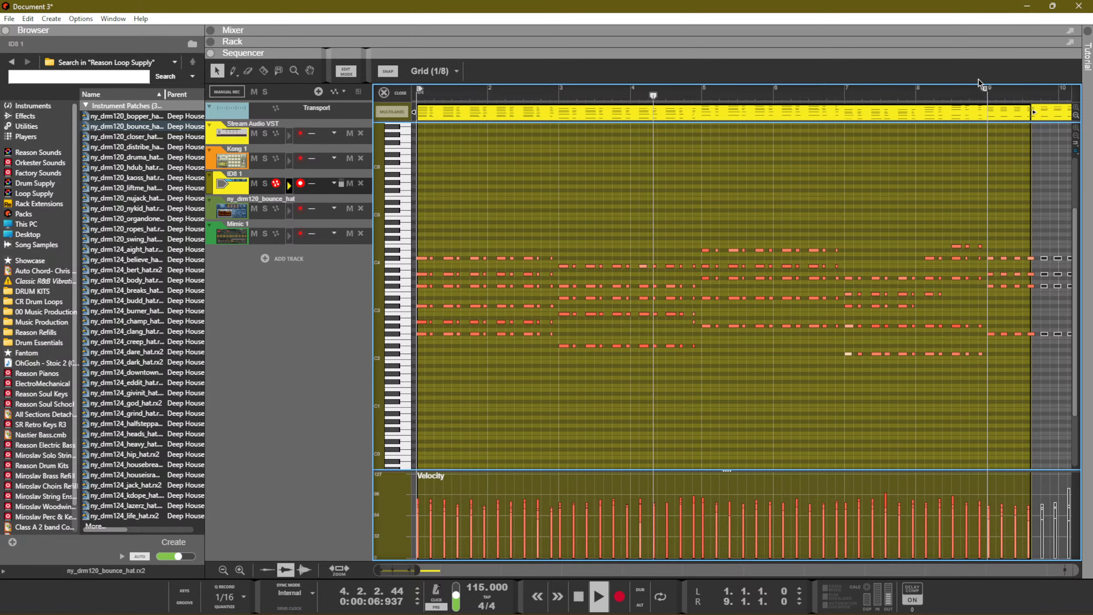
{"action": "left_click_drag", "start_coordinate": [1032, 116], "coordinate": [983, 124]}
{"action": "left_click", "coordinate": [1004, 162]}
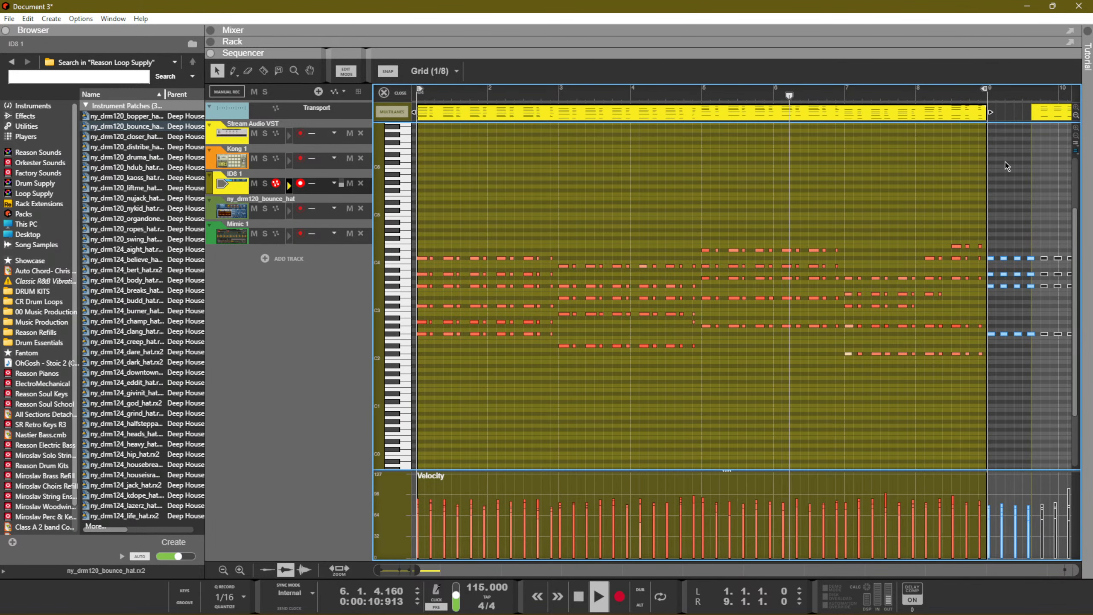
{"action": "key", "text": "ctrl+e"}
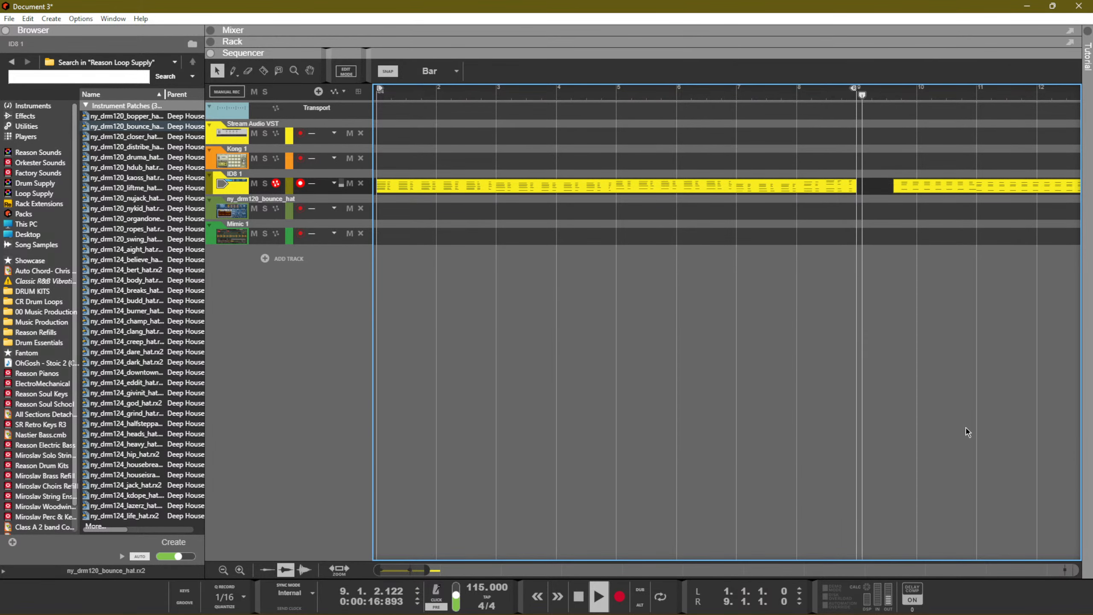
{"action": "key", "text": "space"}
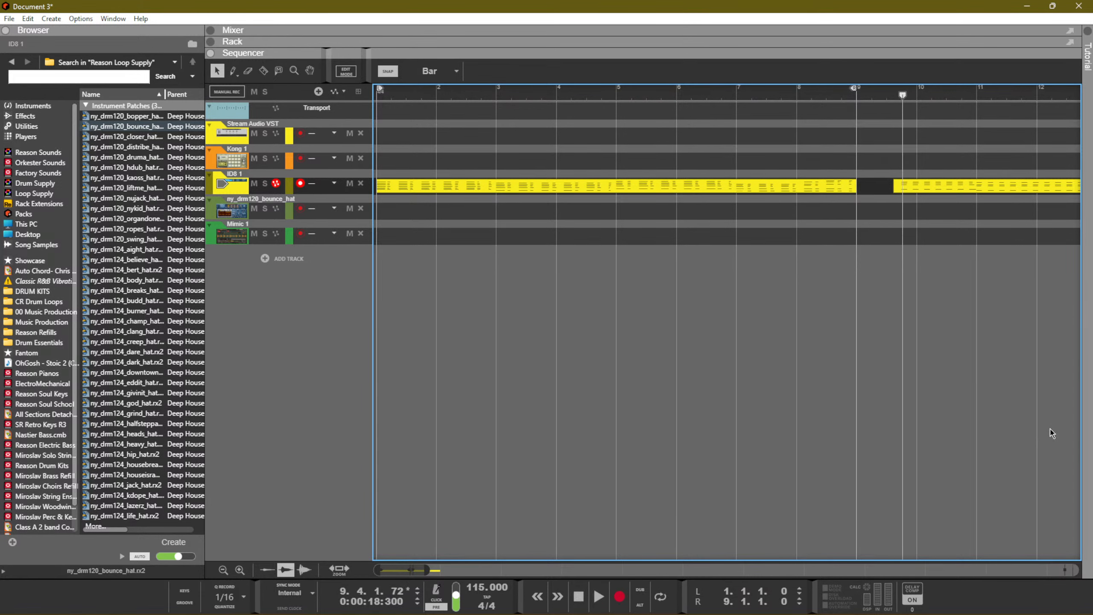
{"action": "key", "text": "shift+Return"}
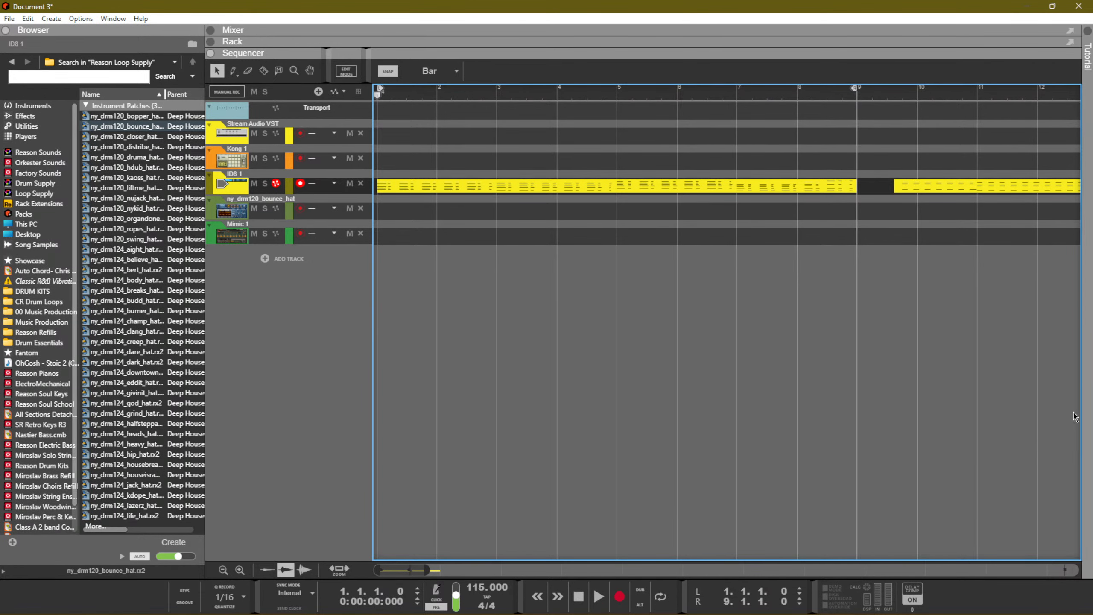
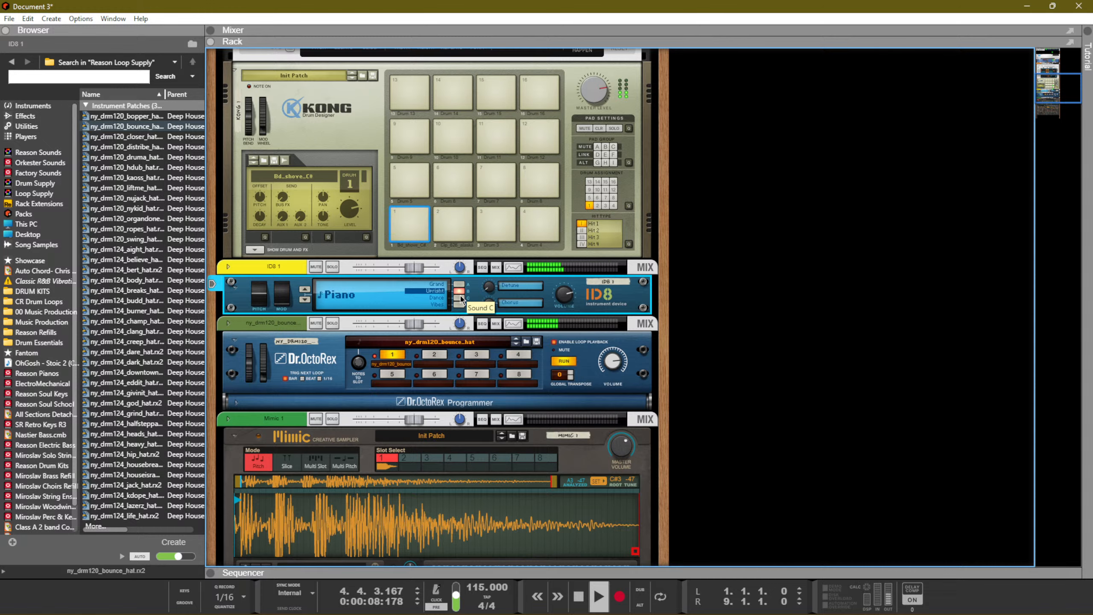
Switch the ID8 piano to the Dance sound and reset the Mimic 1 device
{"action": "left_click", "coordinate": [459, 298]}
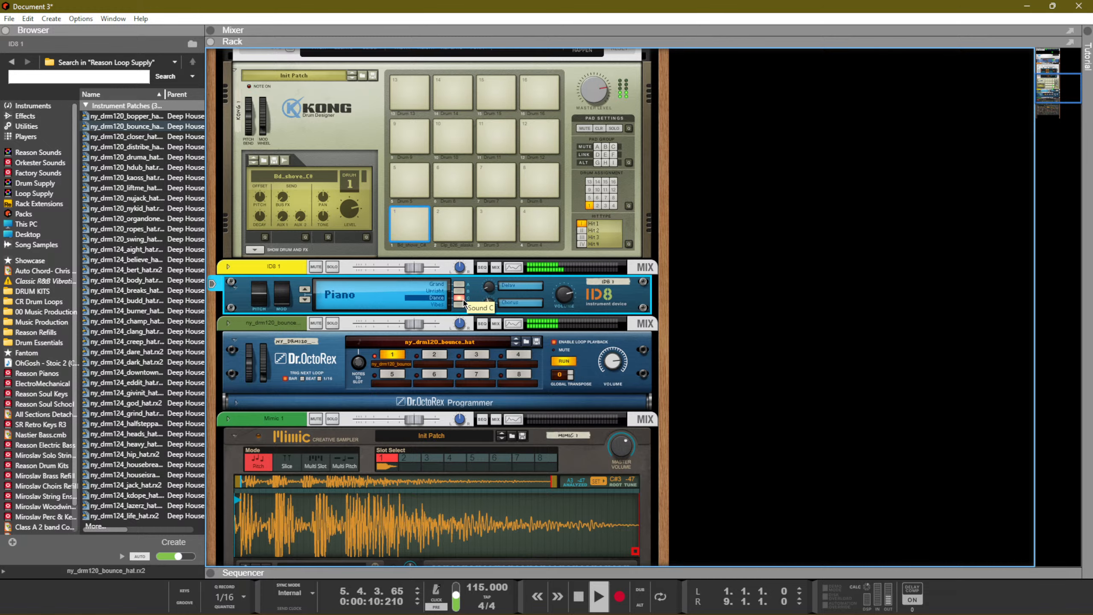
{"action": "scroll", "coordinate": [447, 304], "scroll_direction": "down", "scroll_amount": 5}
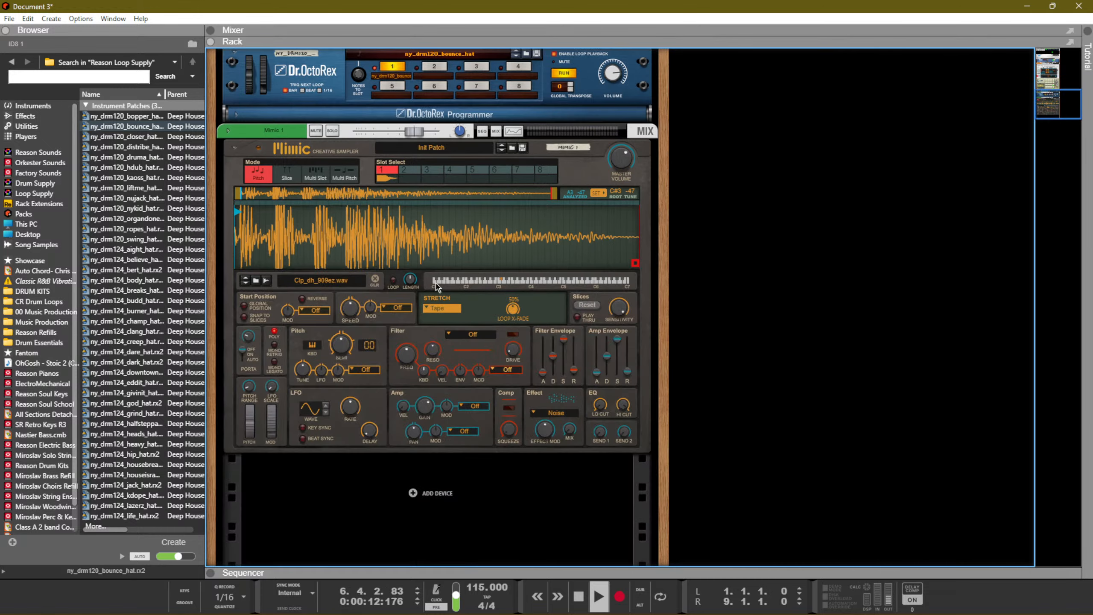
{"action": "right_click", "coordinate": [420, 222]}
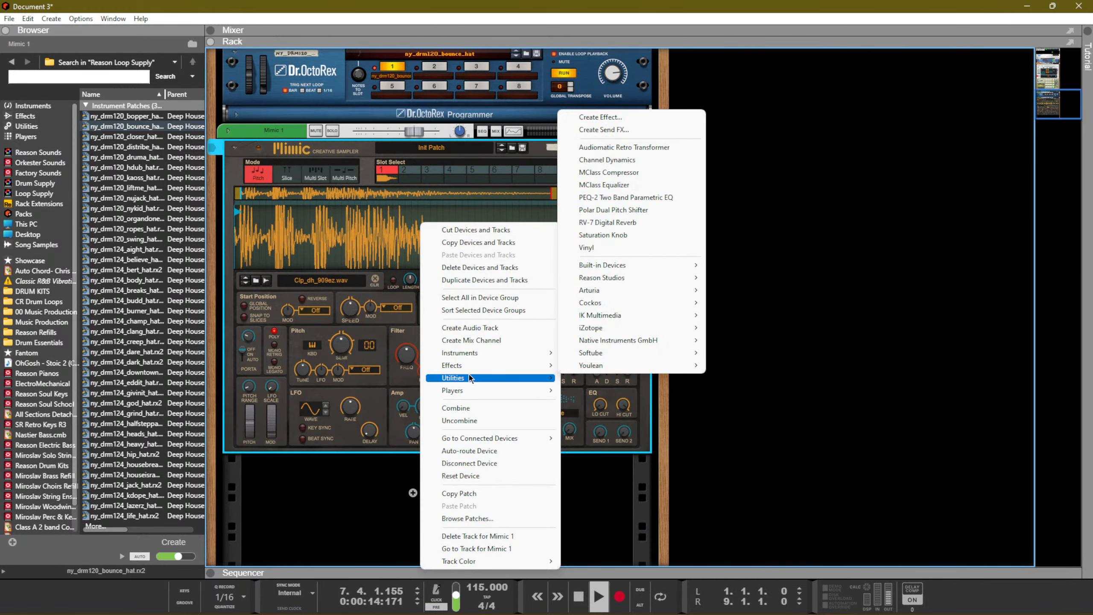
{"action": "mouse_move", "coordinate": [469, 377]}
{"action": "left_click", "coordinate": [494, 476]}
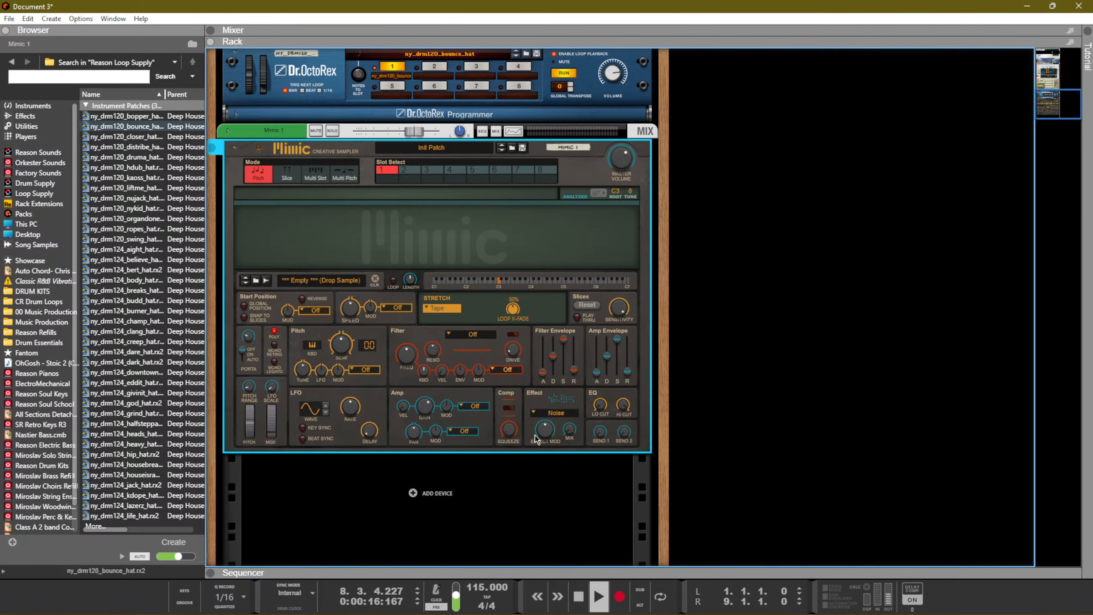
Restart playback from bar 1 in the sequencer and enable looping, with the rack in view
{"action": "scroll", "coordinate": [449, 300], "scroll_direction": "up", "scroll_amount": 3}
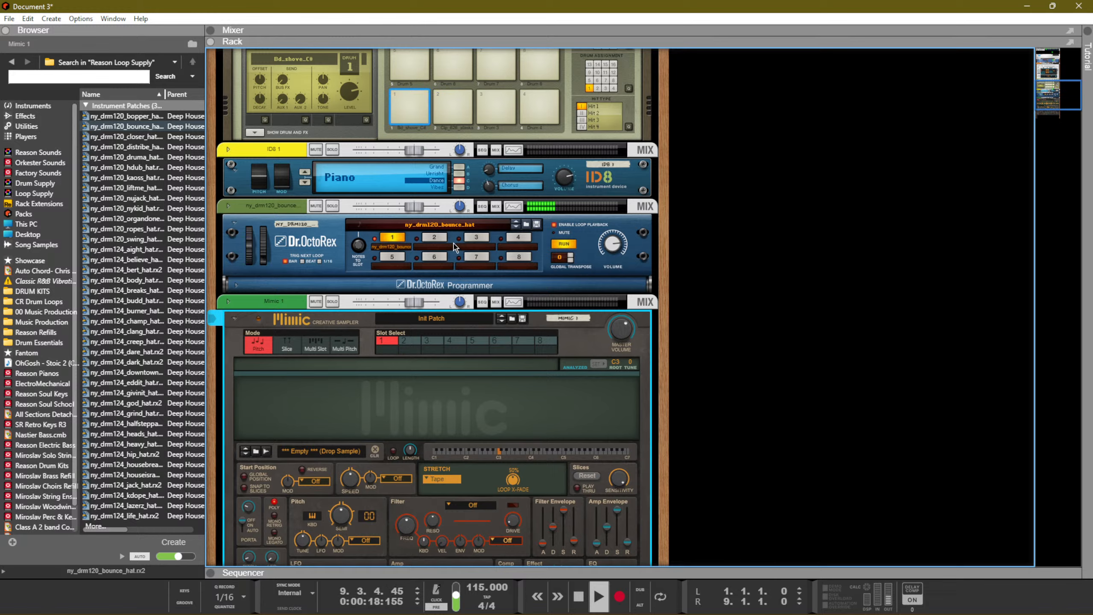
{"action": "key", "text": "F7"}
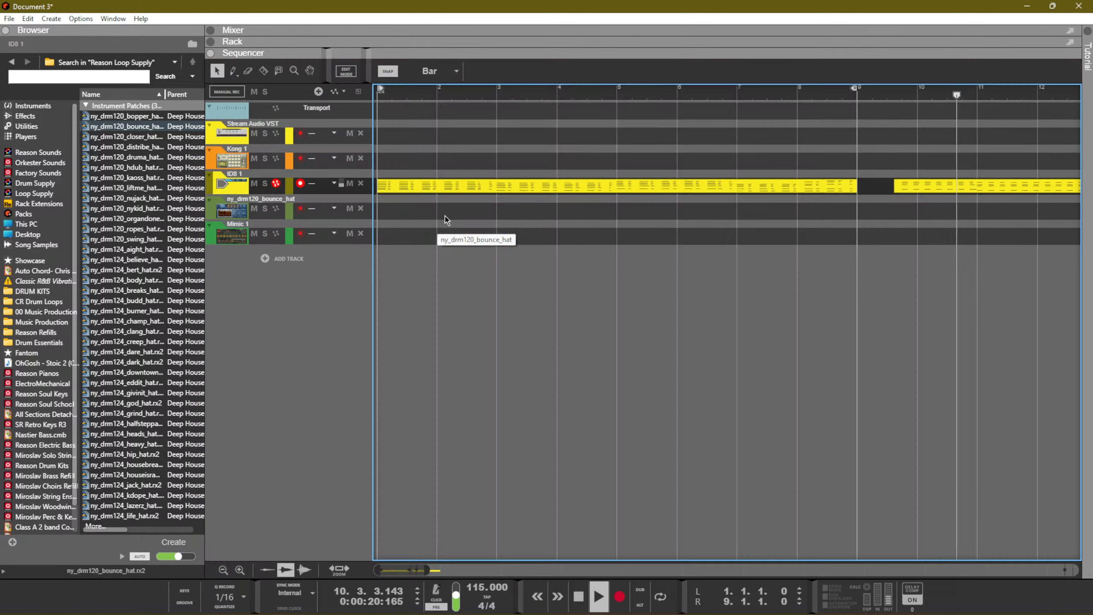
{"action": "key", "text": "space"}
{"action": "key", "text": "KP_0"}
{"action": "key", "text": "space"}
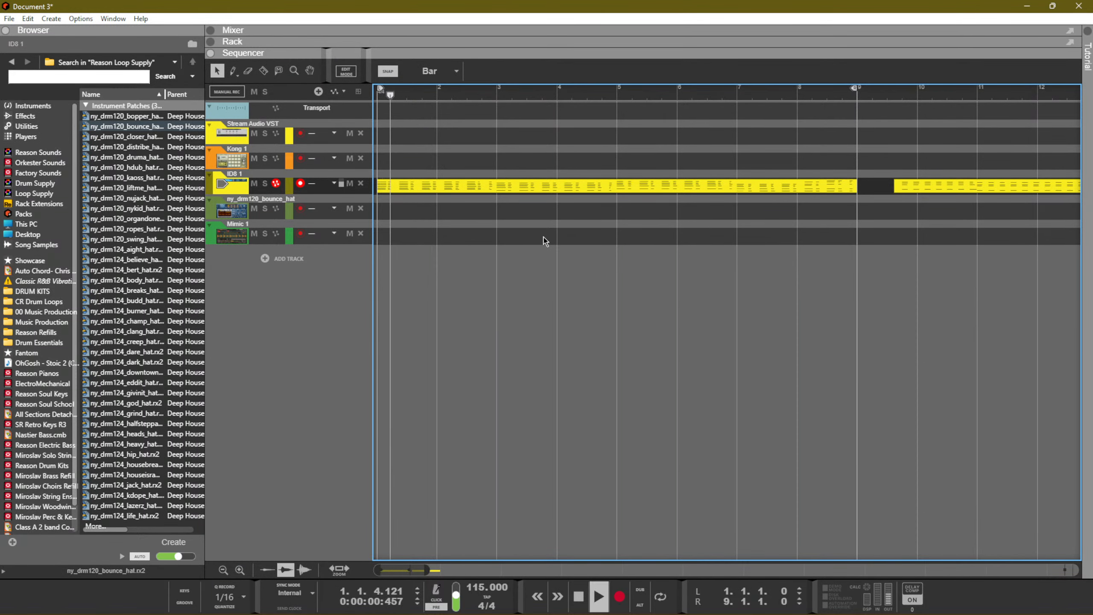
{"action": "key", "text": "l"}
{"action": "key", "text": "F6"}
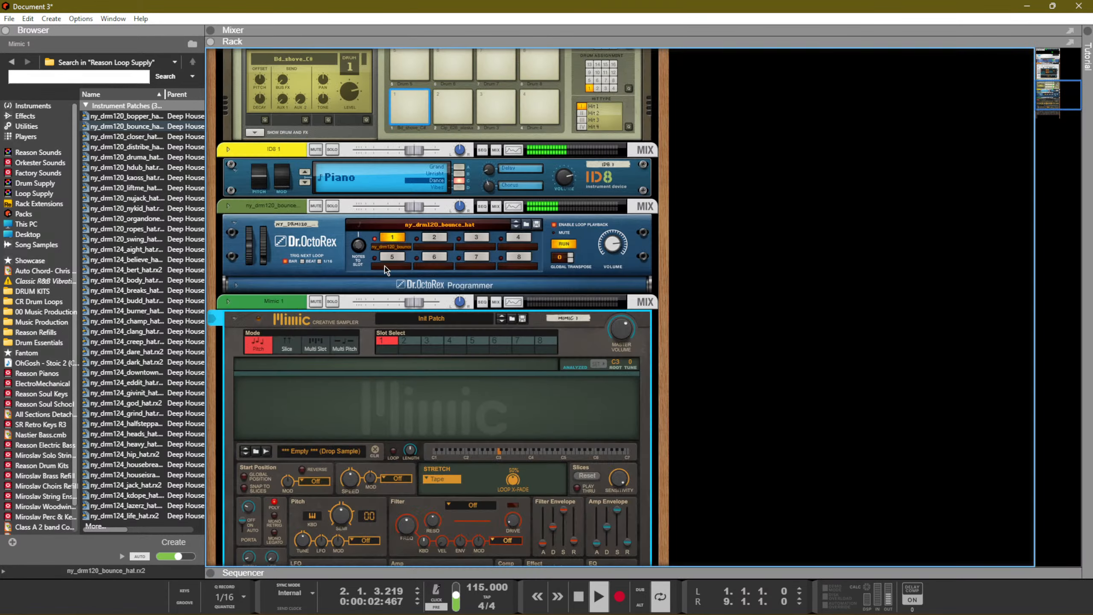
Open the Drum Supply sound library, switch the ID8 piano to the Grand sound and return the song to bar 1
{"action": "left_click", "coordinate": [43, 184]}
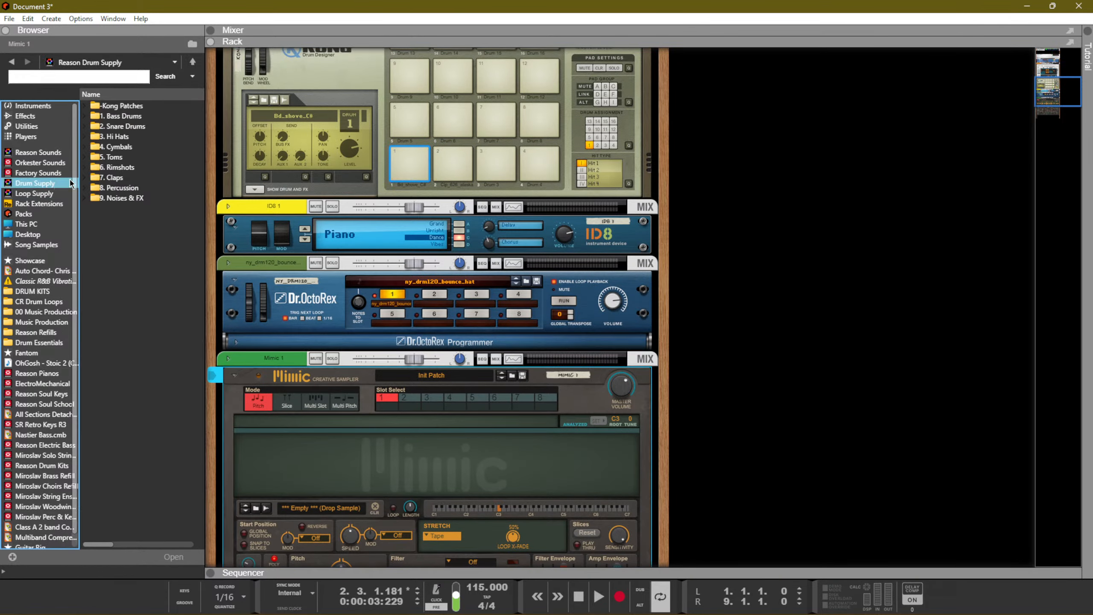
{"action": "left_click", "coordinate": [602, 240]}
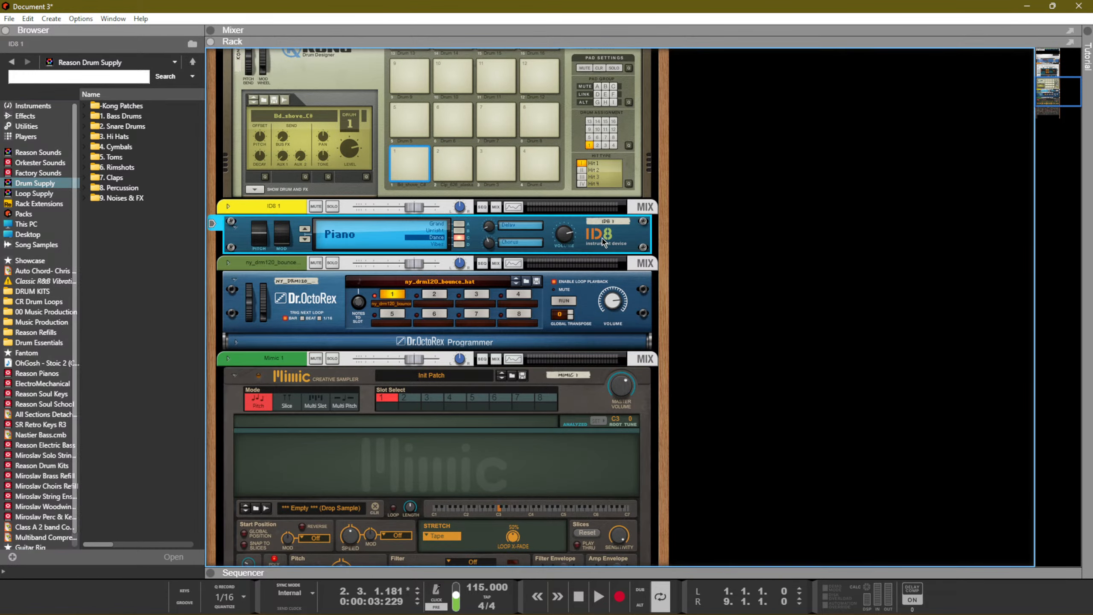
{"action": "left_click", "coordinate": [459, 223]}
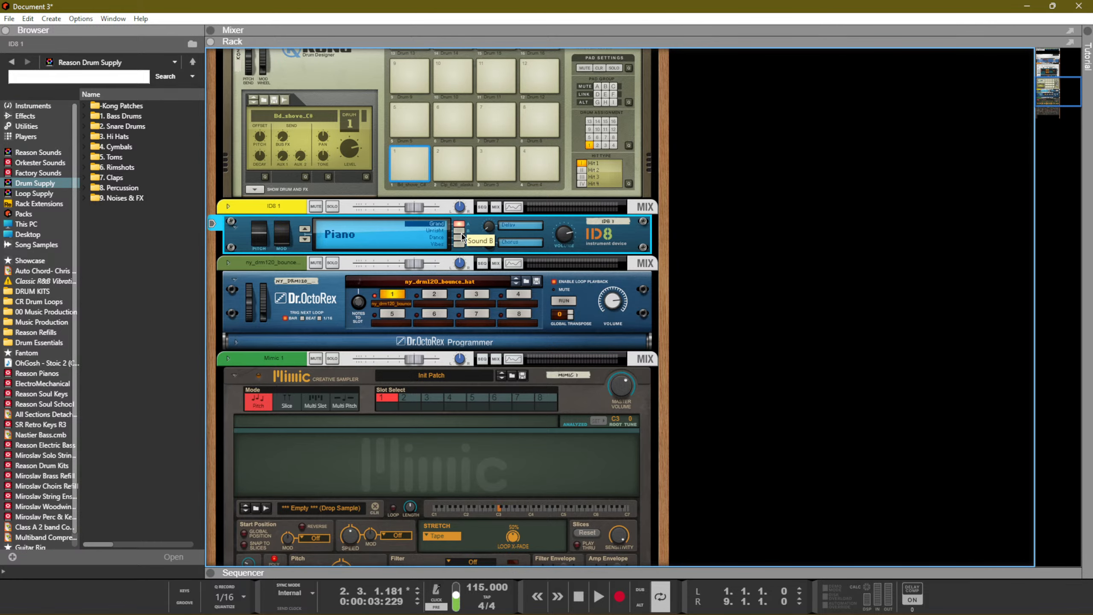
{"action": "key", "text": "shift+Return"}
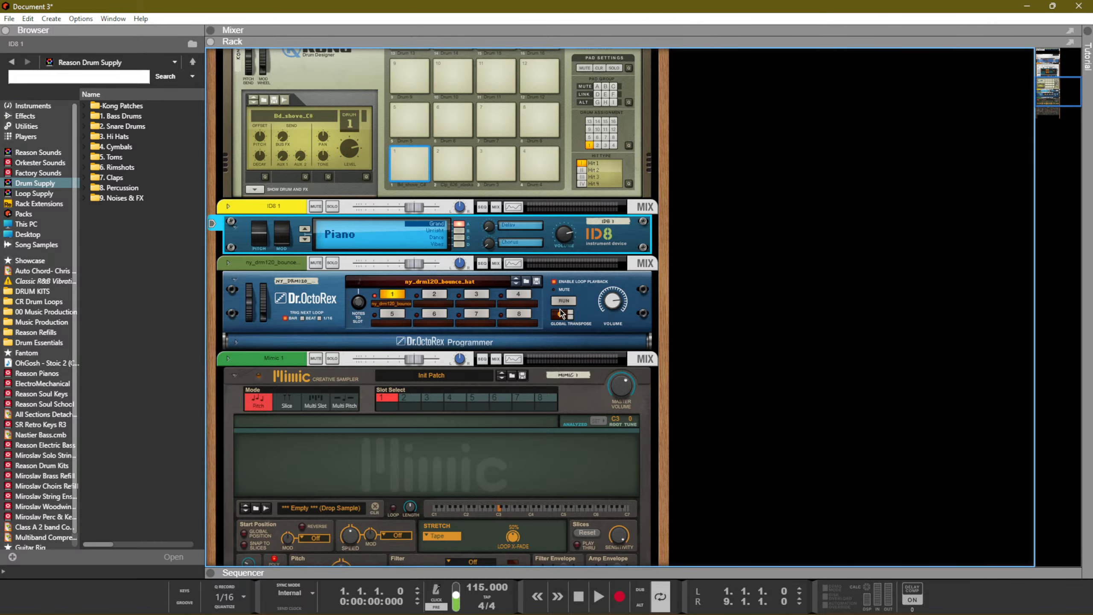
Add the built-in Synchronous Effect Modulator to the ID8 1 device in the rack
{"action": "scroll", "coordinate": [564, 316], "scroll_direction": "down", "scroll_amount": 5}
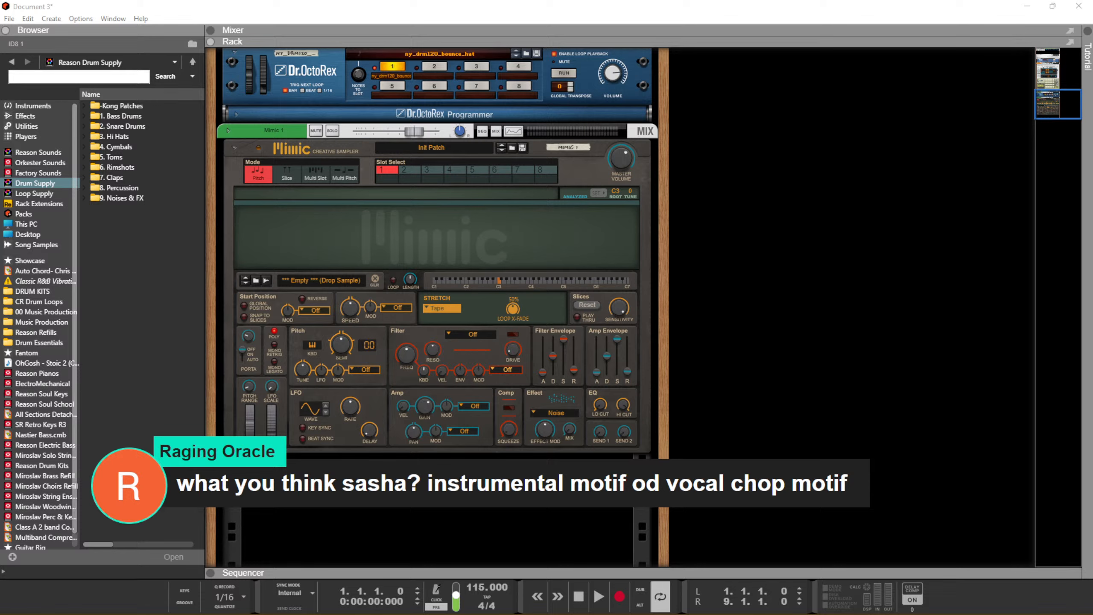
{"action": "left_click", "coordinate": [530, 219]}
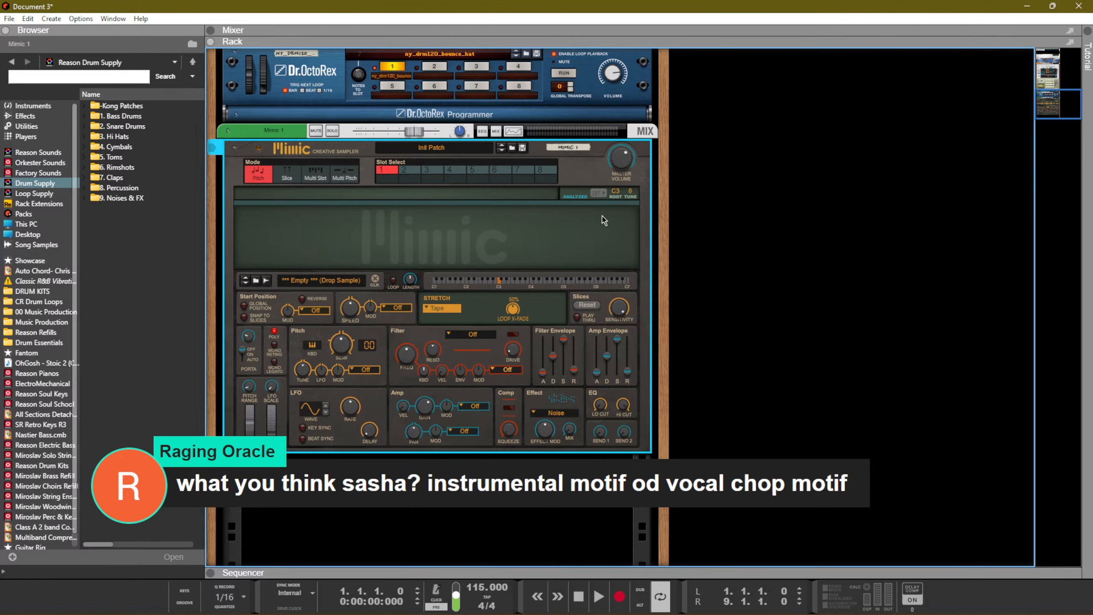
{"action": "scroll", "coordinate": [452, 248], "scroll_direction": "up", "scroll_amount": 10}
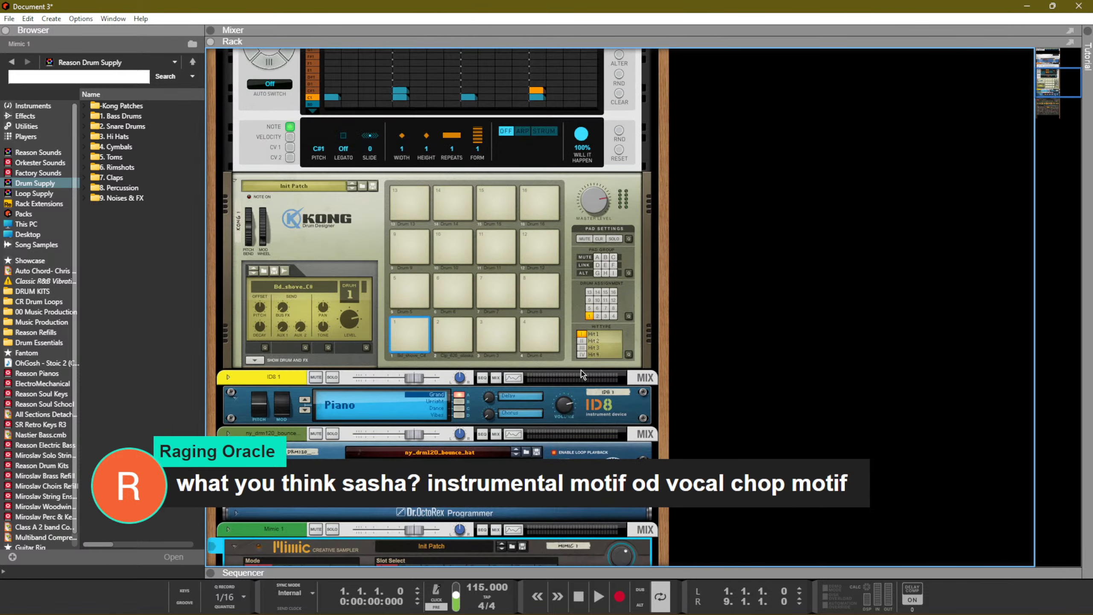
{"action": "right_click", "coordinate": [616, 414]}
{"action": "mouse_move", "coordinate": [701, 232]}
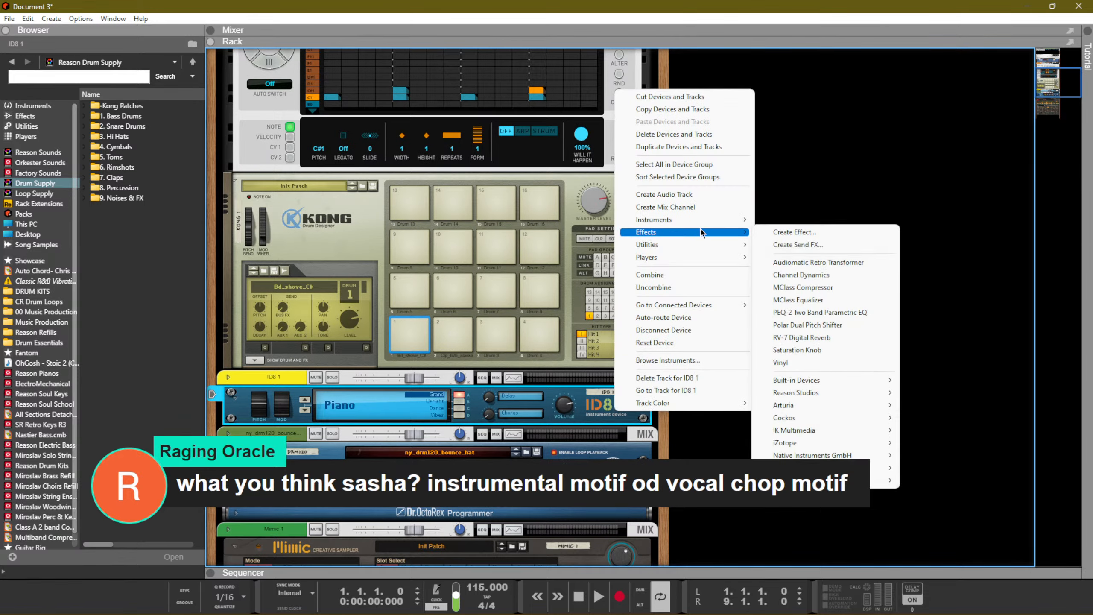
{"action": "mouse_move", "coordinate": [846, 385]}
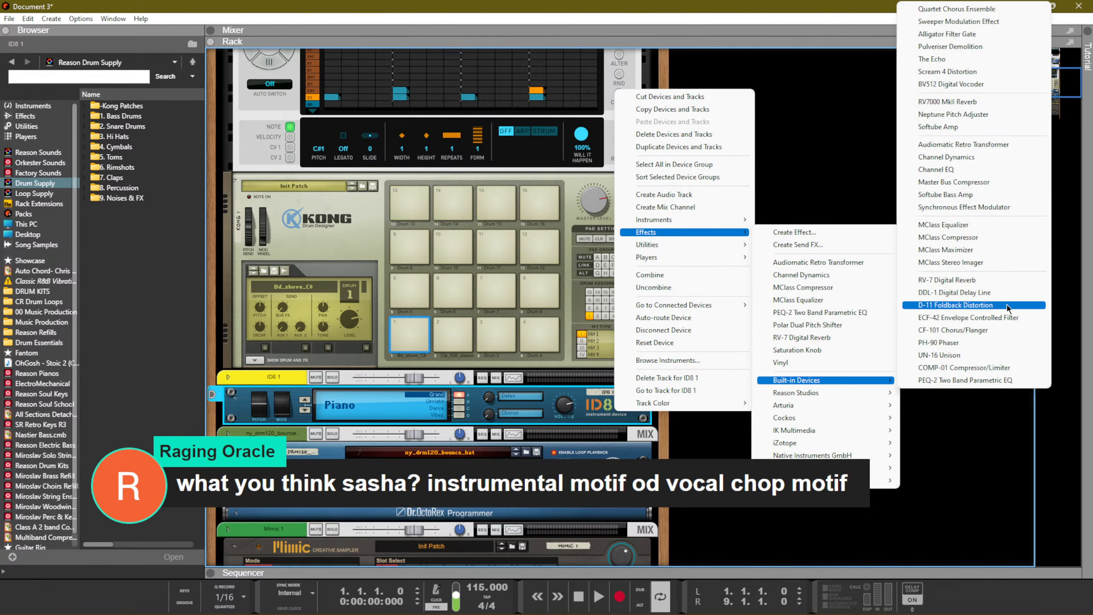
{"action": "left_click", "coordinate": [998, 212]}
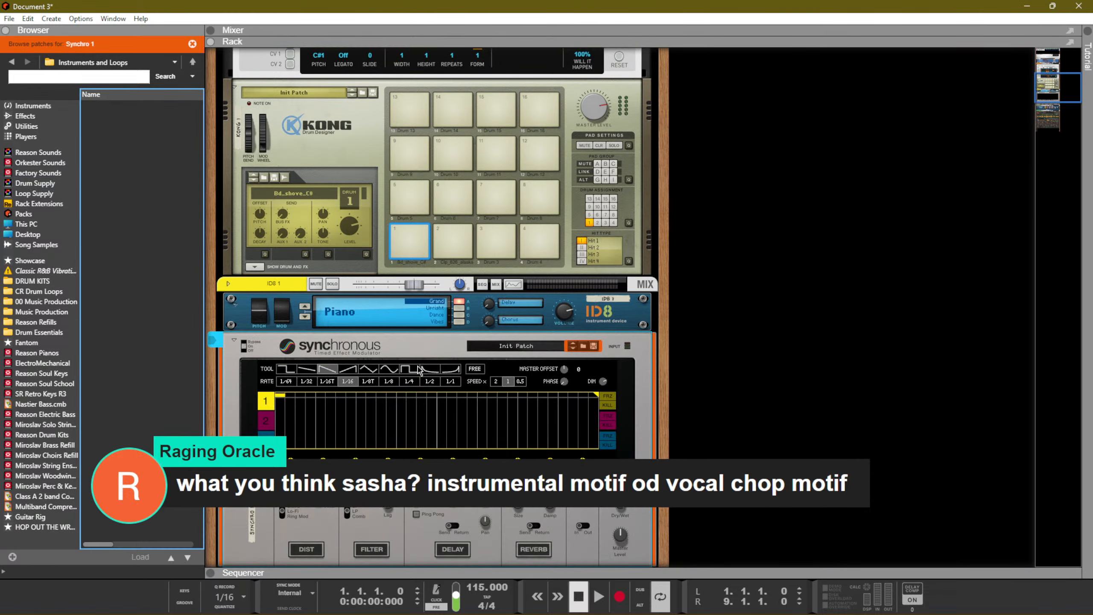
Browse the Rack Extensions patches for Synchronous Effect Modulator, open its Instruments and Loops folder and leave patch browsing
{"action": "left_click", "coordinate": [586, 359]}
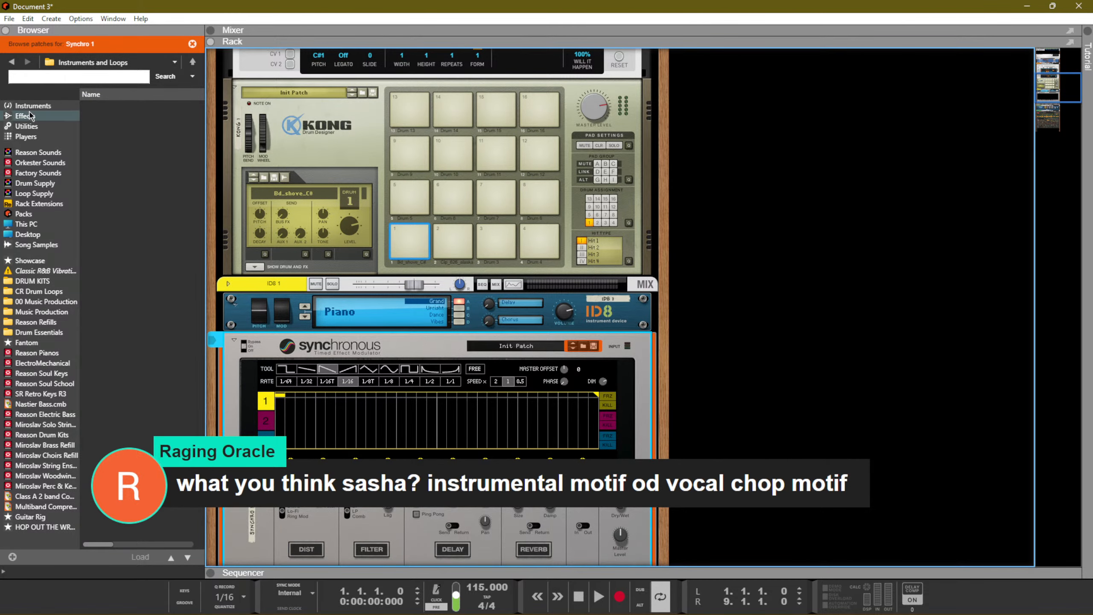
{"action": "left_click", "coordinate": [26, 152]}
{"action": "left_click", "coordinate": [26, 202]}
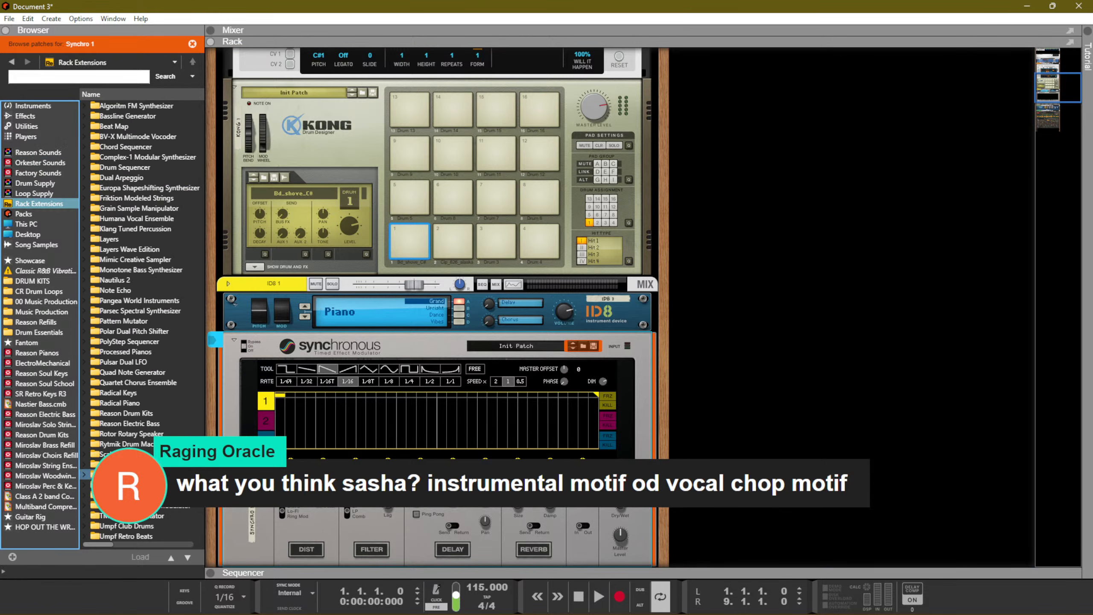
{"action": "double_click", "coordinate": [113, 505]}
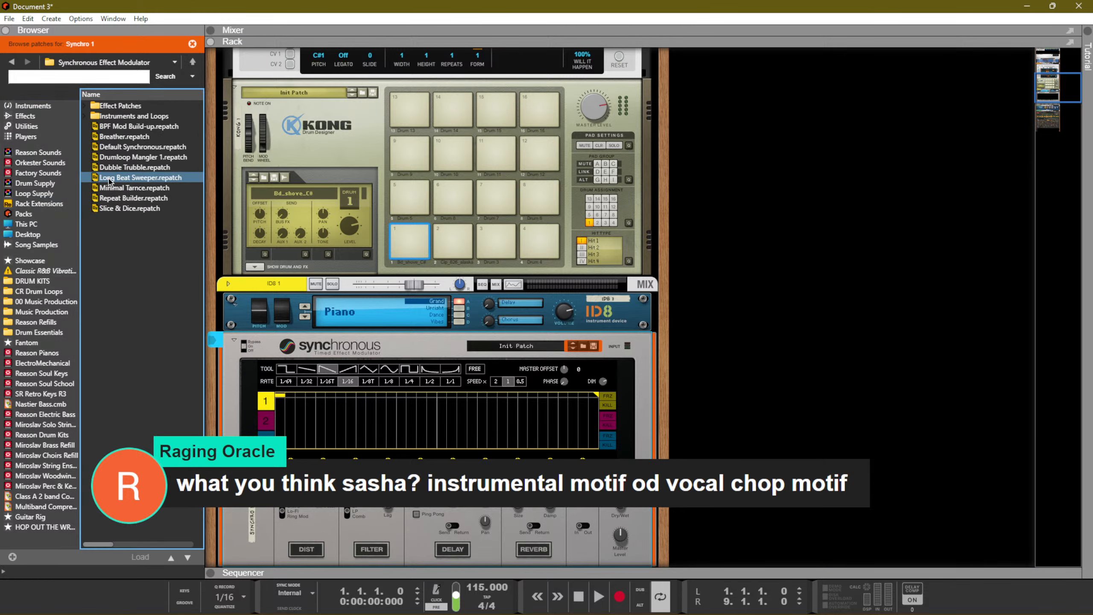
{"action": "double_click", "coordinate": [119, 117]}
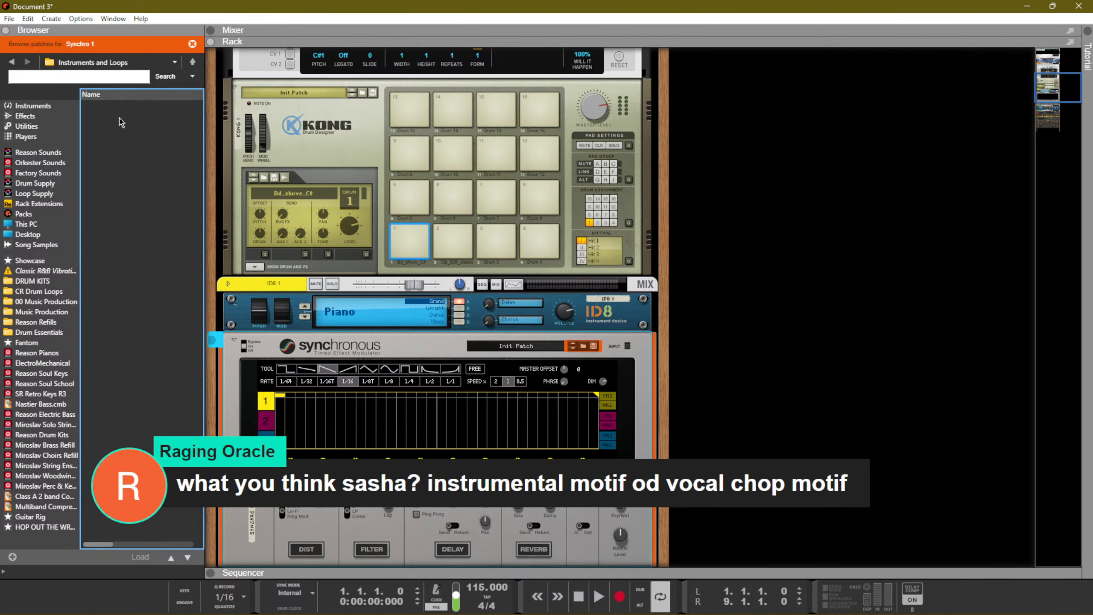
{"action": "left_click", "coordinate": [192, 45]}
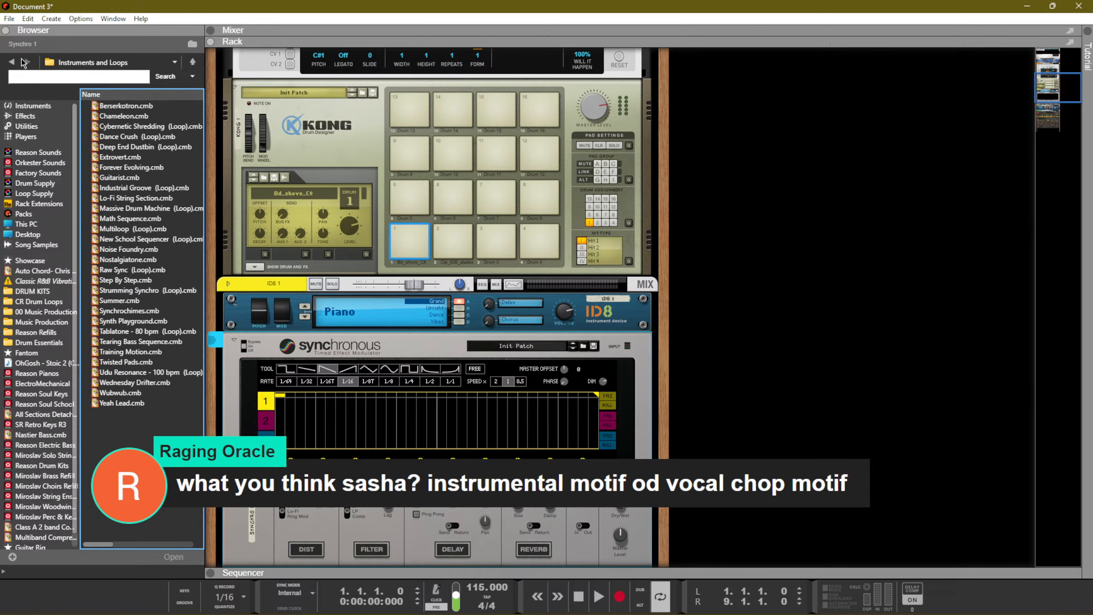
Open the Effect Patches folder of the Synchronous Effect Modulator library and select the Pumping folder
{"action": "left_click", "coordinate": [13, 62]}
{"action": "left_click", "coordinate": [108, 158]}
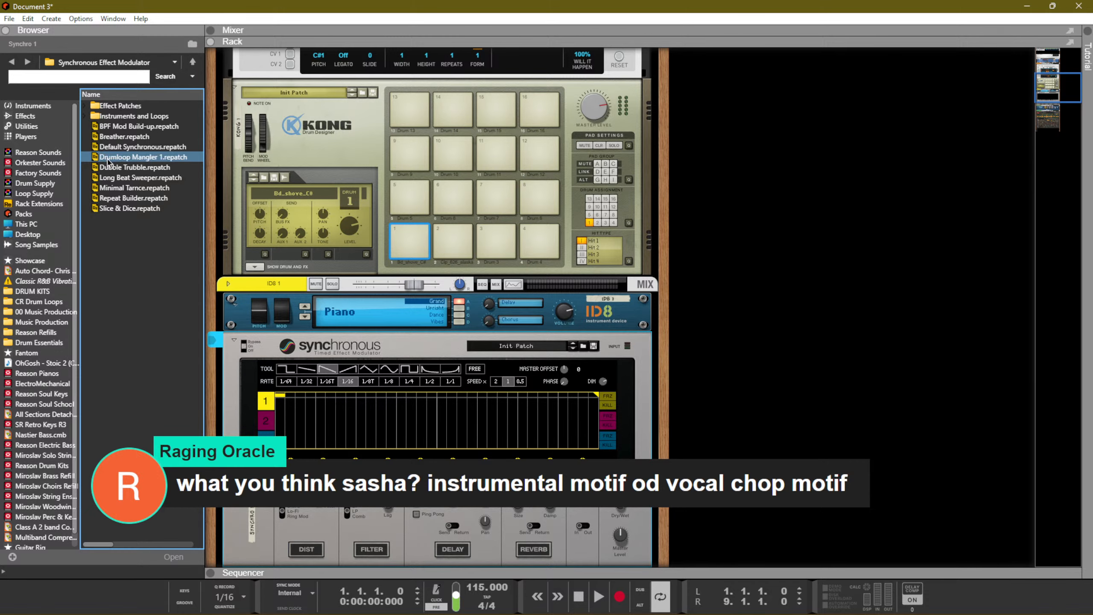
{"action": "double_click", "coordinate": [121, 107]}
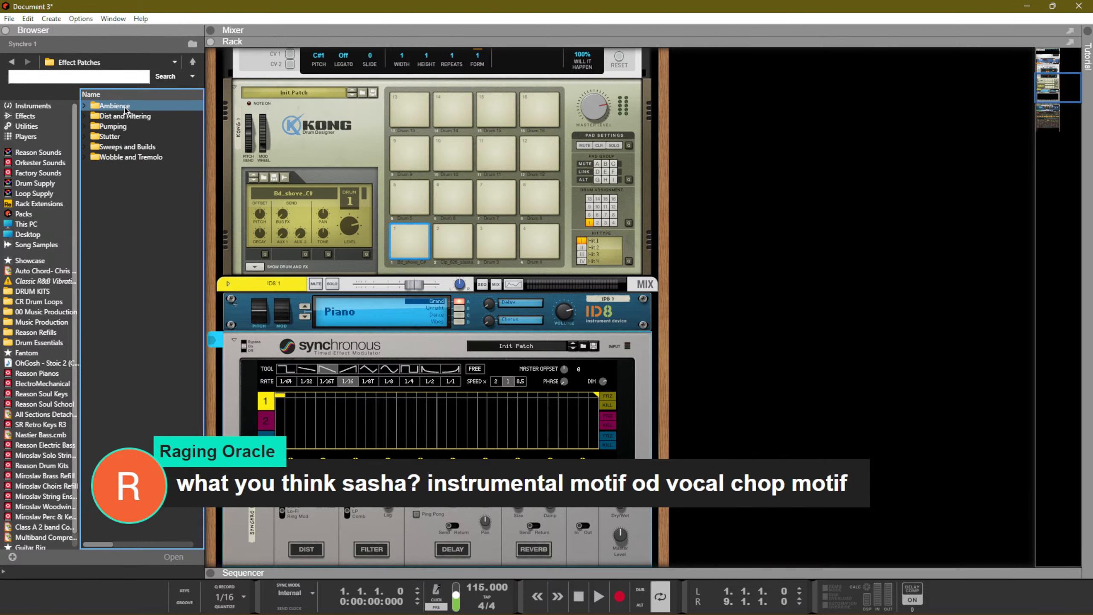
{"action": "left_click", "coordinate": [114, 127]}
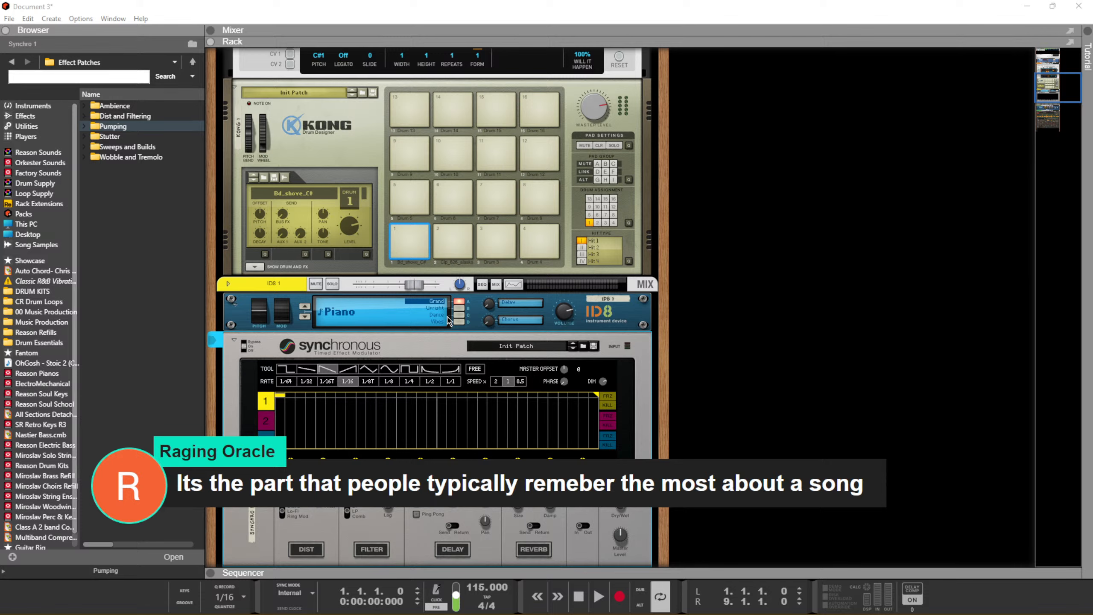
Load the Intensify patch from the Sweeps and Builds folder into the Synchronous device and start playback
{"action": "left_click", "coordinate": [636, 356]}
{"action": "scroll", "coordinate": [636, 356], "scroll_direction": "down", "scroll_amount": 5}
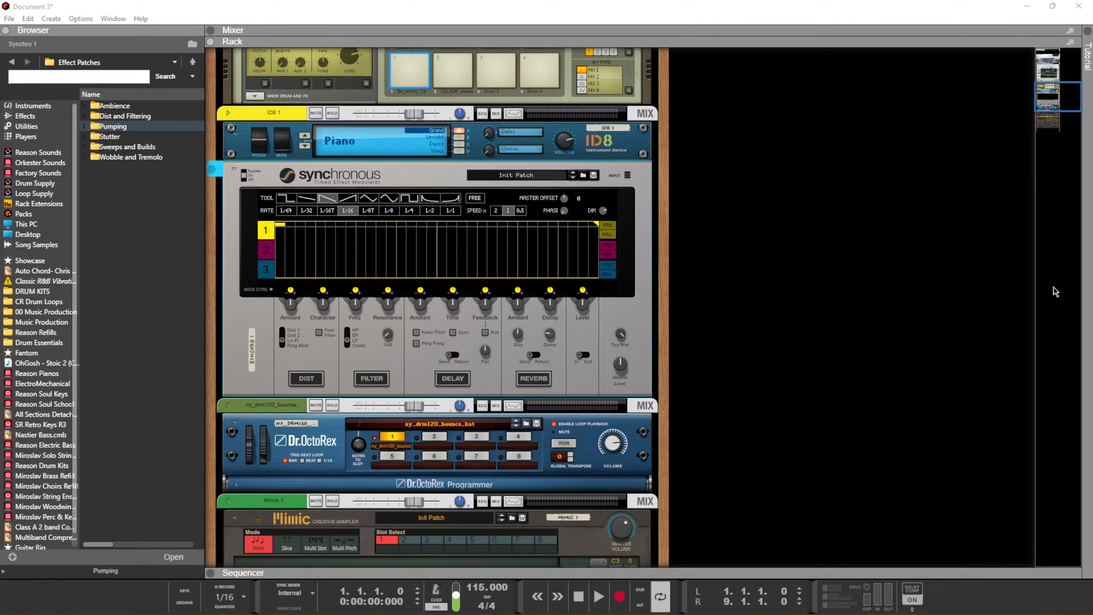
{"action": "left_click", "coordinate": [644, 203]}
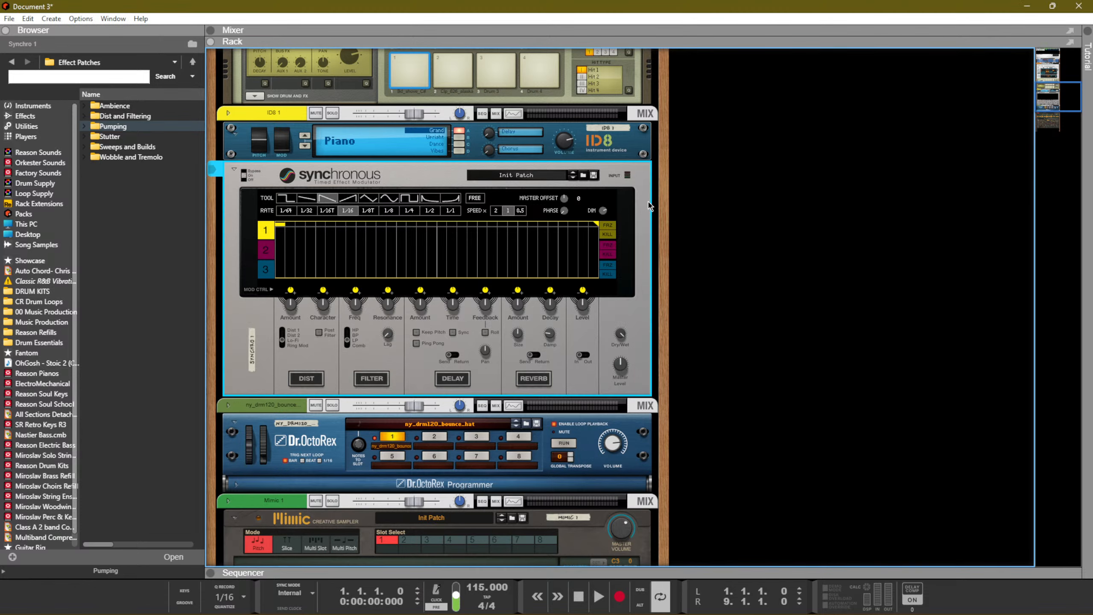
{"action": "left_click", "coordinate": [131, 147]}
{"action": "double_click", "coordinate": [131, 148]}
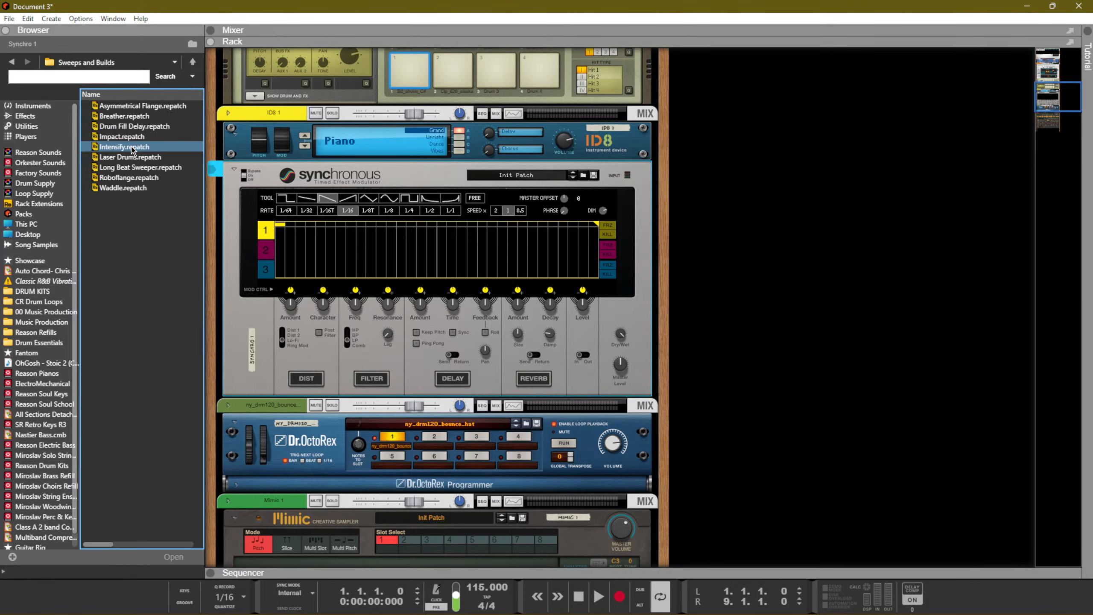
{"action": "double_click", "coordinate": [131, 148]}
{"action": "key", "text": "space"}
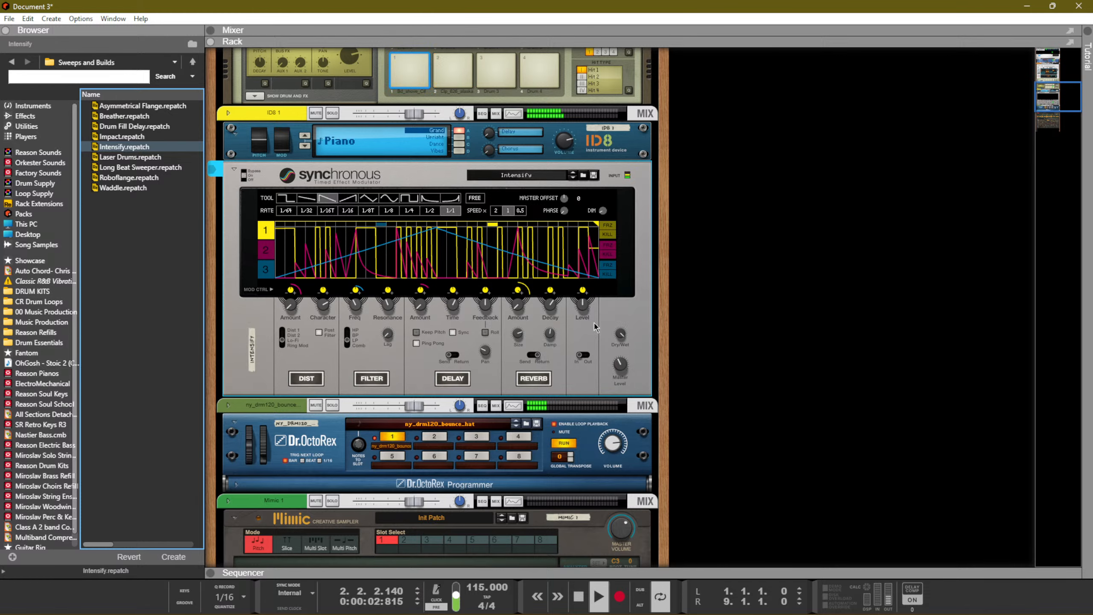
Adjust the Synchronous Dry/Wet amount, switch to the Impact patch and restart playback
{"action": "left_click_drag", "start_coordinate": [622, 334], "coordinate": [625, 350]}
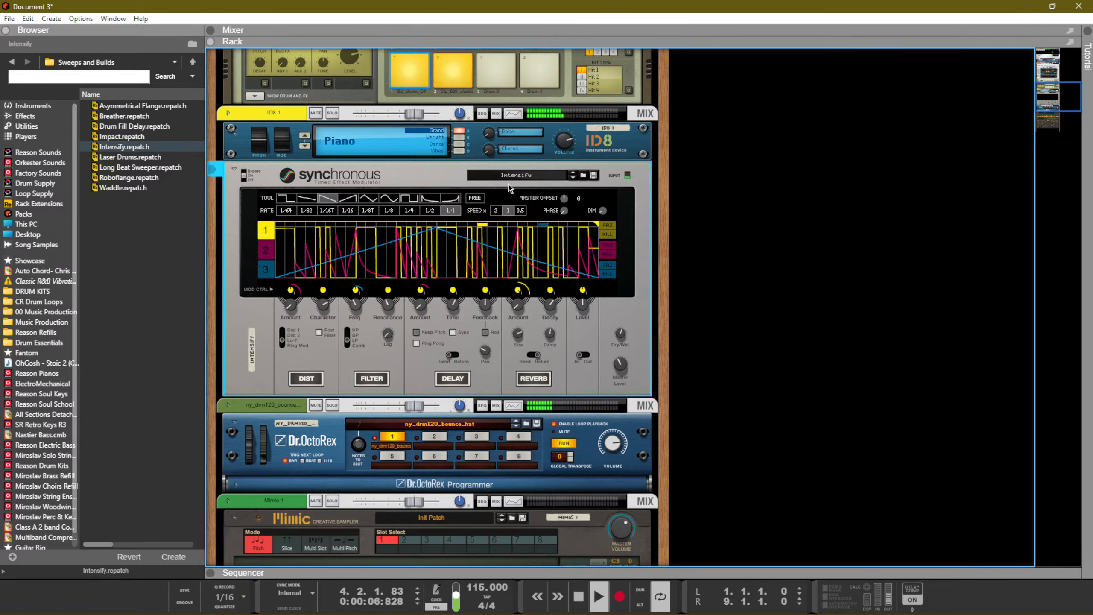
{"action": "left_click", "coordinate": [577, 176]}
{"action": "key", "text": "space"}
{"action": "key", "text": "space"}
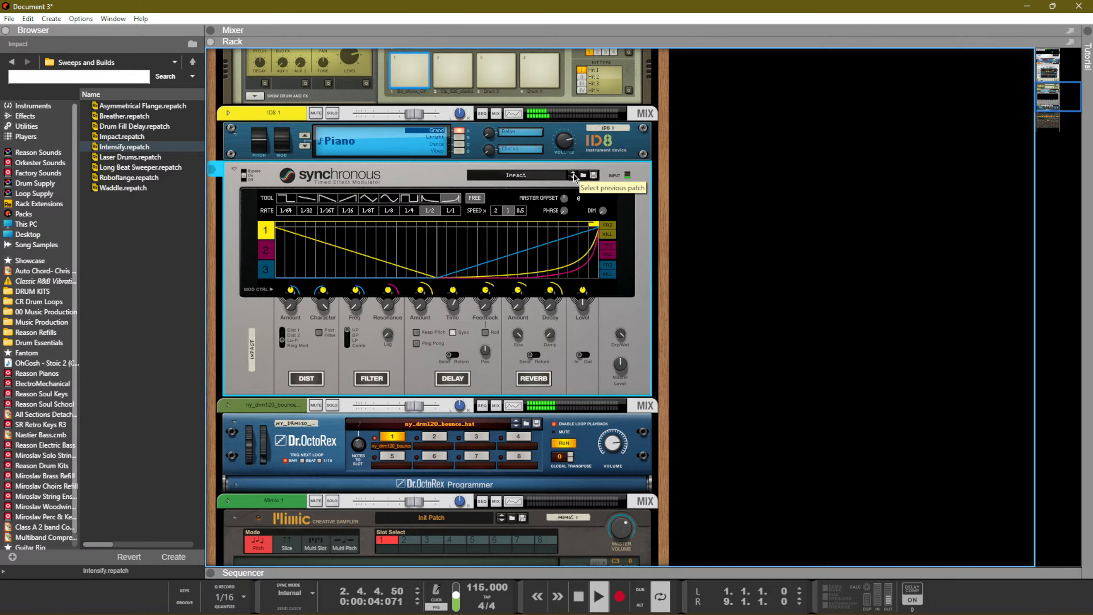
Audition the Drum Fill Delay patch on Synchronous with the song, stop playback and switch to the Breather patch
{"action": "left_click", "coordinate": [574, 174]}
{"action": "key", "text": "space"}
{"action": "key", "text": "space"}
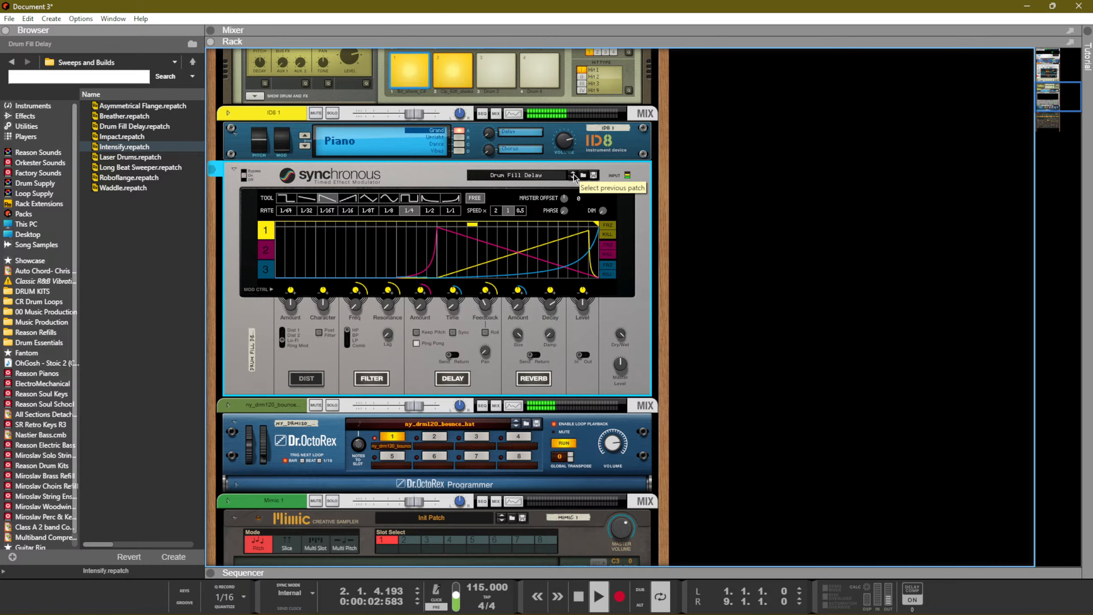
{"action": "key", "text": "space"}
{"action": "left_click", "coordinate": [573, 174]}
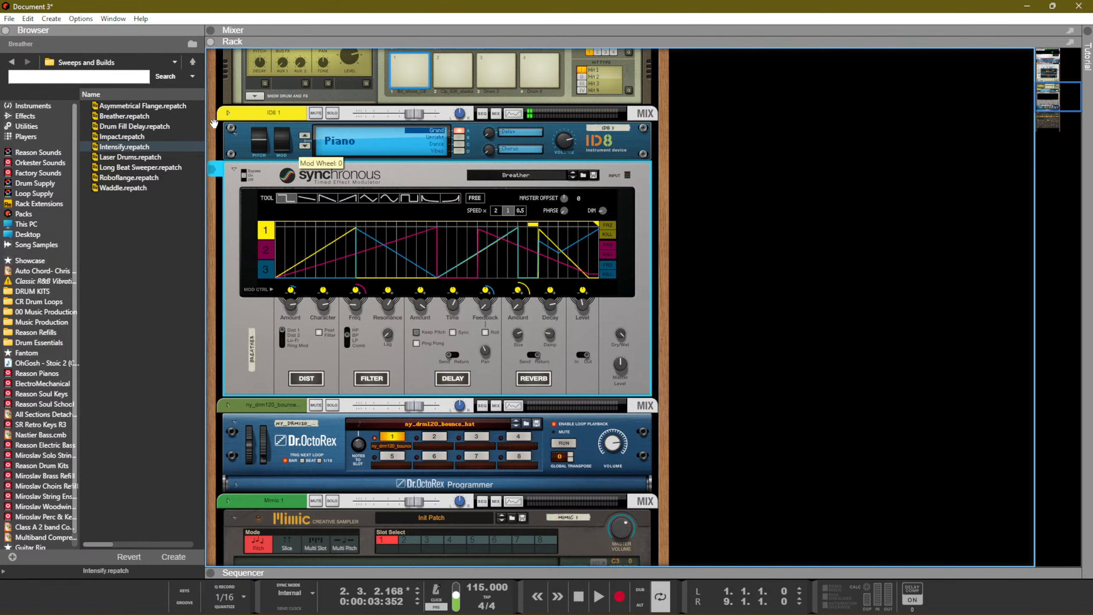
Audition the Short Sidechain patch from the Pumping folder on Synchronous during playback and switch to the Sidechain patch
{"action": "left_click", "coordinate": [192, 61]}
{"action": "double_click", "coordinate": [113, 126]}
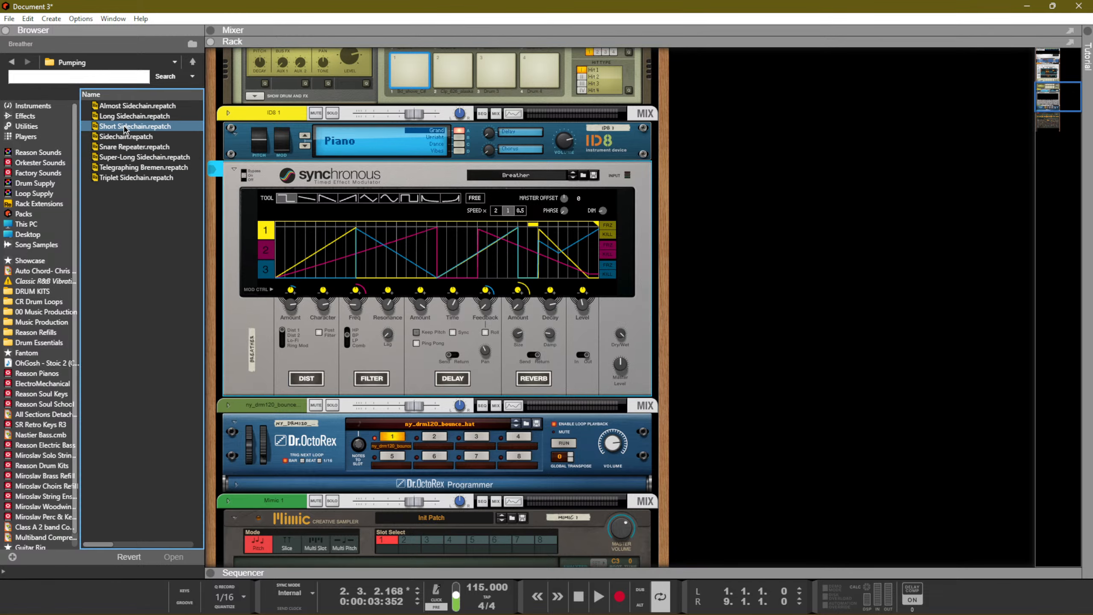
{"action": "double_click", "coordinate": [129, 126]}
{"action": "key", "text": "space"}
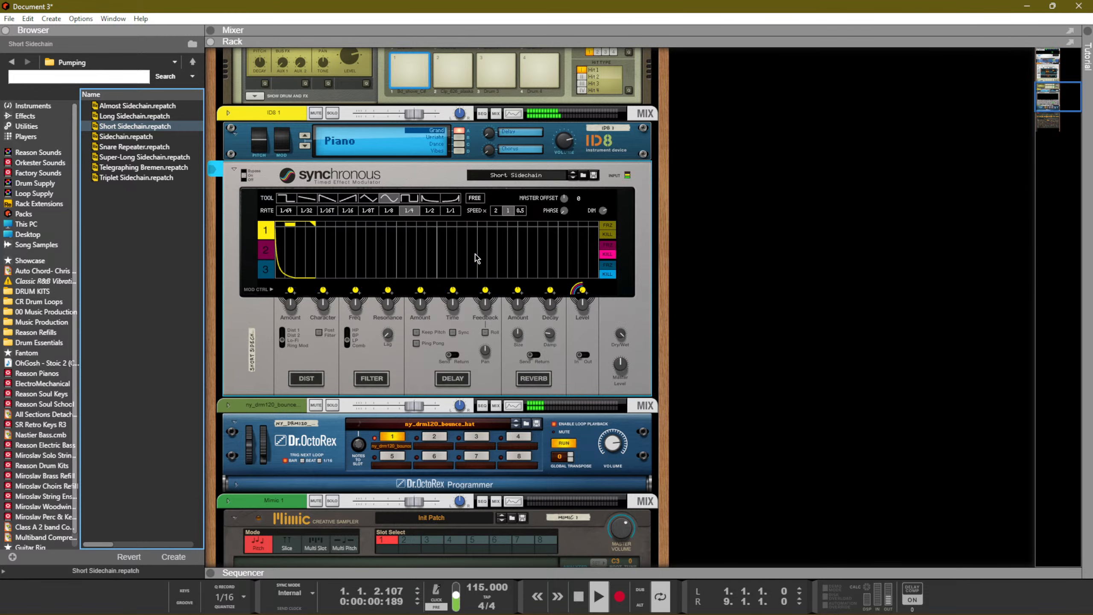
{"action": "left_click", "coordinate": [572, 178]}
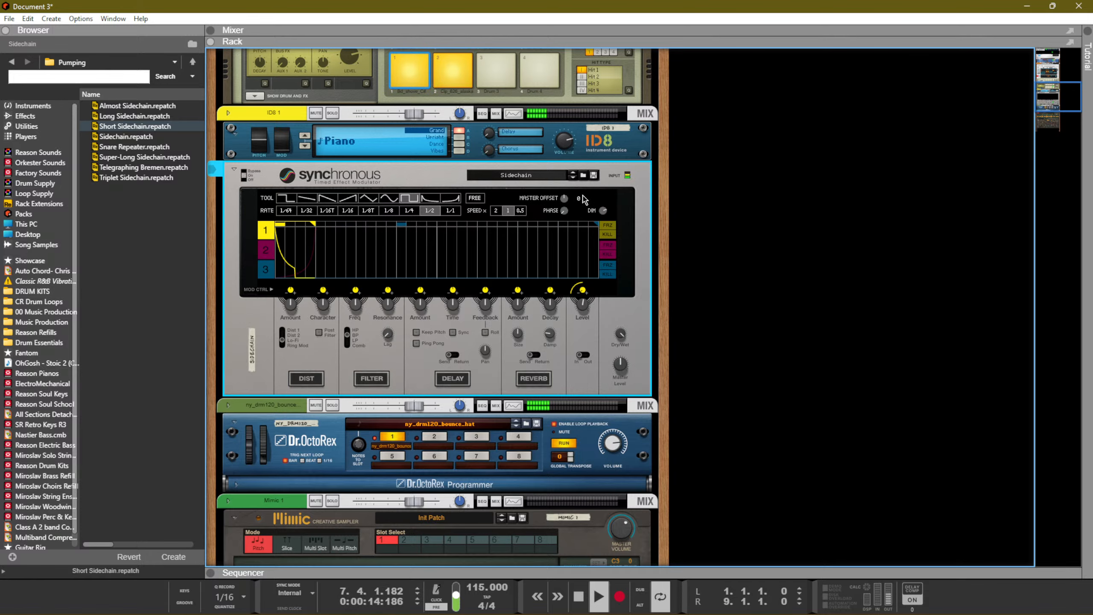
Stop playback with the Mimic sampler in view and search the Drum Essentials folder for VOX and VOCAL
{"action": "scroll", "coordinate": [582, 196], "scroll_direction": "down", "scroll_amount": 3}
{"action": "scroll", "coordinate": [531, 227], "scroll_direction": "down", "scroll_amount": 6}
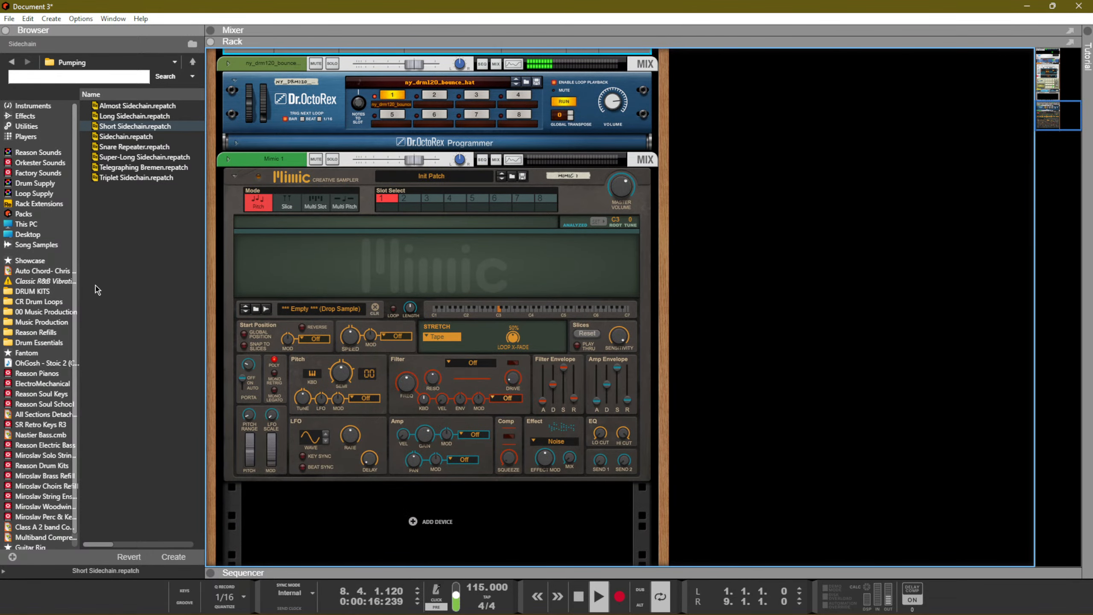
{"action": "key", "text": "space"}
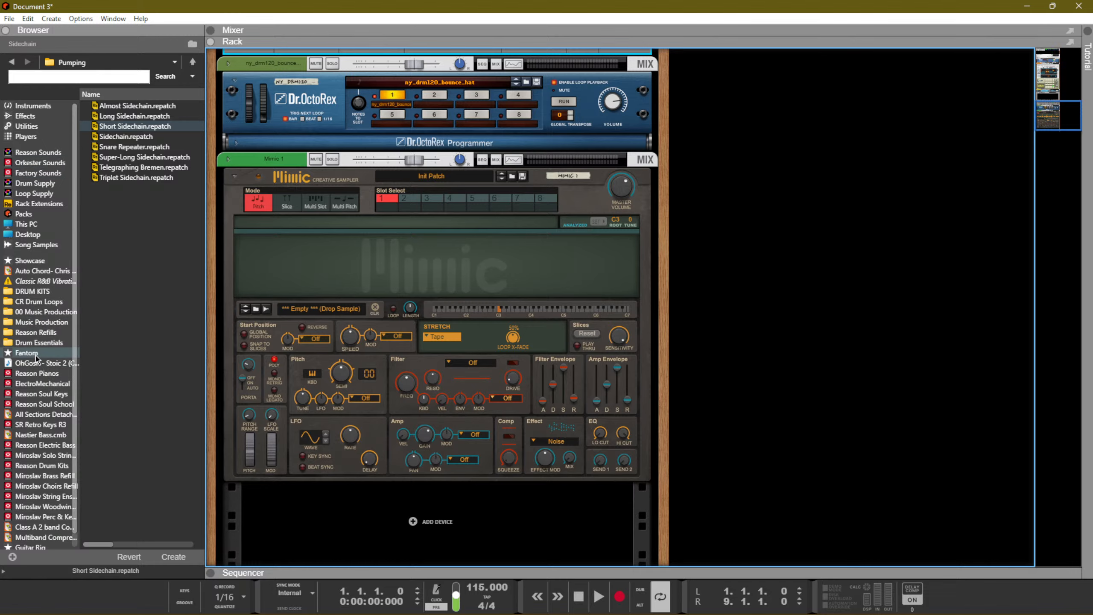
{"action": "left_click", "coordinate": [34, 343]}
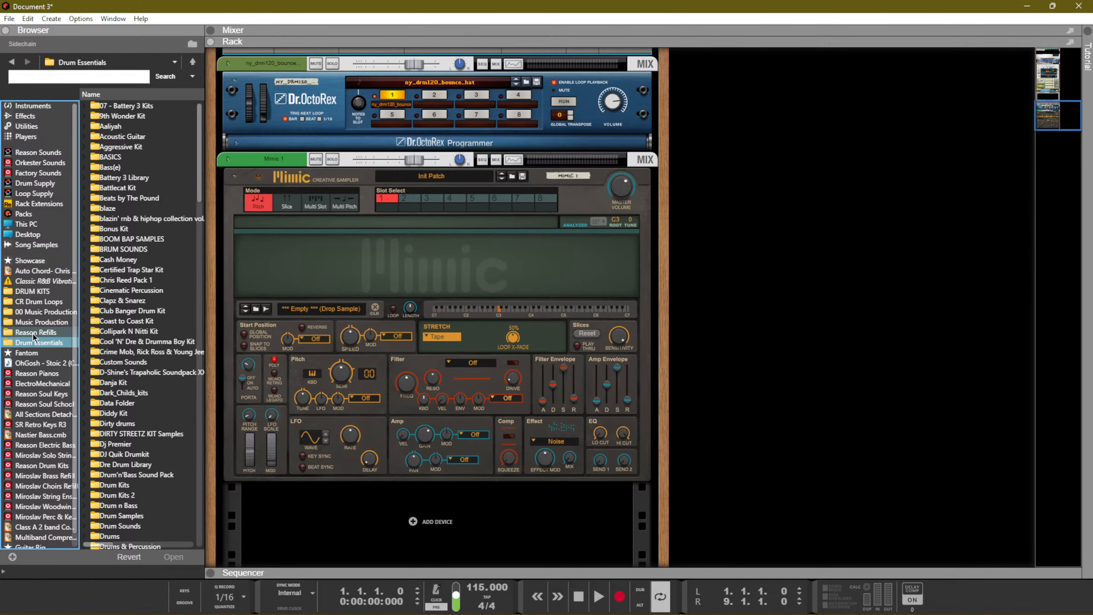
{"action": "left_click", "coordinate": [122, 76]}
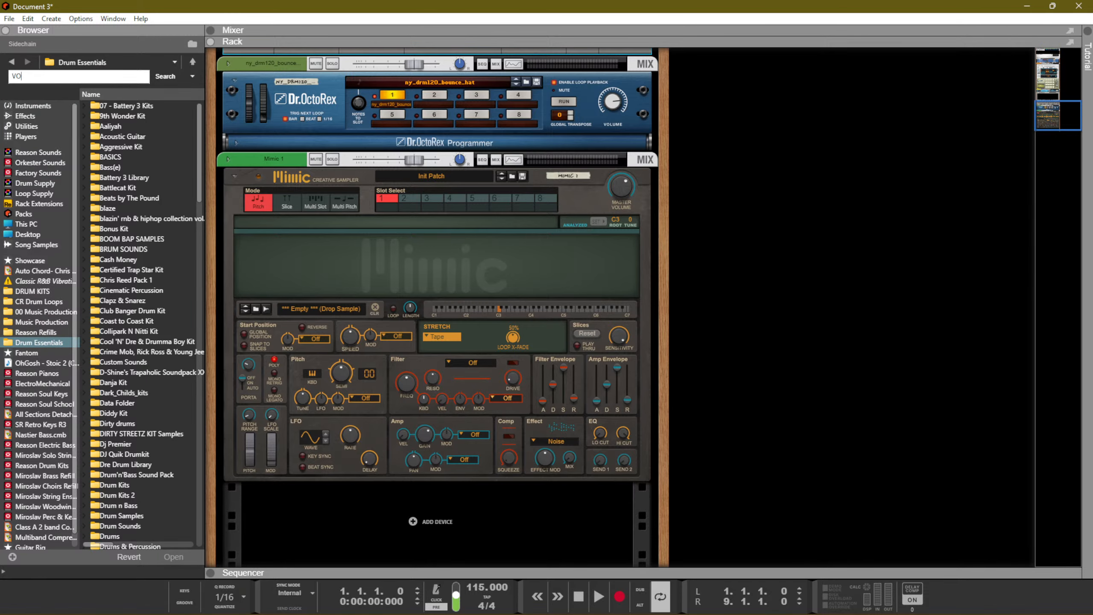
{"action": "type", "text": "VOX"}
{"action": "key", "text": "Return"}
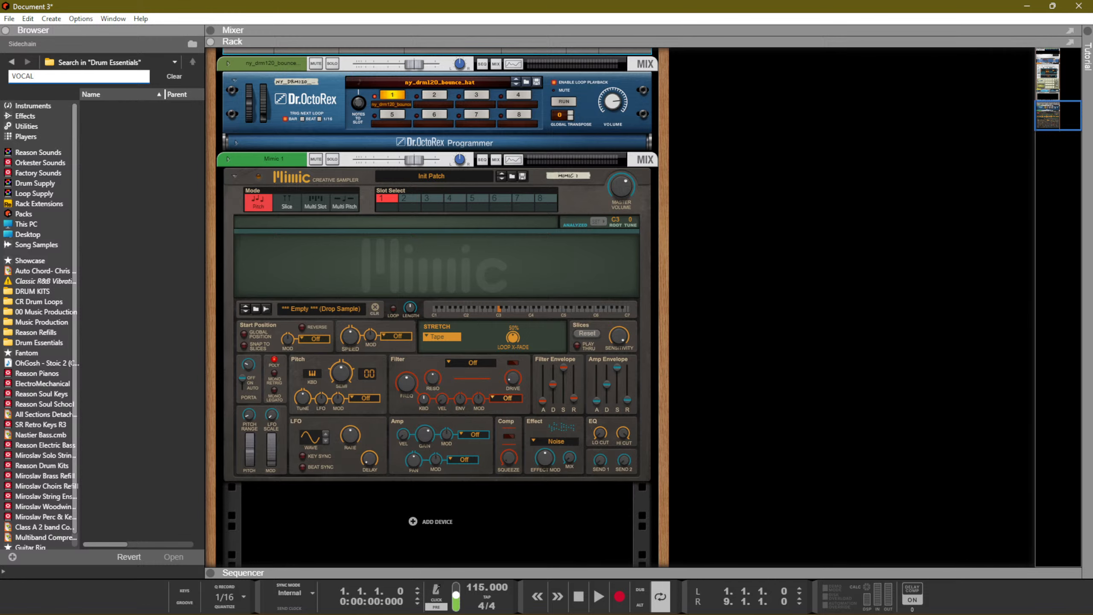
{"action": "left_click", "coordinate": [140, 134]}
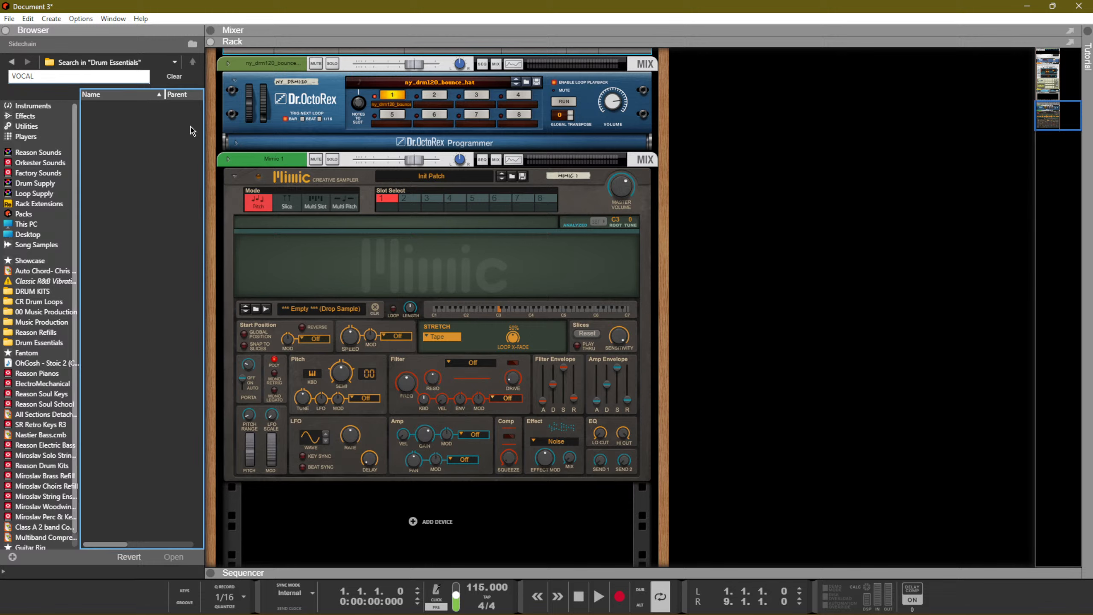
Widen the browser, clear the VOCAL search and open the Reason Refills folder
{"action": "left_click_drag", "start_coordinate": [202, 128], "coordinate": [338, 125]}
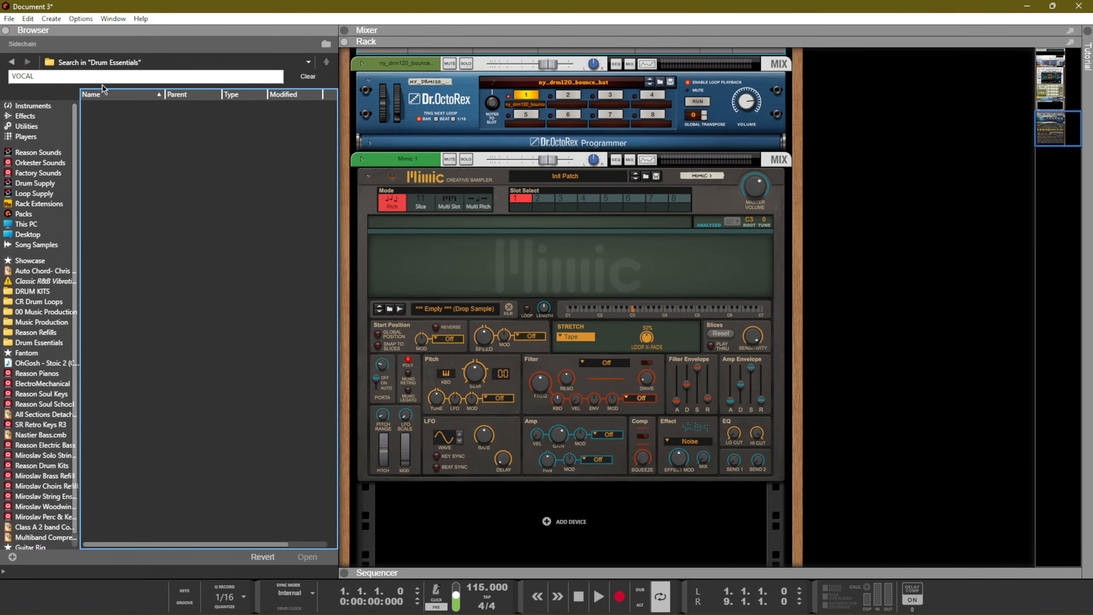
{"action": "left_click", "coordinate": [116, 76]}
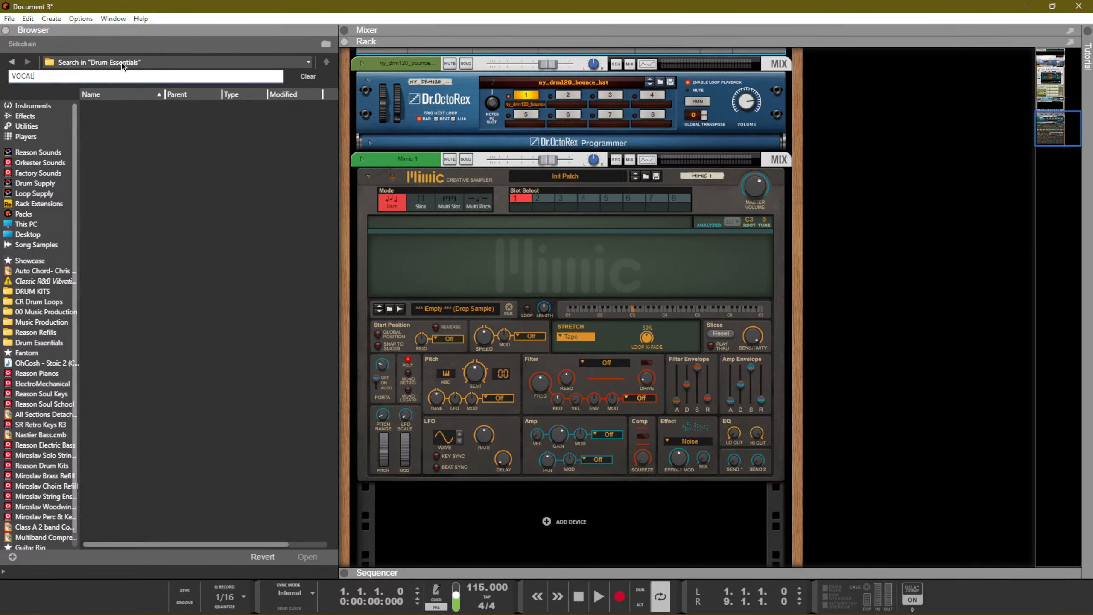
{"action": "left_click", "coordinate": [156, 316]}
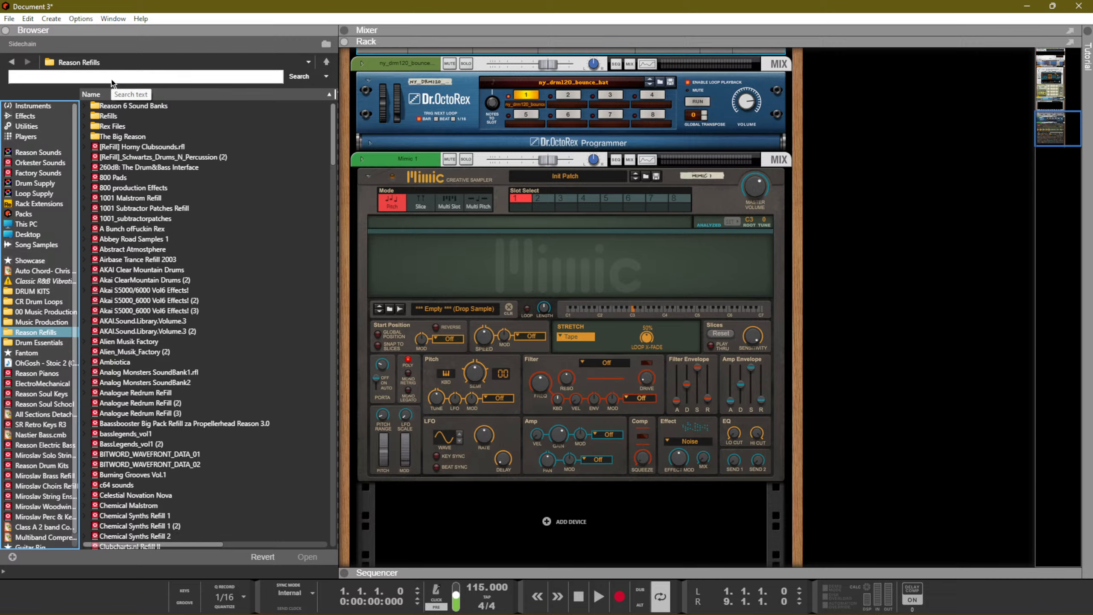
Save the song as gENNIE in the 00 Finished folder
{"action": "key", "text": "ctrl+s"}
{"action": "type", "text": "gENNMI"}
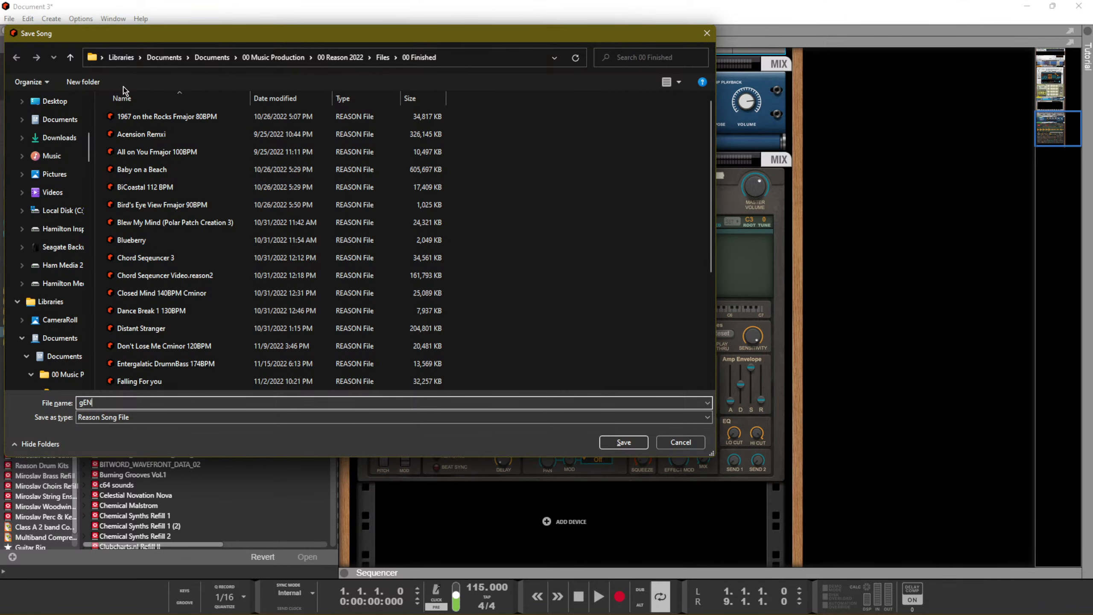
{"action": "key", "text": "Return"}
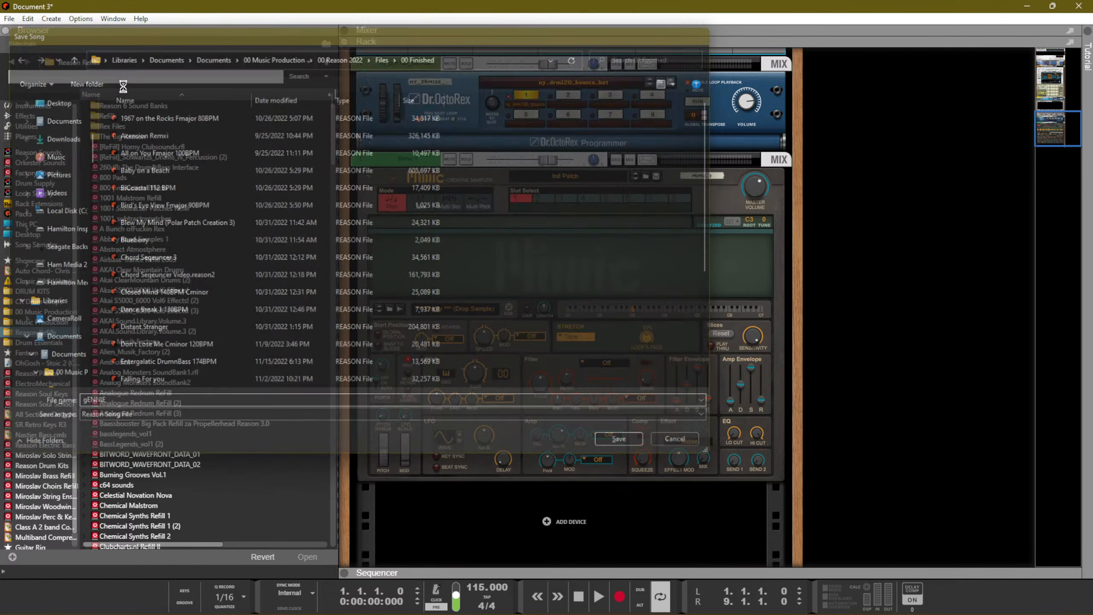
Search Reason Refills for VOX, expand the sample results and preview Female Vox samples, including 110 Female Vox 3-F.wav
{"action": "left_click", "coordinate": [122, 80]}
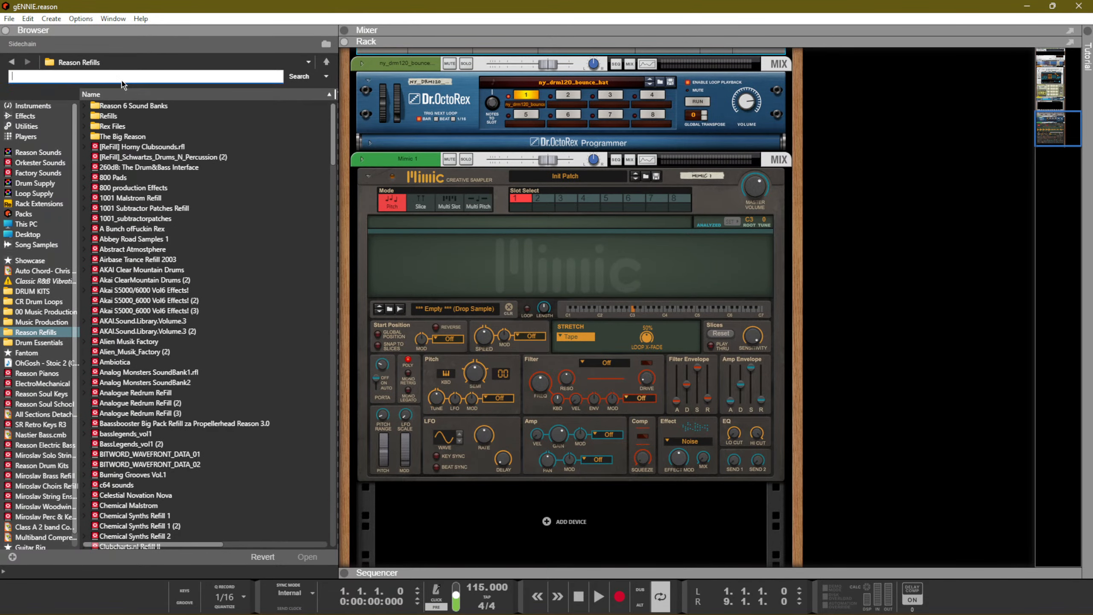
{"action": "type", "text": "VOX"}
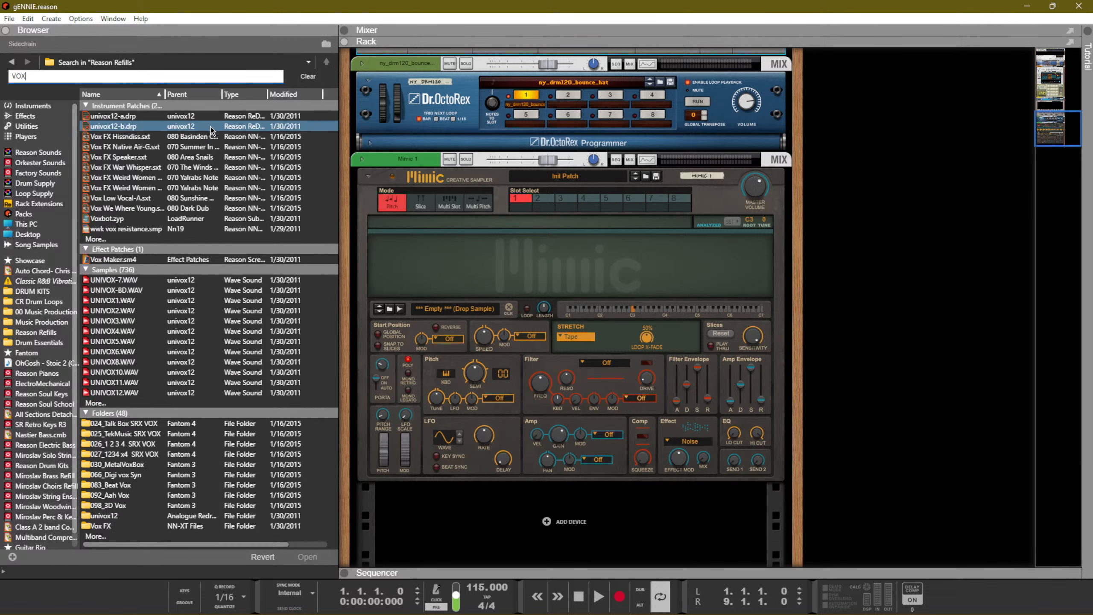
{"action": "left_click", "coordinate": [180, 372]}
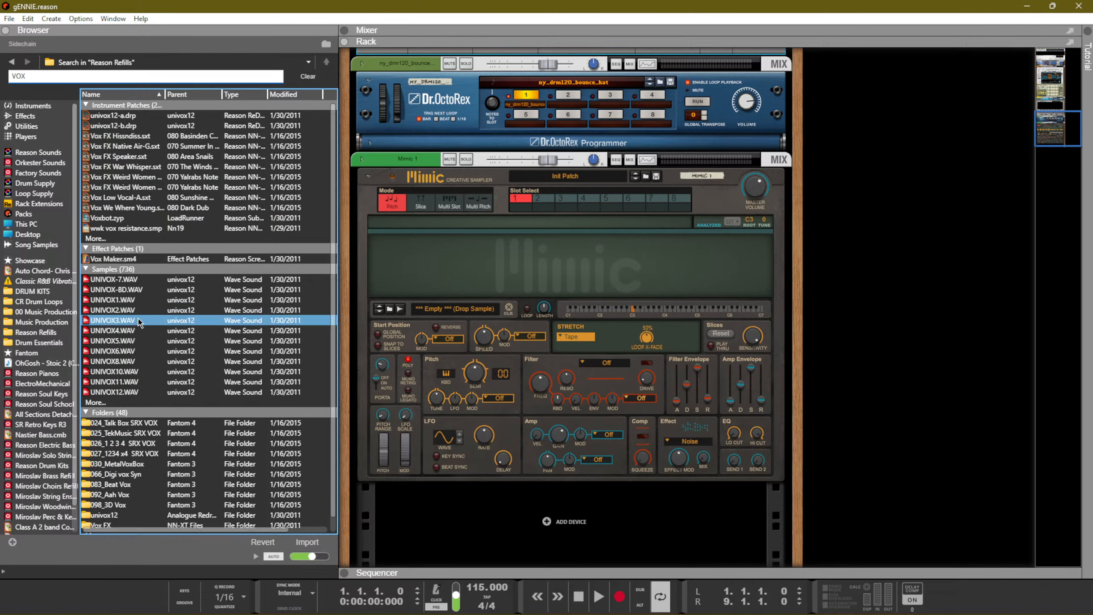
{"action": "left_click", "coordinate": [134, 320]}
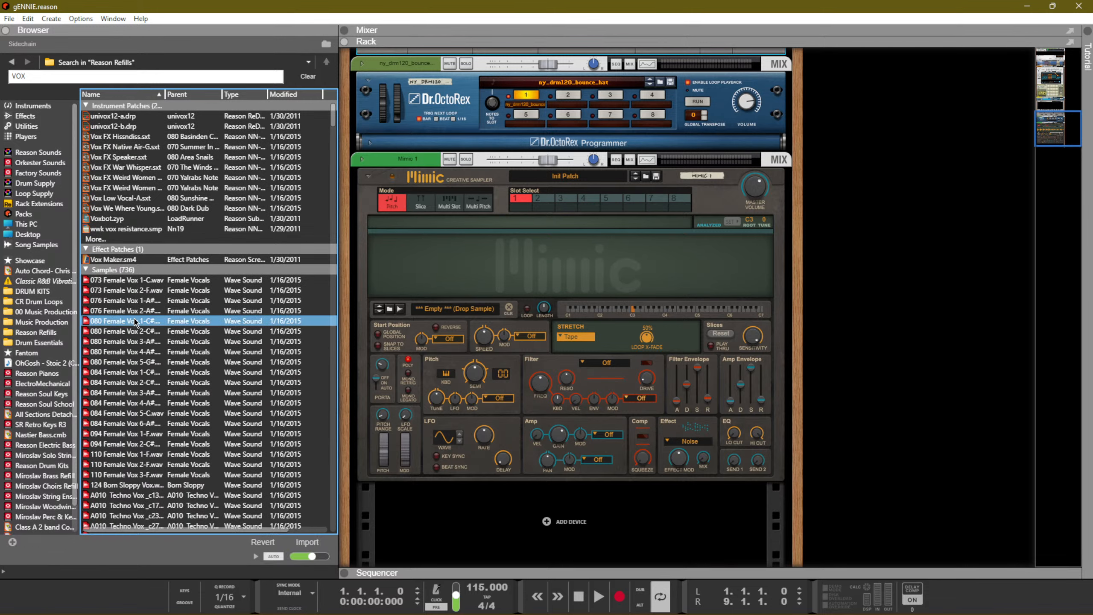
{"action": "left_click", "coordinate": [140, 362]}
{"action": "left_click", "coordinate": [150, 474]}
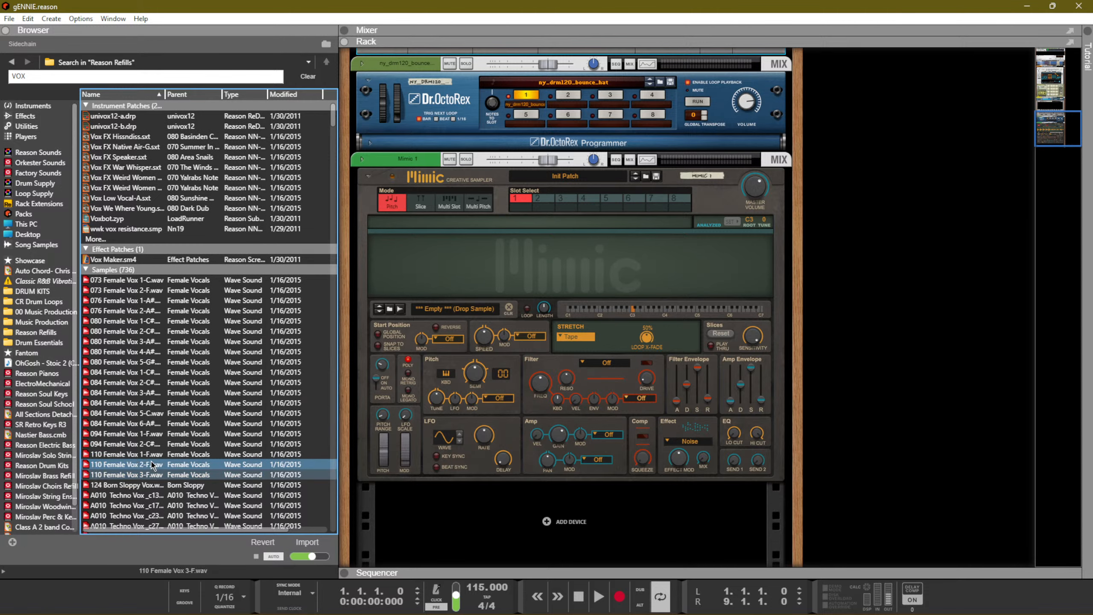
Browse the VOX sample results and preview several C010 ReverseVoxB samples
{"action": "scroll", "coordinate": [149, 469], "scroll_direction": "down", "scroll_amount": 15}
{"action": "left_click", "coordinate": [145, 464]}
{"action": "scroll", "coordinate": [144, 464], "scroll_direction": "up", "scroll_amount": 9}
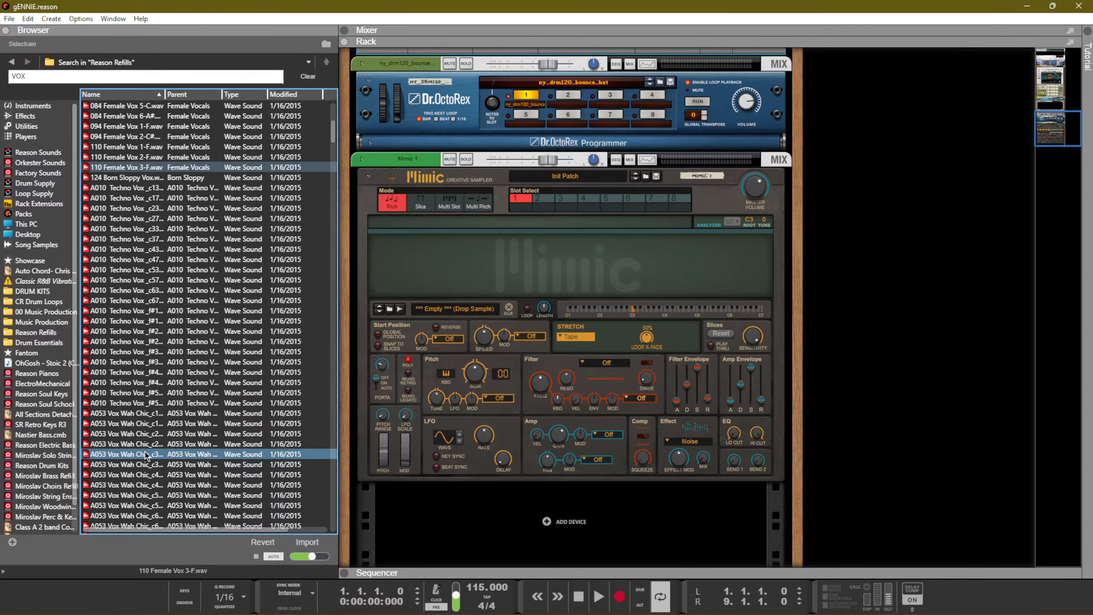
{"action": "scroll", "coordinate": [154, 341], "scroll_direction": "down", "scroll_amount": 8}
{"action": "scroll", "coordinate": [149, 376], "scroll_direction": "down", "scroll_amount": 5}
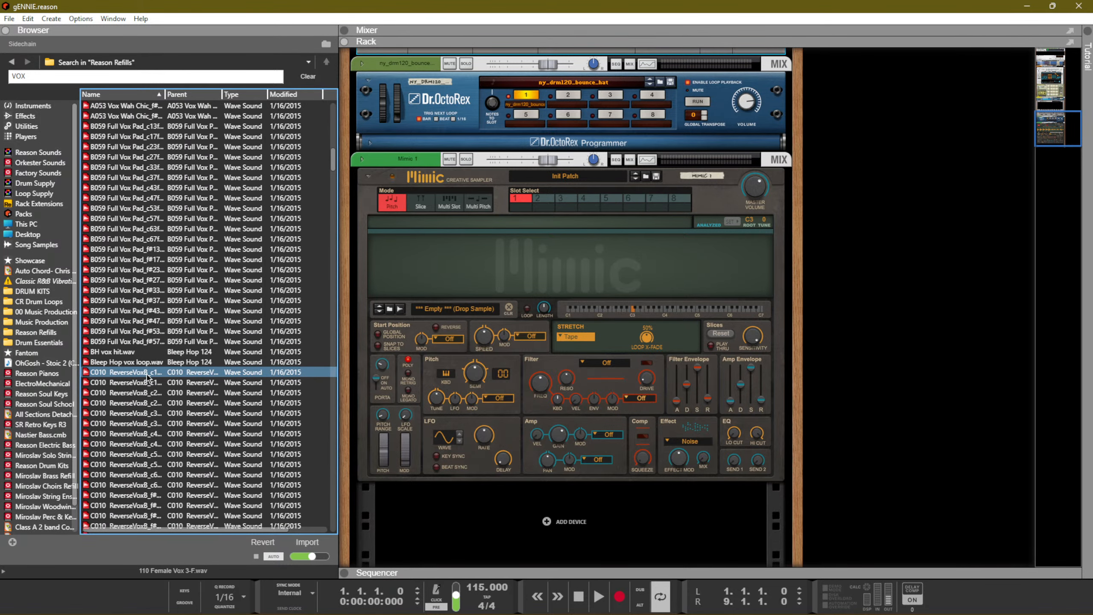
{"action": "left_click", "coordinate": [152, 434]}
{"action": "scroll", "coordinate": [153, 454], "scroll_direction": "down", "scroll_amount": 7}
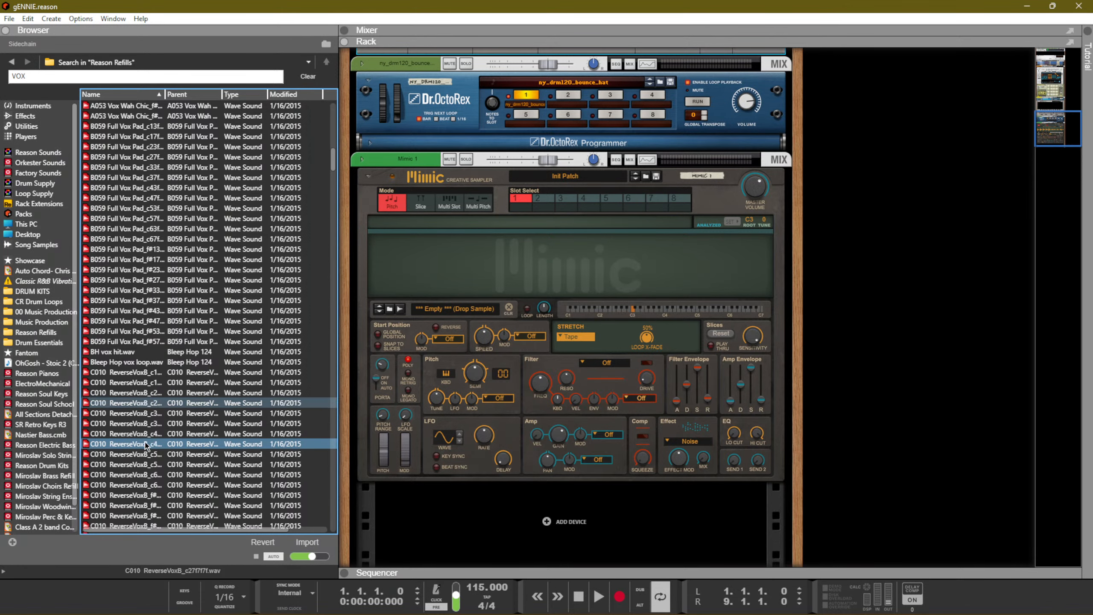
{"action": "left_click", "coordinate": [150, 351]}
{"action": "left_click", "coordinate": [150, 300]}
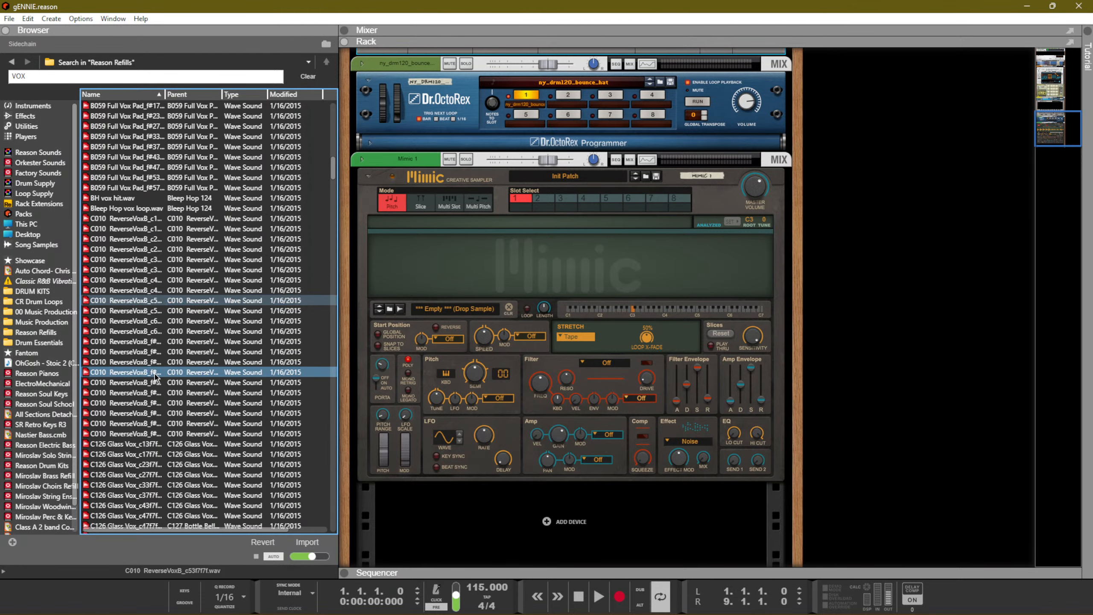
{"action": "left_click", "coordinate": [154, 403]}
{"action": "scroll", "coordinate": [153, 392], "scroll_direction": "down", "scroll_amount": 5}
{"action": "left_click", "coordinate": [160, 271]}
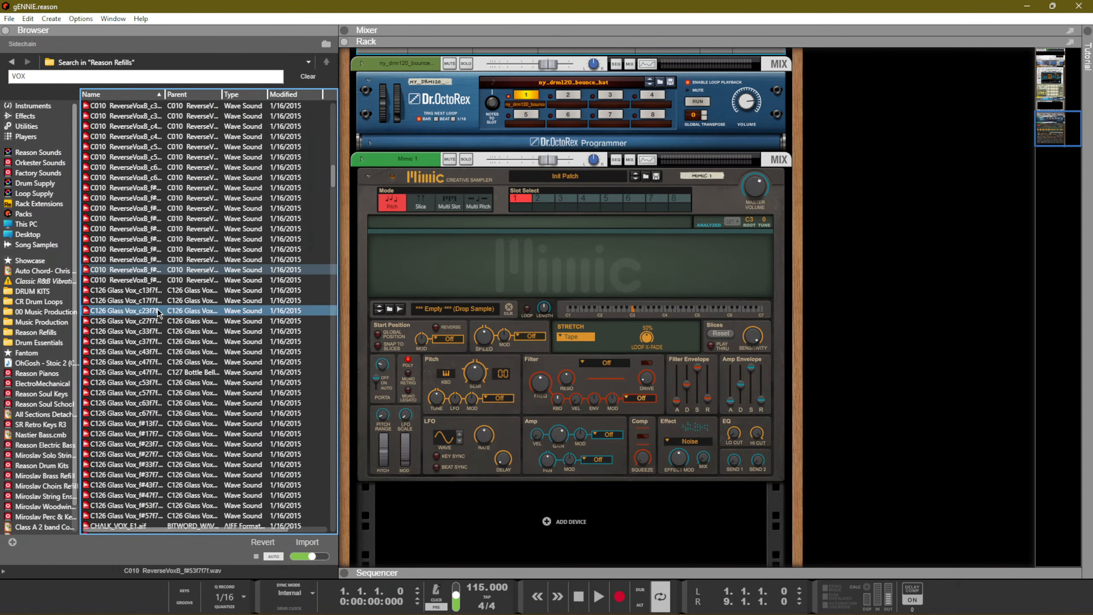
Continue through the VOX results and preview CHALK_VOX and Cook Vox samples, including CHALK_VOX_E4.aif and Cook Vox 282.AIF
{"action": "scroll", "coordinate": [153, 258], "scroll_direction": "down", "scroll_amount": 7}
{"action": "left_click", "coordinate": [151, 269]}
{"action": "left_click", "coordinate": [148, 352]}
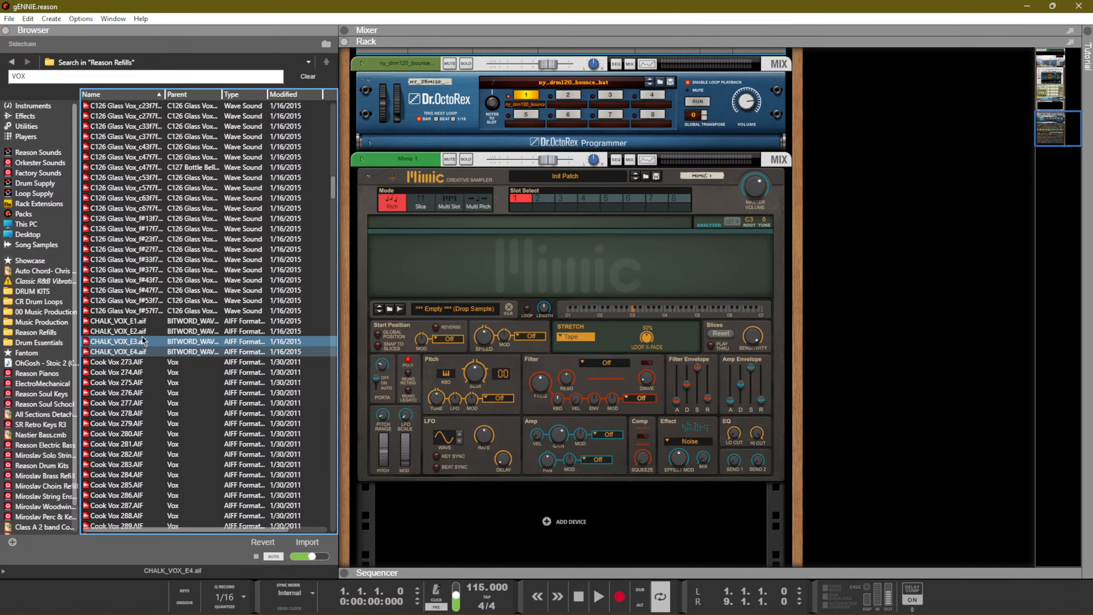
{"action": "scroll", "coordinate": [147, 310], "scroll_direction": "down", "scroll_amount": 7}
{"action": "left_click", "coordinate": [142, 251]}
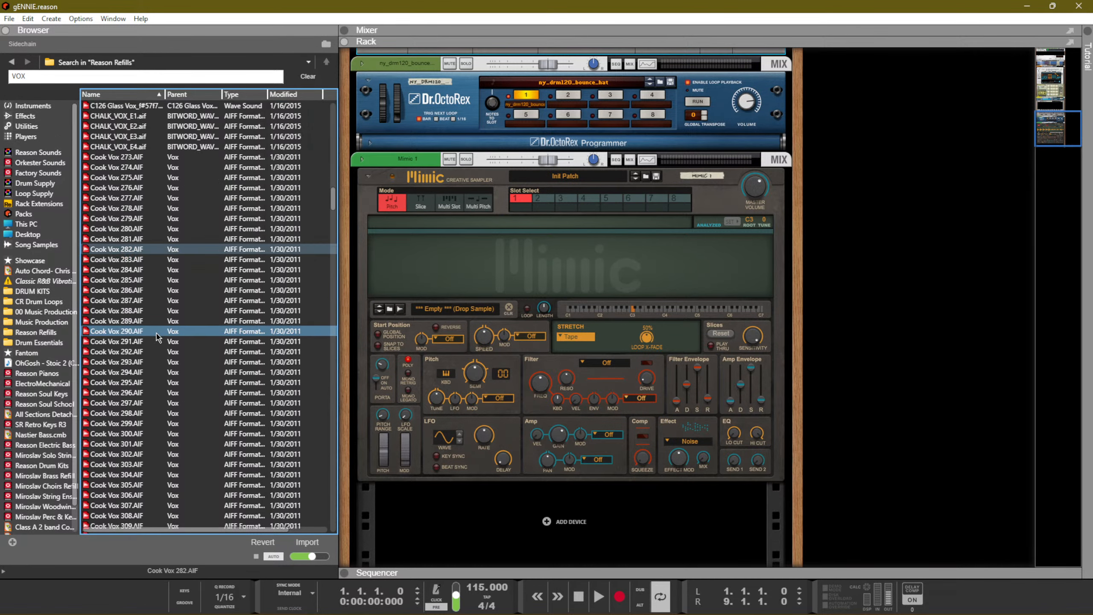
{"action": "left_click", "coordinate": [151, 310]}
Load Cook Vox 283.AIF into Mimic's first slot and show the rack together with the sequencer
{"action": "left_click_drag", "start_coordinate": [127, 260], "coordinate": [404, 258]}
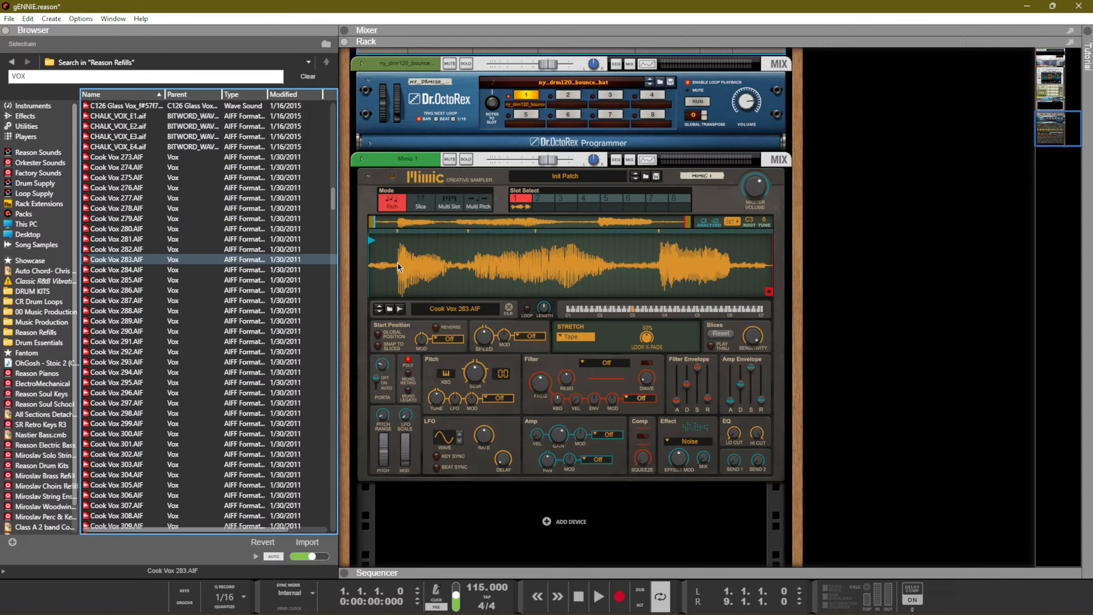
{"action": "key", "text": "F7"}
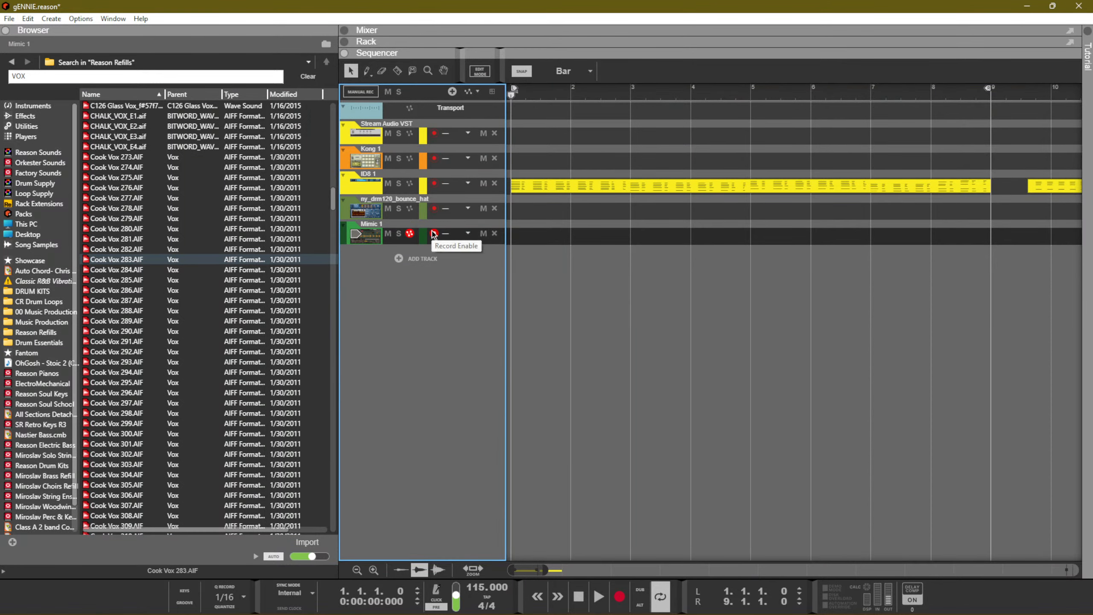
{"action": "key", "text": "F6"}
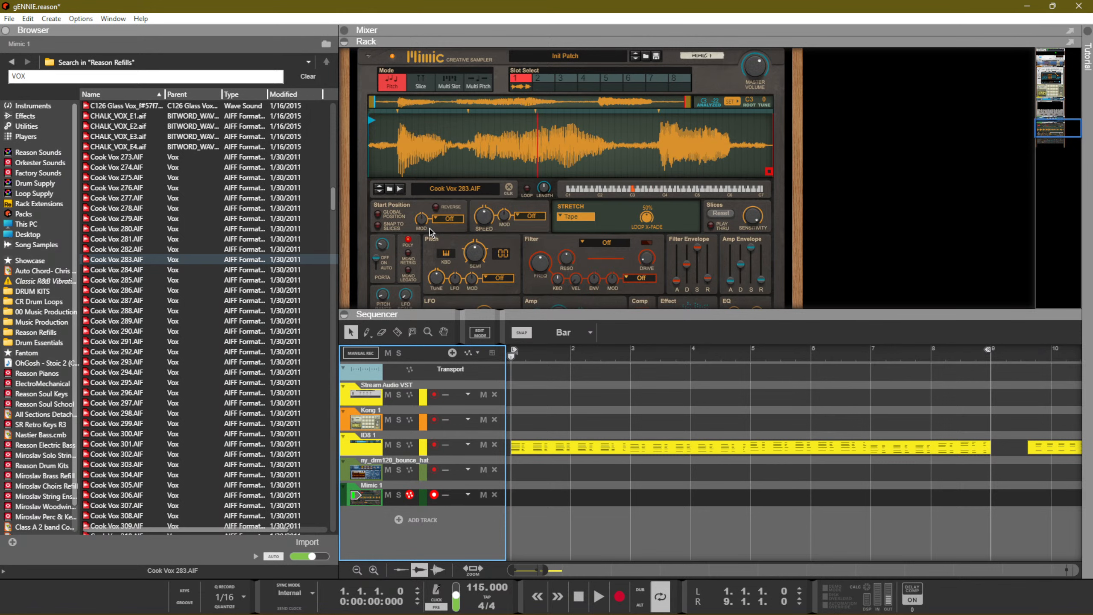
Play the song with the vocal sample, set Mimic's root and tune from the analyzed pitch, and stop playback
{"action": "key", "text": "space"}
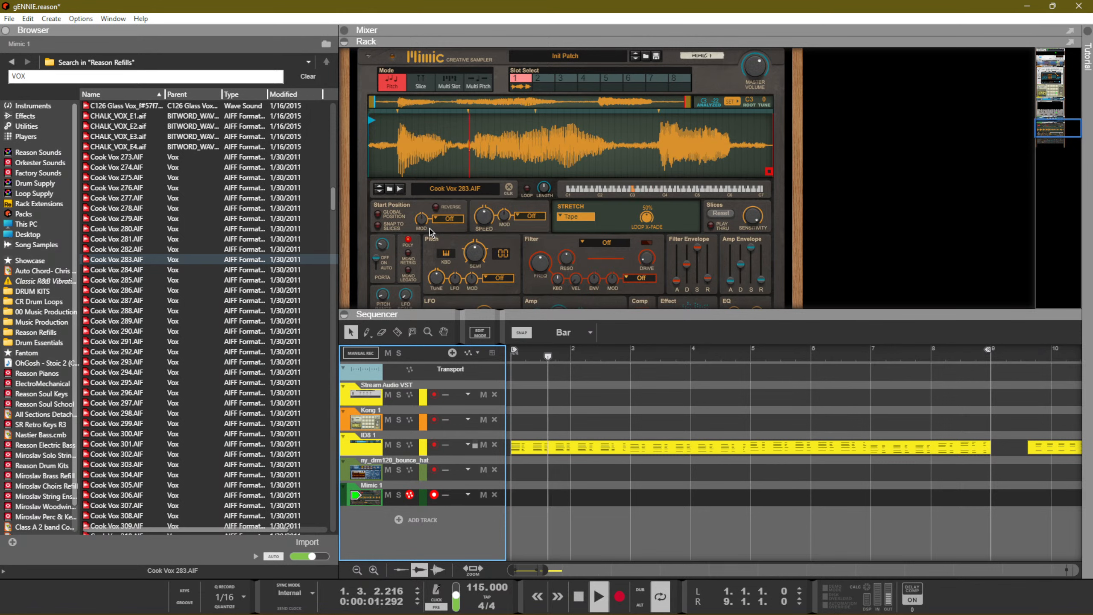
{"action": "scroll", "coordinate": [574, 150], "scroll_direction": "up", "scroll_amount": 2}
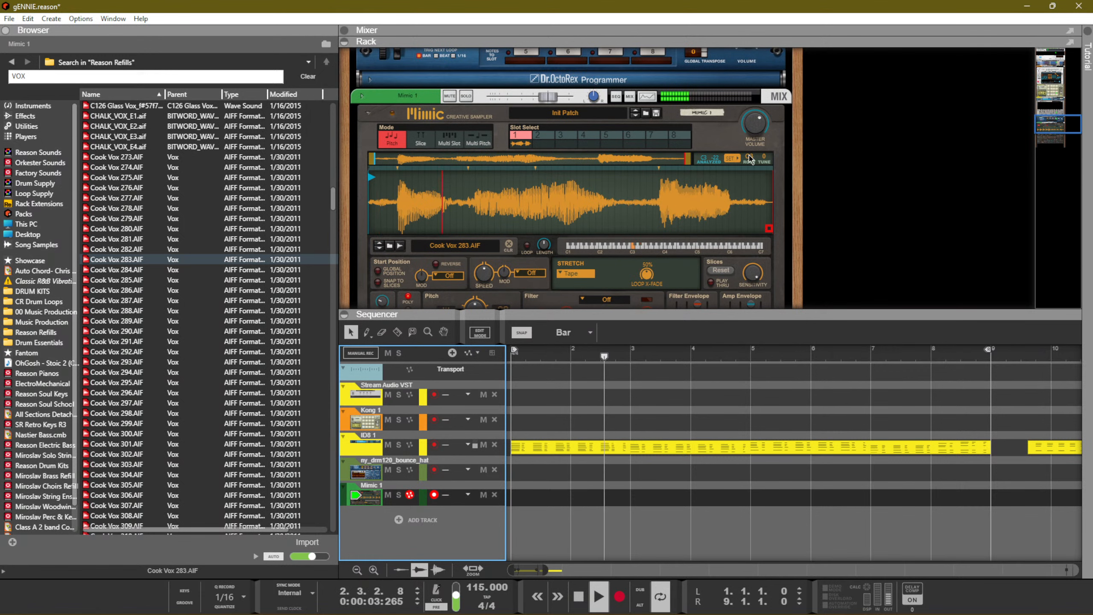
{"action": "left_click", "coordinate": [731, 159]}
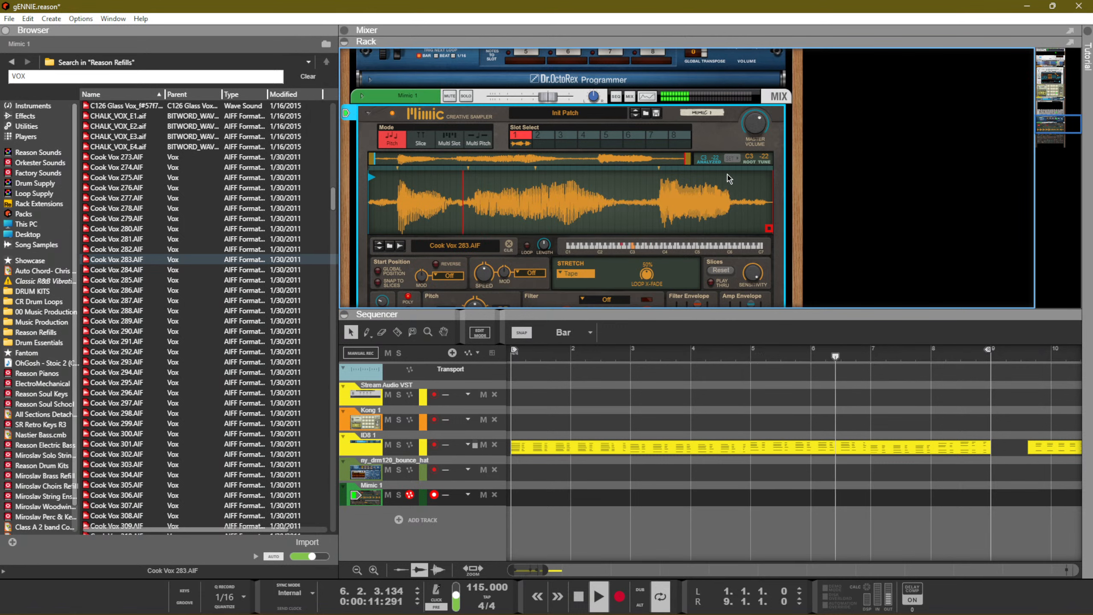
{"action": "key", "text": "space"}
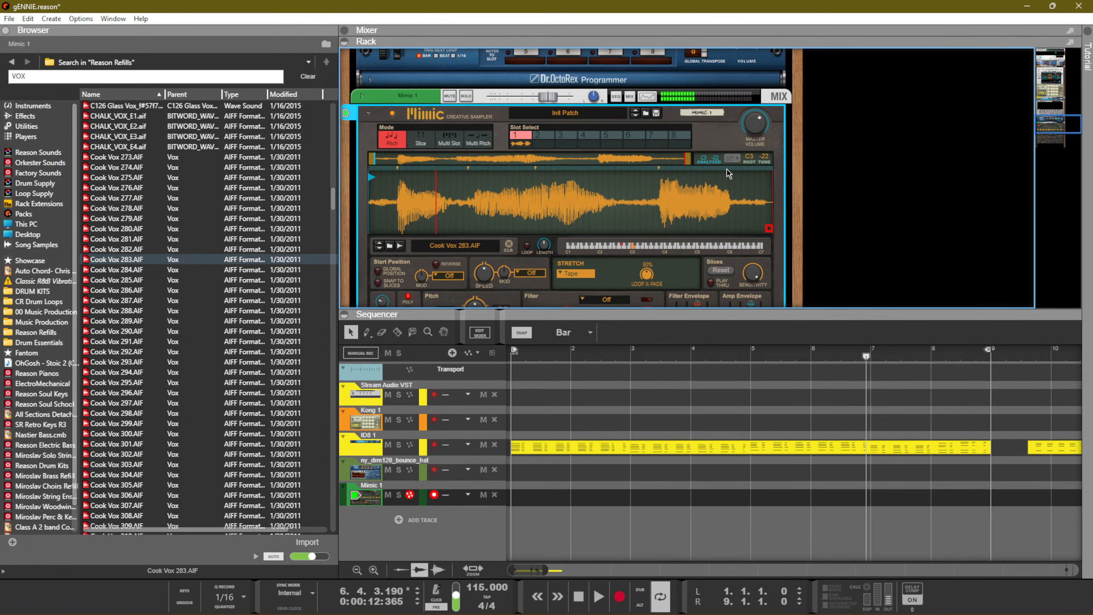
Advance Mimic's sample from Cook Vox 283.AIF to Cook Vox 286.AIF
{"action": "left_click", "coordinate": [380, 249]}
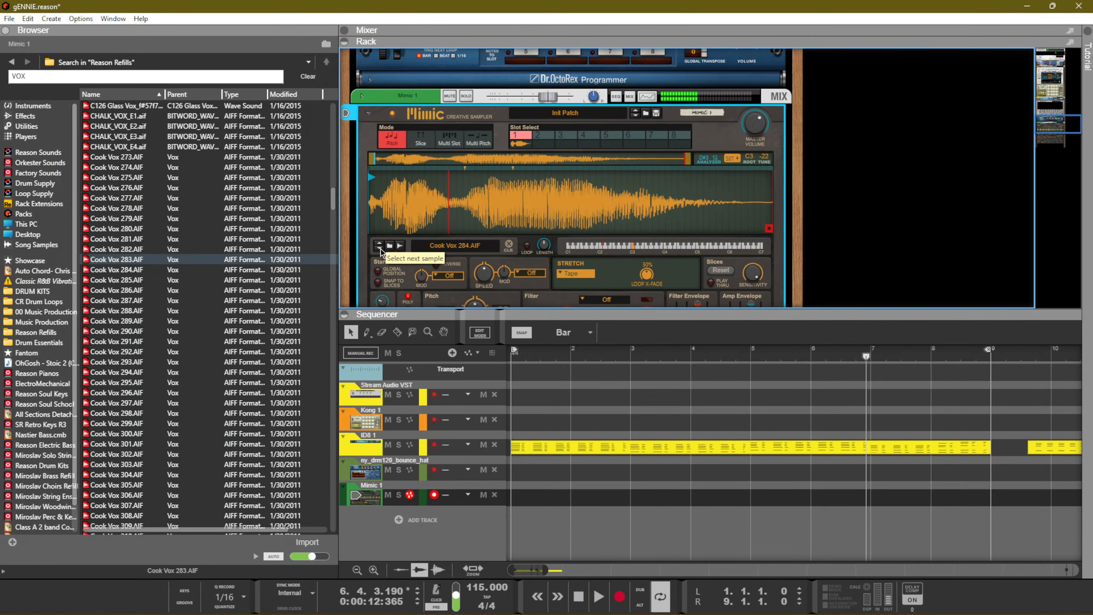
{"action": "left_click", "coordinate": [380, 252]}
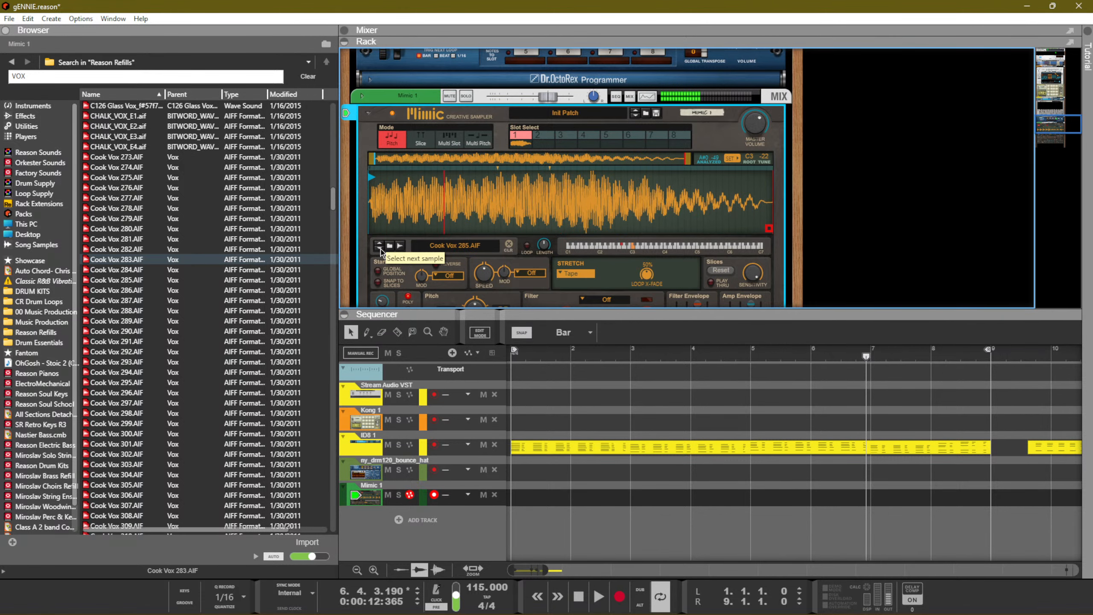
{"action": "left_click", "coordinate": [380, 252]}
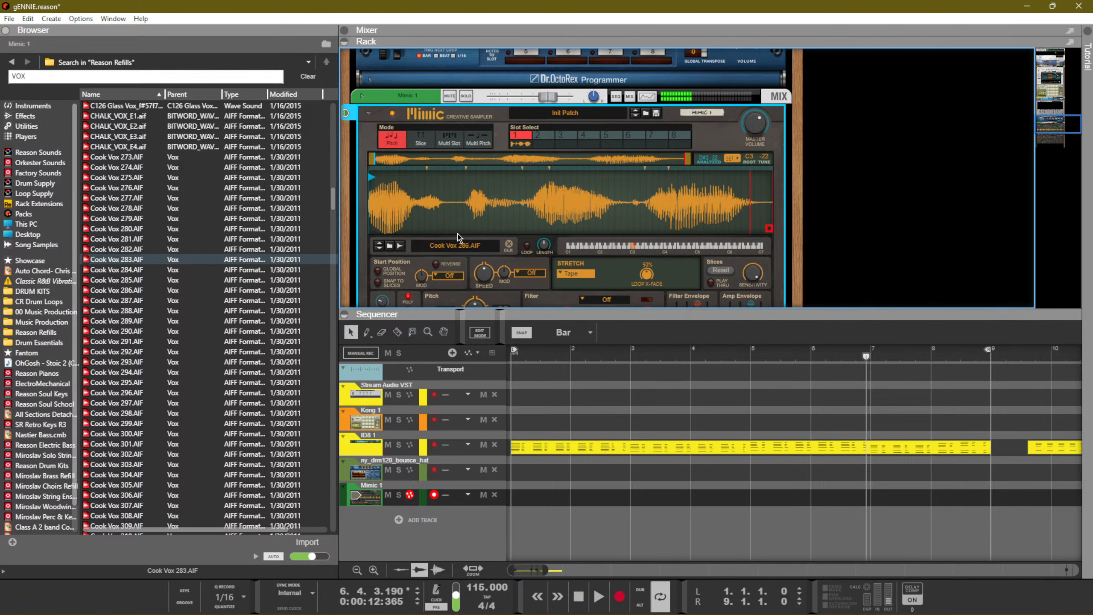
Try Mimic's Slice and Multi Slot modes, enlarge the rack area, and leave Mimic in Multi Slot mode
{"action": "left_click", "coordinate": [456, 142]}
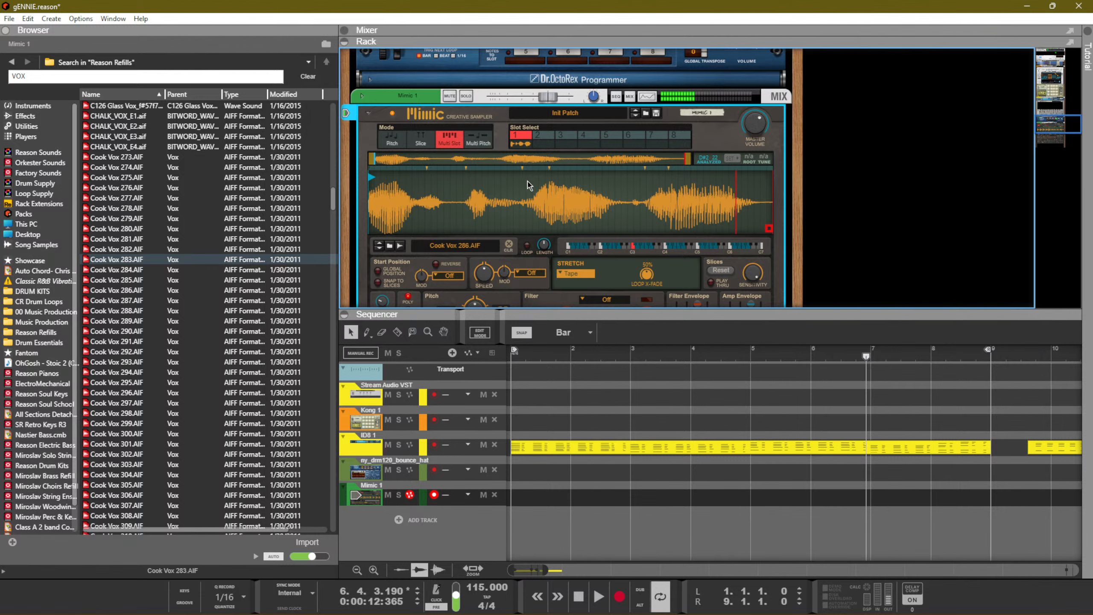
{"action": "left_click", "coordinate": [421, 142]}
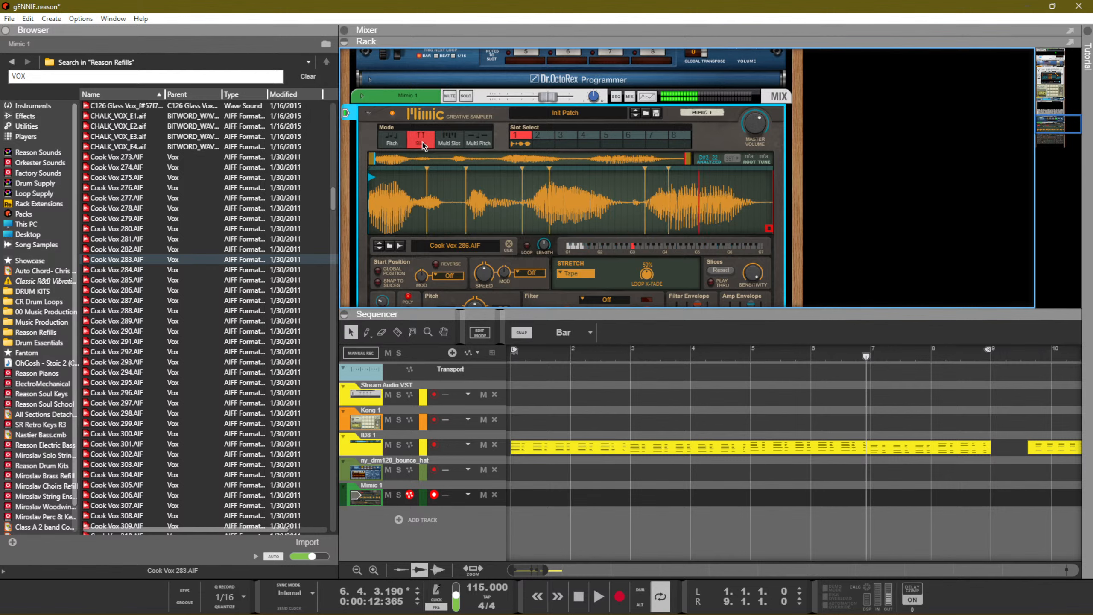
{"action": "left_click", "coordinate": [449, 143]}
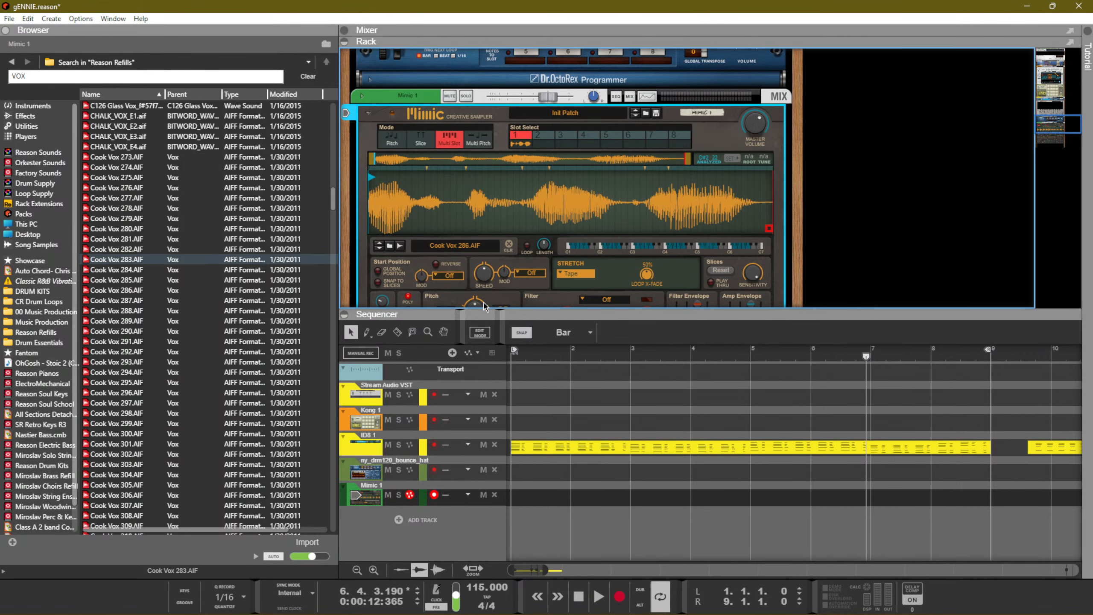
{"action": "left_click_drag", "start_coordinate": [437, 310], "coordinate": [444, 425]}
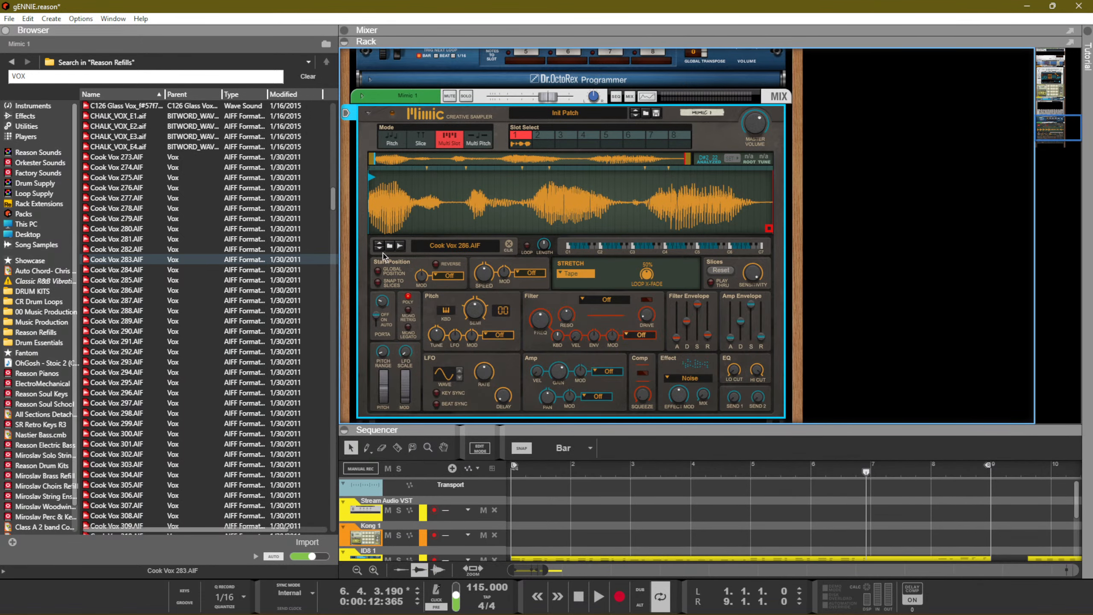
{"action": "left_click", "coordinate": [421, 140]}
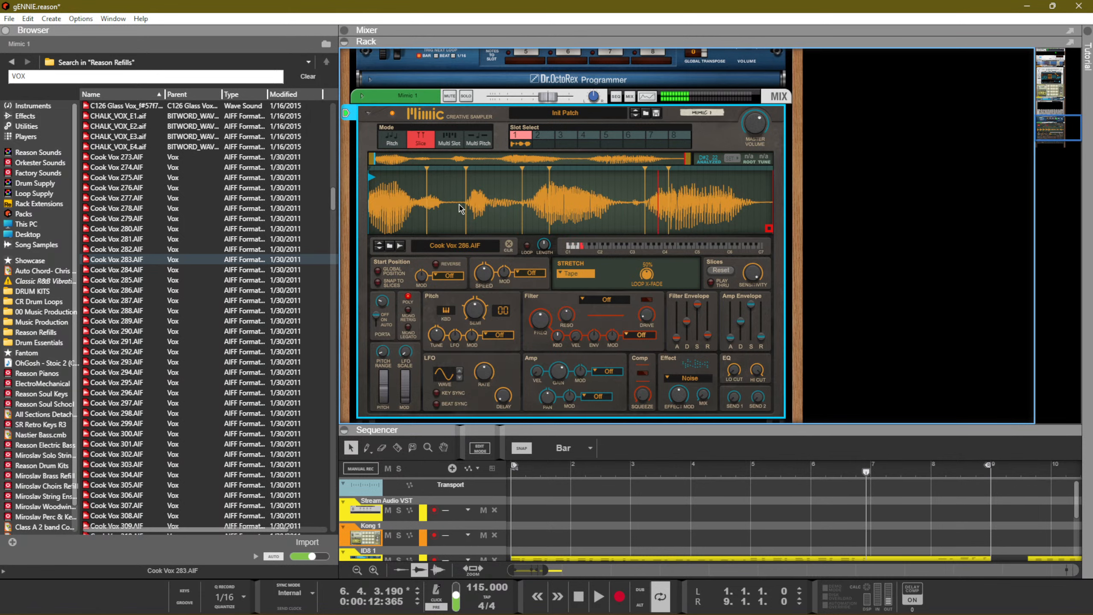
{"action": "left_click", "coordinate": [451, 140]}
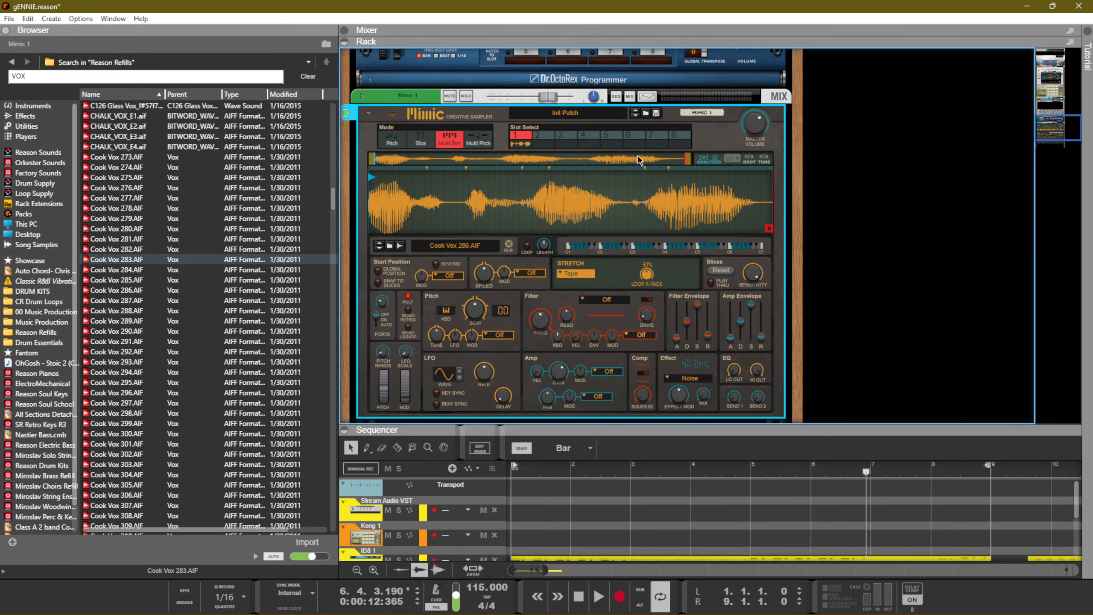
Move slot 1's sample end marker earlier to trim the quiet tail, and check Mimic's rear connections
{"action": "left_click_drag", "start_coordinate": [768, 233], "coordinate": [750, 234]}
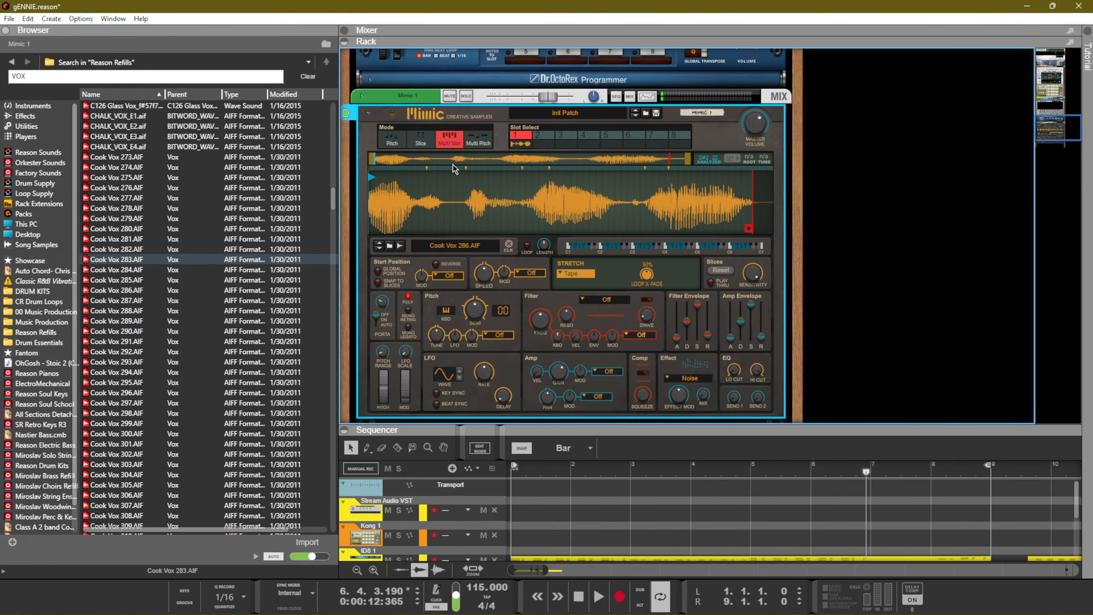
{"action": "key", "text": "Tab"}
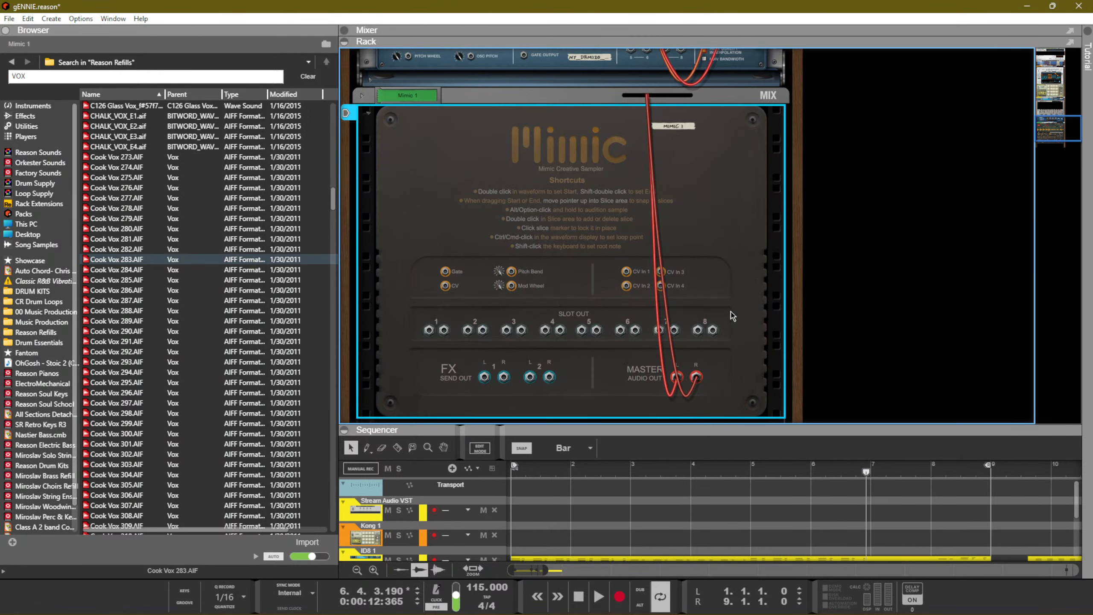
{"action": "key", "text": "Tab"}
Load Cook Vox 286, 290, 295, 298 and 304 into Mimic slots 2 through 6 respectively
{"action": "left_click_drag", "start_coordinate": [184, 292], "coordinate": [543, 138]}
{"action": "left_click_drag", "start_coordinate": [116, 330], "coordinate": [566, 139]}
{"action": "left_click_drag", "start_coordinate": [117, 382], "coordinate": [589, 140]}
{"action": "left_click_drag", "start_coordinate": [116, 412], "coordinate": [611, 138]}
{"action": "left_click_drag", "start_coordinate": [169, 475], "coordinate": [640, 137]}
Inspect the samples in Mimic's slot 2 and slot 1
{"action": "left_click", "coordinate": [258, 404]}
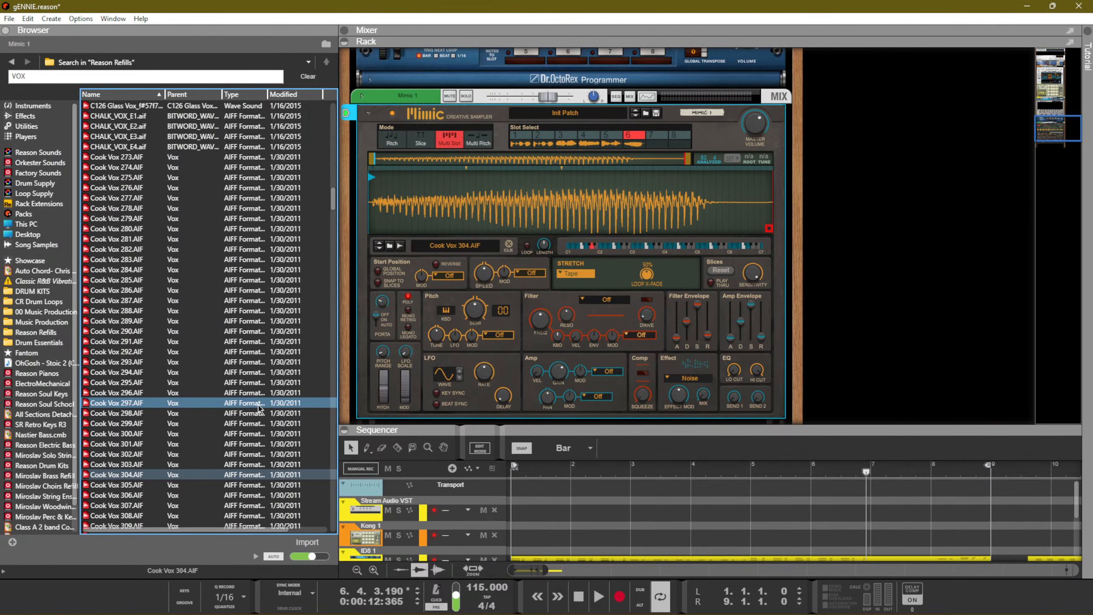
{"action": "left_click", "coordinate": [260, 411]}
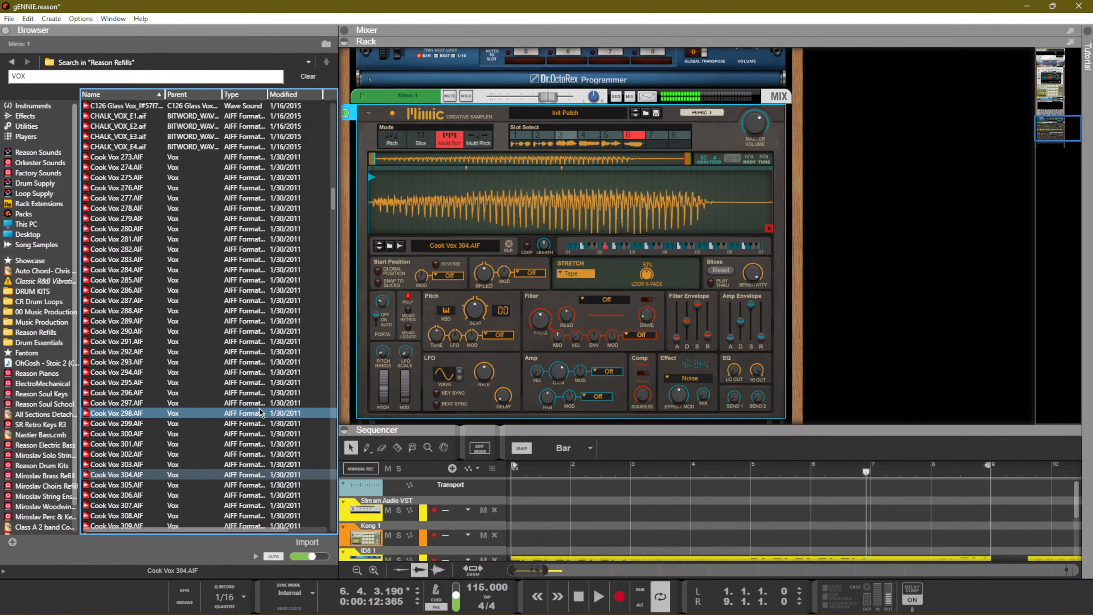
{"action": "left_click", "coordinate": [261, 407]}
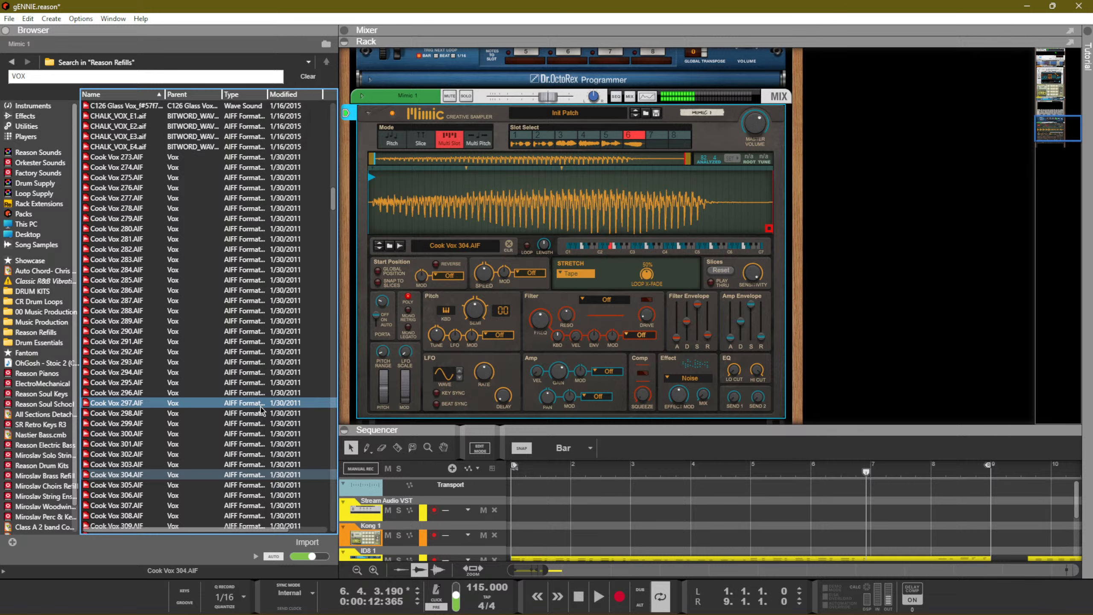
{"action": "left_click", "coordinate": [261, 410]}
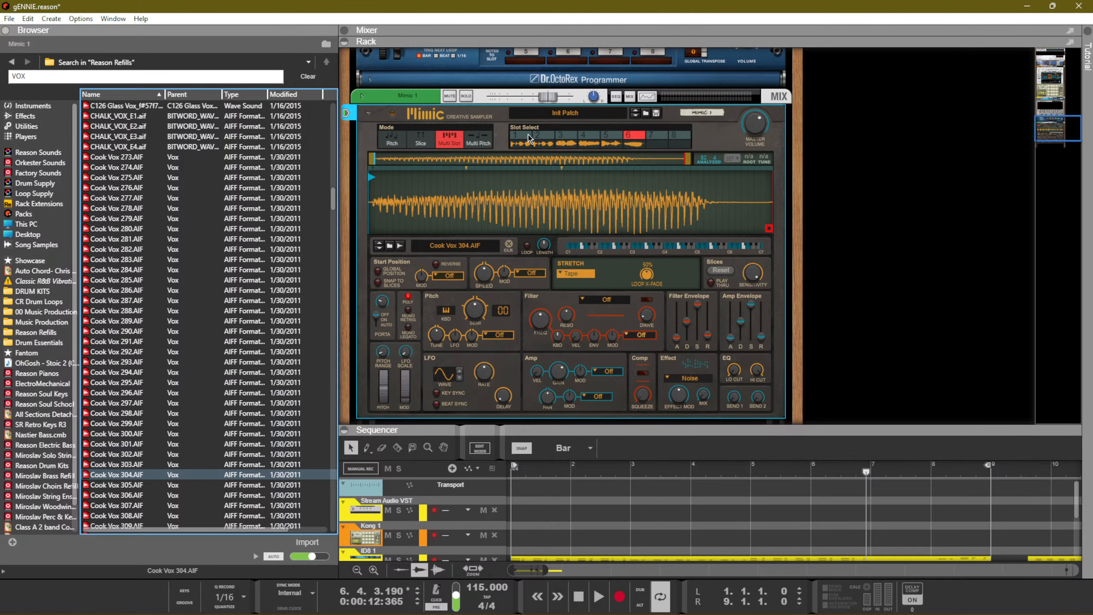
{"action": "left_click", "coordinate": [540, 142]}
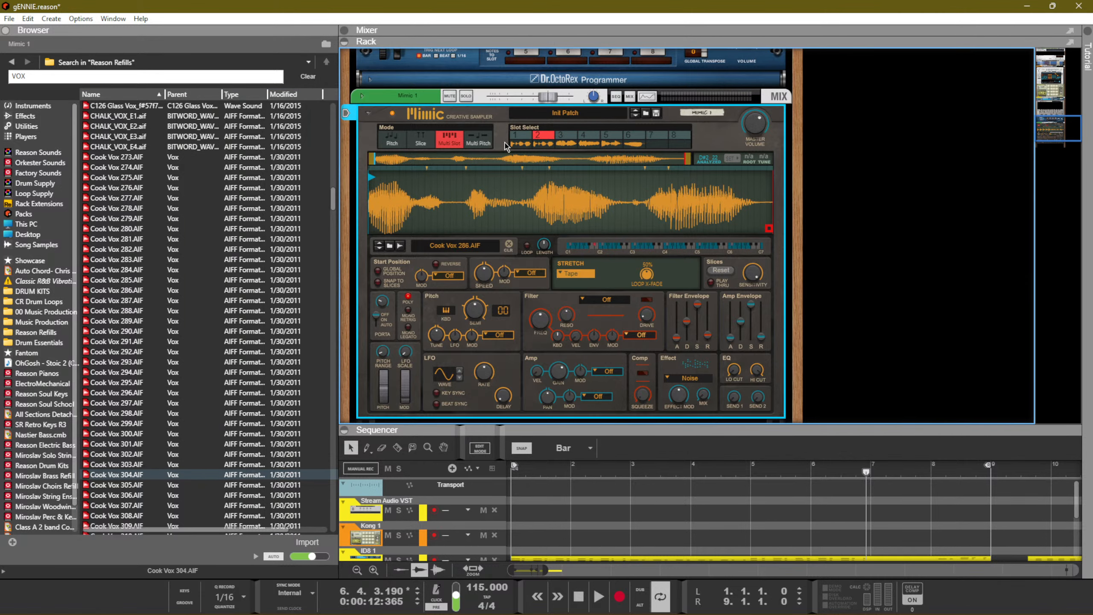
{"action": "left_click", "coordinate": [518, 145]}
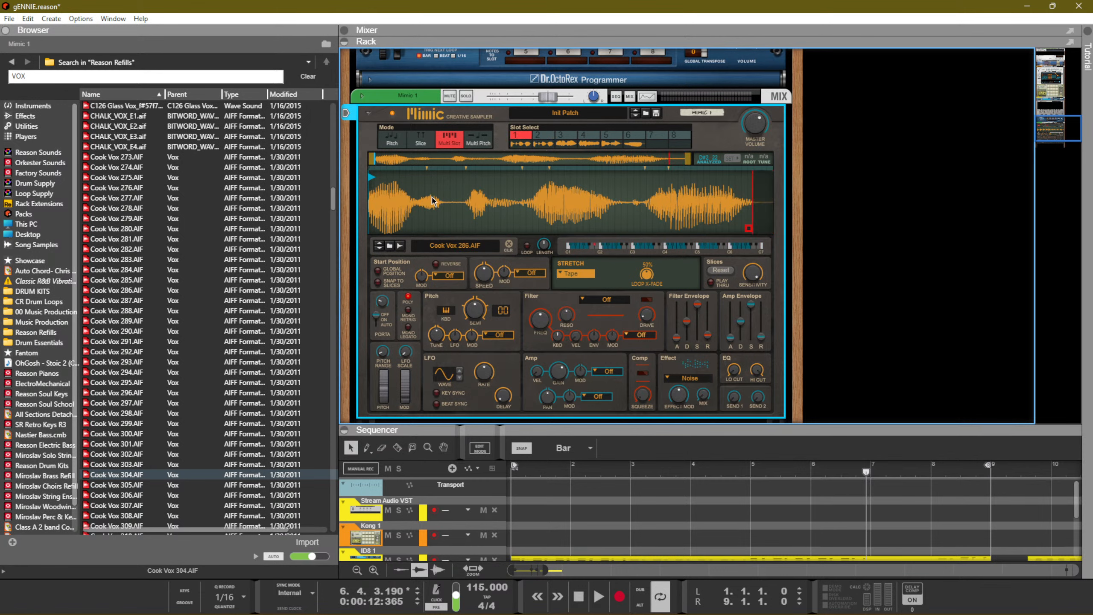
Preview Cook Vox samples upward through the list, ending with Cook Vox 286.AIF selected
{"action": "left_click", "coordinate": [199, 425]}
{"action": "left_click", "coordinate": [161, 393]}
{"action": "left_click", "coordinate": [161, 372]}
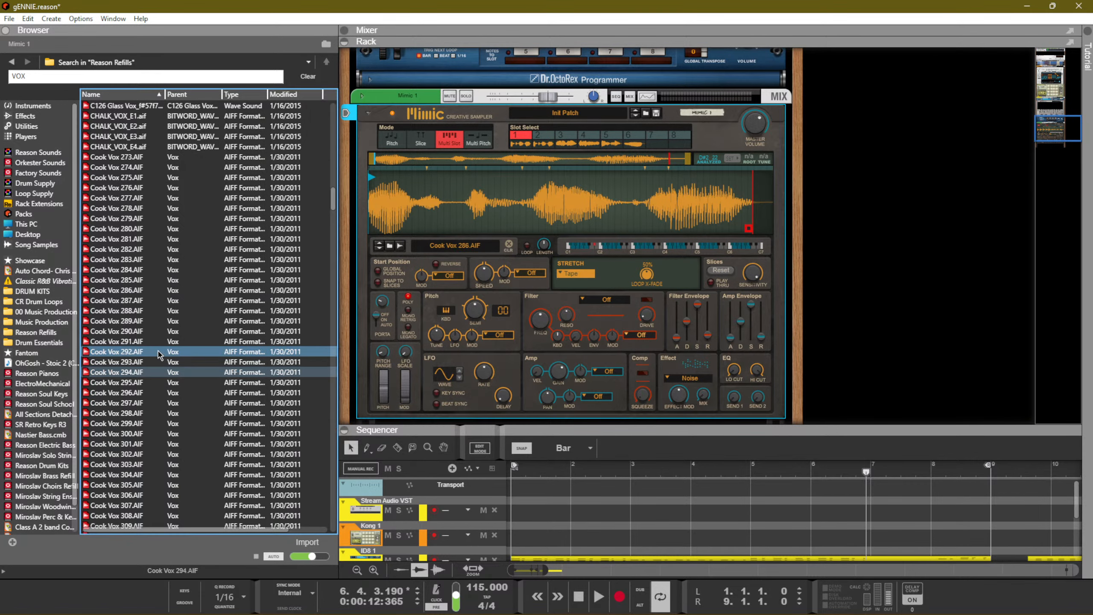
{"action": "key", "text": "Up"}
{"action": "key", "text": "Up"}
{"action": "key", "text": "Up"}
{"action": "key", "text": "Up"}
{"action": "key", "text": "Up"}
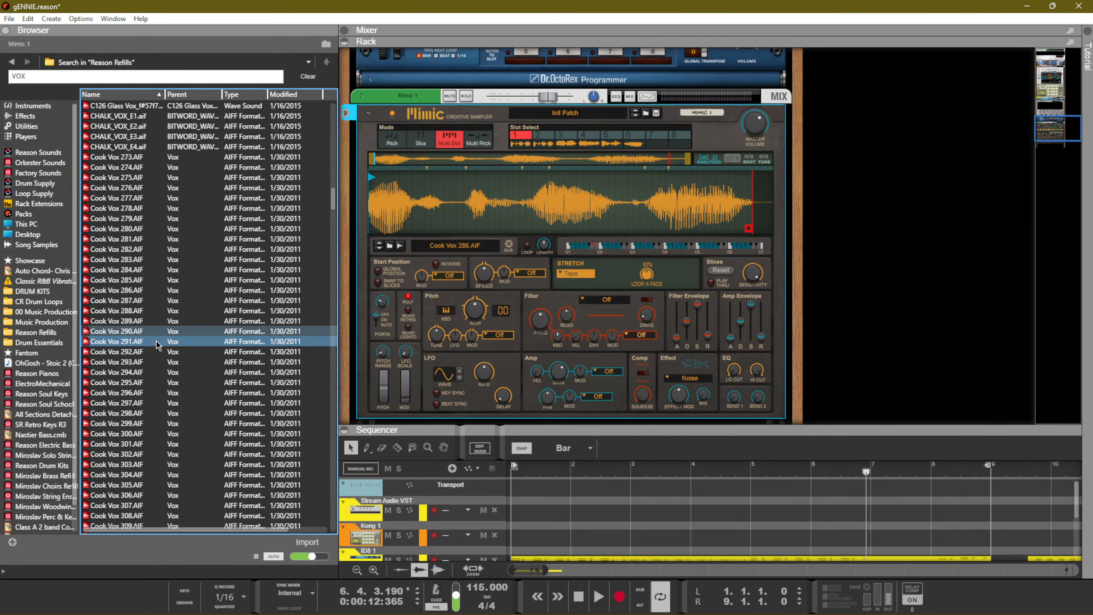
{"action": "key", "text": "Up"}
{"action": "key", "text": "Up"}
{"action": "key", "text": "Up"}
{"action": "key", "text": "Up"}
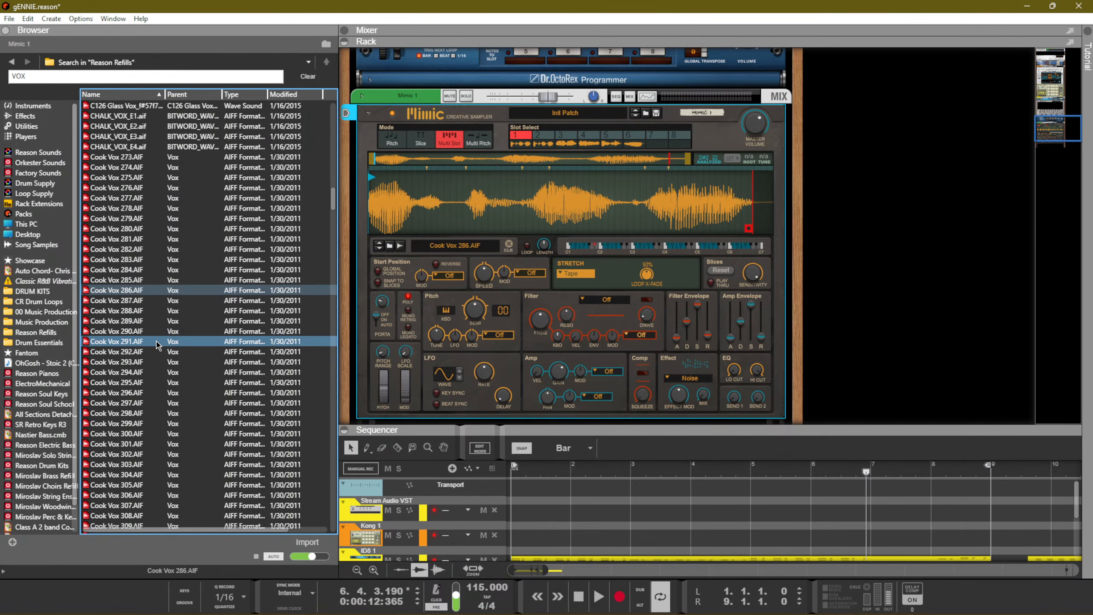
Replace the samples in Mimic slots 3, 4 and 5 with Cook Vox 286.AIF
{"action": "left_click_drag", "start_coordinate": [142, 291], "coordinate": [572, 141]}
{"action": "left_click_drag", "start_coordinate": [190, 291], "coordinate": [602, 137]}
{"action": "left_click_drag", "start_coordinate": [129, 280], "coordinate": [610, 158]}
{"action": "left_click_drag", "start_coordinate": [169, 291], "coordinate": [626, 143]}
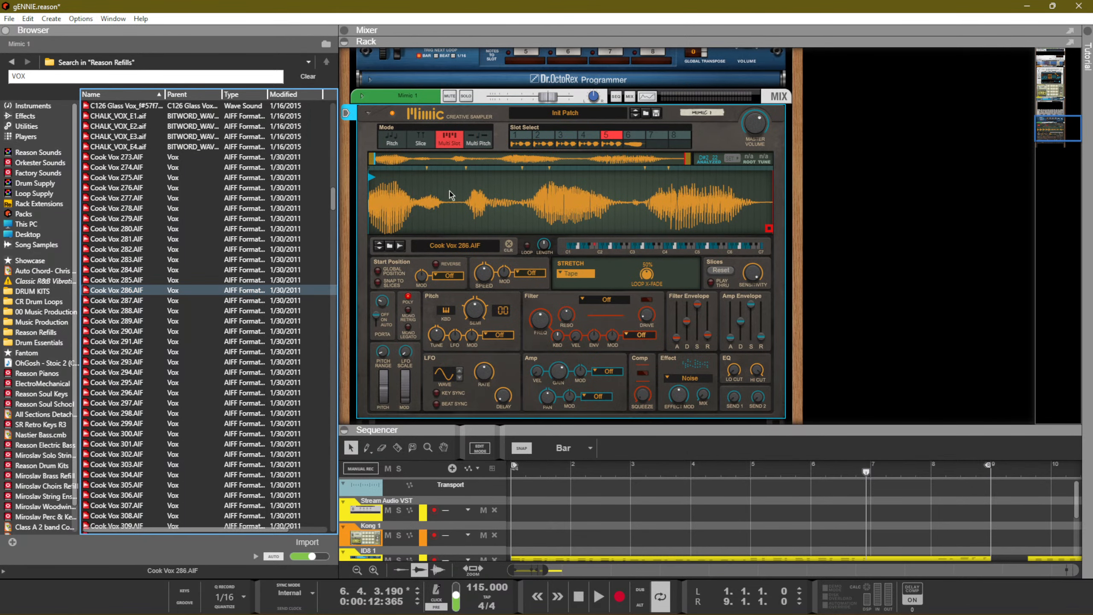
Load Cook Vox 286.AIF into Mimic slots 6, 7 and 8
{"action": "left_click", "coordinate": [217, 282]}
{"action": "left_click_drag", "start_coordinate": [172, 293], "coordinate": [626, 145]}
{"action": "left_click", "coordinate": [159, 279]}
{"action": "left_click_drag", "start_coordinate": [140, 290], "coordinate": [656, 142]}
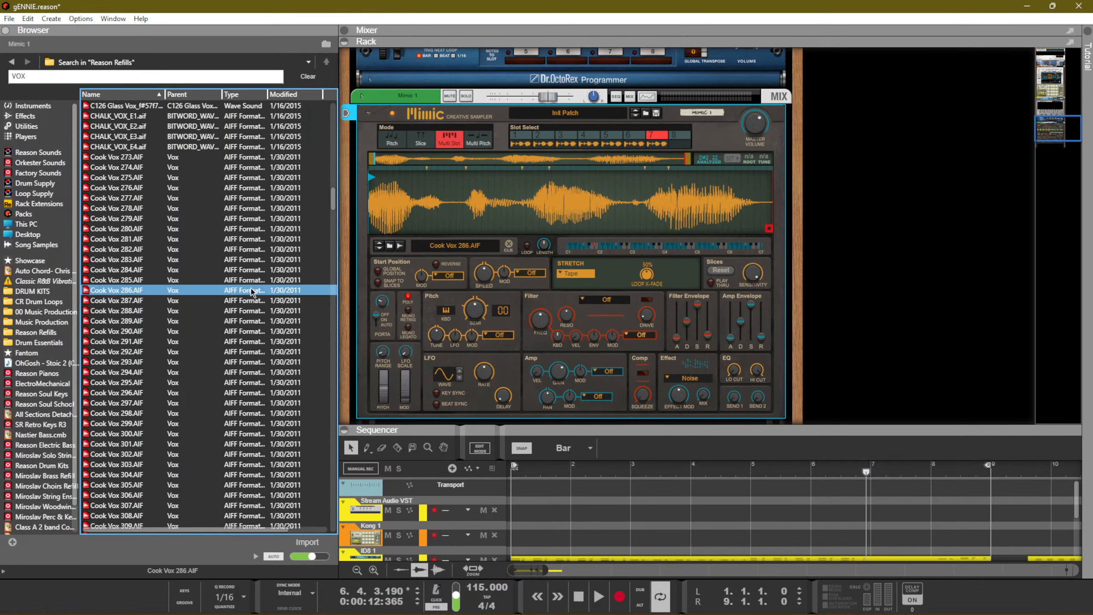
{"action": "left_click_drag", "start_coordinate": [132, 294], "coordinate": [684, 143]}
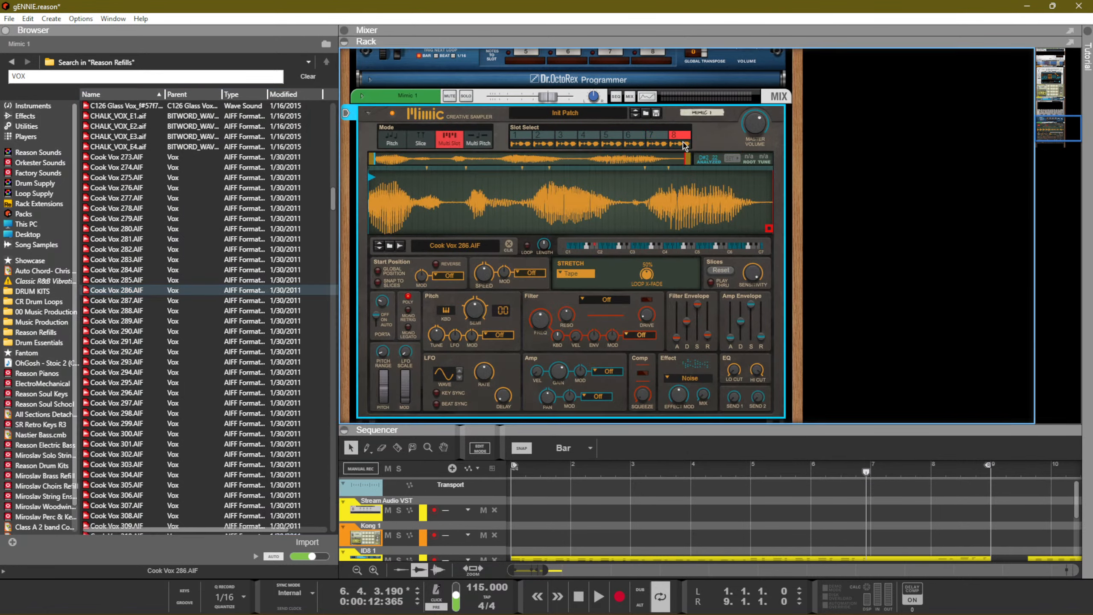
Trim Mimic slot 1 to the sample's first vocal phrase and slot 2 to its fourth and last phrase
{"action": "left_click", "coordinate": [562, 143]}
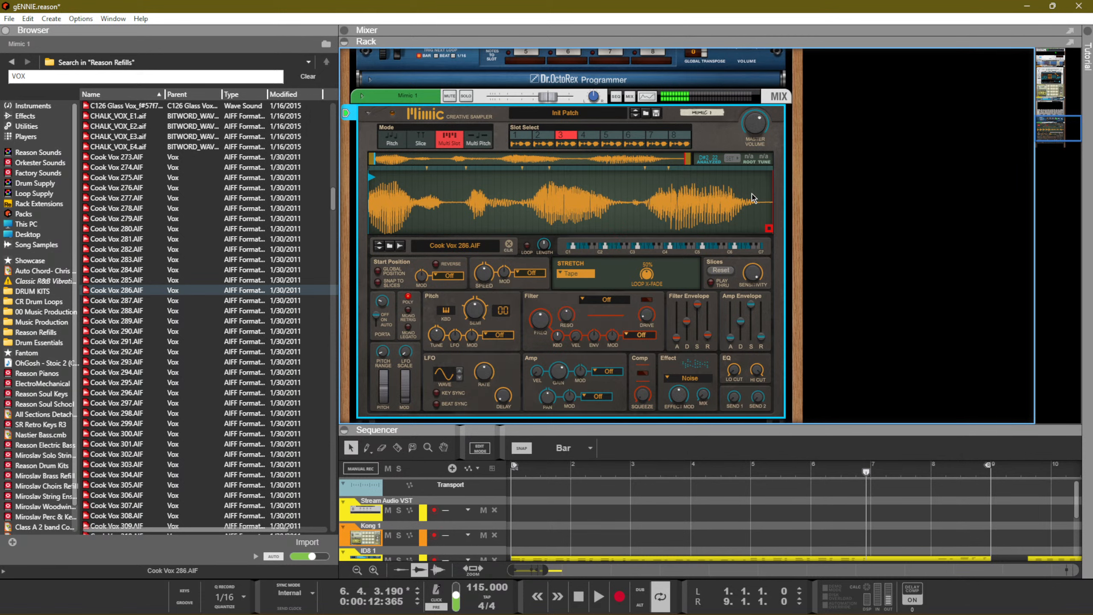
{"action": "left_click", "coordinate": [530, 146]}
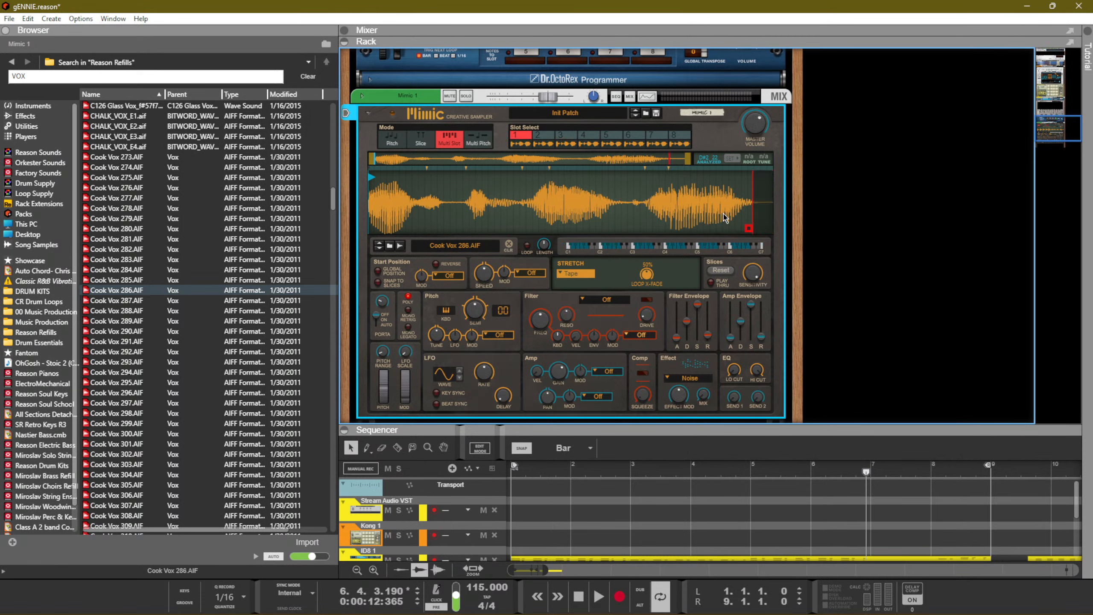
{"action": "mouse_move", "coordinate": [748, 232]}
{"action": "left_mouse_down"}
{"action": "mouse_move", "coordinate": [399, 238]}
{"action": "mouse_move", "coordinate": [444, 236]}
{"action": "left_mouse_up"}
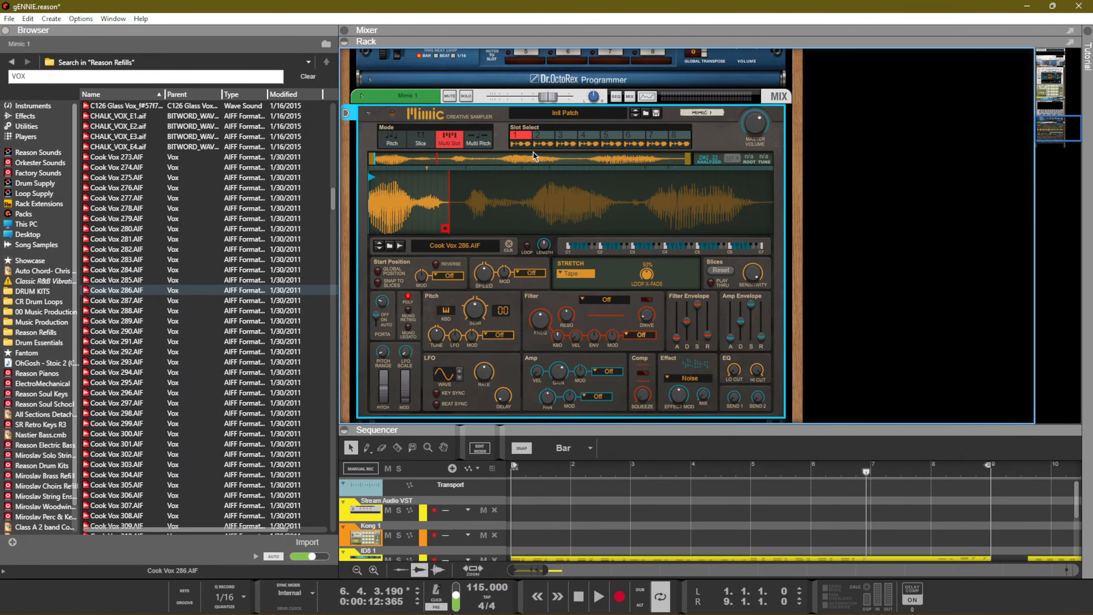
{"action": "left_click", "coordinate": [540, 143]}
{"action": "left_click_drag", "start_coordinate": [770, 230], "coordinate": [750, 230]}
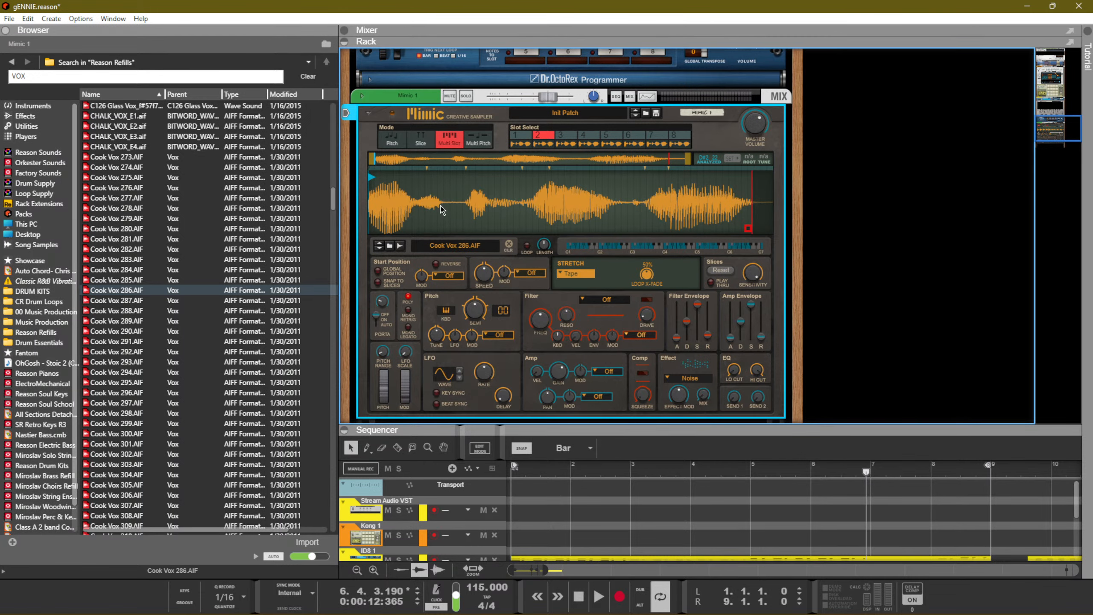
{"action": "left_click_drag", "start_coordinate": [373, 182], "coordinate": [637, 204]}
Trim Mimic slot 3 to only the second vocal phrase by setting its end and start markers
{"action": "left_click", "coordinate": [562, 136]}
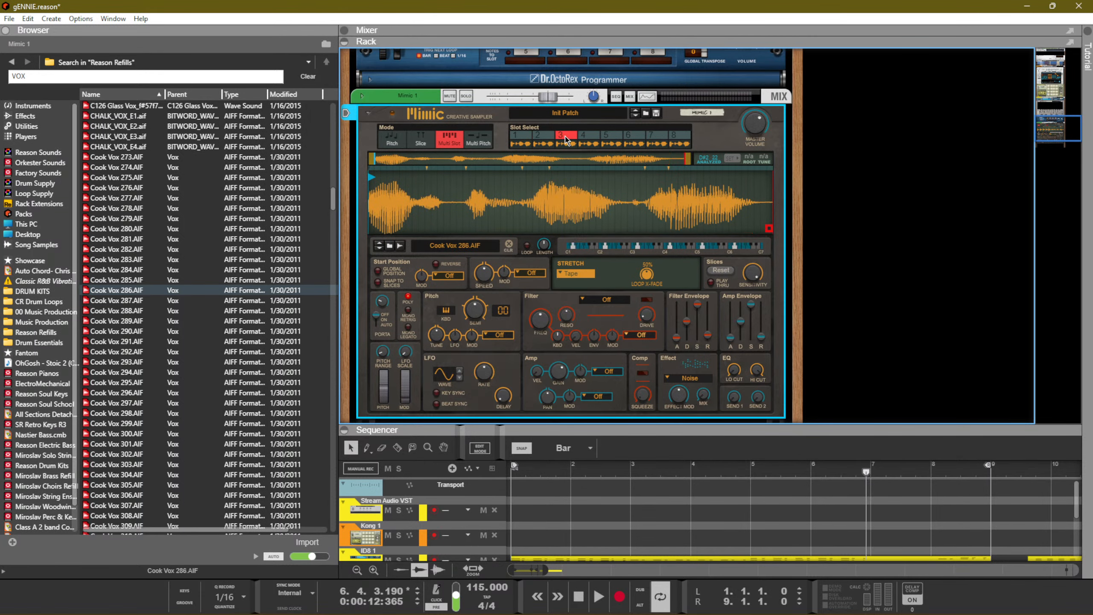
{"action": "left_click_drag", "start_coordinate": [769, 229], "coordinate": [443, 228]}
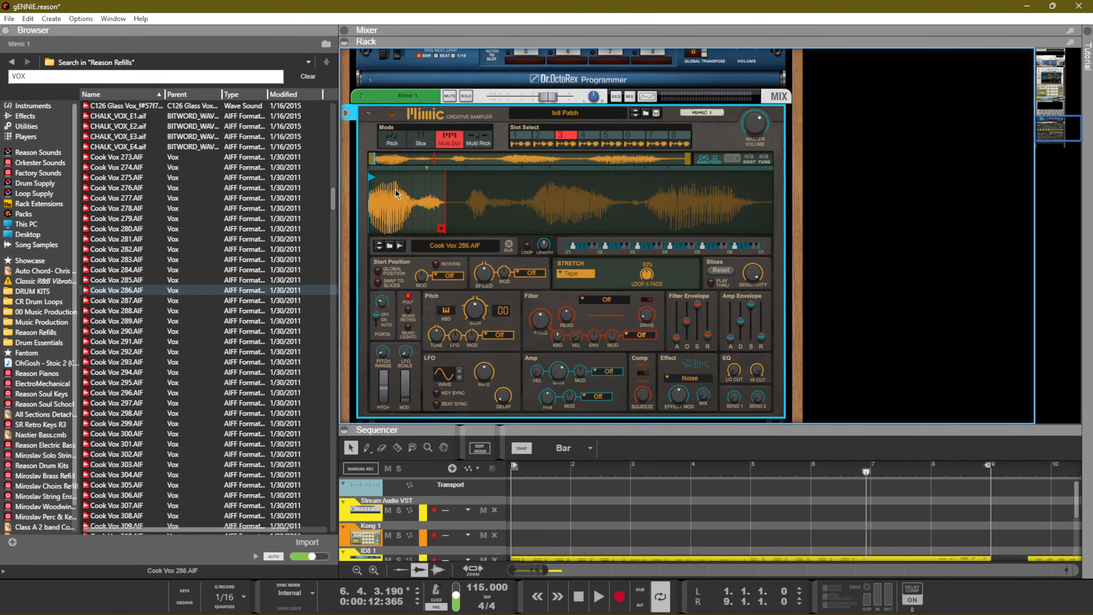
{"action": "left_click", "coordinate": [536, 141]}
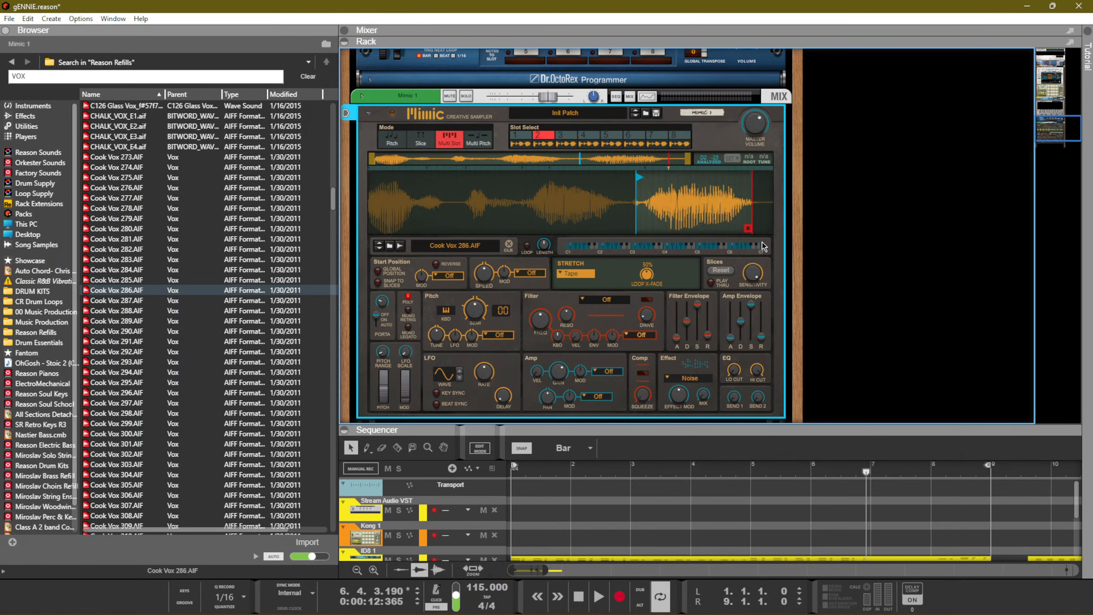
{"action": "left_click", "coordinate": [561, 137]}
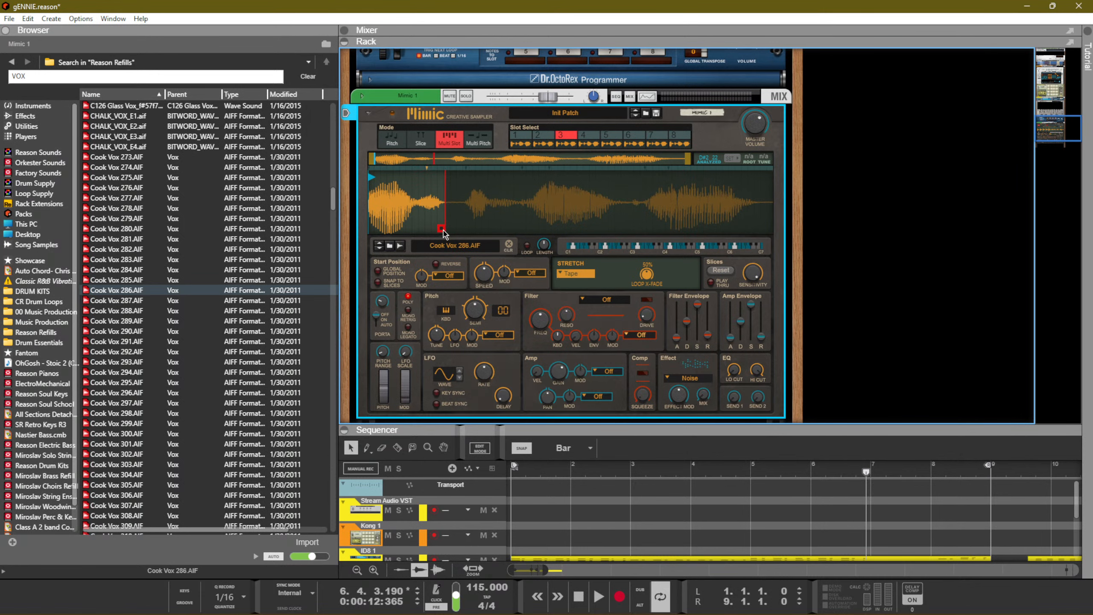
{"action": "left_click_drag", "start_coordinate": [444, 234], "coordinate": [526, 235]}
{"action": "left_click_drag", "start_coordinate": [372, 176], "coordinate": [467, 196]}
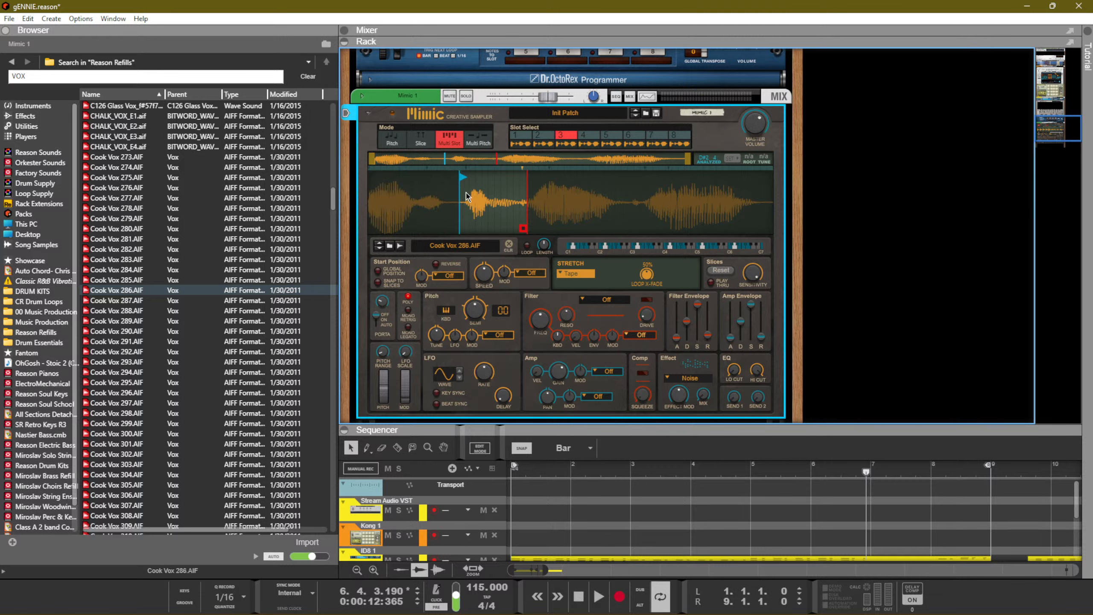
Trim Mimic slot 4 to the third vocal phrase and slot 5 to the later part of the second phrase
{"action": "left_click", "coordinate": [583, 137]}
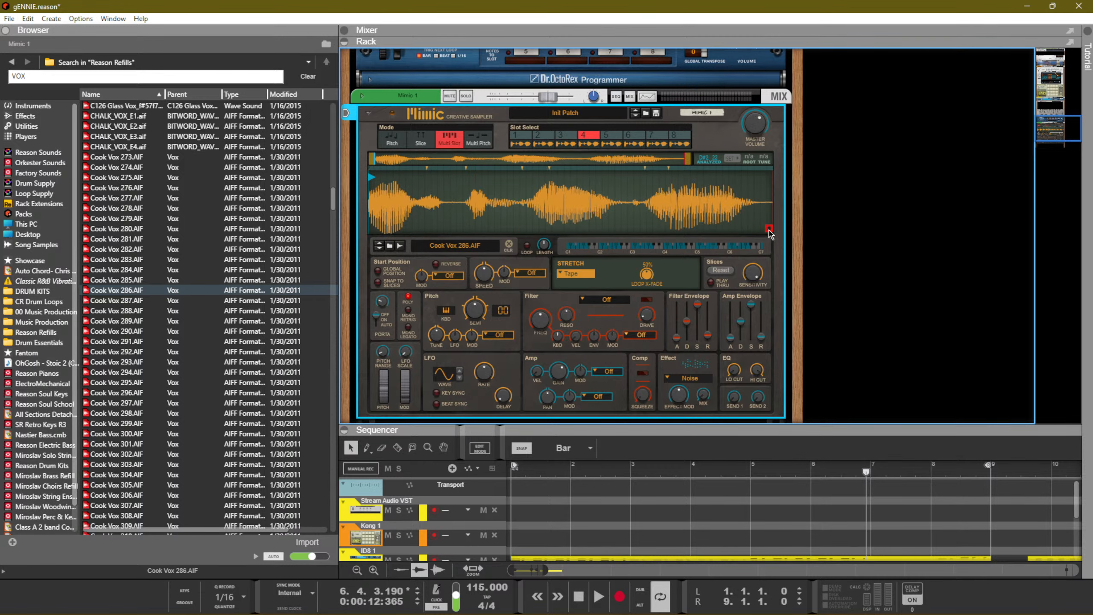
{"action": "left_click_drag", "start_coordinate": [769, 229], "coordinate": [620, 229]}
{"action": "left_click_drag", "start_coordinate": [369, 178], "coordinate": [534, 177]}
{"action": "left_click", "coordinate": [608, 137]}
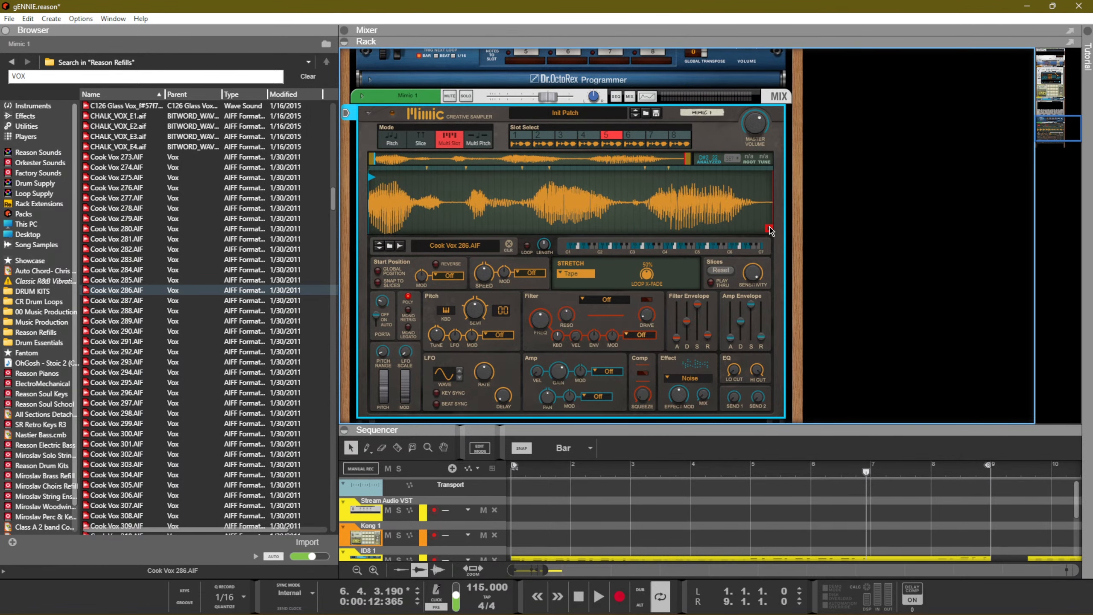
{"action": "left_click_drag", "start_coordinate": [769, 230], "coordinate": [524, 220]}
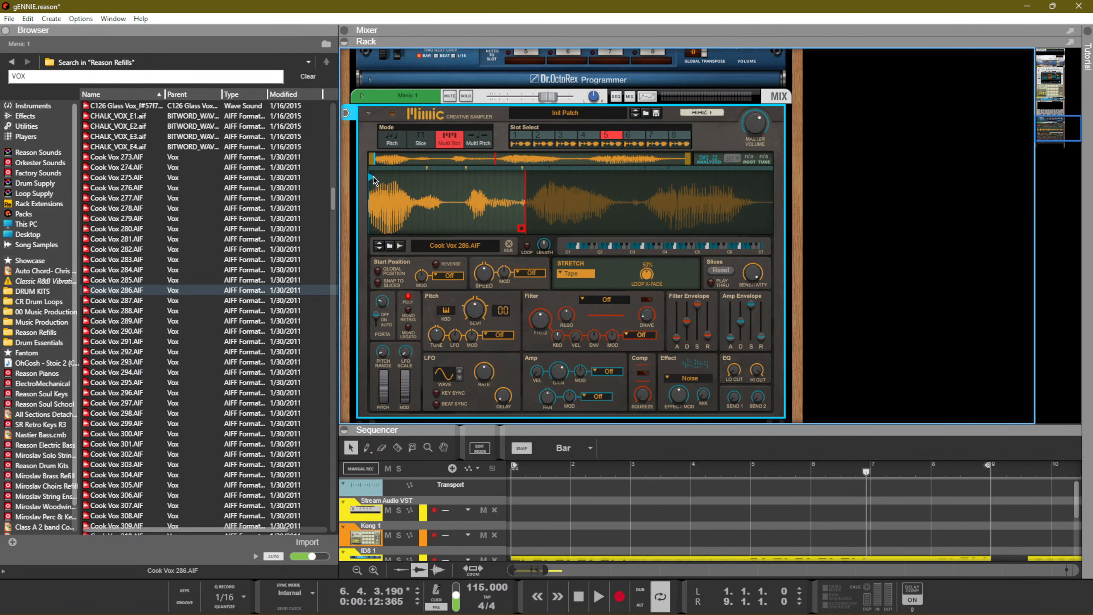
{"action": "left_click_drag", "start_coordinate": [373, 177], "coordinate": [481, 177]}
Trim Mimic slot 6 to the third and fourth vocal phrases and slot 7 to the first and second phrases
{"action": "left_click", "coordinate": [635, 143]}
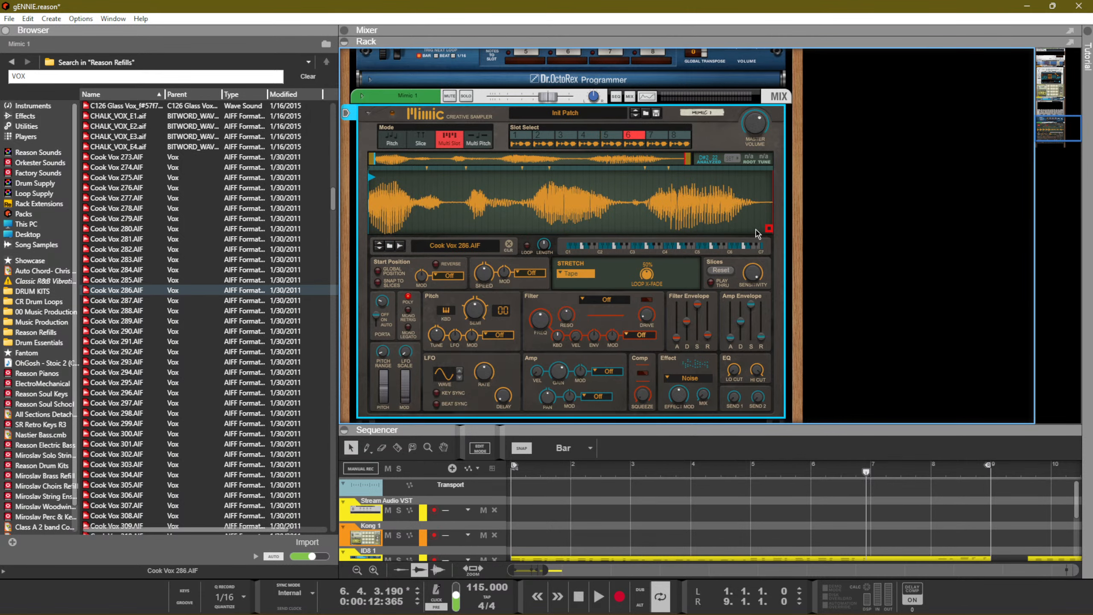
{"action": "mouse_move", "coordinate": [769, 228]}
{"action": "left_mouse_down"}
{"action": "mouse_move", "coordinate": [743, 228]}
{"action": "mouse_move", "coordinate": [756, 229]}
{"action": "left_mouse_up"}
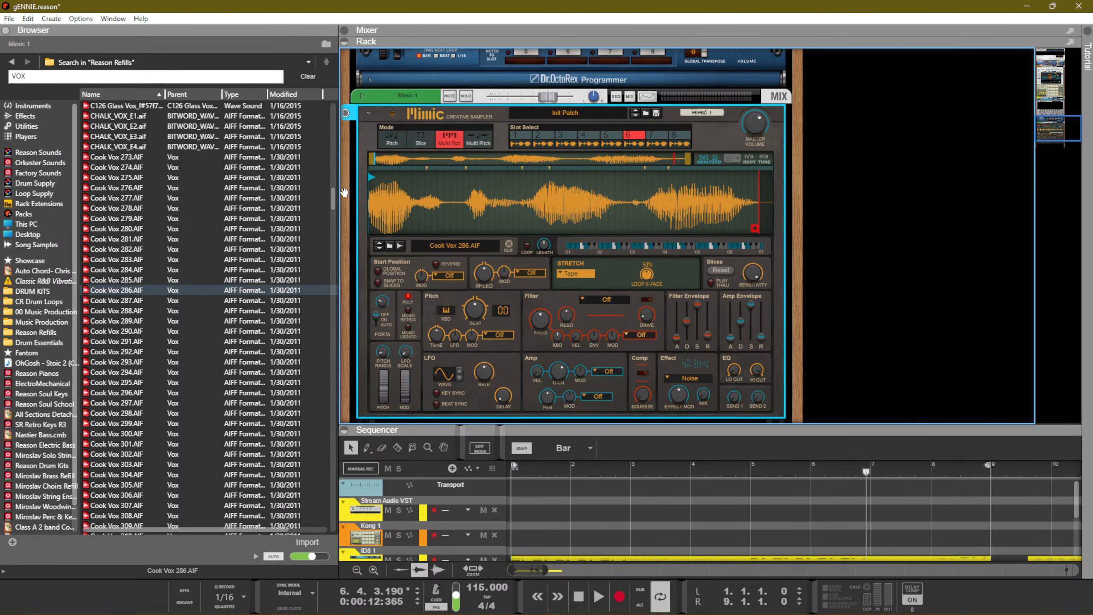
{"action": "left_click_drag", "start_coordinate": [372, 179], "coordinate": [538, 189]}
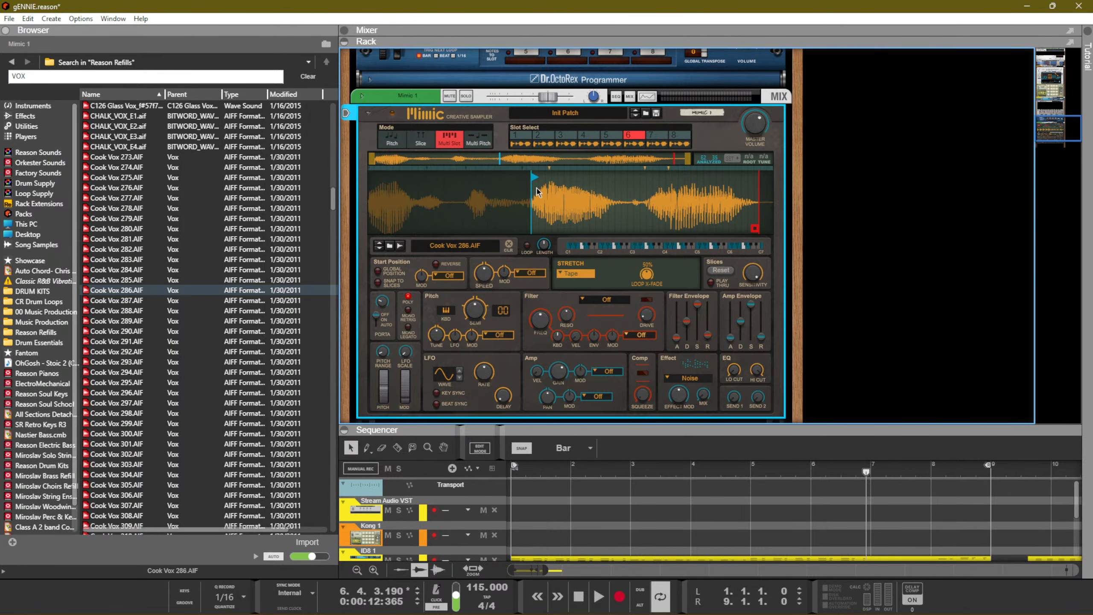
{"action": "left_click", "coordinate": [665, 146]}
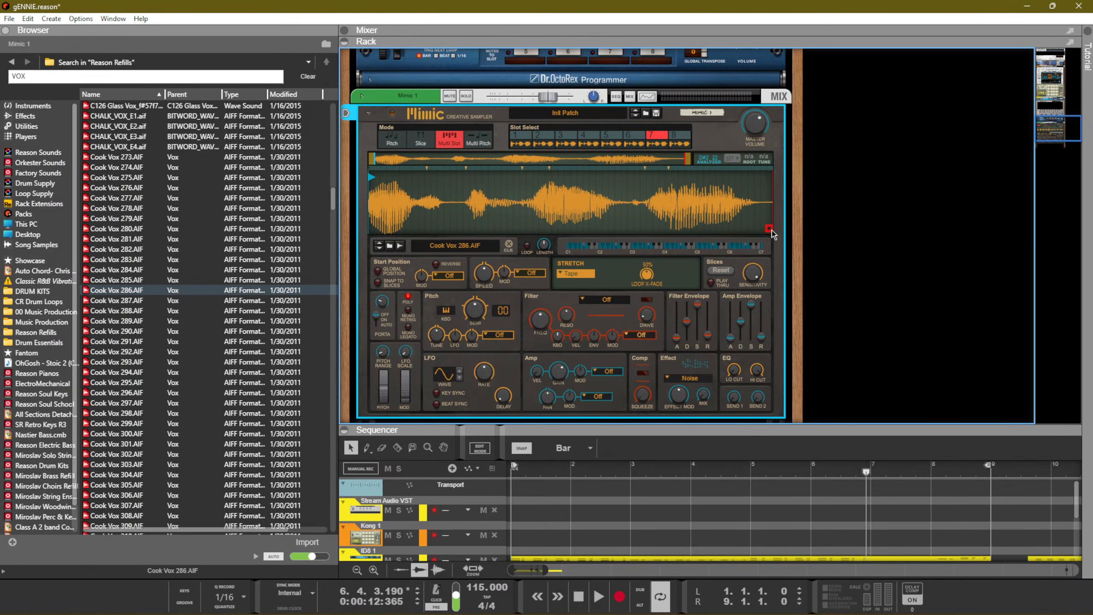
{"action": "left_click_drag", "start_coordinate": [771, 229], "coordinate": [623, 225]}
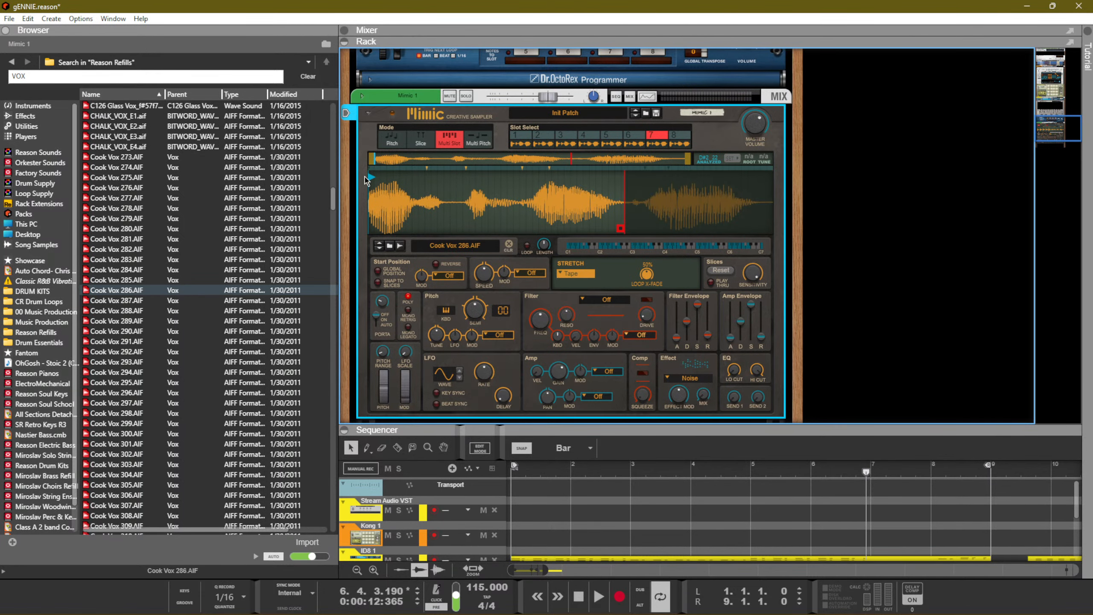
{"action": "left_click_drag", "start_coordinate": [620, 233], "coordinate": [512, 234]}
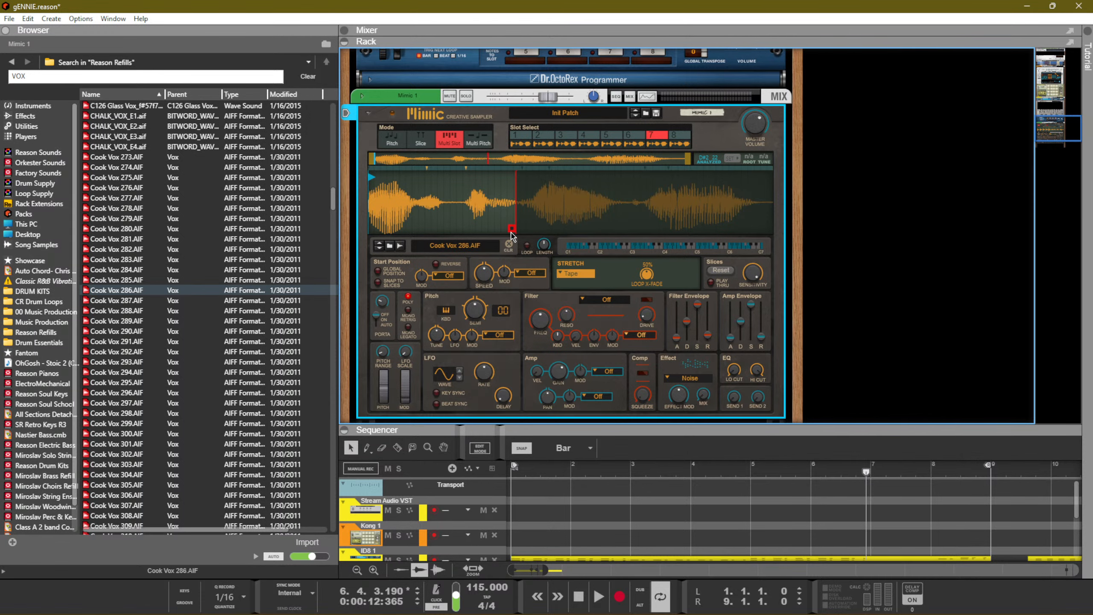
Trim Mimic slot 8 to the short tail of the first vocal phrase, and return to slot 1
{"action": "left_click", "coordinate": [684, 146]}
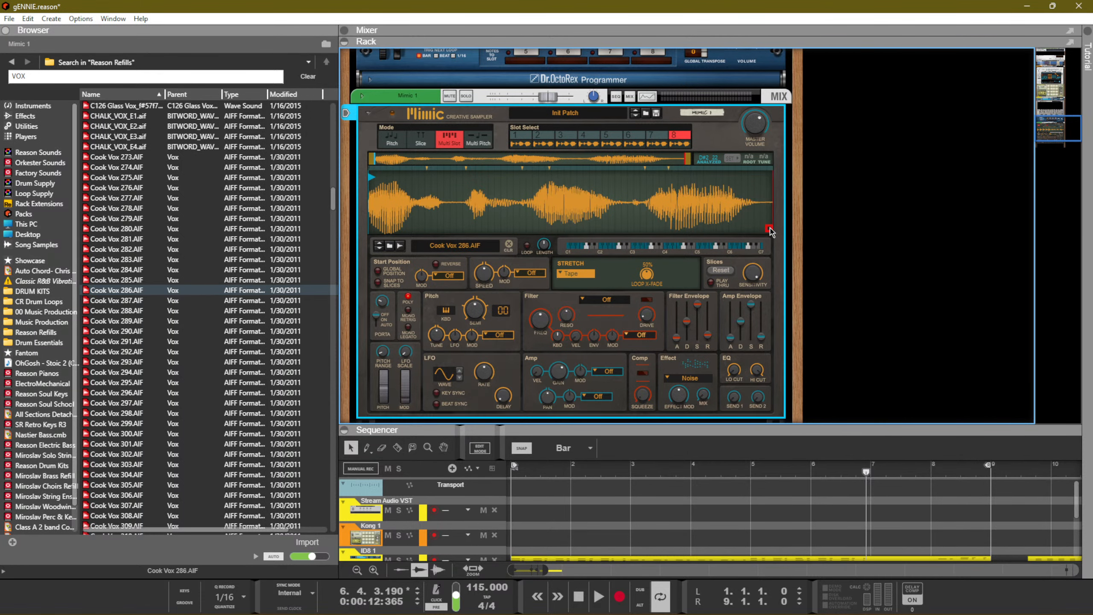
{"action": "left_click_drag", "start_coordinate": [770, 230], "coordinate": [435, 224]}
{"action": "left_click_drag", "start_coordinate": [373, 180], "coordinate": [426, 180]}
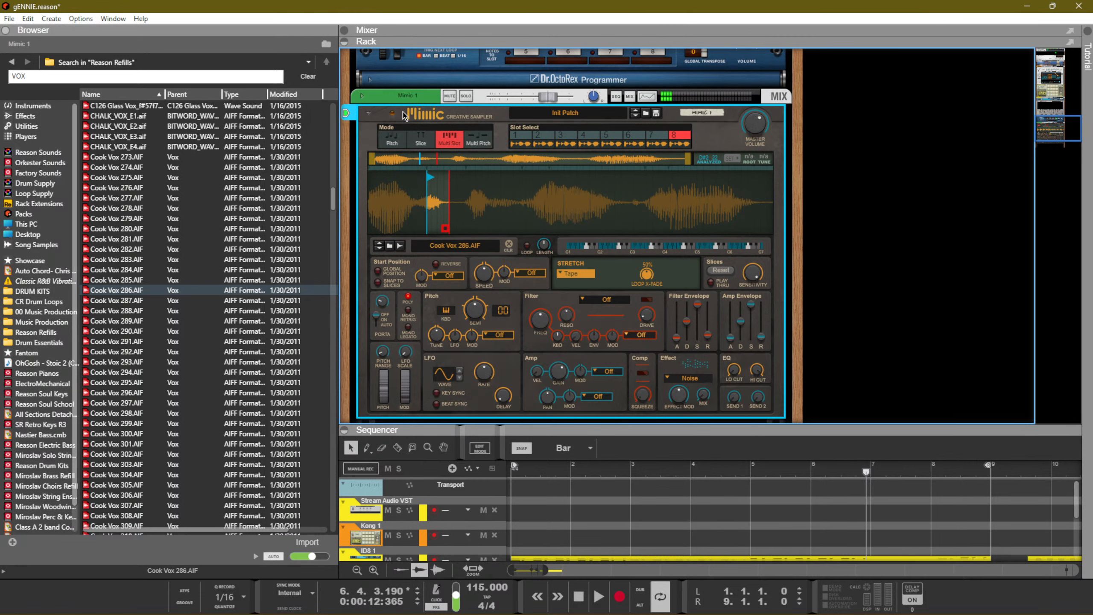
{"action": "left_click", "coordinate": [522, 143]}
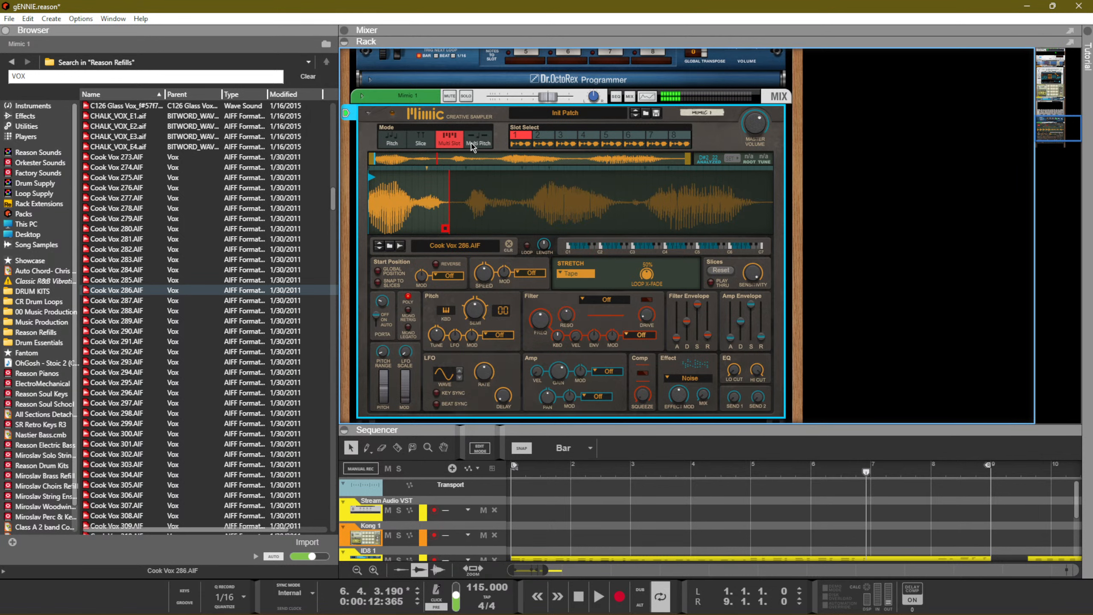
Find the Drum Sequencer among the player devices and attach it to Mimic
{"action": "right_click", "coordinate": [729, 145]}
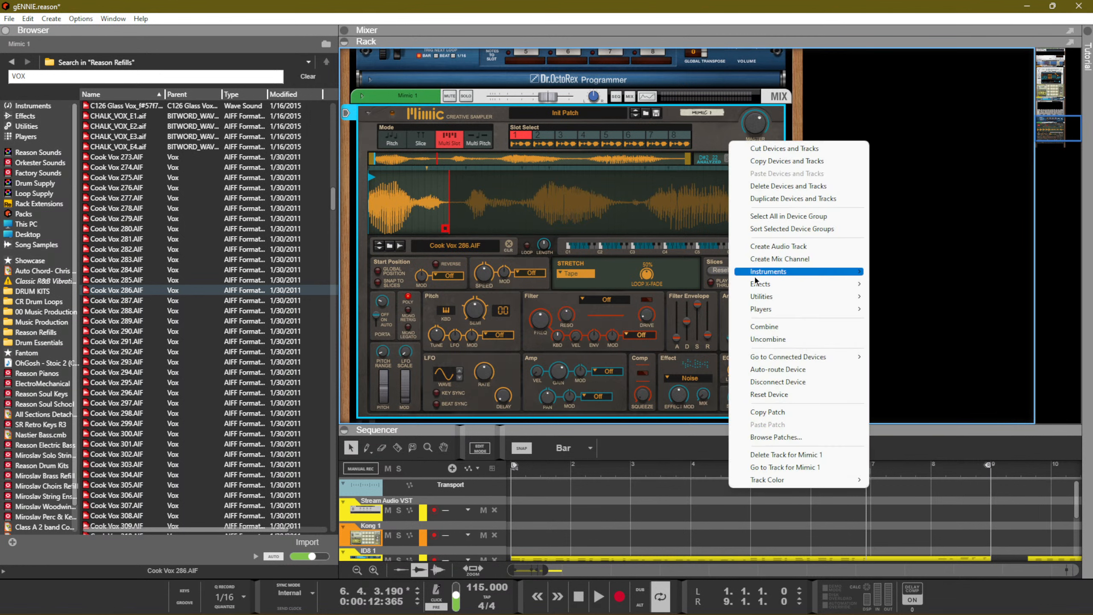
{"action": "mouse_move", "coordinate": [759, 310]}
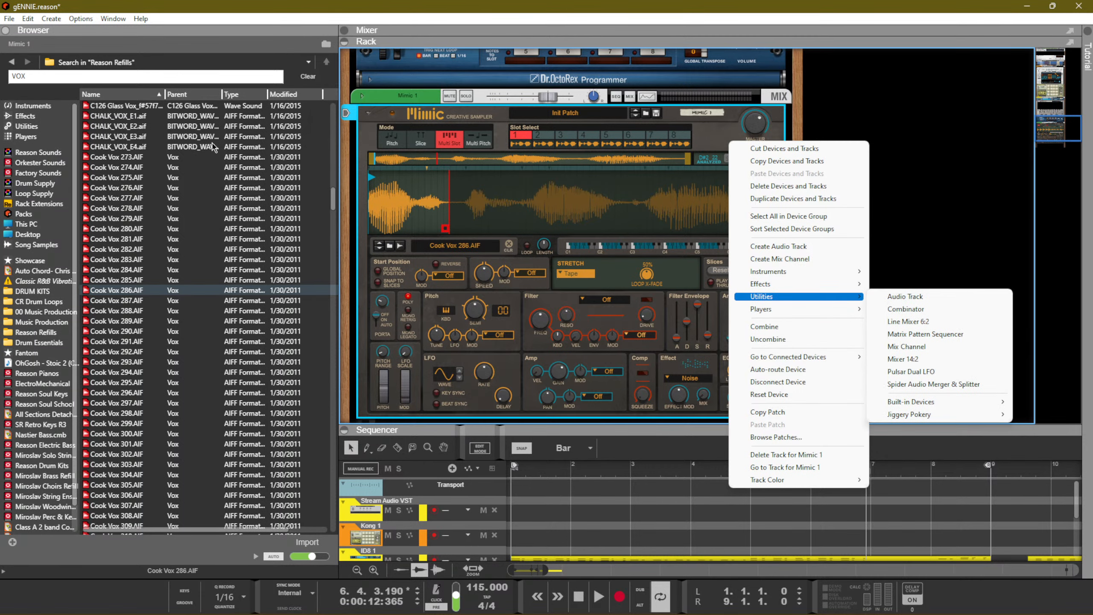
{"action": "left_click", "coordinate": [25, 193]}
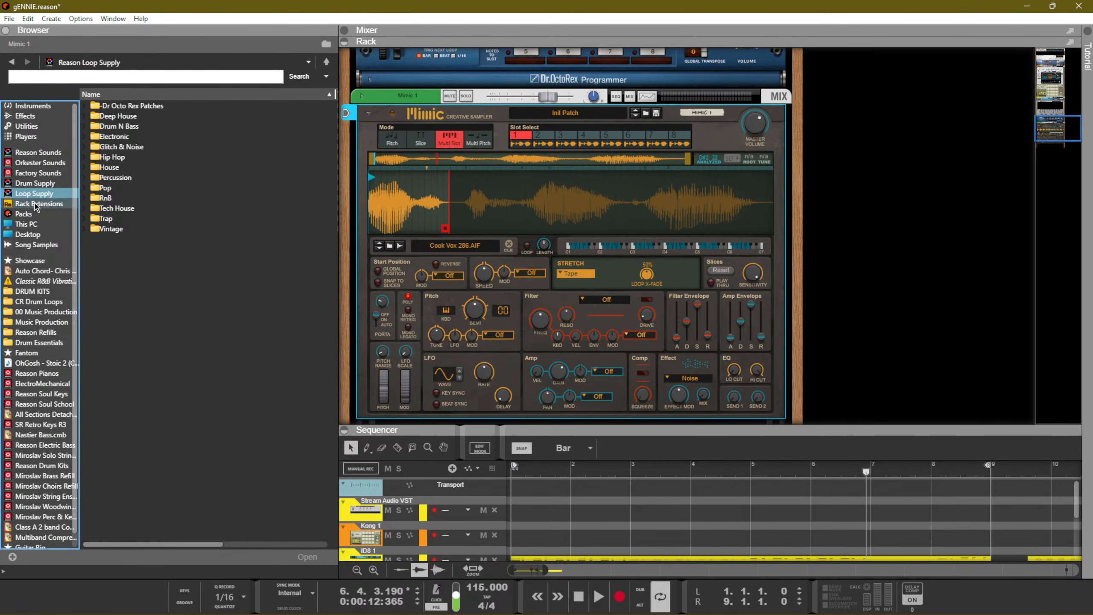
{"action": "left_click", "coordinate": [35, 184]}
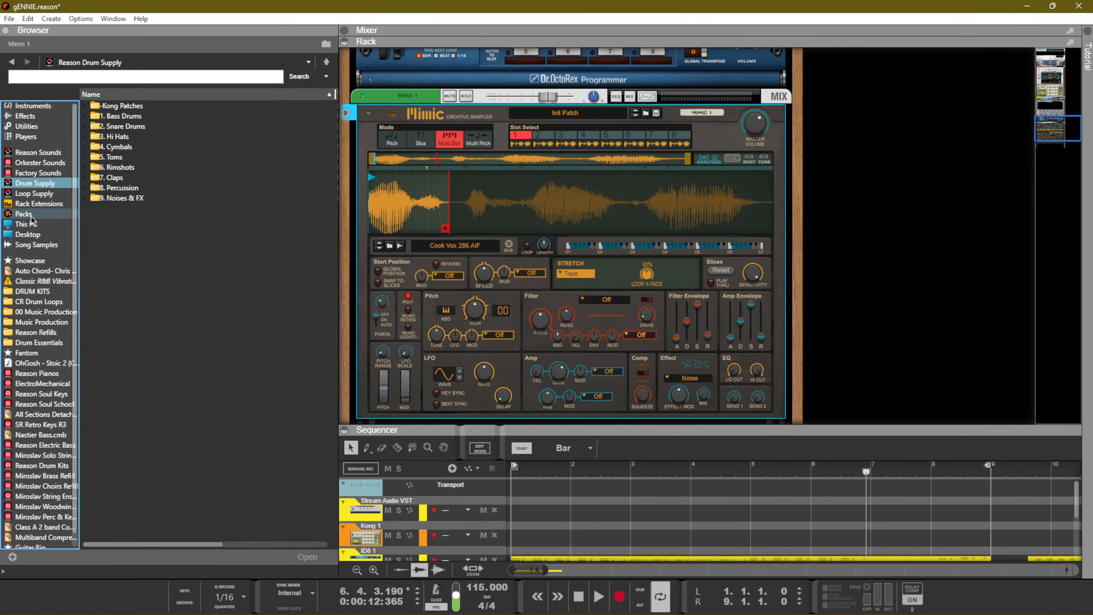
{"action": "left_click", "coordinate": [65, 137]}
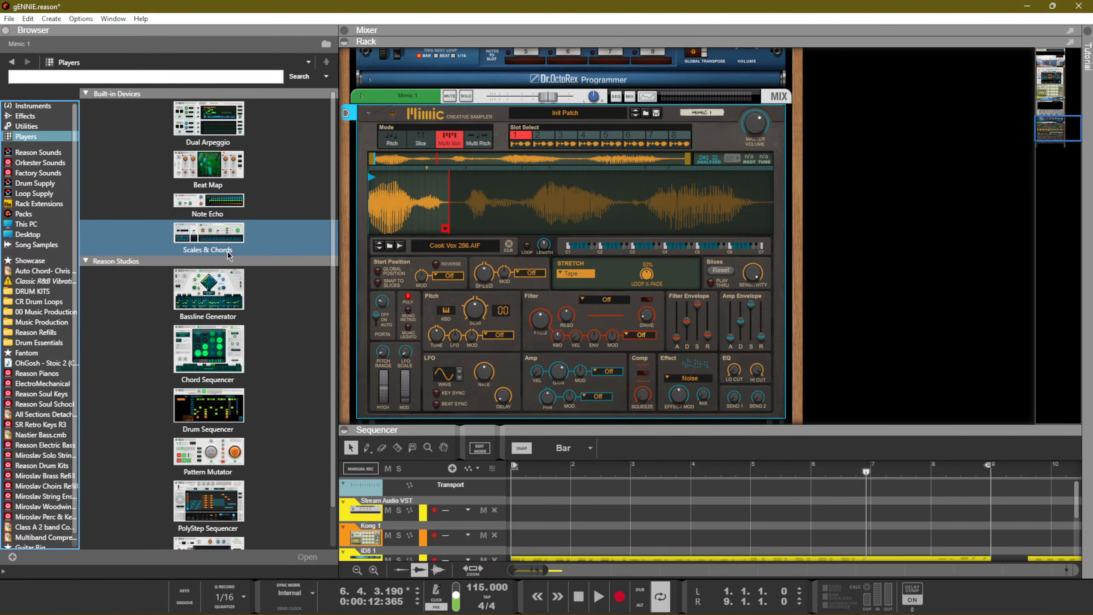
{"action": "scroll", "coordinate": [243, 385], "scroll_direction": "down", "scroll_amount": 1}
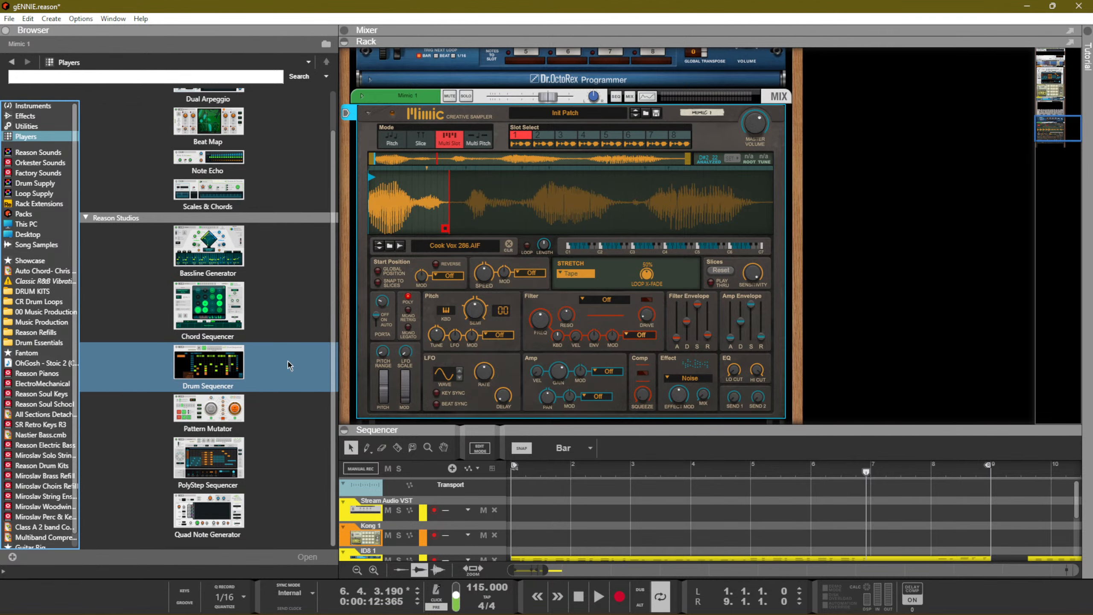
{"action": "left_click_drag", "start_coordinate": [223, 363], "coordinate": [480, 134]}
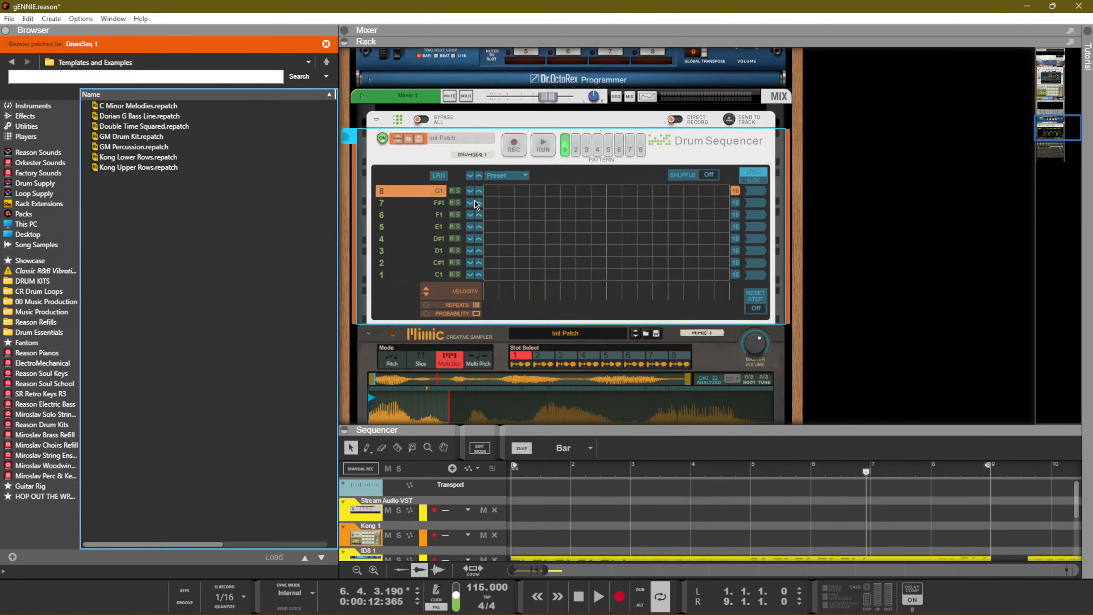
Start playback and fill Drum Sequencer lanes 8, 7, 6, 5, 3, 2 and 1 with the preset pattern hitting steps 1, 5, 9 and 13
{"action": "left_click", "coordinate": [479, 190]}
{"action": "key", "text": "space"}
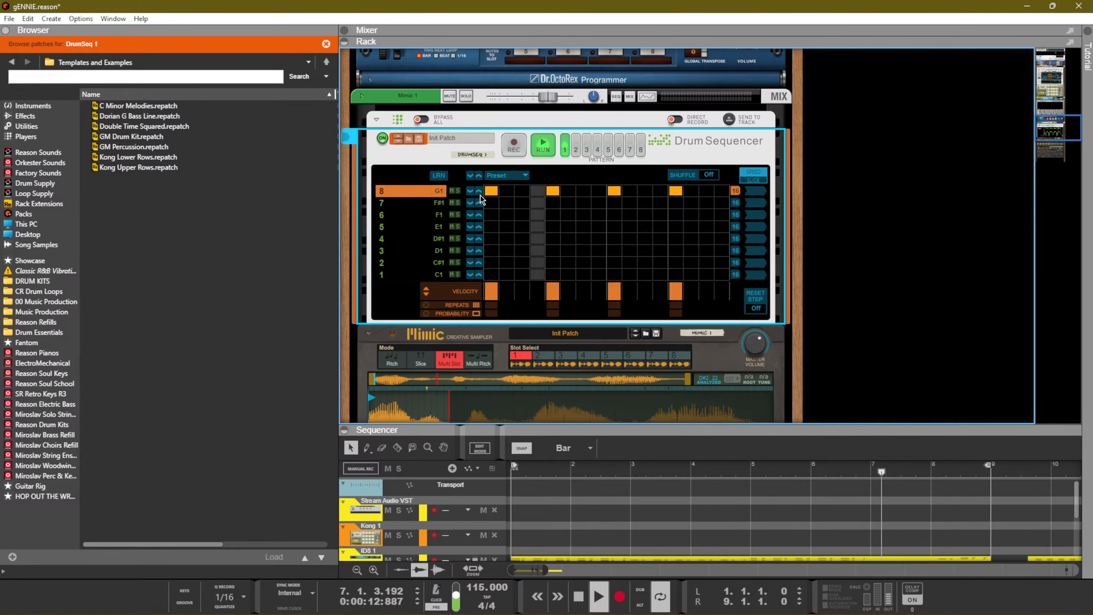
{"action": "left_click", "coordinate": [479, 203]}
{"action": "left_click", "coordinate": [479, 214]}
{"action": "left_click", "coordinate": [479, 226]}
{"action": "left_click", "coordinate": [479, 251]}
{"action": "left_click", "coordinate": [479, 263]}
{"action": "left_click", "coordinate": [479, 275]}
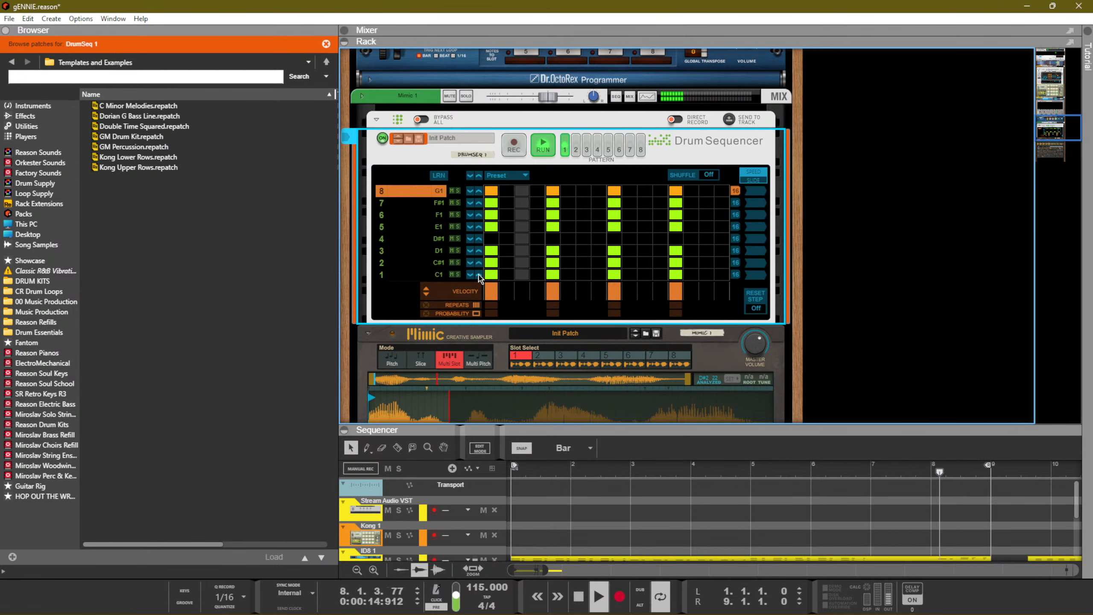
Set Drum Sequencer lanes 4, 1, 2 and 3 to the preset pattern hitting steps 5, 10 and 13
{"action": "left_click", "coordinate": [480, 238]}
{"action": "left_click", "coordinate": [480, 239]}
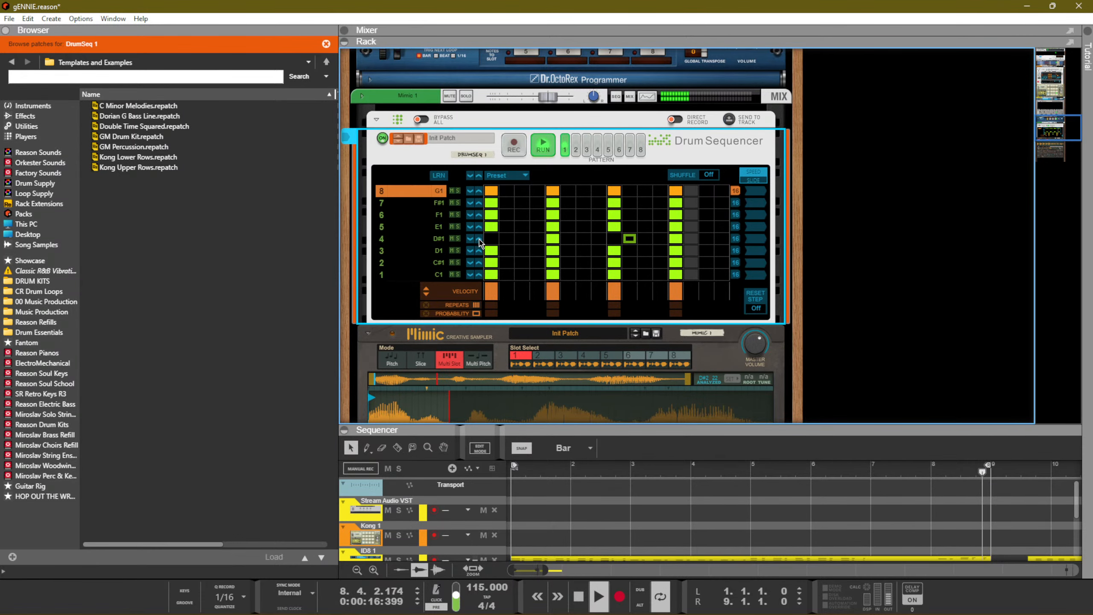
{"action": "left_click", "coordinate": [479, 275]}
{"action": "left_click", "coordinate": [478, 262]}
{"action": "left_click", "coordinate": [479, 251]}
Change lane 7 to the preset hitting steps 3, 7, 11 and 15, and lane 8 to steps 3, 6, 9, 12 and 15
{"action": "left_click", "coordinate": [479, 203]}
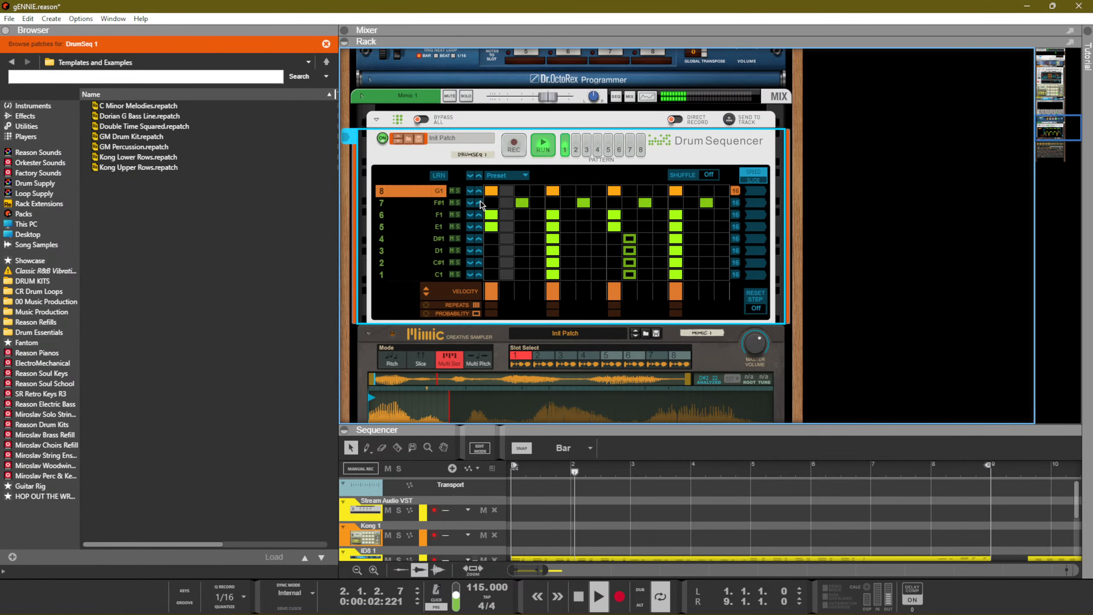
{"action": "left_click", "coordinate": [479, 191]}
{"action": "left_click", "coordinate": [479, 191]}
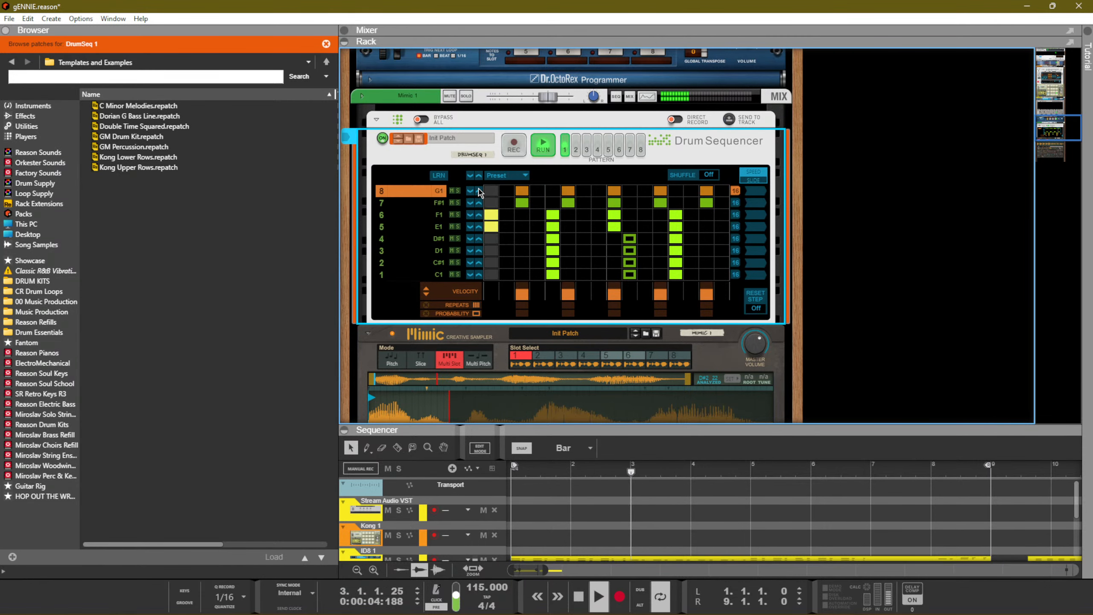
Cycle Drum Sequencer lanes 1, 2, 3, 4, 5 and 7 through further preset patterns to vary the vocal chop rhythm
{"action": "left_click", "coordinate": [479, 226]}
{"action": "left_click", "coordinate": [478, 227]}
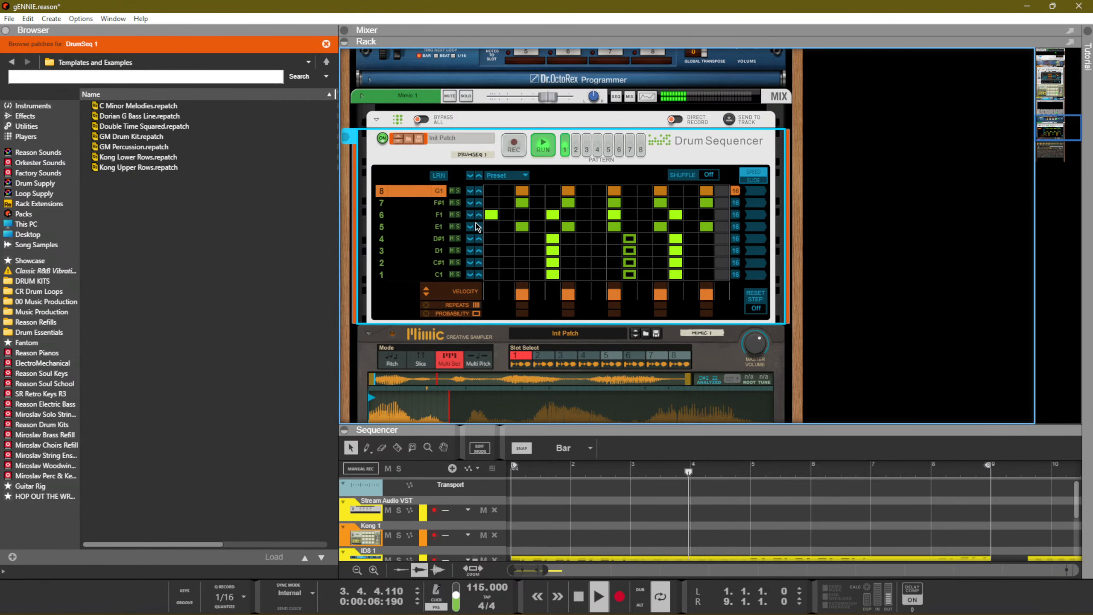
{"action": "left_click", "coordinate": [479, 275]}
{"action": "left_click", "coordinate": [478, 263]}
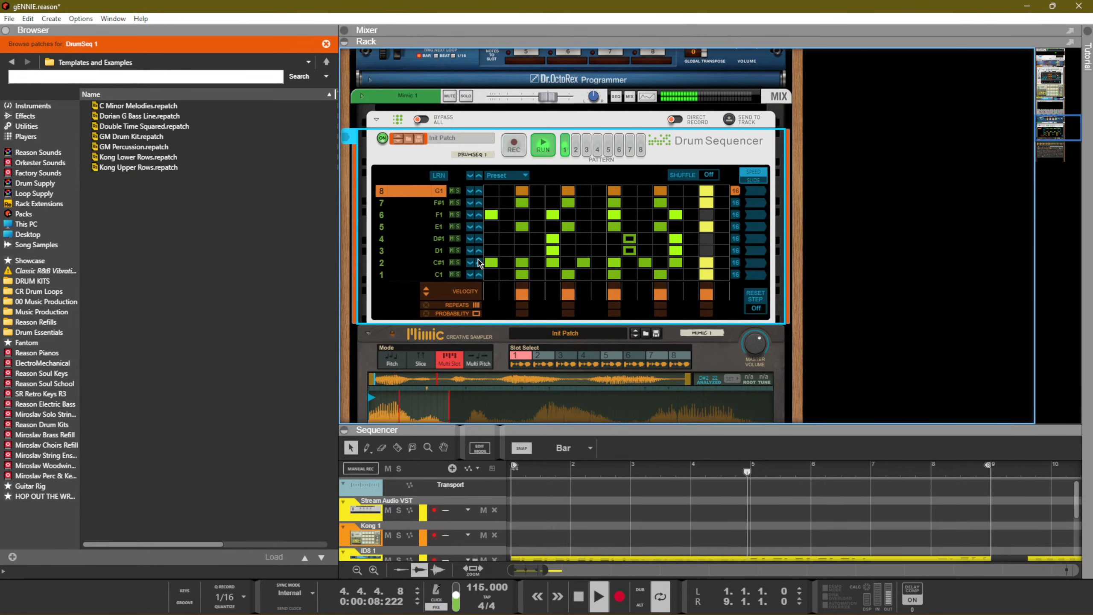
{"action": "left_click", "coordinate": [476, 250]}
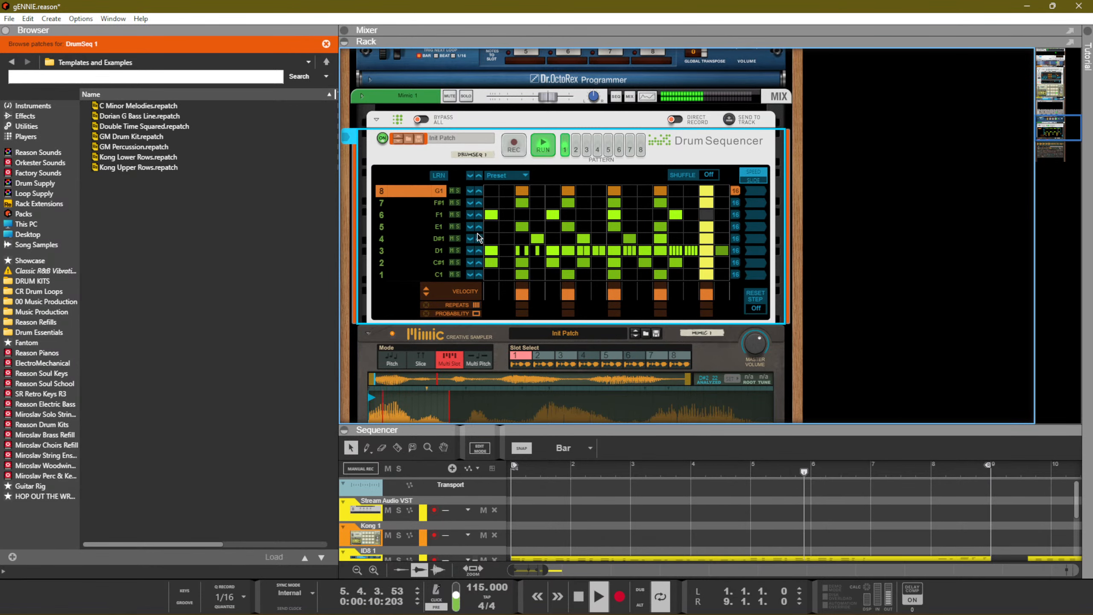
{"action": "left_click", "coordinate": [479, 238]}
{"action": "left_click", "coordinate": [479, 228]}
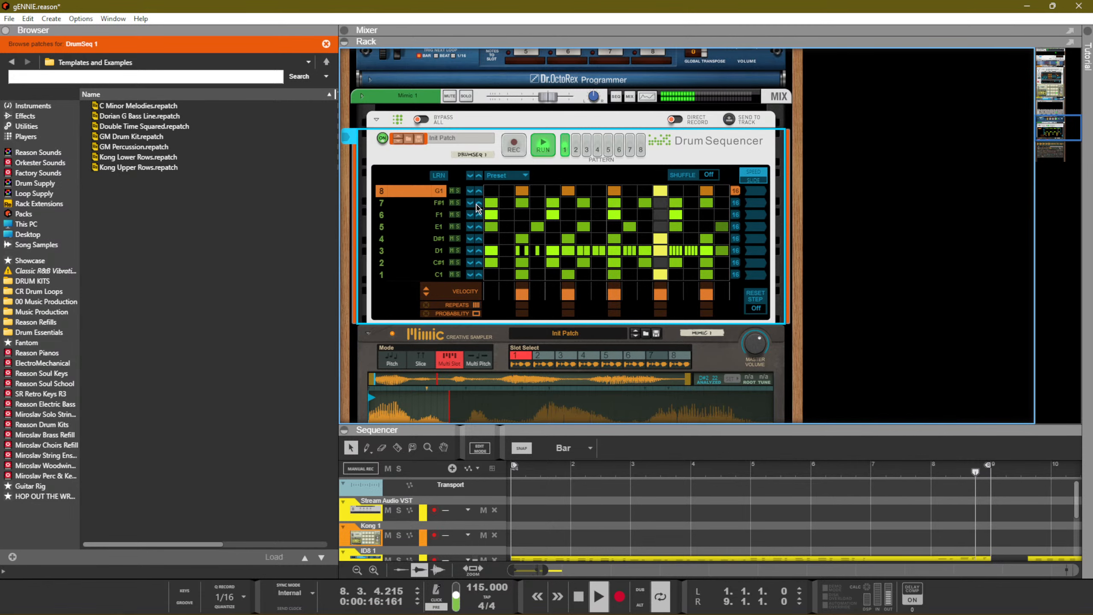
{"action": "left_click", "coordinate": [478, 202]}
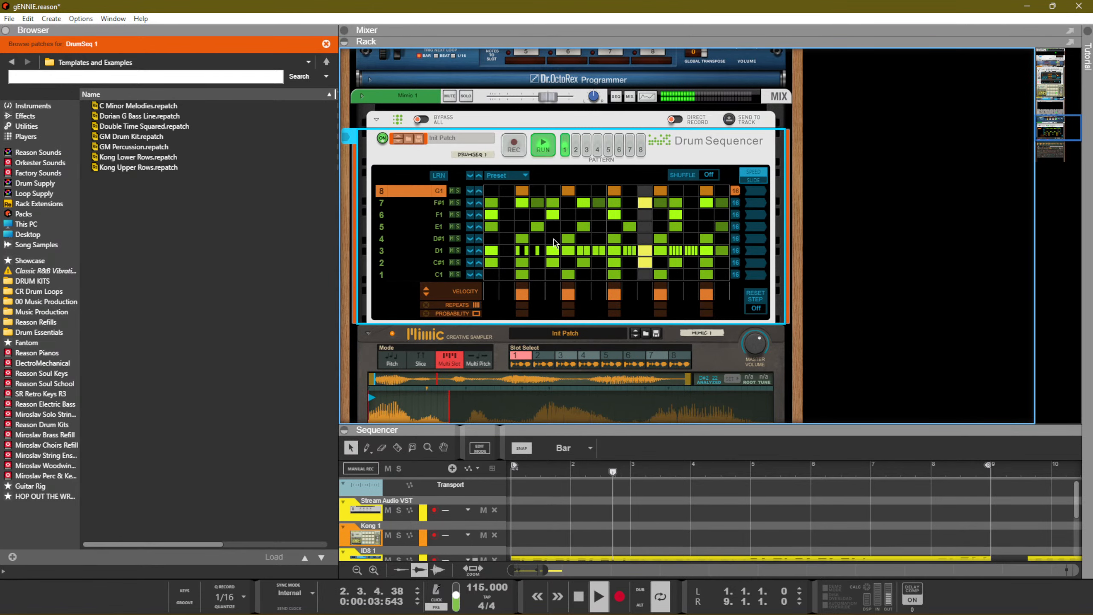
Stop playback and delete the Drum Sequencer from the Mimic device
{"action": "scroll", "coordinate": [548, 274], "scroll_direction": "down", "scroll_amount": 3}
{"action": "scroll", "coordinate": [533, 244], "scroll_direction": "up", "scroll_amount": 2}
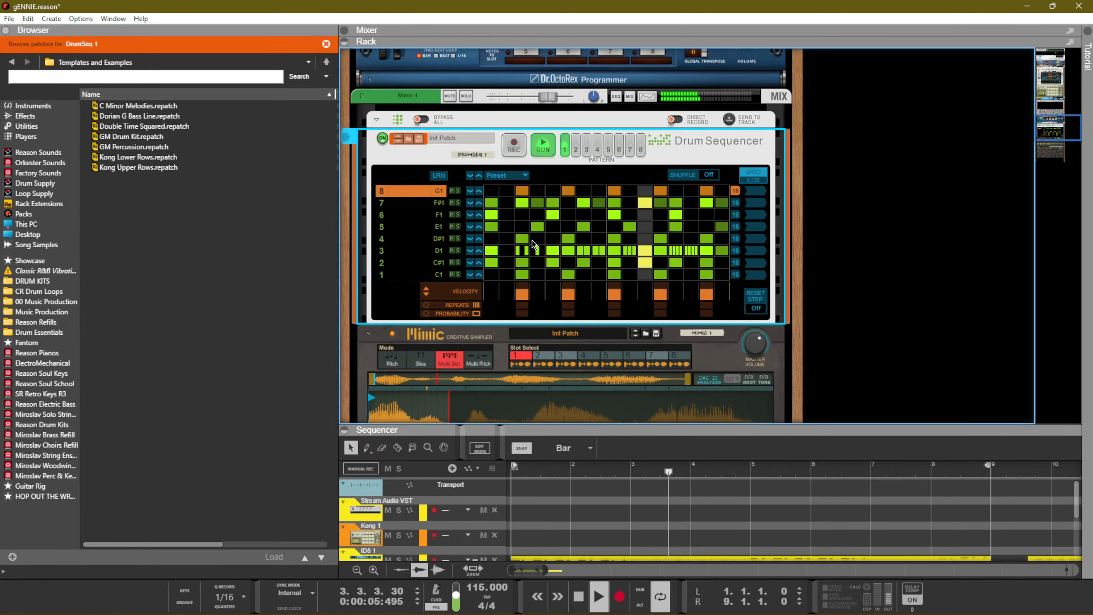
{"action": "scroll", "coordinate": [533, 244], "scroll_direction": "down", "scroll_amount": 2}
{"action": "scroll", "coordinate": [534, 245], "scroll_direction": "up", "scroll_amount": 4}
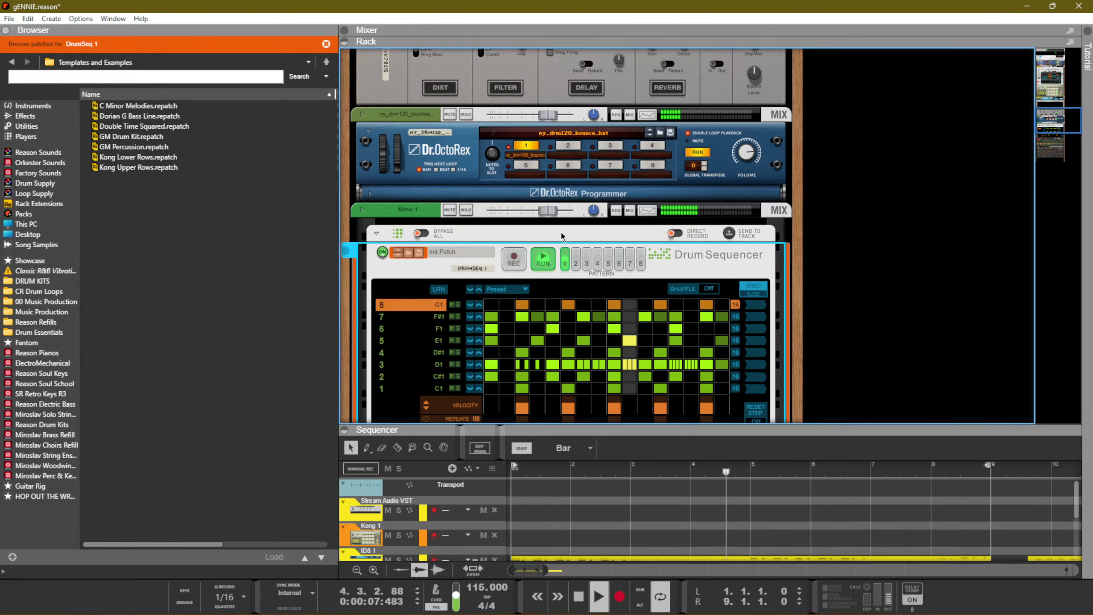
{"action": "key", "text": "space"}
{"action": "scroll", "coordinate": [566, 217], "scroll_direction": "down", "scroll_amount": 3}
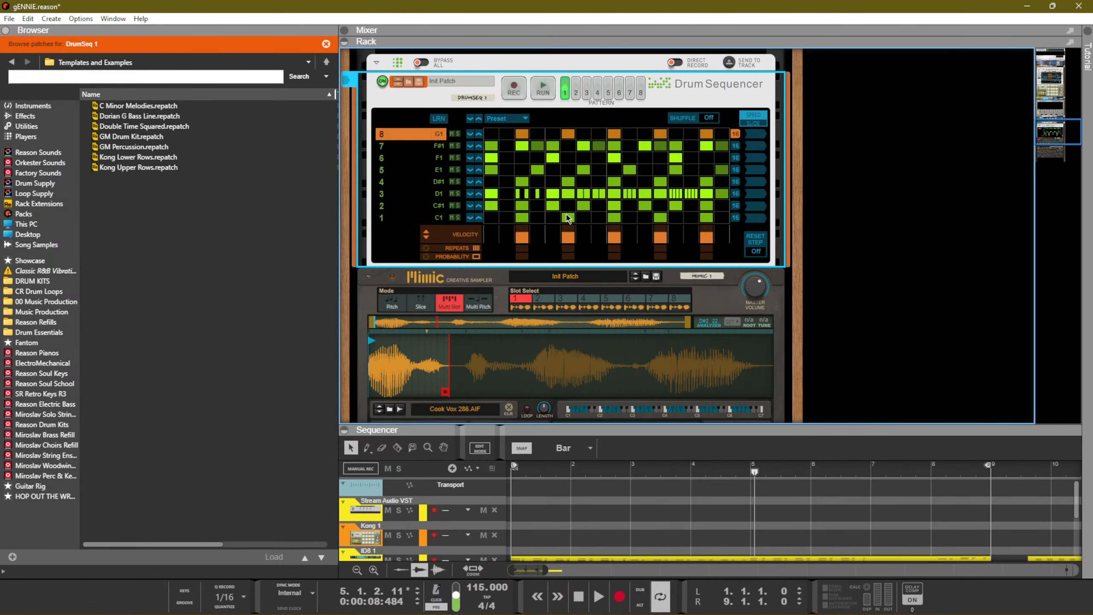
{"action": "scroll", "coordinate": [637, 164], "scroll_direction": "up", "scroll_amount": 1}
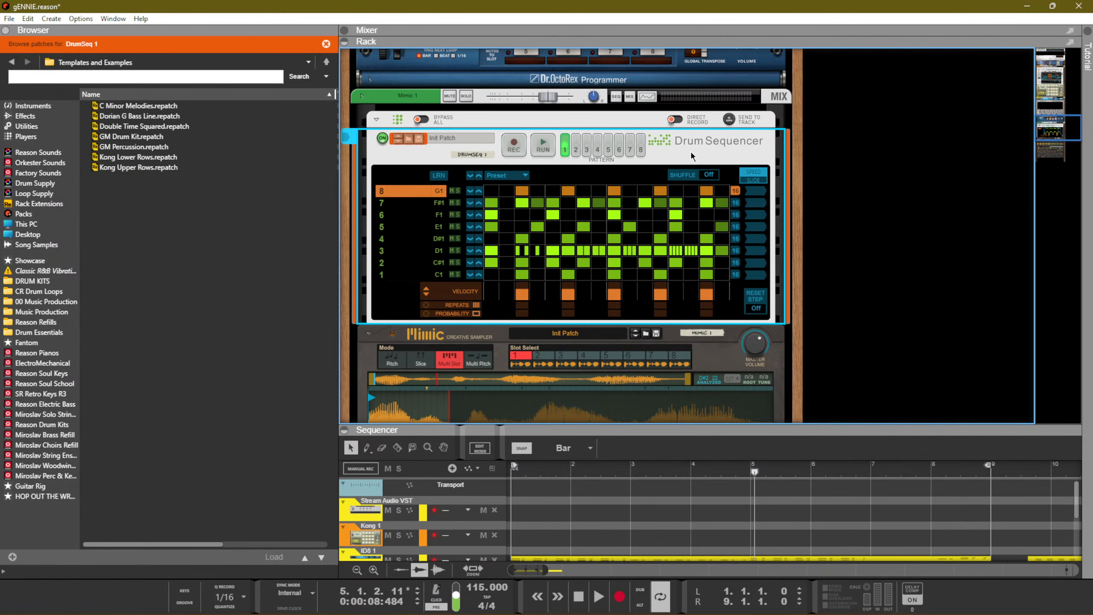
{"action": "key", "text": "Delete"}
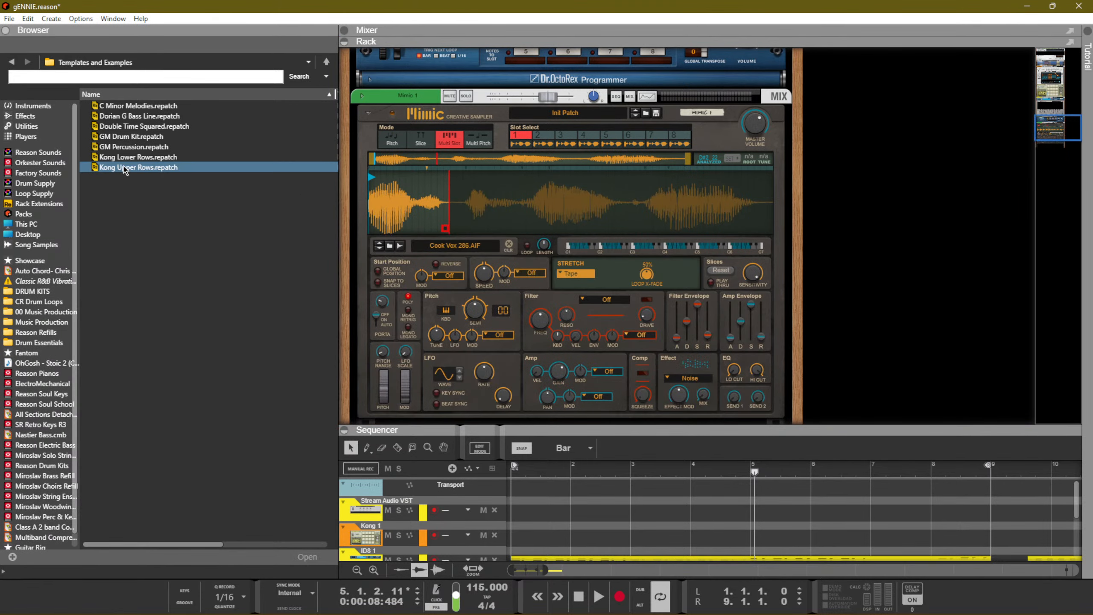
Find the Quad Note Generator among the player devices and attach it to Mimic
{"action": "left_click", "coordinate": [24, 136]}
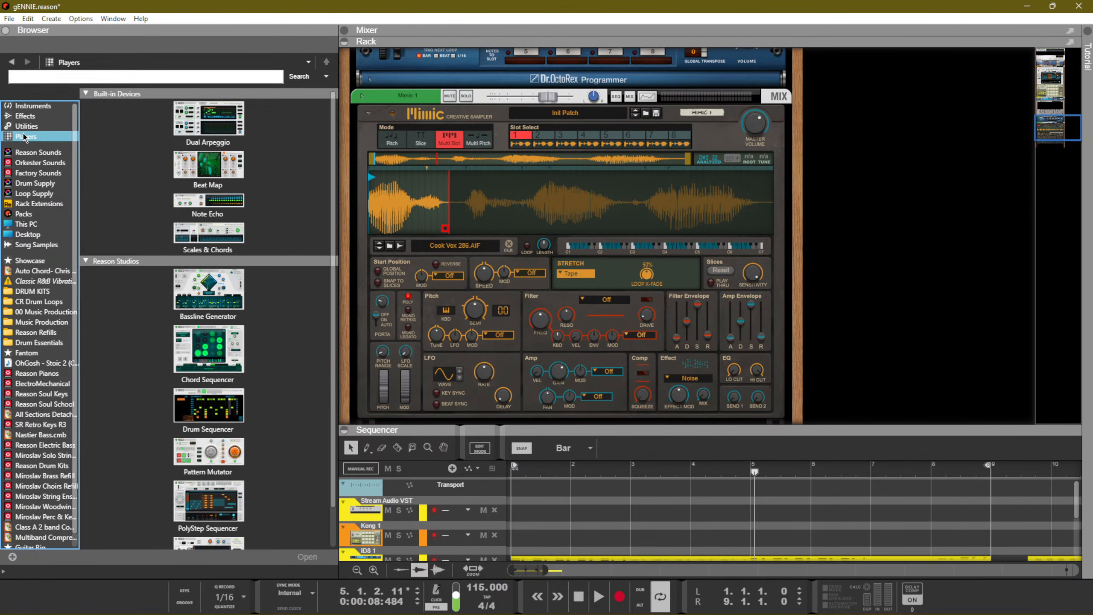
{"action": "left_click", "coordinate": [245, 274]}
{"action": "left_click", "coordinate": [237, 450]}
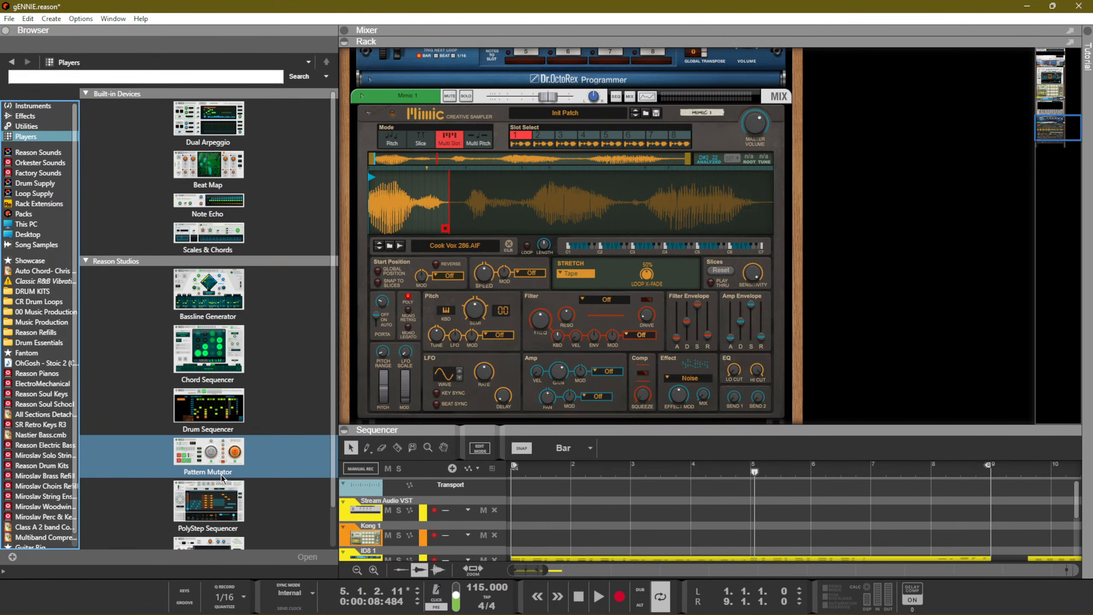
{"action": "left_click", "coordinate": [211, 503]}
{"action": "scroll", "coordinate": [210, 495], "scroll_direction": "down", "scroll_amount": 1}
{"action": "left_click", "coordinate": [214, 503]}
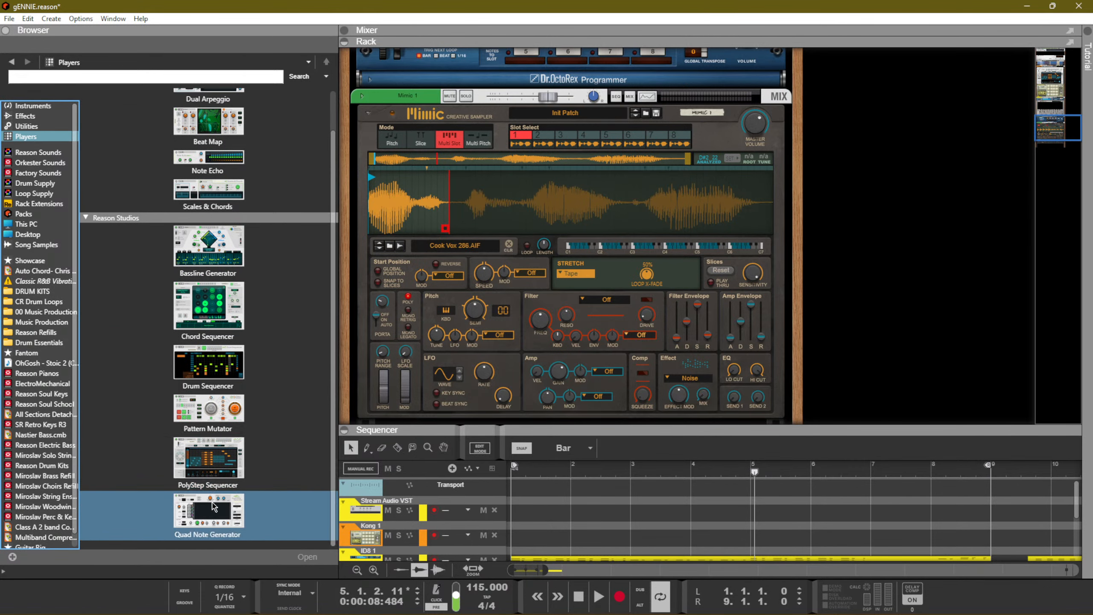
{"action": "scroll", "coordinate": [511, 401], "scroll_direction": "up", "scroll_amount": 1}
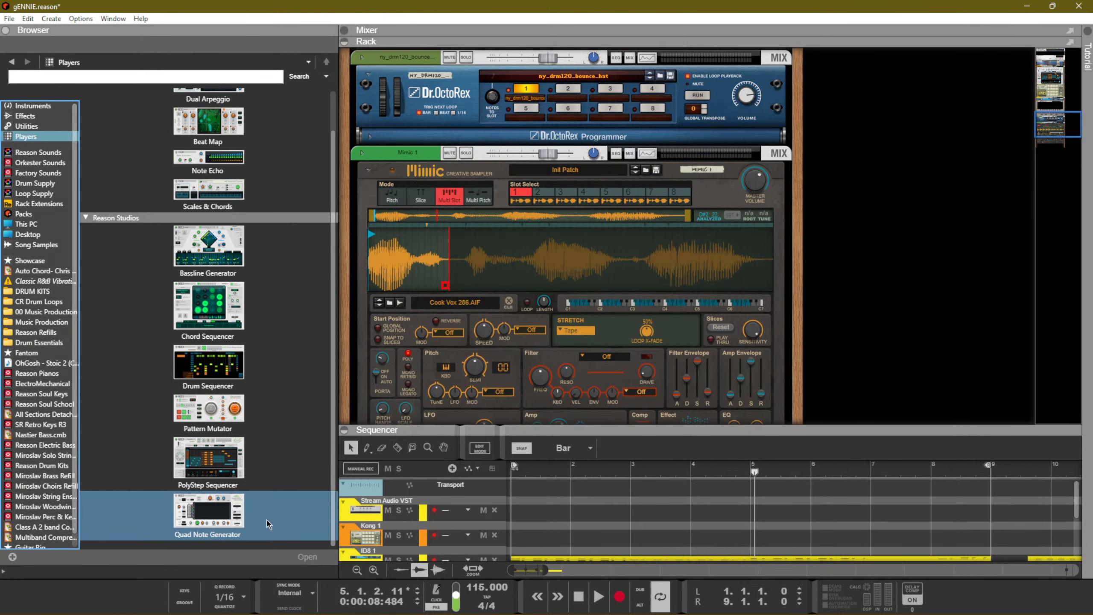
{"action": "mouse_move", "coordinate": [224, 521]}
{"action": "left_mouse_down"}
{"action": "mouse_move", "coordinate": [437, 339]}
{"action": "mouse_move", "coordinate": [337, 338]}
{"action": "mouse_move", "coordinate": [271, 502]}
{"action": "mouse_move", "coordinate": [558, 174]}
{"action": "left_mouse_up"}
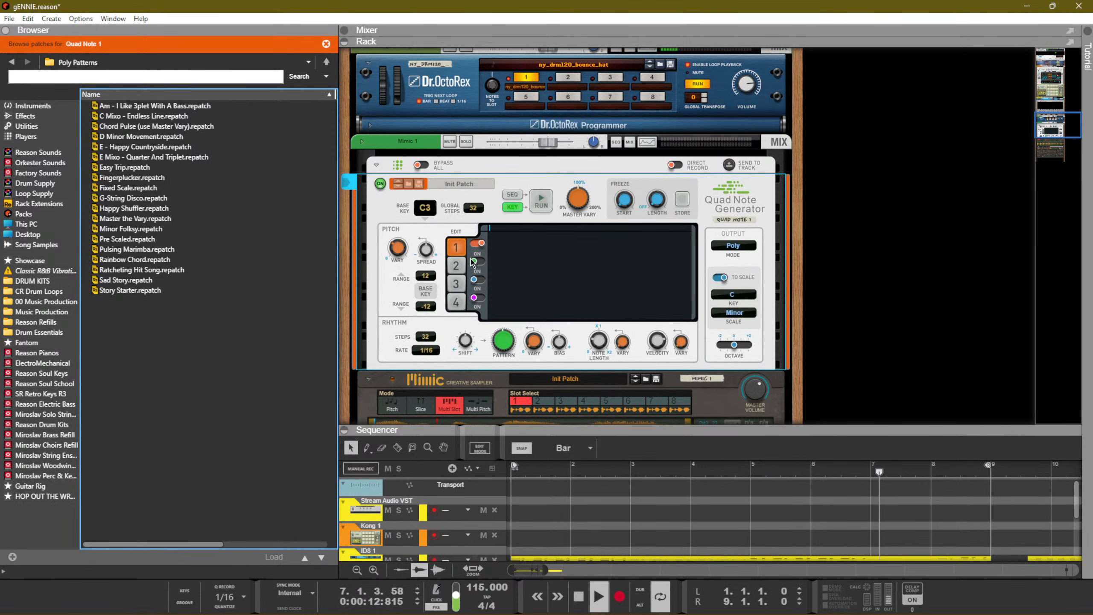
Enable lines 2, 3 and 4 in the Quad Note Generator
{"action": "left_click", "coordinate": [459, 267]}
{"action": "left_click", "coordinate": [457, 284]}
{"action": "left_click", "coordinate": [457, 303]}
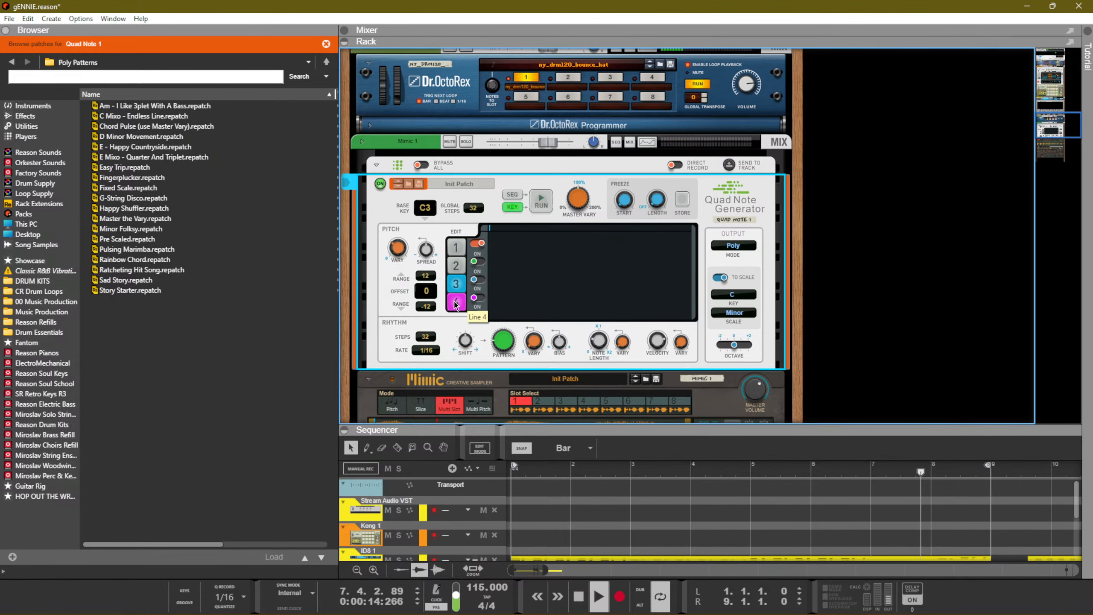
{"action": "left_click", "coordinate": [479, 262]}
{"action": "left_click", "coordinate": [483, 279]}
Load the Chord Pulse (use Master Vary) patch in the Quad Note Generator and set the generator running
{"action": "left_click", "coordinate": [399, 186]}
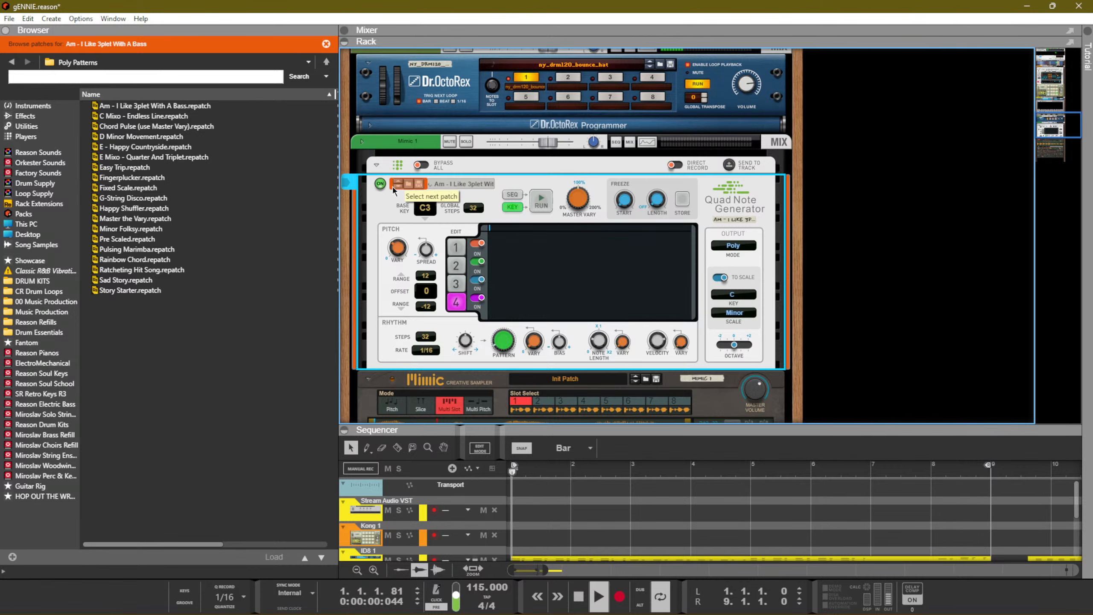
{"action": "left_click", "coordinate": [401, 190]}
{"action": "left_click", "coordinate": [401, 190]}
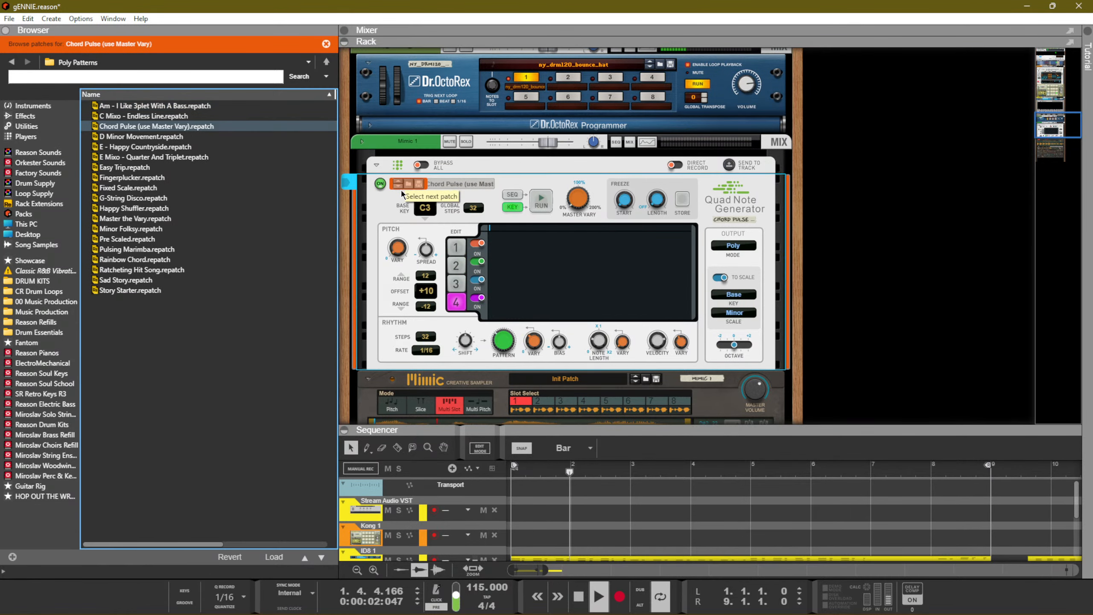
{"action": "scroll", "coordinate": [467, 217], "scroll_direction": "down", "scroll_amount": 3}
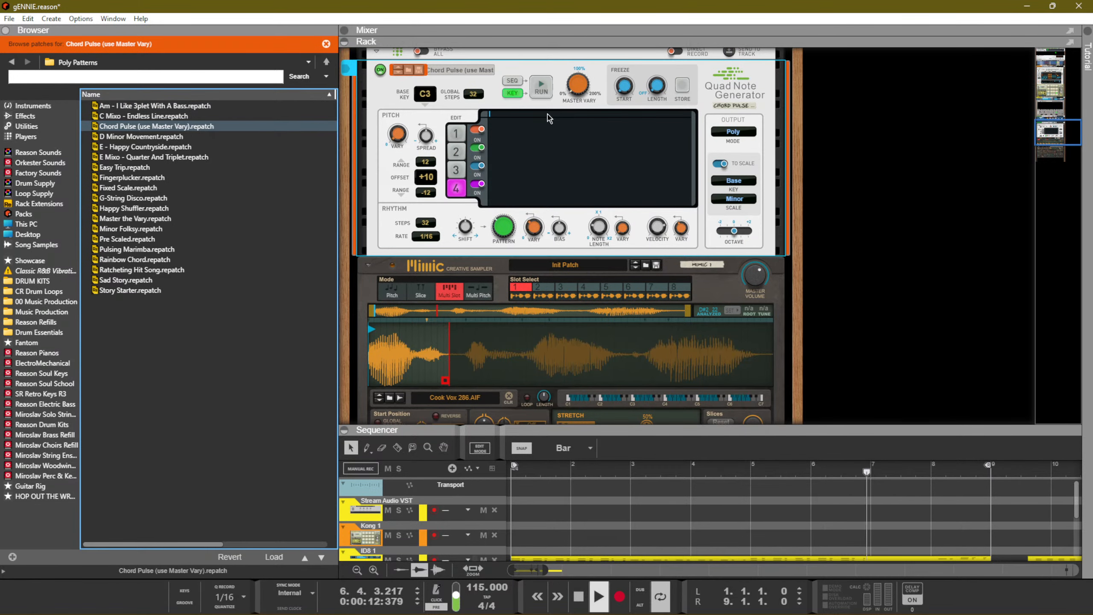
{"action": "left_click", "coordinate": [541, 88]}
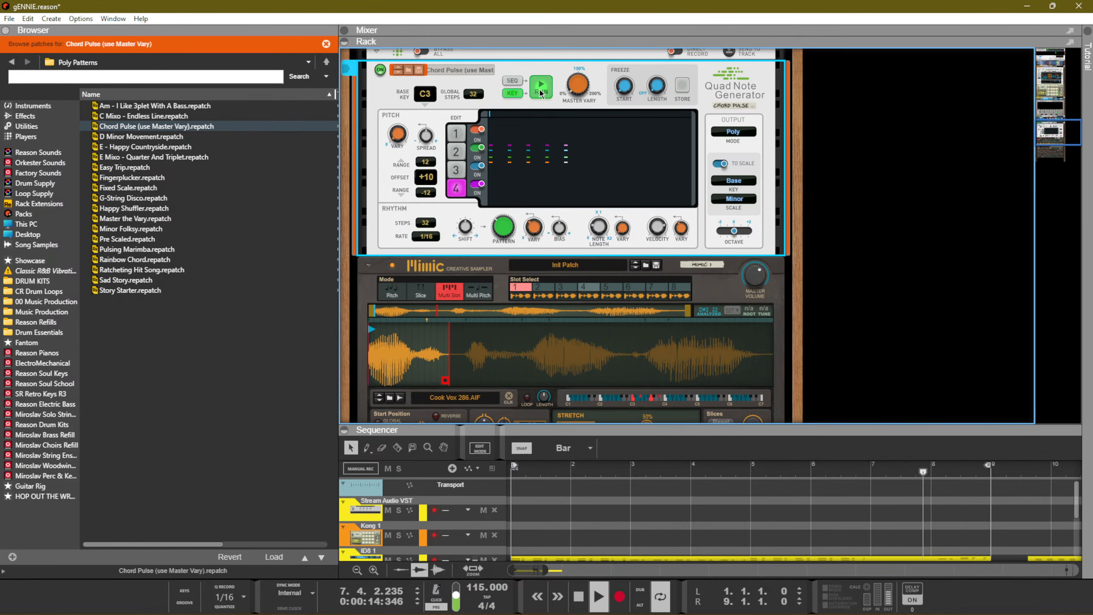
{"action": "scroll", "coordinate": [448, 254], "scroll_direction": "up", "scroll_amount": 3}
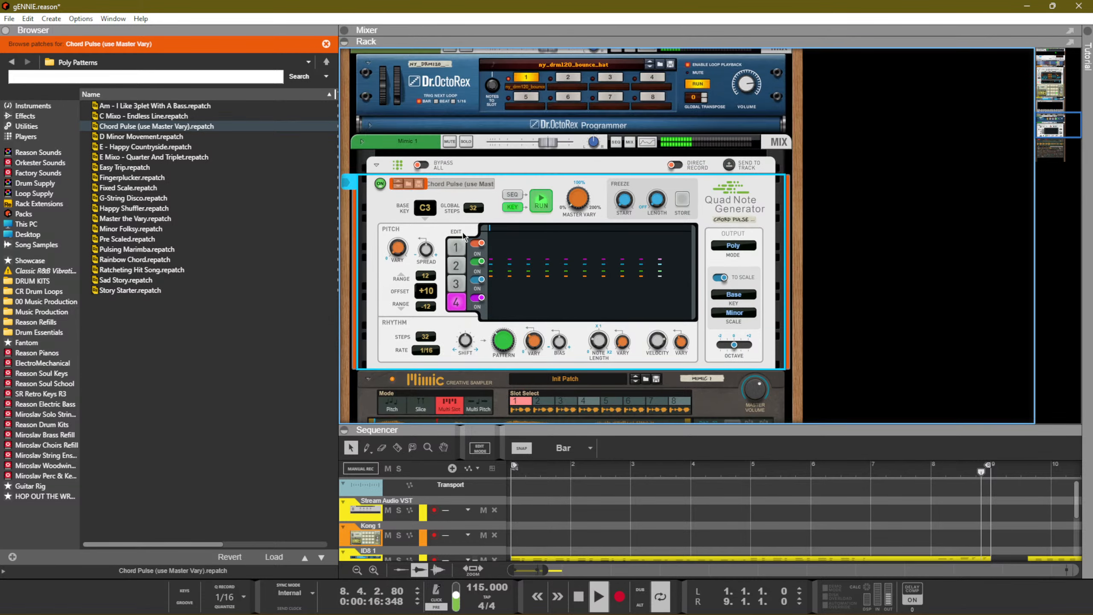
Audition successive Quad Note Generator patches from D Minor Movement onward and load Fingerplucker
{"action": "left_click", "coordinate": [399, 184]}
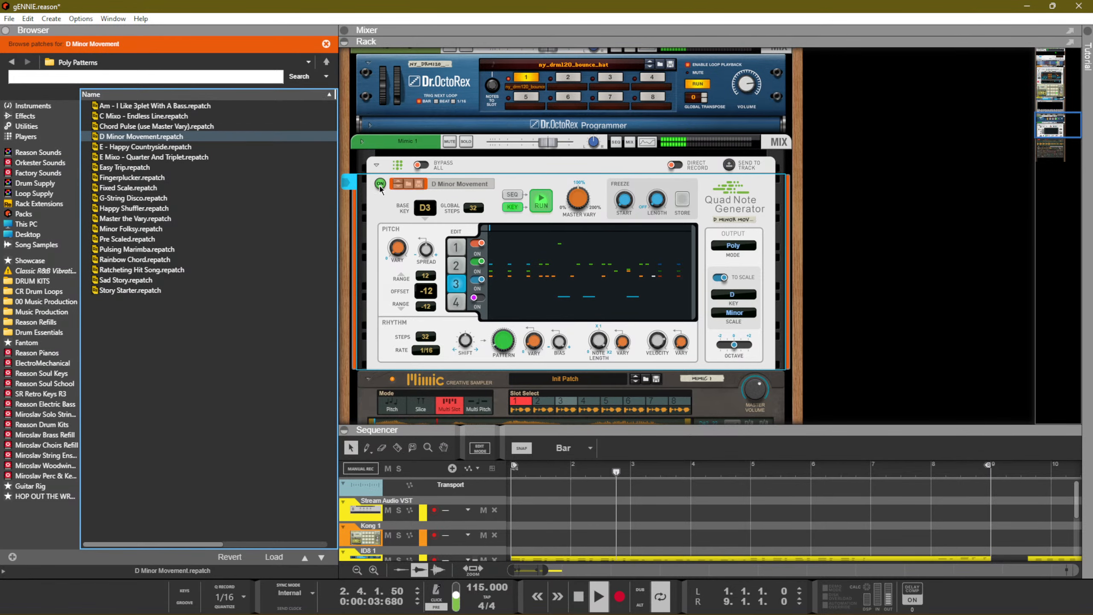
{"action": "left_click", "coordinate": [396, 188]}
{"action": "scroll", "coordinate": [371, 345], "scroll_direction": "down", "scroll_amount": 3}
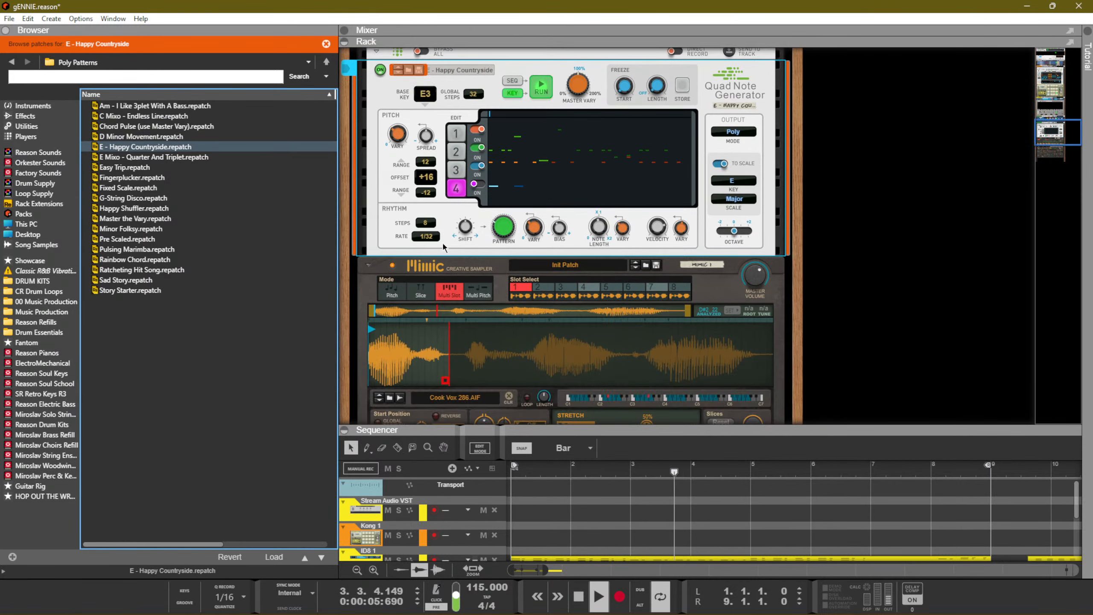
{"action": "scroll", "coordinate": [371, 345], "scroll_direction": "down", "scroll_amount": 3}
{"action": "left_click", "coordinate": [382, 389]}
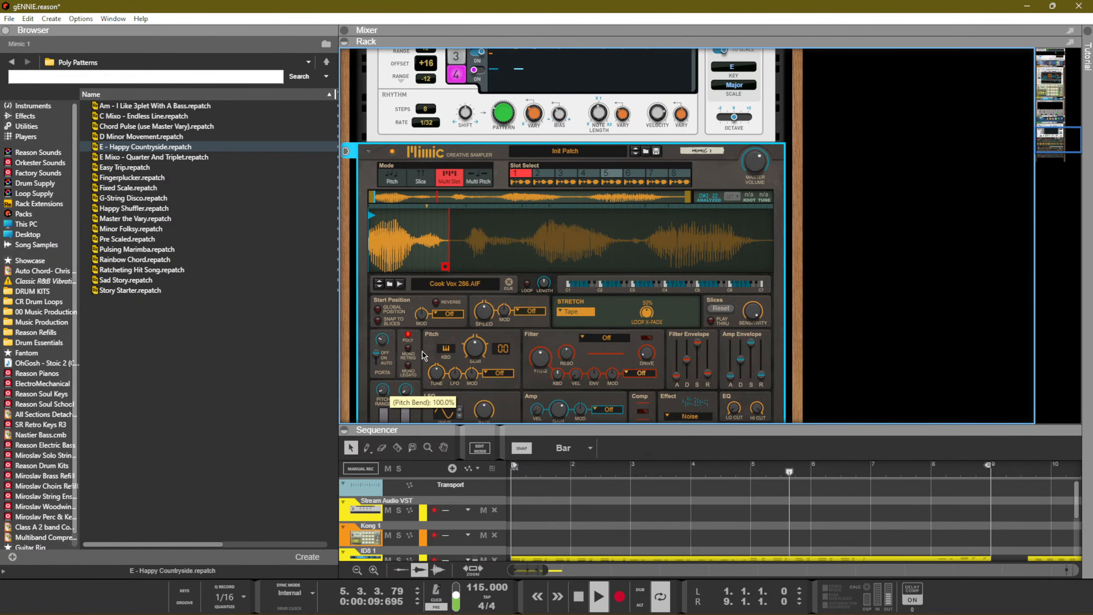
{"action": "scroll", "coordinate": [437, 324], "scroll_direction": "up", "scroll_amount": 1}
{"action": "scroll", "coordinate": [437, 324], "scroll_direction": "up", "scroll_amount": 1}
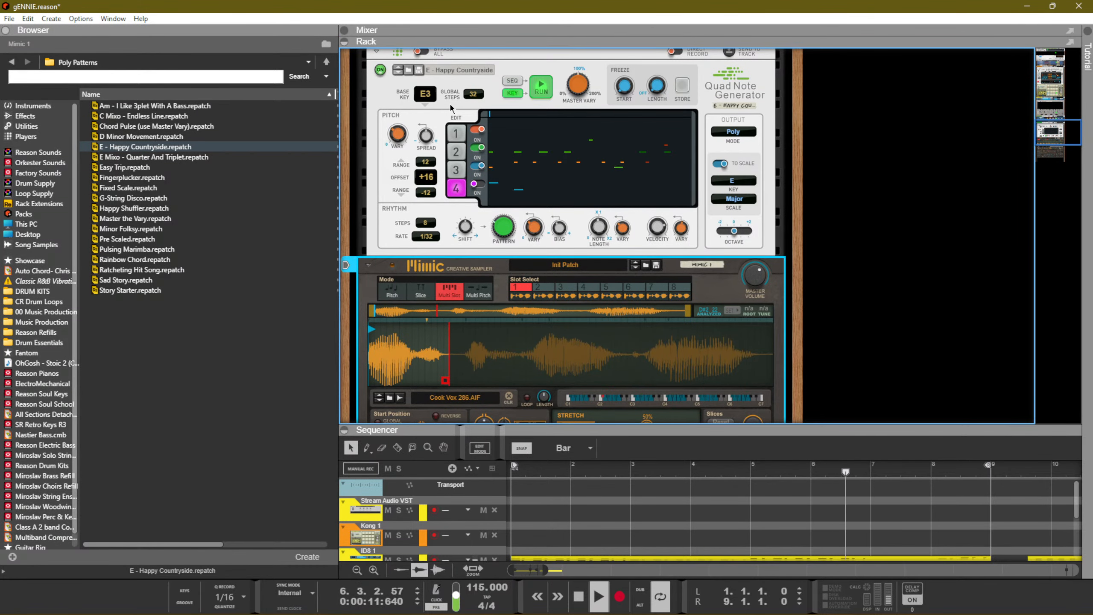
{"action": "left_click", "coordinate": [397, 71]}
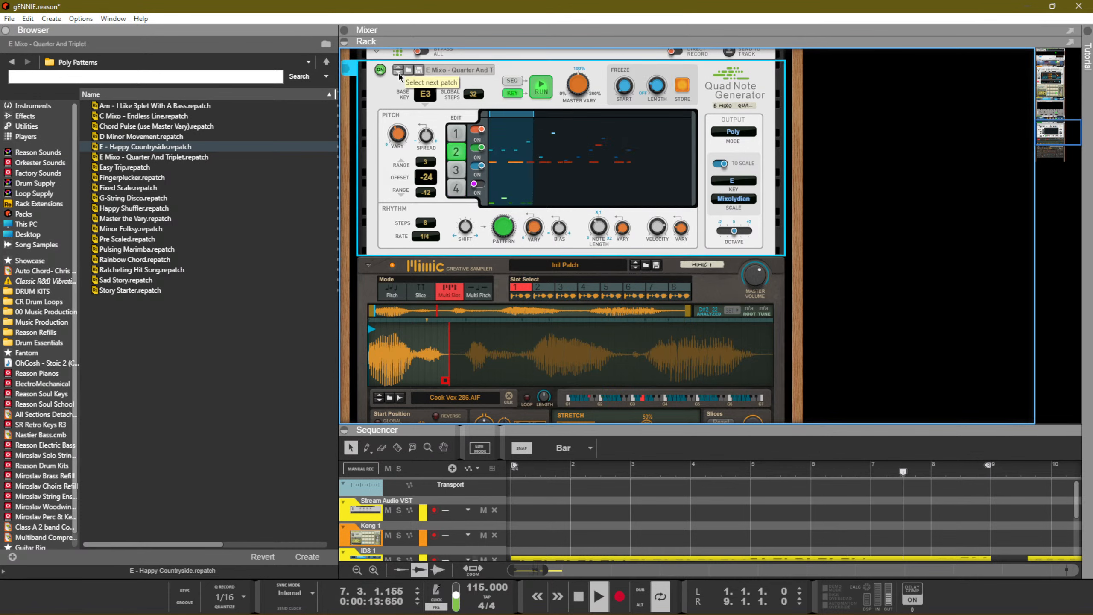
{"action": "left_click", "coordinate": [398, 71]}
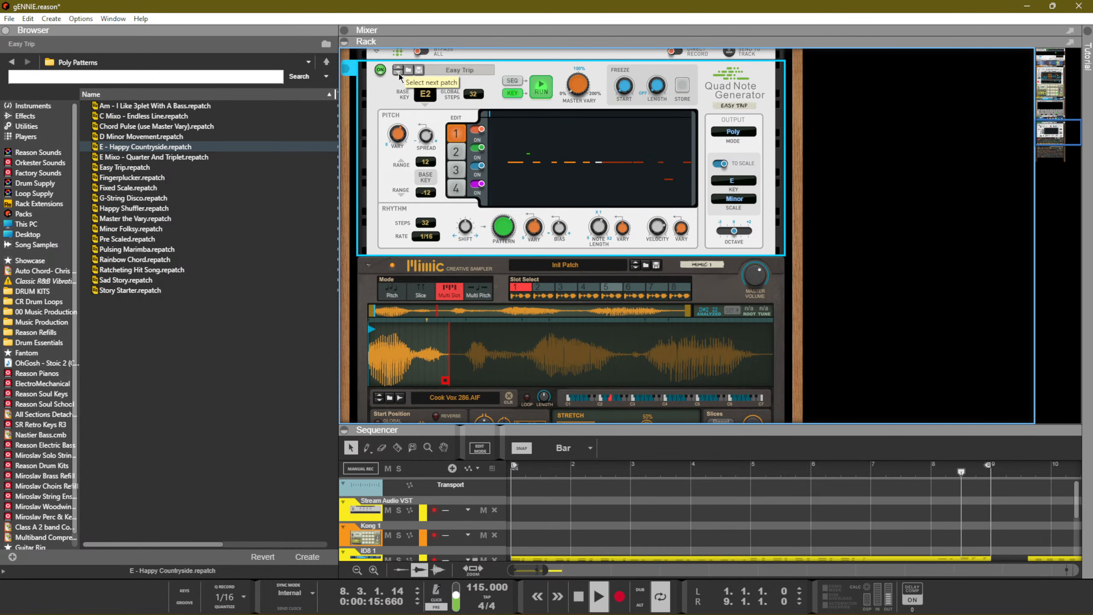
{"action": "left_click", "coordinate": [398, 72]}
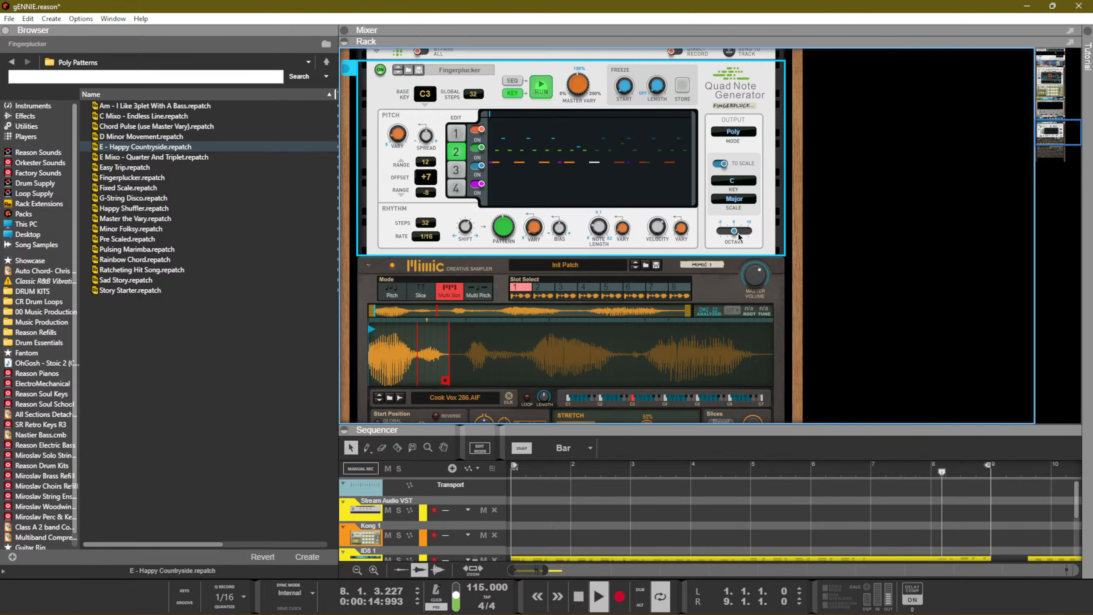
Raise the Quad Note Generator's output octave and increase the note length of line 2
{"action": "left_click_drag", "start_coordinate": [739, 236], "coordinate": [738, 230]}
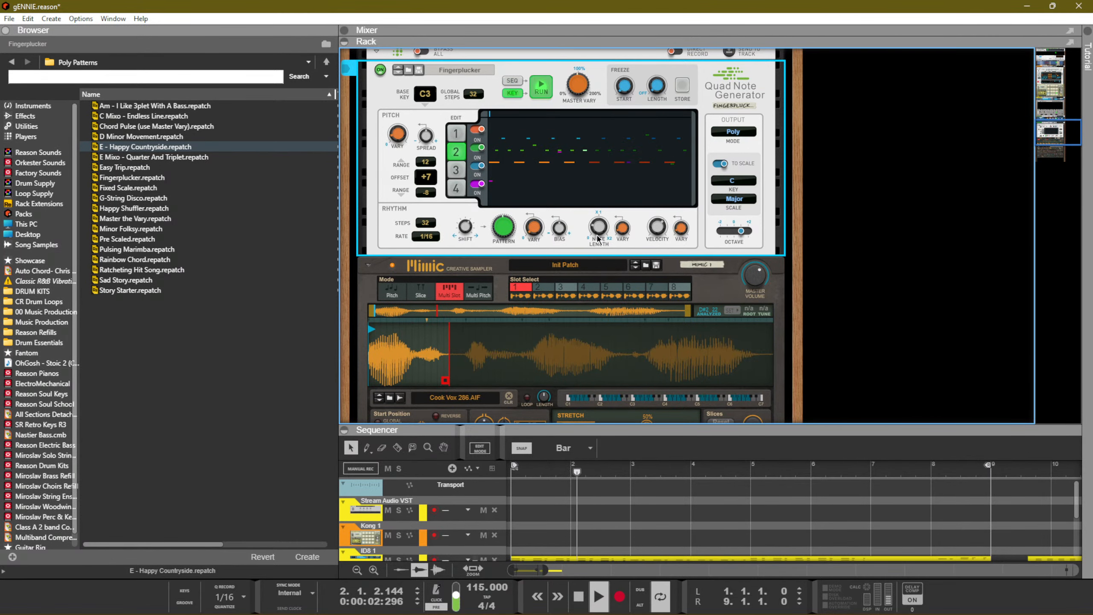
{"action": "left_click_drag", "start_coordinate": [597, 239], "coordinate": [597, 208]}
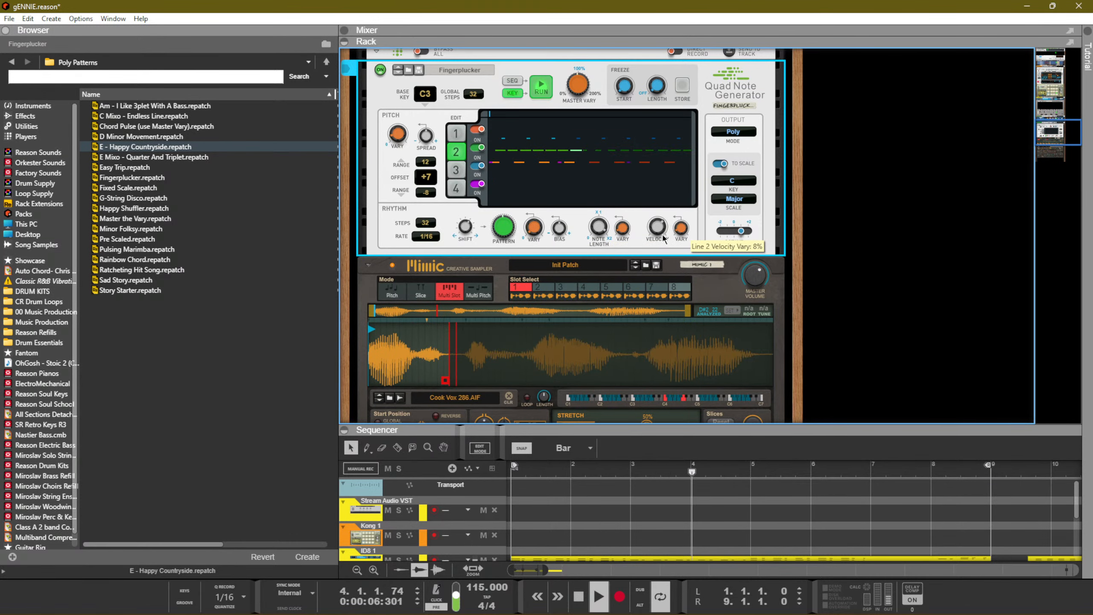
{"action": "scroll", "coordinate": [461, 297], "scroll_direction": "down", "scroll_amount": 3}
{"action": "scroll", "coordinate": [461, 297], "scroll_direction": "up", "scroll_amount": 3}
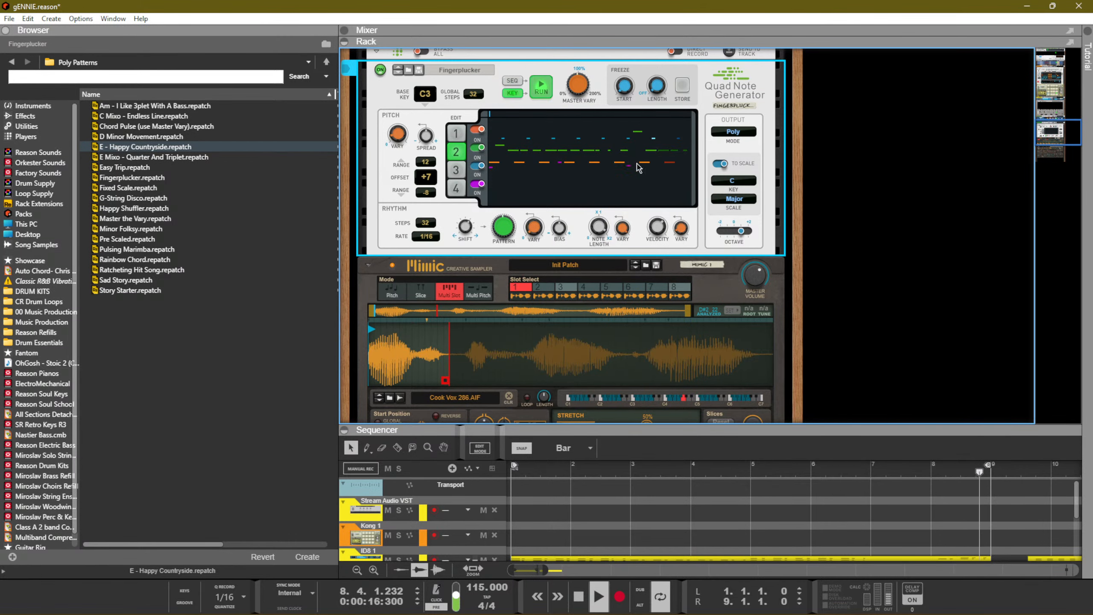
{"action": "scroll", "coordinate": [517, 249], "scroll_direction": "down", "scroll_amount": 3}
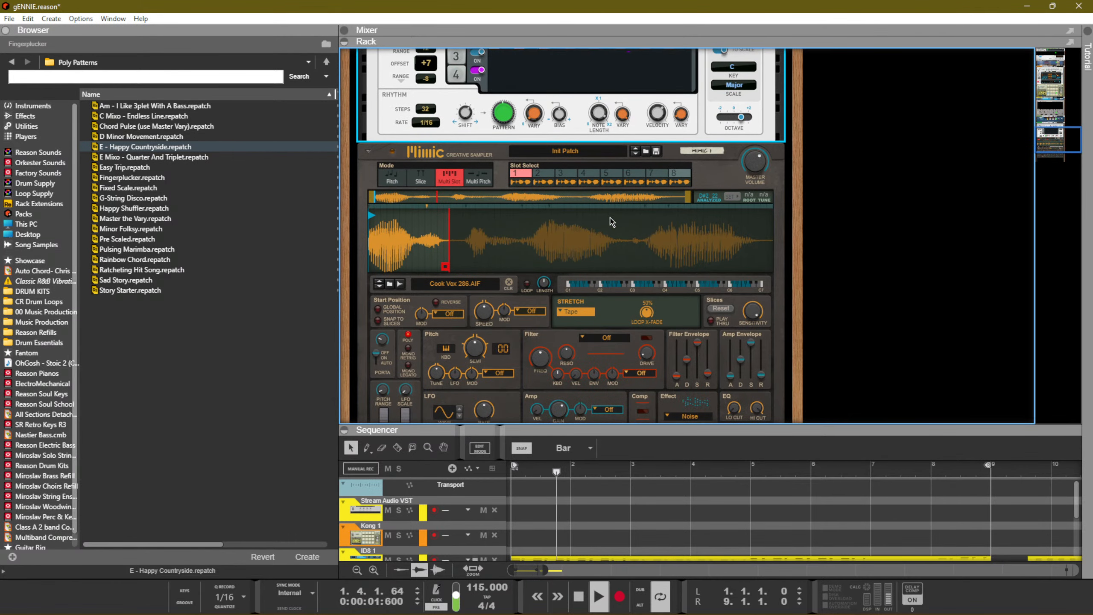
Compare the pitch settings of Quad Note Generator lines 1 and 2 and adjust the Master Vary amount
{"action": "scroll", "coordinate": [595, 215], "scroll_direction": "up", "scroll_amount": 4}
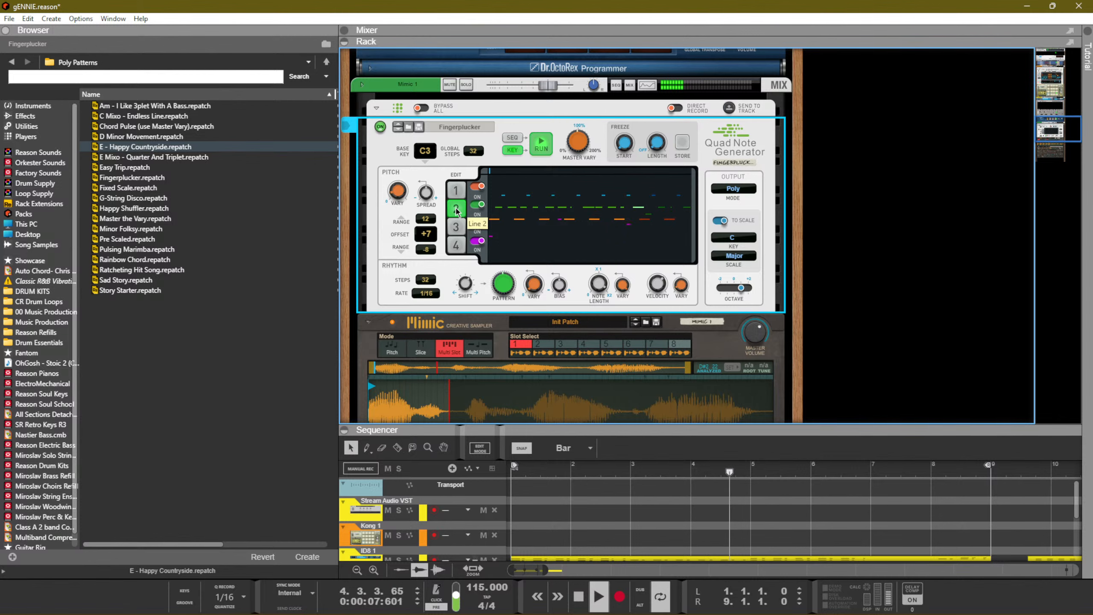
{"action": "left_click", "coordinate": [454, 192]}
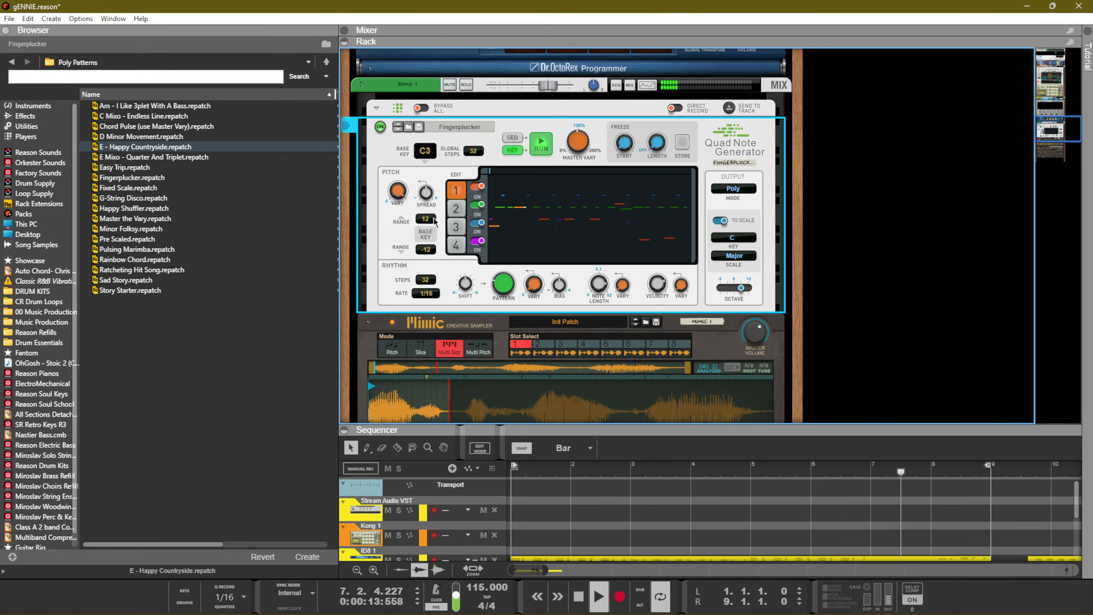
{"action": "left_click", "coordinate": [455, 209]}
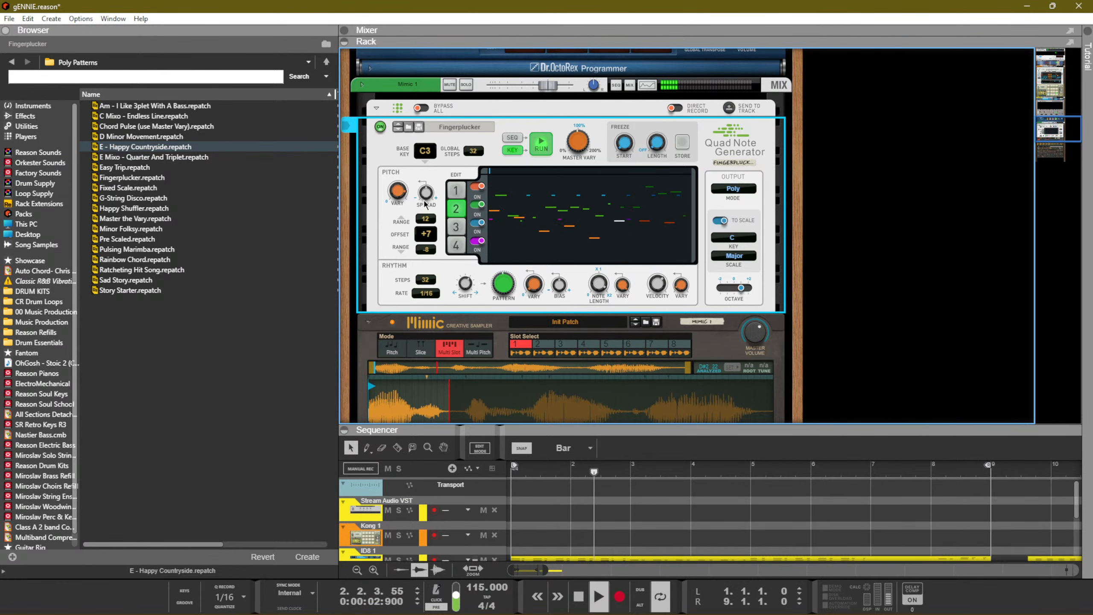
{"action": "mouse_move", "coordinate": [581, 144]}
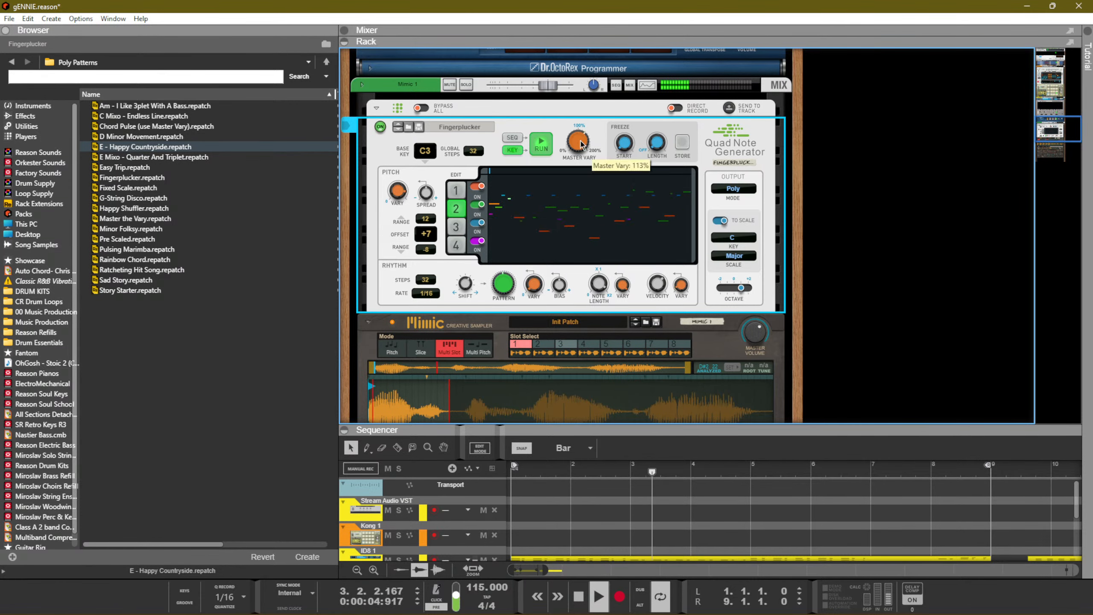
{"action": "left_click_drag", "start_coordinate": [581, 145], "coordinate": [578, 140]}
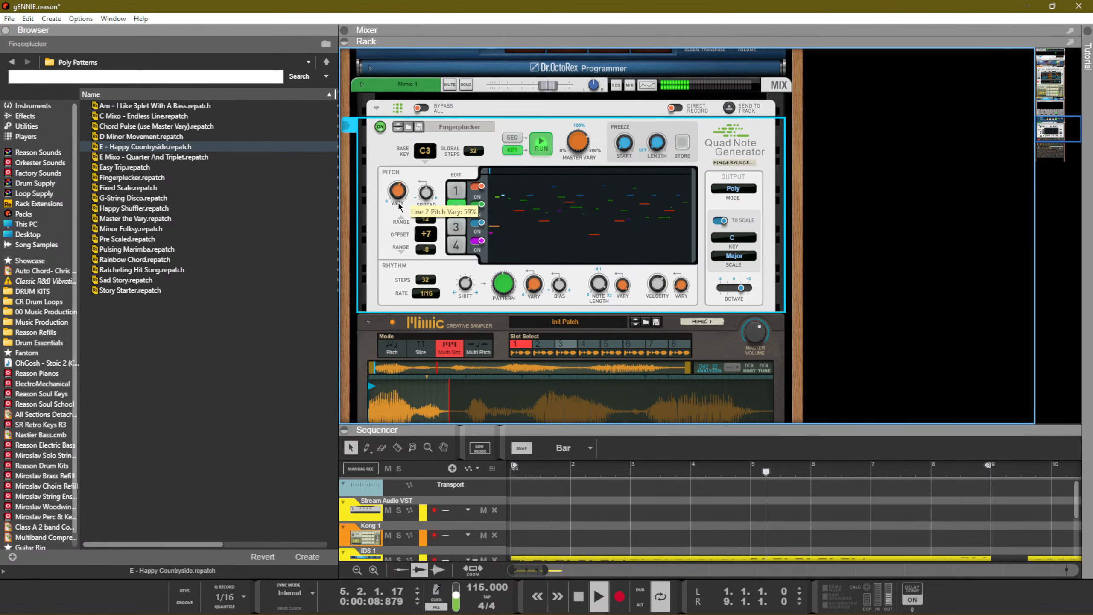
Set the rhythm rate of Quad Note Generator lines 1 and 2 to 1/8
{"action": "left_click", "coordinate": [456, 190]}
{"action": "mouse_move", "coordinate": [388, 195]}
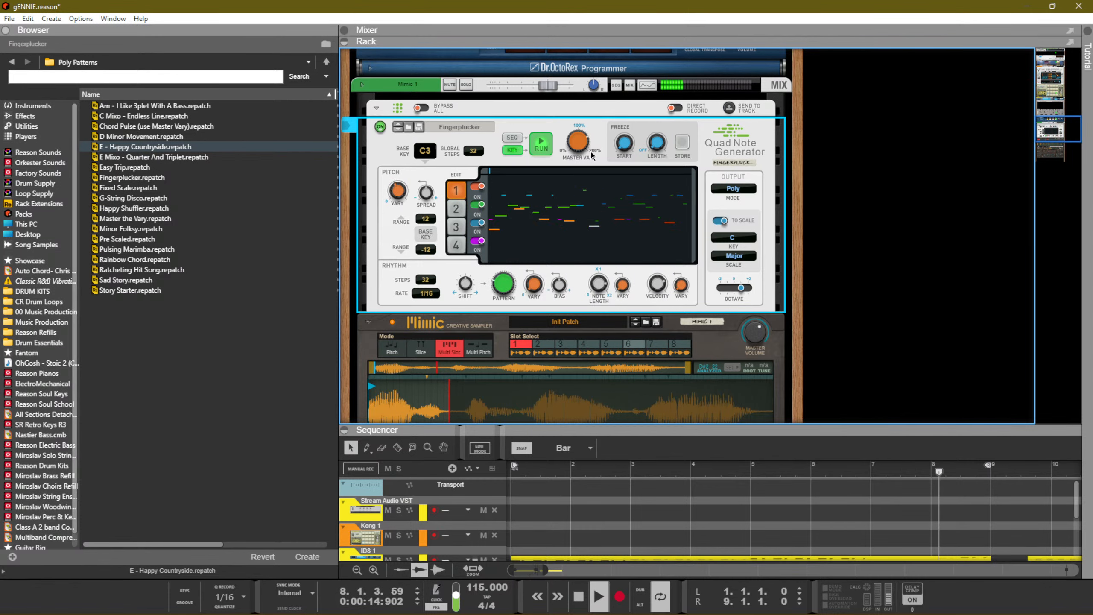
{"action": "scroll", "coordinate": [550, 200], "scroll_direction": "down", "scroll_amount": 2}
{"action": "scroll", "coordinate": [550, 201], "scroll_direction": "up", "scroll_amount": 2}
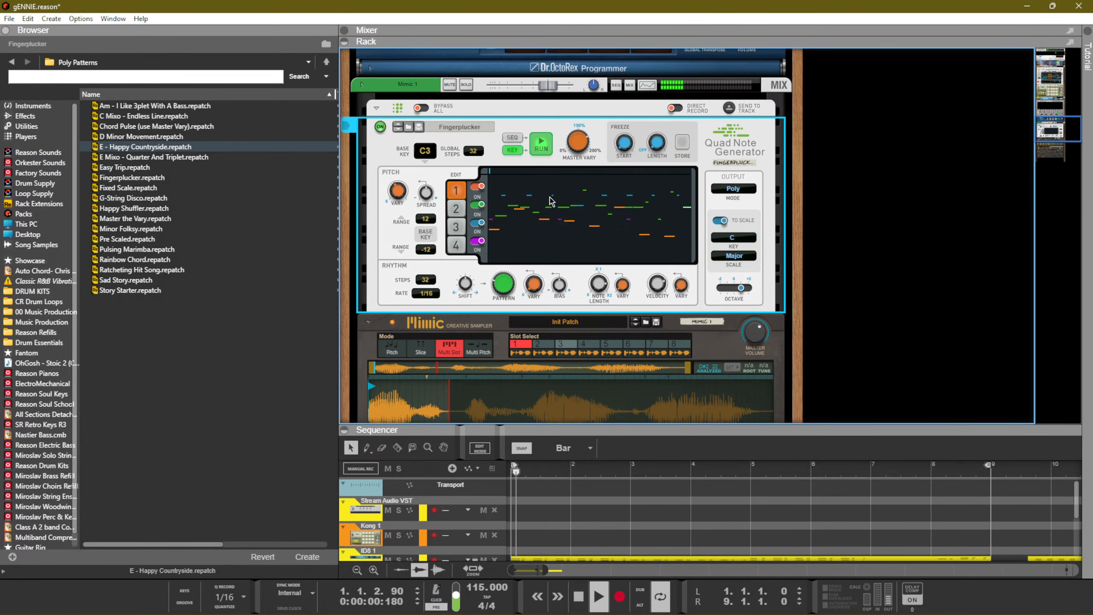
{"action": "left_click", "coordinate": [426, 293]}
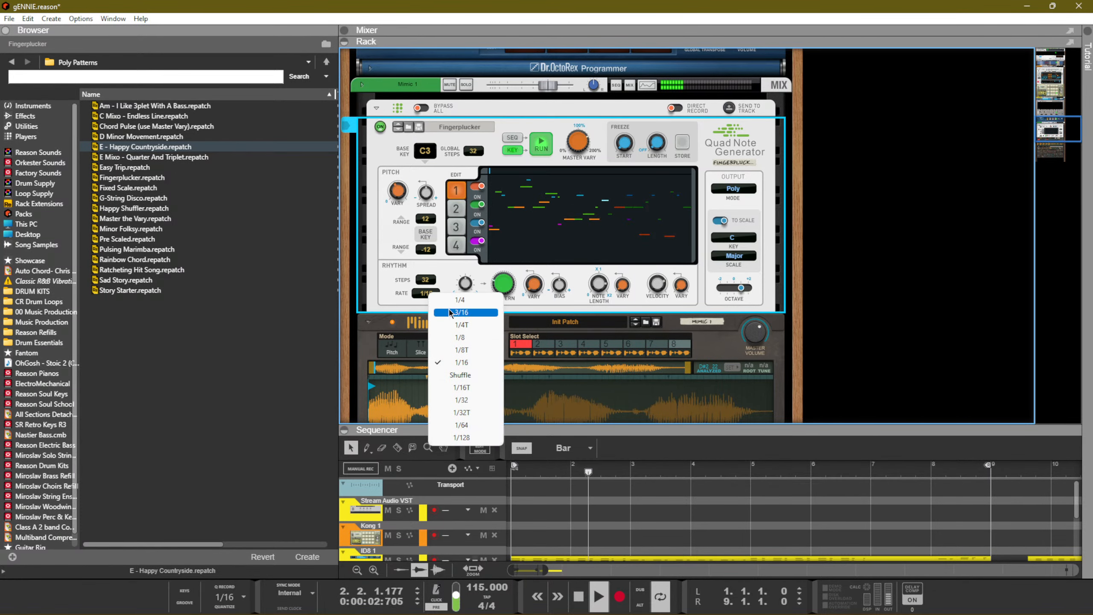
{"action": "left_click", "coordinate": [459, 337]}
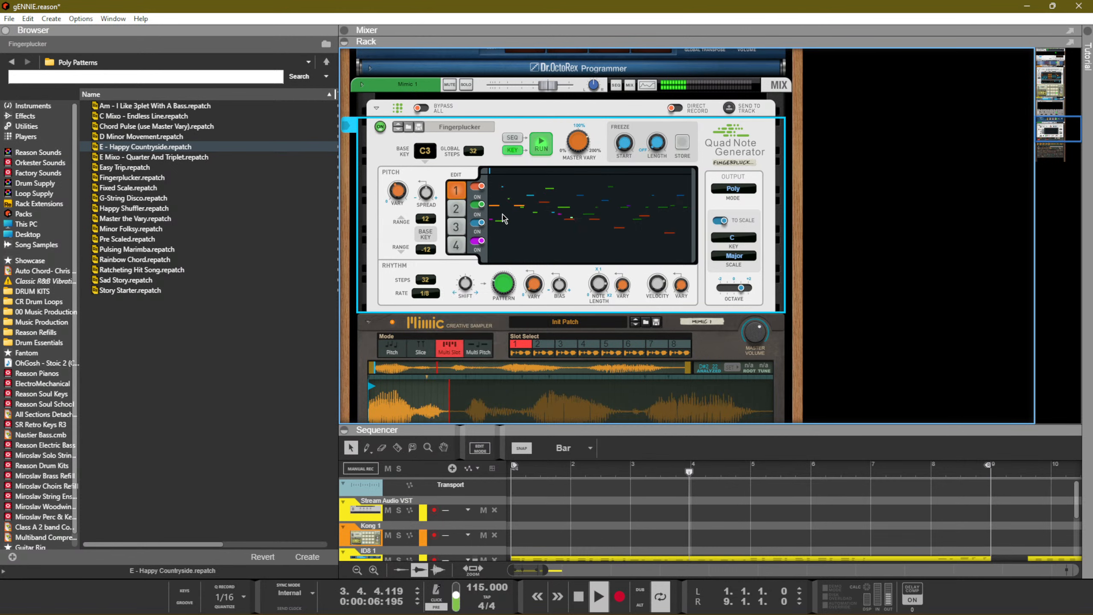
{"action": "left_click", "coordinate": [455, 209]}
{"action": "left_click", "coordinate": [426, 293]}
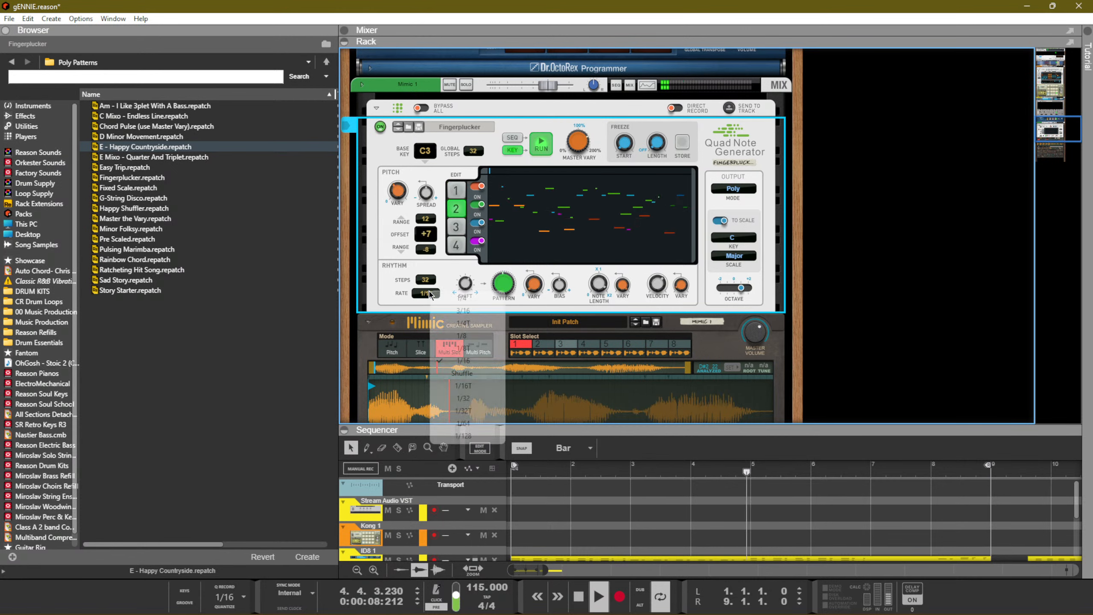
{"action": "left_click", "coordinate": [457, 336]}
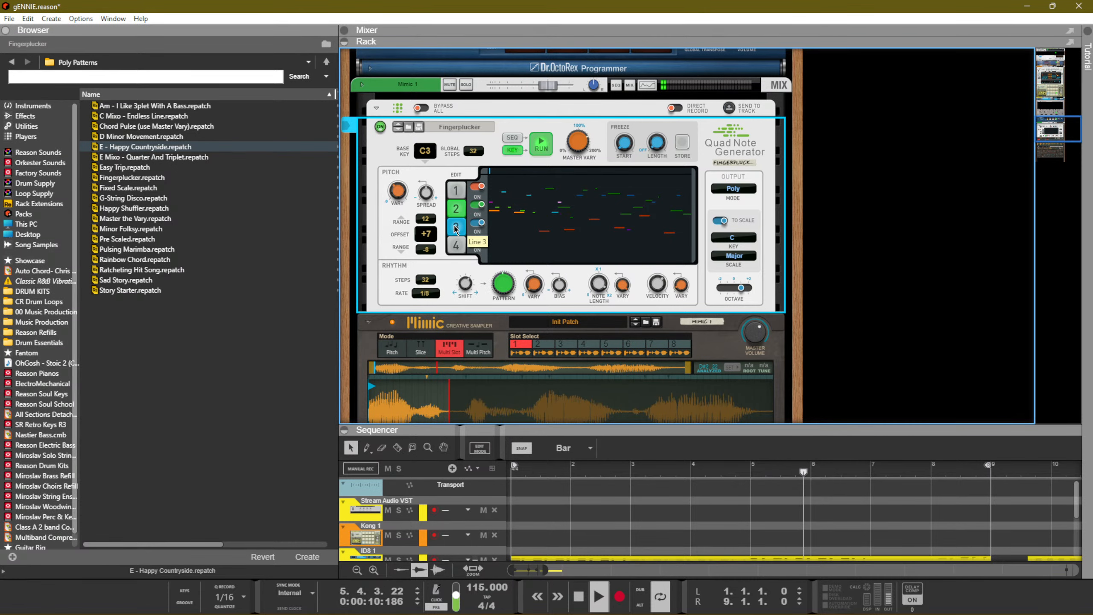
Try the Shuffle rate on line 3 of the Quad Note Generator and return it to 1/16
{"action": "left_click", "coordinate": [455, 227]}
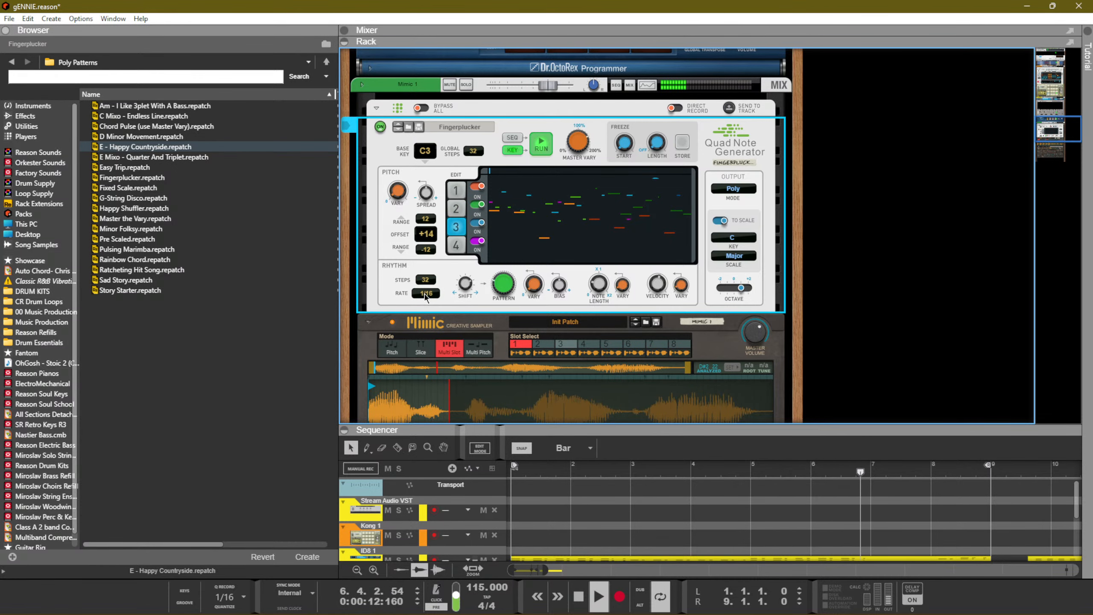
{"action": "left_click", "coordinate": [426, 293]}
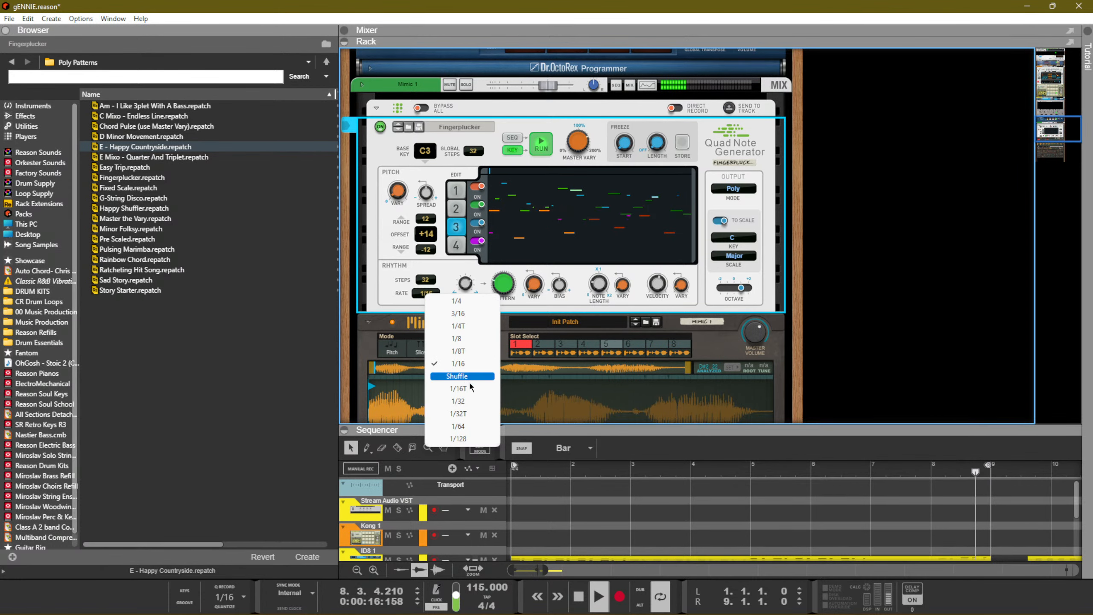
{"action": "left_click", "coordinate": [458, 376]}
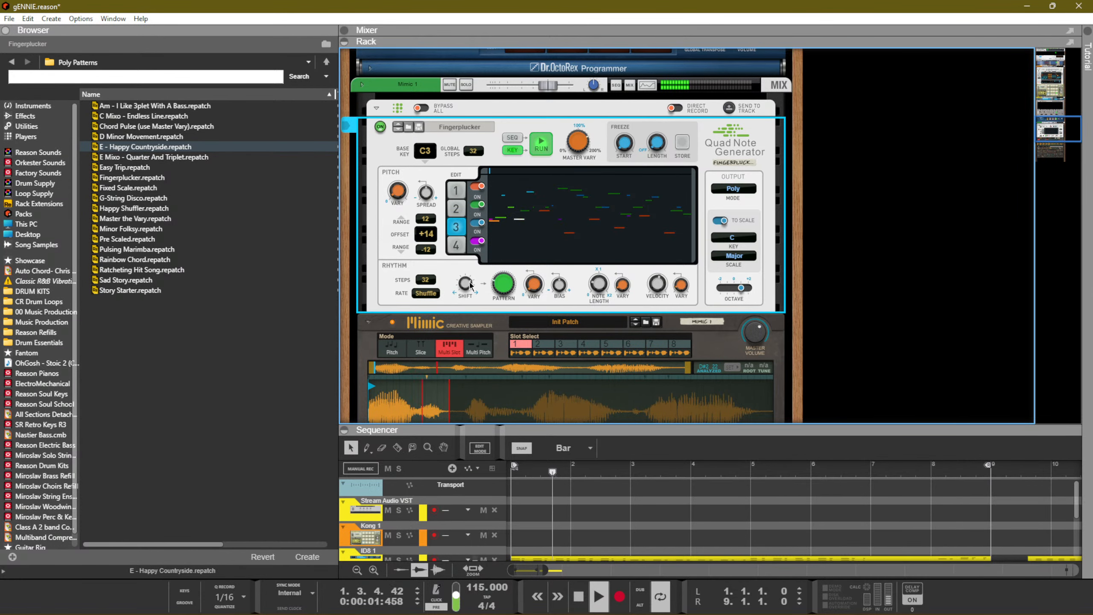
{"action": "scroll", "coordinate": [476, 278], "scroll_direction": "down", "scroll_amount": 4}
{"action": "scroll", "coordinate": [434, 248], "scroll_direction": "up", "scroll_amount": 3}
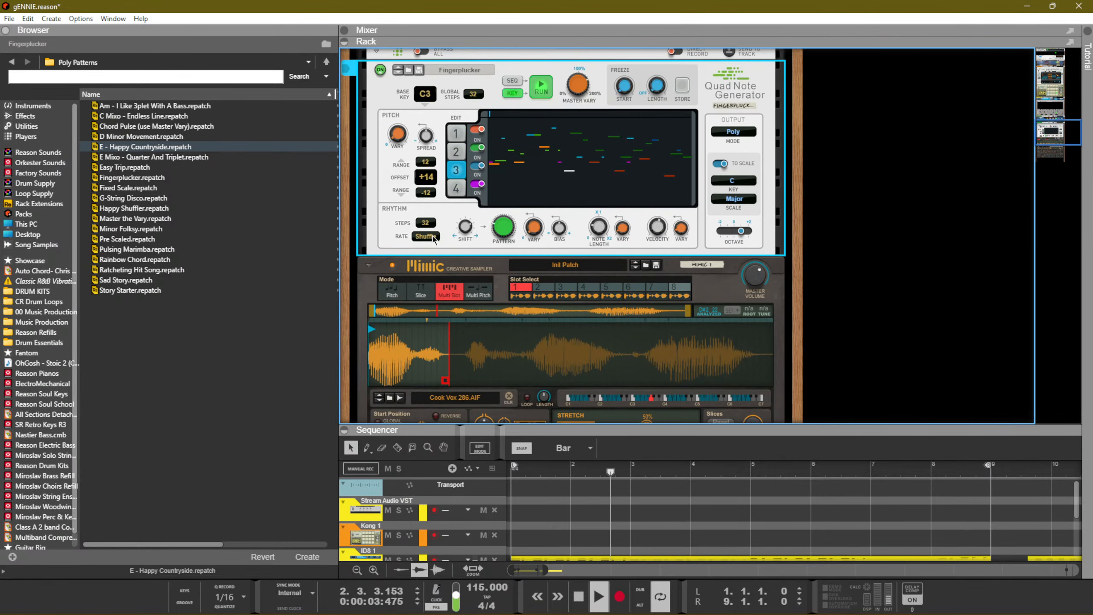
{"action": "left_click", "coordinate": [425, 236]}
{"action": "left_click", "coordinate": [463, 305]}
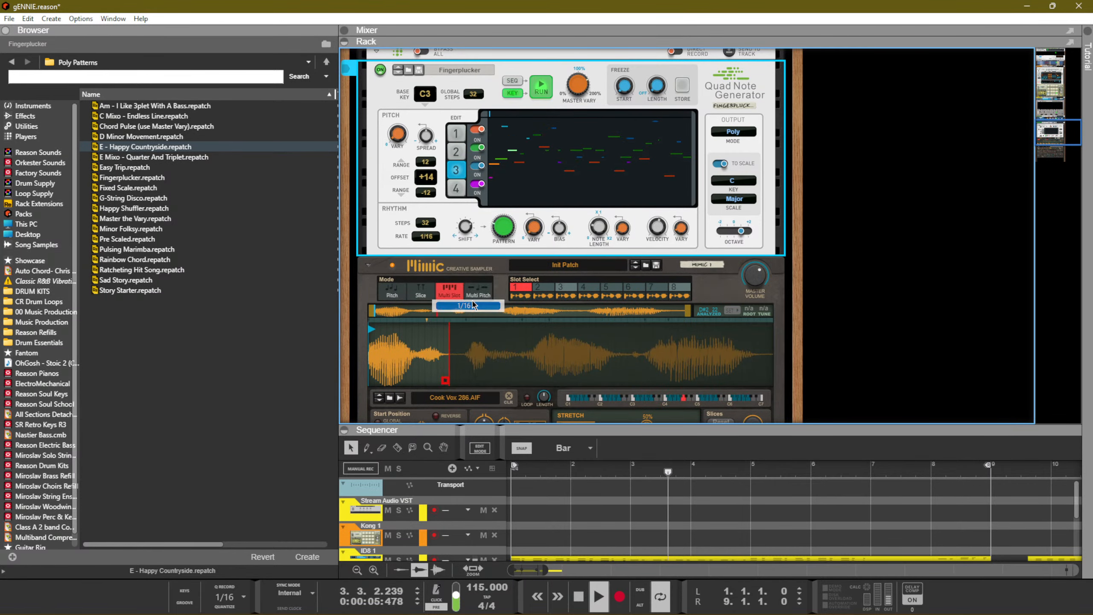
Lower the pitch of Mimic's slot 1 to -5 semitones
{"action": "scroll", "coordinate": [487, 324], "scroll_direction": "down", "scroll_amount": 3}
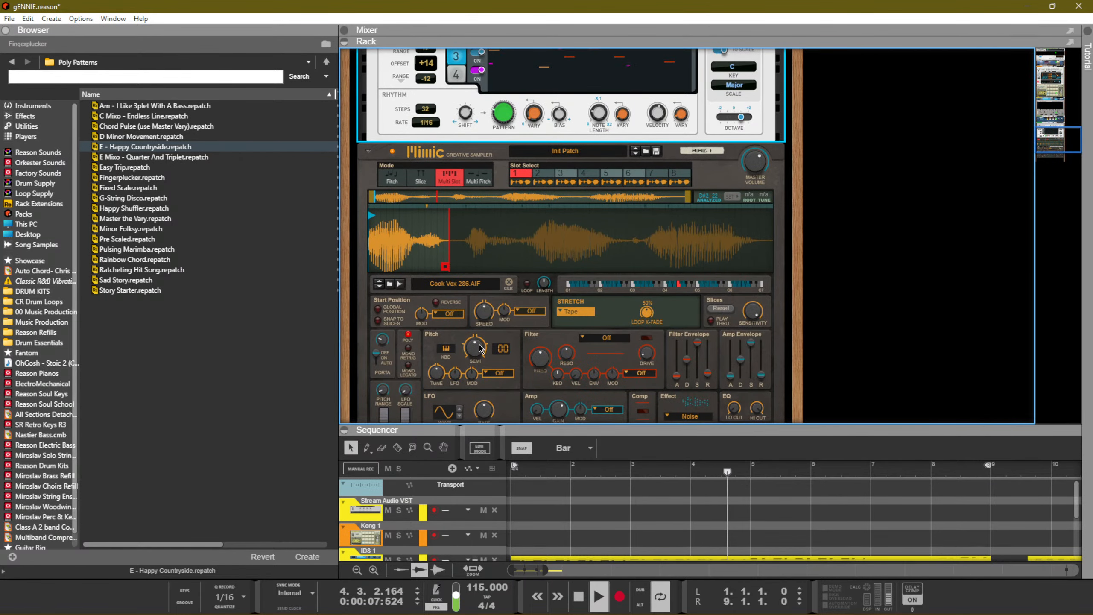
{"action": "left_click_drag", "start_coordinate": [479, 348], "coordinate": [479, 351]}
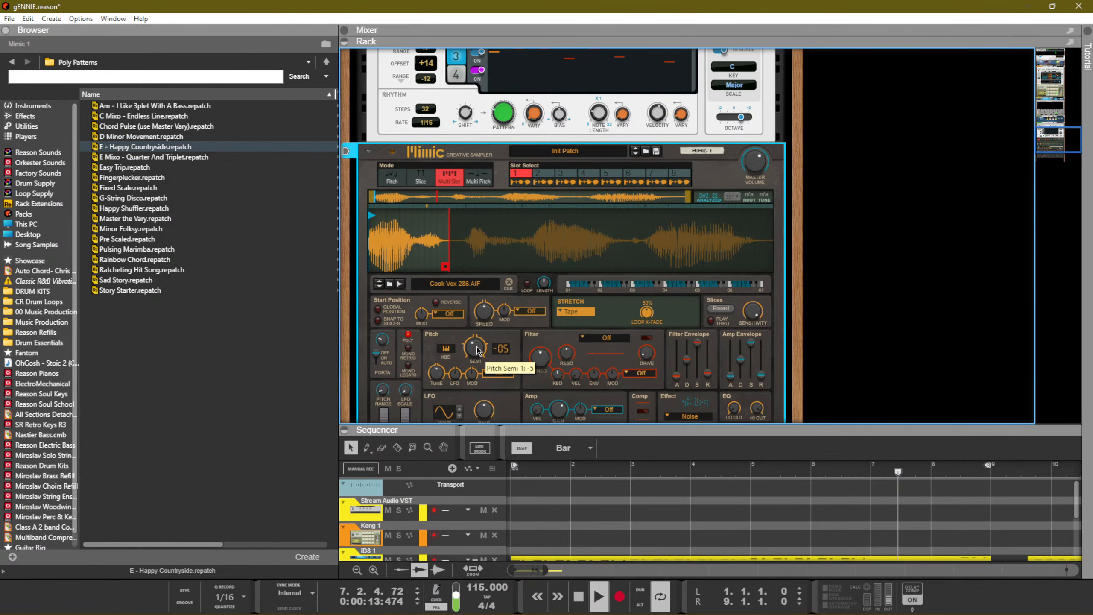
{"action": "scroll", "coordinate": [478, 351], "scroll_direction": "up", "scroll_amount": 5}
{"action": "left_click", "coordinate": [583, 147]}
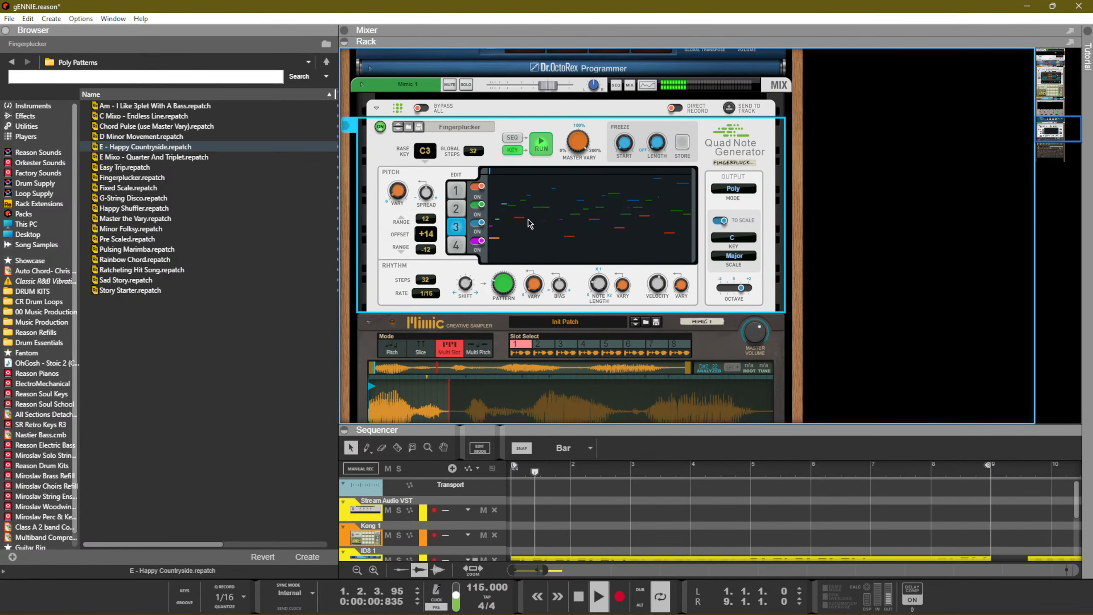
Stop the song playback and the running Quad Note Generator
{"action": "scroll", "coordinate": [466, 234], "scroll_direction": "down", "scroll_amount": 2}
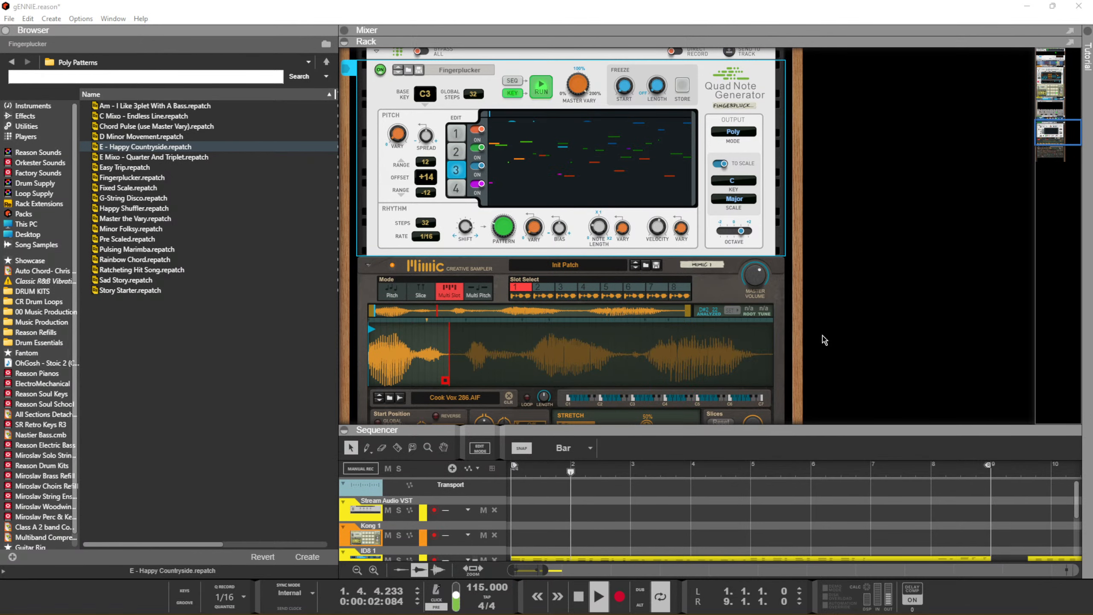
{"action": "scroll", "coordinate": [684, 275], "scroll_direction": "down", "scroll_amount": 5}
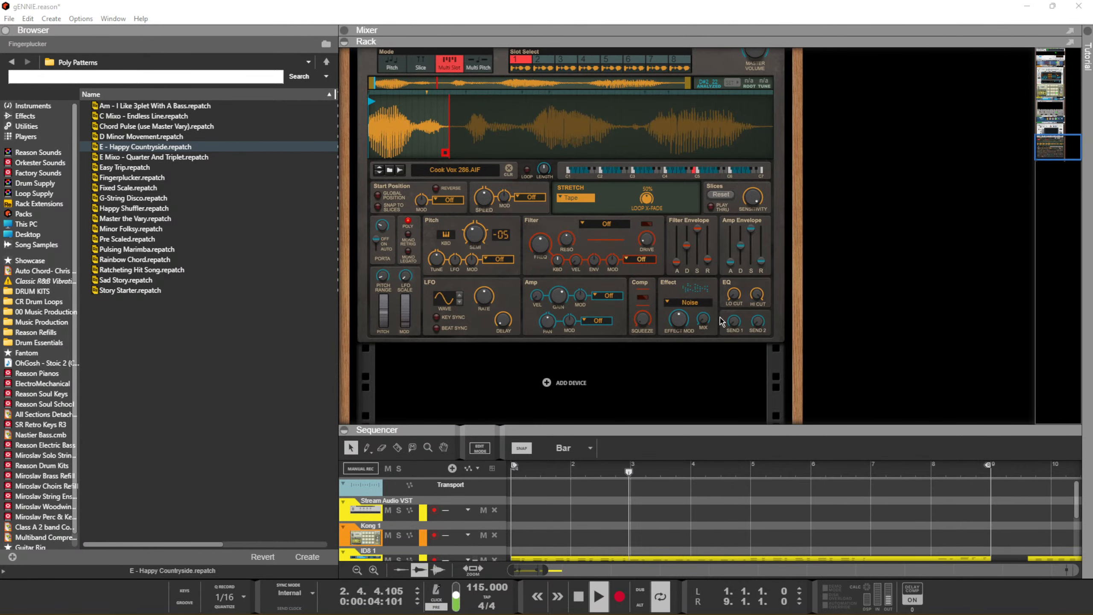
{"action": "scroll", "coordinate": [721, 320], "scroll_direction": "up", "scroll_amount": 9}
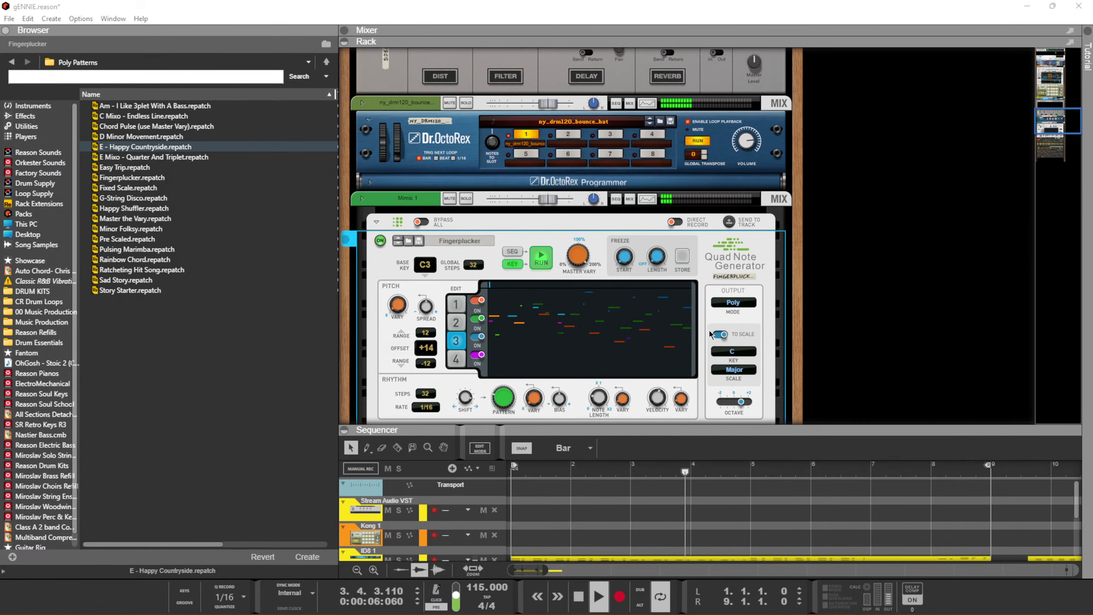
{"action": "scroll", "coordinate": [708, 334], "scroll_direction": "down", "scroll_amount": 8}
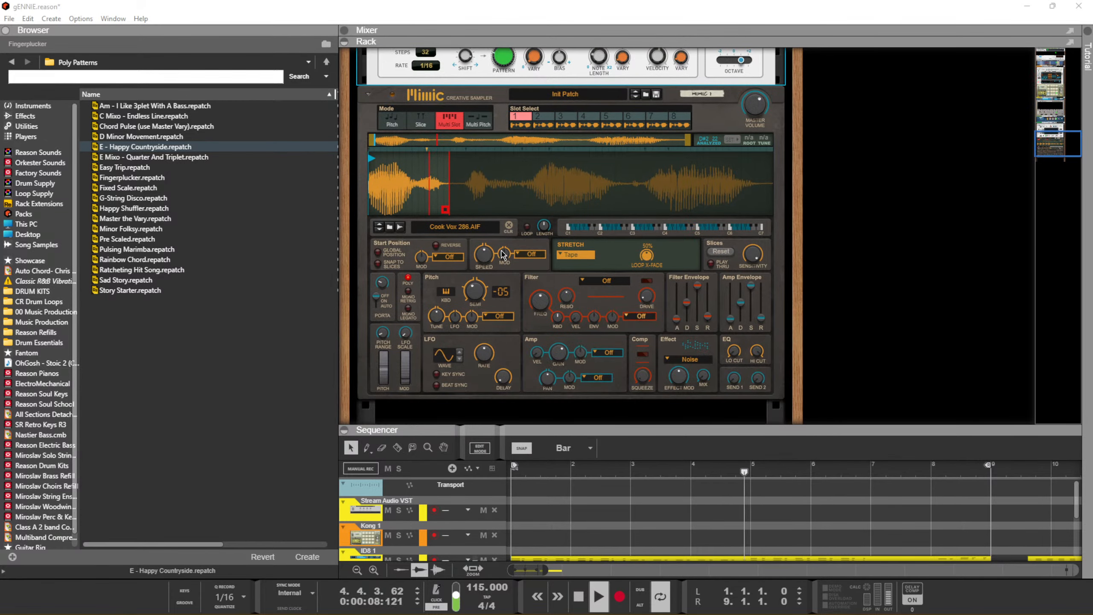
{"action": "left_click", "coordinate": [891, 226]}
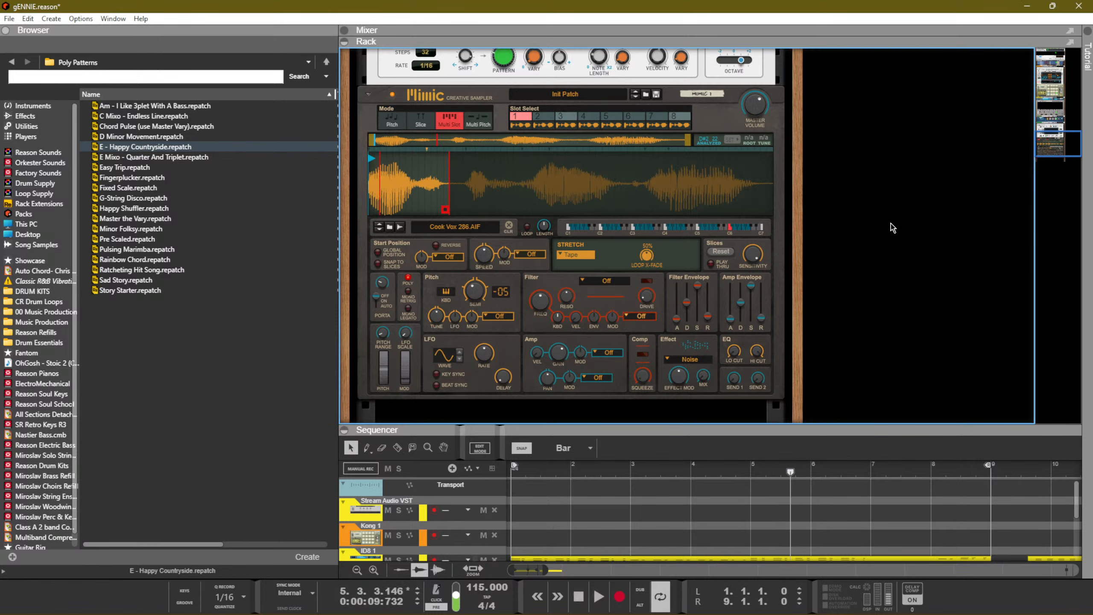
{"action": "scroll", "coordinate": [657, 277], "scroll_direction": "up", "scroll_amount": 3}
{"action": "scroll", "coordinate": [656, 214], "scroll_direction": "up", "scroll_amount": 5}
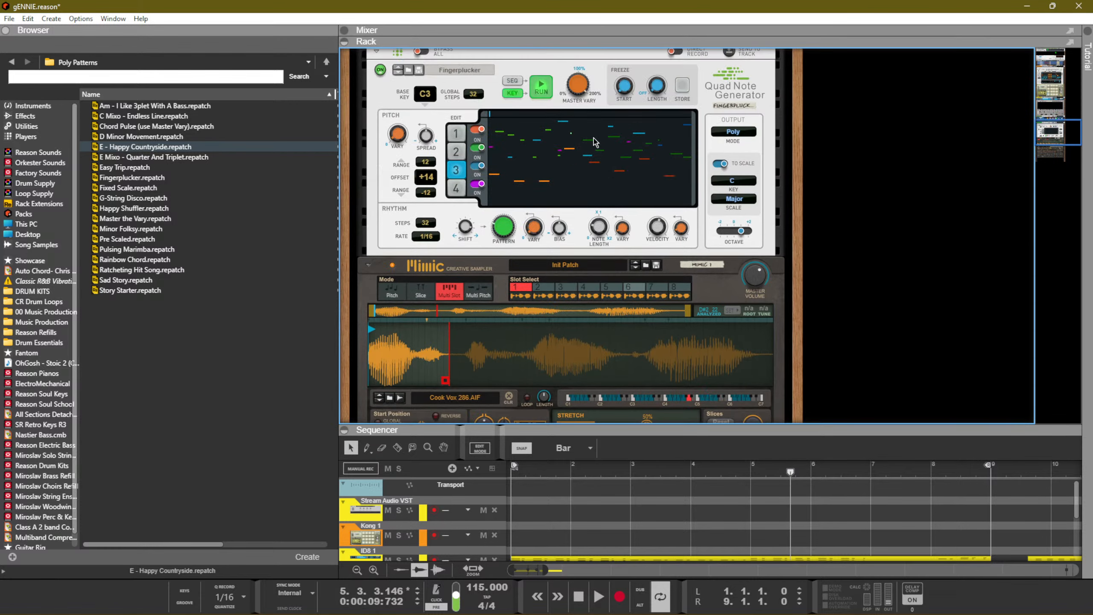
{"action": "left_click", "coordinate": [539, 202]}
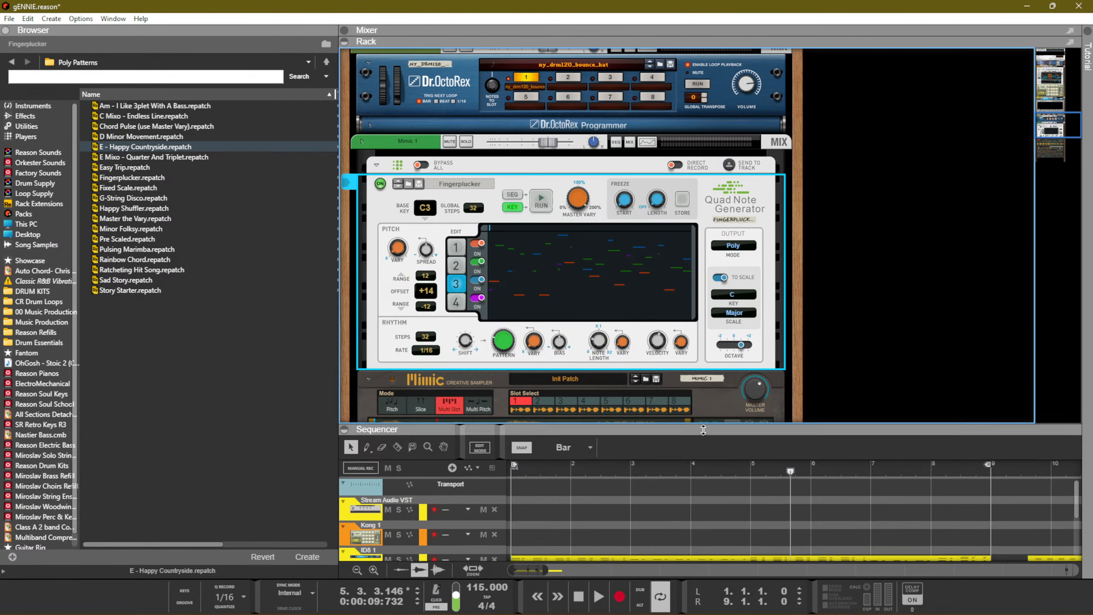
Enlarge the sequencer area slightly and return the song position to the start
{"action": "left_click_drag", "start_coordinate": [651, 426], "coordinate": [651, 403]}
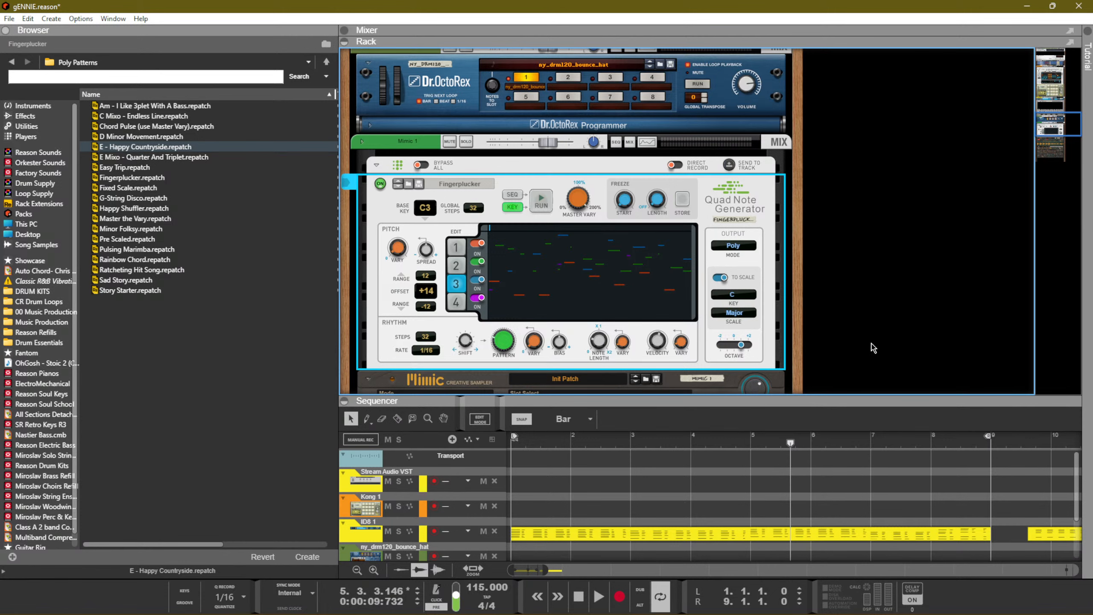
{"action": "left_click", "coordinate": [693, 549]}
{"action": "left_click", "coordinate": [583, 598]}
{"action": "key", "text": "space"}
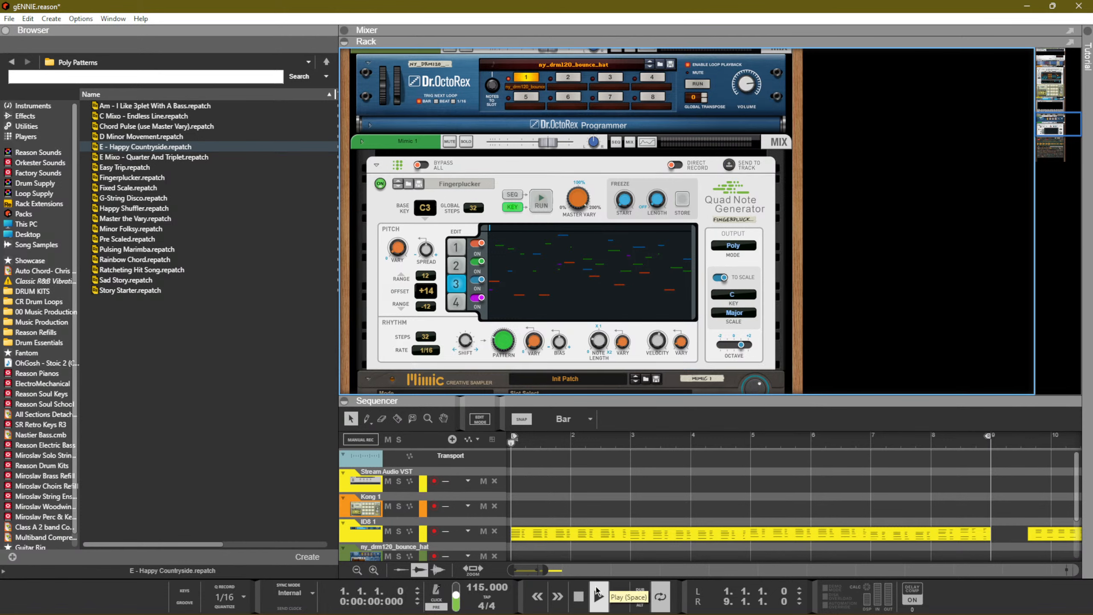
{"action": "left_click", "coordinate": [579, 596]}
{"action": "left_click", "coordinate": [579, 596]}
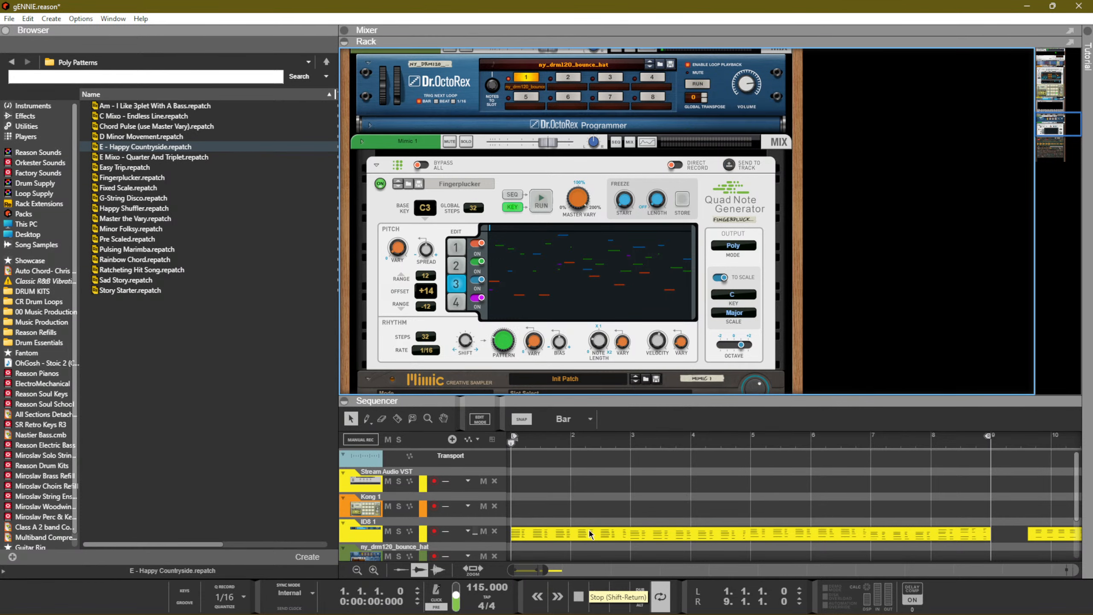
Switch the Quad Note Generator's run trigger to Seq, play the song to hear it, and return to the start
{"action": "left_click", "coordinate": [524, 196]}
{"action": "left_click", "coordinate": [523, 196]}
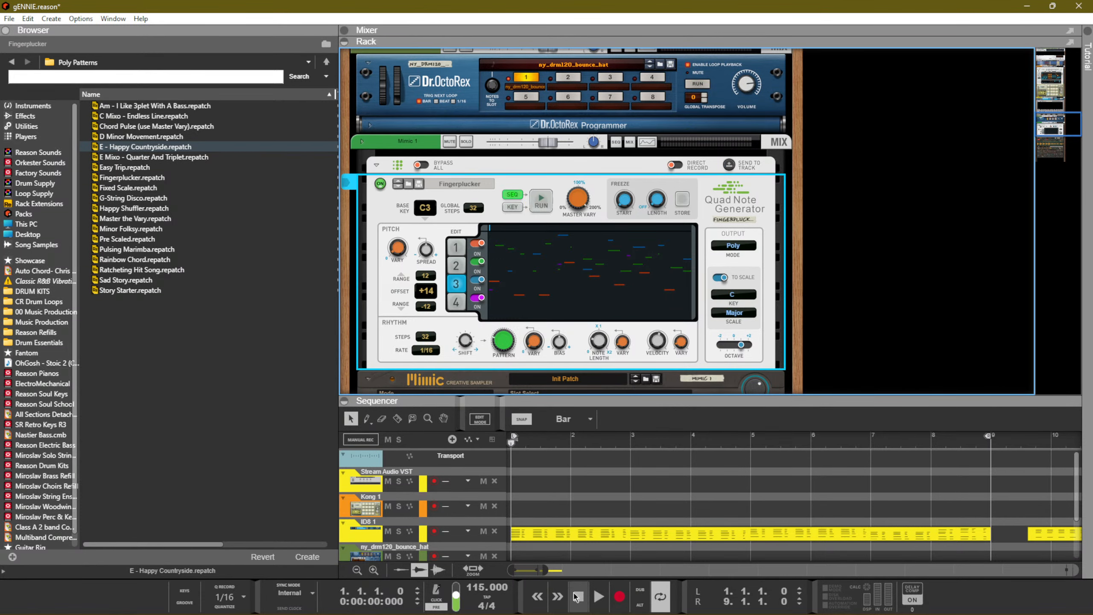
{"action": "left_click", "coordinate": [594, 596]}
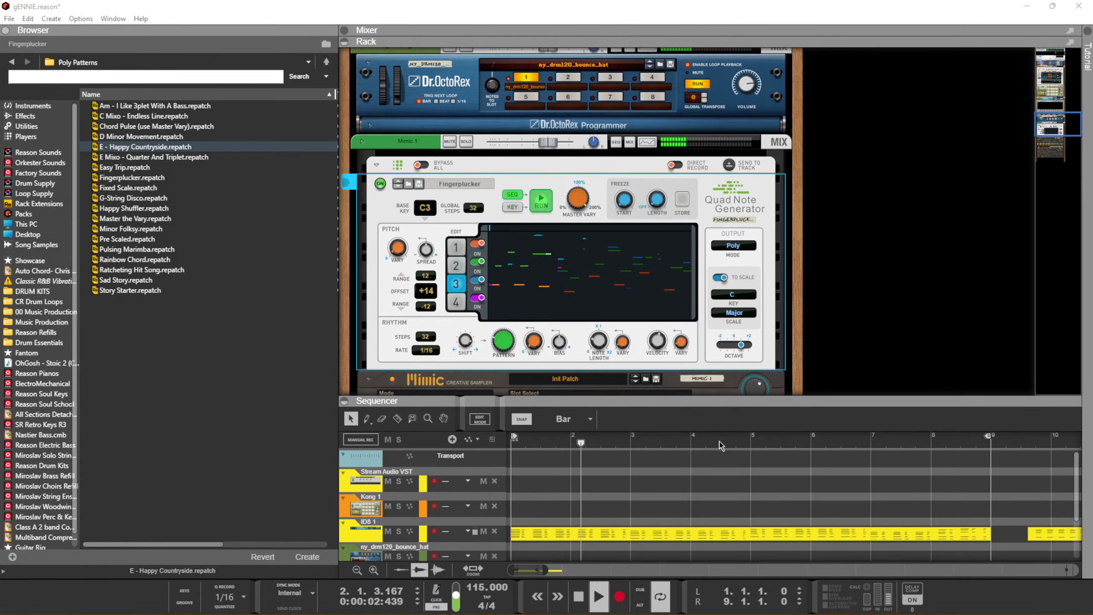
{"action": "double_click", "coordinate": [578, 596]}
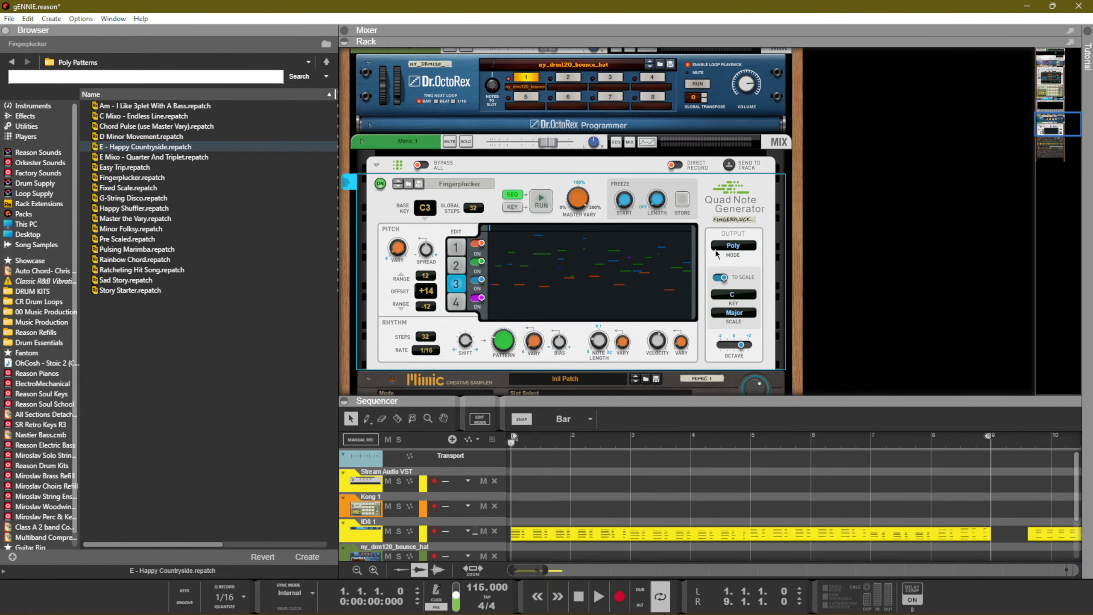
Select line 4 of the Quad Note Generator for editing
{"action": "scroll", "coordinate": [716, 254], "scroll_direction": "down", "scroll_amount": 6}
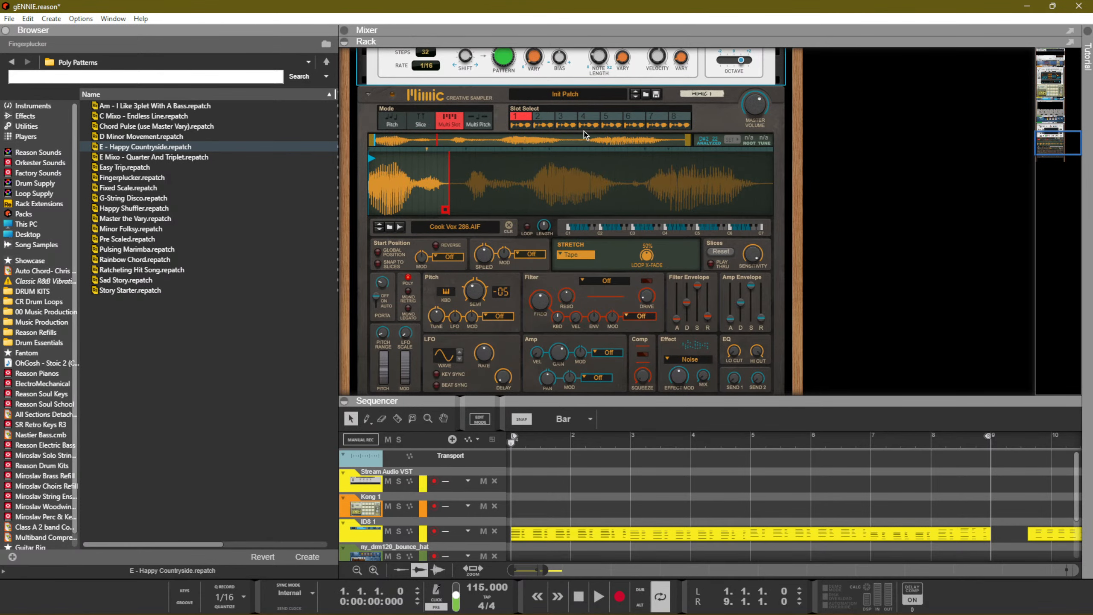
{"action": "scroll", "coordinate": [623, 196], "scroll_direction": "up", "scroll_amount": 6}
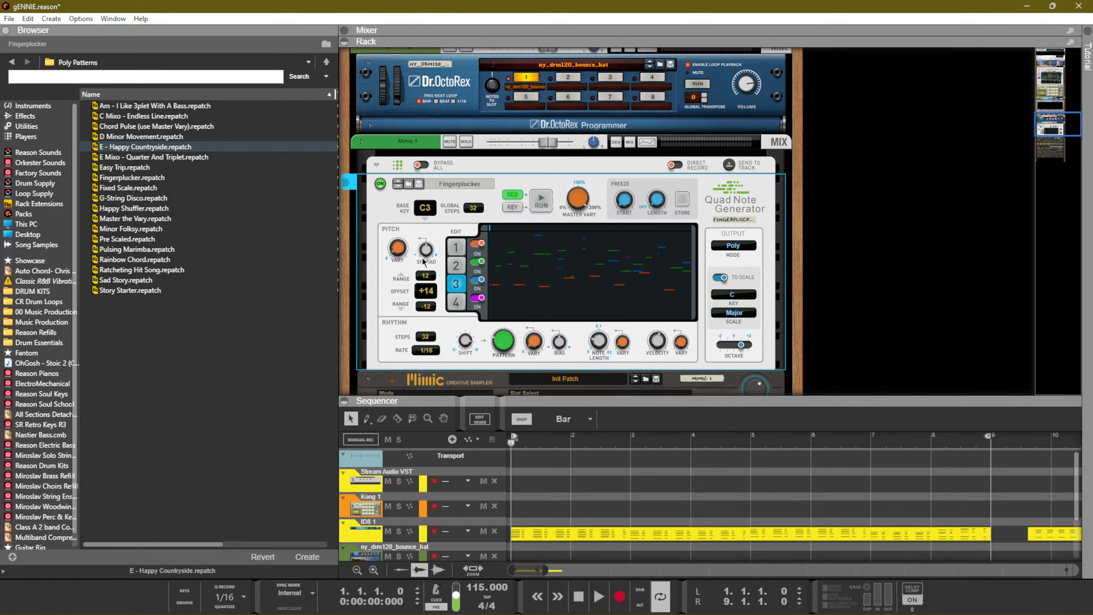
{"action": "left_click", "coordinate": [457, 301]}
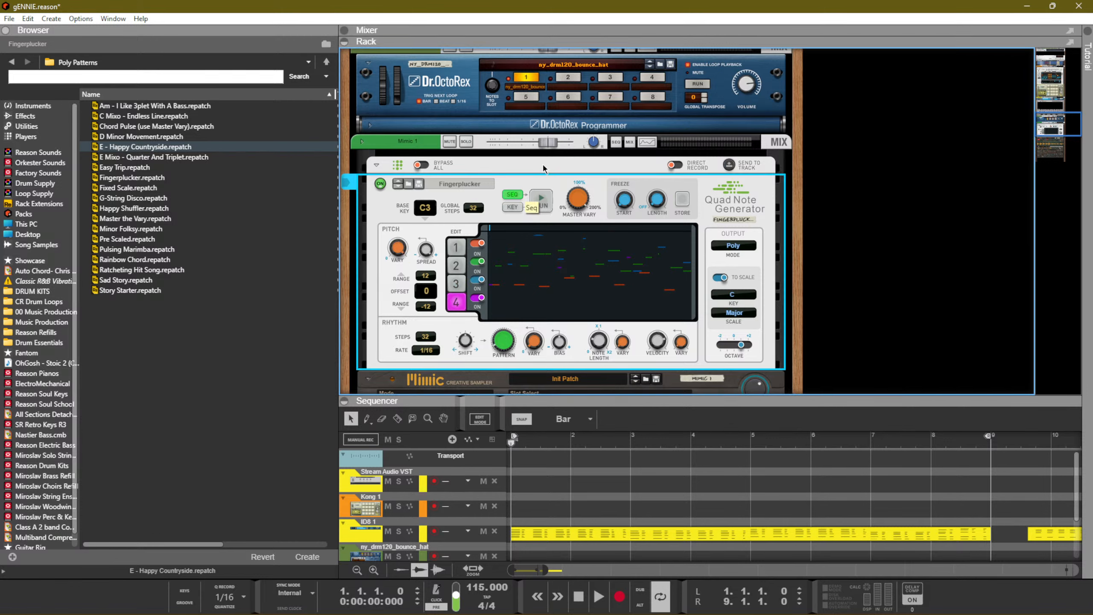
Run the Quad Note Generator and set line 4's rhythm rate to 1/8
{"action": "left_click", "coordinate": [542, 205]}
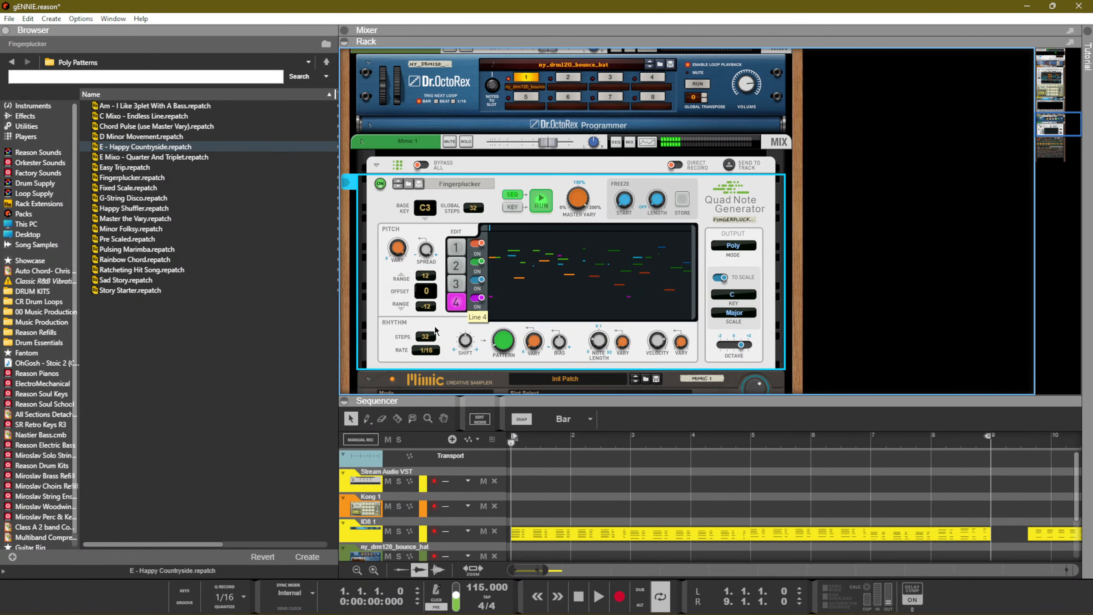
{"action": "left_click", "coordinate": [426, 350]}
{"action": "left_click", "coordinate": [447, 398]}
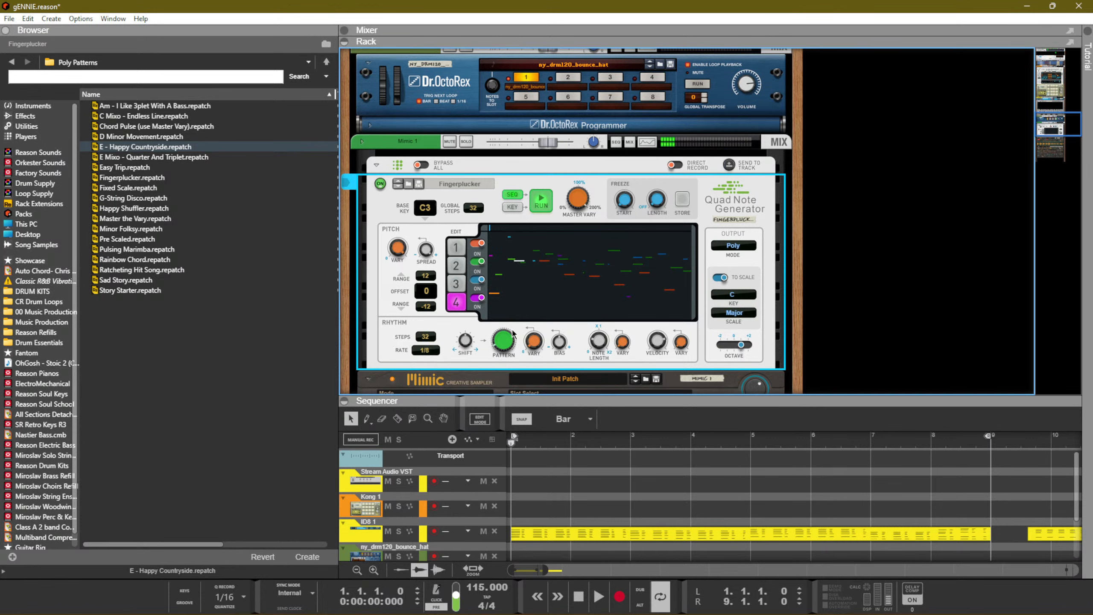
{"action": "left_click", "coordinate": [736, 246]}
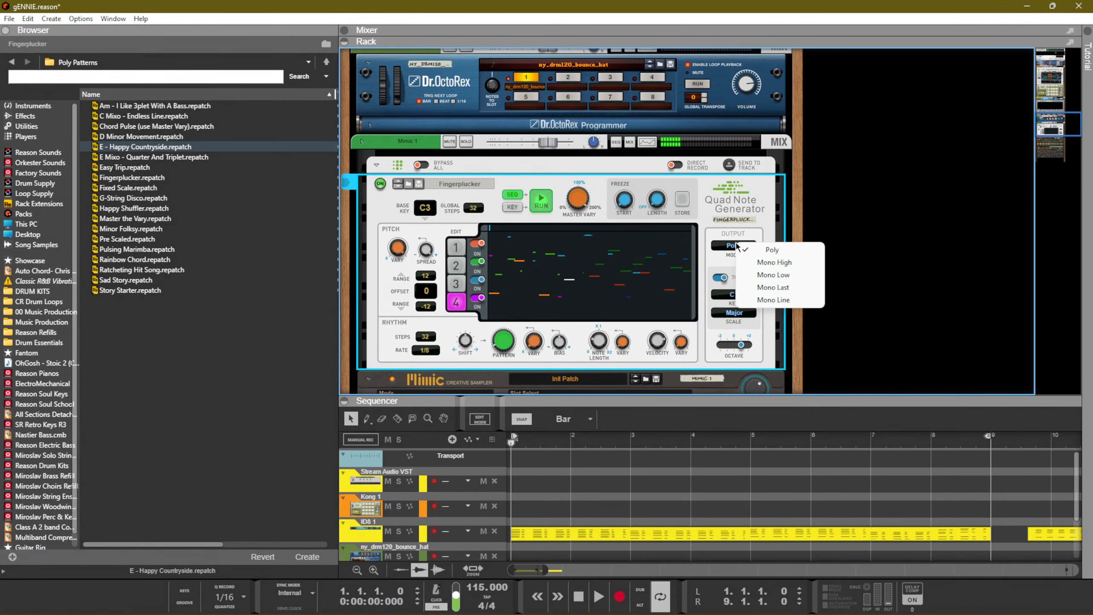
{"action": "left_click", "coordinate": [761, 231]}
{"action": "scroll", "coordinate": [406, 300], "scroll_direction": "down", "scroll_amount": 8}
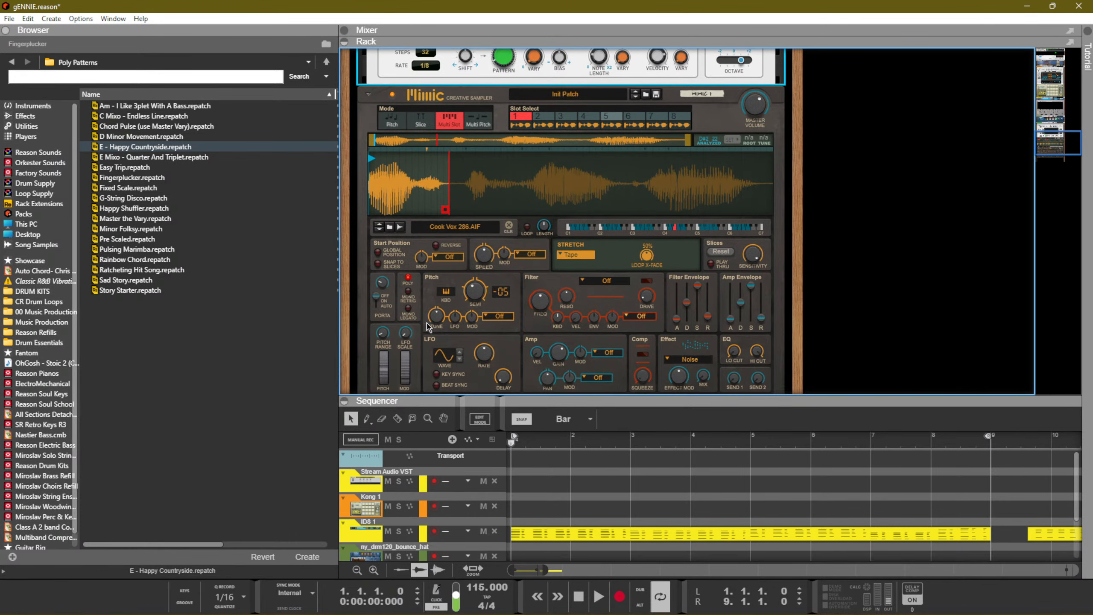
{"action": "scroll", "coordinate": [427, 327], "scroll_direction": "up", "scroll_amount": 6}
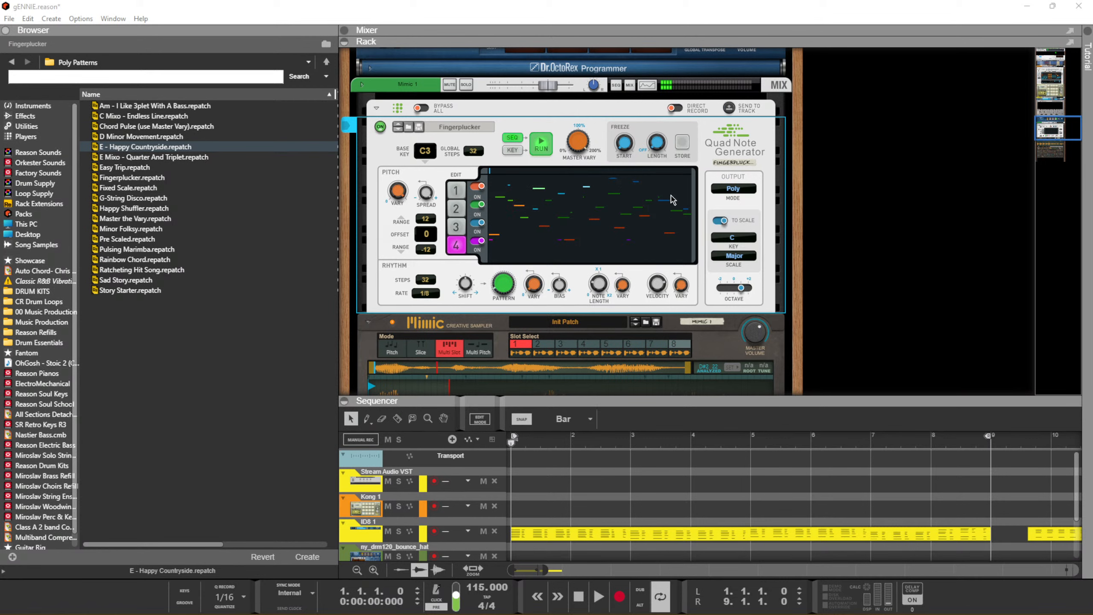
Stop the Quad Note Generator and send its generated notes to the Mimic 1 track
{"action": "left_click", "coordinate": [579, 597]}
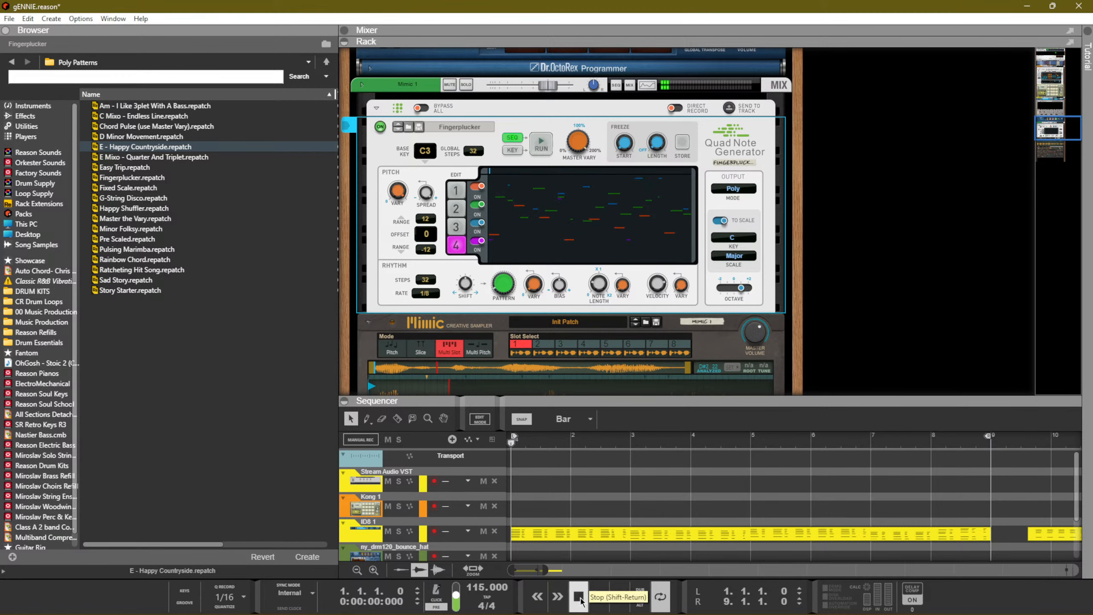
{"action": "left_click", "coordinate": [730, 109]}
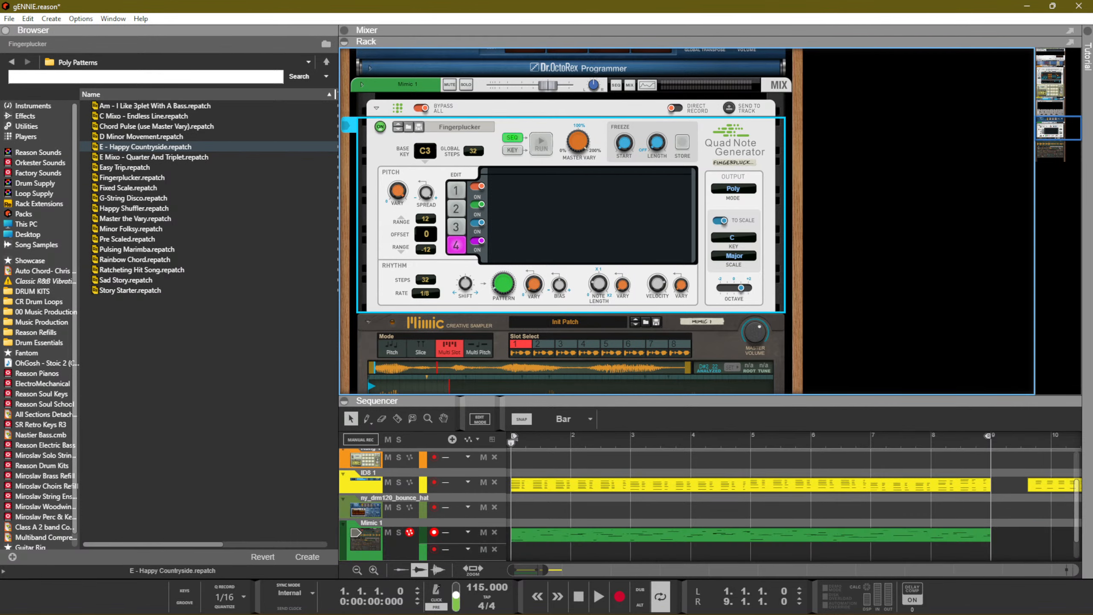
{"action": "scroll", "coordinate": [926, 537], "scroll_direction": "down", "scroll_amount": 2}
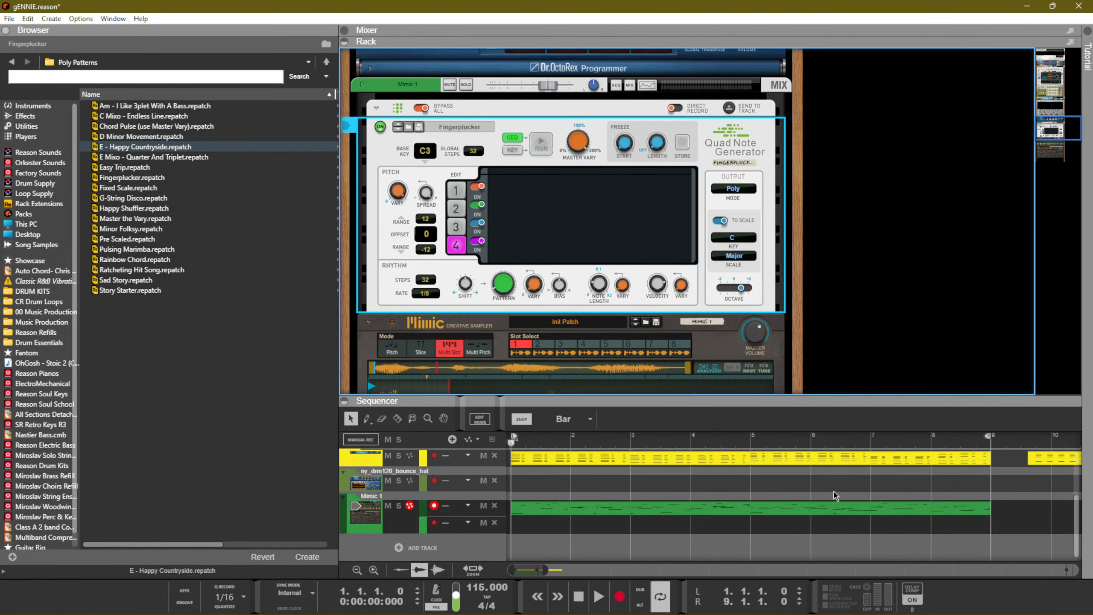
Play the song and enlarge the sequencer area so every track fits in it
{"action": "left_click", "coordinate": [838, 476]}
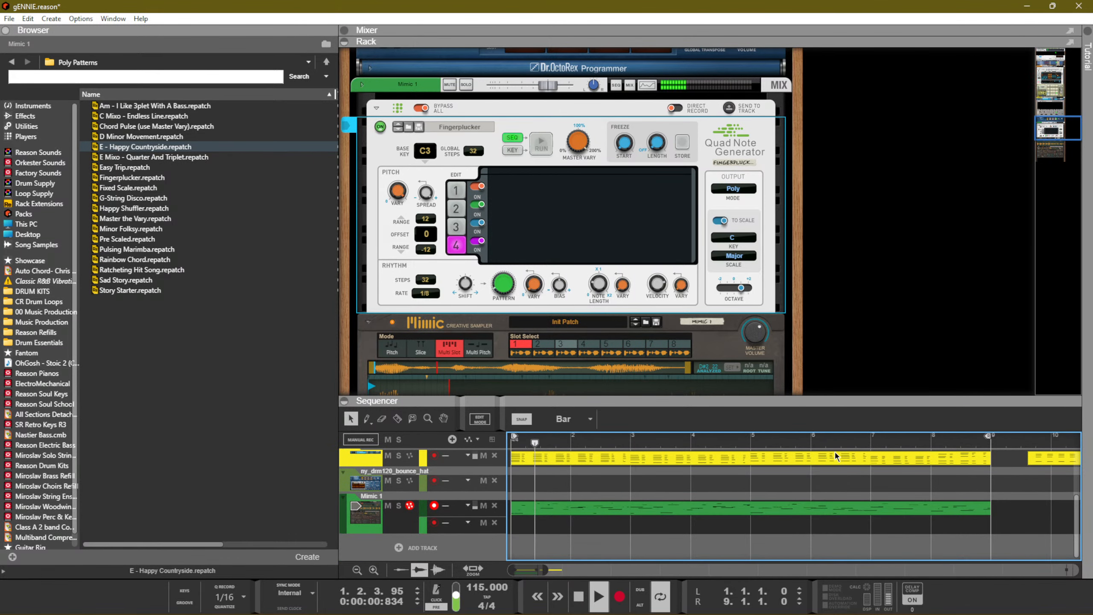
{"action": "left_click_drag", "start_coordinate": [710, 400], "coordinate": [751, 120]}
{"action": "scroll", "coordinate": [893, 243], "scroll_direction": "down", "scroll_amount": 4}
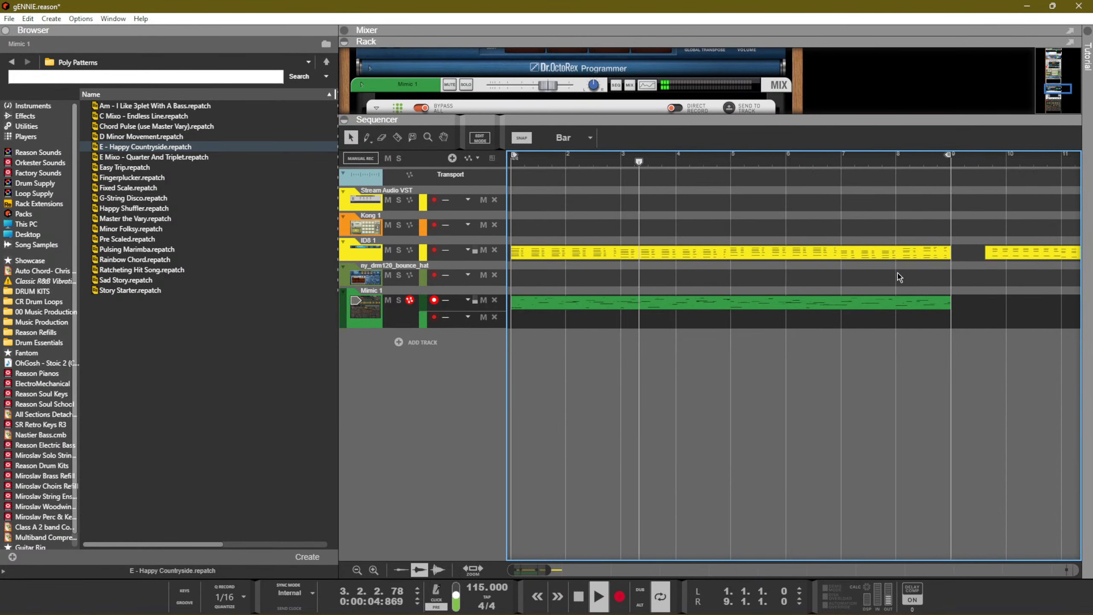
{"action": "scroll", "coordinate": [807, 353], "scroll_direction": "up", "scroll_amount": 1}
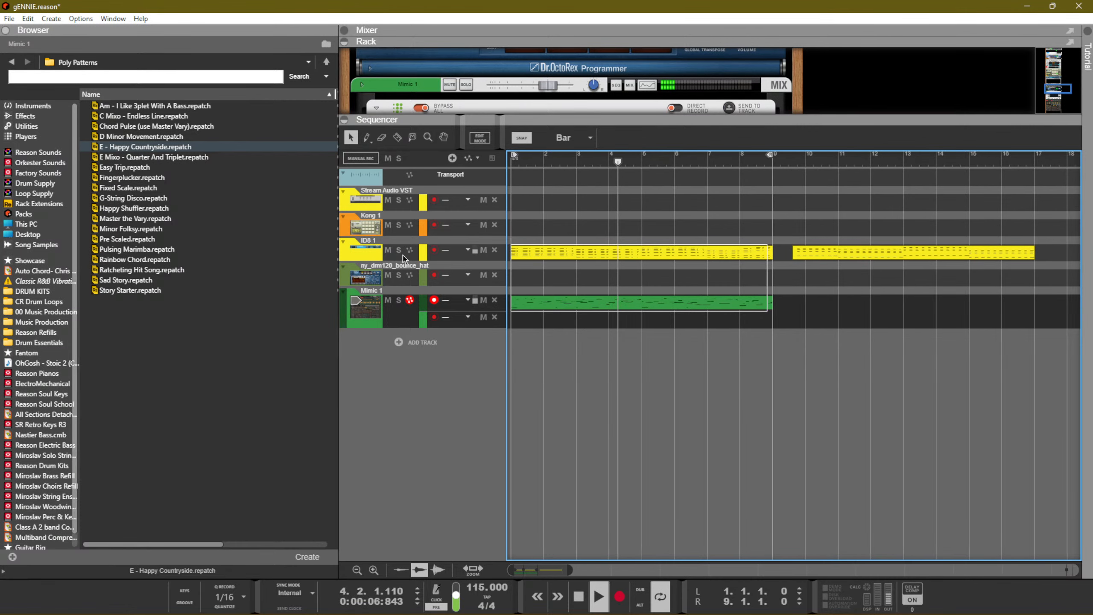
Trim the start of the Mimic 1 clip to bar 5 and split the remainder at bars 7 and 8
{"action": "left_click", "coordinate": [542, 303]}
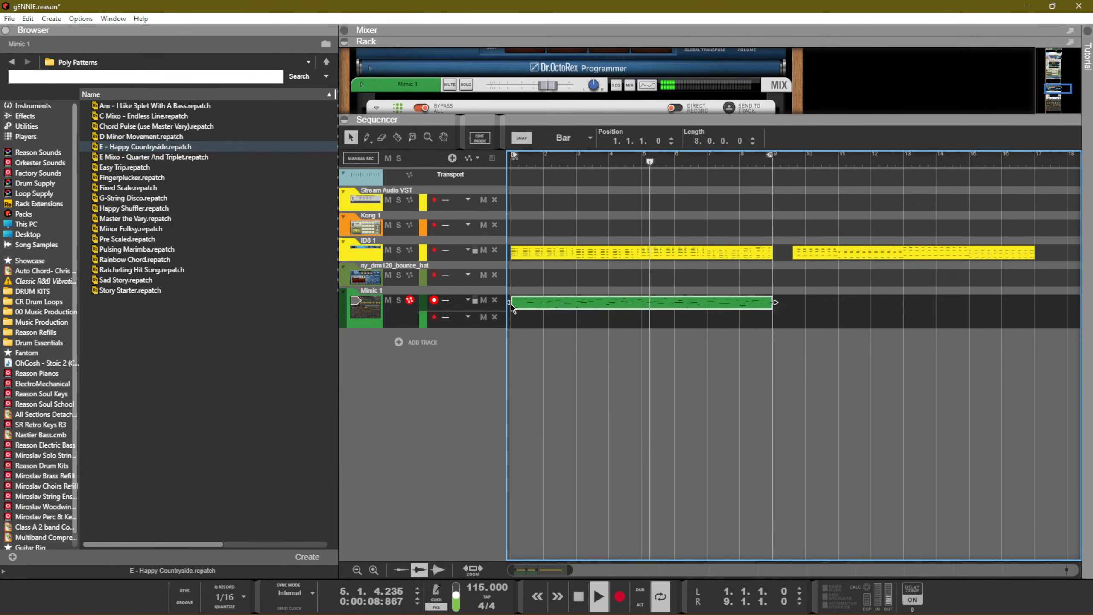
{"action": "left_click_drag", "start_coordinate": [511, 303], "coordinate": [641, 303]}
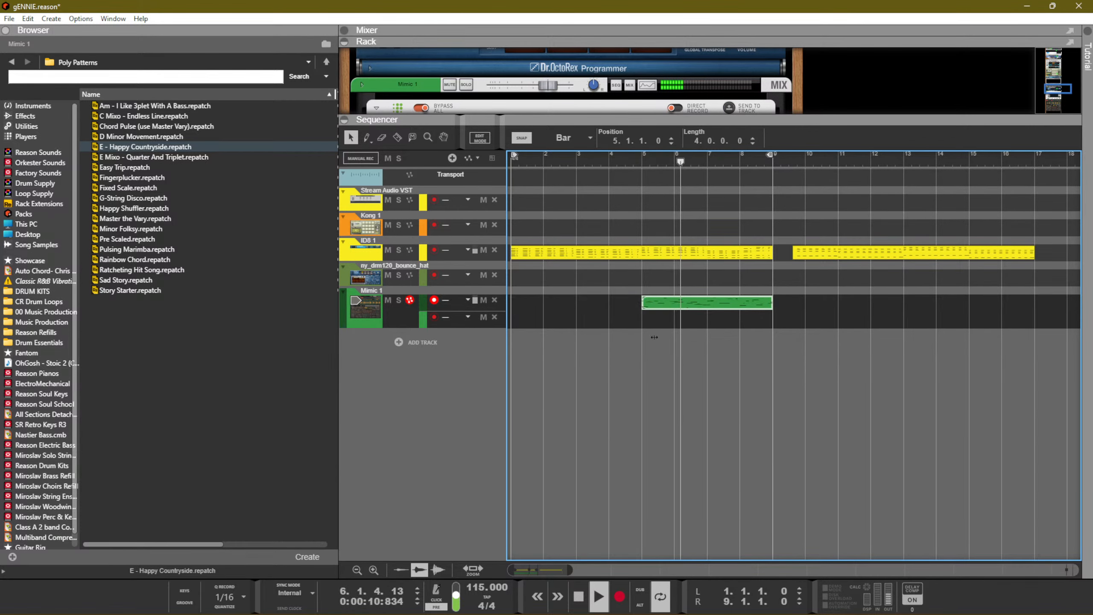
{"action": "key", "text": "r"}
{"action": "left_click", "coordinate": [712, 304]}
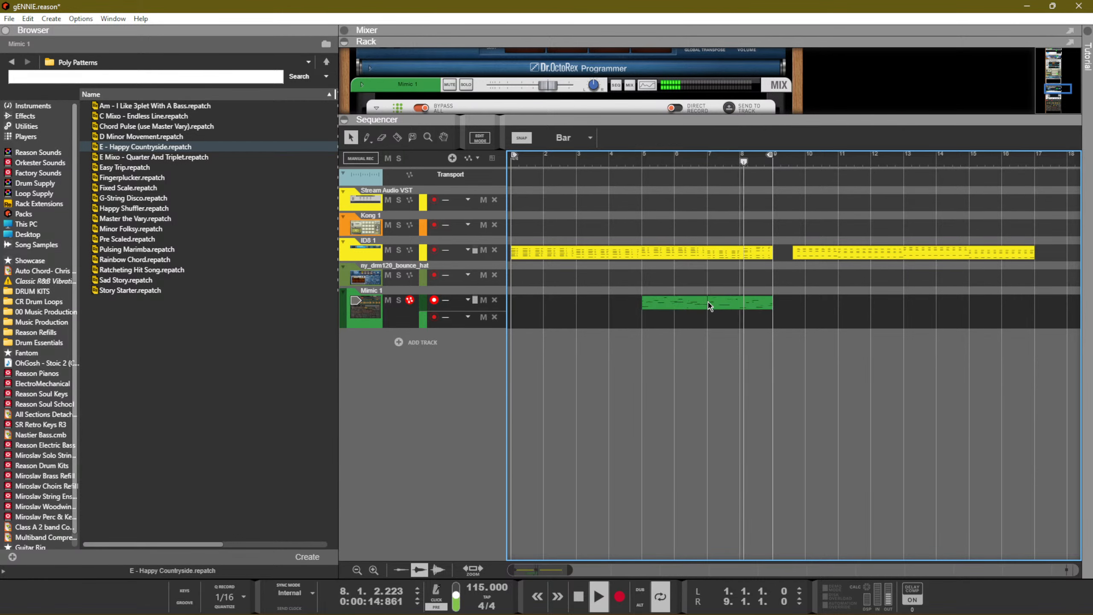
{"action": "key", "text": "q"}
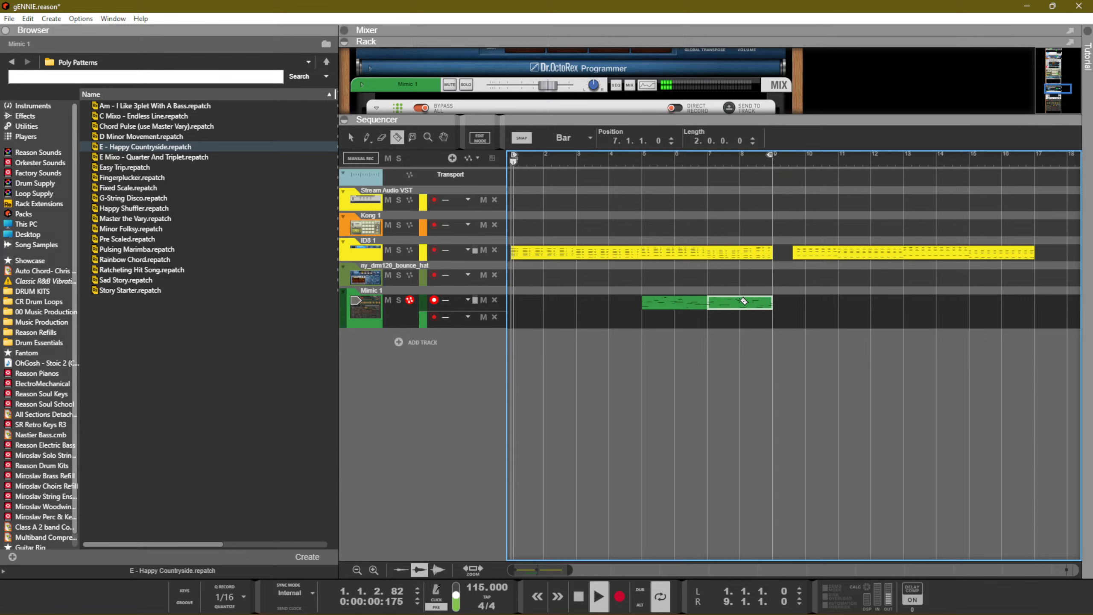
{"action": "key", "text": "r"}
Move the two-bar Mimic 1 clip to bar 1, park the bar 7 clip on the ny_drm120_bounce_hat track at bar 10, and play the song
{"action": "left_click_drag", "start_coordinate": [691, 305], "coordinate": [513, 313]}
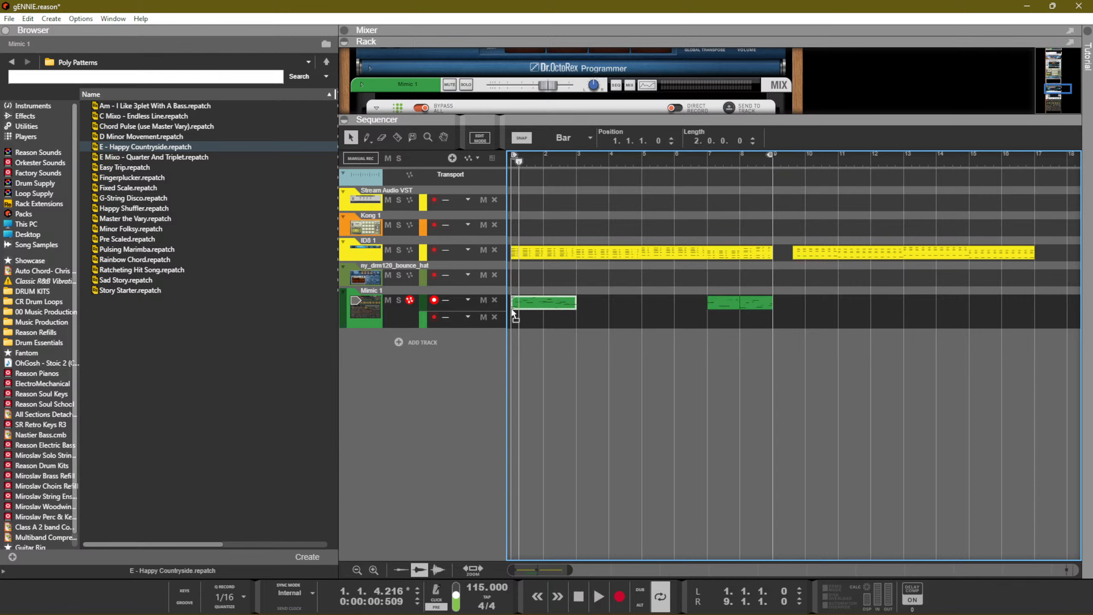
{"action": "left_click", "coordinate": [546, 307]}
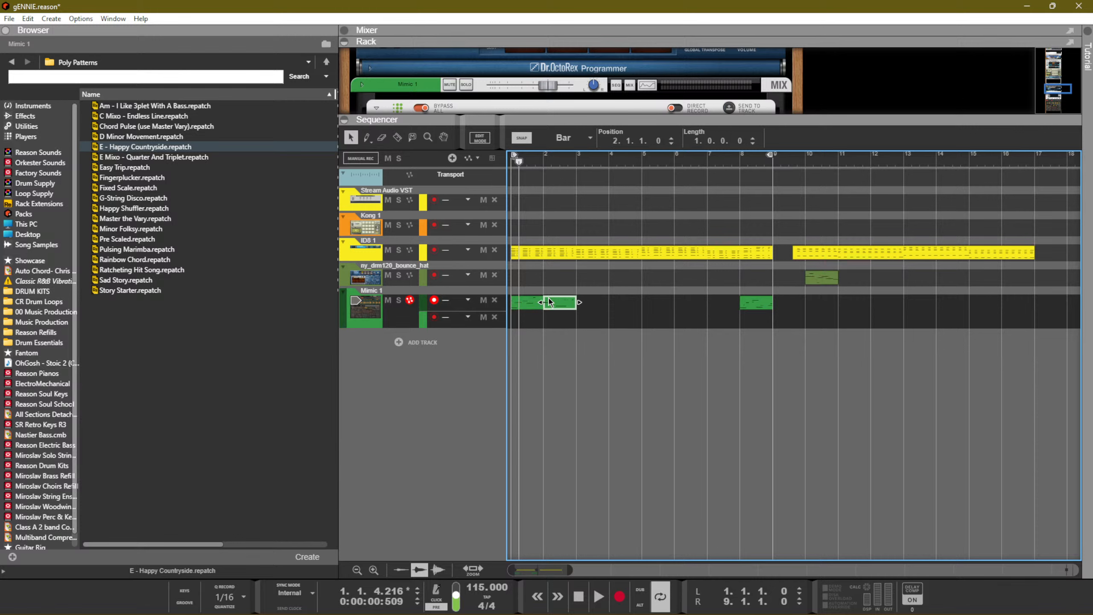
{"action": "key", "text": "space"}
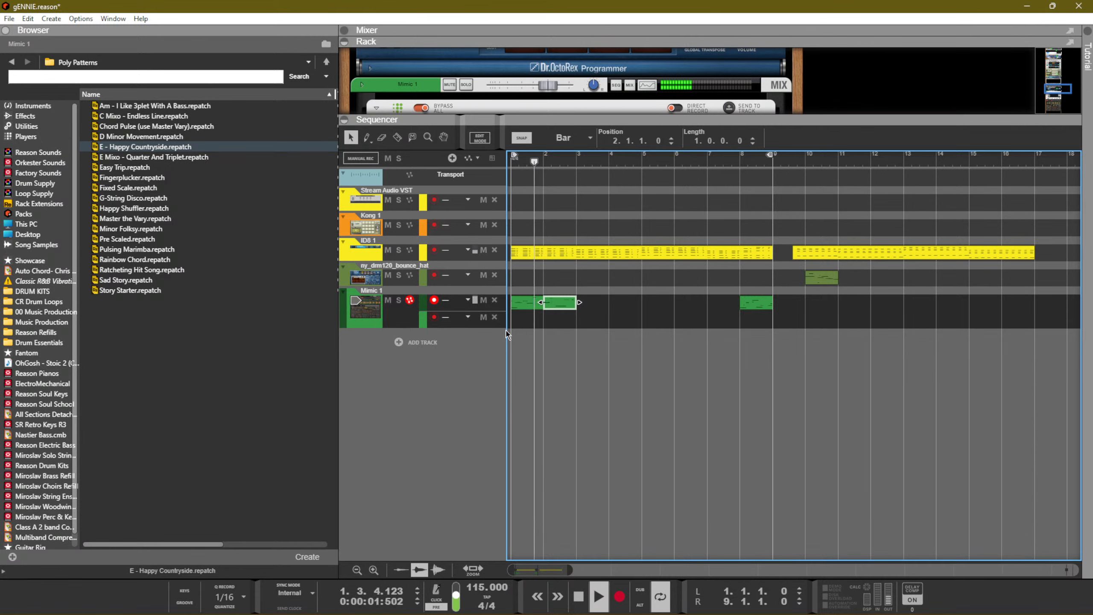
Duplicate the two one-bar Mimic 1 clips in bars 1 and 2 three times to fill the track through bar 8
{"action": "left_click_drag", "start_coordinate": [615, 295], "coordinate": [522, 329]}
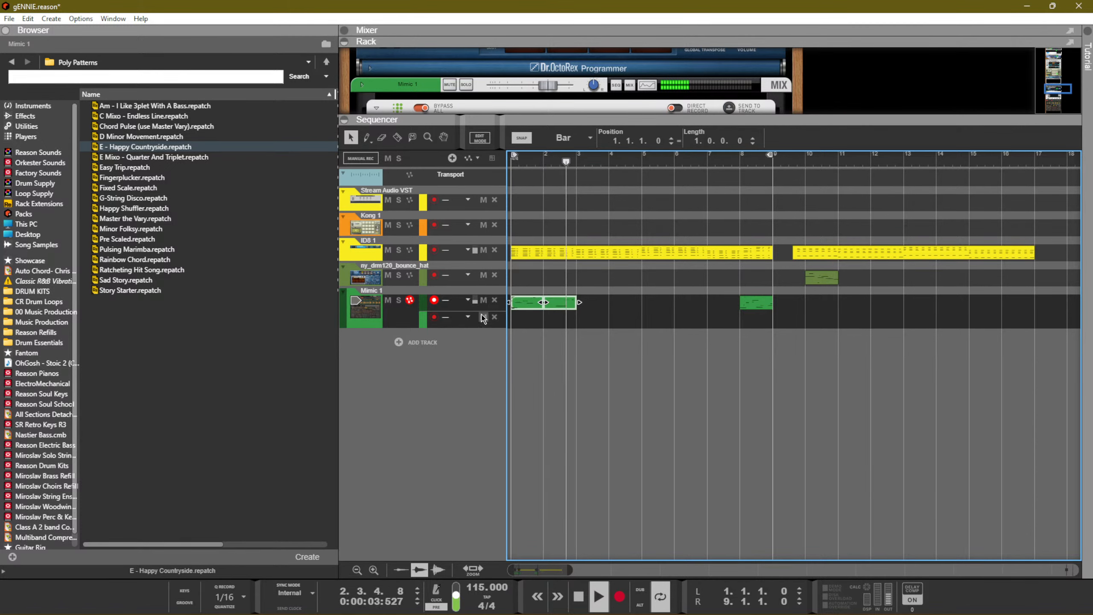
{"action": "key", "text": "ctrl+d"}
{"action": "key", "text": "ctrl+d"}
{"action": "key", "text": "ctrl+d"}
{"action": "left_click", "coordinate": [786, 354]}
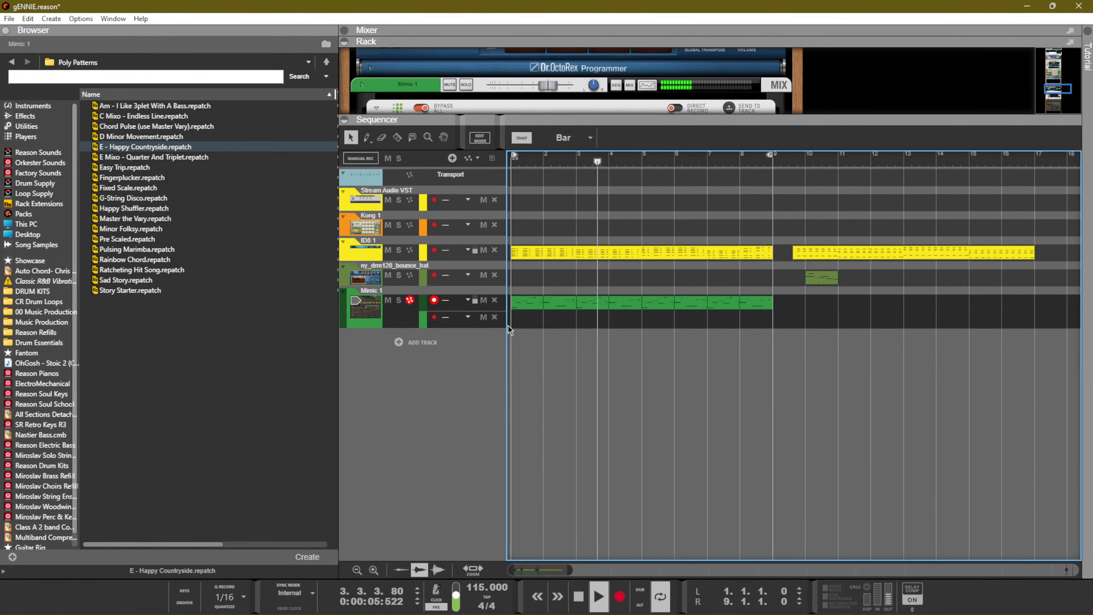
Delete the empty second note lane of the Mimic 1 track
{"action": "left_click", "coordinate": [495, 317]}
{"action": "scroll", "coordinate": [692, 348], "scroll_direction": "down", "scroll_amount": 10}
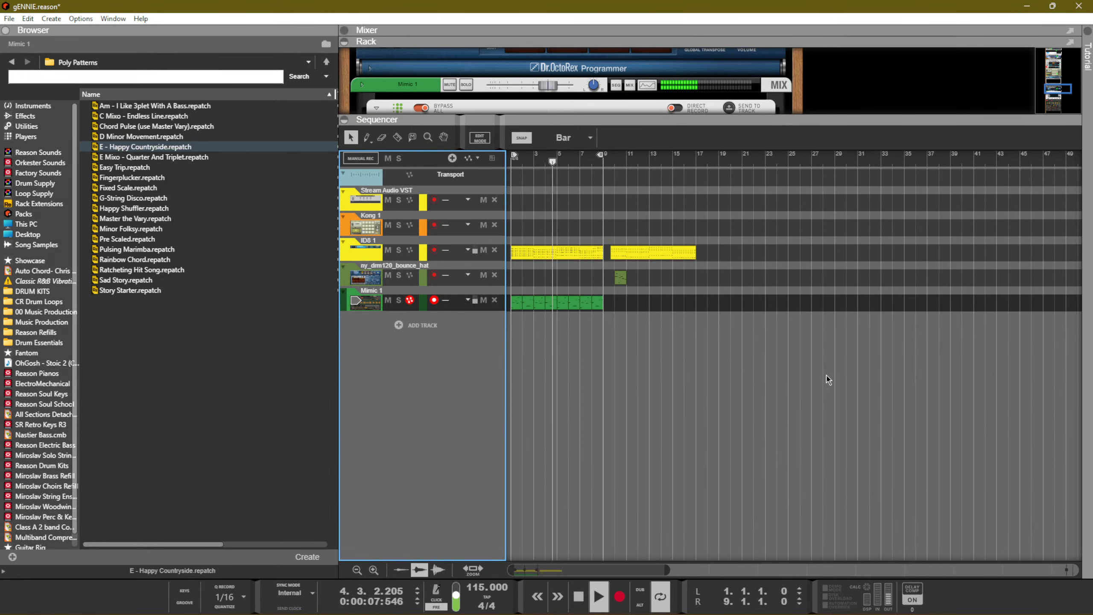
{"action": "left_click_drag", "start_coordinate": [826, 376], "coordinate": [720, 288]}
Enlarge the rack area and set Mimic's pitch for Cook Vox 286 to -4 semitones
{"action": "left_click_drag", "start_coordinate": [515, 120], "coordinate": [511, 265]}
{"action": "scroll", "coordinate": [506, 208], "scroll_direction": "down", "scroll_amount": 7}
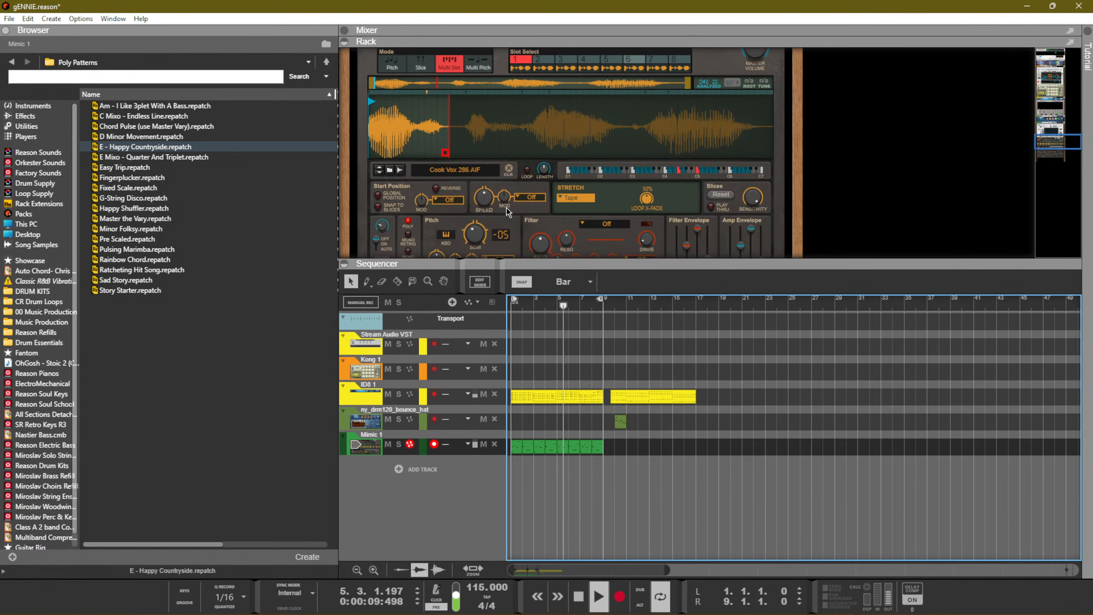
{"action": "scroll", "coordinate": [503, 194], "scroll_direction": "down", "scroll_amount": 3}
{"action": "left_click_drag", "start_coordinate": [476, 117], "coordinate": [478, 122]}
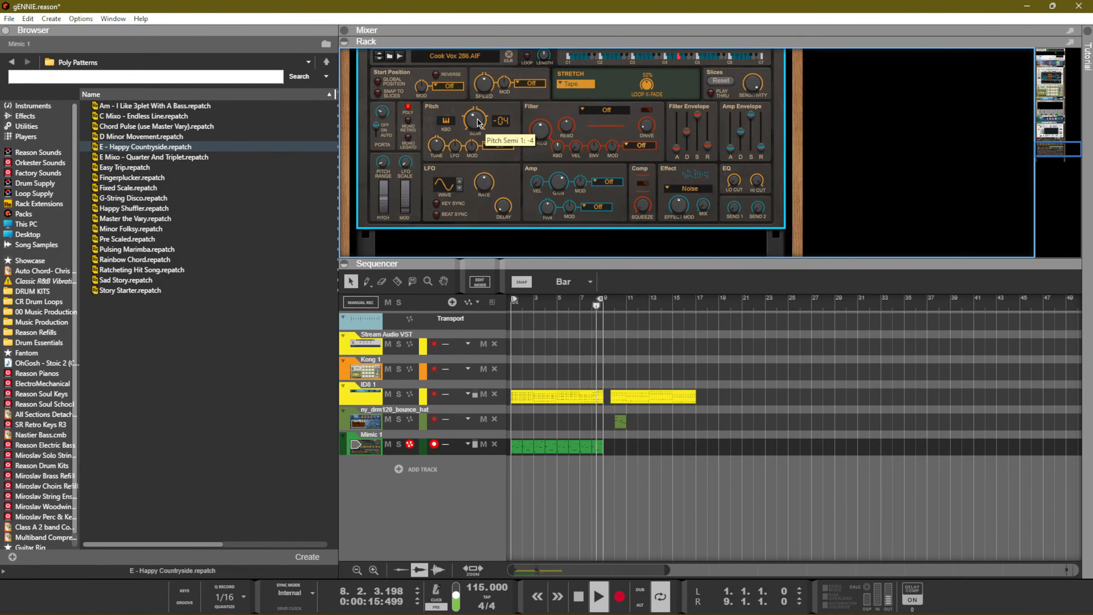
{"action": "left_click_drag", "start_coordinate": [571, 258], "coordinate": [569, 254]}
{"action": "left_click_drag", "start_coordinate": [379, 185], "coordinate": [385, 214]}
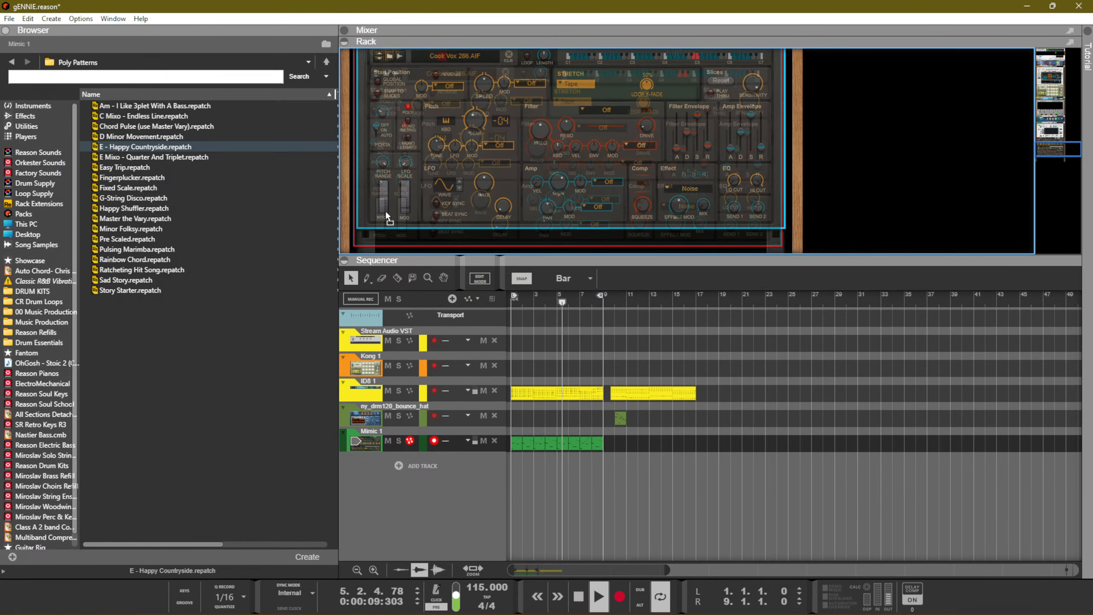
{"action": "left_click_drag", "start_coordinate": [385, 212], "coordinate": [385, 206]}
{"action": "mouse_move", "coordinate": [385, 200]}
{"action": "left_mouse_down"}
{"action": "mouse_move", "coordinate": [385, 212]}
{"action": "mouse_move", "coordinate": [386, 200]}
{"action": "left_mouse_up"}
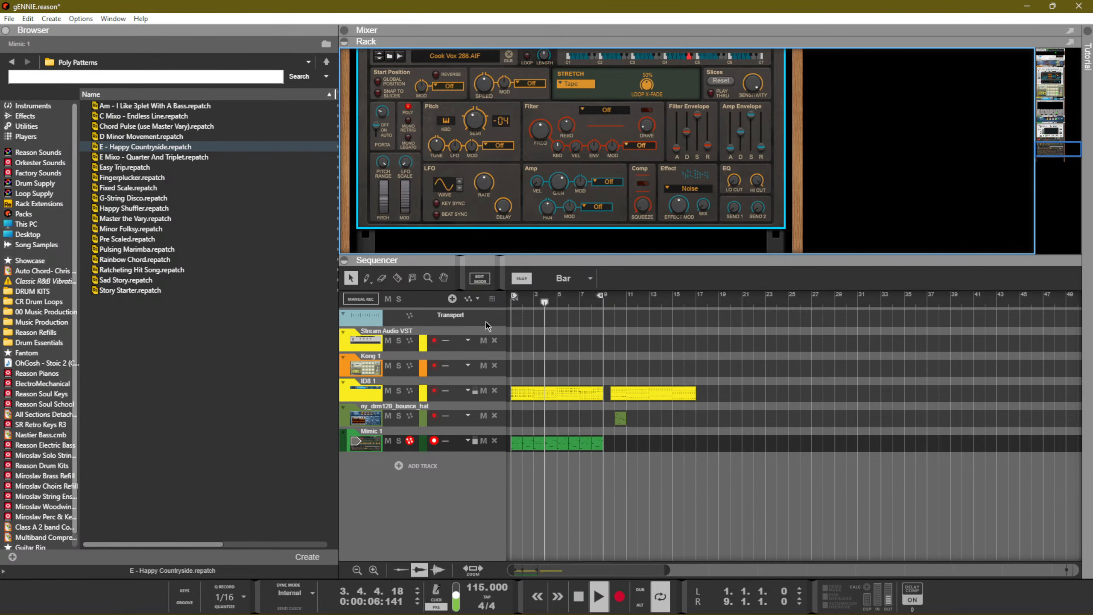
Delete the extra clips after bar 9 on the ID8 1 and ny_drm120_bounce_hat tracks
{"action": "left_click_drag", "start_coordinate": [735, 451], "coordinate": [615, 363]}
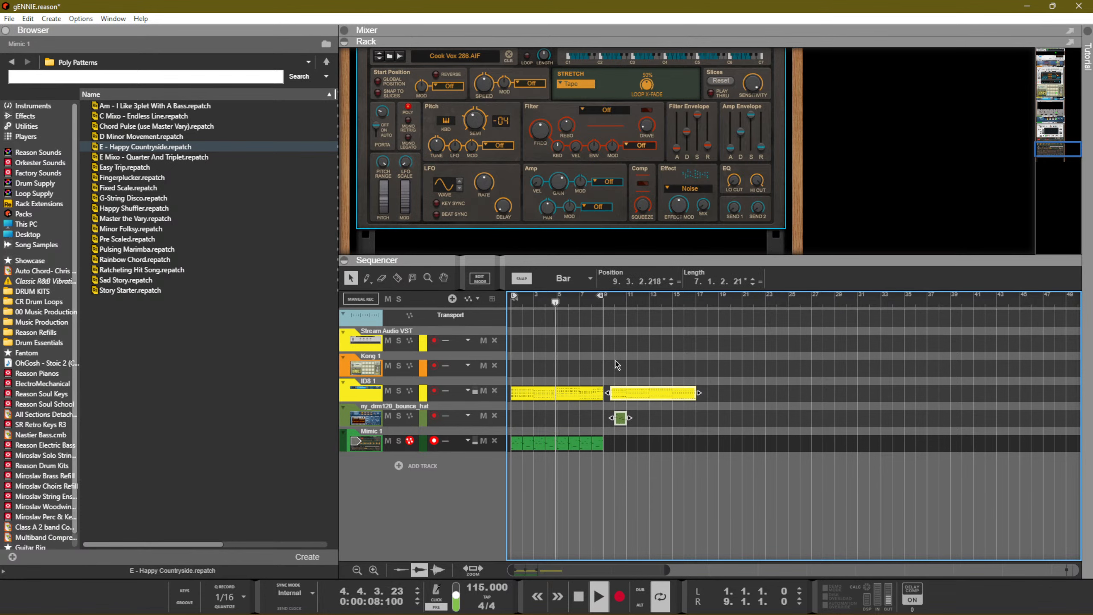
{"action": "key", "text": "Delete"}
Stop playback and copy the ny_drm120_bounce_hat Dr.OctoRex loop to its sequencer track across the loop region
{"action": "left_click", "coordinate": [460, 408]}
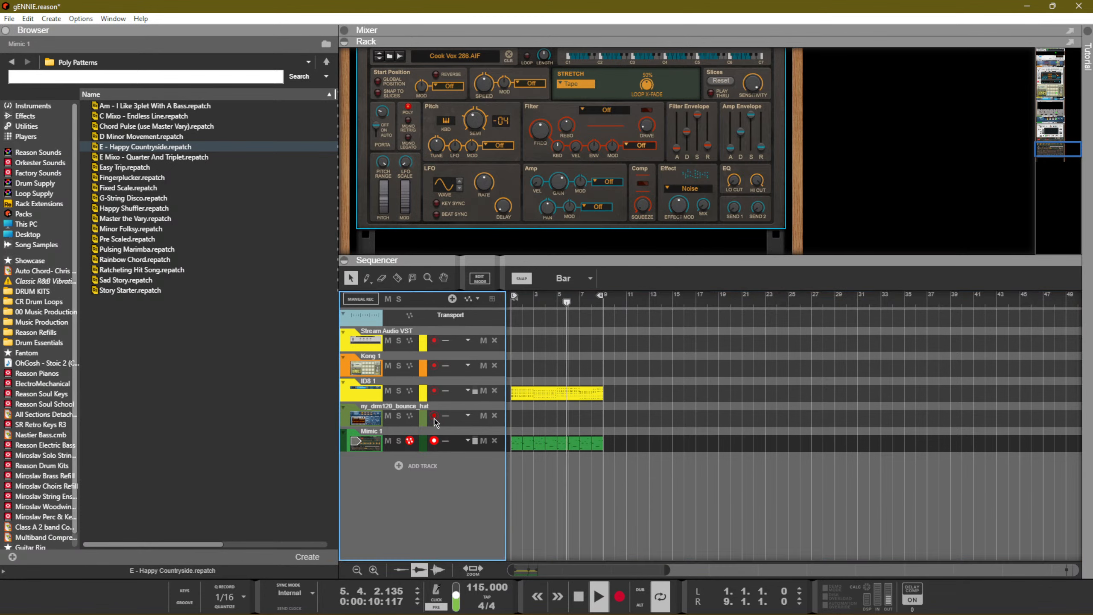
{"action": "right_click", "coordinate": [446, 110]}
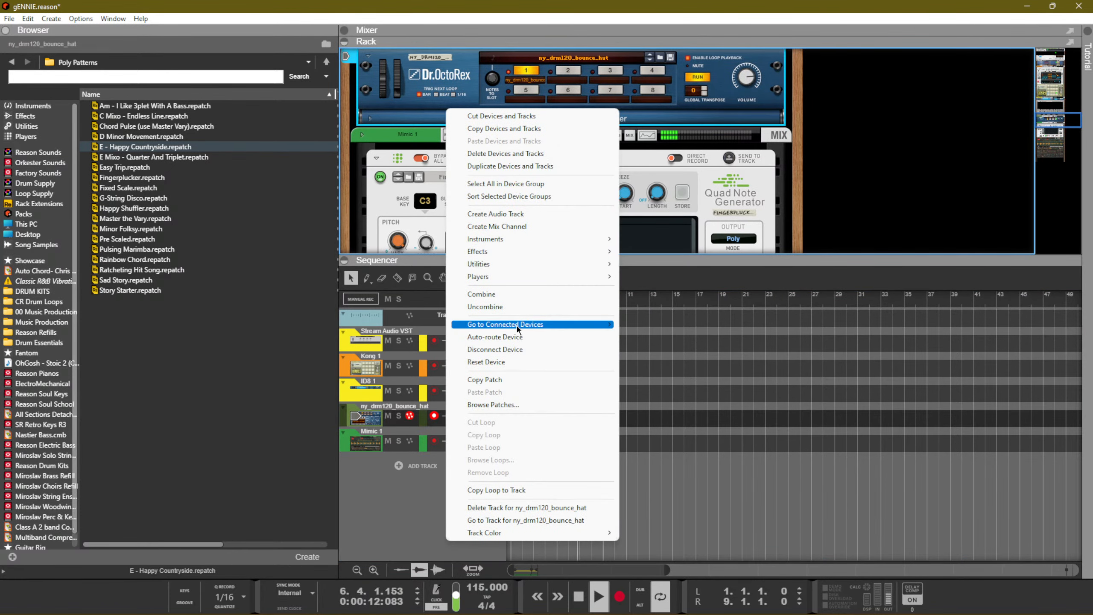
{"action": "mouse_move", "coordinate": [518, 278]}
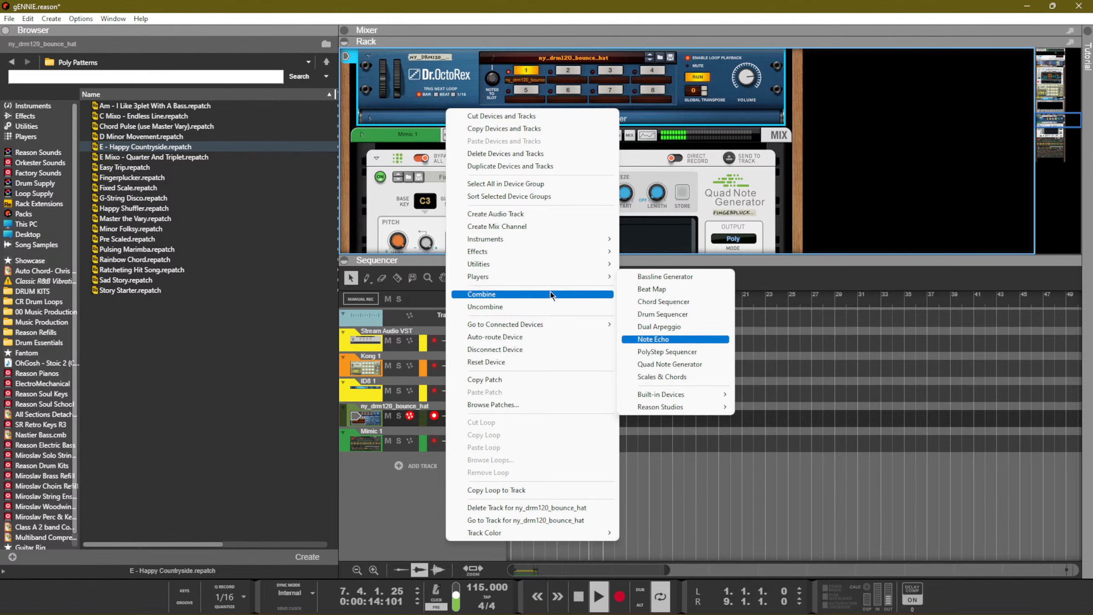
{"action": "left_click", "coordinate": [679, 149]}
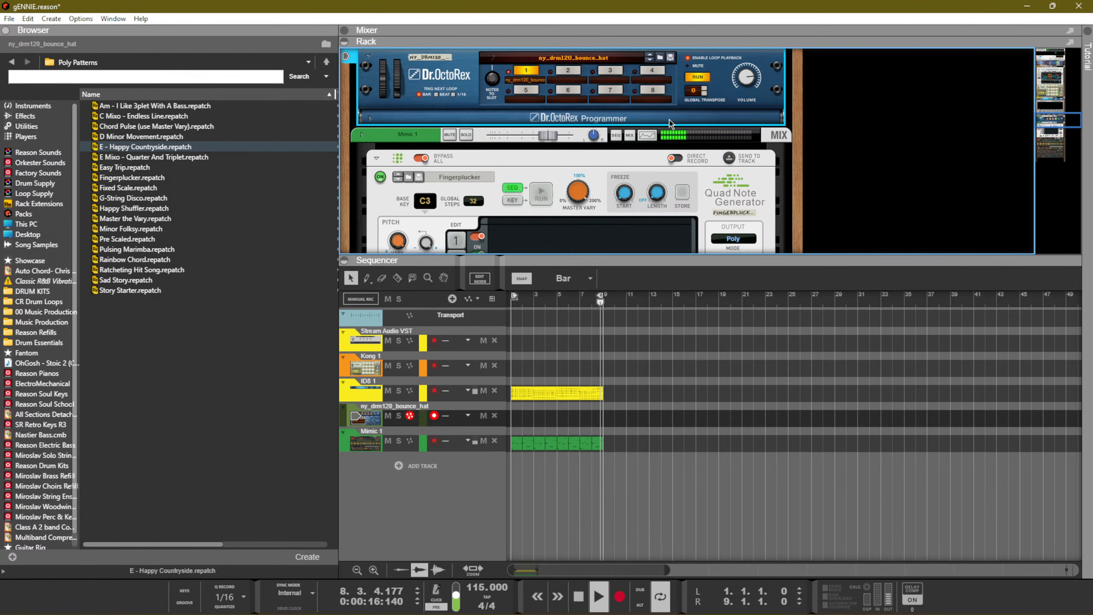
{"action": "key", "text": "space"}
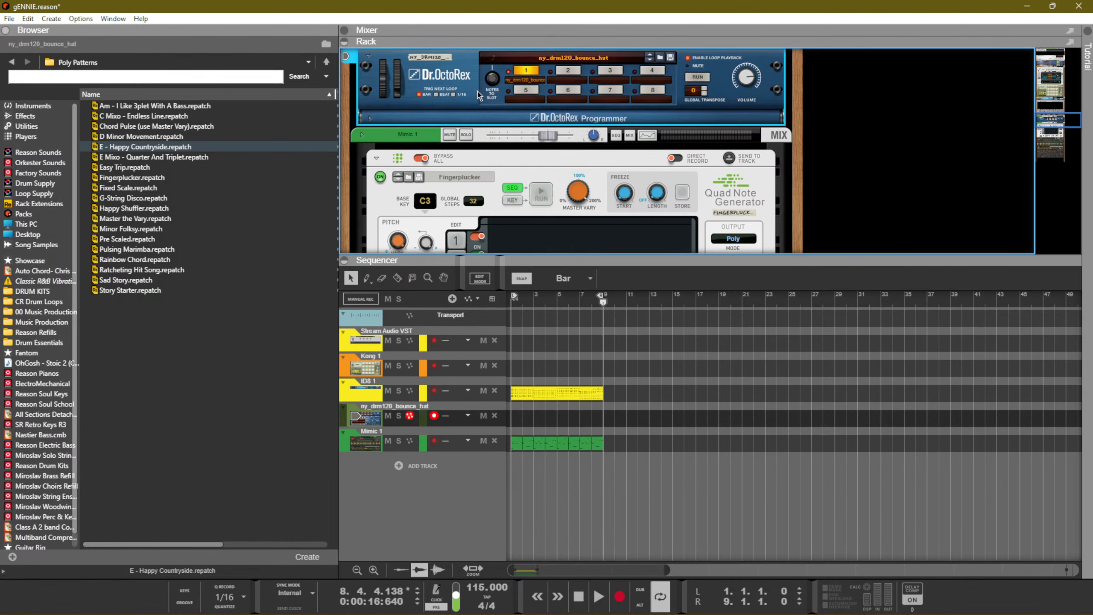
{"action": "right_click", "coordinate": [477, 92]}
{"action": "mouse_move", "coordinate": [581, 259]}
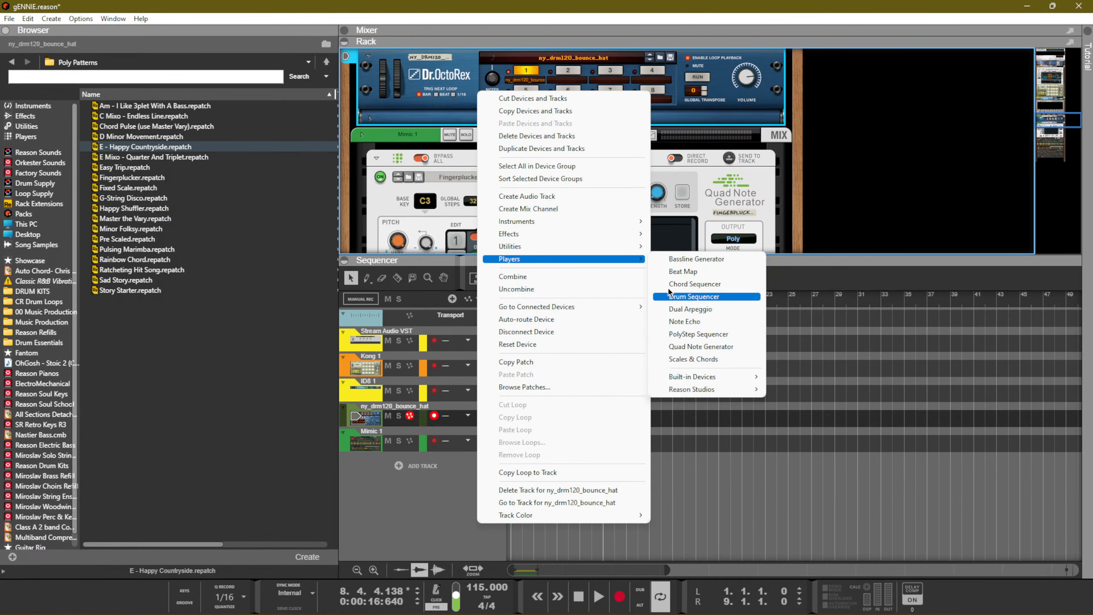
{"action": "mouse_move", "coordinate": [539, 236]}
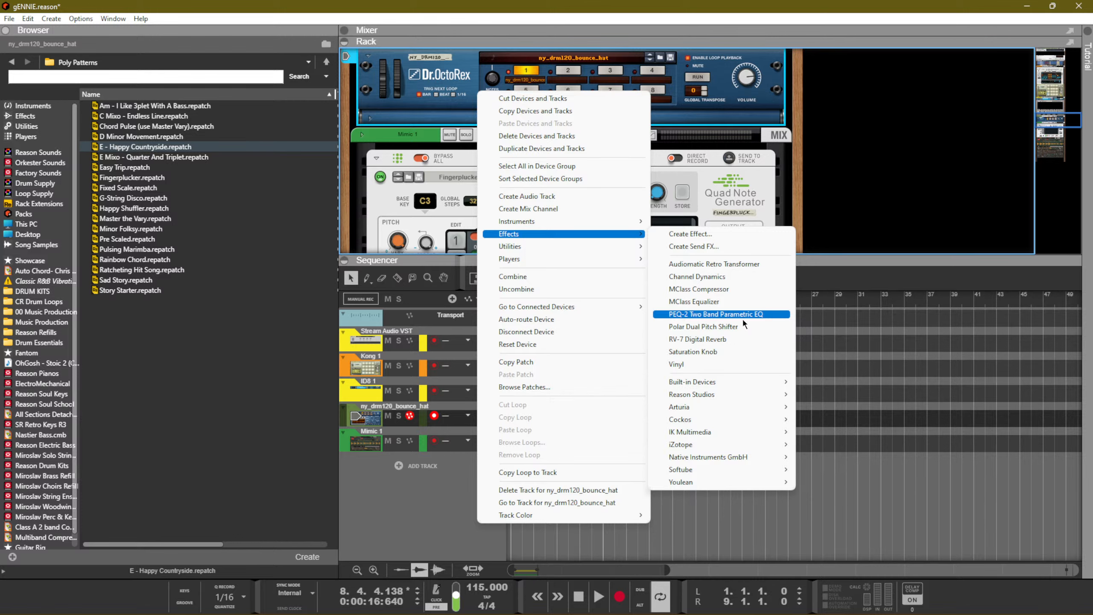
{"action": "left_click", "coordinate": [492, 78]}
{"action": "right_click", "coordinate": [465, 66]}
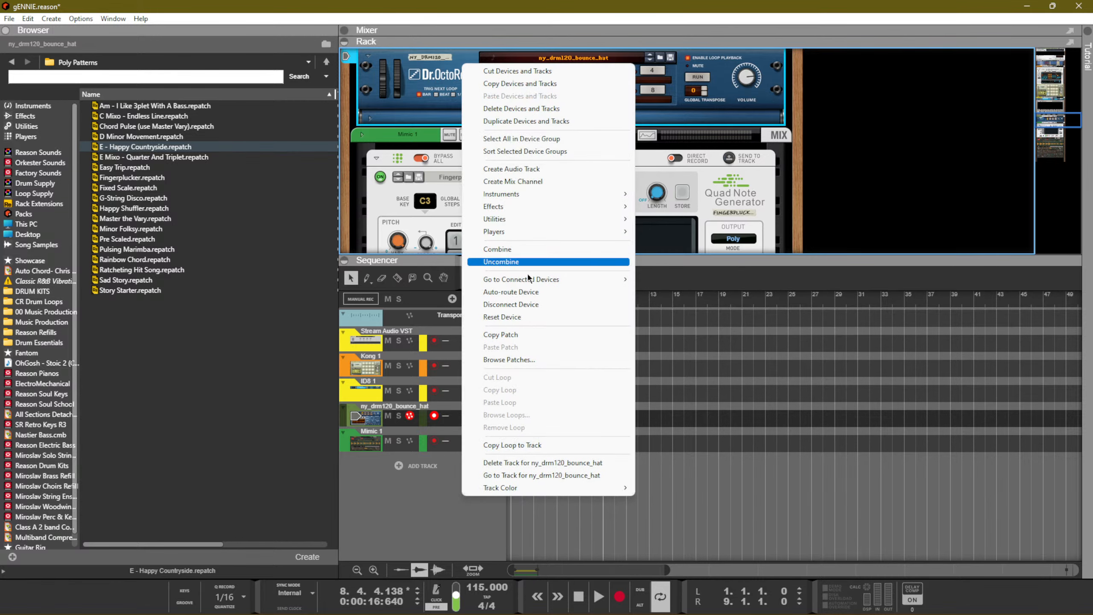
{"action": "left_click", "coordinate": [539, 445]}
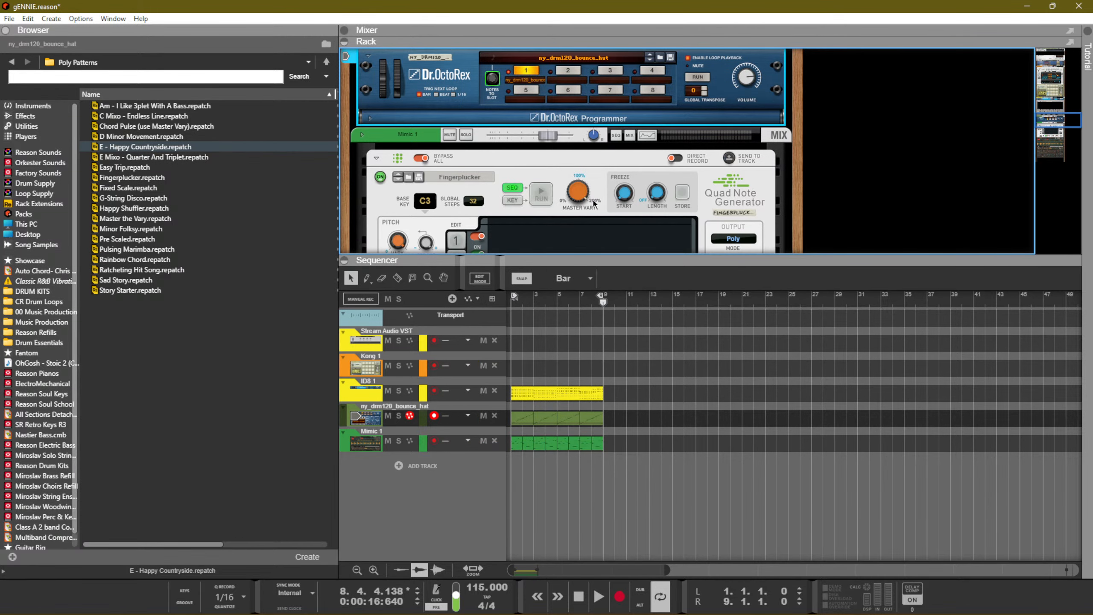
Play the song, turn off loop playback on the Dr.OctoRex, and stop at the song start
{"action": "key", "text": "space"}
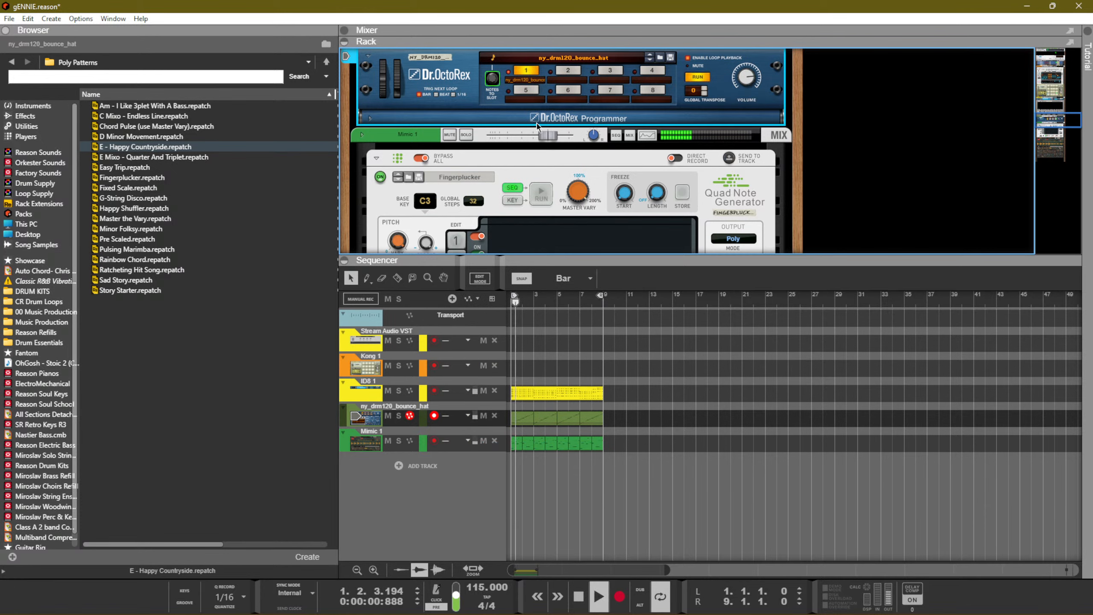
{"action": "left_click", "coordinate": [689, 59]}
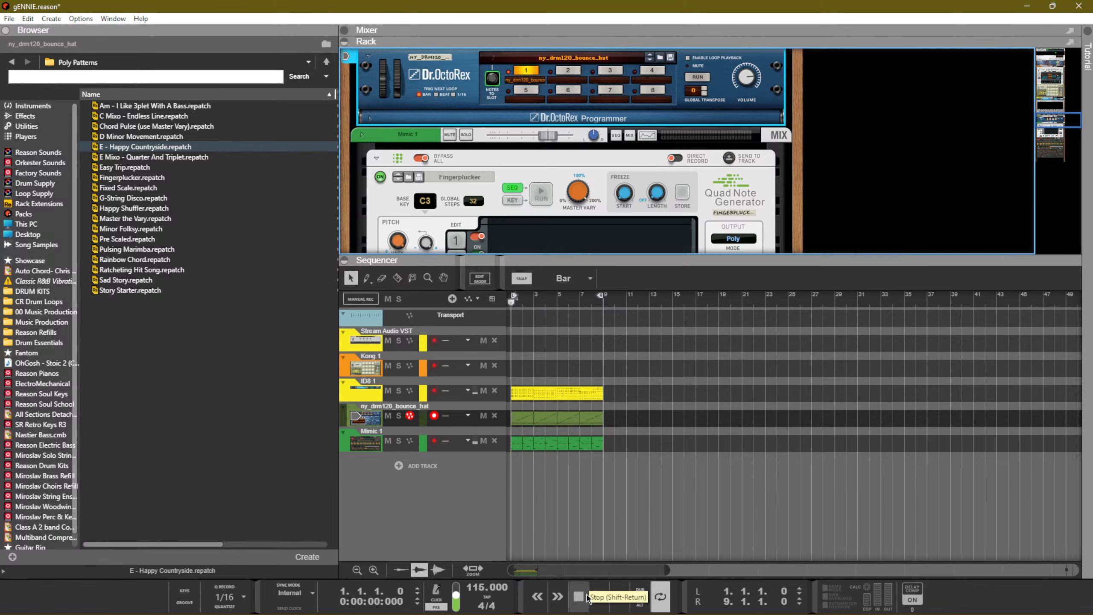
{"action": "key", "text": "space"}
Select the Kong 1 track for live playing and briefly check playback, returning to the song start
{"action": "left_click", "coordinate": [434, 371]}
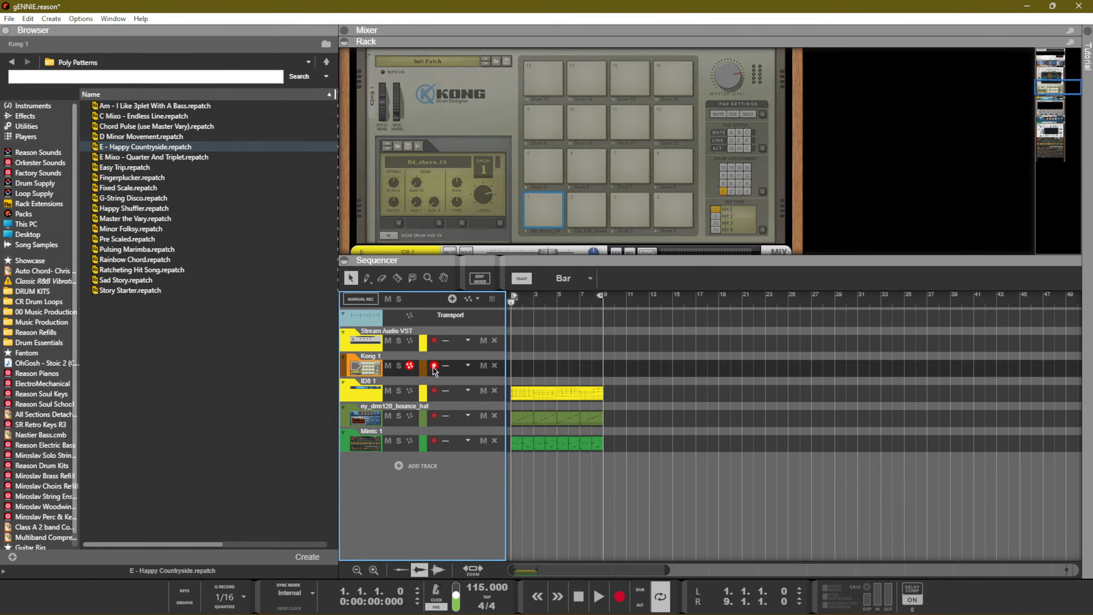
{"action": "key", "text": "space"}
{"action": "key", "text": "space"}
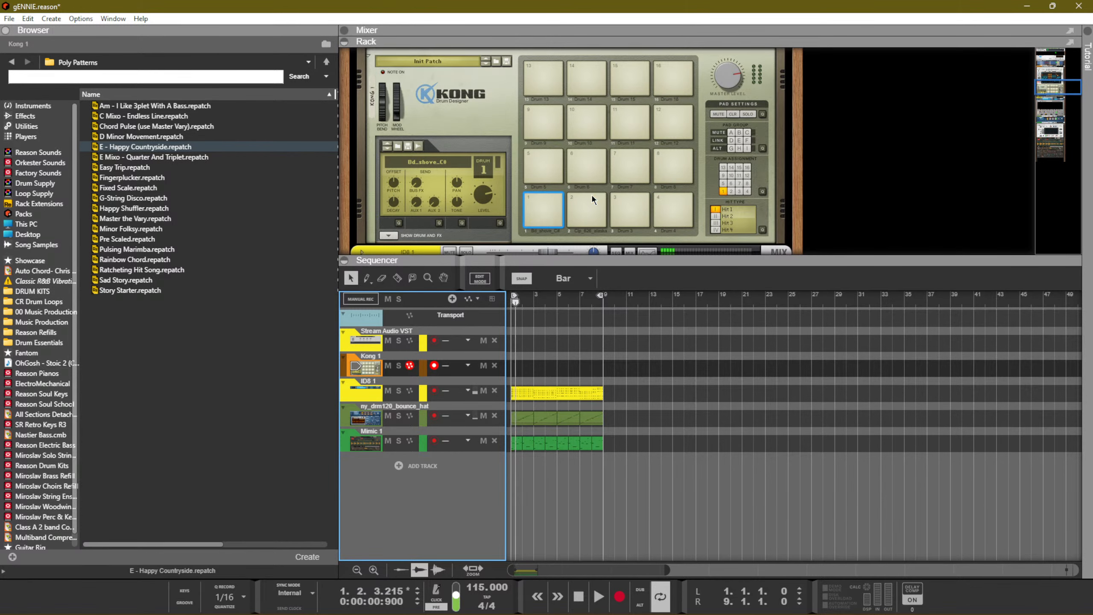
{"action": "key", "text": "KP_0"}
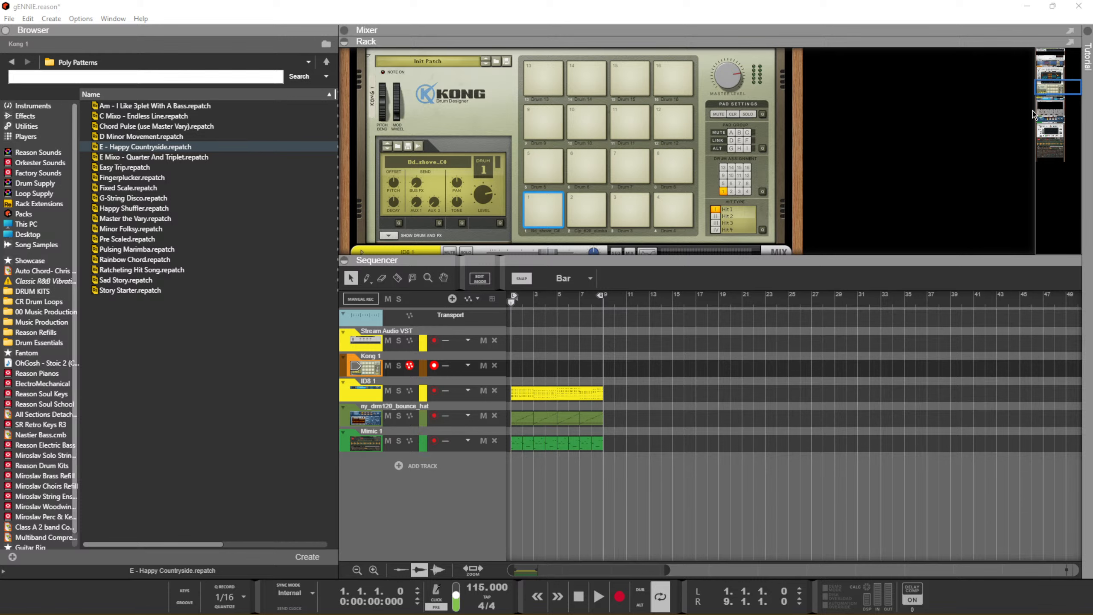
Mute the ID8 1 clip and play the song from the start
{"action": "left_click", "coordinate": [807, 413]}
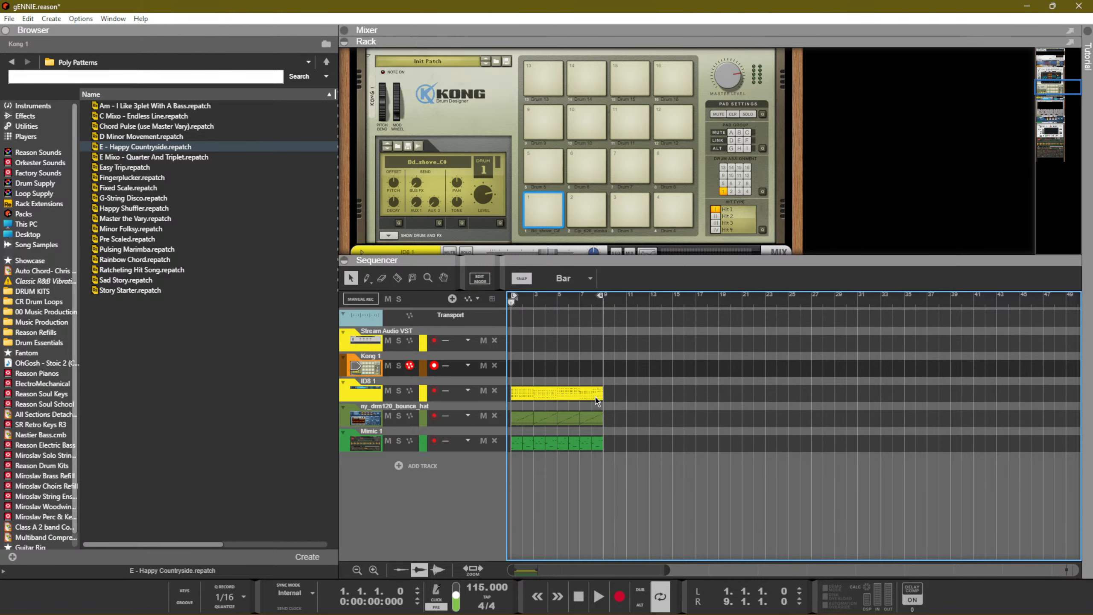
{"action": "left_click", "coordinate": [524, 391]}
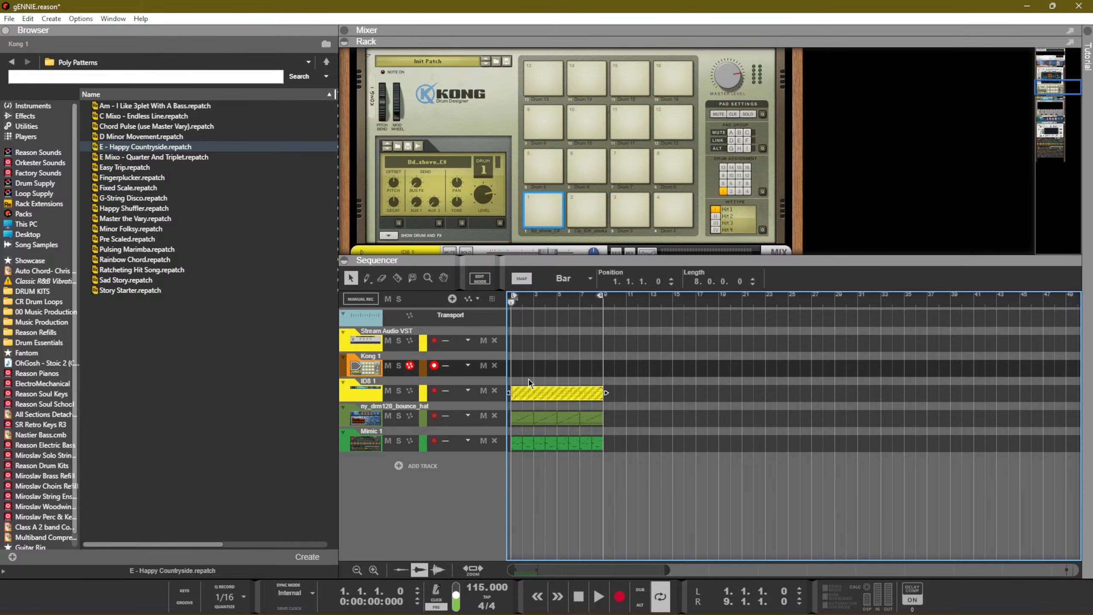
{"action": "key", "text": "space"}
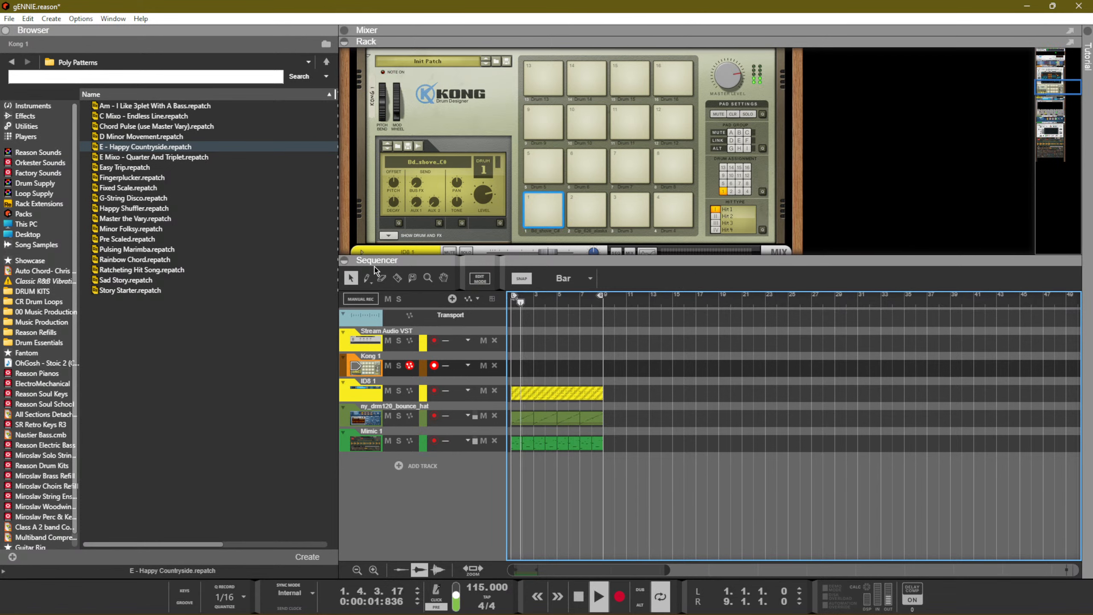
Create a new instrument track with the Analog Monster -AS patch from the Synth Bass folder of Reason Sounds
{"action": "left_click", "coordinate": [408, 466]}
{"action": "mouse_move", "coordinate": [462, 492]}
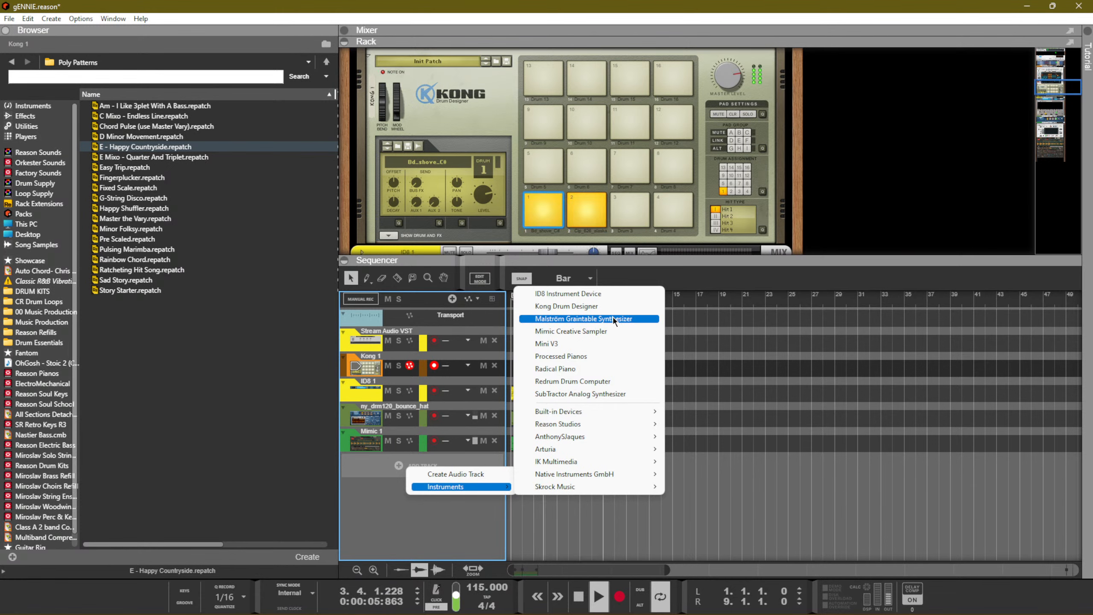
{"action": "left_click", "coordinate": [31, 166]}
{"action": "left_click", "coordinate": [31, 173]}
{"action": "left_click", "coordinate": [43, 152]}
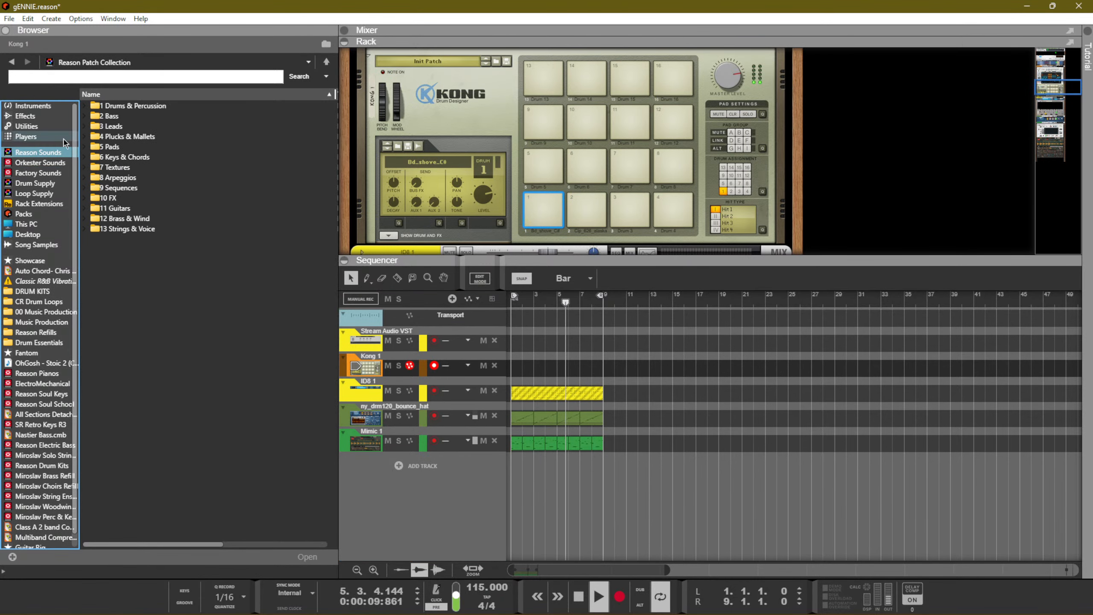
{"action": "double_click", "coordinate": [111, 115]}
{"action": "double_click", "coordinate": [116, 126]}
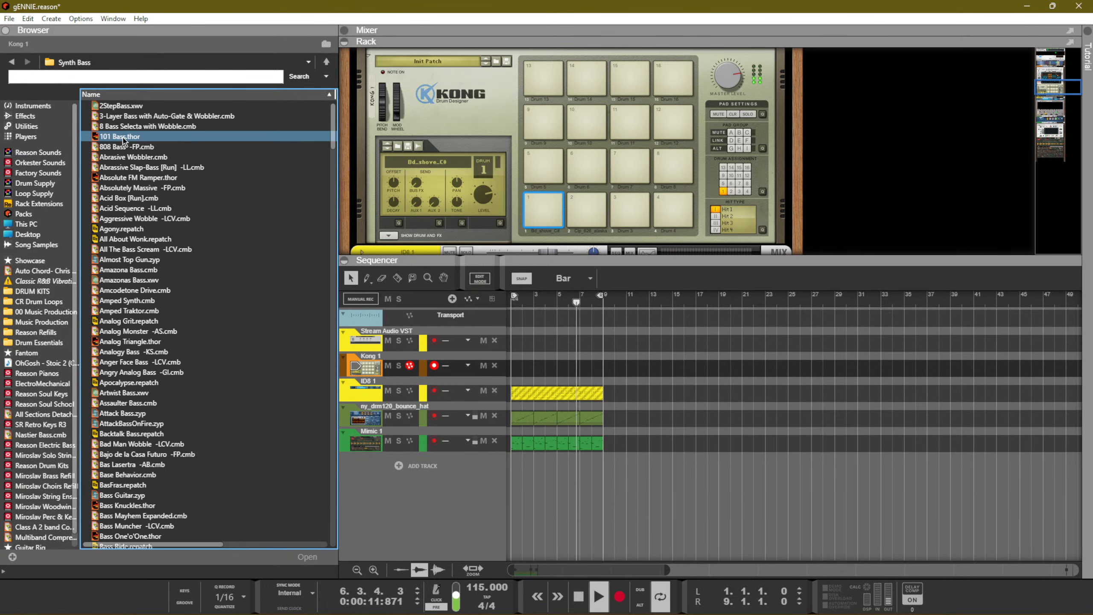
{"action": "left_click", "coordinate": [180, 332]}
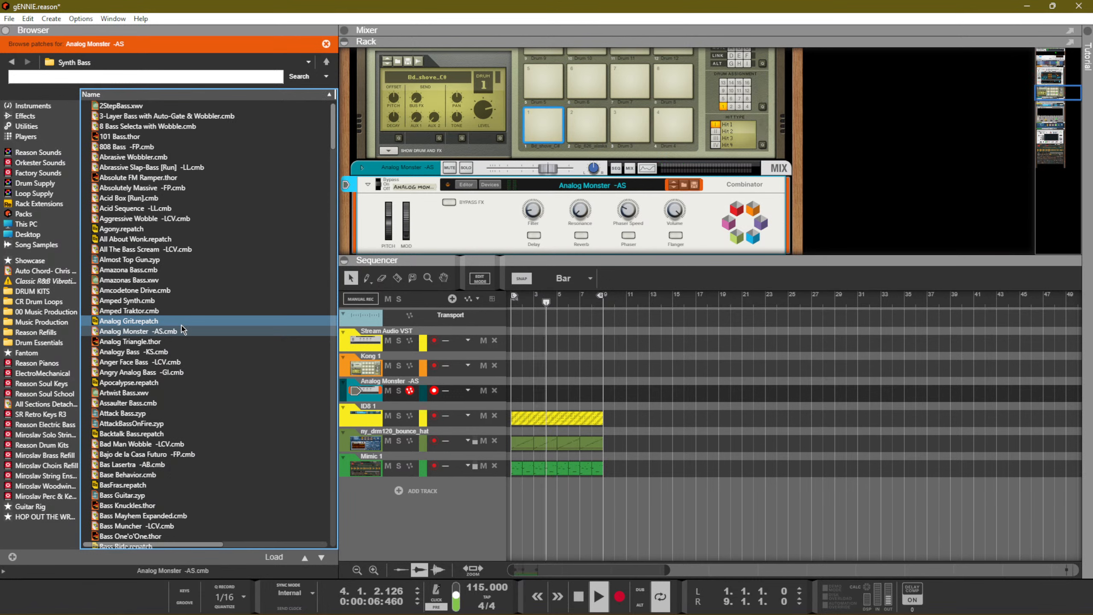
Stop playback and audition the following Synth Bass patches on the new track one by one, from Analog Triangle through Assaulter Bass
{"action": "key", "text": "space"}
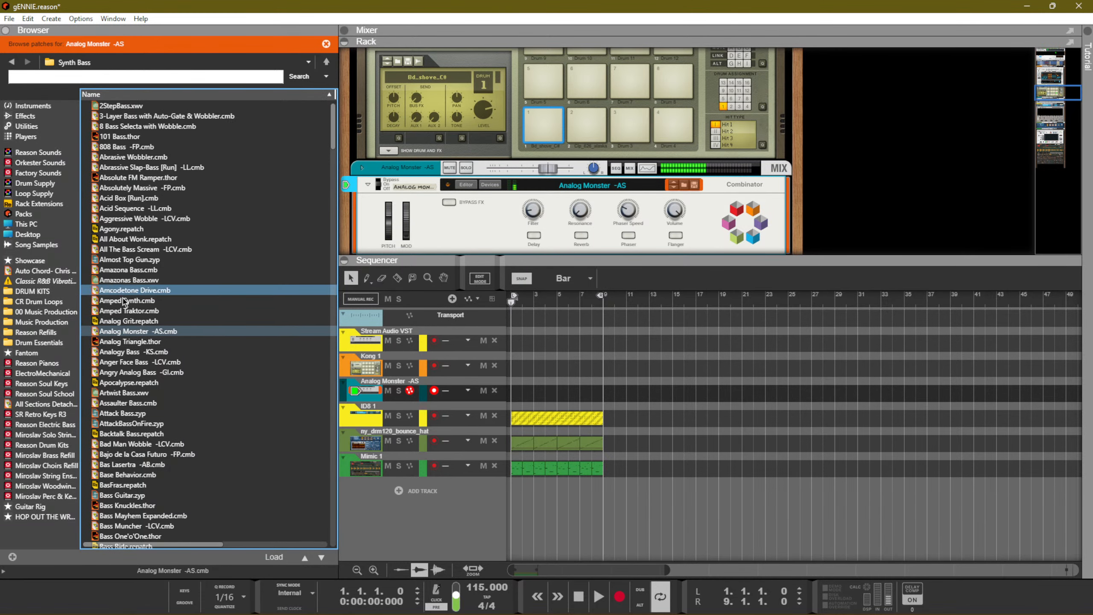
{"action": "left_click", "coordinate": [318, 558]}
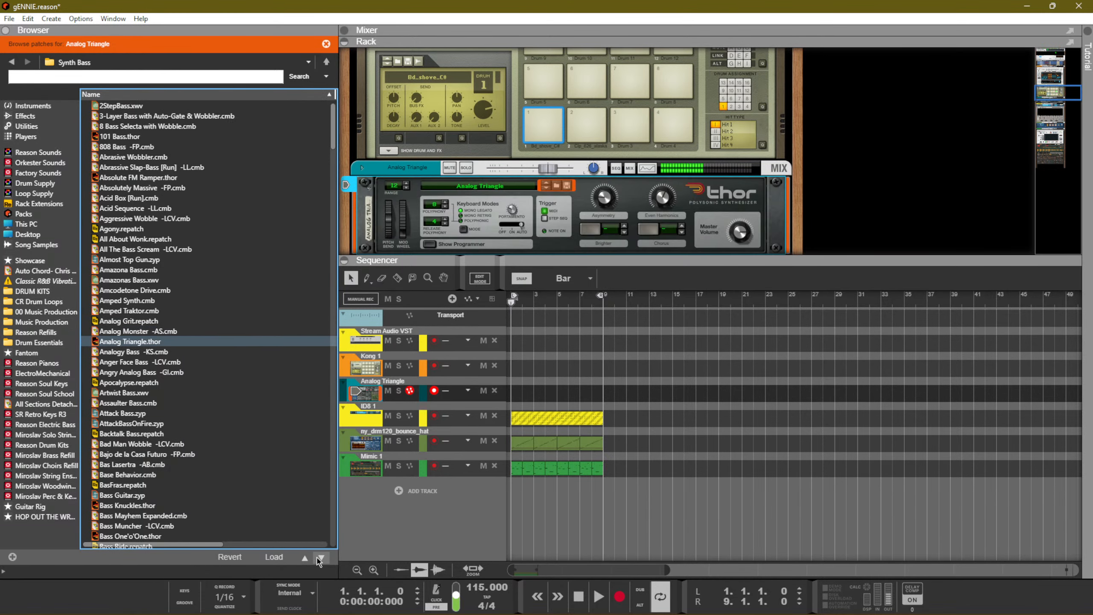
{"action": "left_click", "coordinate": [321, 558]}
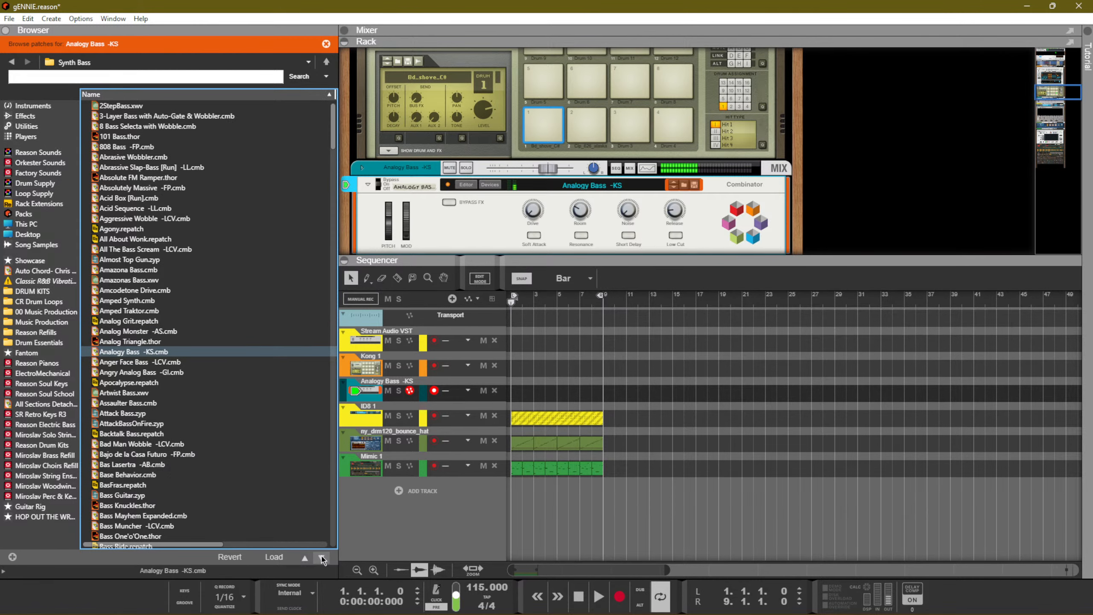
{"action": "left_click", "coordinate": [321, 557]}
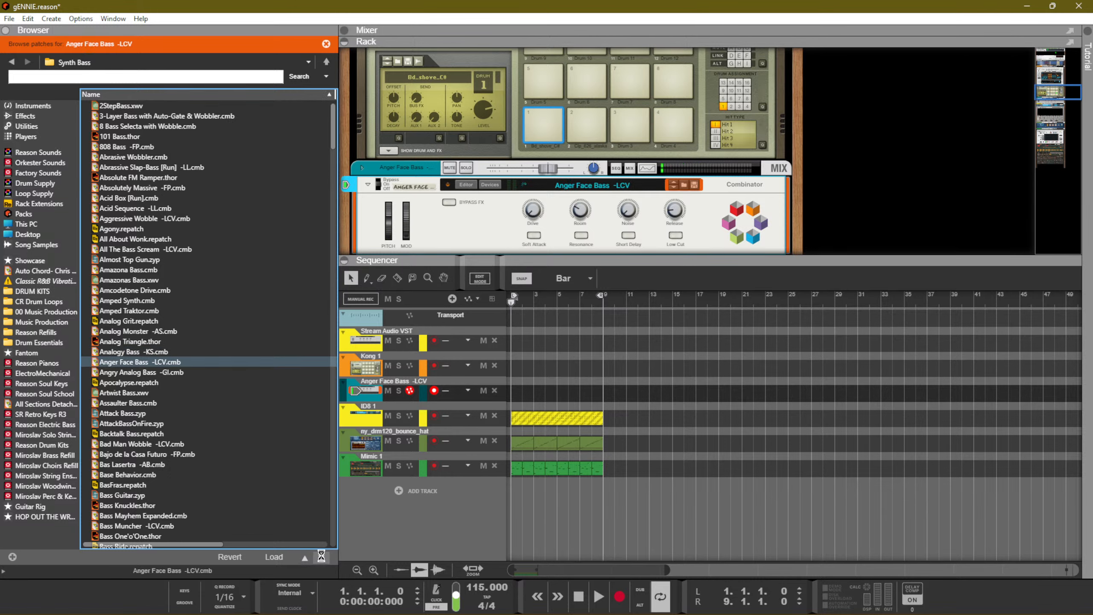
{"action": "left_click", "coordinate": [321, 558]}
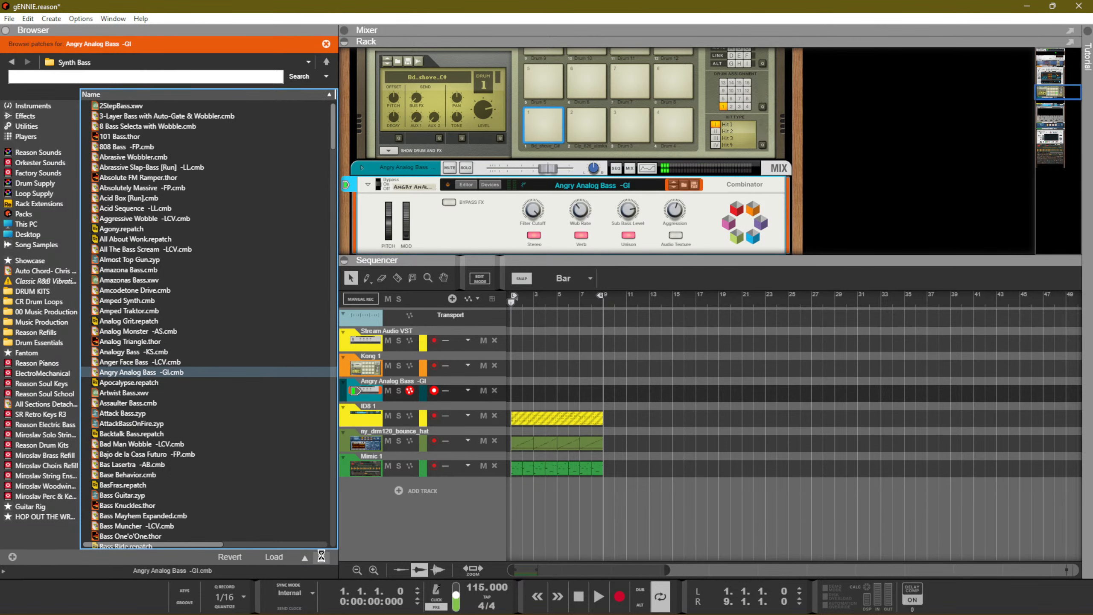
{"action": "left_click", "coordinate": [322, 557]}
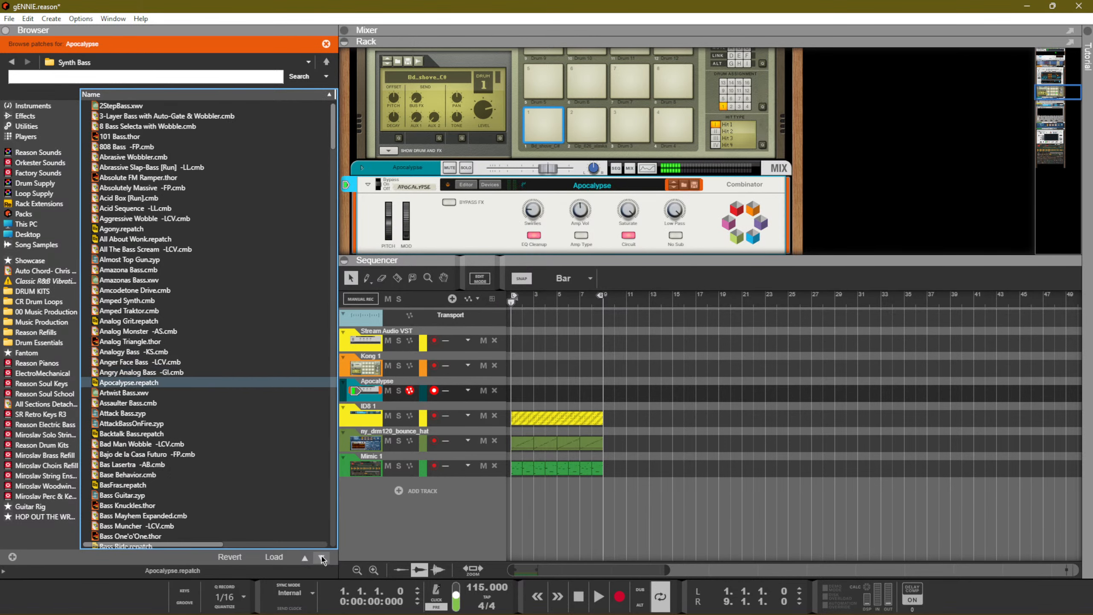
{"action": "left_click", "coordinate": [322, 558]}
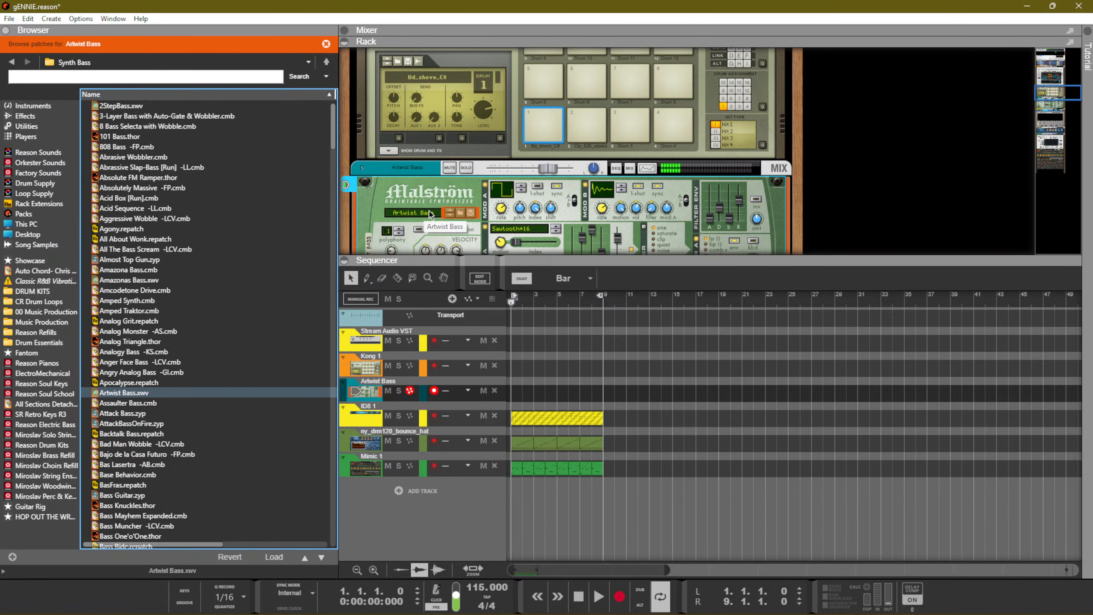
{"action": "left_click", "coordinate": [321, 557]}
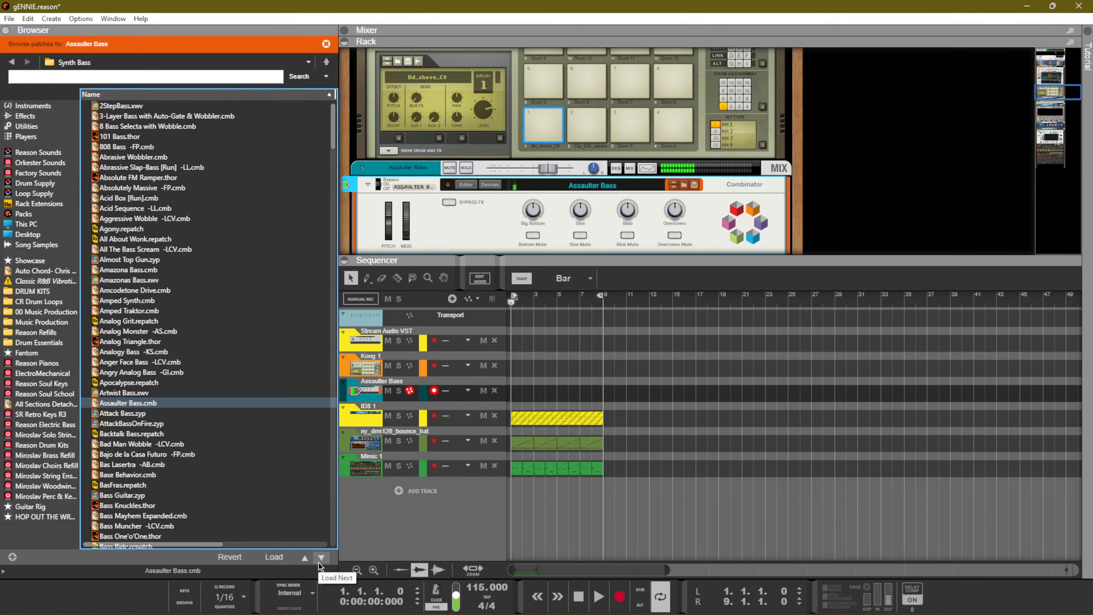
Play the loop to test the bass sound in context and load the next patch, Attack Bass
{"action": "key", "text": "space"}
{"action": "key", "text": "space"}
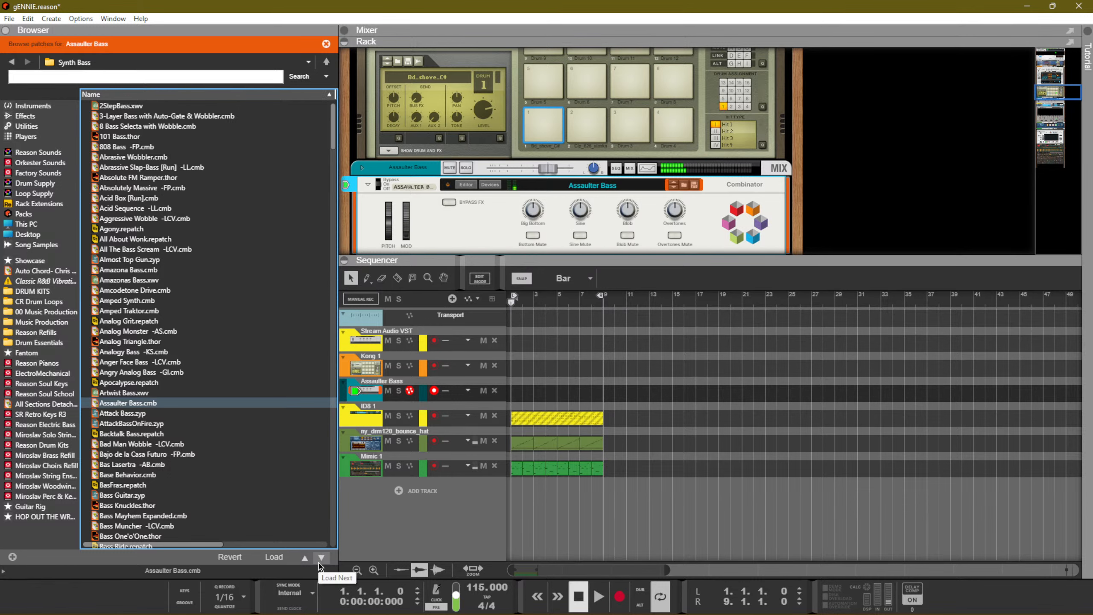
{"action": "key", "text": "space"}
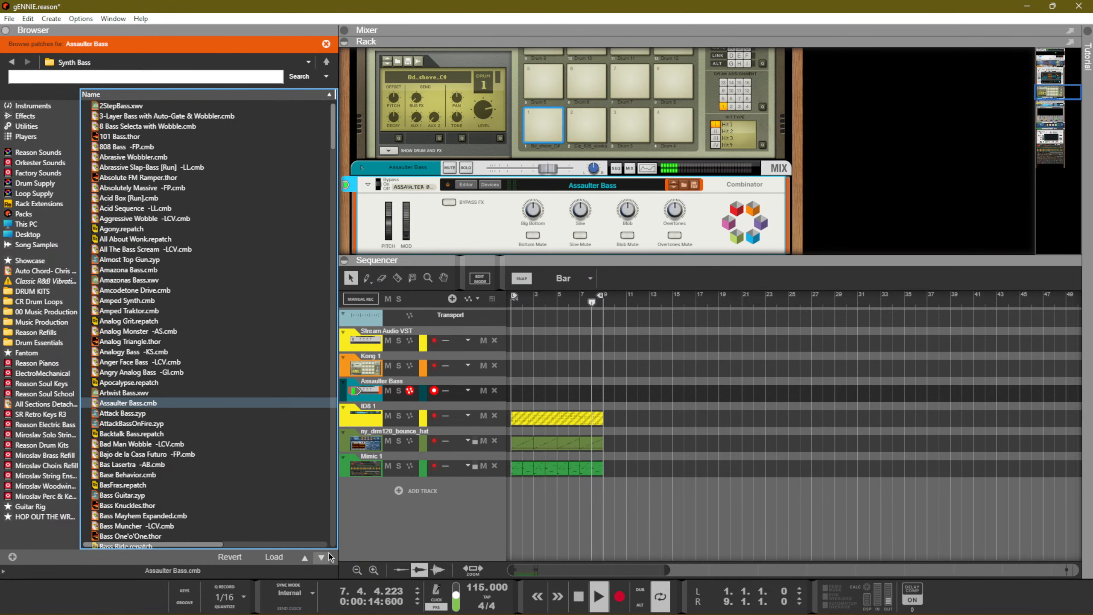
{"action": "left_click", "coordinate": [322, 558]}
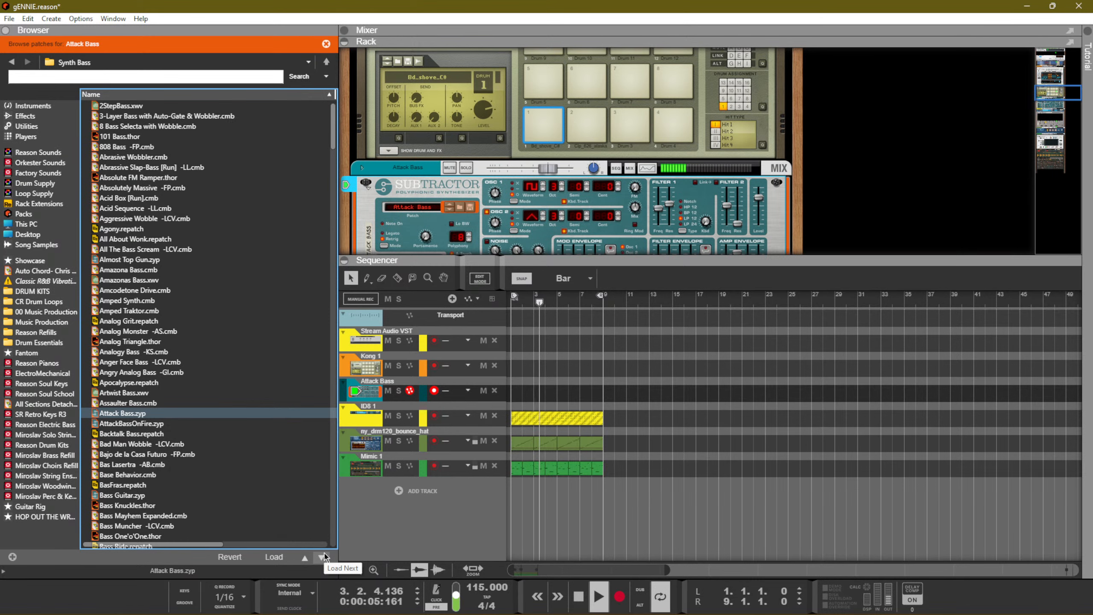
Stop playback, unmute the ID8 1 clip and play the loop from the start with the Attack Bass patch
{"action": "mouse_move", "coordinate": [376, 603]}
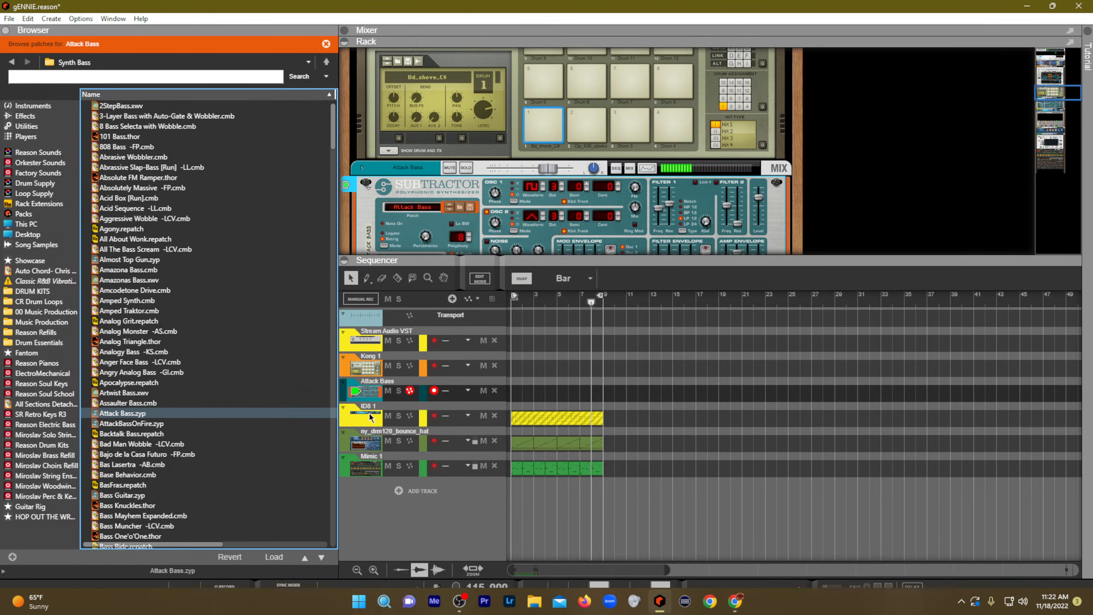
{"action": "left_click_drag", "start_coordinate": [653, 418], "coordinate": [568, 419]}
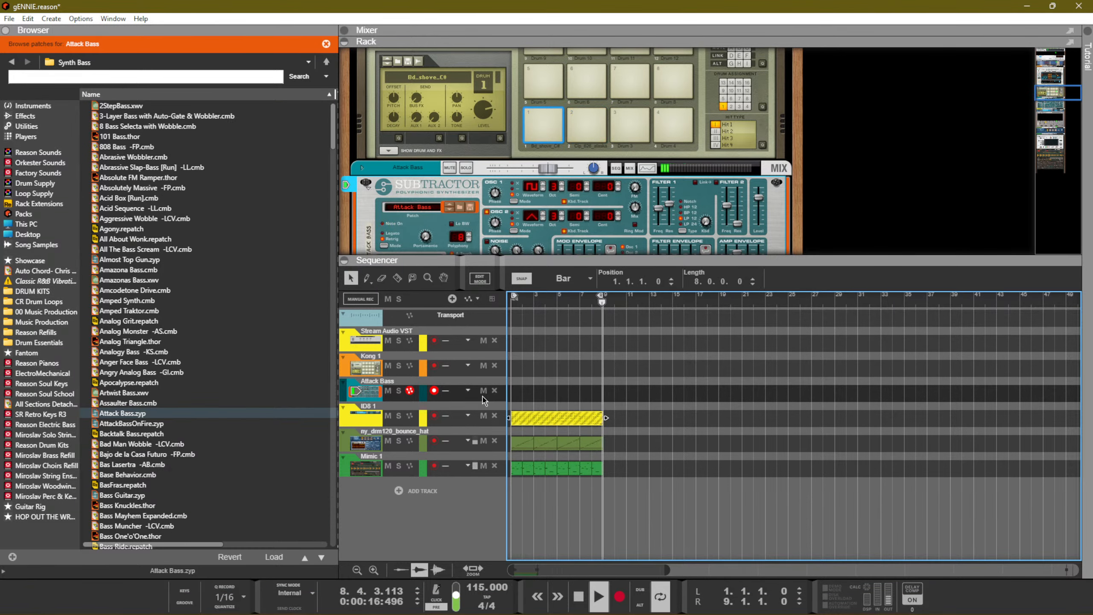
{"action": "key", "text": "space"}
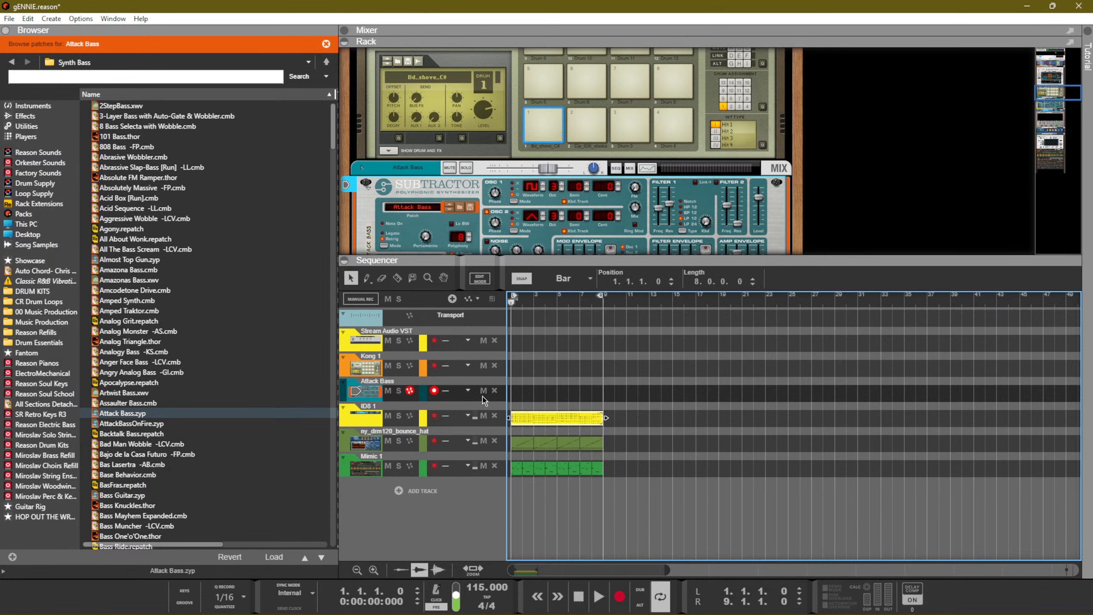
{"action": "key", "text": "space"}
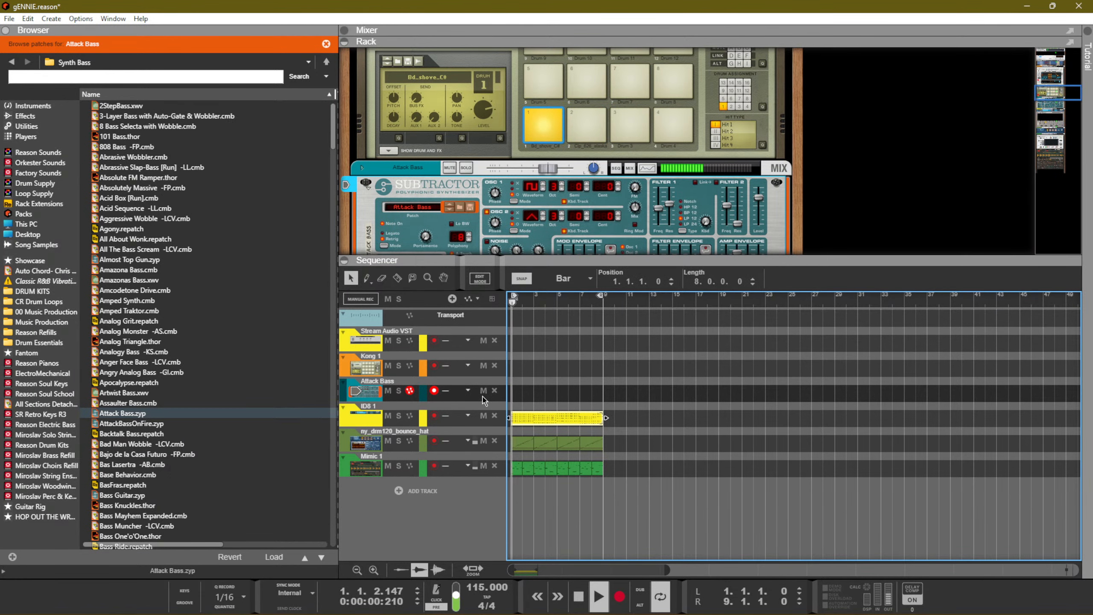
{"action": "key", "text": "space"}
{"action": "key", "text": "space"}
{"action": "key", "text": "space"}
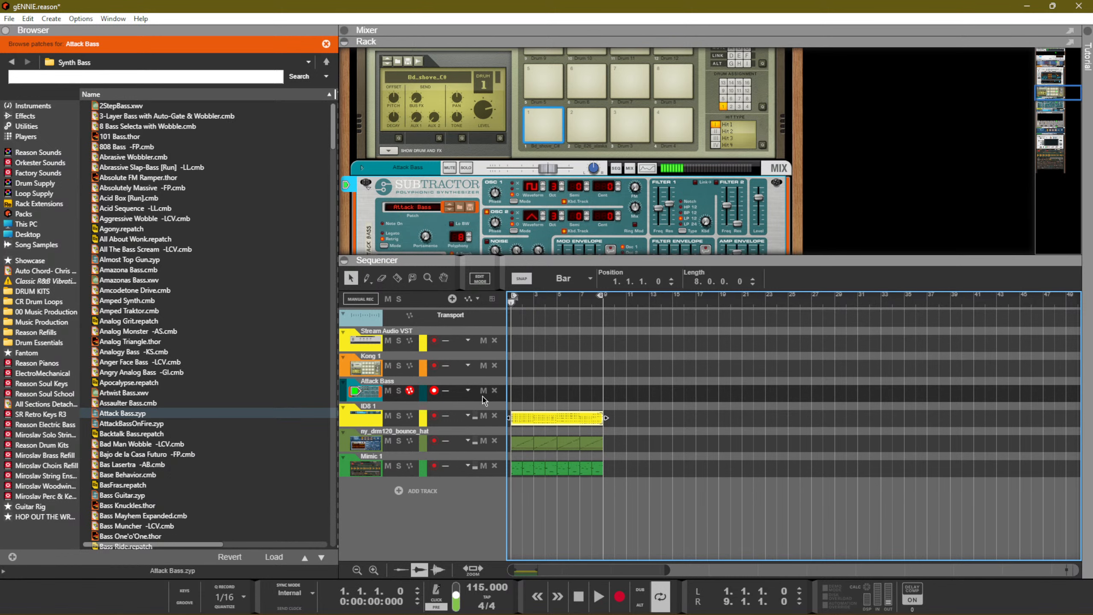
{"action": "key", "text": "space"}
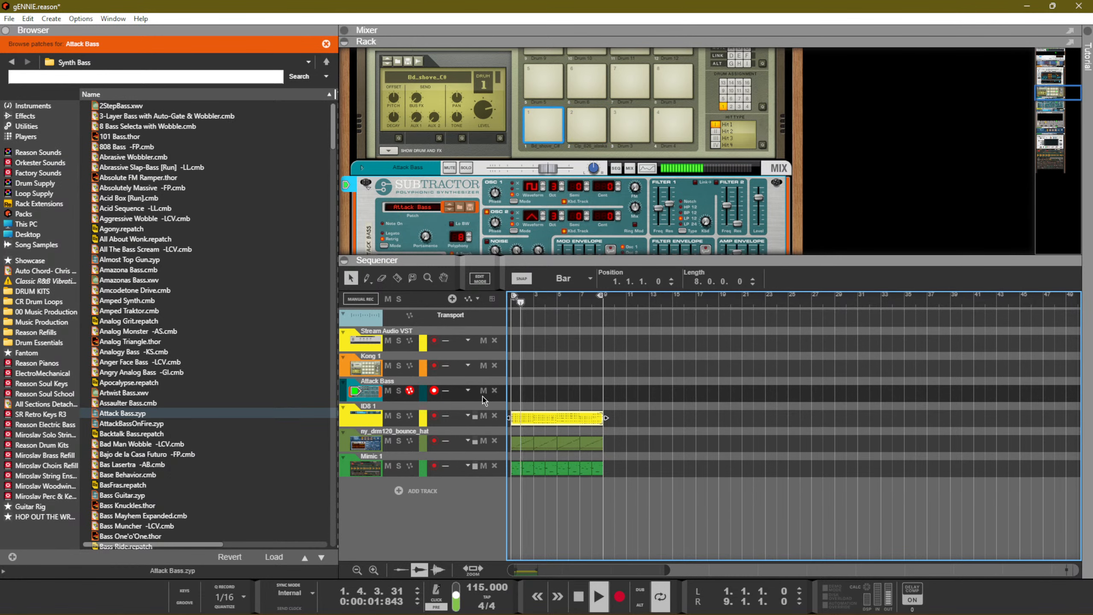
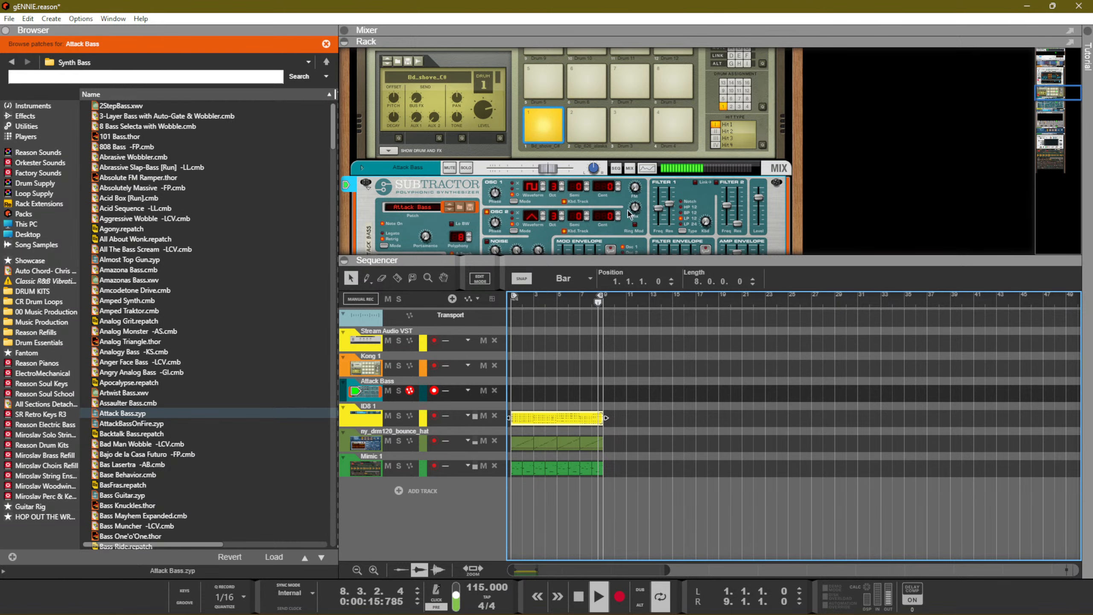
Stop playback and add a Bassline Generator player to the Attack Bass Subtractor, loading the Back House patch
{"action": "scroll", "coordinate": [618, 191], "scroll_direction": "up", "scroll_amount": 2}
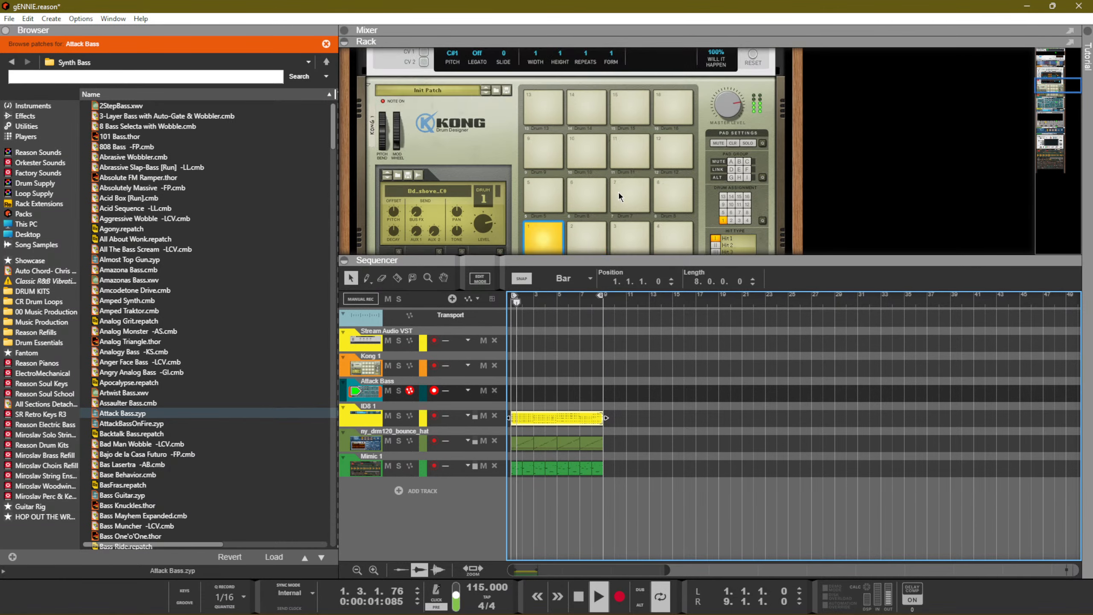
{"action": "scroll", "coordinate": [614, 193], "scroll_direction": "down", "scroll_amount": 10}
{"action": "scroll", "coordinate": [607, 201], "scroll_direction": "down", "scroll_amount": 6}
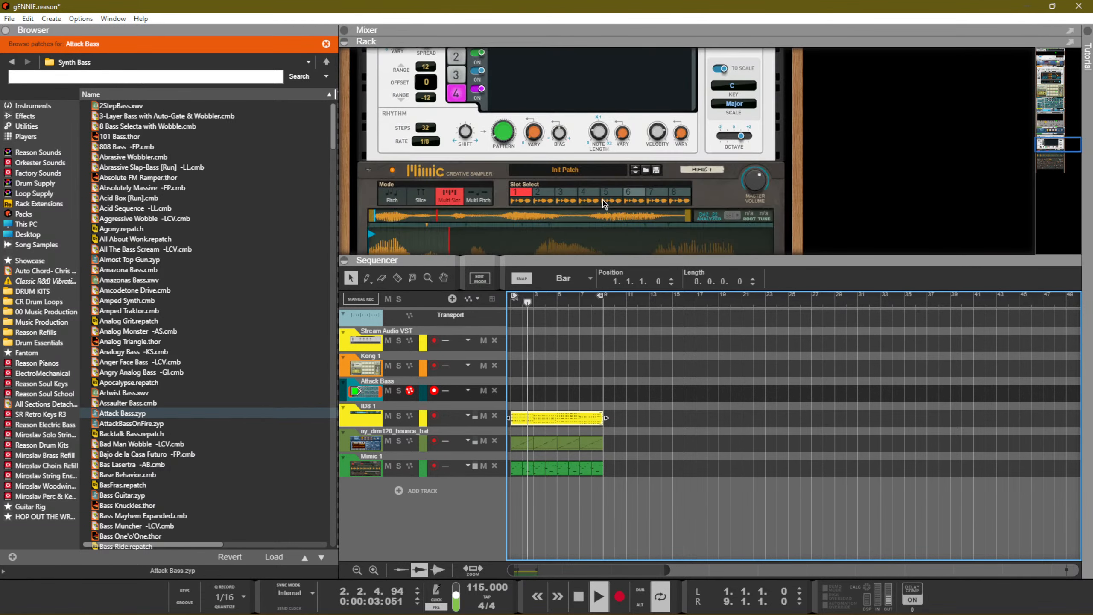
{"action": "scroll", "coordinate": [601, 201], "scroll_direction": "up", "scroll_amount": 5}
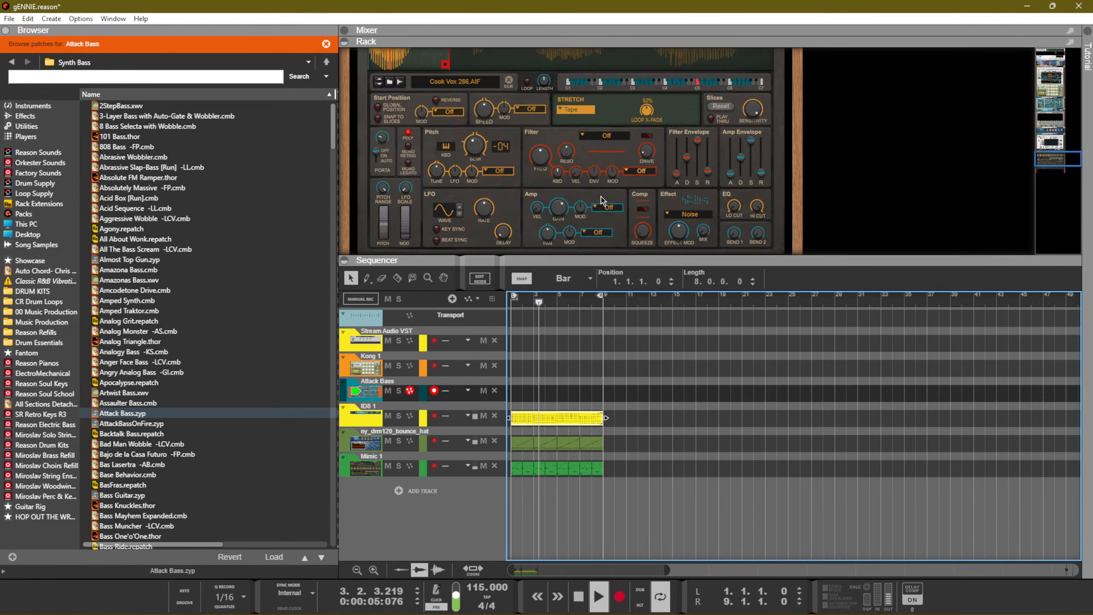
{"action": "scroll", "coordinate": [681, 206], "scroll_direction": "up", "scroll_amount": 3}
{"action": "scroll", "coordinate": [681, 204], "scroll_direction": "up", "scroll_amount": 5}
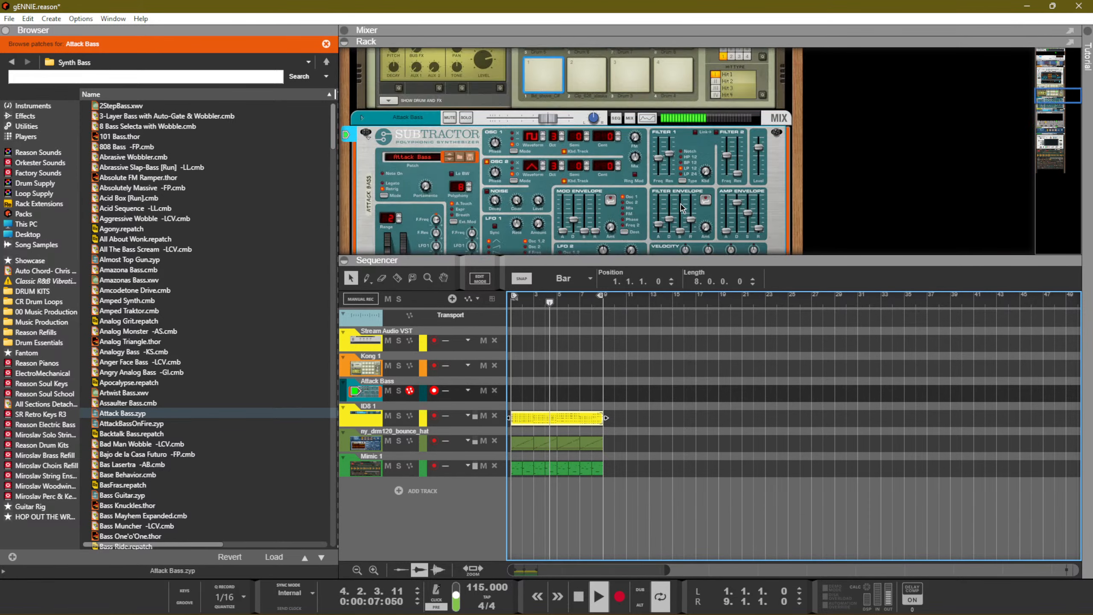
{"action": "scroll", "coordinate": [1020, 193], "scroll_direction": "down", "scroll_amount": 15}
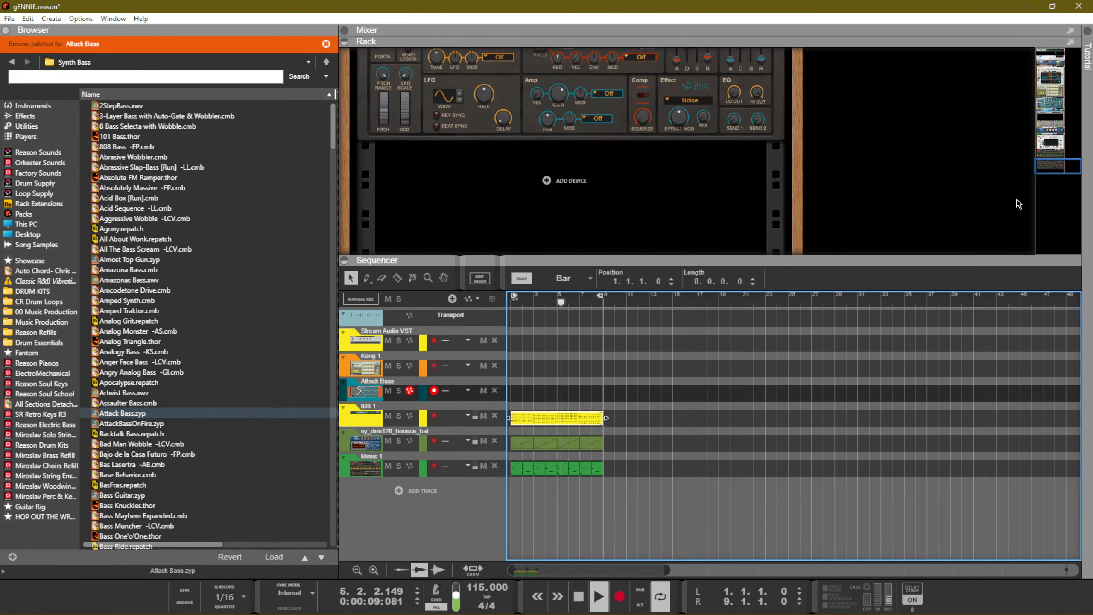
{"action": "left_click", "coordinate": [436, 400]}
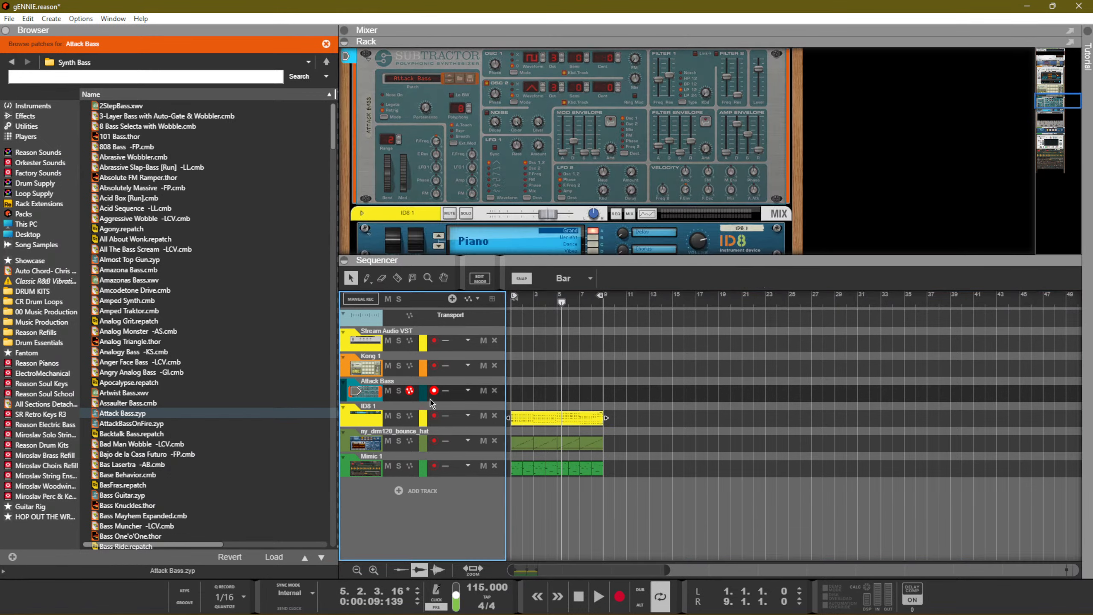
{"action": "right_click", "coordinate": [454, 62]}
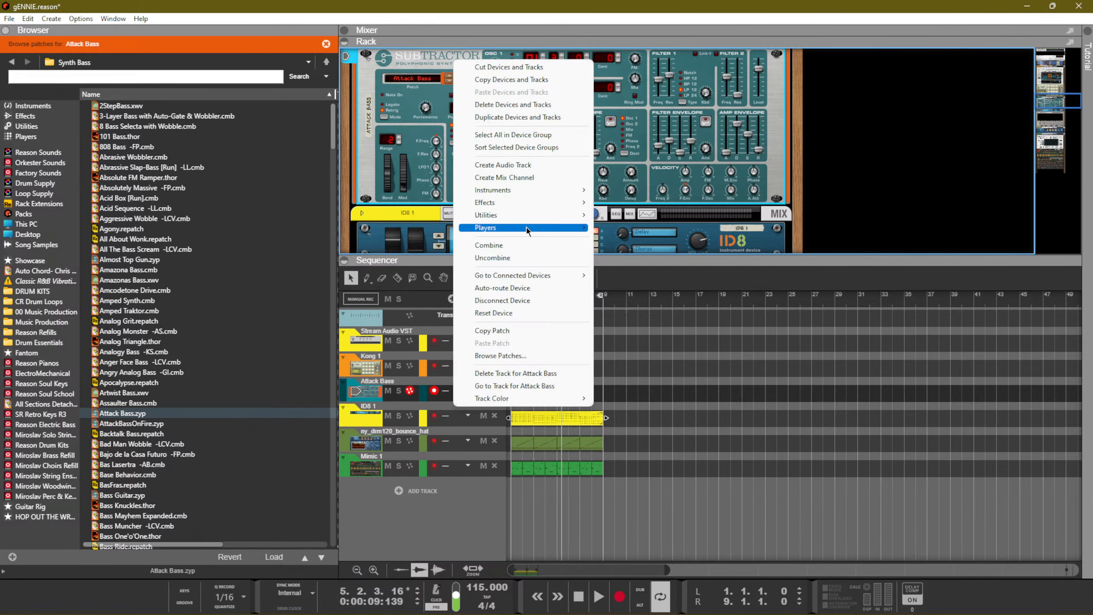
{"action": "mouse_move", "coordinate": [559, 227]}
{"action": "left_click", "coordinate": [648, 232]}
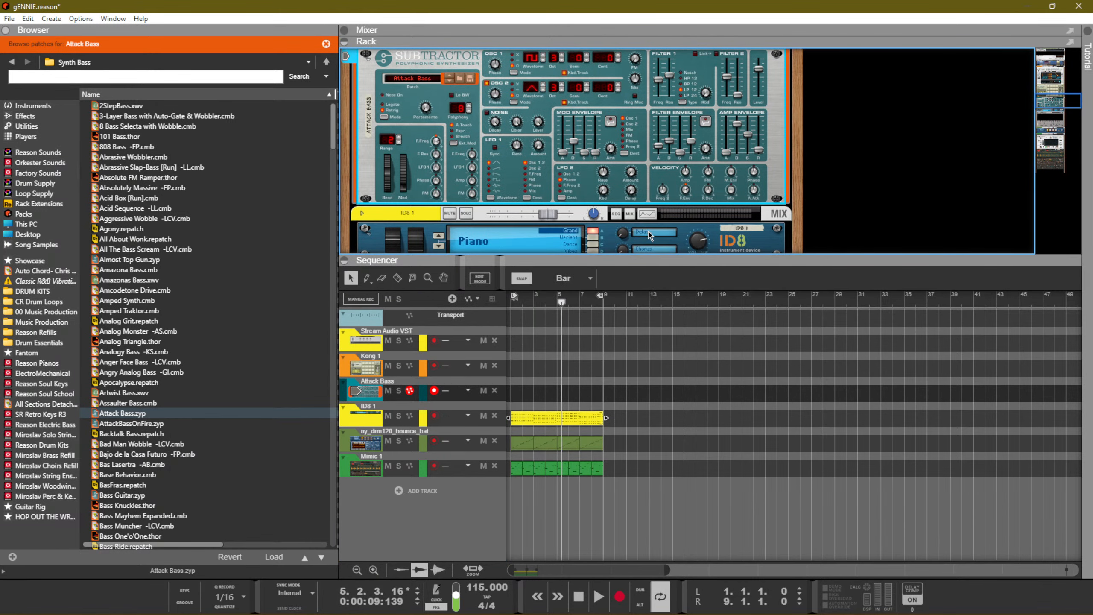
{"action": "left_click", "coordinate": [232, 177]}
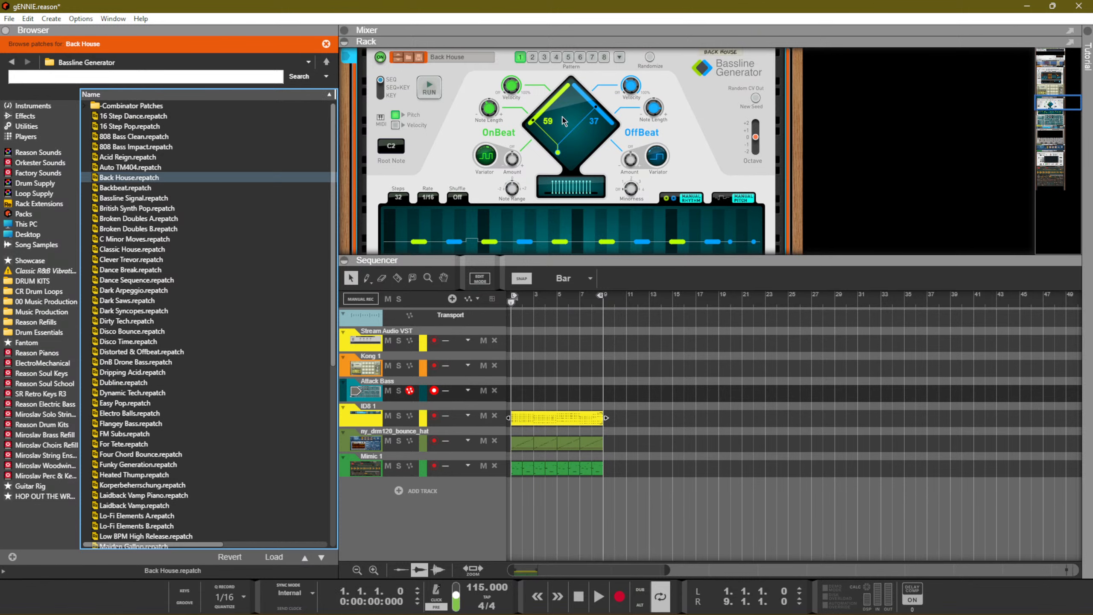
Record a bass part on the Attack Bass track from the start of the song through the eight-bar section
{"action": "key", "text": "ctrl+Return"}
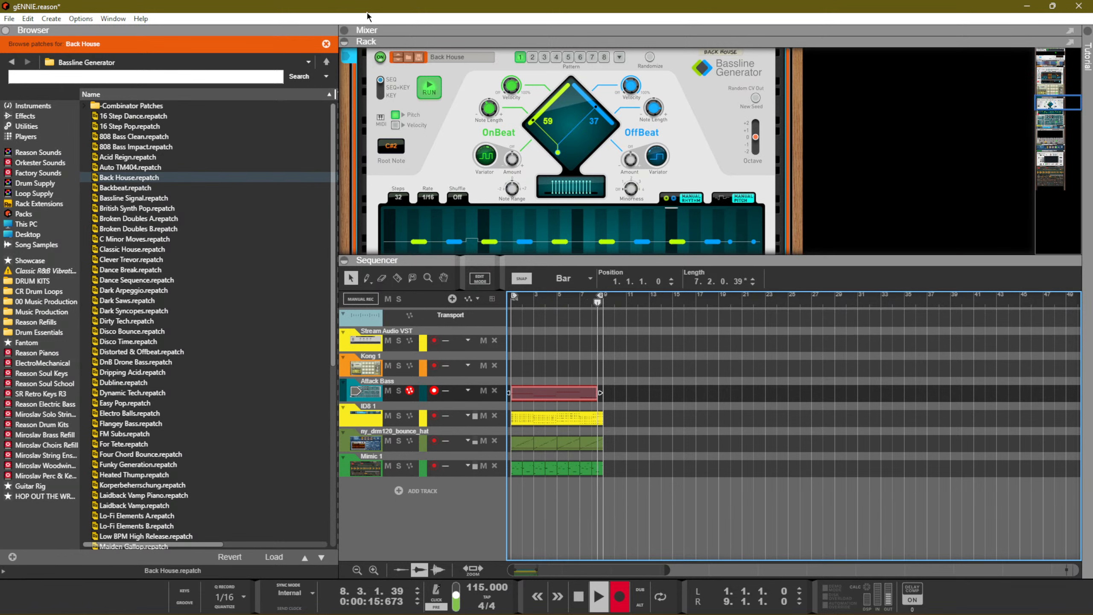
{"action": "key", "text": "space"}
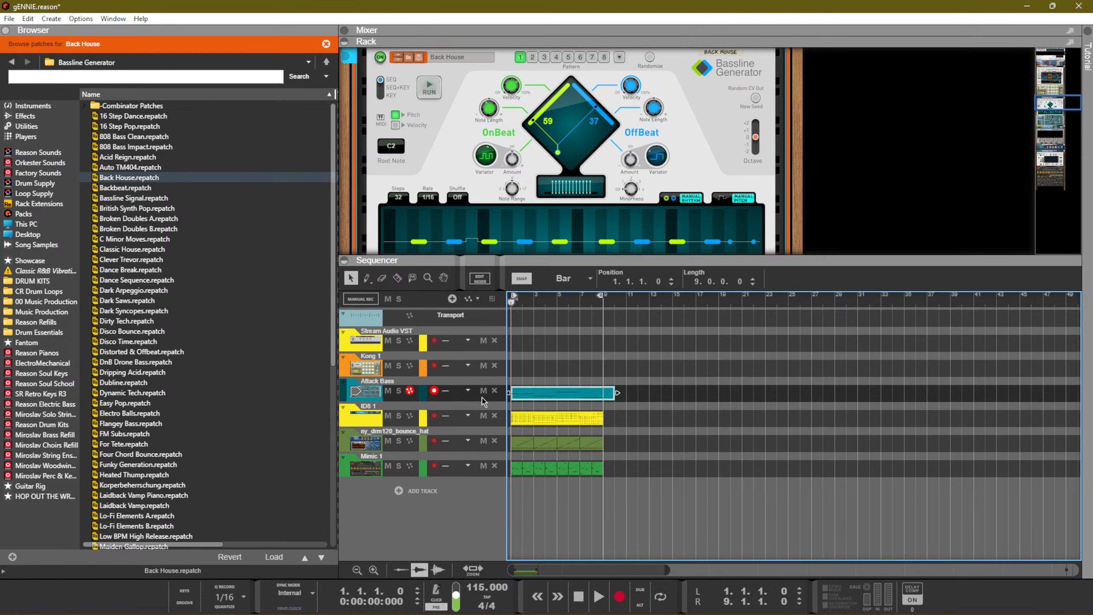
Apply side-by-side legato to the recorded bass notes and move the clip, trimmed to eight bars, to start at bar 9
{"action": "key", "text": "F8"}
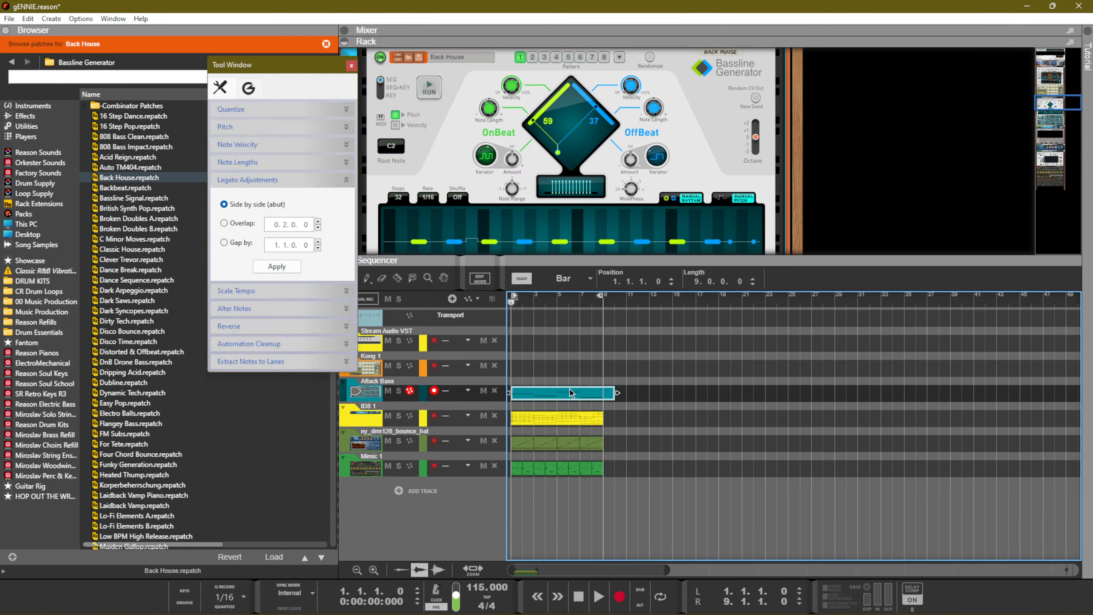
{"action": "left_click", "coordinate": [284, 268]}
{"action": "left_click", "coordinate": [350, 65]}
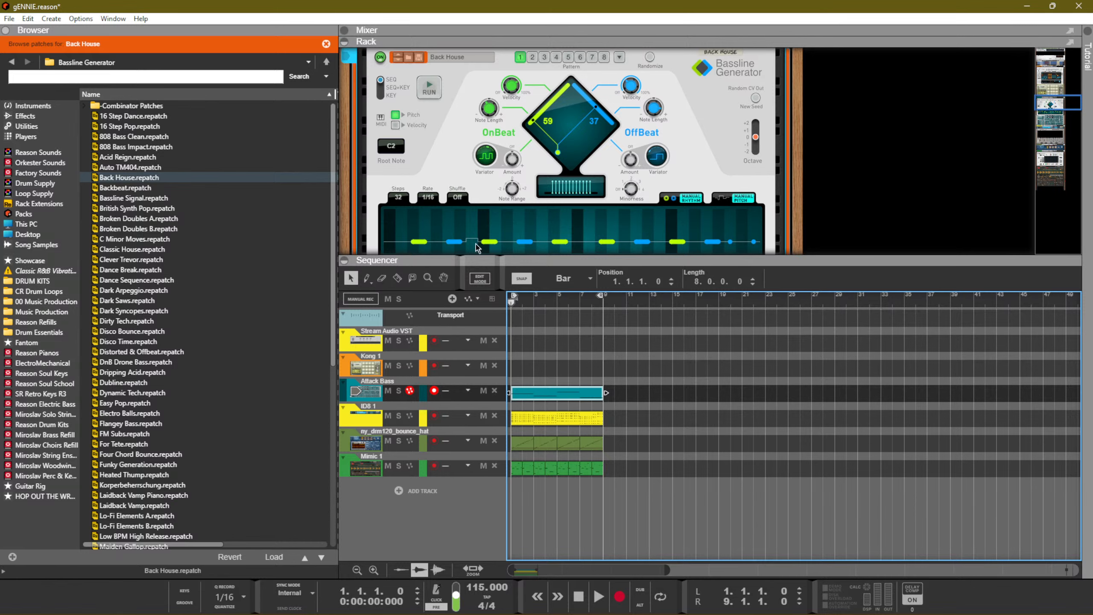
{"action": "left_click_drag", "start_coordinate": [557, 394], "coordinate": [650, 393]}
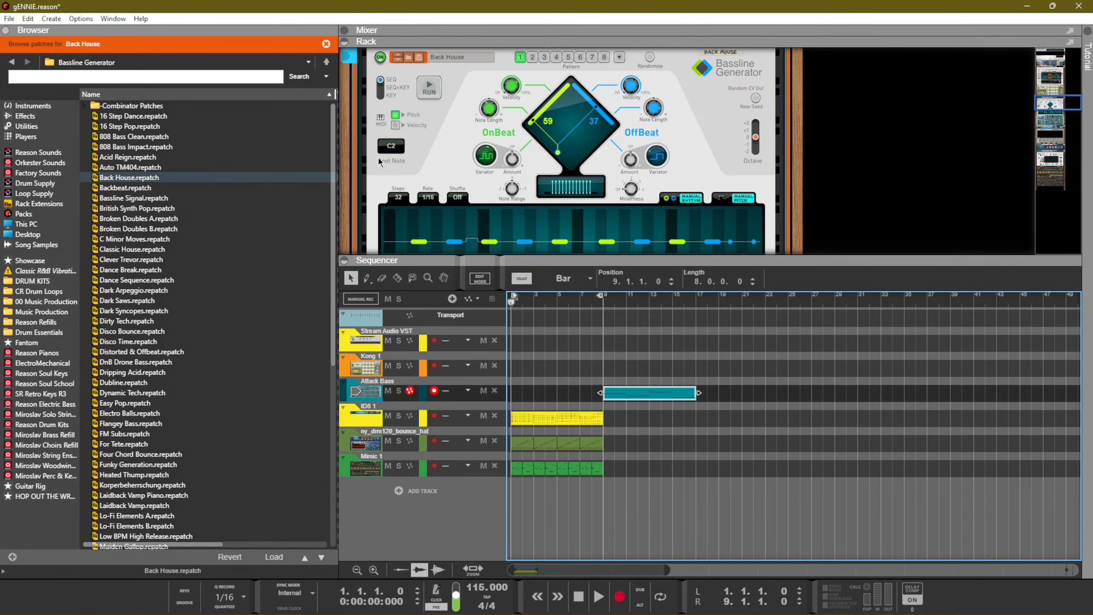
Set the Bassline Generator's root note to C#2 and play the song from the start to hear its bassline
{"action": "left_click_drag", "start_coordinate": [391, 146], "coordinate": [396, 160]}
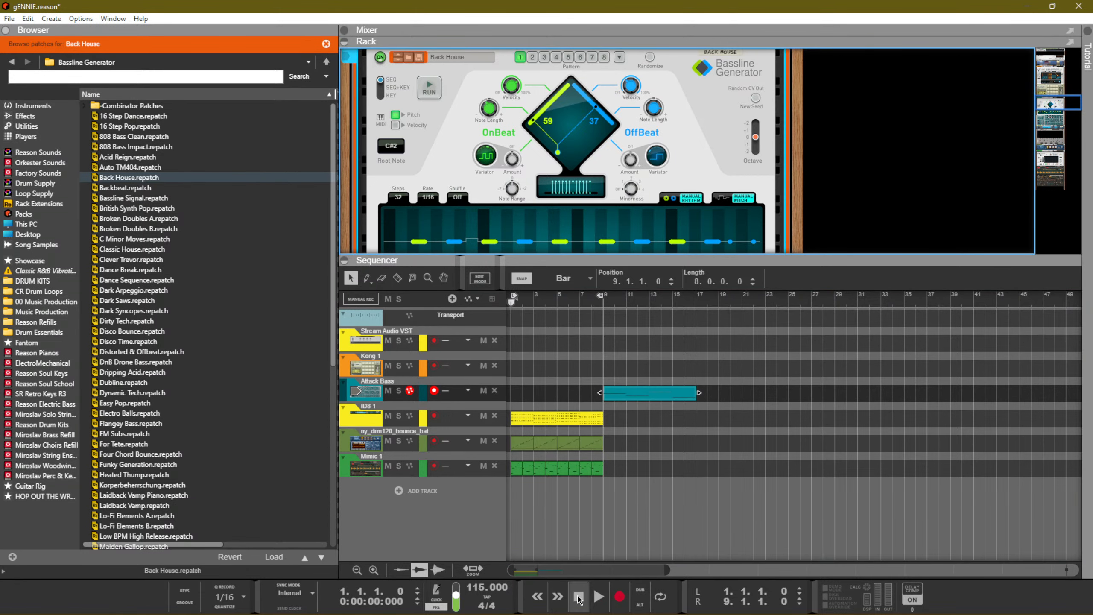
{"action": "left_click", "coordinate": [598, 596]}
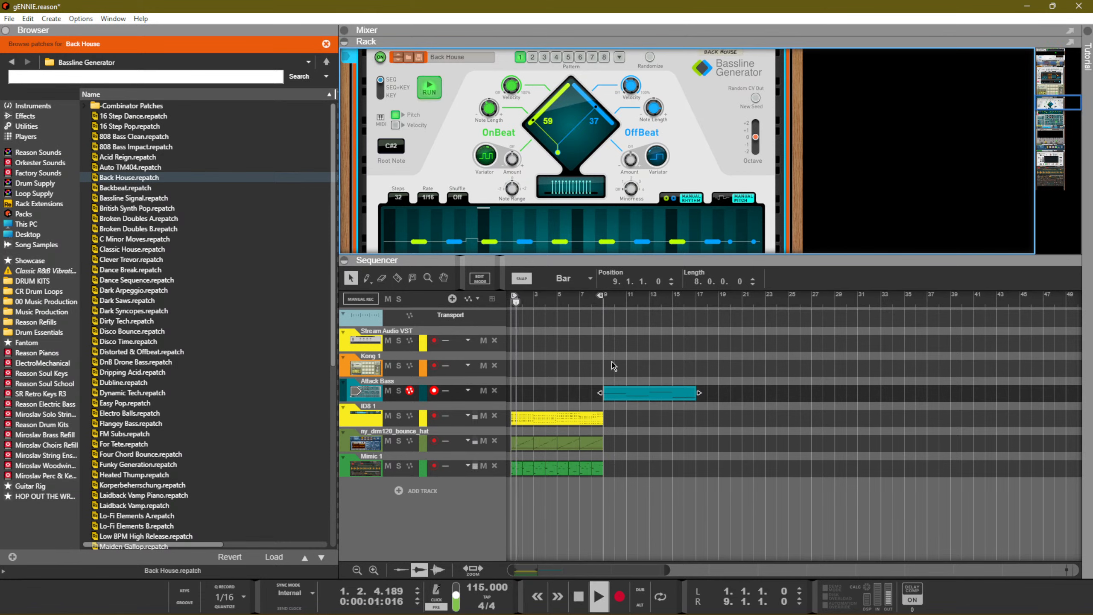
{"action": "key", "text": "space"}
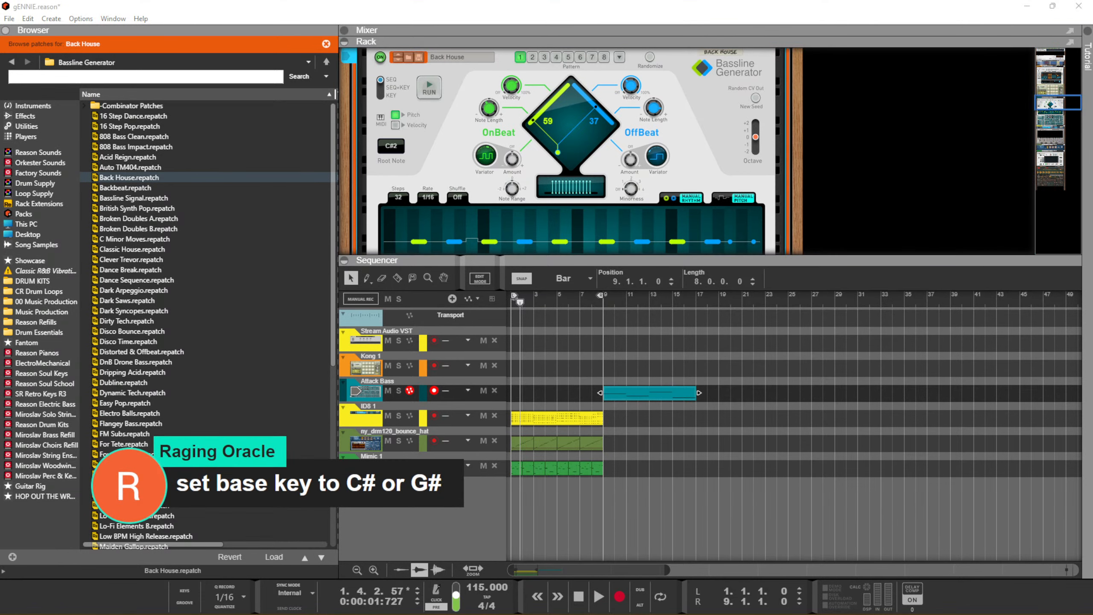
{"action": "left_click", "coordinate": [598, 602]}
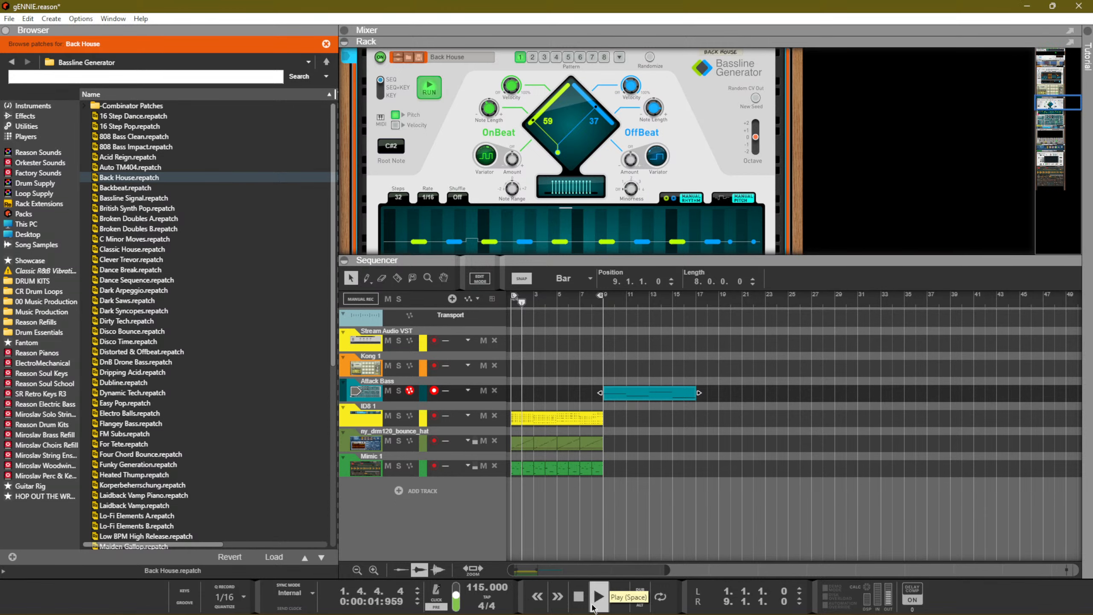
{"action": "left_click", "coordinate": [585, 604]}
{"action": "left_click", "coordinate": [598, 598]}
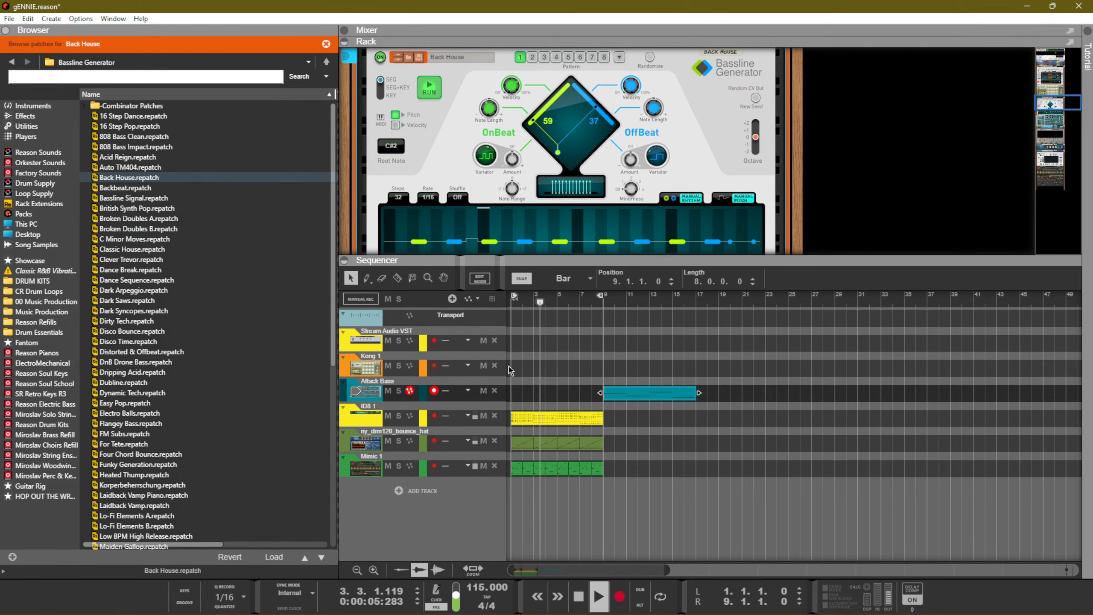
Audition the next Bassline Generator patch, Backbeat, and advance to the Bassline Signal patch
{"action": "scroll", "coordinate": [509, 155], "scroll_direction": "down", "scroll_amount": 3}
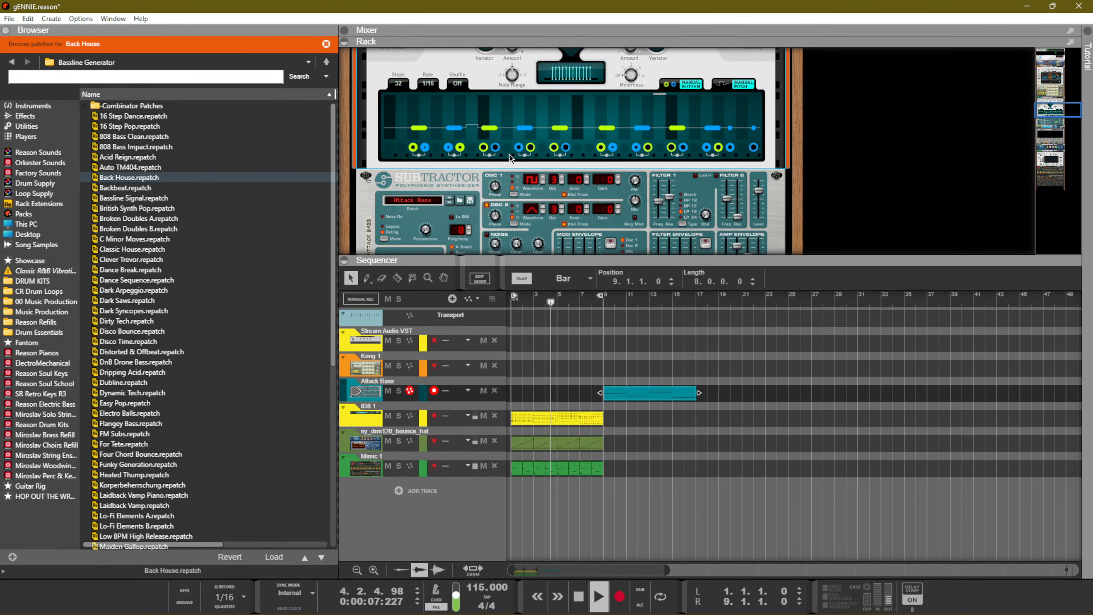
{"action": "scroll", "coordinate": [509, 154], "scroll_direction": "up", "scroll_amount": 2}
{"action": "scroll", "coordinate": [512, 150], "scroll_direction": "up", "scroll_amount": 2}
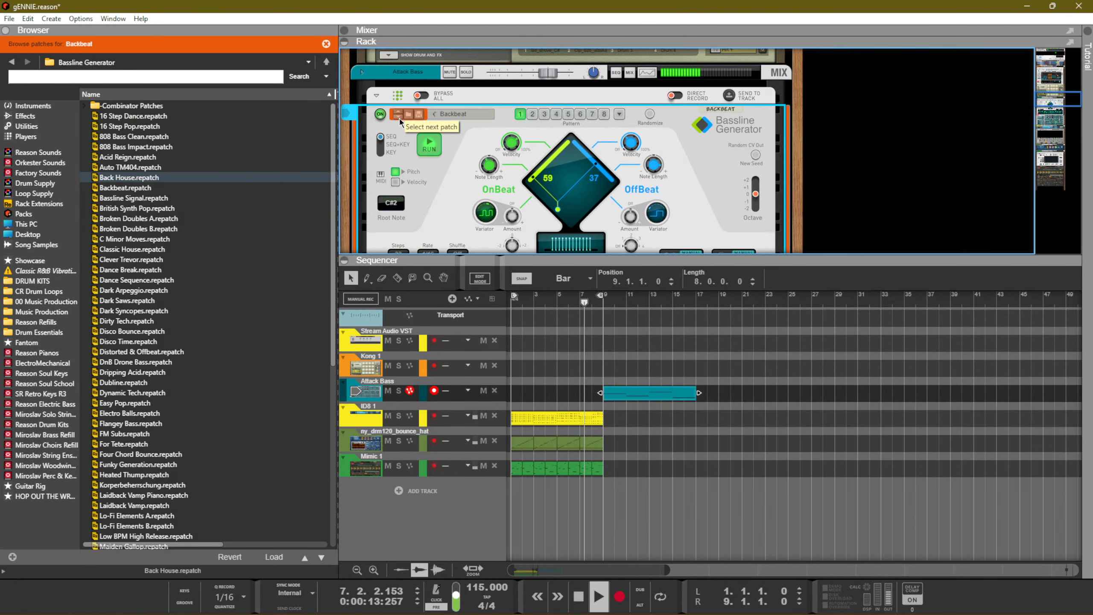
{"action": "left_click", "coordinate": [399, 118]}
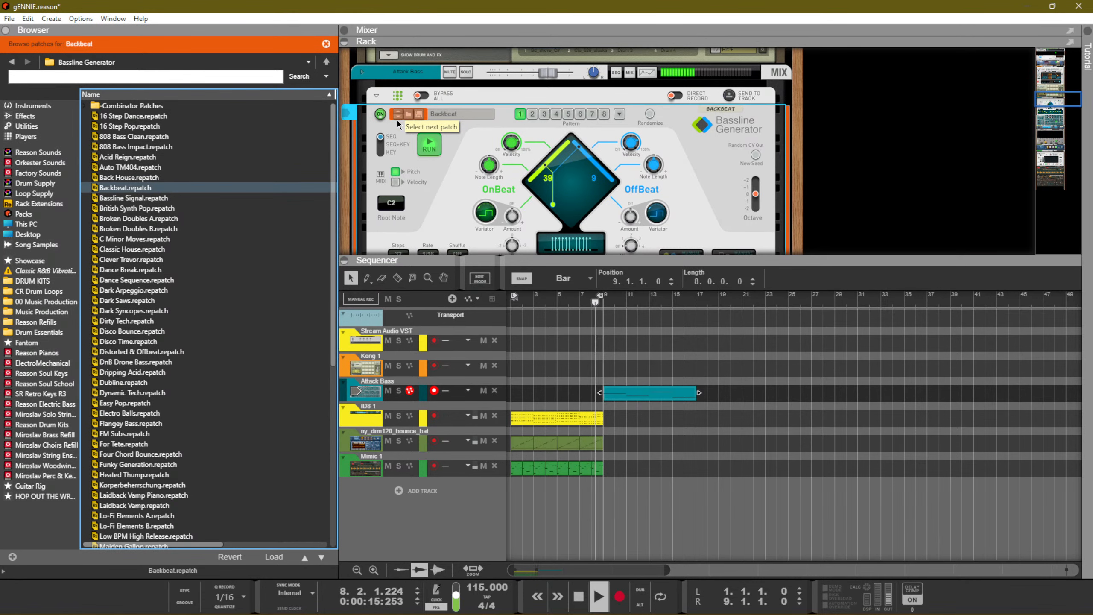
{"action": "left_click", "coordinate": [398, 122]}
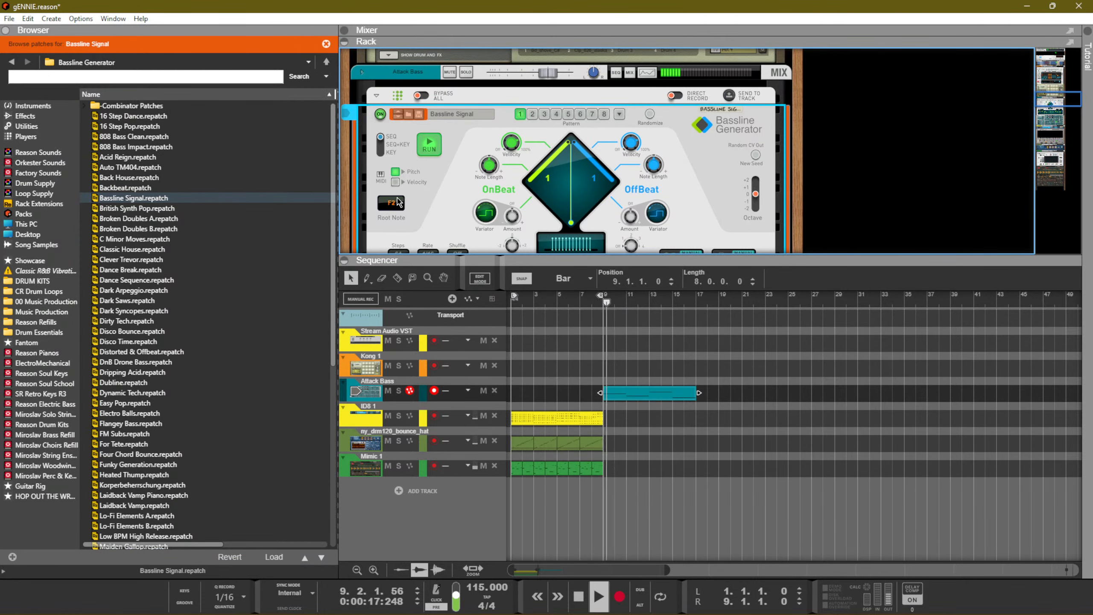
Set the Bassline Generator's root note to G#1, replay from the start and check the pattern in its note display
{"action": "mouse_move", "coordinate": [398, 202]}
{"action": "left_mouse_down"}
{"action": "mouse_move", "coordinate": [408, 220]}
{"action": "mouse_move", "coordinate": [410, 208]}
{"action": "left_mouse_up"}
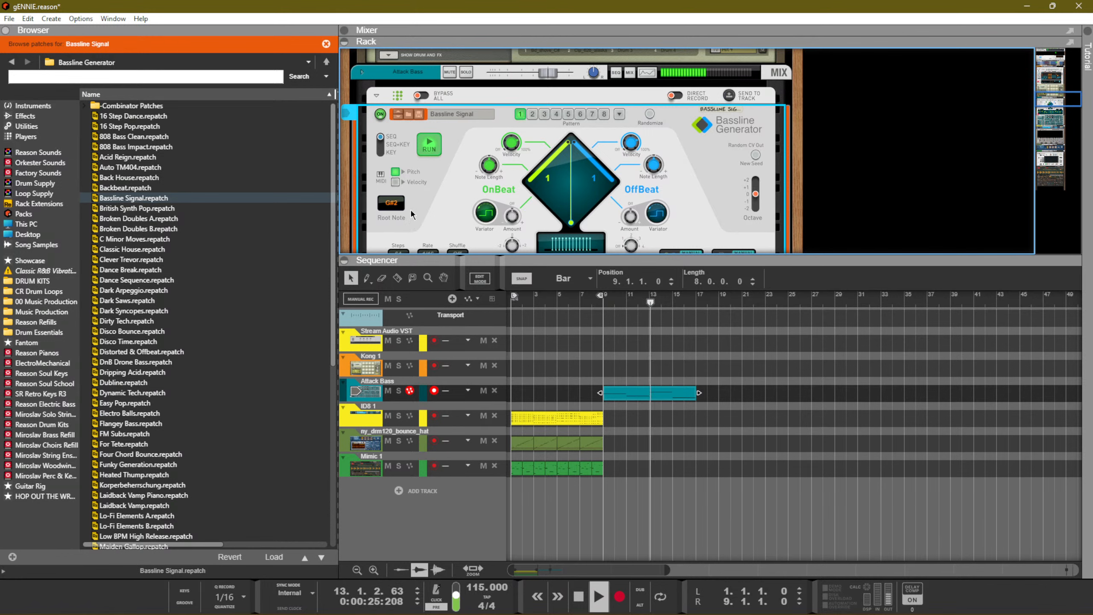
{"action": "key", "text": "space"}
{"action": "key", "text": "space"}
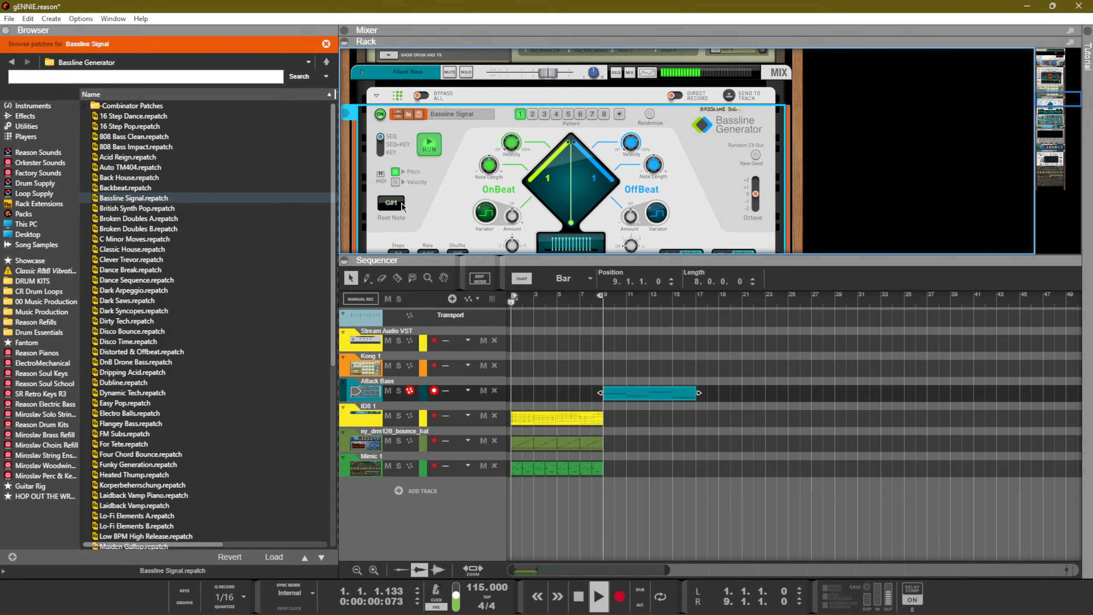
{"action": "scroll", "coordinate": [430, 198], "scroll_direction": "down", "scroll_amount": 3}
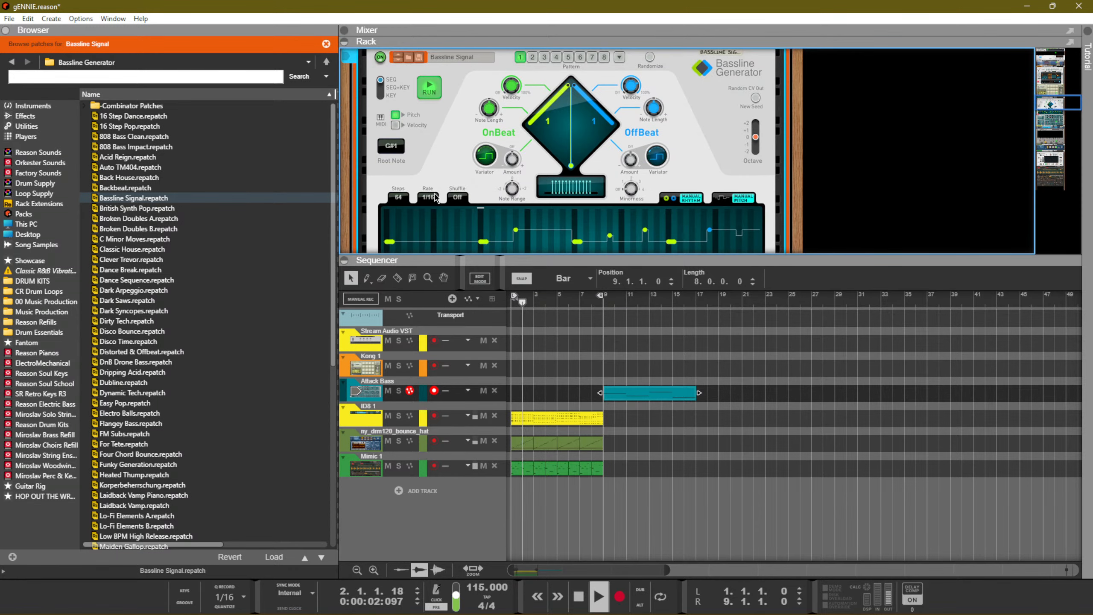
{"action": "scroll", "coordinate": [435, 188], "scroll_direction": "down", "scroll_amount": 1}
{"action": "scroll", "coordinate": [435, 182], "scroll_direction": "up", "scroll_amount": 2}
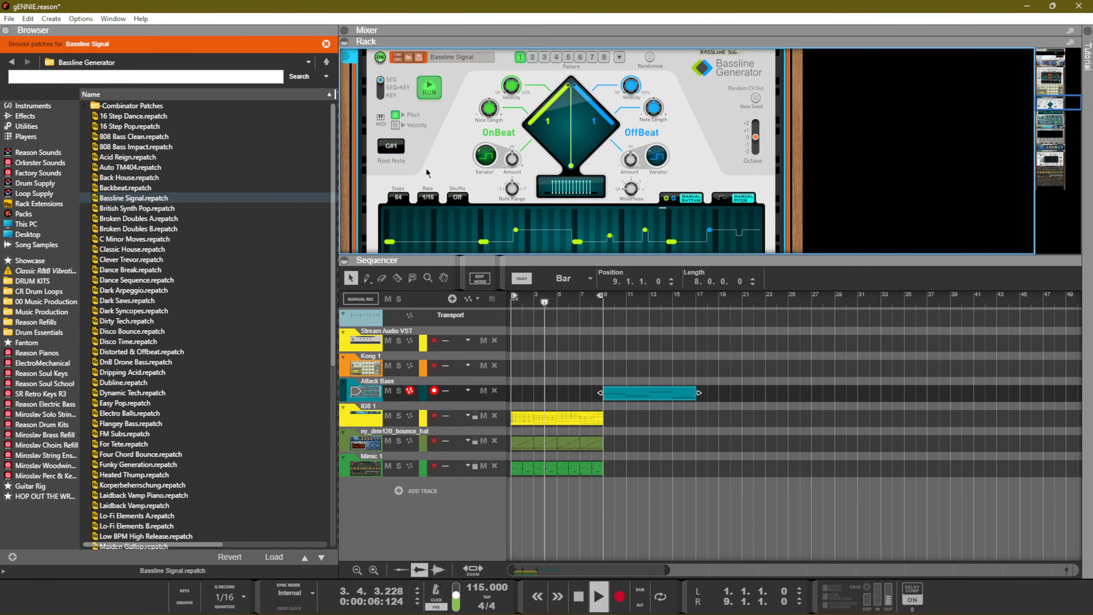
{"action": "scroll", "coordinate": [521, 170], "scroll_direction": "down", "scroll_amount": 4}
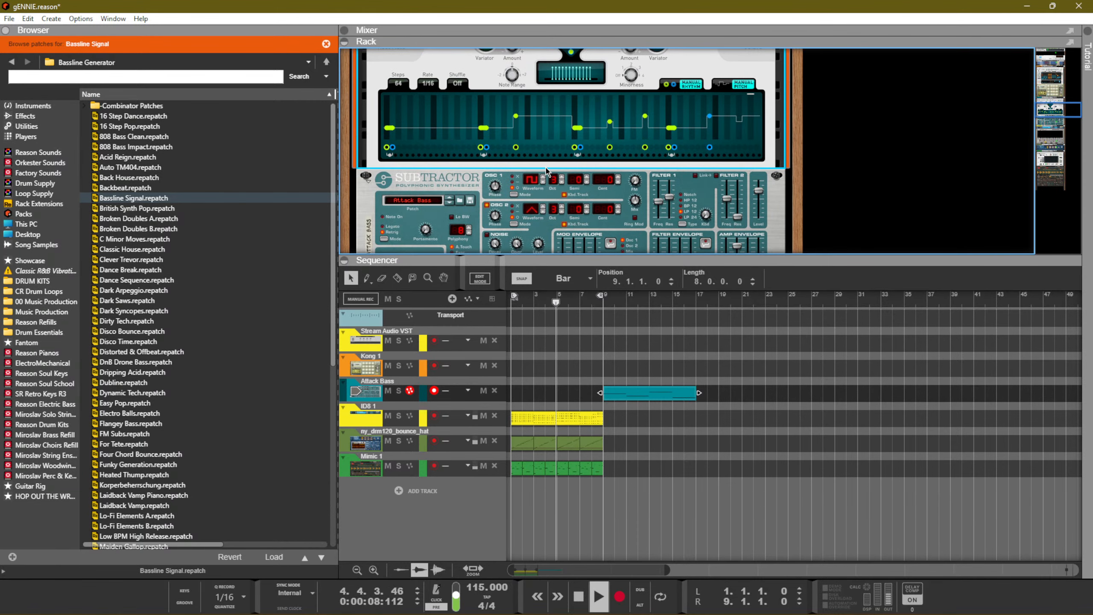
Set the Bassline Generator's rate to 1/64 and replay the song from the start
{"action": "scroll", "coordinate": [521, 170], "scroll_direction": "up", "scroll_amount": 4}
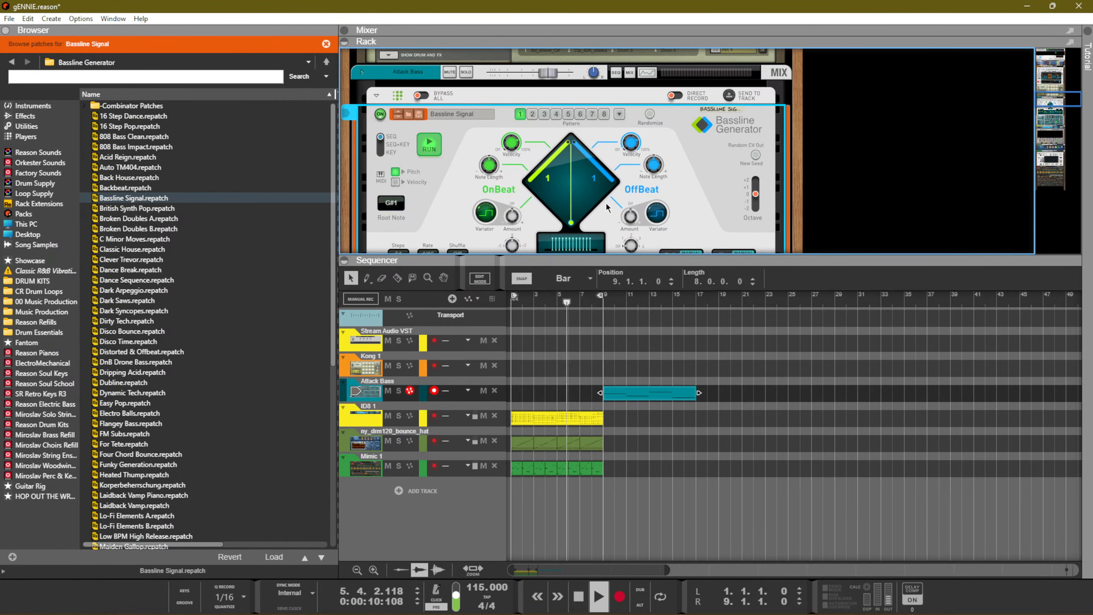
{"action": "scroll", "coordinate": [641, 183], "scroll_direction": "down", "scroll_amount": 3}
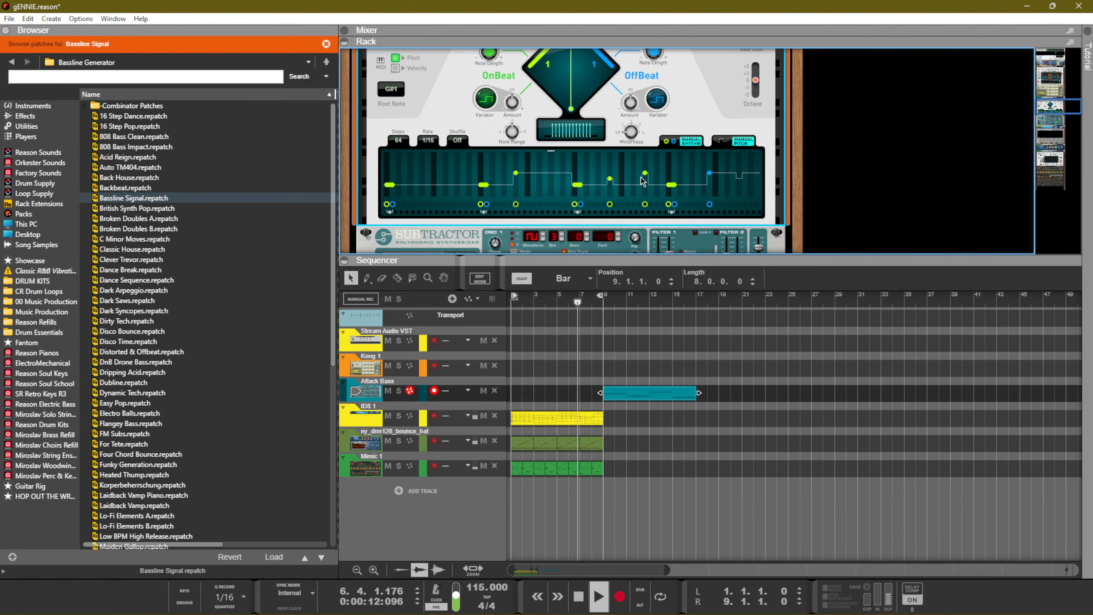
{"action": "scroll", "coordinate": [645, 178], "scroll_direction": "down", "scroll_amount": 4}
{"action": "scroll", "coordinate": [651, 177], "scroll_direction": "up", "scroll_amount": 6}
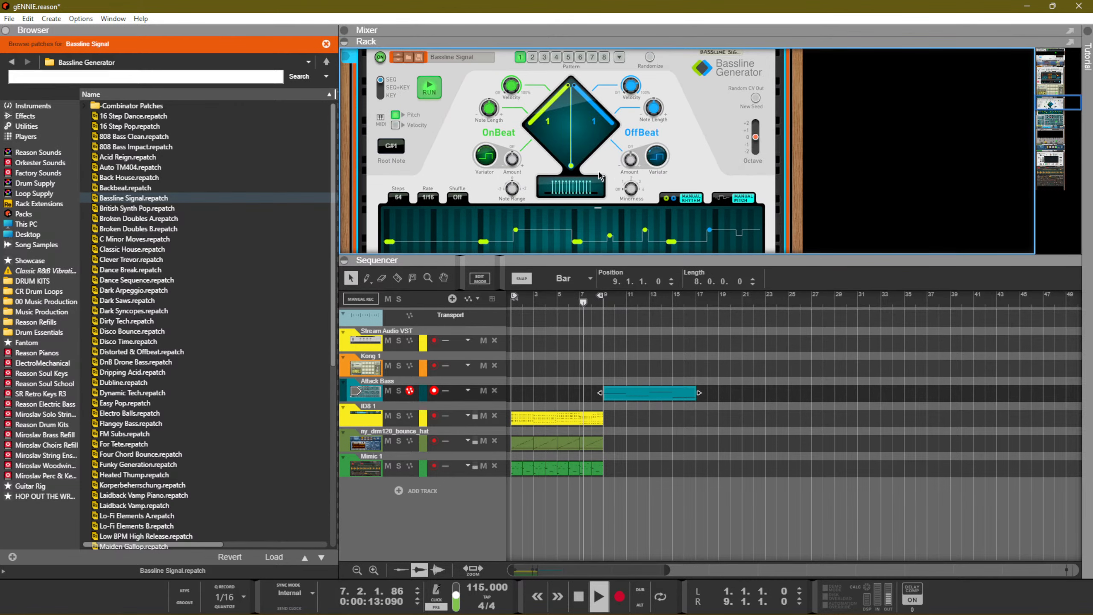
{"action": "left_click", "coordinate": [426, 199]}
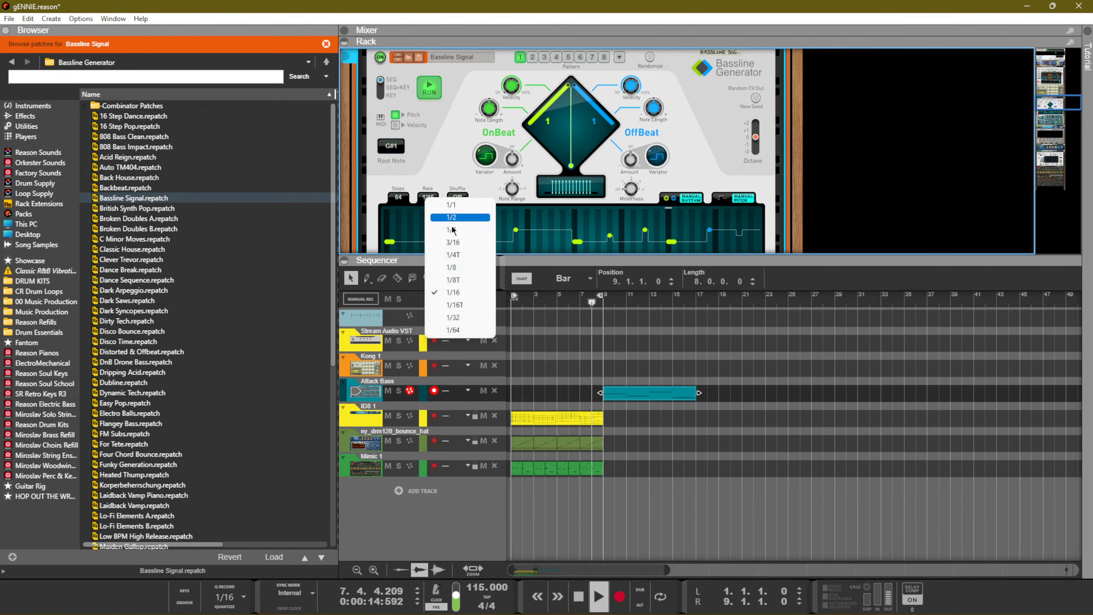
{"action": "left_click", "coordinate": [469, 332]}
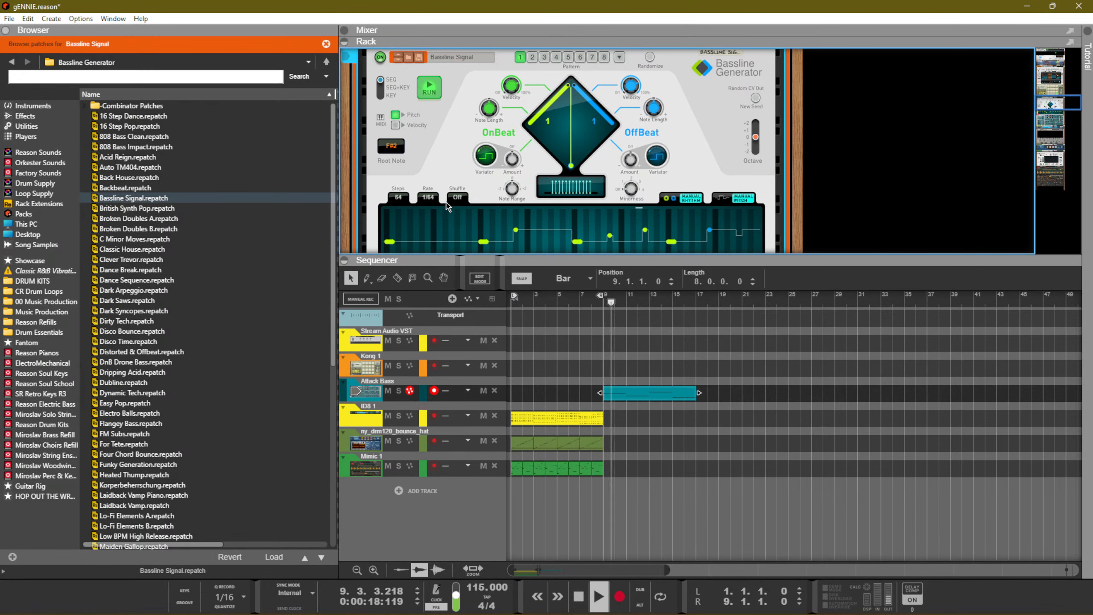
{"action": "key", "text": "space"}
{"action": "key", "text": "space"}
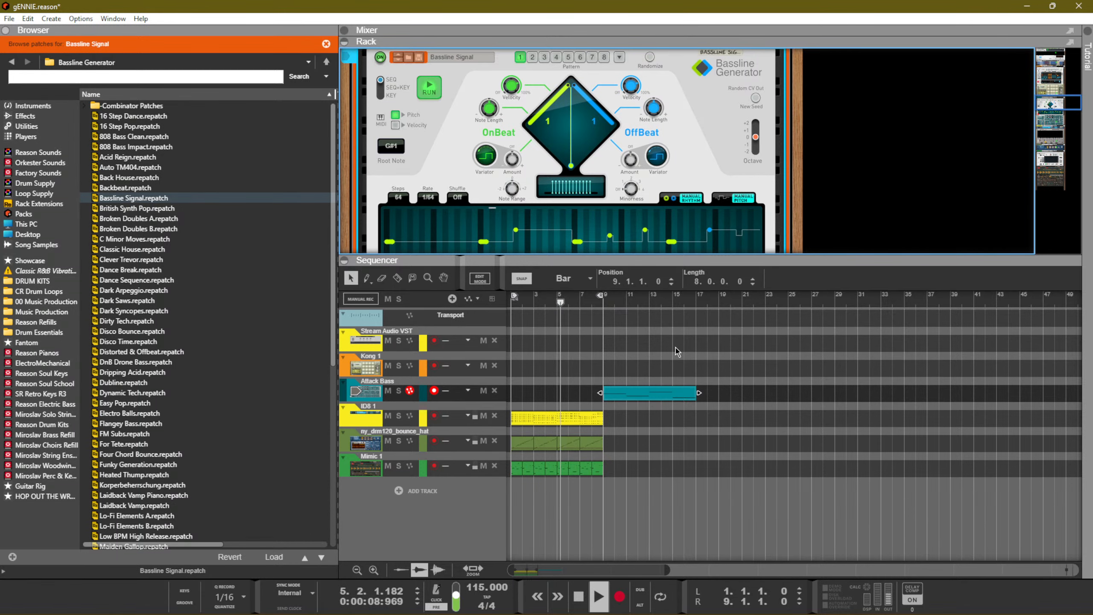
Check the notes inside the Attack Bass clip and move the clip to start at bar 1
{"action": "key", "text": "space"}
{"action": "double_click", "coordinate": [644, 400]}
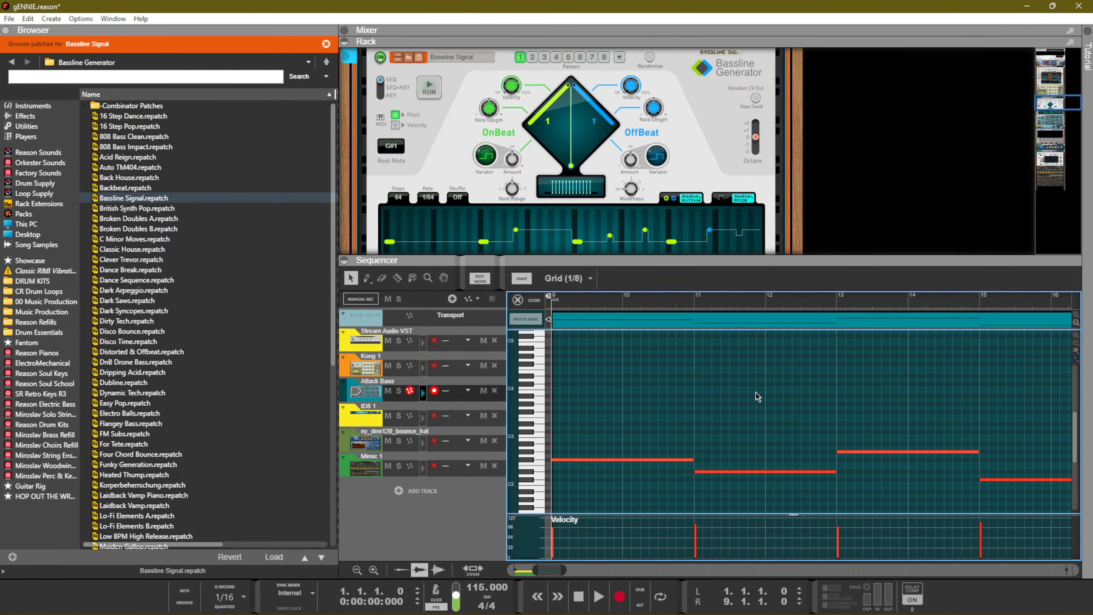
{"action": "key", "text": "Tab"}
{"action": "left_click_drag", "start_coordinate": [590, 394], "coordinate": [481, 374]}
Advance the Bassline Generator through Broken Doubles A to the Broken Doubles B patch and play it from the start
{"action": "scroll", "coordinate": [426, 80], "scroll_direction": "up", "scroll_amount": 1}
{"action": "left_click", "coordinate": [395, 119]}
{"action": "left_click", "coordinate": [395, 118]}
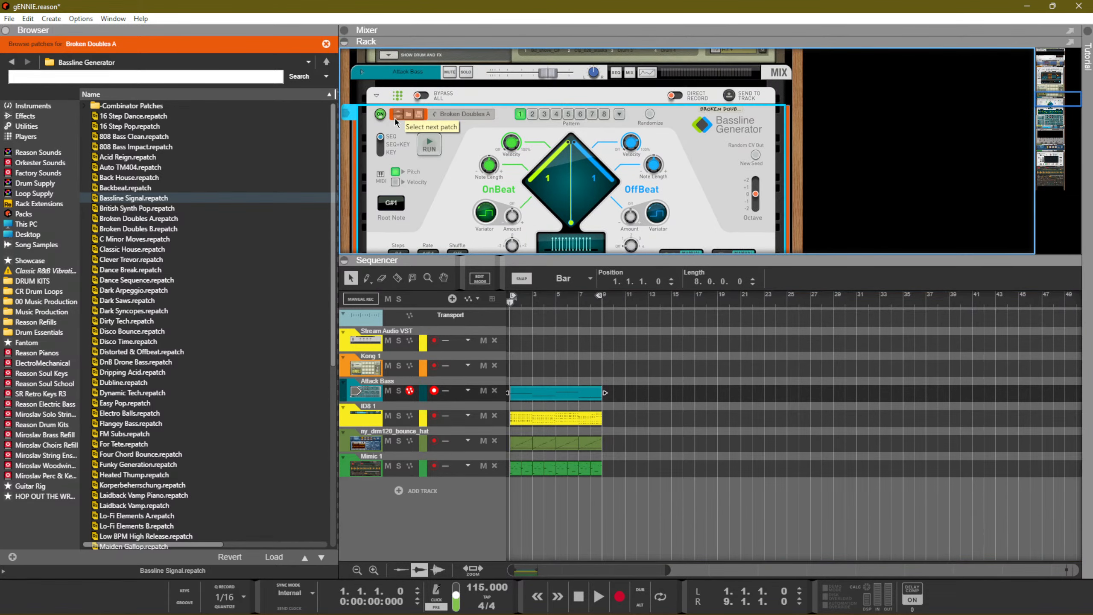
{"action": "left_click", "coordinate": [395, 118]}
{"action": "key", "text": "space"}
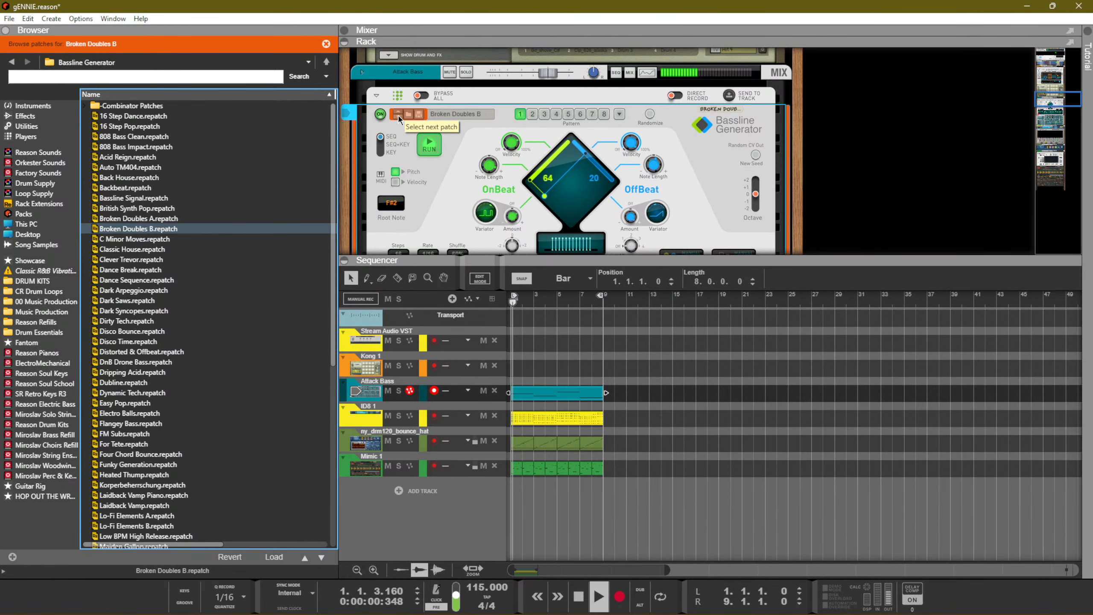
Advance past the C Minor Moves patch to Classic House, play it and check its pattern in the note display
{"action": "left_click", "coordinate": [396, 121]}
{"action": "key", "text": "space"}
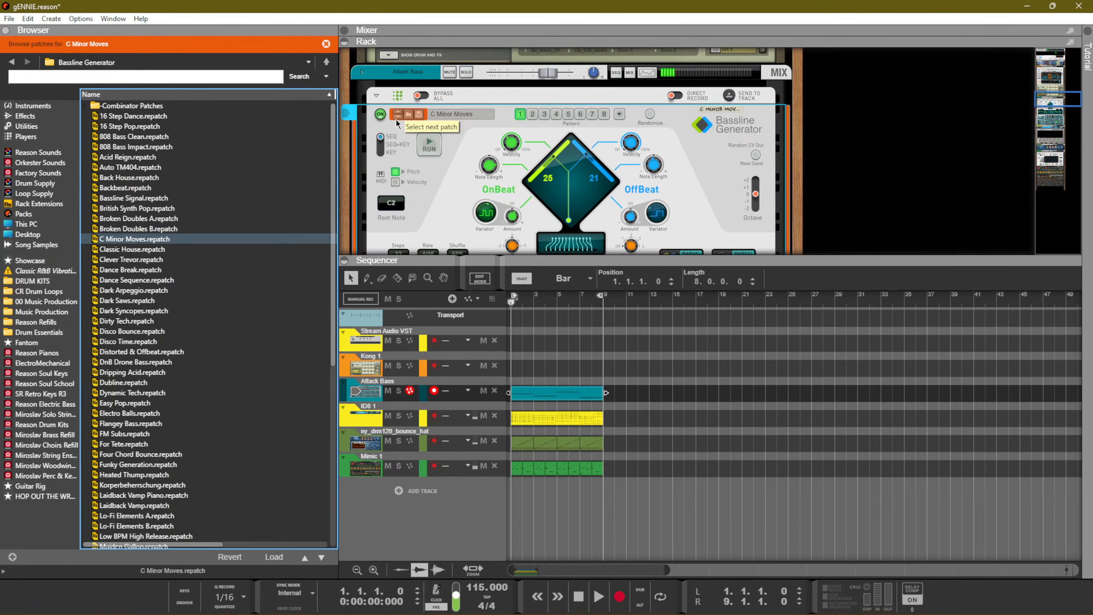
{"action": "left_click", "coordinate": [396, 121]}
{"action": "key", "text": "space"}
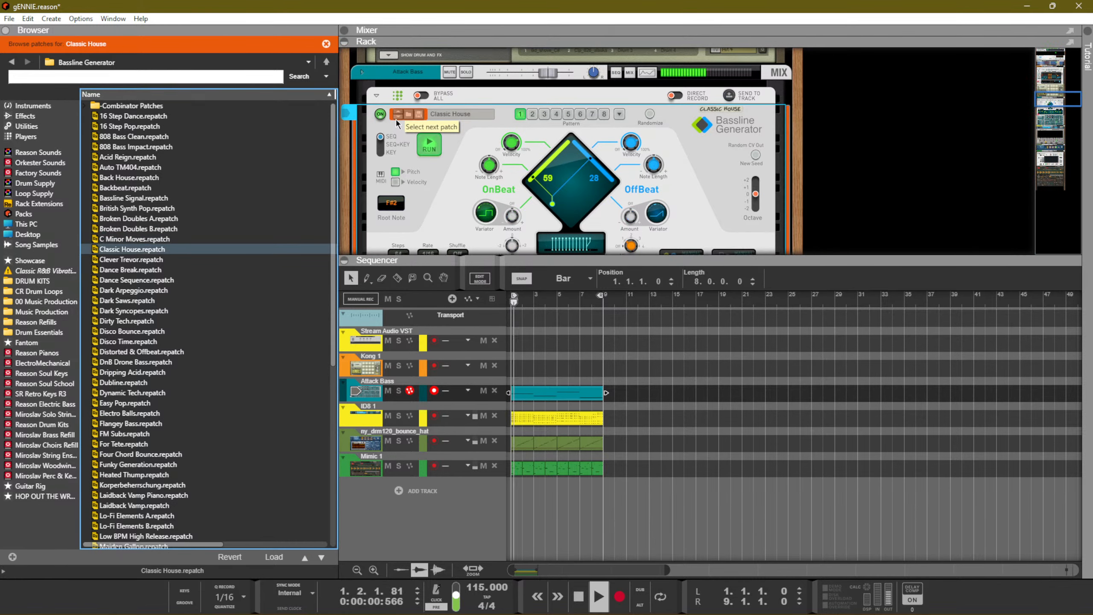
{"action": "scroll", "coordinate": [446, 146], "scroll_direction": "down", "scroll_amount": 3}
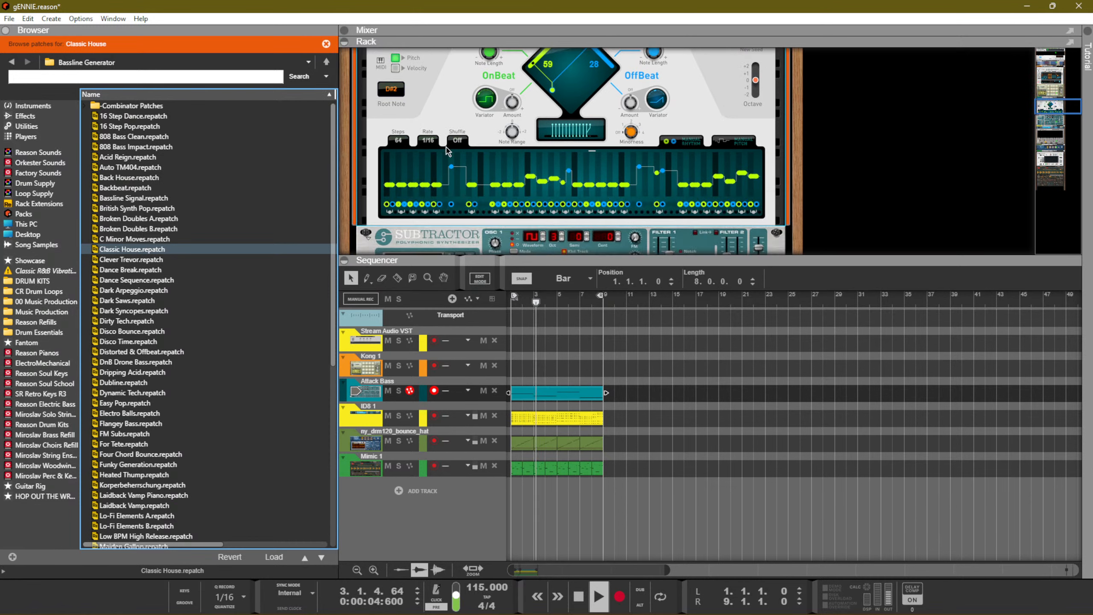
{"action": "scroll", "coordinate": [448, 148], "scroll_direction": "up", "scroll_amount": 3}
{"action": "key", "text": "space"}
Audition the next two Bassline Generator patches, Clever Trevor and Dance Break, from the start of the song
{"action": "left_click", "coordinate": [398, 114]}
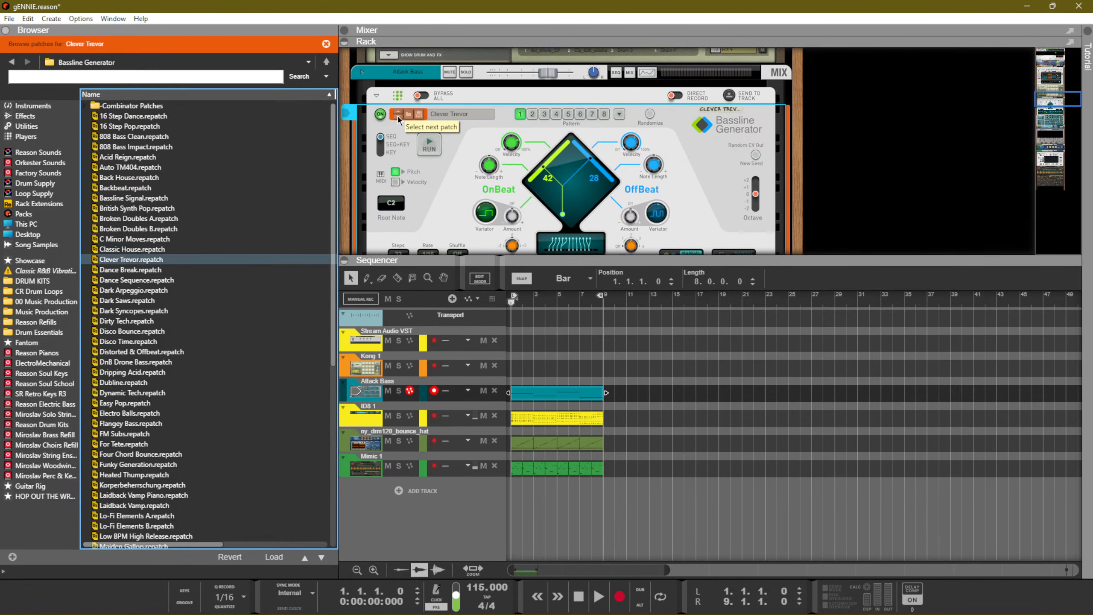
{"action": "key", "text": "space"}
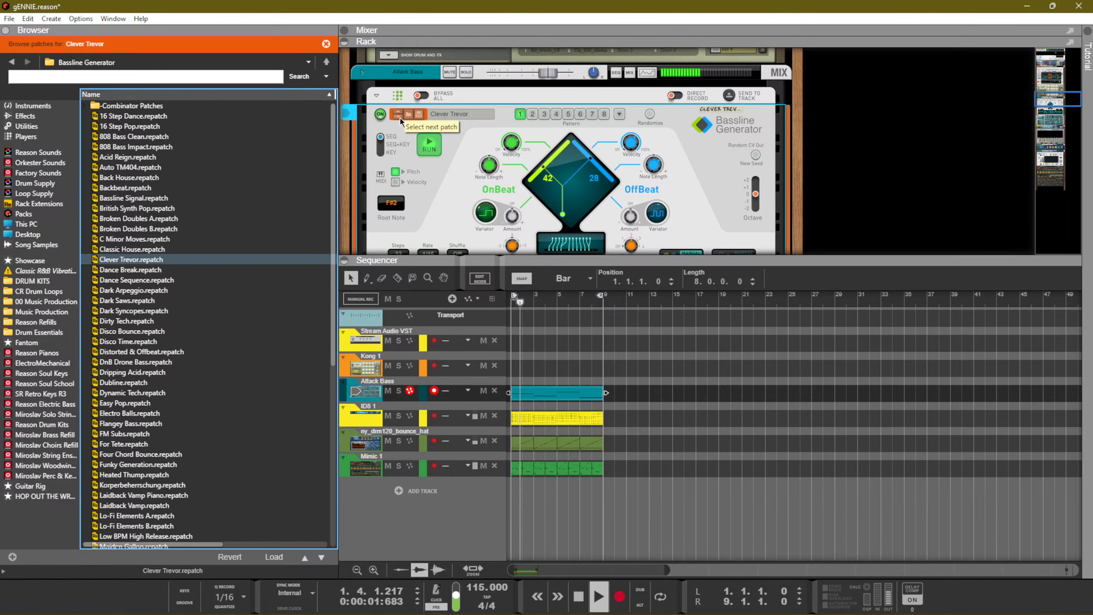
{"action": "key", "text": "space"}
{"action": "left_click", "coordinate": [399, 118]}
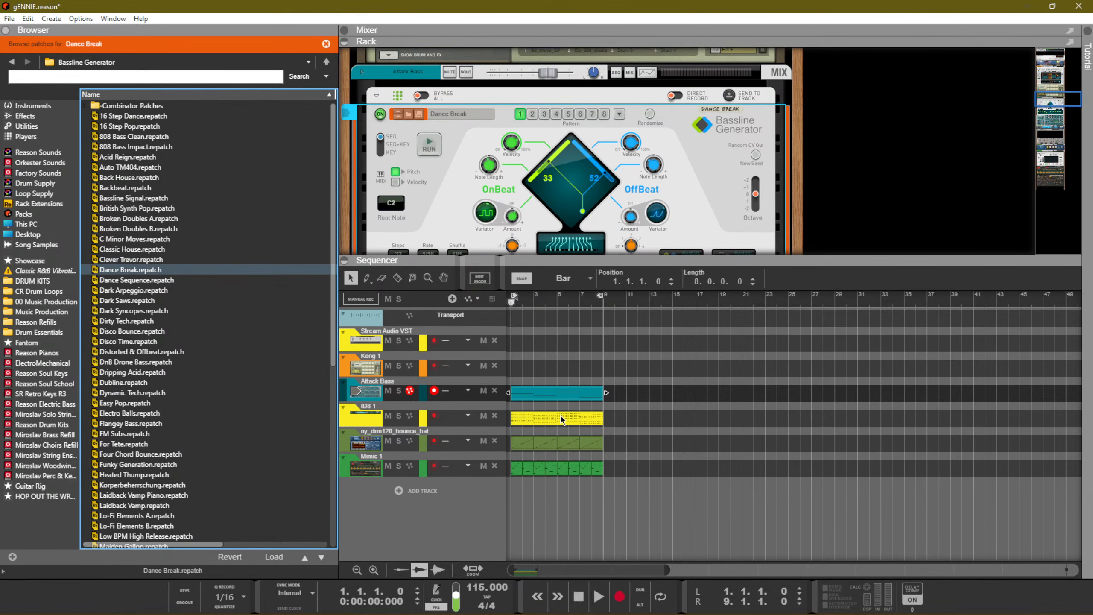
{"action": "key", "text": "space"}
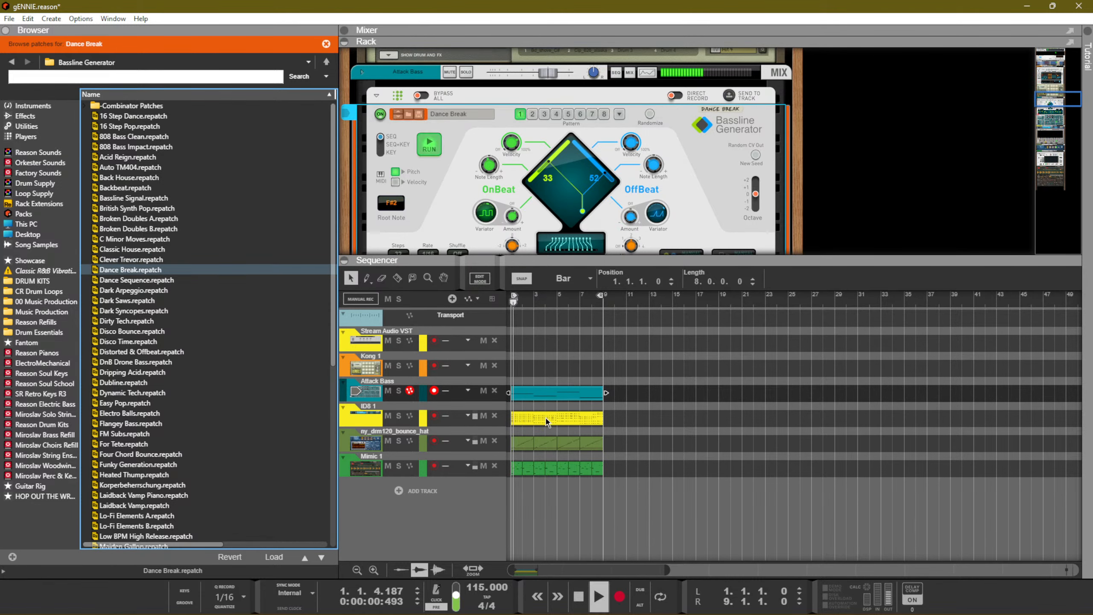
Play the Dance Sequence patch from the start and set the Attack Bass mix channel level to about -2.97 dB
{"action": "left_click", "coordinate": [398, 118]}
{"action": "key", "text": "space"}
{"action": "key", "text": "space"}
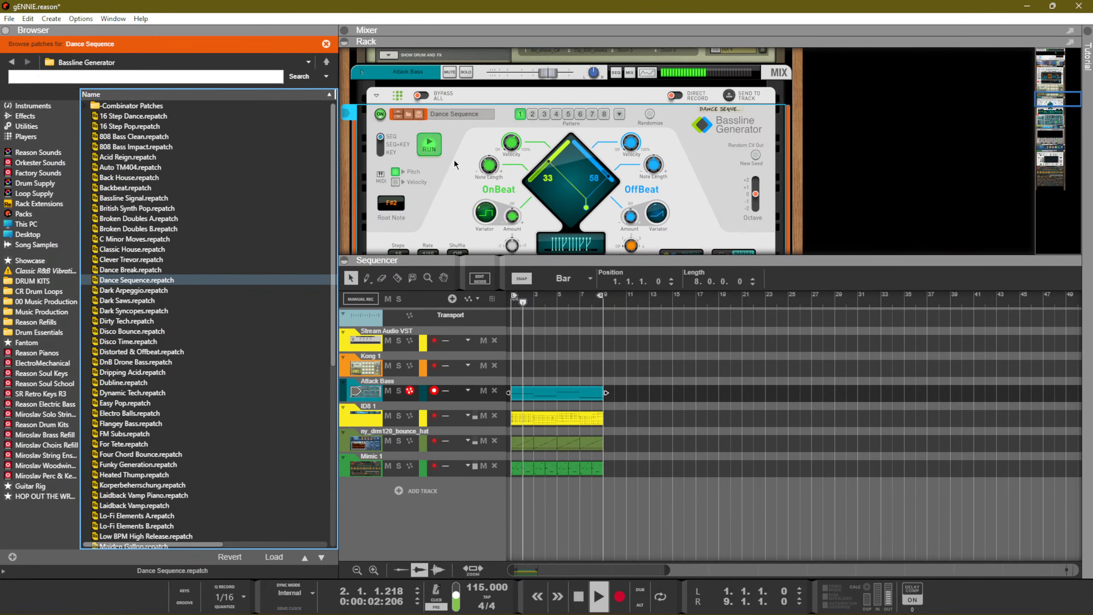
{"action": "left_click", "coordinate": [544, 76]}
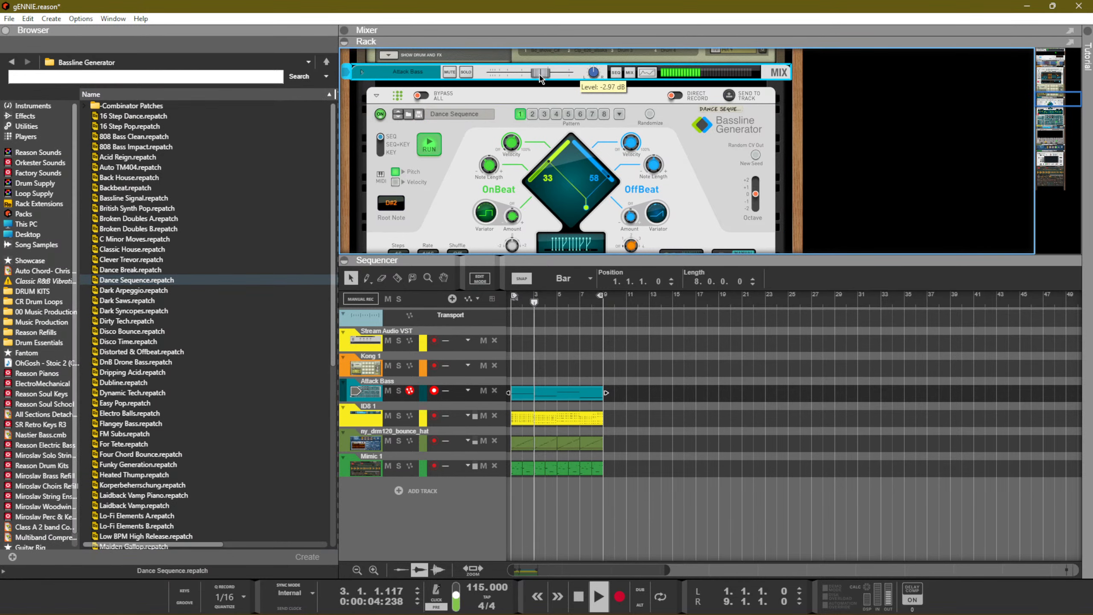
Load the Dark Arpeggio patch in the Bassline Generator, check its note pattern and mute the ID8 1 track
{"action": "left_click", "coordinate": [396, 117]}
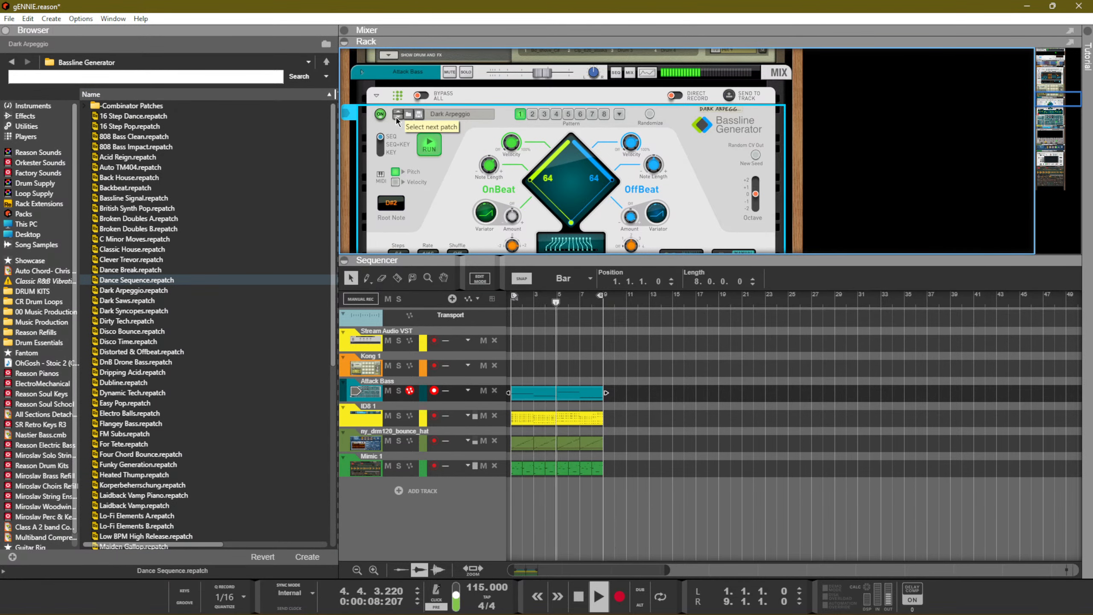
{"action": "scroll", "coordinate": [476, 168], "scroll_direction": "down", "scroll_amount": 3}
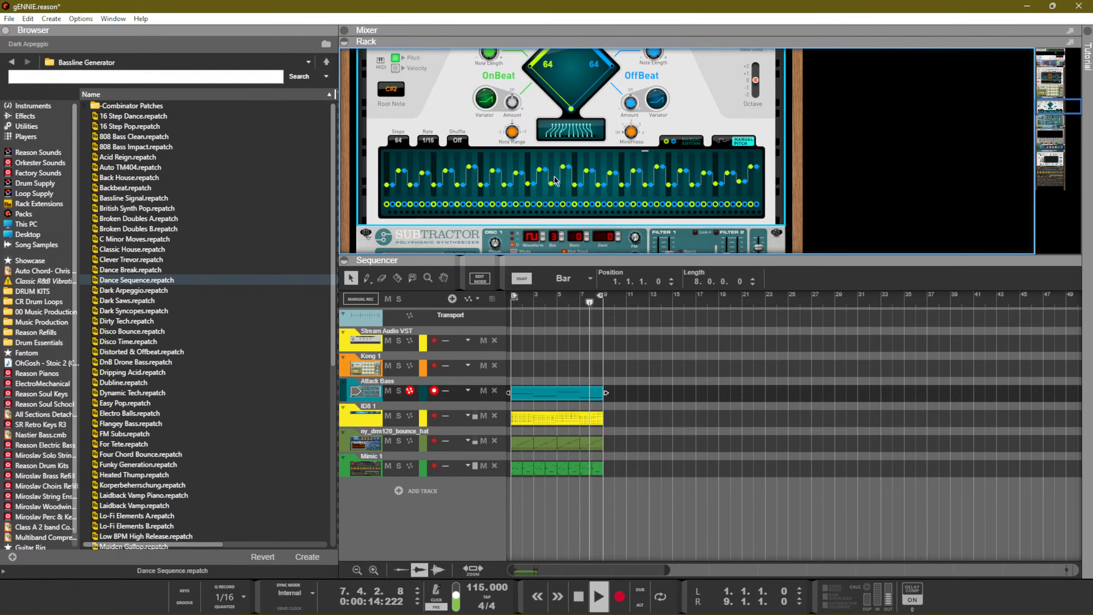
{"action": "left_click", "coordinate": [483, 416]}
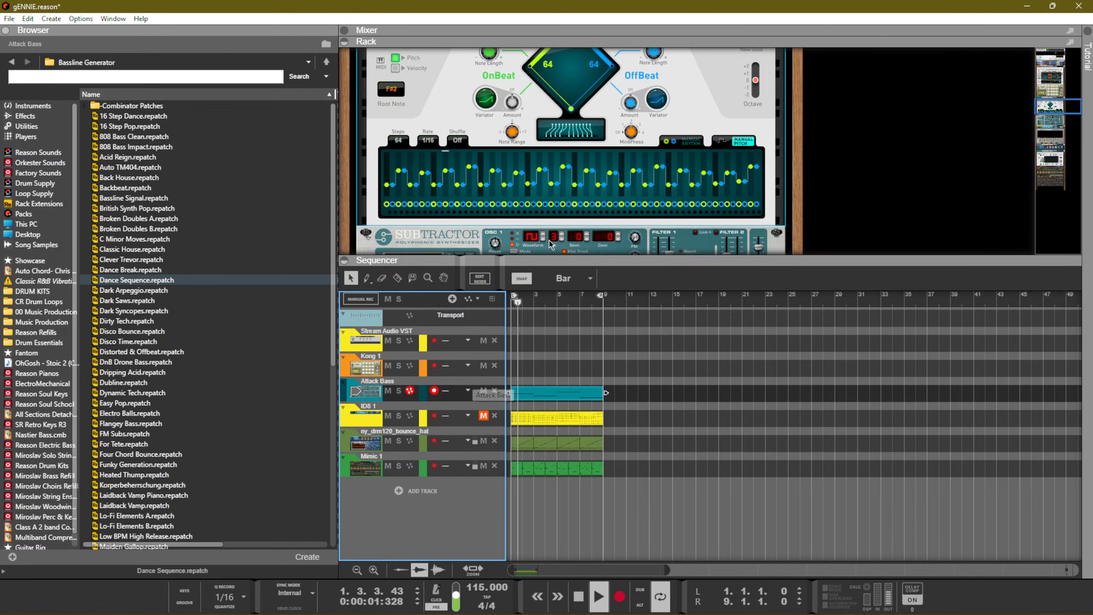
{"action": "left_click_drag", "start_coordinate": [551, 261], "coordinate": [548, 280]}
{"action": "scroll", "coordinate": [432, 122], "scroll_direction": "up", "scroll_amount": 5}
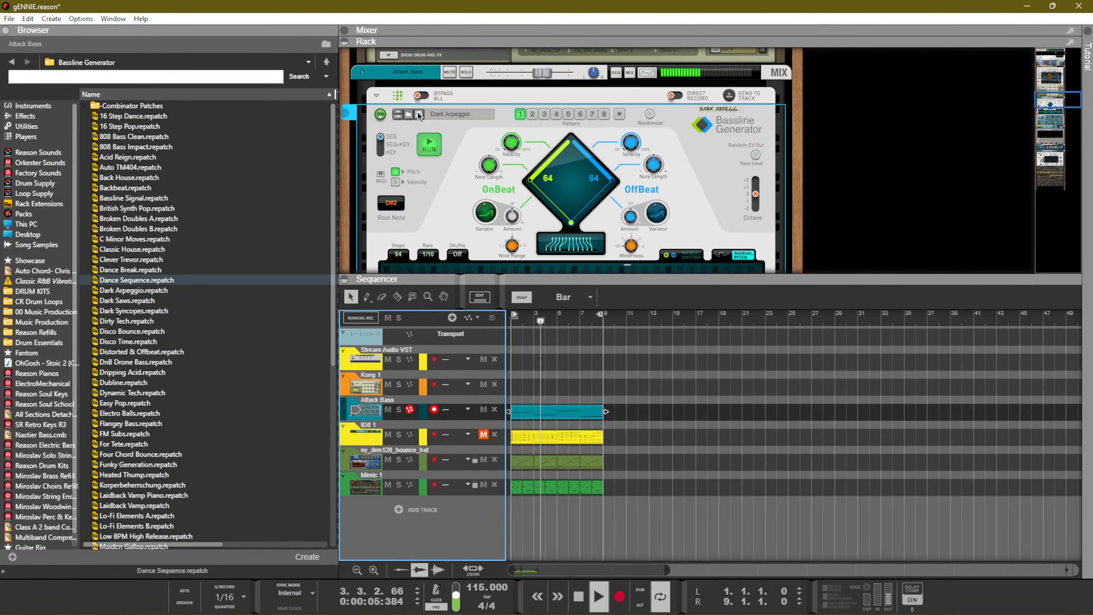
Audition the Dark Saws patch and return the Bassline Generator to Dark Arpeggio
{"action": "left_click", "coordinate": [398, 116]}
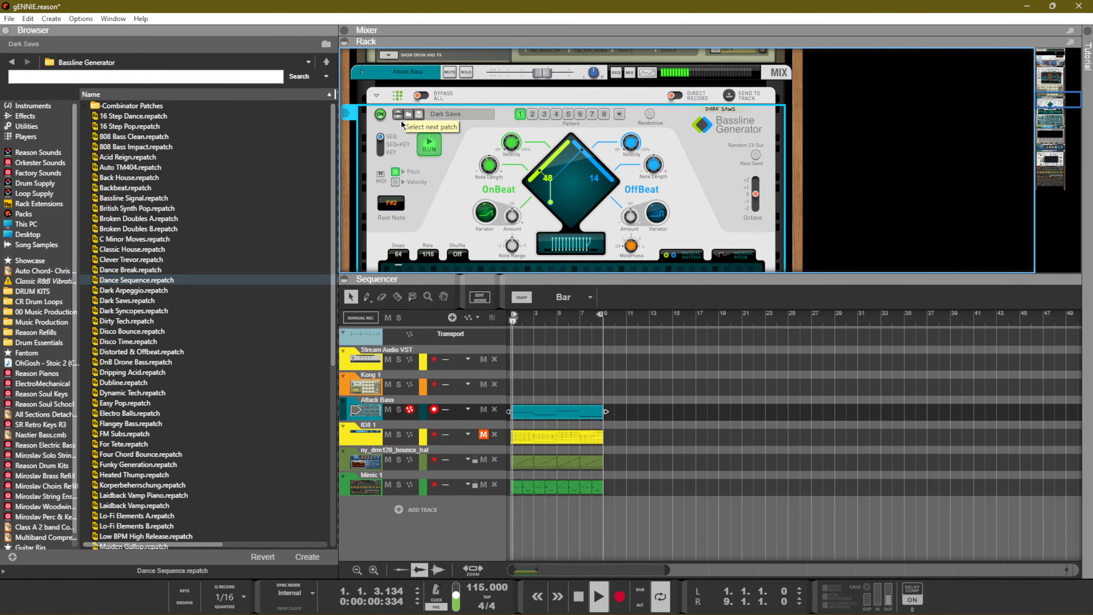
{"action": "key", "text": "space"}
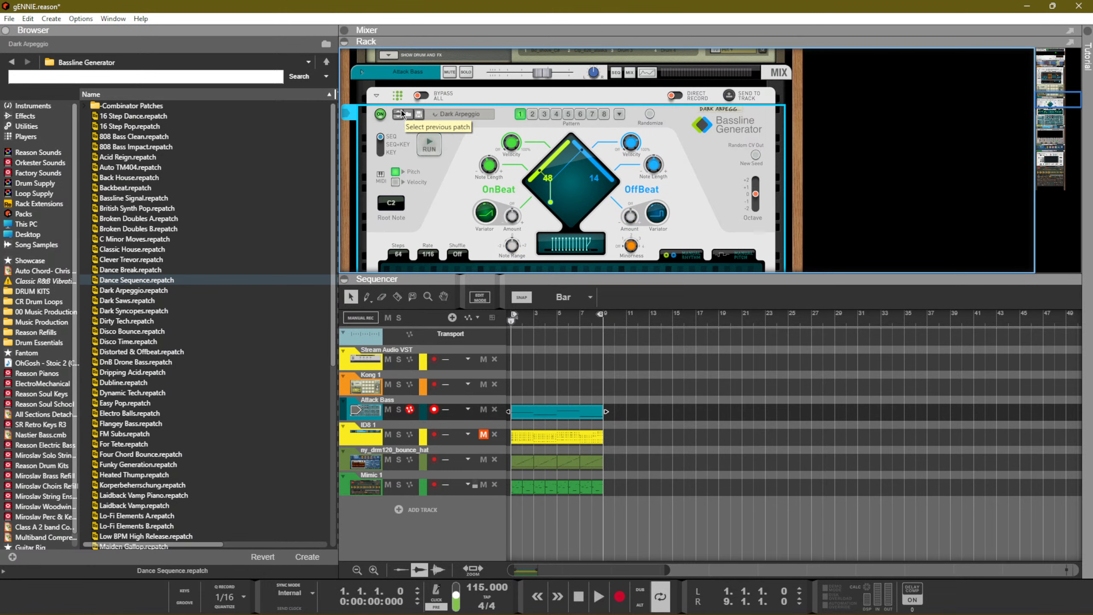
{"action": "key", "text": "space"}
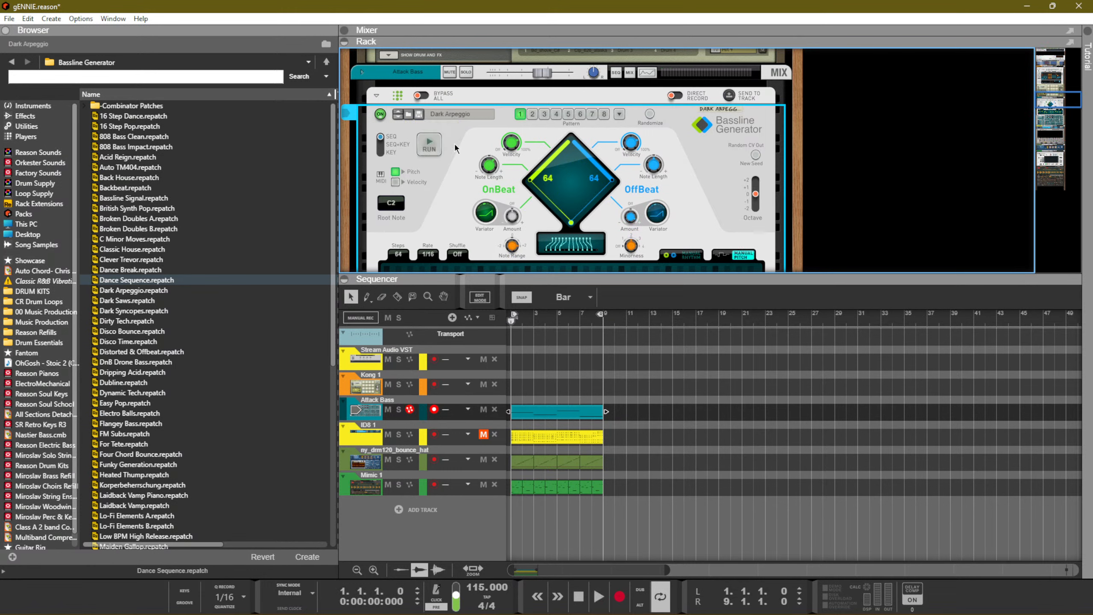
Add a Scales & Chords player after the Bassline Generator, switch its chords off and play the loop briefly
{"action": "right_click", "coordinate": [448, 148]}
{"action": "mouse_move", "coordinate": [529, 323]}
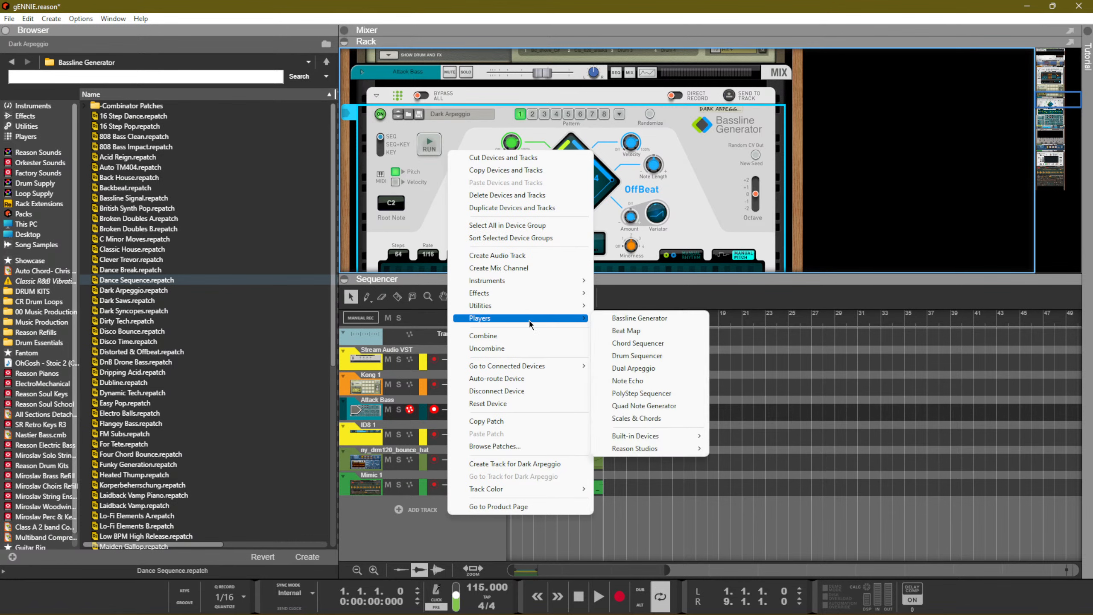
{"action": "left_click", "coordinate": [649, 418]}
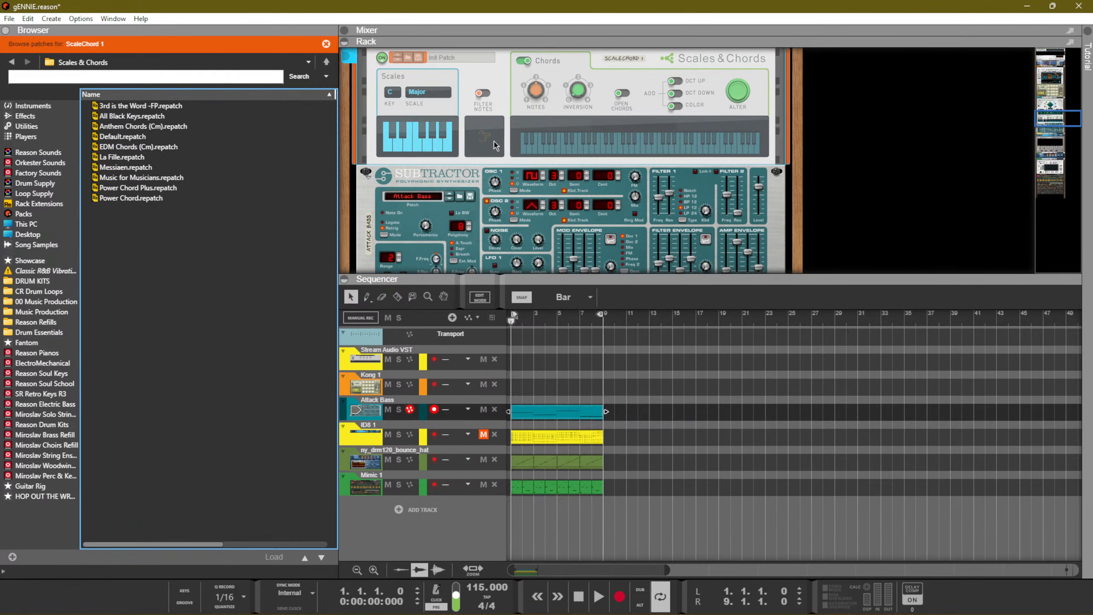
{"action": "scroll", "coordinate": [494, 145], "scroll_direction": "up", "scroll_amount": 2}
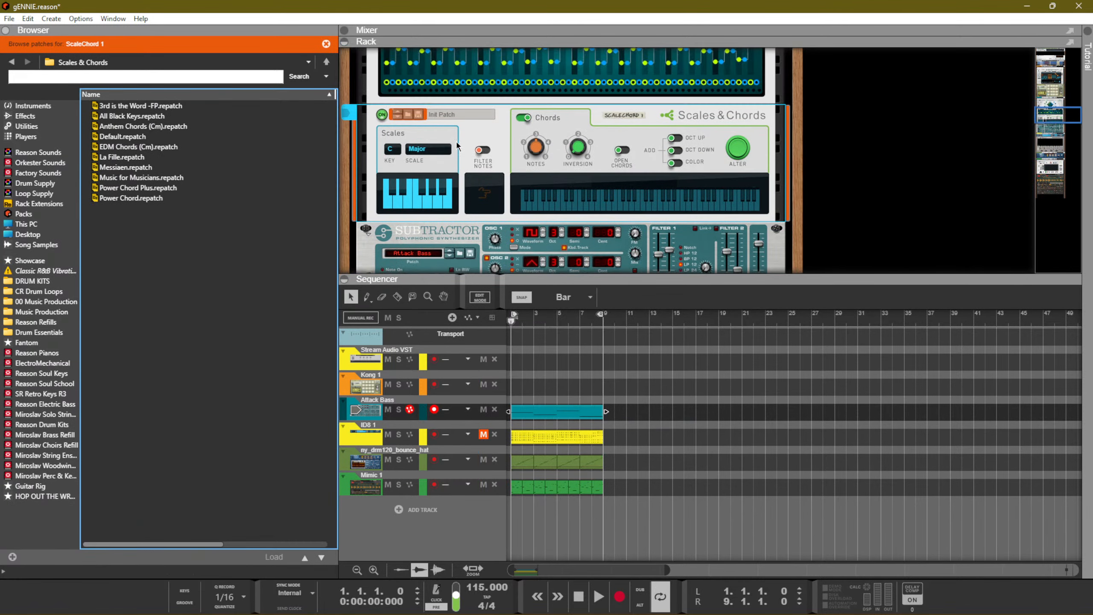
{"action": "left_click", "coordinate": [528, 131]}
{"action": "key", "text": "space"}
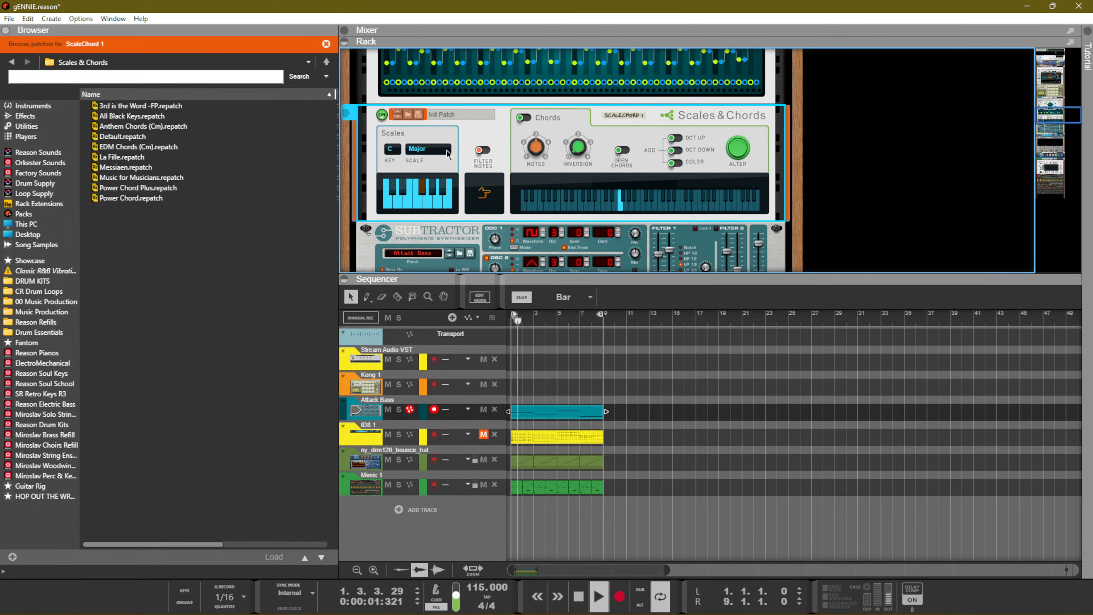
{"action": "key", "text": "space"}
Set the Scales & Chords key to Db and the scale to Minor, and replay the loop to check the bassline
{"action": "left_click", "coordinate": [418, 151]}
{"action": "left_click", "coordinate": [396, 151]}
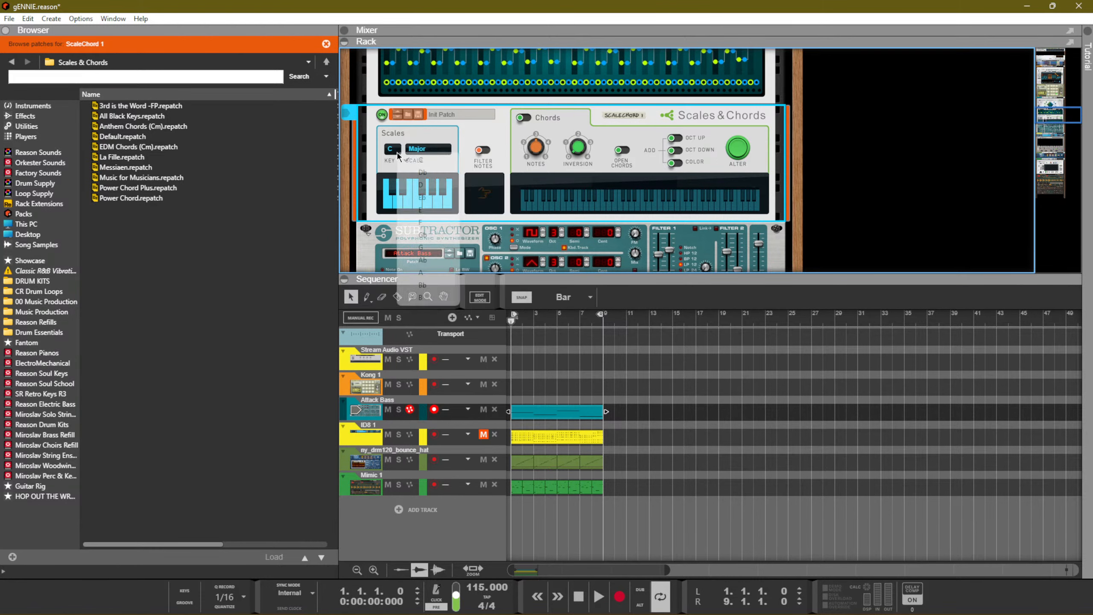
{"action": "left_click", "coordinate": [389, 160]}
{"action": "left_click", "coordinate": [391, 151]}
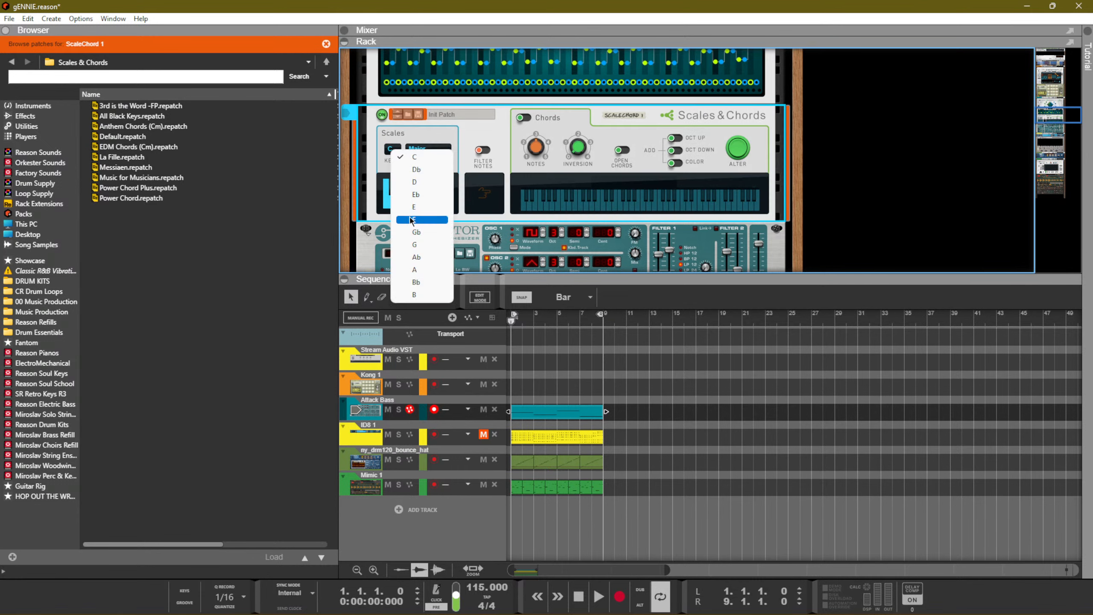
{"action": "left_click", "coordinate": [414, 169]}
{"action": "left_click", "coordinate": [429, 151]}
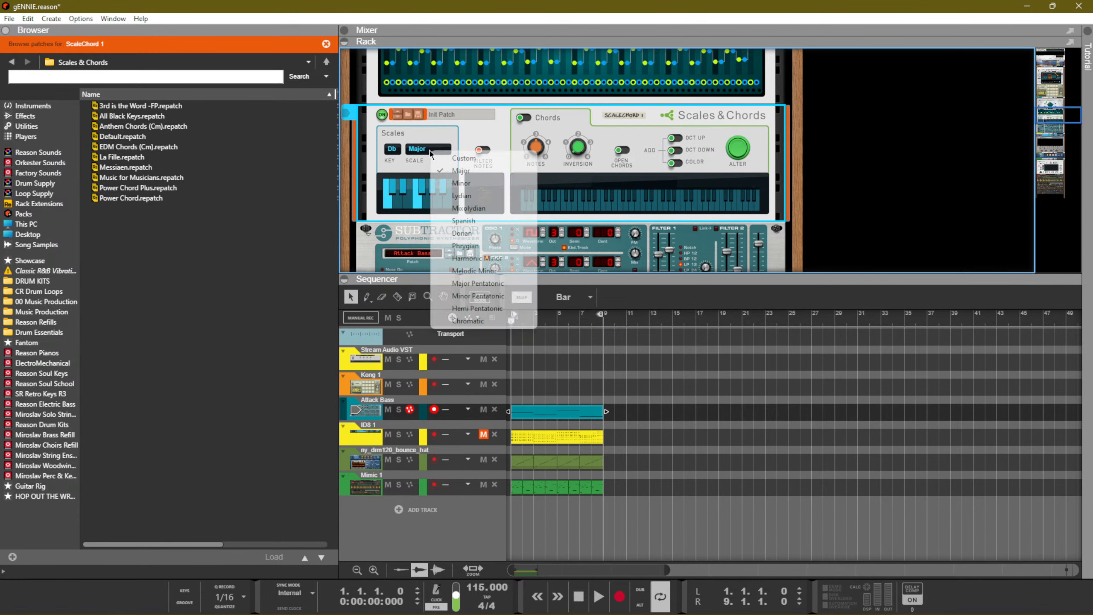
{"action": "left_click", "coordinate": [448, 184]}
{"action": "key", "text": "space"}
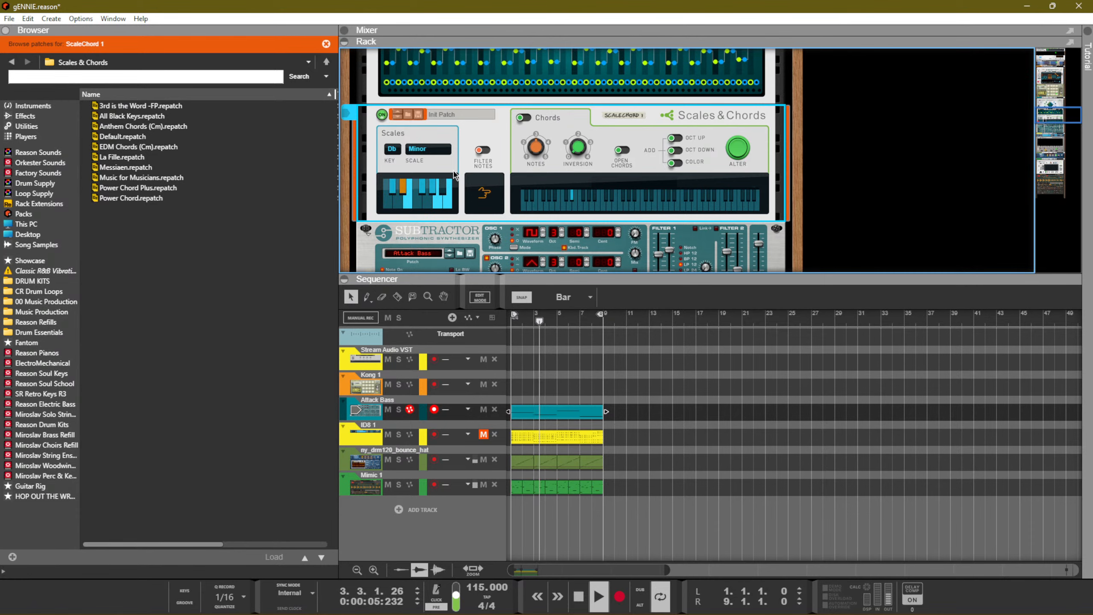
{"action": "scroll", "coordinate": [489, 161], "scroll_direction": "up", "scroll_amount": 5}
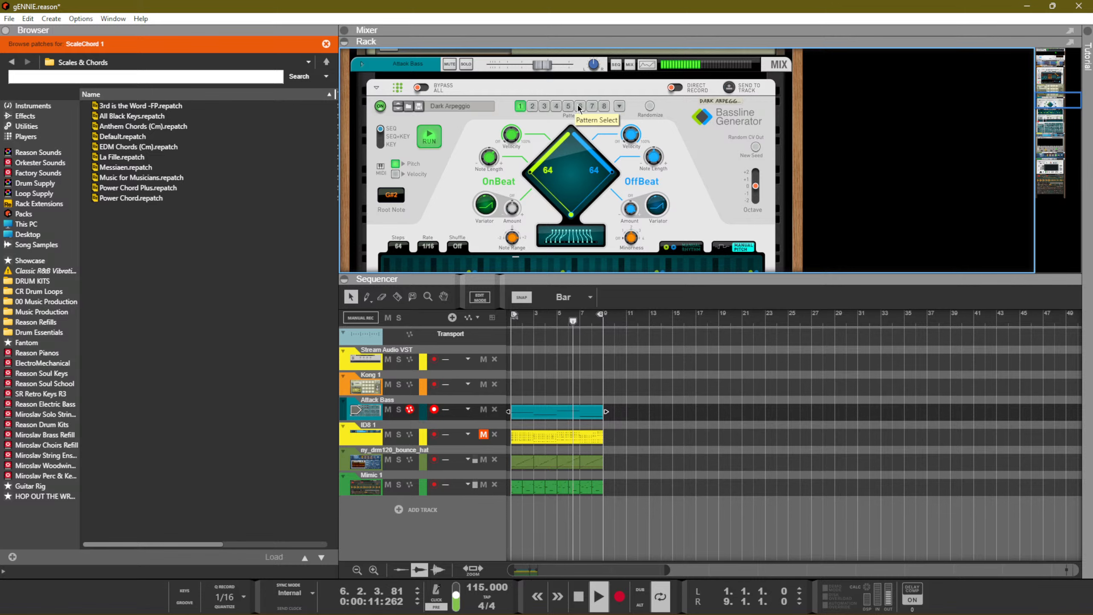
{"action": "scroll", "coordinate": [495, 193], "scroll_direction": "down", "scroll_amount": 10}
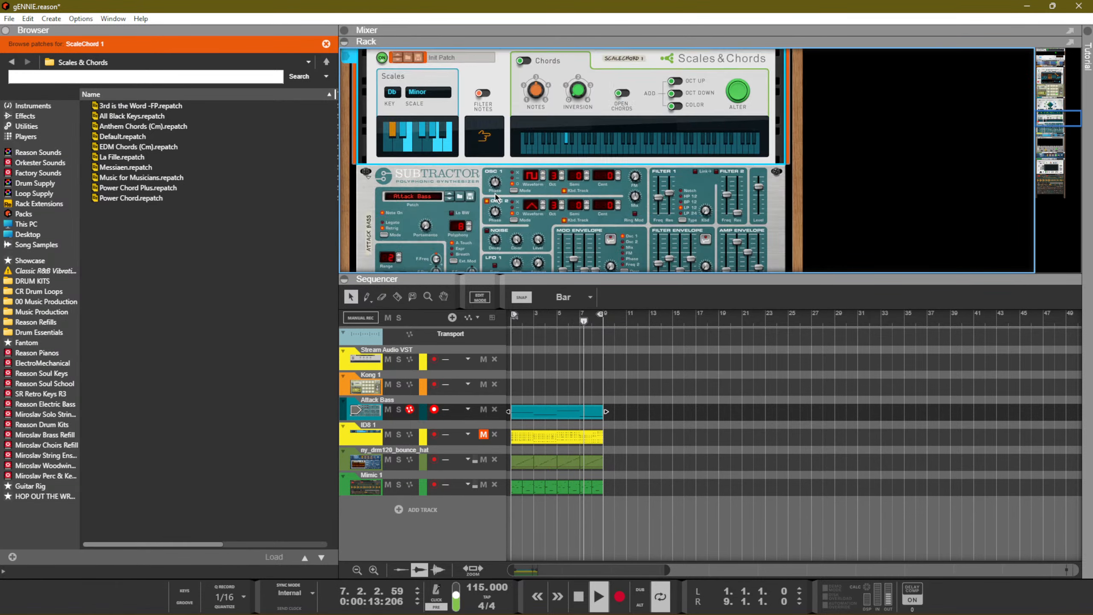
Open the Attack Bass clip for note editing, select all its notes and apply the side-by-side legato adjustment
{"action": "scroll", "coordinate": [495, 194], "scroll_direction": "up", "scroll_amount": 10}
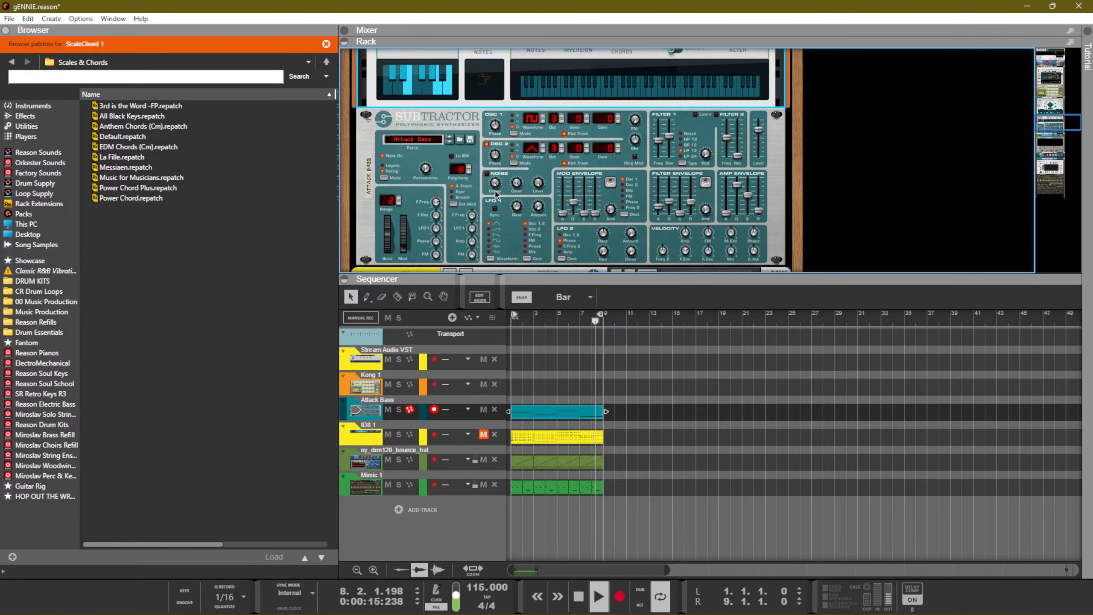
{"action": "scroll", "coordinate": [498, 190], "scroll_direction": "down", "scroll_amount": 4}
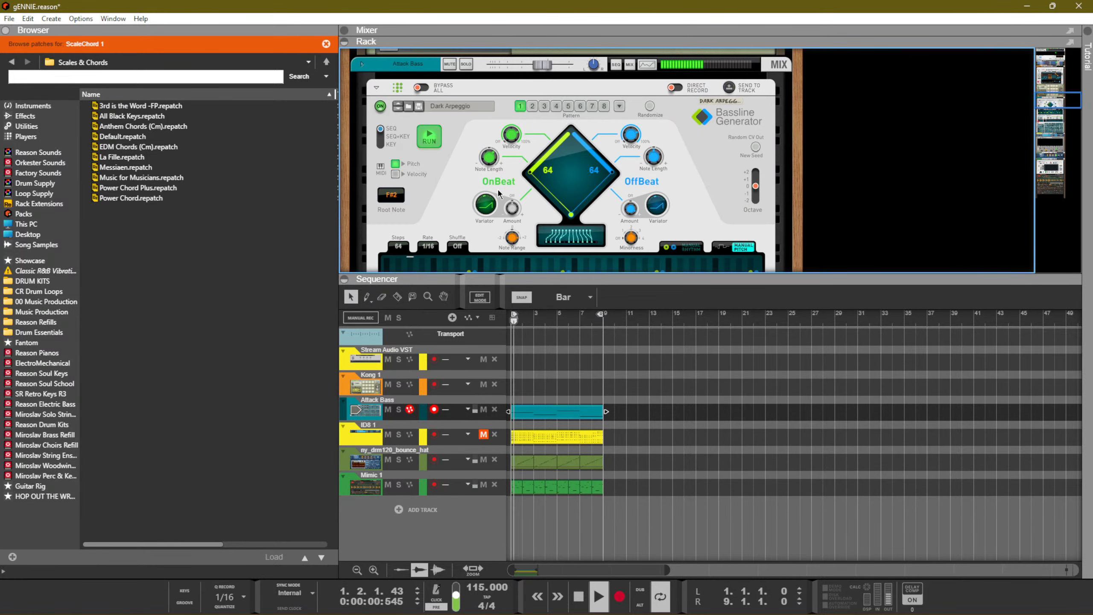
{"action": "double_click", "coordinate": [570, 415]}
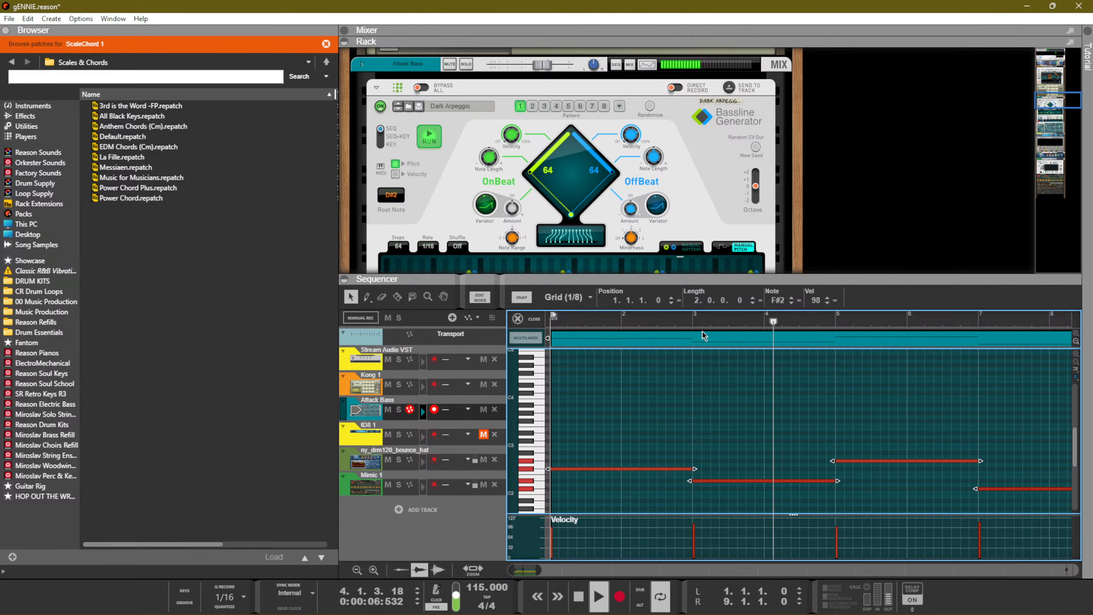
{"action": "left_click", "coordinate": [676, 380]}
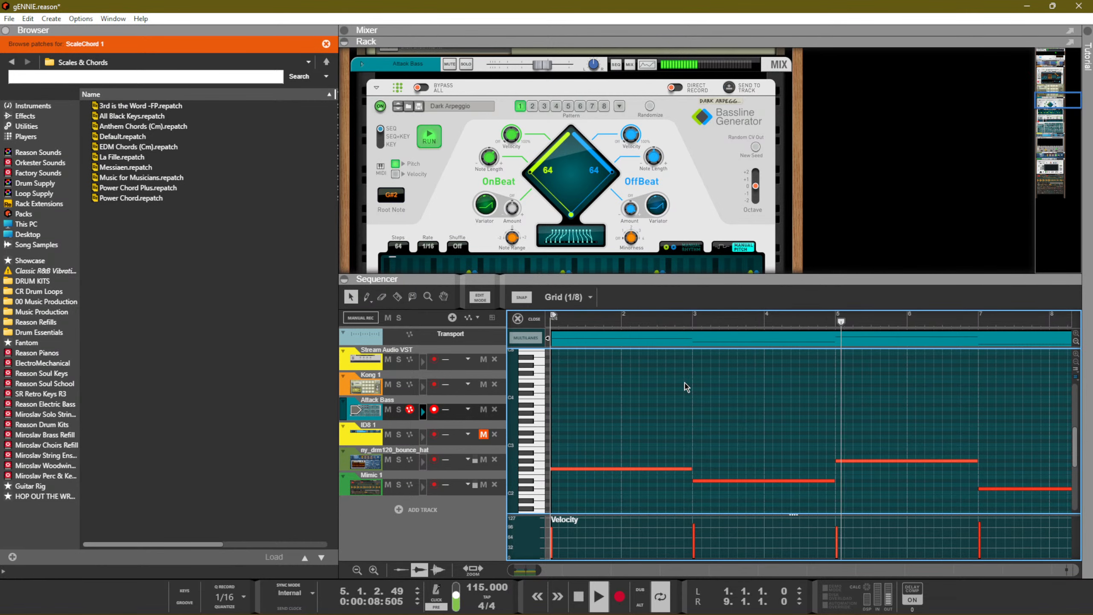
{"action": "key", "text": "F8"}
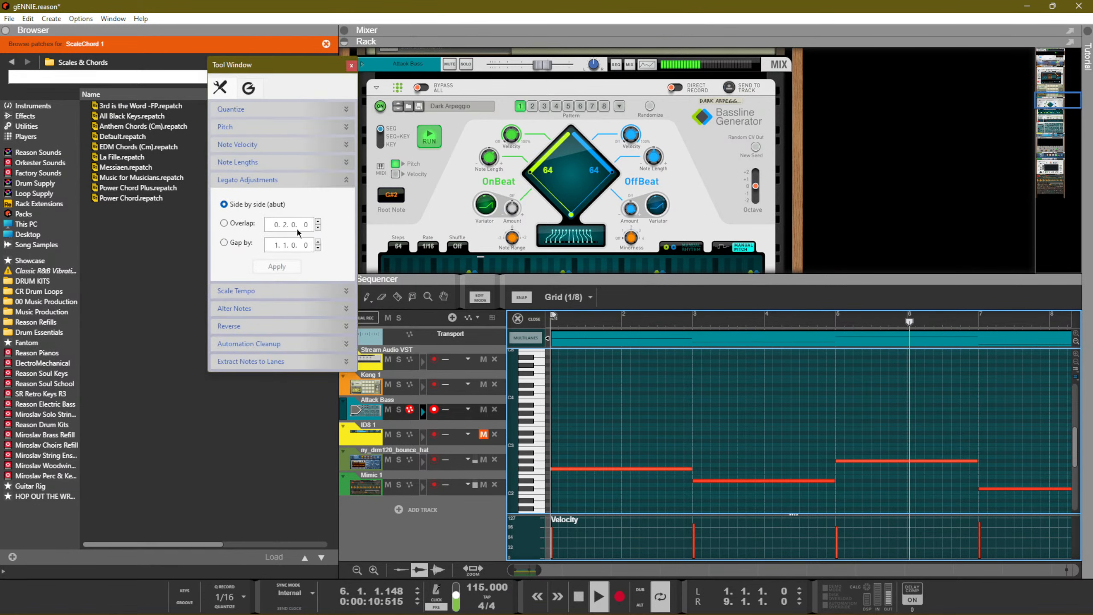
{"action": "key", "text": "ctrl+a"}
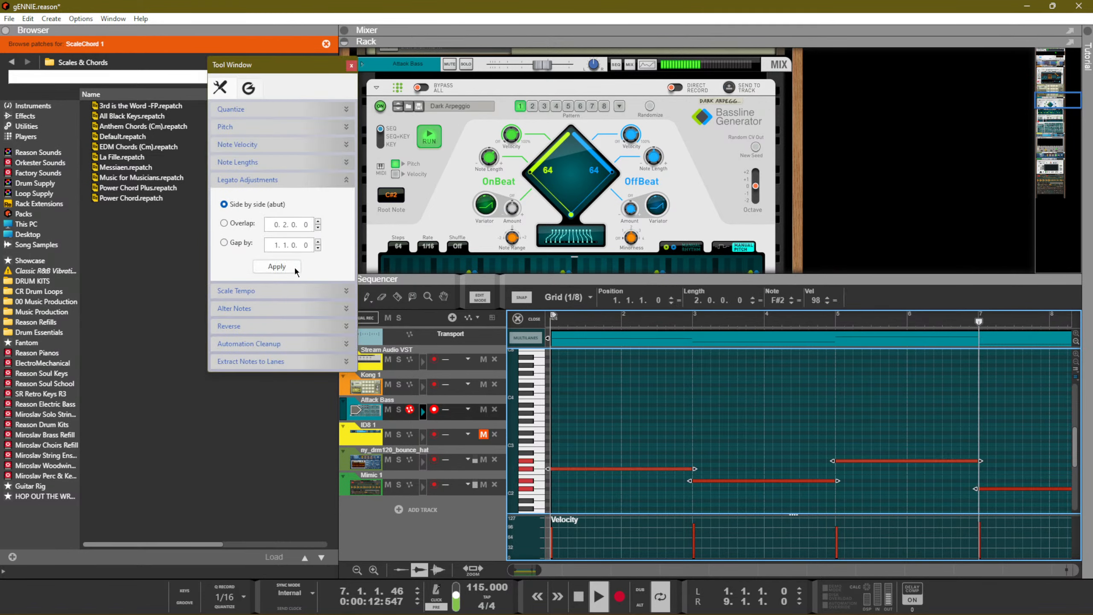
{"action": "left_click", "coordinate": [276, 265]}
{"action": "left_click", "coordinate": [351, 65]}
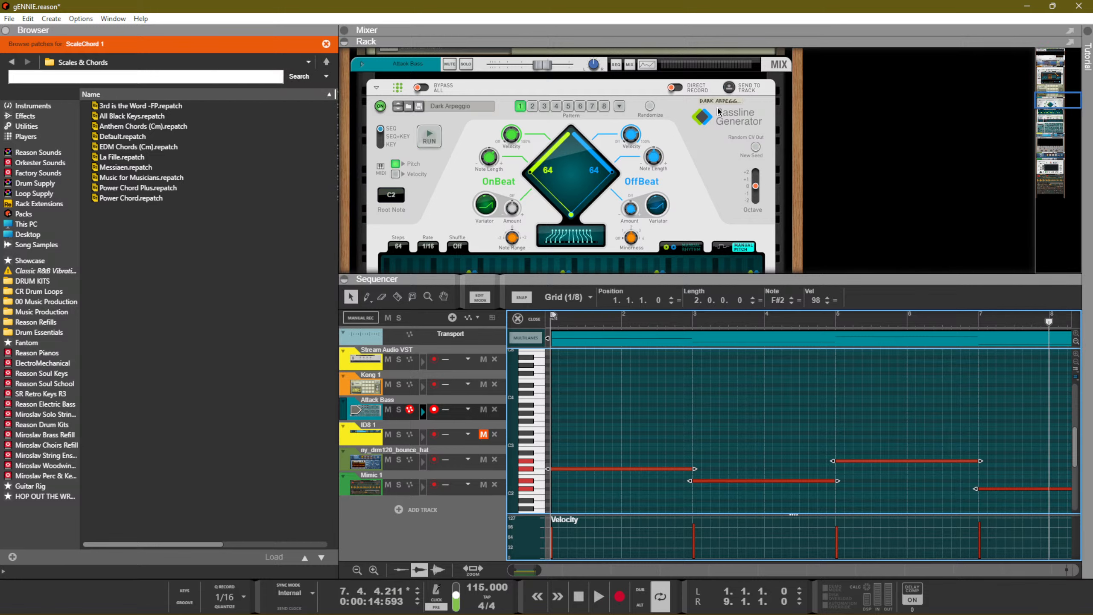
Copy the Bassline Generator's pattern 1 to pattern 8 and switch back to pattern 1
{"action": "left_click", "coordinate": [532, 105]}
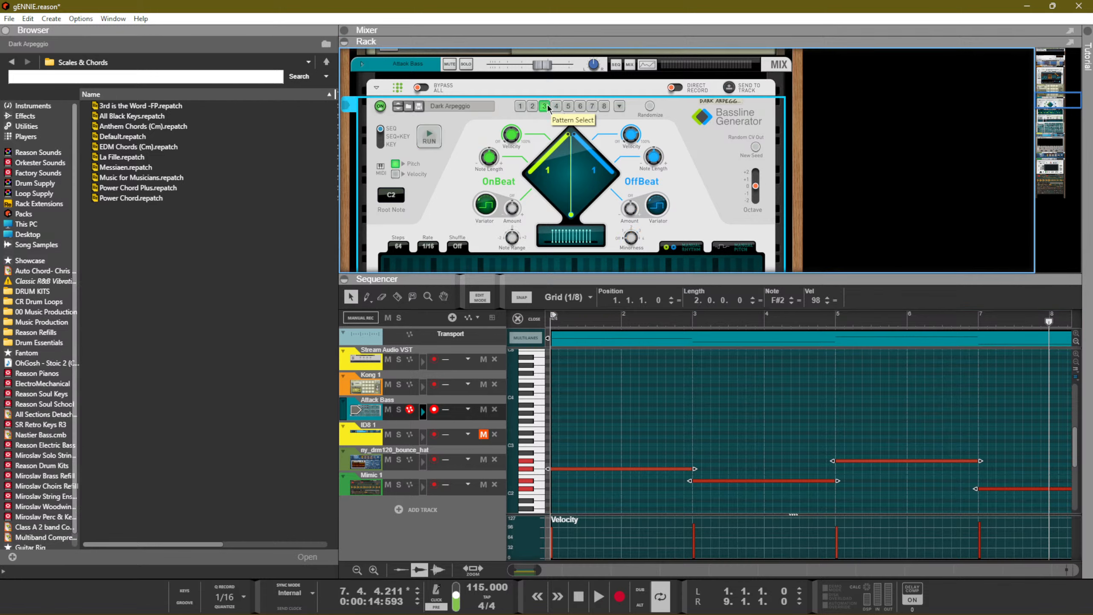
{"action": "left_click", "coordinate": [531, 106]}
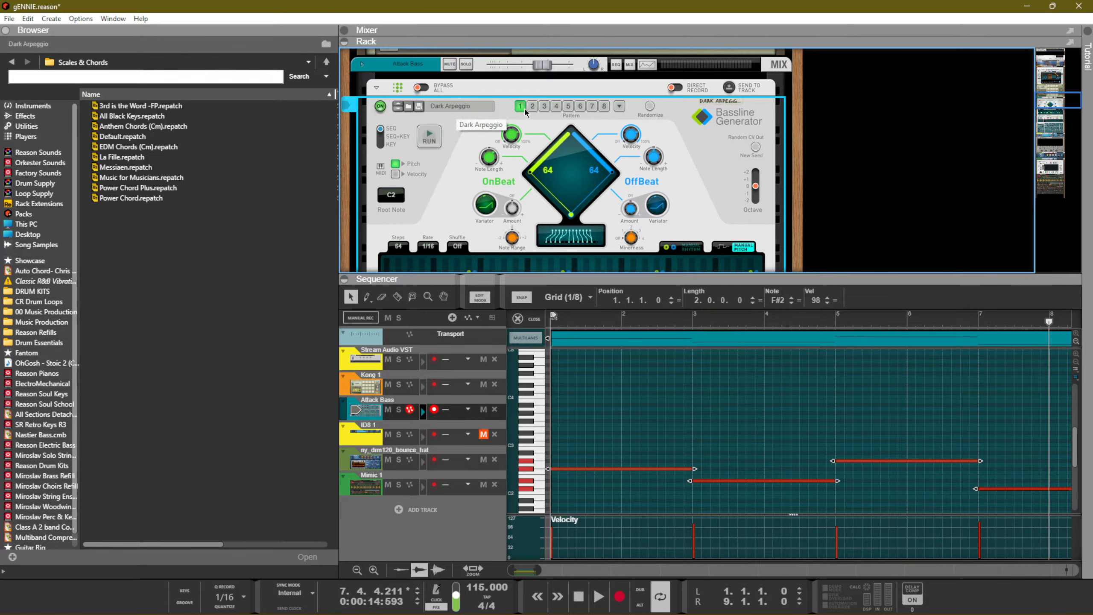
{"action": "left_click", "coordinate": [618, 108]}
{"action": "mouse_move", "coordinate": [656, 114]}
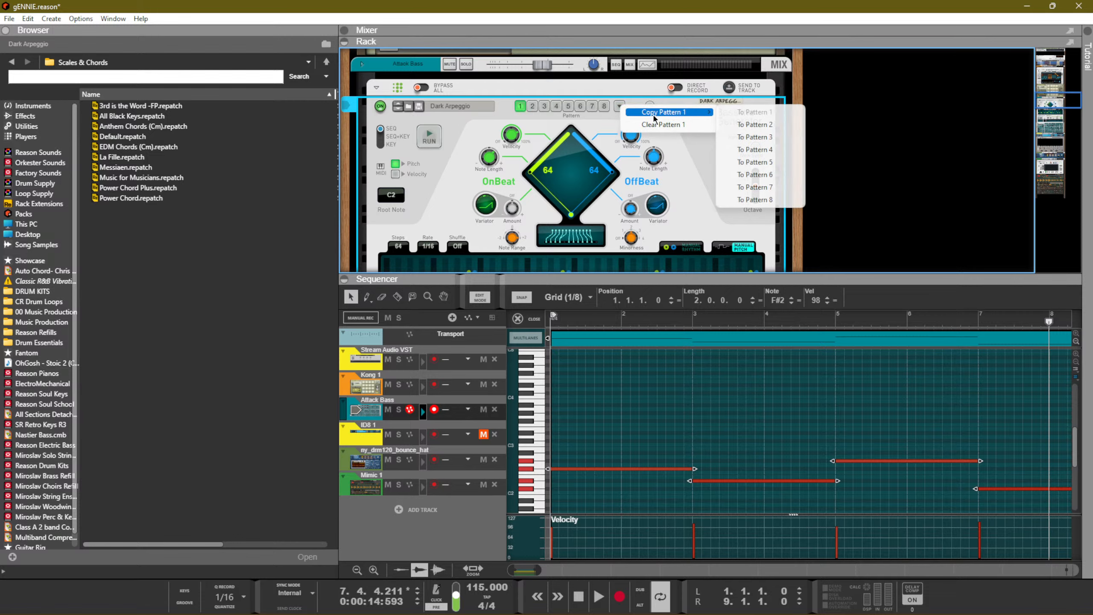
{"action": "left_click", "coordinate": [773, 198]}
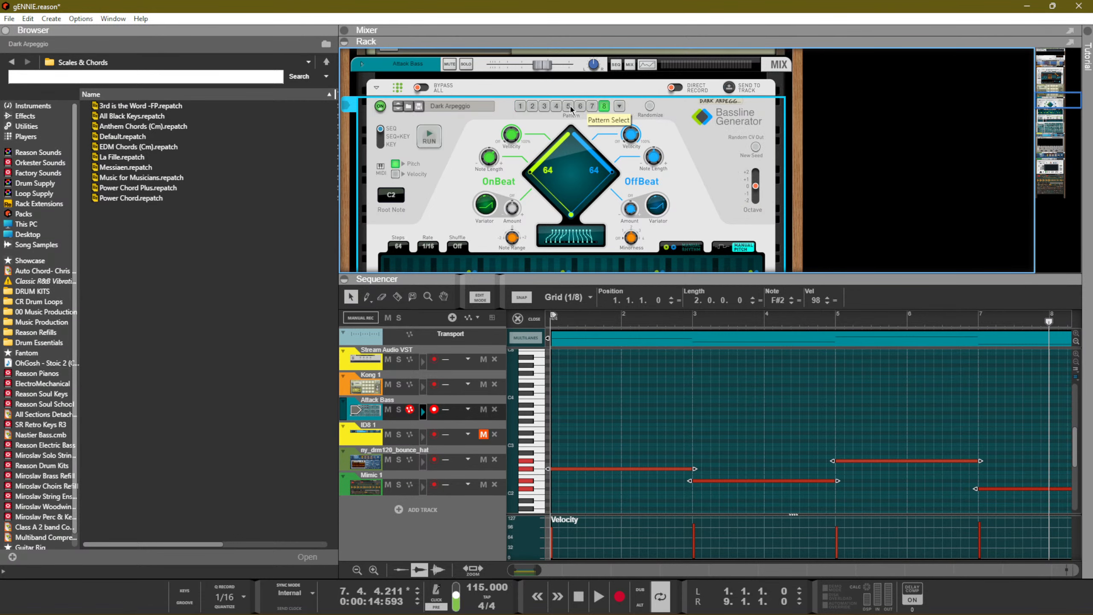
{"action": "left_click", "coordinate": [520, 106]}
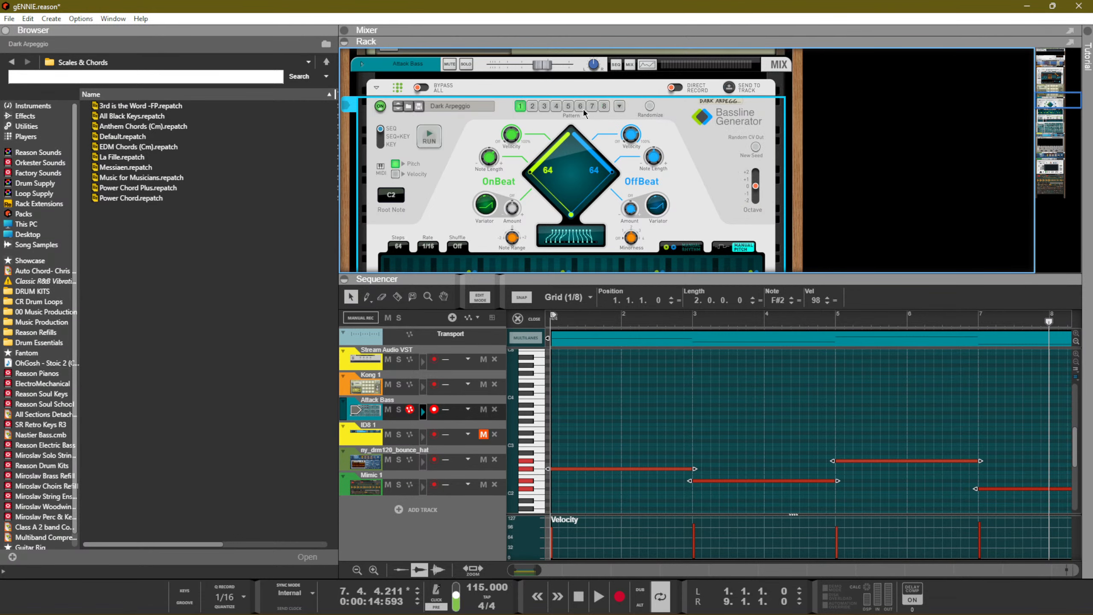
Randomize Bassline Generator pattern 1 and play the loop to audition the new bassline
{"action": "scroll", "coordinate": [606, 109], "scroll_direction": "down", "scroll_amount": 2}
{"action": "scroll", "coordinate": [594, 142], "scroll_direction": "up", "scroll_amount": 2}
{"action": "scroll", "coordinate": [586, 145], "scroll_direction": "down", "scroll_amount": 2}
{"action": "scroll", "coordinate": [588, 148], "scroll_direction": "up", "scroll_amount": 1}
{"action": "scroll", "coordinate": [596, 189], "scroll_direction": "down", "scroll_amount": 1}
{"action": "scroll", "coordinate": [596, 113], "scroll_direction": "up", "scroll_amount": 1}
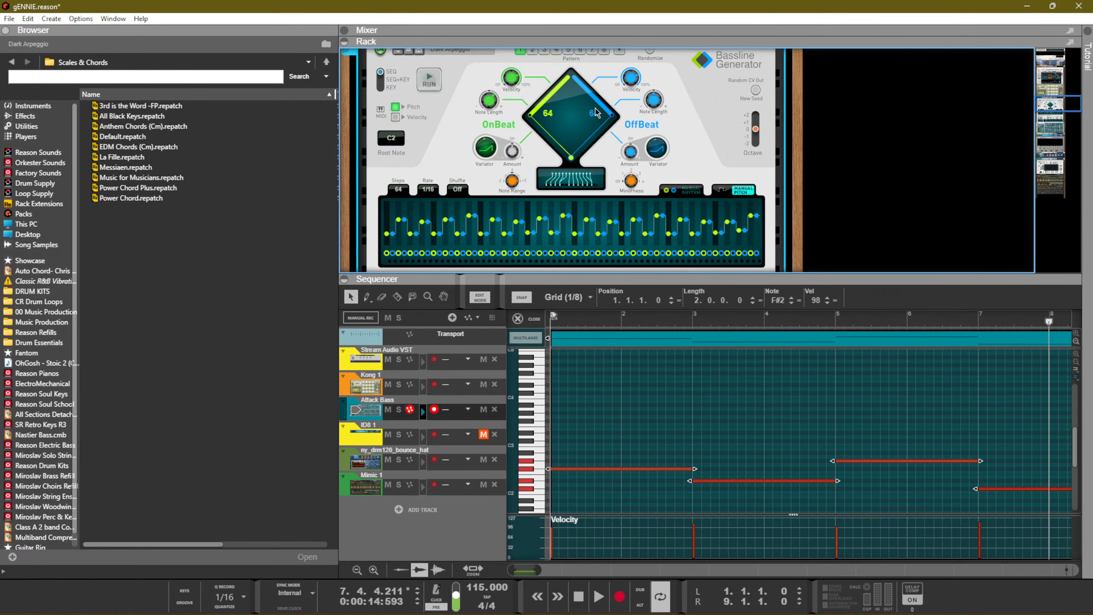
{"action": "scroll", "coordinate": [631, 100], "scroll_direction": "up", "scroll_amount": 1}
{"action": "left_click", "coordinate": [649, 107]}
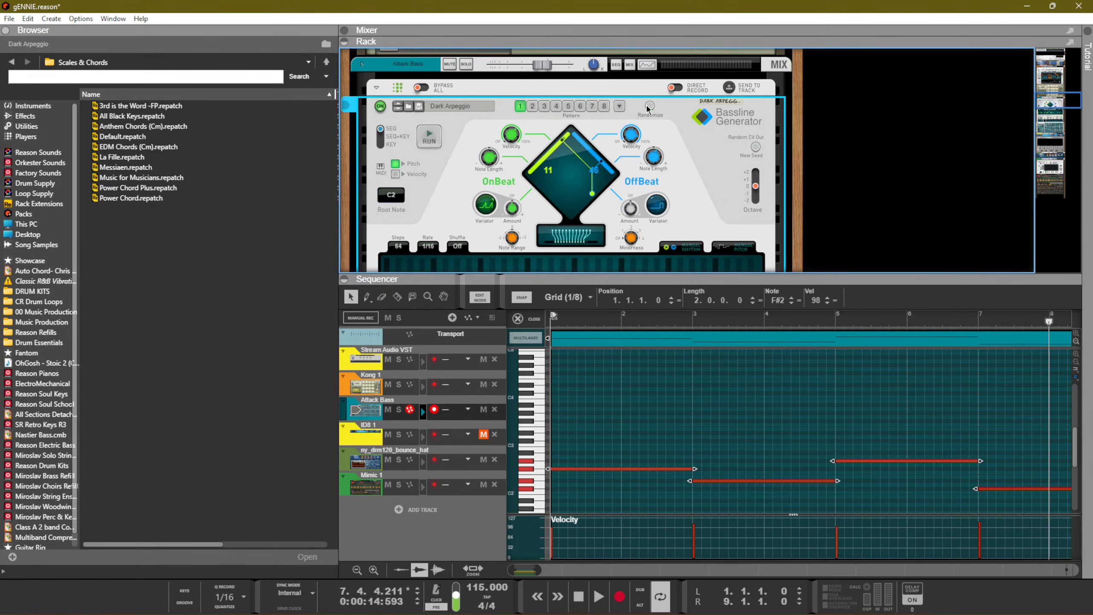
{"action": "scroll", "coordinate": [651, 112], "scroll_direction": "down", "scroll_amount": 1}
{"action": "scroll", "coordinate": [662, 130], "scroll_direction": "up", "scroll_amount": 2}
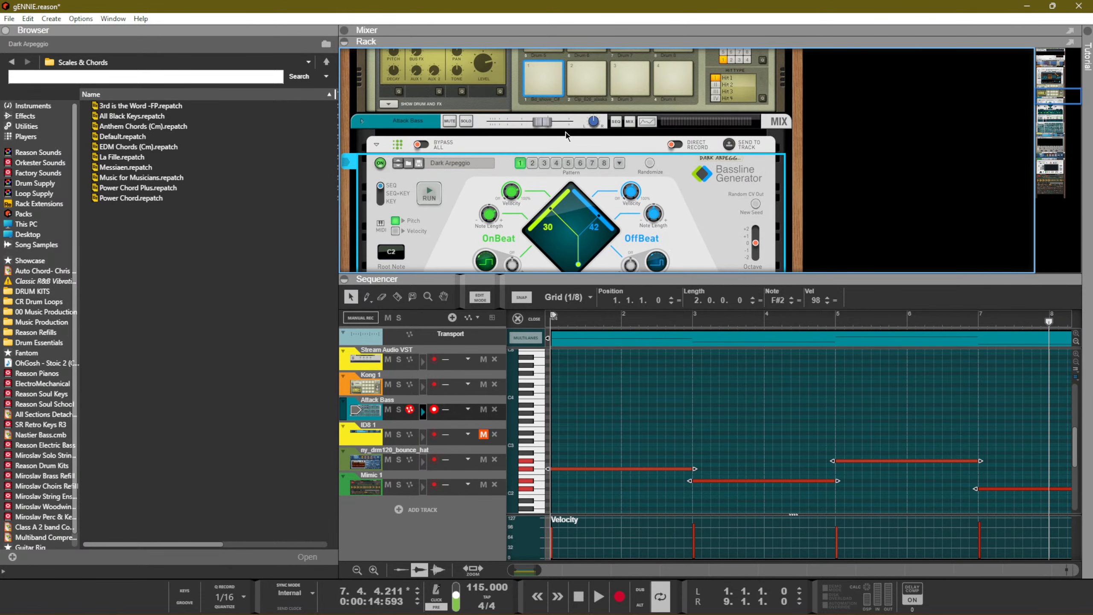
{"action": "key", "text": "space"}
{"action": "scroll", "coordinate": [585, 181], "scroll_direction": "down", "scroll_amount": 2}
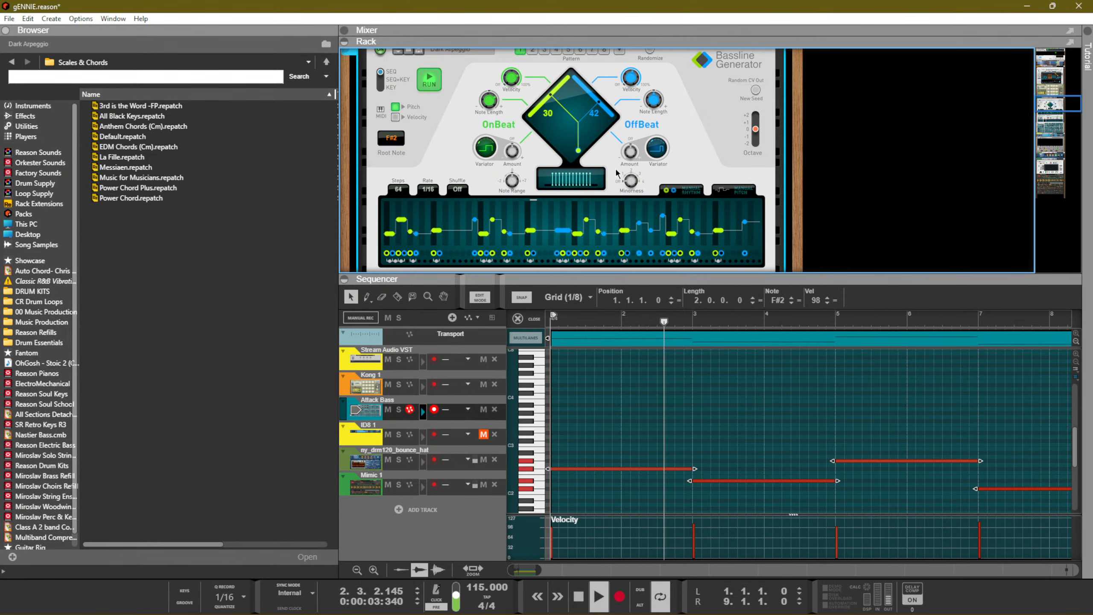
Randomize pattern 1 twice more during playback and check its note pattern
{"action": "scroll", "coordinate": [623, 161], "scroll_direction": "up", "scroll_amount": 1}
{"action": "left_click", "coordinate": [648, 106]}
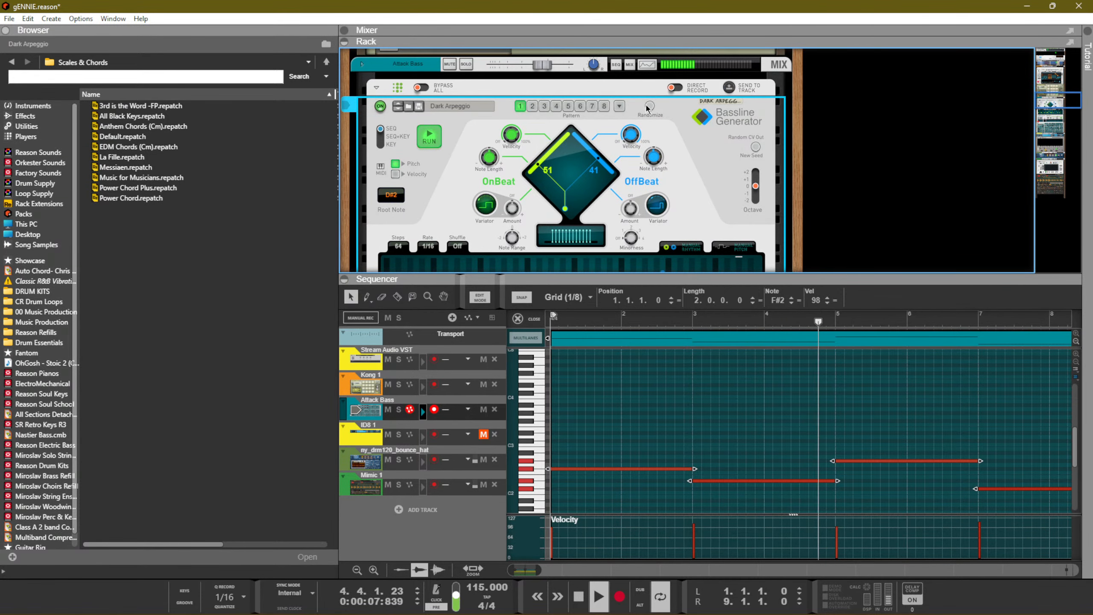
{"action": "left_click", "coordinate": [651, 106]}
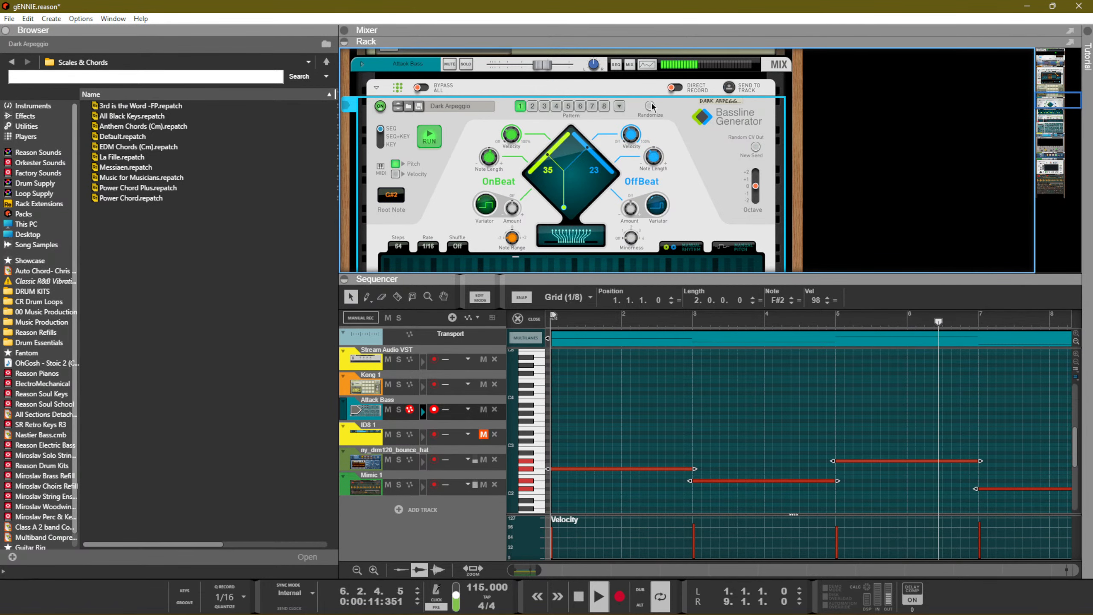
{"action": "scroll", "coordinate": [652, 106], "scroll_direction": "down", "scroll_amount": 3}
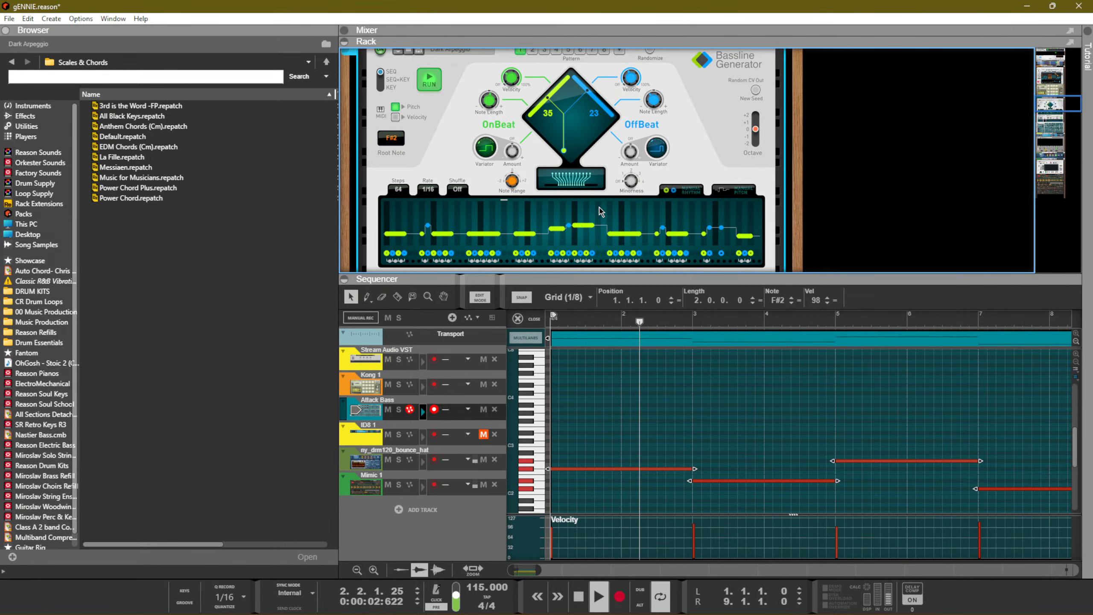
{"action": "left_click", "coordinate": [740, 398]}
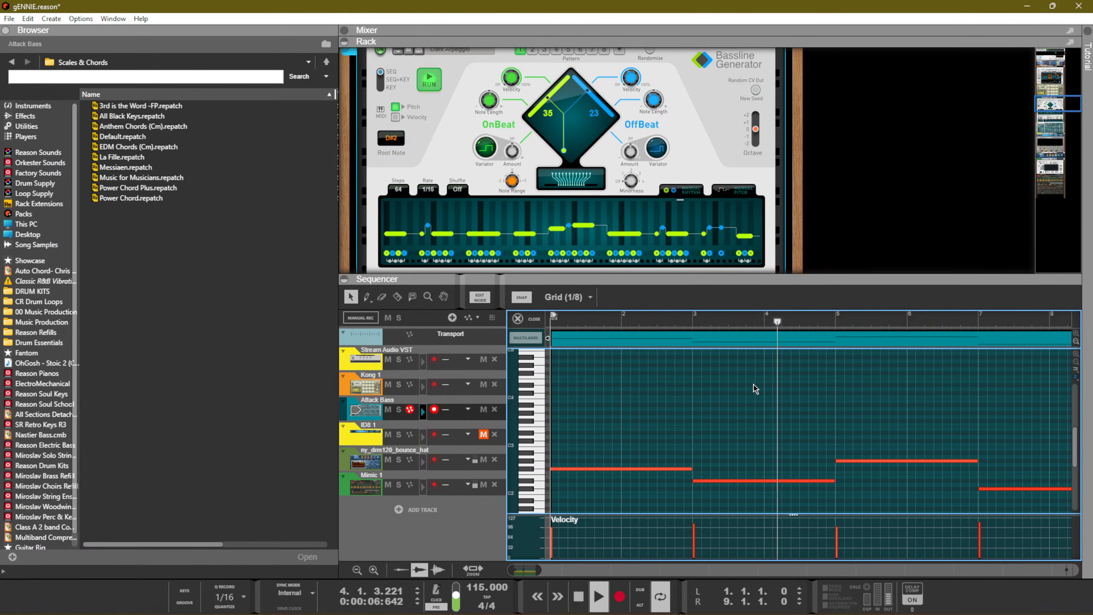
{"action": "scroll", "coordinate": [521, 217], "scroll_direction": "up", "scroll_amount": 2}
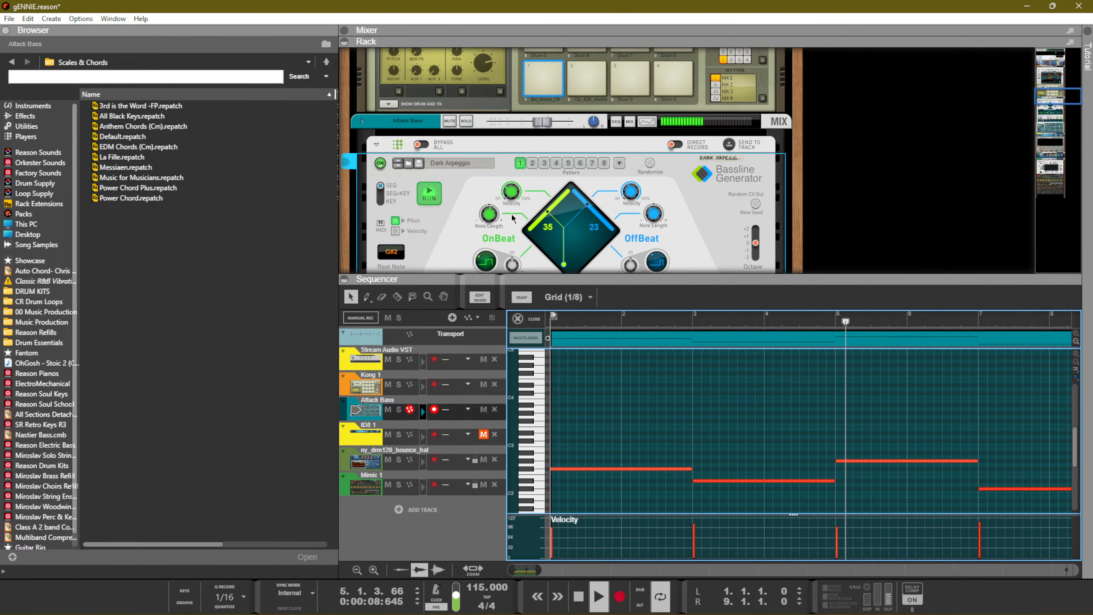
{"action": "scroll", "coordinate": [516, 222], "scroll_direction": "down", "scroll_amount": 4}
{"action": "scroll", "coordinate": [516, 224], "scroll_direction": "up", "scroll_amount": 4}
{"action": "scroll", "coordinate": [514, 228], "scroll_direction": "down", "scroll_amount": 5}
{"action": "scroll", "coordinate": [513, 233], "scroll_direction": "up", "scroll_amount": 4}
{"action": "scroll", "coordinate": [511, 229], "scroll_direction": "up", "scroll_amount": 4}
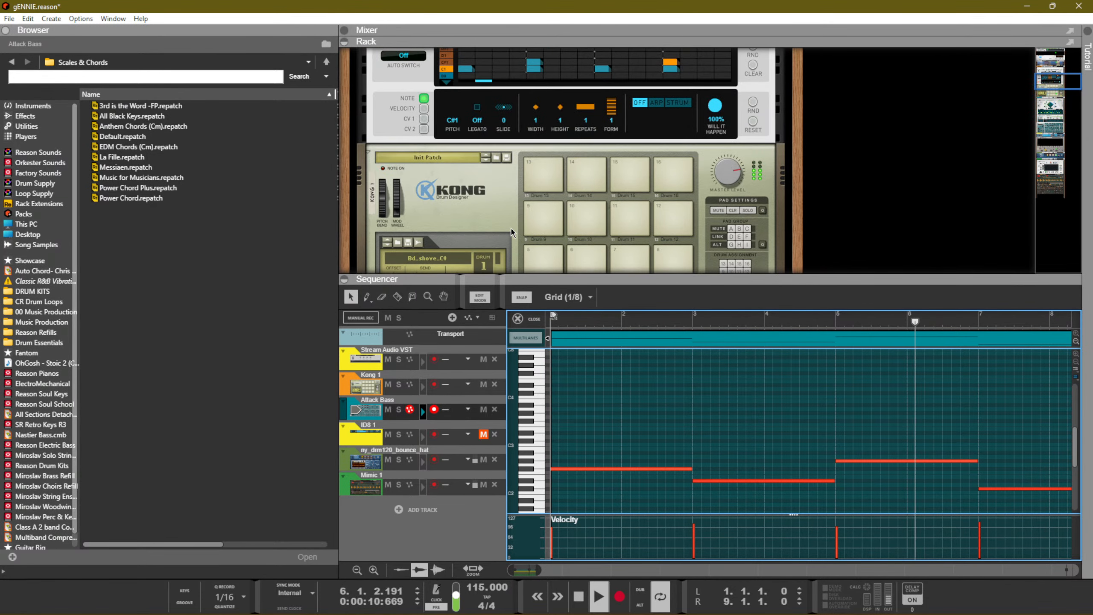
Close the Attack Bass note editor in the full-size sequencer and select the ID8 1 track
{"action": "key", "text": "F7"}
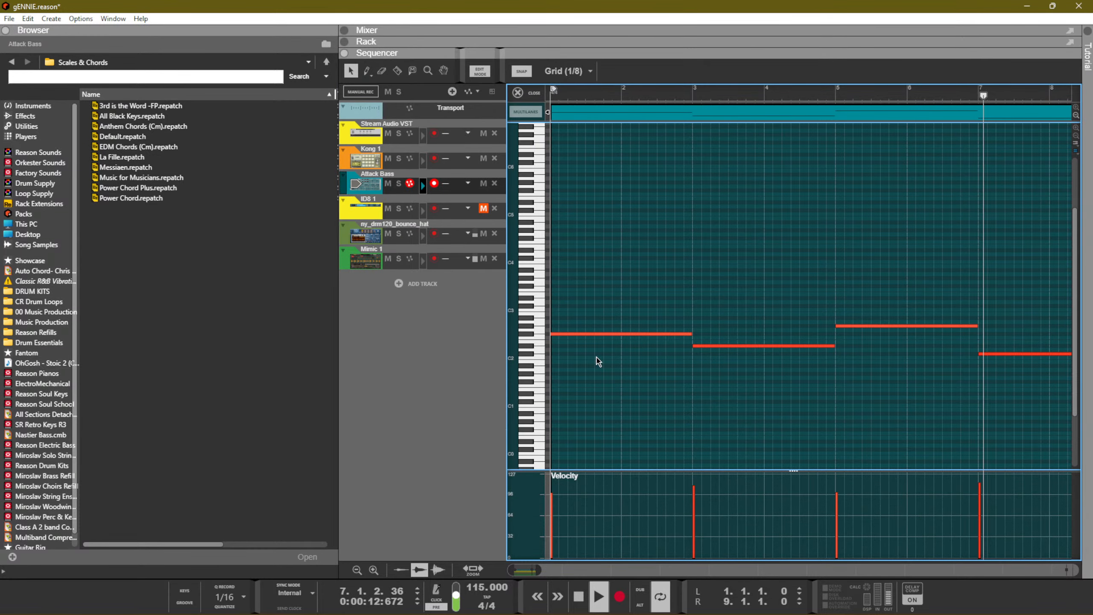
{"action": "key", "text": "ctrl+e"}
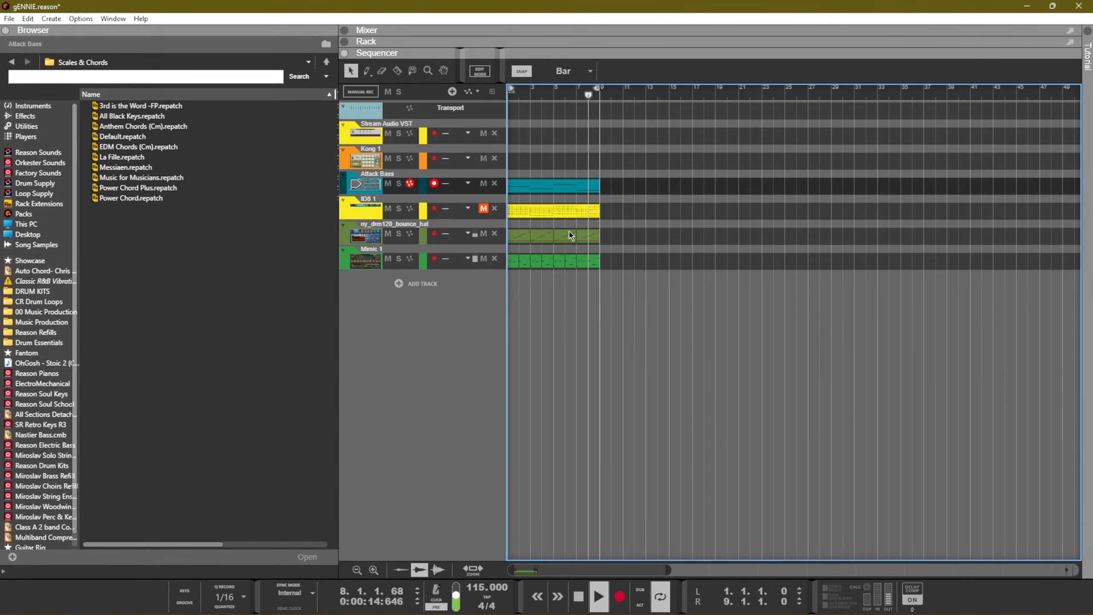
{"action": "left_click", "coordinate": [509, 210]}
{"action": "left_click", "coordinate": [429, 213]}
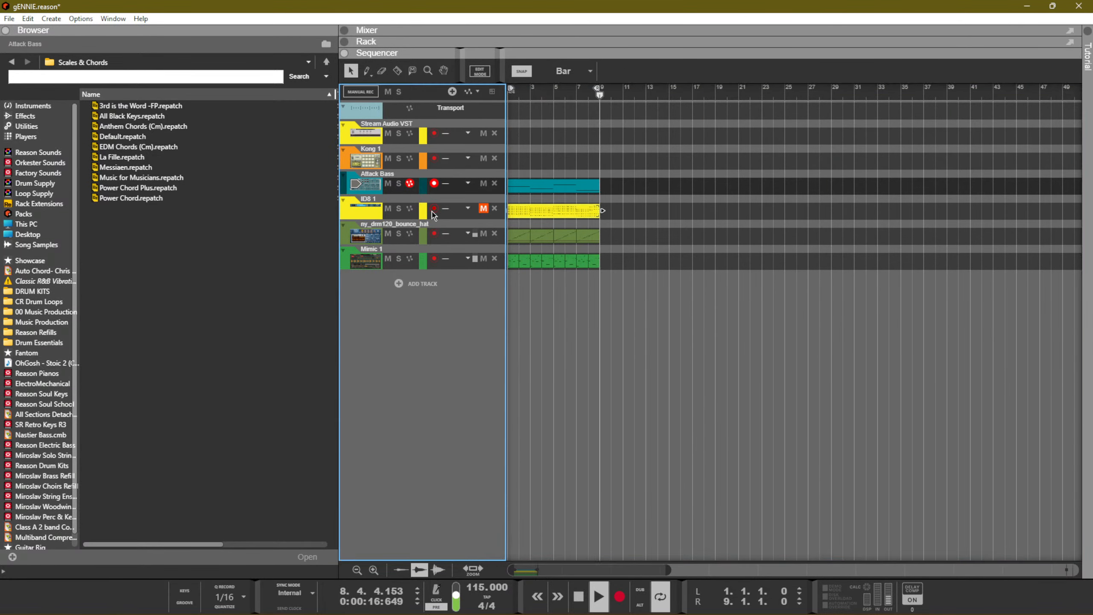
Add a Scales & Chords player to the ID8 1 instrument in the rack
{"action": "key", "text": "F6"}
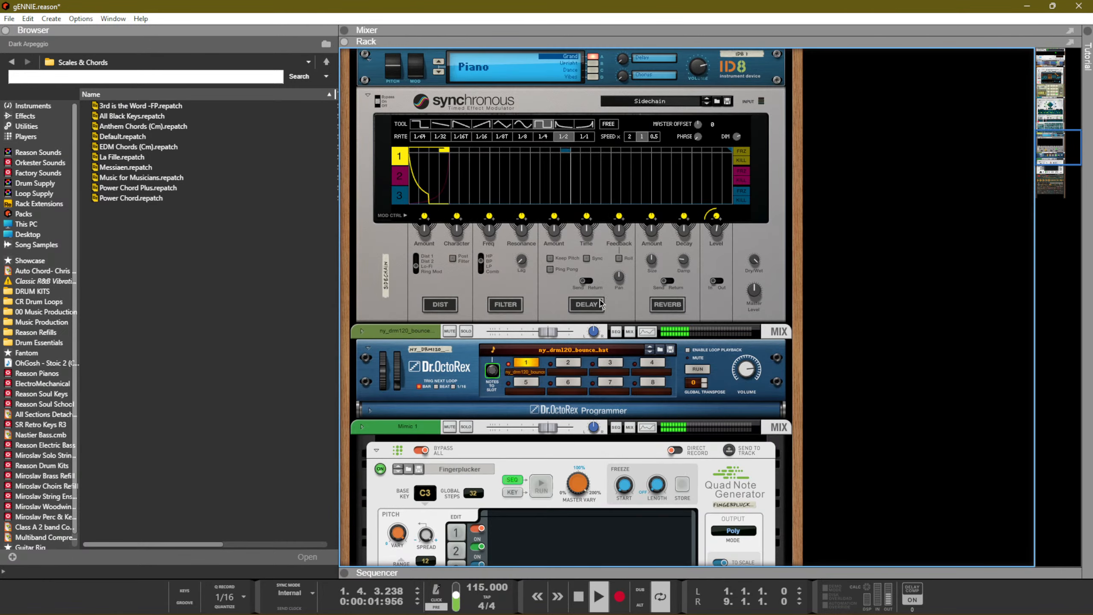
{"action": "scroll", "coordinate": [601, 304], "scroll_direction": "up", "scroll_amount": 3}
{"action": "right_click", "coordinate": [726, 185]}
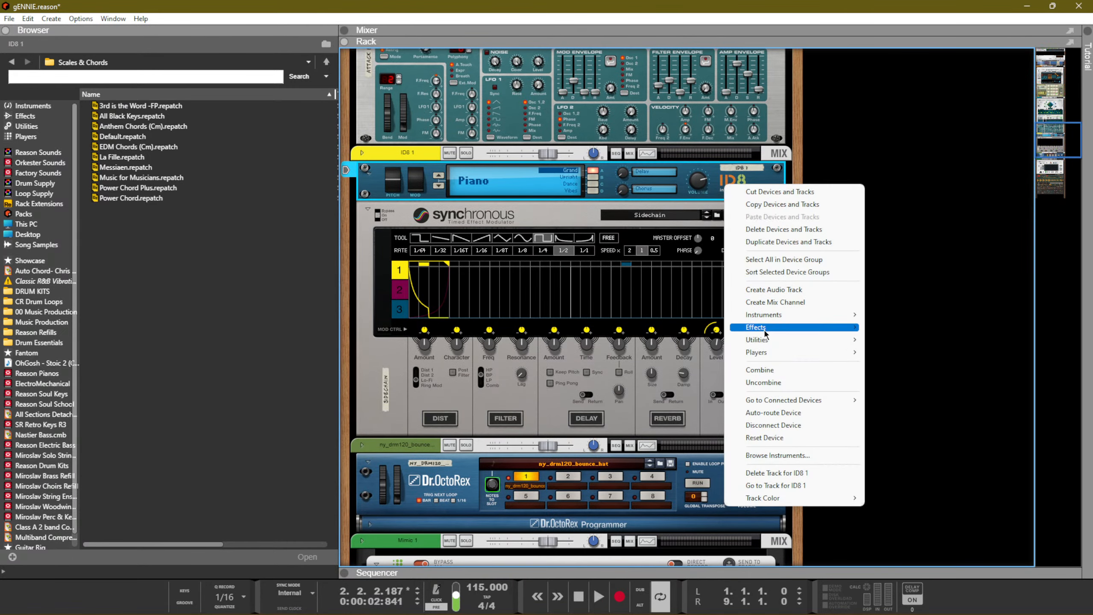
{"action": "mouse_move", "coordinate": [764, 352]}
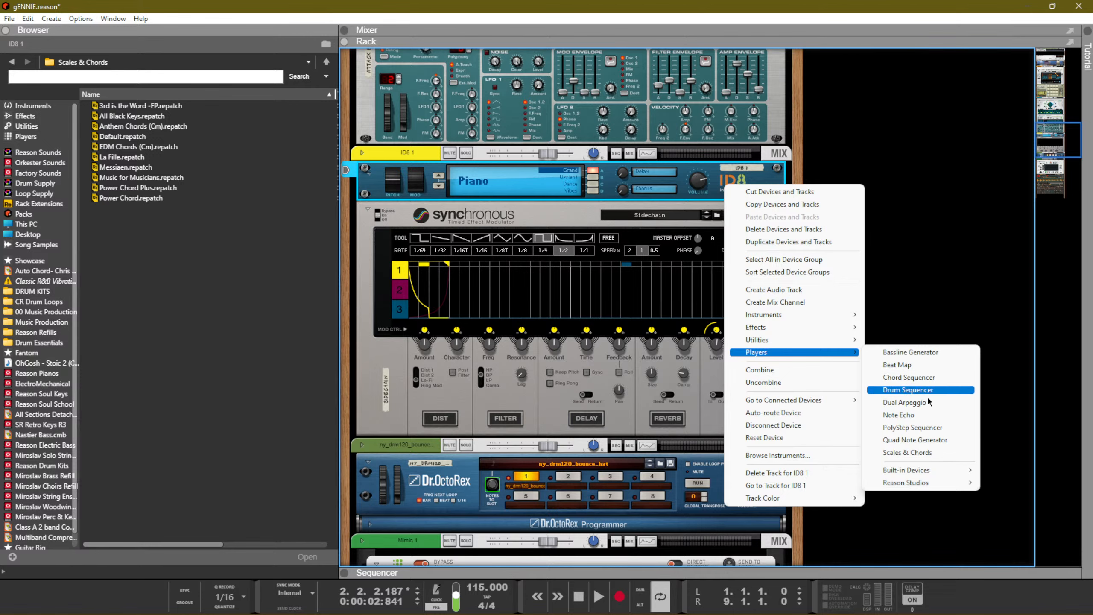
{"action": "left_click", "coordinate": [928, 453]}
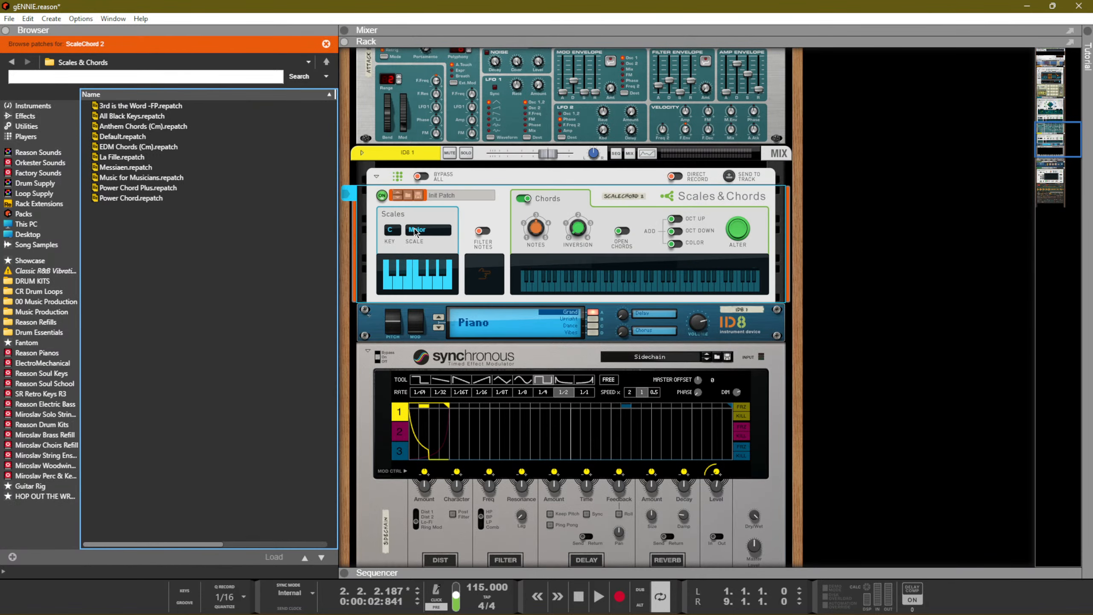
Set the ID8 1 Scales & Chords scale to Minor and its key to Db
{"action": "left_click", "coordinate": [428, 229]}
{"action": "left_click", "coordinate": [448, 261]}
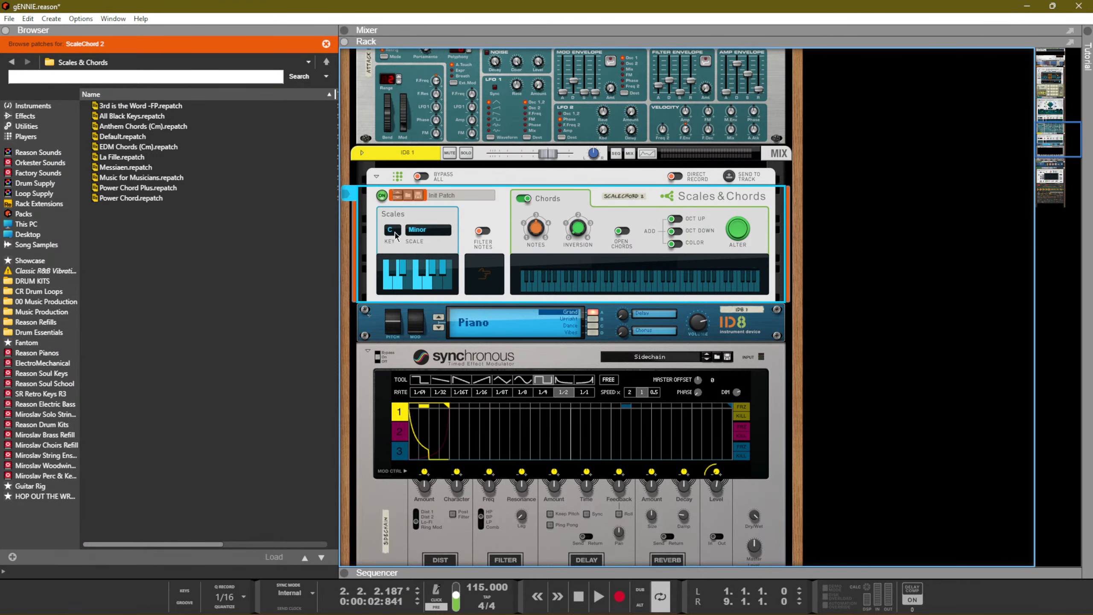
{"action": "left_click", "coordinate": [395, 235]}
{"action": "left_click", "coordinate": [419, 251]}
Unmute the ID8 1 track, play the loop from the start and bring its Scales & Chords player into view
{"action": "key", "text": "F7"}
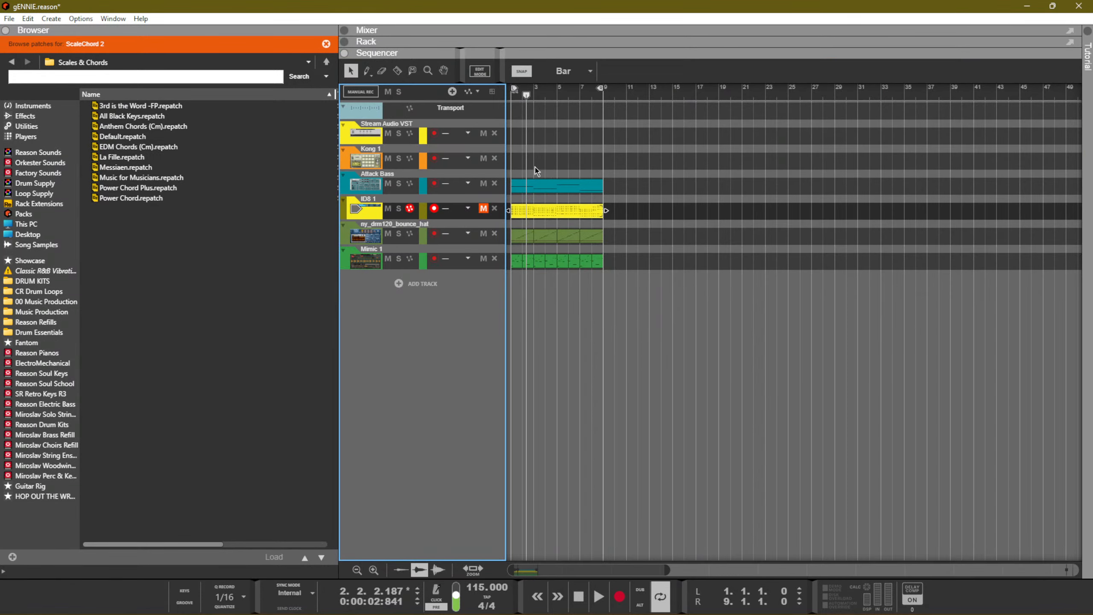
{"action": "key", "text": "space"}
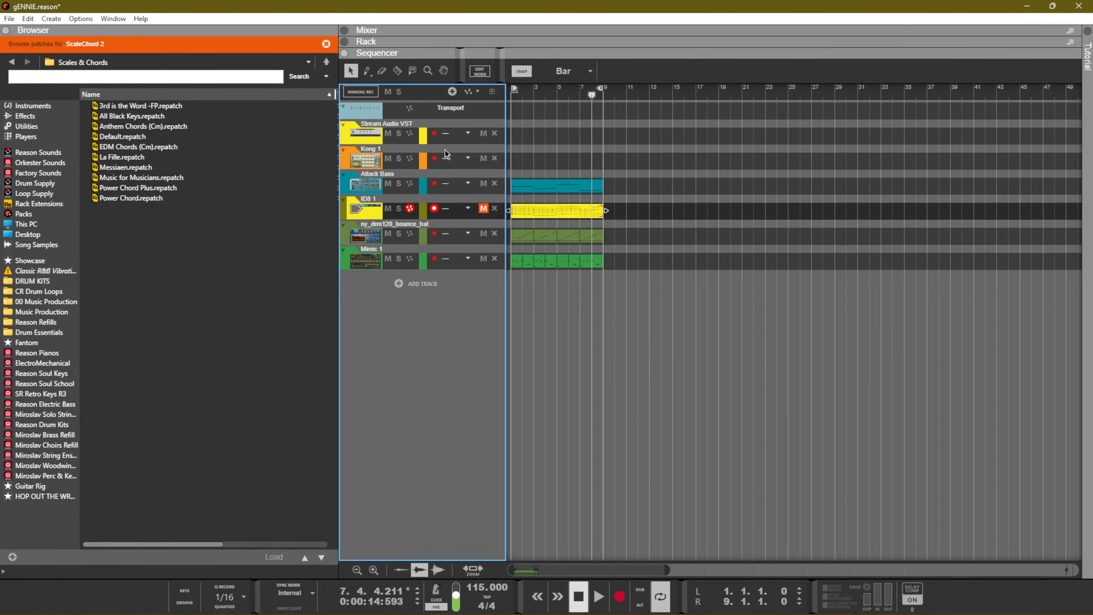
{"action": "key", "text": "KP_0"}
{"action": "left_click", "coordinate": [486, 207]}
{"action": "key", "text": "space"}
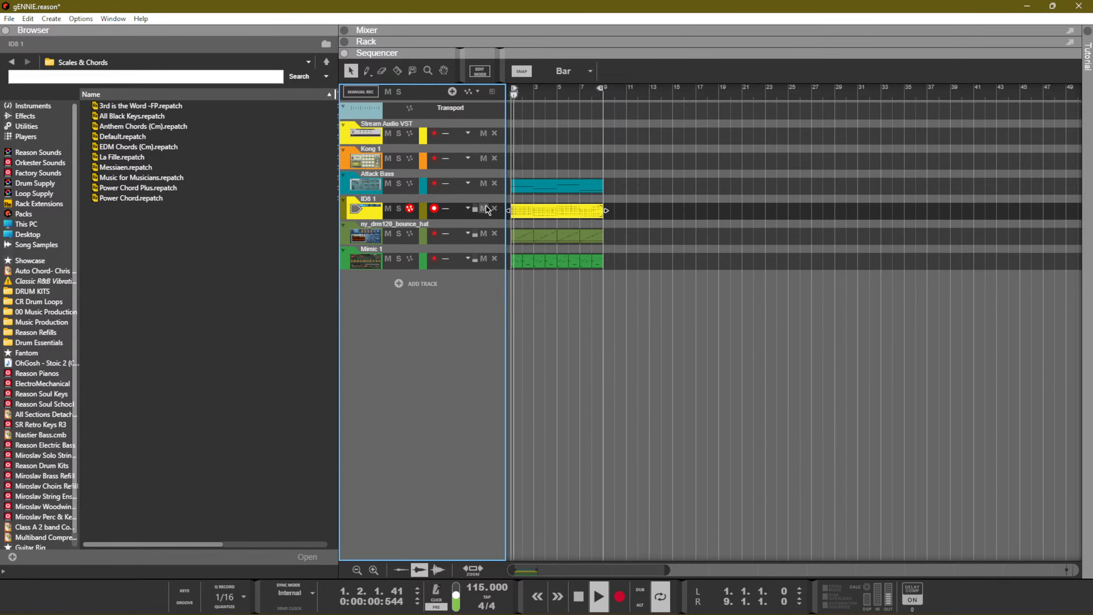
{"action": "key", "text": "F6"}
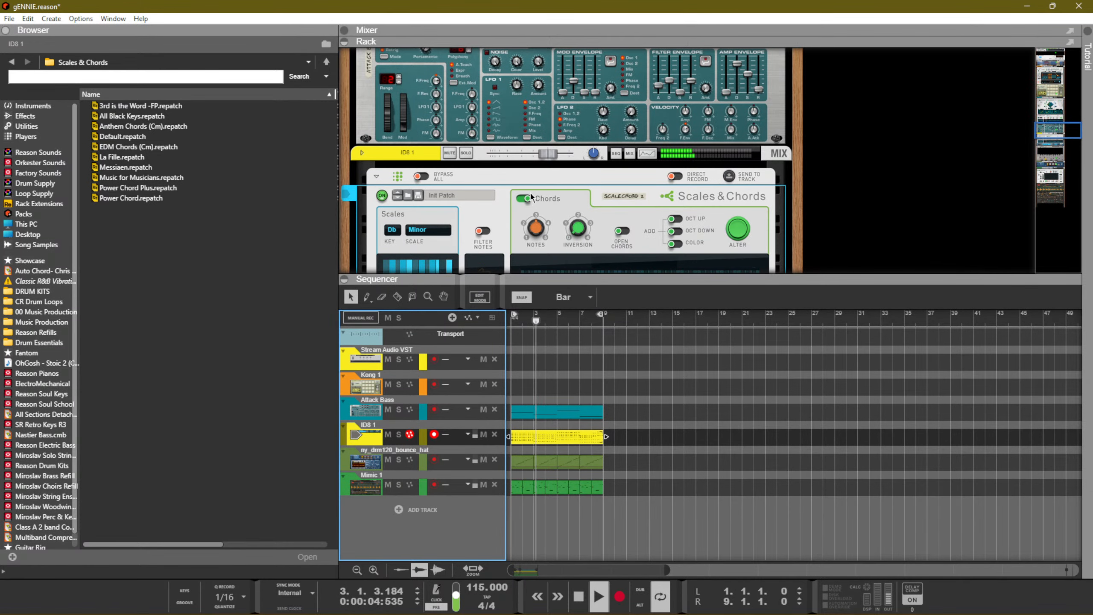
{"action": "scroll", "coordinate": [532, 193], "scroll_direction": "down", "scroll_amount": 2}
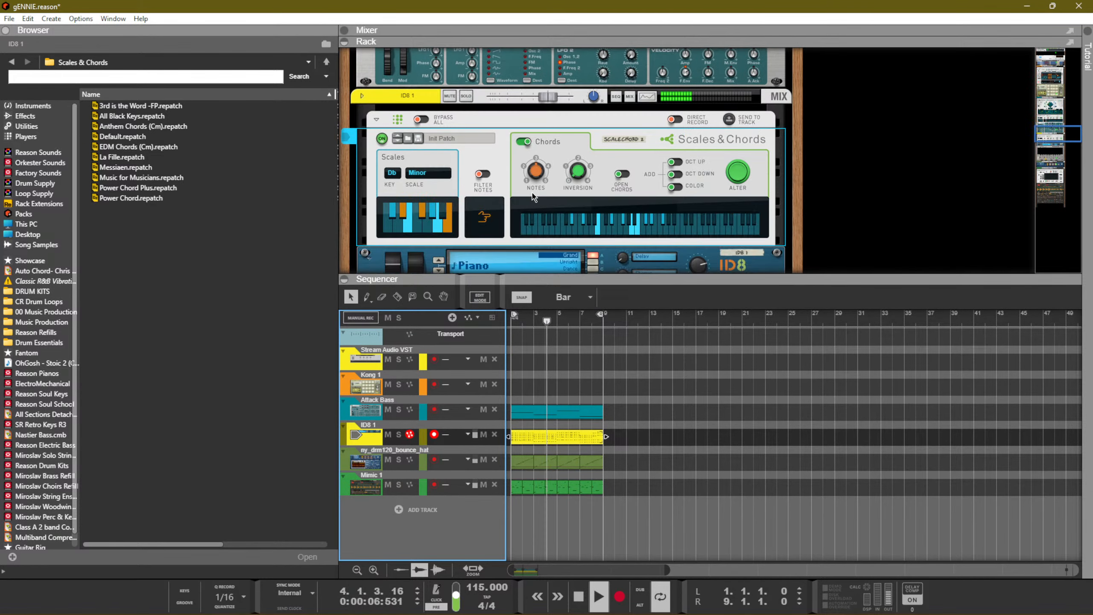
Look over the rack devices from Subtractor down to Mimic while the loop plays, and stop playback
{"action": "scroll", "coordinate": [532, 193], "scroll_direction": "up", "scroll_amount": 2}
{"action": "scroll", "coordinate": [532, 192], "scroll_direction": "down", "scroll_amount": 2}
{"action": "scroll", "coordinate": [532, 193], "scroll_direction": "up", "scroll_amount": 2}
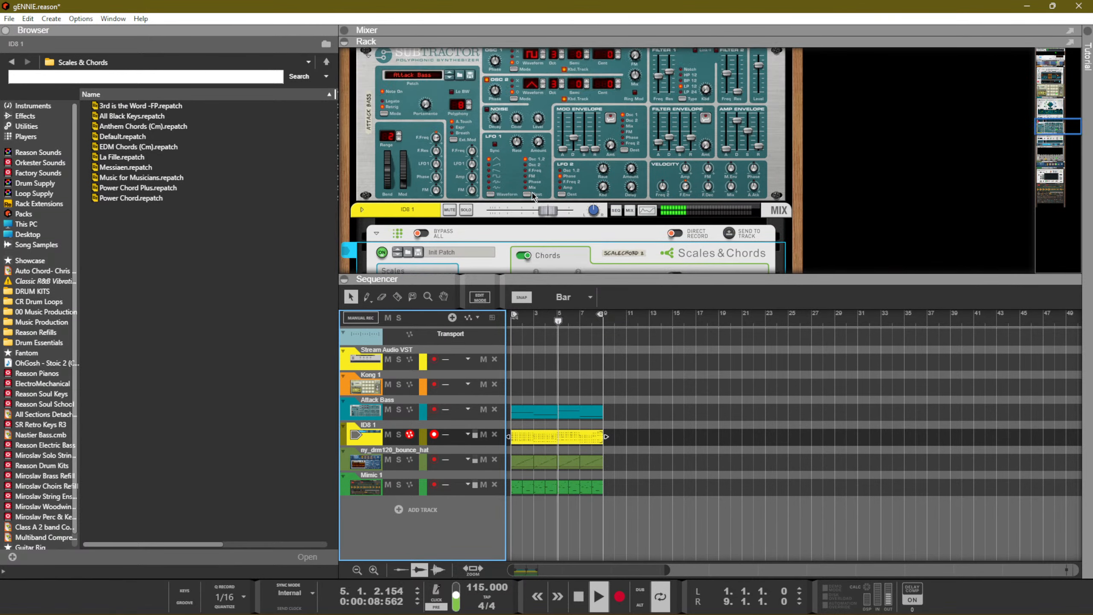
{"action": "scroll", "coordinate": [532, 193], "scroll_direction": "down", "scroll_amount": 1}
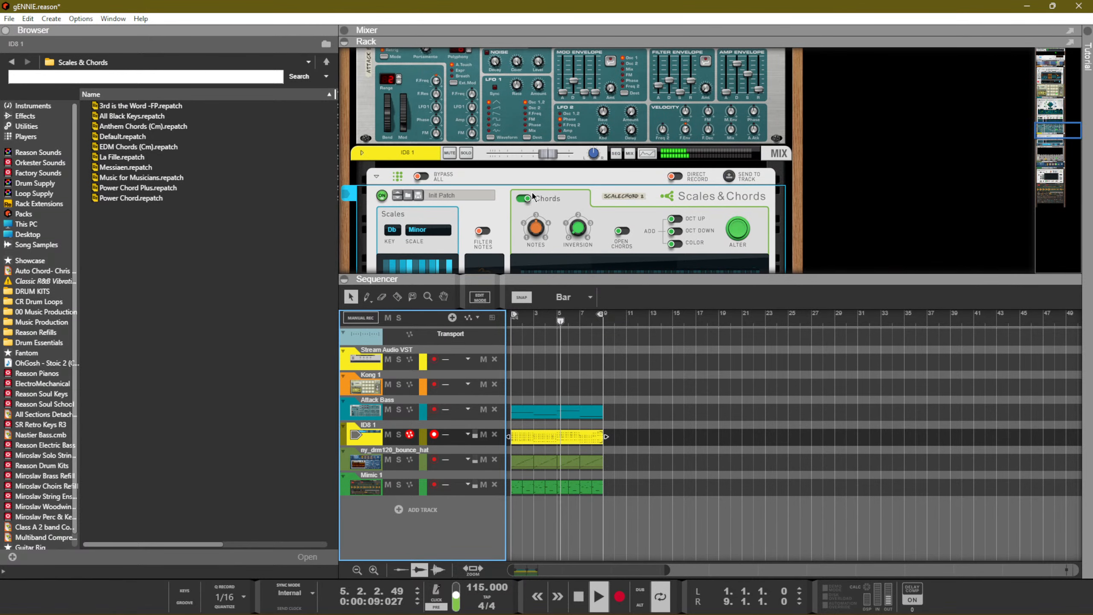
{"action": "left_click", "coordinate": [707, 335]}
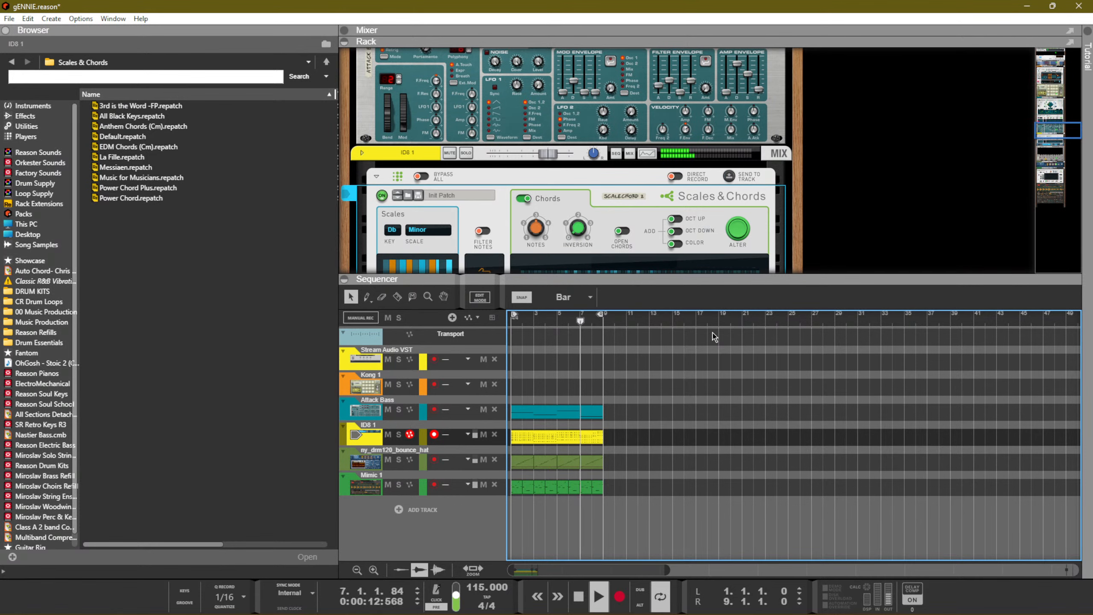
{"action": "scroll", "coordinate": [626, 238], "scroll_direction": "down", "scroll_amount": 6}
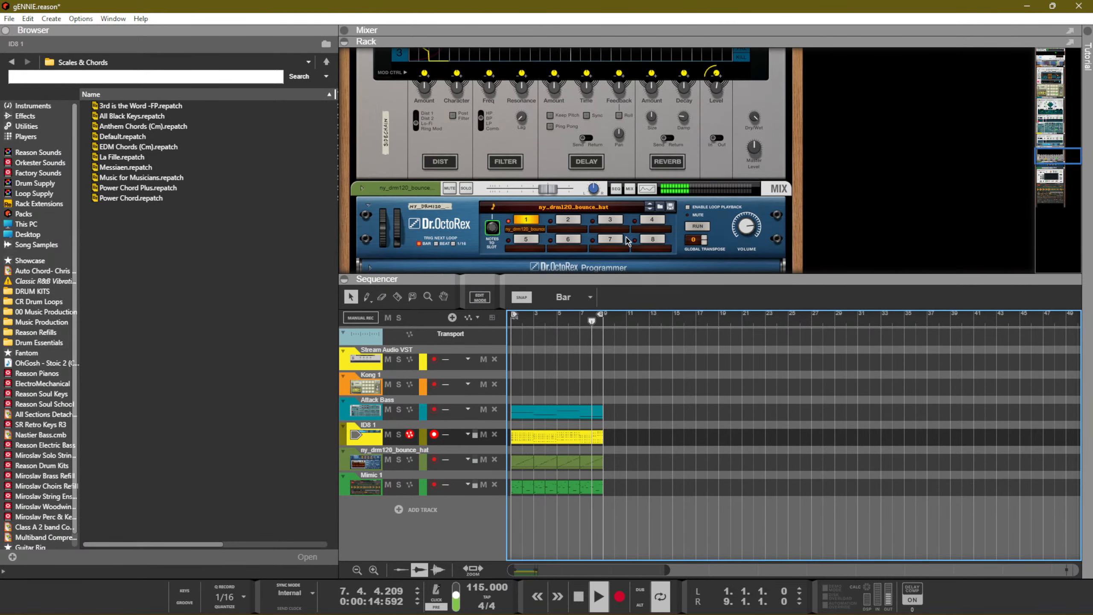
{"action": "scroll", "coordinate": [604, 176], "scroll_direction": "down", "scroll_amount": 6}
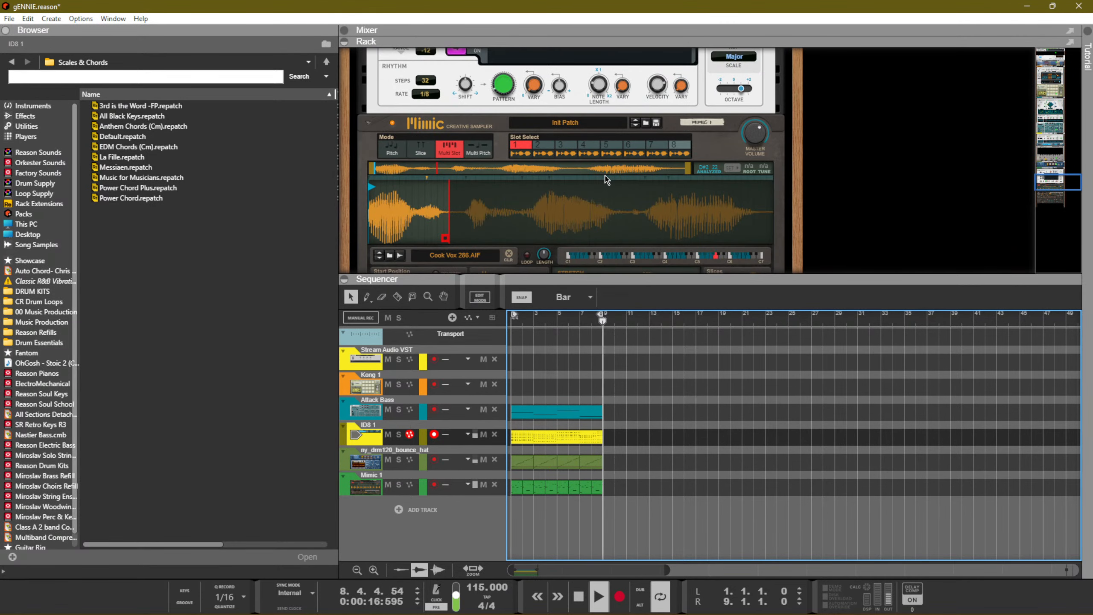
{"action": "key", "text": "space"}
Switch the Attack Bass Bassline Generator to pattern 8 and play the loop to audition it
{"action": "scroll", "coordinate": [604, 176], "scroll_direction": "up", "scroll_amount": 8}
{"action": "scroll", "coordinate": [611, 178], "scroll_direction": "up", "scroll_amount": 8}
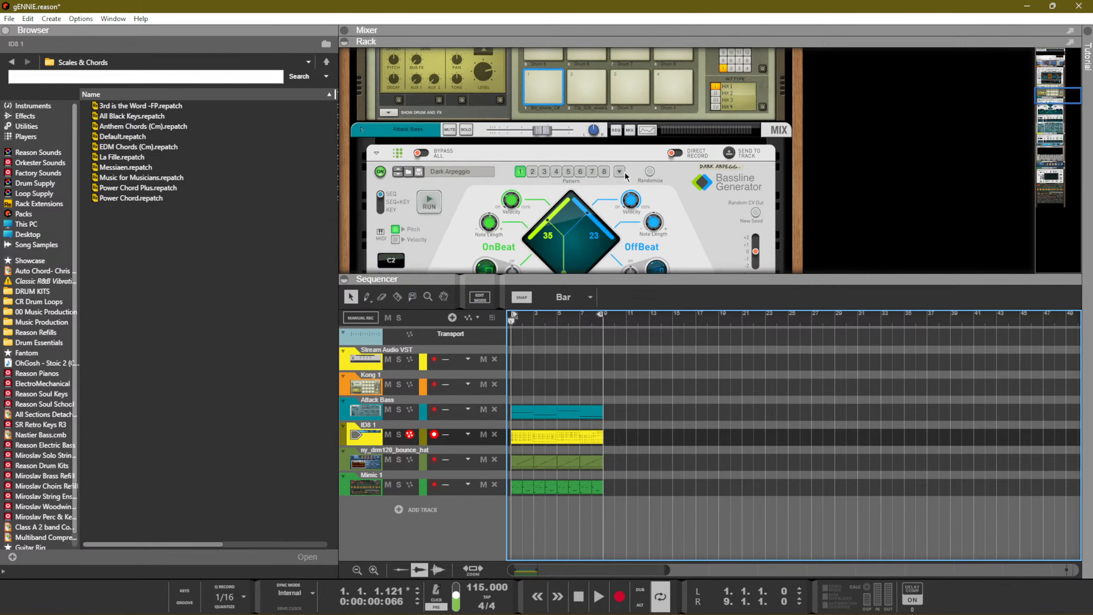
{"action": "left_click", "coordinate": [604, 171]}
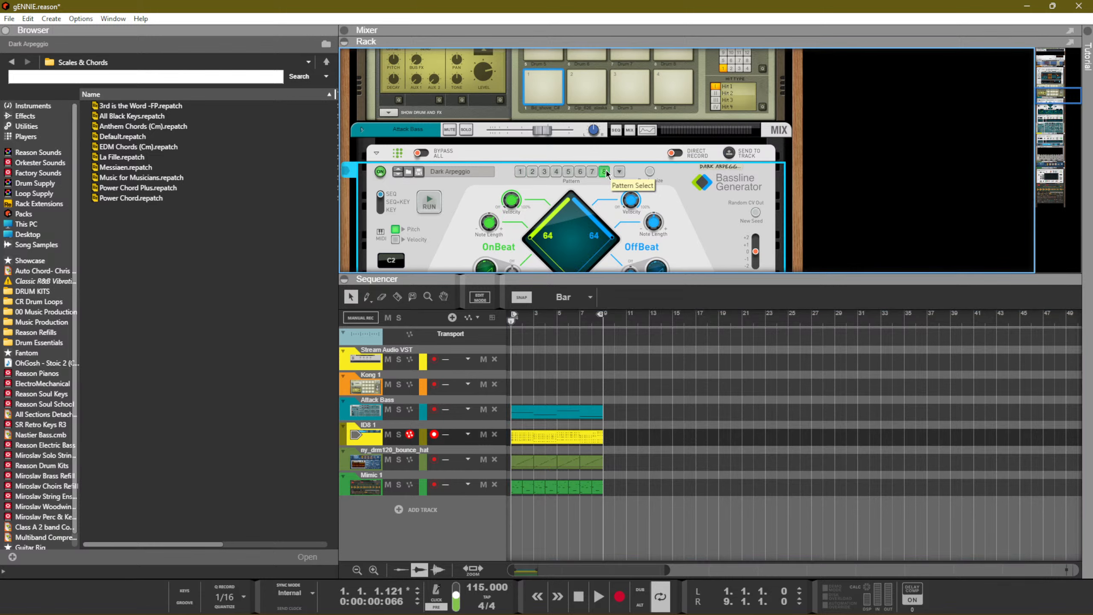
{"action": "scroll", "coordinate": [604, 180], "scroll_direction": "down", "scroll_amount": 1}
{"action": "scroll", "coordinate": [583, 192], "scroll_direction": "down", "scroll_amount": 2}
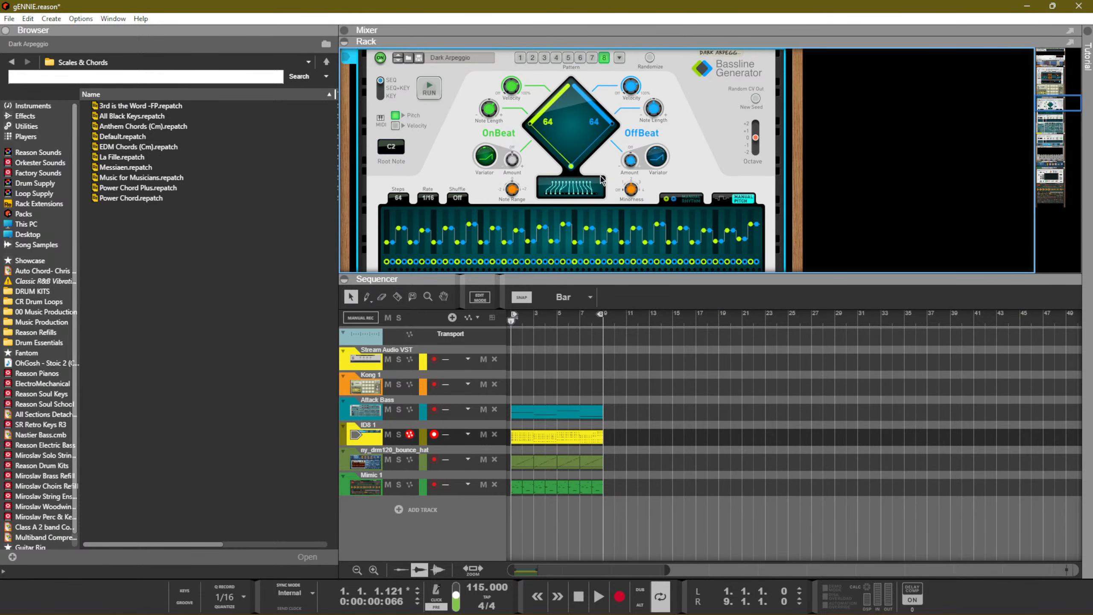
{"action": "key", "text": "space"}
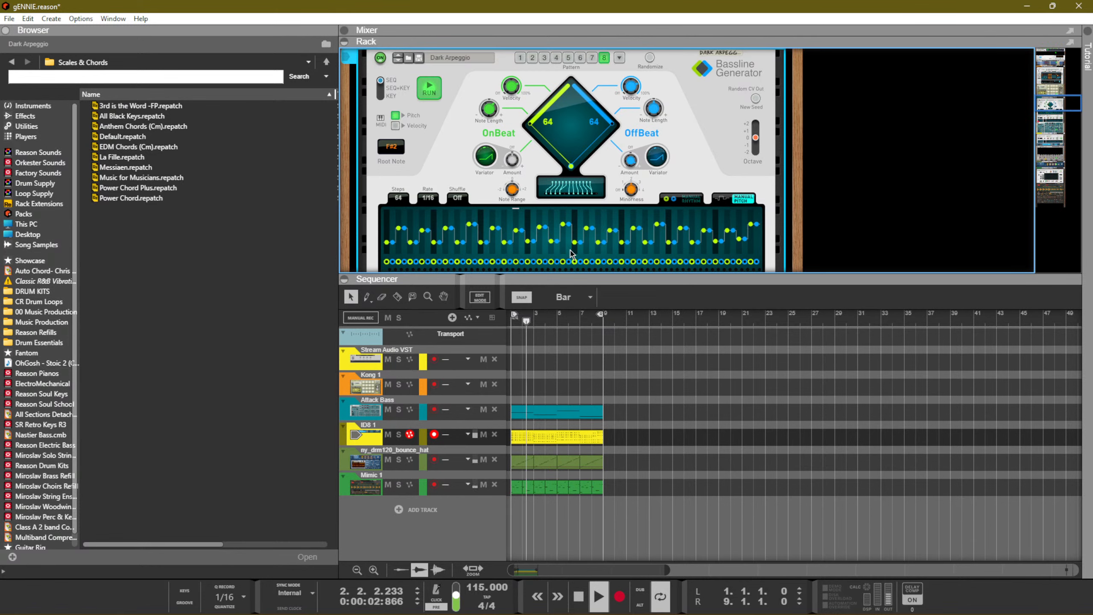
Try the Bassline Generator's pattern rate at 1/8 and 1/8T, and return it to 1/16
{"action": "left_click", "coordinate": [428, 197]}
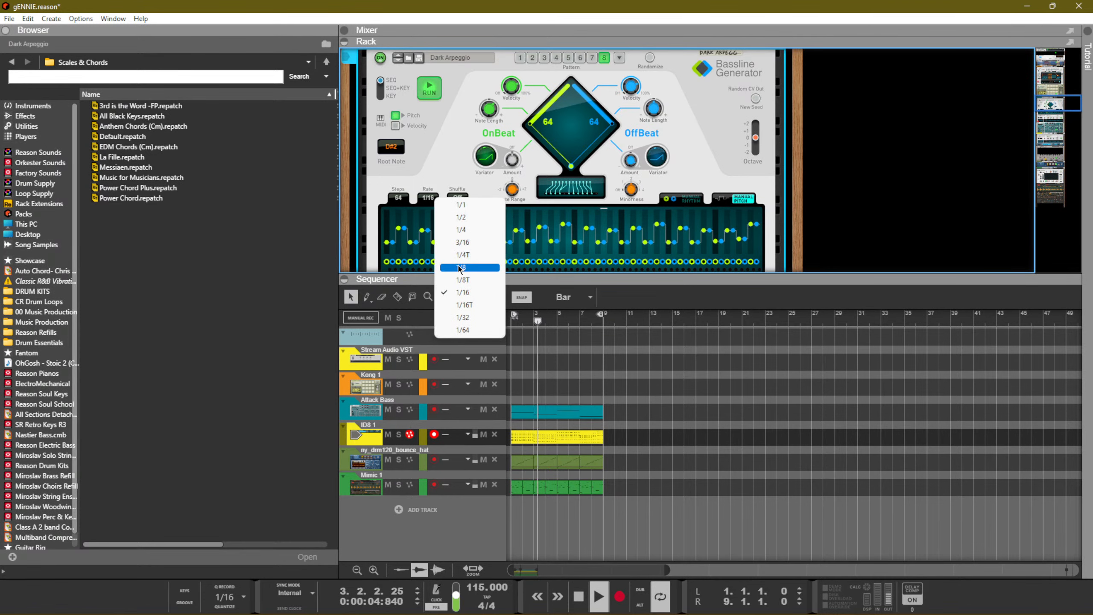
{"action": "left_click", "coordinate": [459, 268]}
{"action": "left_click", "coordinate": [429, 198]}
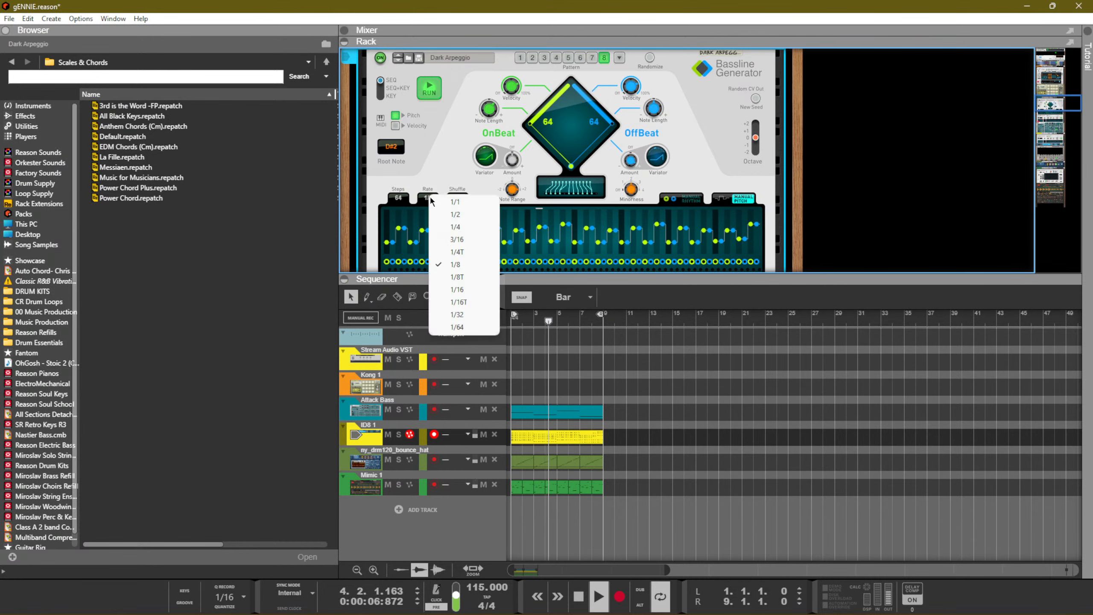
{"action": "left_click", "coordinate": [463, 277]}
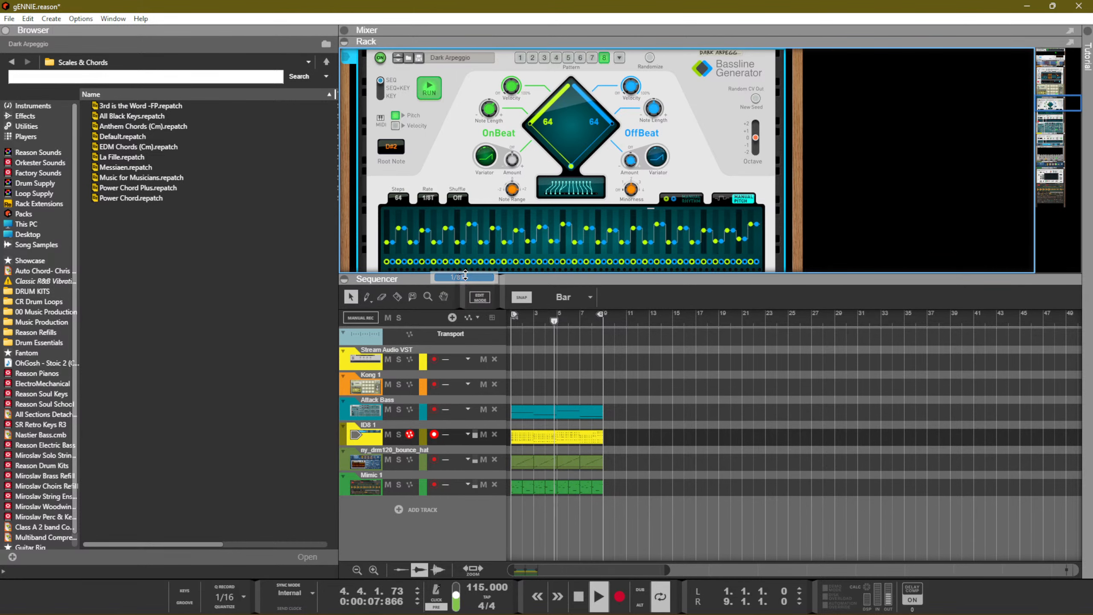
{"action": "left_click", "coordinate": [434, 199]}
{"action": "left_click", "coordinate": [465, 286]}
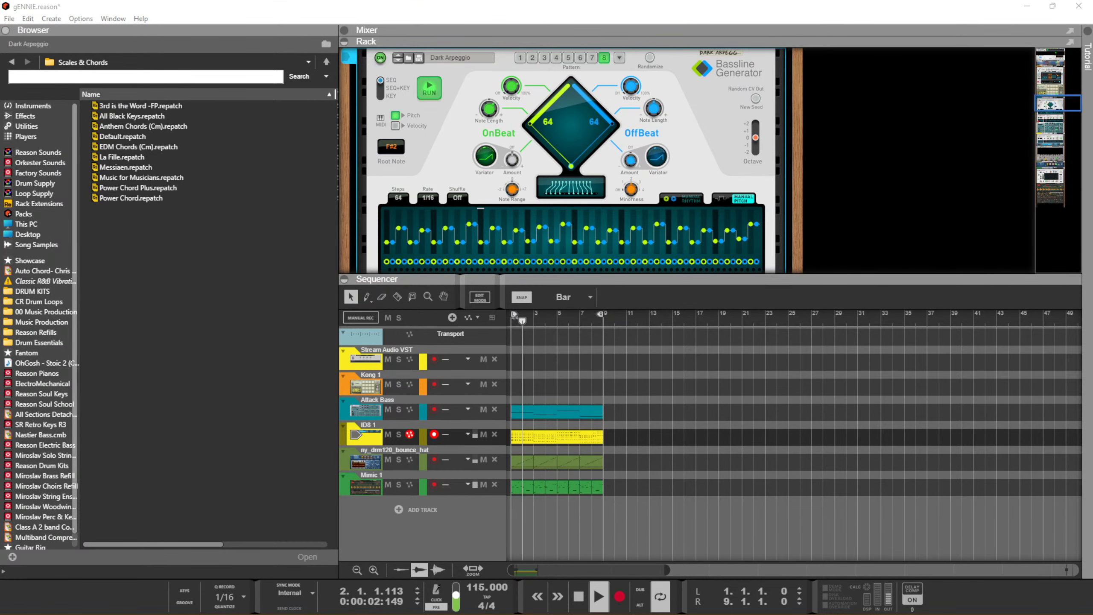
Stop playback, switch the Bassline Generator back to pattern 1 and resume playing
{"action": "left_click", "coordinate": [714, 365]}
{"action": "scroll", "coordinate": [401, 150], "scroll_direction": "up", "scroll_amount": 3}
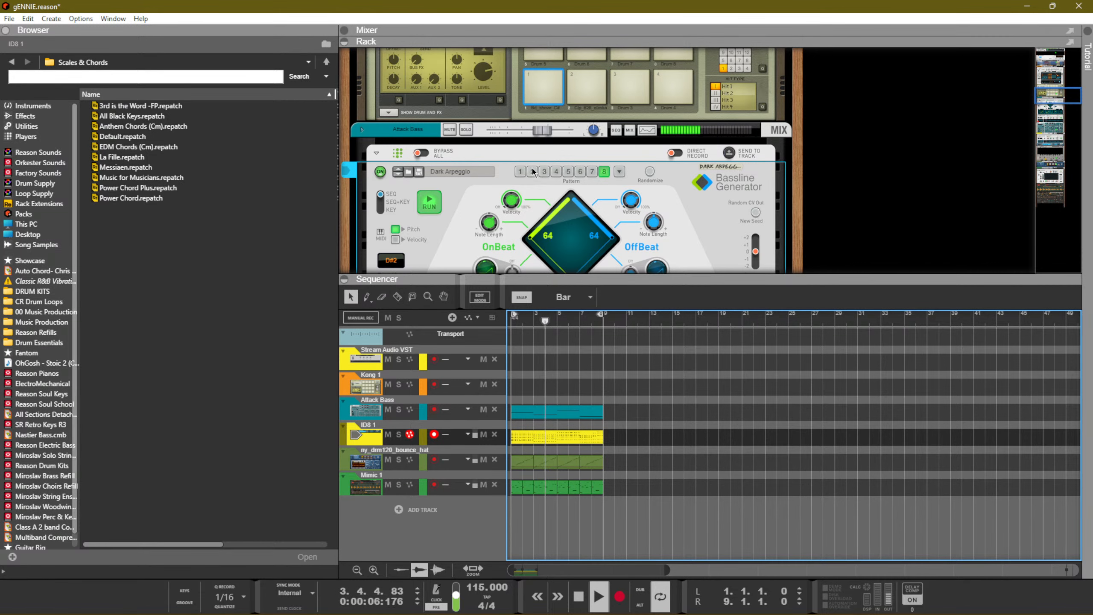
{"action": "key", "text": "space"}
{"action": "left_click", "coordinate": [520, 171]}
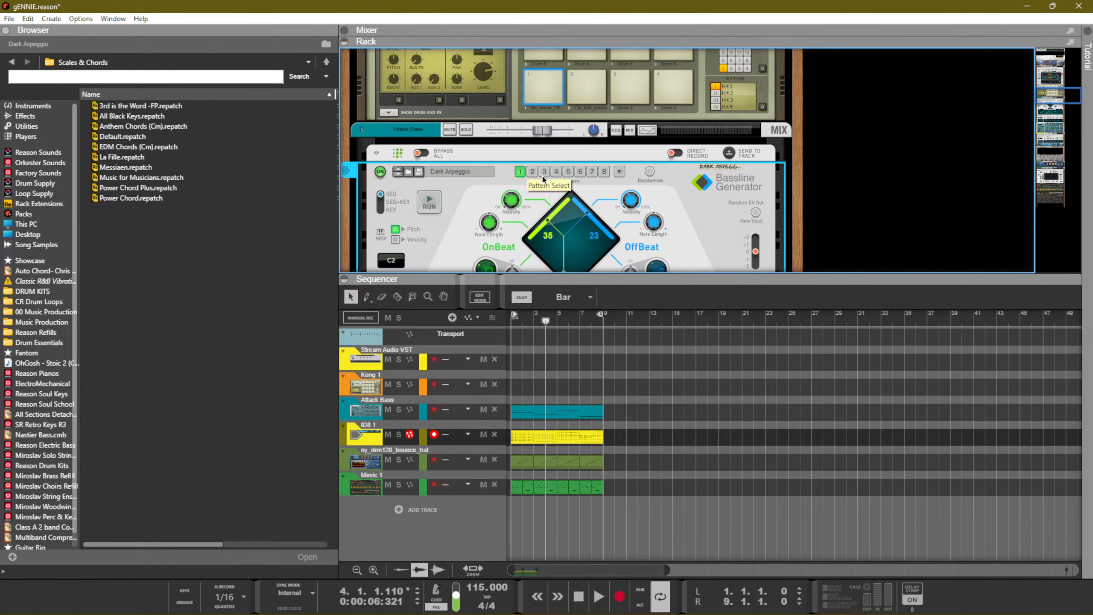
{"action": "key", "text": "space"}
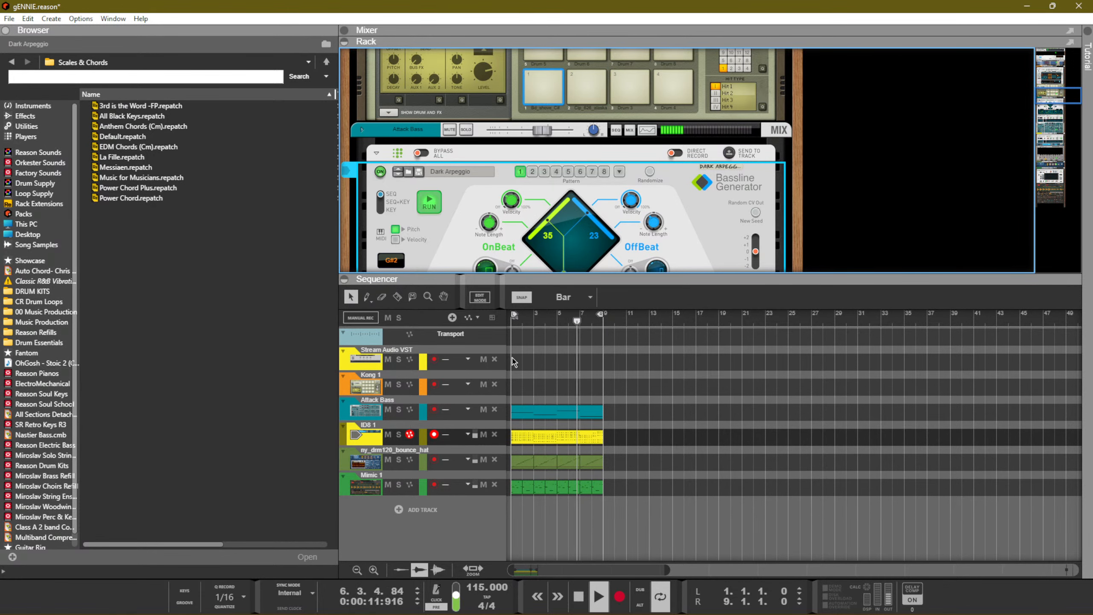
Select the Kong 1 track and enable Direct Record for its PolyStep Sequencer player
{"action": "left_click", "coordinate": [456, 388]}
{"action": "scroll", "coordinate": [550, 189], "scroll_direction": "up", "scroll_amount": 3}
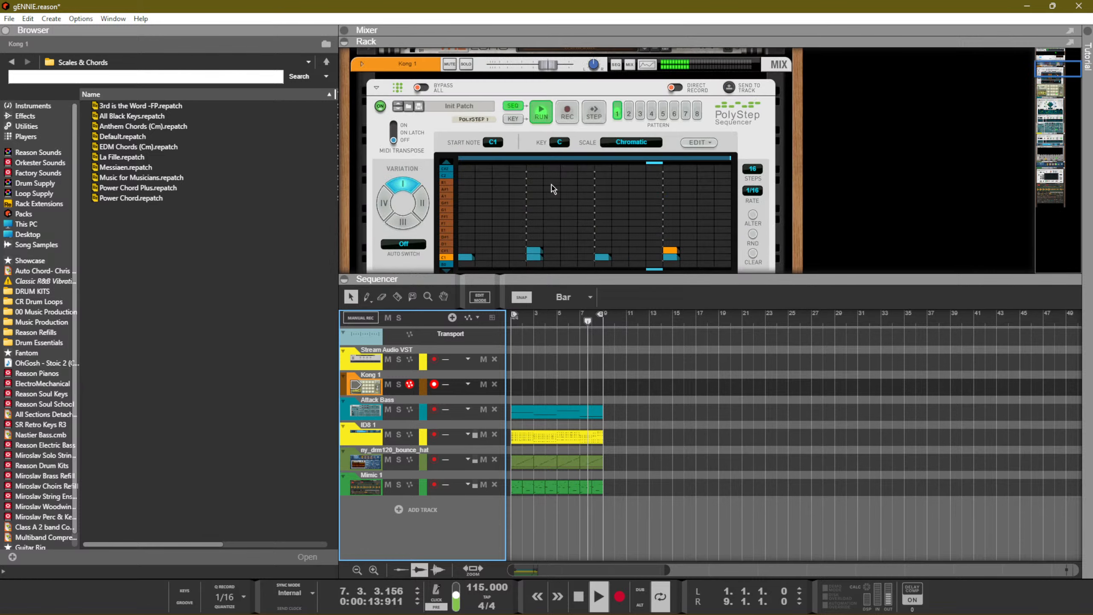
{"action": "left_click", "coordinate": [715, 89]}
{"action": "left_click", "coordinate": [715, 86]}
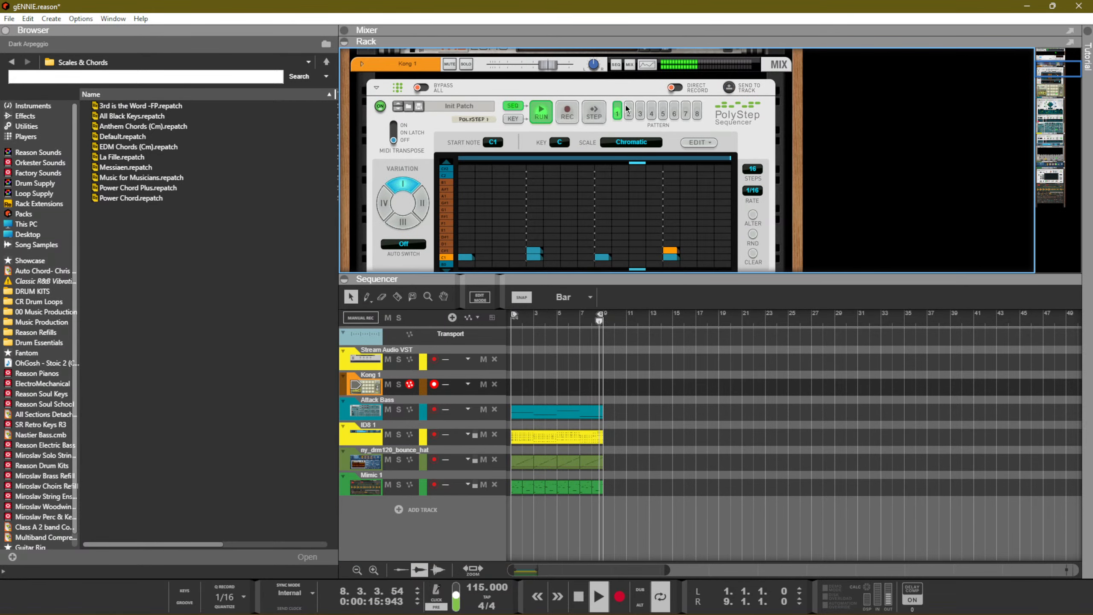
Record the PolyStep pattern onto the Kong 1 track across the eight-bar loop, stop and return to the song start
{"action": "left_click", "coordinate": [619, 595]}
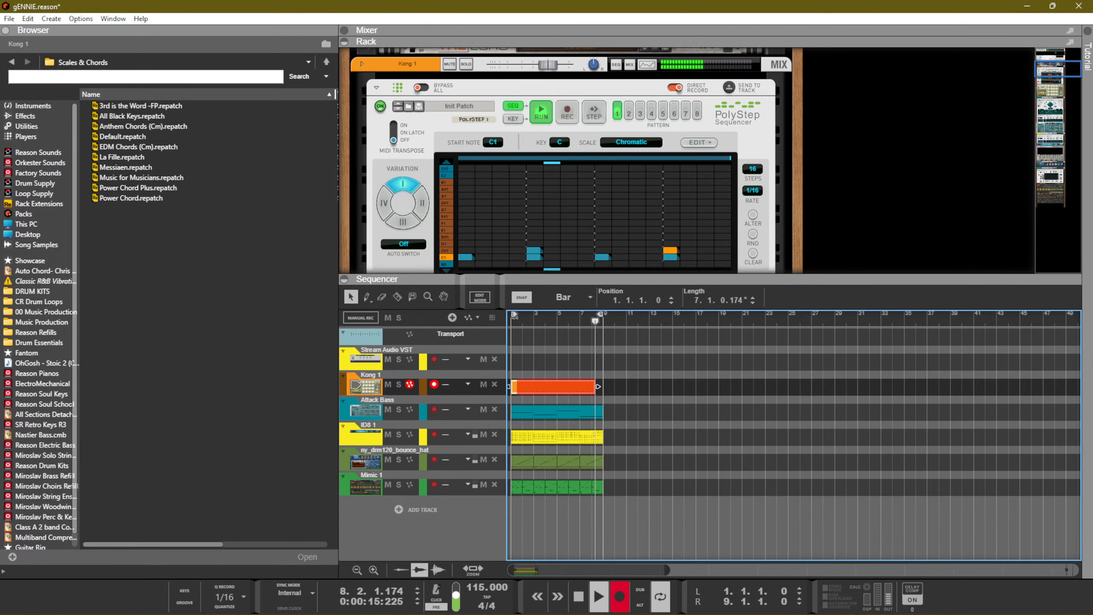
{"action": "left_click", "coordinate": [584, 596]}
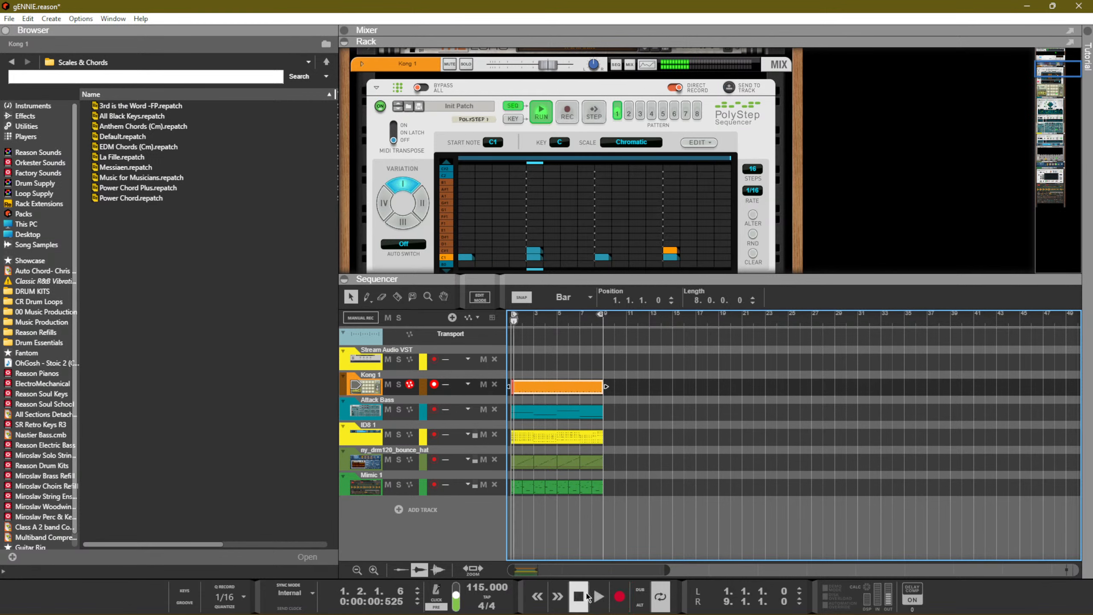
{"action": "left_click", "coordinate": [584, 596]}
{"action": "left_click", "coordinate": [584, 596]}
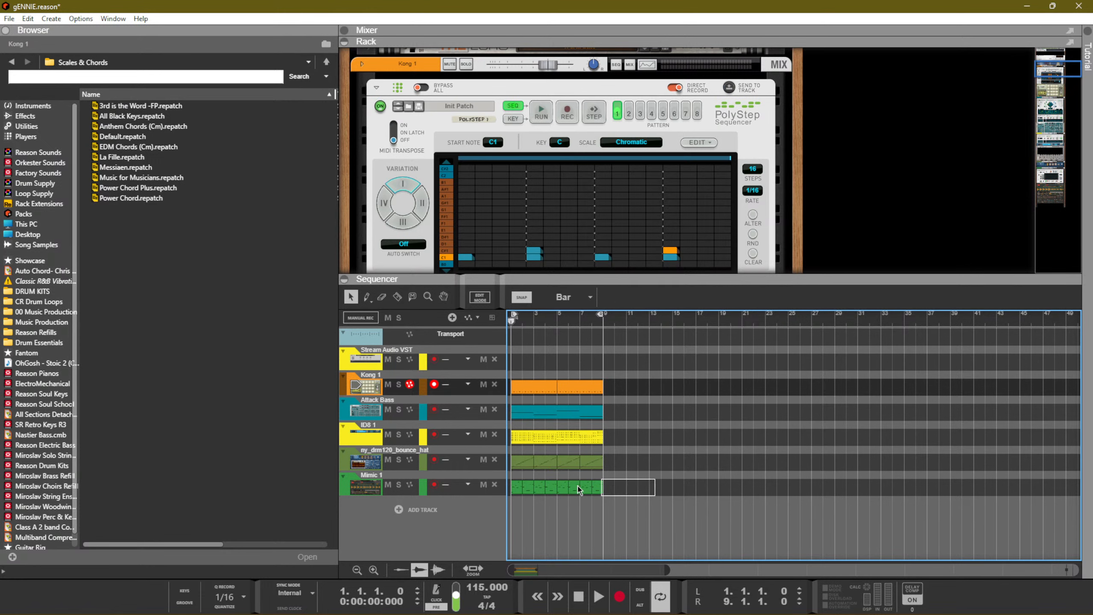
Bypass all players on the Kong 1 device and leave no clips selected
{"action": "left_click_drag", "start_coordinate": [577, 486], "coordinate": [511, 379]}
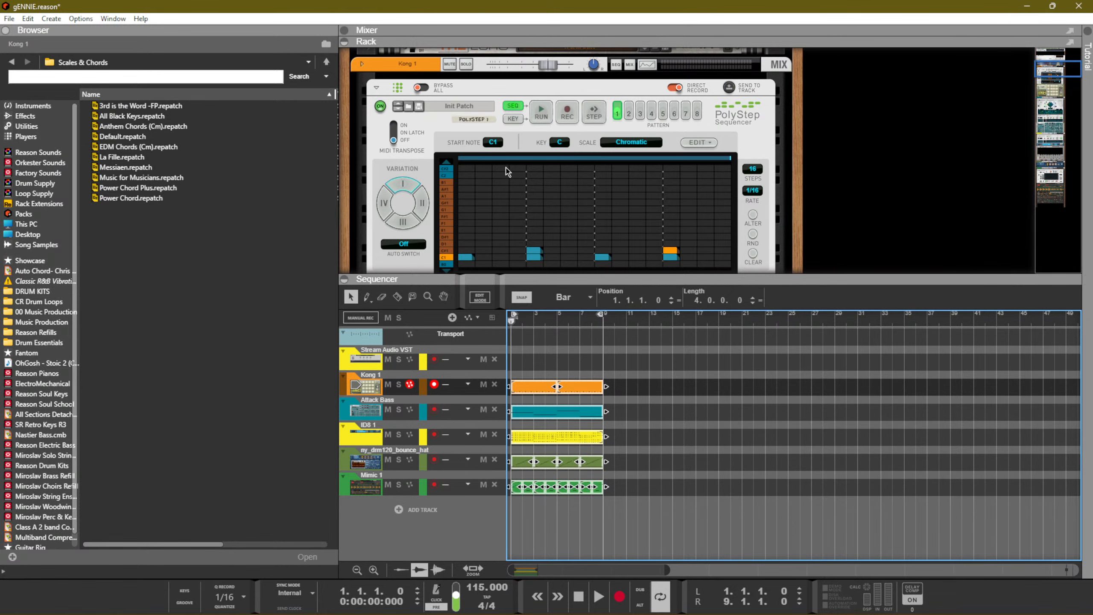
{"action": "left_click", "coordinate": [424, 88]}
{"action": "left_click", "coordinate": [611, 435]}
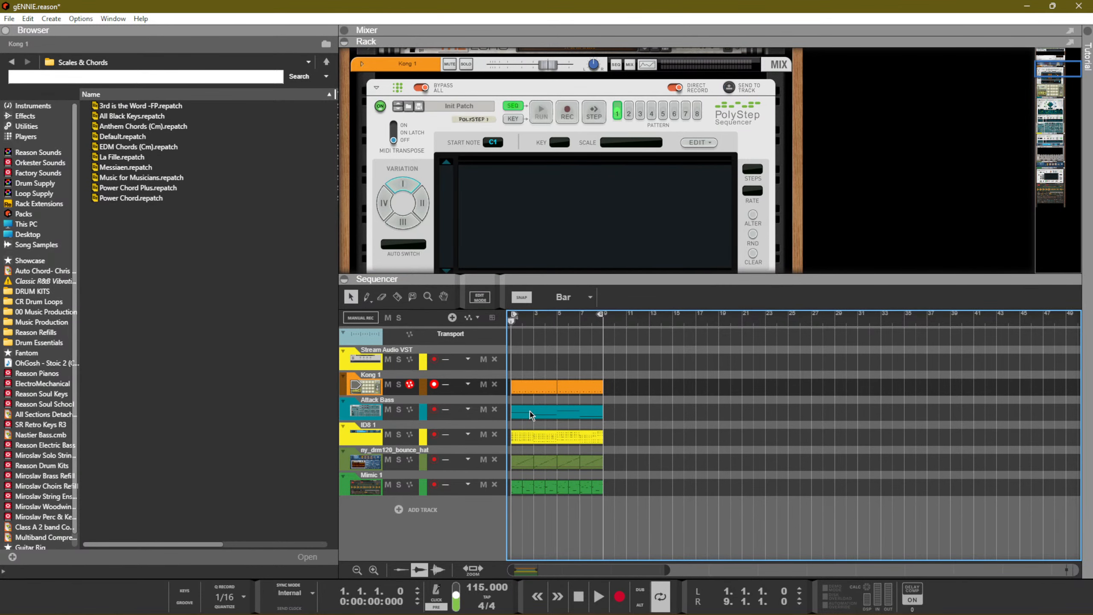
Move the Attack Bass clip to start at bar 9 and duplicate the ny_drm120_bounce_hat clips to follow from bar 9
{"action": "left_click_drag", "start_coordinate": [529, 411], "coordinate": [622, 418]}
{"action": "left_click_drag", "start_coordinate": [639, 454], "coordinate": [456, 461]}
{"action": "key", "text": "ctrl+d"}
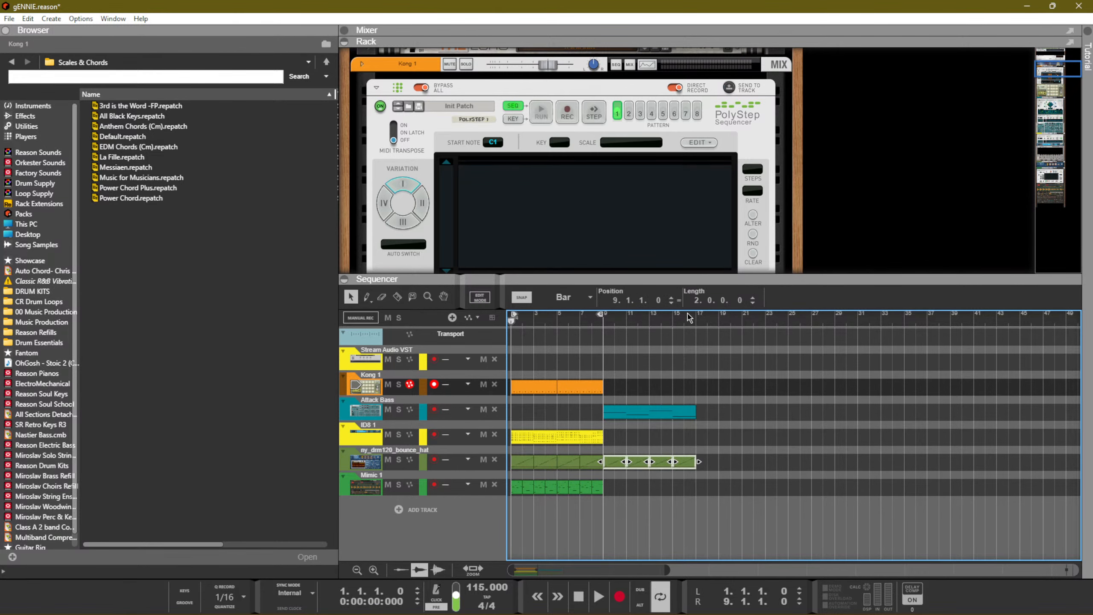
Play from bar 9 and duplicate the Kong 1 clips to follow from bar 9
{"action": "key", "text": "space"}
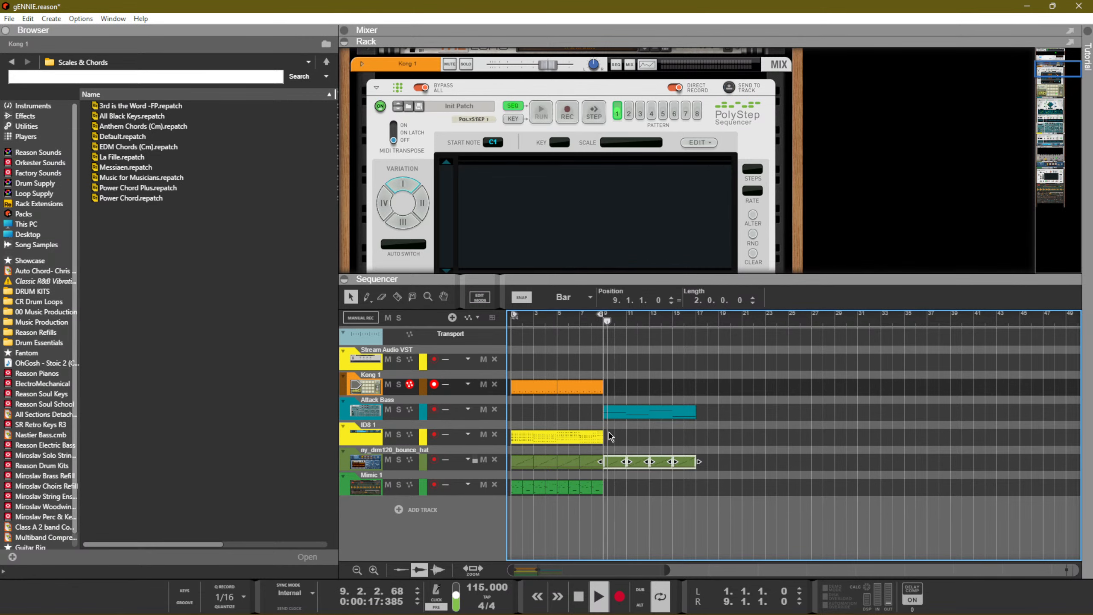
{"action": "left_click", "coordinate": [609, 432]}
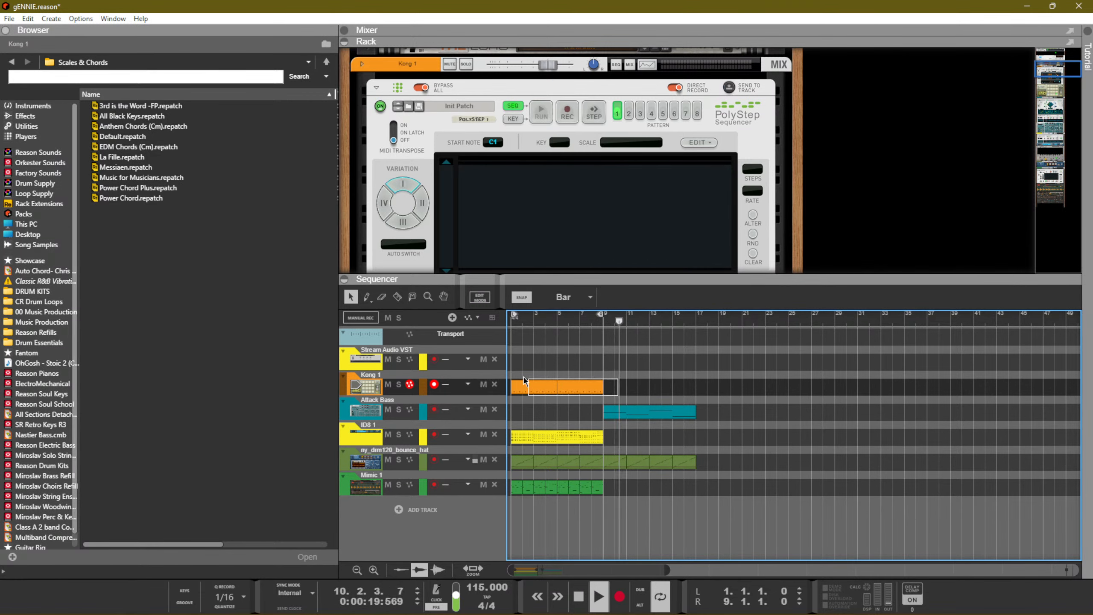
{"action": "left_click_drag", "start_coordinate": [524, 377], "coordinate": [523, 377]}
{"action": "key", "text": "ctrl+d"}
{"action": "left_click_drag", "start_coordinate": [770, 379], "coordinate": [734, 430]}
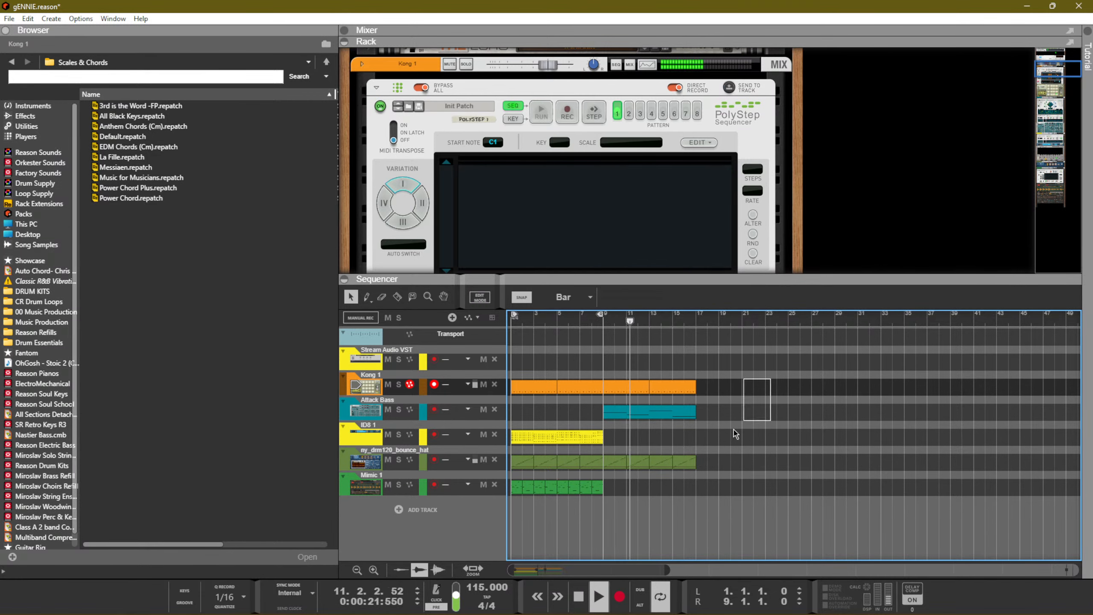
Duplicate the Mimic 1 clips to follow from bar 9 and set the loop from bar 9 to bar 17
{"action": "left_click", "coordinate": [559, 487]}
{"action": "key", "text": "ctrl+d"}
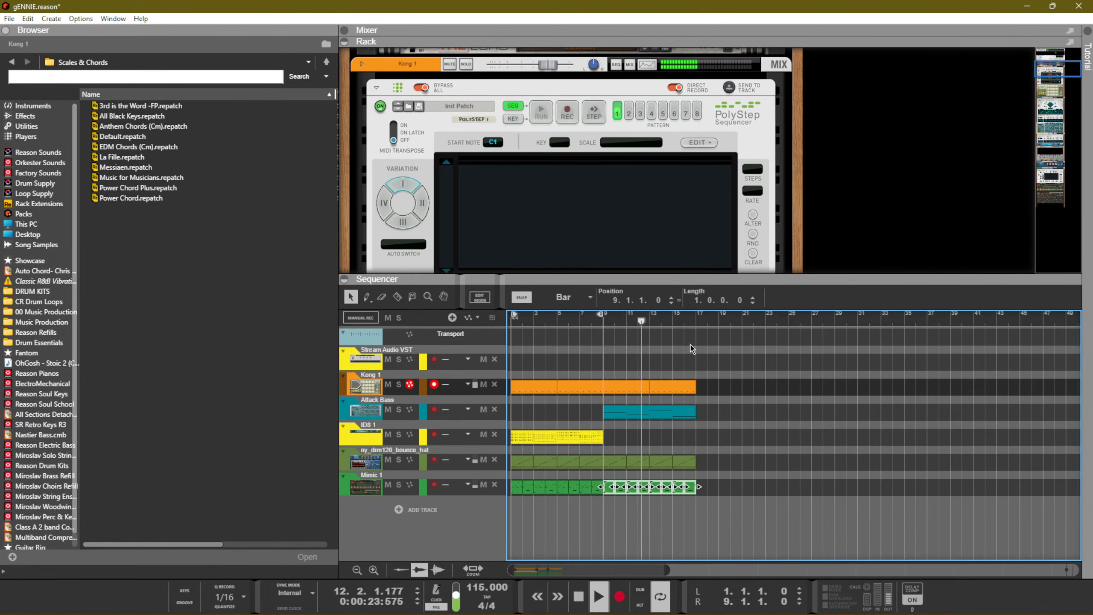
{"action": "left_click", "coordinate": [697, 321], "text": "alt"}
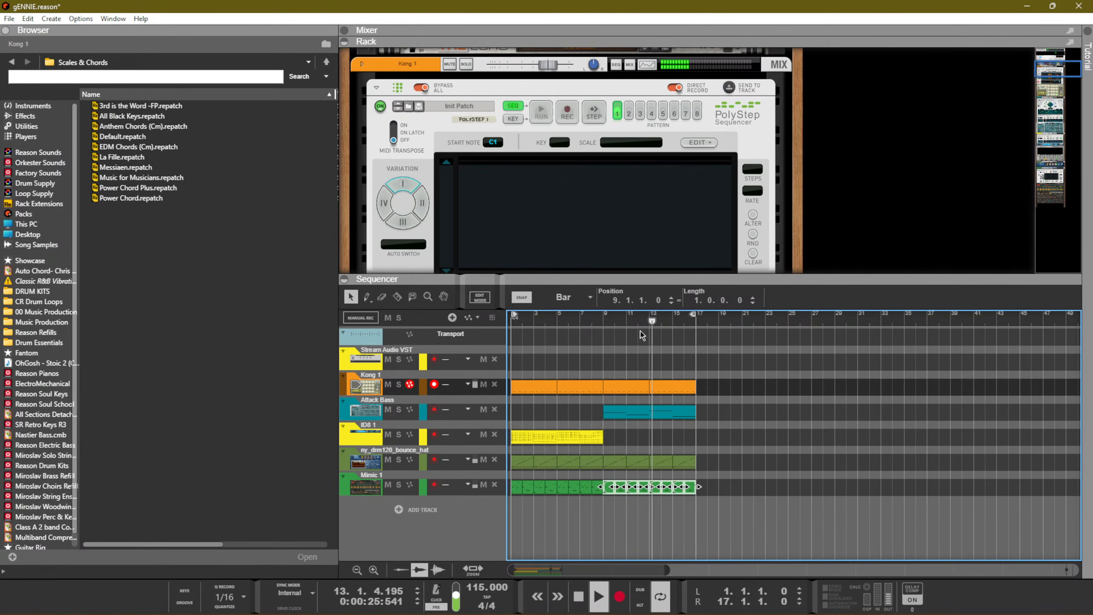
{"action": "left_click", "coordinate": [607, 319], "text": "ctrl"}
Create a Pattern Select automation lane for the Attack Bass Bassline Generator
{"action": "scroll", "coordinate": [637, 142], "scroll_direction": "down", "scroll_amount": 6}
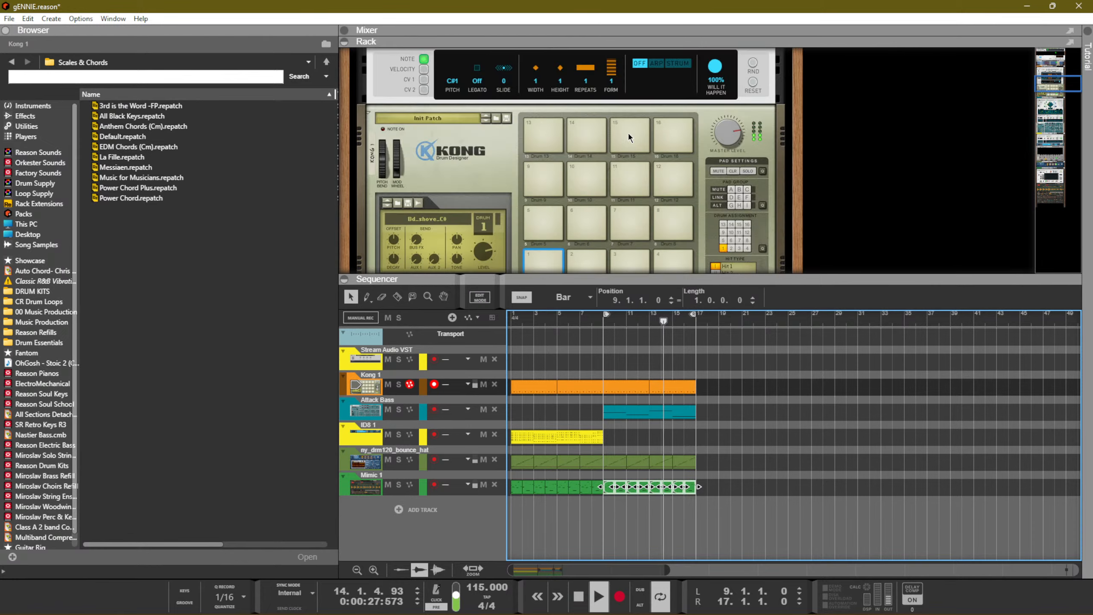
{"action": "scroll", "coordinate": [615, 147], "scroll_direction": "up", "scroll_amount": 5}
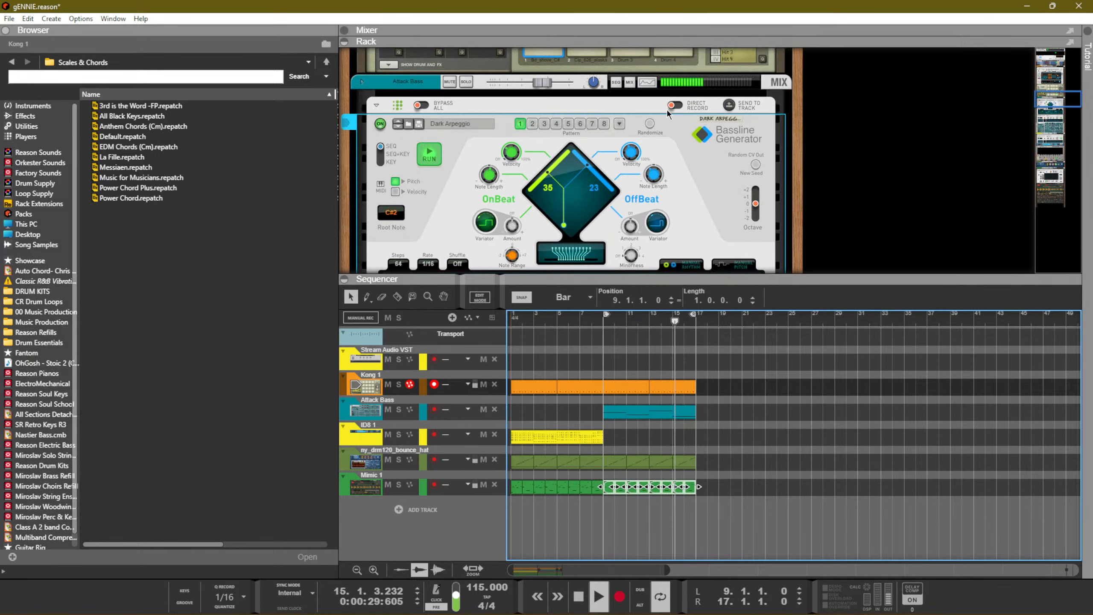
{"action": "right_click", "coordinate": [604, 124]}
{"action": "left_click", "coordinate": [617, 131]}
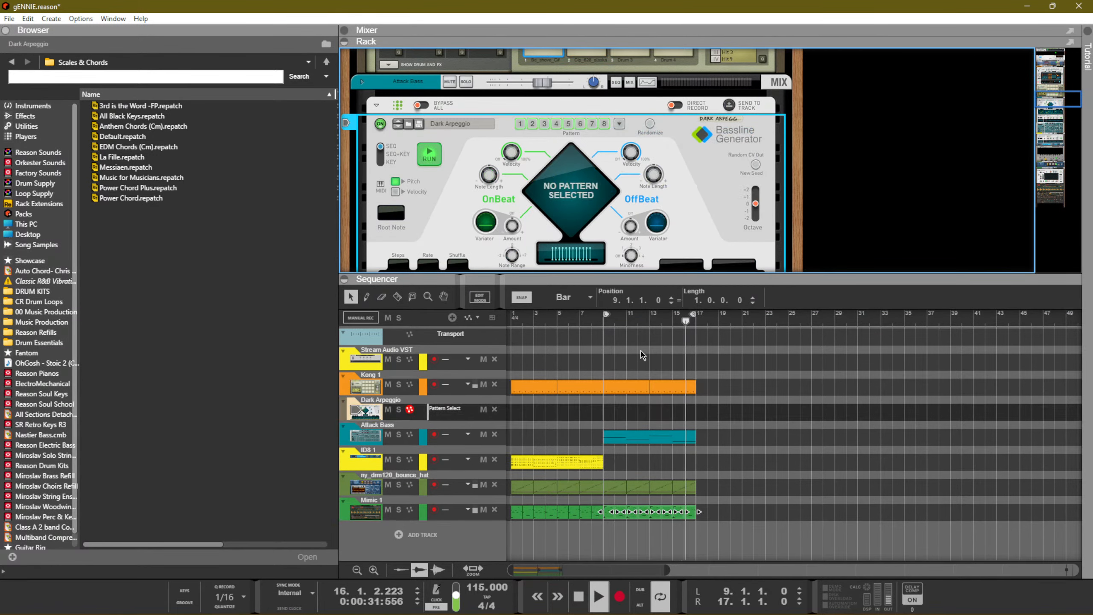
Draw a Pattern Select clip from bar 9 to bar 17 and set it to pattern 8
{"action": "left_click_drag", "start_coordinate": [618, 406], "coordinate": [684, 411]}
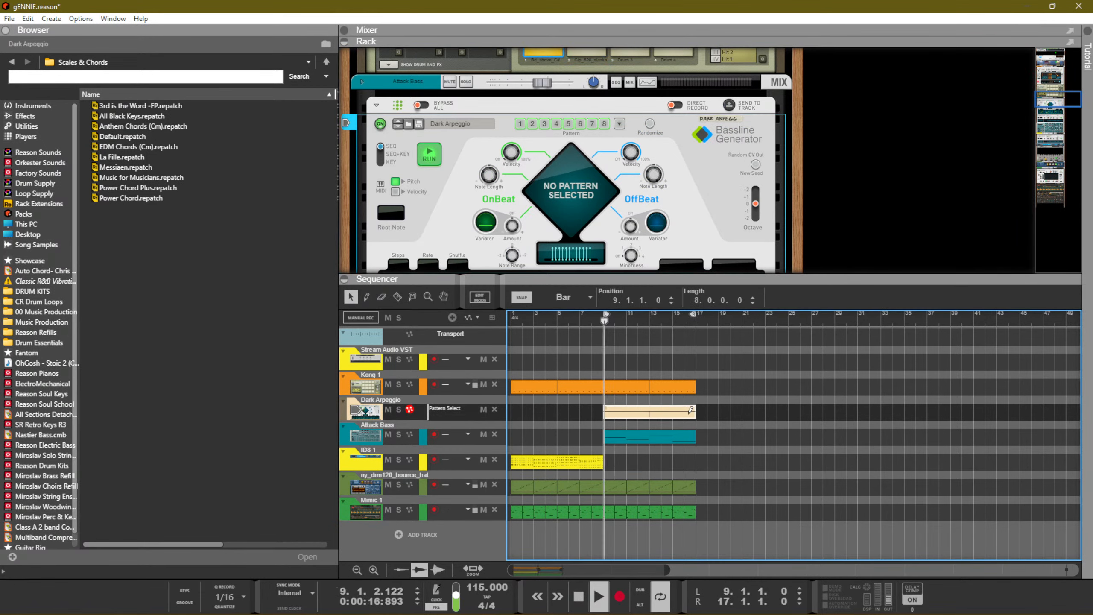
{"action": "left_click", "coordinate": [610, 408]}
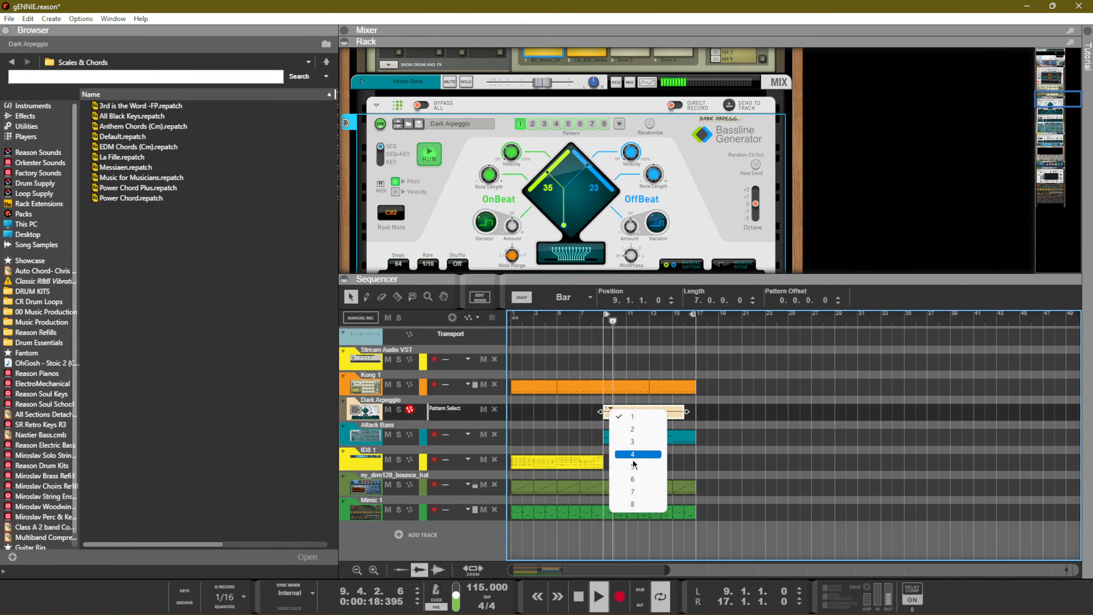
{"action": "left_click", "coordinate": [636, 503]}
{"action": "left_click_drag", "start_coordinate": [688, 412], "coordinate": [697, 412]}
{"action": "left_click", "coordinate": [766, 415]}
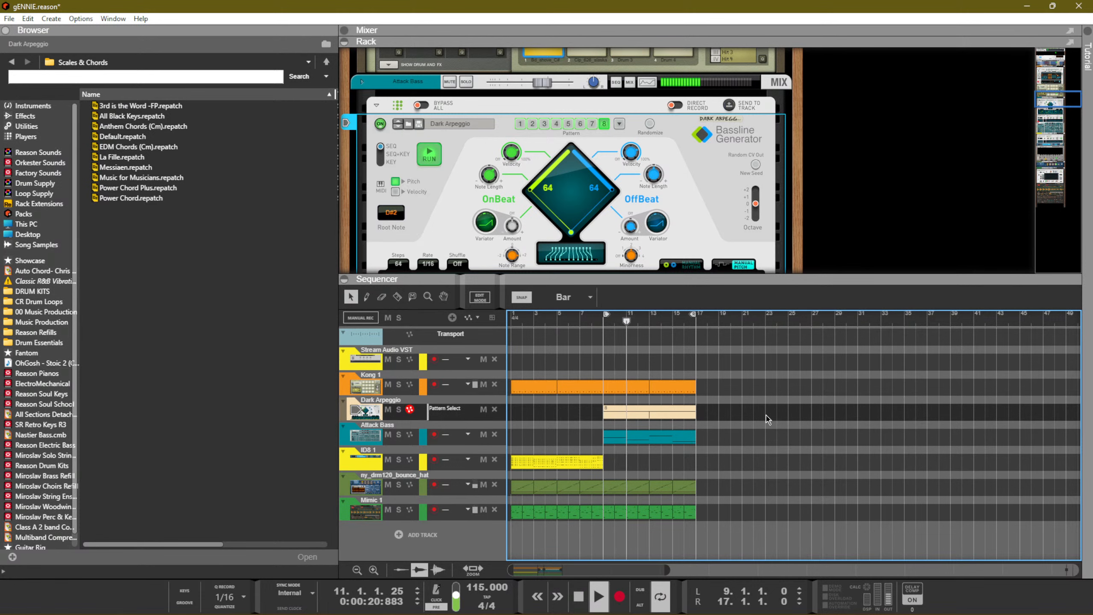
Stop playback and play the song again from bar 1
{"action": "key", "text": "space"}
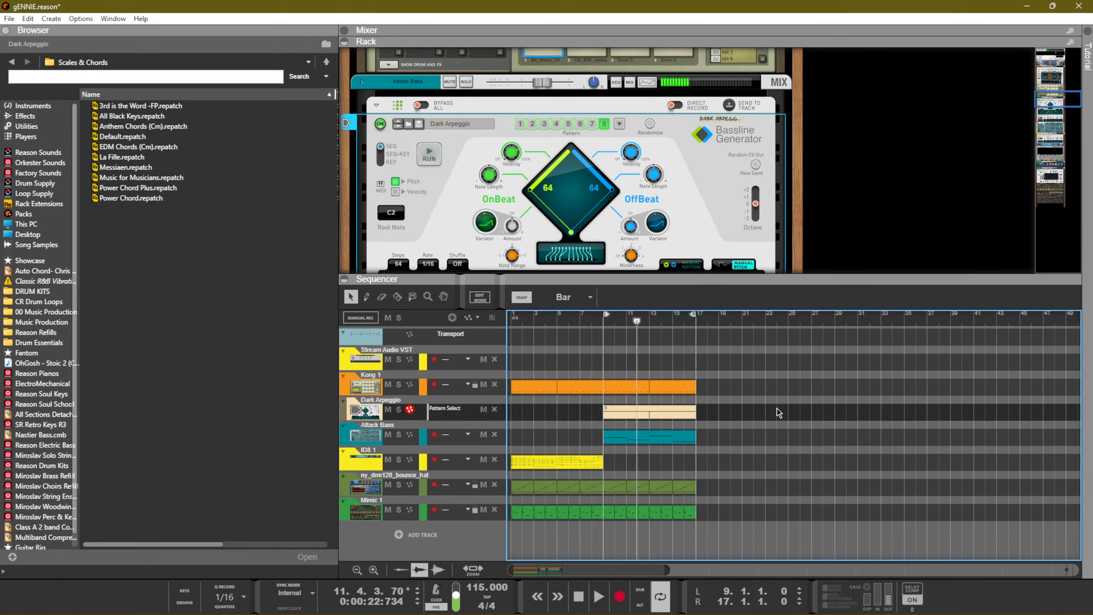
{"action": "key", "text": "shift+Return"}
{"action": "key", "text": "shift+Return"}
{"action": "key", "text": "space"}
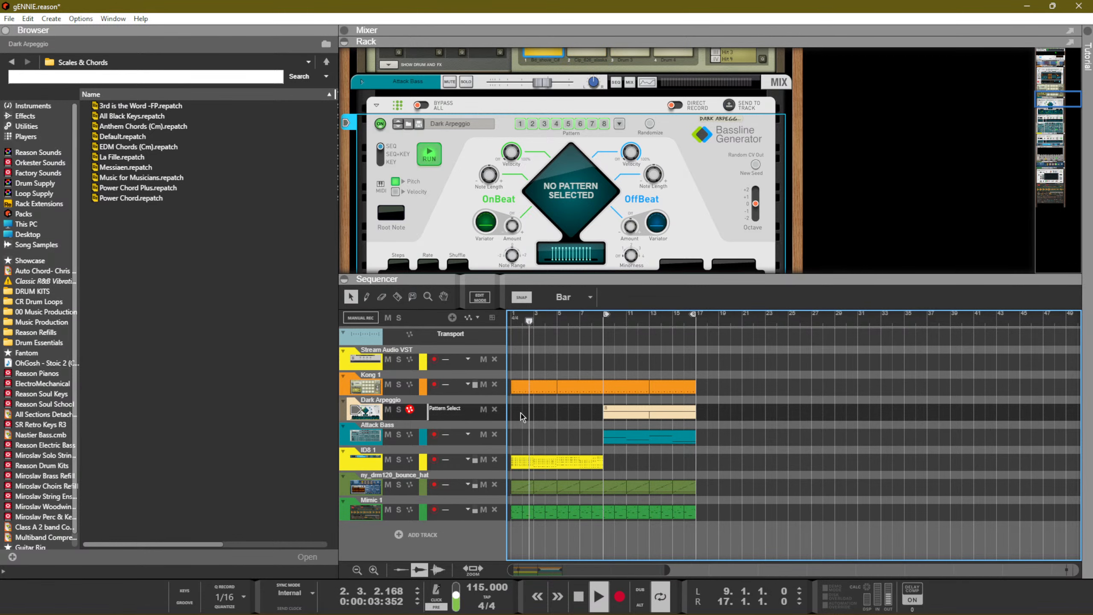
Examine the notes of the IDS 1 clip alongside the Attack Bass Bassline Generator in the rack
{"action": "double_click", "coordinate": [549, 461]}
{"action": "scroll", "coordinate": [643, 436], "scroll_direction": "down", "scroll_amount": 5}
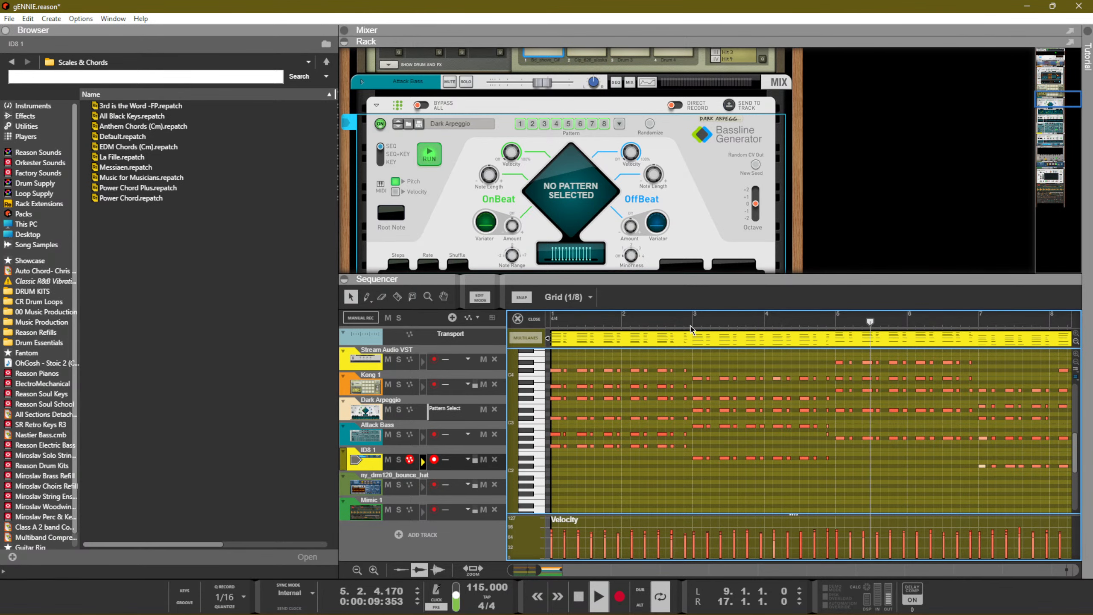
{"action": "left_click_drag", "start_coordinate": [688, 274], "coordinate": [682, 361]}
{"action": "scroll", "coordinate": [660, 306], "scroll_direction": "up", "scroll_amount": 4}
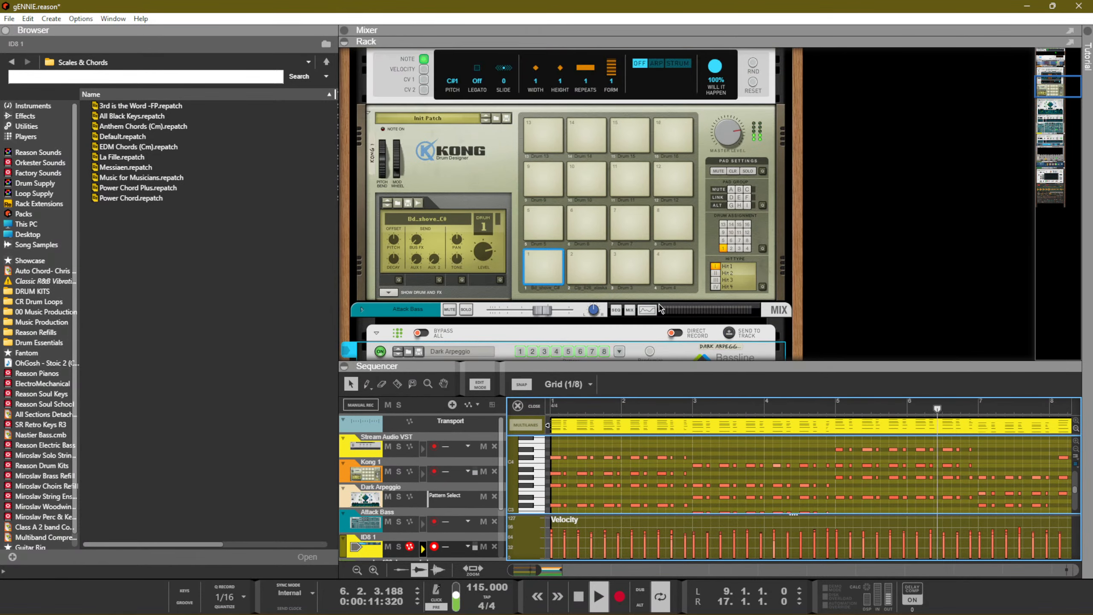
{"action": "scroll", "coordinate": [658, 304], "scroll_direction": "down", "scroll_amount": 5}
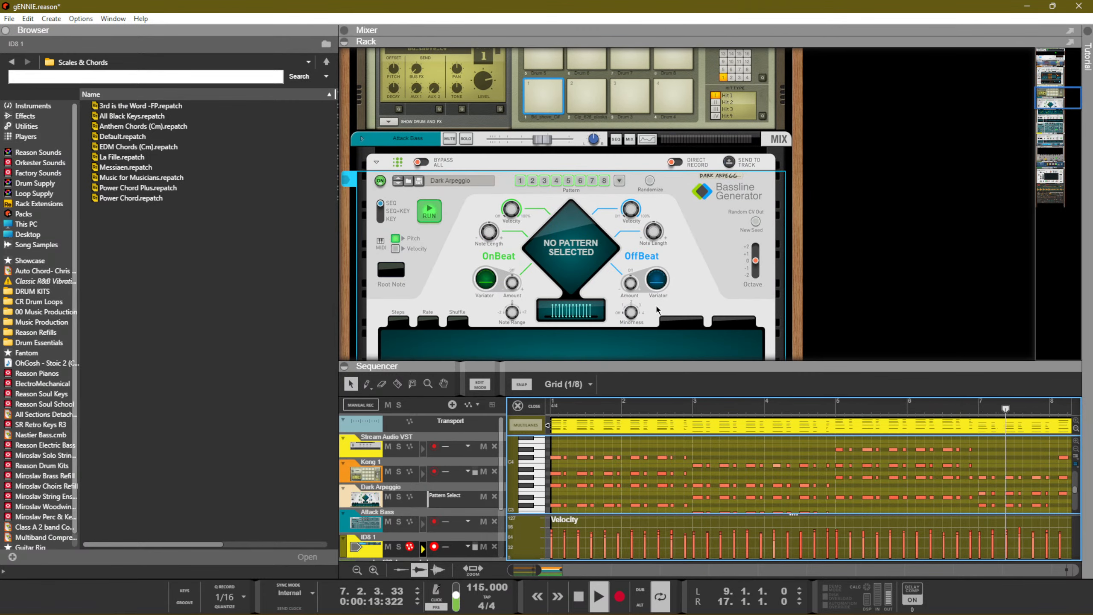
{"action": "key", "text": "F6"}
{"action": "key", "text": "shift+Tab"}
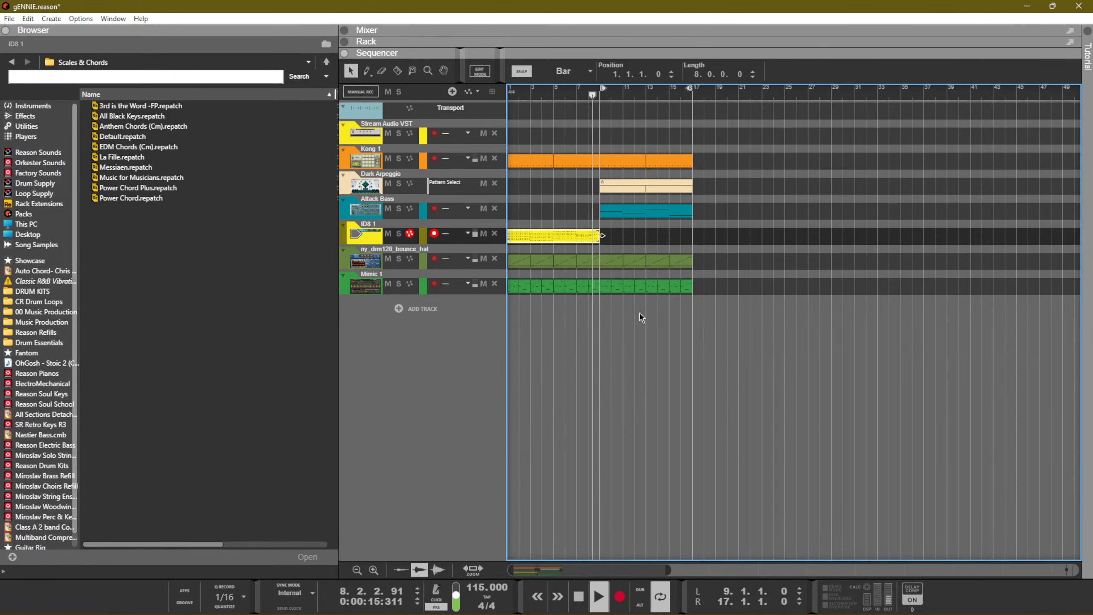
Copy the Dark Arpeggio Pattern Select clip from bar 9 to bar 1 and set the copy to pattern 1
{"action": "left_click", "coordinate": [618, 233]}
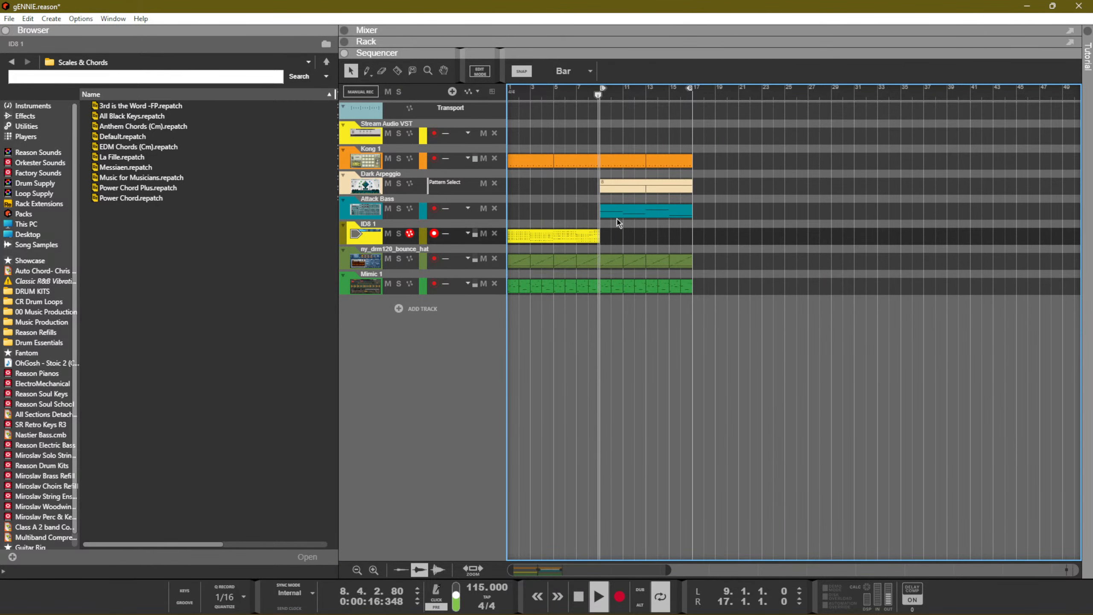
{"action": "left_click", "coordinate": [613, 190]}
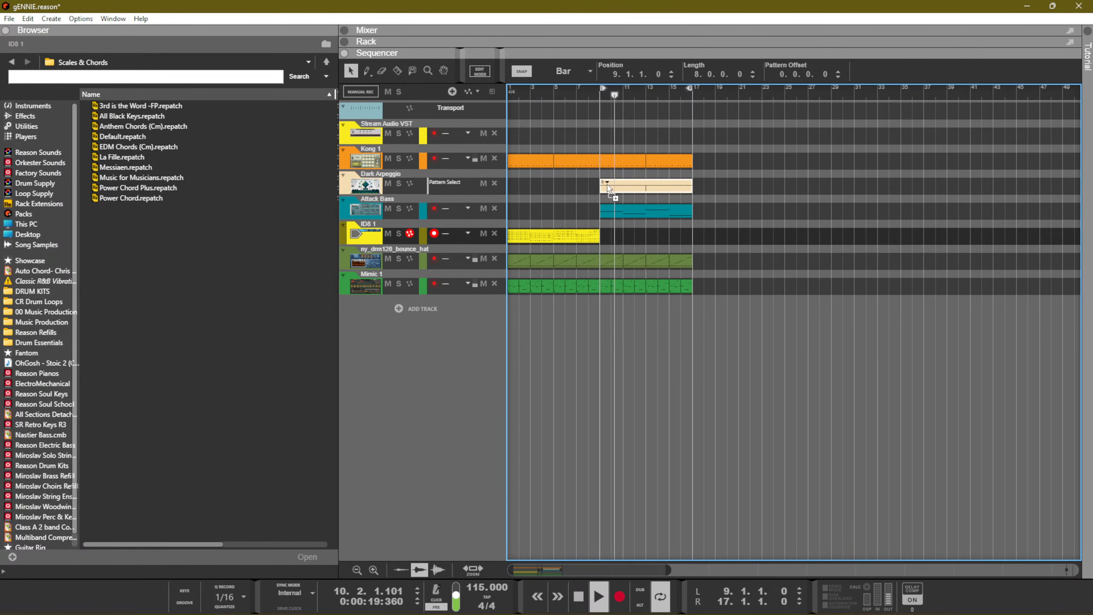
{"action": "left_click_drag", "start_coordinate": [608, 185], "coordinate": [513, 189]}
{"action": "left_click", "coordinate": [517, 183]}
{"action": "left_click", "coordinate": [531, 193]}
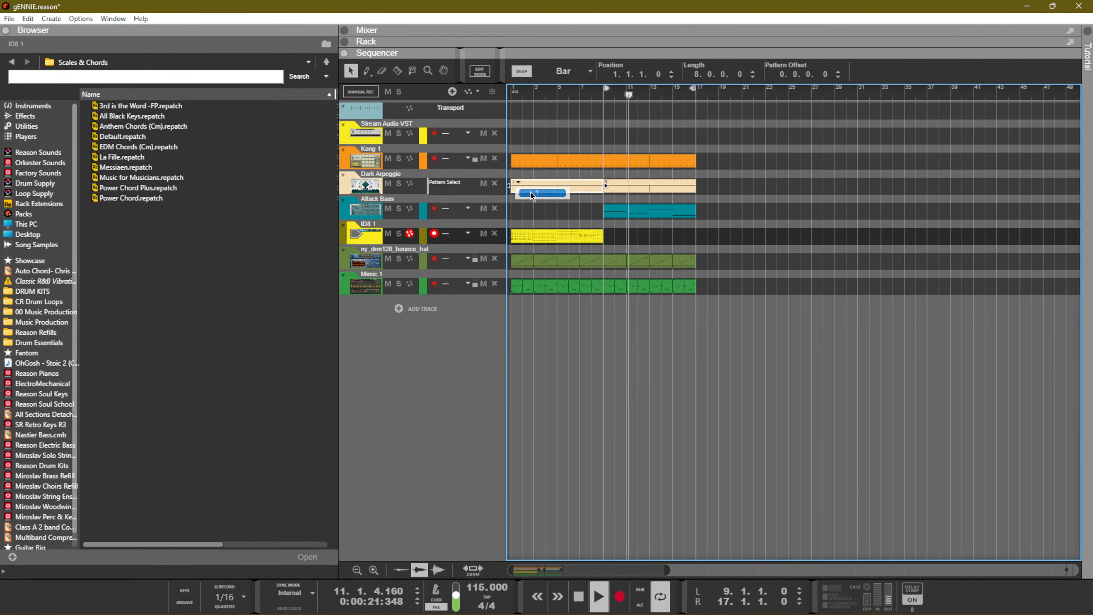
Play from bar 1 and examine the Bassline Generator's pattern 1 and the Scales & Chords player in the rack
{"action": "key", "text": "space"}
{"action": "key", "text": "KP_0"}
{"action": "key", "text": "space"}
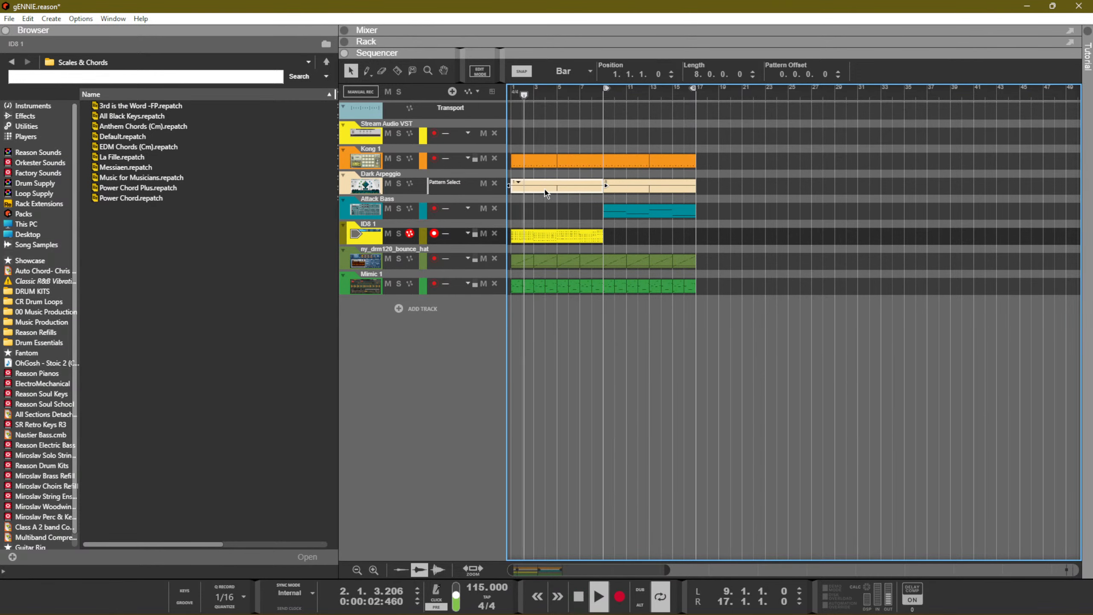
{"action": "key", "text": "F6"}
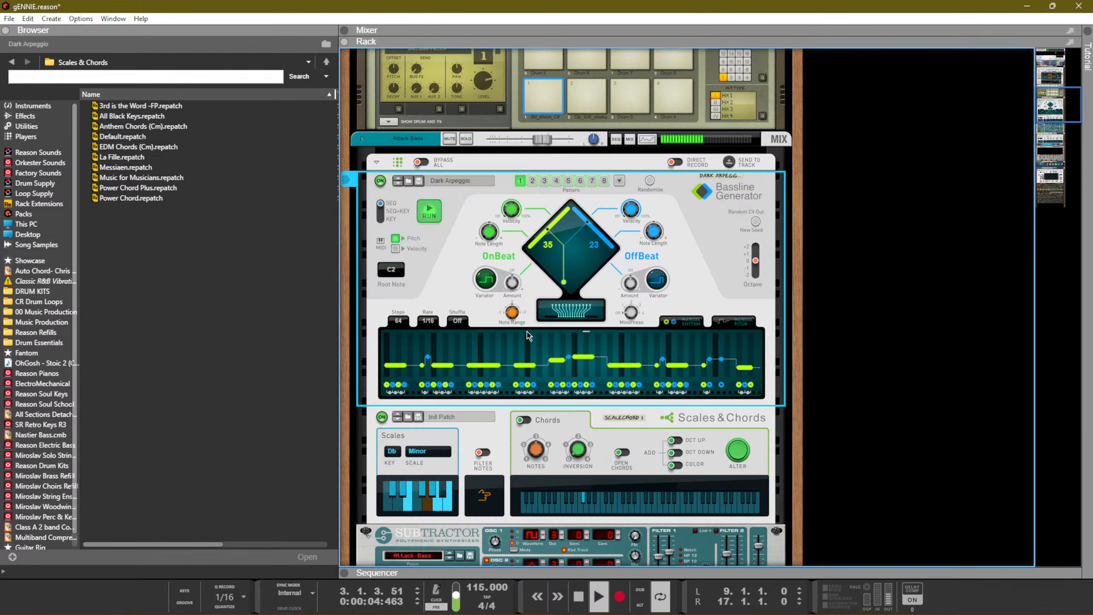
{"action": "scroll", "coordinate": [530, 413], "scroll_direction": "down", "scroll_amount": 3}
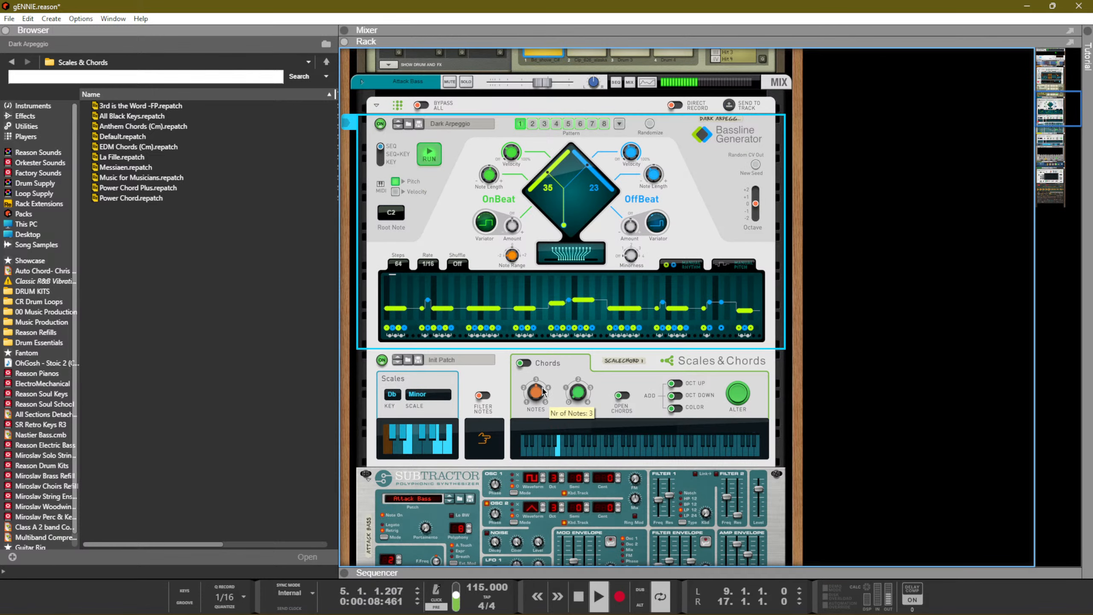
{"action": "key", "text": "F7"}
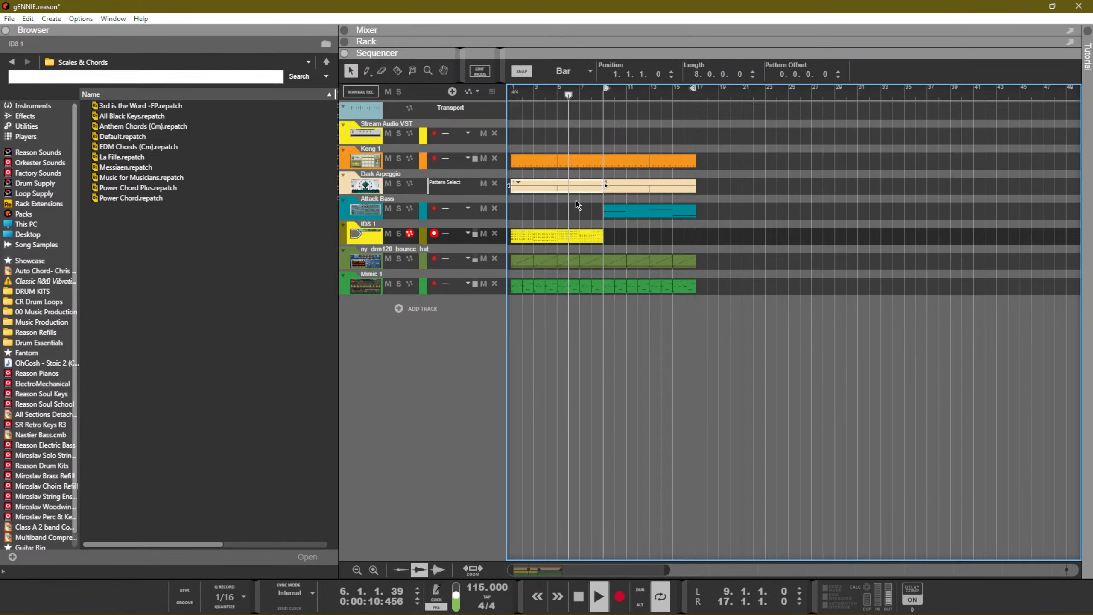
Copy the Attack Bass clip from bar 9 to bar 1 and play the song from the start
{"action": "left_click_drag", "start_coordinate": [608, 217], "coordinate": [528, 218]}
{"action": "key", "text": "space"}
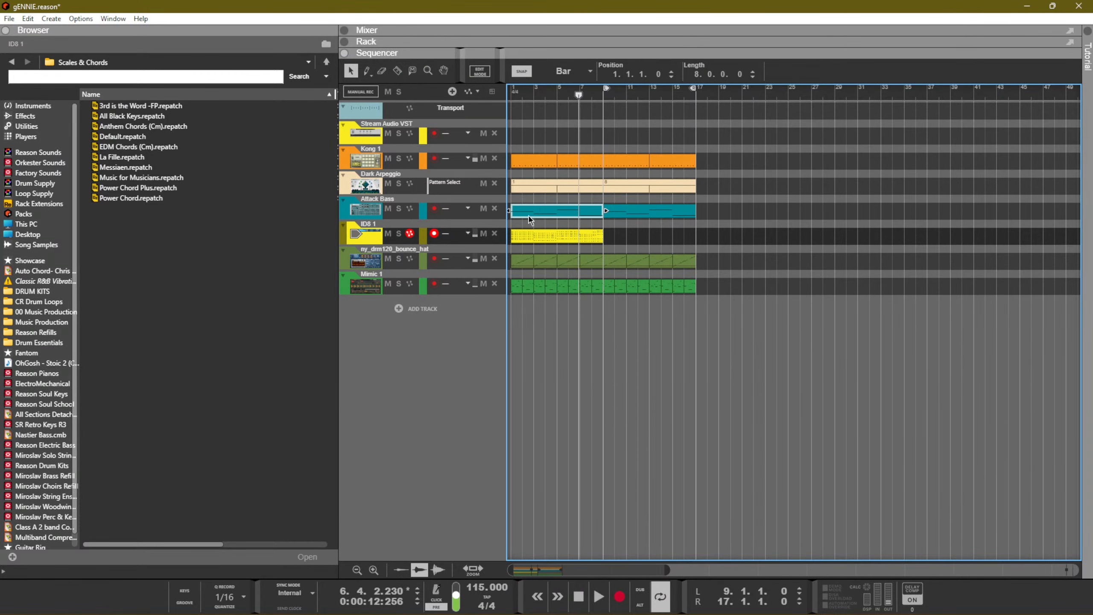
{"action": "key", "text": "shift+Return"}
{"action": "key", "text": "space"}
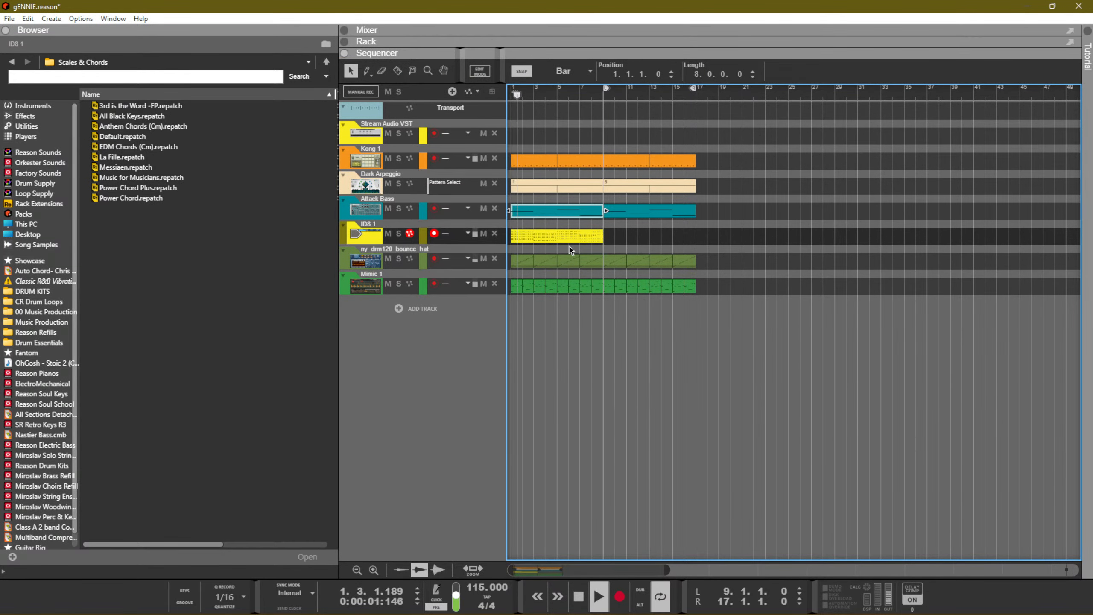
Move all clips of the second section, bars 9 to 17, so they start at bar 26, and stop playback
{"action": "left_click_drag", "start_coordinate": [770, 294], "coordinate": [814, 162]}
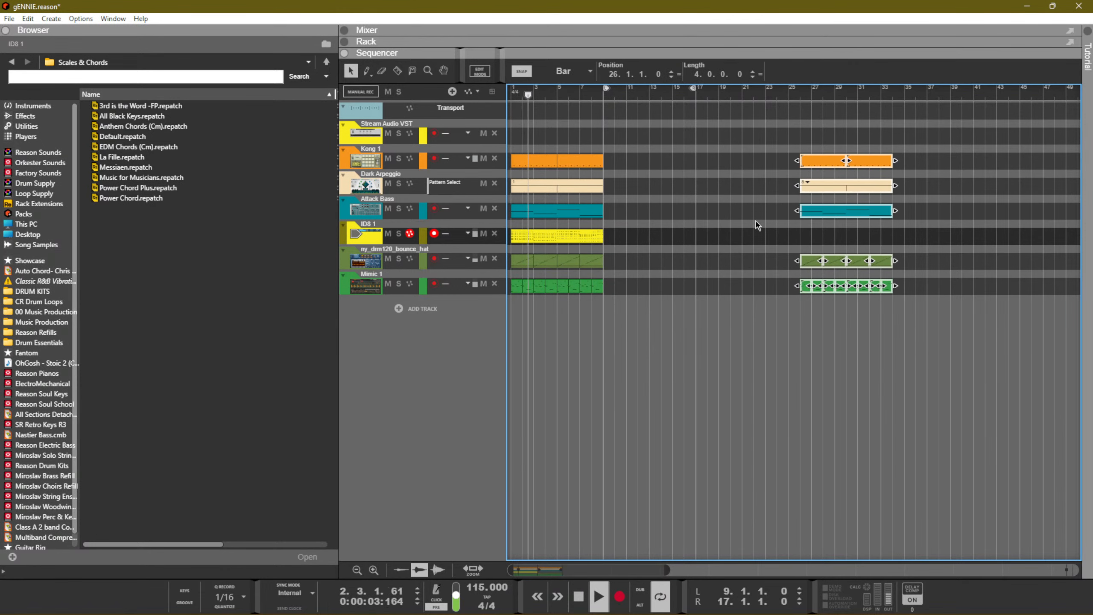
{"action": "left_click", "coordinate": [699, 287]}
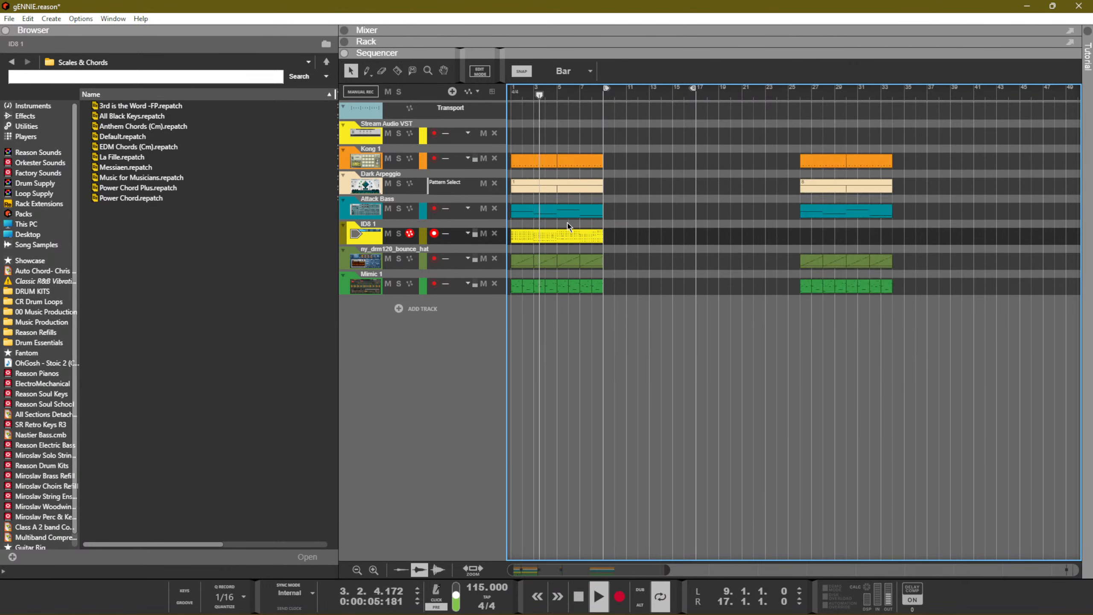
{"action": "key", "text": "space"}
Move the Pattern Select and Attack Bass clips from bar 1 to bar 36
{"action": "left_click_drag", "start_coordinate": [634, 217], "coordinate": [534, 184]}
{"action": "left_click", "coordinate": [534, 183]}
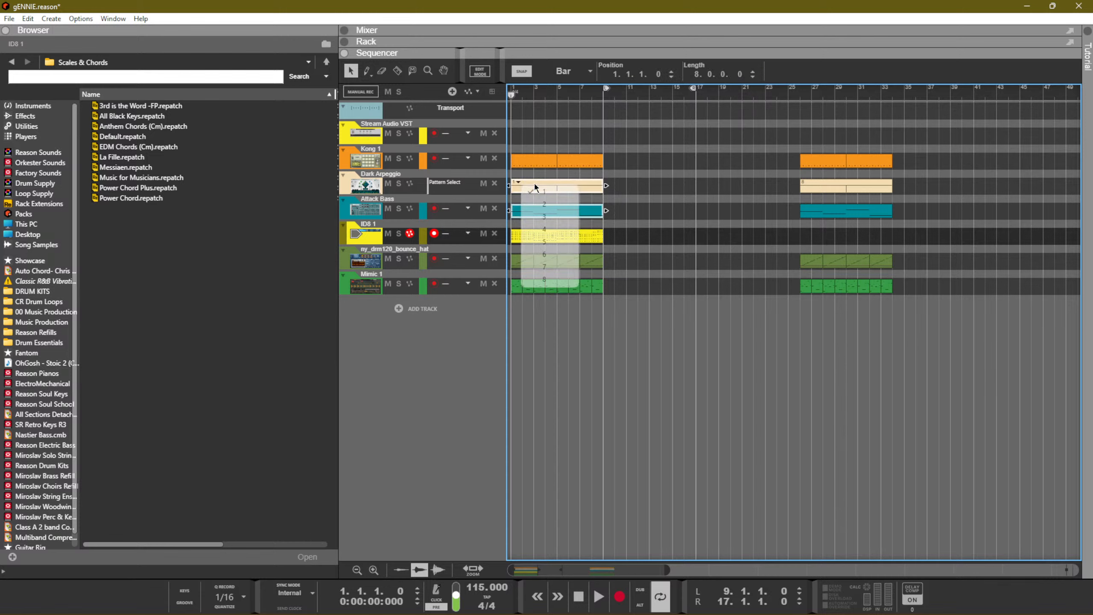
{"action": "left_click_drag", "start_coordinate": [622, 210], "coordinate": [922, 192]}
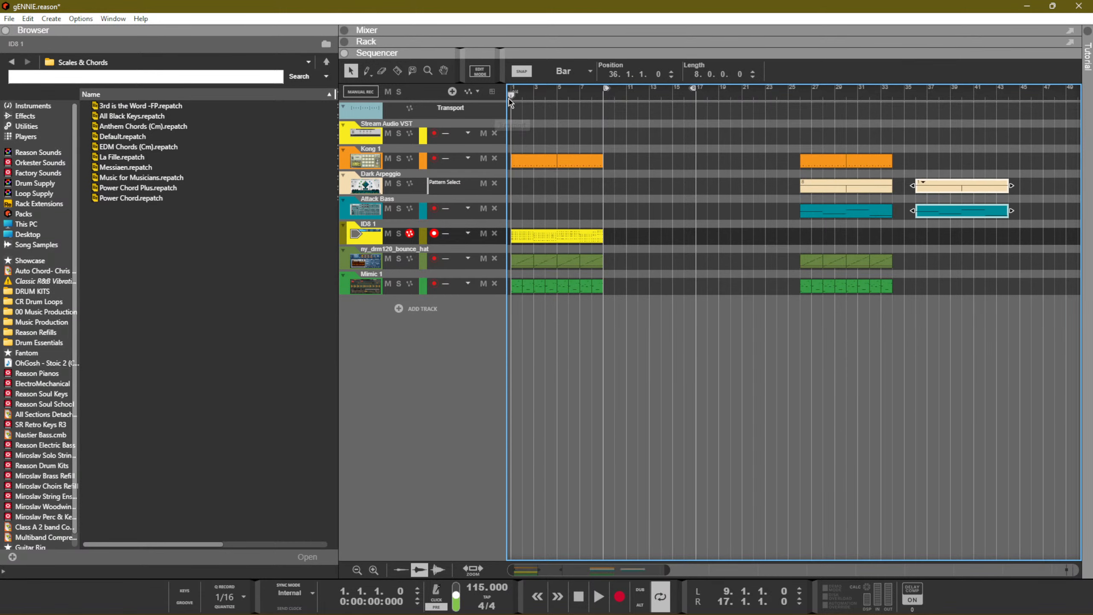
Select the Attack Bass track for live playing, play from bar 1 and bypass all of its players
{"action": "left_click", "coordinate": [435, 208]}
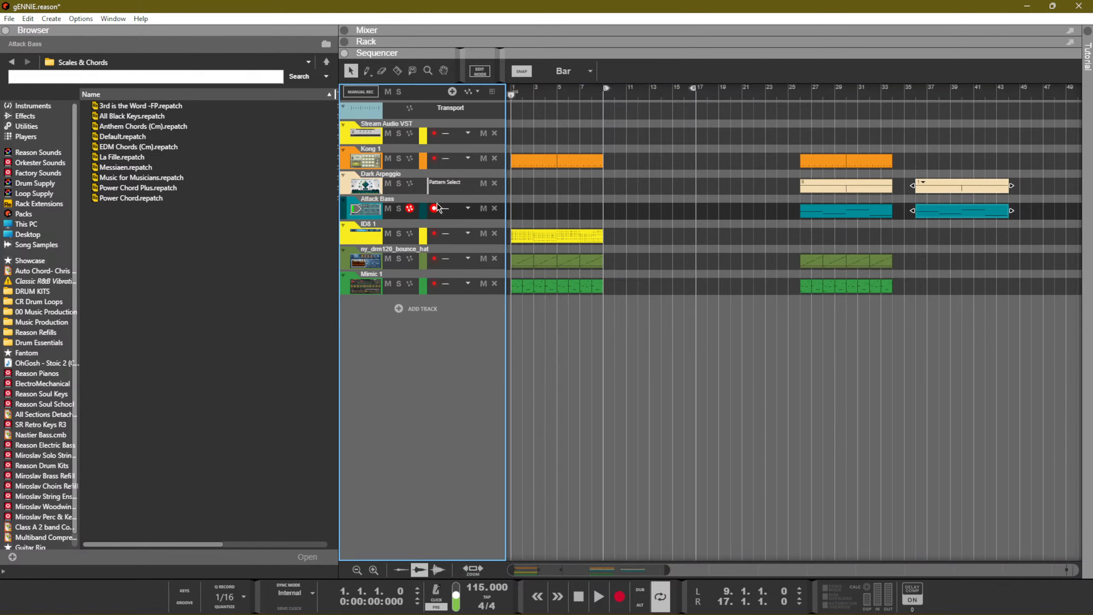
{"action": "key", "text": "KP_2"}
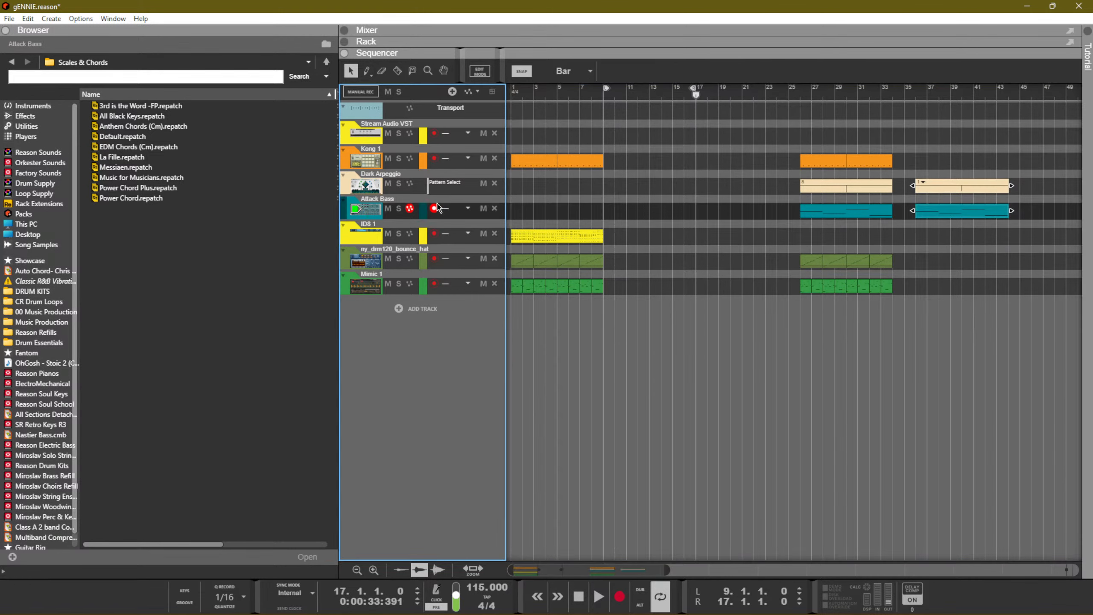
{"action": "key", "text": "KP_Decimal"}
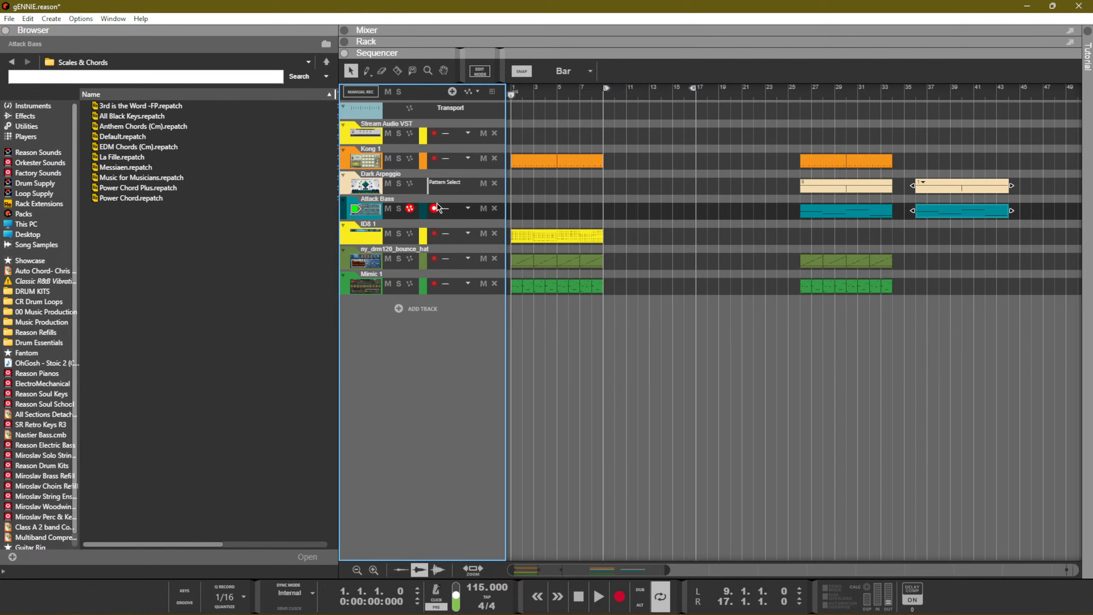
{"action": "key", "text": "space"}
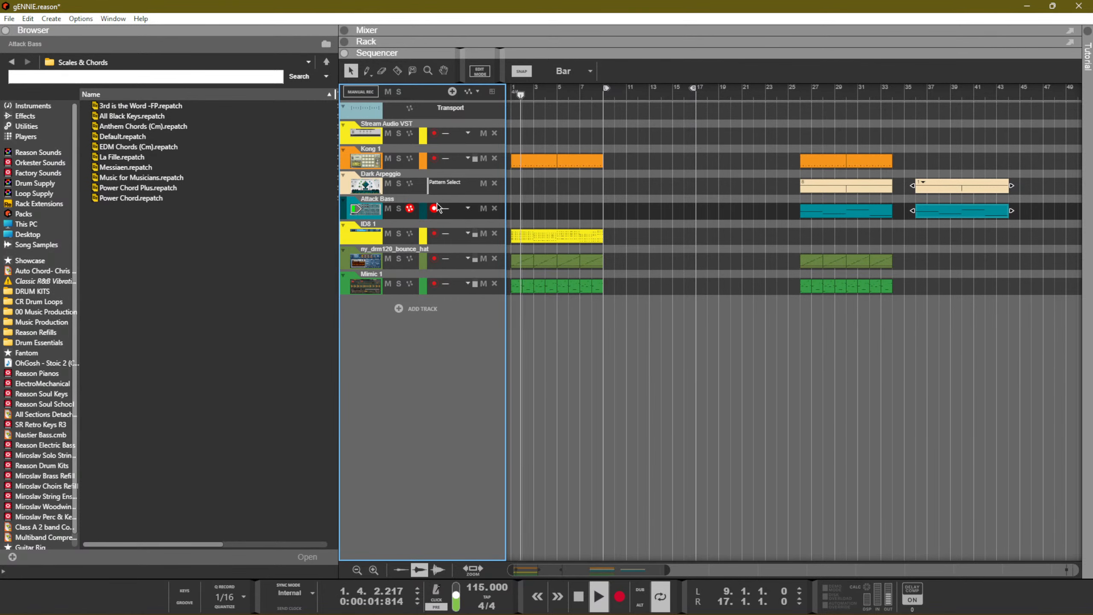
{"action": "scroll", "coordinate": [500, 228], "scroll_direction": "up", "scroll_amount": 8}
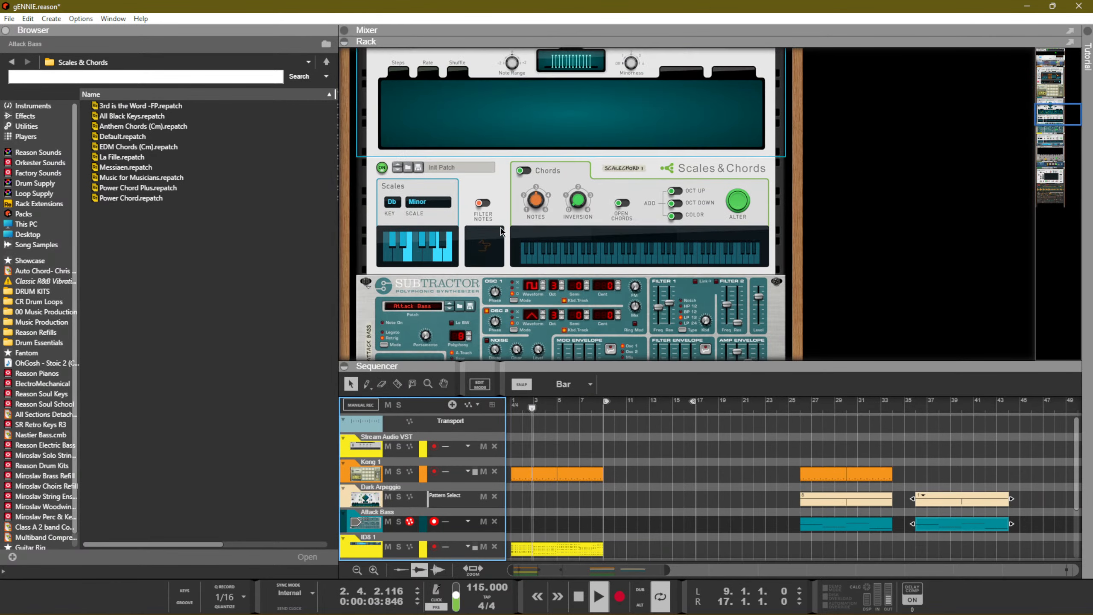
{"action": "left_click", "coordinate": [420, 197]}
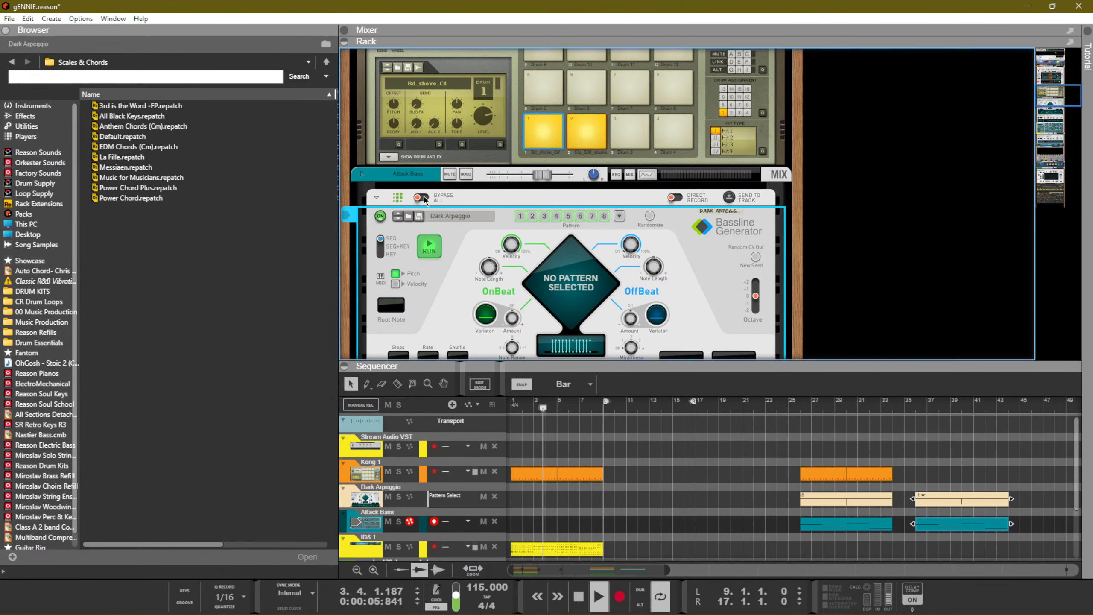
{"action": "key", "text": "F7"}
{"action": "key", "text": "space"}
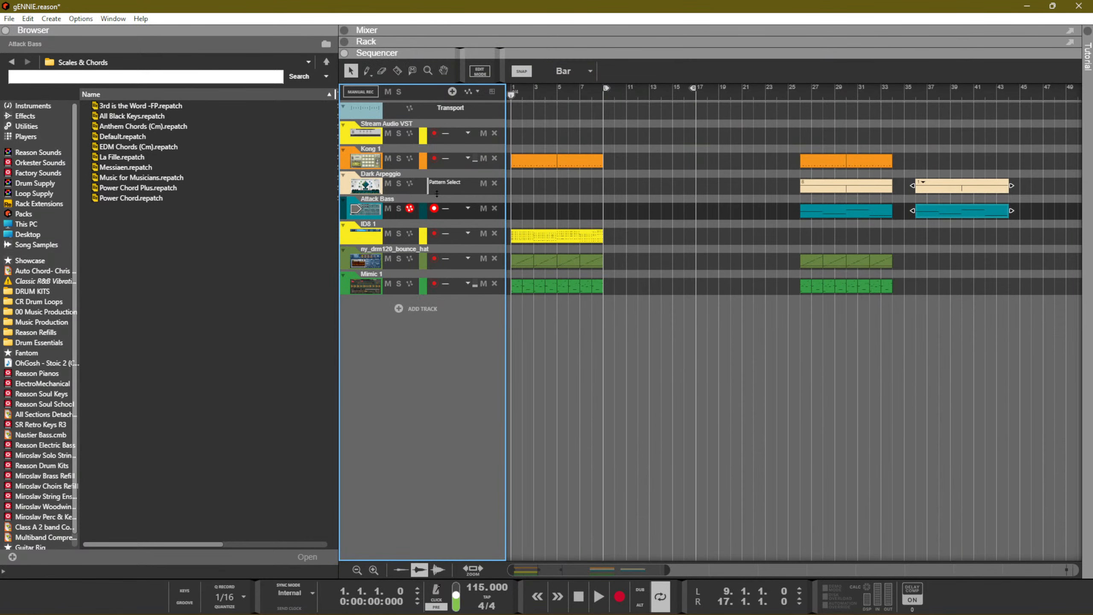
Play the first eight bars repeatedly from bar 1 with the Attack Bass track selected, and return to the start
{"action": "key", "text": "space"}
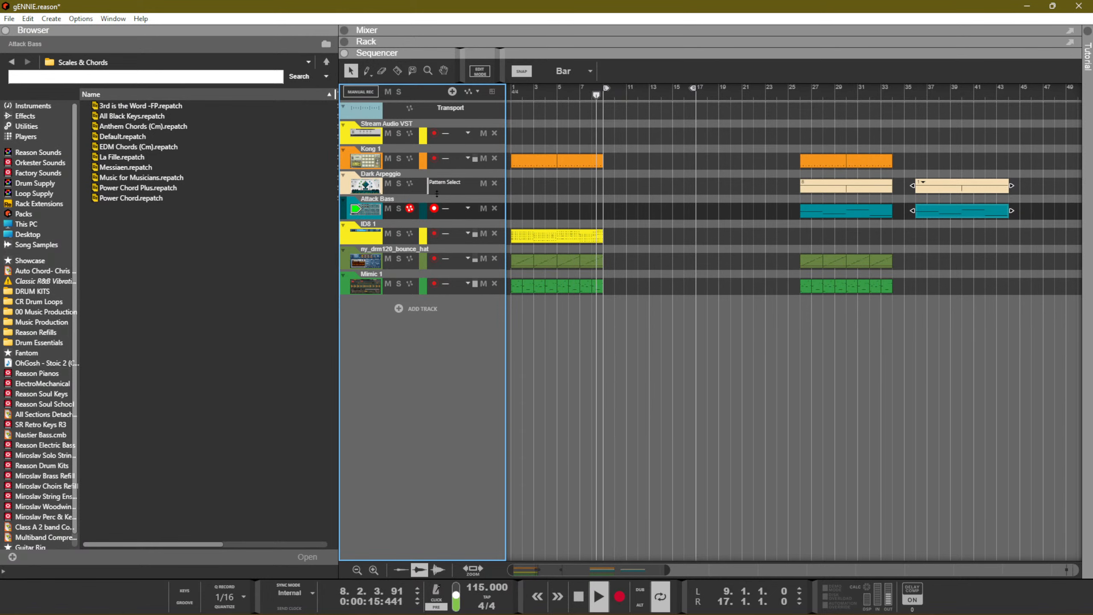
{"action": "key", "text": "space"}
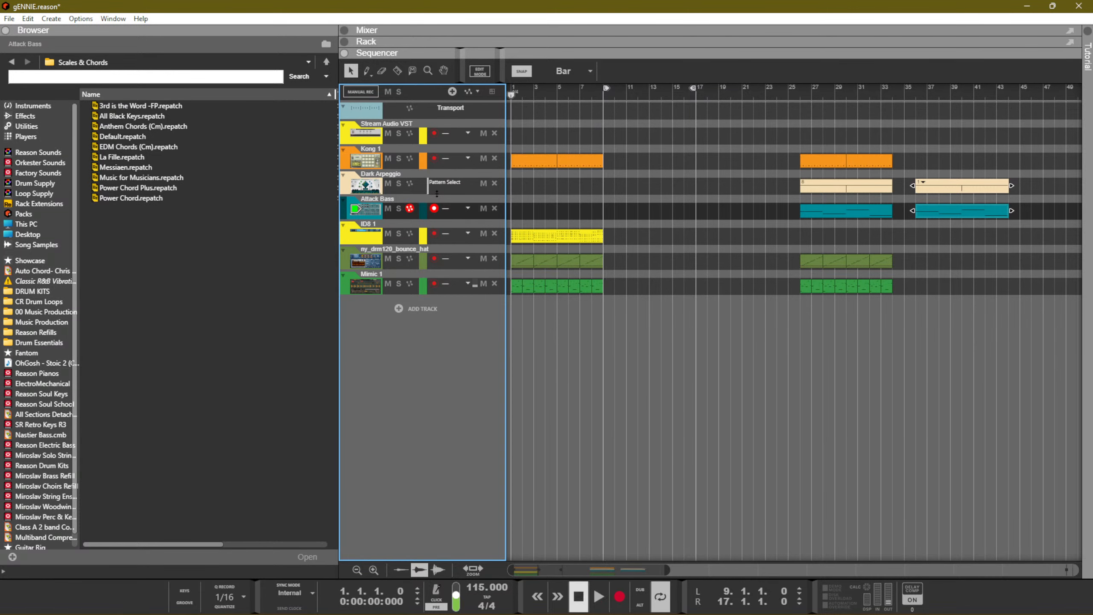
{"action": "key", "text": "space"}
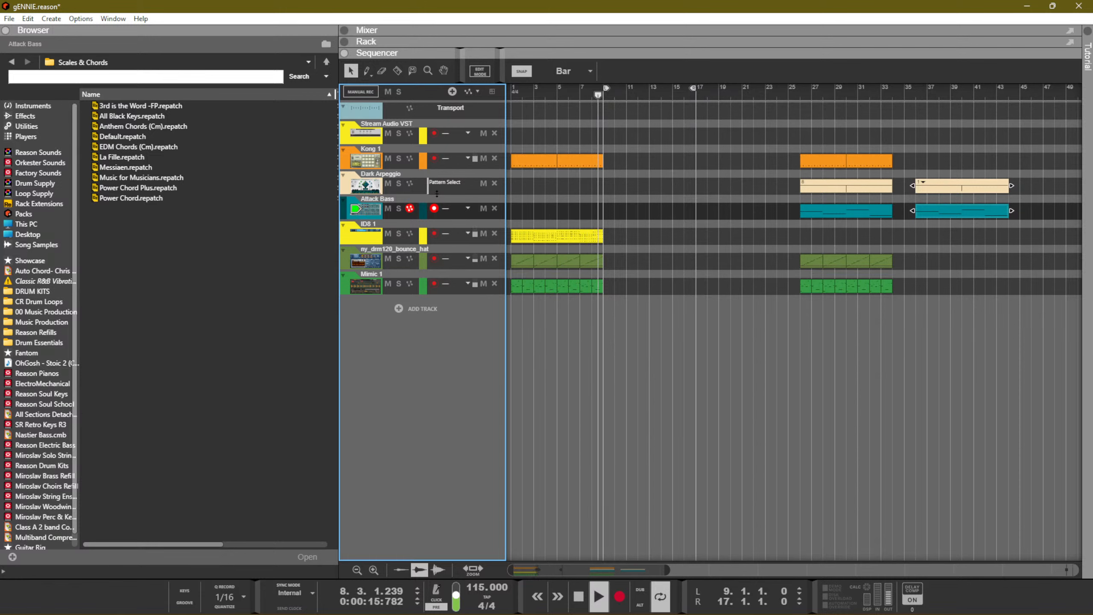
{"action": "key", "text": "space"}
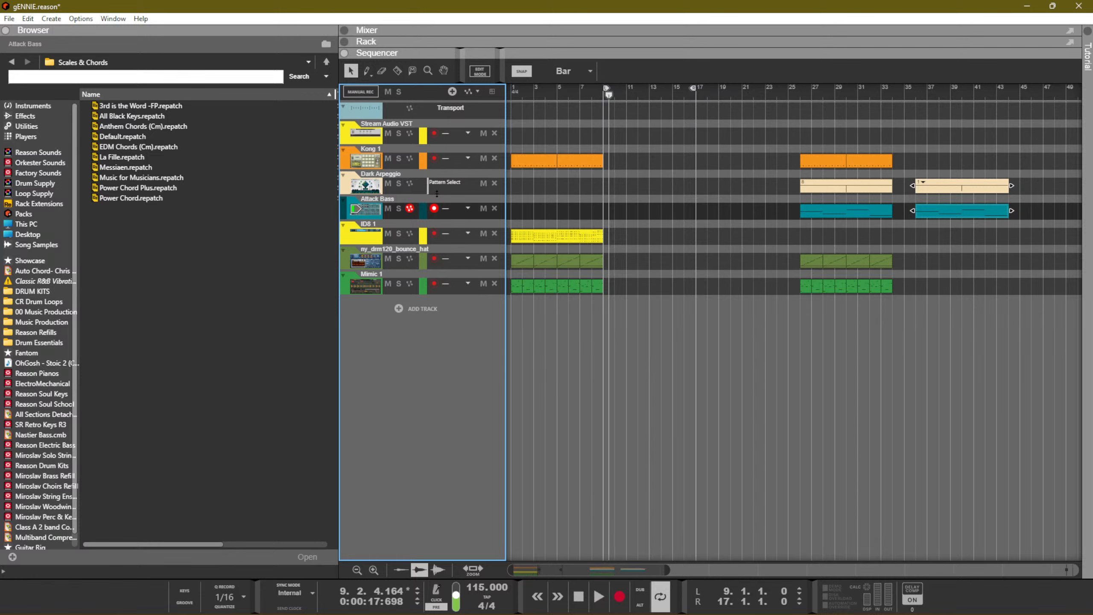
{"action": "key", "text": "KP_0"}
{"action": "key", "text": "space"}
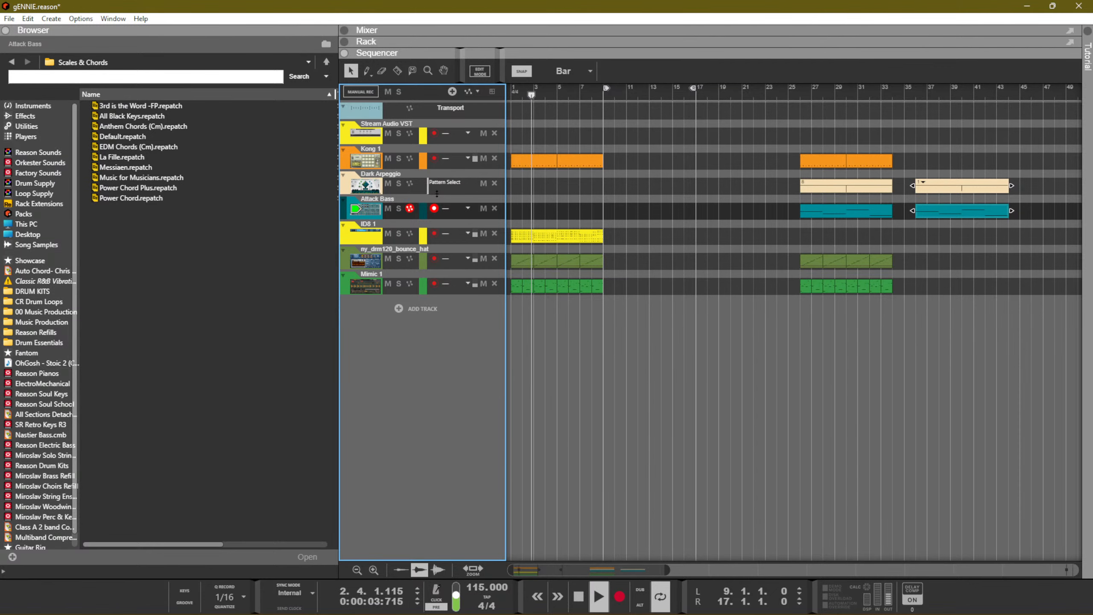
{"action": "key", "text": "space"}
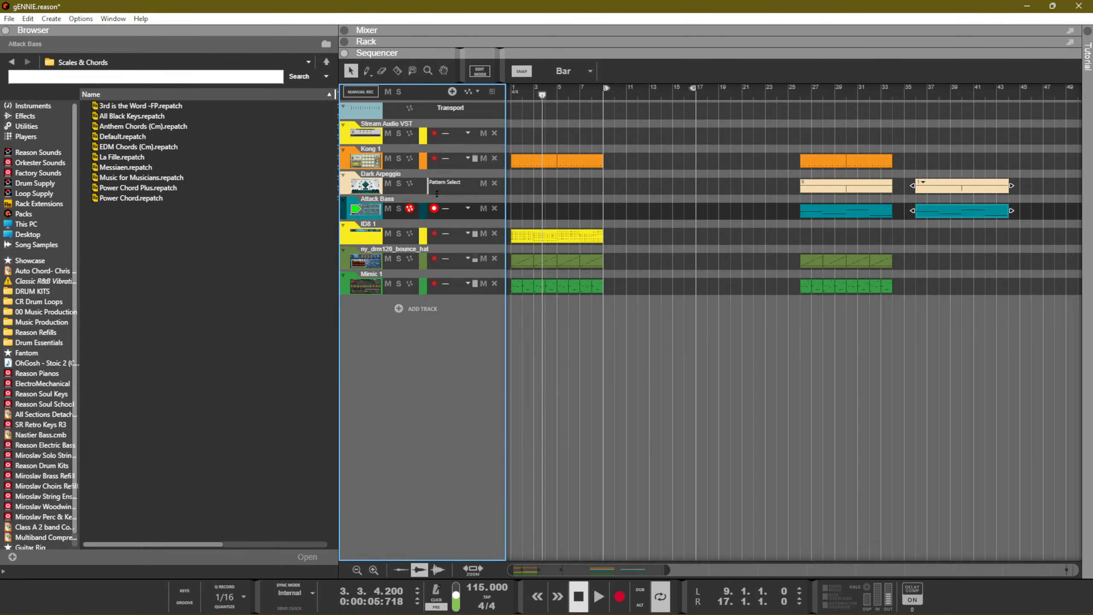
{"action": "key", "text": "KP_0"}
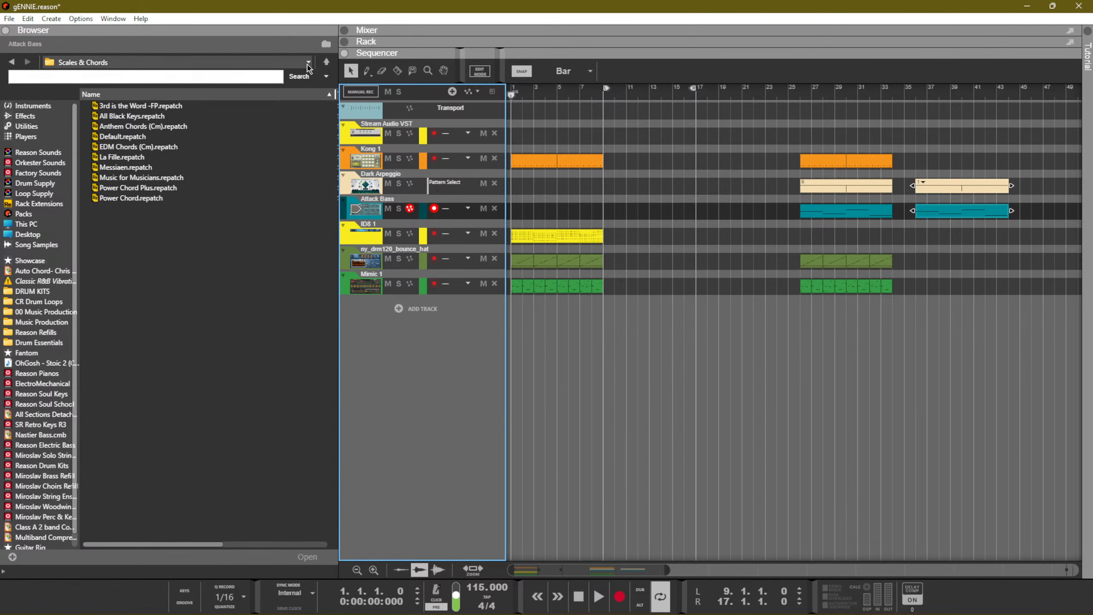
Open the IDS 1 clip for note editing and select all chord notes in bars 3 and 4
{"action": "double_click", "coordinate": [558, 238]}
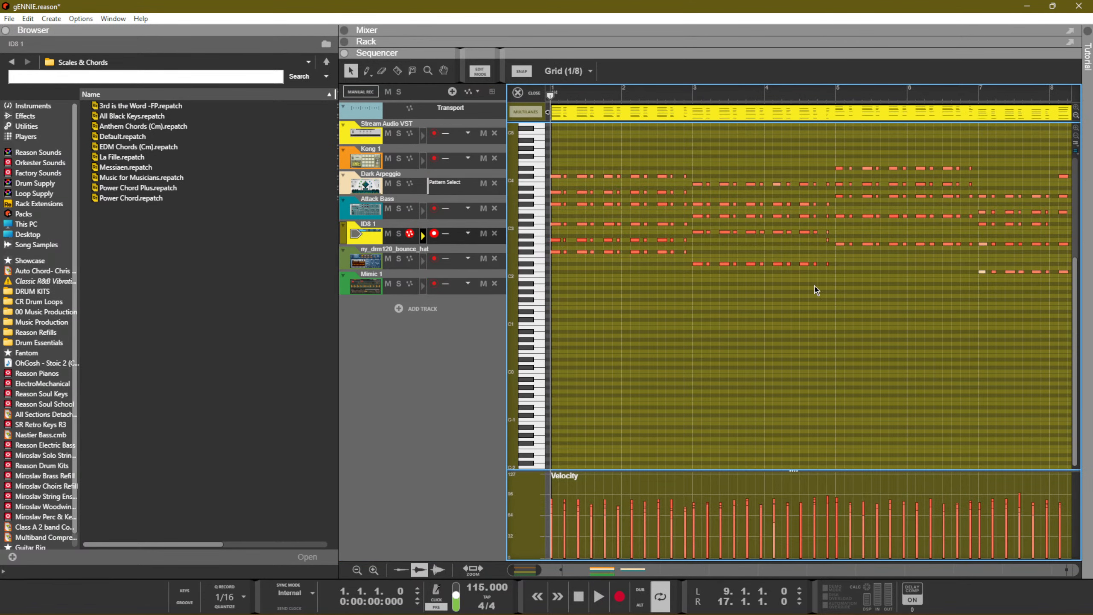
{"action": "left_click_drag", "start_coordinate": [699, 163], "coordinate": [698, 162]}
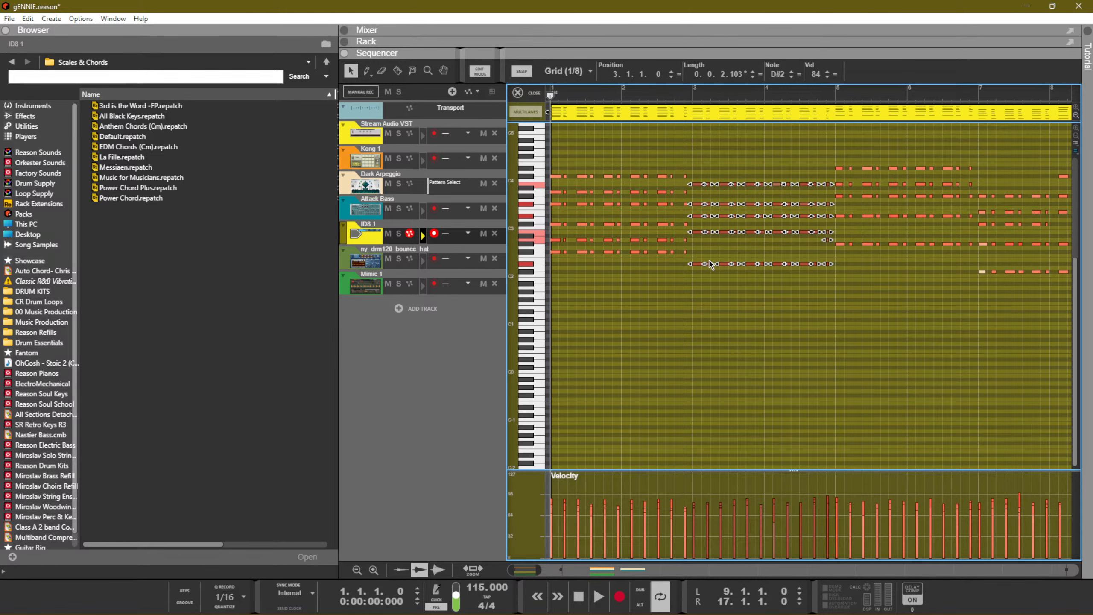
Show the rack, play briefly from bar 1, and examine the Scales & Chords players of Attack Bass and IDS 1
{"action": "key", "text": "F6+F7"}
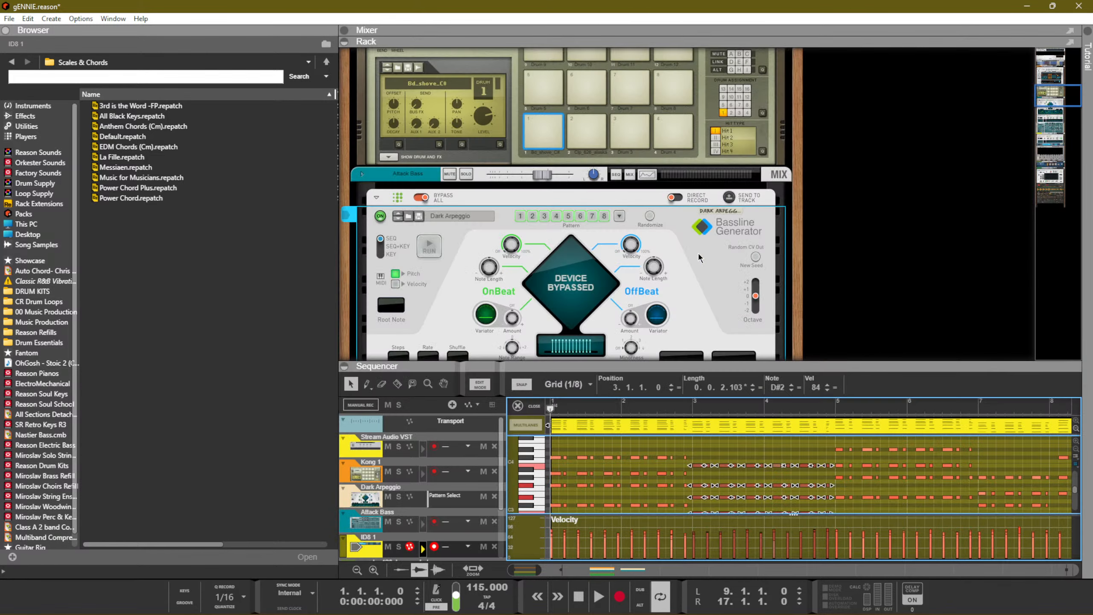
{"action": "scroll", "coordinate": [697, 251], "scroll_direction": "up", "scroll_amount": 10}
{"action": "key", "text": "KP_0"}
{"action": "key", "text": "space"}
{"action": "scroll", "coordinate": [598, 241], "scroll_direction": "down", "scroll_amount": 15}
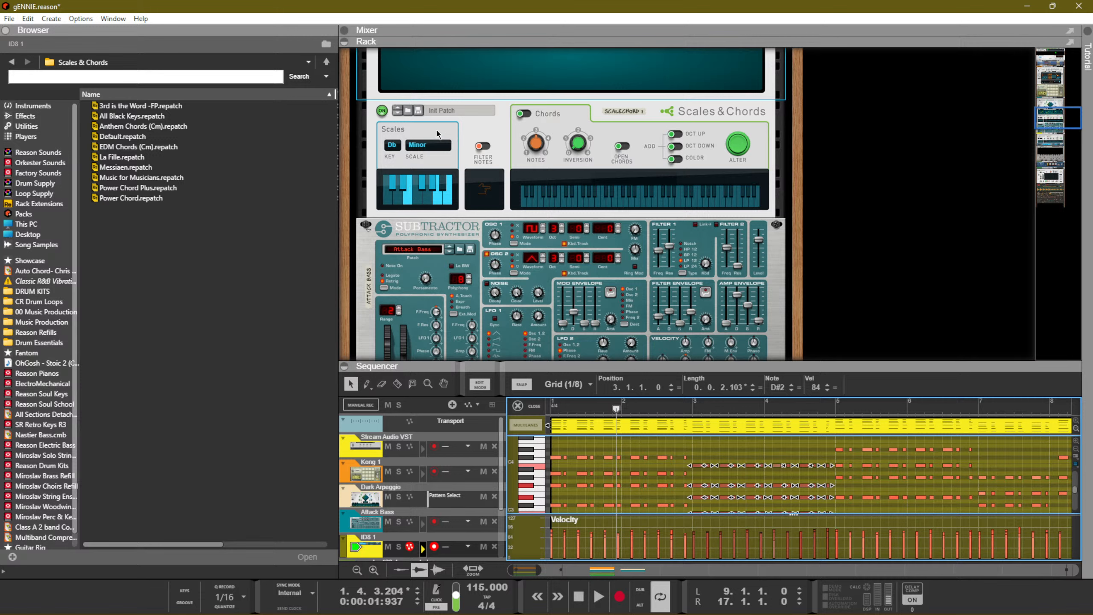
{"action": "left_click", "coordinate": [382, 111]}
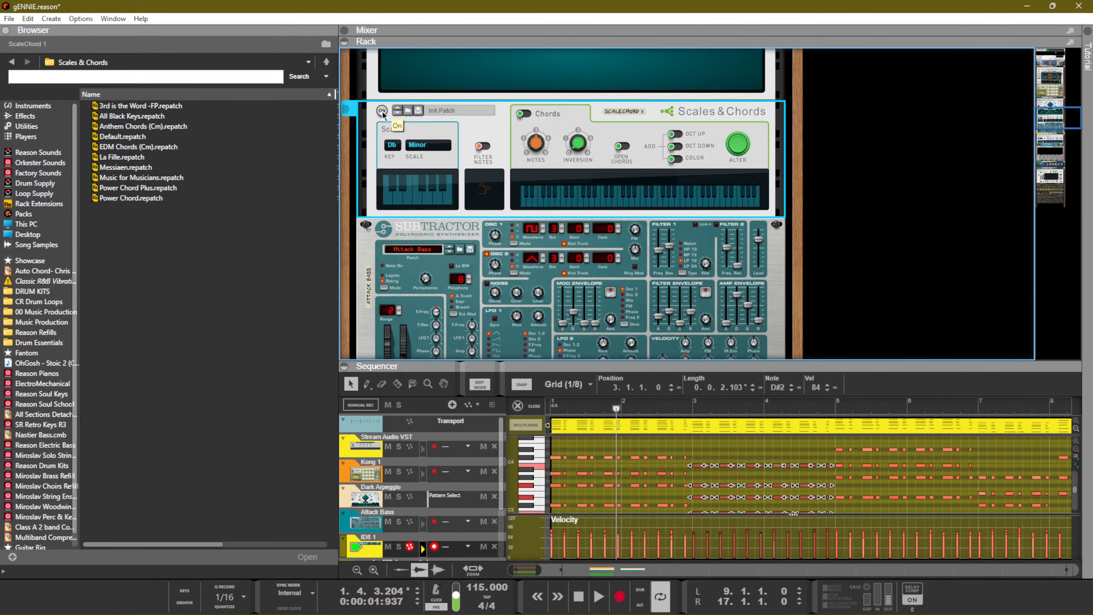
{"action": "left_click", "coordinate": [382, 111]}
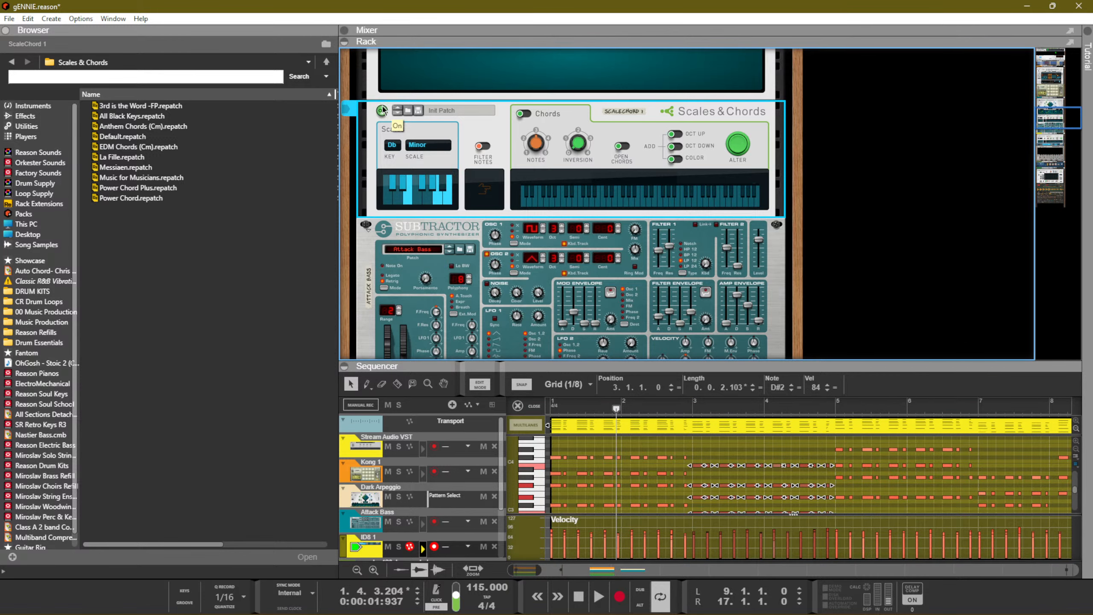
{"action": "scroll", "coordinate": [430, 227], "scroll_direction": "down", "scroll_amount": 5}
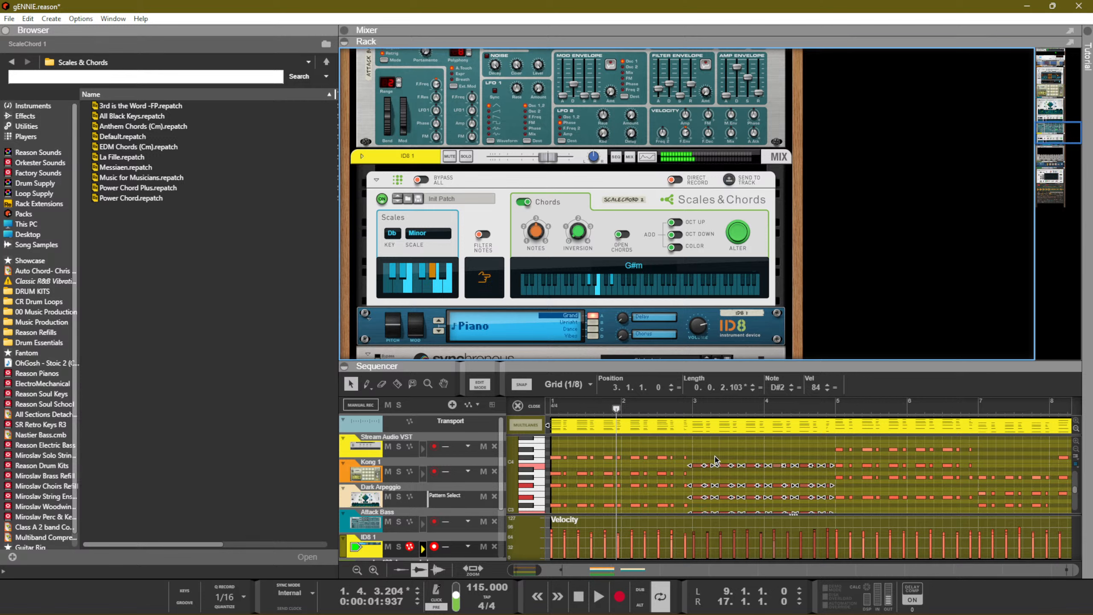
Transpose the selected chords in bars 3 and 4 so the lowest note is E2, and play them from bar 3, then from bar 1
{"action": "left_click", "coordinate": [795, 386]}
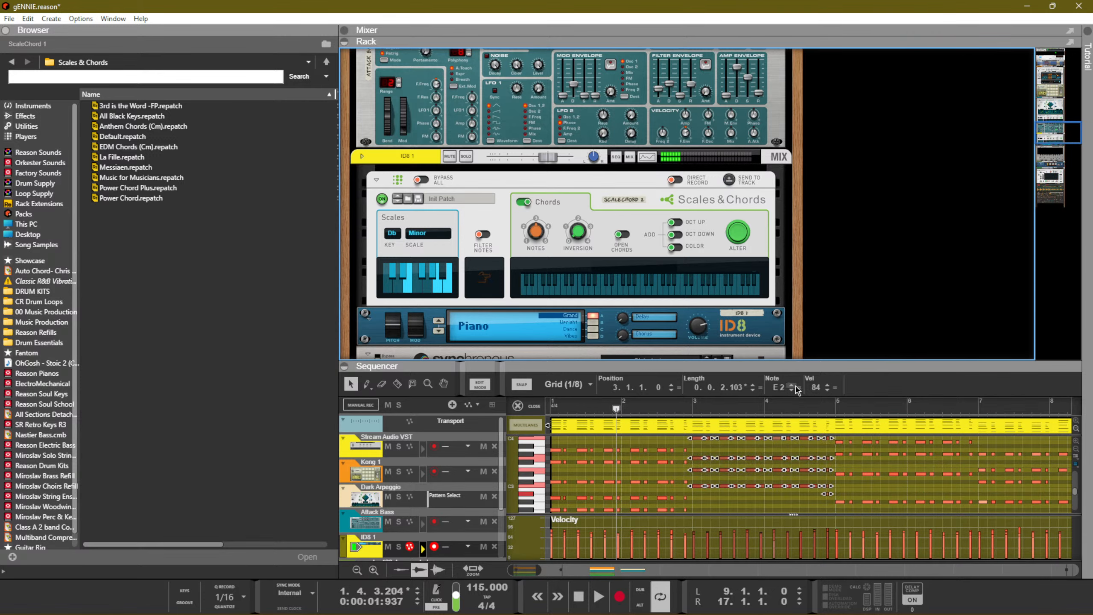
{"action": "left_click", "coordinate": [691, 405]}
{"action": "key", "text": "space"}
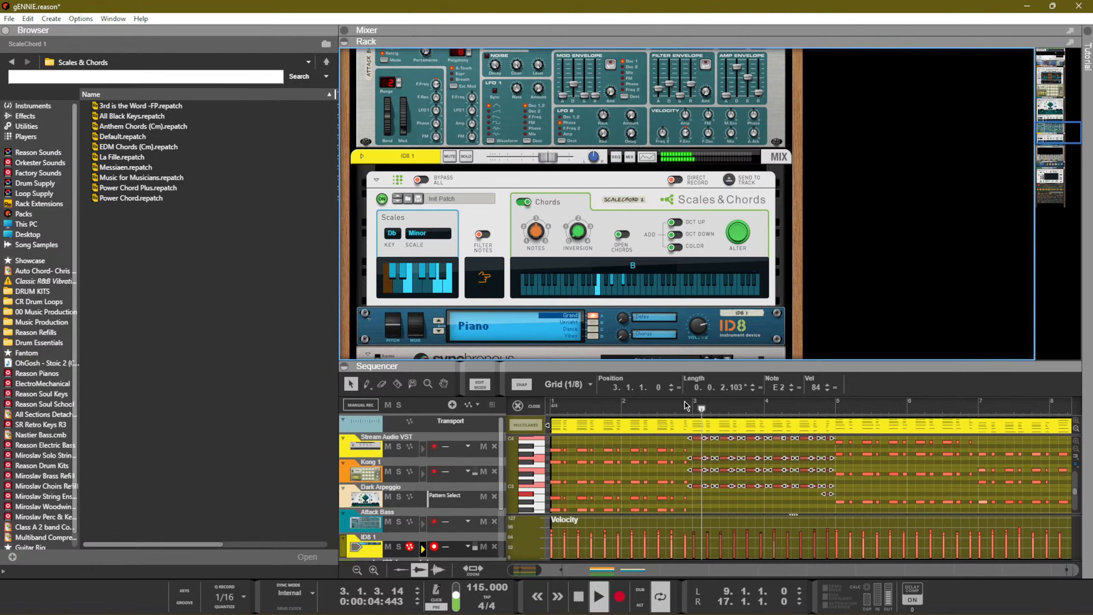
{"action": "left_click", "coordinate": [552, 406]}
{"action": "key", "text": "Delete"}
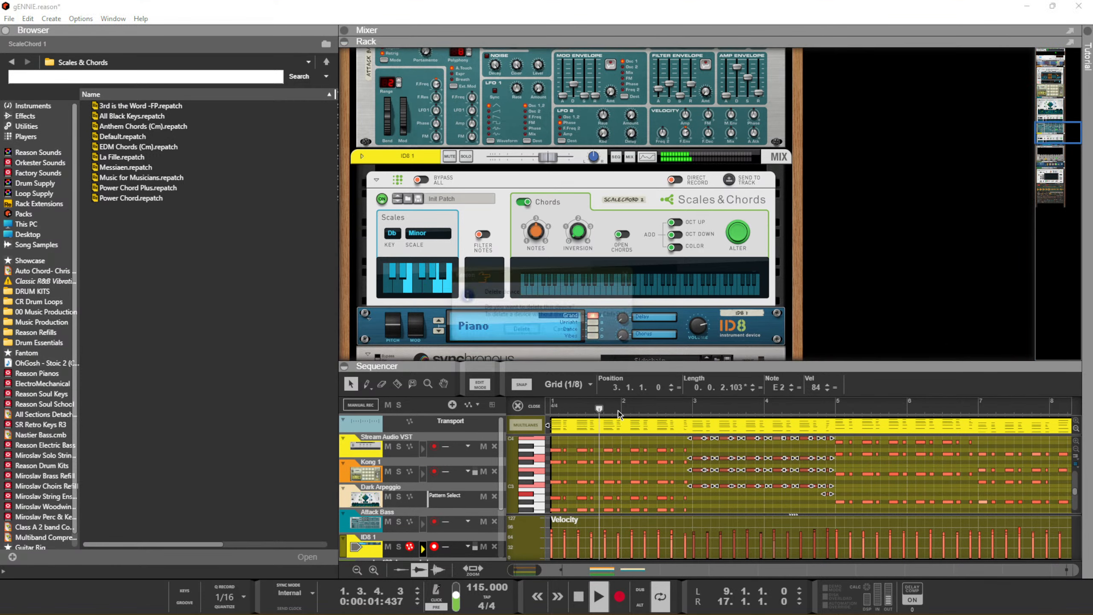
{"action": "left_click", "coordinate": [584, 335]}
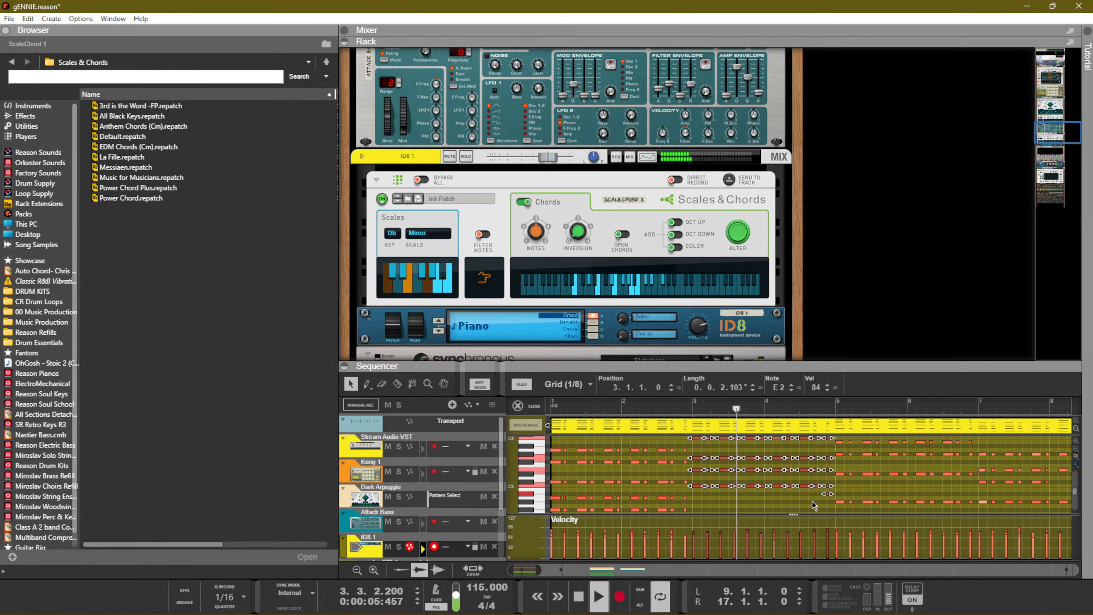
Reopen the IDS 1 clip for note editing and hide the rack and the browser
{"action": "left_click", "coordinate": [513, 210]}
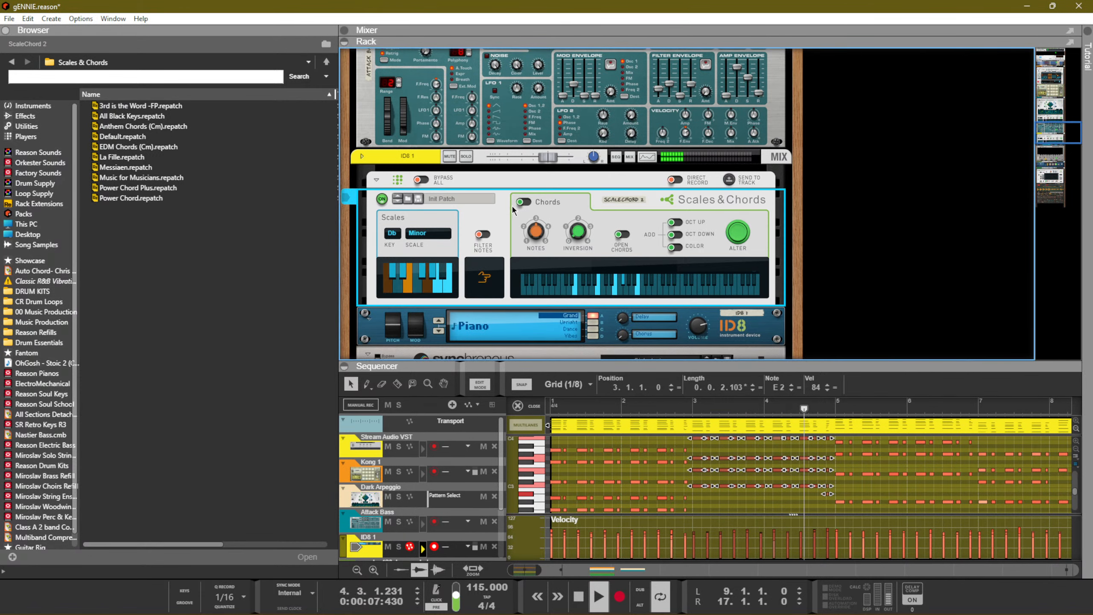
{"action": "left_click", "coordinate": [517, 405]}
{"action": "scroll", "coordinate": [605, 508], "scroll_direction": "down", "scroll_amount": 3}
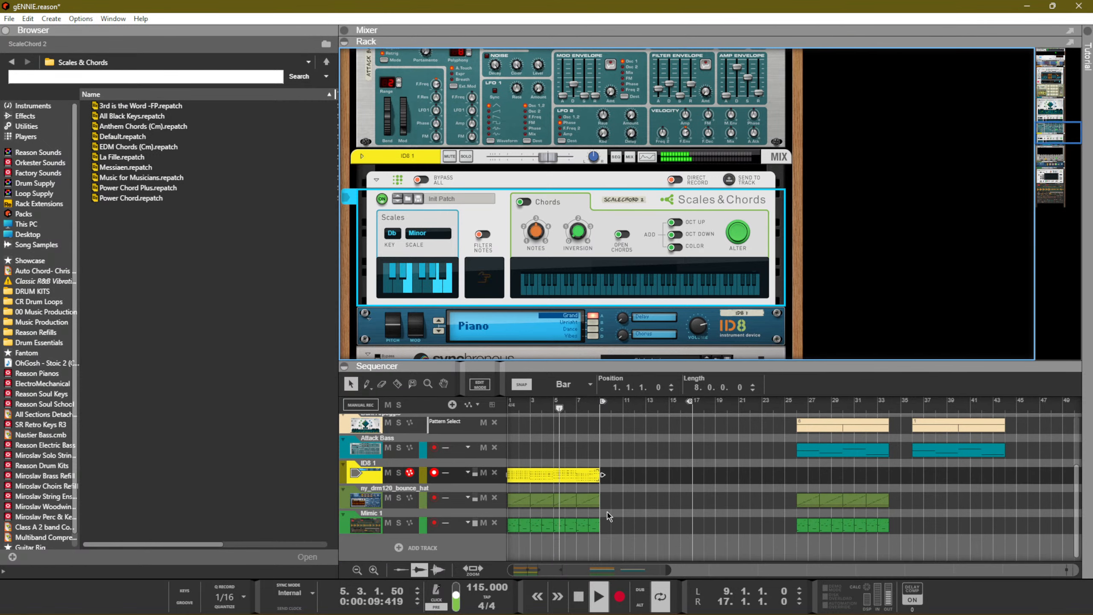
{"action": "double_click", "coordinate": [568, 477]}
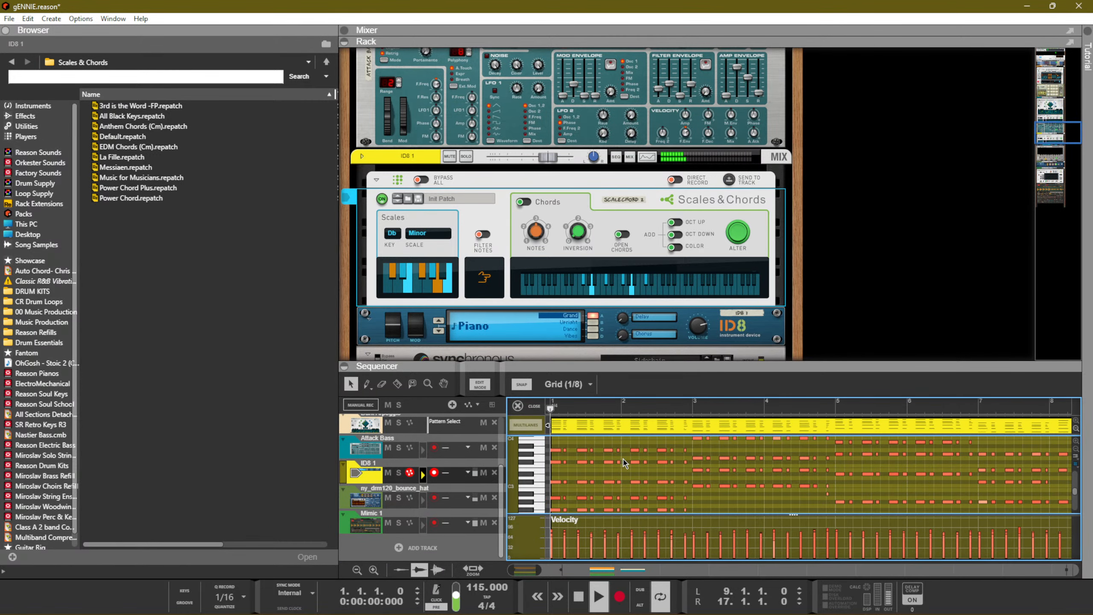
{"action": "key", "text": "F7"}
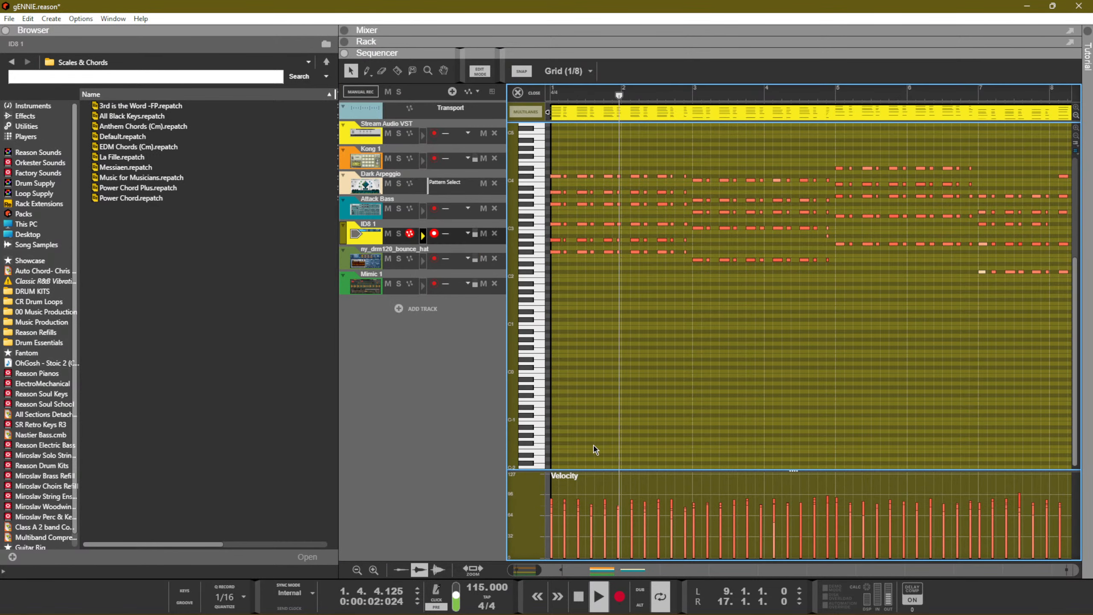
{"action": "key", "text": "F3"}
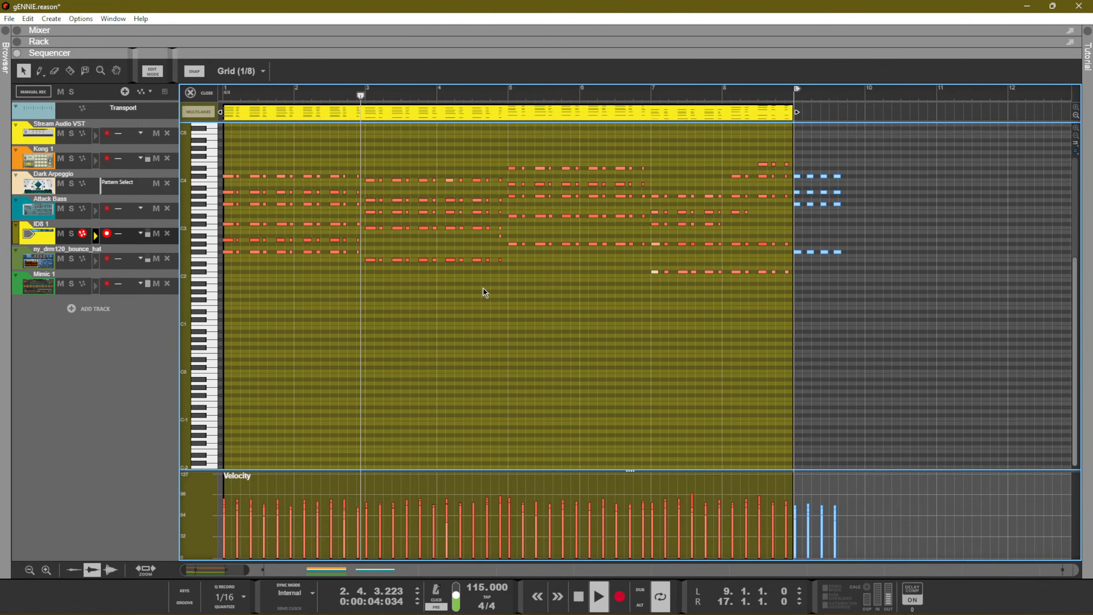
{"action": "left_click_drag", "start_coordinate": [505, 276], "coordinate": [373, 165]}
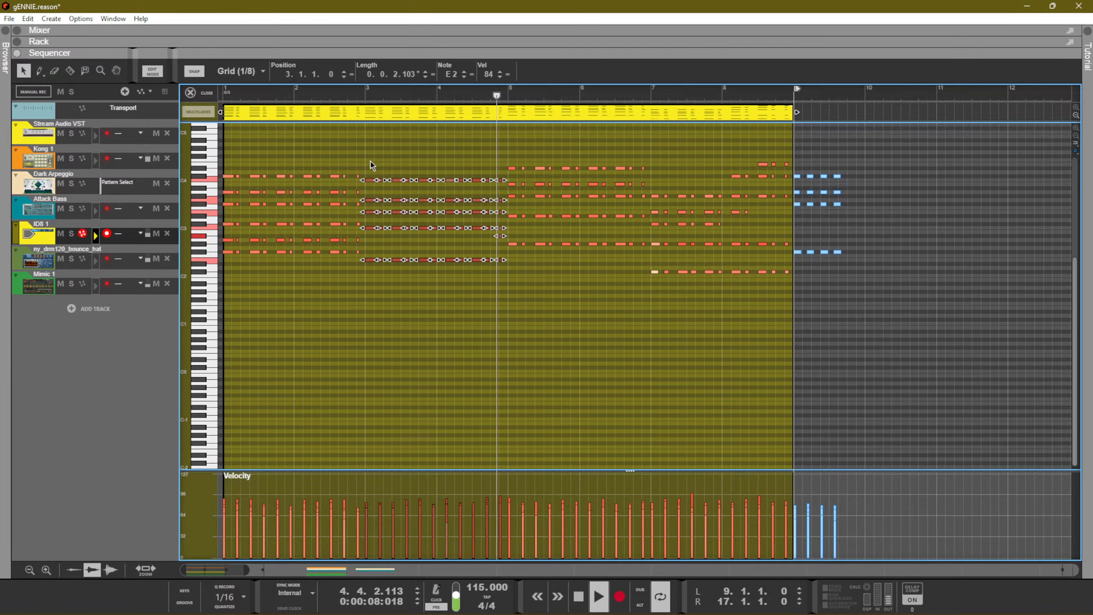
{"action": "left_click", "coordinate": [568, 324]}
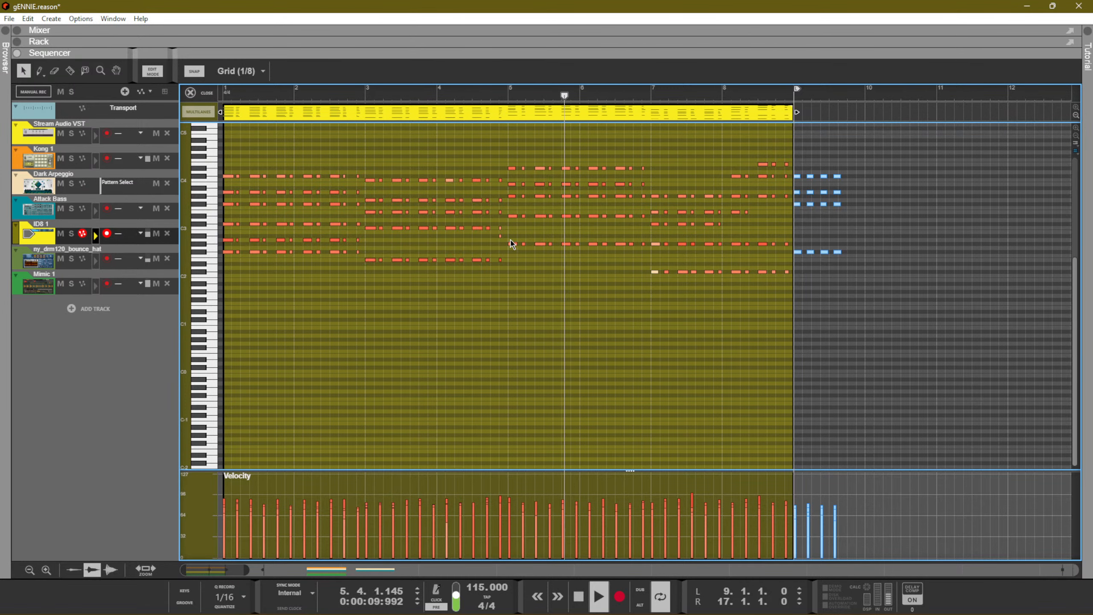
{"action": "left_click_drag", "start_coordinate": [509, 234], "coordinate": [499, 242]}
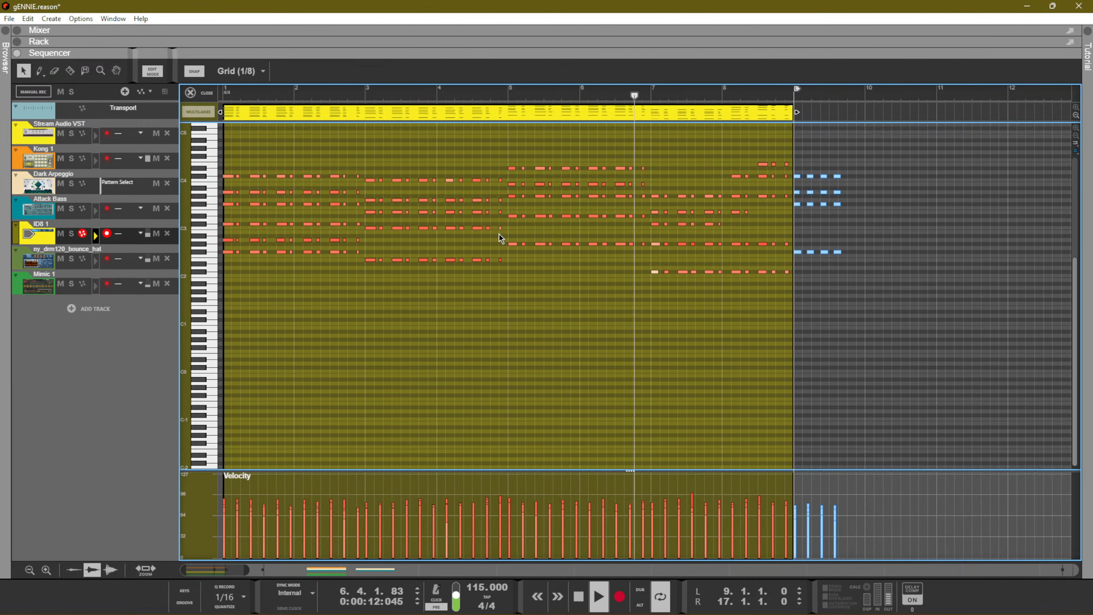
Go back to the arrangement, select the Attack Bass track for live playing, stop playback and return to the start
{"action": "key", "text": "Tab"}
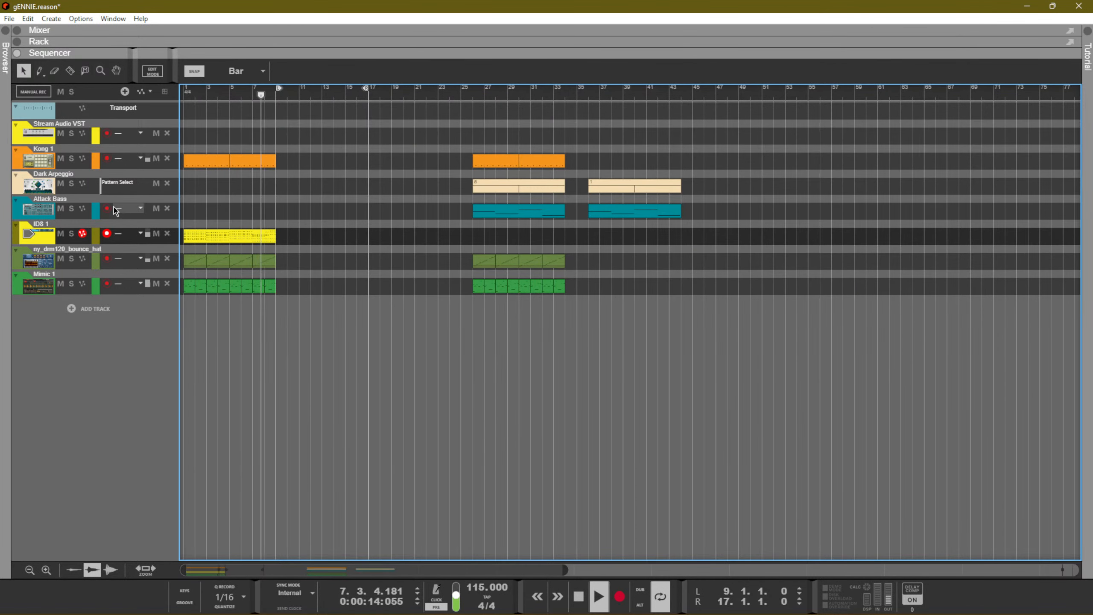
{"action": "left_click", "coordinate": [120, 202]}
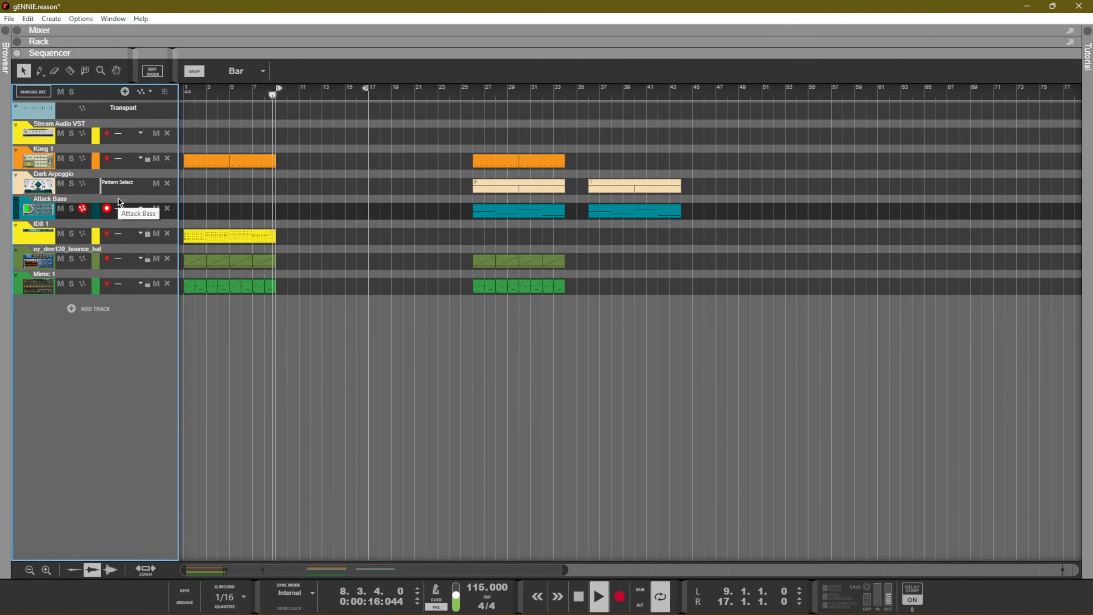
{"action": "key", "text": "space"}
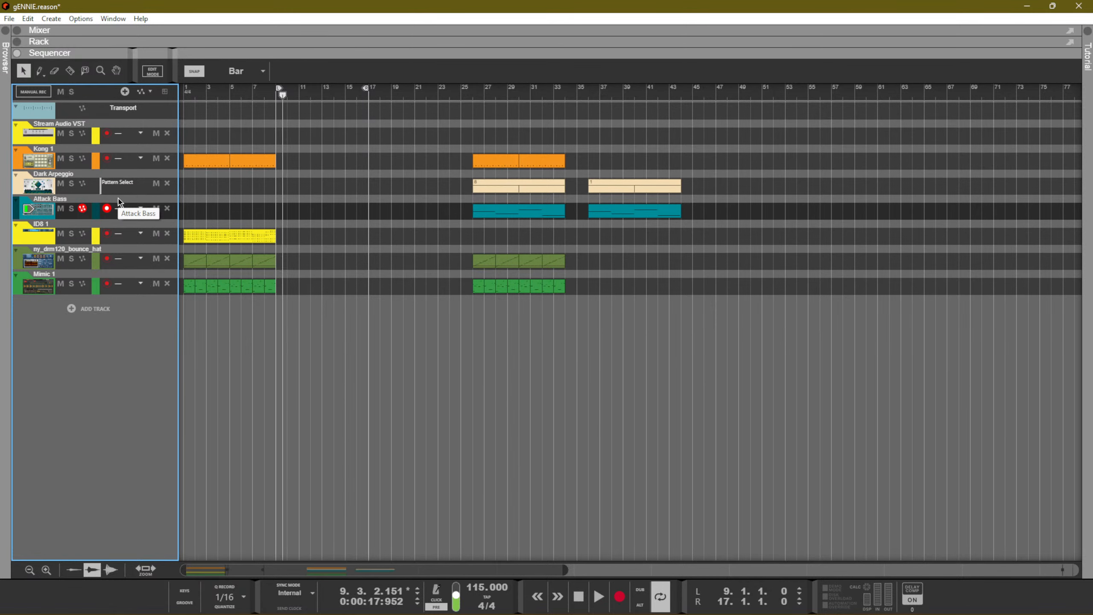
{"action": "key", "text": "space"}
{"action": "key", "text": "KP_0"}
{"action": "key", "text": "KP_0"}
{"action": "key", "text": "KP_0"}
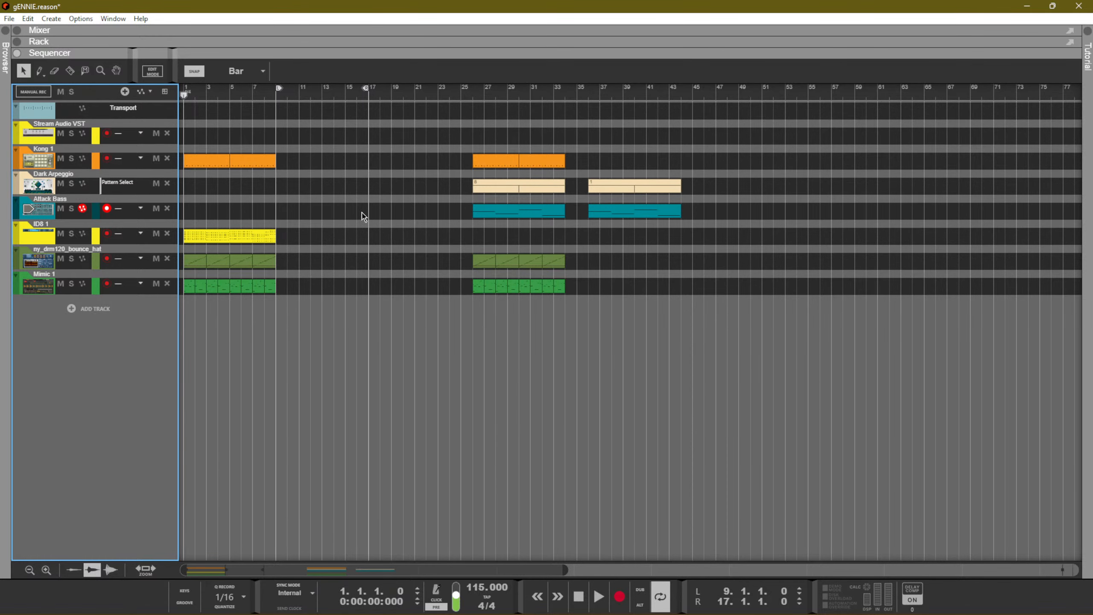
Set the loop around the first section's clips, from bar 1 to bar 9, and play it briefly from the start
{"action": "left_click_drag", "start_coordinate": [363, 216], "coordinate": [138, 296]}
{"action": "key", "text": "p"}
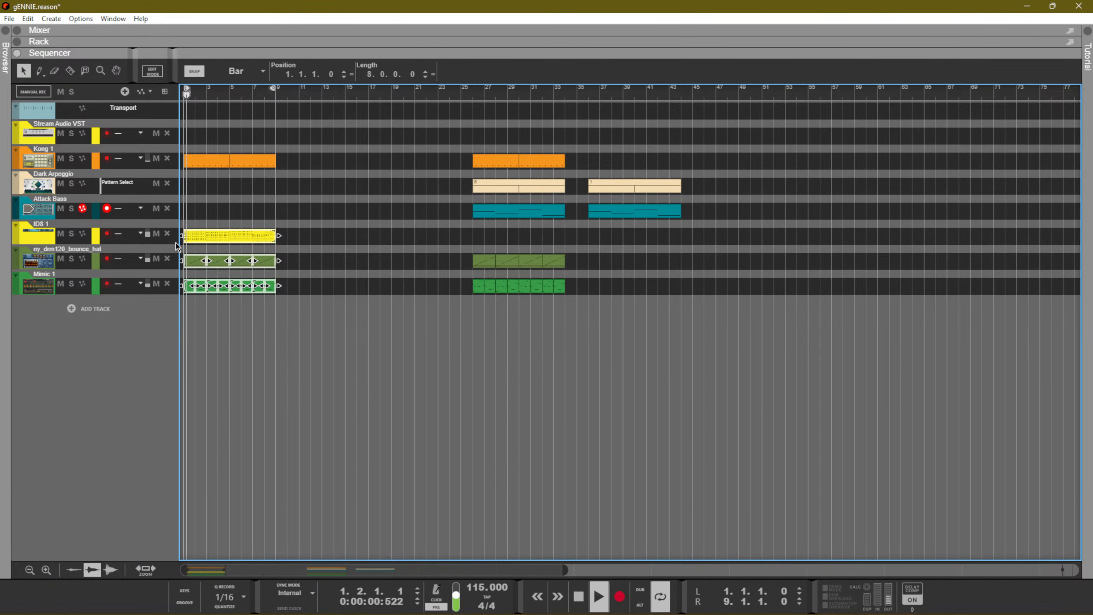
{"action": "key", "text": "KP_0"}
{"action": "key", "text": "KP_0"}
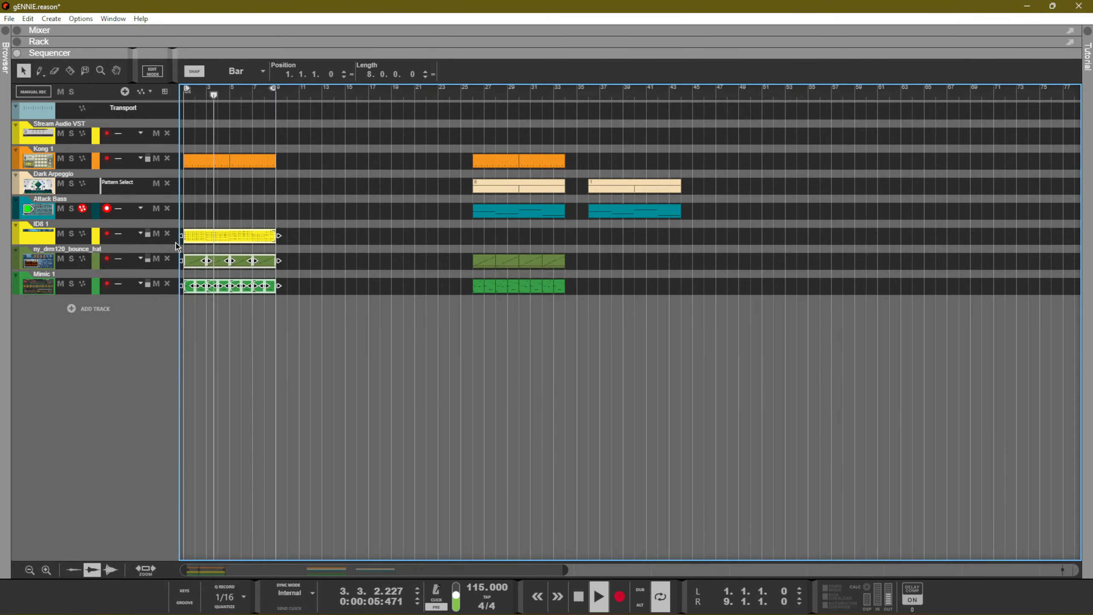
{"action": "key", "text": "space"}
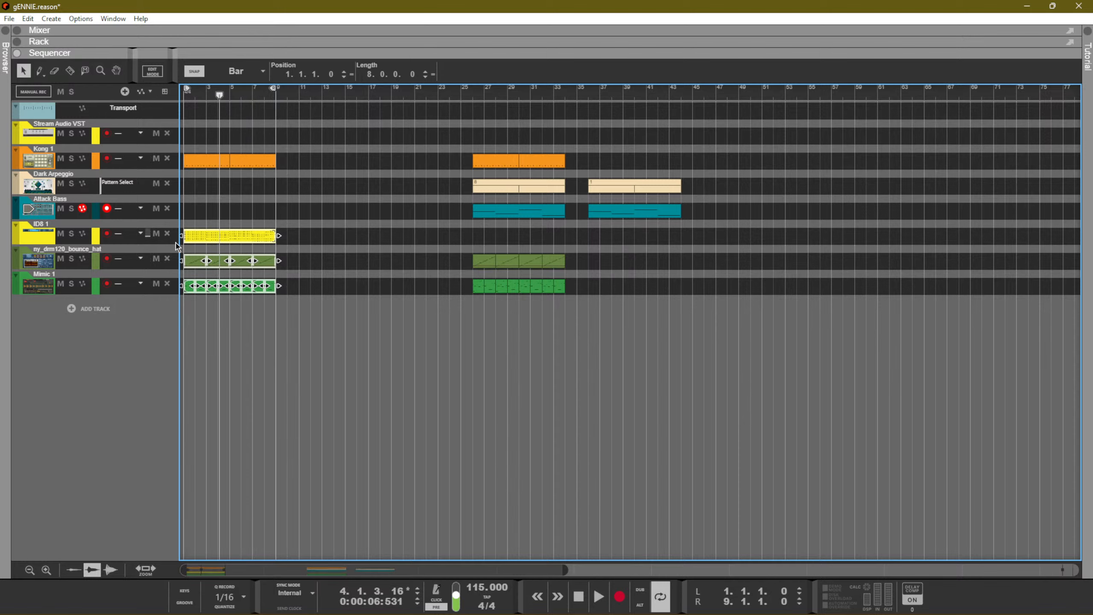
Transpose all IDS 1 chord notes in bars 3 and 4 up four semitones, so the lowest note is G#2
{"action": "key", "text": "shift+Return"}
{"action": "double_click", "coordinate": [206, 237]}
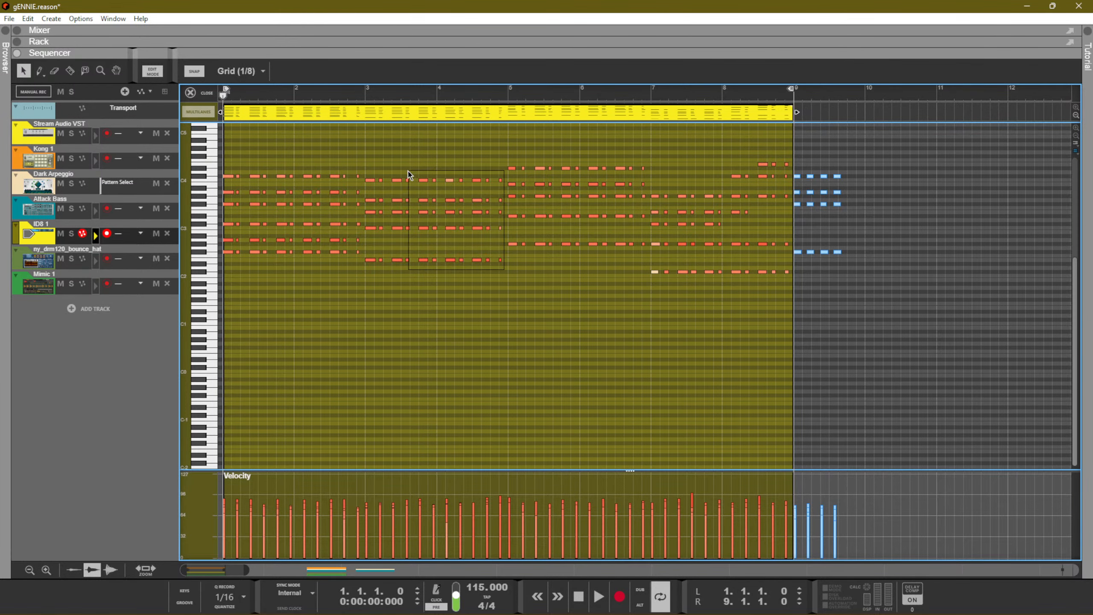
{"action": "left_click_drag", "start_coordinate": [366, 160], "coordinate": [366, 159]}
{"action": "key", "text": "Up"}
{"action": "key", "text": "Up"}
{"action": "key", "text": "Up"}
{"action": "key", "text": "Up"}
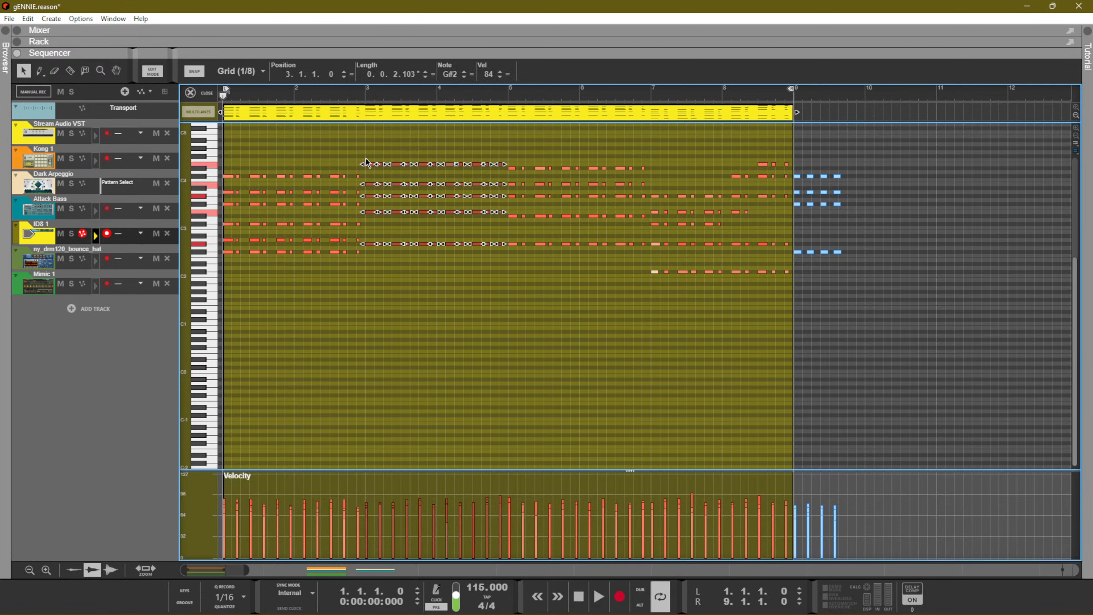
Transpose all IDS 1 chord notes in bars 5 and 6 down to a lowest note of A1 while the loop plays
{"action": "key", "text": "space"}
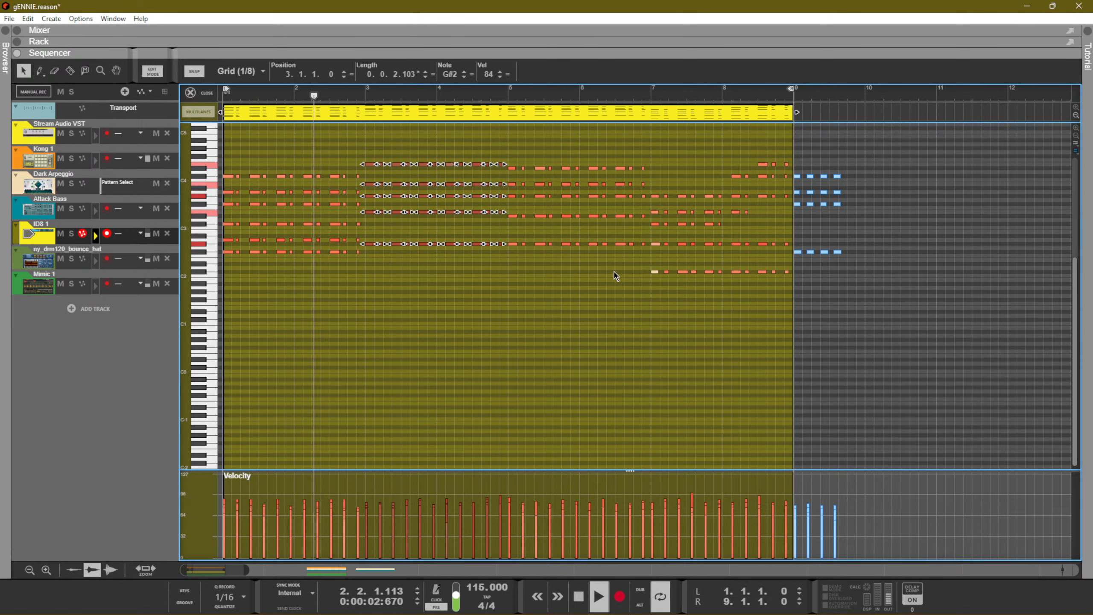
{"action": "left_click_drag", "start_coordinate": [645, 261], "coordinate": [508, 147]}
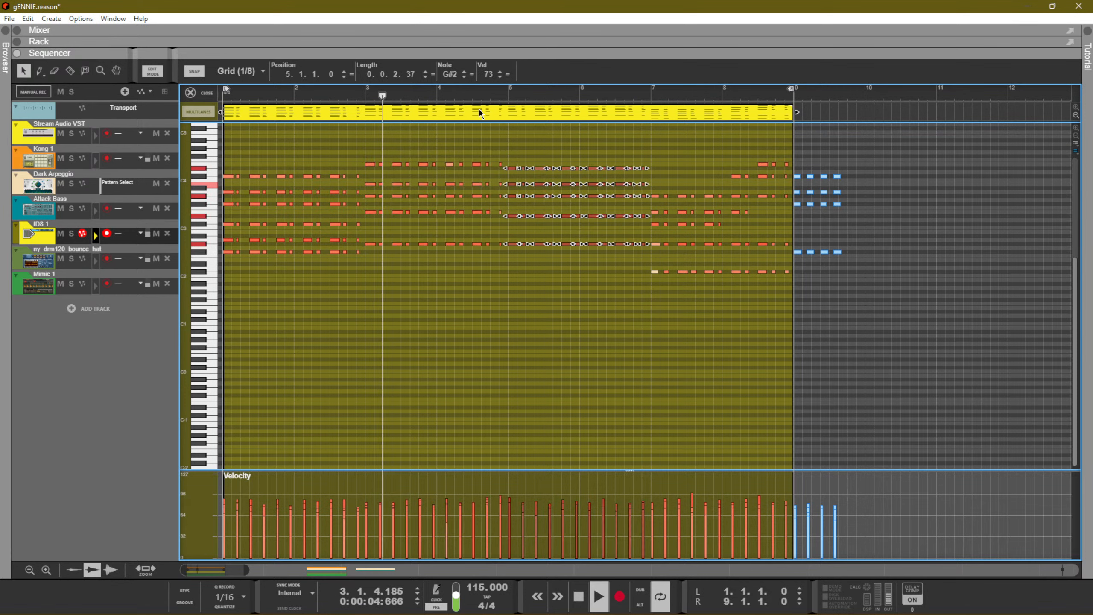
{"action": "left_click", "coordinate": [465, 77]}
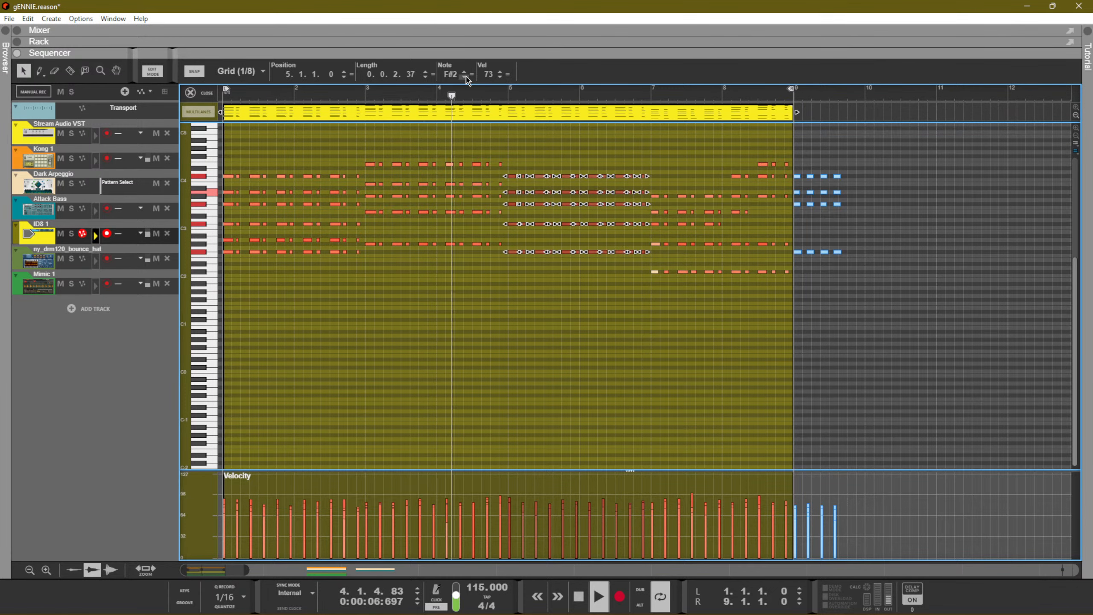
{"action": "left_click", "coordinate": [465, 77]}
{"action": "left_click", "coordinate": [465, 78]}
{"action": "left_click", "coordinate": [465, 77]}
{"action": "left_click", "coordinate": [465, 77]}
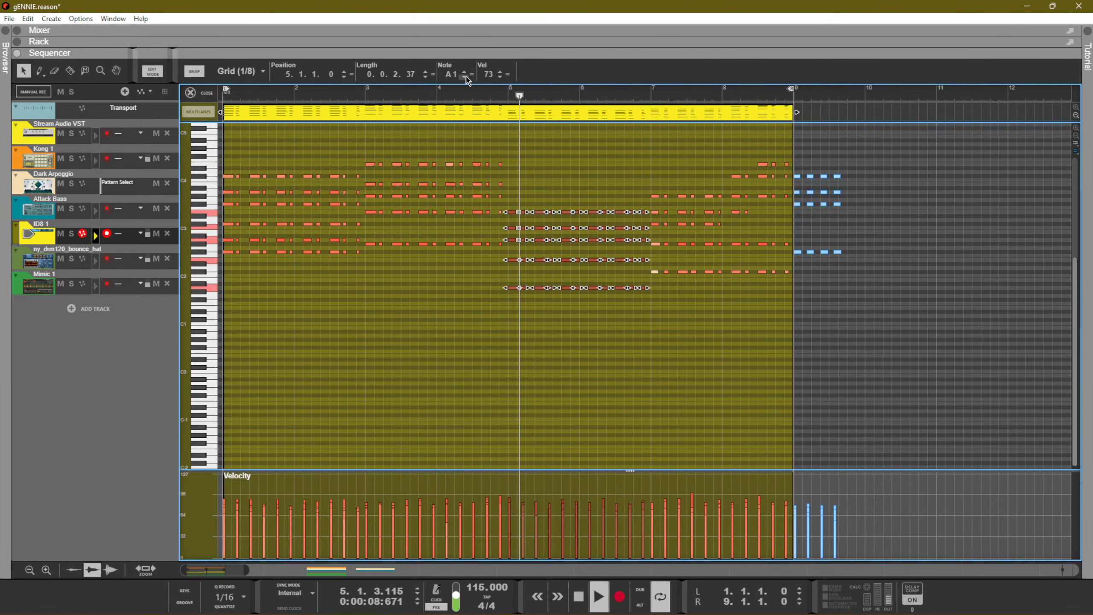
{"action": "left_click", "coordinate": [465, 77]}
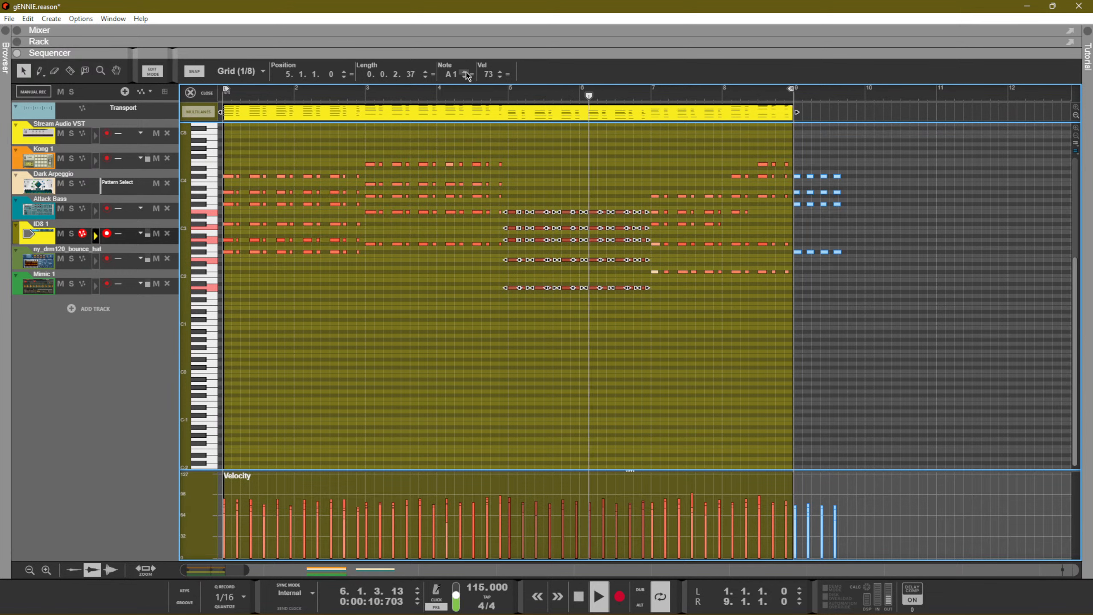
{"action": "left_click", "coordinate": [585, 145]}
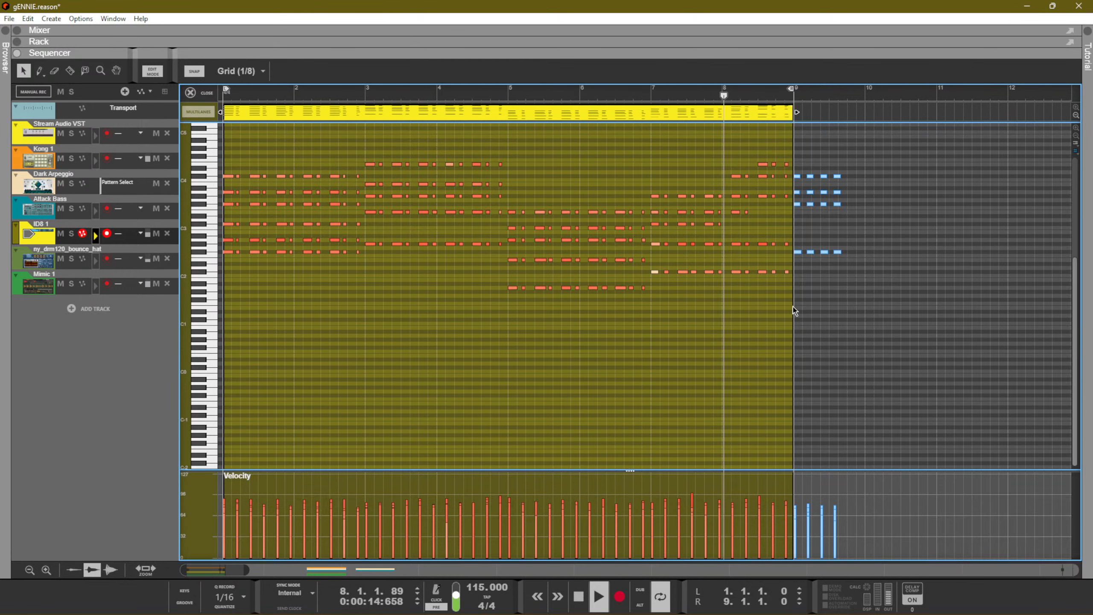
Transpose all ID8 1 chord notes in bar 8 down two semitones, so the lowest note is B1
{"action": "left_click_drag", "start_coordinate": [789, 300], "coordinate": [727, 147]}
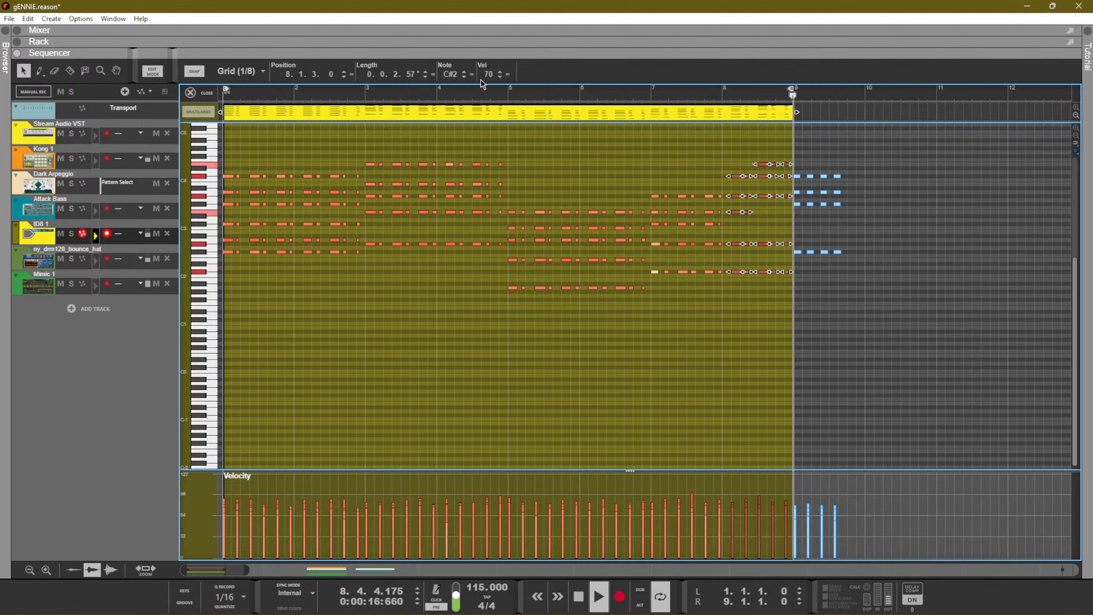
{"action": "left_click", "coordinate": [633, 89]}
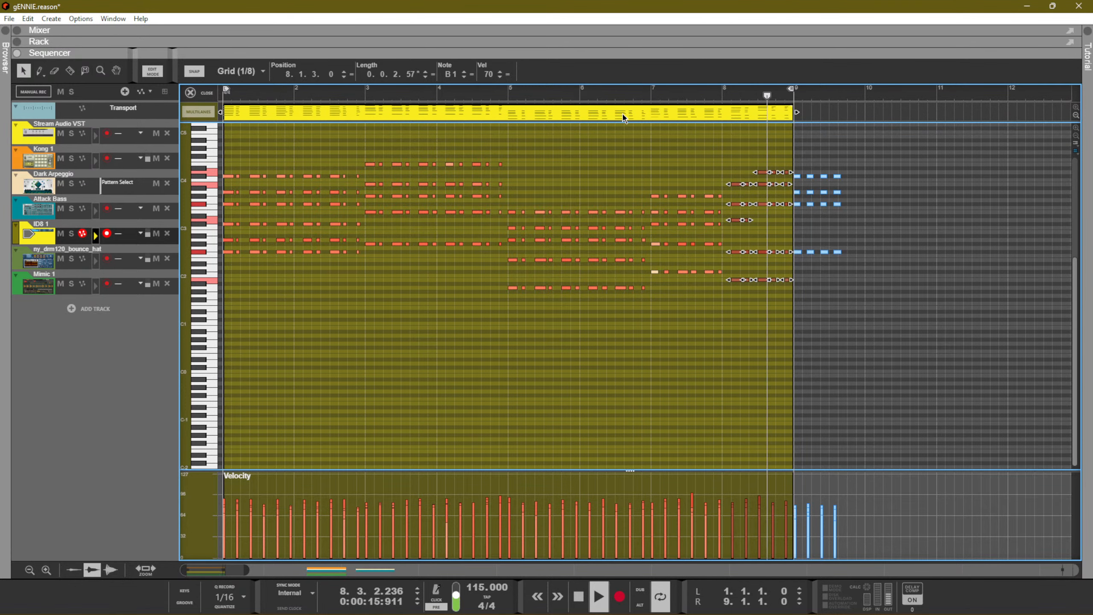
Return to the arrangement, select the Attack Bass track for live playing, and restart the loop
{"action": "key", "text": "ctrl+e"}
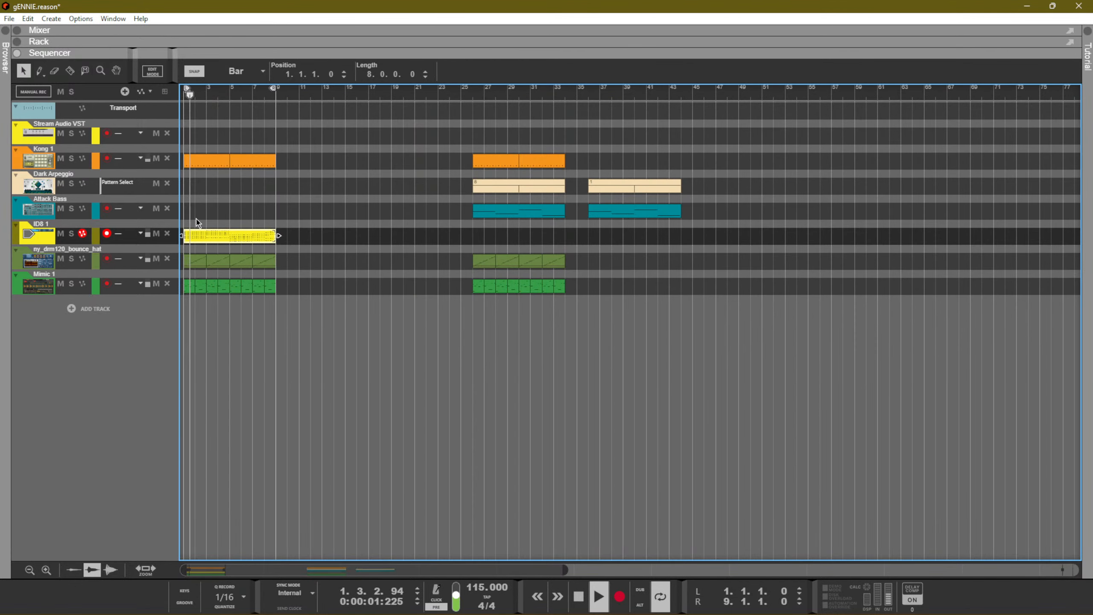
{"action": "left_click", "coordinate": [114, 212]}
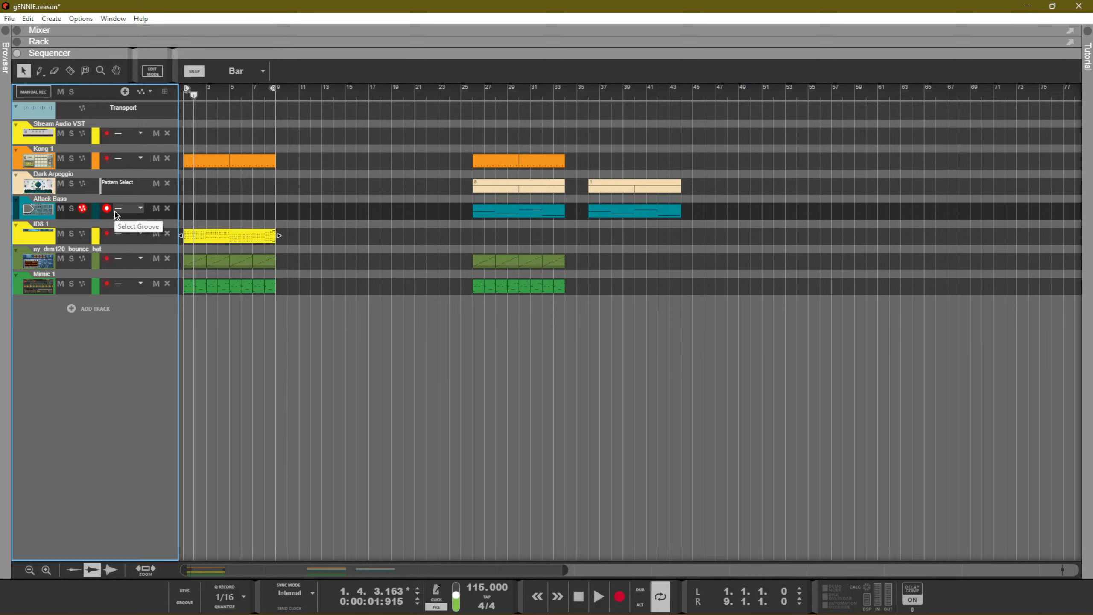
{"action": "key", "text": "space"}
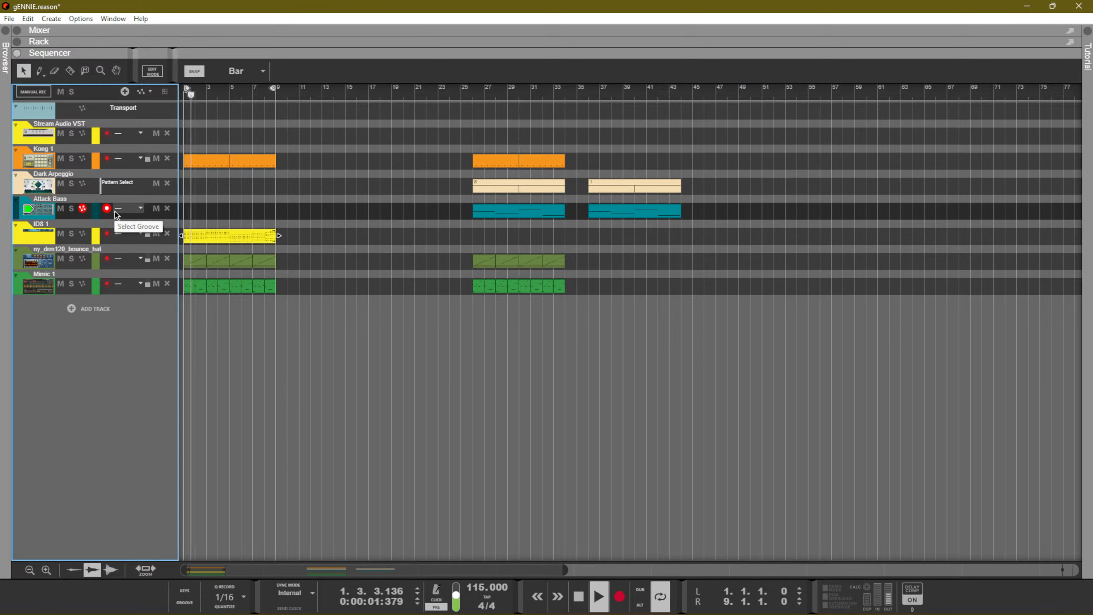
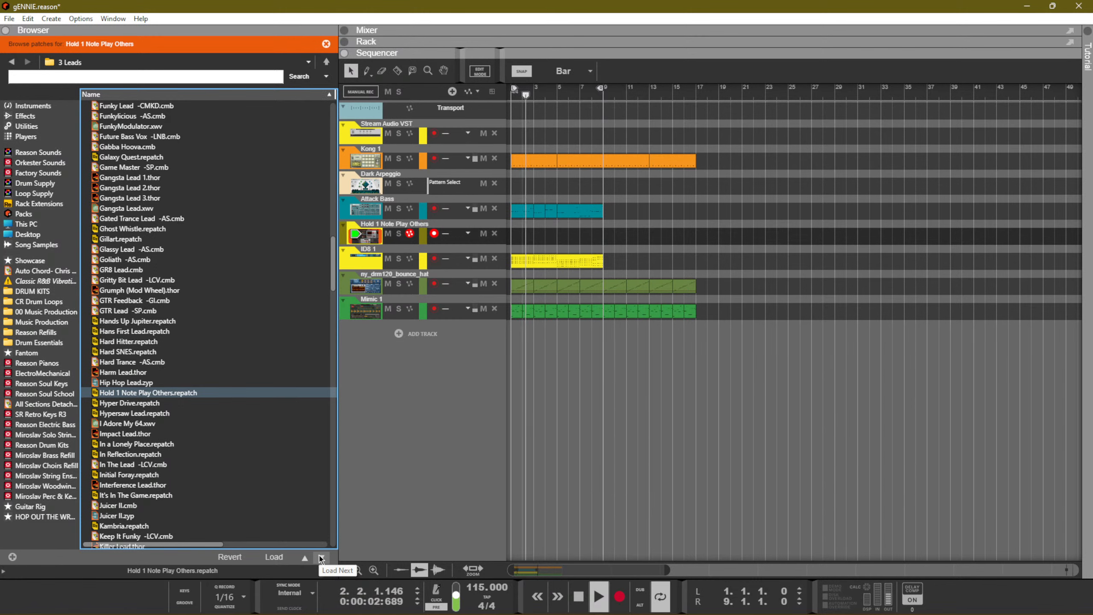
Record a lead part on the Hold 1 Note Play Others track over bars 1 to 8 and keep the loop playing
{"action": "key", "text": "space"}
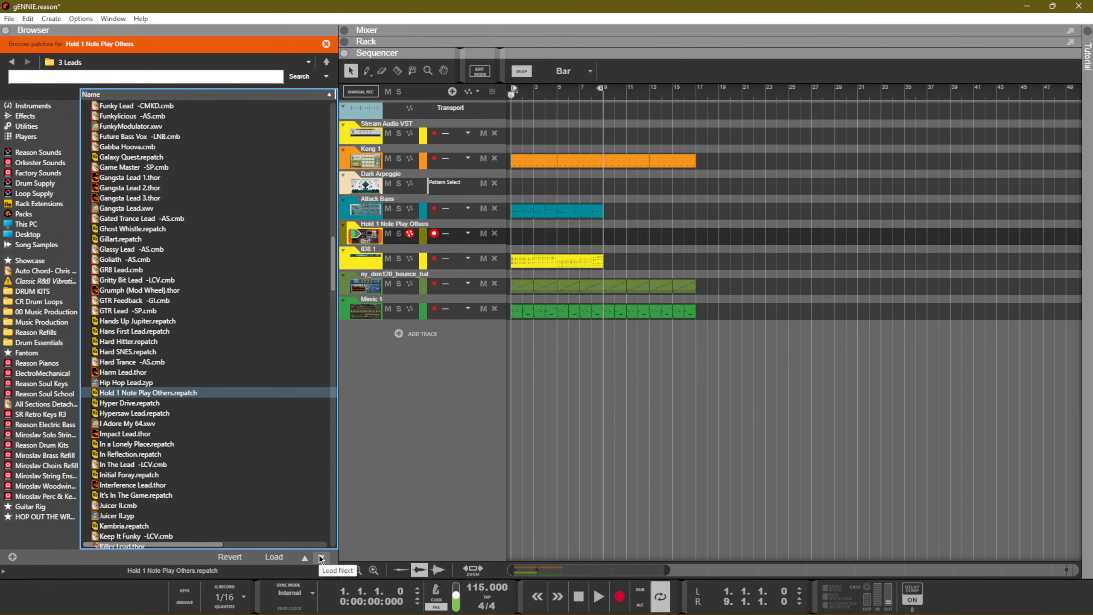
{"action": "key", "text": "ctrl+Return"}
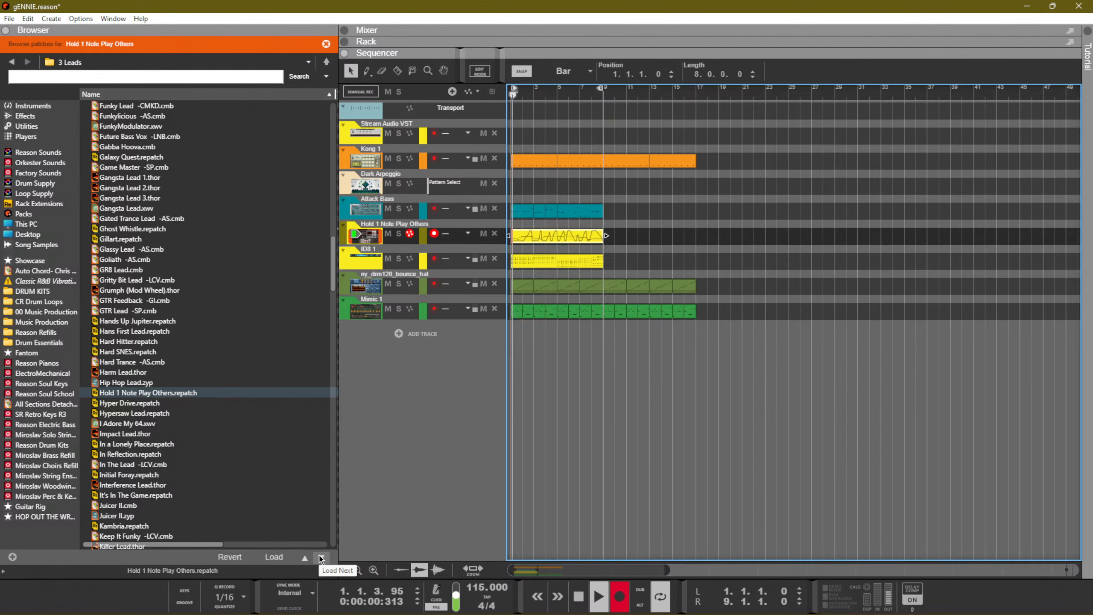
{"action": "key", "text": "ctrl+Return"}
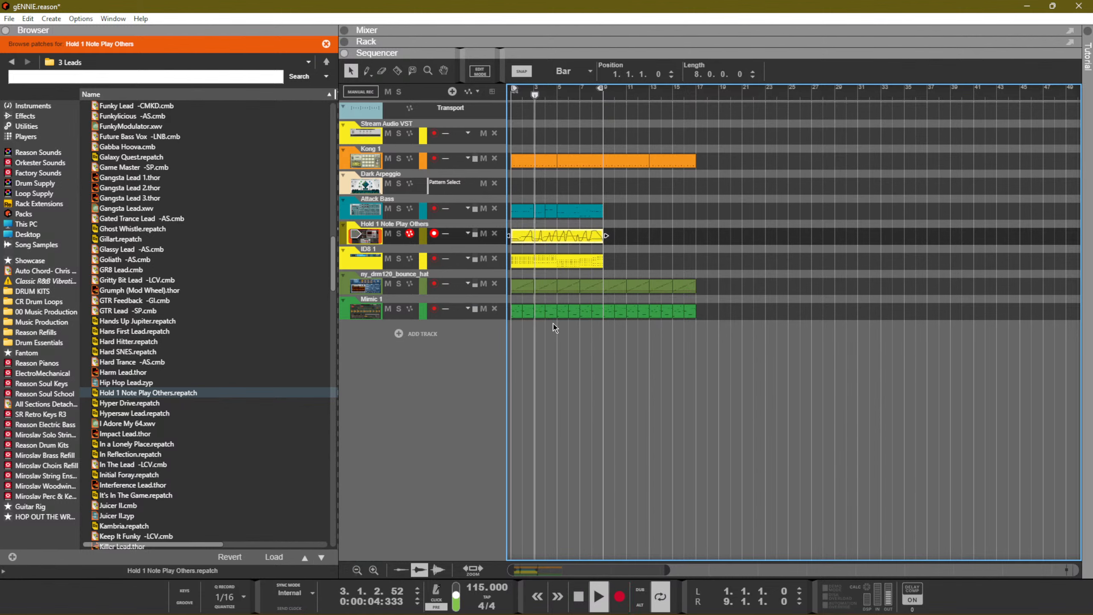
View the Europa lead in the rack and solo its mixer channel briefly to hear the recorded part alone
{"action": "key", "text": "F6+F7"}
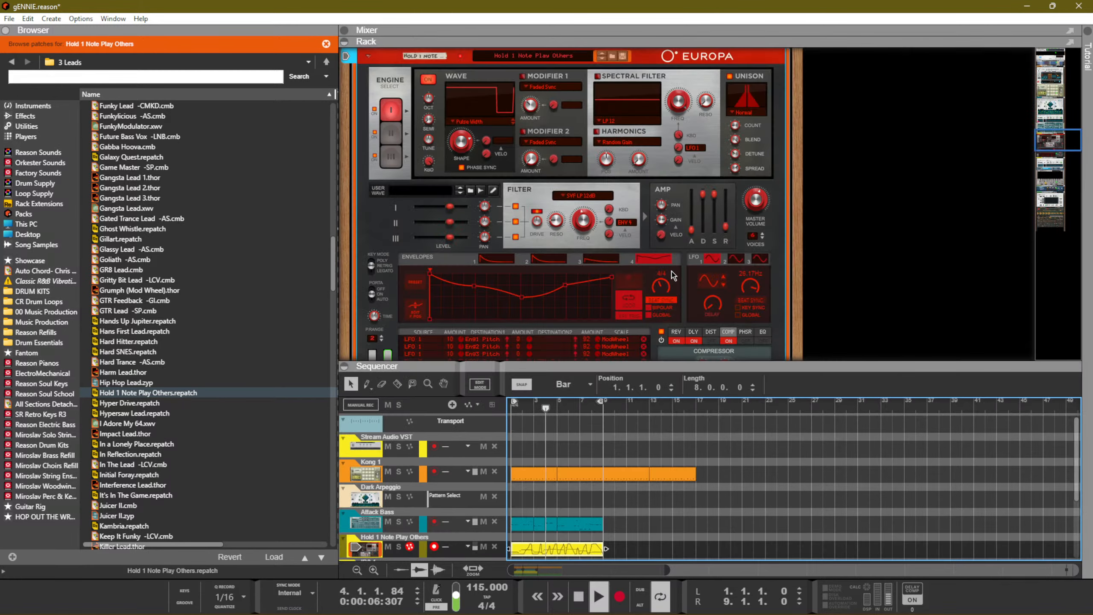
{"action": "key", "text": "F5"}
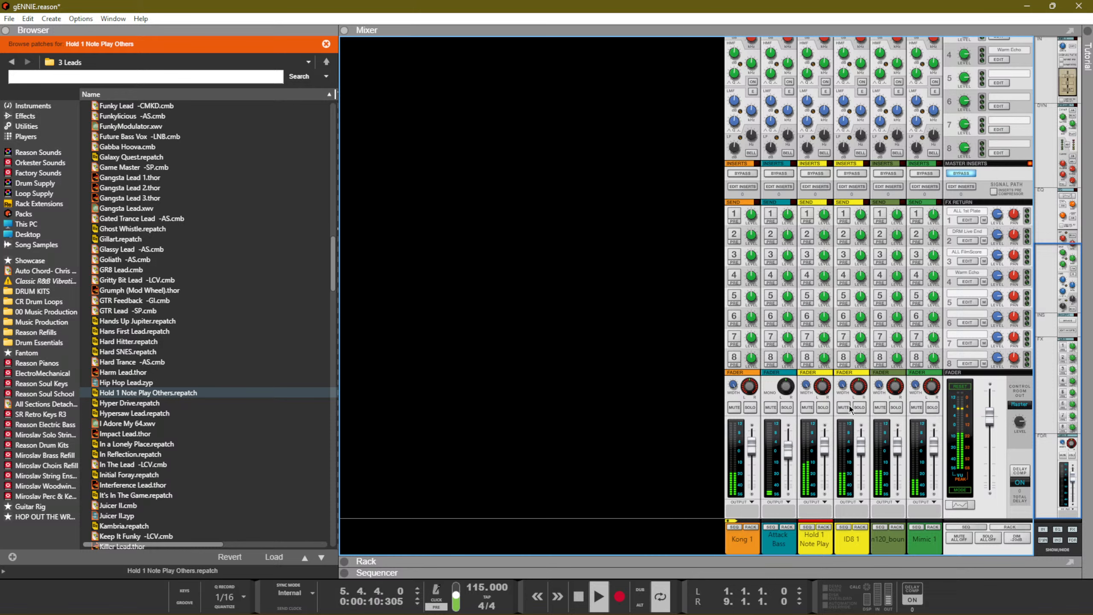
{"action": "left_click", "coordinate": [822, 408]}
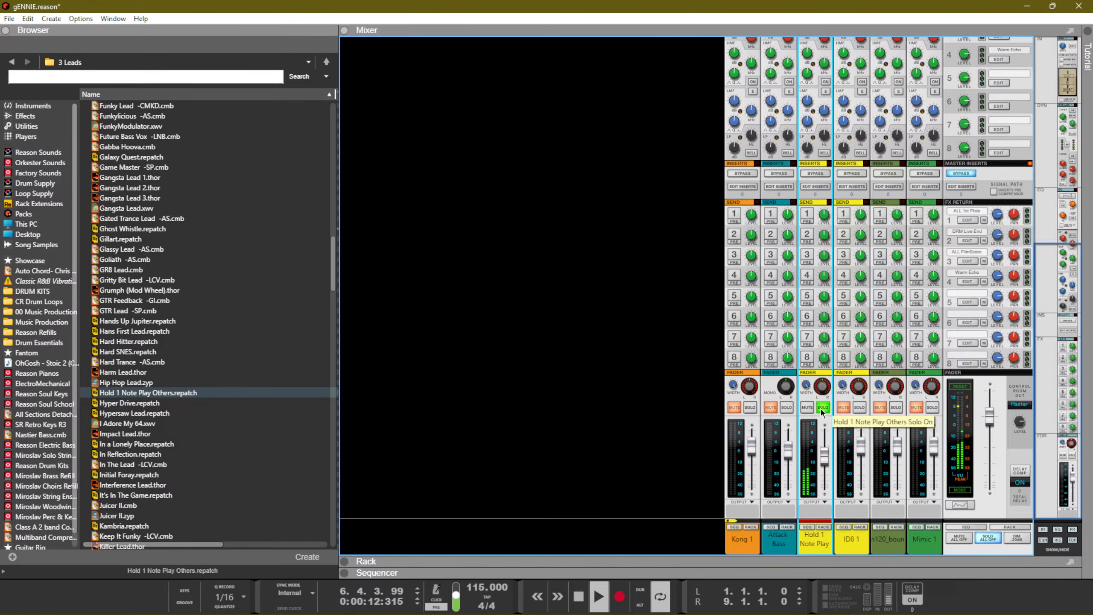
{"action": "key", "text": "F7"}
Add a Malström instrument track and copy the eight-bar Hold 1 Note Play Others clip onto it at bar 1
{"action": "right_click", "coordinate": [450, 342]}
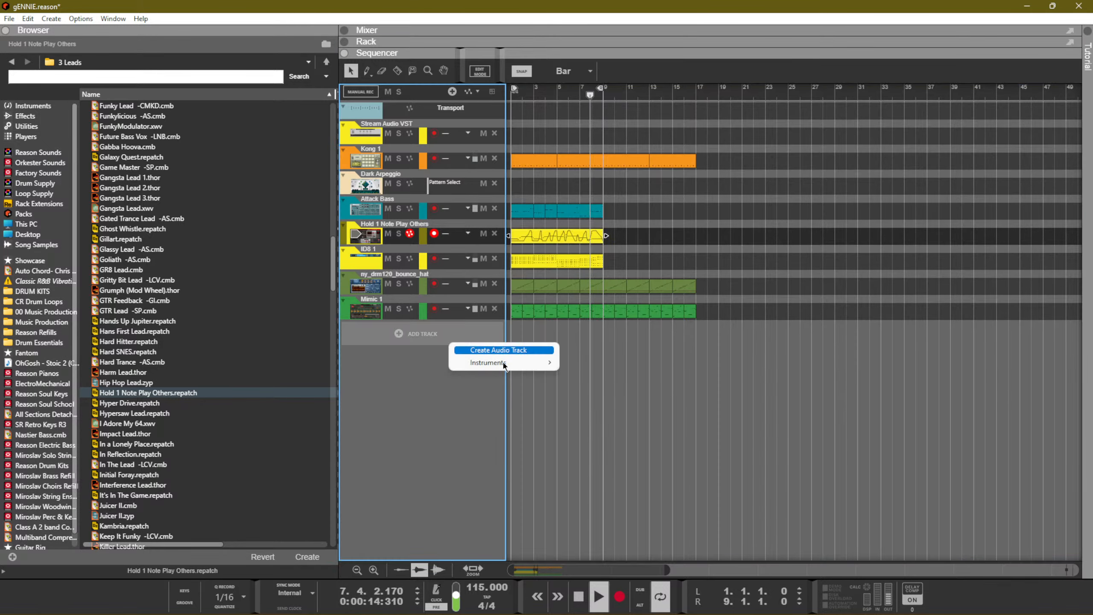
{"action": "mouse_move", "coordinate": [516, 363]}
{"action": "left_click", "coordinate": [688, 385]}
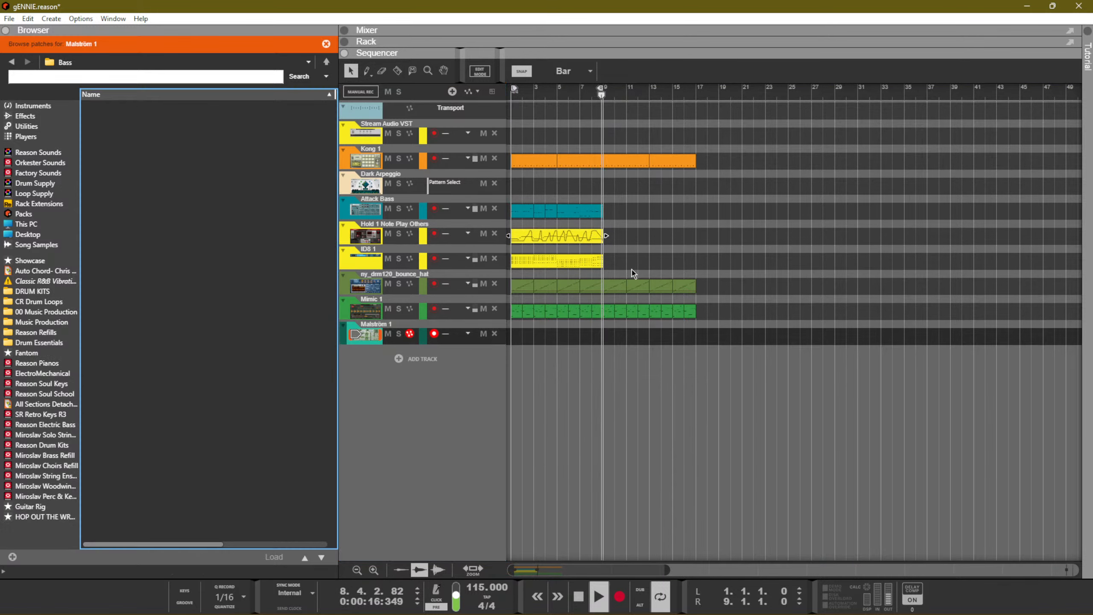
{"action": "left_click", "coordinate": [602, 241]}
{"action": "key", "text": "space"}
{"action": "left_click_drag", "start_coordinate": [585, 240], "coordinate": [540, 354]}
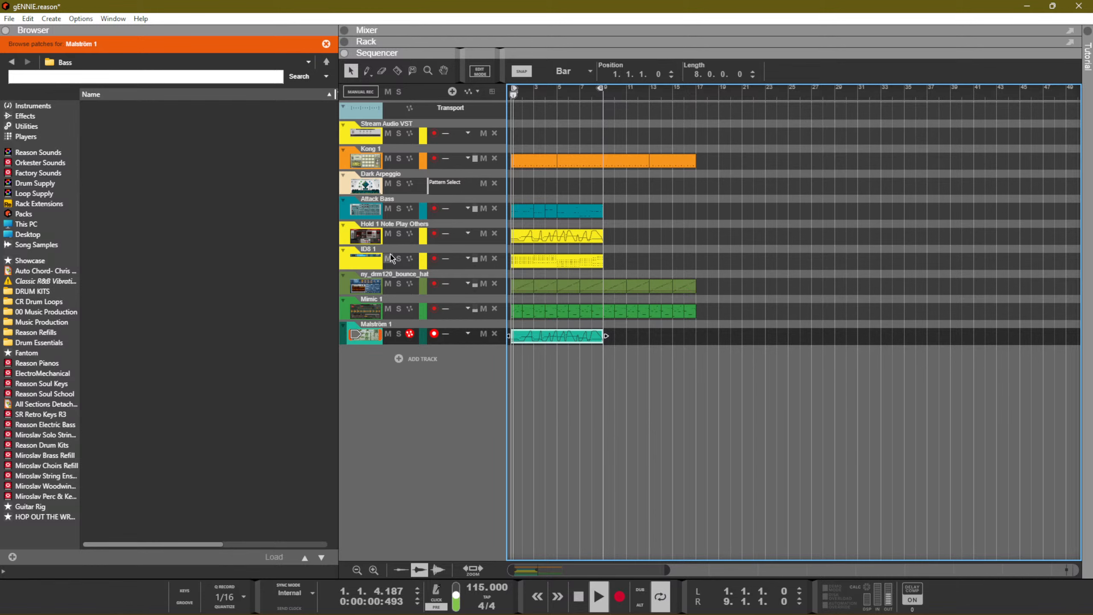
Audition the Malström 1 track from the start and place it directly below the Hold 1 Note Play Others track
{"action": "left_click", "coordinate": [400, 334]}
{"action": "key", "text": "space"}
{"action": "key", "text": "space"}
{"action": "left_click", "coordinate": [399, 334]}
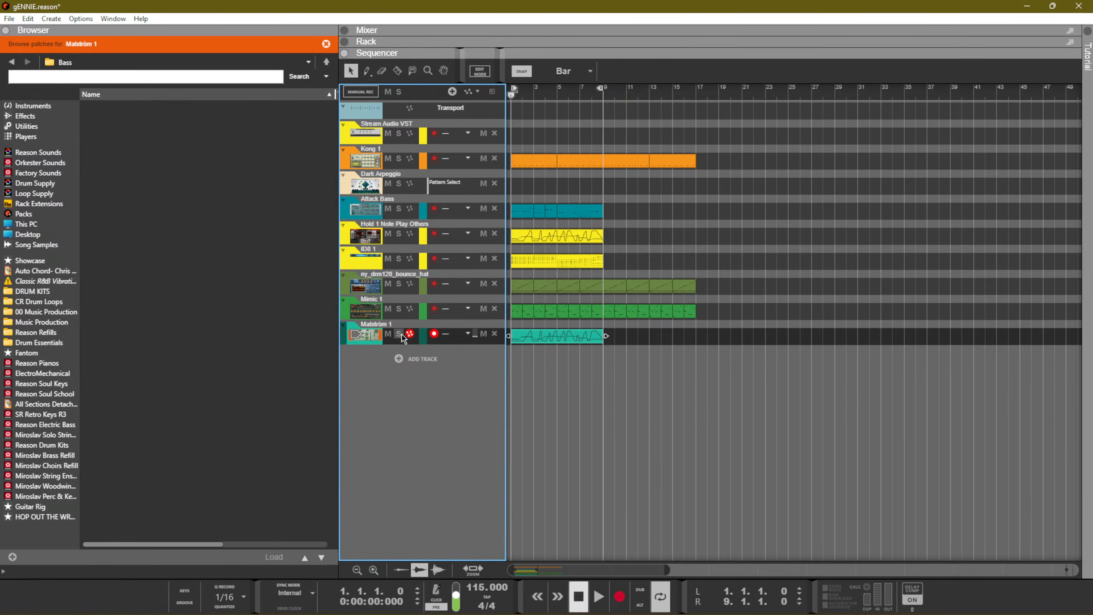
{"action": "left_click_drag", "start_coordinate": [343, 340], "coordinate": [349, 247]}
{"action": "left_click", "coordinate": [658, 246]}
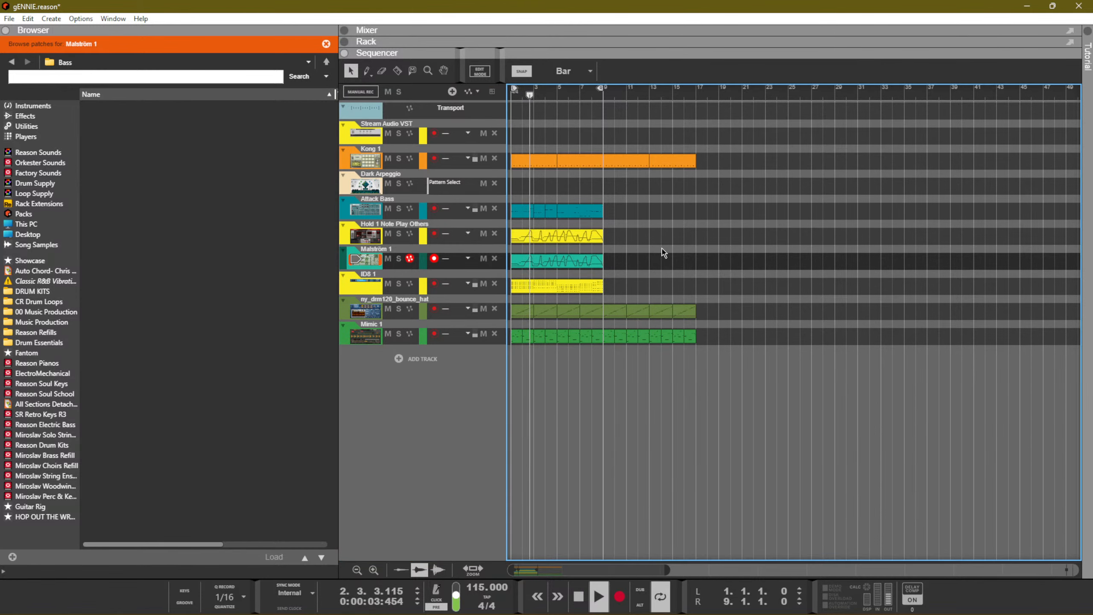
View the Malström device in the rack and browse the Reason Sounds and Factory Sounds locations for a patch
{"action": "key", "text": "F6"}
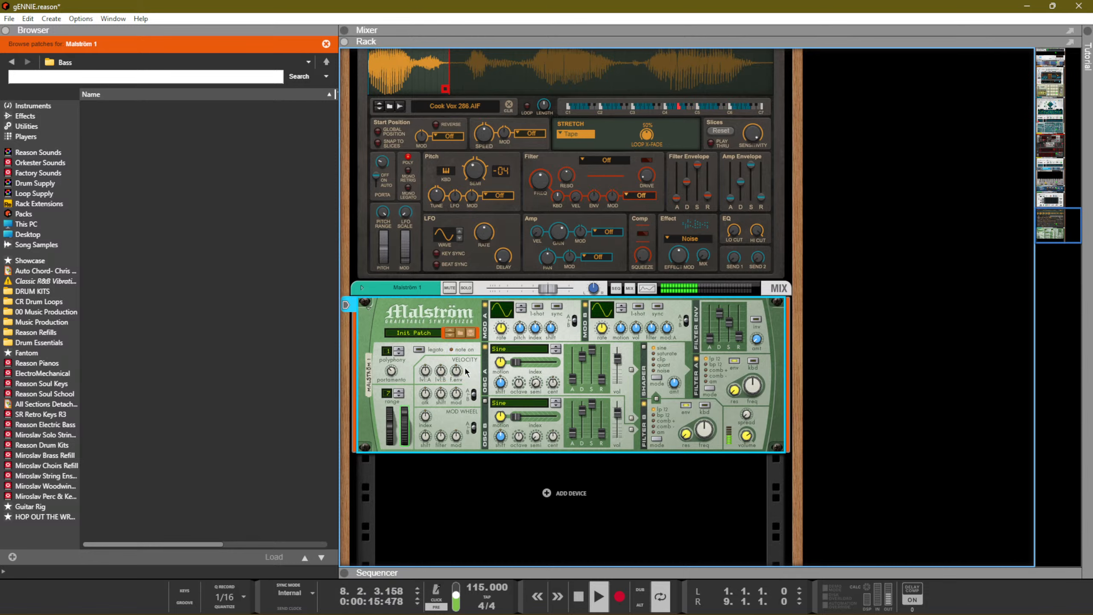
{"action": "key", "text": "F7"}
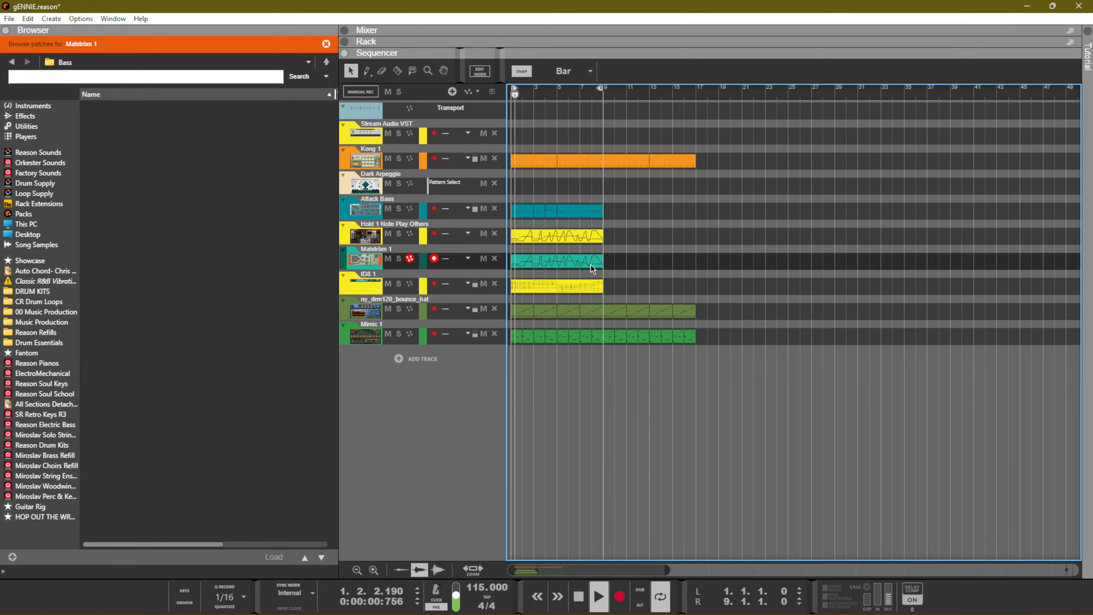
{"action": "key", "text": "F6"}
{"action": "key", "text": "F7"}
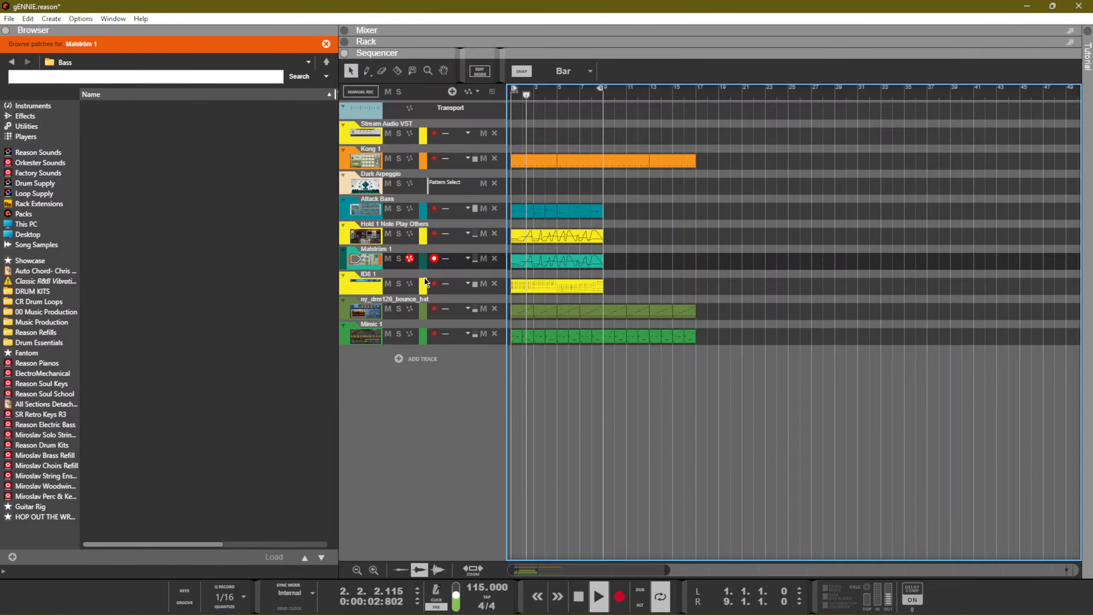
{"action": "left_click", "coordinate": [48, 174]}
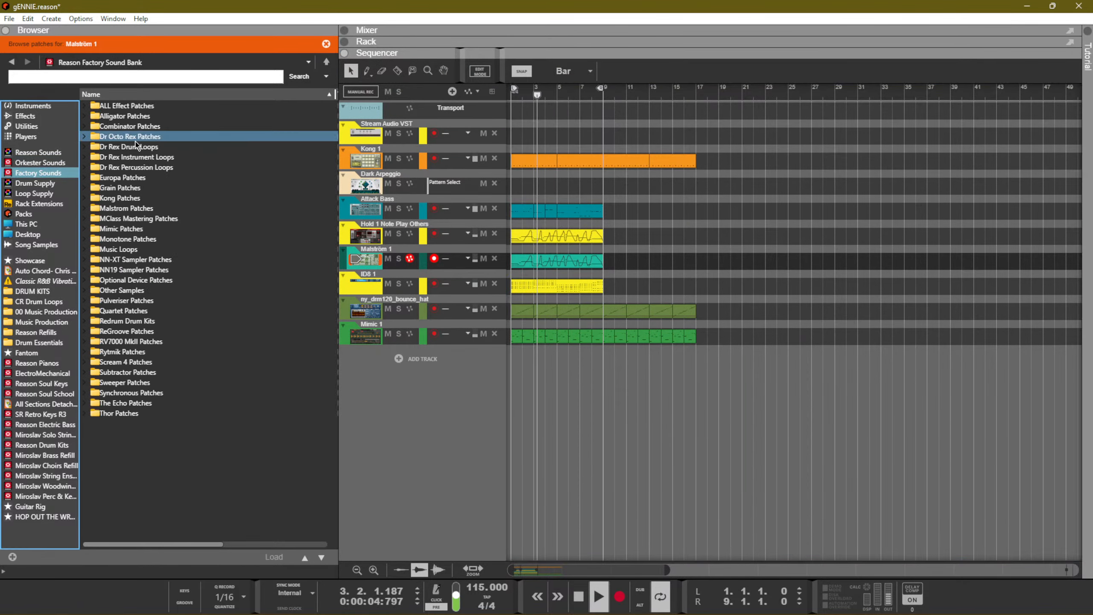
{"action": "left_click", "coordinate": [38, 153]}
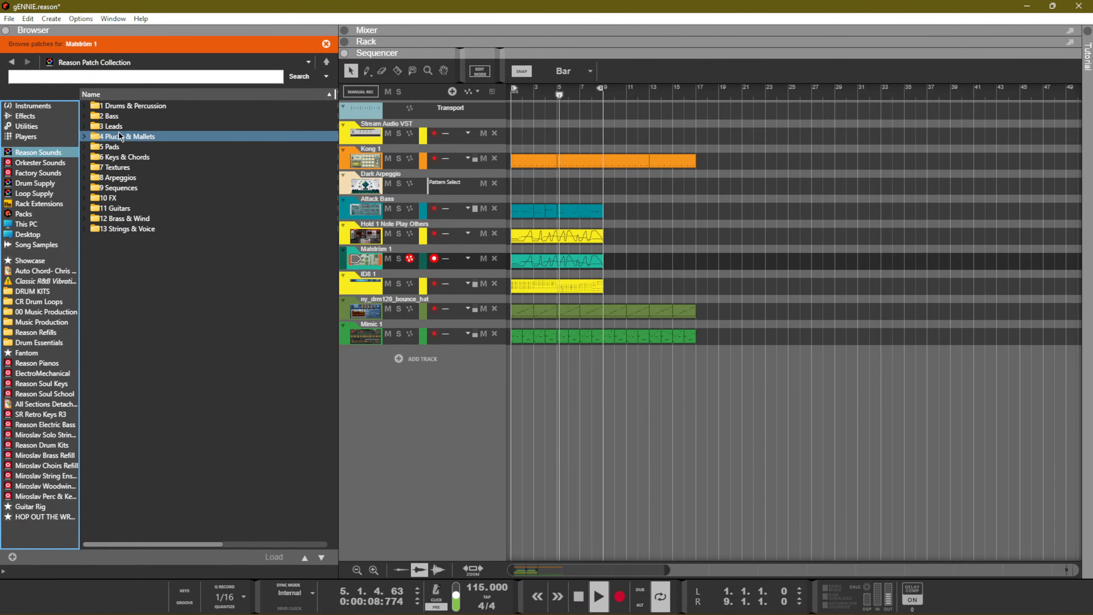
{"action": "left_click", "coordinate": [55, 177]}
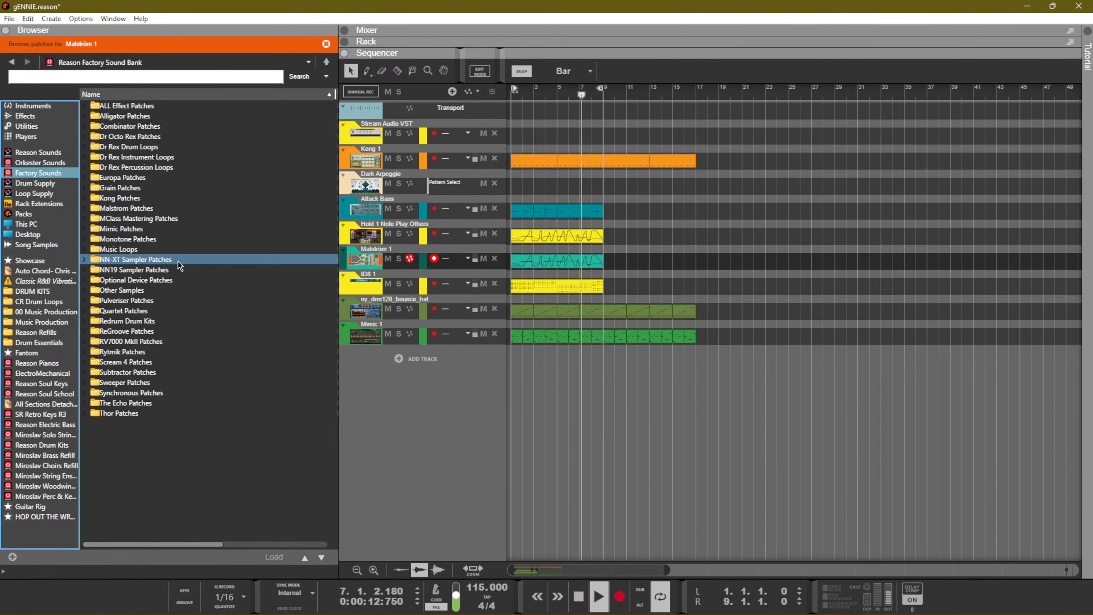
Lower the mixer levels of the Malström 1 and Hold 1 Note Play Others channels slightly
{"action": "key", "text": "F5"}
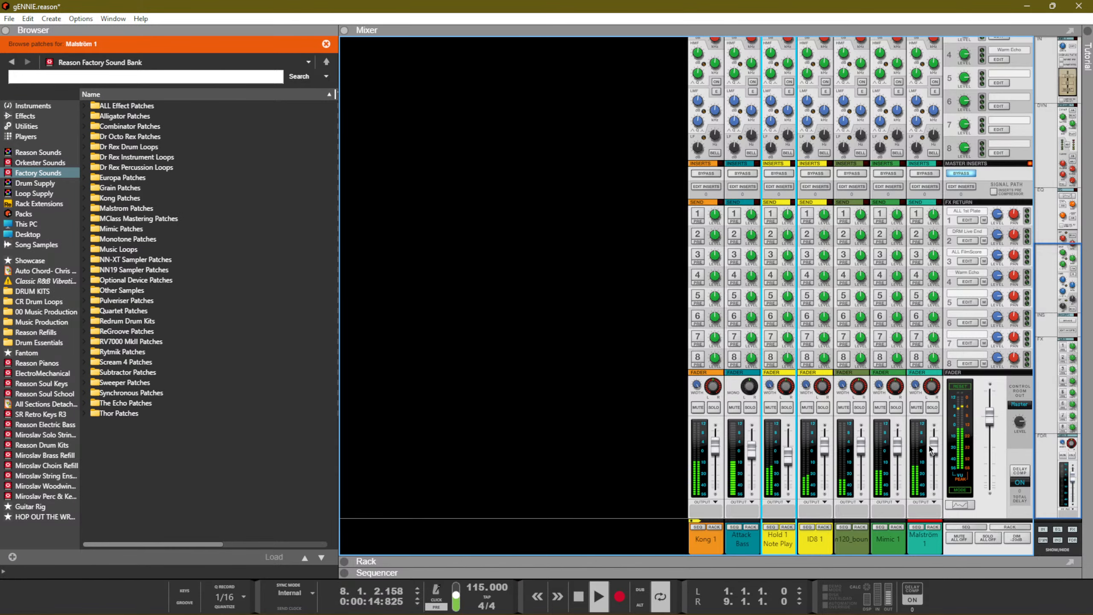
{"action": "left_click_drag", "start_coordinate": [935, 446], "coordinate": [936, 449]}
{"action": "left_click_drag", "start_coordinate": [786, 459], "coordinate": [788, 463]}
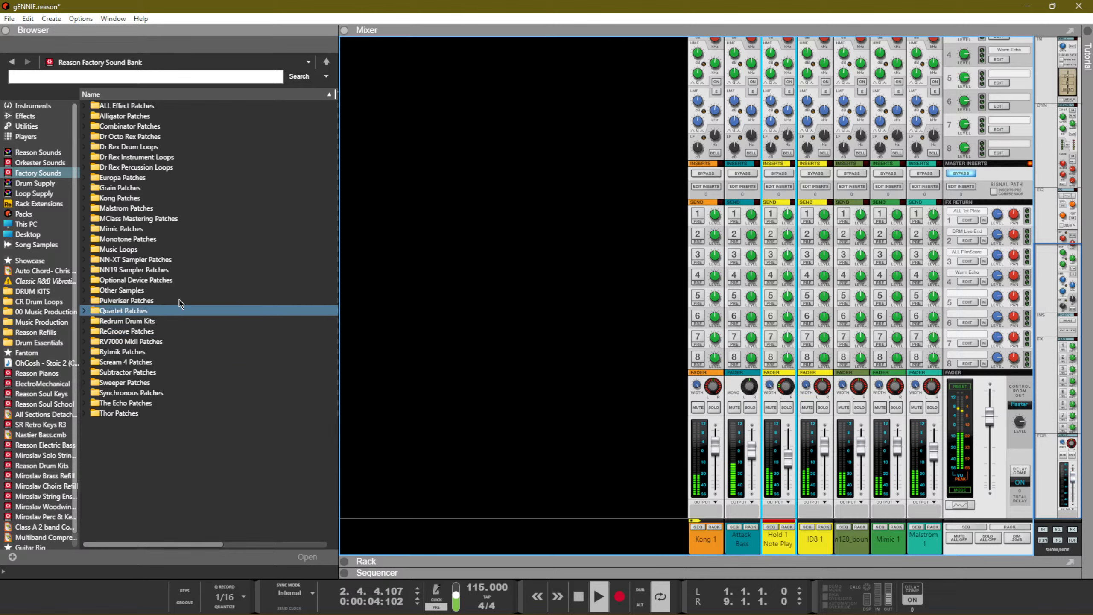
{"action": "key", "text": "F7"}
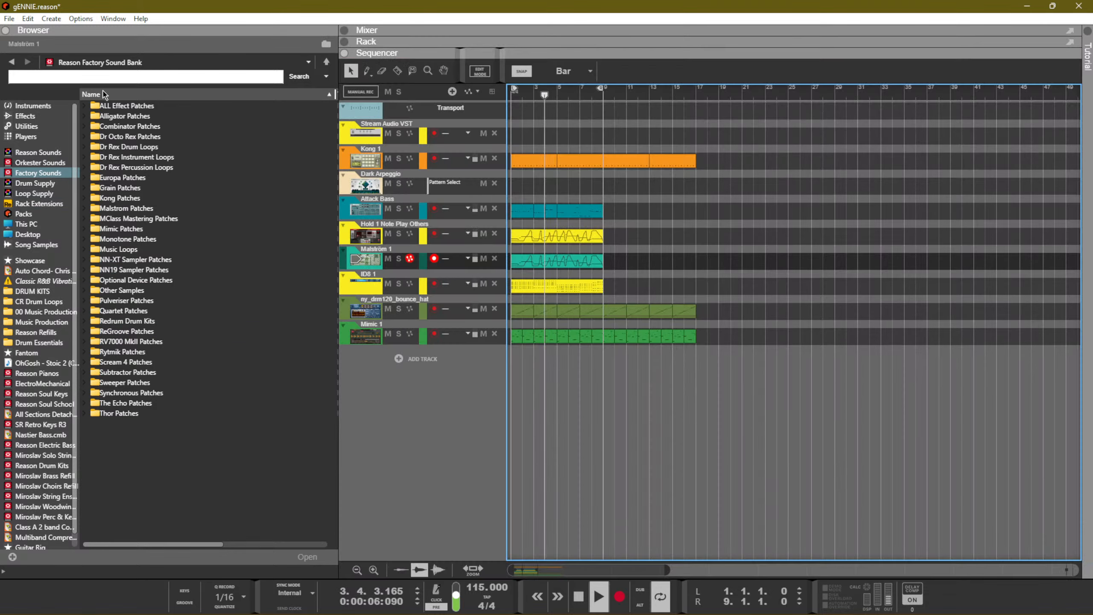
Search the Reason Factory Sound Bank for "SAW" and add the Strom Saws -SP patch as a new instrument track
{"action": "left_click", "coordinate": [102, 80]}
{"action": "type", "text": "SAW"}
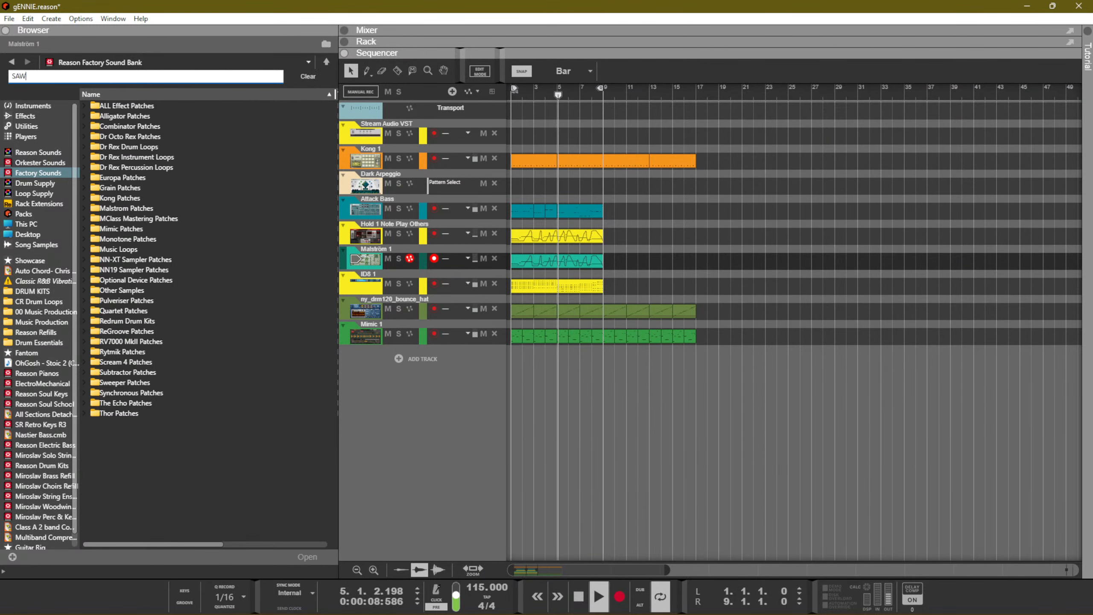
{"action": "key", "text": "Return"}
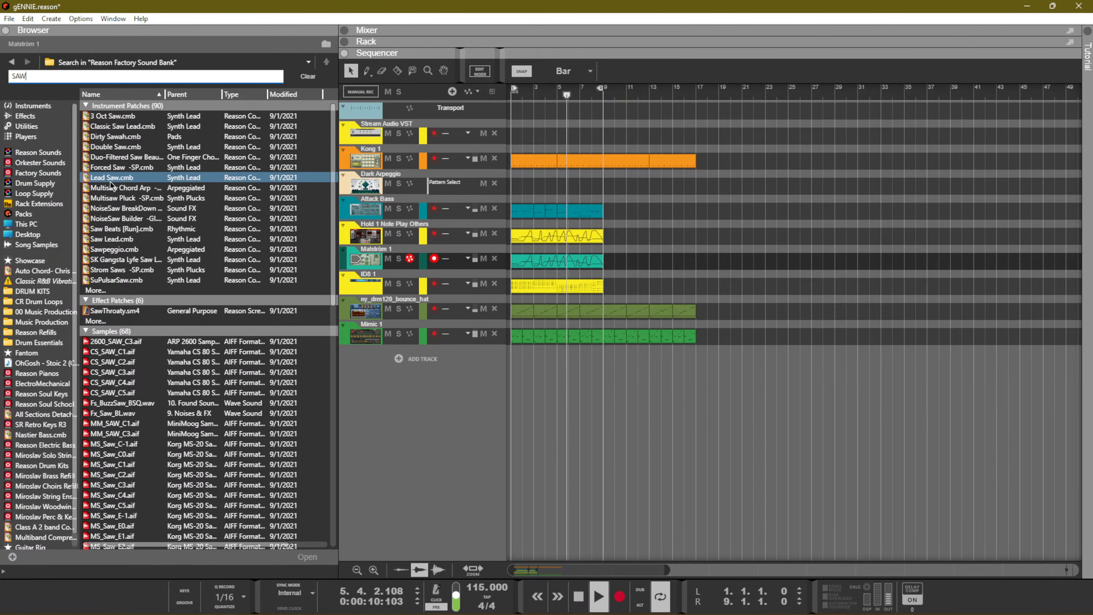
{"action": "double_click", "coordinate": [132, 271]}
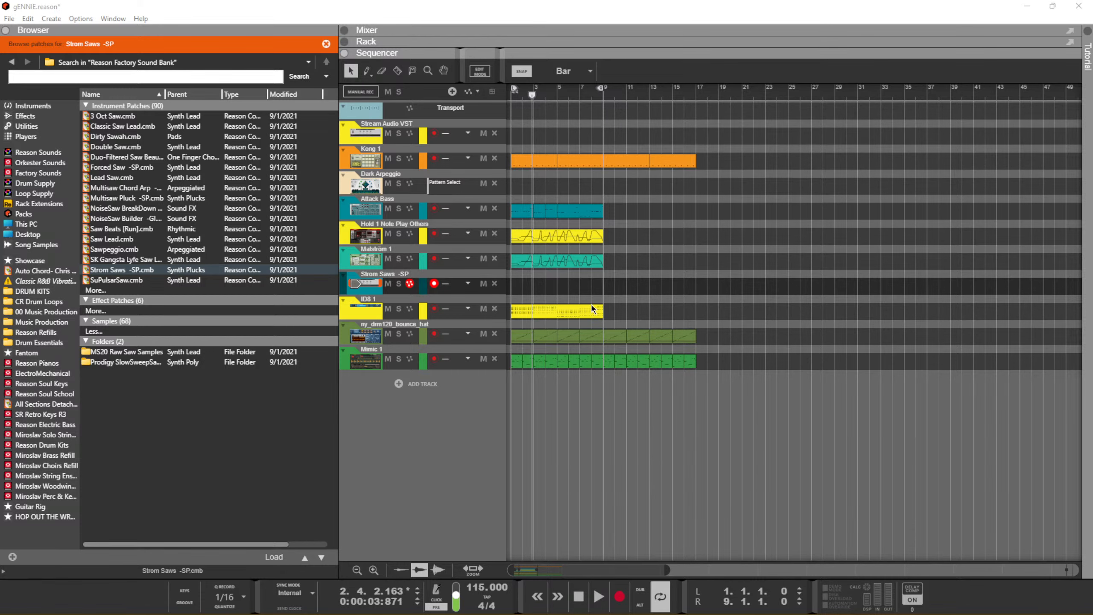
Copy the ID8 1 chord clip onto the Strom Saws -SP track and play the loop from bar 1
{"action": "left_click", "coordinate": [785, 256]}
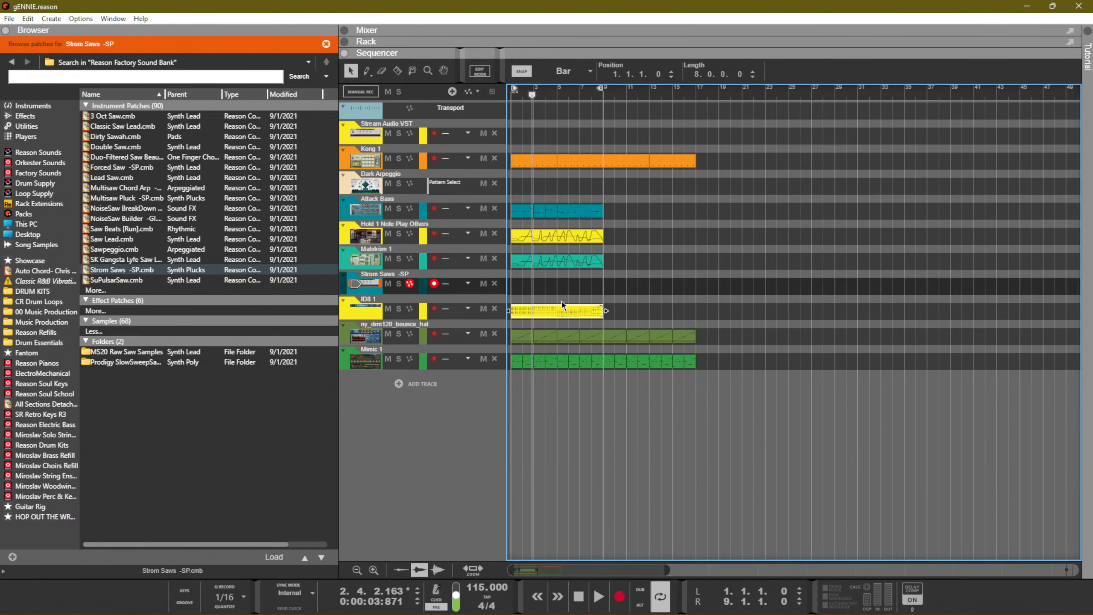
{"action": "key", "text": "shift+Return"}
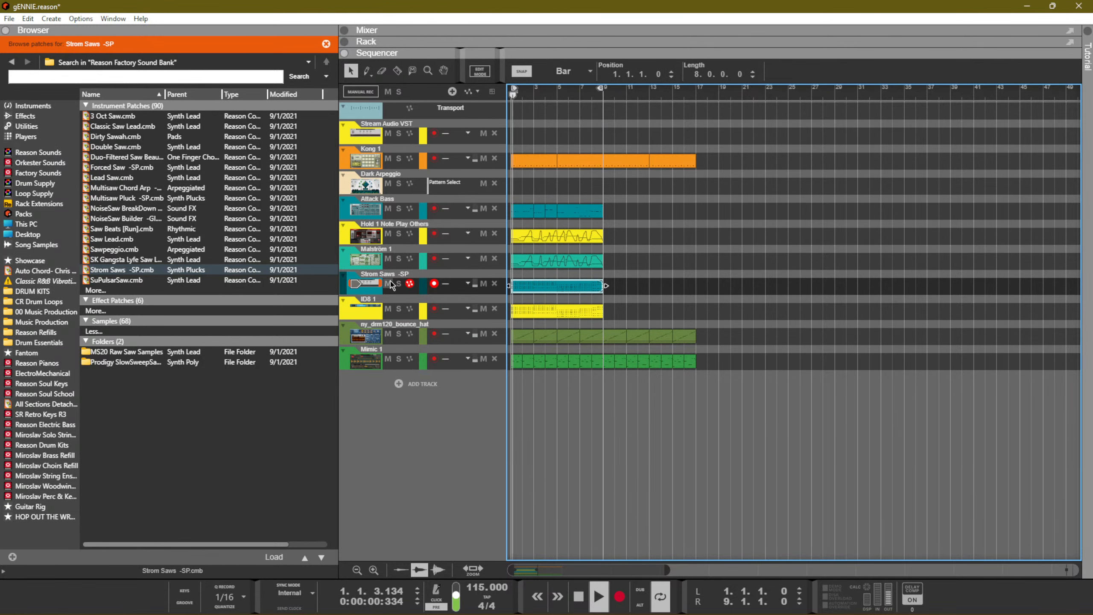
Lower the Strom Saws -SP channel level to about -9.3 dB and select its clip in the arrangement
{"action": "key", "text": "F5"}
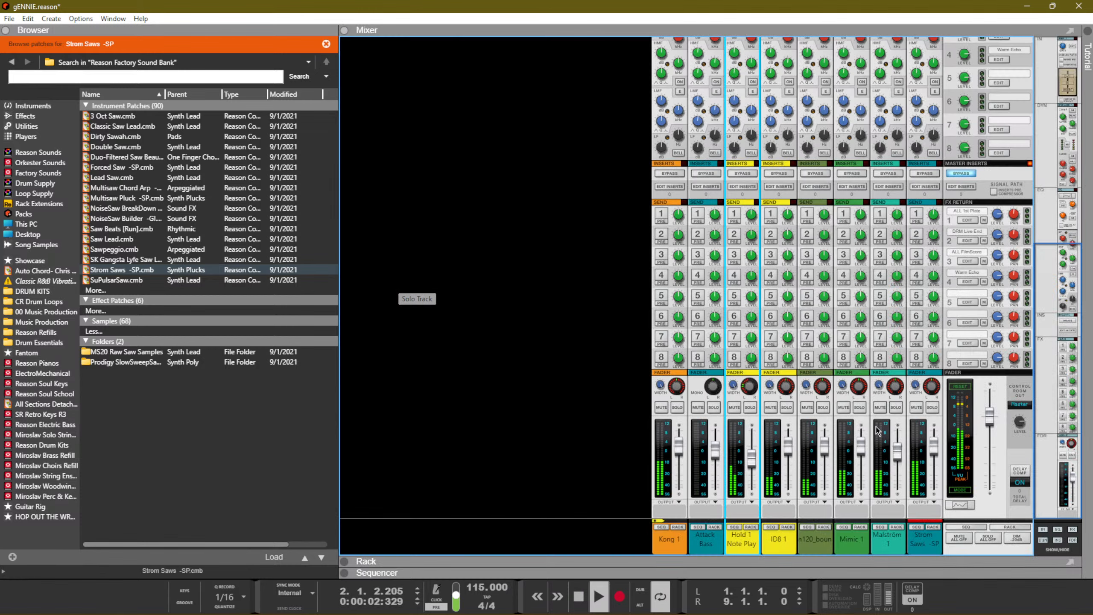
{"action": "left_click", "coordinate": [937, 452]}
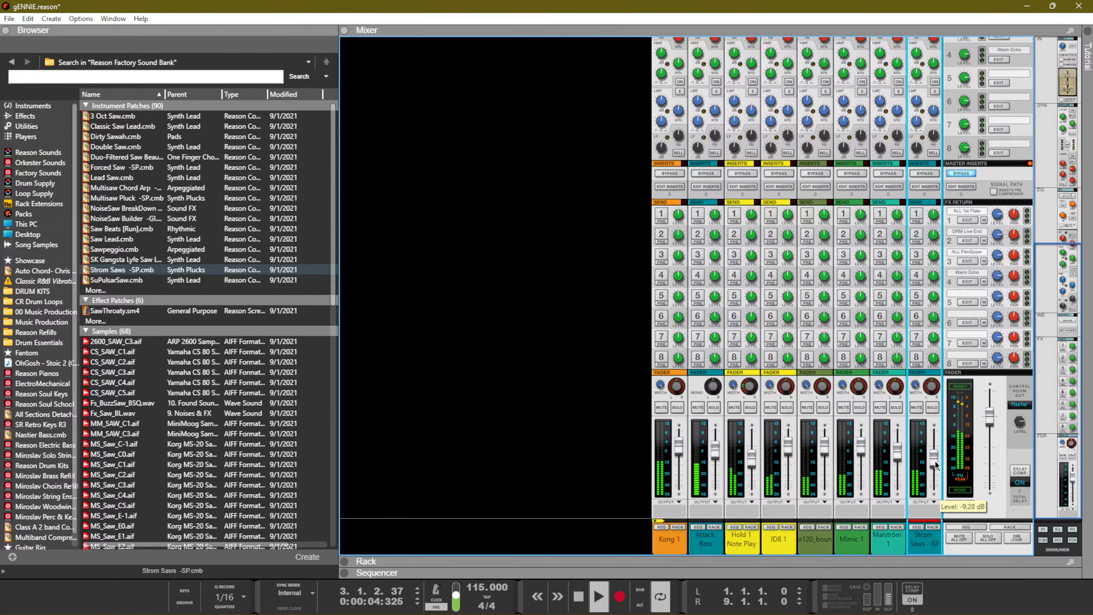
{"action": "key", "text": "F7"}
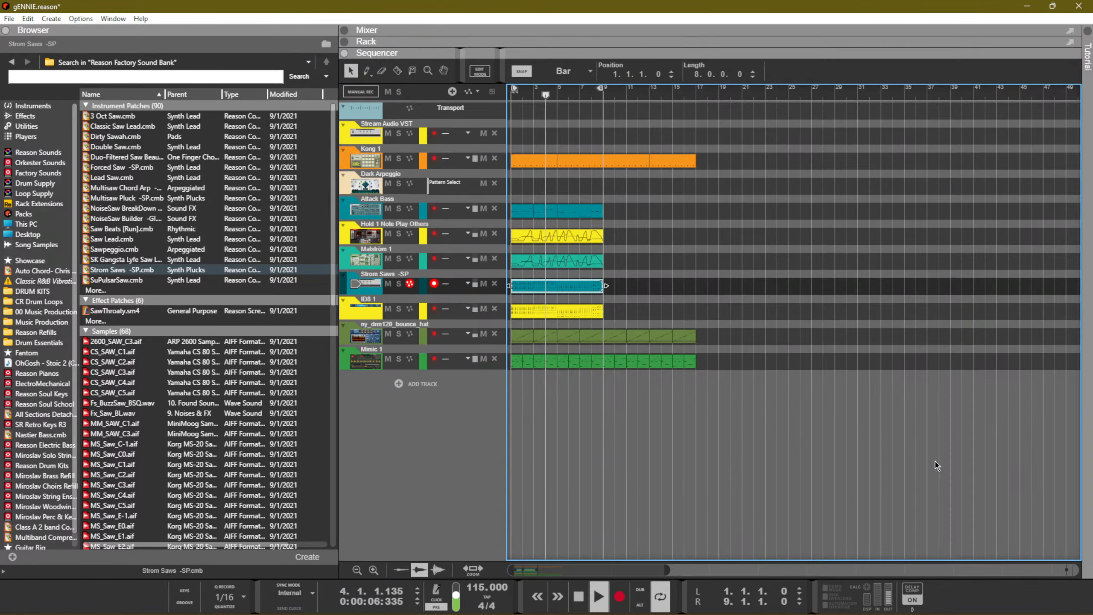
{"action": "left_click", "coordinate": [582, 292]}
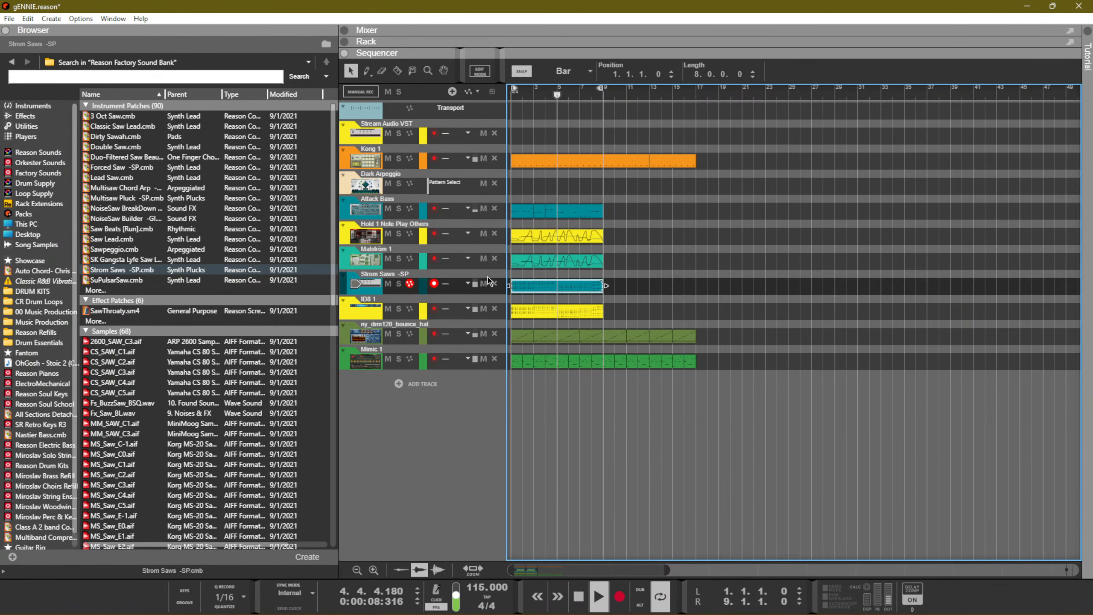
Stop playback and add a Scales & Chords player to the Strom Saws -SP device in the rack
{"action": "left_click", "coordinate": [167, 281]}
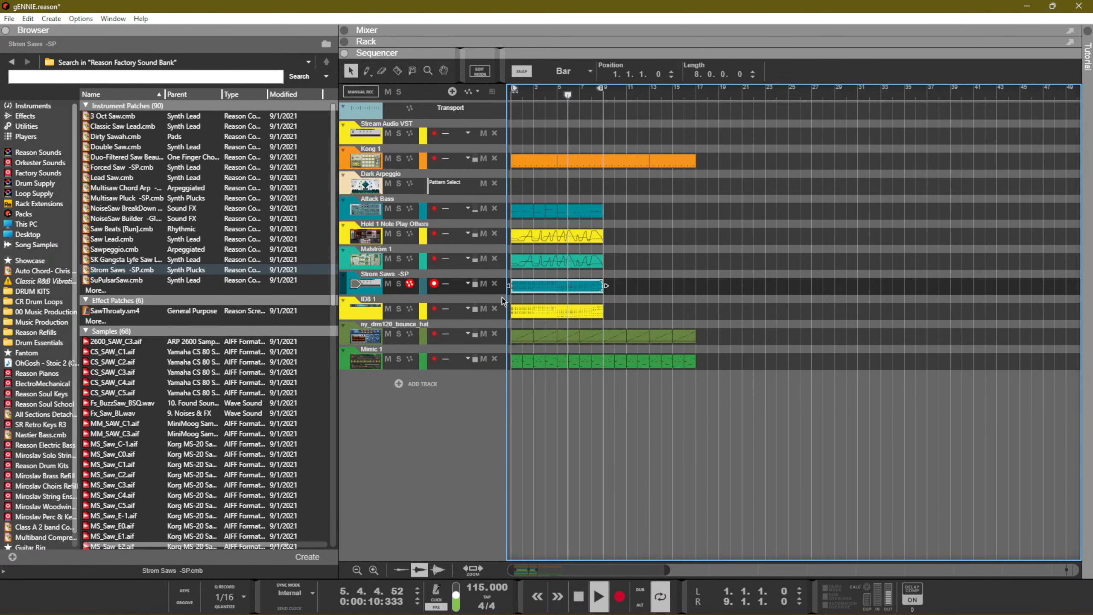
{"action": "key", "text": "space"}
{"action": "key", "text": "F6"}
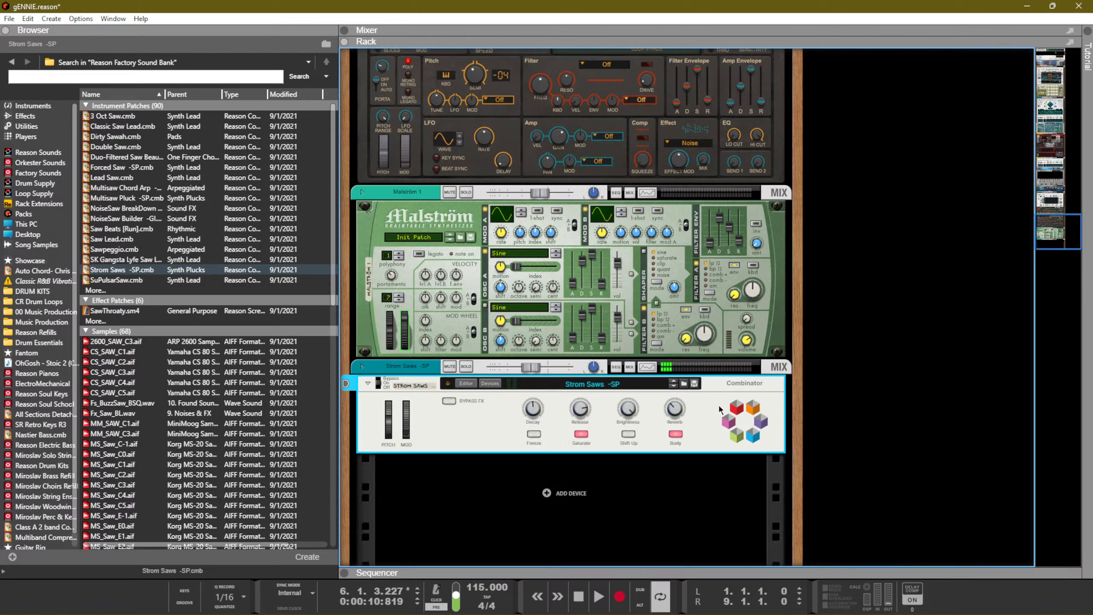
{"action": "right_click", "coordinate": [744, 401]}
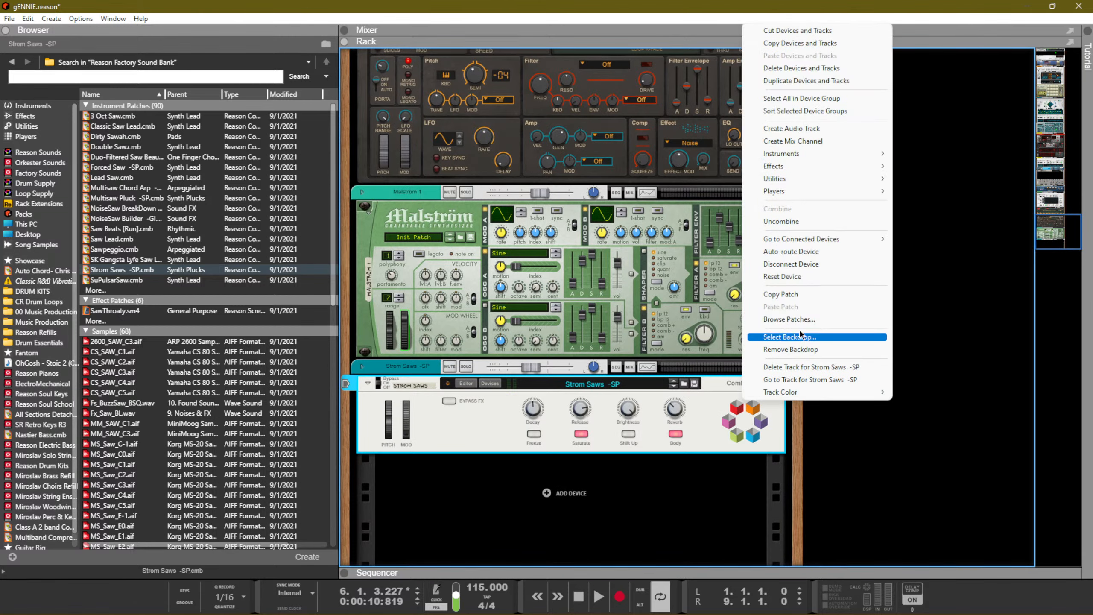
{"action": "mouse_move", "coordinate": [806, 199]}
{"action": "left_click", "coordinate": [935, 291]}
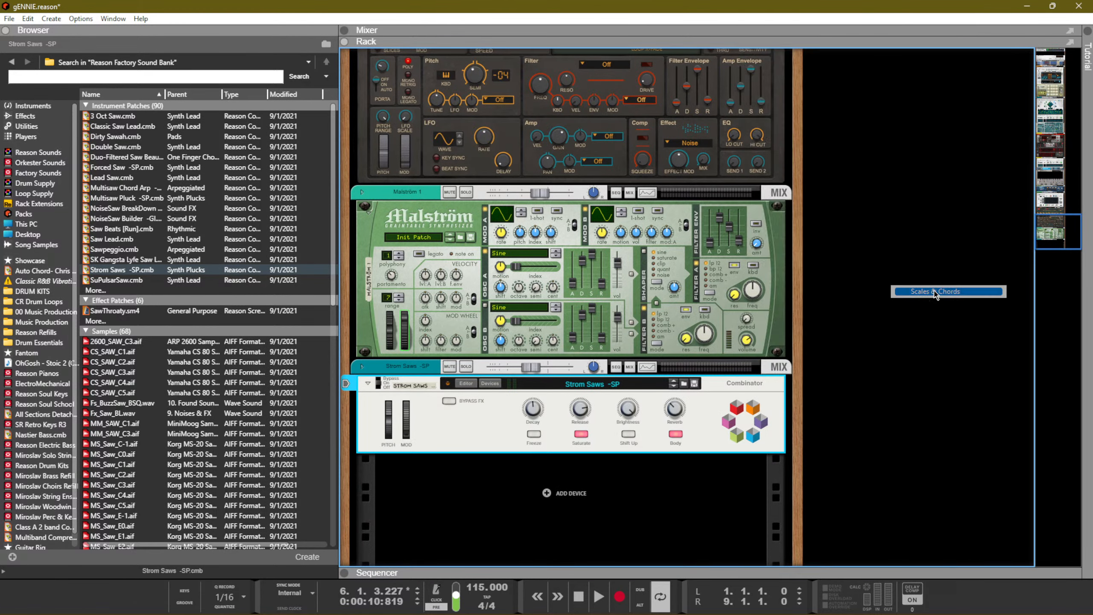
Set the Scales & Chords player to the Minor scale in key Db and play the loop from bar 1
{"action": "left_click", "coordinate": [426, 302]}
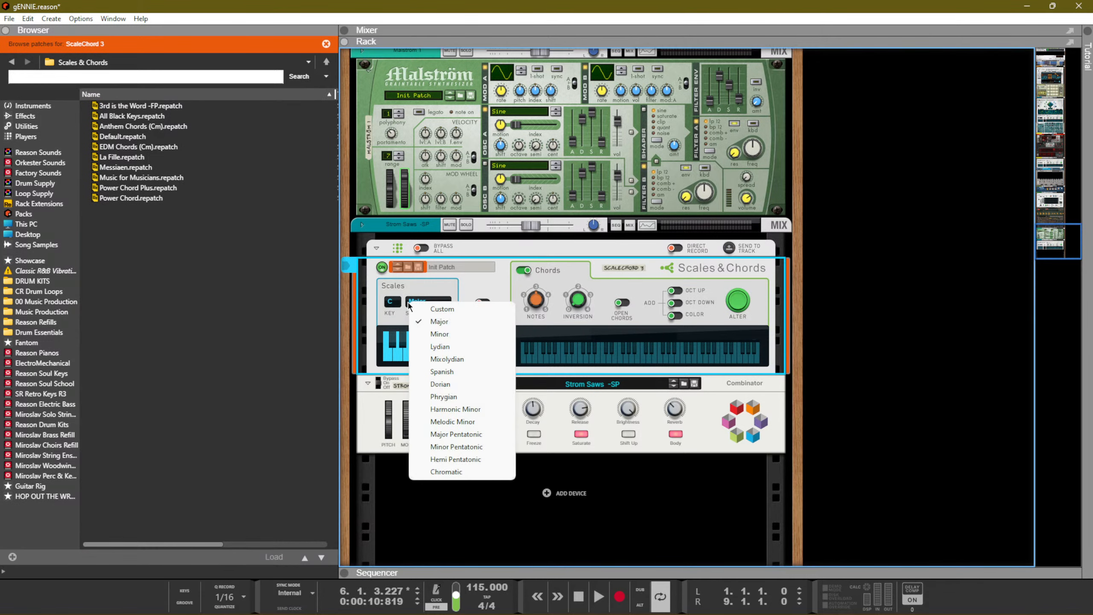
{"action": "left_click", "coordinate": [431, 333]}
{"action": "left_click", "coordinate": [394, 308]}
{"action": "left_click", "coordinate": [420, 324]}
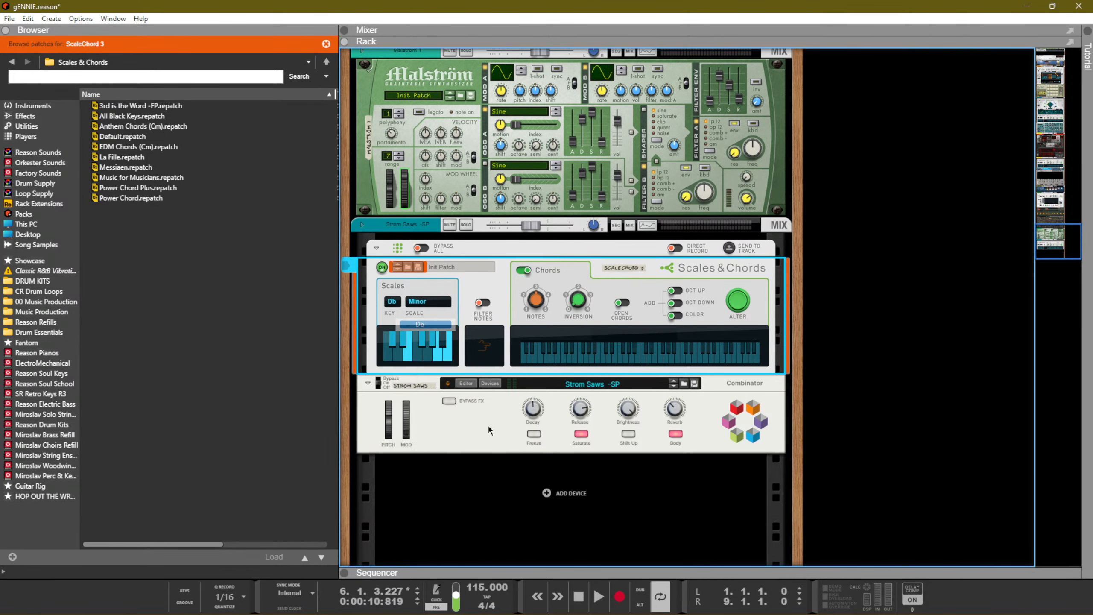
{"action": "left_click", "coordinate": [581, 592]}
{"action": "left_click", "coordinate": [599, 595]}
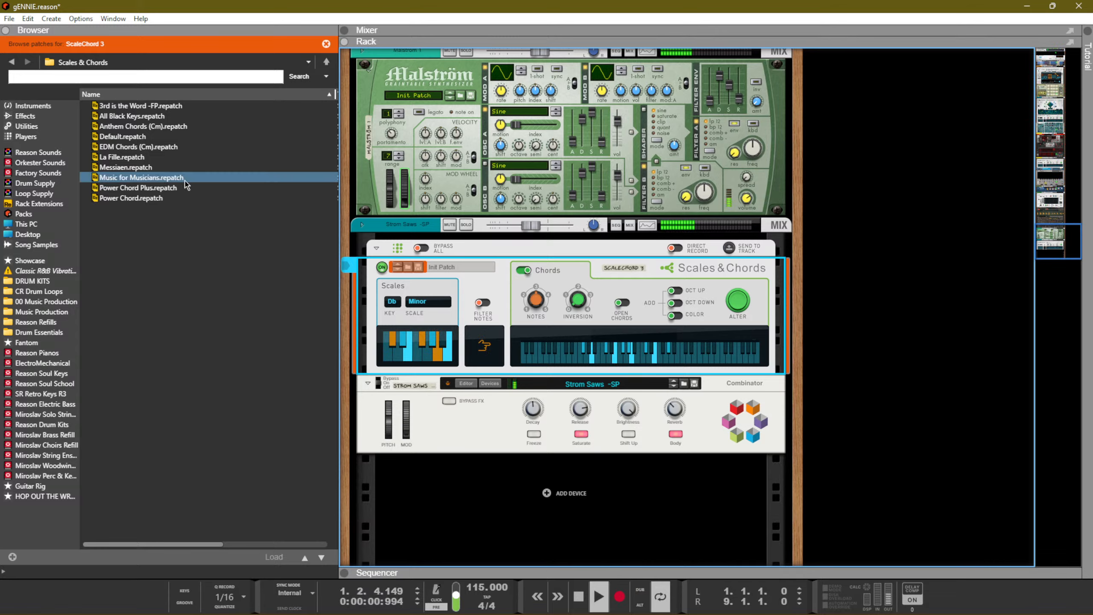
Delete the clips that extend past the eight-bar loop on the Kong 1, ny_drm120_bounce_hat and Mimic 1 tracks
{"action": "key", "text": "F7"}
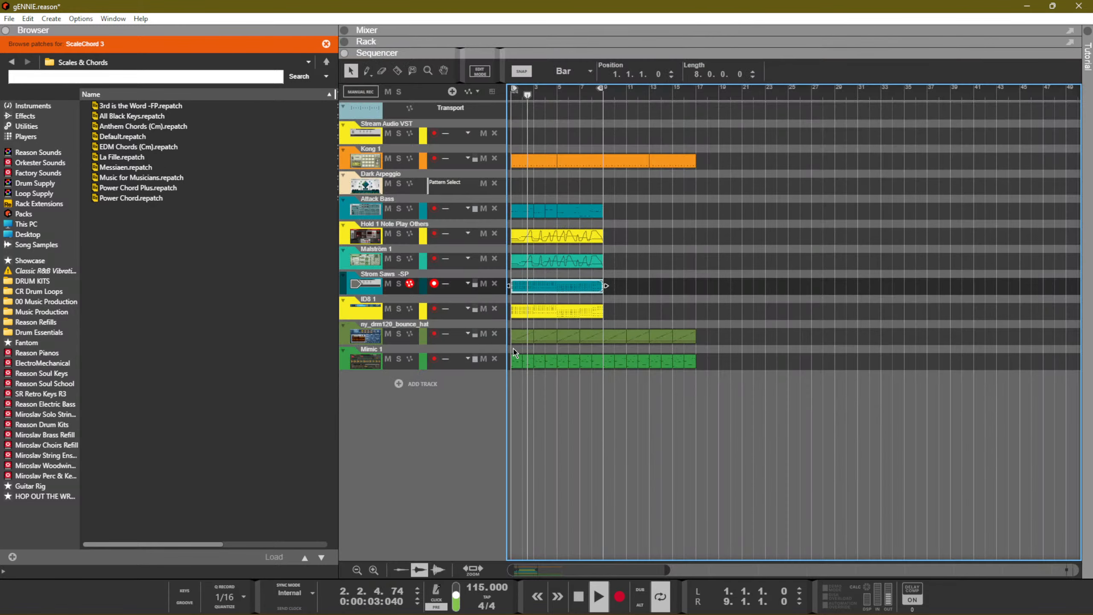
{"action": "left_click_drag", "start_coordinate": [733, 371], "coordinate": [613, 145]}
{"action": "key", "text": "Delete"}
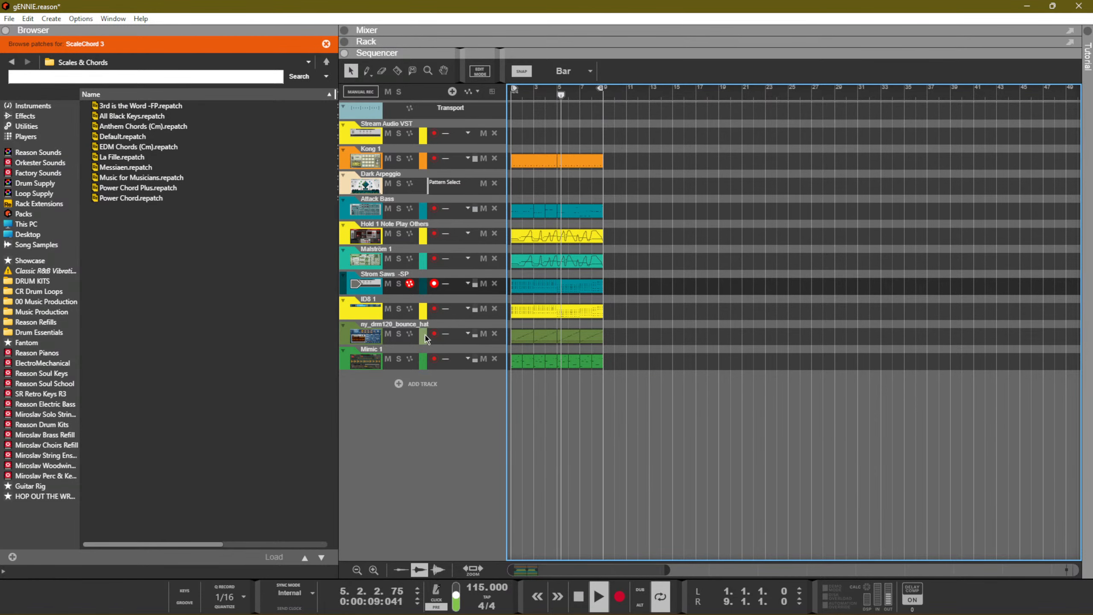
Audition the SuPulsarSaw and Classic Saw Lead patches in place of Strom Saws -SP with the channel soloed
{"action": "key", "text": "F6"}
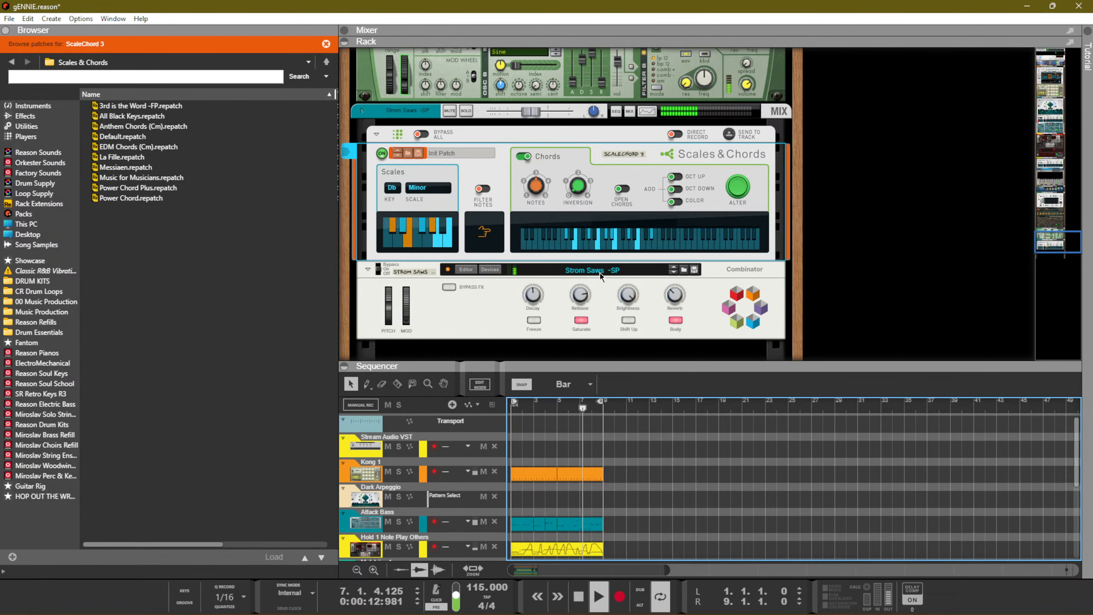
{"action": "left_click", "coordinate": [675, 278]}
{"action": "left_click", "coordinate": [673, 273]}
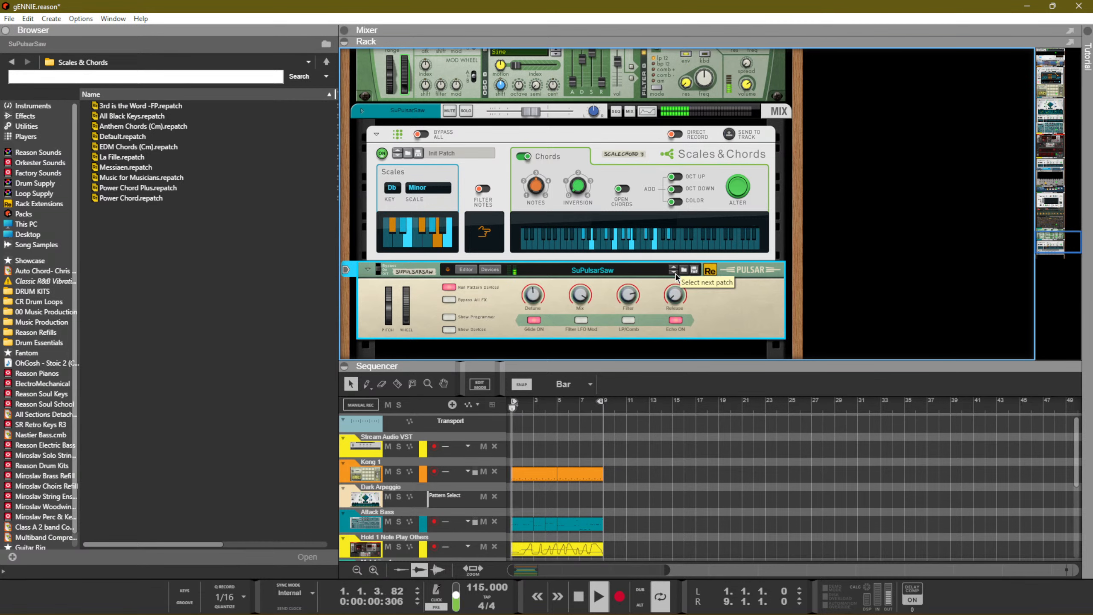
{"action": "left_click", "coordinate": [466, 111]}
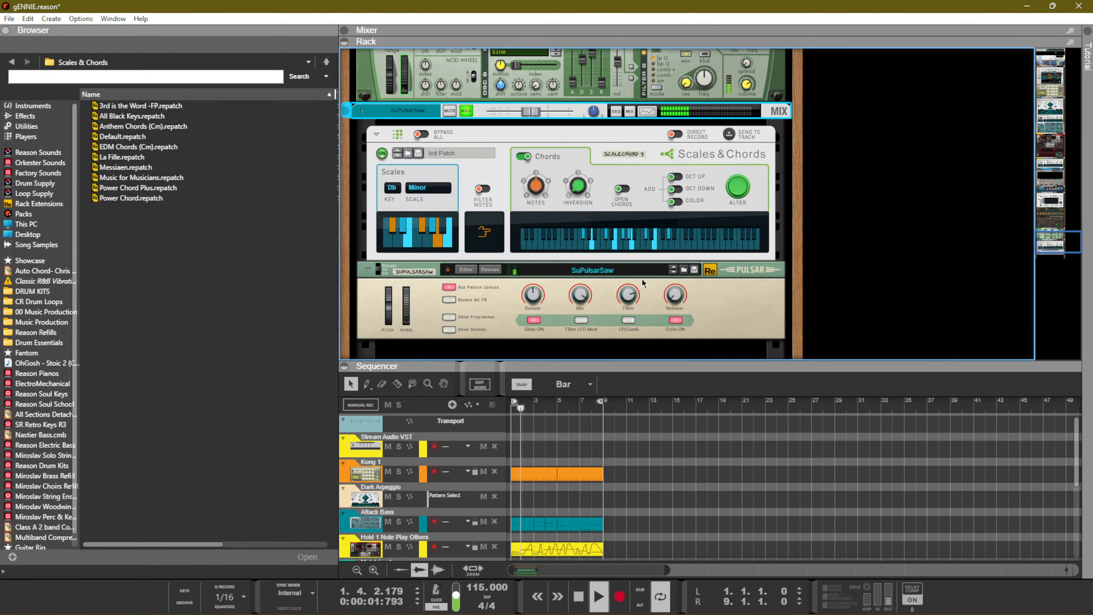
{"action": "left_click", "coordinate": [674, 272]}
{"action": "left_click", "coordinate": [673, 273]}
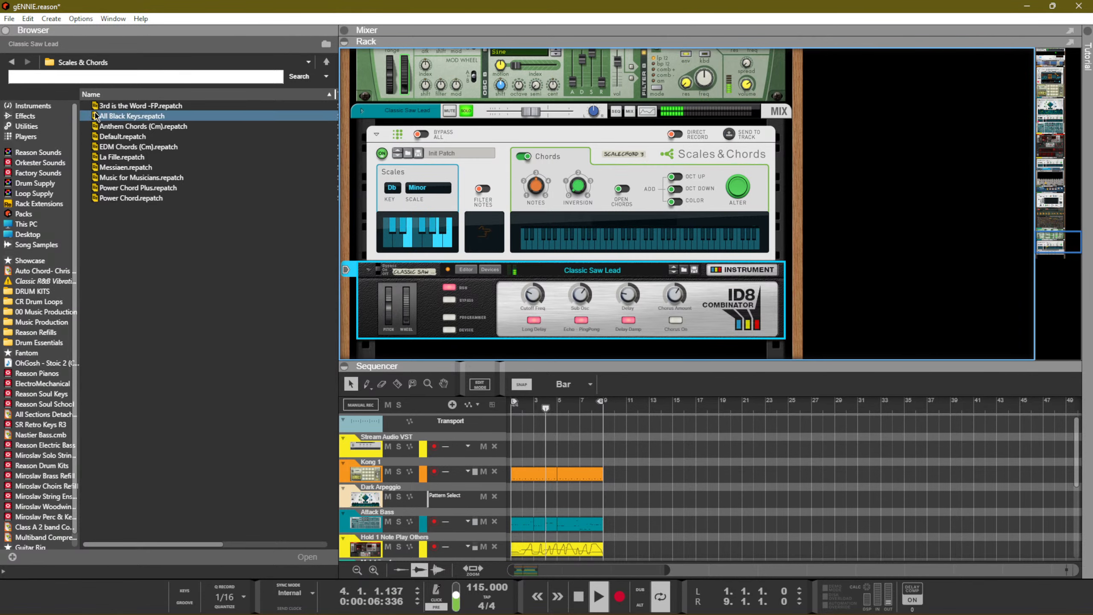
Load the Analog Pad 2 patch from the Thor Pads in the Reason Factory Sound Bank onto the Classic Saw Lead device
{"action": "left_click", "coordinate": [35, 155]}
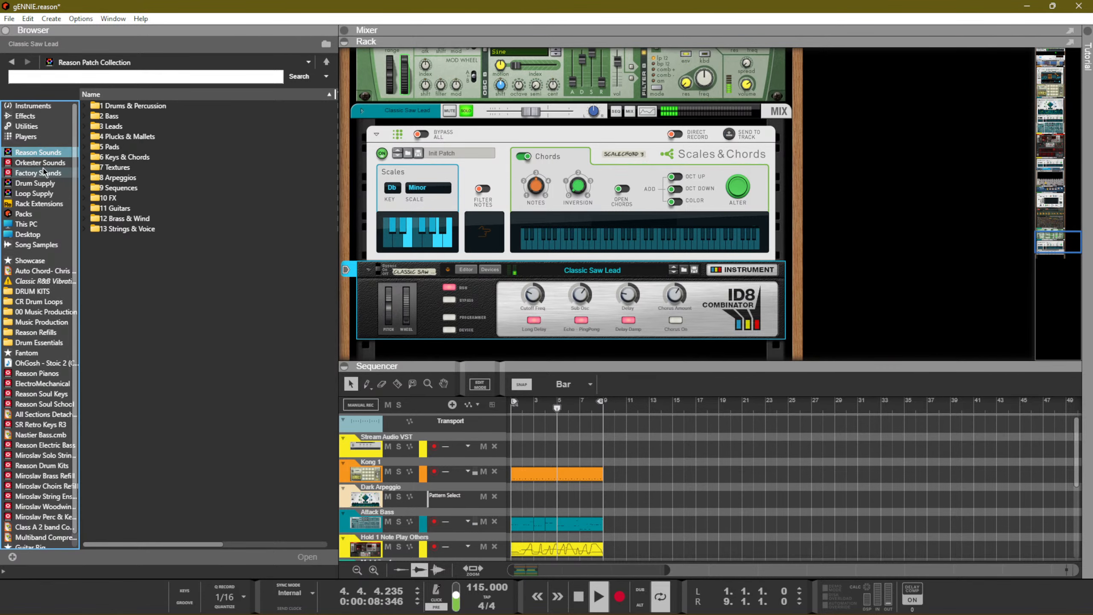
{"action": "left_click", "coordinate": [41, 173]}
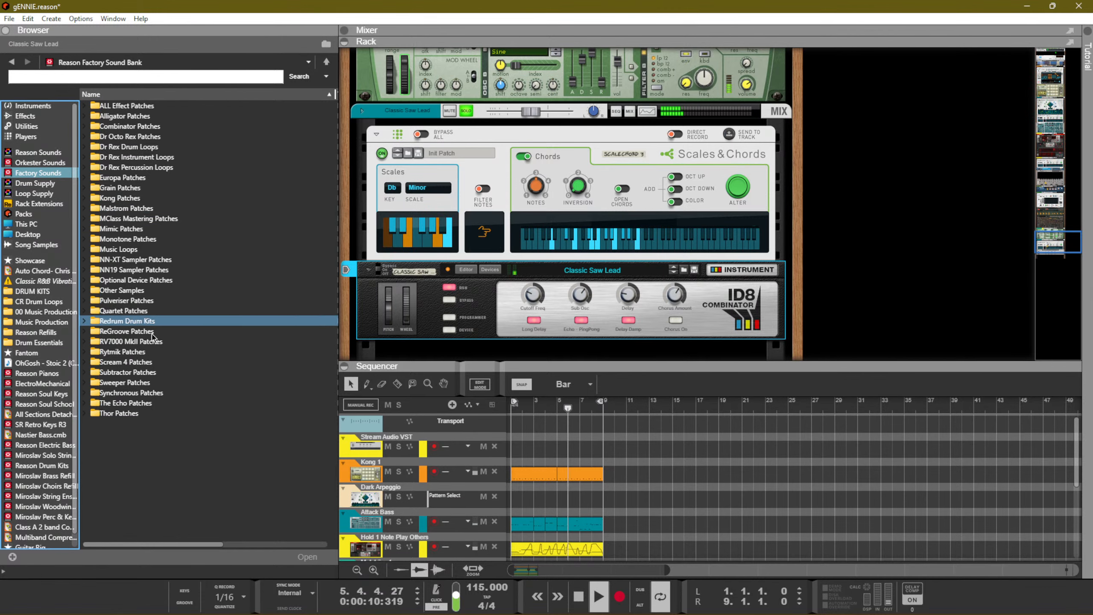
{"action": "double_click", "coordinate": [129, 413]}
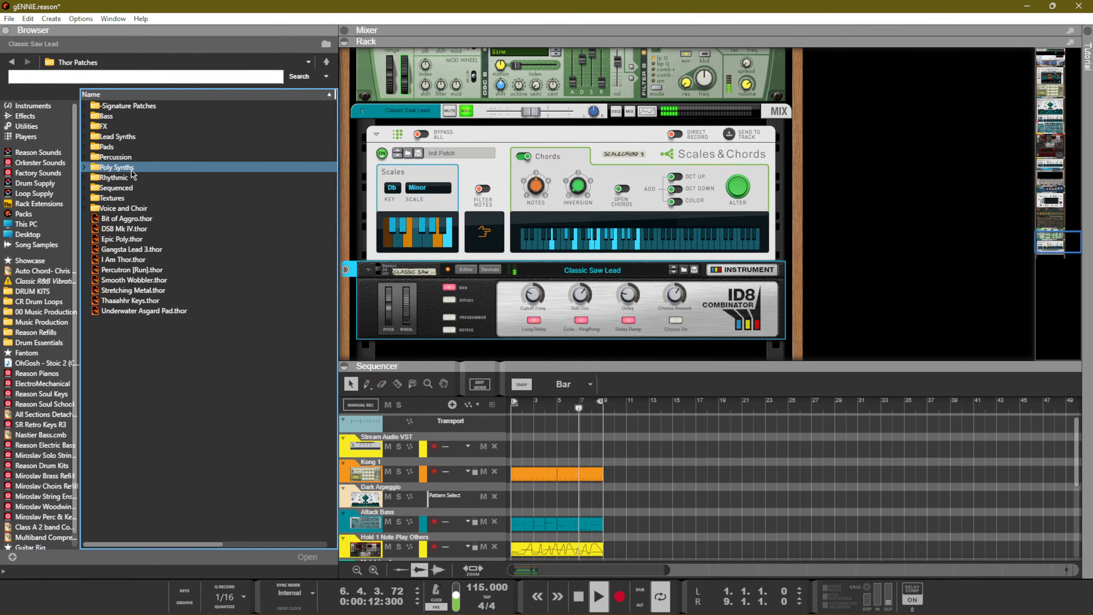
{"action": "double_click", "coordinate": [117, 167]}
{"action": "left_click", "coordinate": [11, 62]}
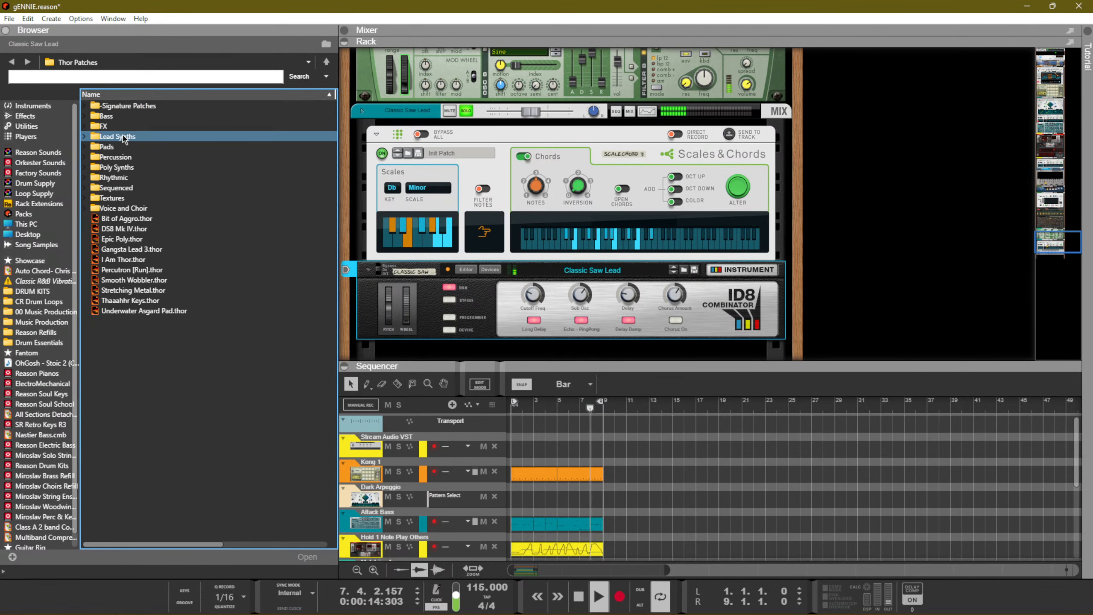
{"action": "double_click", "coordinate": [114, 146]}
{"action": "left_click_drag", "start_coordinate": [127, 198], "coordinate": [572, 312]}
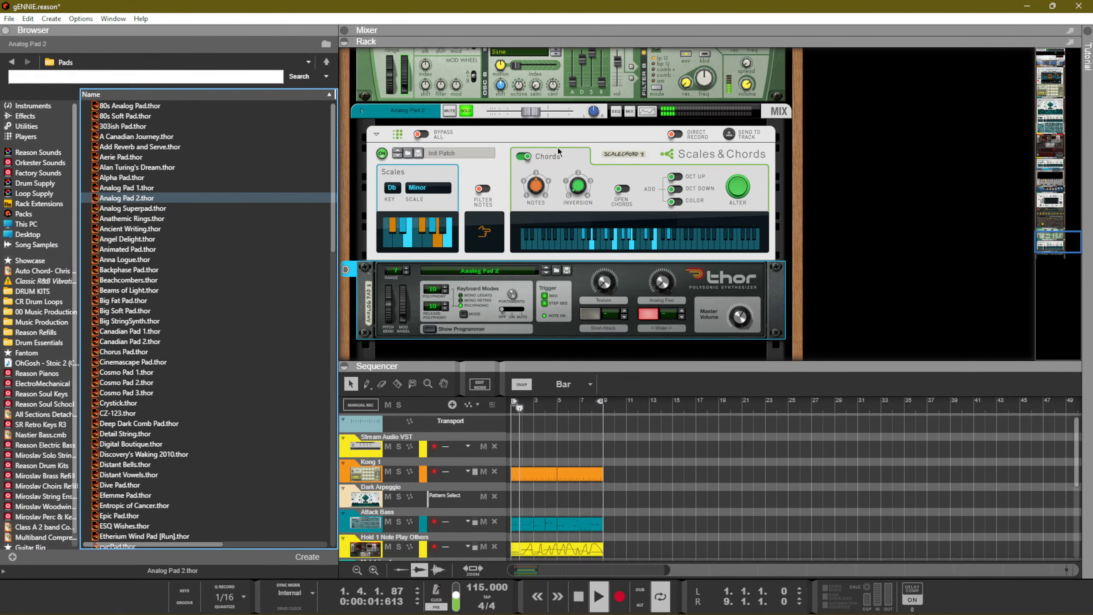
Raise the Analog Pad 2 channel level to about -3.69 dB, compare it soloed, and leave it unsoloed
{"action": "left_click", "coordinate": [468, 112]}
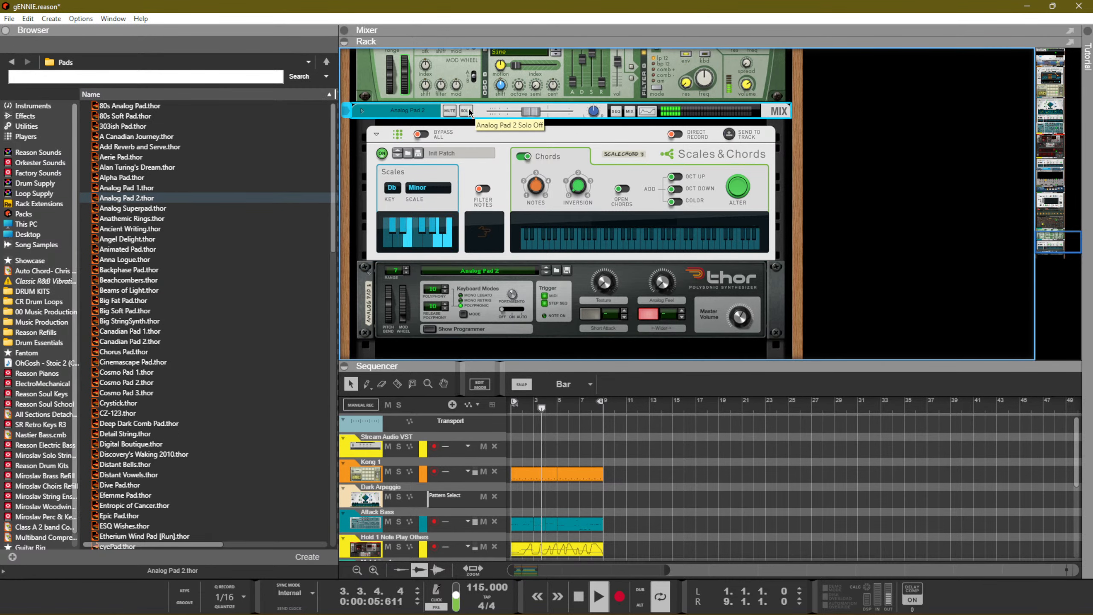
{"action": "left_click_drag", "start_coordinate": [536, 113], "coordinate": [607, 137]}
{"action": "left_click", "coordinate": [467, 111]}
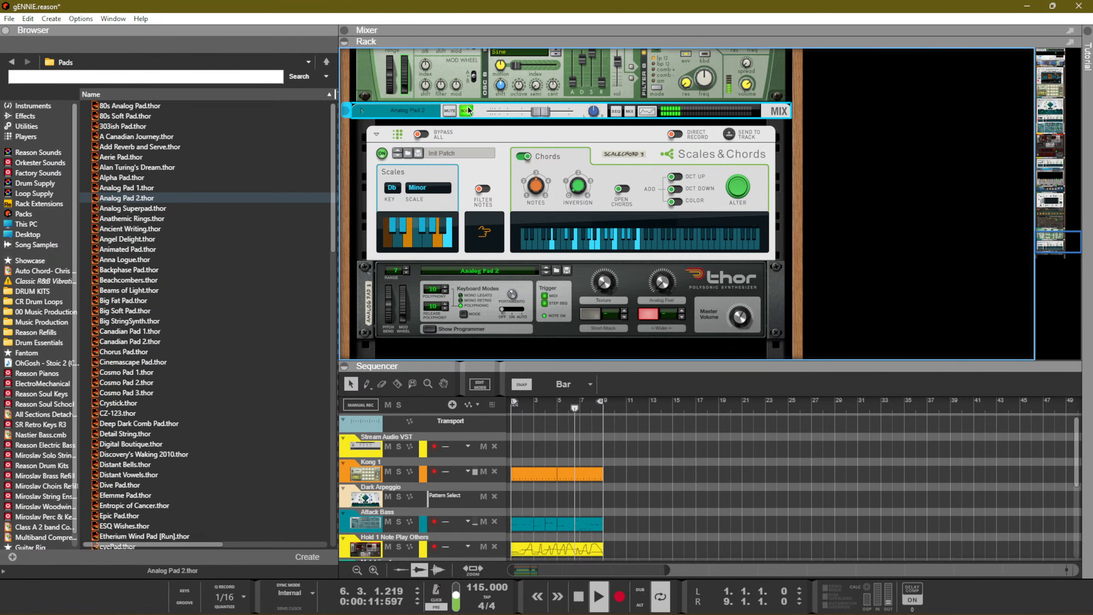
{"action": "left_click", "coordinate": [467, 111]}
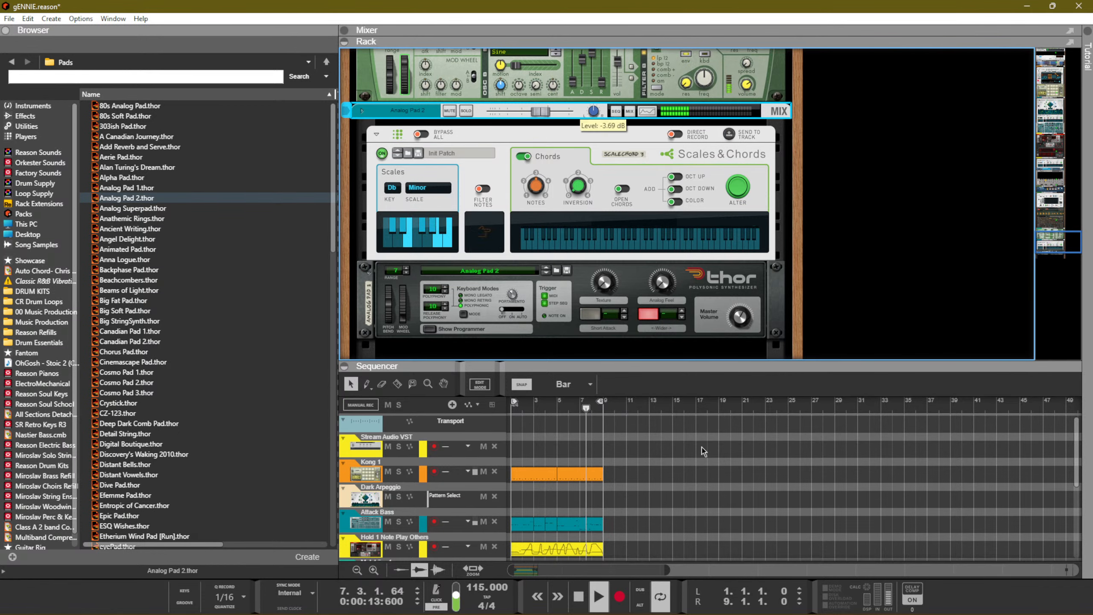
In the mixer, solo the Mimic 1 channel during playback, enable its send 1 to the ALL 1st Plate effect, and remove the solo
{"action": "left_click_drag", "start_coordinate": [653, 367], "coordinate": [654, 218]}
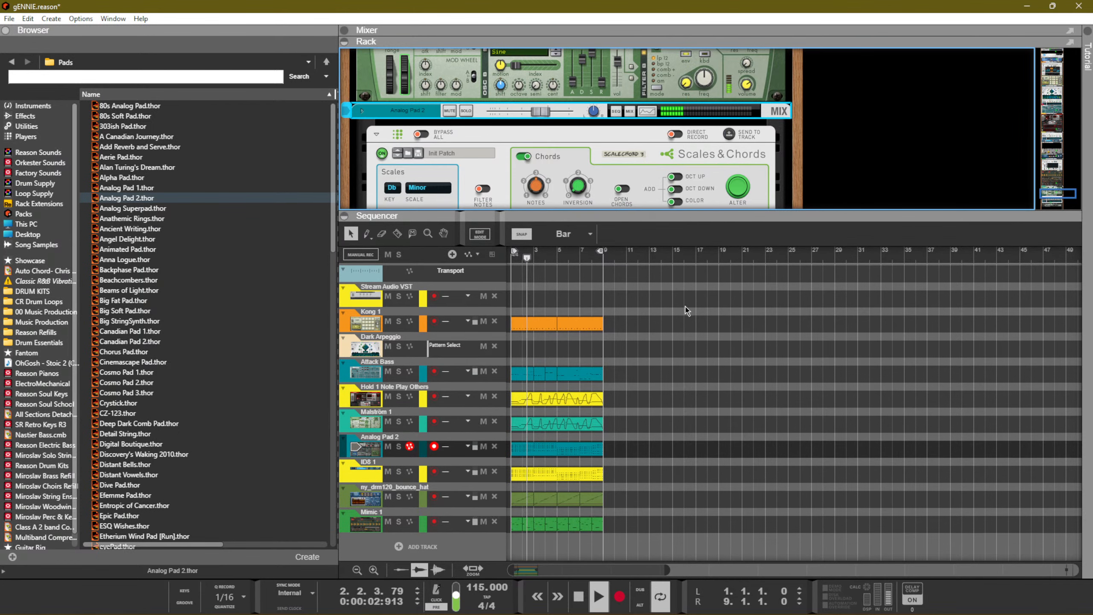
{"action": "key", "text": "F6"}
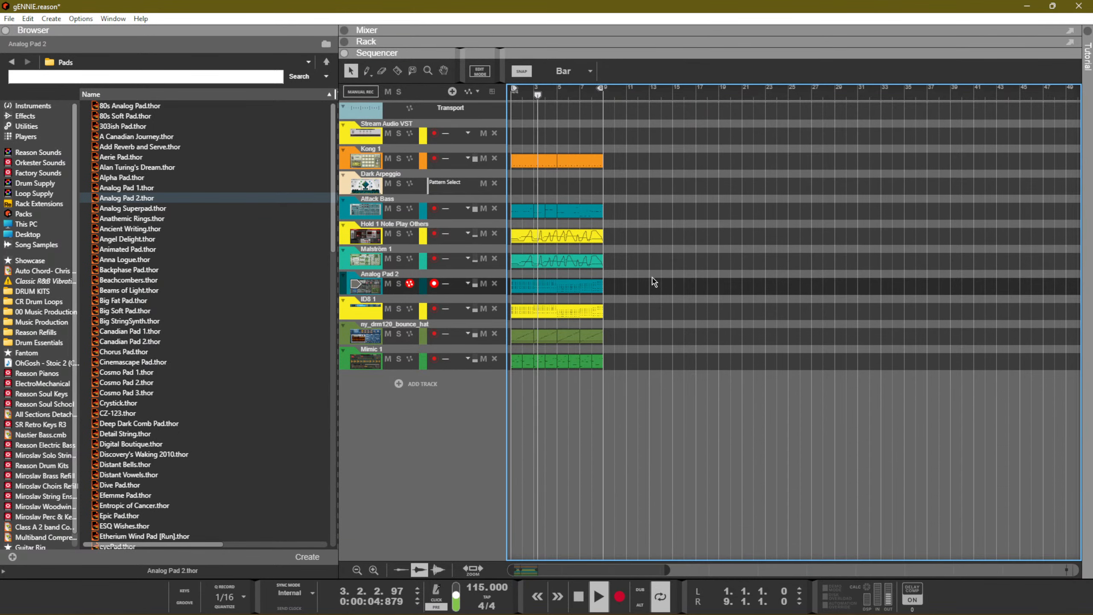
{"action": "key", "text": "F5"}
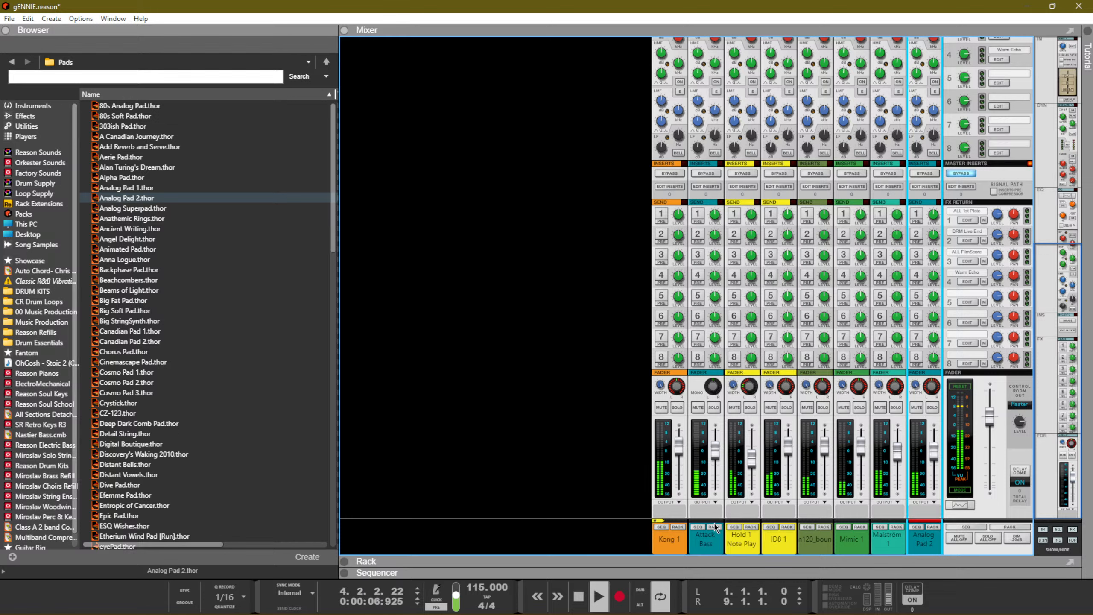
{"action": "key", "text": "space"}
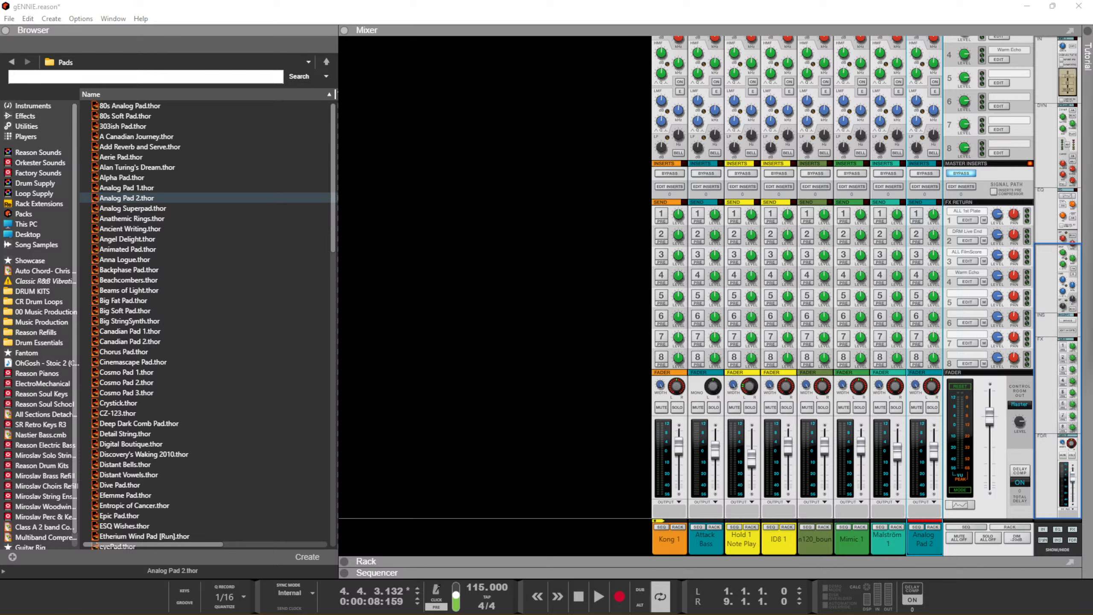
{"action": "left_click", "coordinate": [649, 350]}
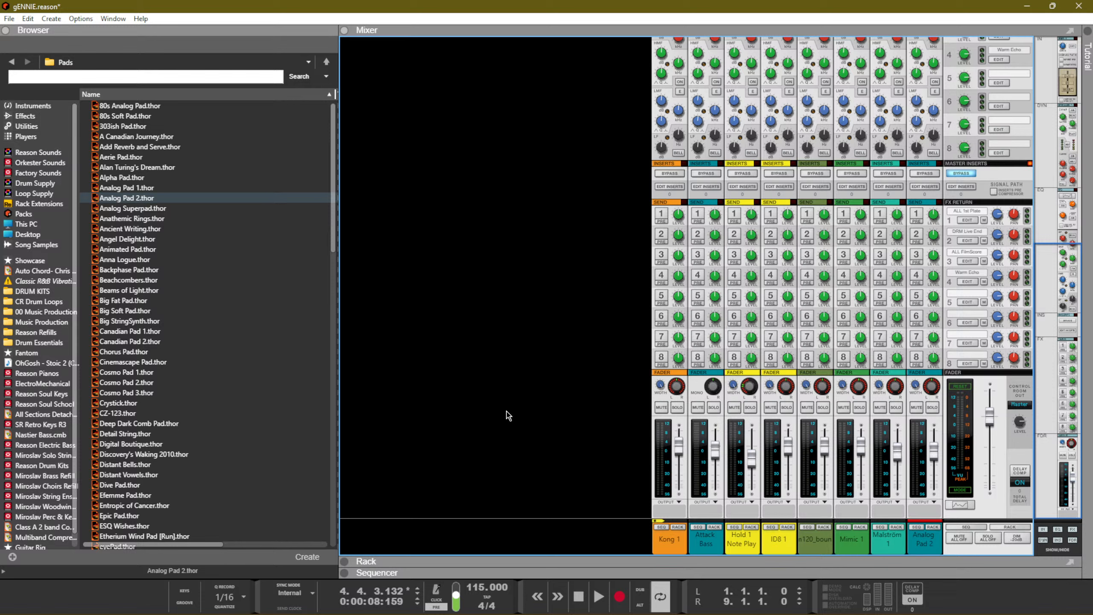
{"action": "left_click", "coordinate": [859, 407]}
{"action": "key", "text": "space"}
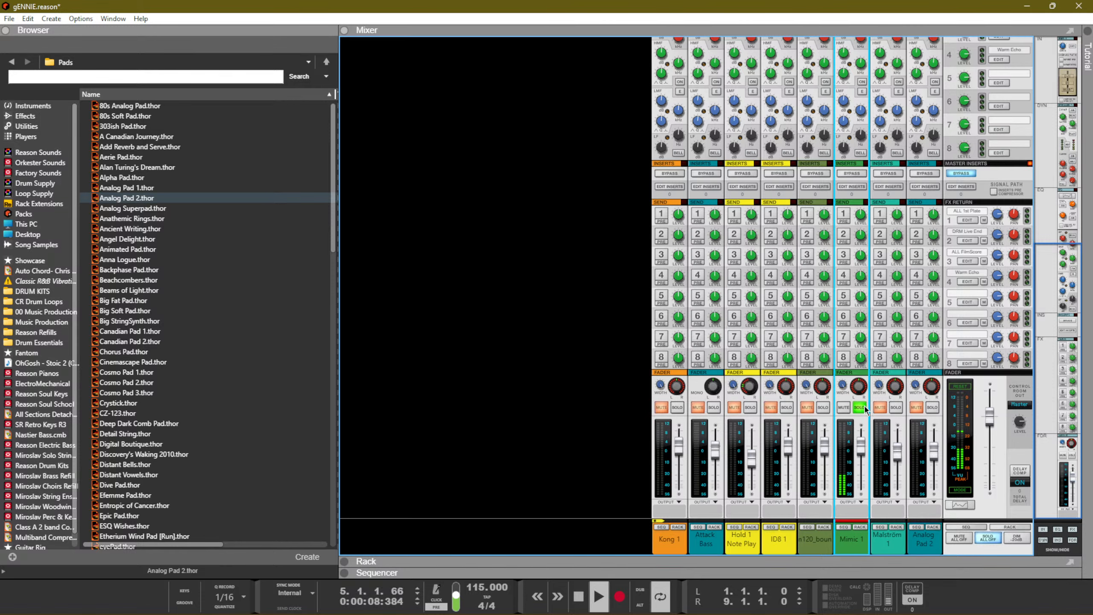
{"action": "left_click", "coordinate": [844, 214]}
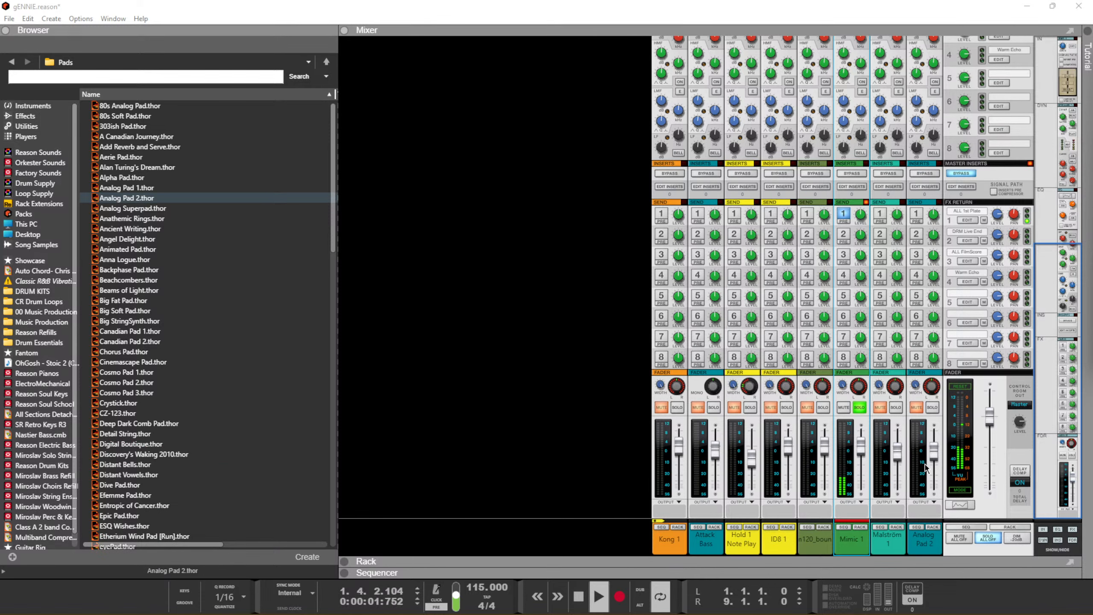
{"action": "left_click", "coordinate": [859, 407]}
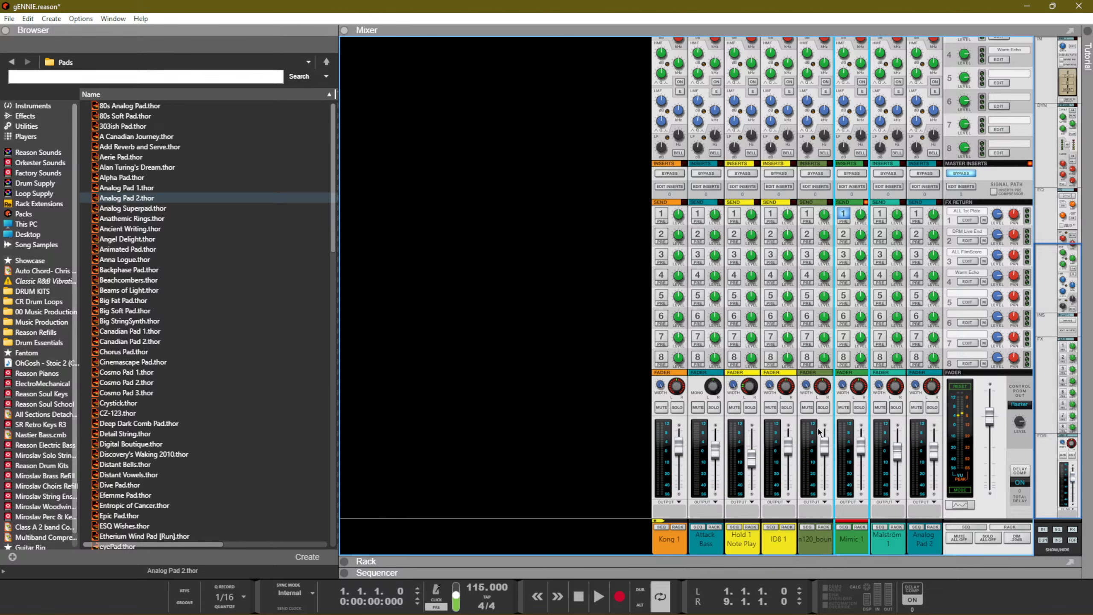
Duplicate the eight-bar clips of every track except Mimic 1 to bar 9 during playback and select the copies
{"action": "key", "text": "F7"}
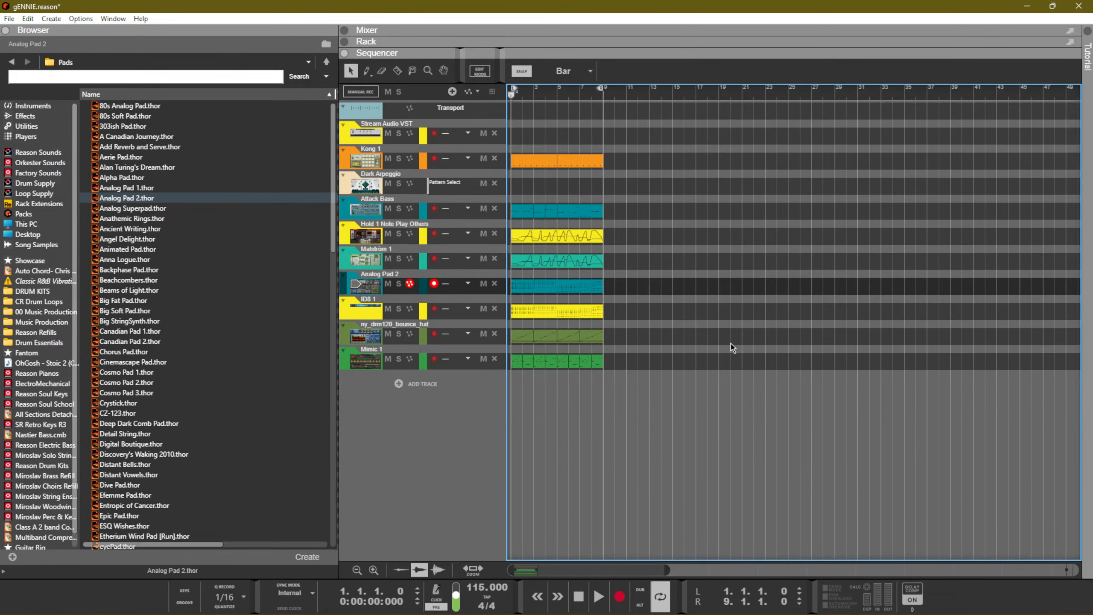
{"action": "key", "text": "space"}
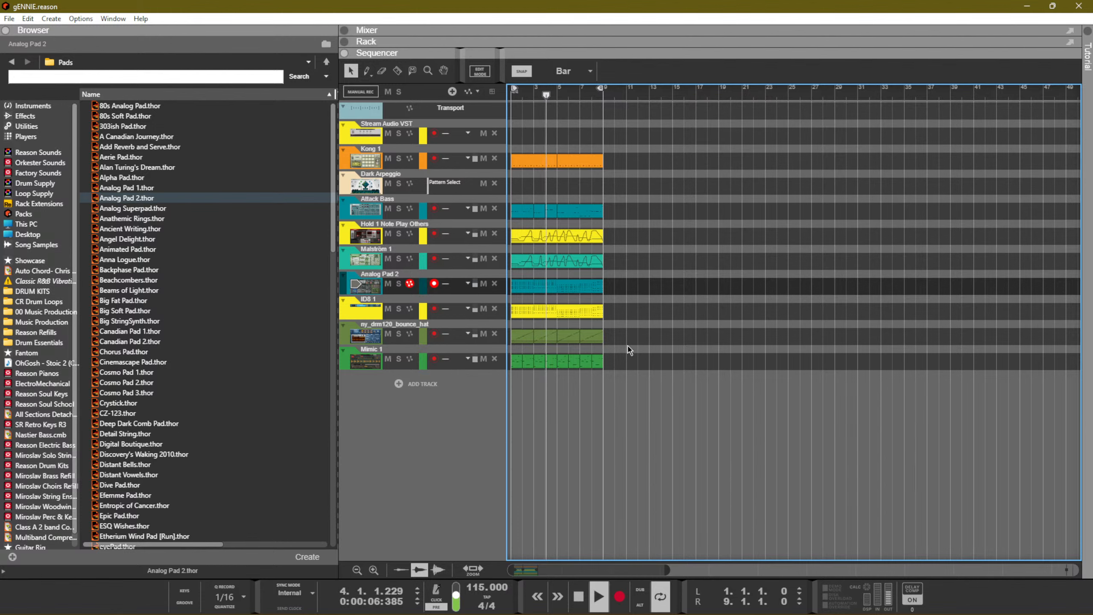
{"action": "left_click_drag", "start_coordinate": [627, 346], "coordinate": [296, 101]}
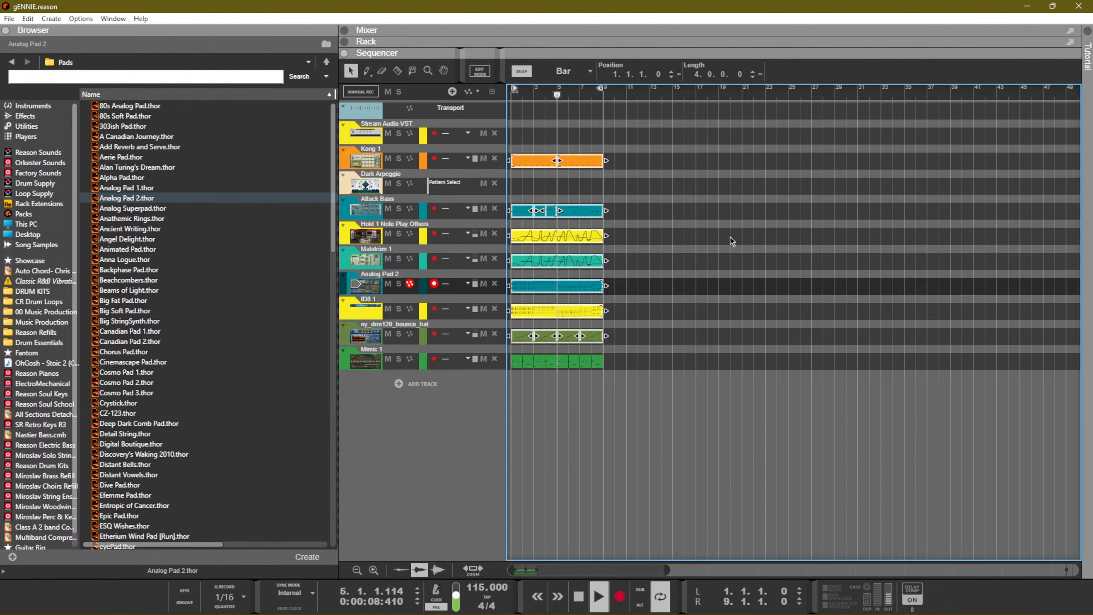
{"action": "key", "text": "ctrl+d"}
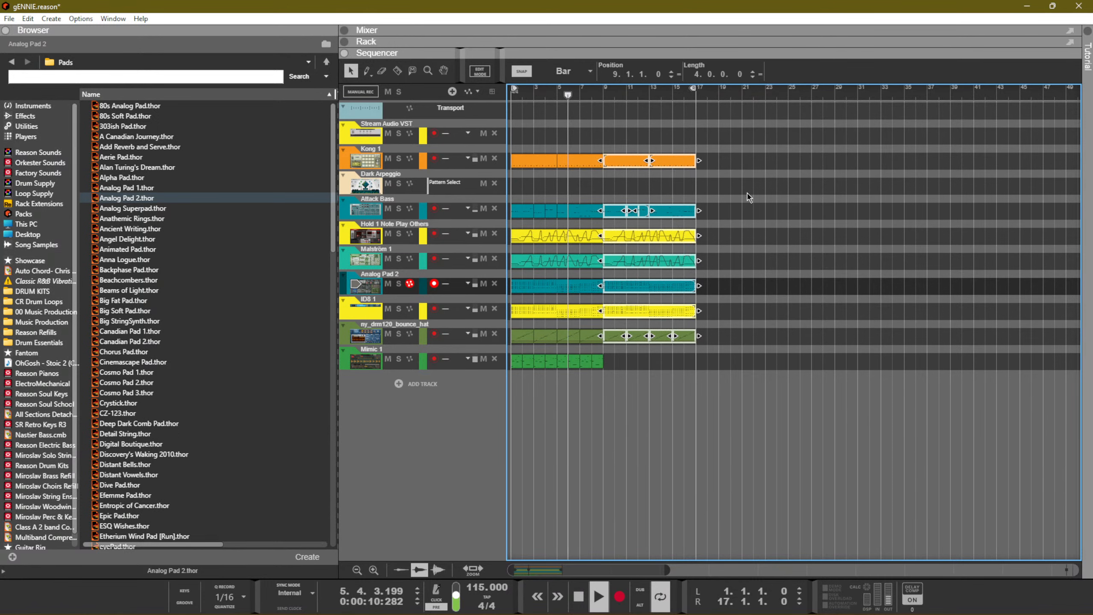
{"action": "left_click", "coordinate": [729, 304]}
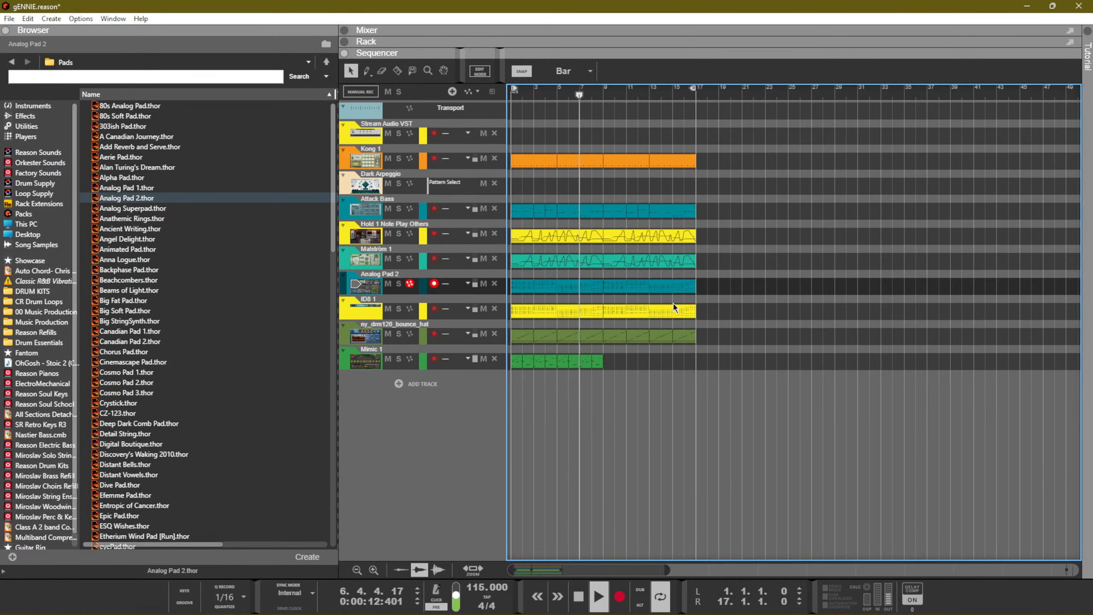
{"action": "left_click_drag", "start_coordinate": [745, 369], "coordinate": [610, 124]}
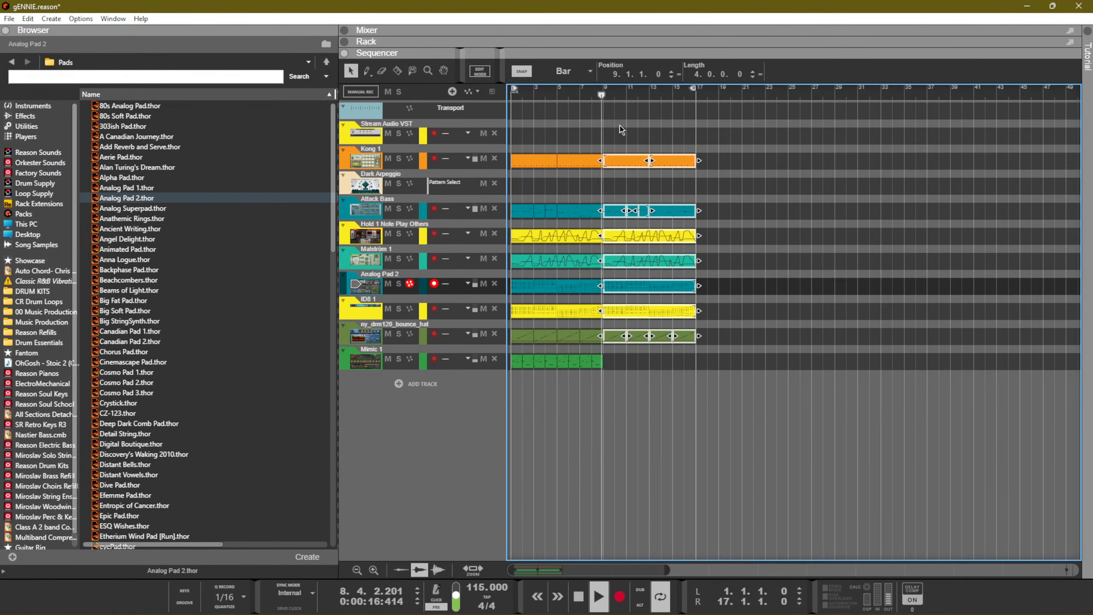
Duplicate the selected eight-bar clips to bar 17, extend the loop's right locator to bar 25, and deselect the clips
{"action": "key", "text": "ctrl+d"}
{"action": "left_click", "coordinate": [791, 91], "text": "ctrl"}
{"action": "left_click", "coordinate": [842, 149]}
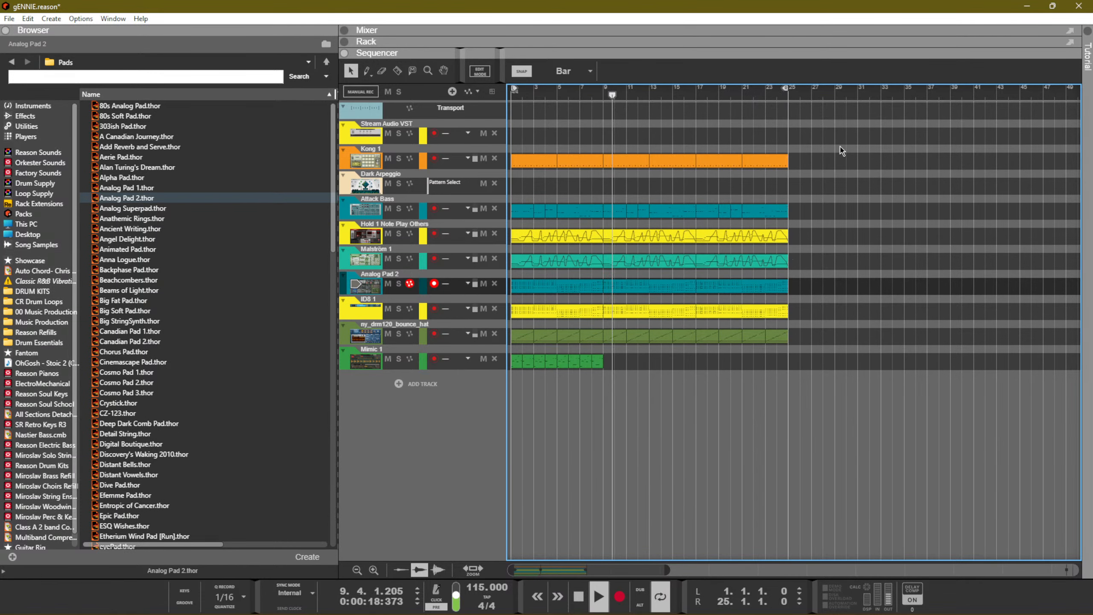
Check the Mimic 1 channel's send 1 level in the mixer and return to the sequencer
{"action": "key", "text": "F5"}
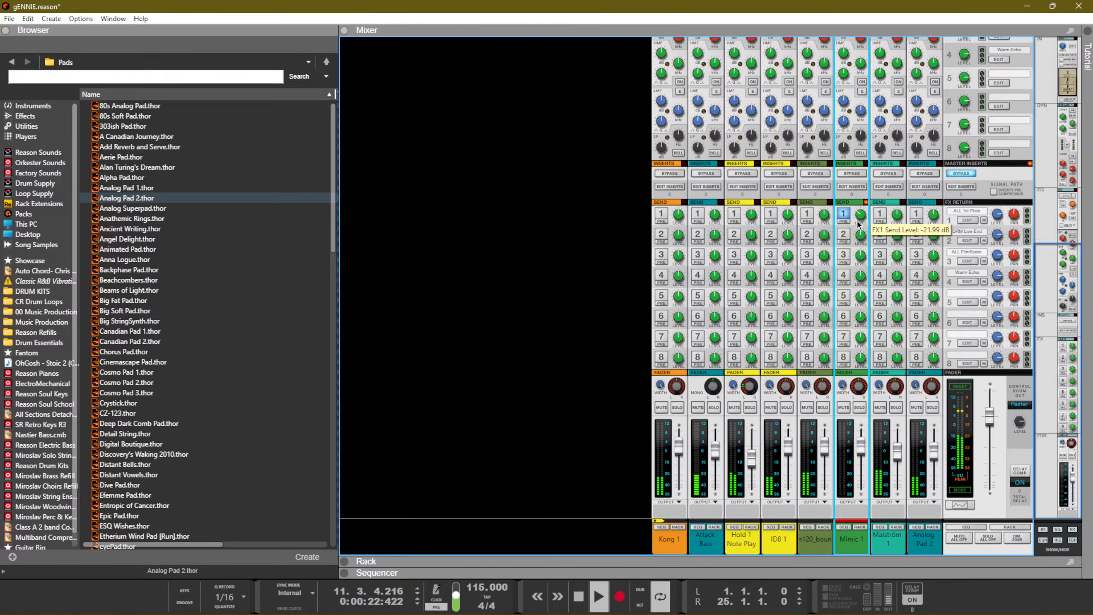
{"action": "key", "text": "F6"}
{"action": "key", "text": "F7"}
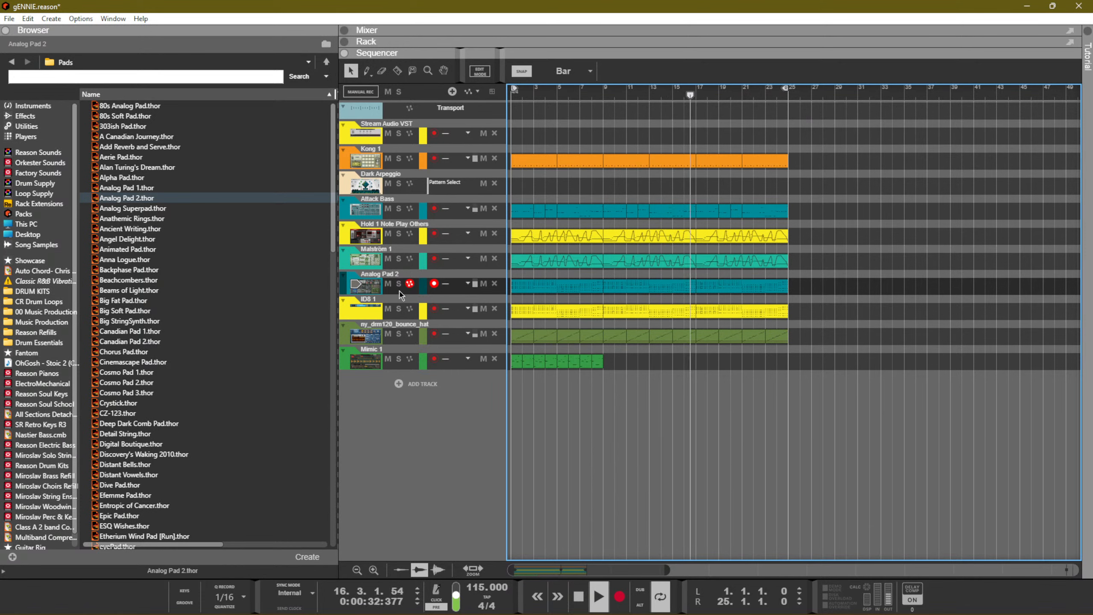
Mute the Hold 1 Note Play Others track, delete its clip at bar 17, and select its two remaining clips
{"action": "left_click", "coordinate": [390, 229]}
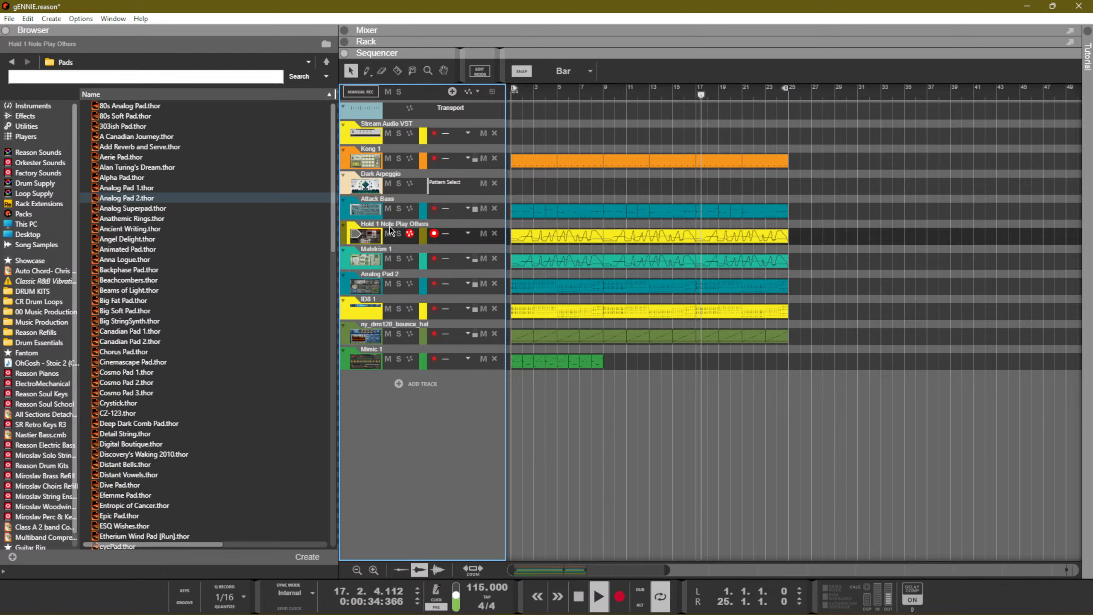
{"action": "left_click", "coordinate": [388, 233]}
{"action": "left_click", "coordinate": [977, 264]}
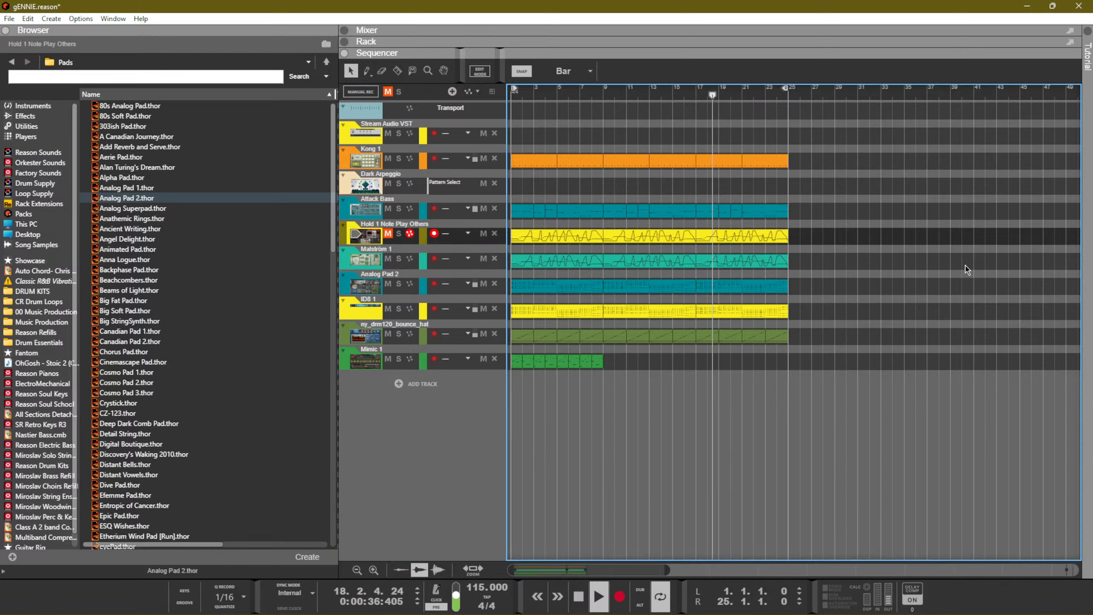
{"action": "left_click", "coordinate": [707, 235]}
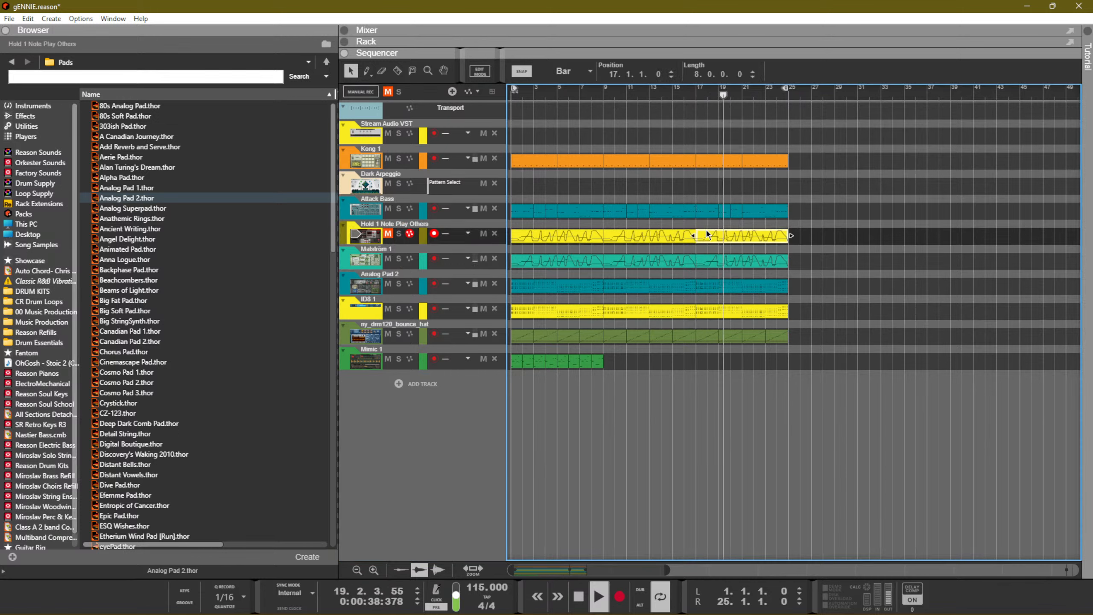
{"action": "key", "text": "Delete"}
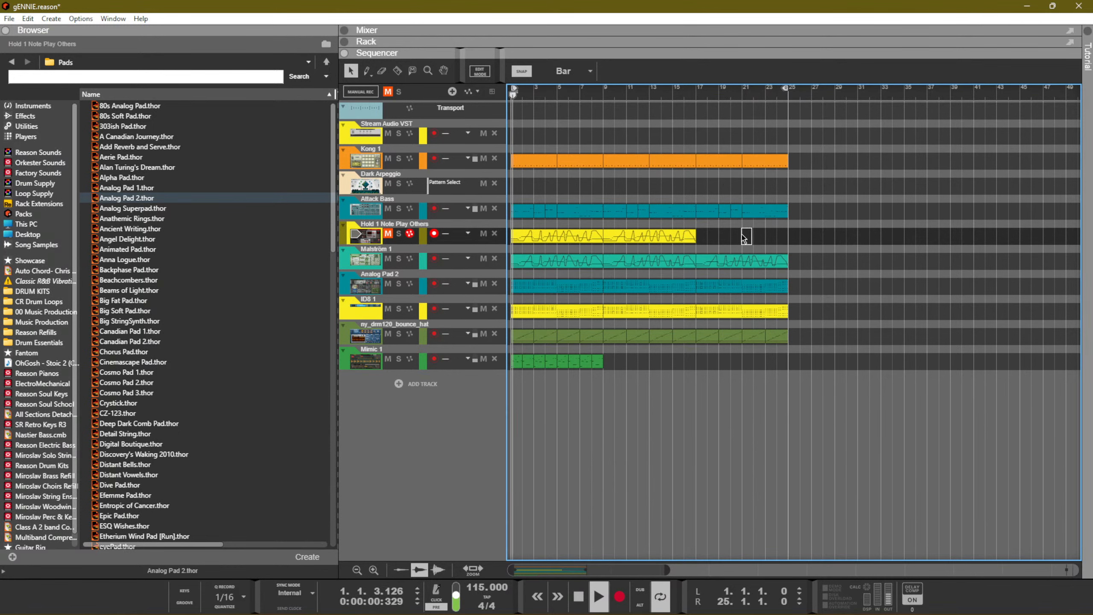
{"action": "left_click_drag", "start_coordinate": [742, 235], "coordinate": [517, 221]}
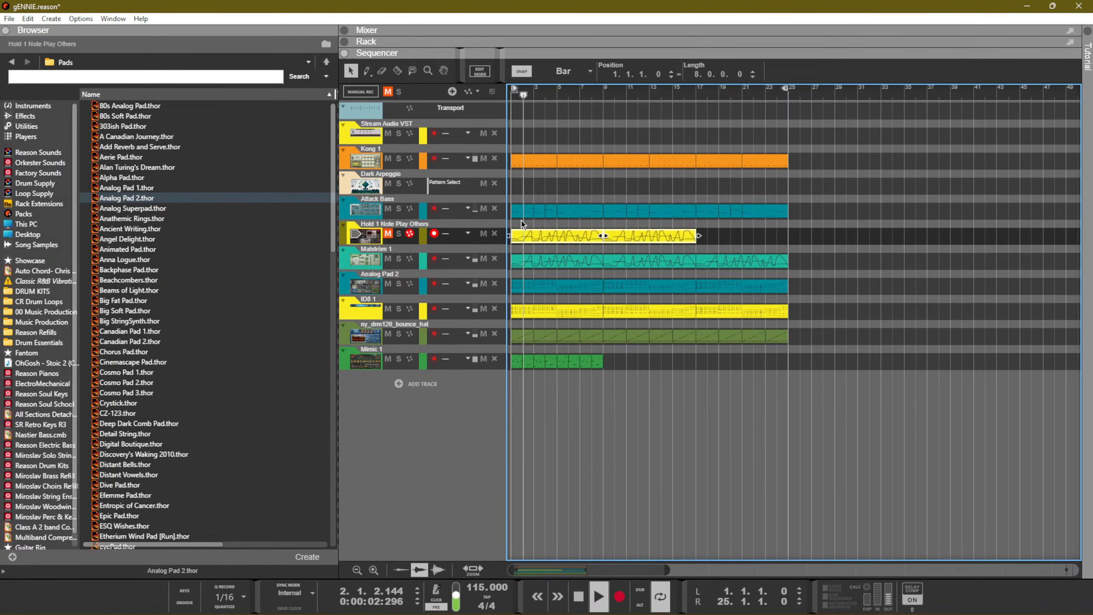
Try a Sweeper Modulation Effect on the Malström 1 device in the rack and undo its creation
{"action": "key", "text": "F6"}
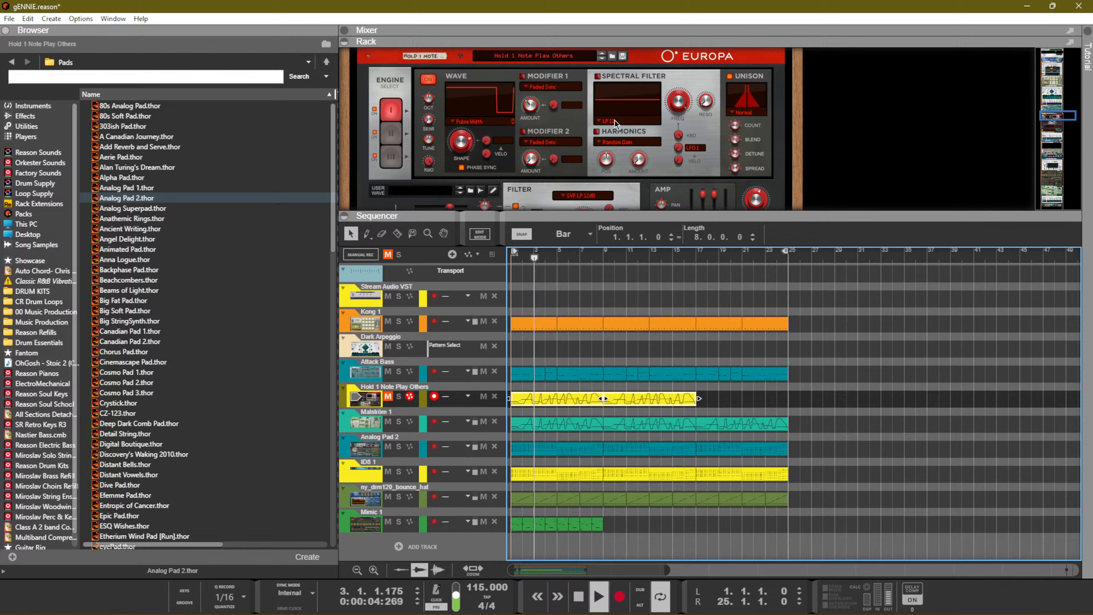
{"action": "key", "text": "F7"}
{"action": "scroll", "coordinate": [633, 201], "scroll_direction": "down", "scroll_amount": 10}
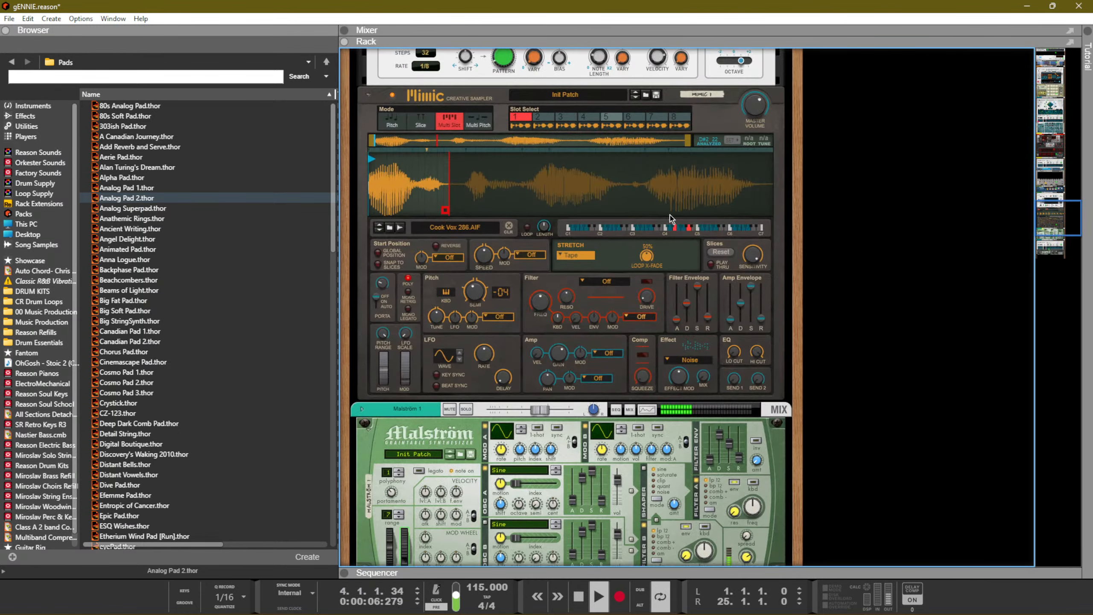
{"action": "scroll", "coordinate": [669, 215], "scroll_direction": "down", "scroll_amount": 6}
{"action": "scroll", "coordinate": [639, 191], "scroll_direction": "up", "scroll_amount": 2}
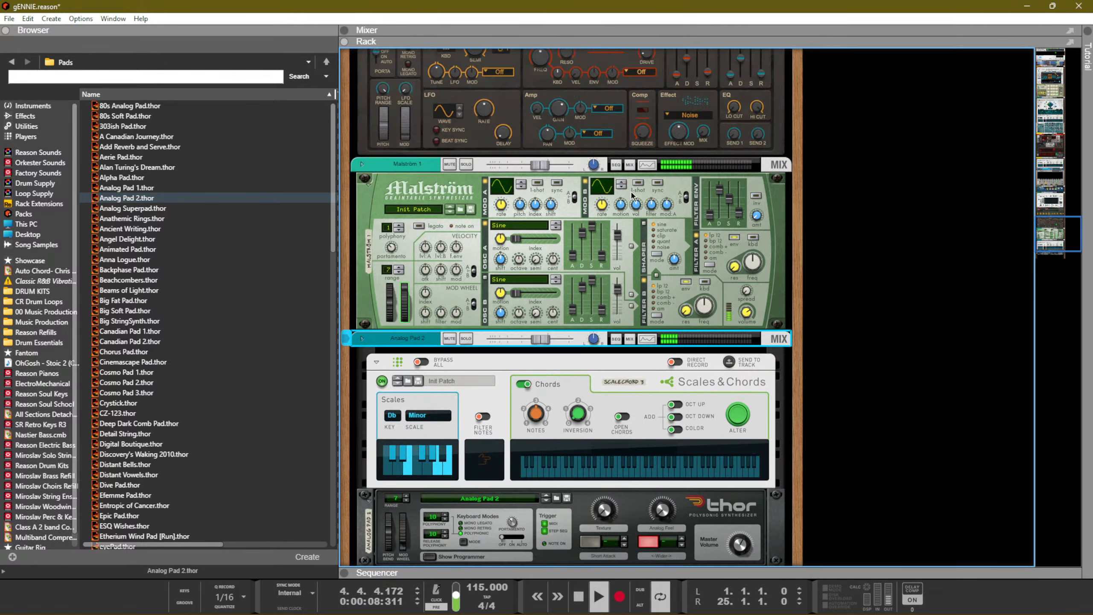
{"action": "right_click", "coordinate": [479, 193]}
{"action": "mouse_move", "coordinate": [546, 338]}
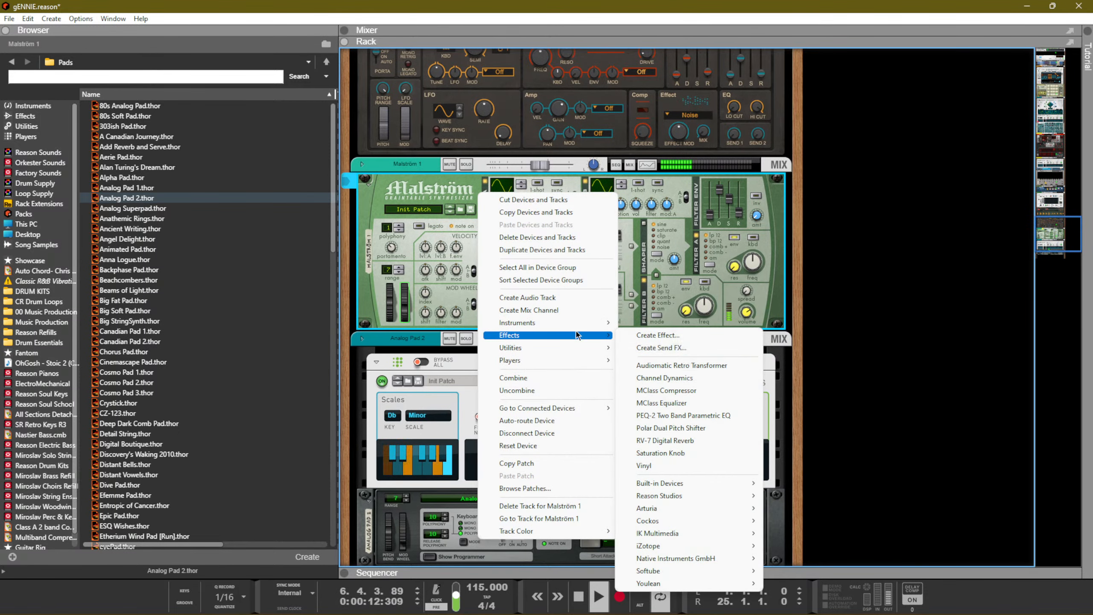
{"action": "mouse_move", "coordinate": [671, 482]}
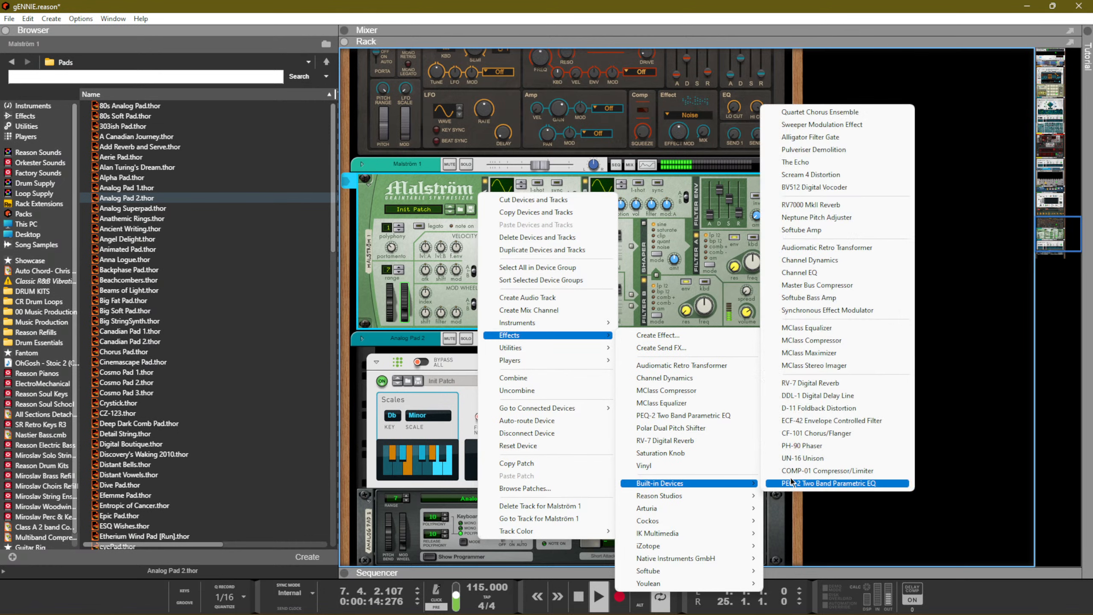
{"action": "left_click", "coordinate": [824, 124]}
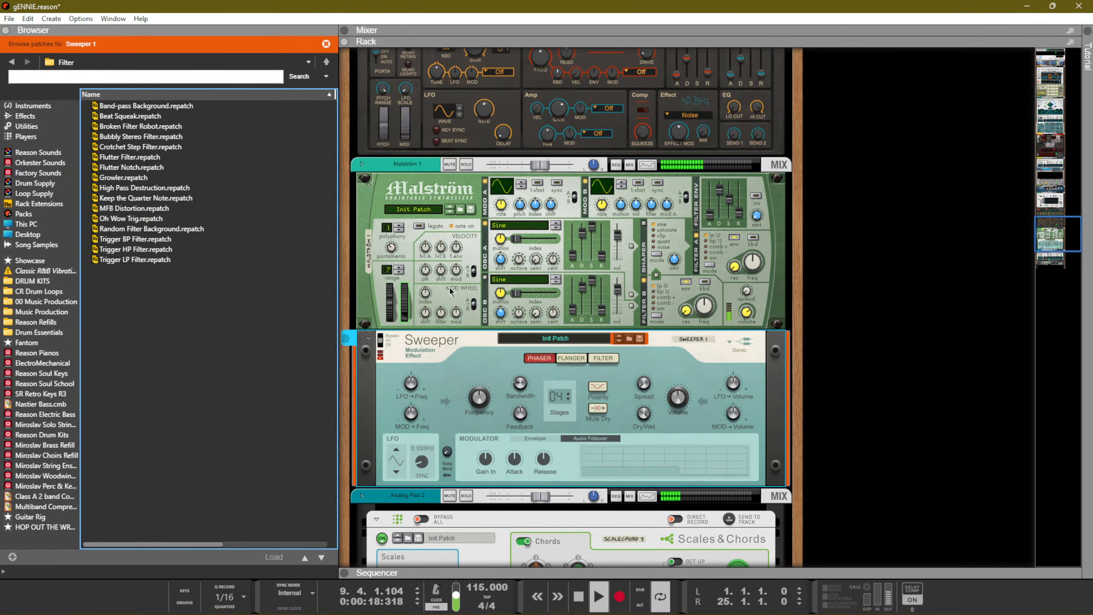
{"action": "key", "text": "ctrl+z"}
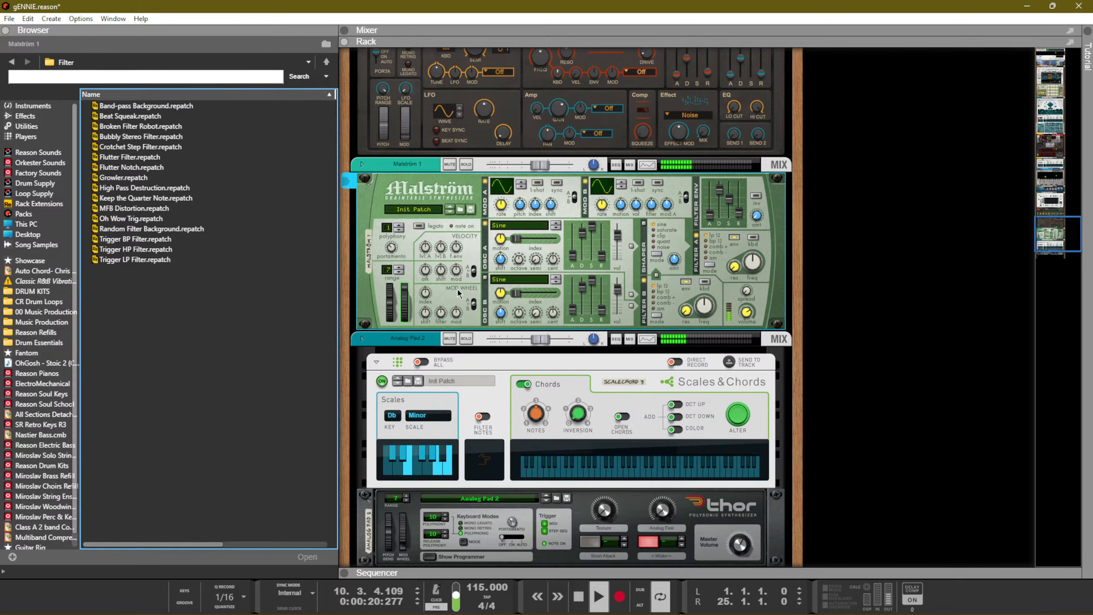
Add a Quartet Chorus Ensemble effect to the Malström 1 device
{"action": "right_click", "coordinate": [457, 289]}
{"action": "mouse_move", "coordinate": [525, 416]}
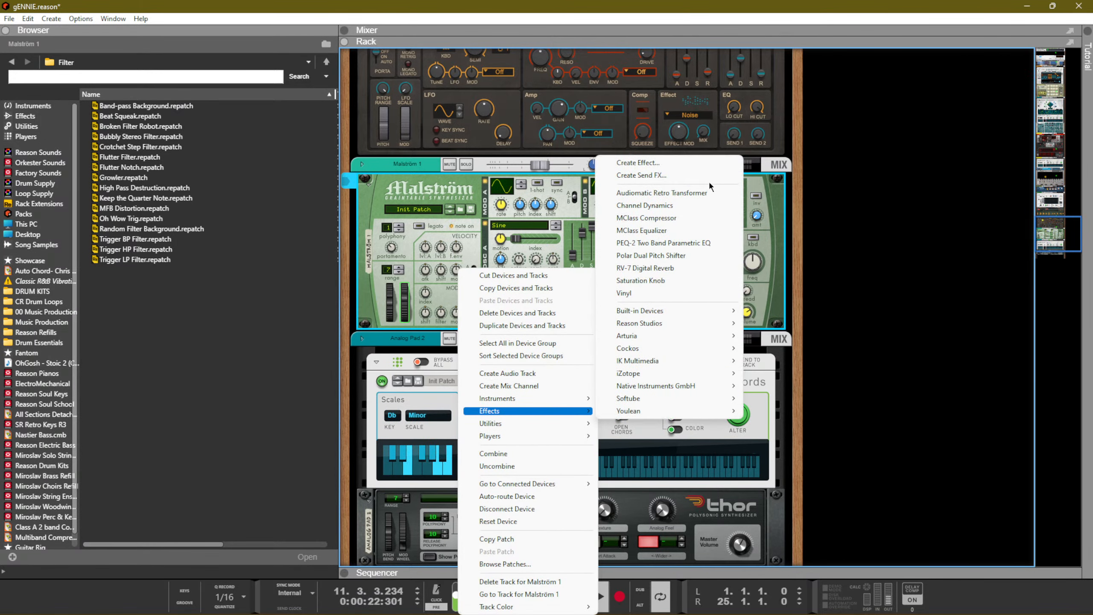
{"action": "mouse_move", "coordinate": [713, 317]}
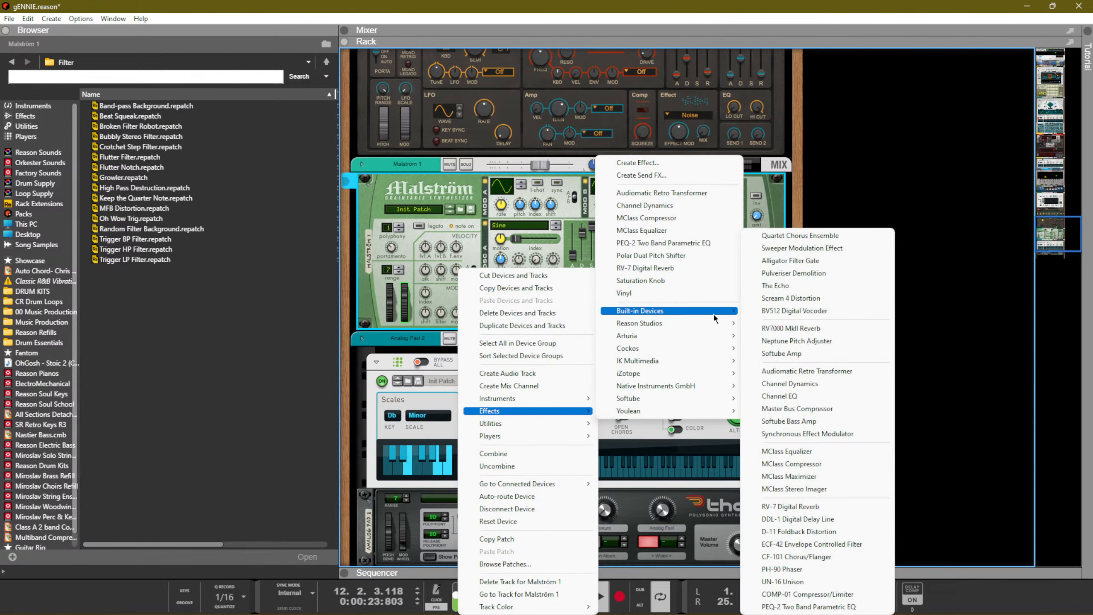
{"action": "left_click", "coordinate": [799, 236]}
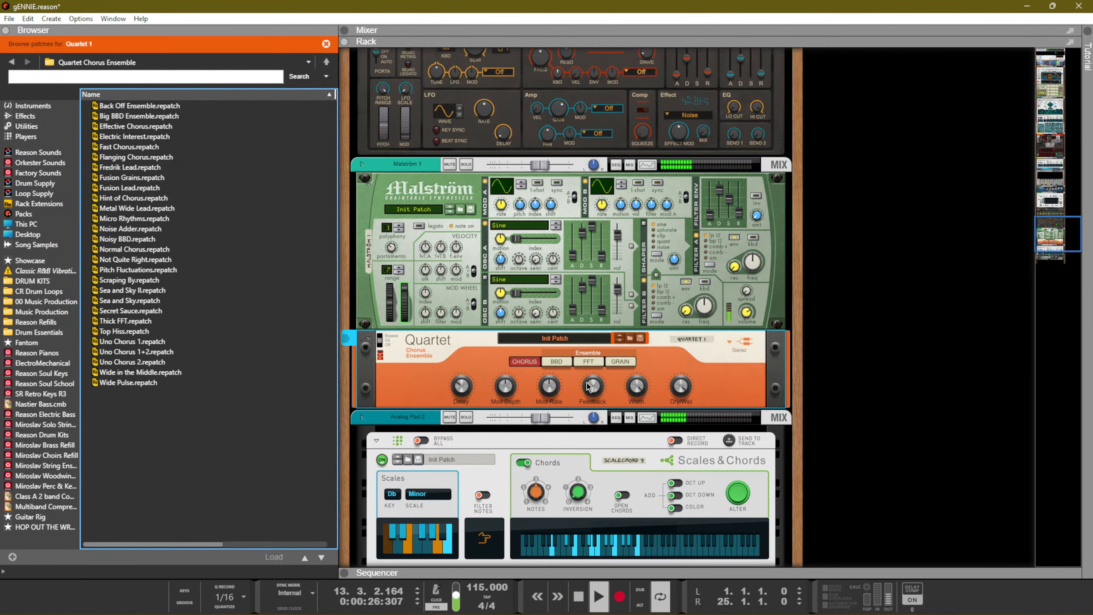
Enable Oscillator B on Malström 1 with the Sine wave and shorten its attack
{"action": "left_click", "coordinate": [485, 278]}
{"action": "left_click", "coordinate": [559, 278]}
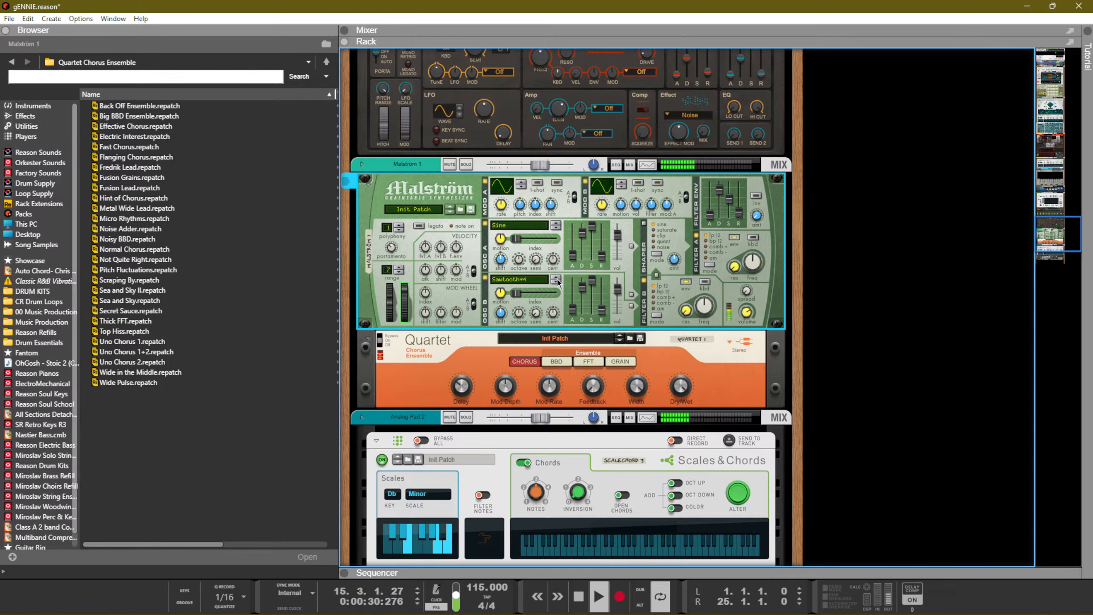
{"action": "left_click", "coordinate": [557, 282]}
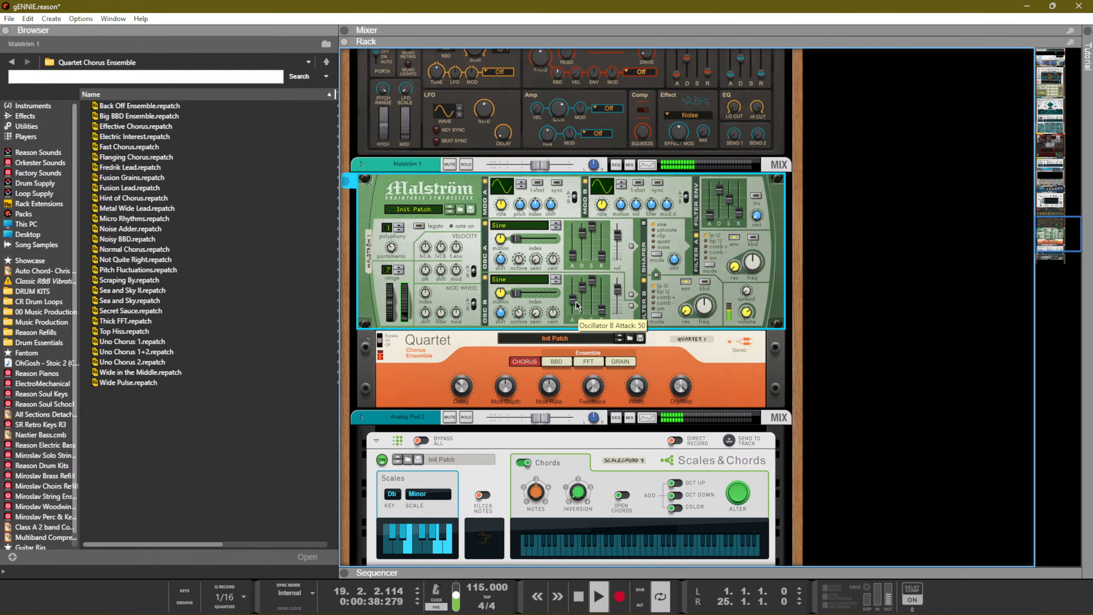
{"action": "left_click_drag", "start_coordinate": [576, 301], "coordinate": [575, 323]}
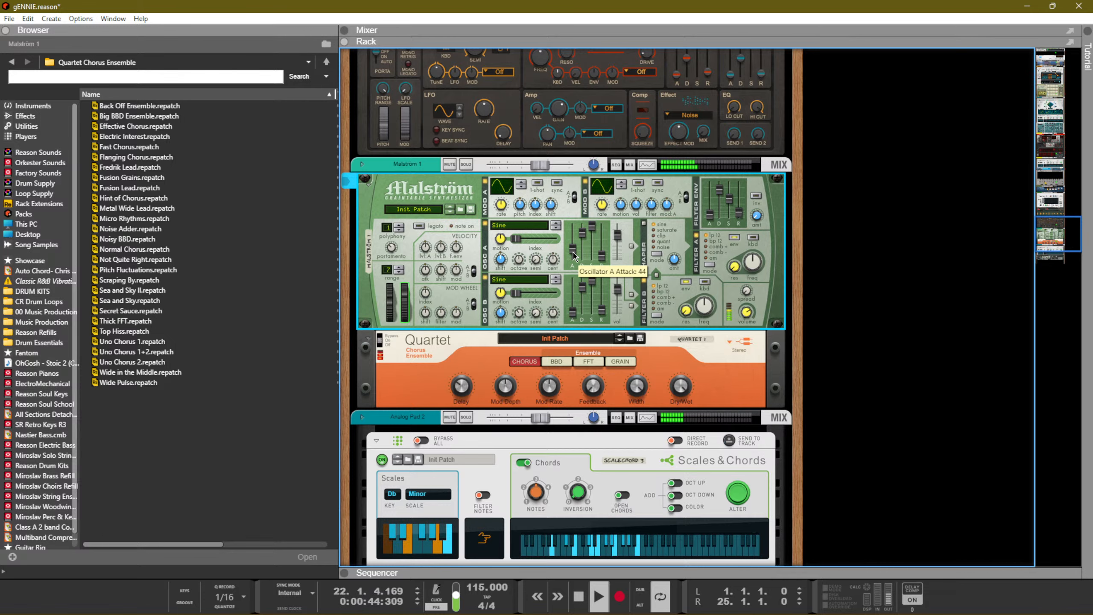
{"action": "left_click_drag", "start_coordinate": [570, 307], "coordinate": [572, 317]}
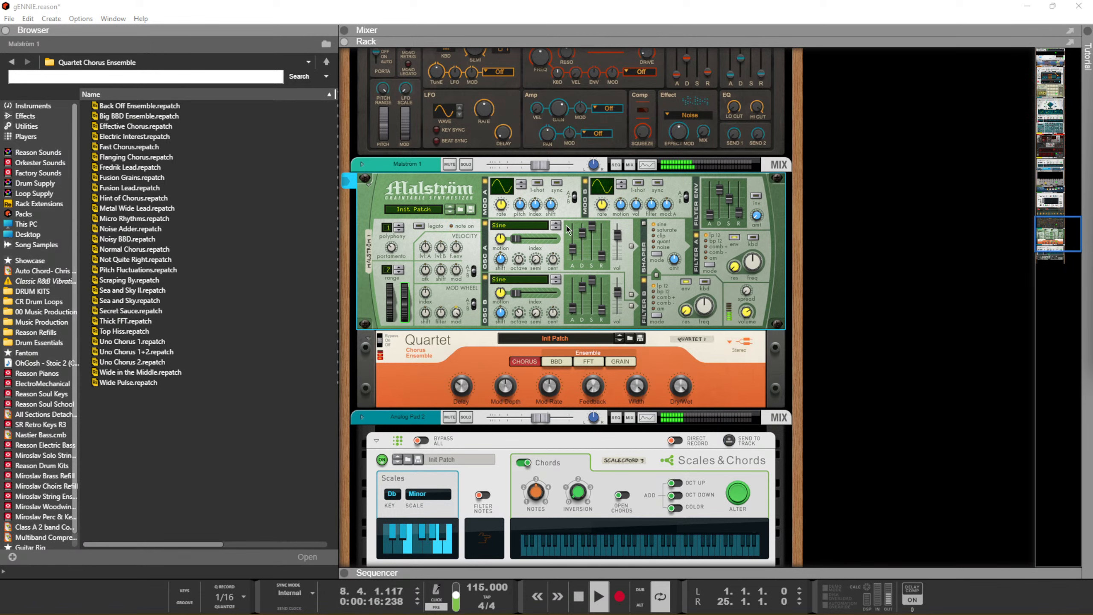
Route Malström 1's Oscillator A through the shaper and filter, and adjust Modulator B's filter amount and rate
{"action": "left_click", "coordinate": [654, 214]}
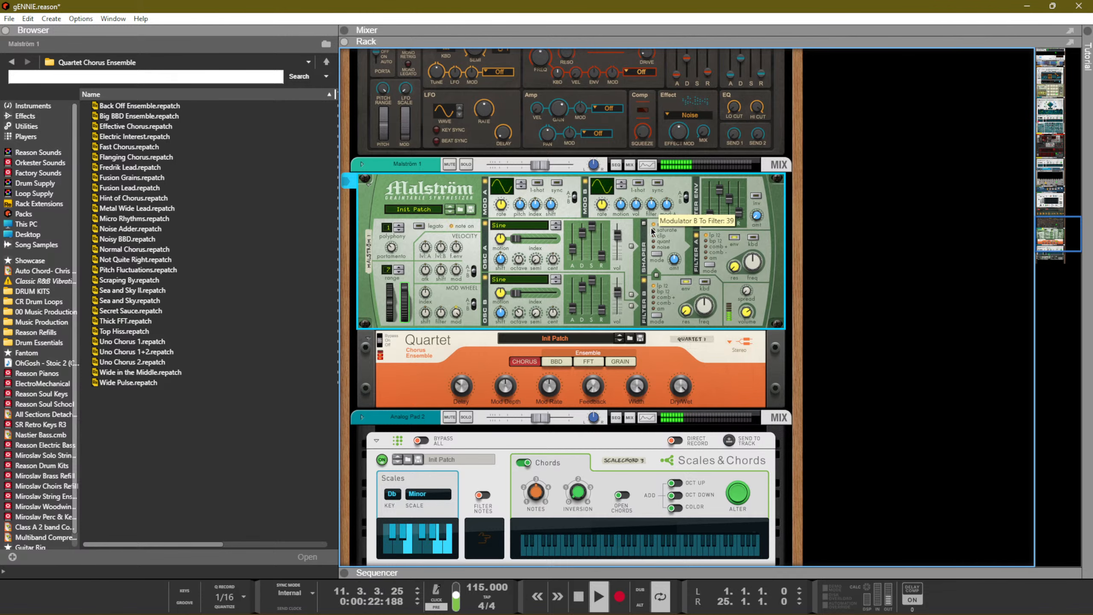
{"action": "left_click", "coordinate": [631, 246]}
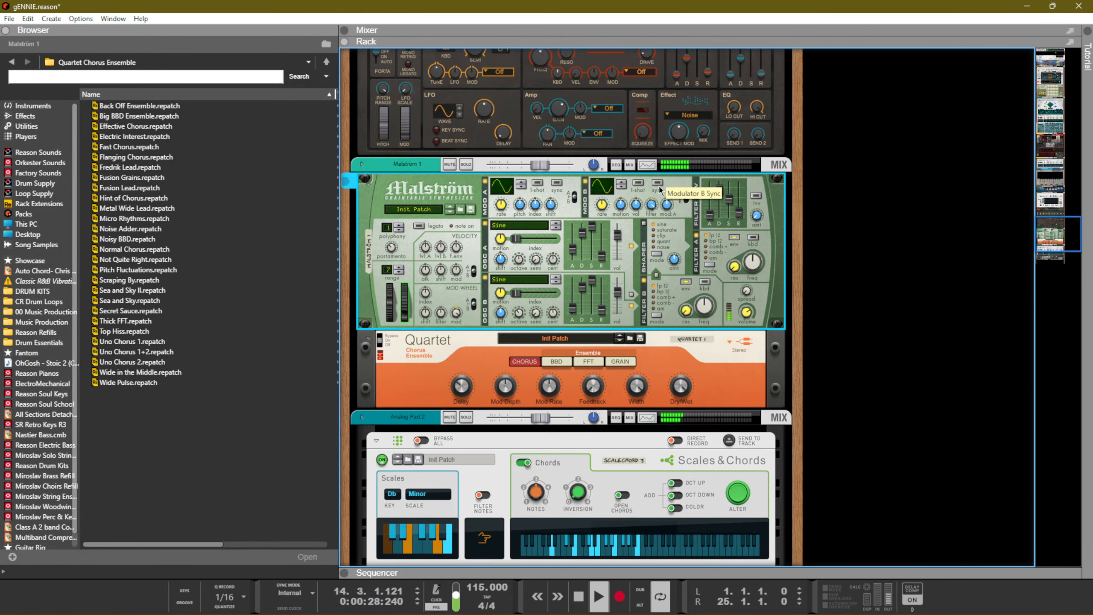
{"action": "left_click_drag", "start_coordinate": [651, 205], "coordinate": [656, 223]}
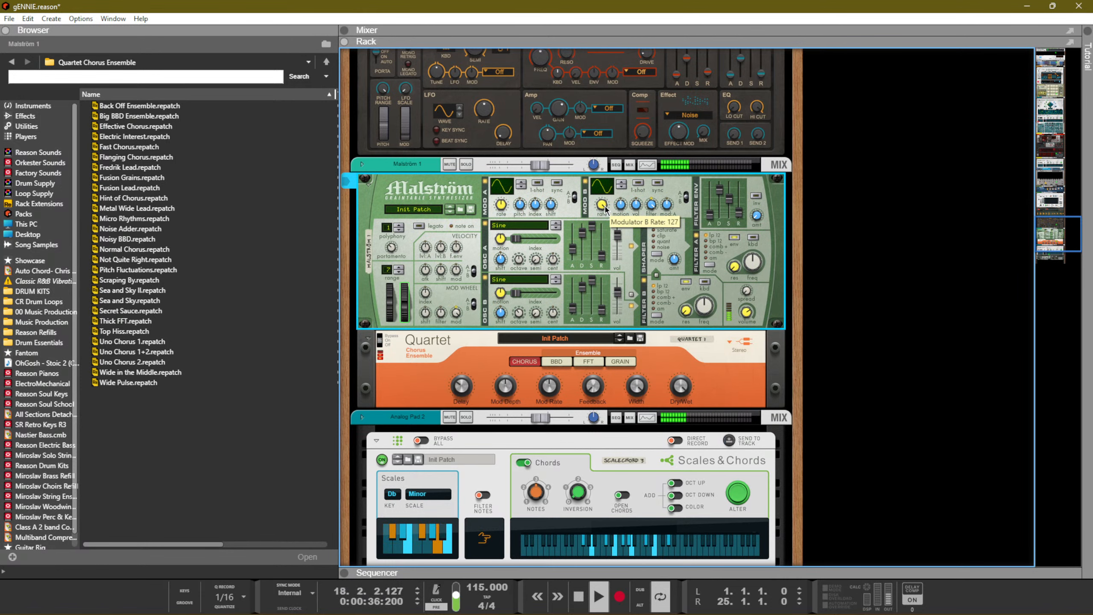
{"action": "left_click_drag", "start_coordinate": [605, 208], "coordinate": [605, 214]}
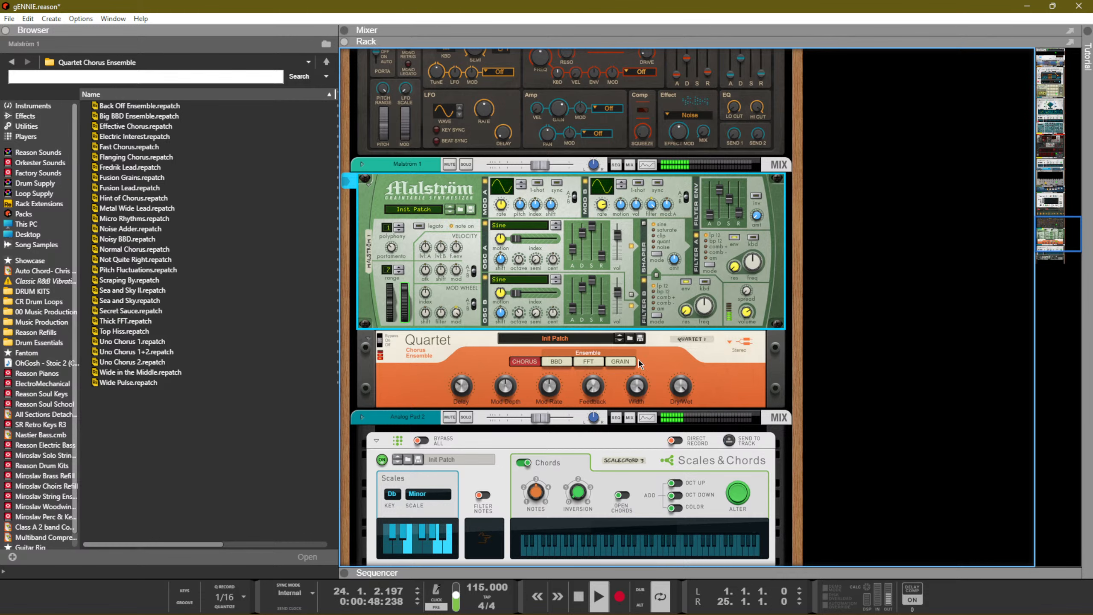
Set the Quartet chorus dry/wet mix to about 58%
{"action": "left_click", "coordinate": [669, 380]}
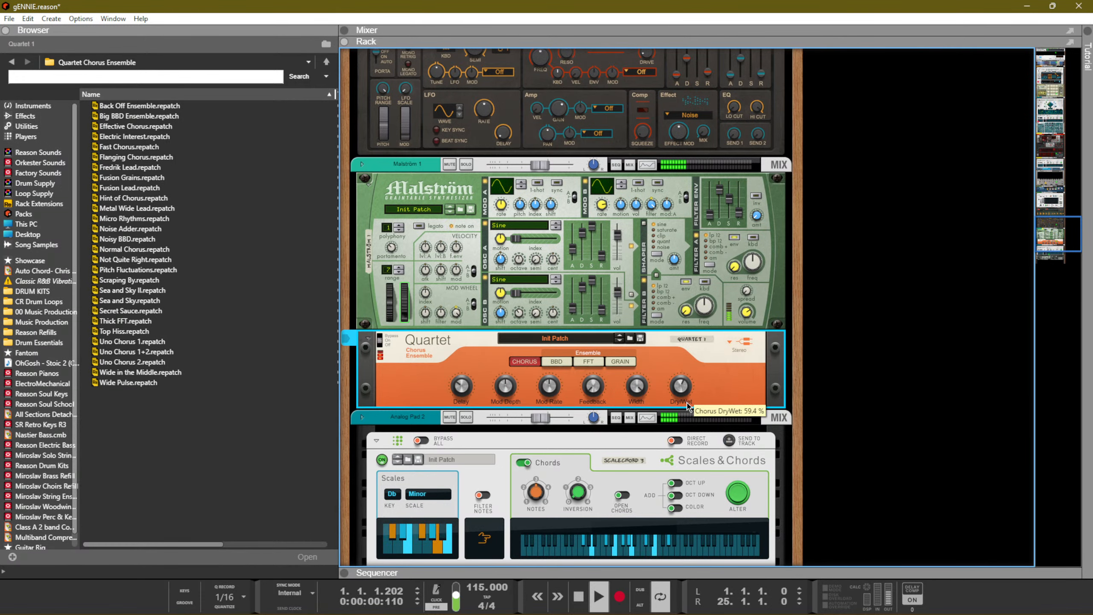
{"action": "left_click_drag", "start_coordinate": [687, 403], "coordinate": [681, 410]}
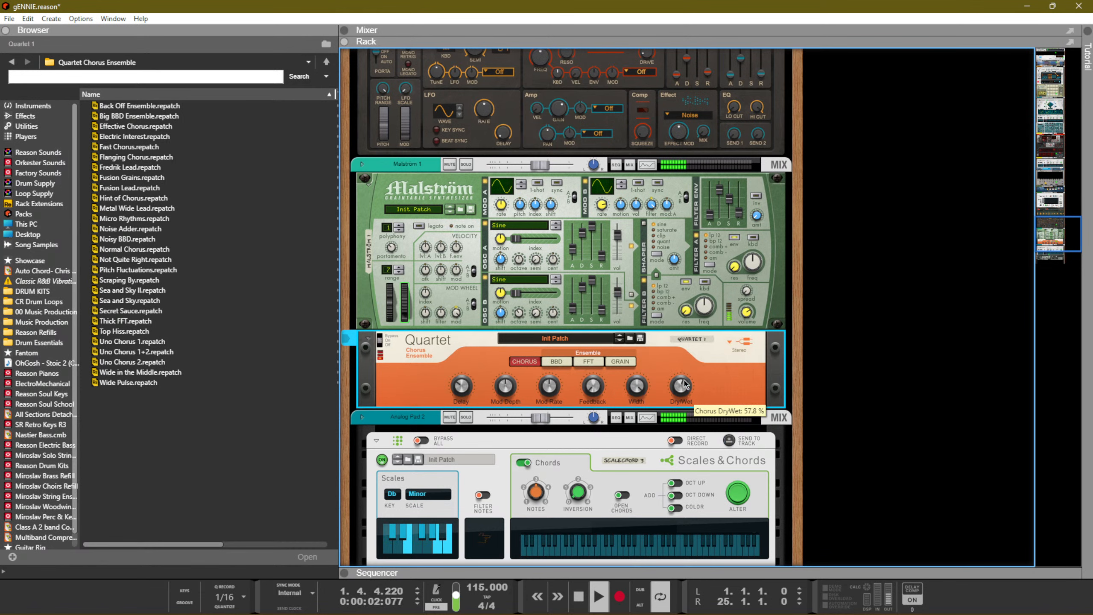
{"action": "left_click_drag", "start_coordinate": [684, 379], "coordinate": [682, 378]}
In the mixer, briefly solo the Malström 1 channel, enable its send 1 to the ALL 1st Plate effect, and lower its fader slightly
{"action": "key", "text": "F5"}
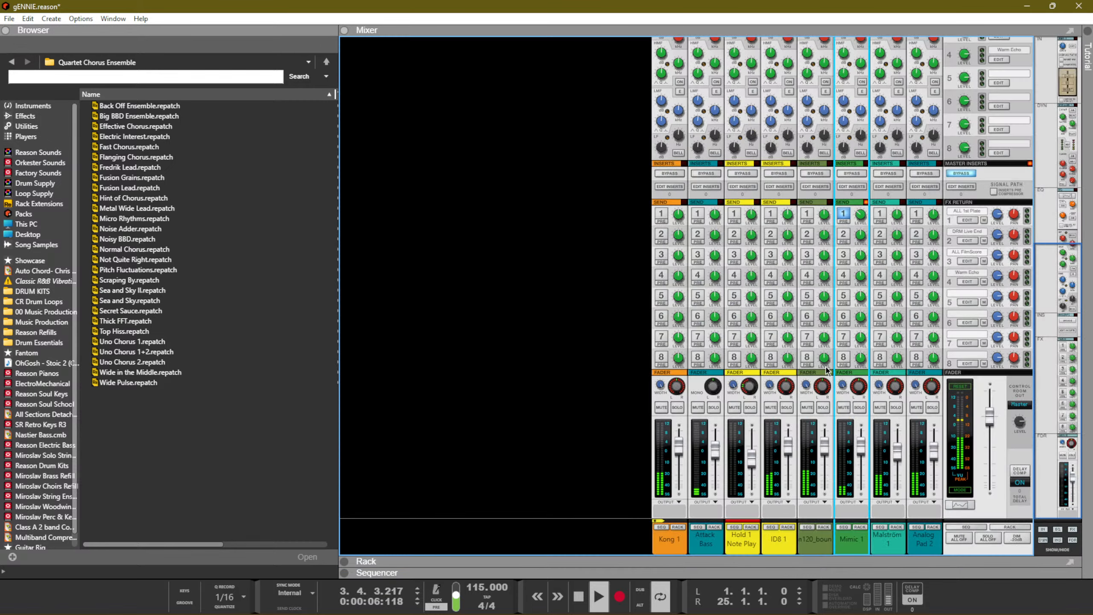
{"action": "left_click", "coordinate": [895, 407]}
{"action": "left_click", "coordinate": [895, 408]}
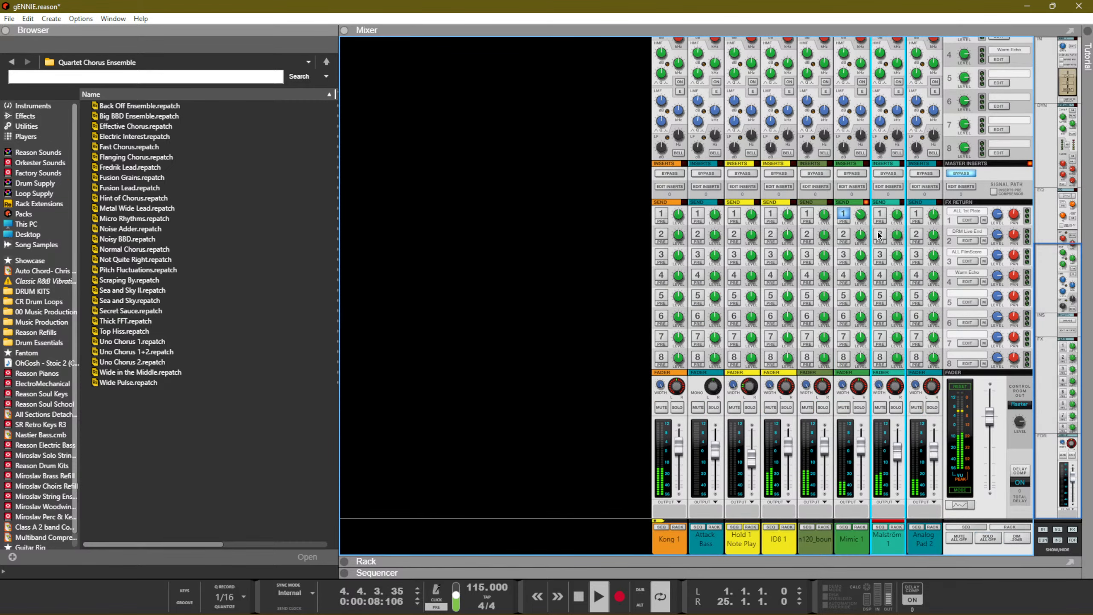
{"action": "left_click", "coordinate": [879, 214]}
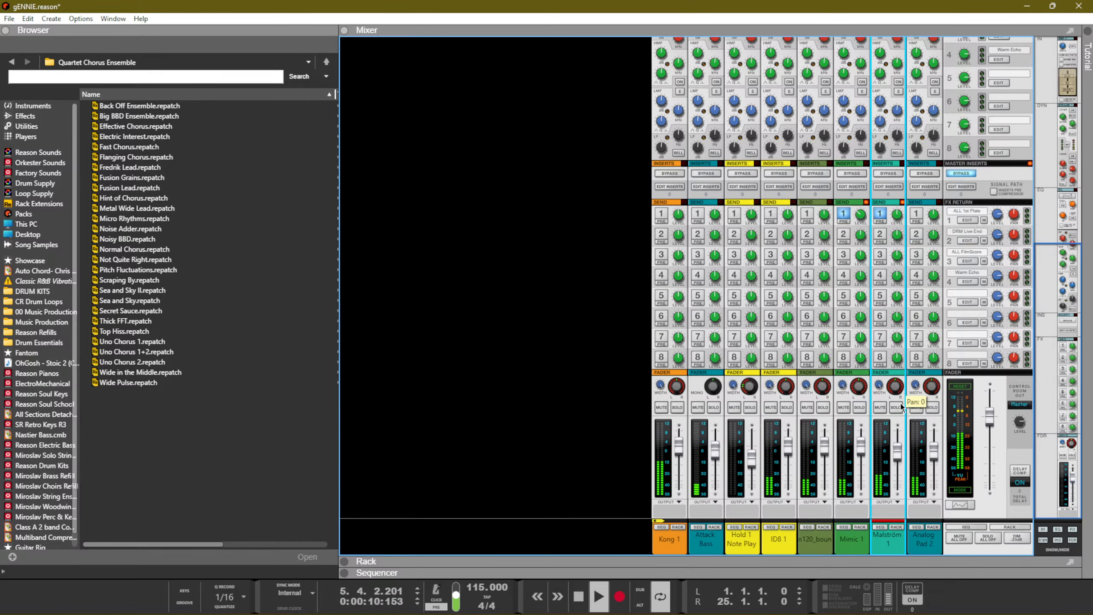
{"action": "left_click_drag", "start_coordinate": [897, 455], "coordinate": [898, 462]}
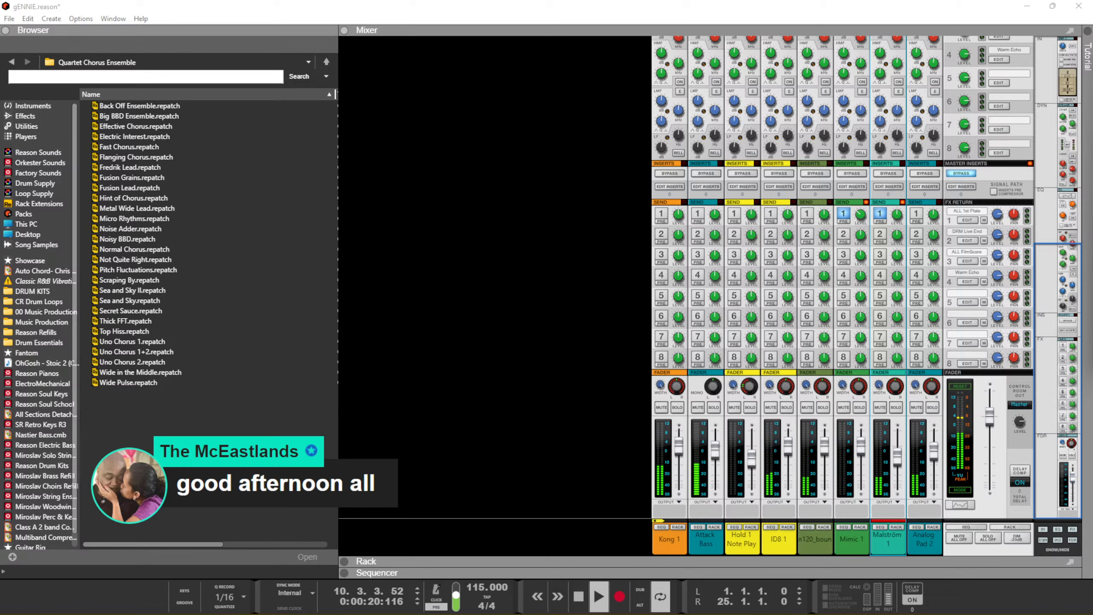
Stop playback in the sequencer, deselect the clips, and return the playhead to the start of the song
{"action": "left_click", "coordinate": [597, 339]}
{"action": "key", "text": "F7"}
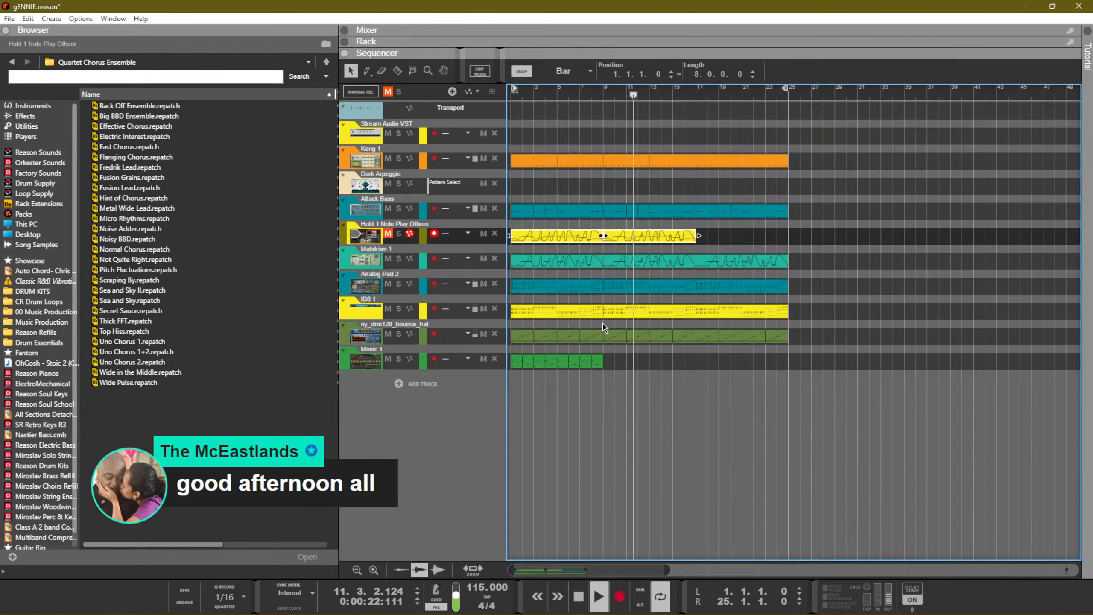
{"action": "key", "text": "space"}
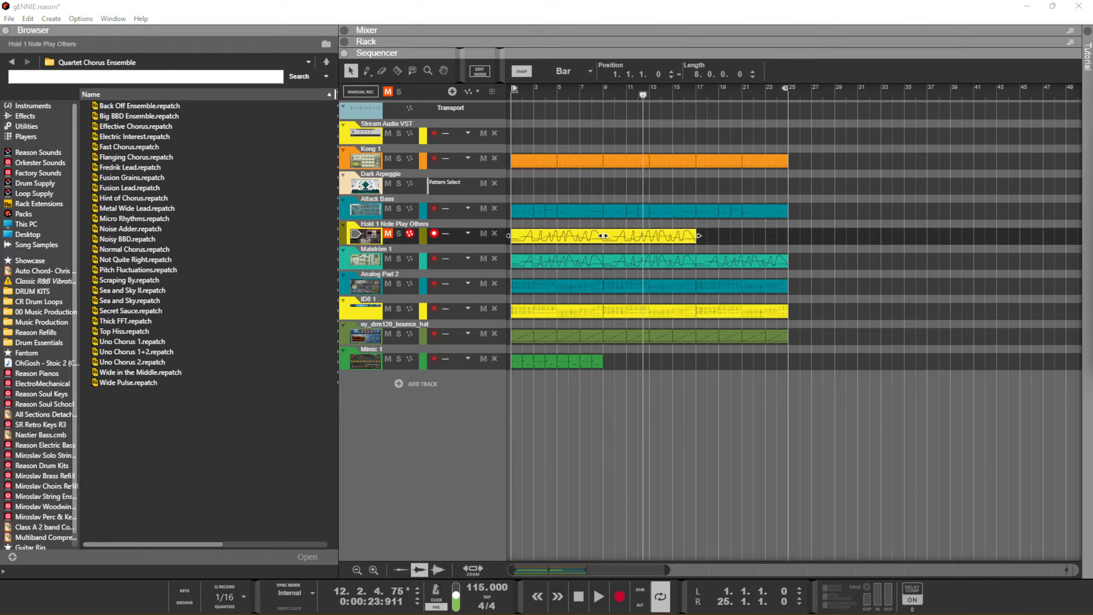
{"action": "left_click", "coordinate": [714, 361]}
{"action": "key", "text": "shift+Return"}
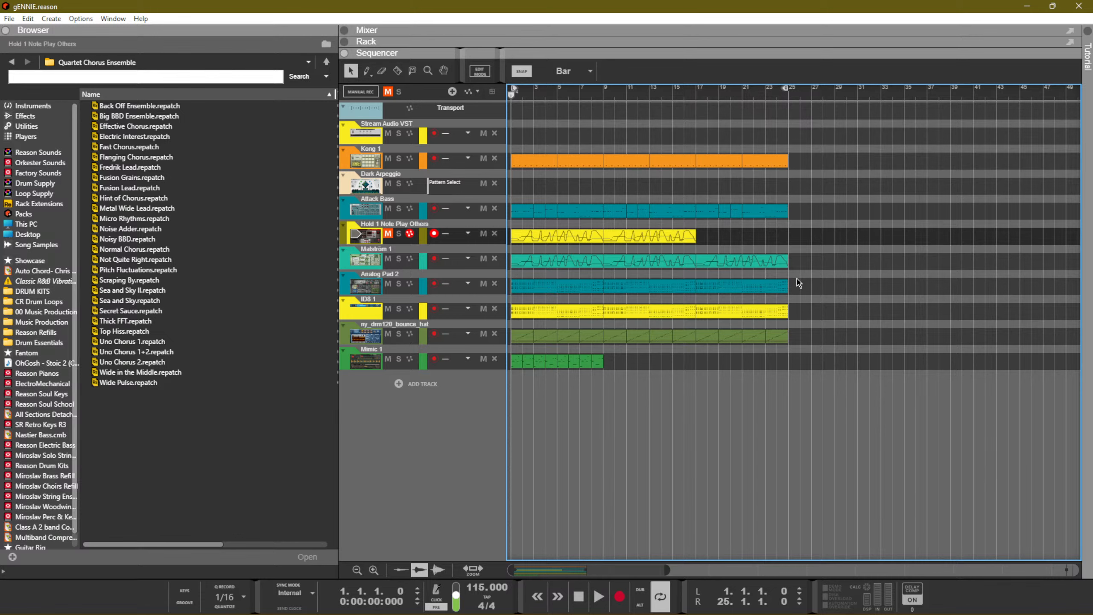
Create a new track with the All Sections Stacc combinator from Advanced Combis in the Miroslav String Ensembles Refill
{"action": "key", "text": "space"}
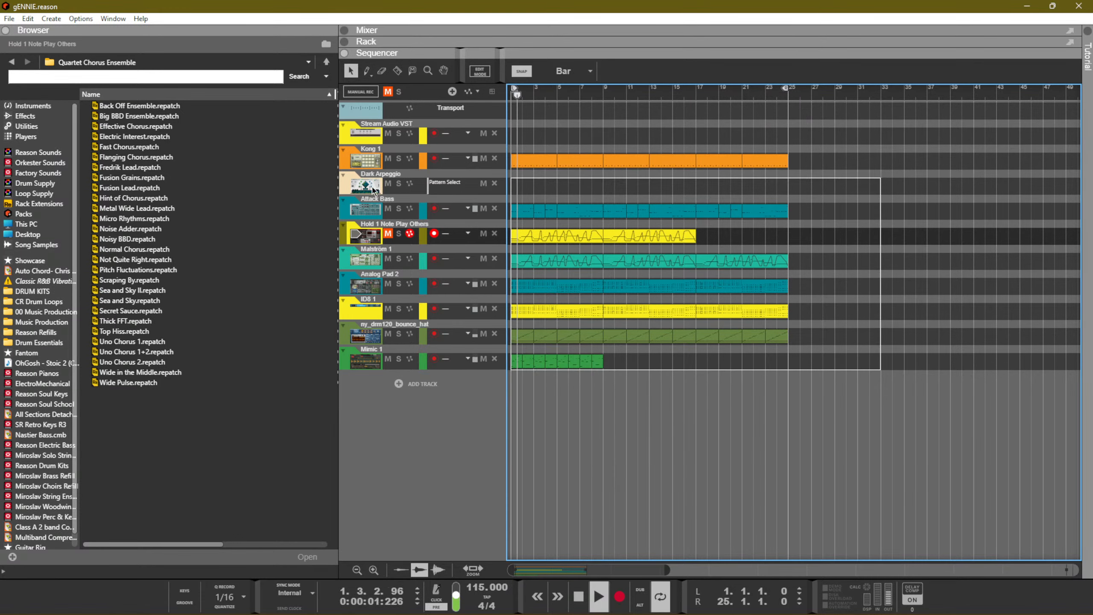
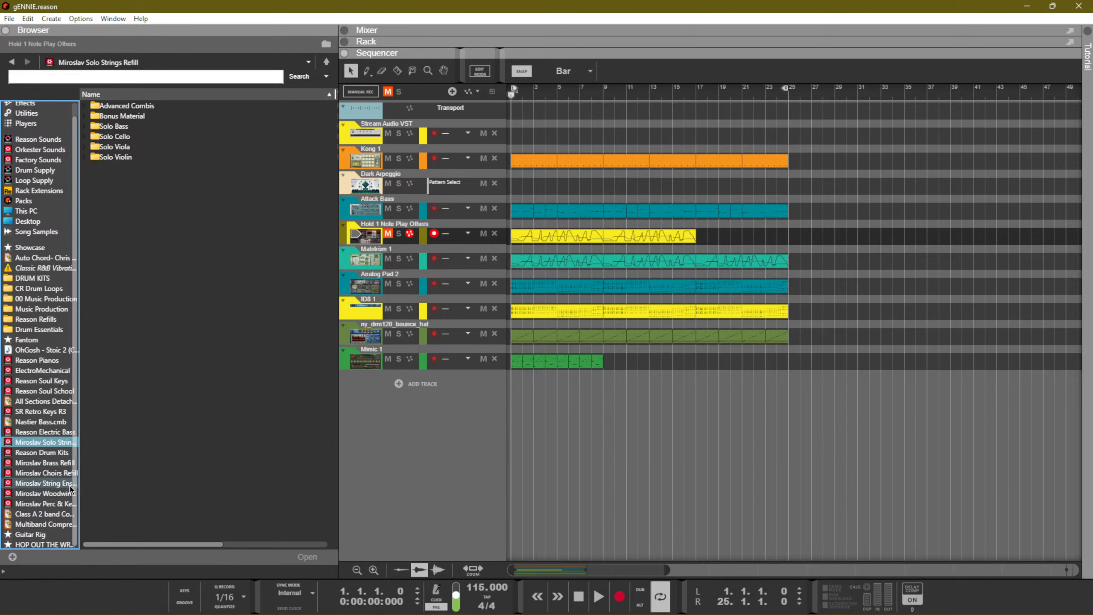
{"action": "left_click", "coordinate": [47, 482]}
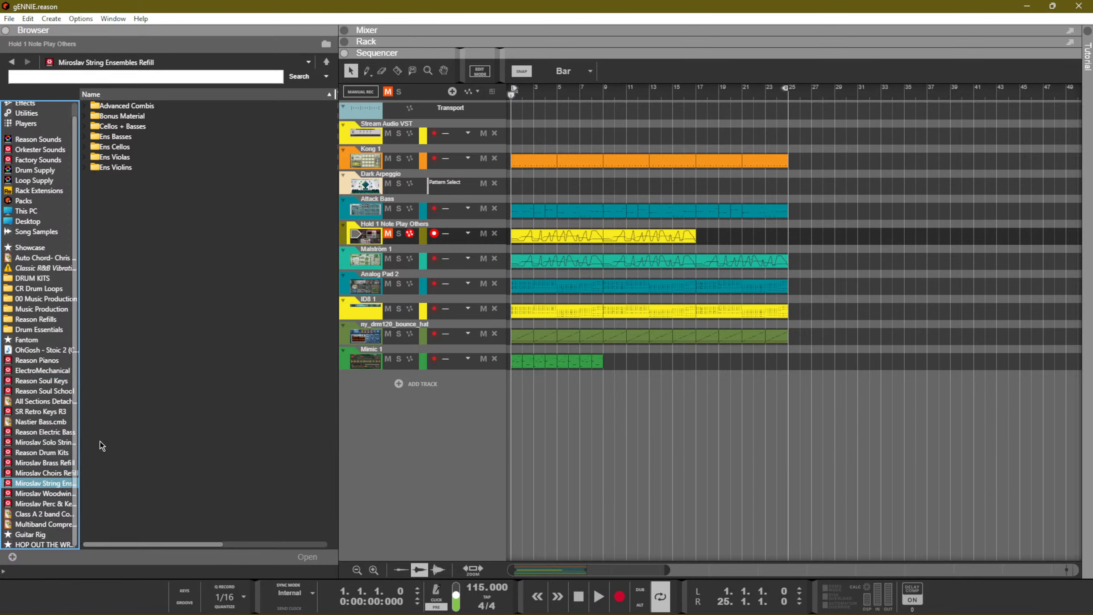
{"action": "double_click", "coordinate": [134, 107]}
{"action": "left_click", "coordinate": [162, 138]}
{"action": "left_click_drag", "start_coordinate": [170, 145], "coordinate": [471, 399]}
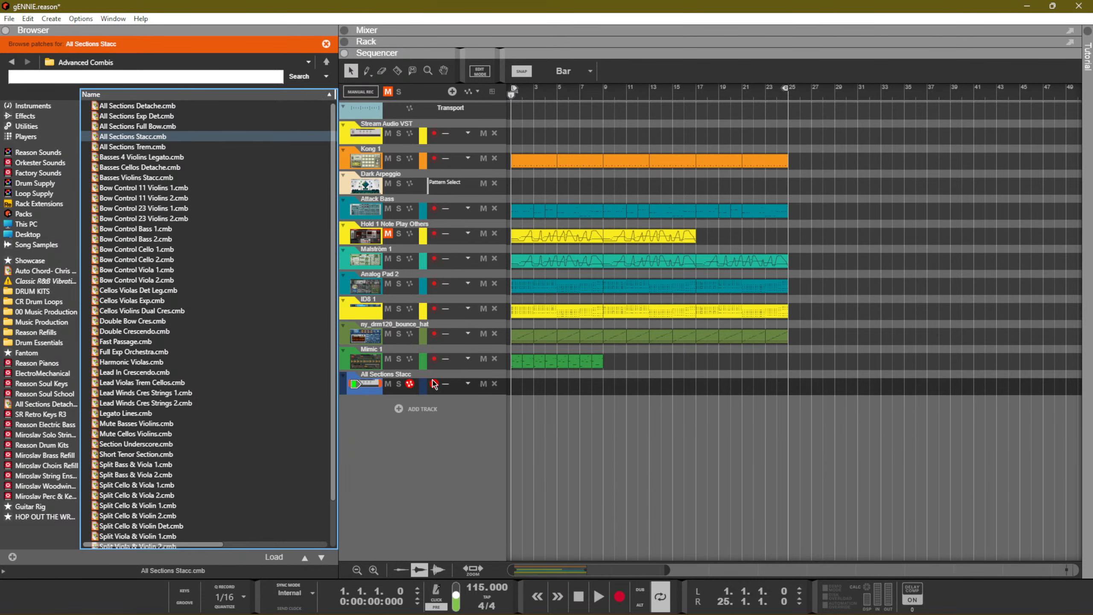
Add a Dual Arpeggio player to the All Sections Stacc combinator in the rack and load the Clav Player -FP patch
{"action": "key", "text": "F6"}
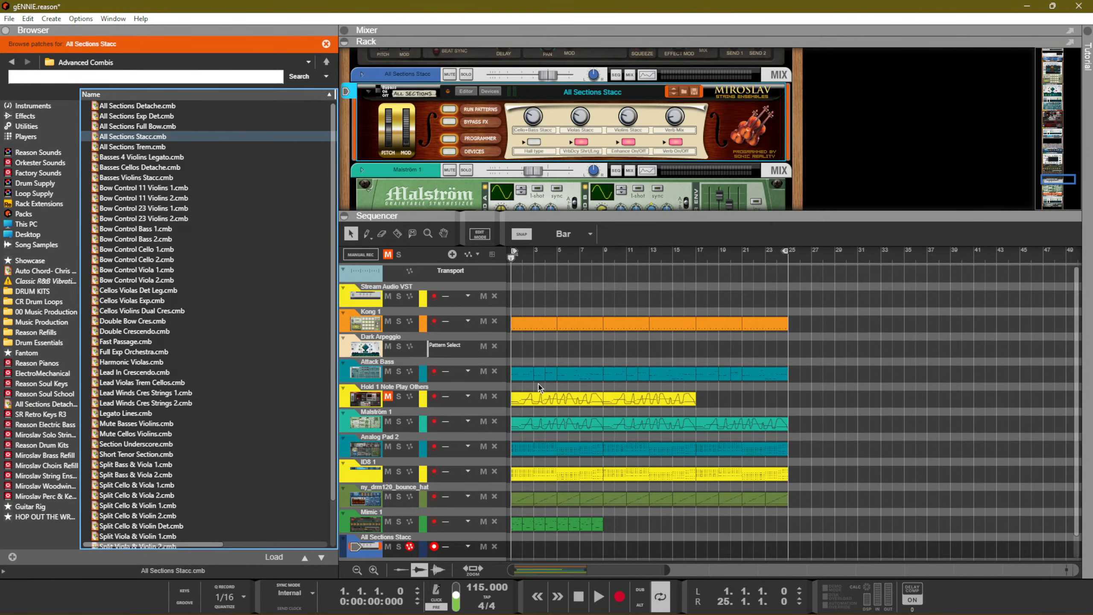
{"action": "key", "text": "F6"}
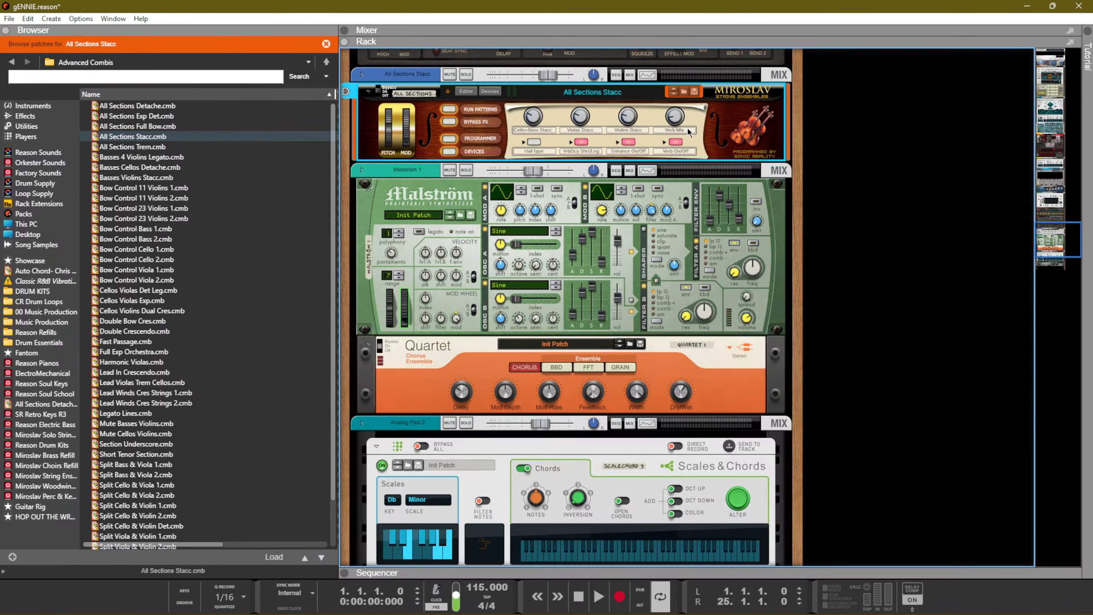
{"action": "right_click", "coordinate": [734, 126]}
{"action": "mouse_move", "coordinate": [770, 292]}
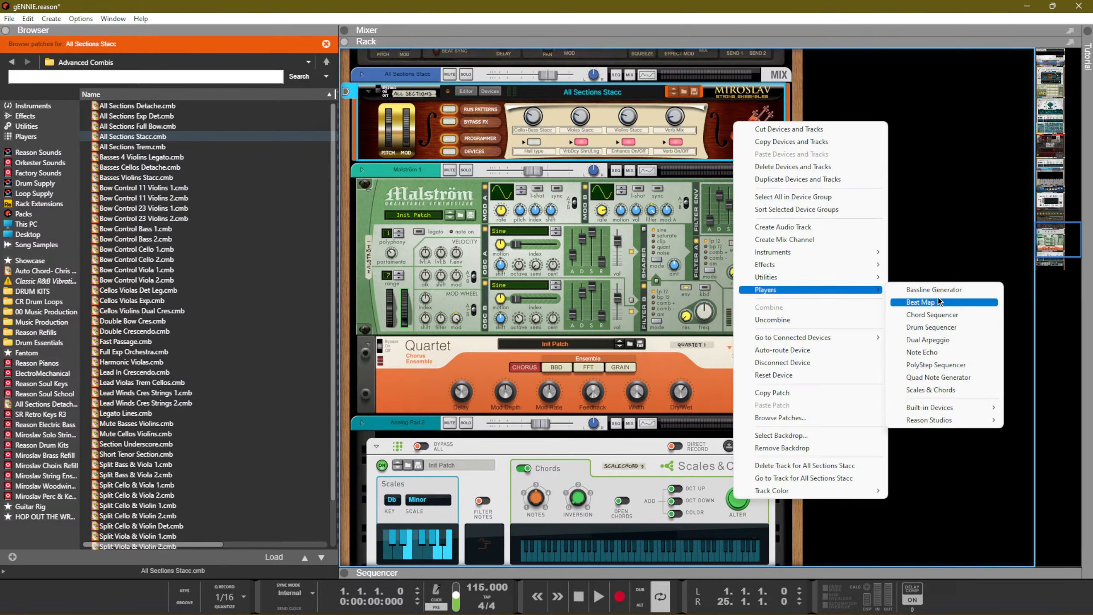
{"action": "left_click", "coordinate": [937, 340]}
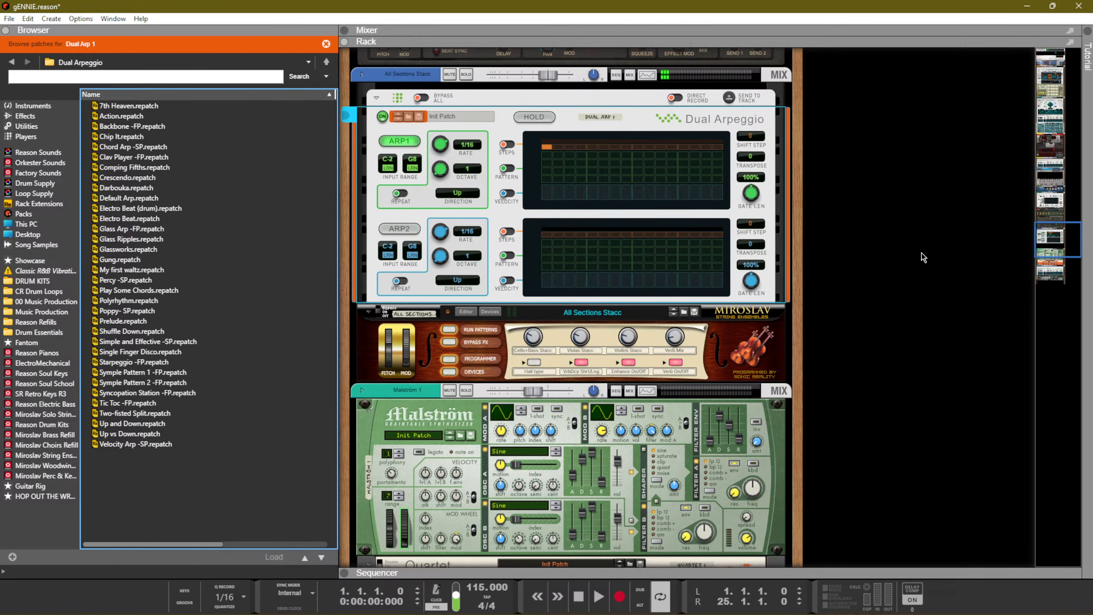
{"action": "key", "text": "ctrl+s"}
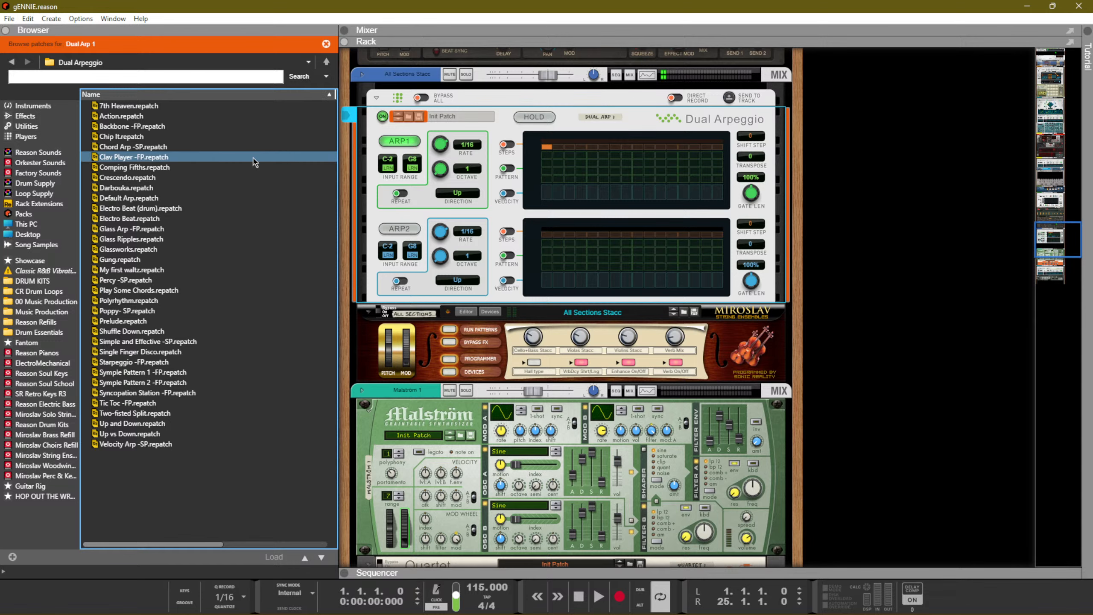
{"action": "left_click", "coordinate": [215, 156]}
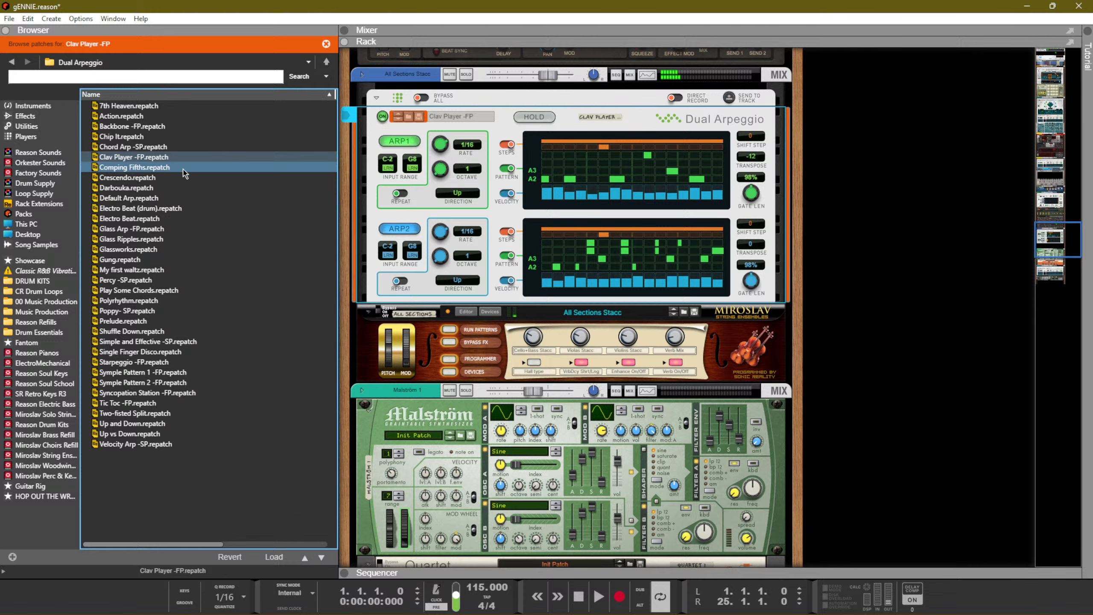
{"action": "left_click", "coordinate": [509, 97]}
{"action": "right_click", "coordinate": [509, 97]}
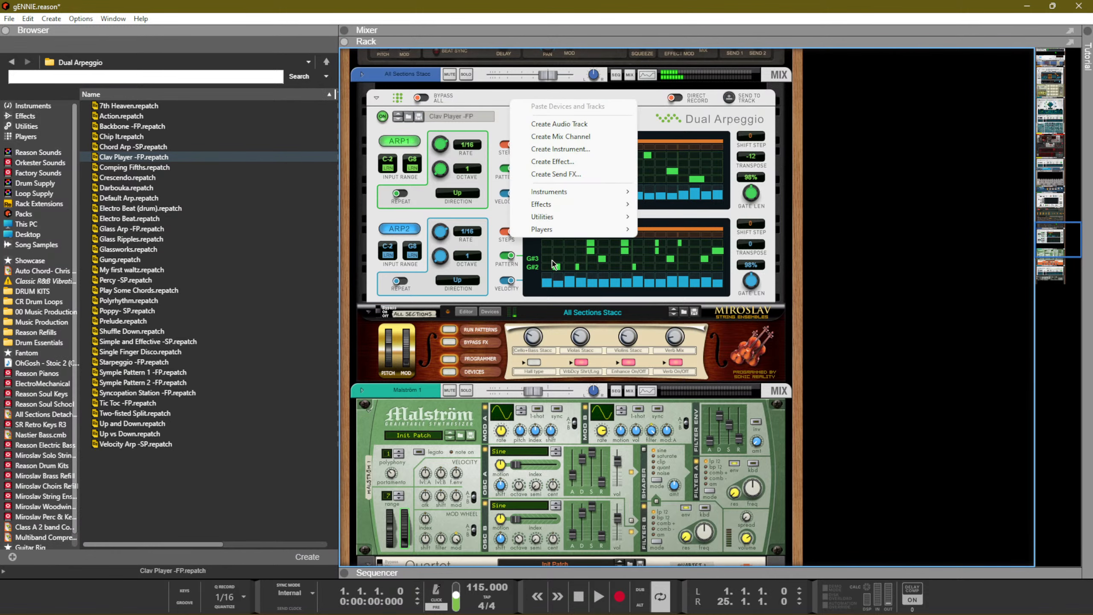
{"action": "mouse_move", "coordinate": [555, 204]}
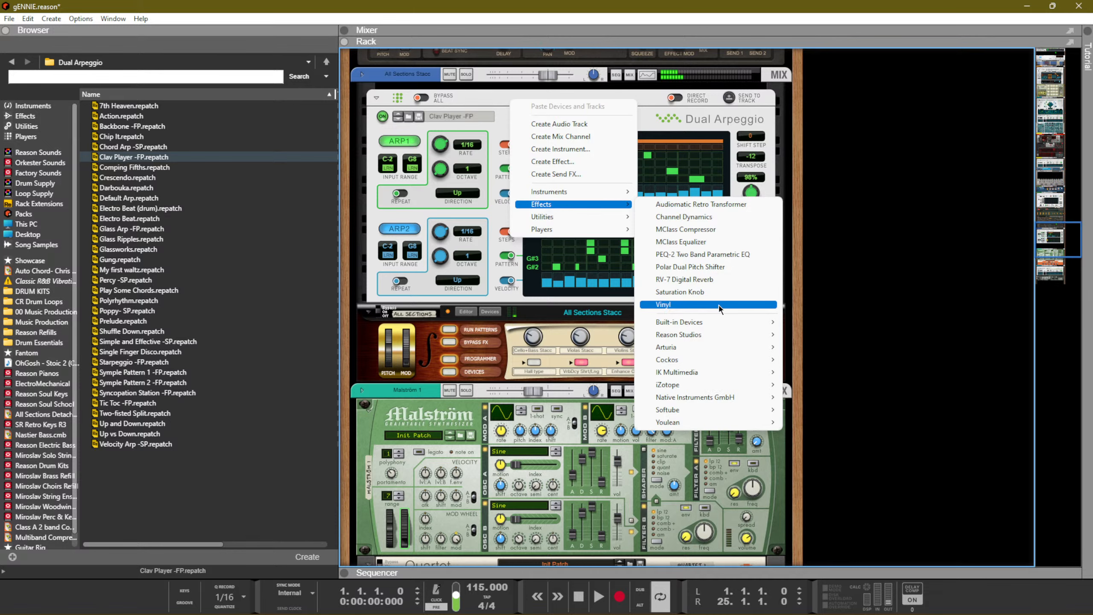
{"action": "mouse_move", "coordinate": [716, 337]}
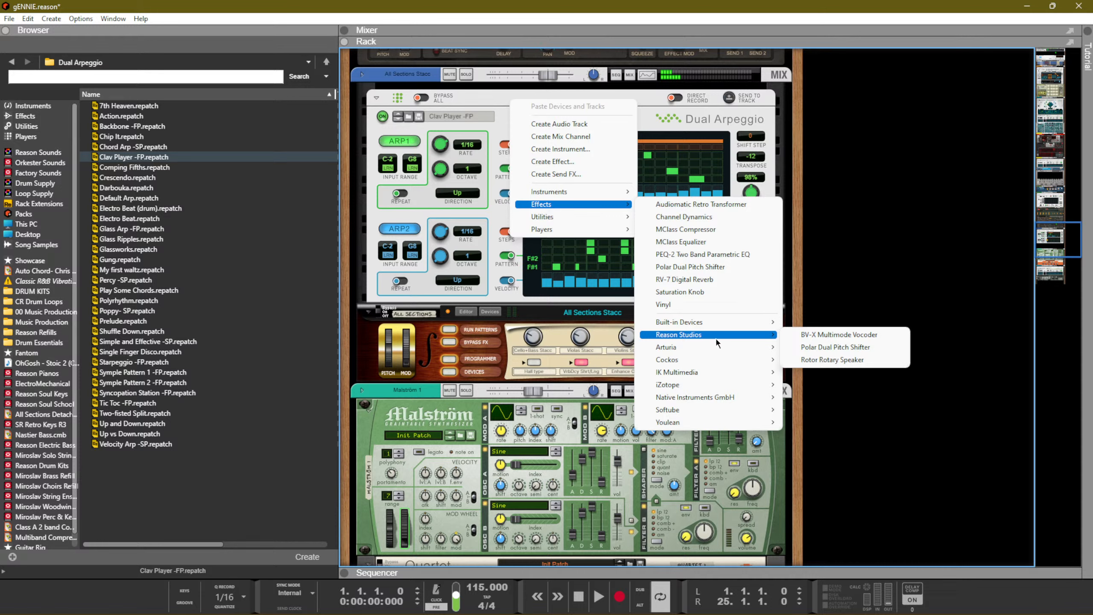
{"action": "mouse_move", "coordinate": [700, 373]}
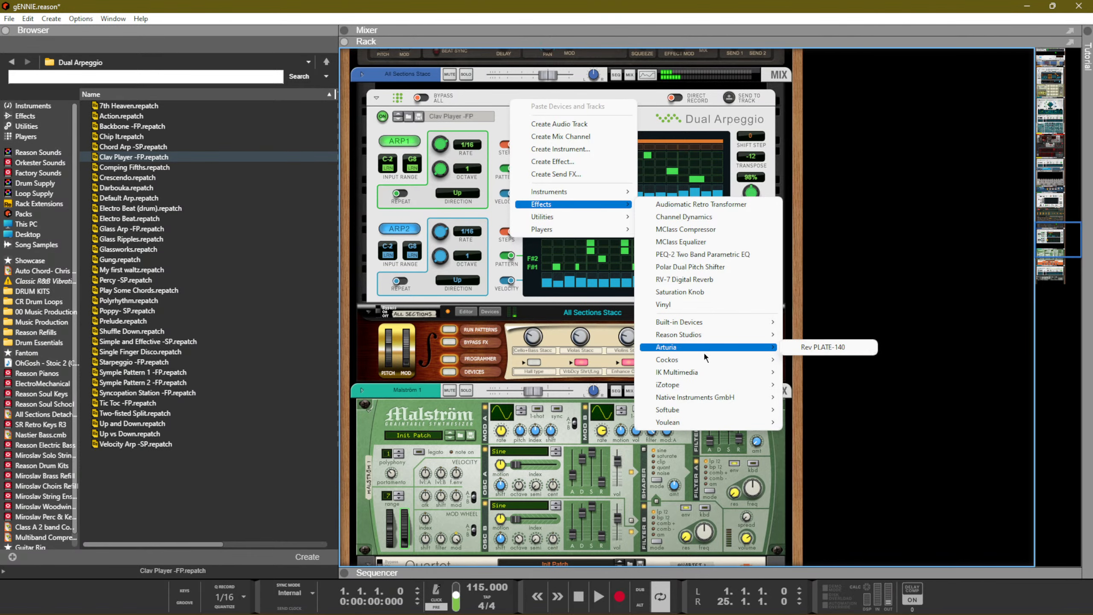
{"action": "left_click", "coordinate": [518, 220]}
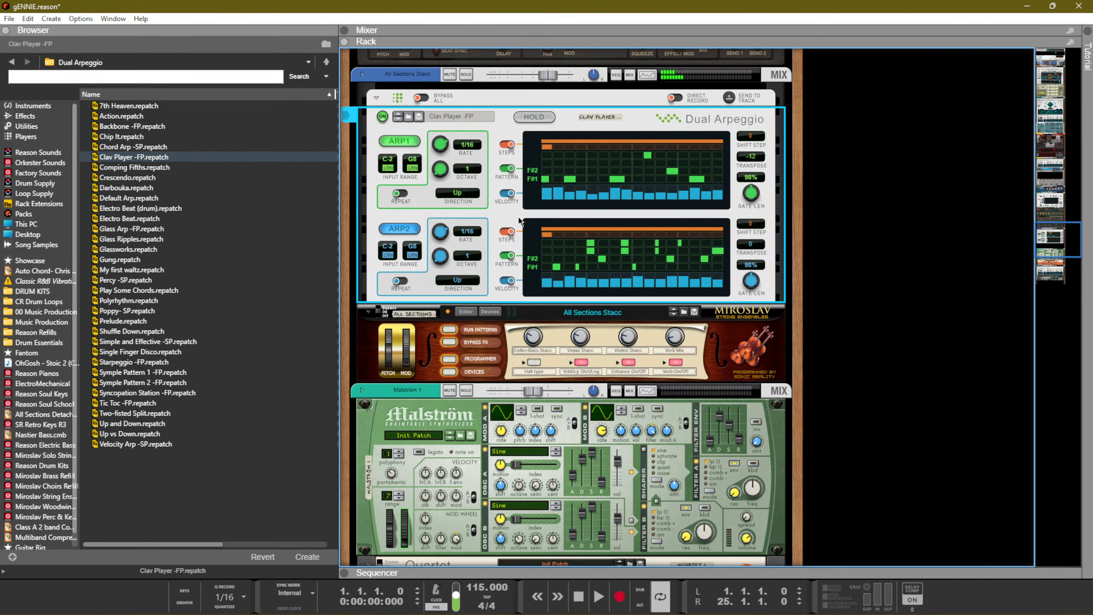
Add a Scales & Chords player after the Dual Arpeggio on the All Sections Stacc combinator
{"action": "right_click", "coordinate": [490, 123]}
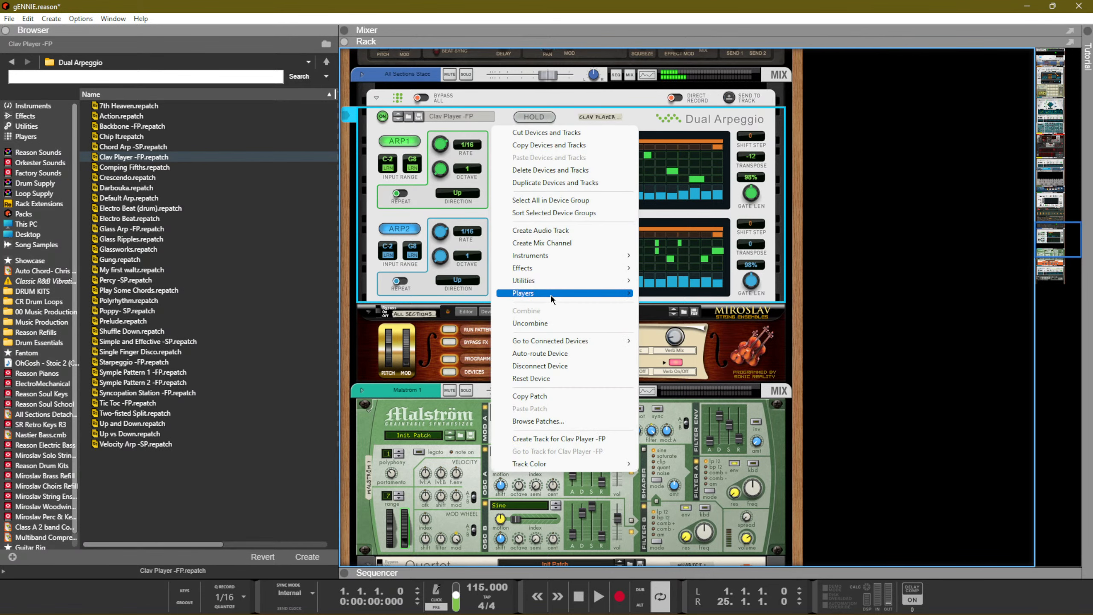
{"action": "mouse_move", "coordinate": [602, 293]}
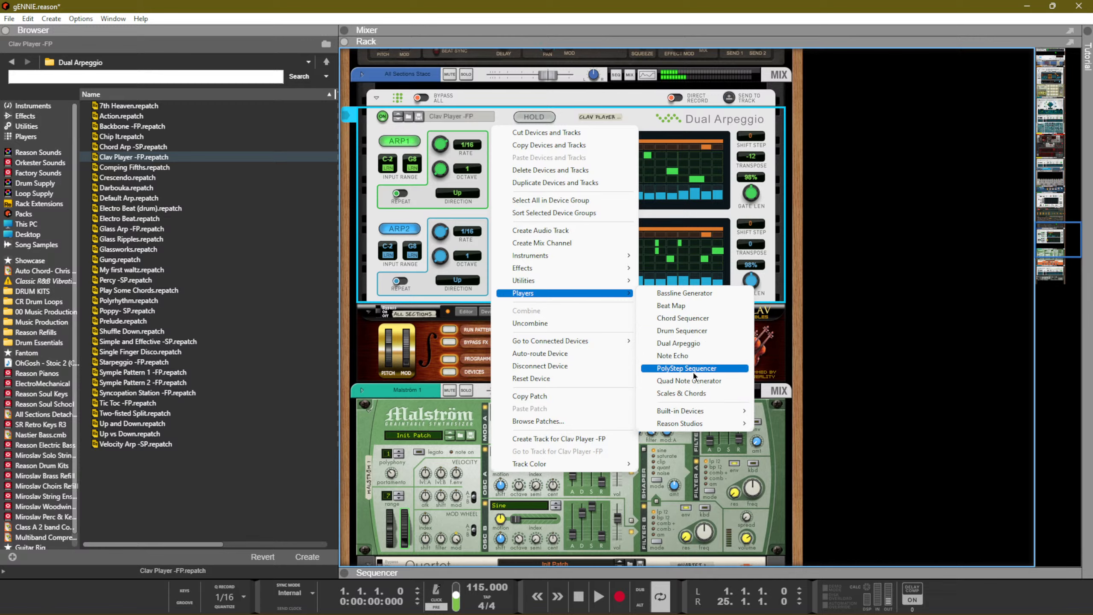
{"action": "left_click", "coordinate": [680, 393]}
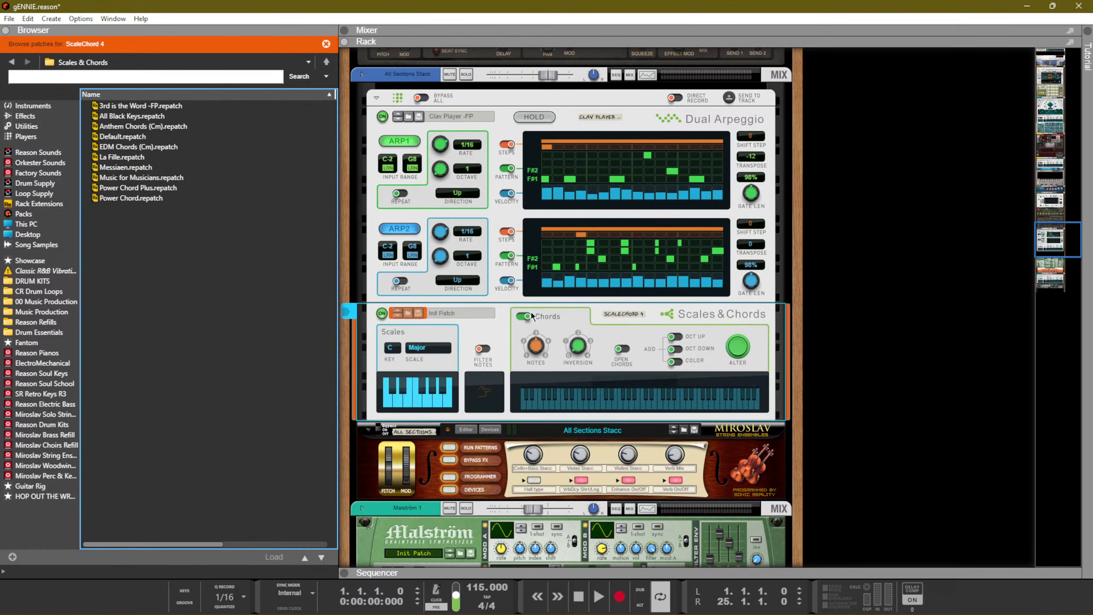
Set the Scales & Chords player below the Dual Arpeggio to Db Minor and turn off its chord generation
{"action": "left_click", "coordinate": [443, 347]}
{"action": "left_click", "coordinate": [454, 386]}
{"action": "left_click", "coordinate": [391, 347]}
{"action": "left_click", "coordinate": [419, 369]}
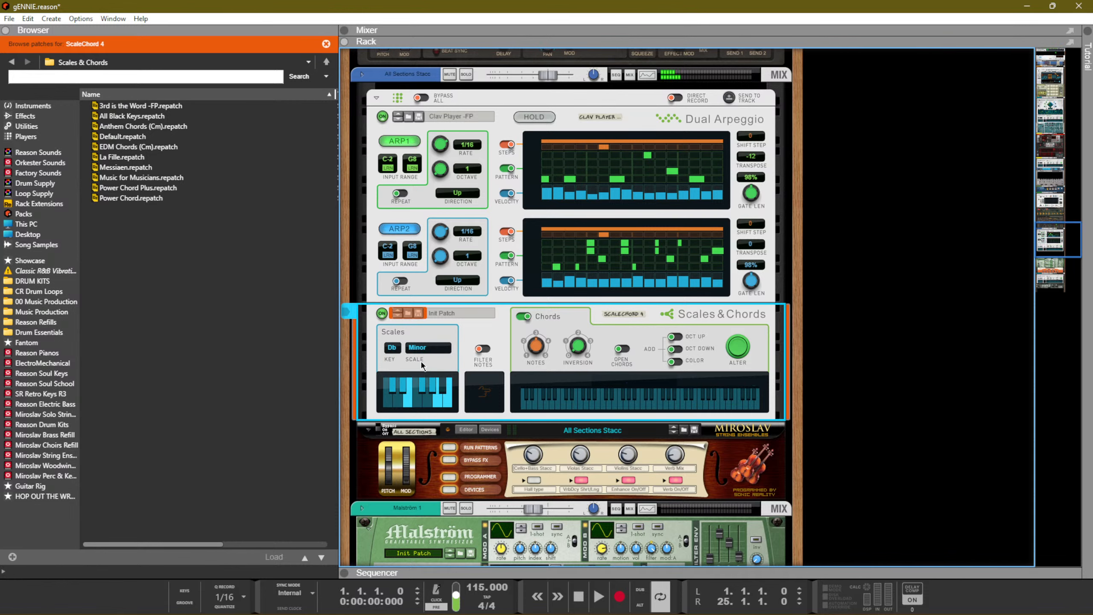
{"action": "left_click", "coordinate": [518, 317]}
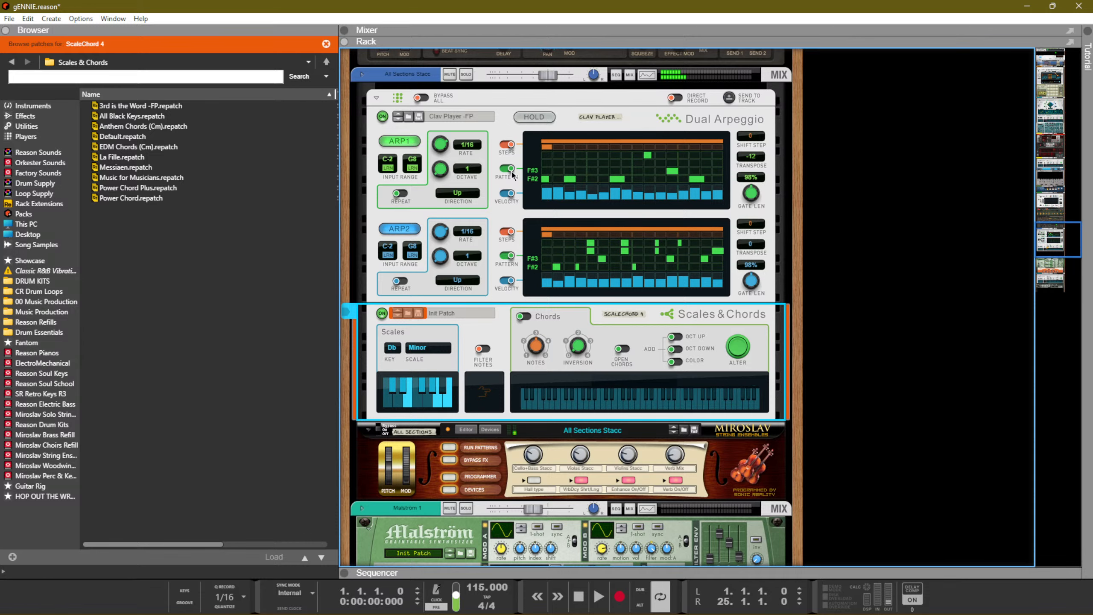
Set the rates of both Arp 1 and Arp 2 in the Dual Arpeggio to 3/16
{"action": "left_click_drag", "start_coordinate": [440, 145], "coordinate": [440, 151]}
{"action": "left_click_drag", "start_coordinate": [440, 231], "coordinate": [441, 235]}
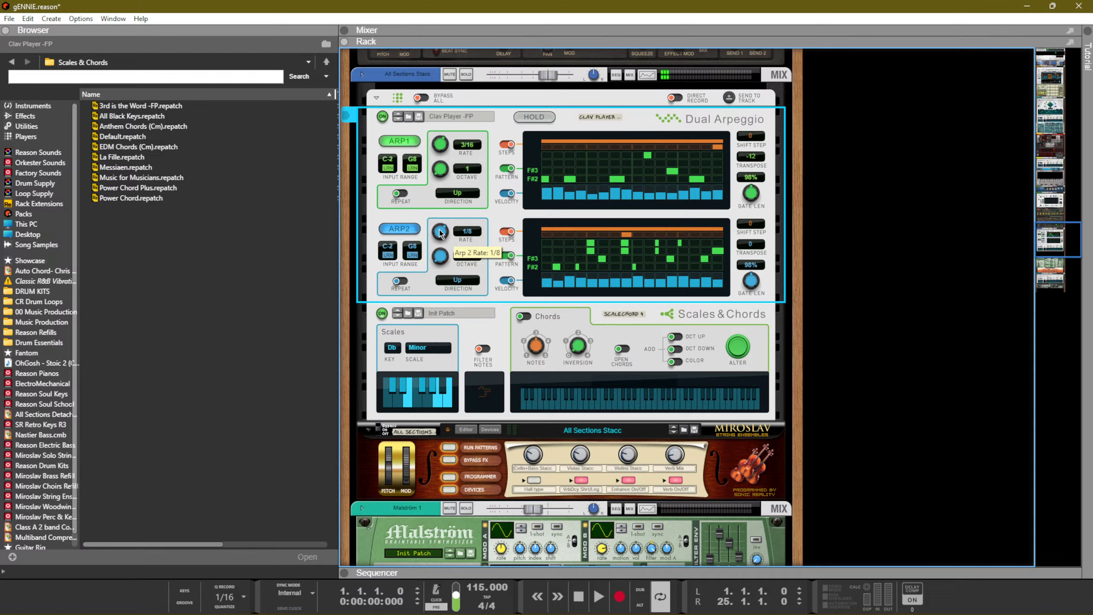
{"action": "left_click_drag", "start_coordinate": [441, 232], "coordinate": [442, 232]}
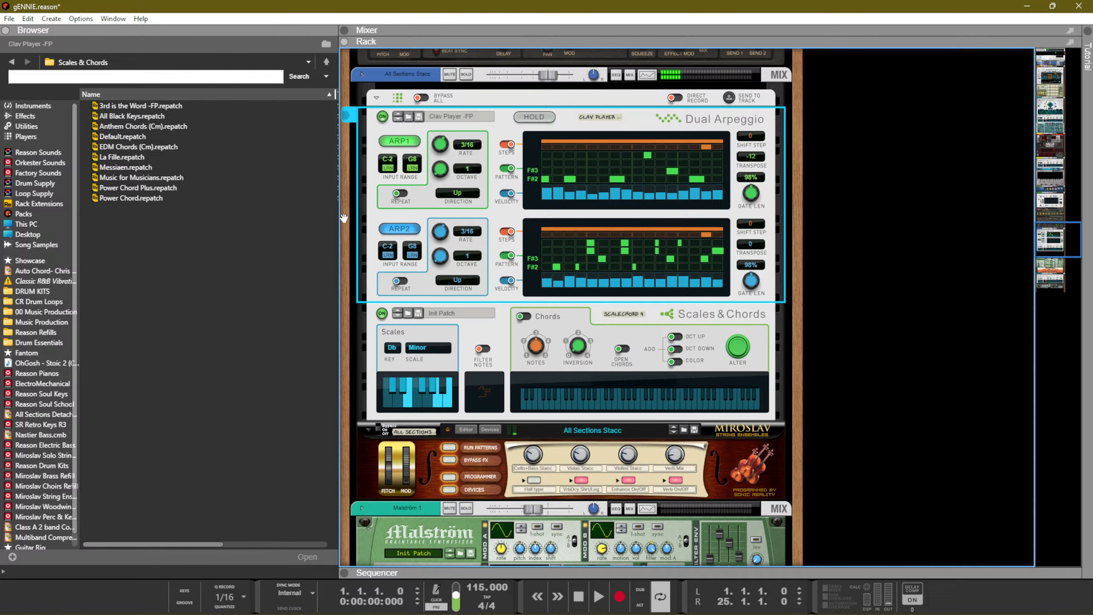
Try the All Sections Full Bow and All Sections Trem patches on the Miroslav strings, and return to All Sections Stacc
{"action": "scroll", "coordinate": [572, 376], "scroll_direction": "down", "scroll_amount": 3}
{"action": "left_click", "coordinate": [653, 374]}
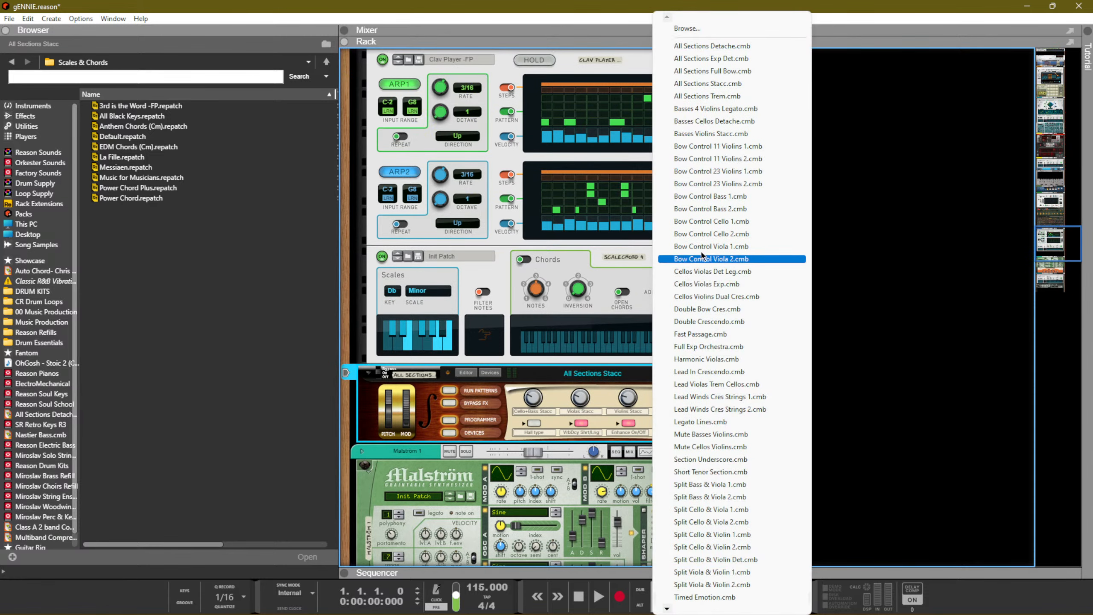
{"action": "left_click", "coordinate": [696, 72]}
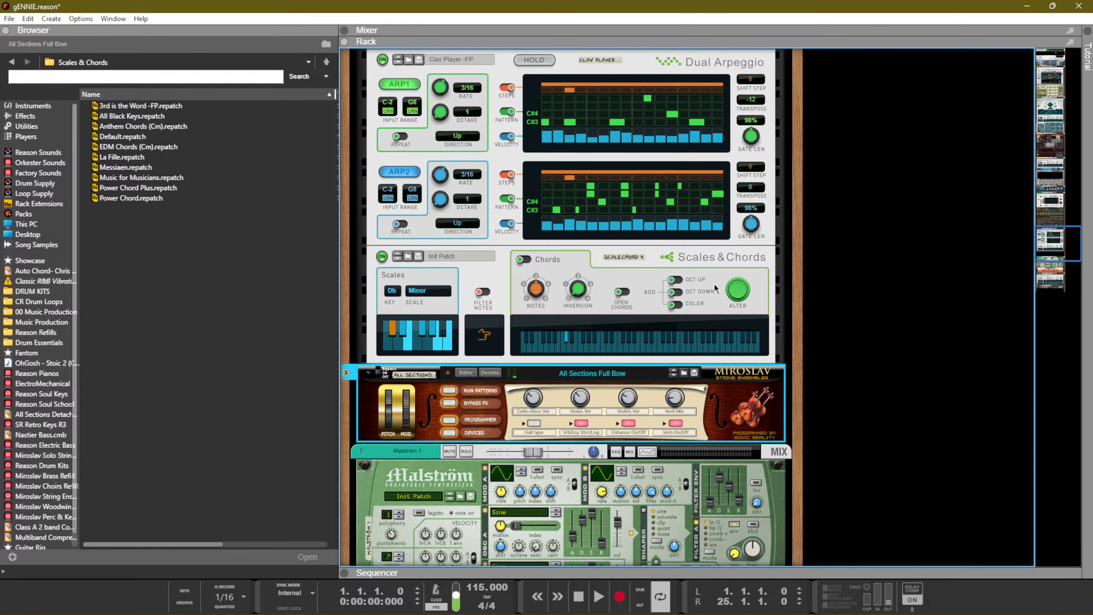
{"action": "left_click", "coordinate": [672, 375]}
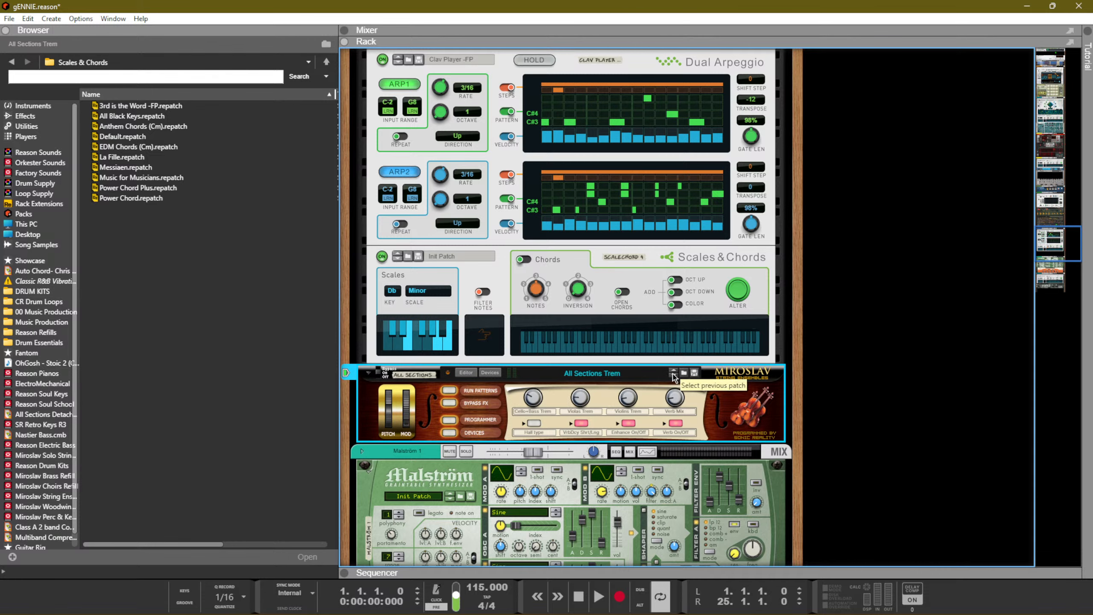
{"action": "left_click", "coordinate": [673, 376]}
Try adding an ID8 Instrument Device below the Miroslav strings, and undo its creation
{"action": "right_click", "coordinate": [715, 409]}
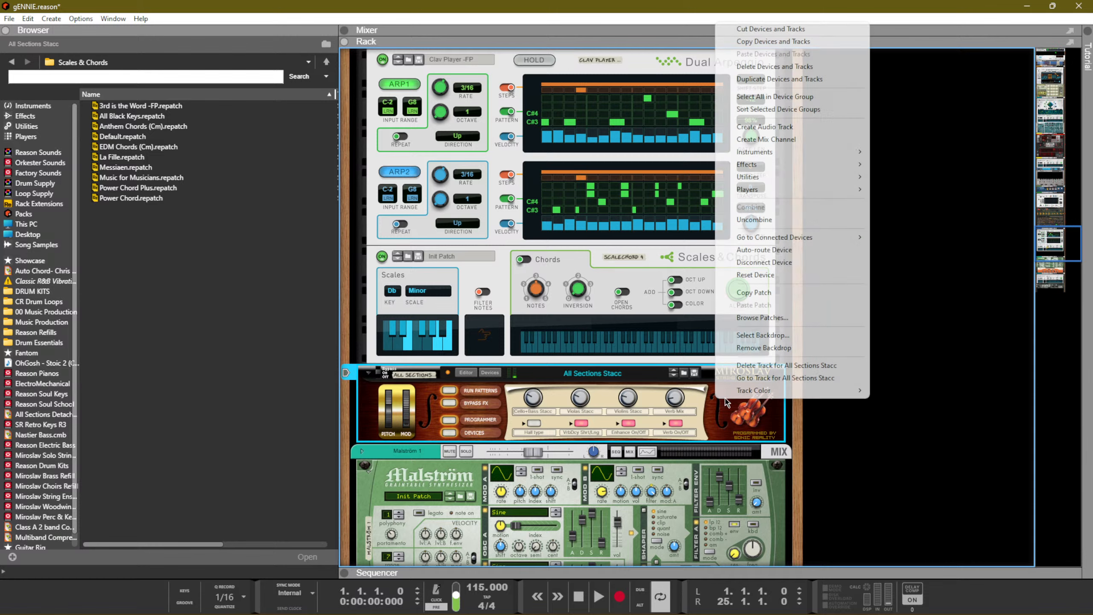
{"action": "mouse_move", "coordinate": [775, 153]}
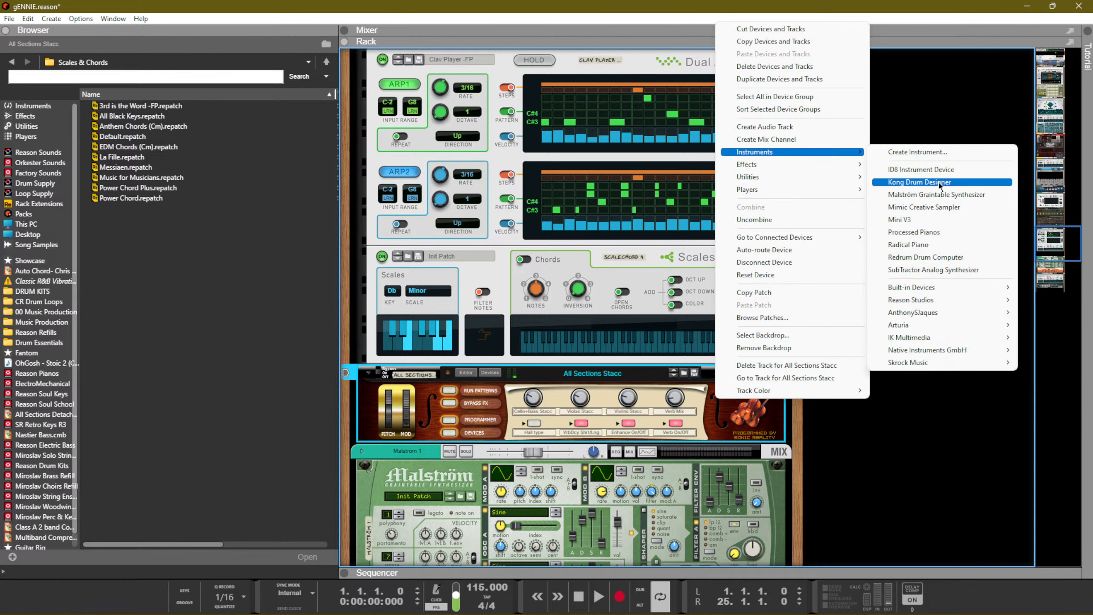
{"action": "left_click", "coordinate": [935, 170]}
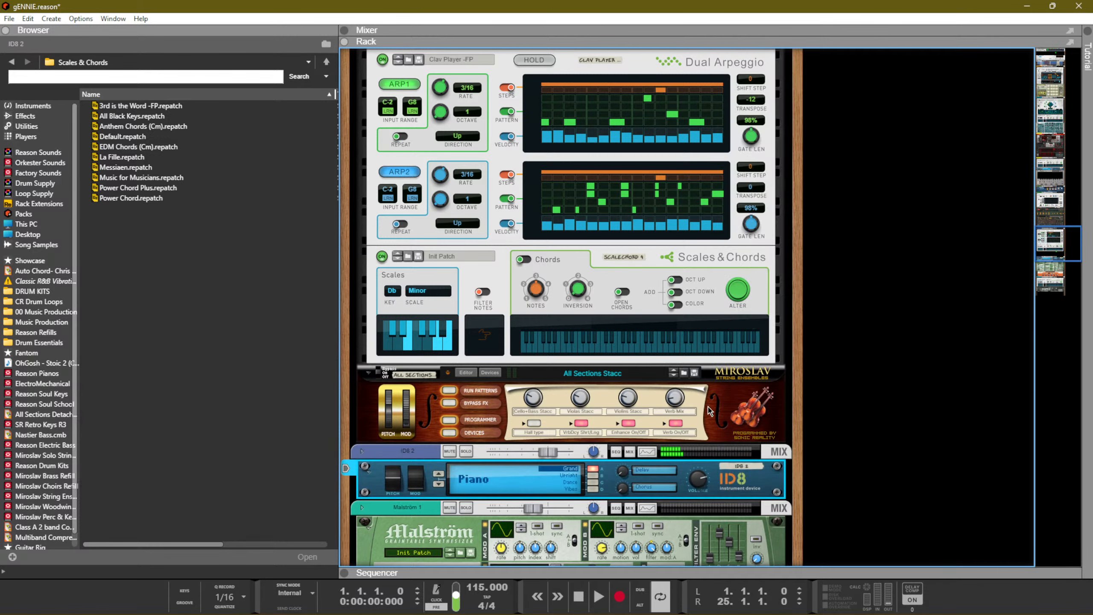
{"action": "left_click_drag", "start_coordinate": [691, 244], "coordinate": [716, 357]}
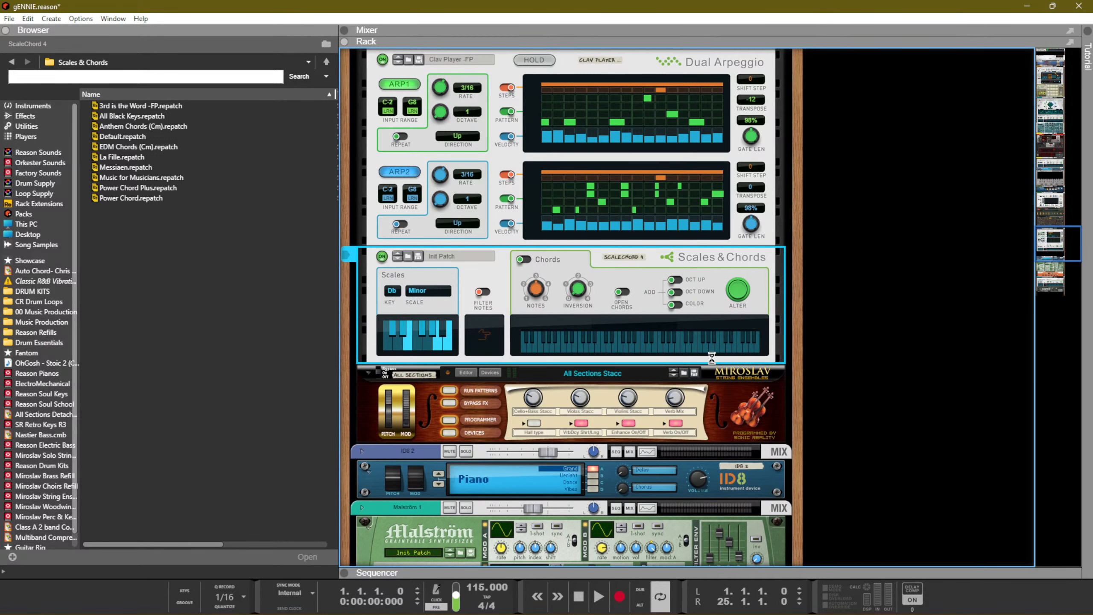
{"action": "key", "text": "ctrl+z"}
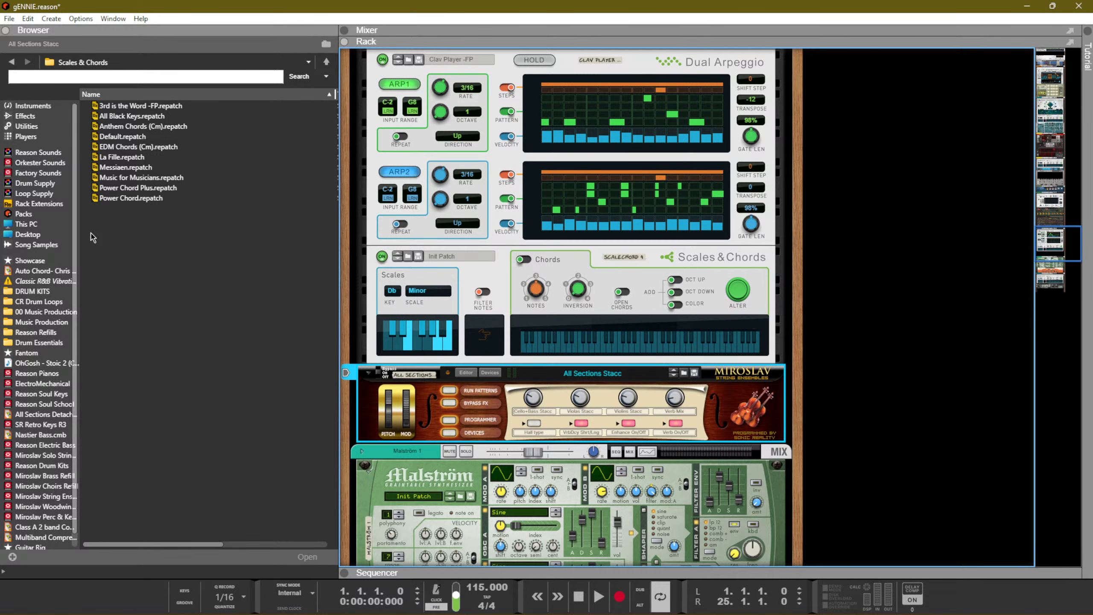
Browse the Reason Sounds, Factory Sounds and Loop Supply libraries for a replacement sound
{"action": "left_click", "coordinate": [32, 105]}
{"action": "left_click", "coordinate": [23, 152]}
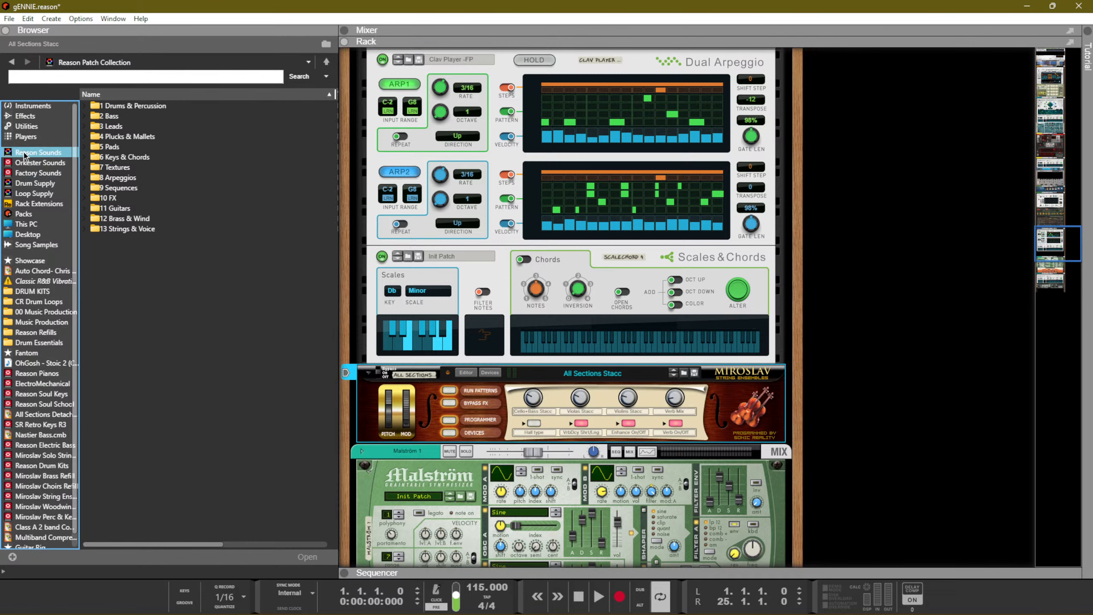
{"action": "left_click", "coordinate": [35, 173]}
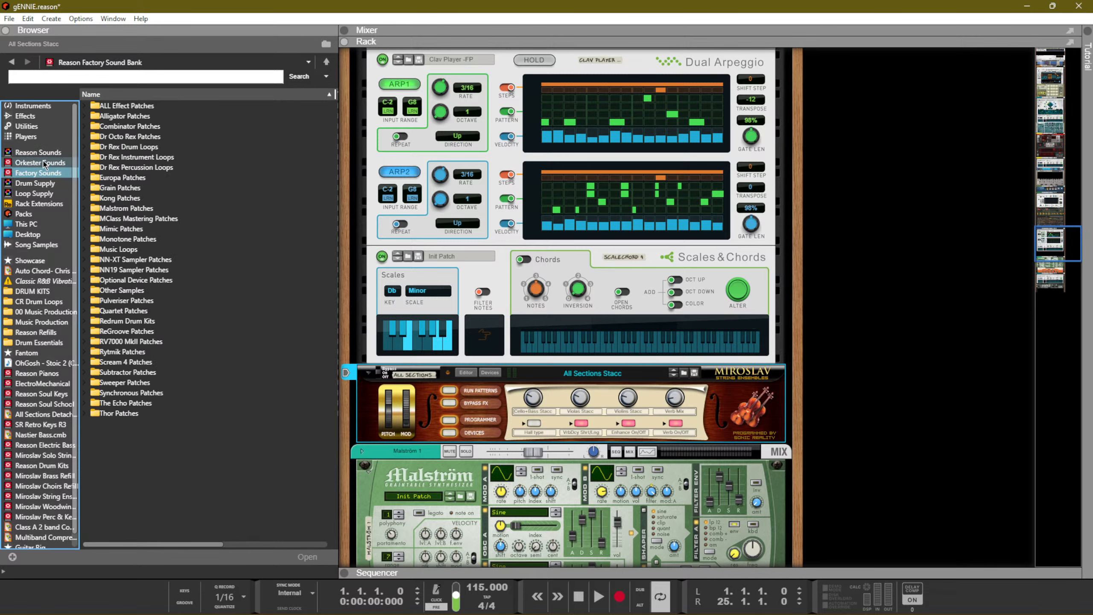
{"action": "left_click", "coordinate": [38, 194]}
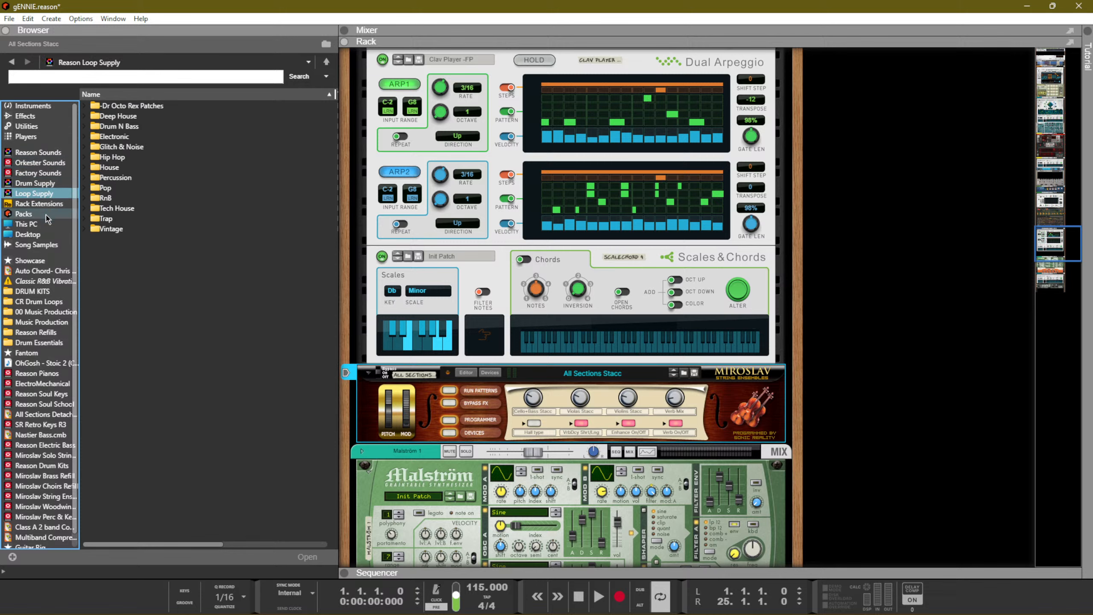
{"action": "left_click", "coordinate": [36, 173]}
{"action": "left_click", "coordinate": [34, 152]}
{"action": "left_click", "coordinate": [36, 173]}
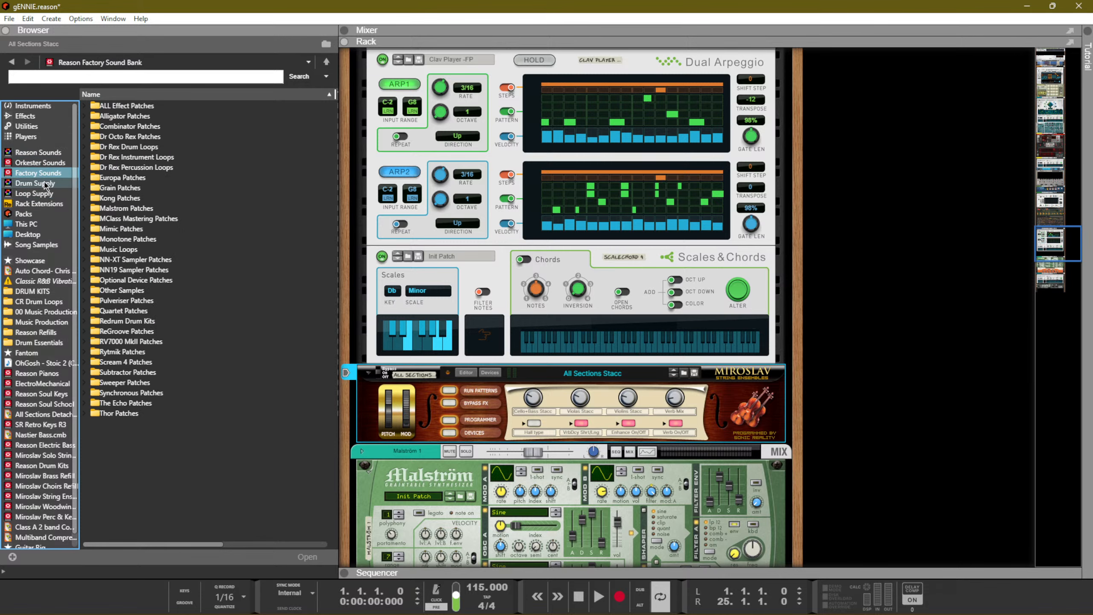
Replace the Miroslav strings instrument under the arpeggio players with Friktion Modeled Strings
{"action": "left_click", "coordinate": [32, 106]}
{"action": "scroll", "coordinate": [208, 353], "scroll_direction": "down", "scroll_amount": 10}
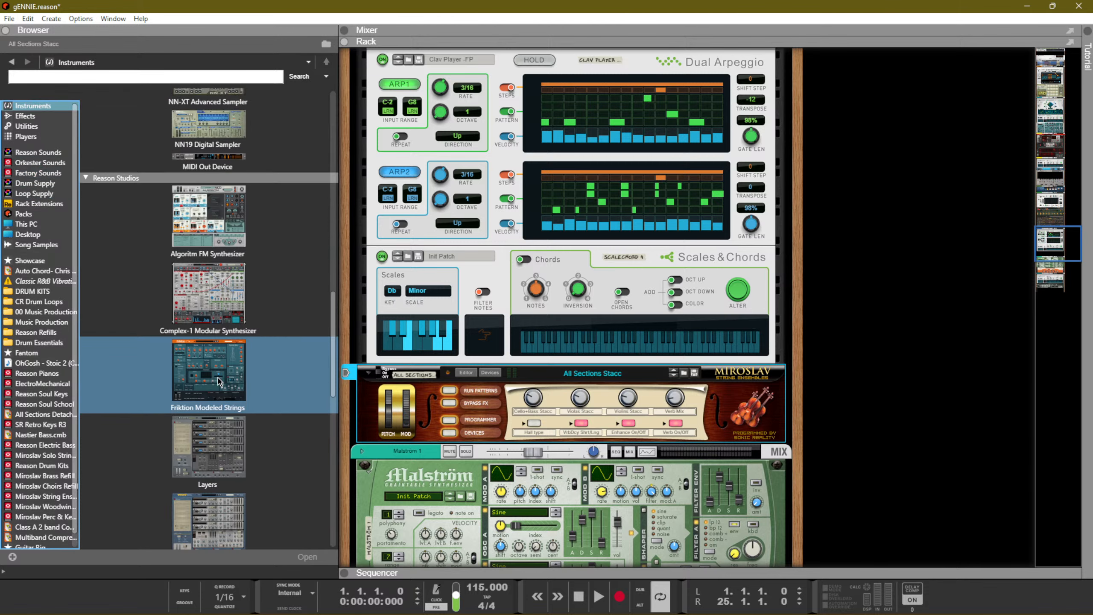
{"action": "left_click_drag", "start_coordinate": [213, 365], "coordinate": [598, 391]}
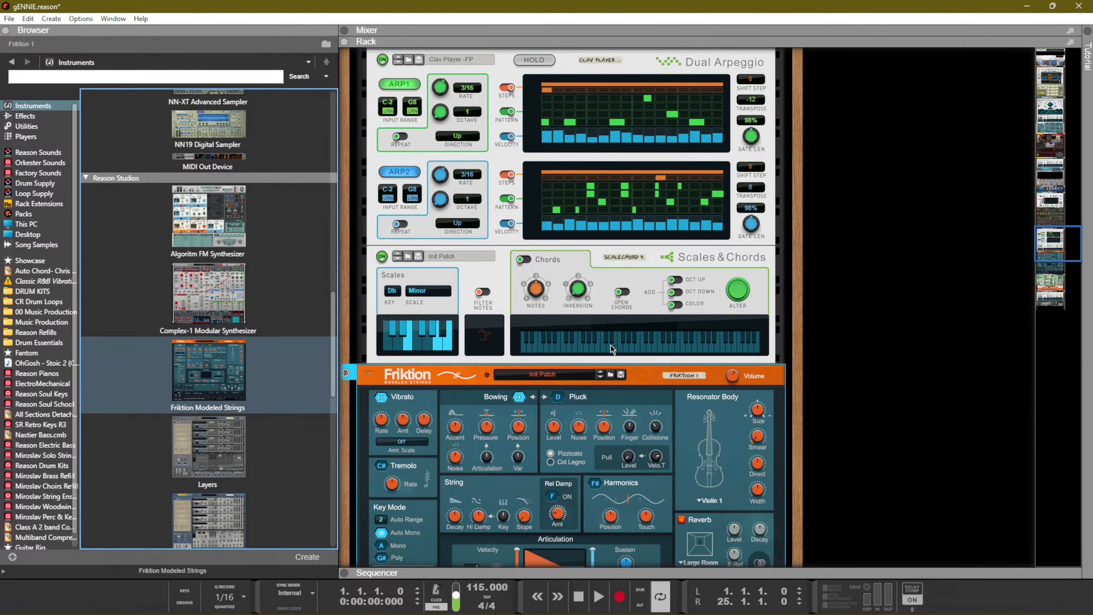
Start playback and solo the Friktion 1 mix channel
{"action": "key", "text": "space"}
{"action": "scroll", "coordinate": [612, 332], "scroll_direction": "up", "scroll_amount": 4}
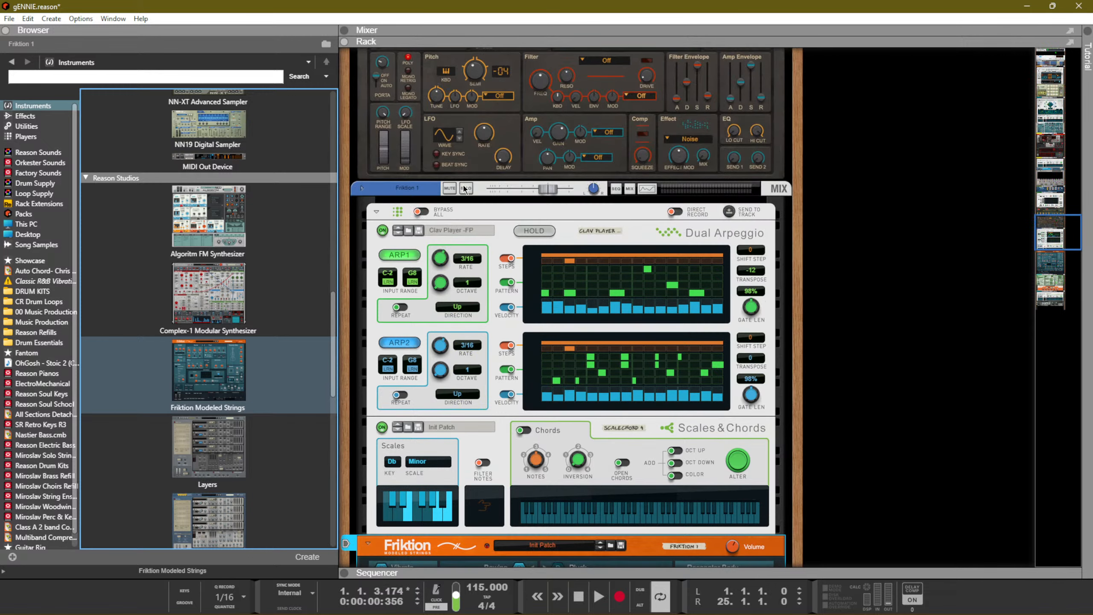
{"action": "left_click", "coordinate": [464, 188]}
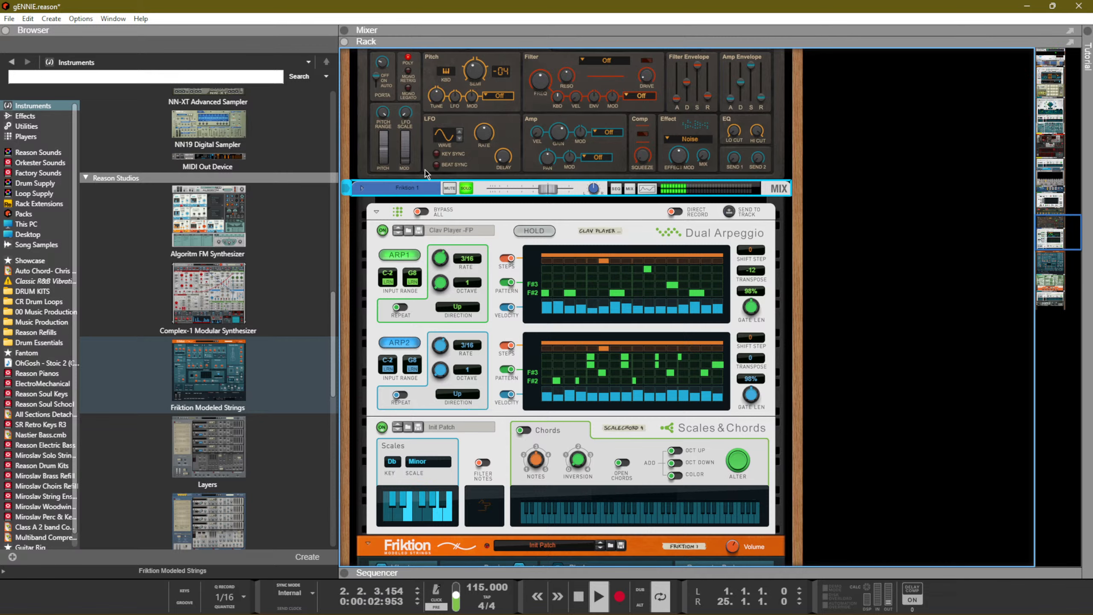
Load the Airy Ensemble (Mod Wheel) patch from the Classic String Instruments folder into Friktion
{"action": "scroll", "coordinate": [509, 274], "scroll_direction": "down", "scroll_amount": 4}
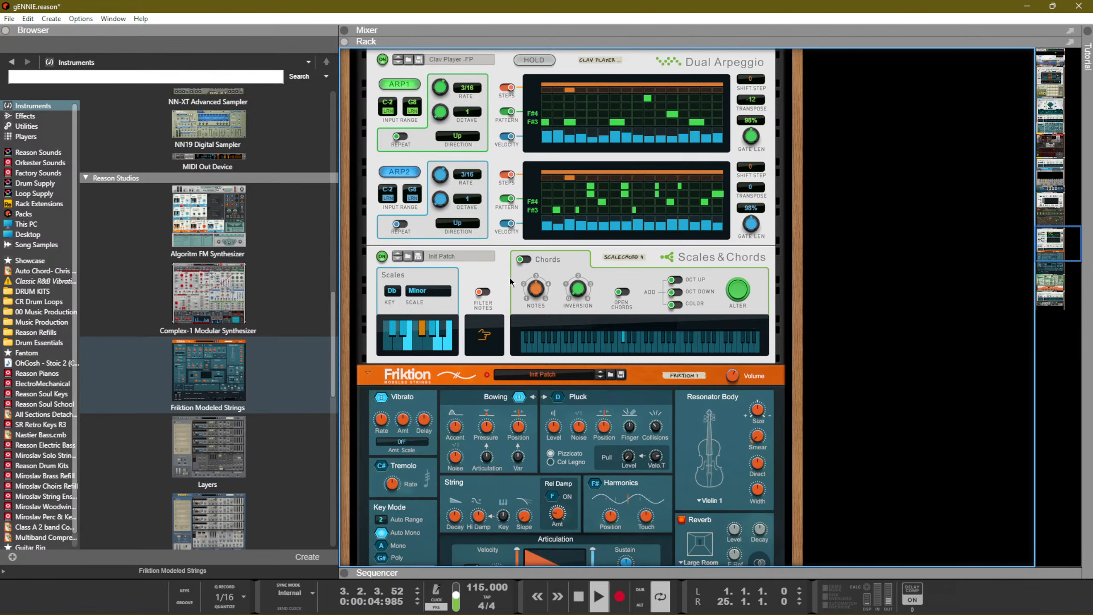
{"action": "left_click", "coordinate": [609, 374]}
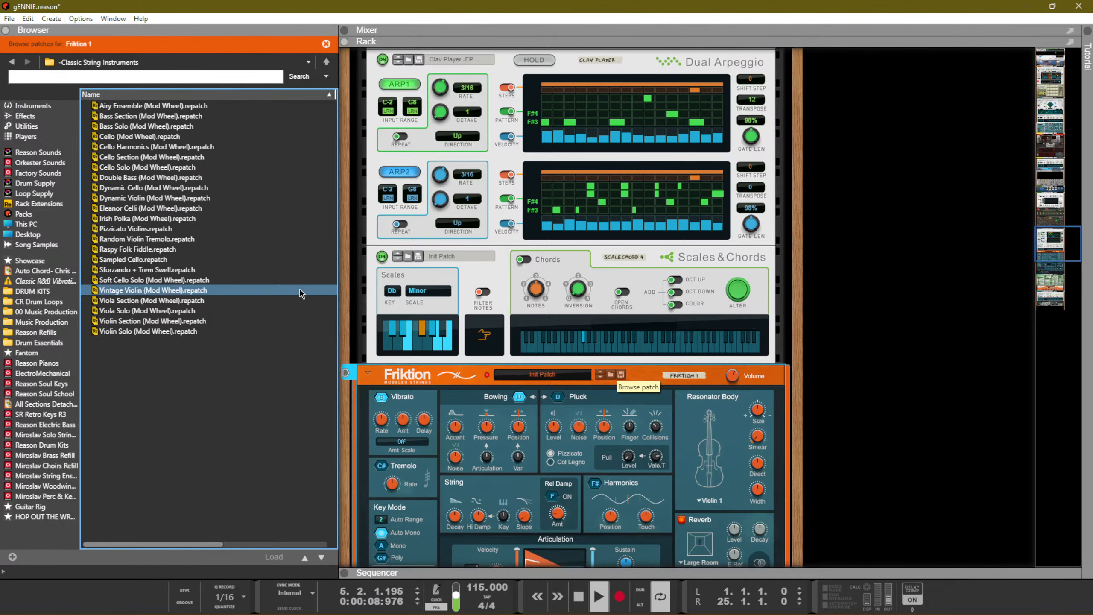
{"action": "left_click", "coordinate": [183, 251]}
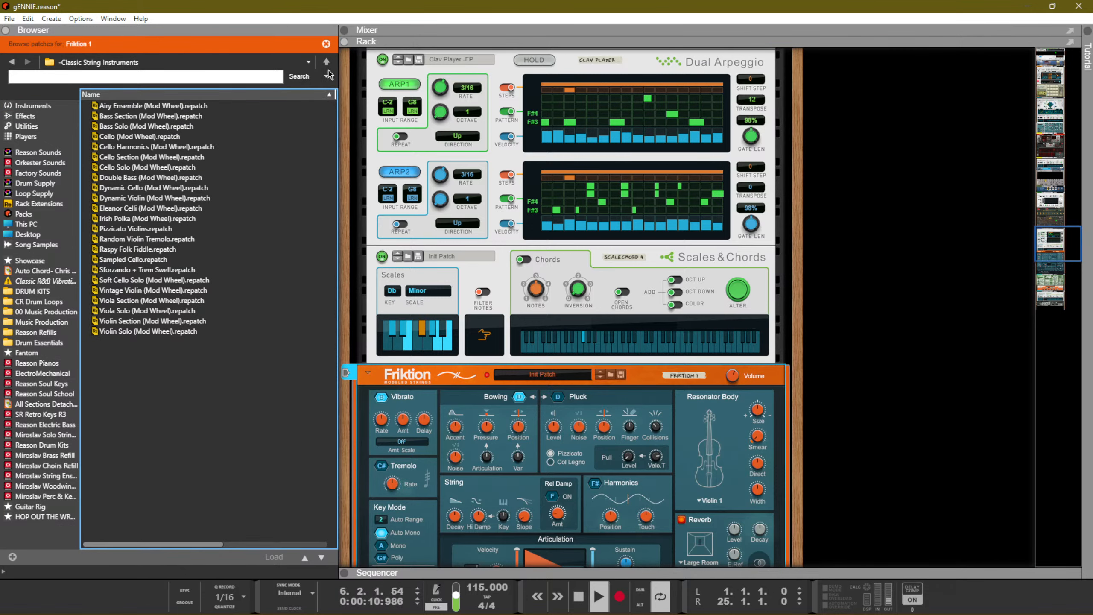
{"action": "left_click", "coordinate": [181, 127]}
{"action": "left_click", "coordinate": [146, 105]}
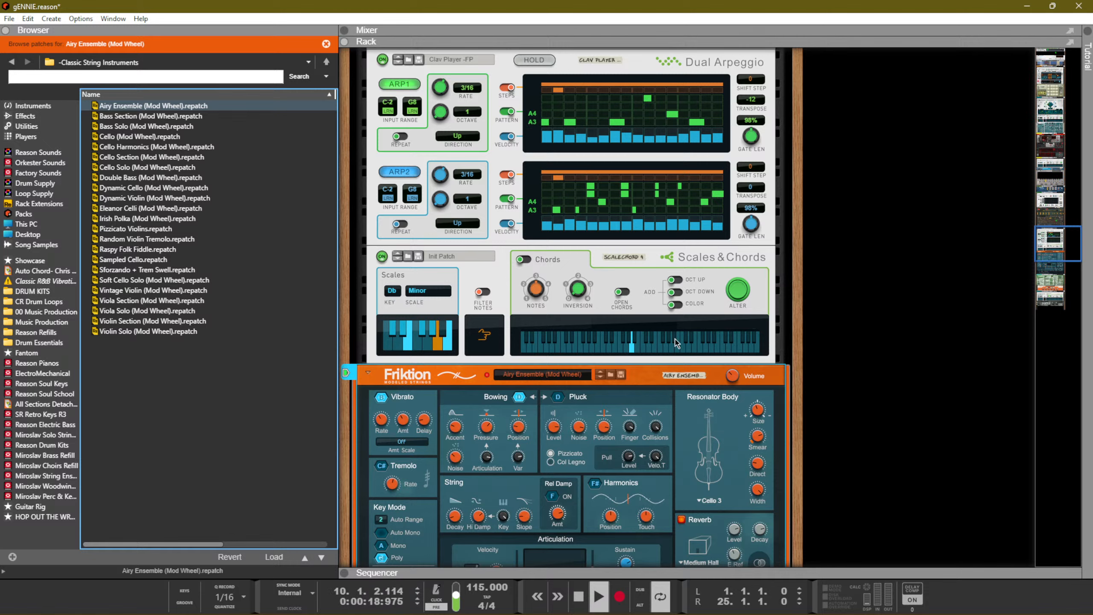
Add the Native Instruments Reaktor 6 FX effect to the Friktion instrument
{"action": "scroll", "coordinate": [674, 339], "scroll_direction": "up", "scroll_amount": 2}
{"action": "scroll", "coordinate": [622, 384], "scroll_direction": "down", "scroll_amount": 4}
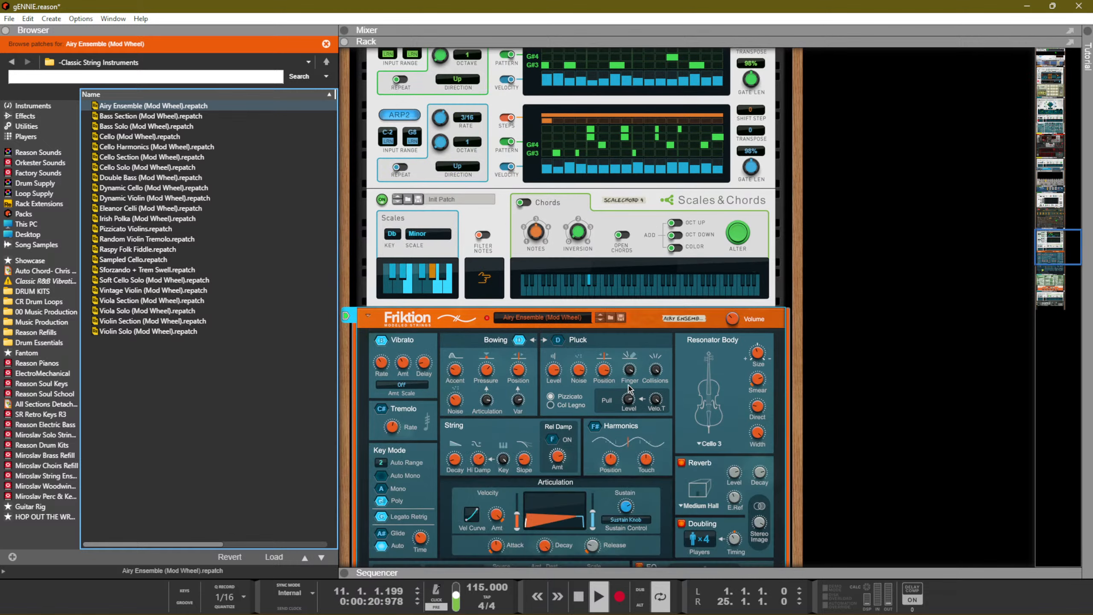
{"action": "right_click", "coordinate": [690, 371]}
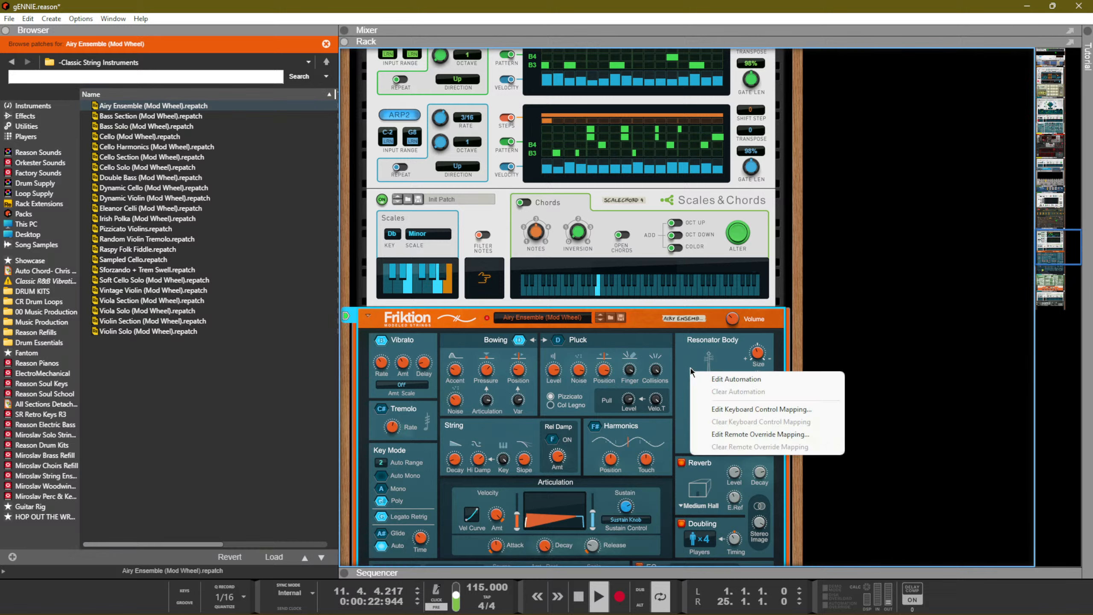
{"action": "right_click", "coordinate": [673, 378]}
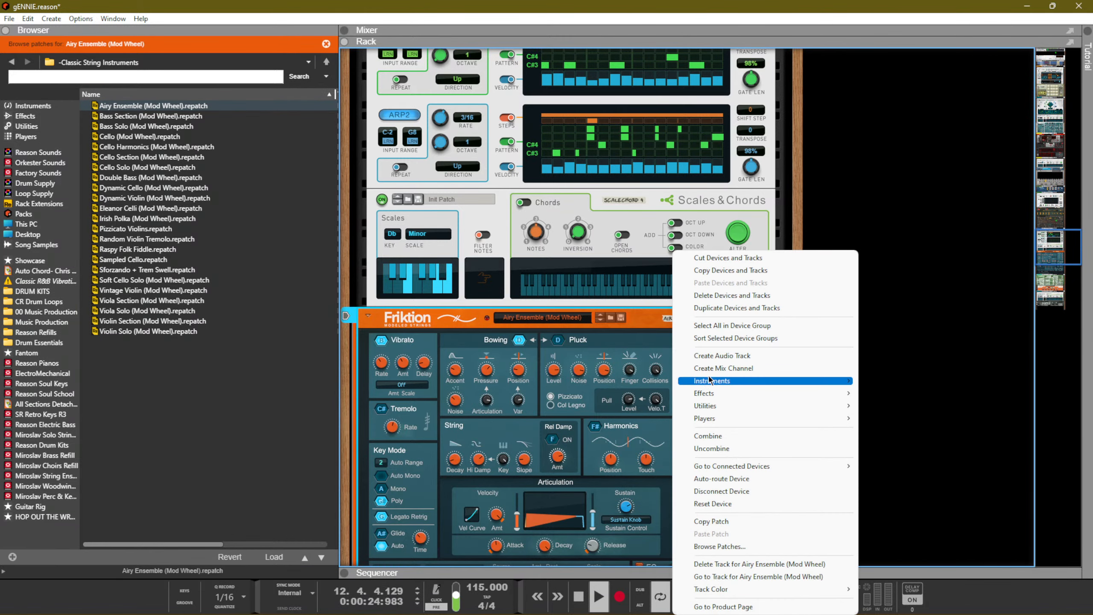
{"action": "mouse_move", "coordinate": [713, 384]}
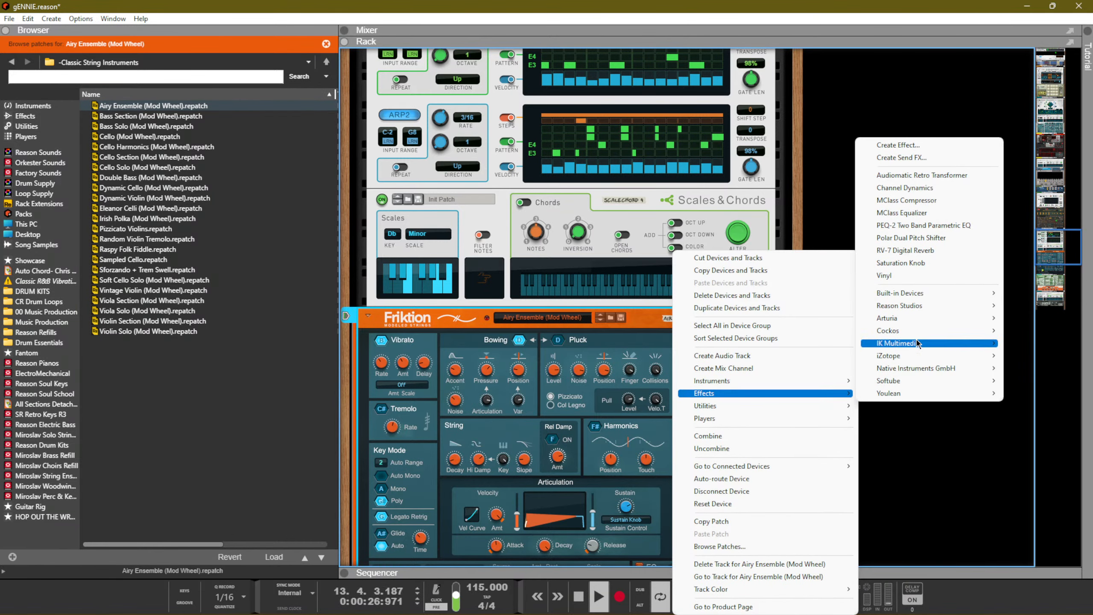
{"action": "mouse_move", "coordinate": [916, 340]}
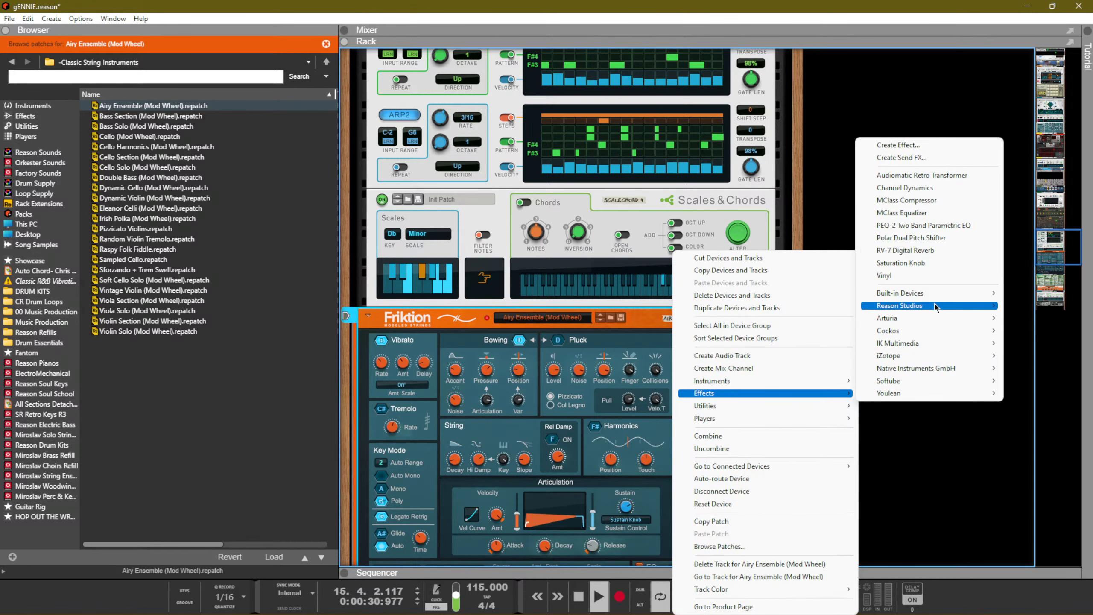
{"action": "mouse_move", "coordinate": [934, 305]}
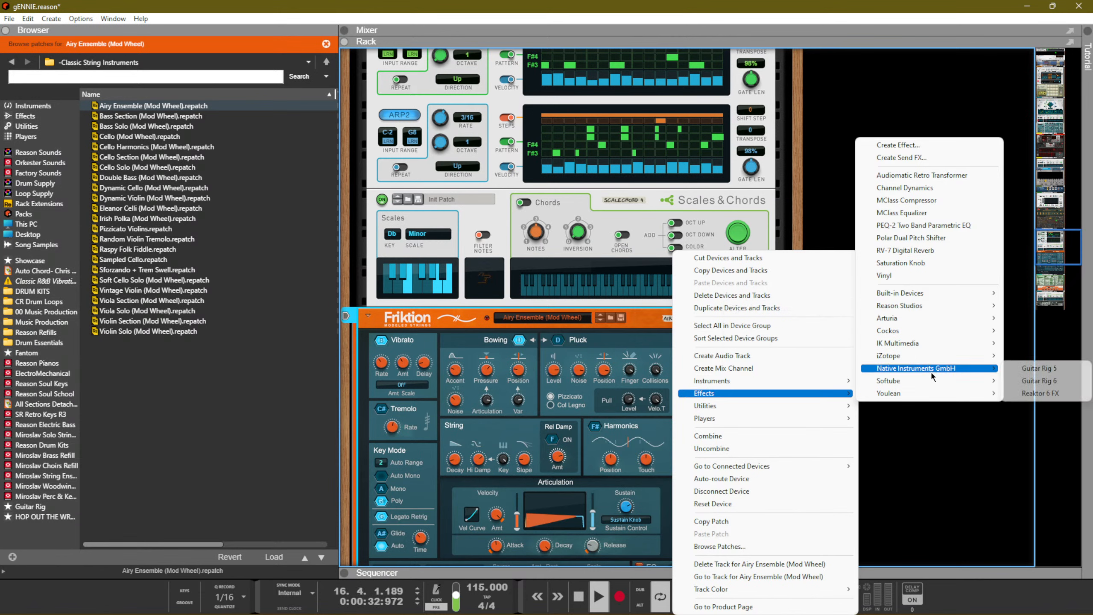
{"action": "mouse_move", "coordinate": [923, 385]}
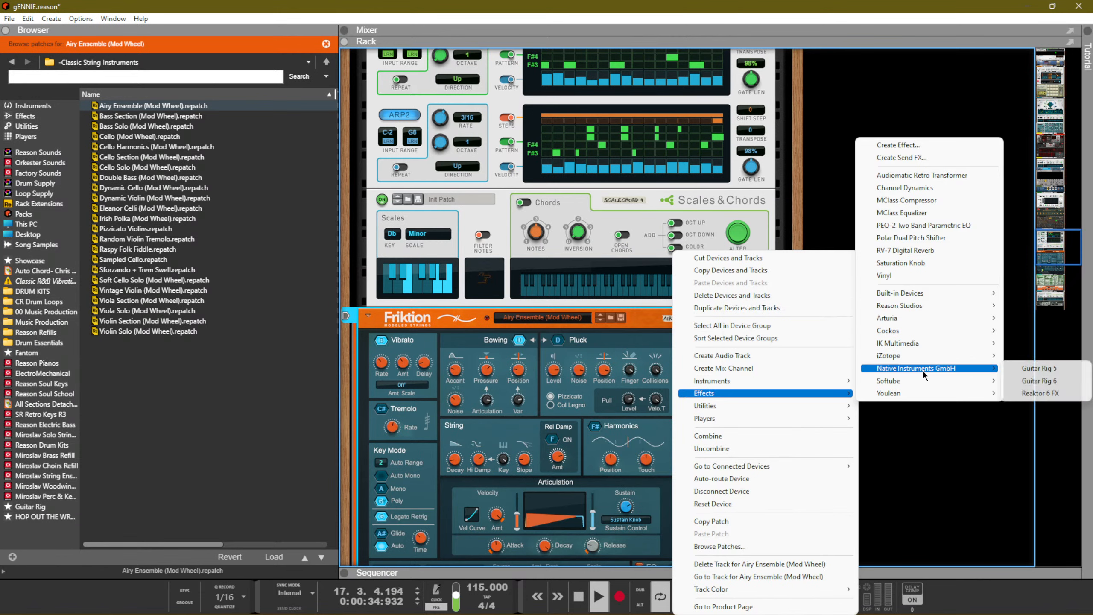
{"action": "mouse_move", "coordinate": [996, 369]}
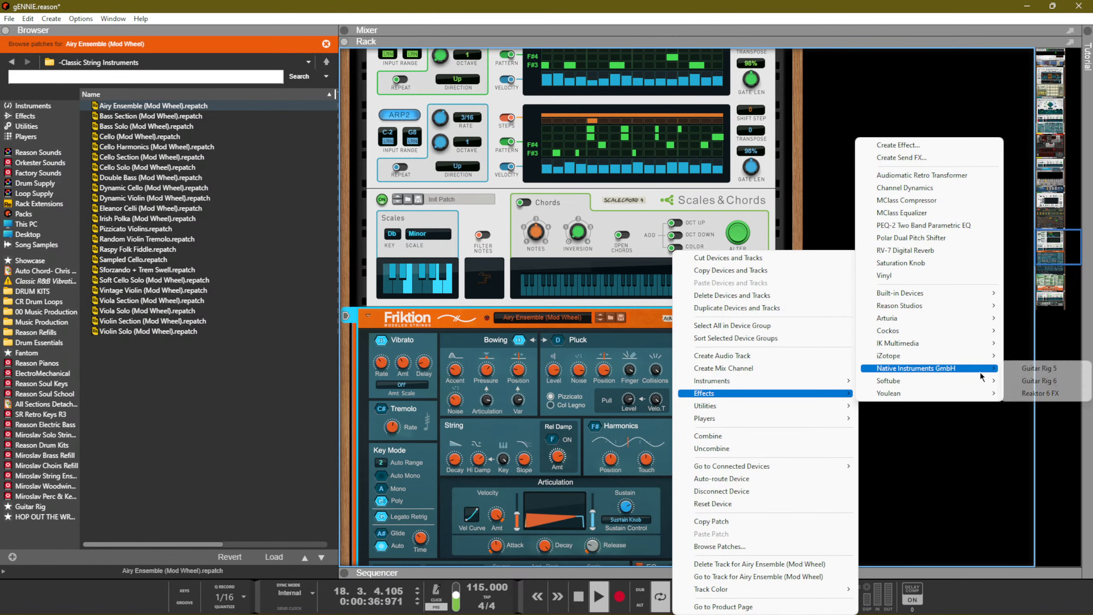
{"action": "left_click", "coordinate": [1039, 393]}
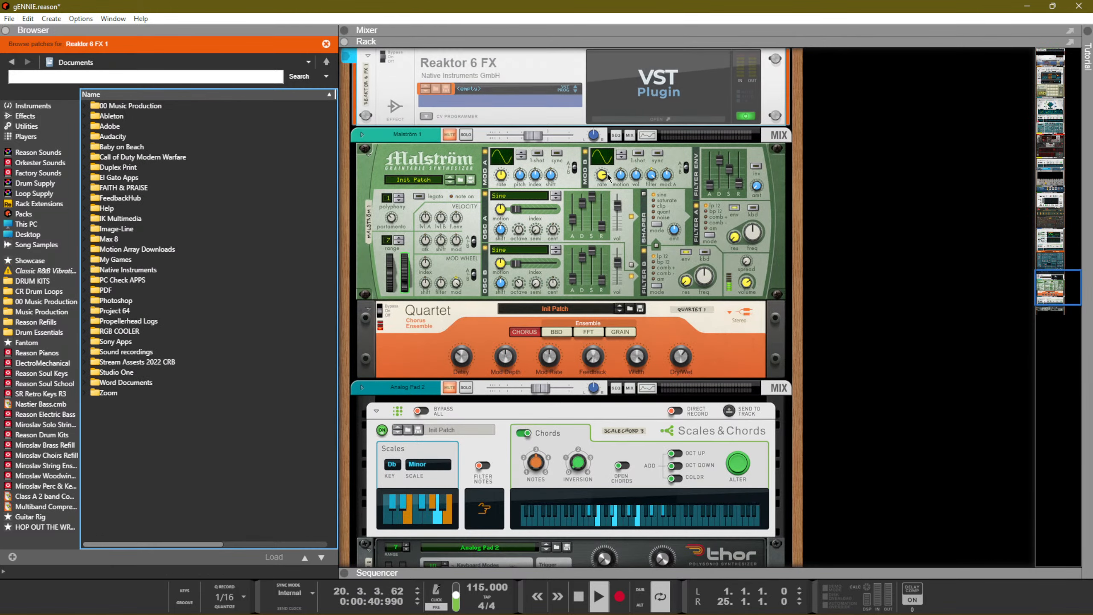
Look over the Reaktor 6 FX start screen, its main menu and its Getting Started page, and close them all
{"action": "left_click", "coordinate": [653, 121]}
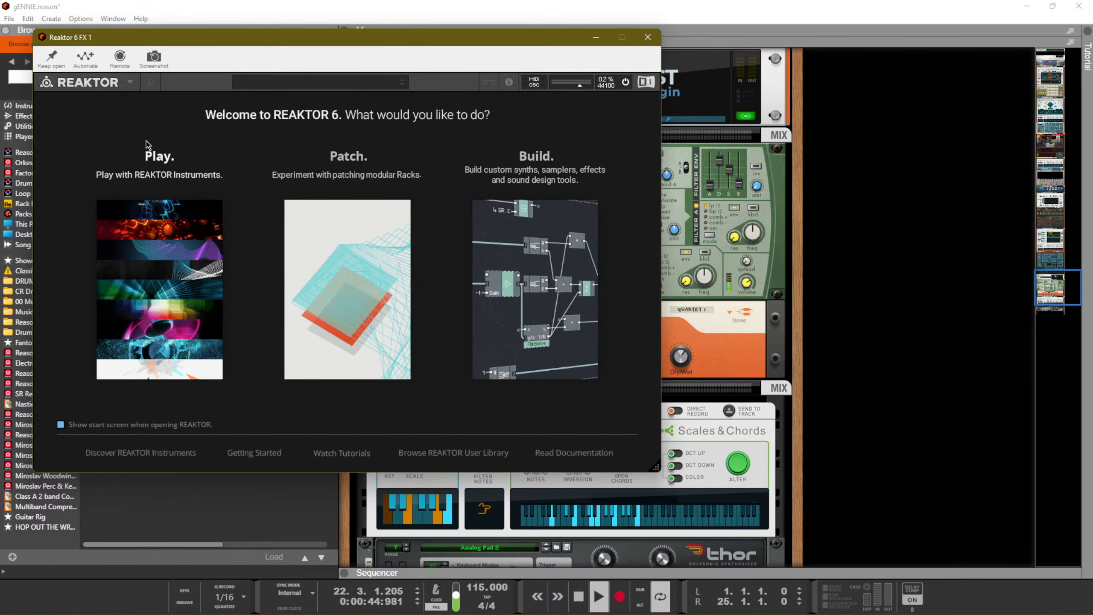
{"action": "left_click", "coordinate": [129, 82]}
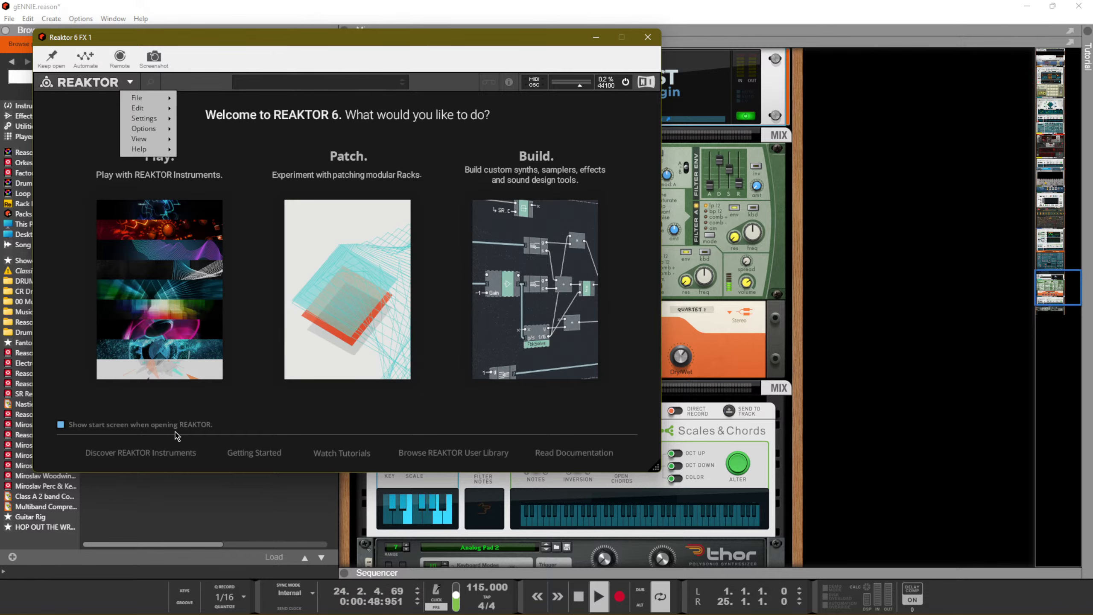
{"action": "left_click", "coordinate": [180, 453]}
{"action": "left_click", "coordinate": [260, 453]}
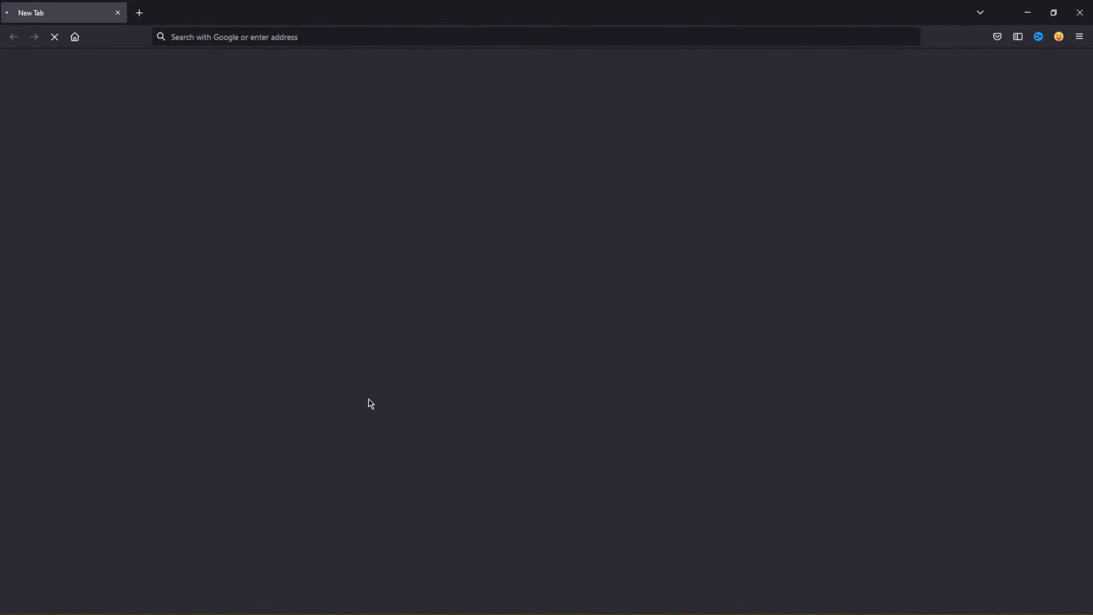
{"action": "left_click", "coordinate": [1076, 10]}
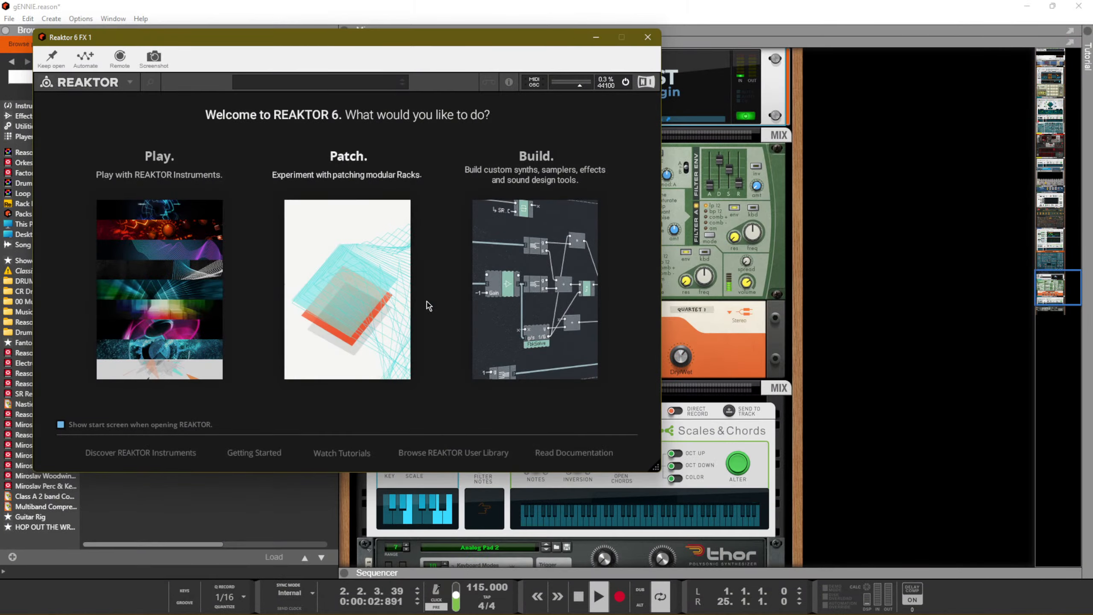
{"action": "left_click", "coordinate": [648, 37]}
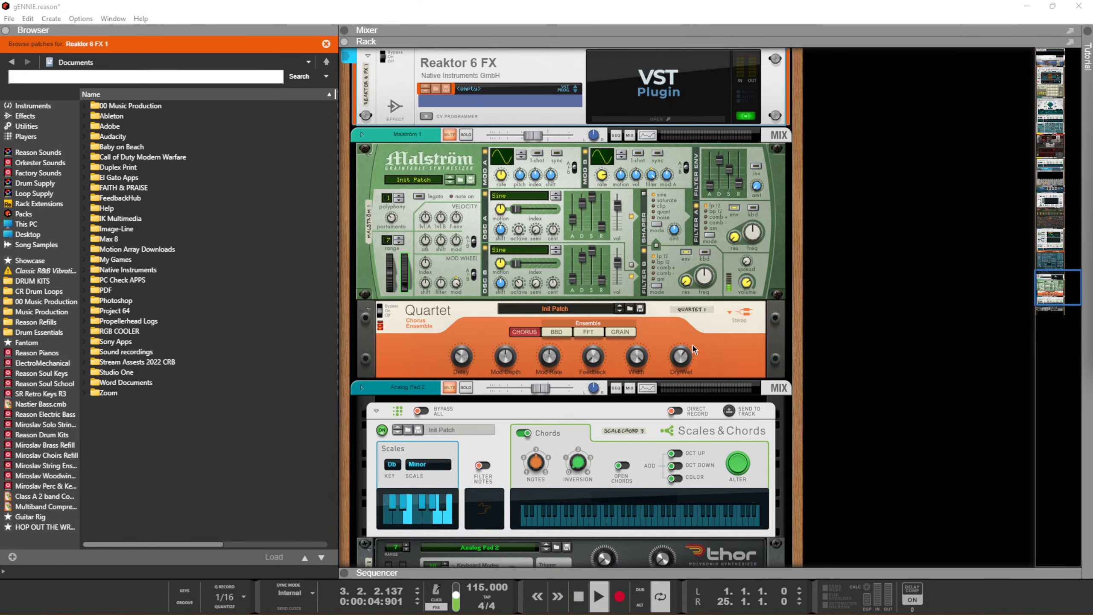
Delete the Reaktor 6 FX effect from the rack
{"action": "left_click", "coordinate": [536, 75]}
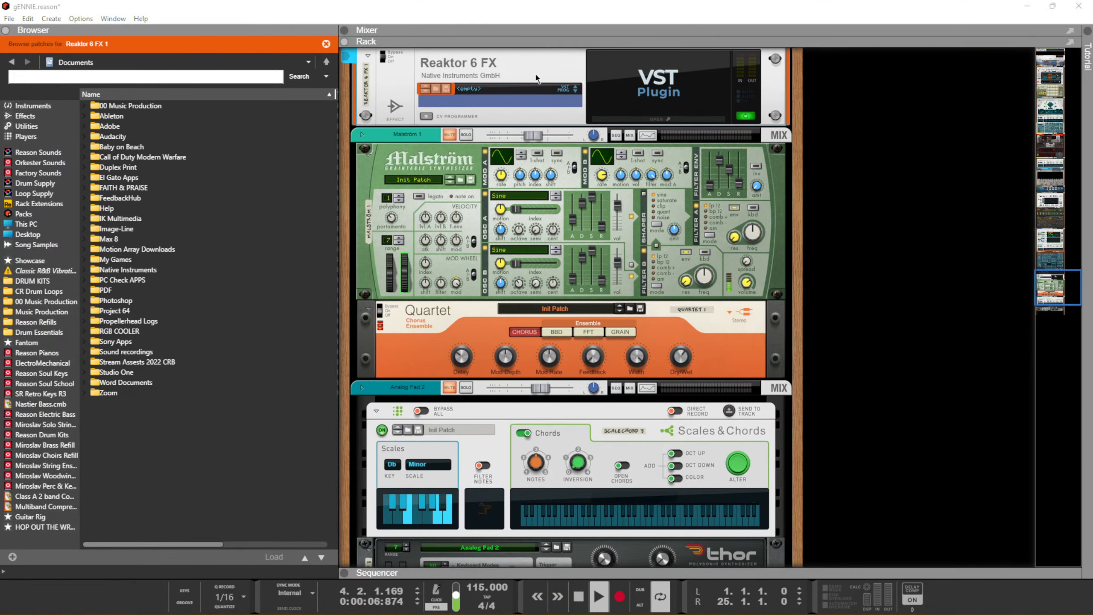
{"action": "key", "text": "Delete"}
Select the Friktion device and look through the Reason Sounds, Drum Supply and Factory Sounds banks for a replacement
{"action": "scroll", "coordinate": [567, 126], "scroll_direction": "up", "scroll_amount": 3}
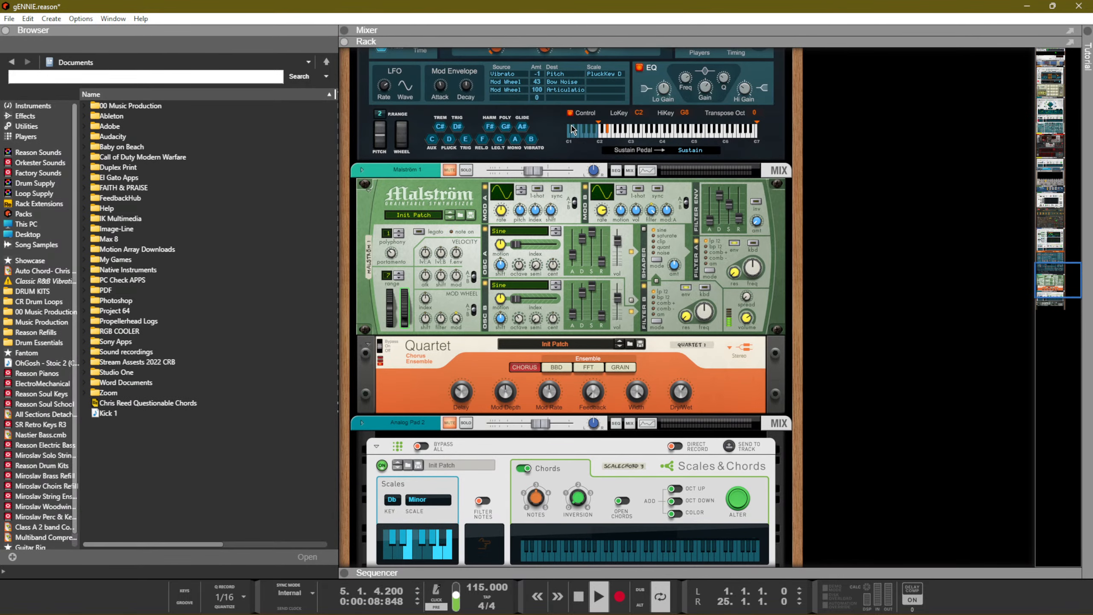
{"action": "scroll", "coordinate": [605, 213], "scroll_direction": "up", "scroll_amount": 3}
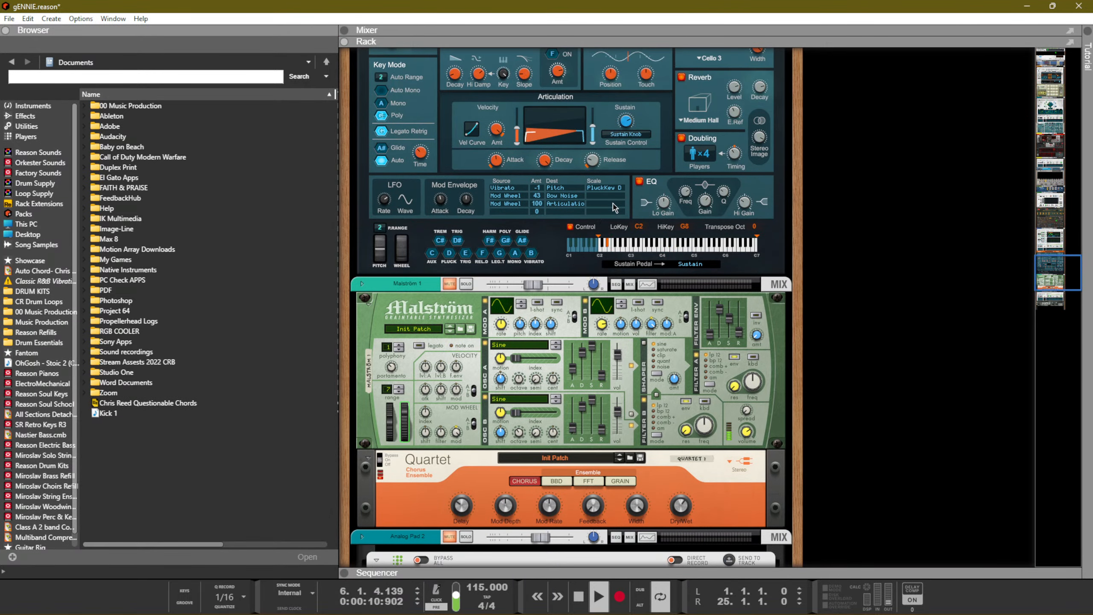
{"action": "scroll", "coordinate": [618, 203], "scroll_direction": "up", "scroll_amount": 3}
{"action": "scroll", "coordinate": [700, 263], "scroll_direction": "up", "scroll_amount": 3}
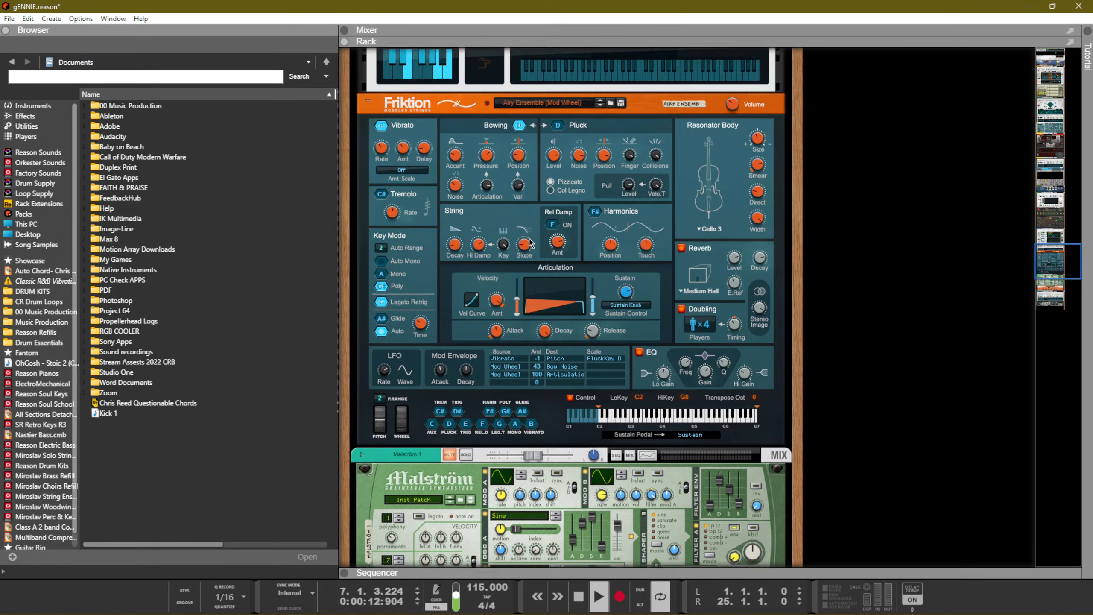
{"action": "left_click", "coordinate": [689, 185]}
{"action": "left_click", "coordinate": [35, 153]}
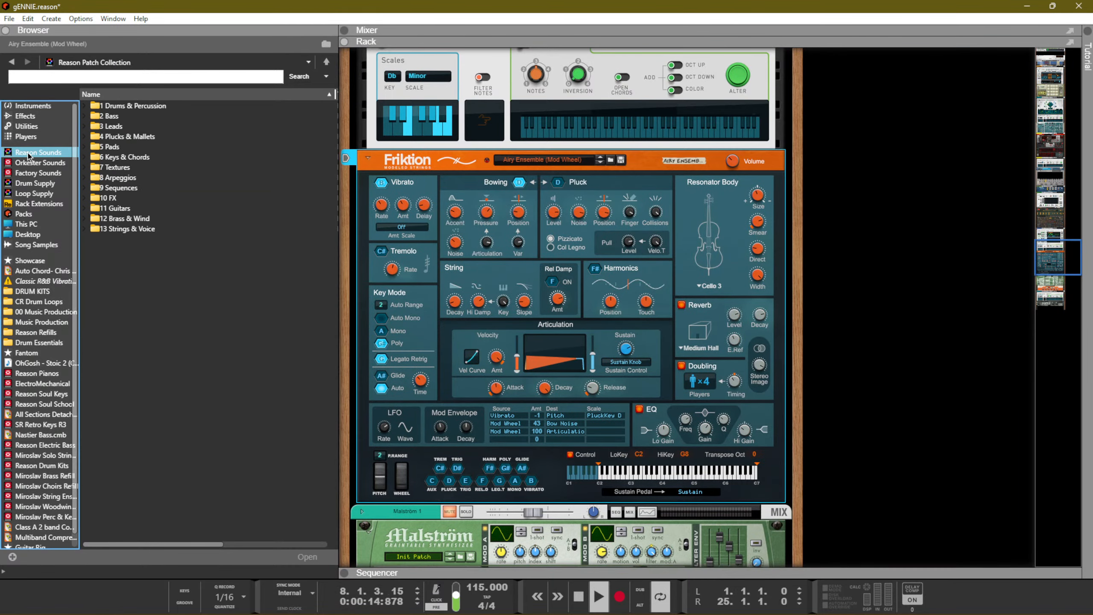
{"action": "left_click", "coordinate": [31, 183]}
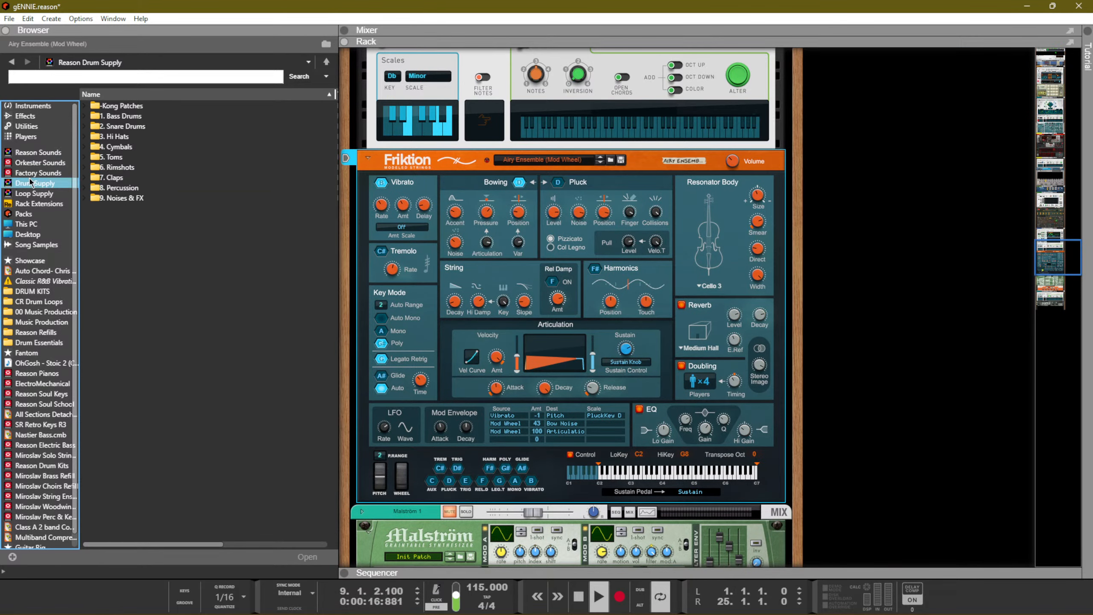
{"action": "left_click", "coordinate": [31, 173]}
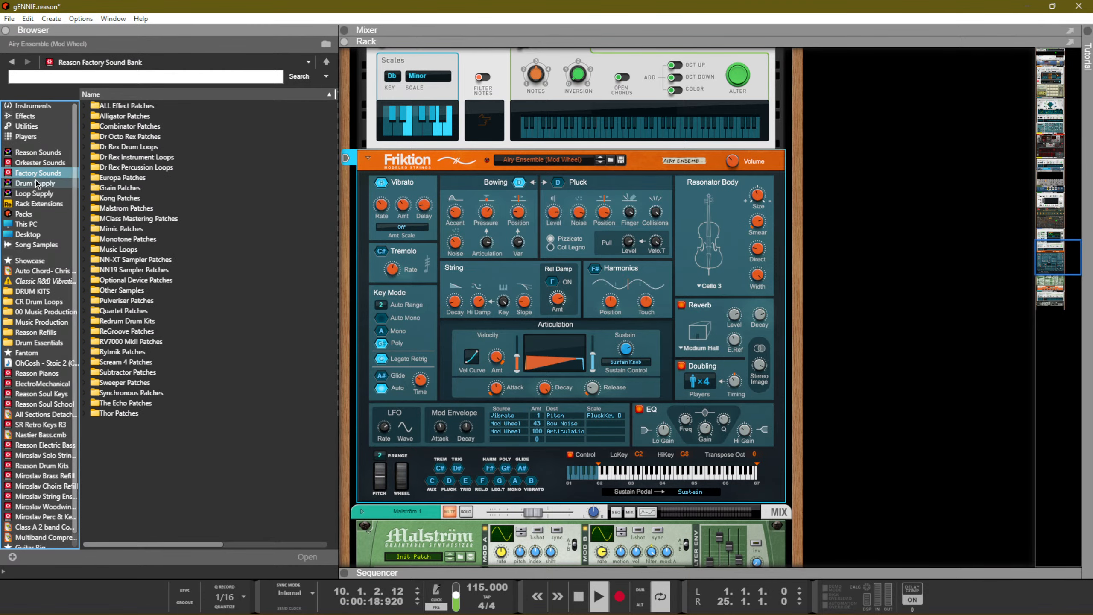
Replace the Friktion instrument under the arpeggio and chord players with an ID8 Instrument Device
{"action": "left_click", "coordinate": [20, 107]}
{"action": "scroll", "coordinate": [236, 369], "scroll_direction": "down", "scroll_amount": 5}
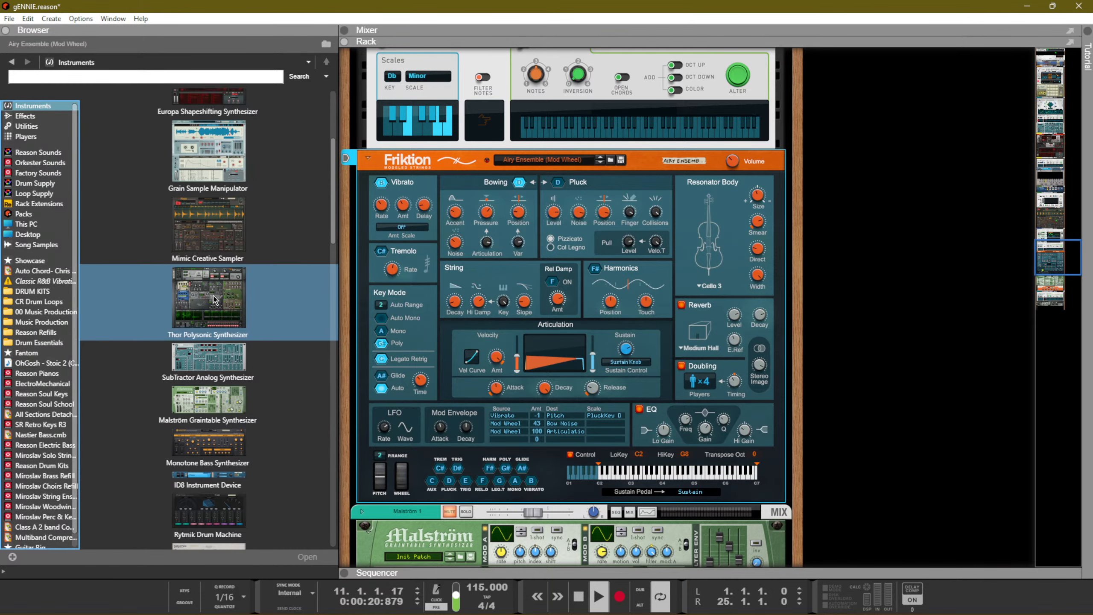
{"action": "scroll", "coordinate": [236, 369], "scroll_direction": "down", "scroll_amount": 5}
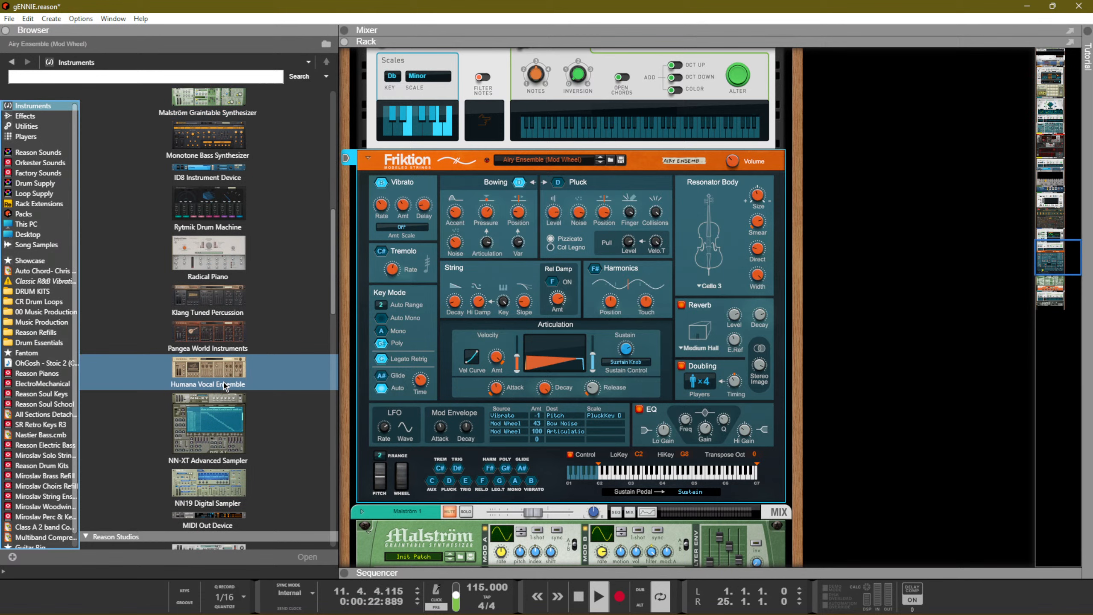
{"action": "scroll", "coordinate": [226, 450], "scroll_direction": "up", "scroll_amount": 6}
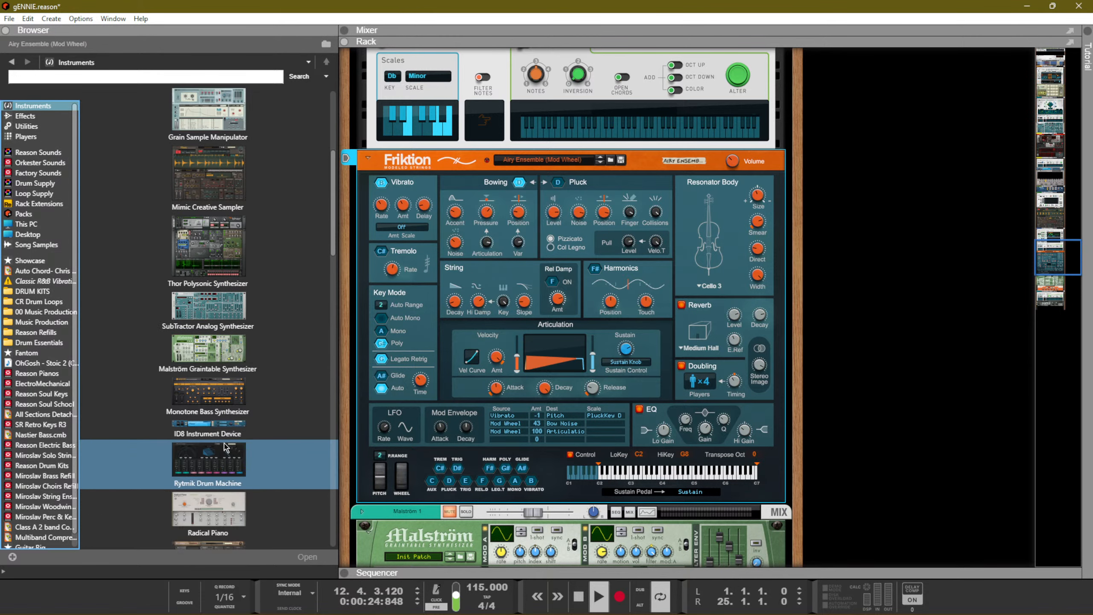
{"action": "scroll", "coordinate": [224, 448], "scroll_direction": "up", "scroll_amount": 4}
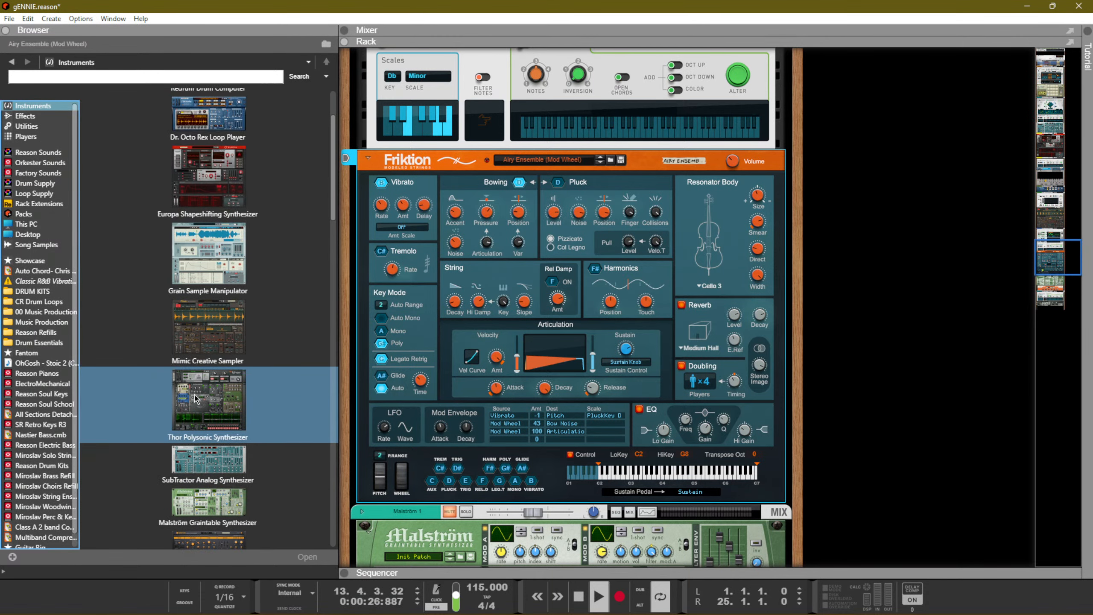
{"action": "scroll", "coordinate": [196, 400], "scroll_direction": "down", "scroll_amount": 4}
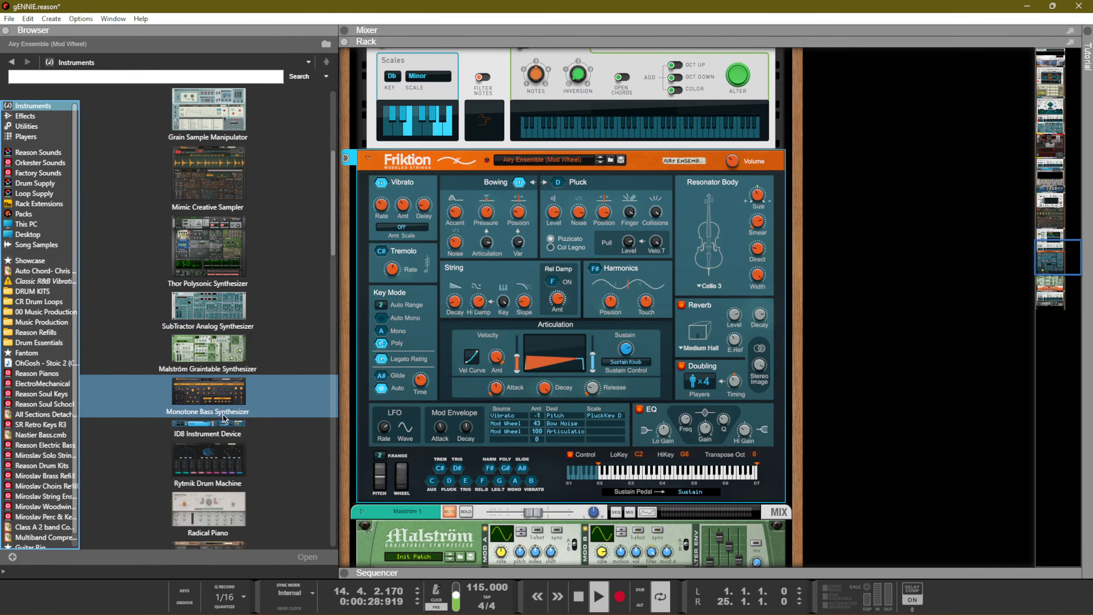
{"action": "left_click_drag", "start_coordinate": [215, 426], "coordinate": [586, 289]}
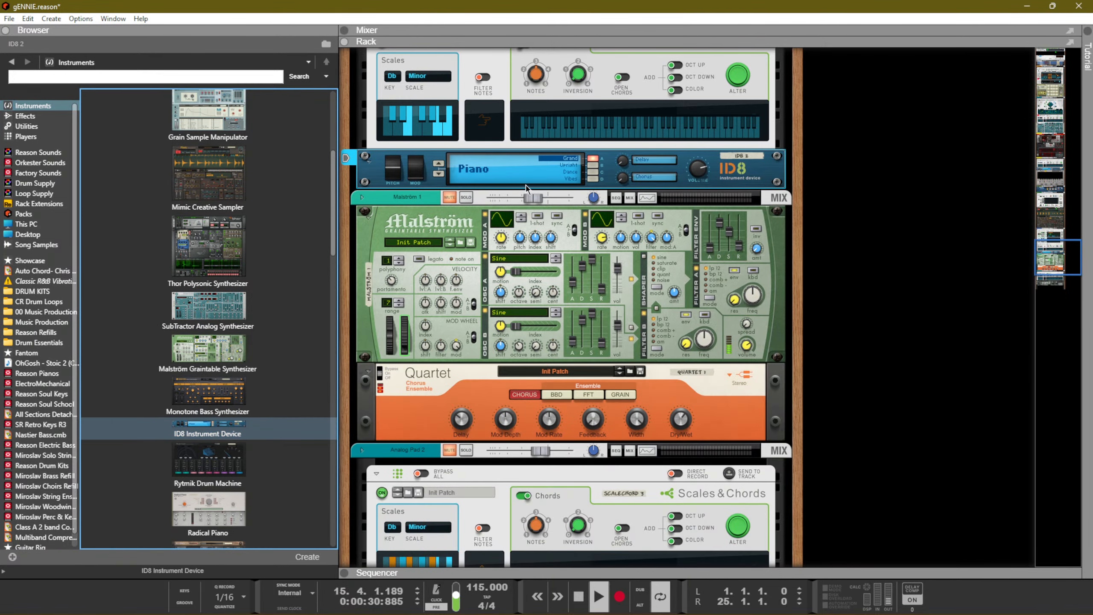
Set the ID8 to the Strings category and audition its sounds, settling on Orchestral
{"action": "left_click", "coordinate": [439, 174]}
{"action": "left_click", "coordinate": [439, 174]}
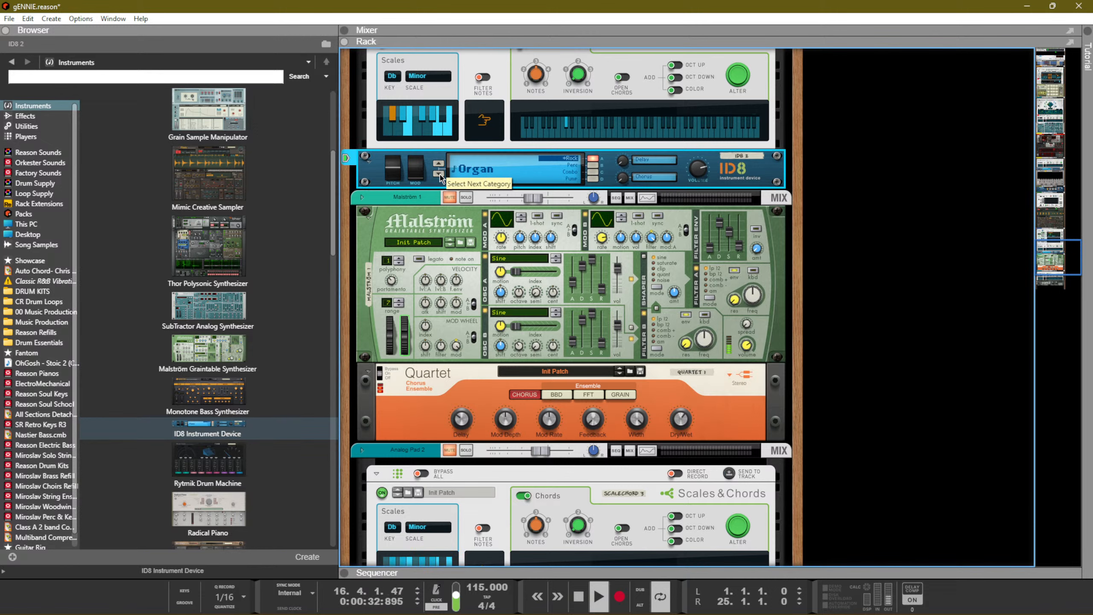
{"action": "left_click", "coordinate": [439, 173]}
{"action": "left_click", "coordinate": [439, 174]}
{"action": "left_click", "coordinate": [438, 174]}
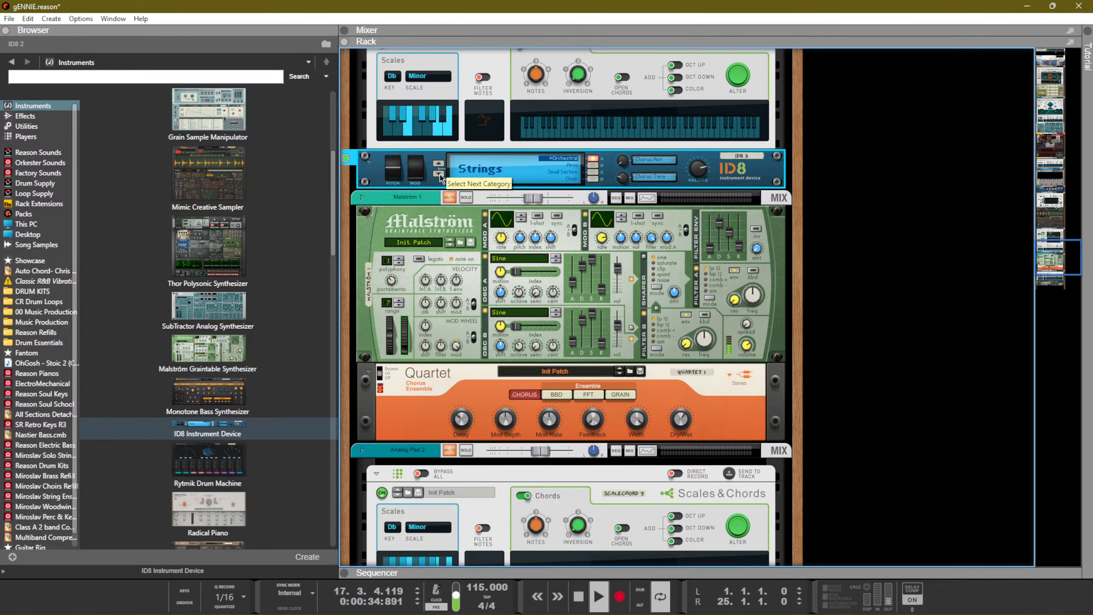
{"action": "left_click", "coordinate": [592, 165]}
{"action": "left_click", "coordinate": [594, 172]}
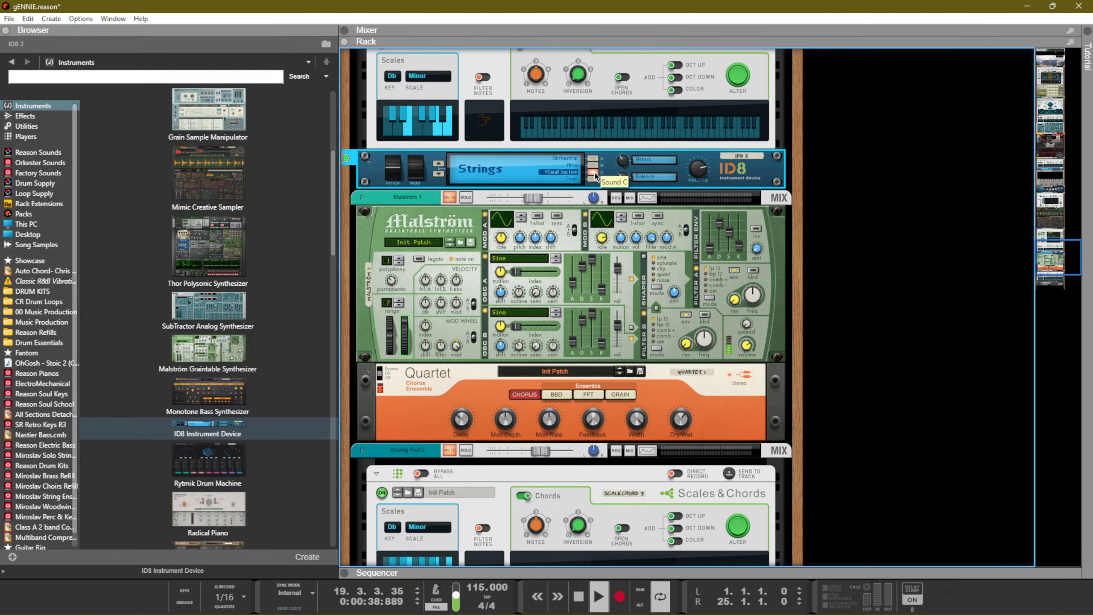
{"action": "left_click", "coordinate": [593, 158]}
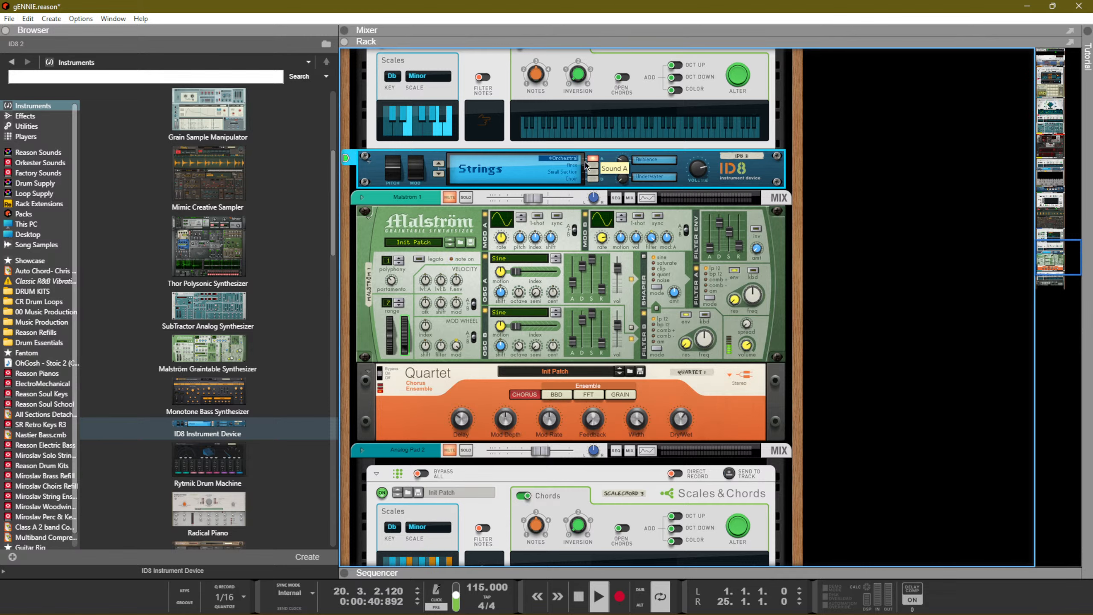
Turn off solo on the ID8 2 mix channel and stop playback
{"action": "scroll", "coordinate": [450, 186], "scroll_direction": "up", "scroll_amount": 2}
{"action": "scroll", "coordinate": [449, 186], "scroll_direction": "up", "scroll_amount": 10}
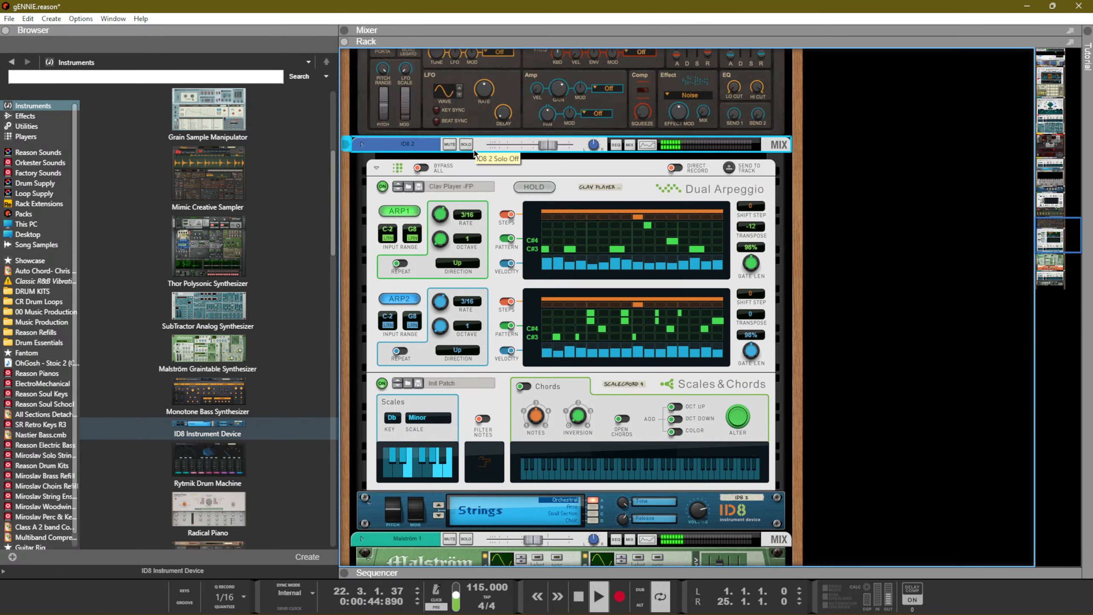
{"action": "key", "text": "space"}
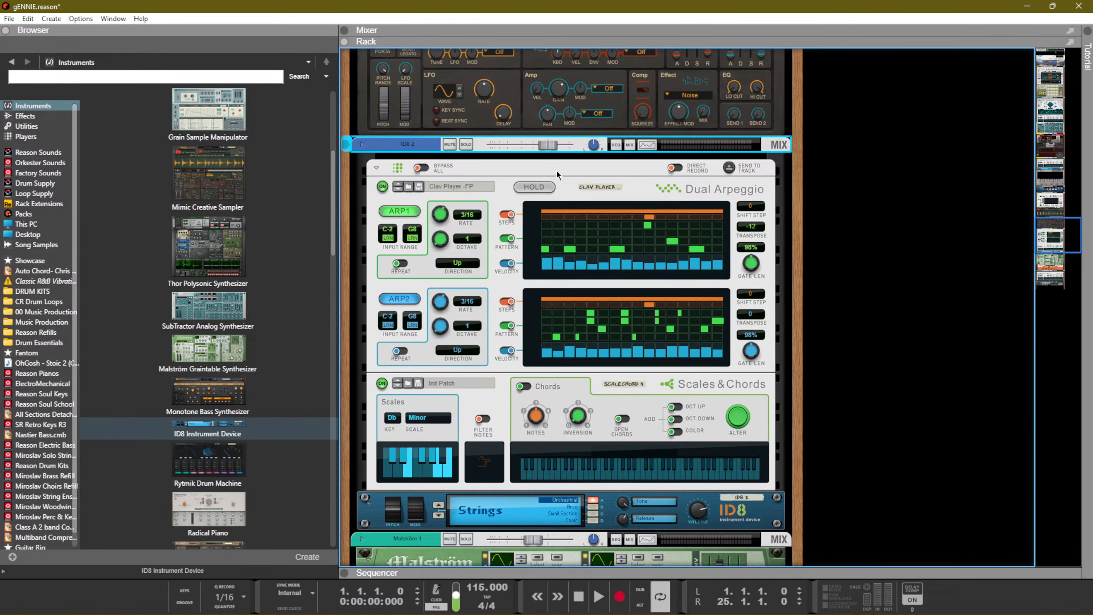
Add the built-in Sweeper Modulation Effect to the ID8 strings device
{"action": "right_click", "coordinate": [557, 172]}
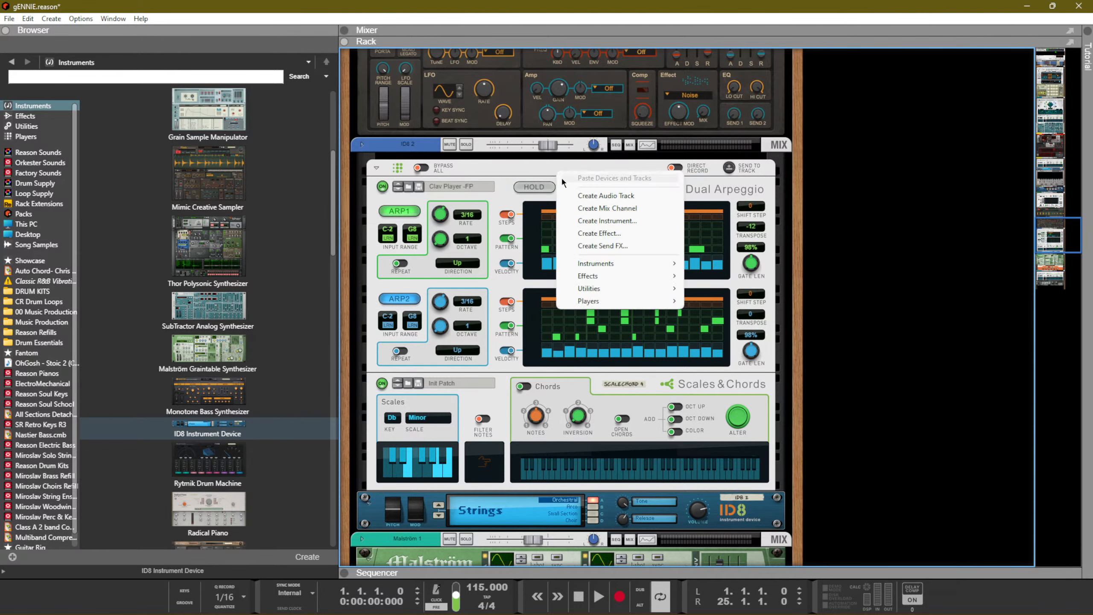
{"action": "right_click", "coordinate": [726, 521]}
{"action": "mouse_move", "coordinate": [796, 333]}
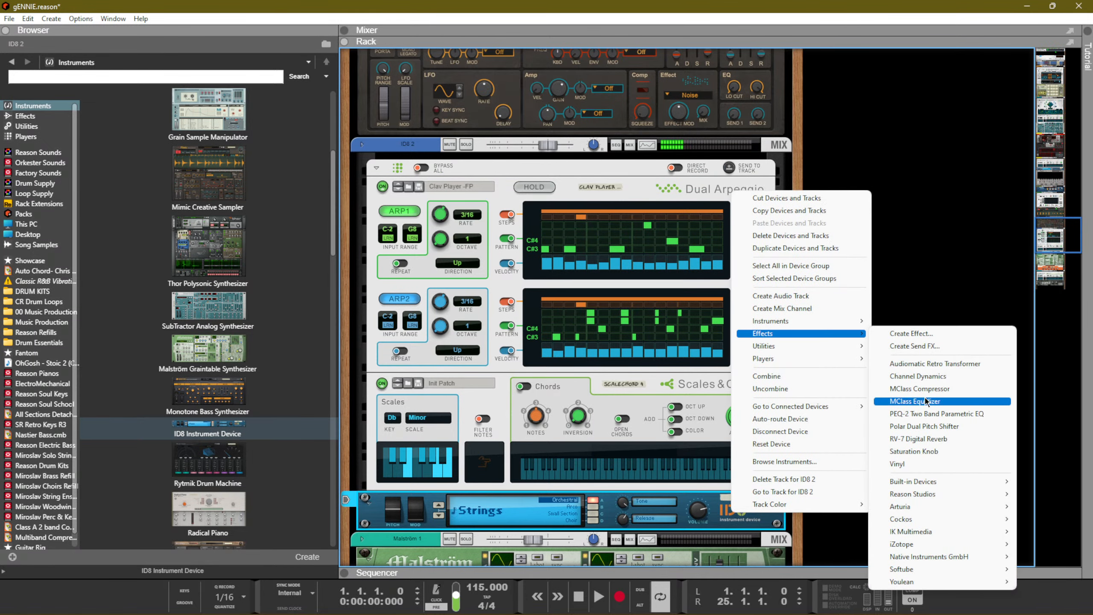
{"action": "mouse_move", "coordinate": [924, 481]}
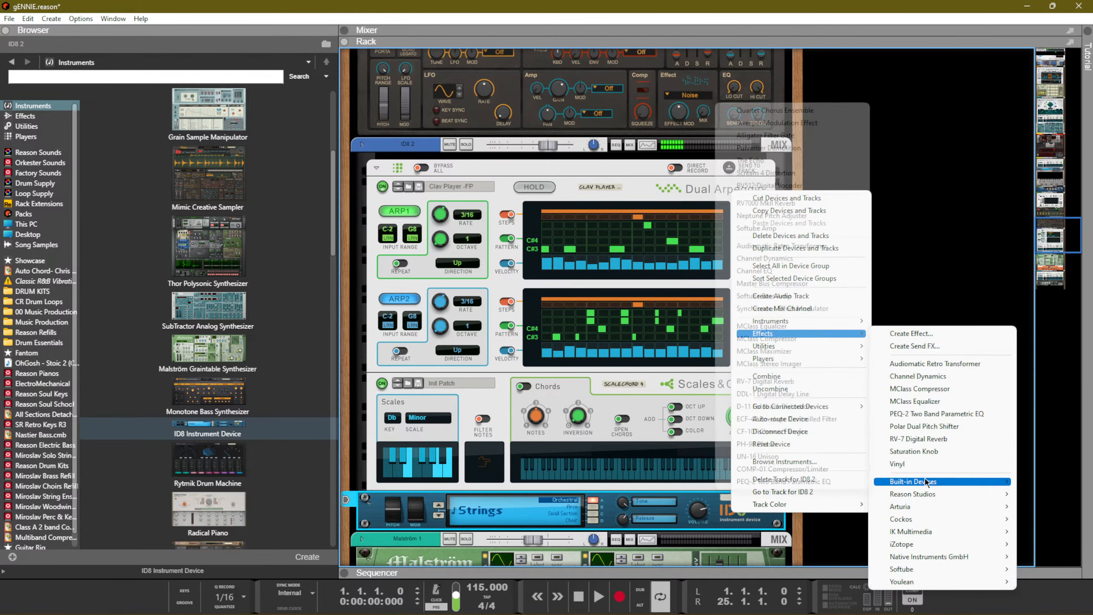
{"action": "left_click", "coordinate": [774, 122]}
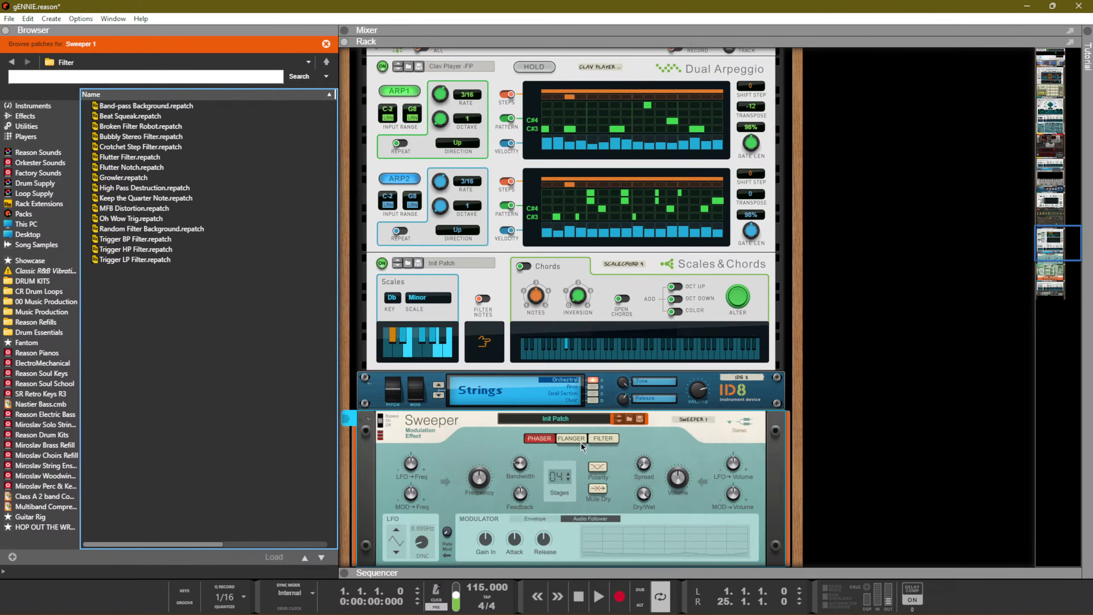
Check the Sweeper's frequency, the ID8's Release parameter and the second arpeggio's pattern while auditioning the strings
{"action": "left_click", "coordinate": [484, 476]}
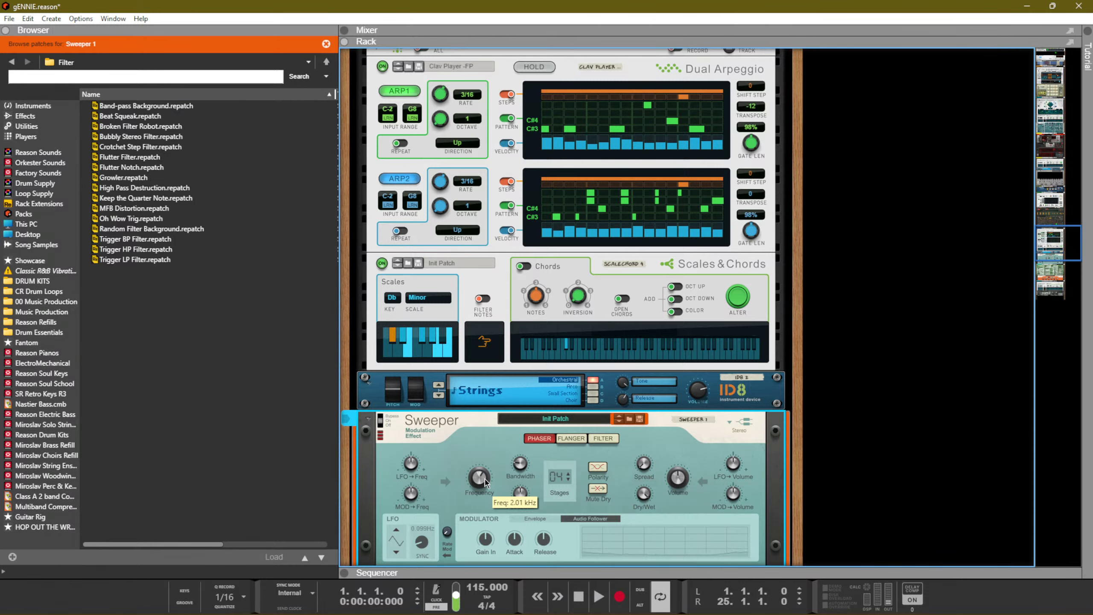
{"action": "scroll", "coordinate": [463, 246], "scroll_direction": "up", "scroll_amount": 2}
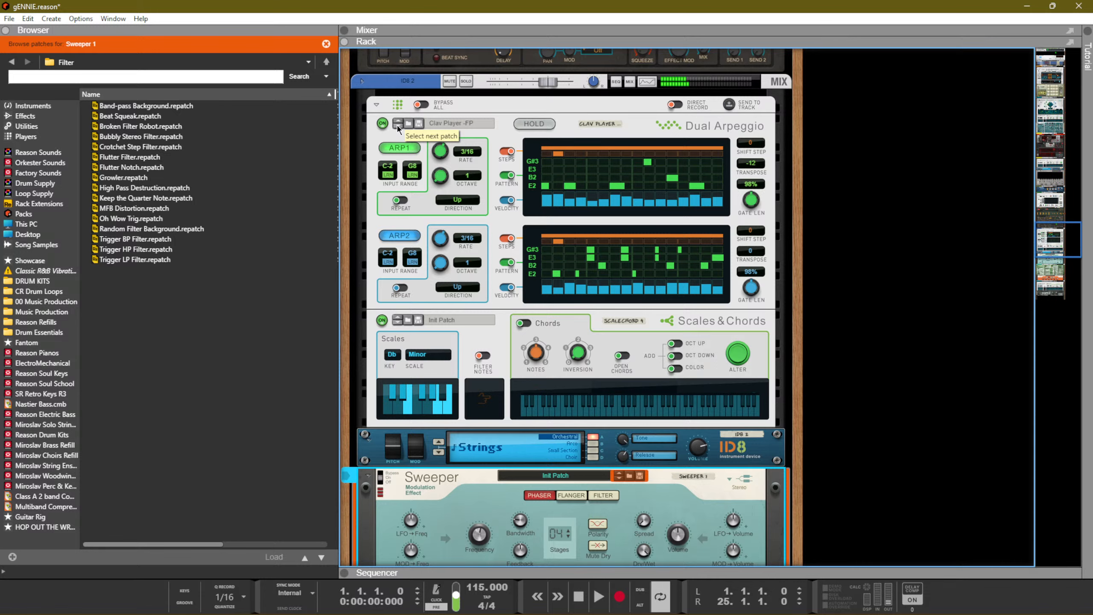
{"action": "key", "text": "space"}
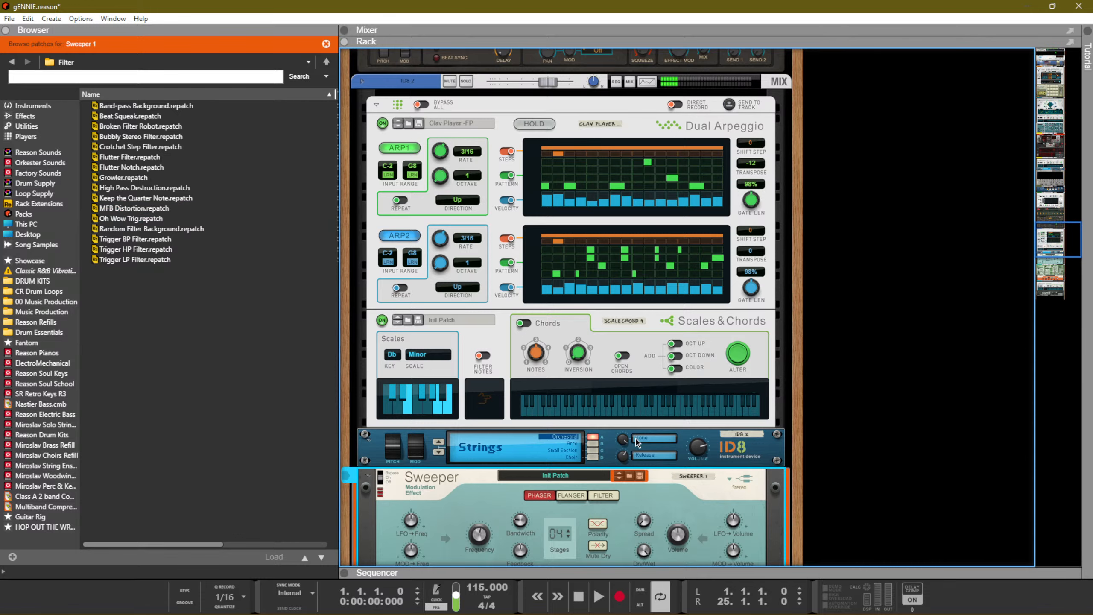
{"action": "left_click", "coordinate": [624, 464]}
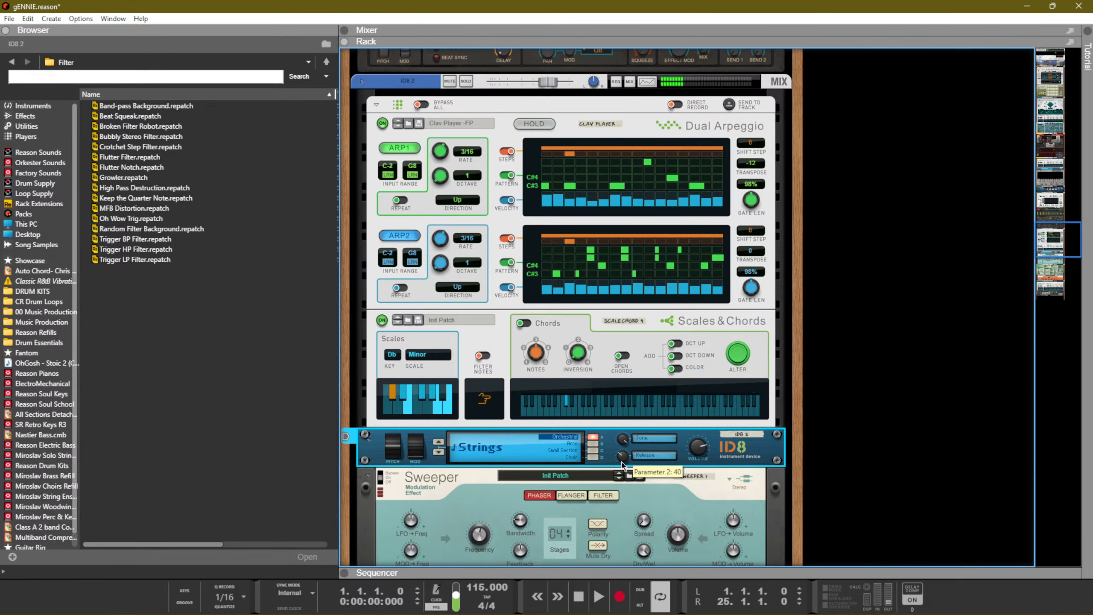
{"action": "scroll", "coordinate": [617, 460], "scroll_direction": "up", "scroll_amount": 3}
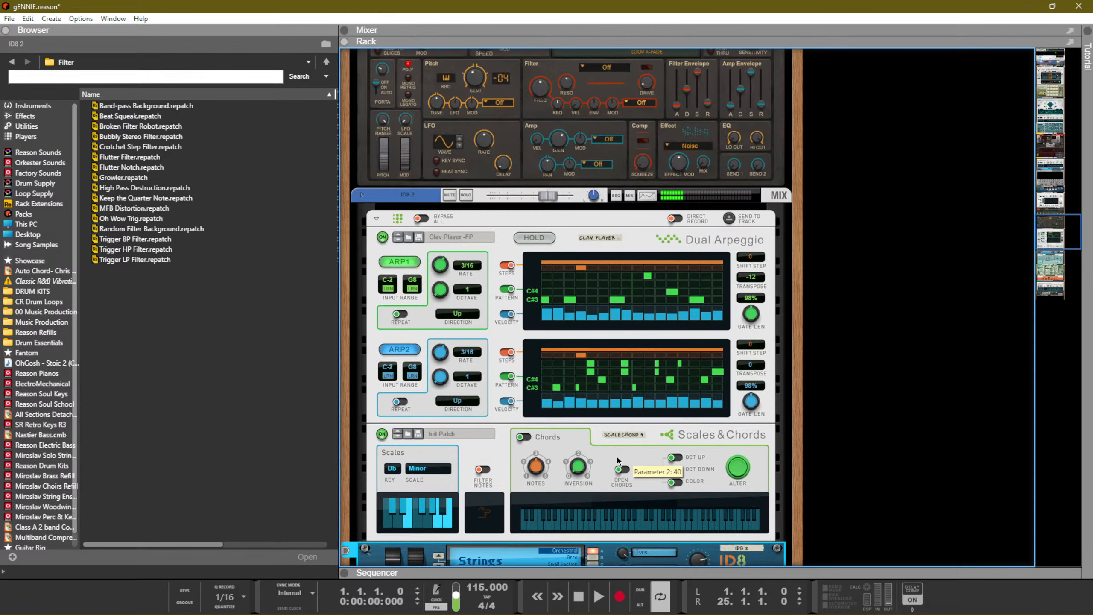
{"action": "left_click", "coordinate": [591, 371]}
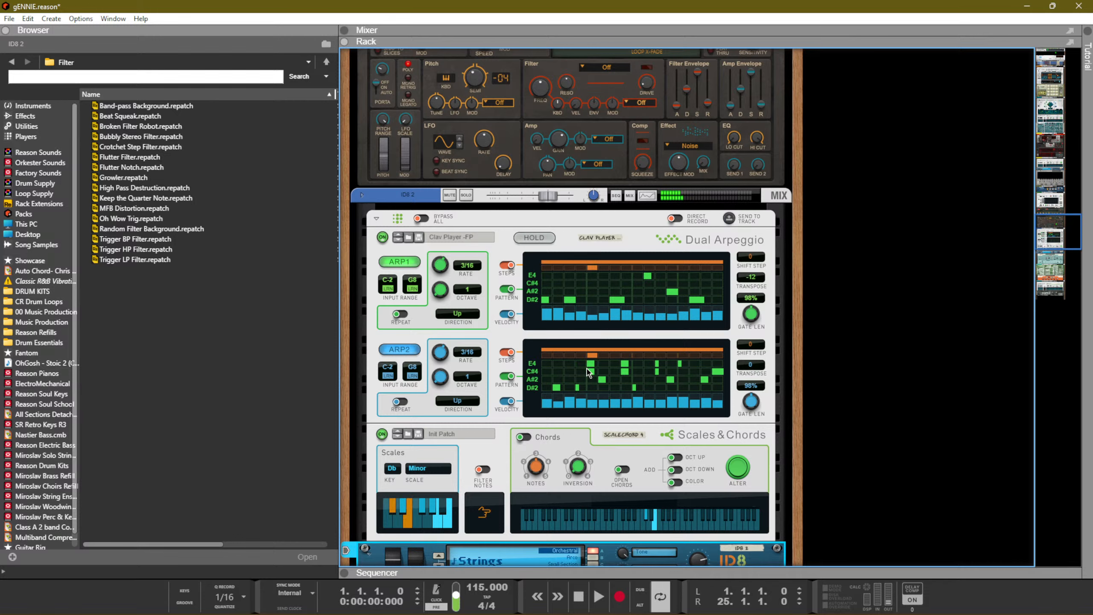
{"action": "scroll", "coordinate": [586, 369], "scroll_direction": "down", "scroll_amount": 5}
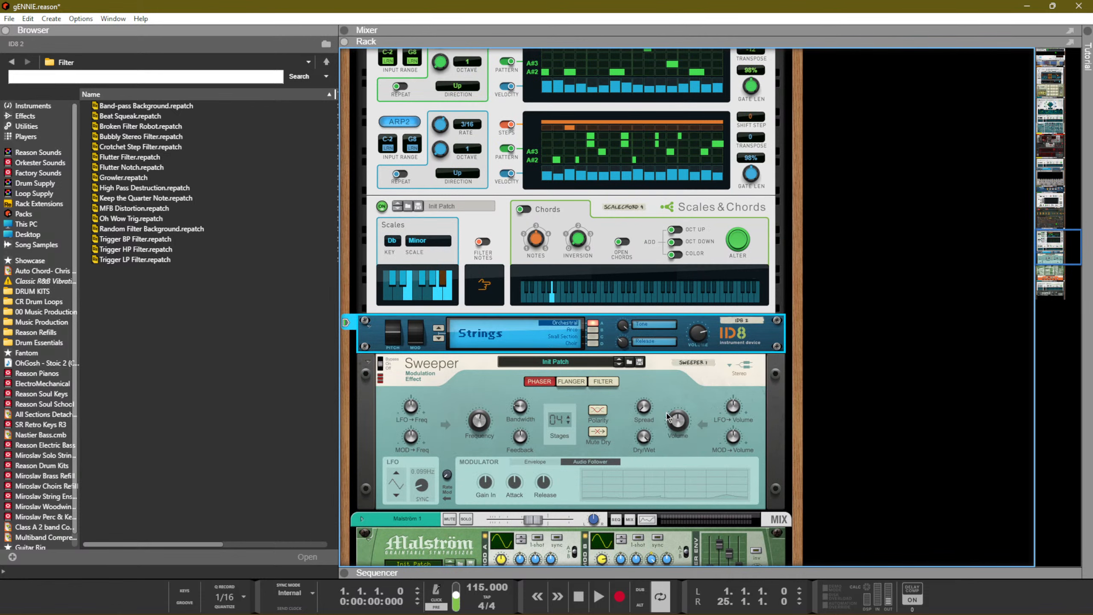
Set the ID8's Release parameter to 58 and turn on Hold in the Dual Arpeggio feeding it
{"action": "left_click_drag", "start_coordinate": [622, 345], "coordinate": [623, 341]}
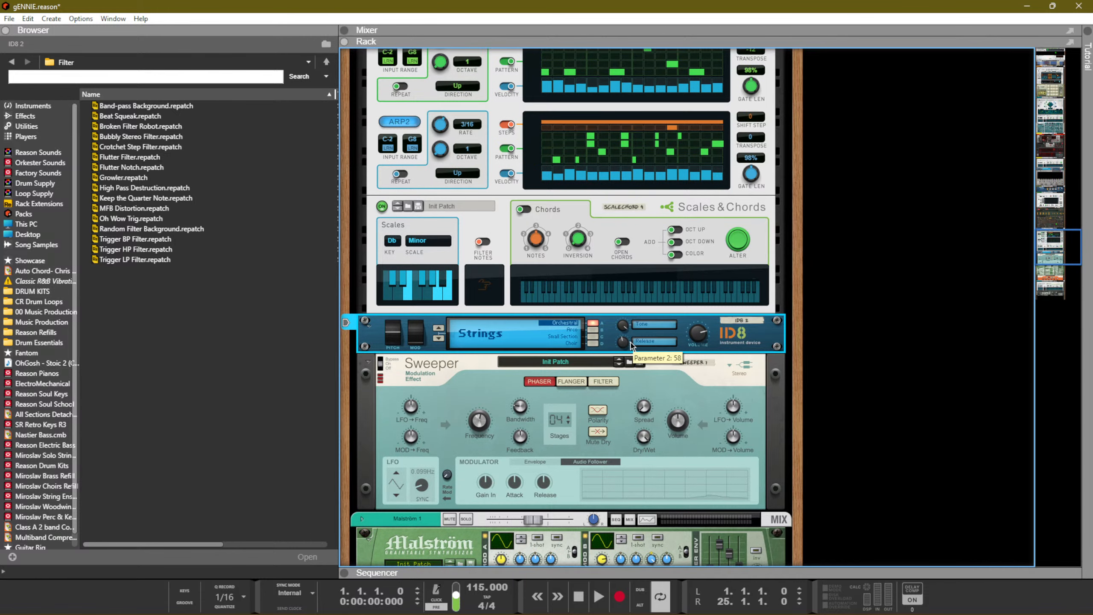
{"action": "scroll", "coordinate": [574, 325], "scroll_direction": "up", "scroll_amount": 8}
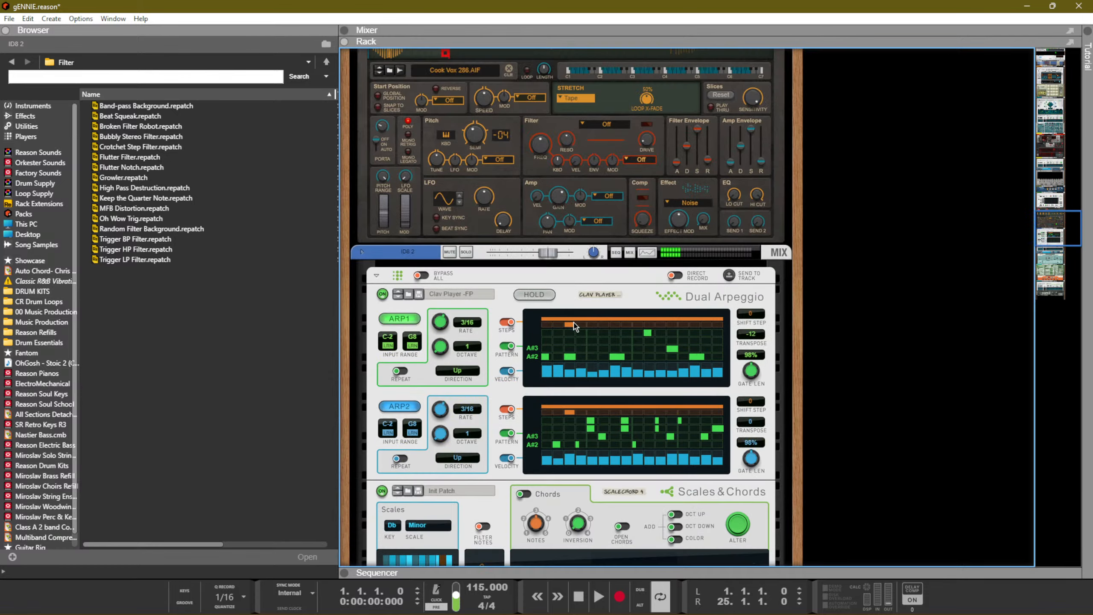
{"action": "scroll", "coordinate": [562, 243], "scroll_direction": "up", "scroll_amount": 3}
{"action": "scroll", "coordinate": [562, 253], "scroll_direction": "down", "scroll_amount": 6}
{"action": "key", "text": "F7"}
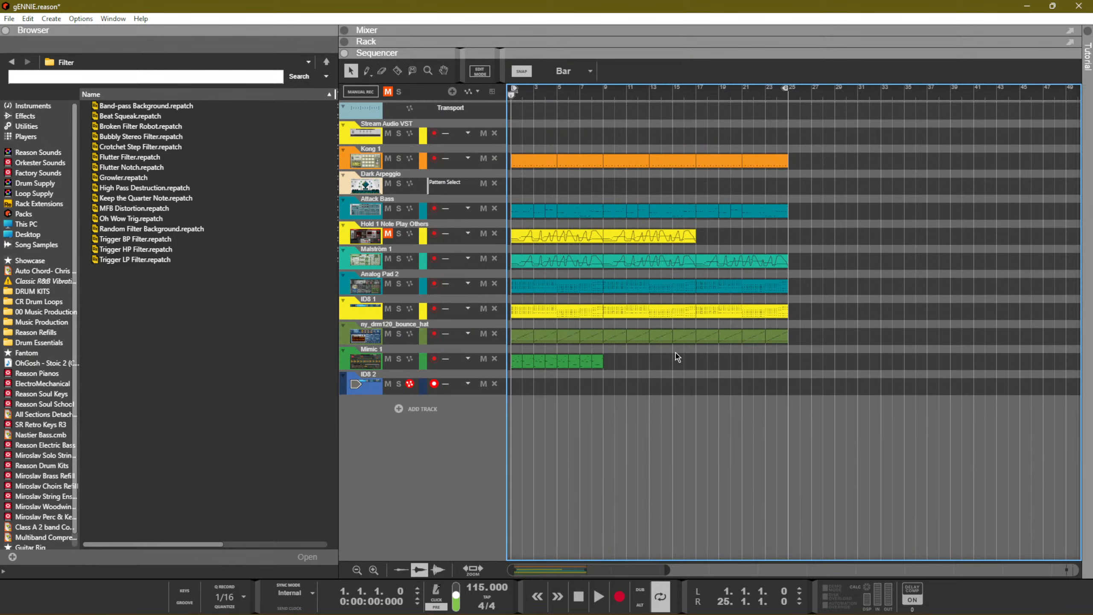
{"action": "key", "text": "F6"}
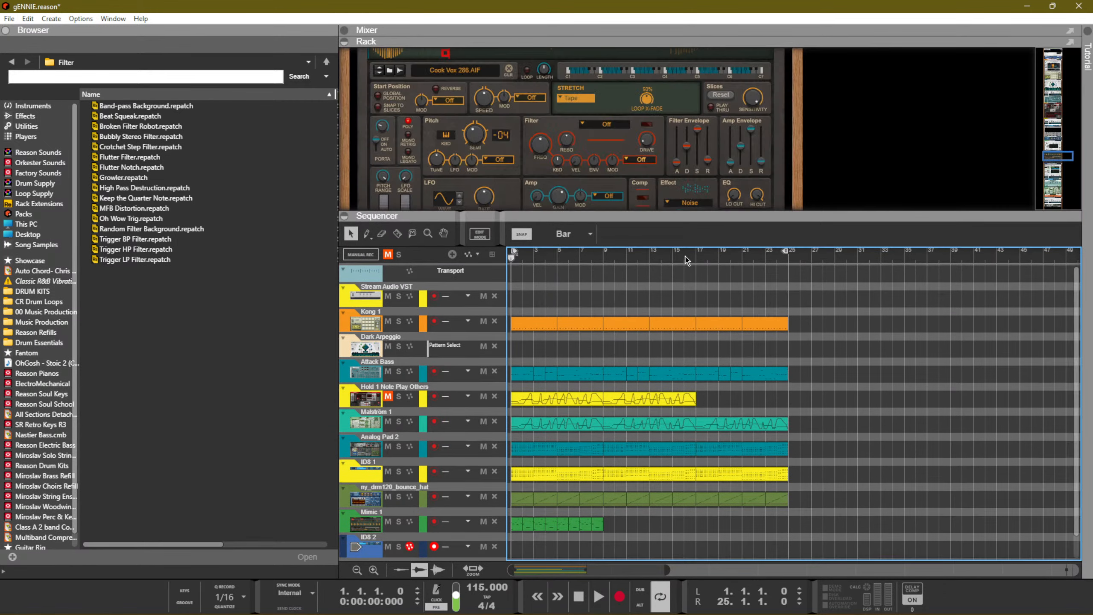
{"action": "left_click", "coordinate": [534, 295]}
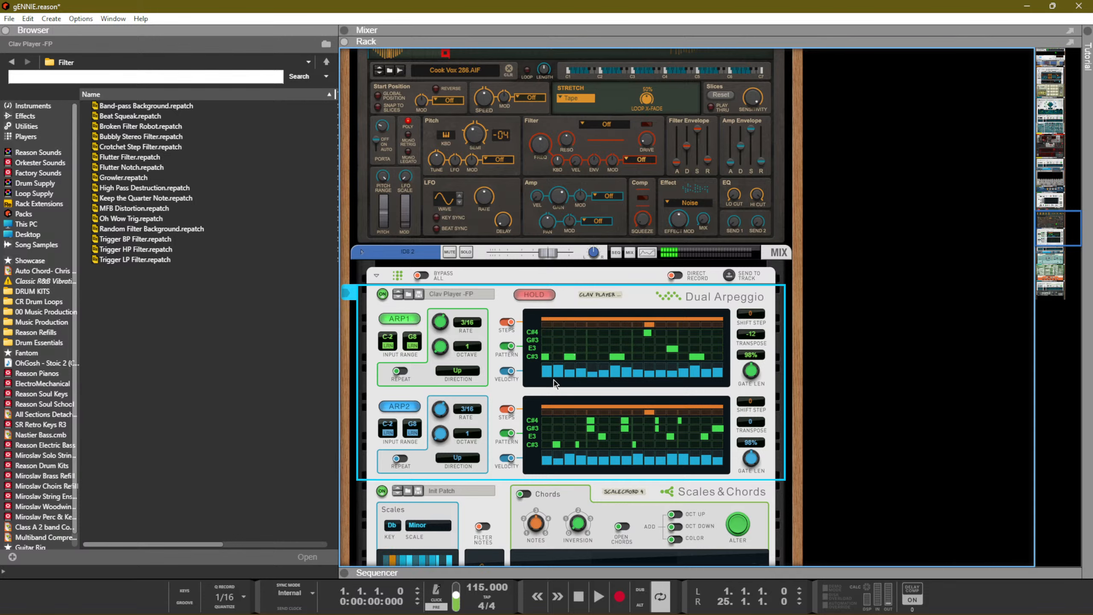
Set the Dual Arpeggio's gate lengths to 259% for Arp 1 and 161% for Arp 2
{"action": "left_click_drag", "start_coordinate": [751, 459], "coordinate": [753, 439]}
{"action": "left_click_drag", "start_coordinate": [750, 370], "coordinate": [752, 360]}
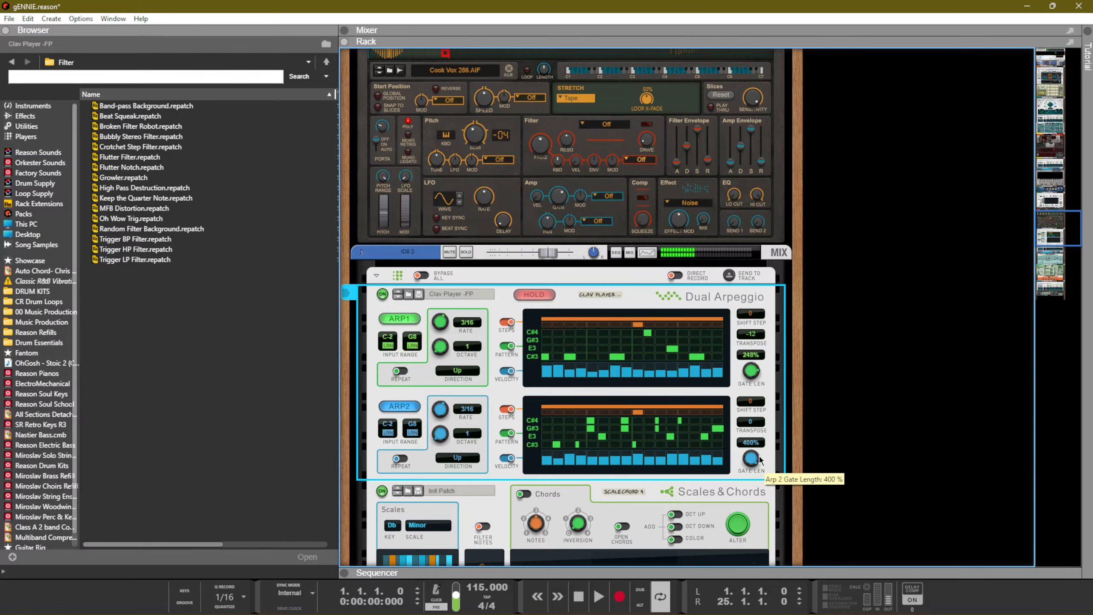
{"action": "left_click_drag", "start_coordinate": [755, 459], "coordinate": [756, 465]}
{"action": "left_click_drag", "start_coordinate": [746, 383], "coordinate": [745, 379]}
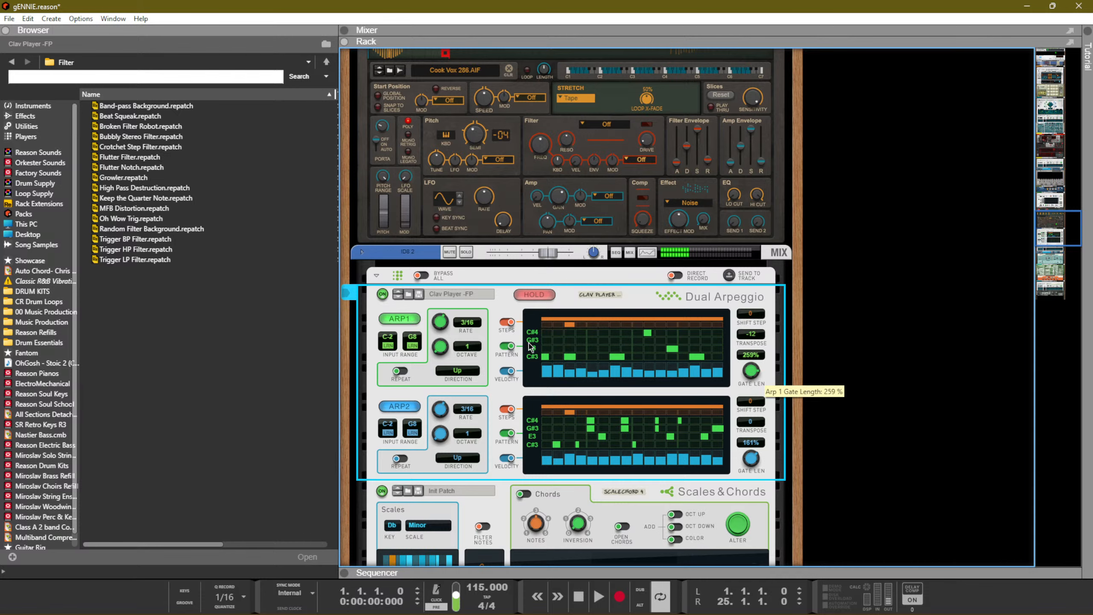
Set both arpeggio rates to 1/8 and turn on Oct Up in Scales & Chords
{"action": "left_click_drag", "start_coordinate": [439, 328], "coordinate": [439, 330]}
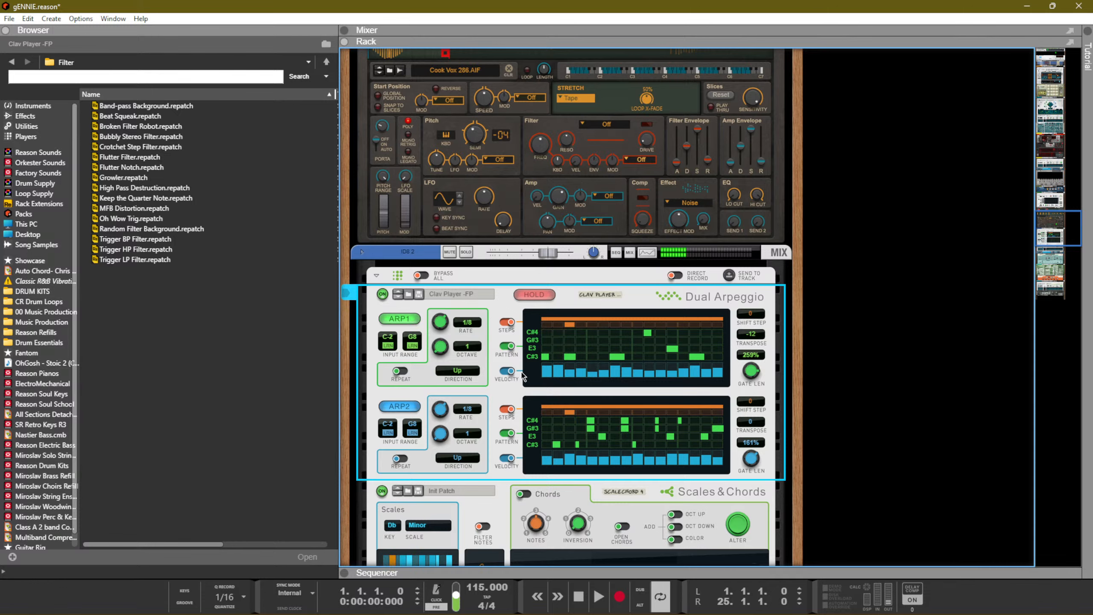
{"action": "scroll", "coordinate": [522, 365], "scroll_direction": "down", "scroll_amount": 2}
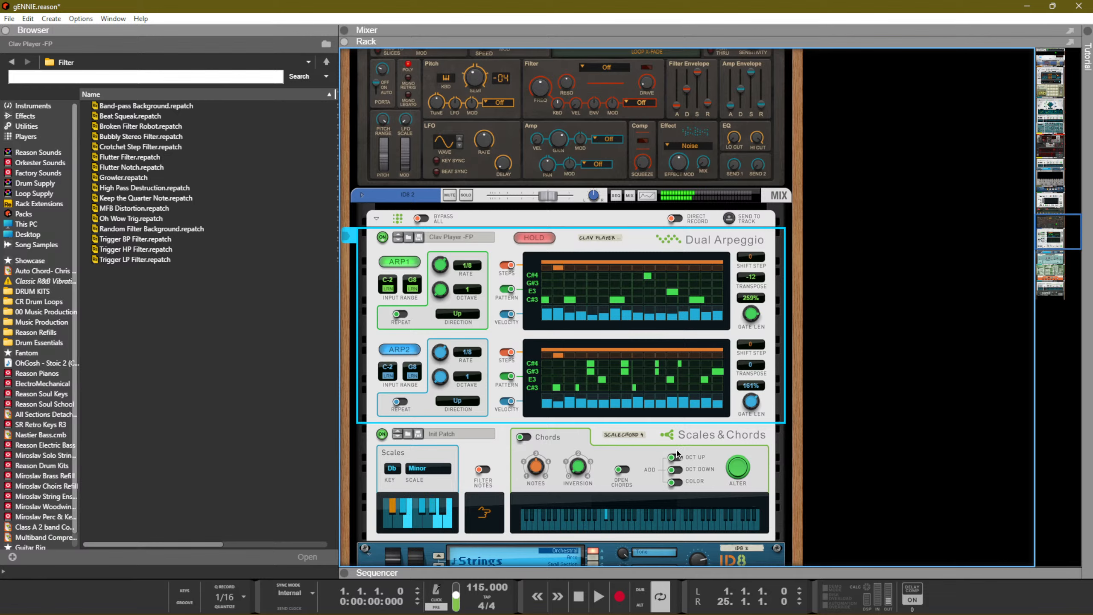
{"action": "scroll", "coordinate": [642, 452], "scroll_direction": "down", "scroll_amount": 2}
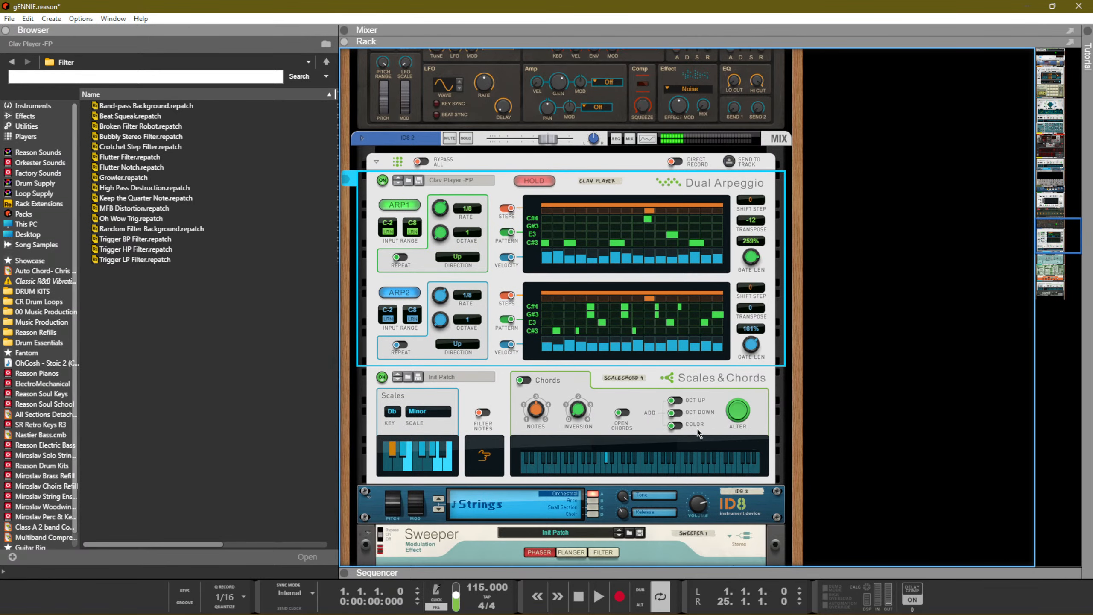
{"action": "left_click", "coordinate": [675, 399]}
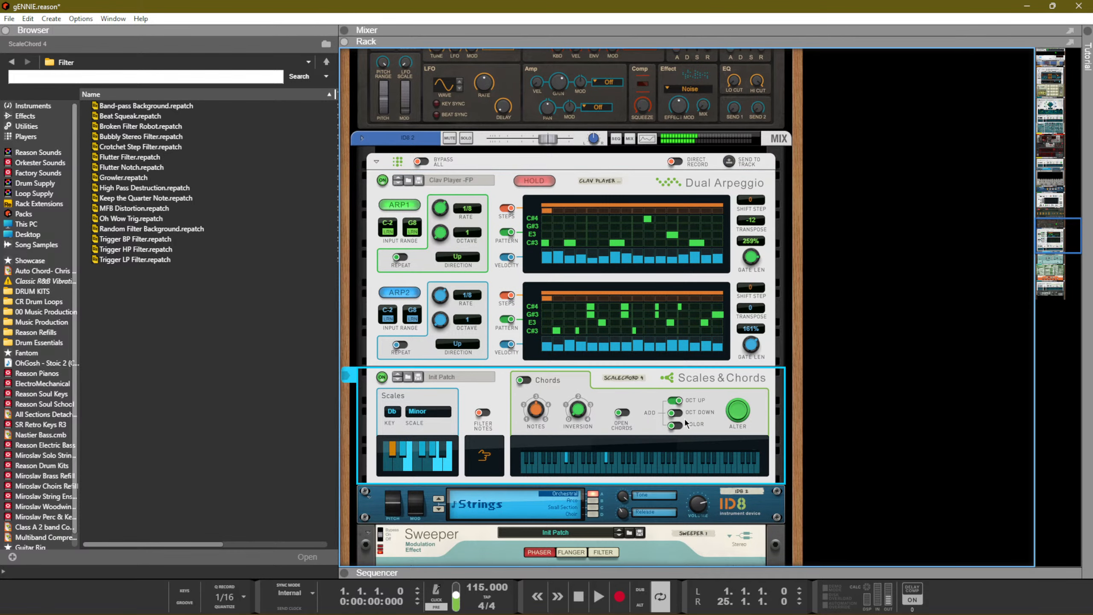
Try a 1/16 rate on both arpeggios and return them to 1/8
{"action": "scroll", "coordinate": [681, 416], "scroll_direction": "up", "scroll_amount": 2}
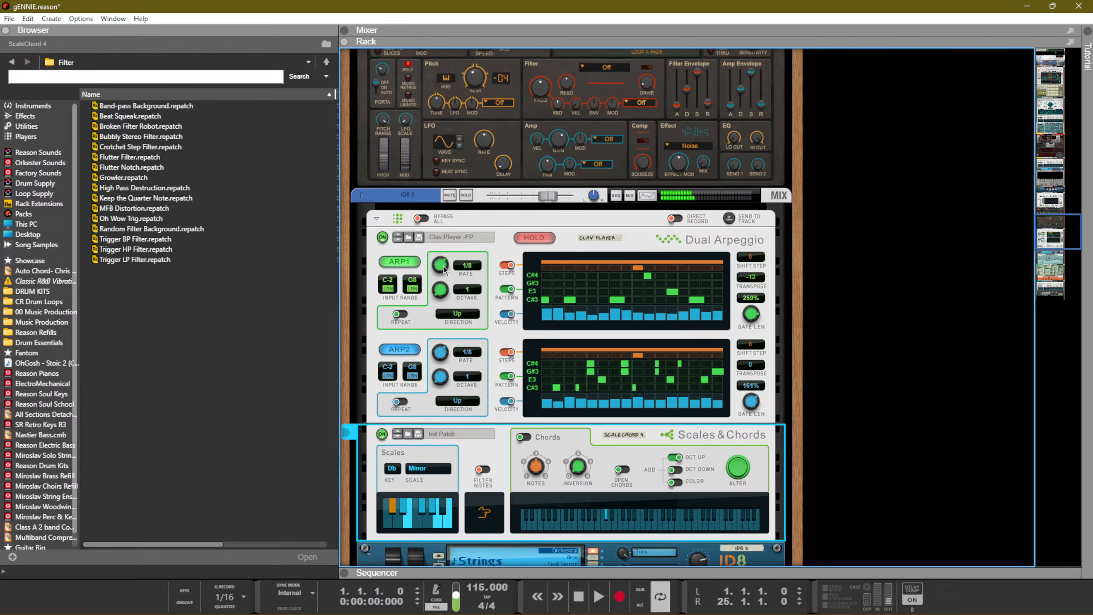
{"action": "left_click_drag", "start_coordinate": [440, 269], "coordinate": [439, 264]}
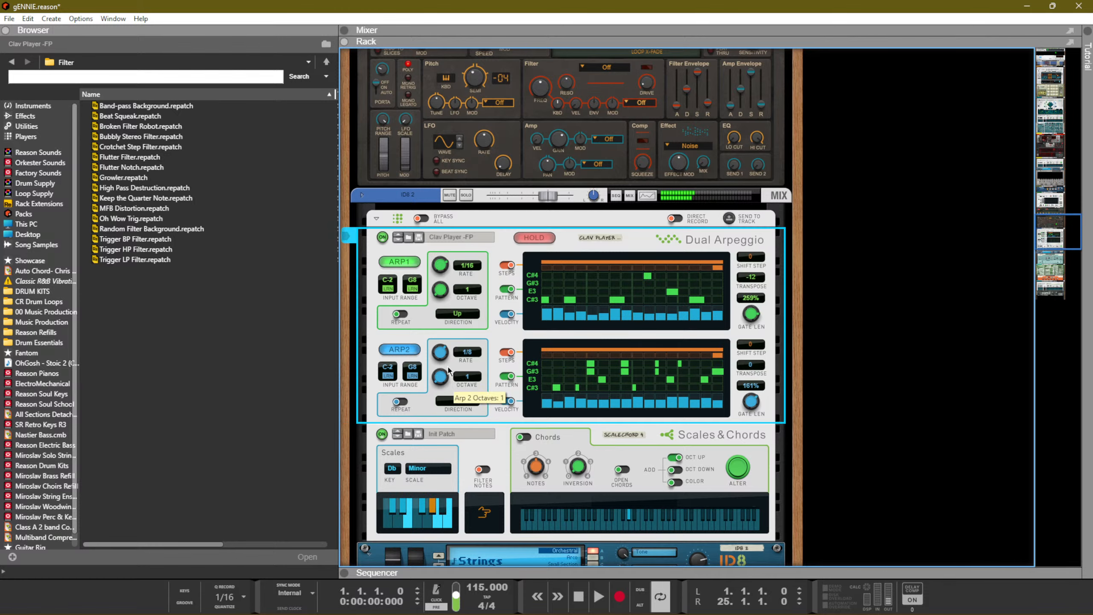
{"action": "left_click_drag", "start_coordinate": [441, 354], "coordinate": [440, 353]}
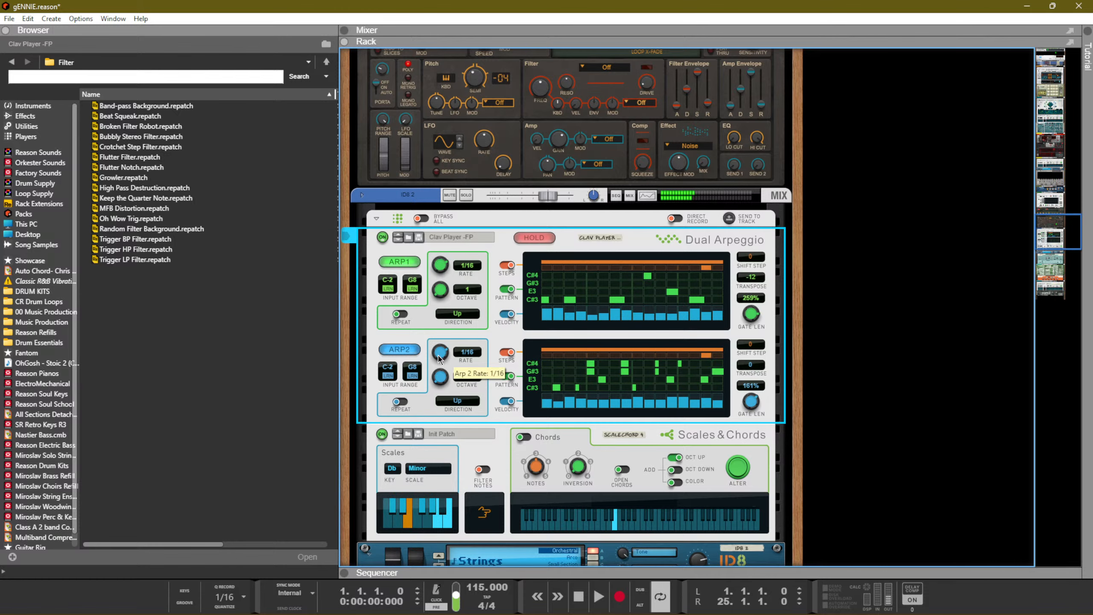
{"action": "left_click_drag", "start_coordinate": [439, 358], "coordinate": [439, 353]}
{"action": "left_click_drag", "start_coordinate": [443, 268], "coordinate": [443, 265]}
Add a built-in Synchronous Effect Modulator to the ID8 strings and load its Triplet Sidechain patch
{"action": "scroll", "coordinate": [506, 246], "scroll_direction": "down", "scroll_amount": 4}
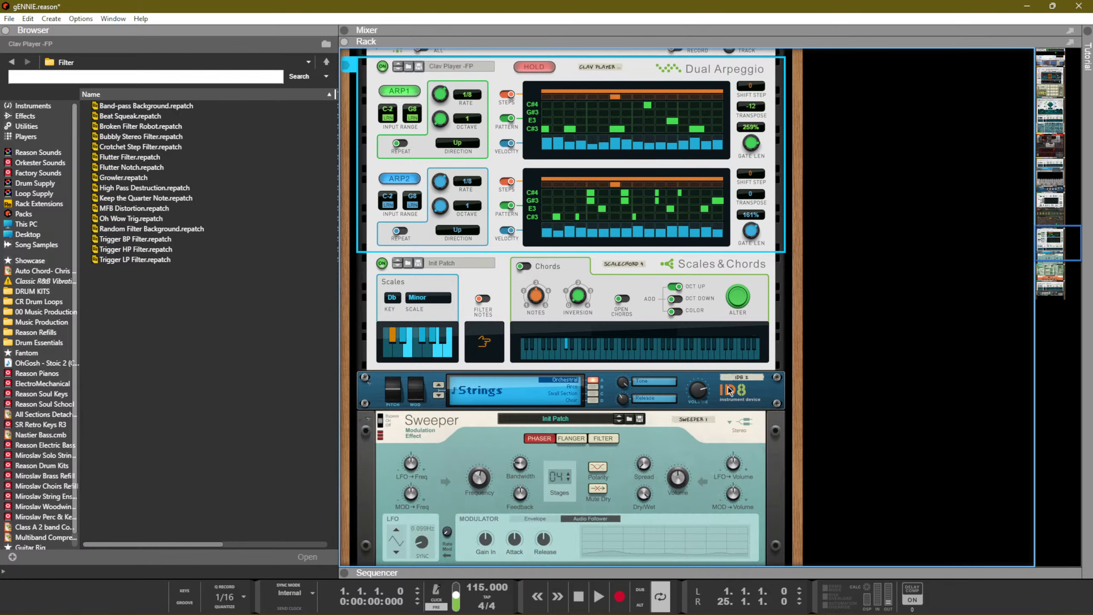
{"action": "right_click", "coordinate": [741, 389]}
{"action": "mouse_move", "coordinate": [808, 210]}
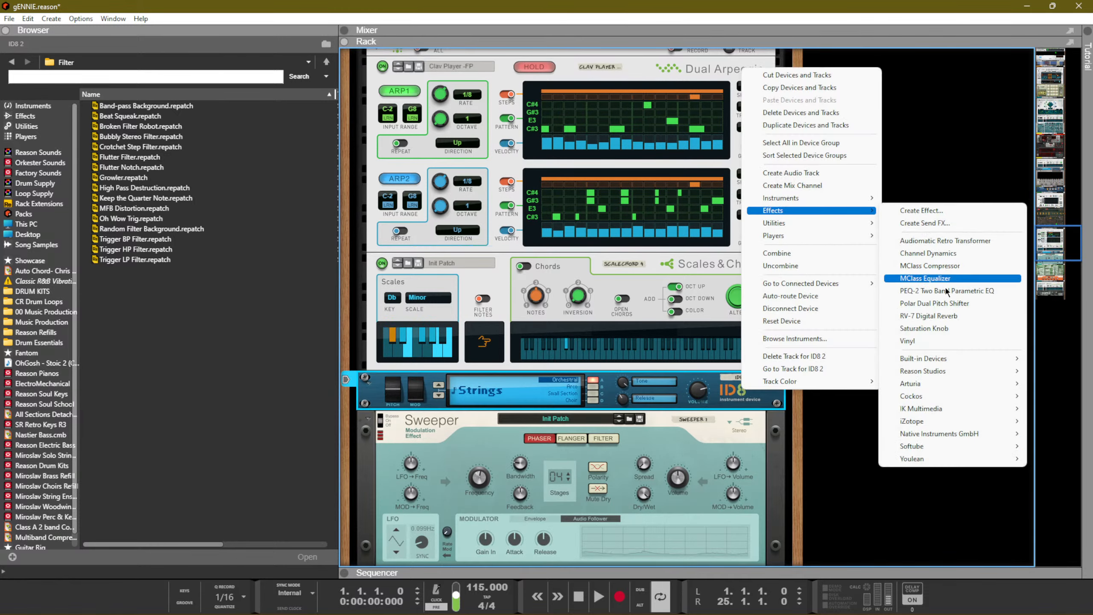
{"action": "mouse_move", "coordinate": [951, 370]}
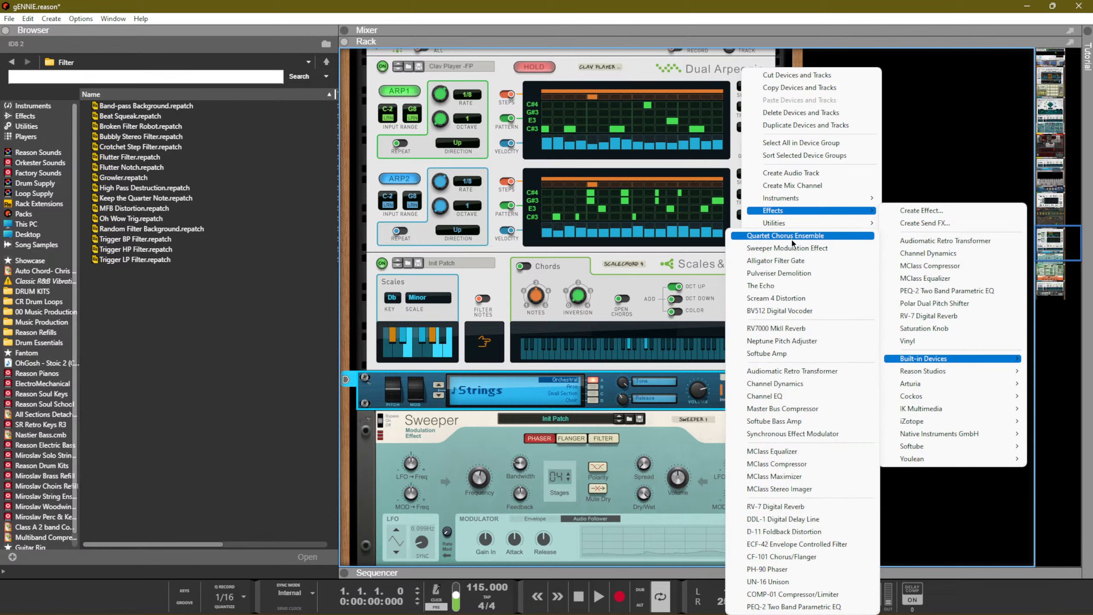
{"action": "left_click", "coordinate": [800, 434]}
{"action": "left_click", "coordinate": [169, 177]}
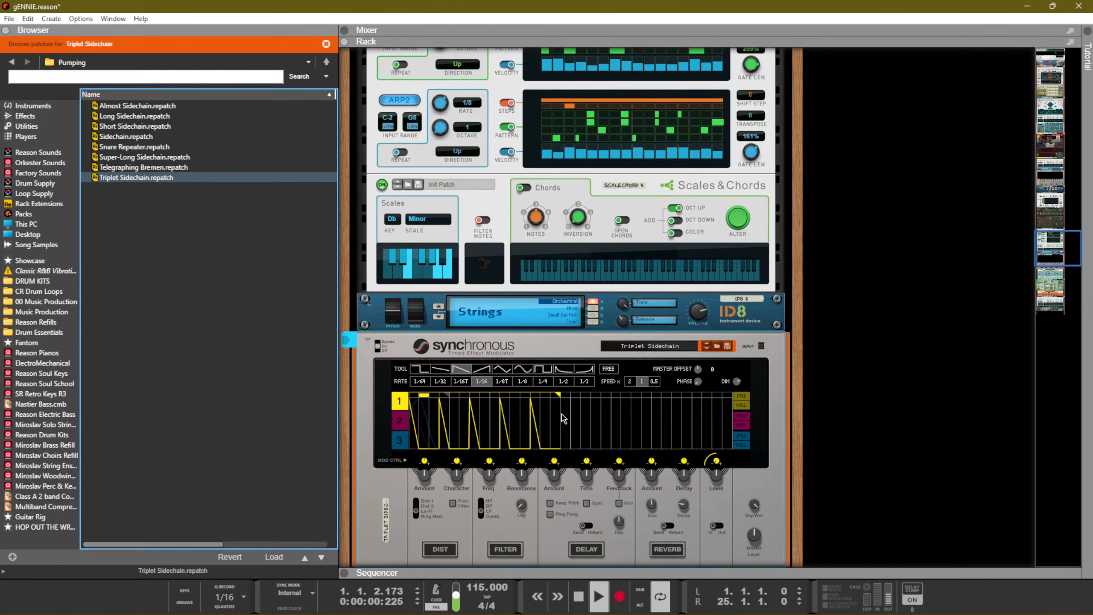
Try recording the held arpeggio on the ID8 2 track, and delete the recorded clip
{"action": "key", "text": "space"}
{"action": "key", "text": "F7"}
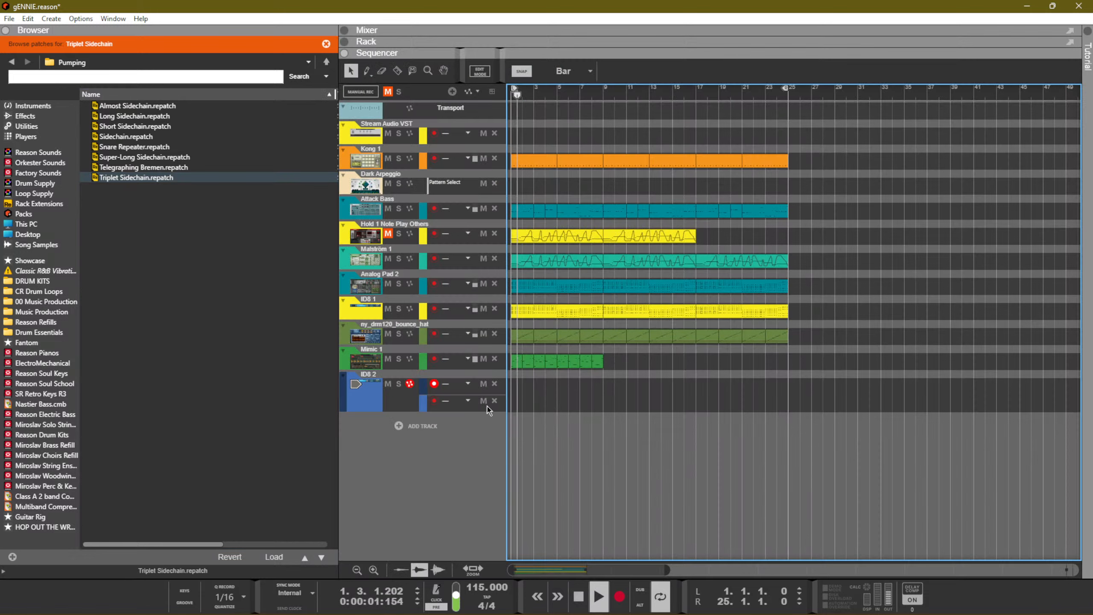
{"action": "key", "text": "space"}
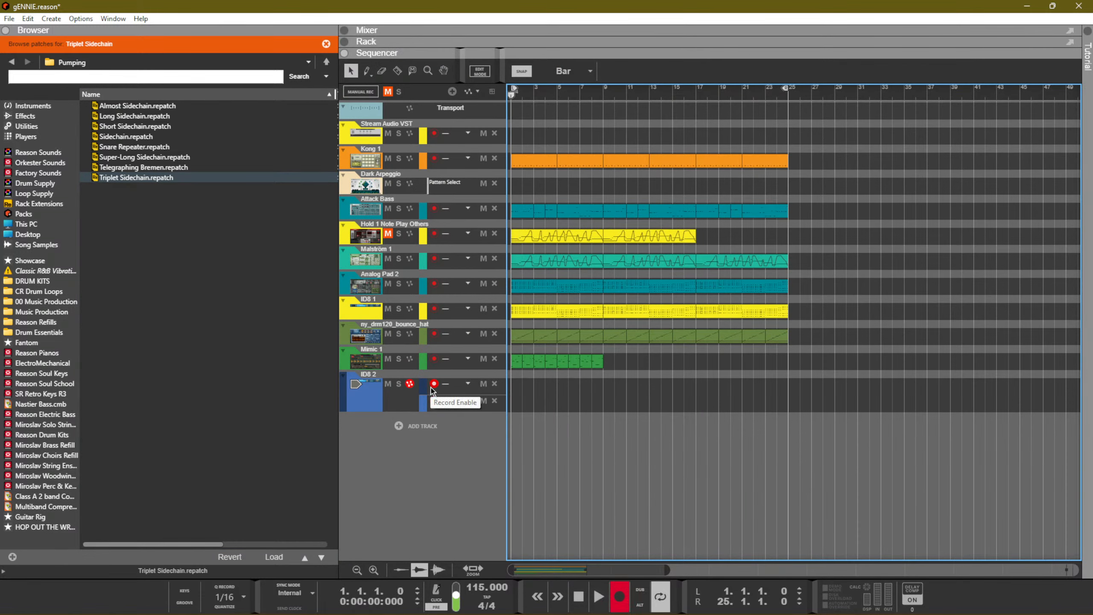
{"action": "key", "text": "space"}
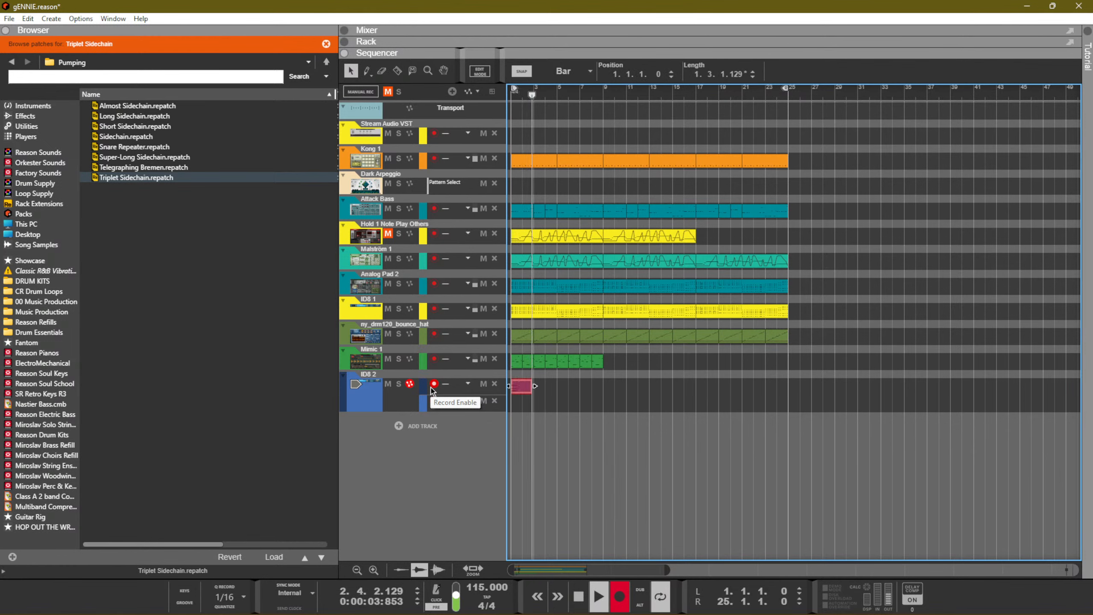
{"action": "key", "text": "ctrl+Return"}
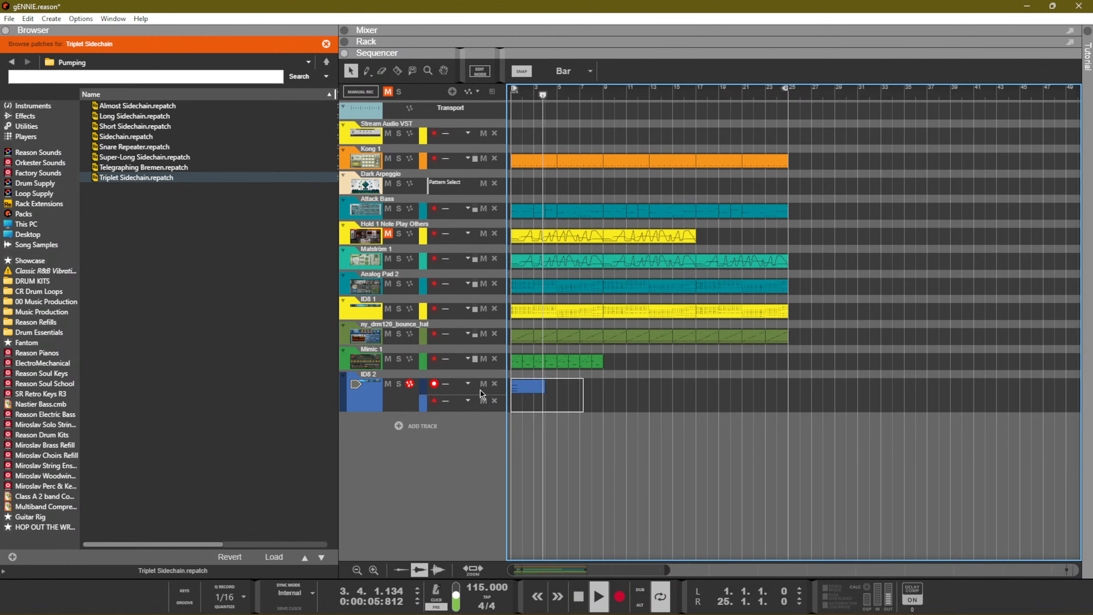
{"action": "left_click_drag", "start_coordinate": [480, 390], "coordinate": [480, 390]}
{"action": "key", "text": "Delete"}
{"action": "key", "text": "space"}
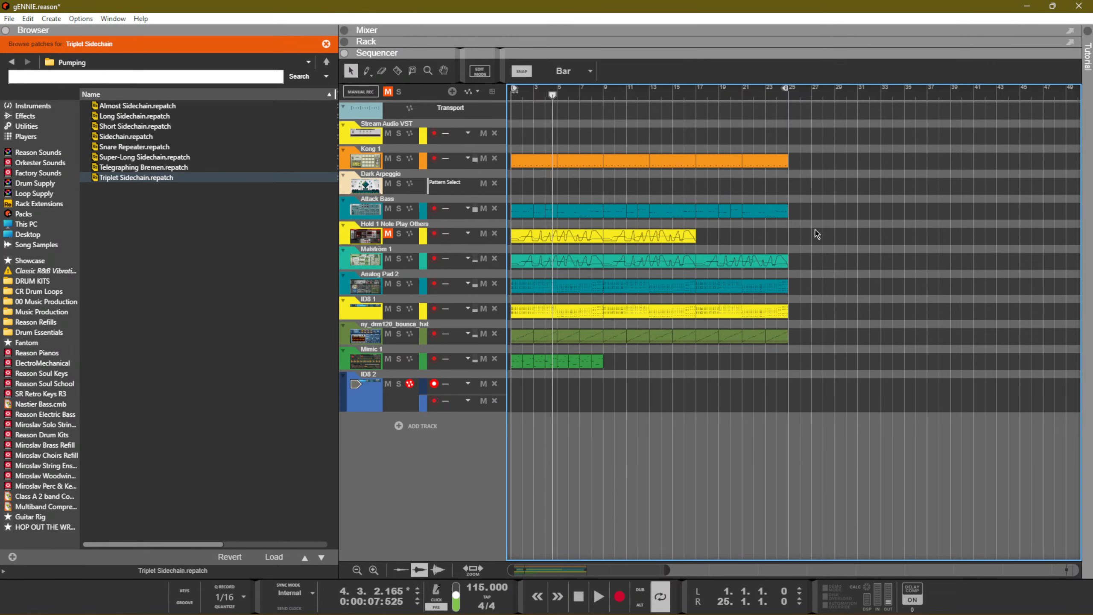
Duplicate the last two Kong 1 clips to bar 25 and set the loop from bar 25 to bar 33
{"action": "left_click_drag", "start_coordinate": [801, 99], "coordinate": [784, 98]}
{"action": "left_click_drag", "start_coordinate": [816, 149], "coordinate": [710, 159]}
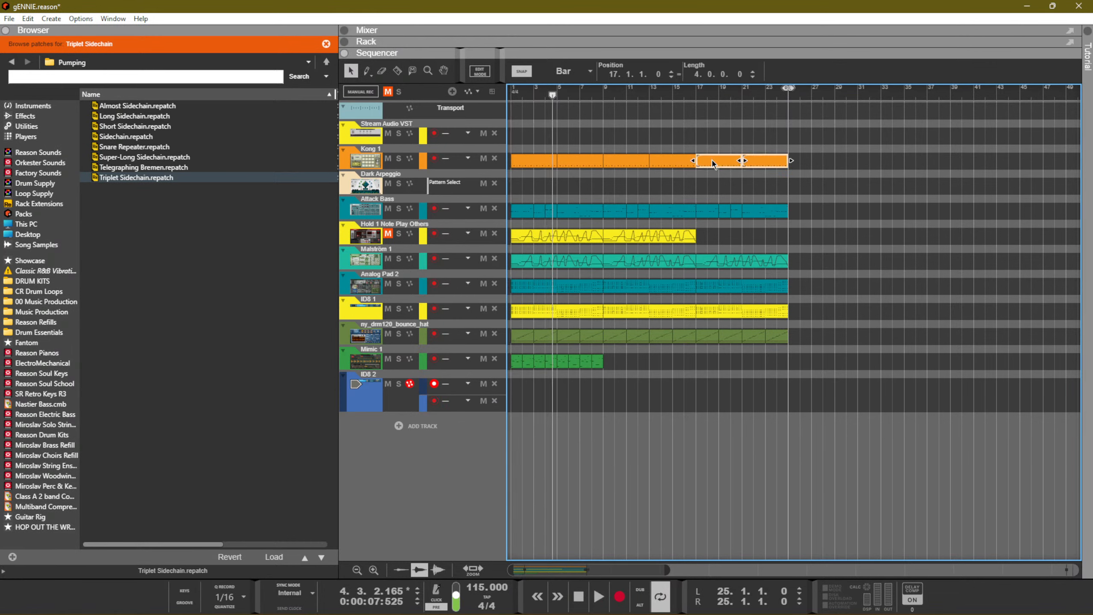
{"action": "key", "text": "ctrl+d"}
{"action": "key", "text": "space"}
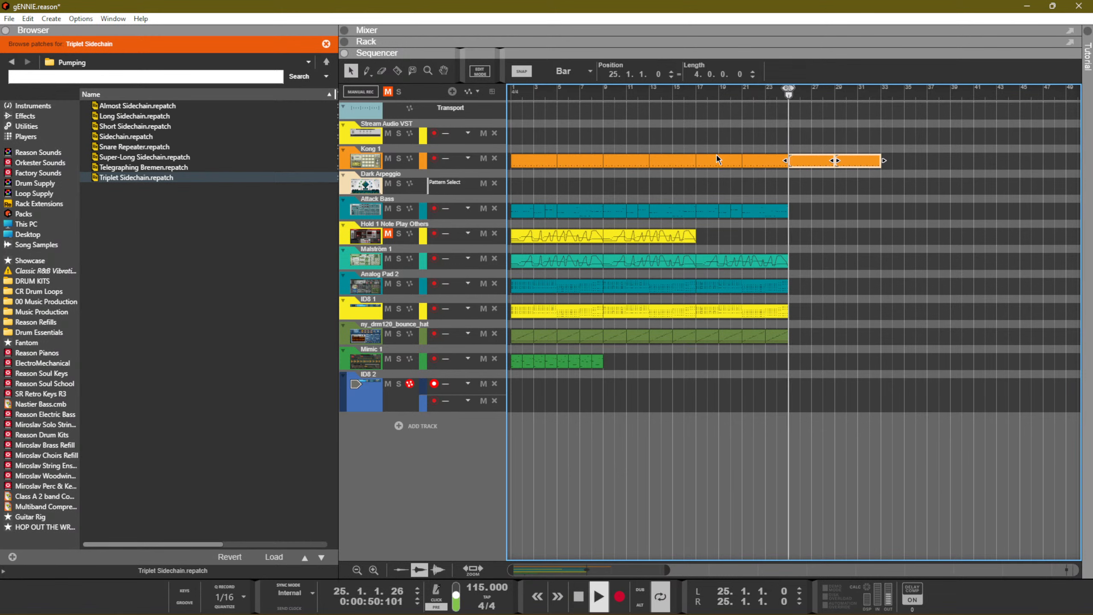
{"action": "left_click", "coordinate": [882, 100], "text": "alt"}
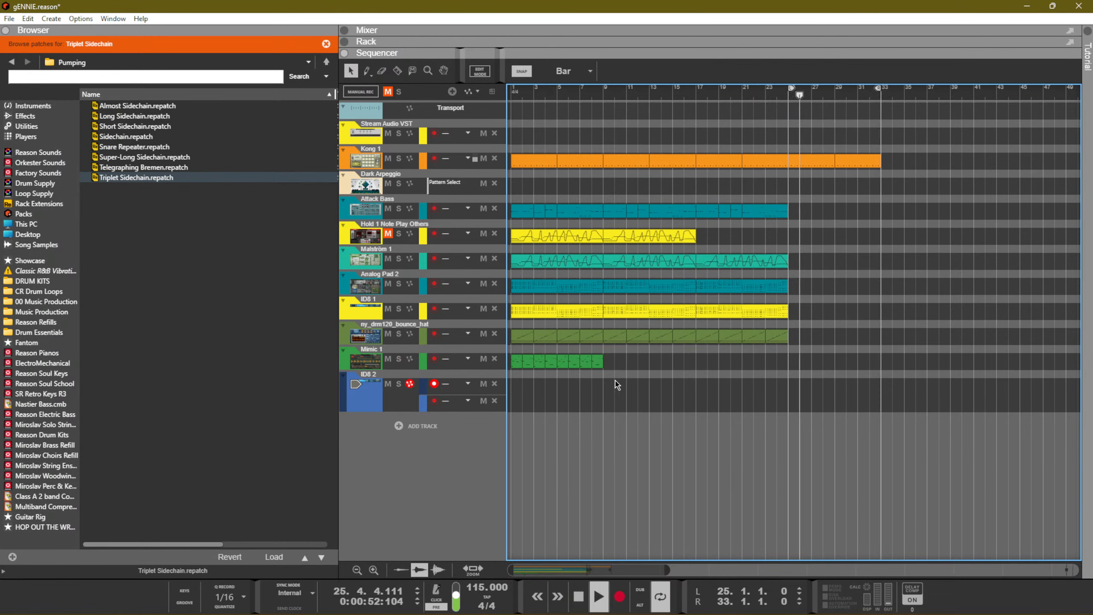
Duplicate the last ID8 1 clip, move the copy onto the ID8 2 track at bar 25, and play it from the loop start
{"action": "left_click", "coordinate": [741, 316]}
{"action": "key", "text": "ctrl+d"}
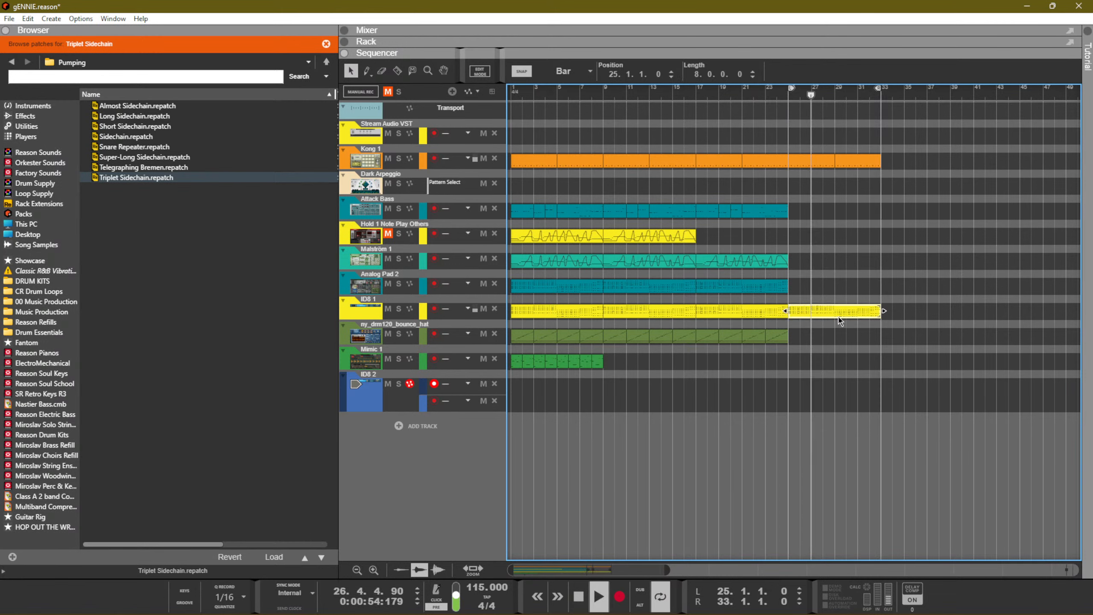
{"action": "left_click_drag", "start_coordinate": [836, 318], "coordinate": [835, 383]}
{"action": "key", "text": "KP_0"}
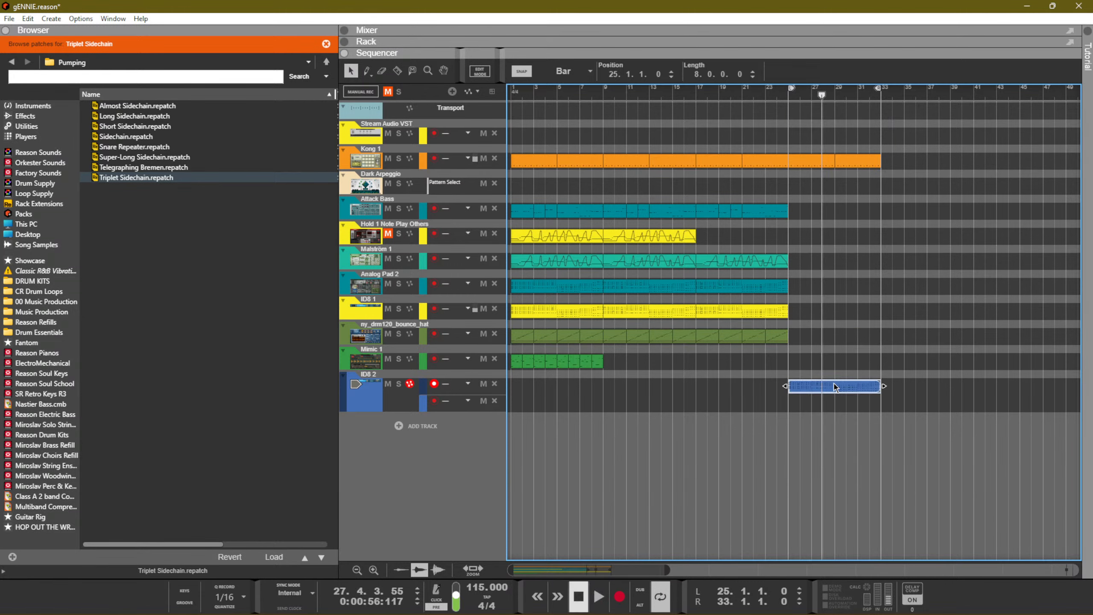
{"action": "key", "text": "KP_0"}
{"action": "key", "text": "KP_0"}
{"action": "key", "text": "KP_1"}
{"action": "key", "text": "space"}
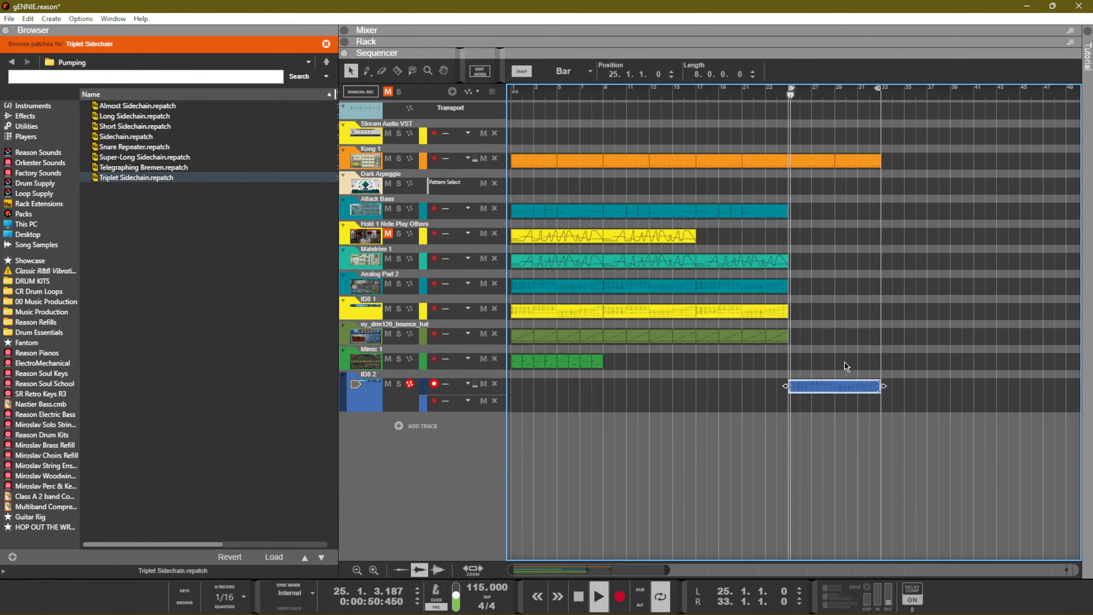
{"action": "left_click", "coordinate": [867, 365]}
Stop playback and reset the Synchronous effect to its initial patch
{"action": "key", "text": "F6"}
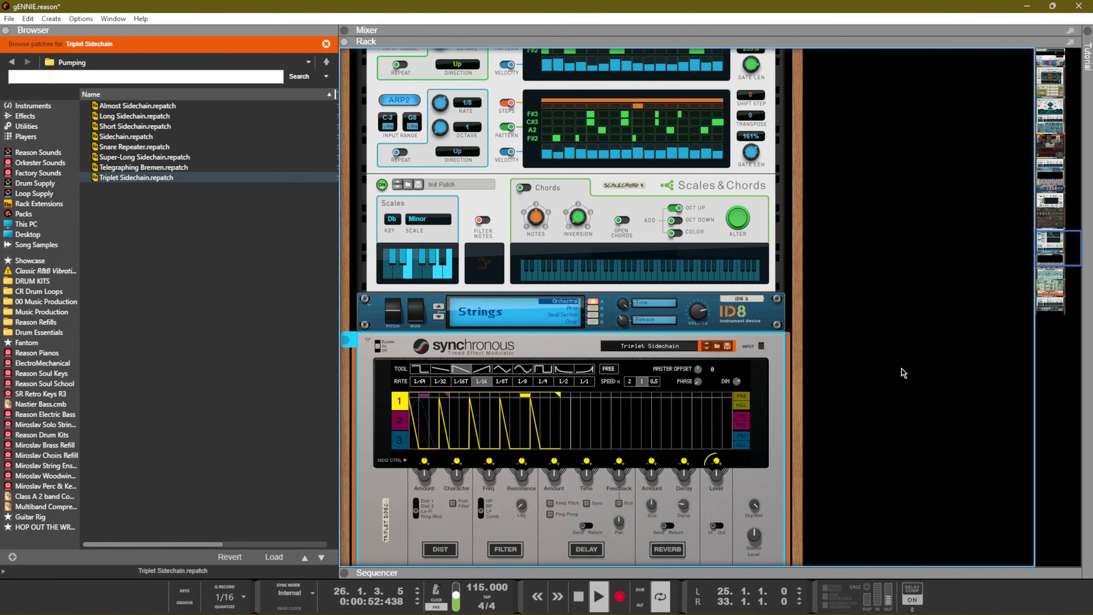
{"action": "scroll", "coordinate": [760, 355], "scroll_direction": "down", "scroll_amount": 2}
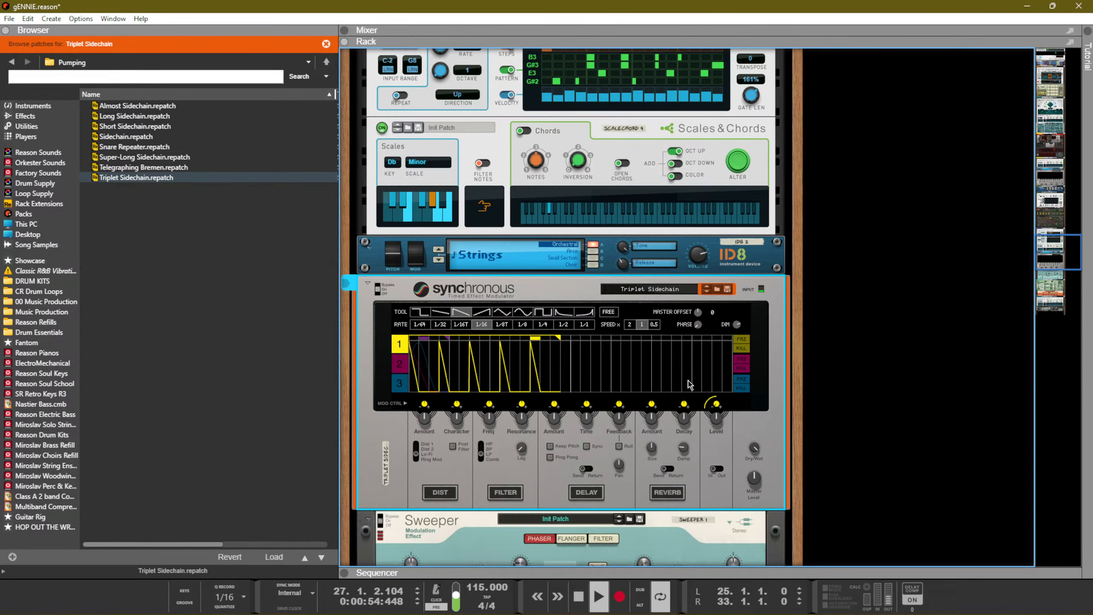
{"action": "right_click", "coordinate": [759, 416]}
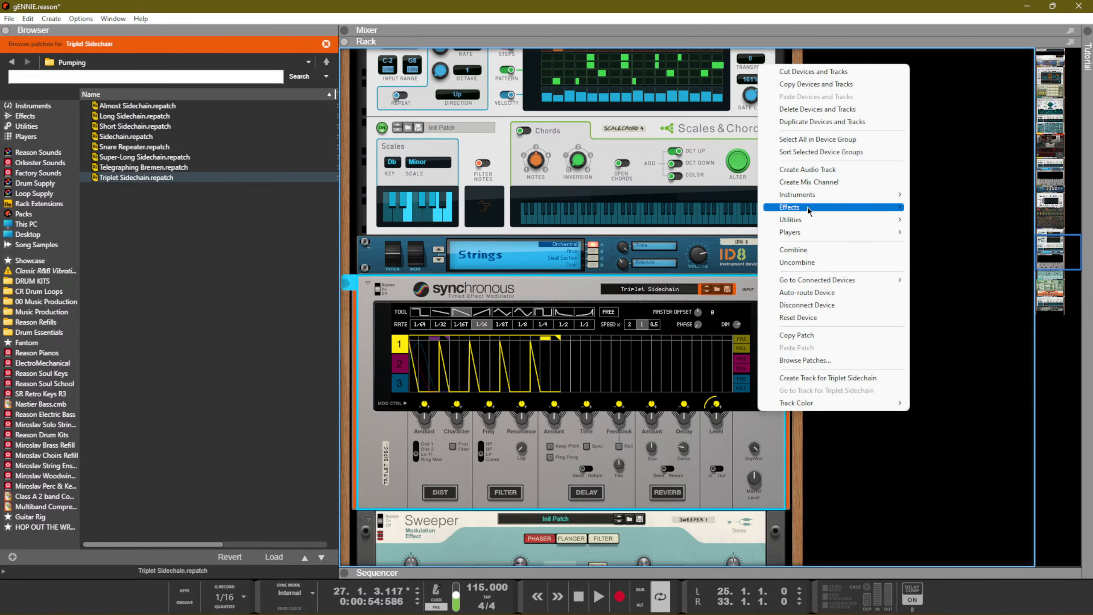
{"action": "left_click", "coordinate": [811, 319]}
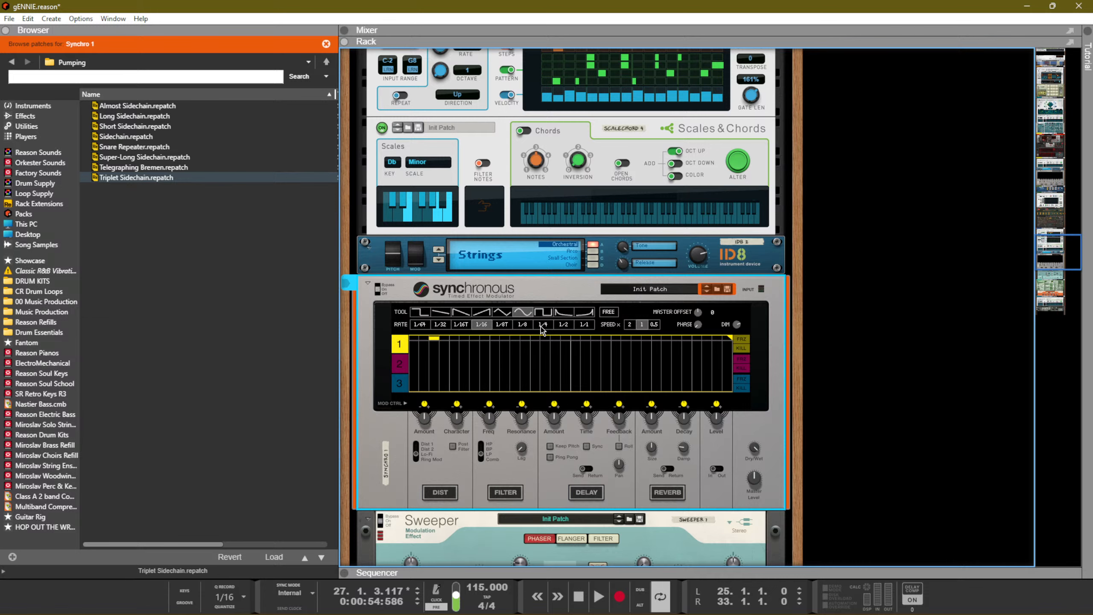
Draw a 1/4-rate sine curve across the full length of Synchronous curve 1, and solo the ID8 2 mix channel
{"action": "left_click", "coordinate": [399, 364]}
{"action": "left_click", "coordinate": [396, 347]}
{"action": "left_click_drag", "start_coordinate": [412, 350], "coordinate": [732, 356]}
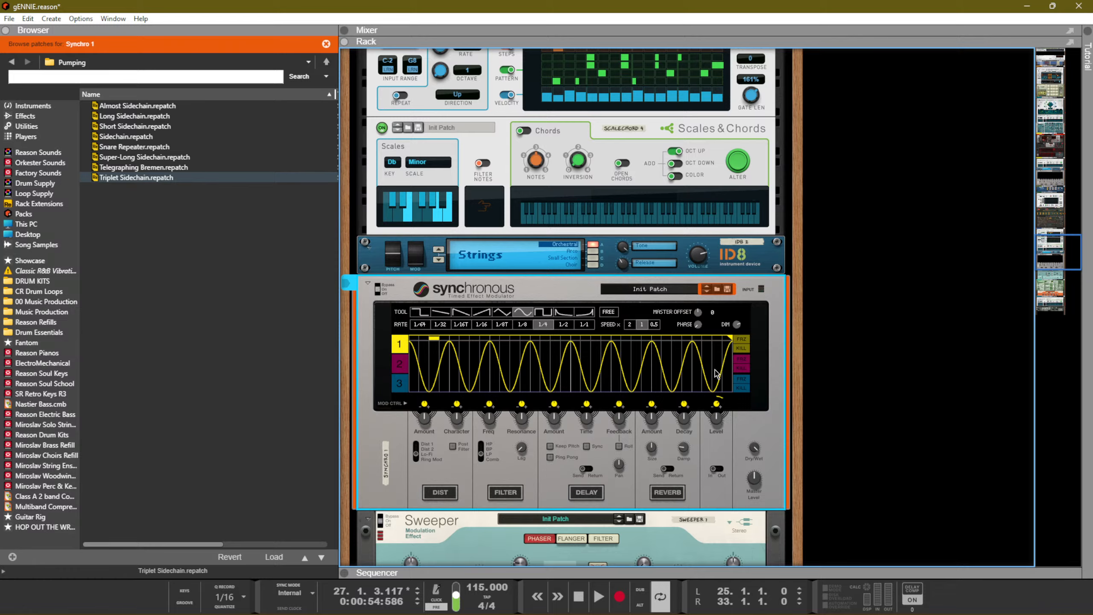
{"action": "scroll", "coordinate": [532, 263], "scroll_direction": "up", "scroll_amount": 5}
{"action": "left_click", "coordinate": [467, 117]}
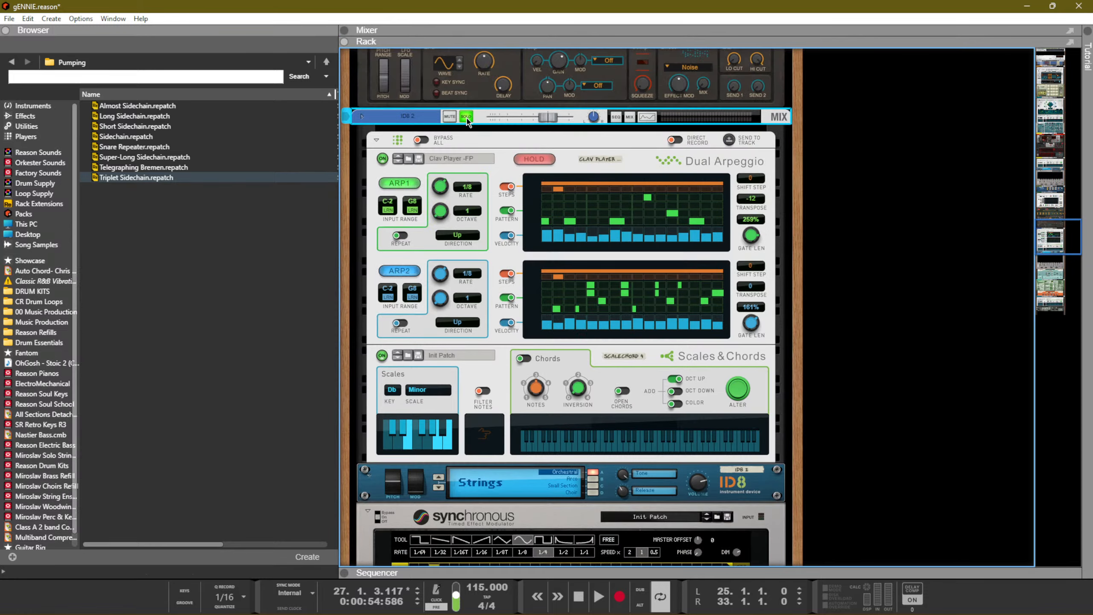
Play the soloed ID8 2 strings and reduce the curve 1 modulation amount on Synchronous's Level
{"action": "key", "text": "space"}
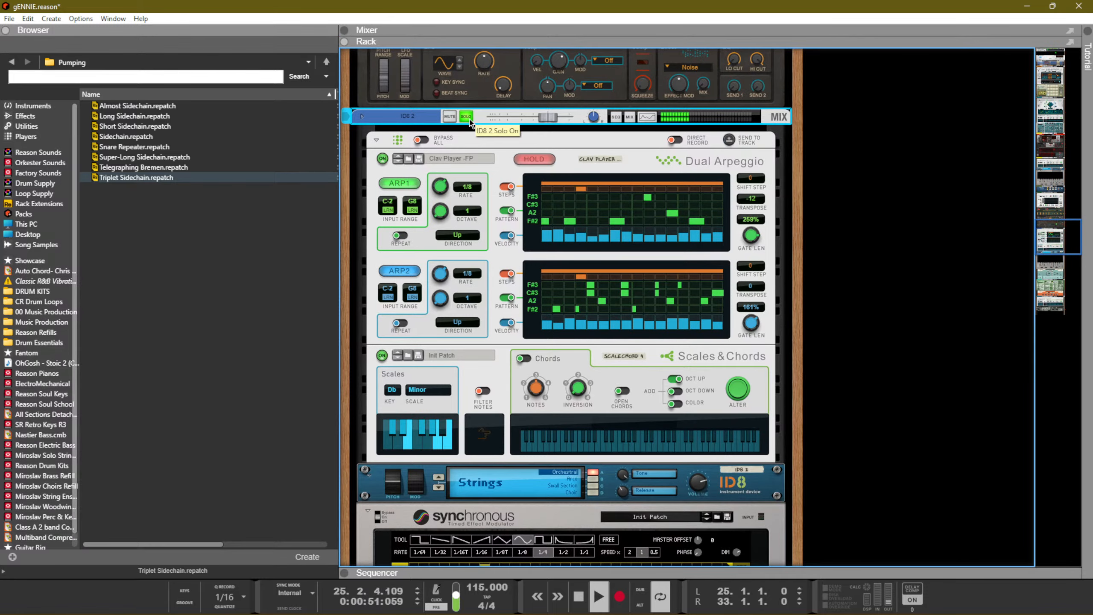
{"action": "scroll", "coordinate": [497, 293], "scroll_direction": "down", "scroll_amount": 4}
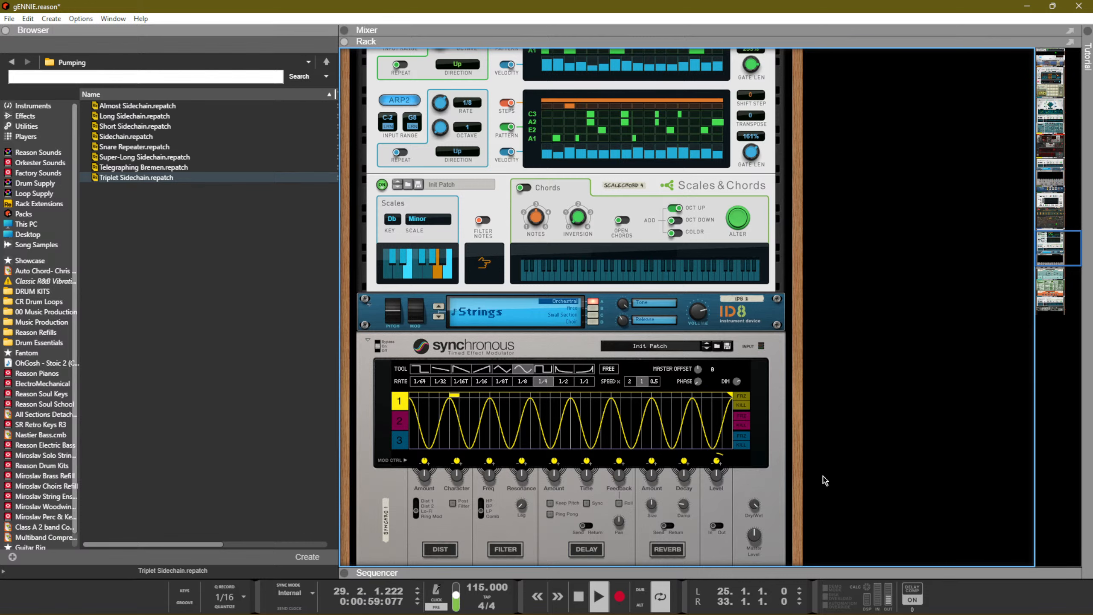
{"action": "left_click", "coordinate": [719, 467]}
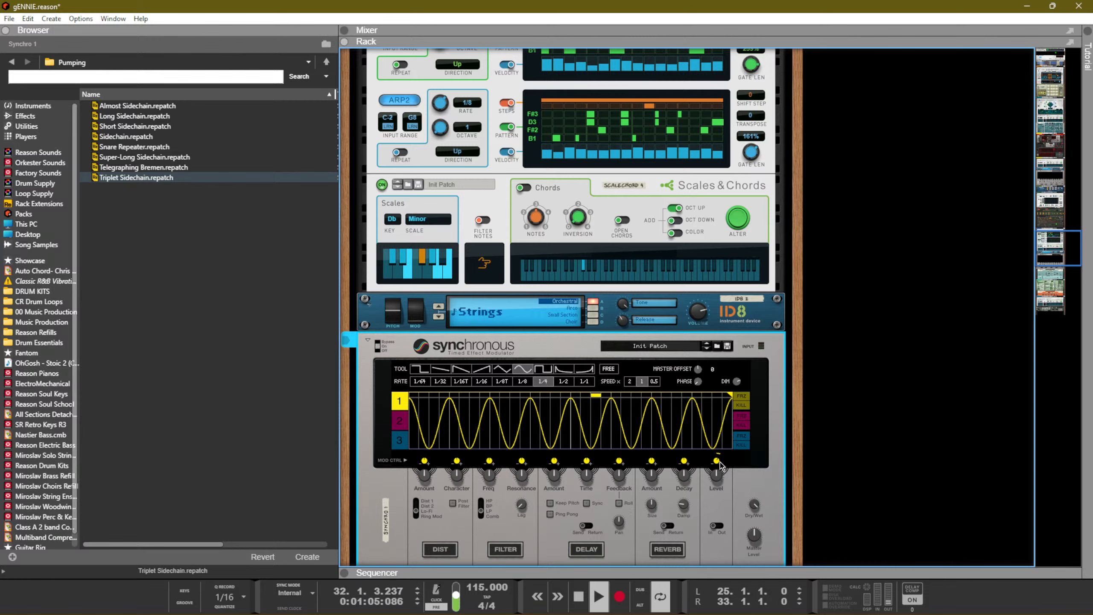
Transpose all notes of the ID8 2 clip up an octave by setting the note value to F#3, and play from the loop start
{"action": "key", "text": "F7"}
{"action": "double_click", "coordinate": [805, 386]}
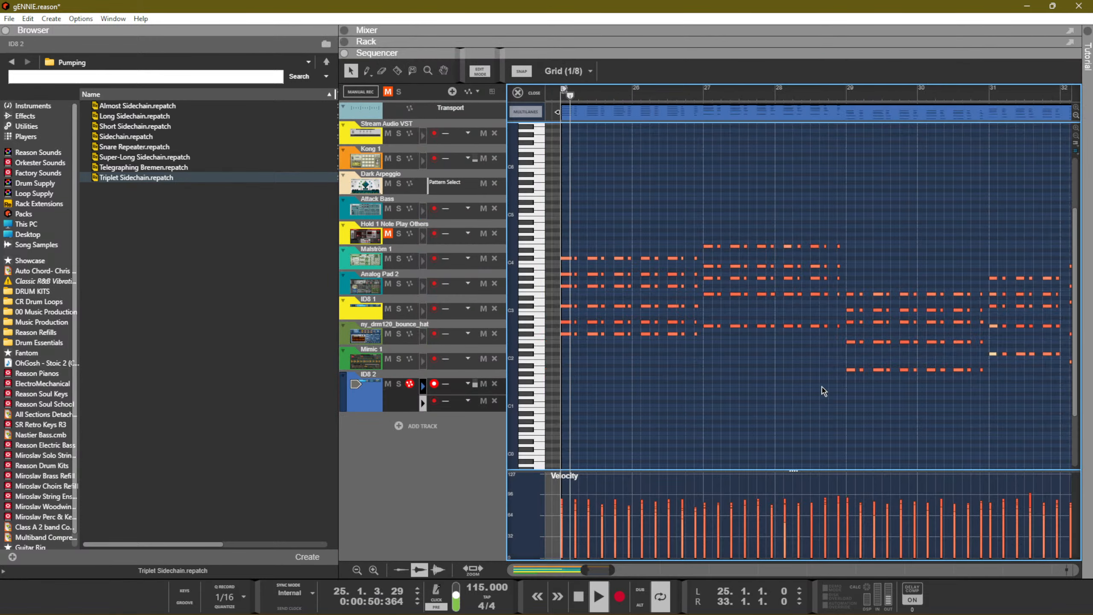
{"action": "scroll", "coordinate": [826, 388], "scroll_direction": "down", "scroll_amount": 4}
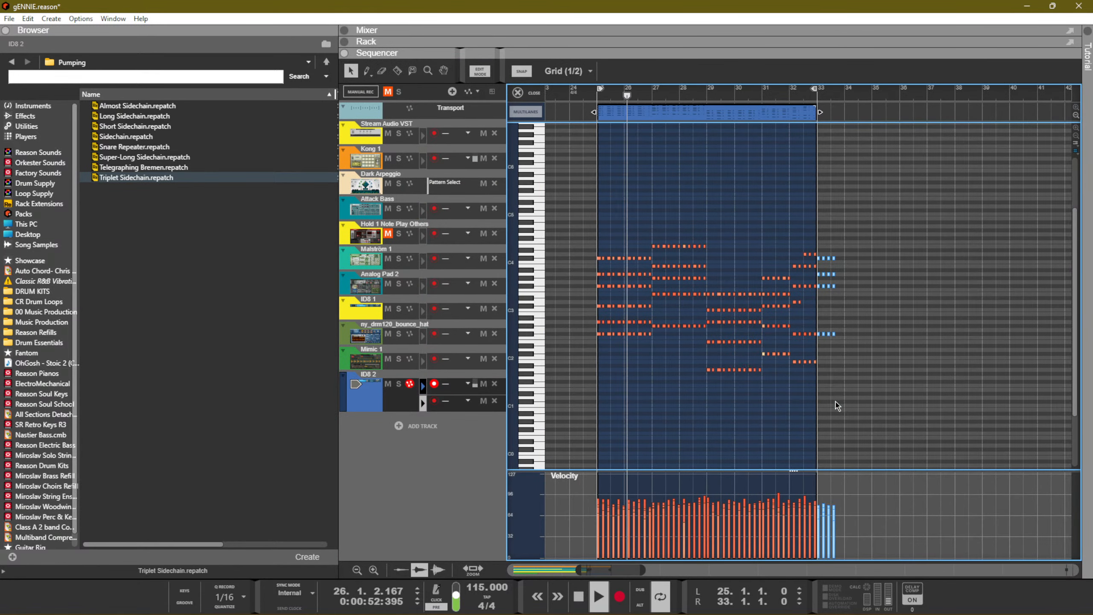
{"action": "key", "text": "ctrl+a"}
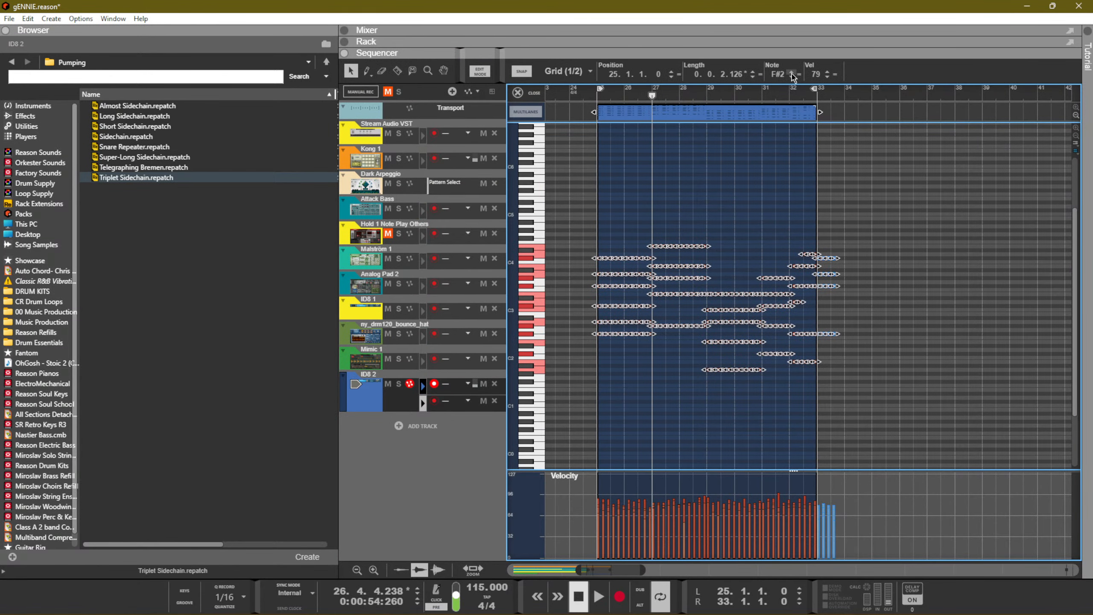
{"action": "double_click", "coordinate": [781, 76]}
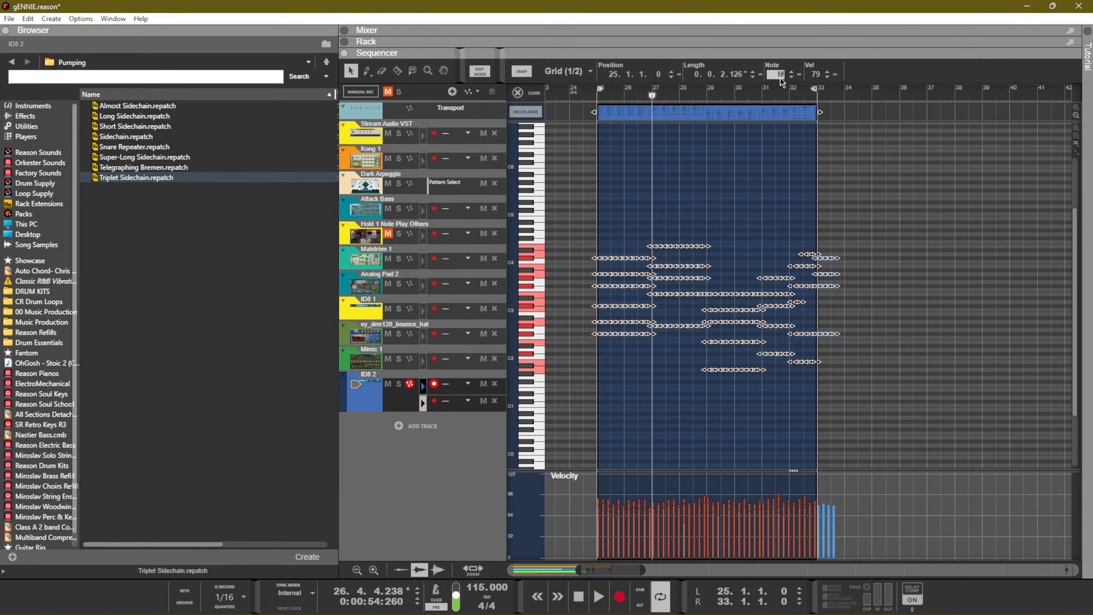
{"action": "type", "text": "f#3"}
{"action": "key", "text": "Return"}
{"action": "key", "text": "shift+Return"}
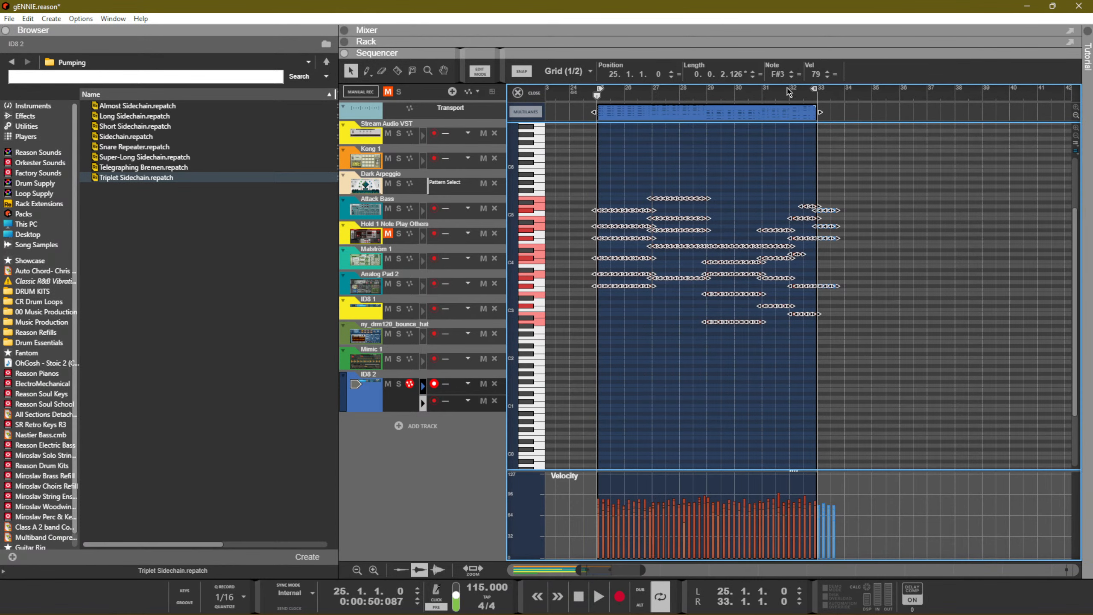
{"action": "key", "text": "space"}
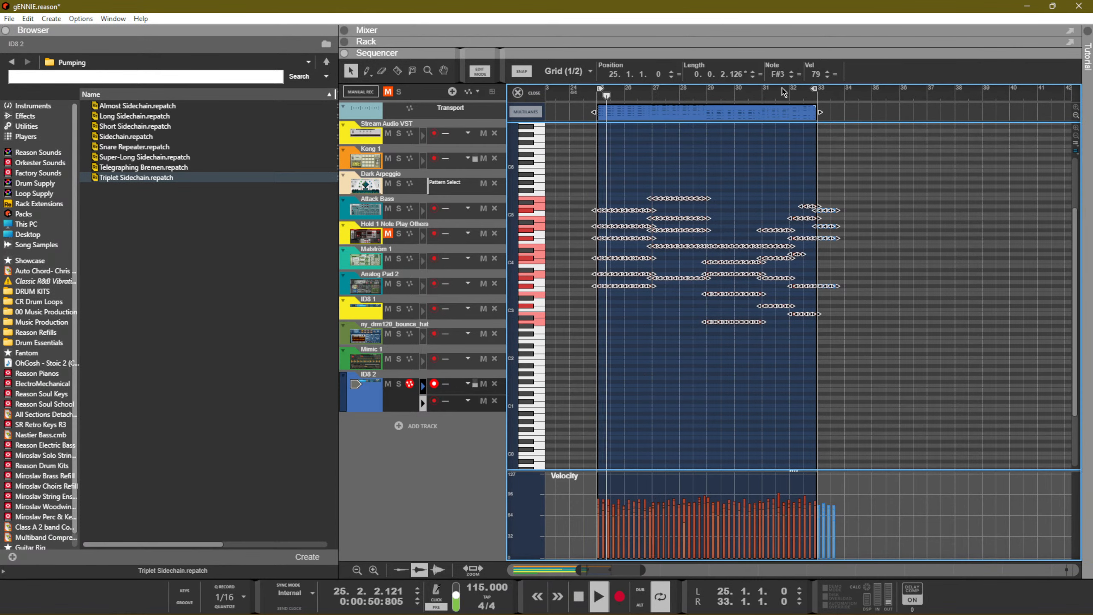
Increase the curve 1 modulation amount on the Level knob of the Synchronous effect
{"action": "key", "text": "F6"}
{"action": "scroll", "coordinate": [637, 372], "scroll_direction": "down", "scroll_amount": 3}
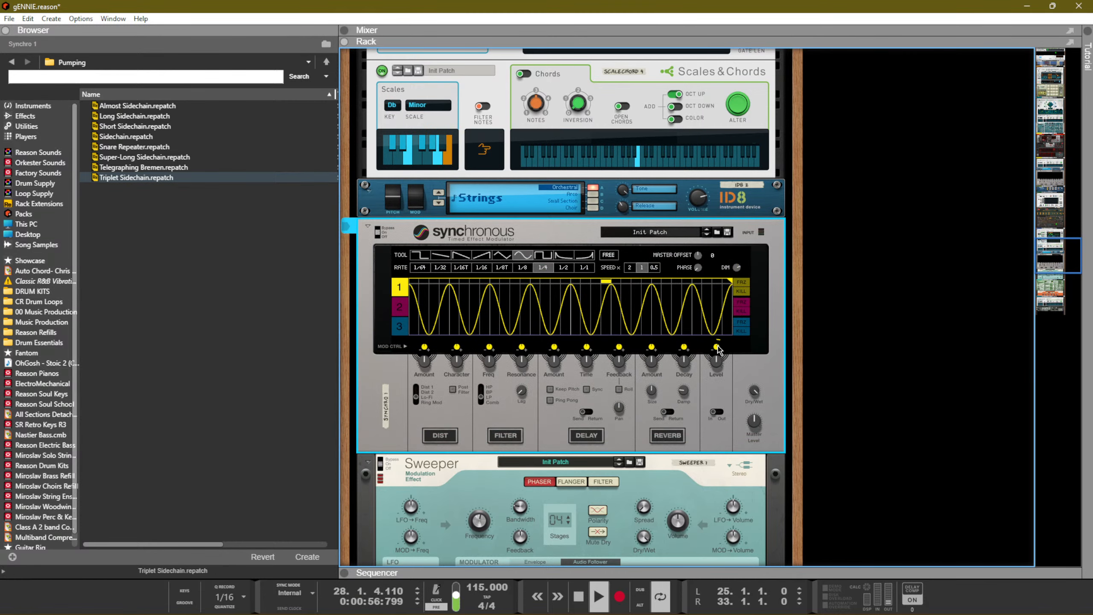
{"action": "left_click_drag", "start_coordinate": [717, 350], "coordinate": [706, 340]}
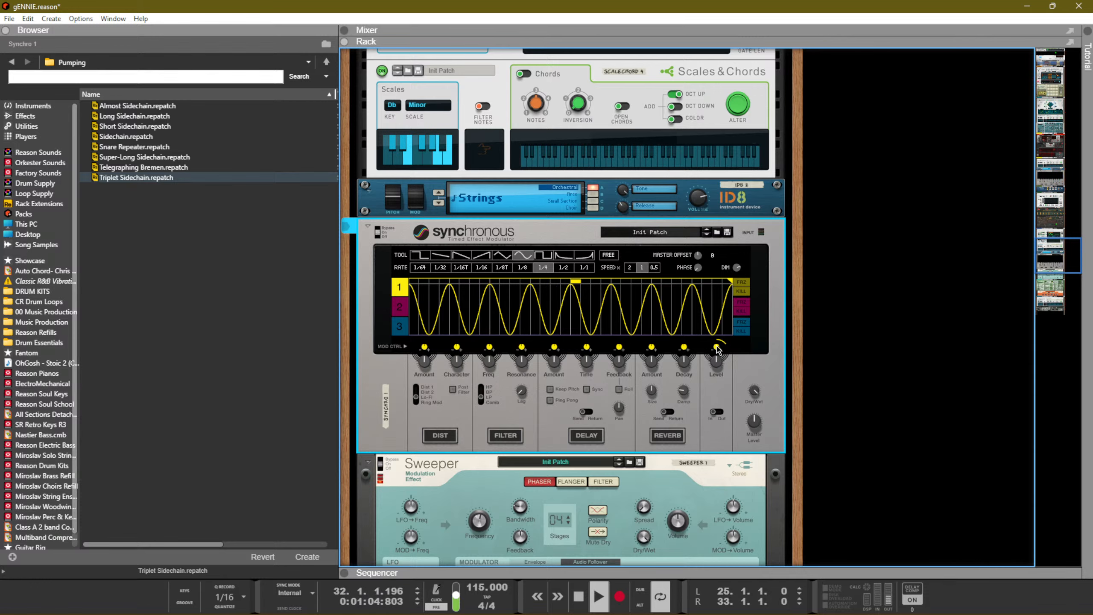
Close the ID8 2 clip's note editor to return to the arrangement, and stop playback
{"action": "scroll", "coordinate": [580, 364], "scroll_direction": "up", "scroll_amount": 10}
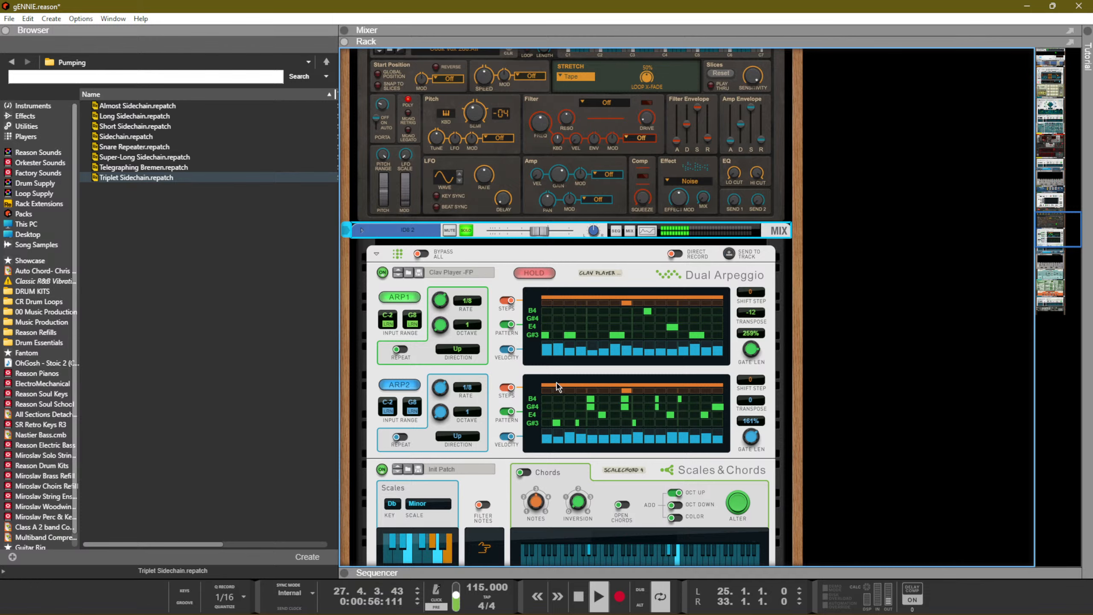
{"action": "key", "text": "F7"}
{"action": "key", "text": "ctrl+e"}
{"action": "left_click", "coordinate": [551, 307]}
{"action": "key", "text": "space"}
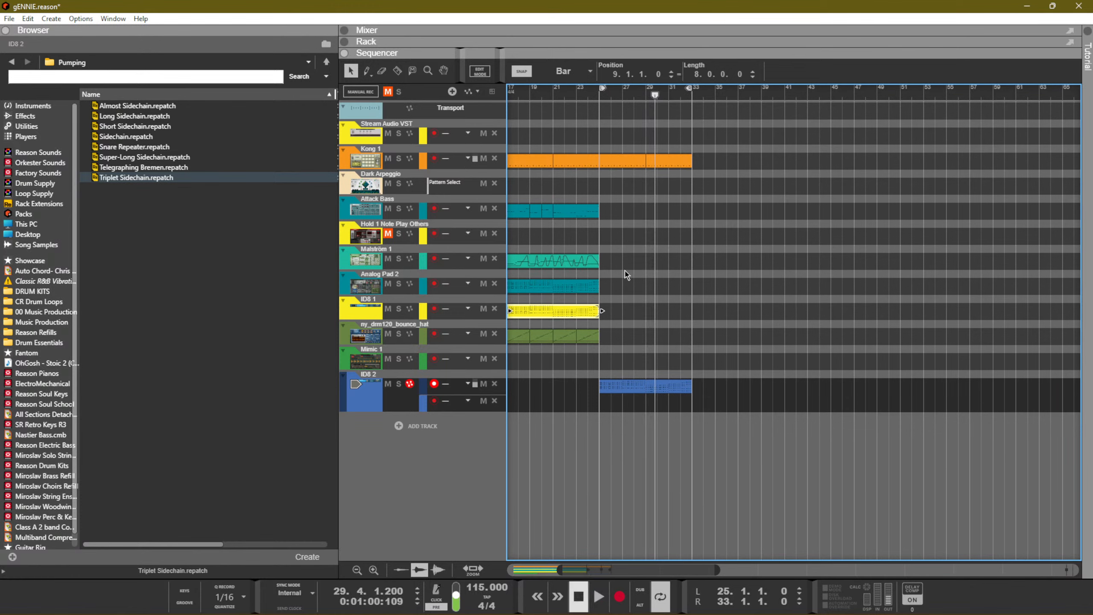
Turn off solo on the ID8 2 mix channel and play the full mix from the loop start
{"action": "key", "text": "F5"}
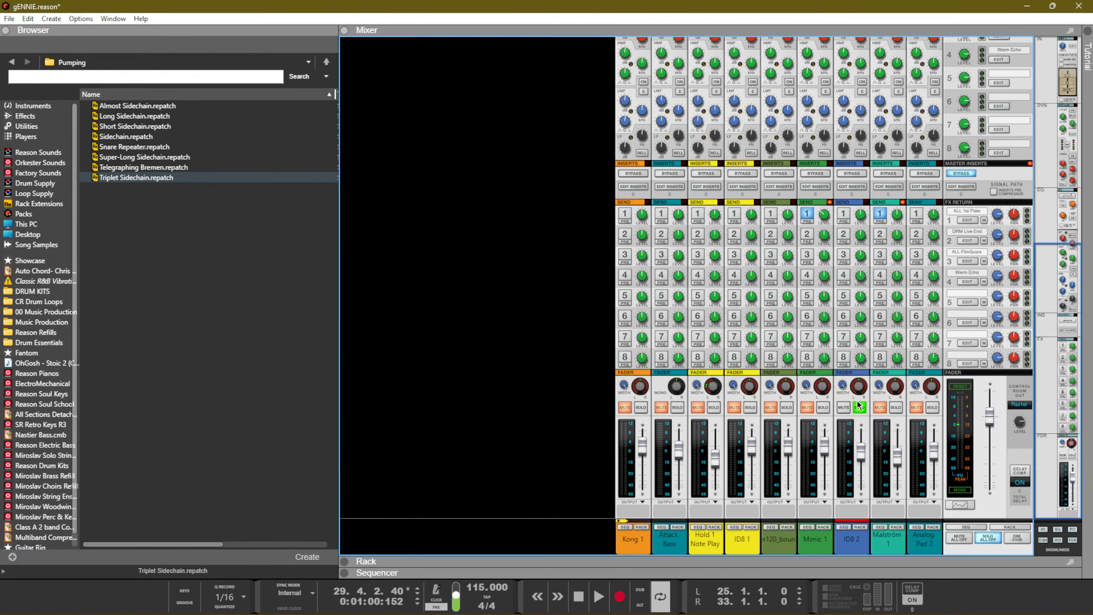
{"action": "left_click", "coordinate": [858, 406]}
{"action": "key", "text": "F7"}
{"action": "key", "text": "shift+Return"}
{"action": "key", "text": "space"}
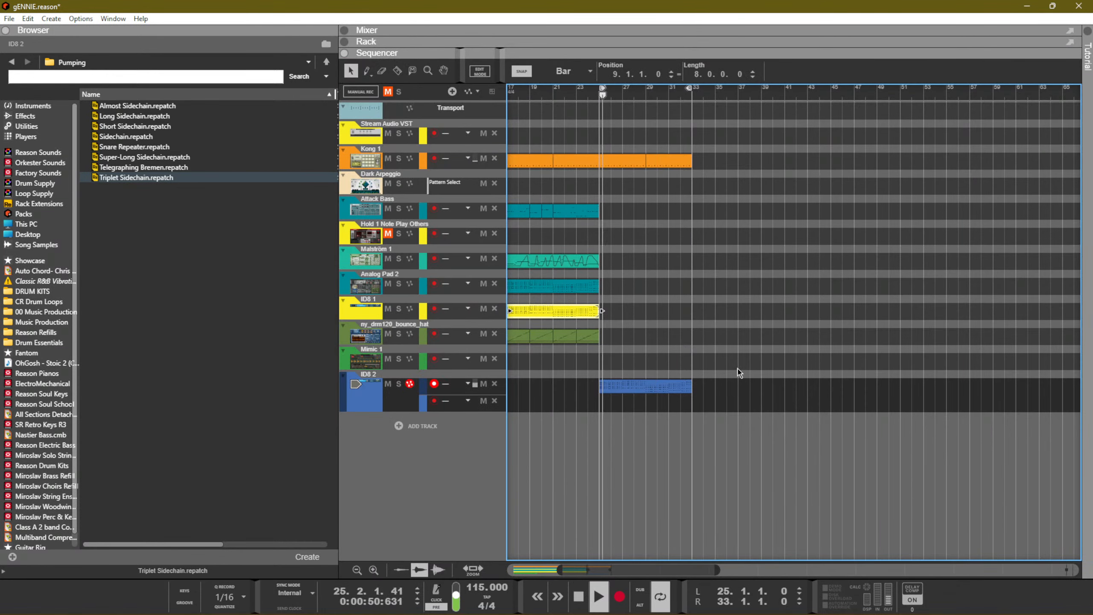
{"action": "mouse_move", "coordinate": [685, 345]}
{"action": "left_mouse_down"}
{"action": "mouse_move", "coordinate": [434, 329]}
{"action": "mouse_move", "coordinate": [719, 338]}
{"action": "mouse_move", "coordinate": [705, 345]}
{"action": "left_mouse_up"}
Apply curve 1 modulation to Synchronous's filter frequency and switch the Filter section on
{"action": "key", "text": "F6"}
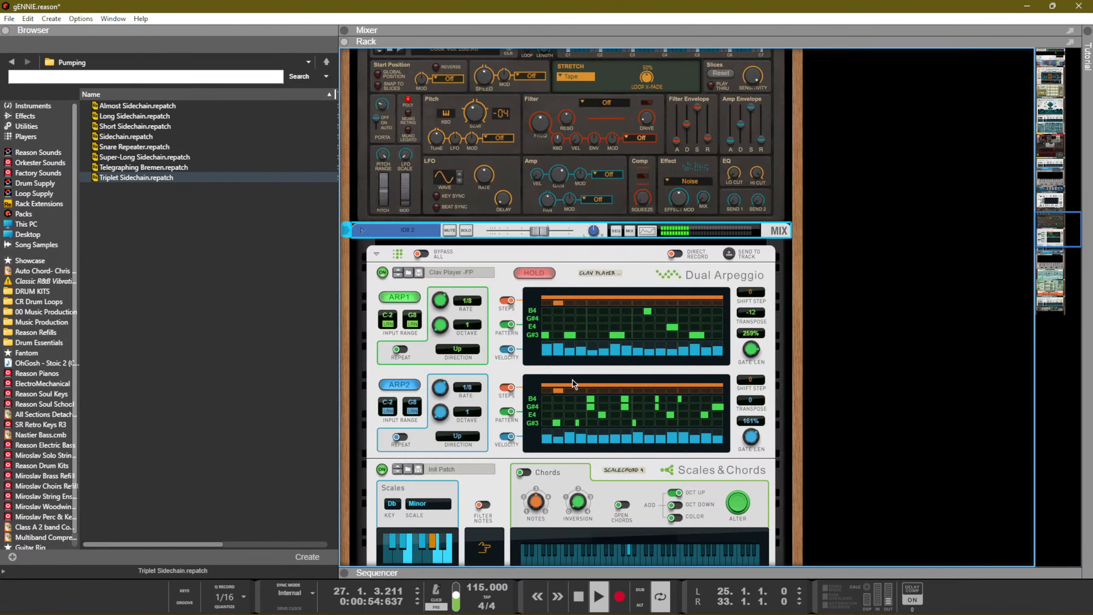
{"action": "scroll", "coordinate": [572, 380], "scroll_direction": "down", "scroll_amount": 10}
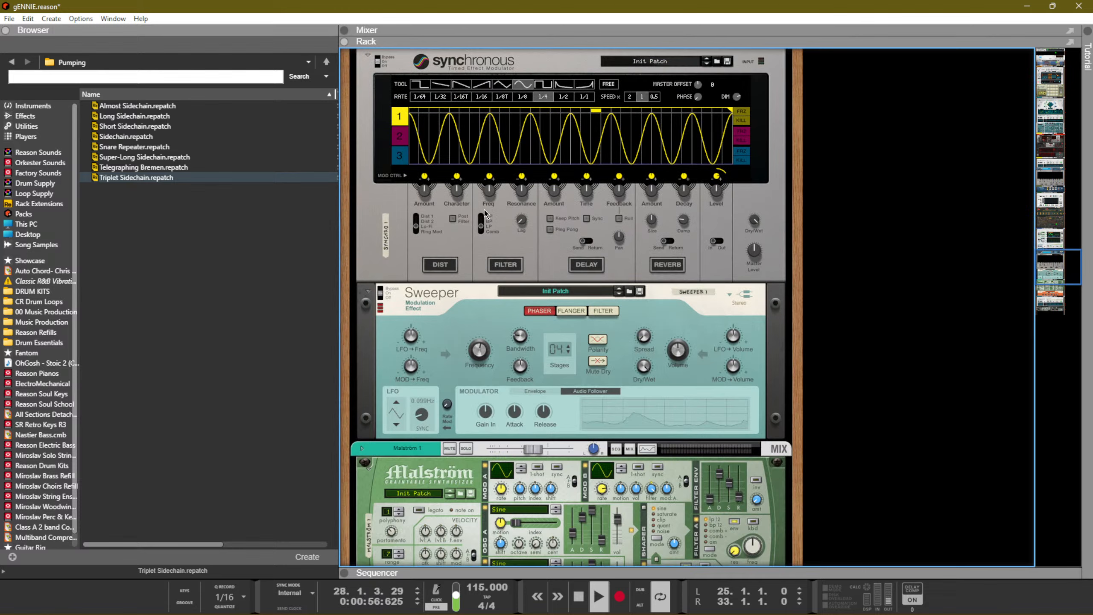
{"action": "left_click", "coordinate": [486, 188]}
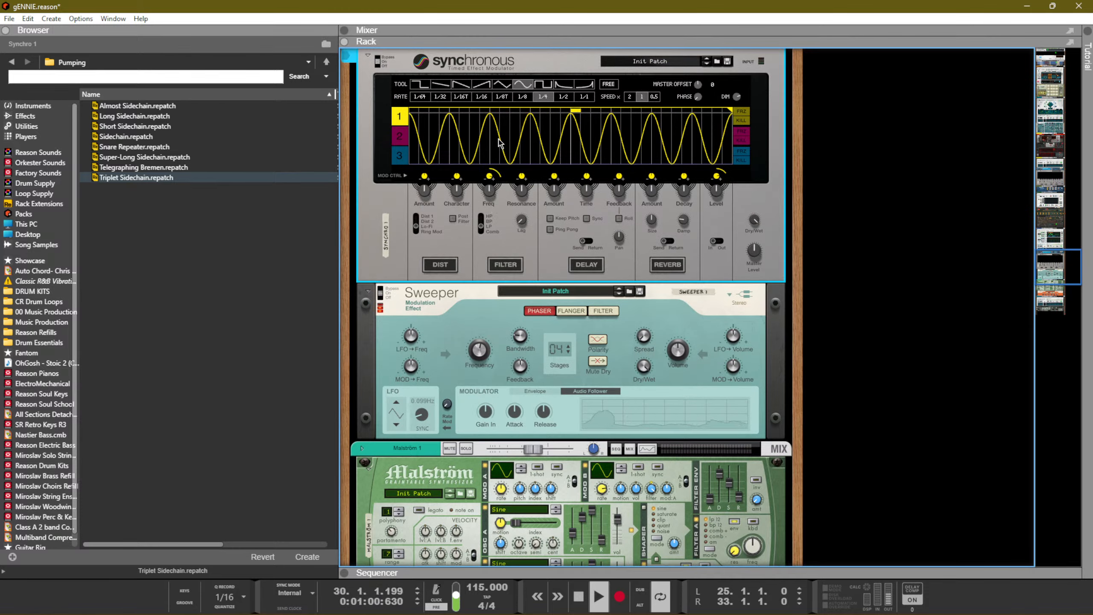
{"action": "left_click", "coordinate": [512, 266]}
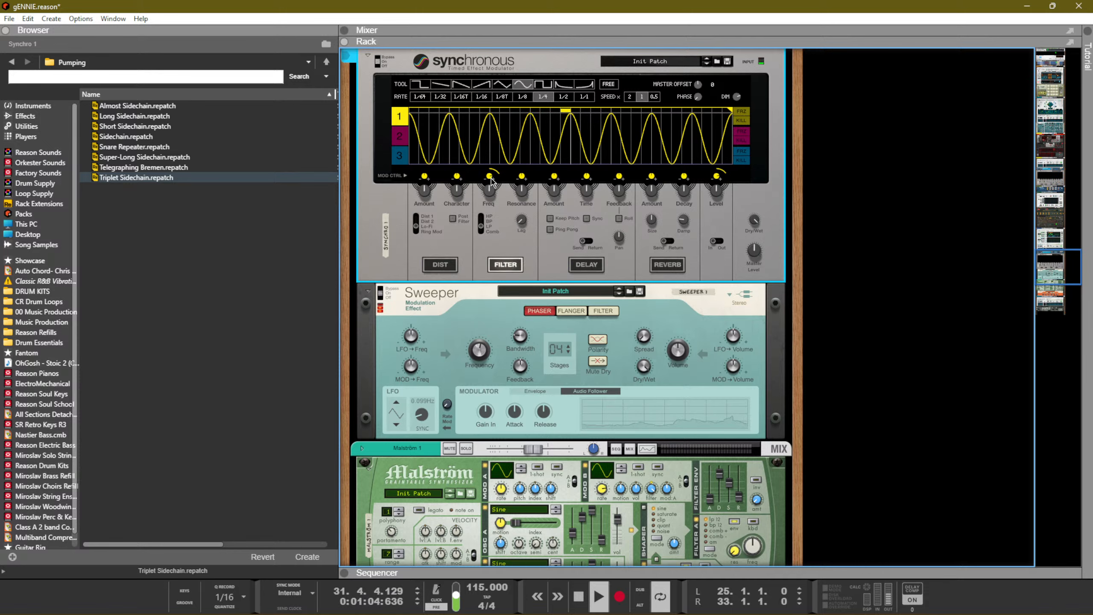
Duplicate the Attack Bass clips from bars 17 to 25 so the copies start at bar 25
{"action": "key", "text": "F7"}
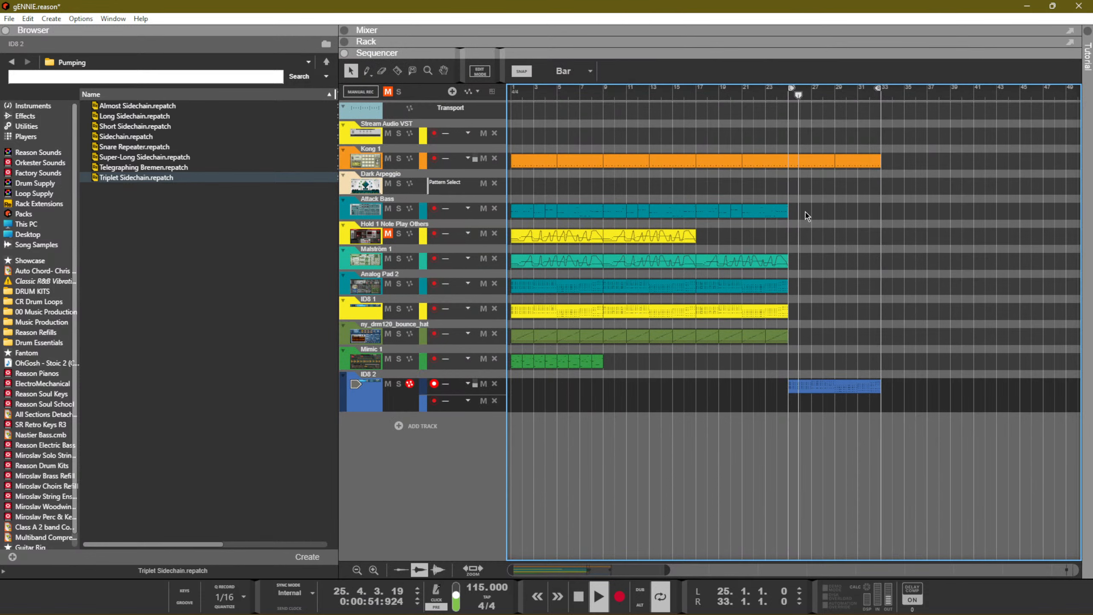
{"action": "left_click", "coordinate": [707, 209]}
{"action": "key", "text": "ctrl+d"}
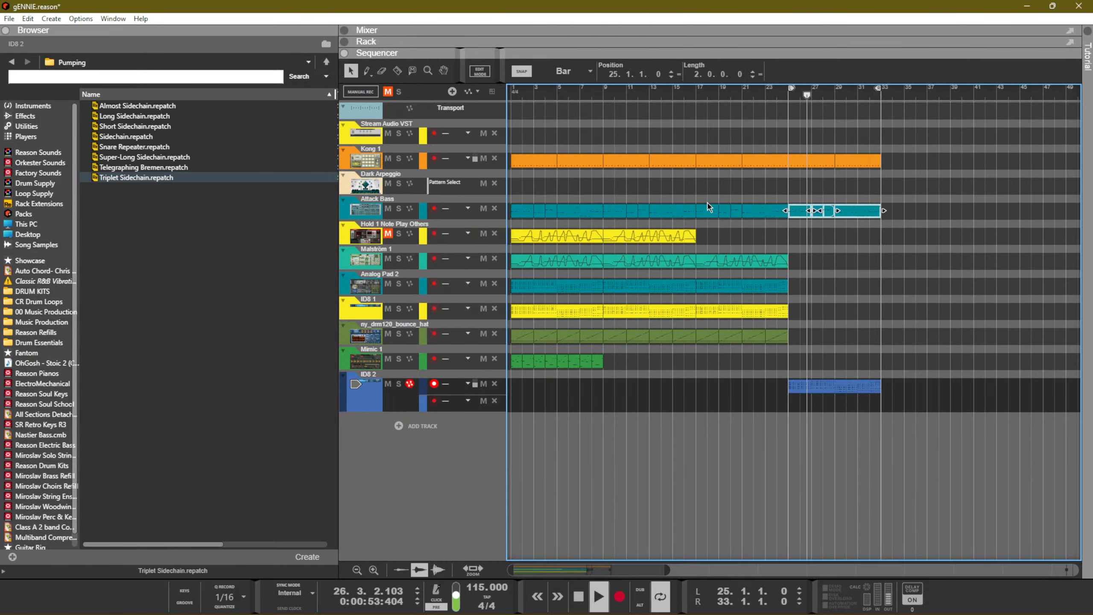
{"action": "left_click", "coordinate": [859, 254]}
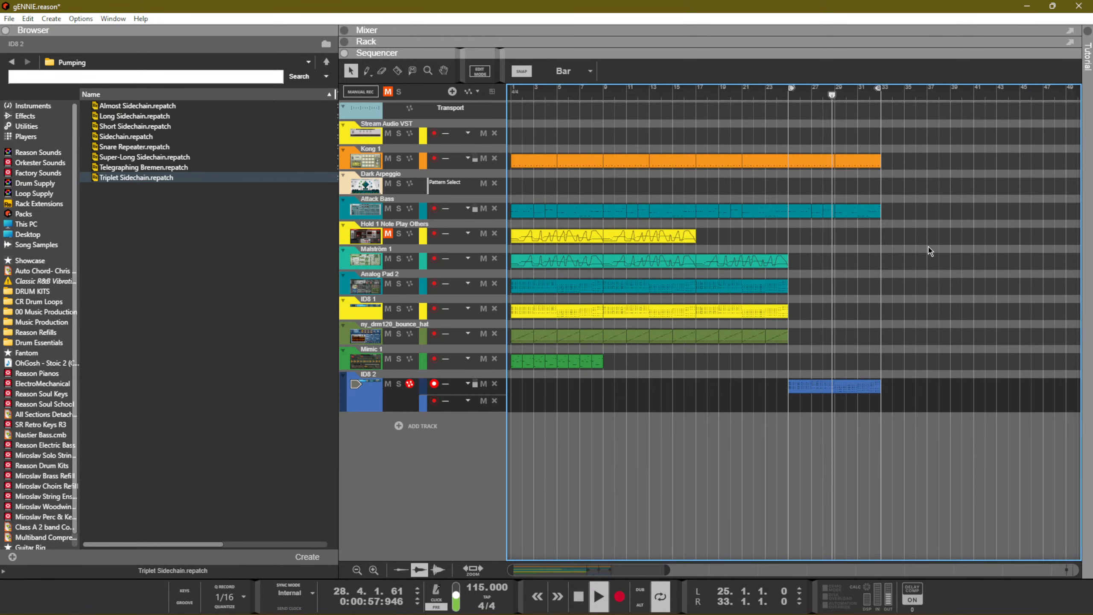
Duplicate the last four ny_drm120_bounce_hat clips to bar 25 and move that track directly below Kong 1
{"action": "left_click_drag", "start_coordinate": [822, 346], "coordinate": [714, 329]}
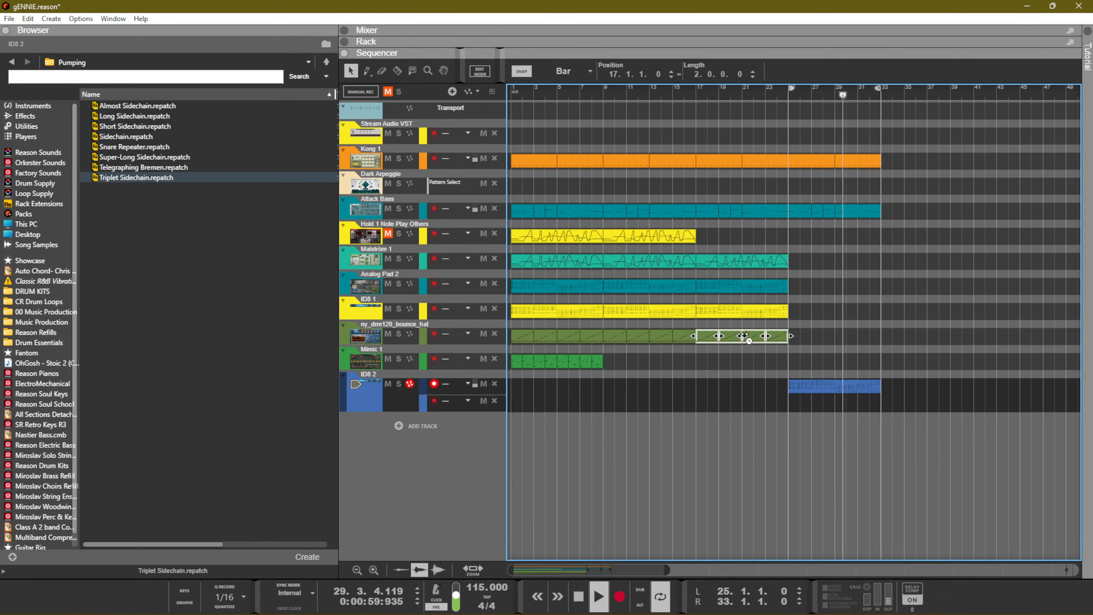
{"action": "key", "text": "ctrl+d"}
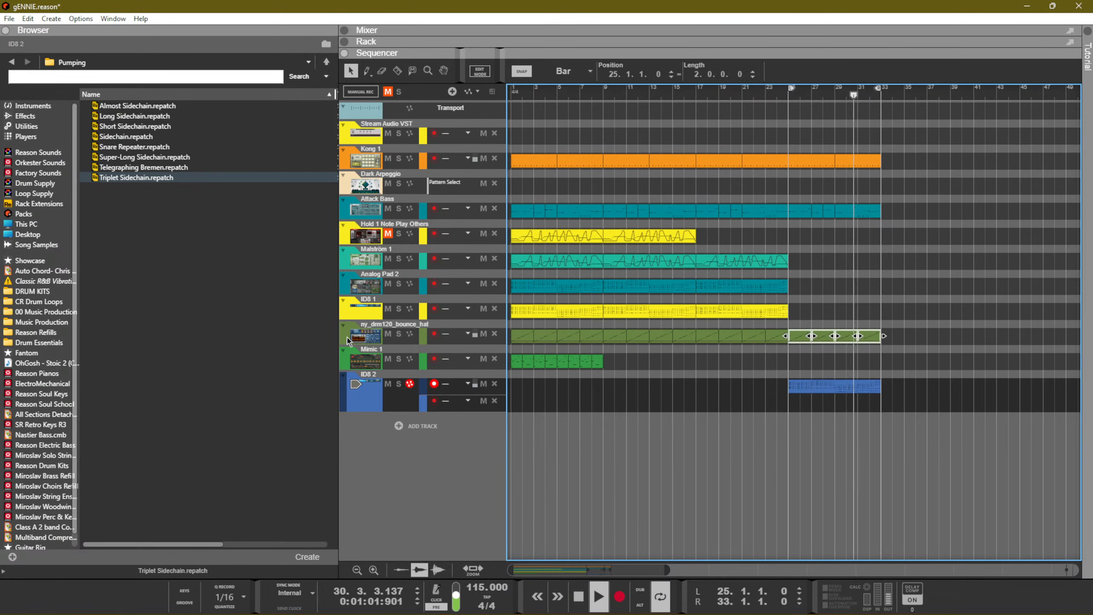
{"action": "left_click_drag", "start_coordinate": [347, 338], "coordinate": [344, 169]}
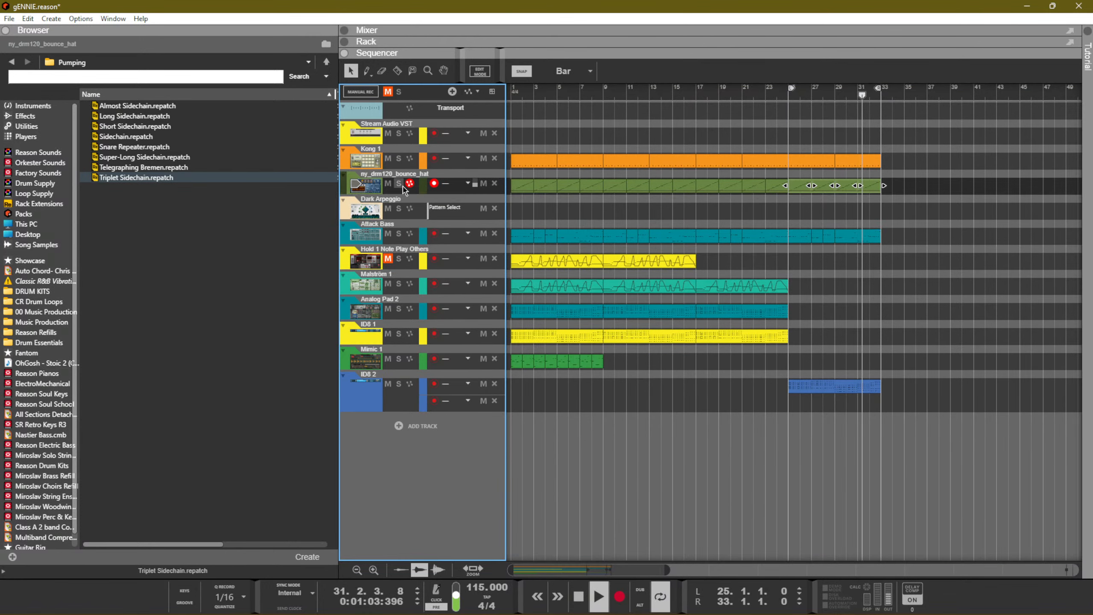
{"action": "left_click", "coordinate": [433, 218]}
{"action": "key", "text": "Delete"}
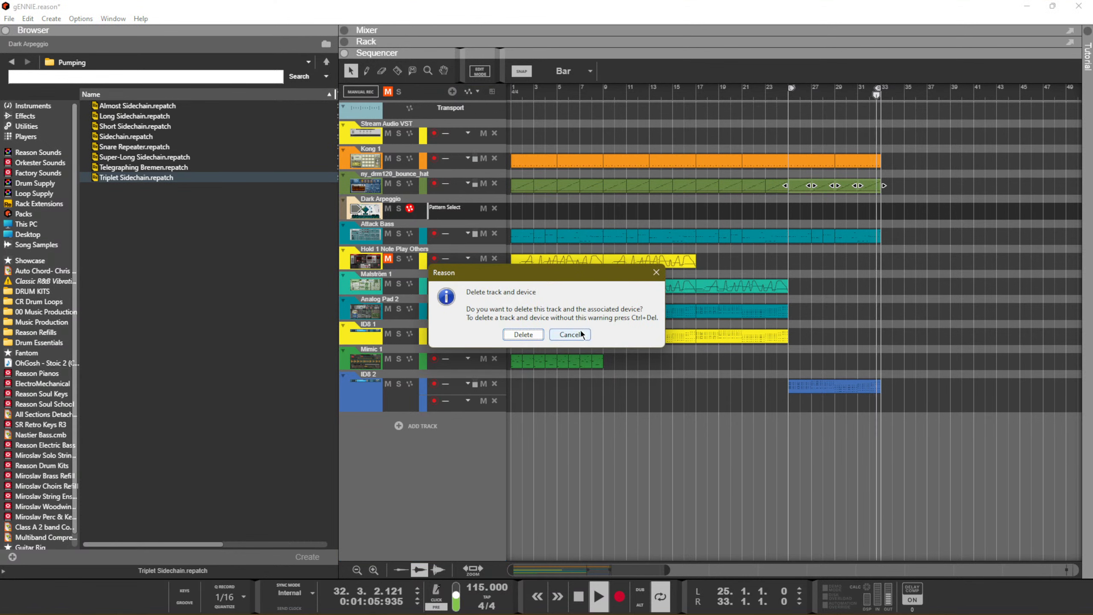
{"action": "left_click", "coordinate": [566, 332]}
{"action": "left_click", "coordinate": [918, 288]}
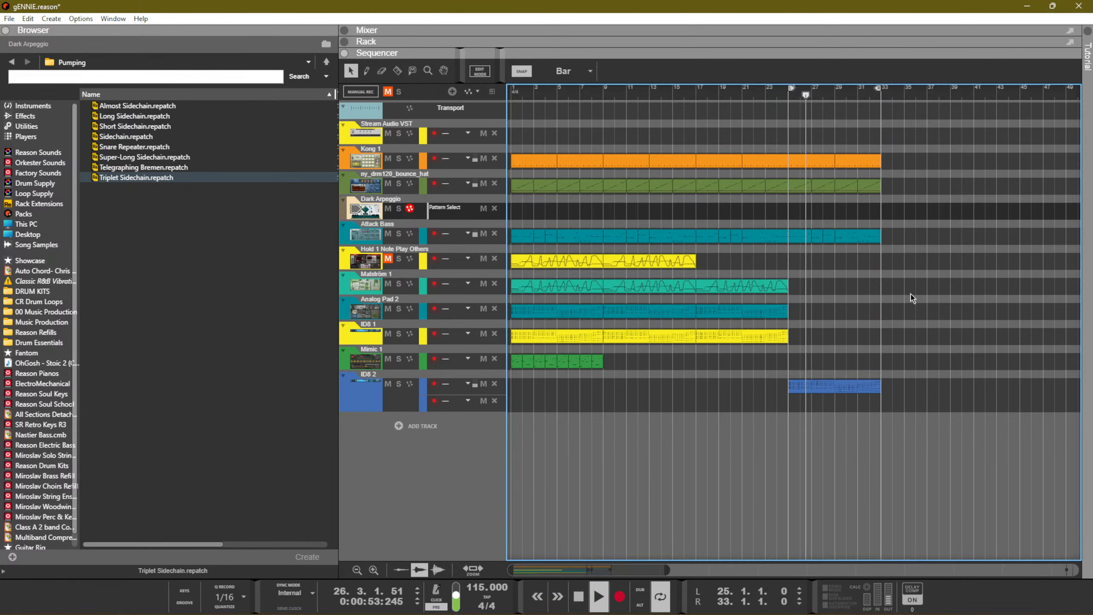
Delete the Dark Arpeggio track with its device, and remove the empty second note lane from the ID8 2 track
{"action": "left_click", "coordinate": [431, 211]}
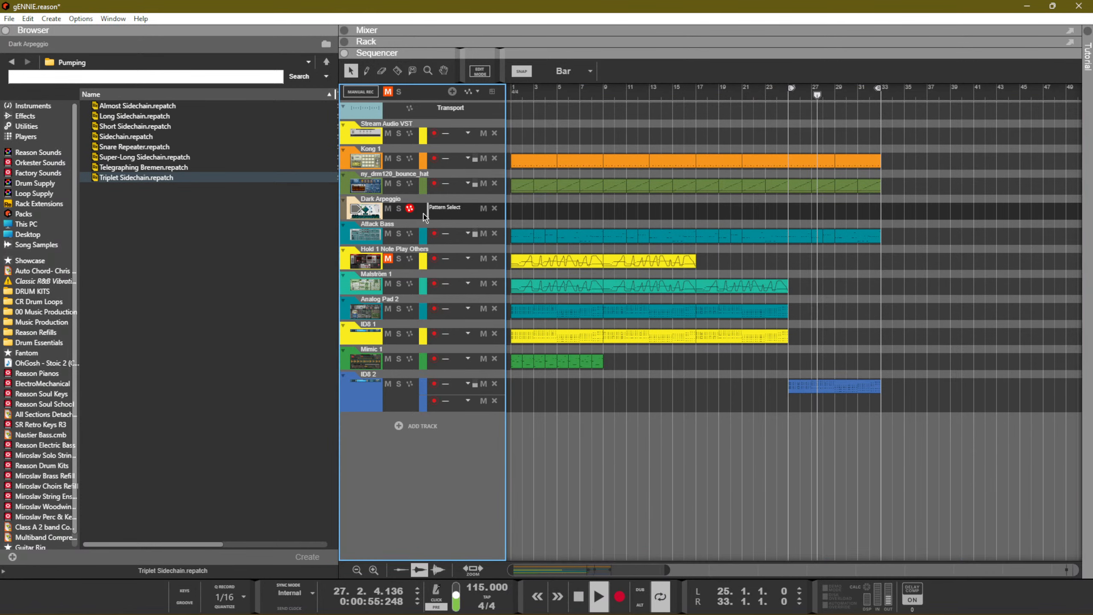
{"action": "key", "text": "Delete"}
{"action": "key", "text": "Return"}
{"action": "left_click", "coordinate": [910, 277]}
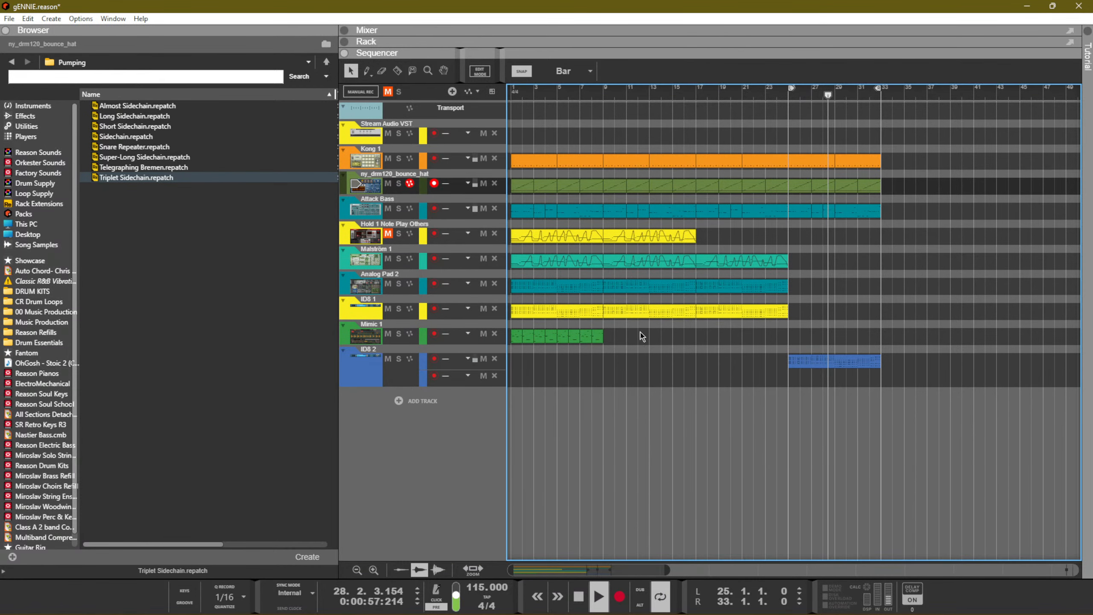
{"action": "left_click", "coordinate": [493, 375]}
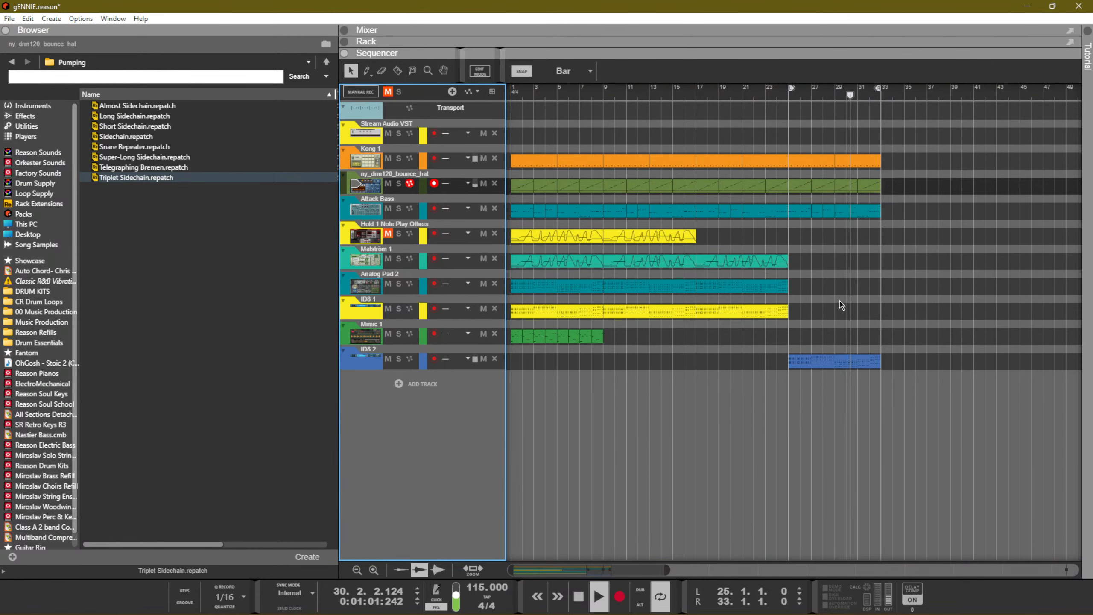
Solo the ID8 2 mix channel and lower its fader to about -9.18 dB
{"action": "key", "text": "F5"}
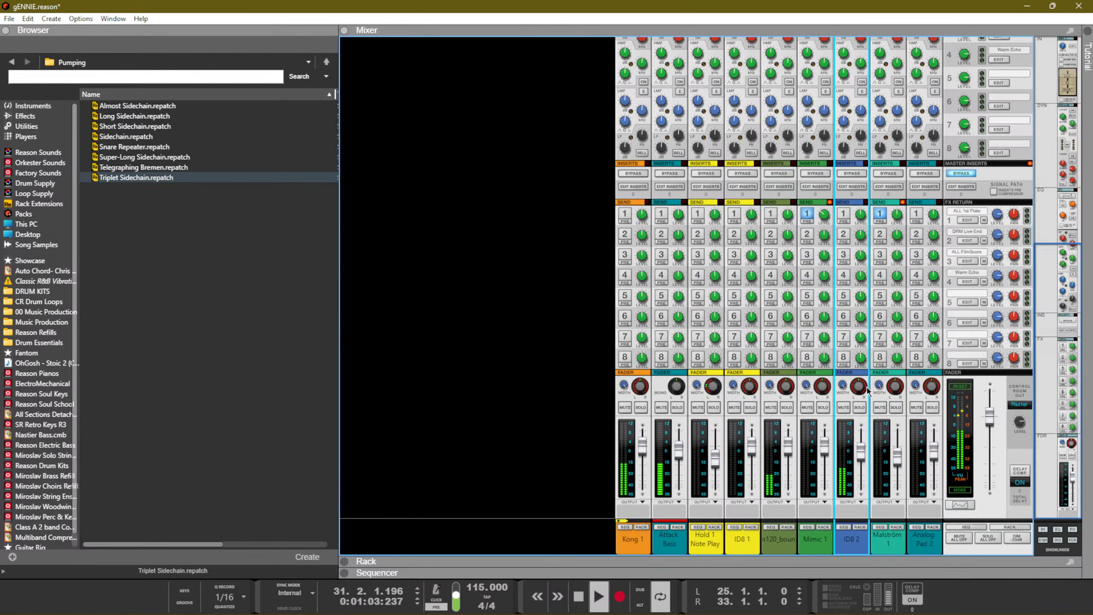
{"action": "left_click", "coordinate": [858, 407]}
{"action": "left_click_drag", "start_coordinate": [860, 459], "coordinate": [864, 466]}
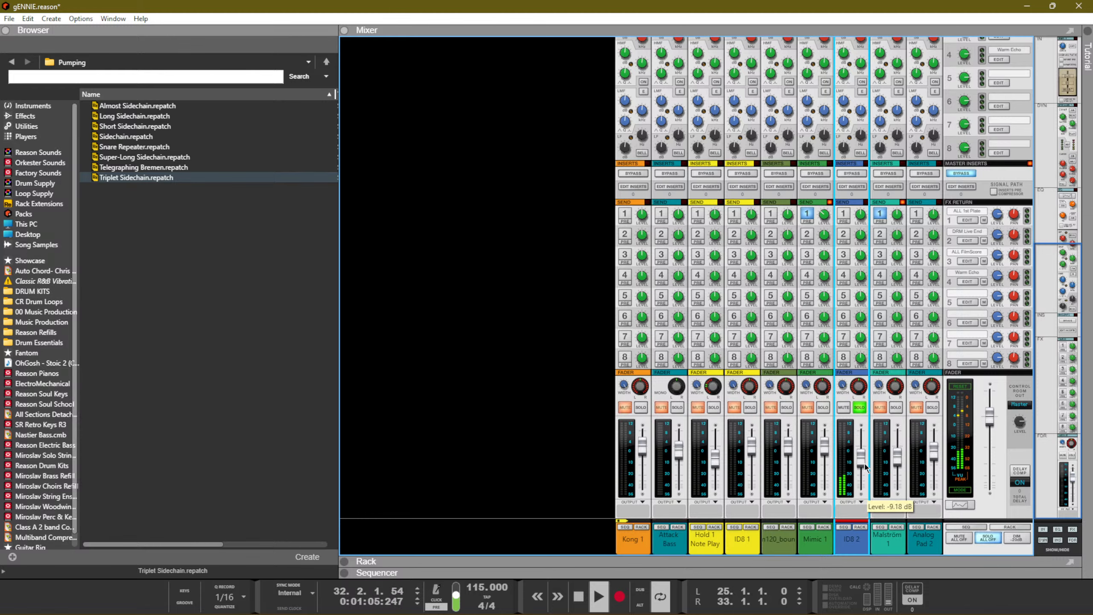
Show the ID8 2 devices in the rack and reduce the curve 1 modulation on Synchronous's Level and filter frequency
{"action": "left_click", "coordinate": [857, 525]}
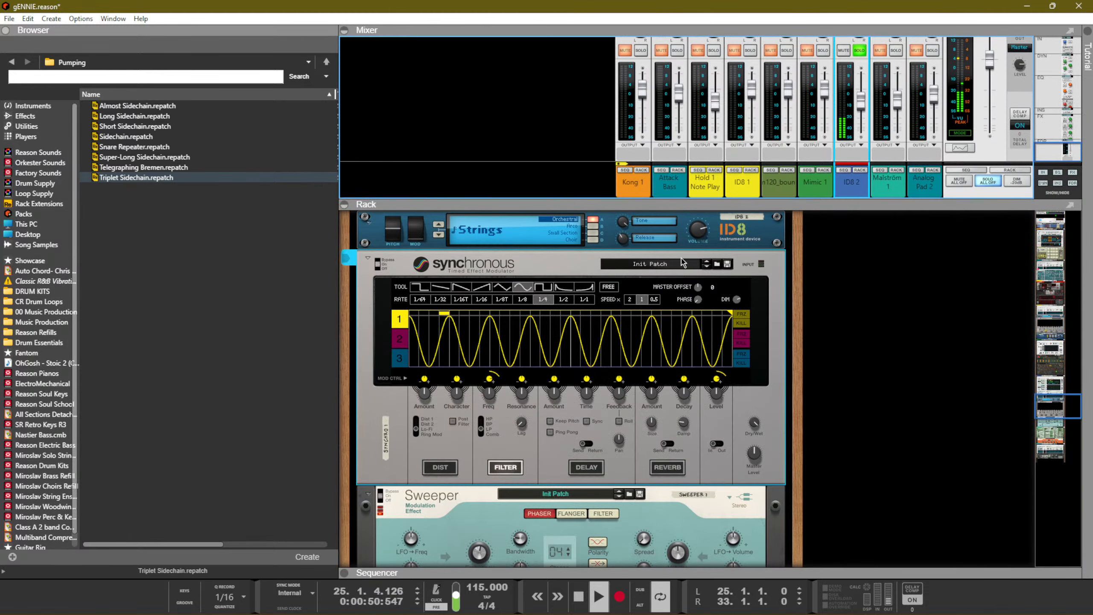
{"action": "scroll", "coordinate": [717, 332], "scroll_direction": "down", "scroll_amount": 5}
{"action": "scroll", "coordinate": [717, 332], "scroll_direction": "down", "scroll_amount": 4}
{"action": "scroll", "coordinate": [711, 346], "scroll_direction": "up", "scroll_amount": 3}
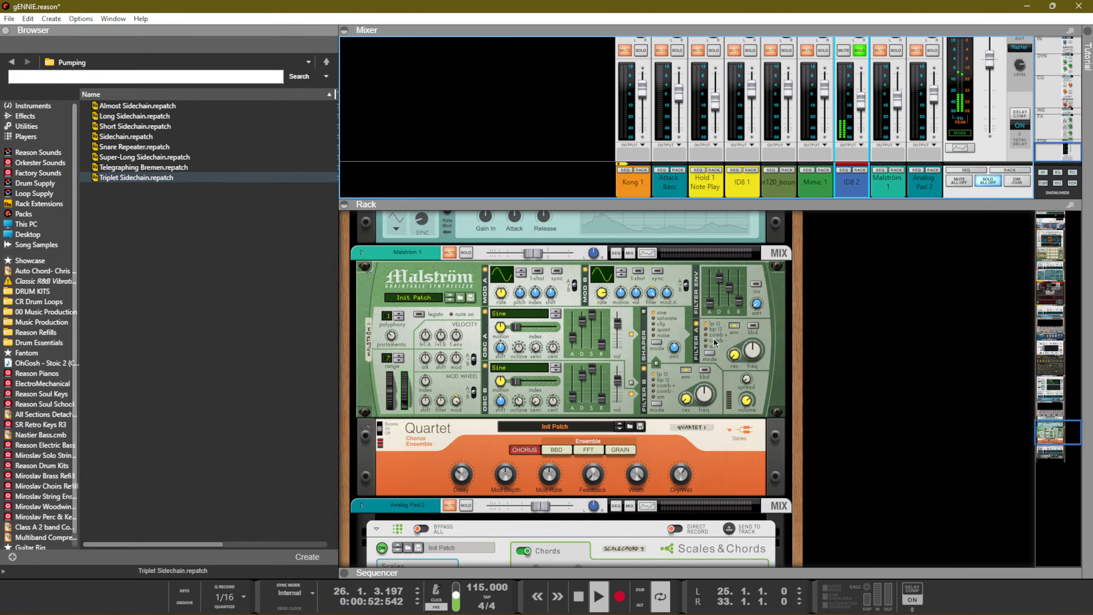
{"action": "scroll", "coordinate": [714, 342], "scroll_direction": "up", "scroll_amount": 6}
{"action": "left_click", "coordinate": [724, 447]}
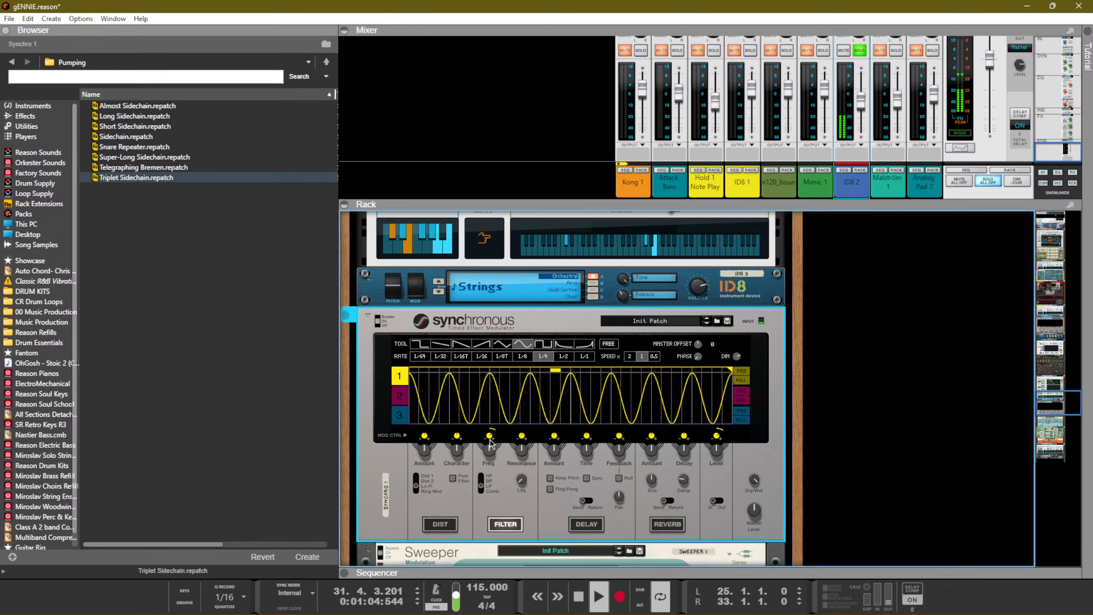
Turn off solo on the ID8 2 mix channel and return to the sequencer
{"action": "left_click", "coordinate": [859, 51]}
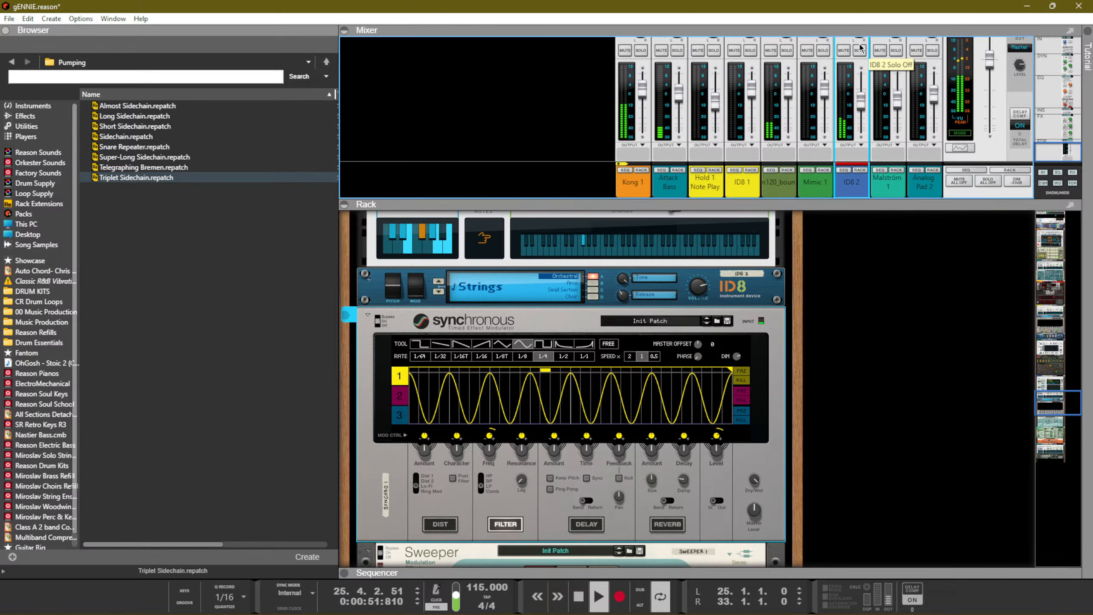
{"action": "key", "text": "F7"}
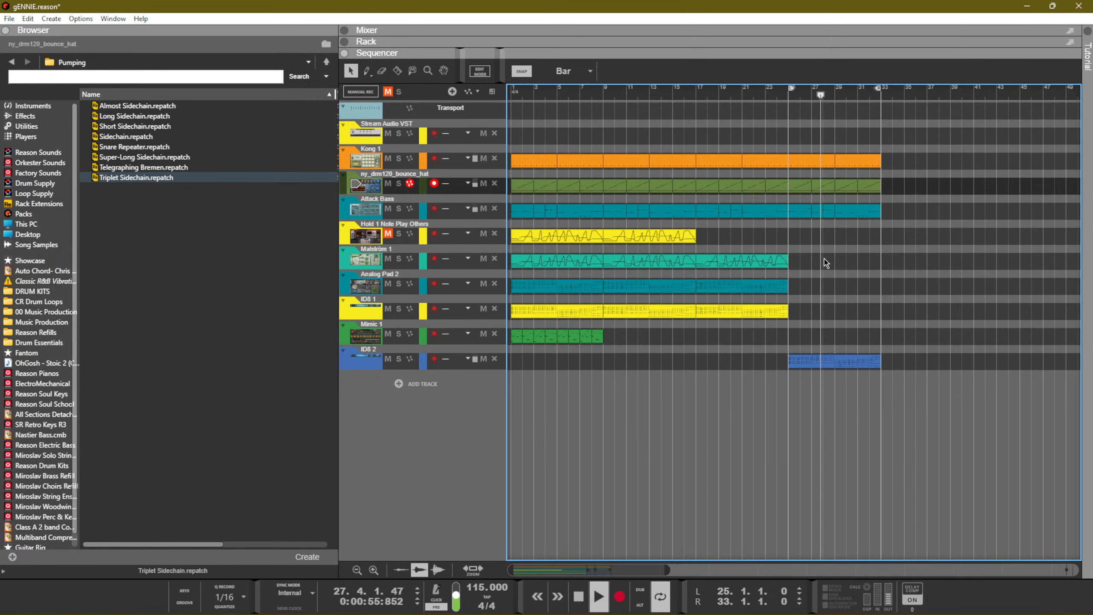
Duplicate the last Analog Pad 2 clip to bar 25
{"action": "left_click_drag", "start_coordinate": [823, 269], "coordinate": [738, 250]}
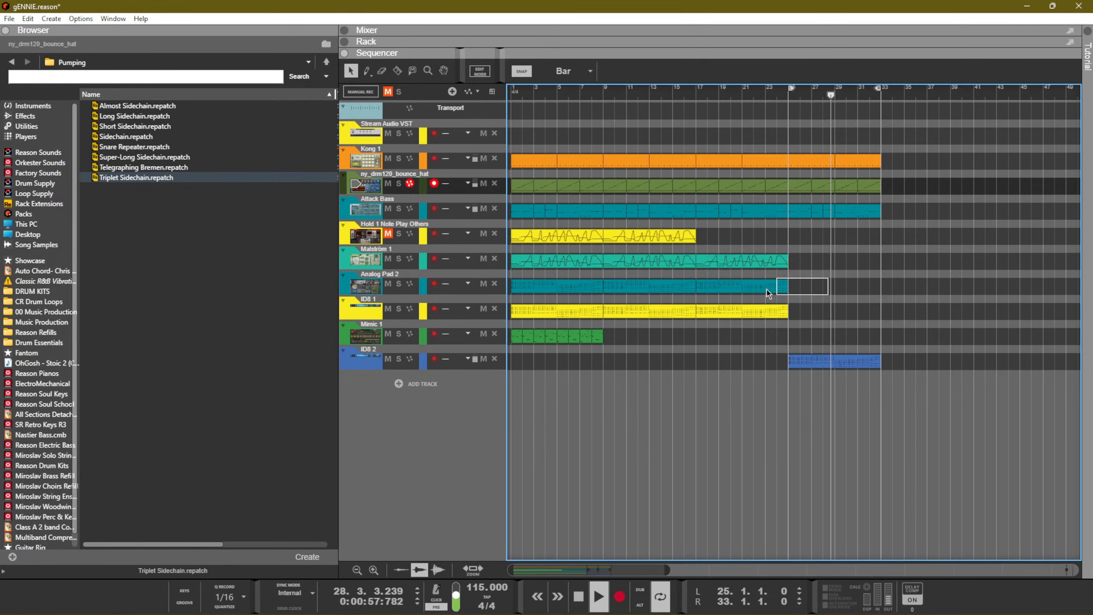
{"action": "left_click", "coordinate": [737, 290]}
{"action": "key", "text": "ctrl+d"}
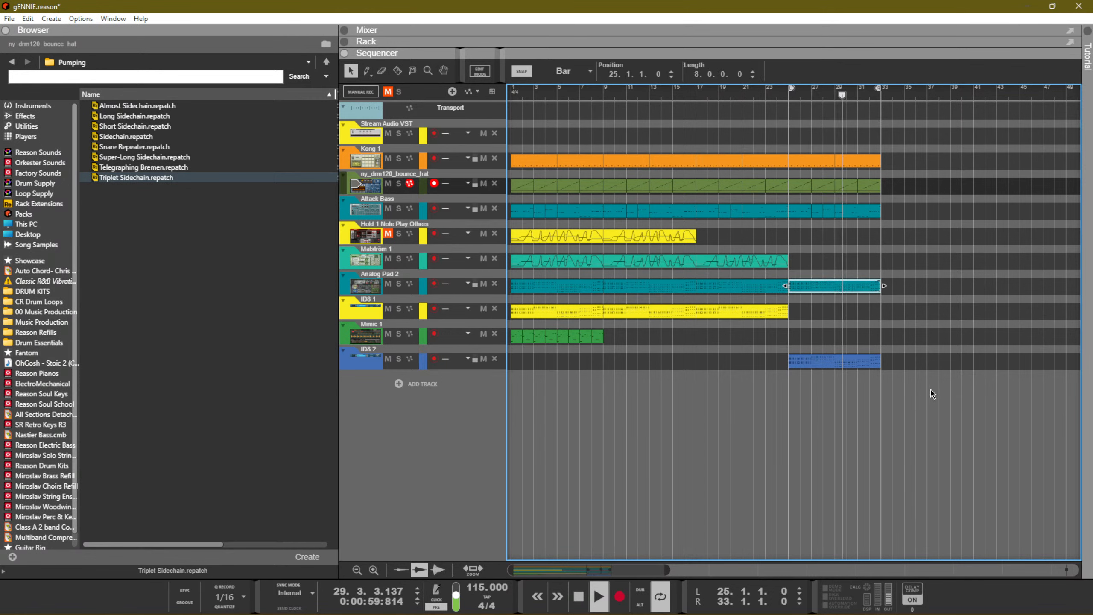
Lower the Analog Pad 2 mix channel's fader to about -5.82 dB
{"action": "key", "text": "F5"}
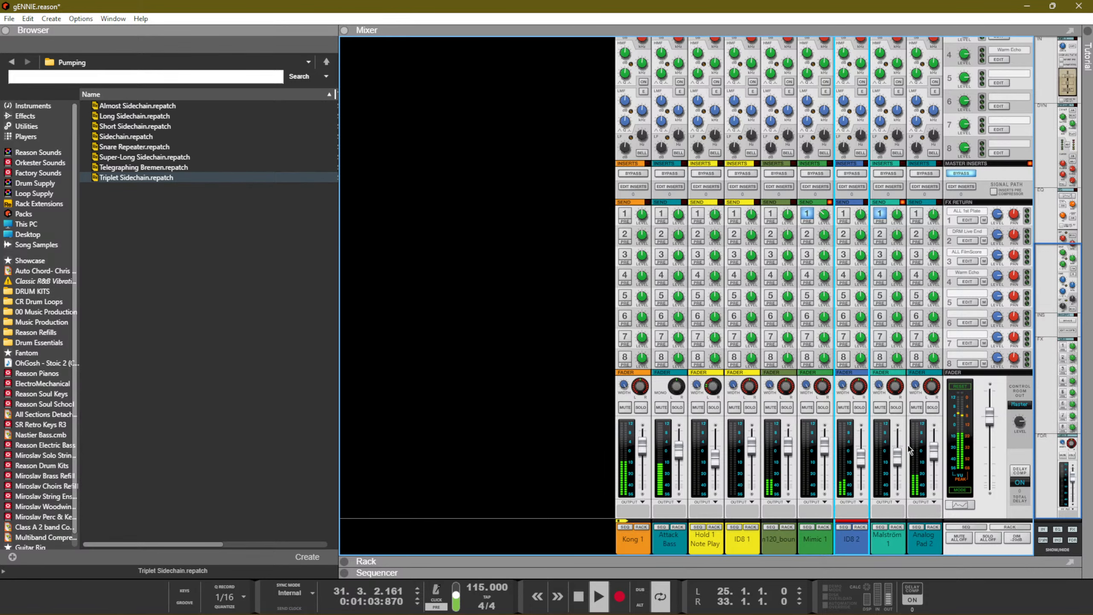
{"action": "left_click_drag", "start_coordinate": [929, 448], "coordinate": [937, 459]}
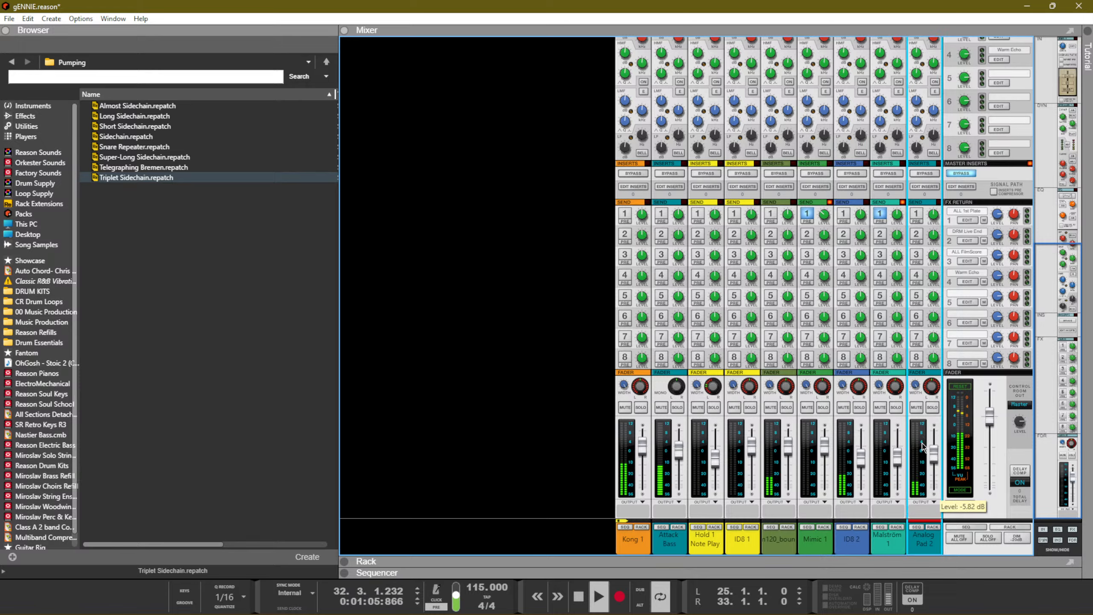
Replace the duplicated clip on the Analog Pad 2 track with a newly recorded chord part from bar 25 to 33
{"action": "key", "text": "F7"}
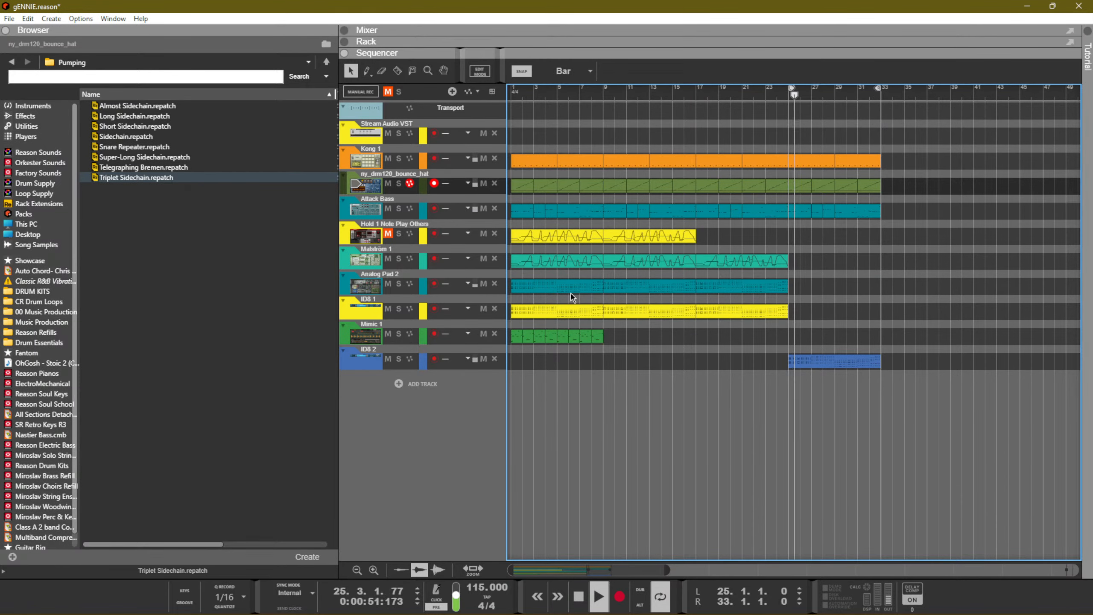
{"action": "left_click", "coordinate": [426, 287]}
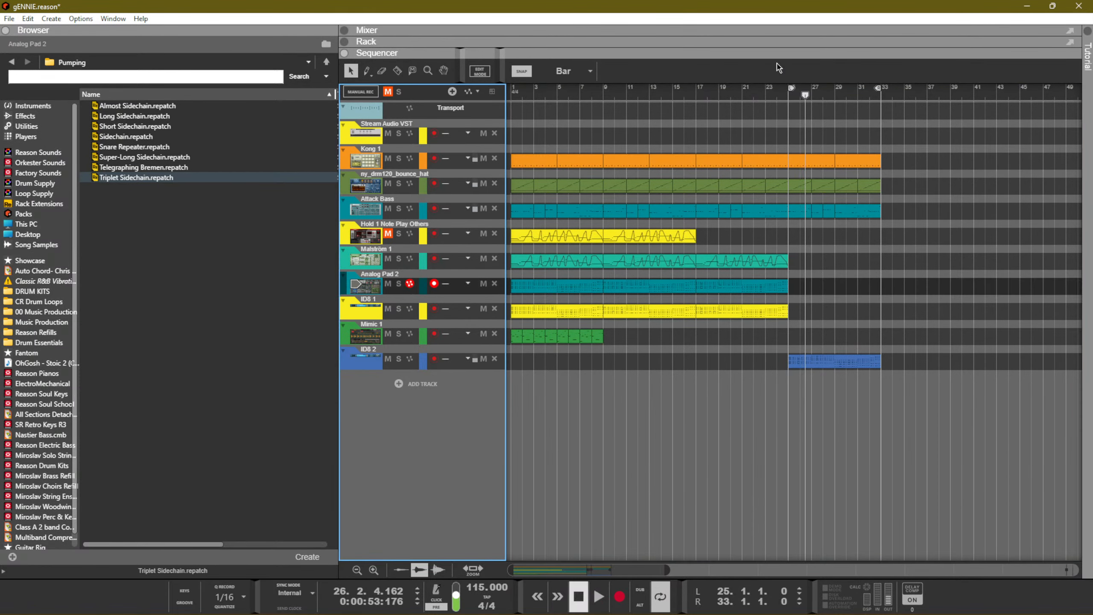
{"action": "key", "text": "ctrl+Return"}
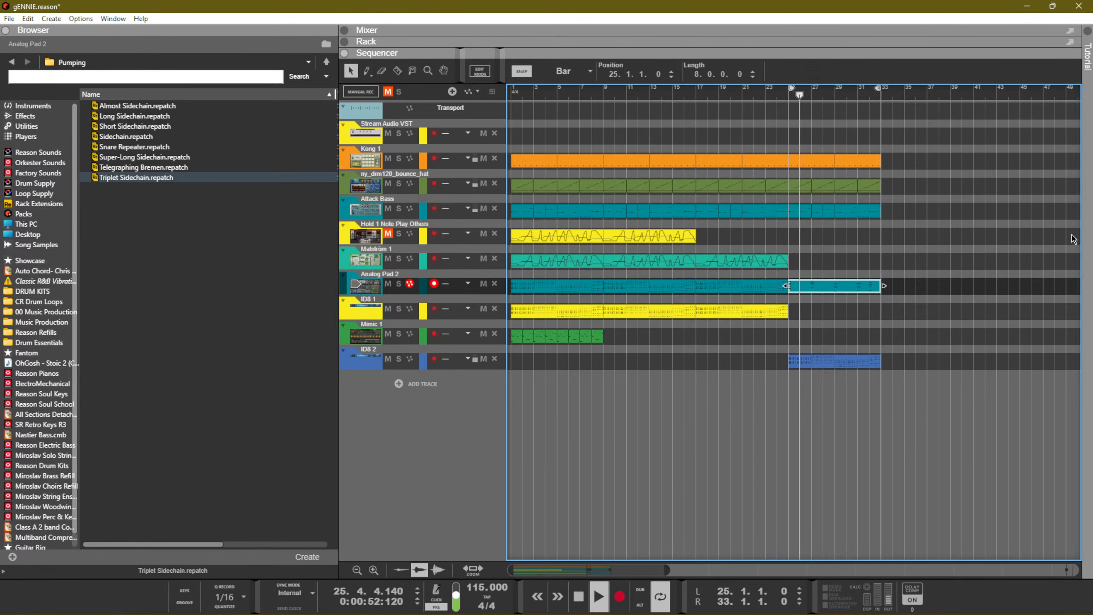
Apply side by side (abut) legato to all notes in the new Analog Pad 2 clip and extend the last chord to bar 33
{"action": "double_click", "coordinate": [808, 285]}
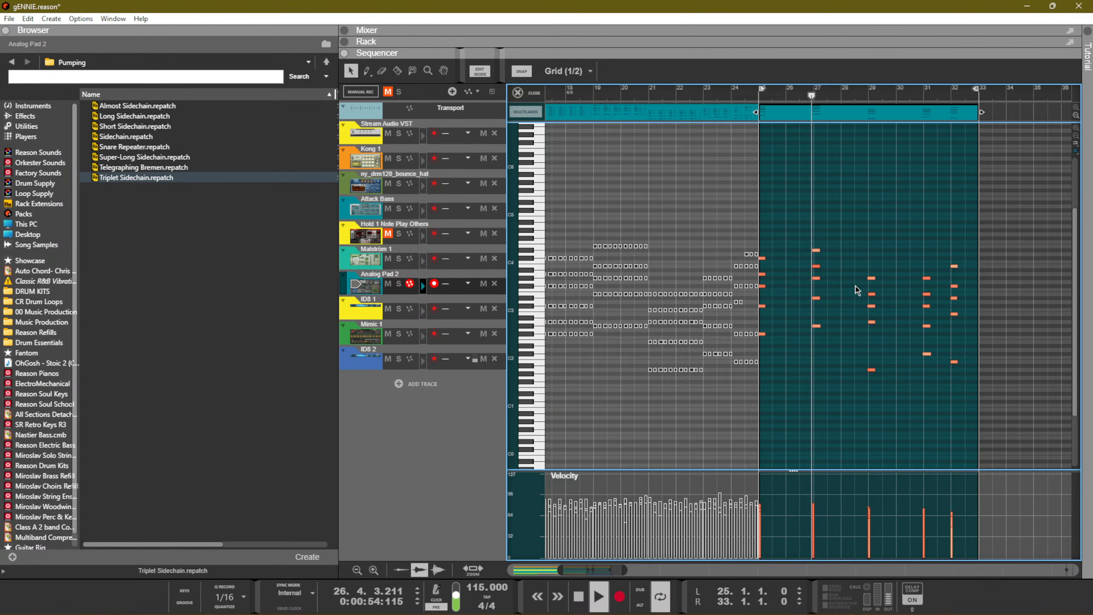
{"action": "key", "text": "ctrl+a"}
{"action": "key", "text": "F8"}
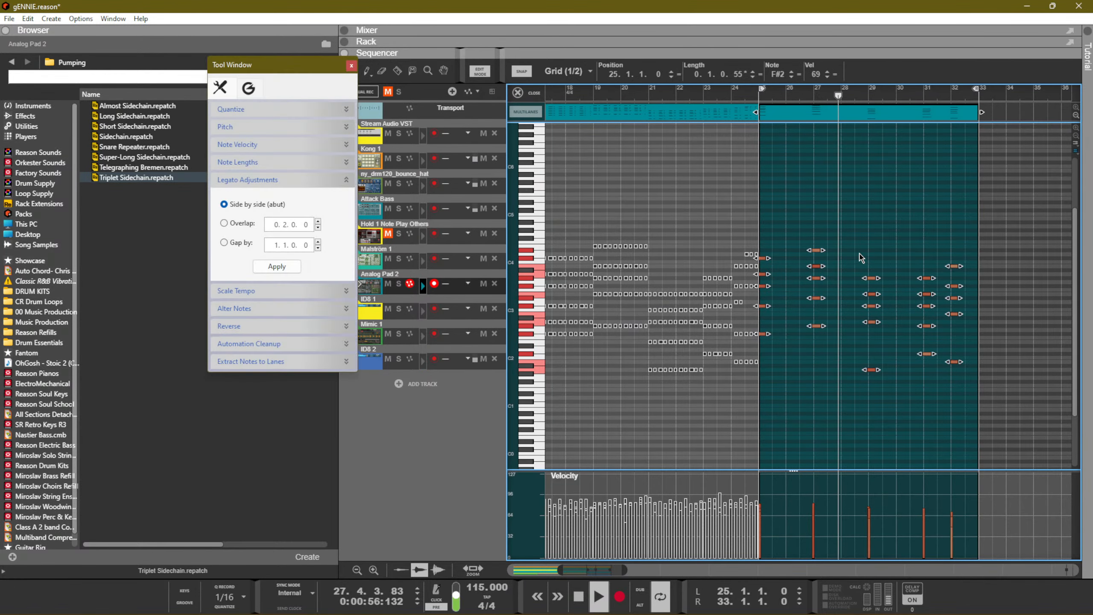
{"action": "left_click", "coordinate": [280, 266]}
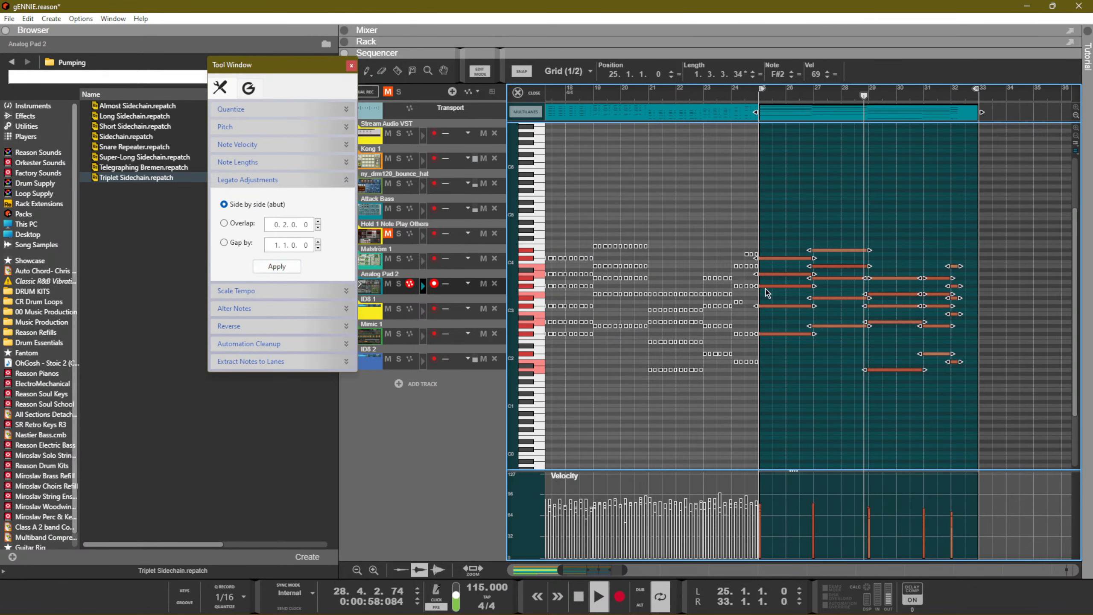
{"action": "left_click_drag", "start_coordinate": [1014, 415], "coordinate": [978, 266]}
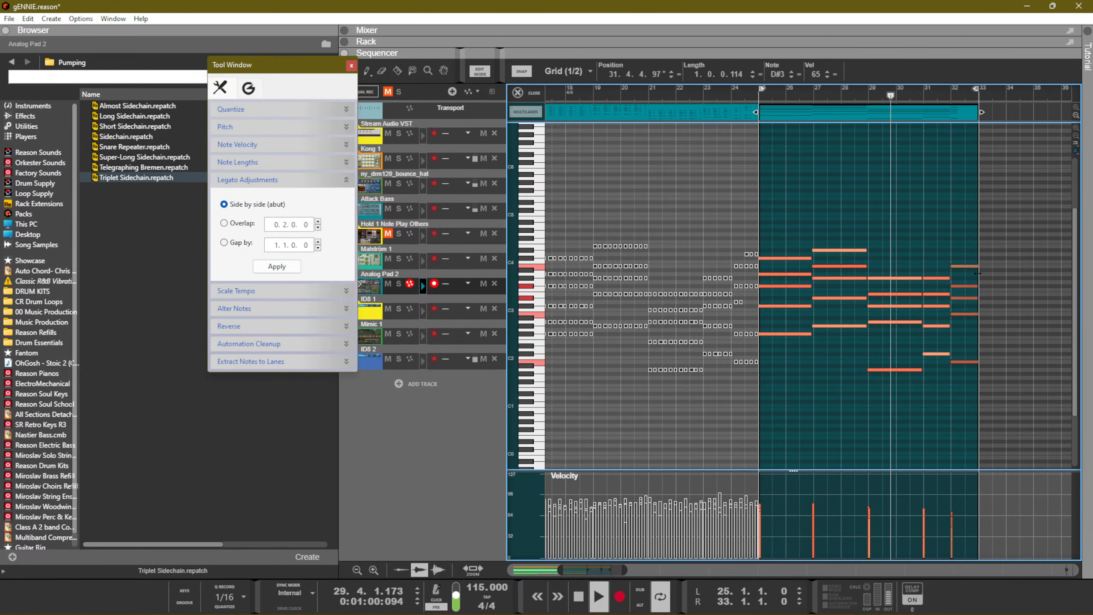
{"action": "left_click", "coordinate": [953, 247]}
Copy the lowest note of every chord in the new clip and transpose the copies down so the first is F#1
{"action": "left_click_drag", "start_coordinate": [1009, 418], "coordinate": [785, 339]}
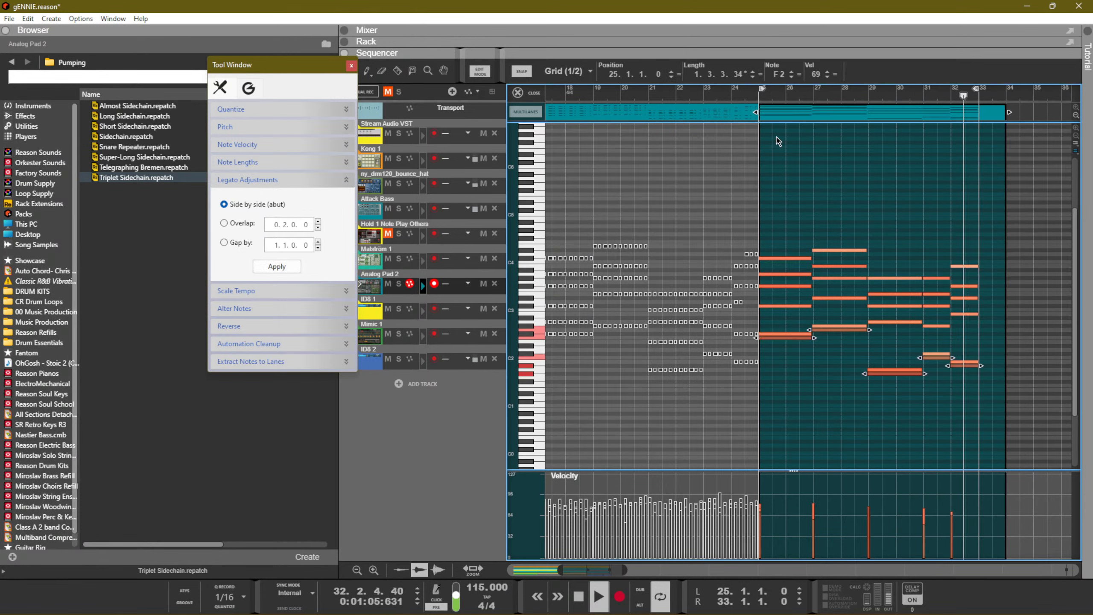
{"action": "double_click", "coordinate": [779, 75]}
{"action": "type", "text": "f#1"}
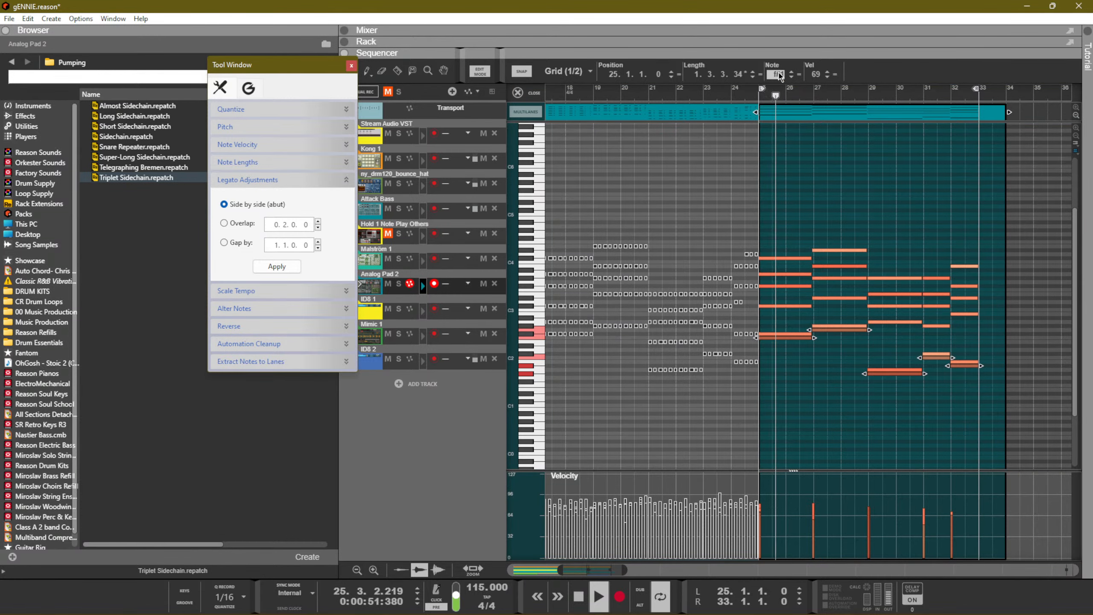
{"action": "key", "text": "Return"}
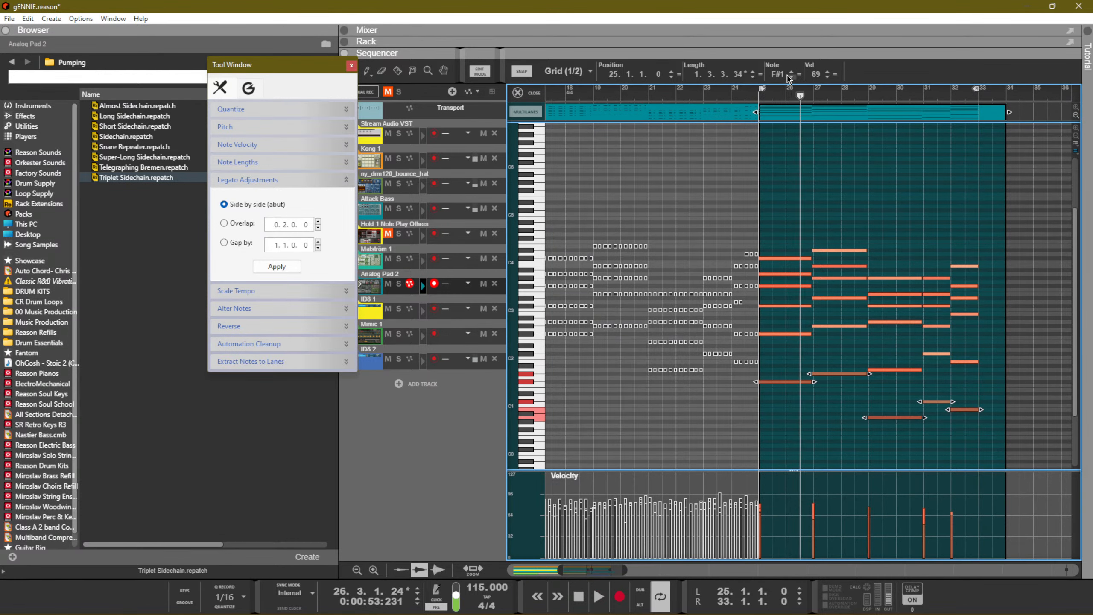
{"action": "key", "text": "space"}
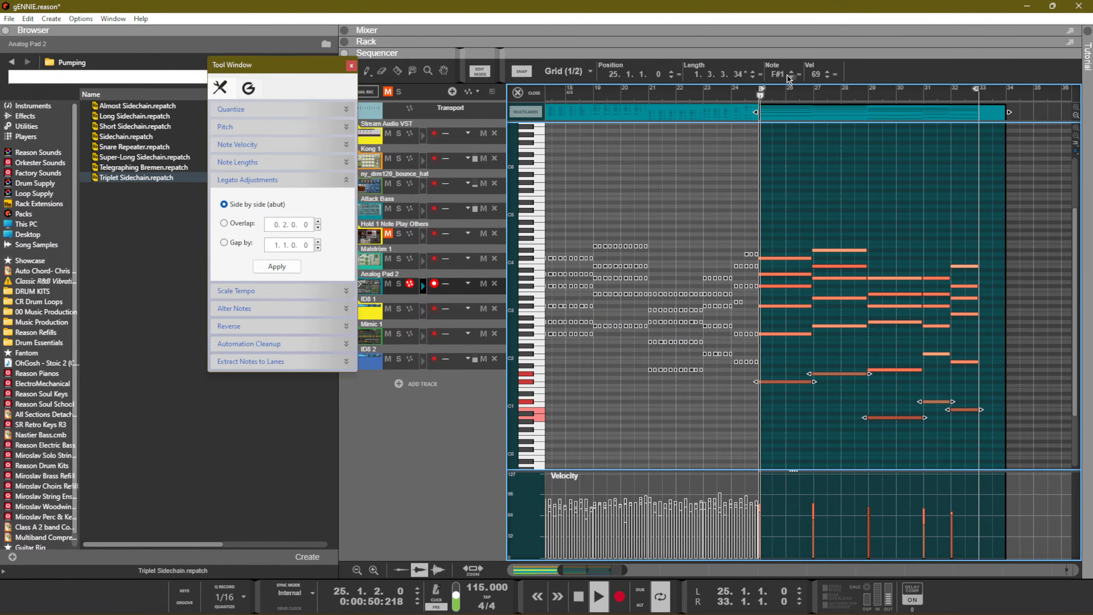
{"action": "left_click", "coordinate": [841, 205]}
Solo the Analog Pad 2 track and set its Thor's Texture rotary to about 48
{"action": "left_click", "coordinate": [398, 284]}
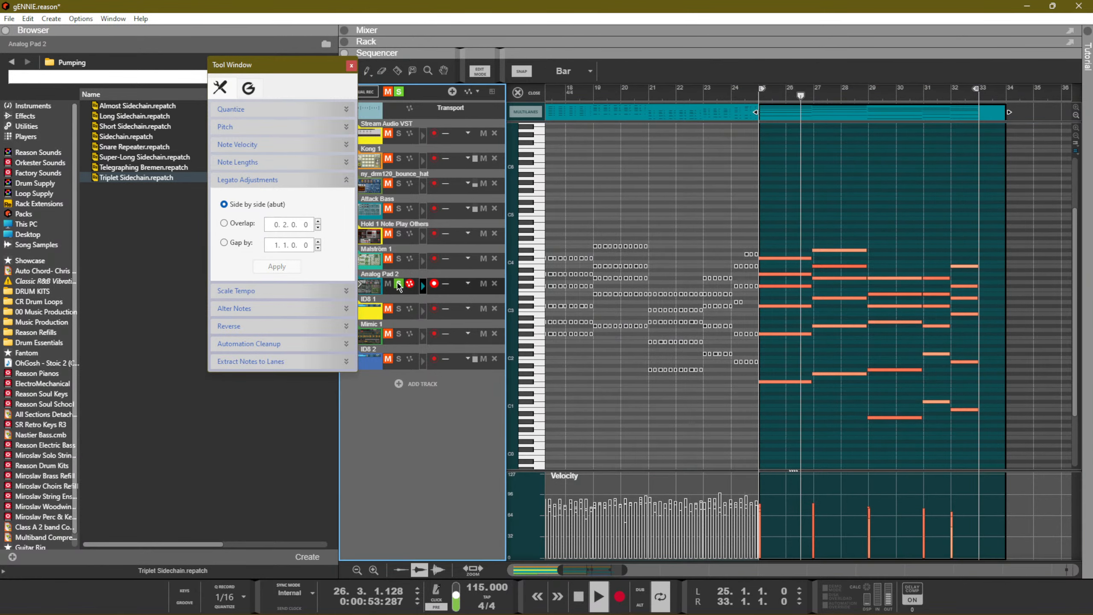
{"action": "key", "text": "F5"}
{"action": "key", "text": "F6"}
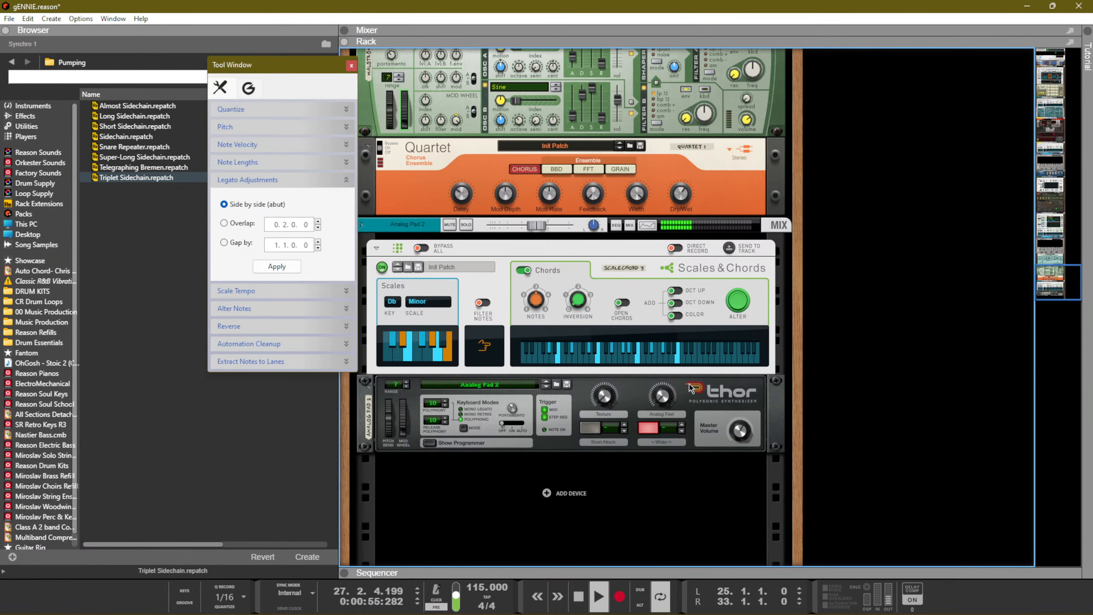
{"action": "left_click", "coordinate": [604, 395]}
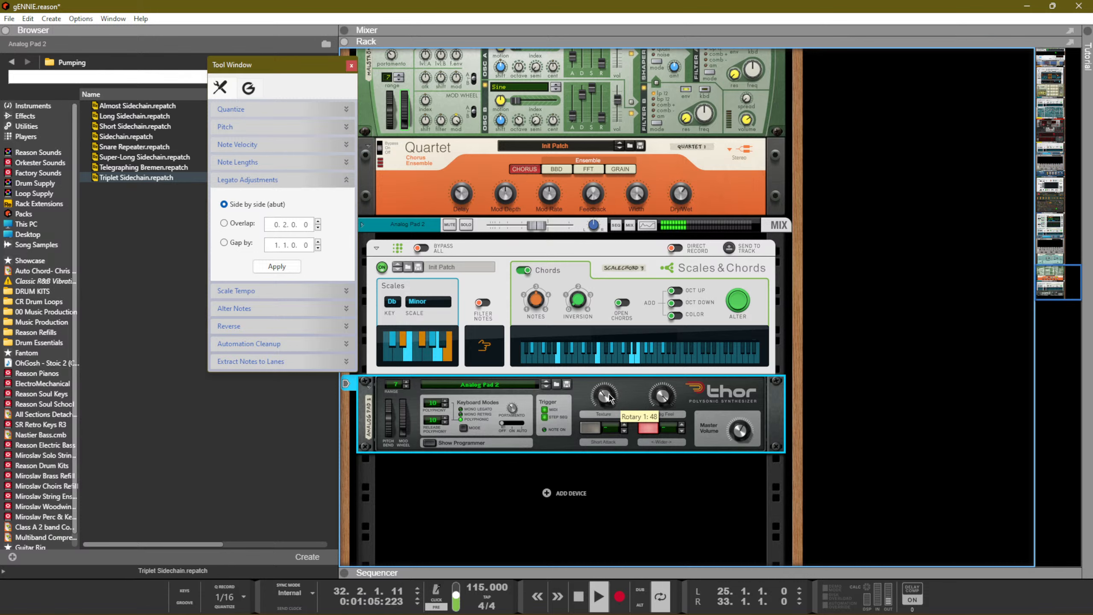
Add an ECF-42 Envelope Controlled Filter to the Analog Pad 2 Thor and return to the sequencer
{"action": "right_click", "coordinate": [576, 402]}
{"action": "mouse_move", "coordinate": [624, 155]}
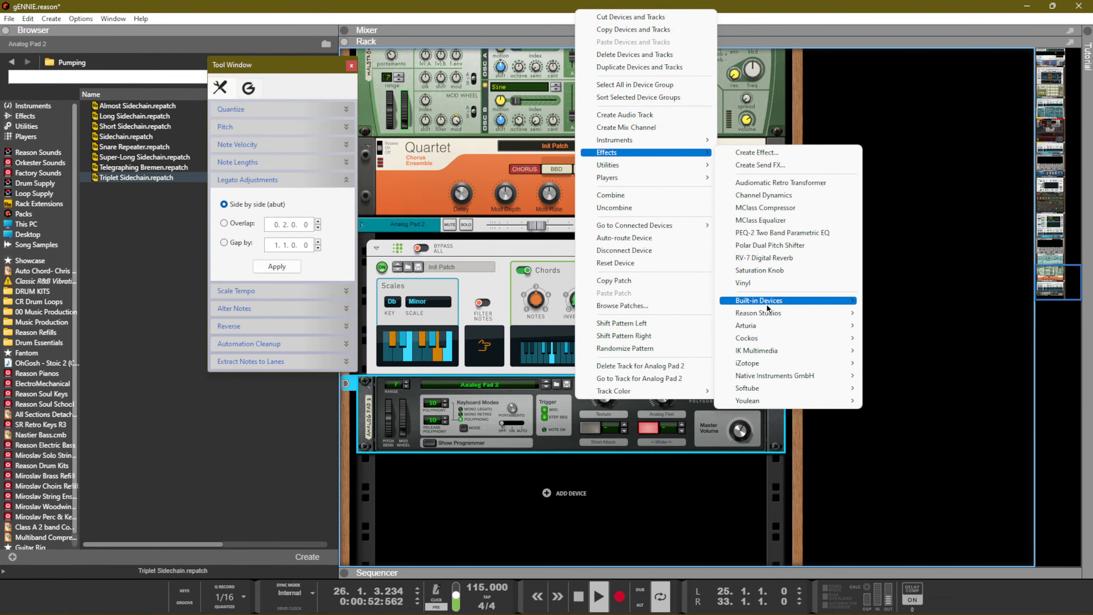
{"action": "mouse_move", "coordinate": [784, 307]}
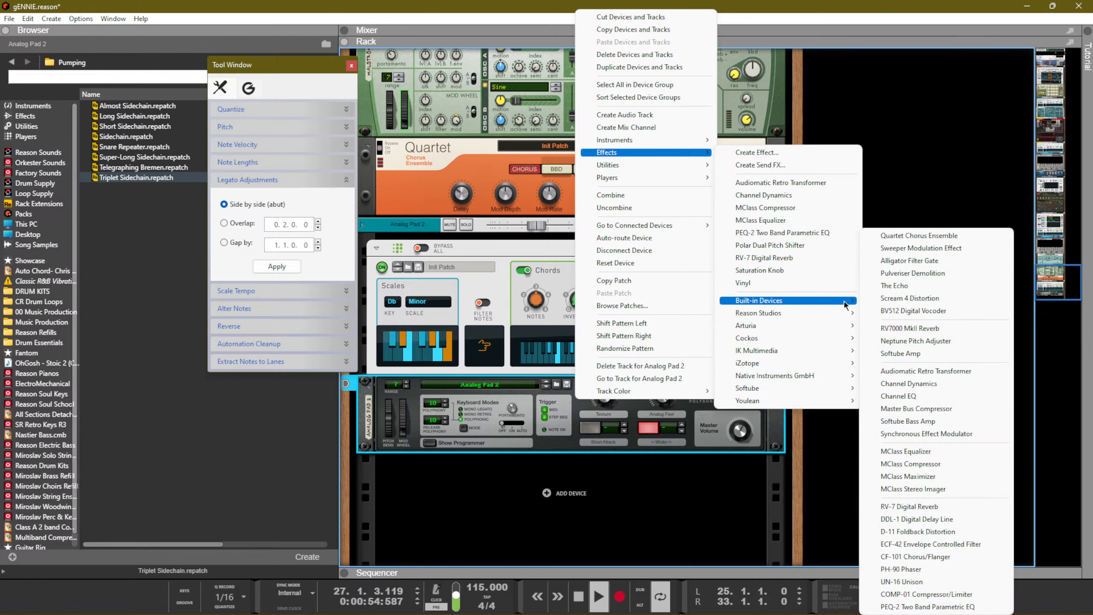
{"action": "left_click", "coordinate": [968, 547]}
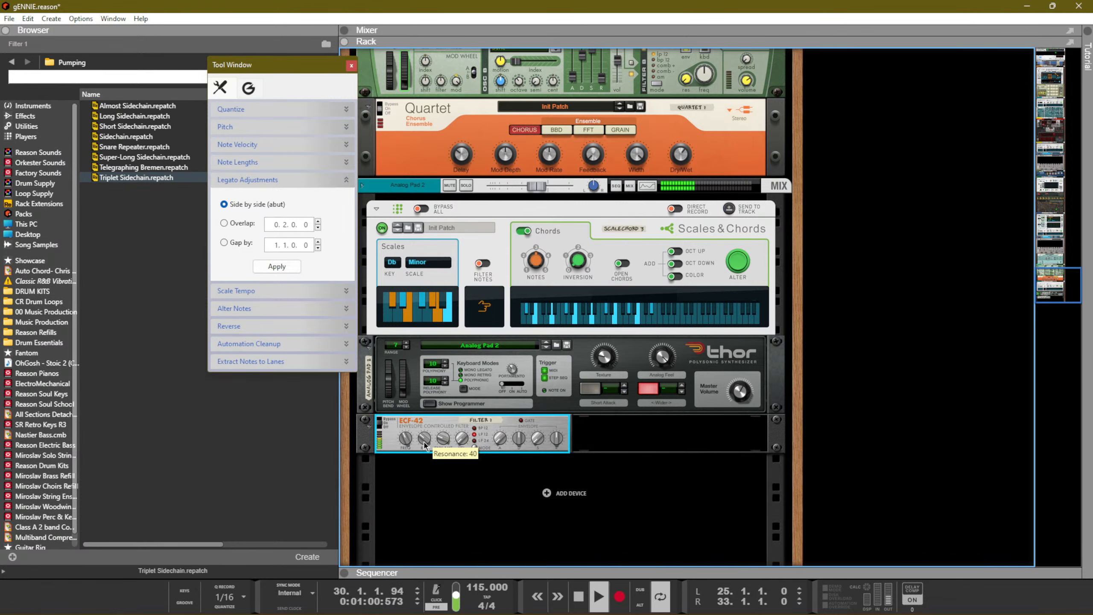
{"action": "key", "text": "F7"}
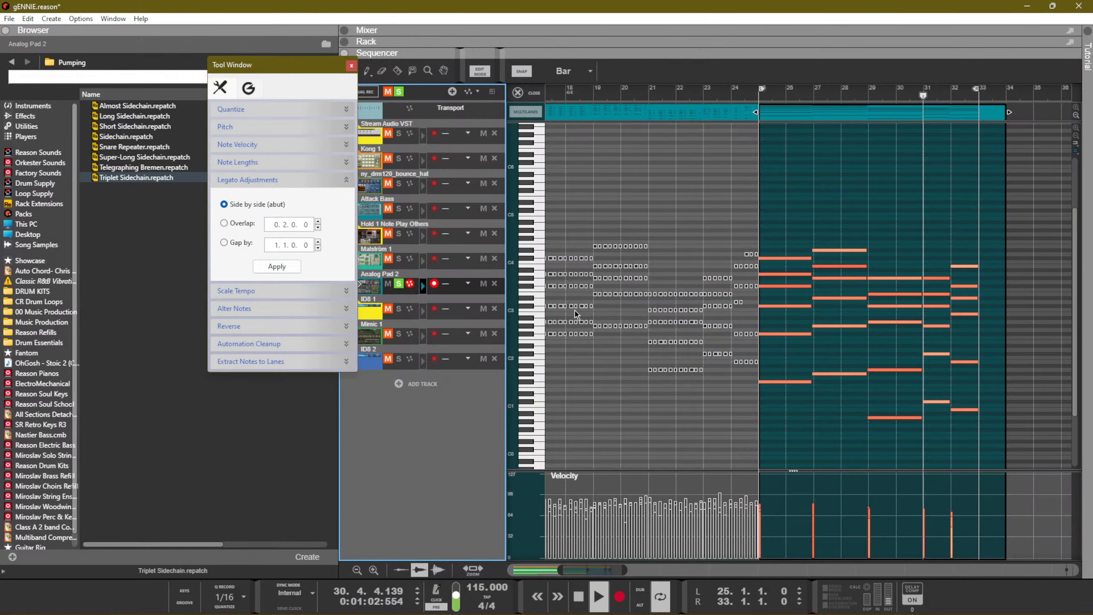
Delete the last chord's upper notes and copy its two low B notes two octaves up to B2 and B3
{"action": "left_click", "coordinate": [1005, 434]}
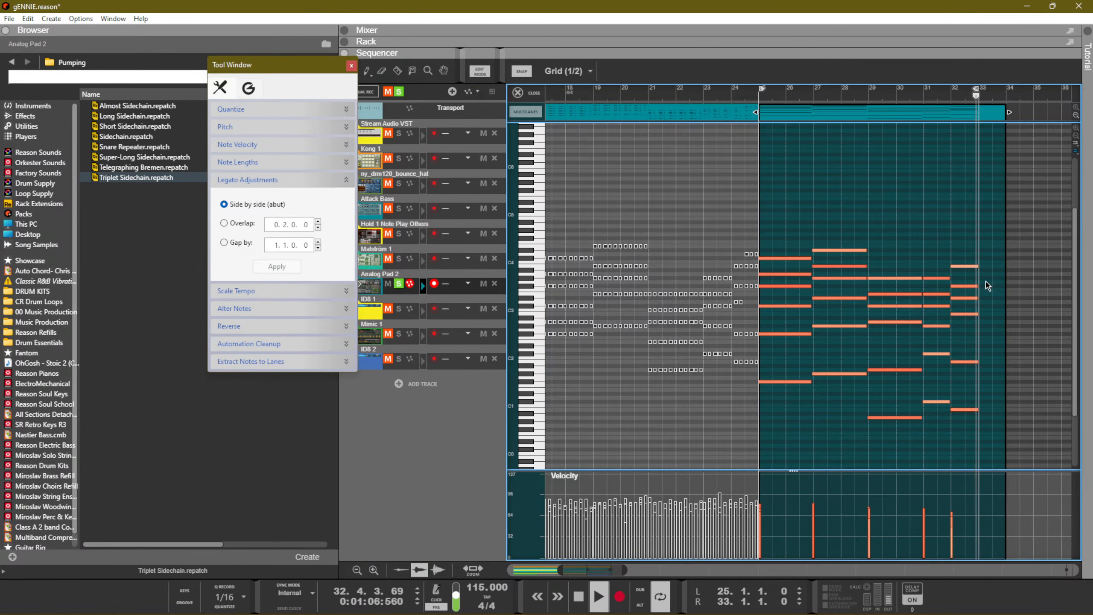
{"action": "left_click", "coordinate": [973, 266]}
{"action": "left_click_drag", "start_coordinate": [1008, 355], "coordinate": [962, 263]}
{"action": "key", "text": "Delete"}
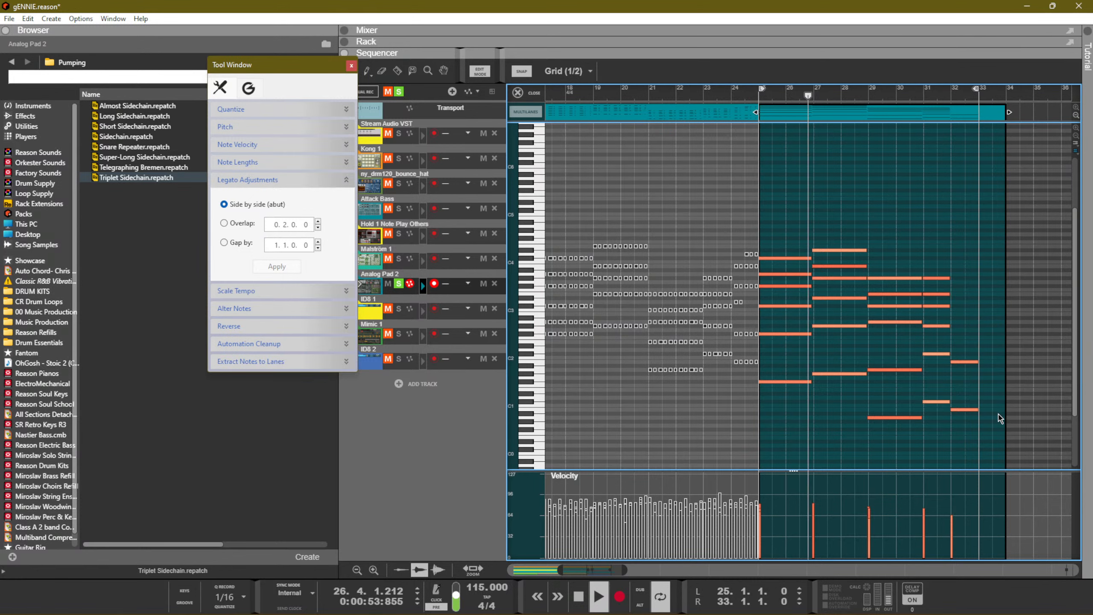
{"action": "left_click_drag", "start_coordinate": [994, 408], "coordinate": [957, 267]}
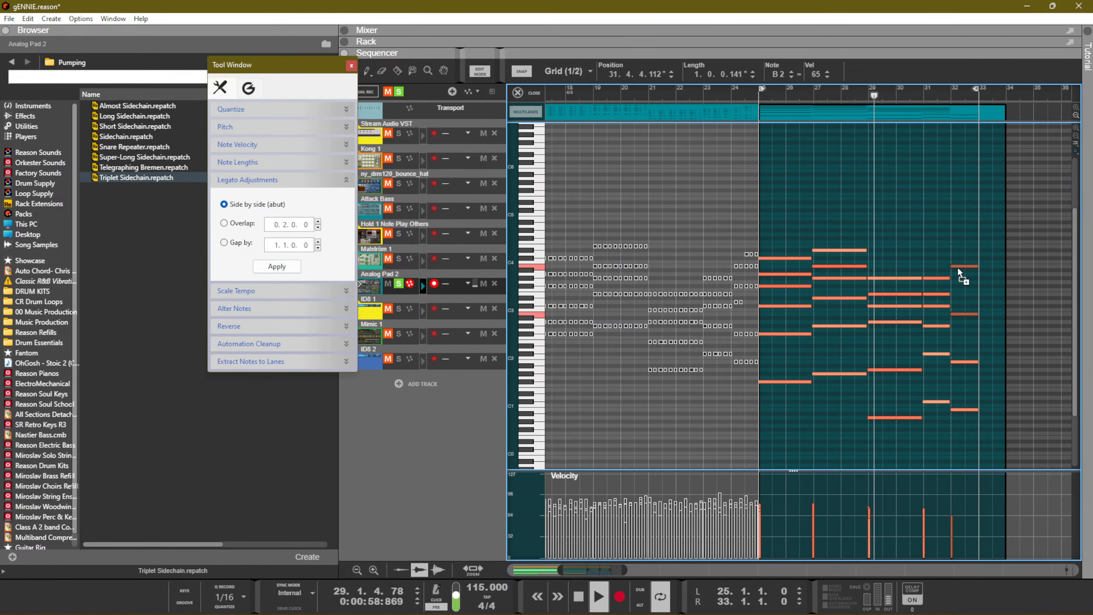
{"action": "left_click", "coordinate": [946, 217]}
Trim the new Analog Pad 2 clip to end at bar 33 and turn off the track's solo
{"action": "key", "text": "Tab"}
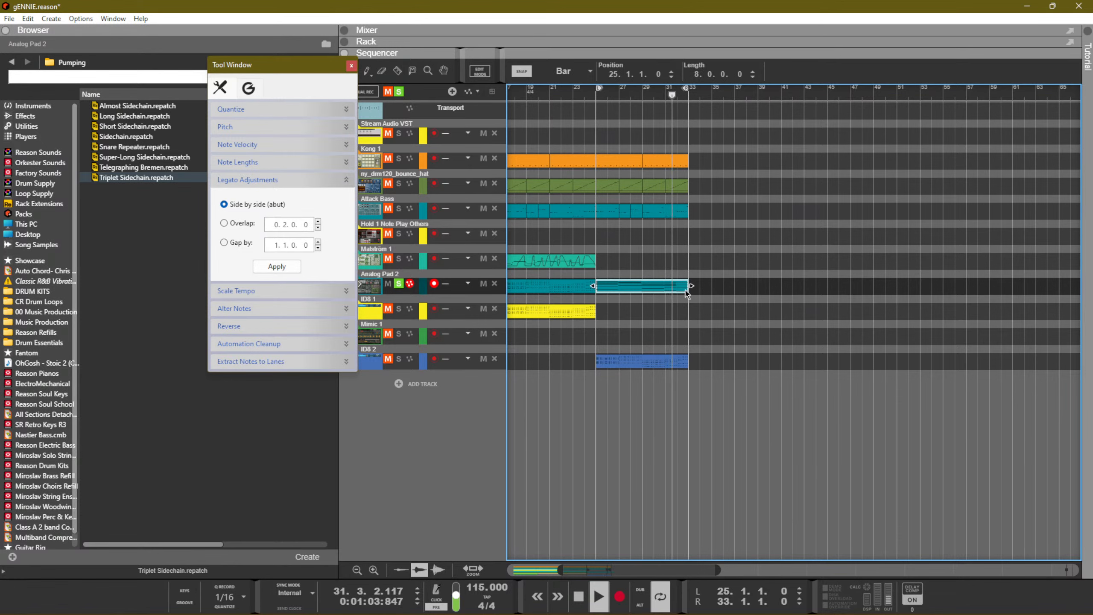
{"action": "double_click", "coordinate": [686, 288]}
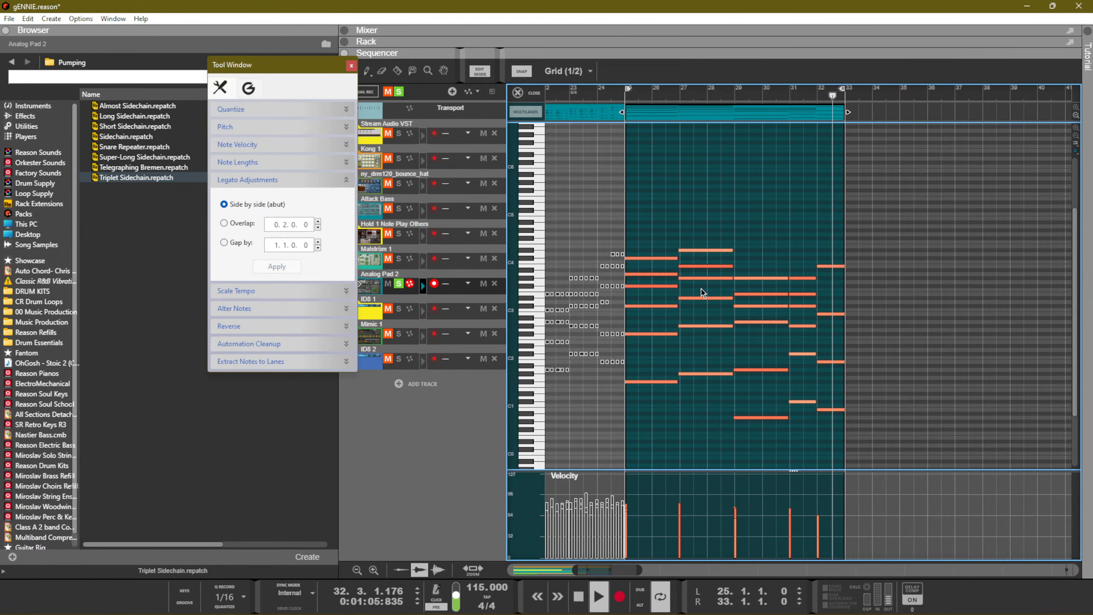
{"action": "key", "text": "Tab"}
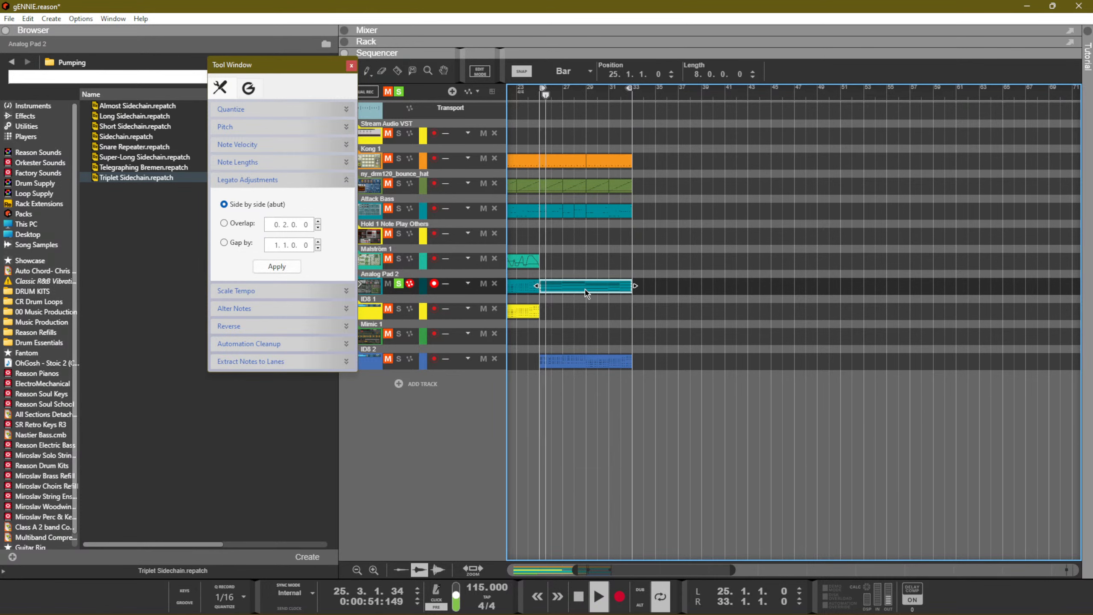
{"action": "left_click", "coordinate": [398, 286]}
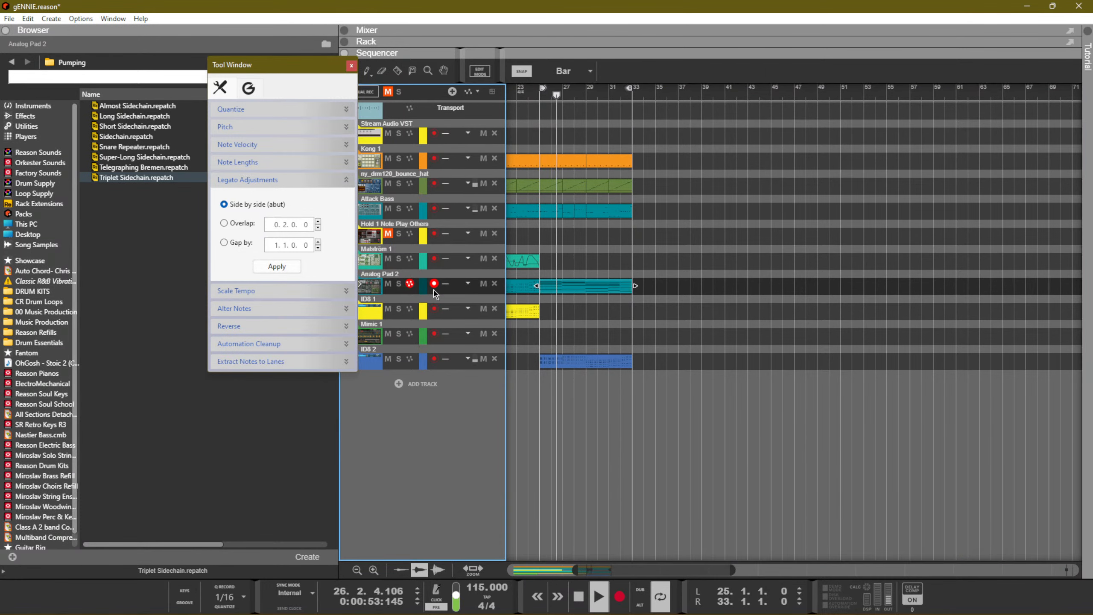
Lower the ID8 2 mix channel's fader to about -11.84 dB and return to the sequencer
{"action": "left_click_drag", "start_coordinate": [672, 317], "coordinate": [431, 321]}
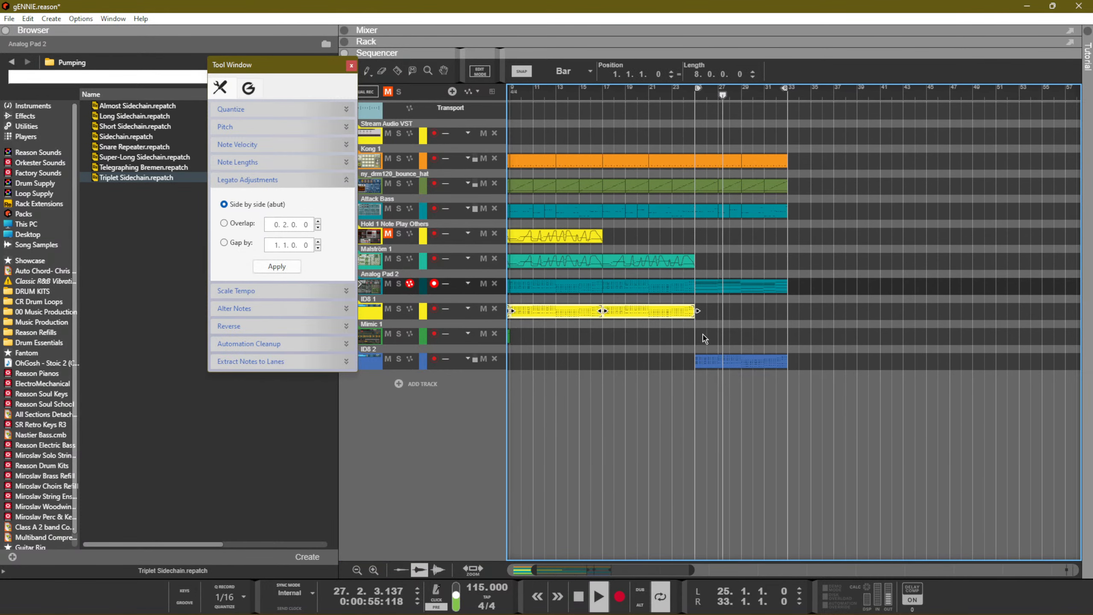
{"action": "key", "text": "F5"}
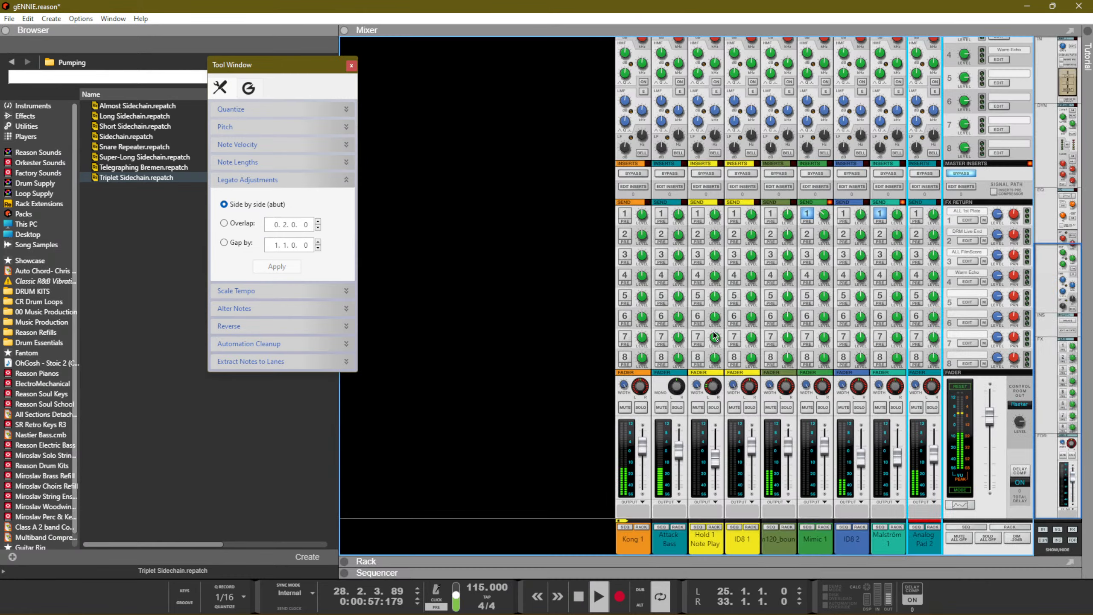
{"action": "key", "text": "F6"}
{"action": "key", "text": "F5"}
{"action": "left_click", "coordinate": [858, 411]}
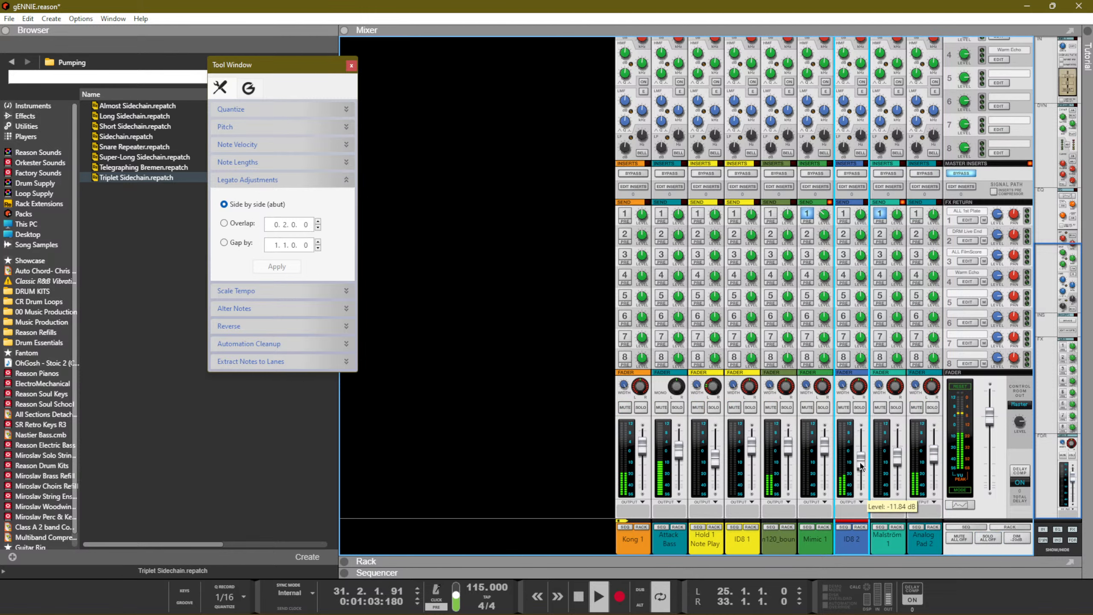
{"action": "key", "text": "F7"}
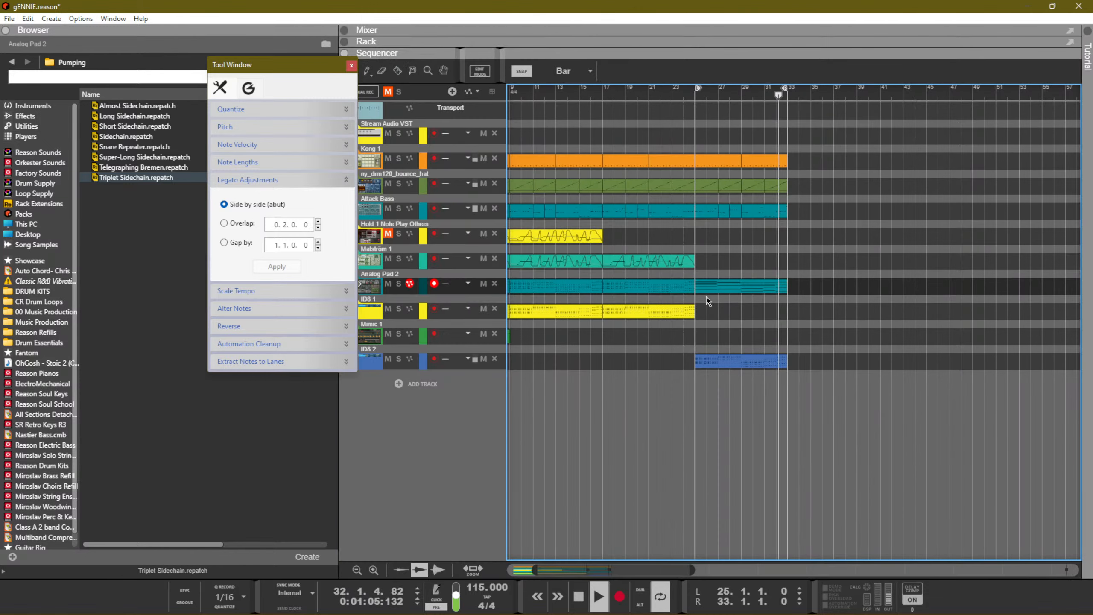
Copy the Mimic 1 clips from bars 1 to 9 into bars 25 to 33 and save the song
{"action": "left_click_drag", "start_coordinate": [730, 318], "coordinate": [435, 331]}
{"action": "left_click", "coordinate": [430, 330]}
{"action": "left_click_drag", "start_coordinate": [535, 338], "coordinate": [815, 334]}
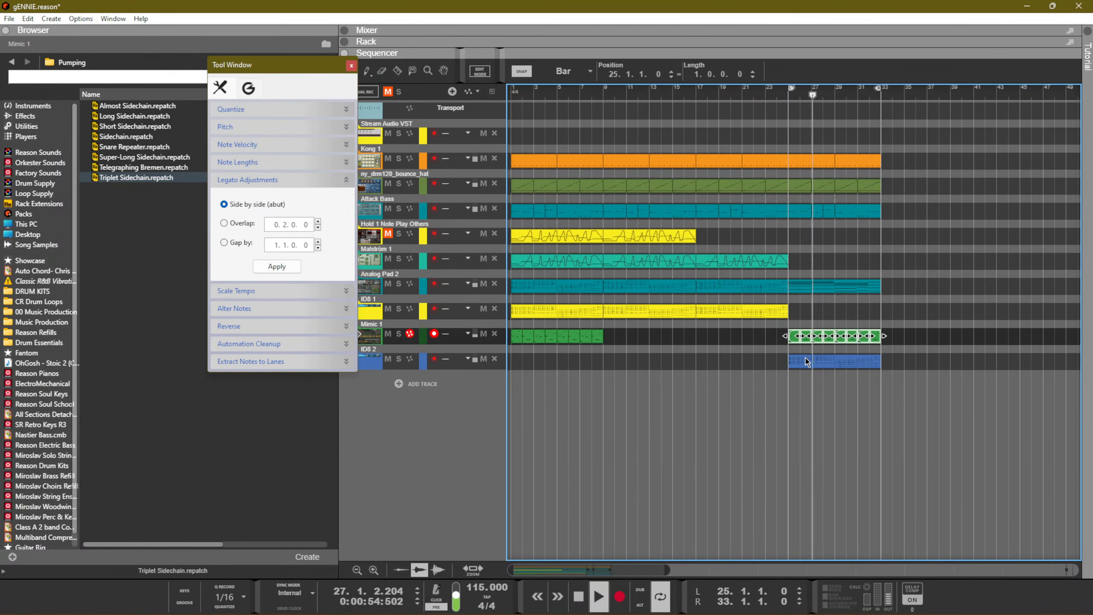
{"action": "left_click", "coordinate": [760, 372]}
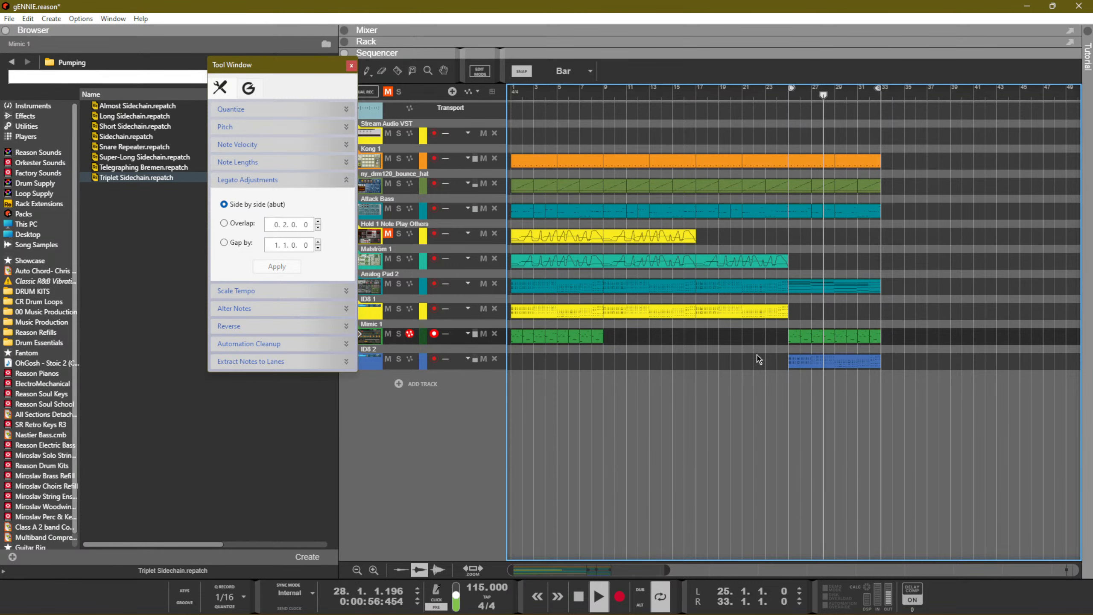
{"action": "key", "text": "ctrl+s"}
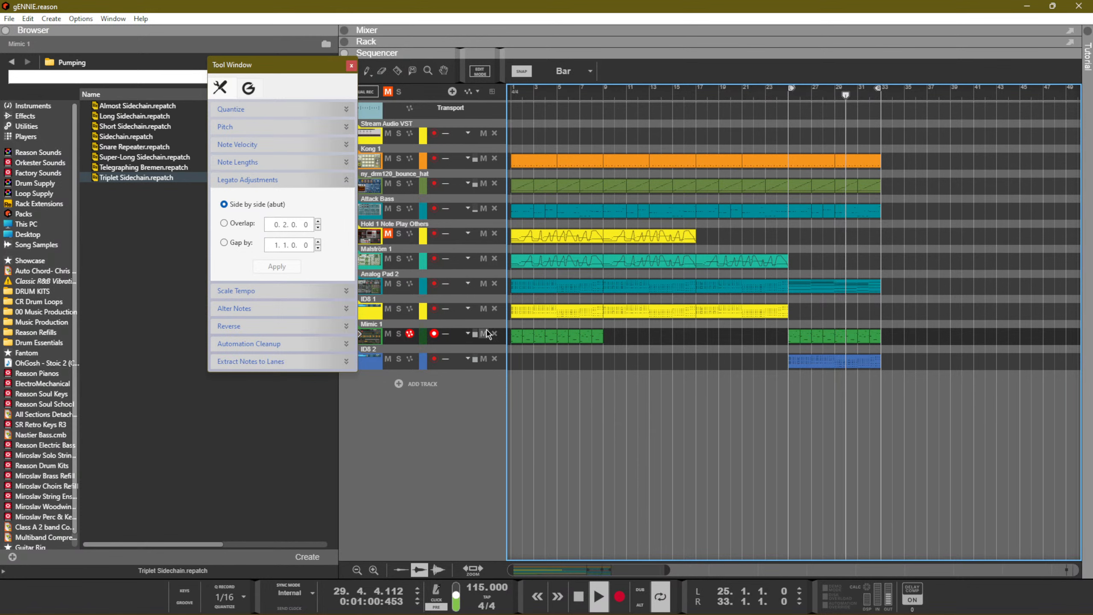
Show the Spectrum EQ for the Analog Pad 2 mix channel and enable its high pass filter at about 214.7 Hz
{"action": "left_click_drag", "start_coordinate": [298, 73], "coordinate": [251, 43]}
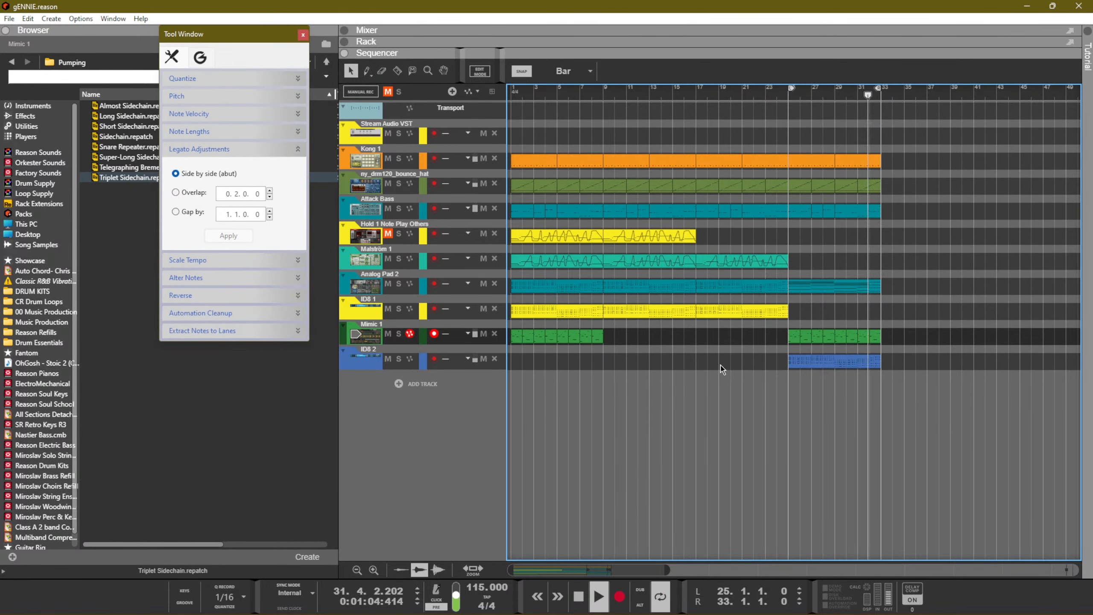
{"action": "key", "text": "F6"}
{"action": "scroll", "coordinate": [652, 368], "scroll_direction": "up", "scroll_amount": 3}
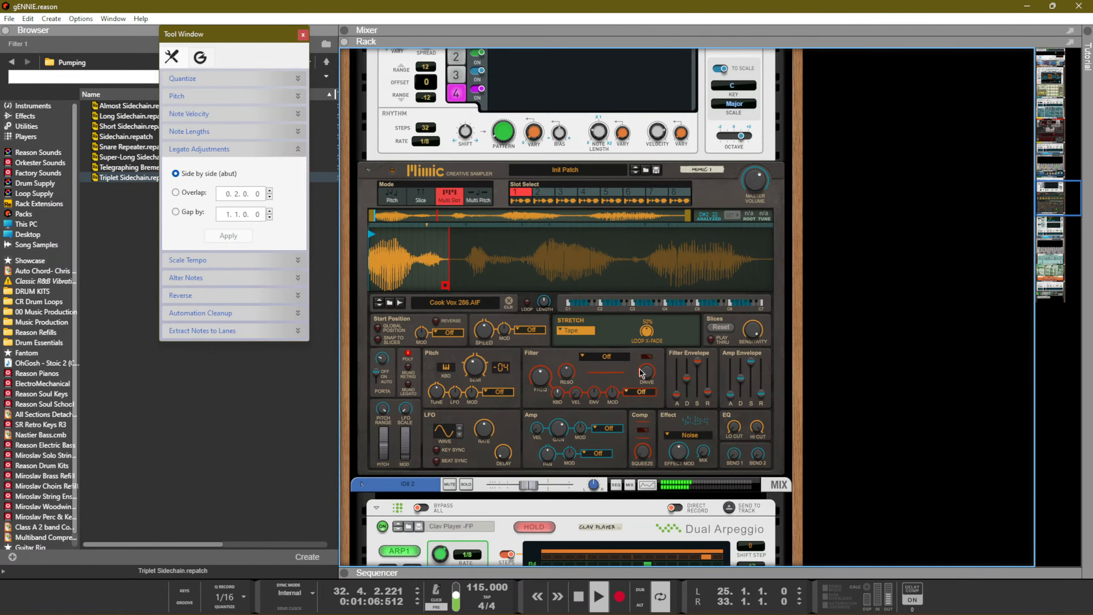
{"action": "scroll", "coordinate": [645, 363], "scroll_direction": "down", "scroll_amount": 9}
{"action": "key", "text": "F5"}
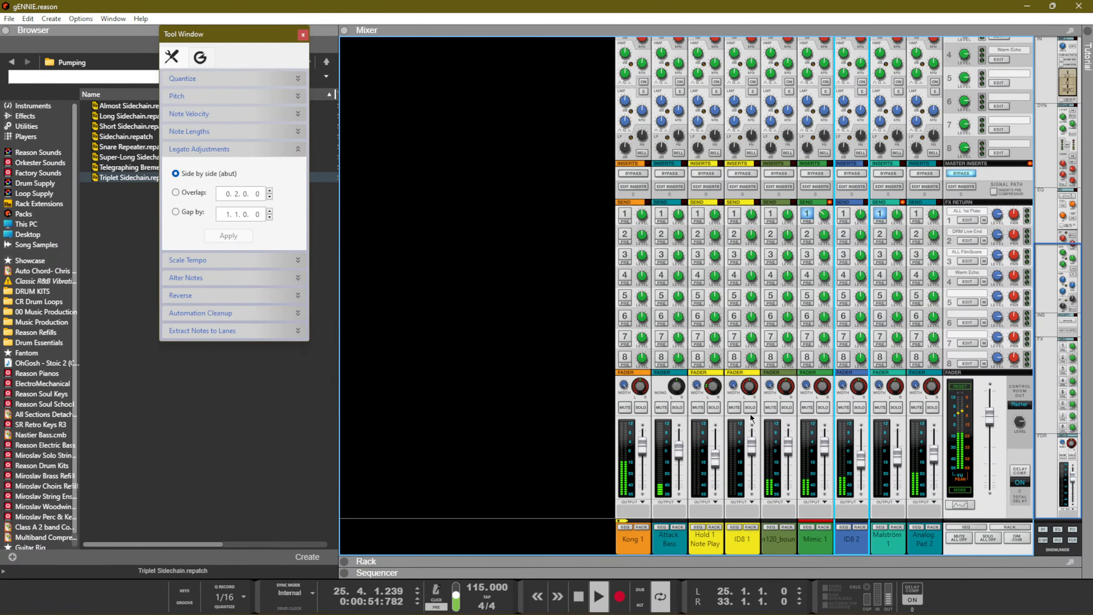
{"action": "left_click", "coordinate": [923, 547]}
{"action": "key", "text": "F2"}
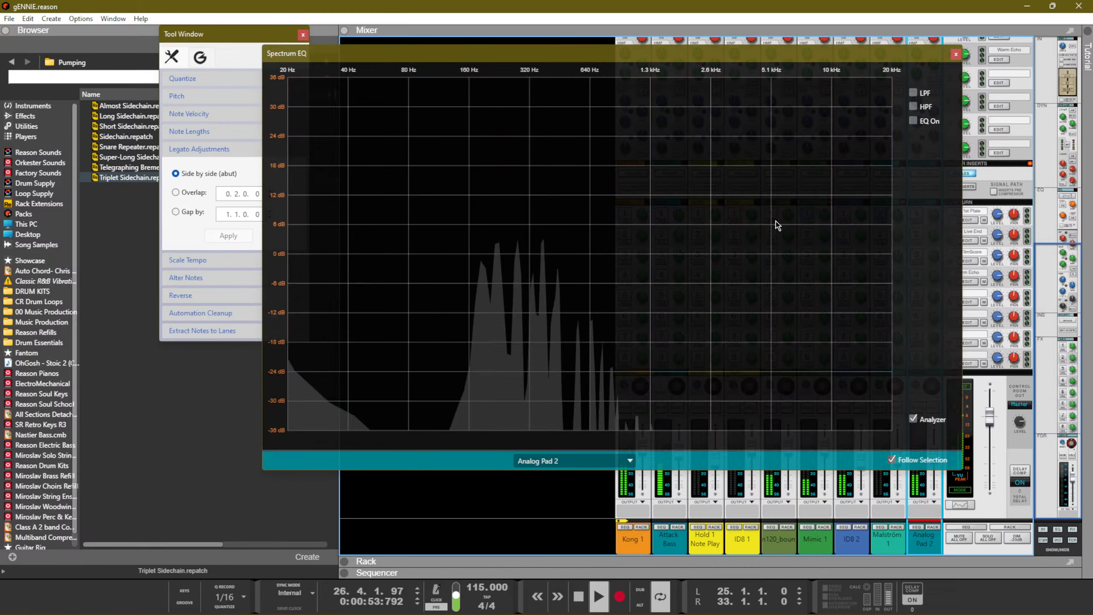
{"action": "left_click", "coordinate": [913, 106]}
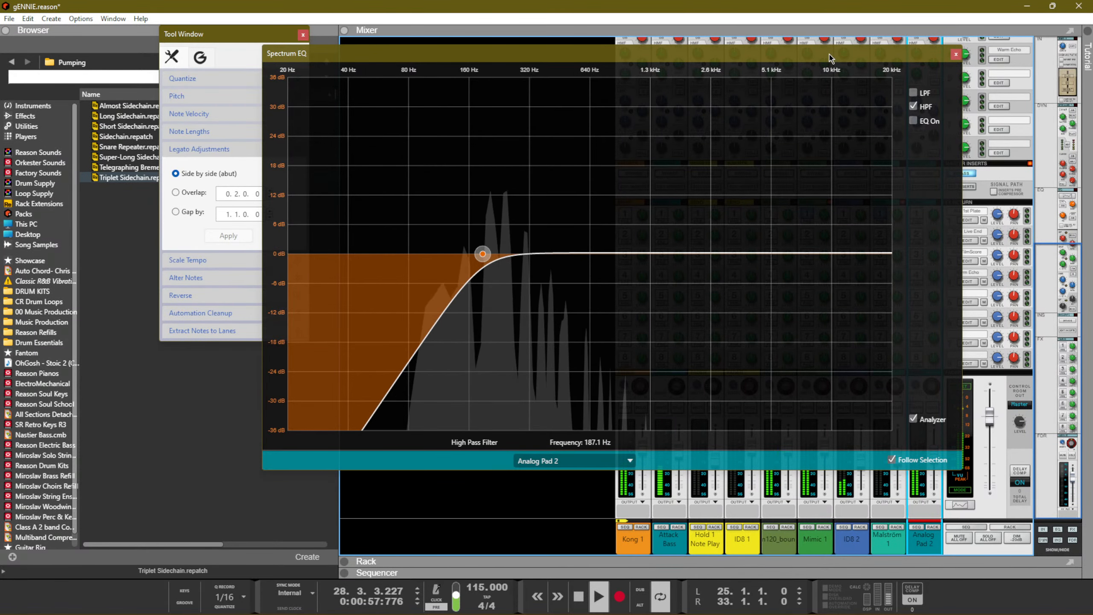
{"action": "left_click_drag", "start_coordinate": [829, 54], "coordinate": [774, 51]}
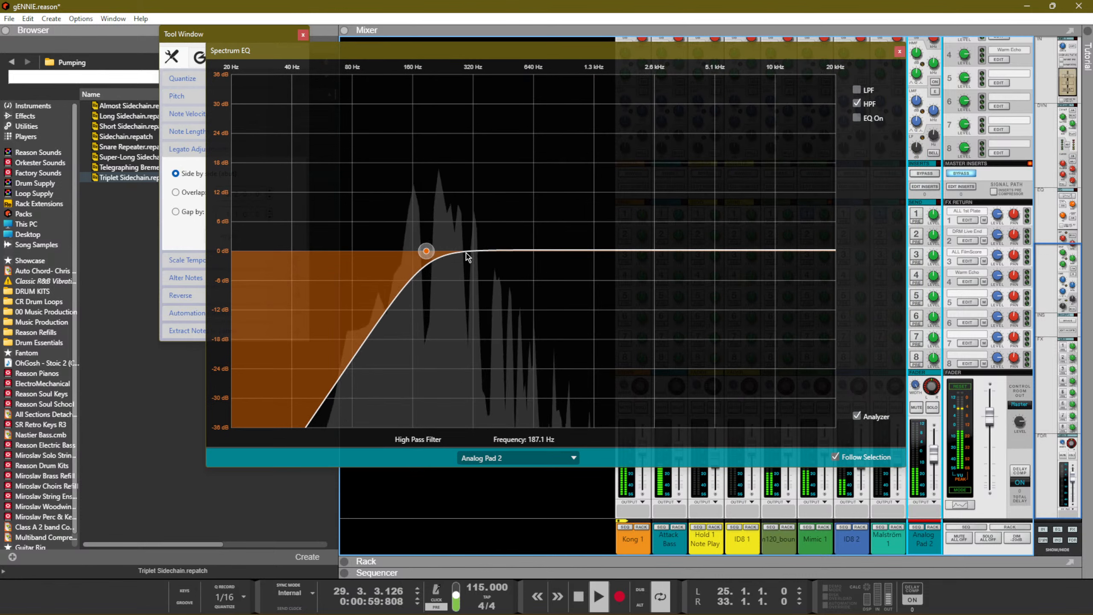
{"action": "left_click_drag", "start_coordinate": [427, 252], "coordinate": [441, 253]}
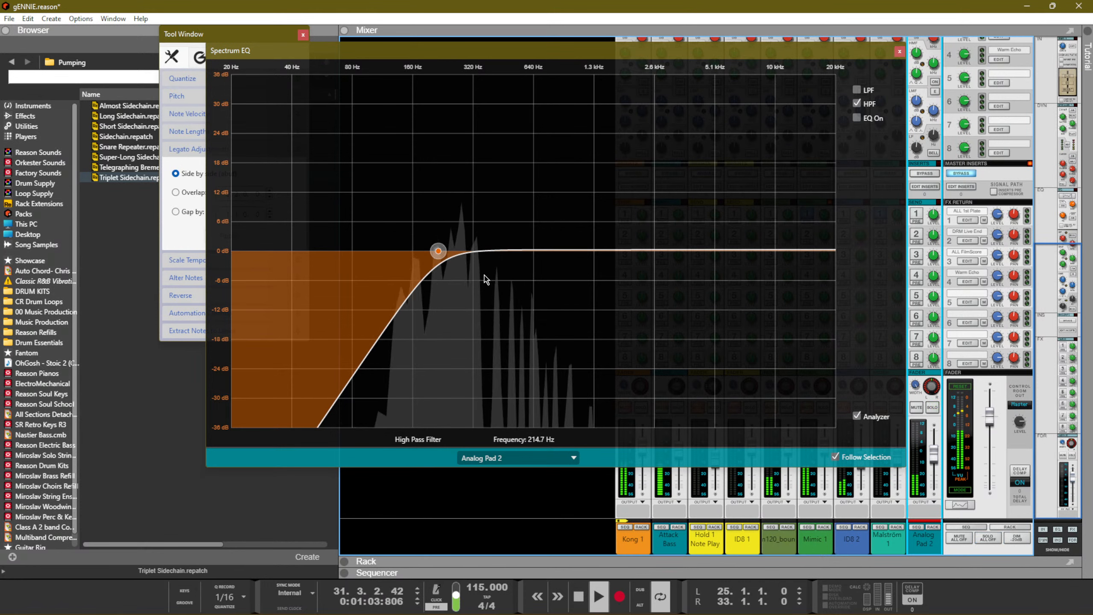
{"action": "left_click", "coordinate": [438, 251]}
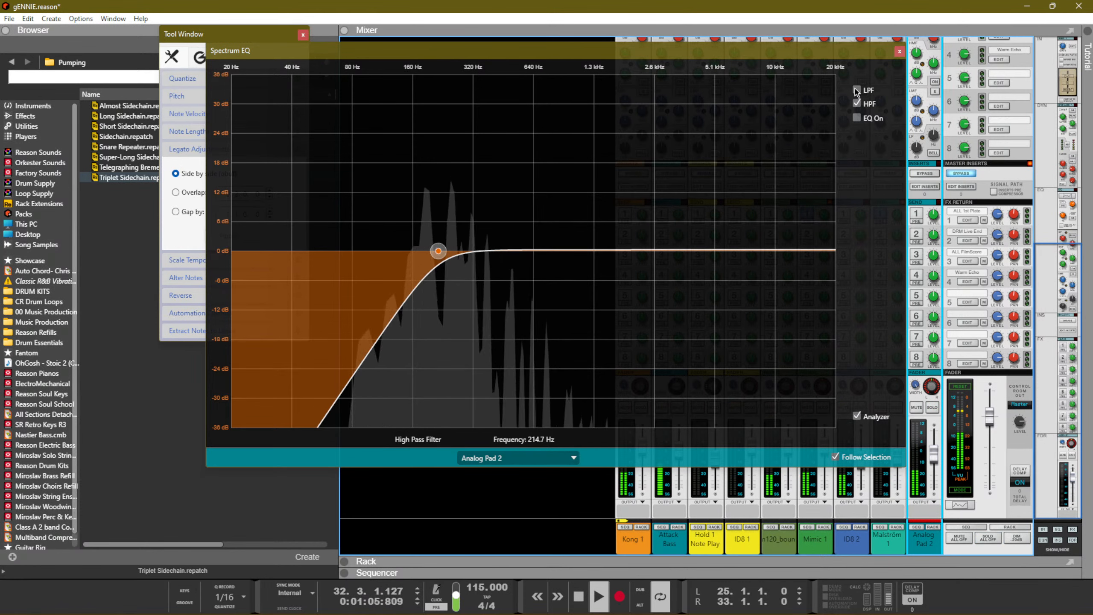
Enable Analog Pad 2's low pass filter at about 3.05 kHz and close the Spectrum EQ
{"action": "left_click", "coordinate": [856, 90]}
{"action": "left_click_drag", "start_coordinate": [681, 257], "coordinate": [668, 255]}
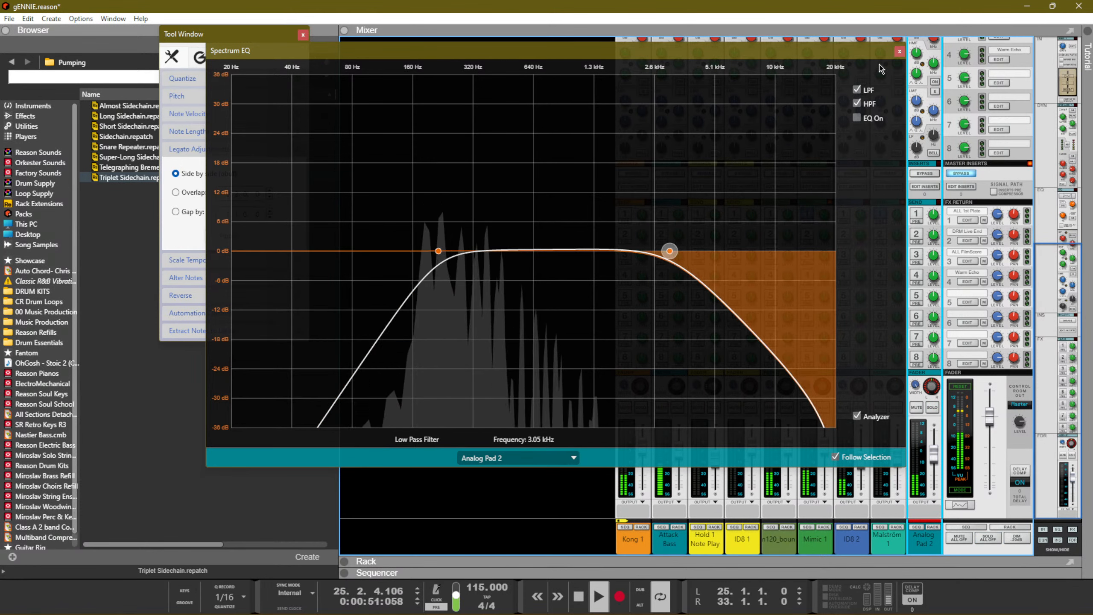
{"action": "left_click", "coordinate": [898, 53]}
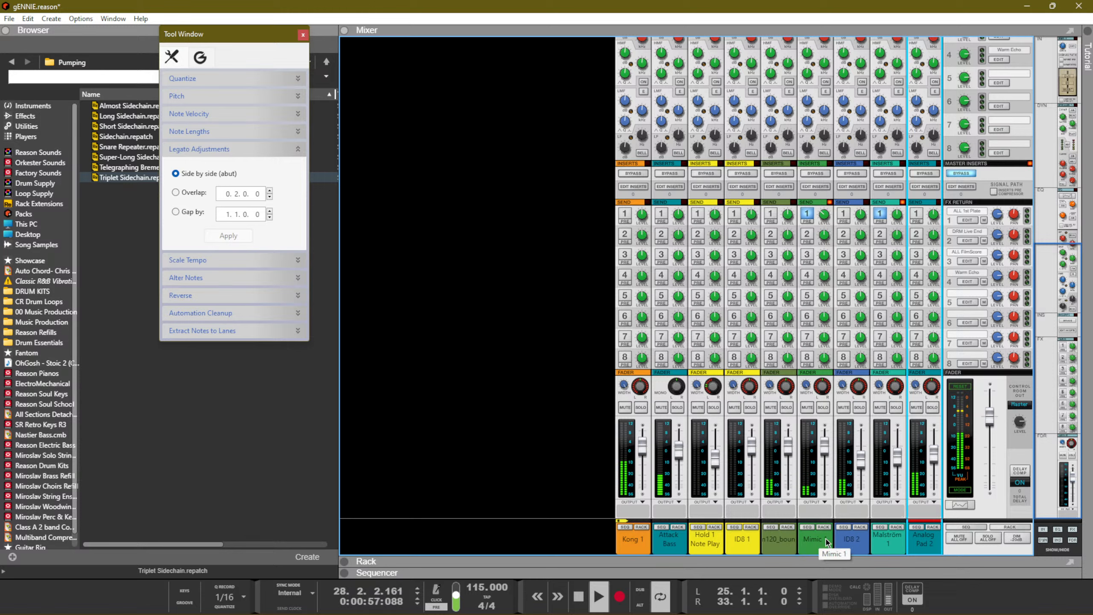
Reopen Analog Pad 2's Spectrum EQ, raise the high pass filter to about 314.5 Hz and close it
{"action": "key", "text": "F2"}
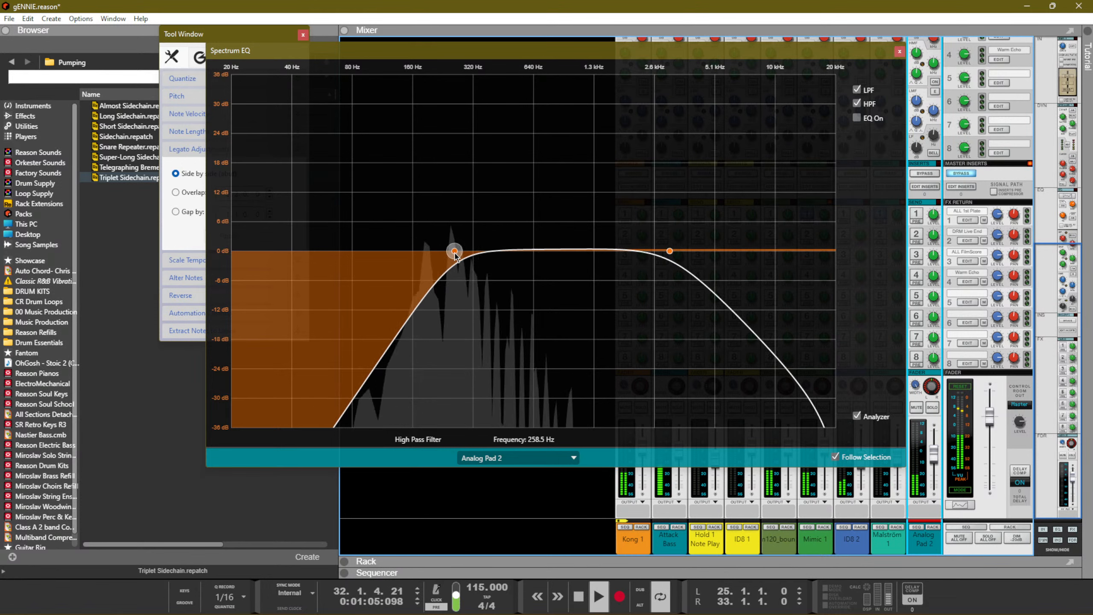
{"action": "left_click_drag", "start_coordinate": [459, 254], "coordinate": [463, 253]}
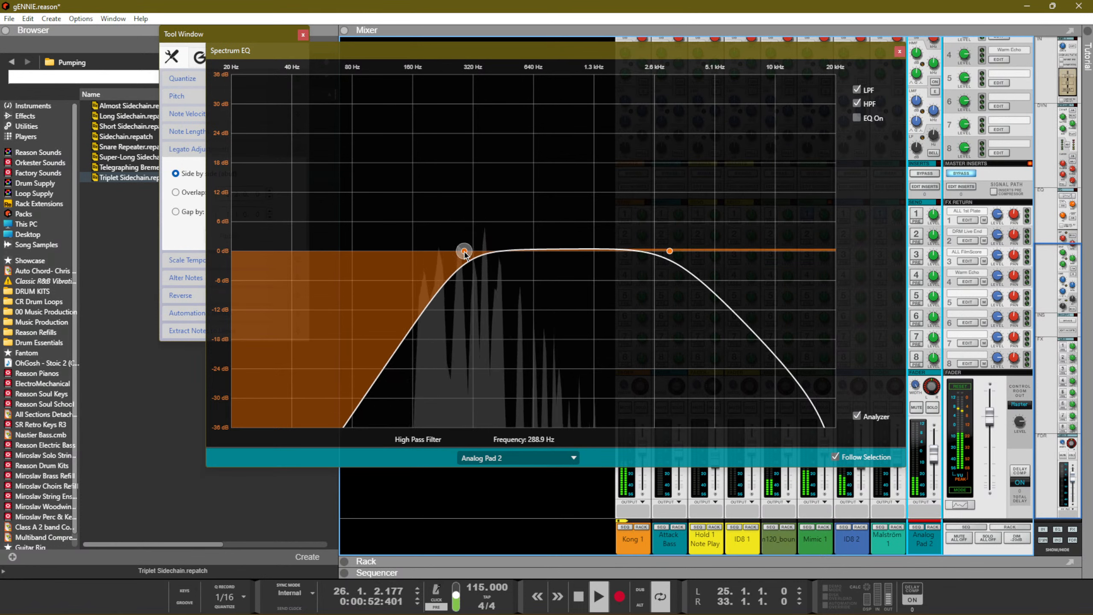
{"action": "left_click_drag", "start_coordinate": [471, 254], "coordinate": [473, 255]}
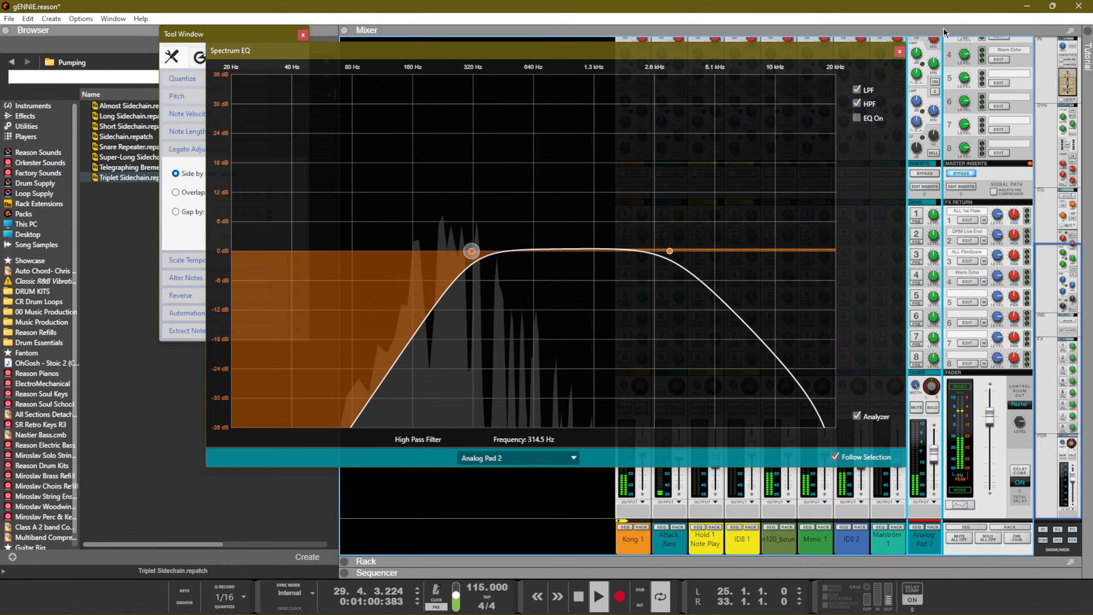
{"action": "left_click", "coordinate": [899, 52]}
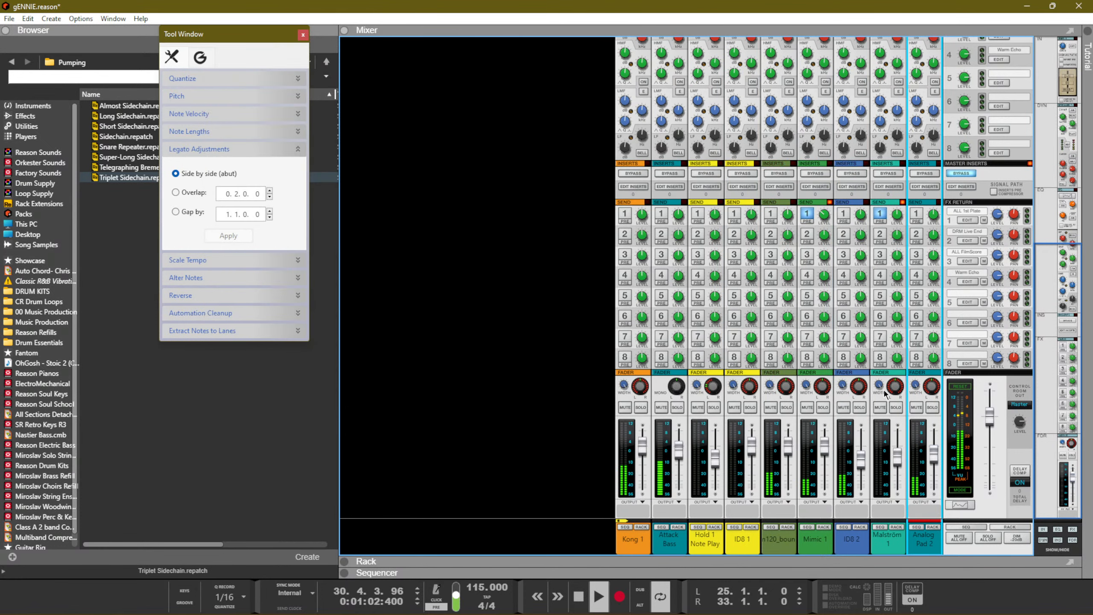
Turn on the compressor of the ID8 2 mix channel and return to the sequencer
{"action": "left_click", "coordinate": [845, 543]}
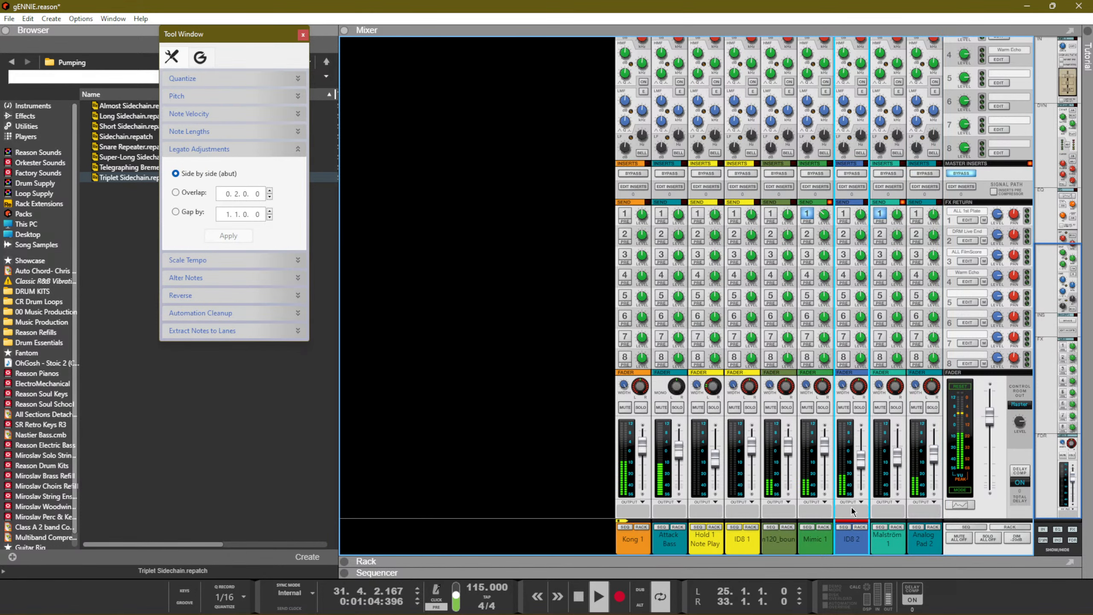
{"action": "left_click", "coordinate": [860, 526]}
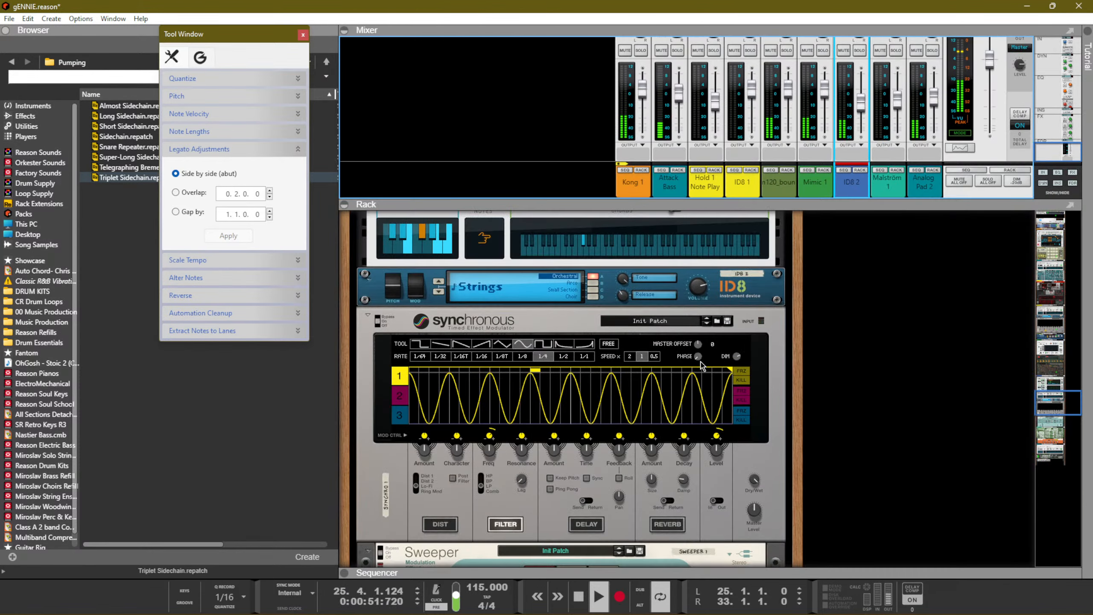
{"action": "scroll", "coordinate": [844, 122], "scroll_direction": "up", "scroll_amount": 6}
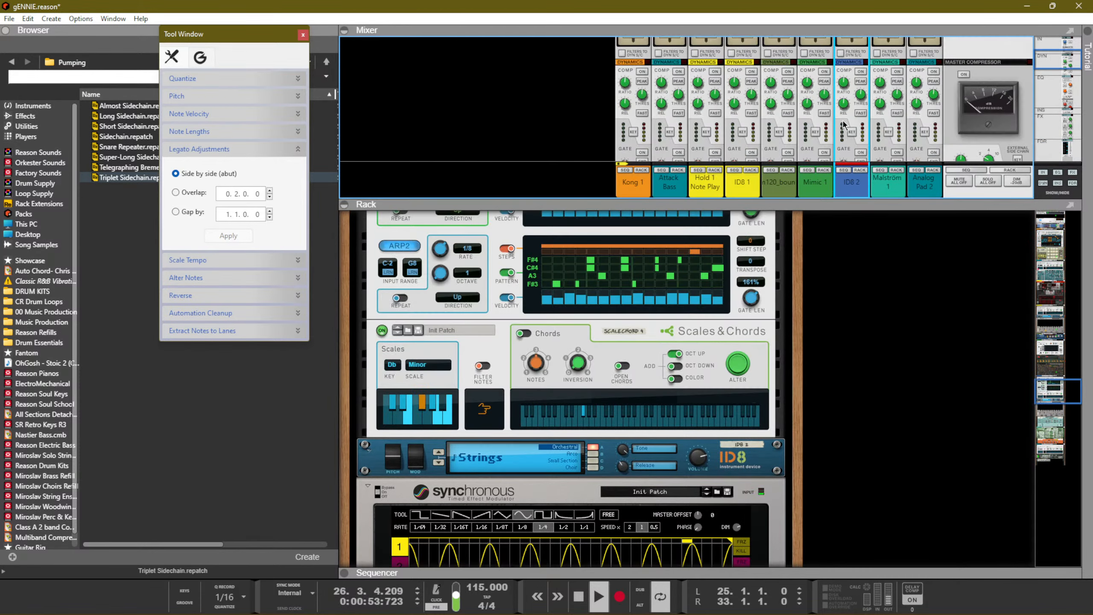
{"action": "left_click", "coordinate": [861, 109]}
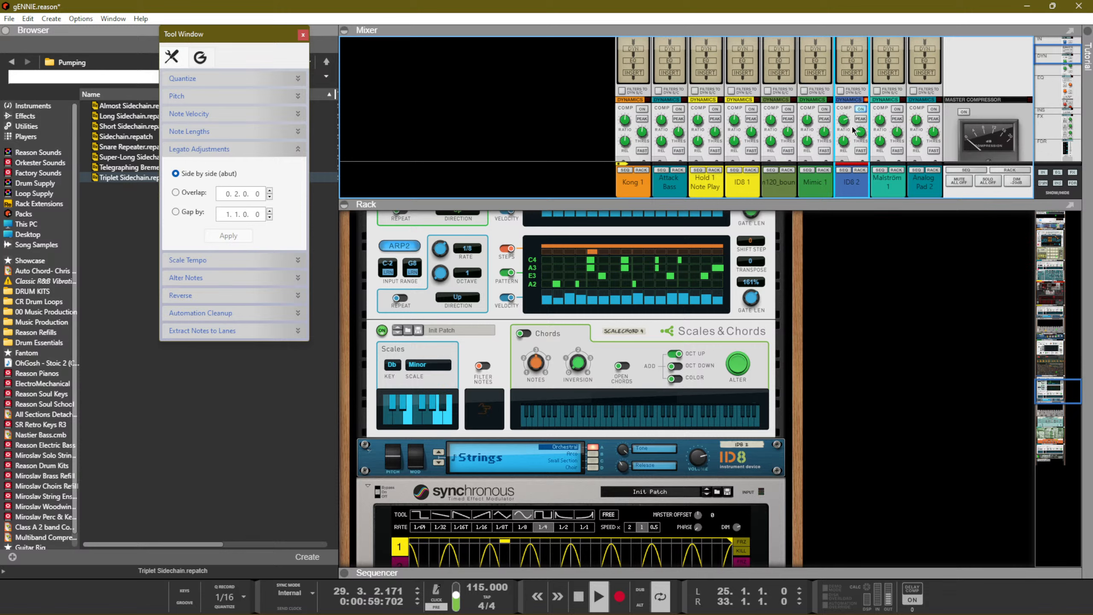
{"action": "scroll", "coordinate": [854, 122], "scroll_direction": "up", "scroll_amount": 3}
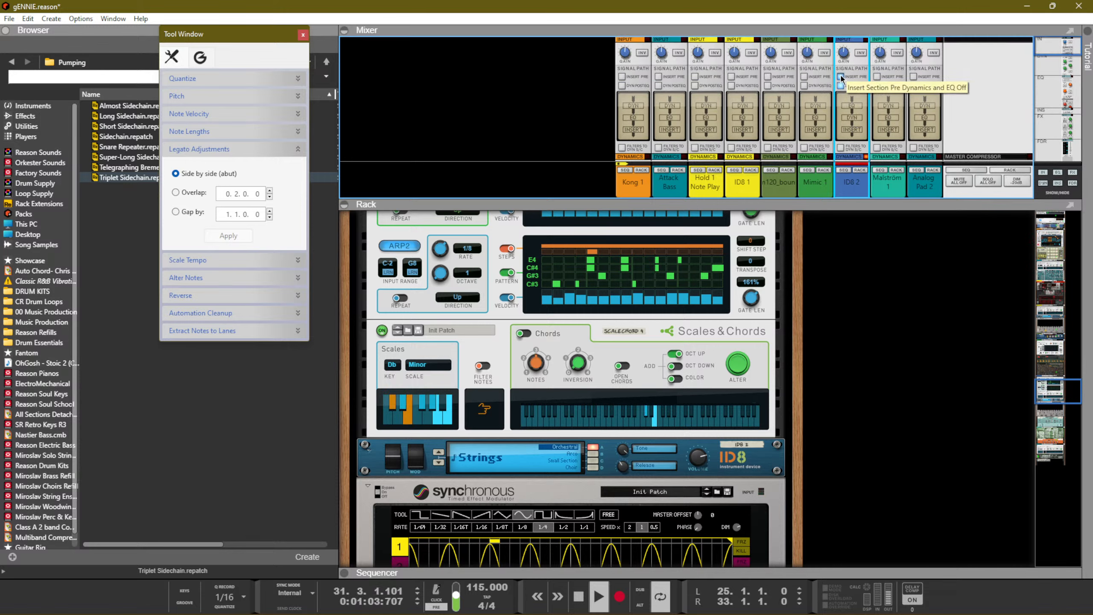
{"action": "scroll", "coordinate": [846, 143], "scroll_direction": "down", "scroll_amount": 3}
{"action": "scroll", "coordinate": [846, 143], "scroll_direction": "up", "scroll_amount": 2}
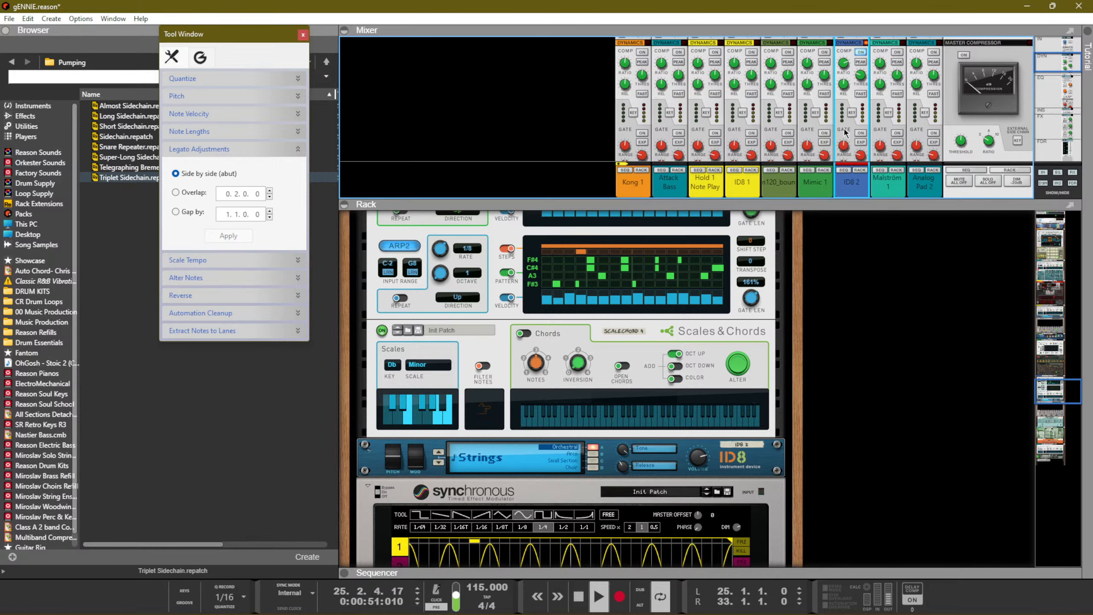
{"action": "key", "text": "F7"}
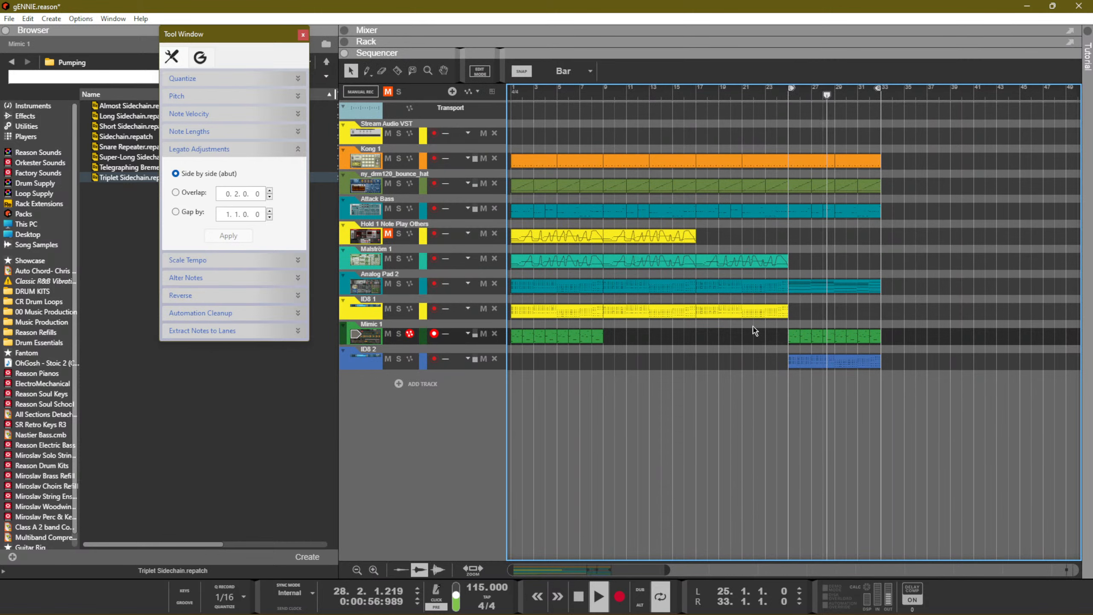
Save the song with the Tool Window closed and move the left loop locator to bar 1
{"action": "left_click", "coordinate": [303, 35]}
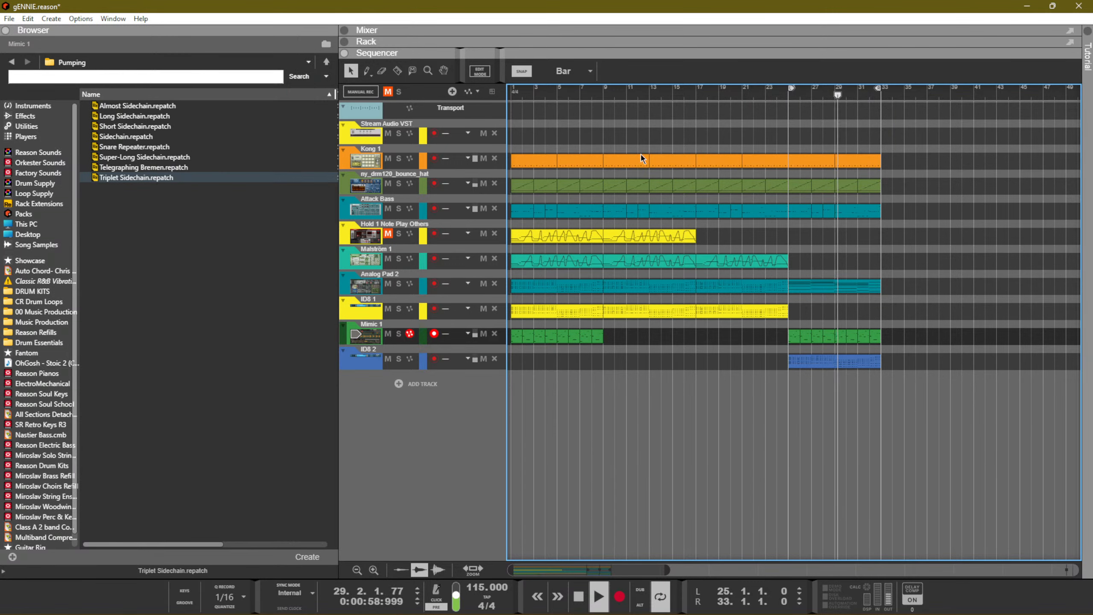
{"action": "key", "text": "ctrl+s"}
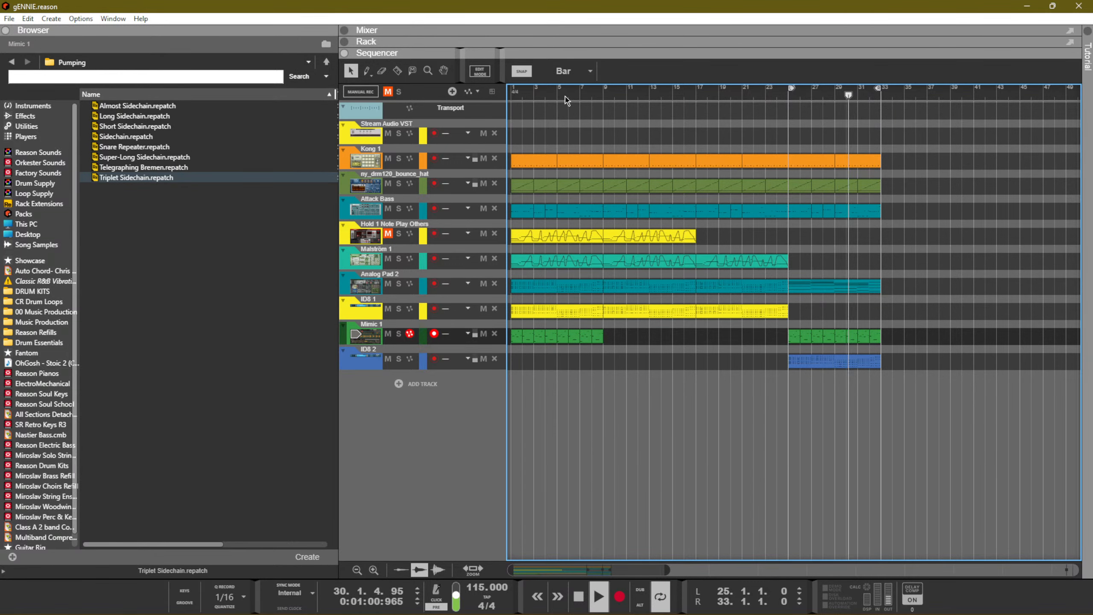
{"action": "left_click_drag", "start_coordinate": [566, 93], "coordinate": [511, 93]}
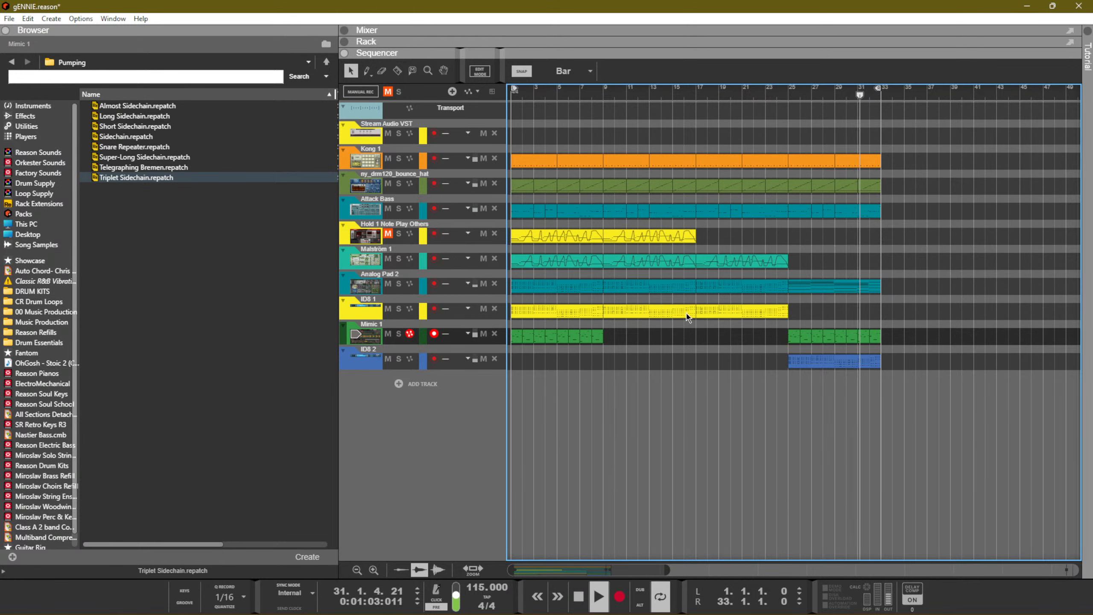
Clear all track mutes, mute Hold 1 Note Play Others again and delete its clips in bars 1 to 17
{"action": "left_click", "coordinate": [387, 183]}
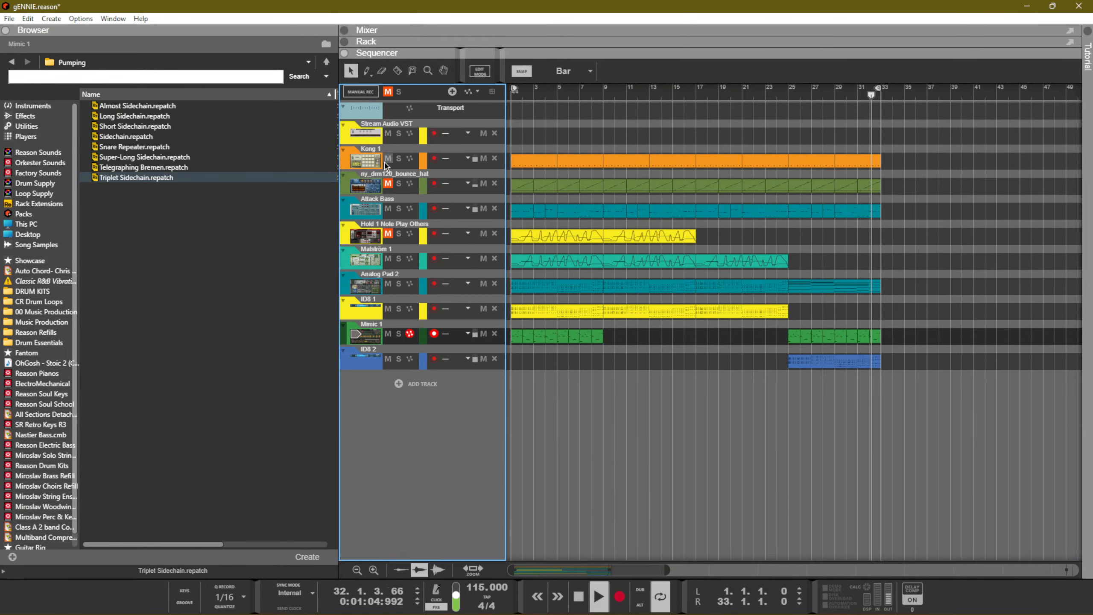
{"action": "left_click", "coordinate": [388, 92]}
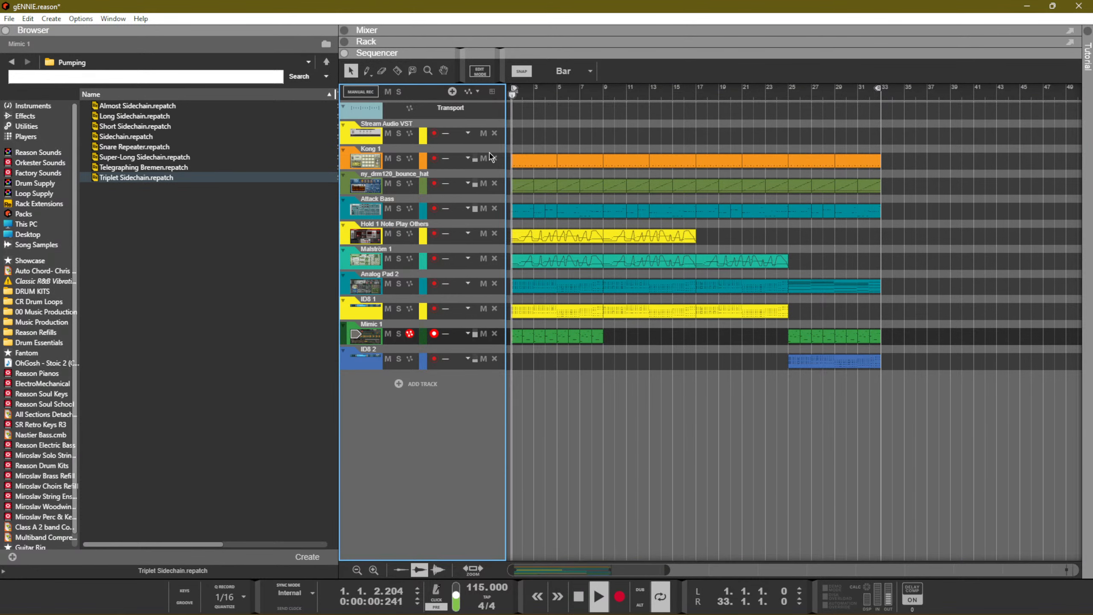
{"action": "left_click", "coordinate": [387, 233]}
{"action": "left_click_drag", "start_coordinate": [719, 240], "coordinate": [516, 243]}
{"action": "key", "text": "Delete"}
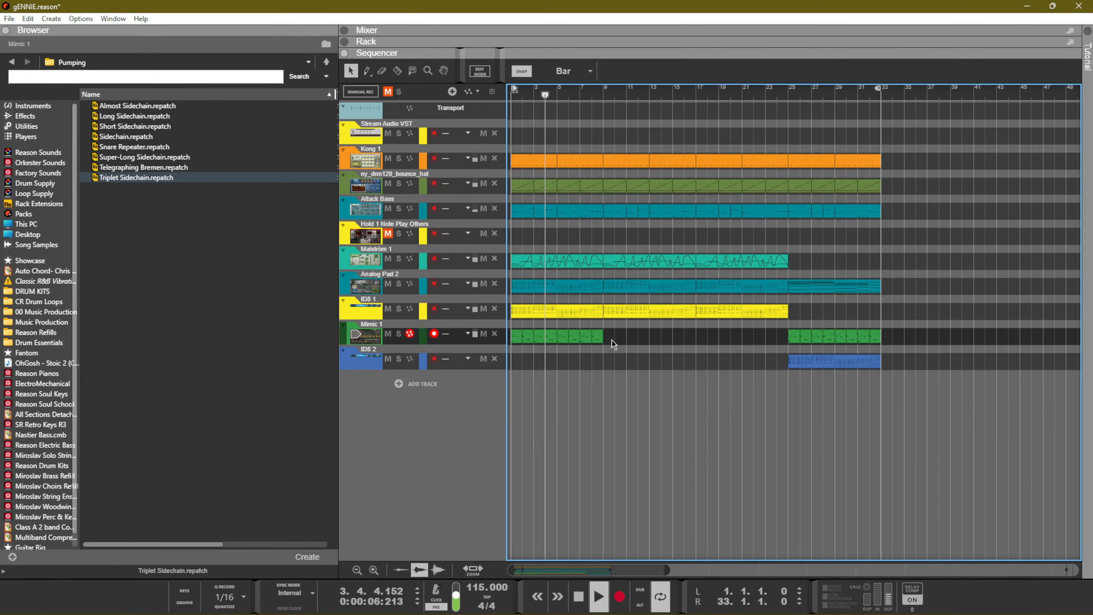
Listen to the ID8 1 track soloed, turn its solo off and restart playback from bar 1
{"action": "left_click", "coordinate": [398, 309]}
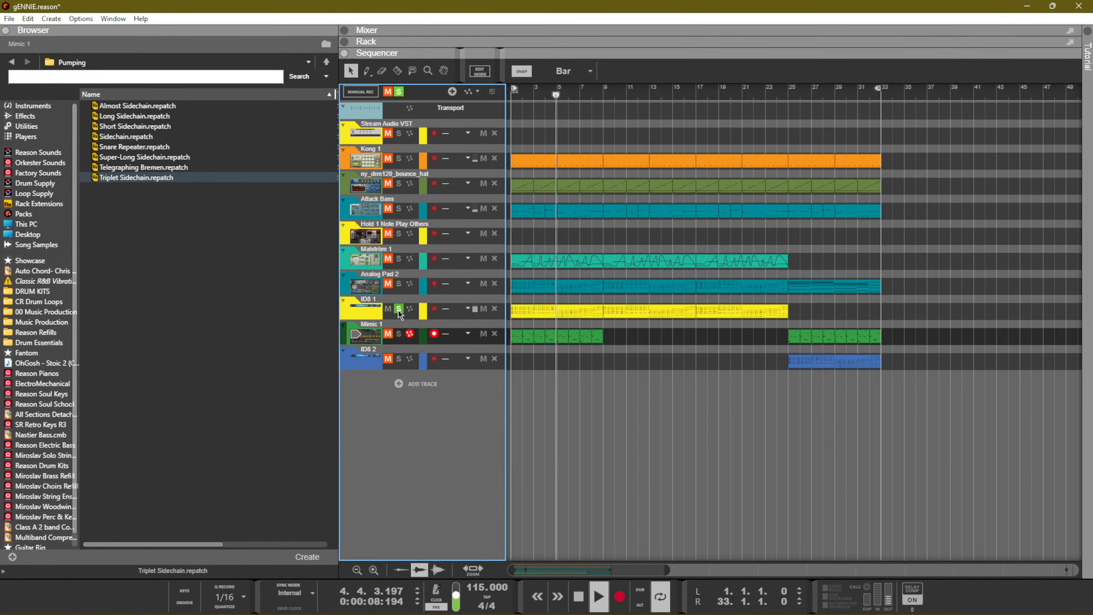
{"action": "left_click", "coordinate": [398, 309]}
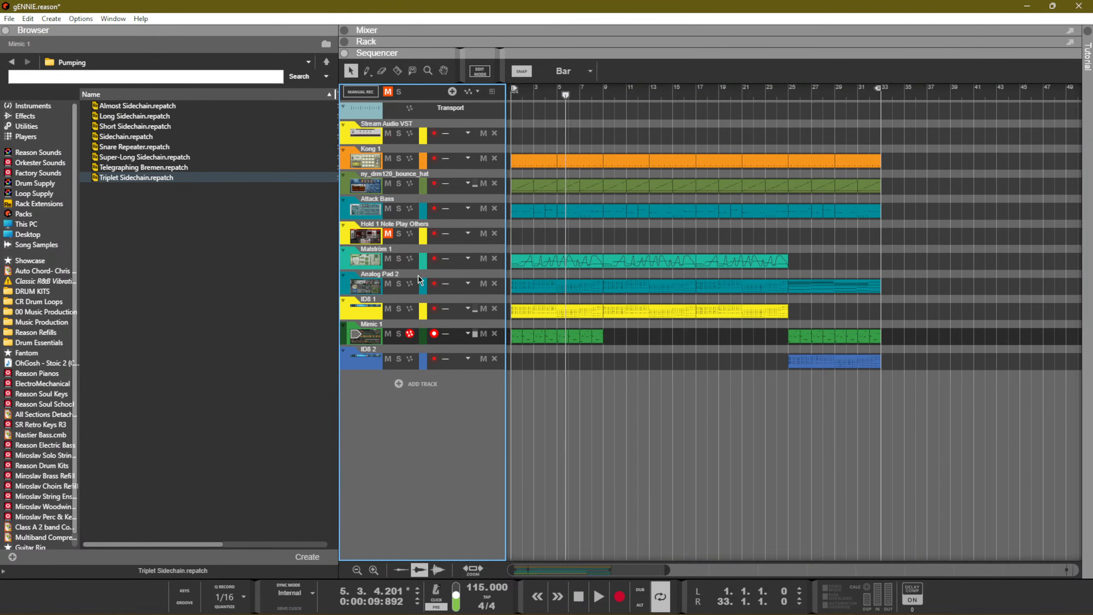
{"action": "key", "text": "KP_0"}
{"action": "key", "text": "KP_0"}
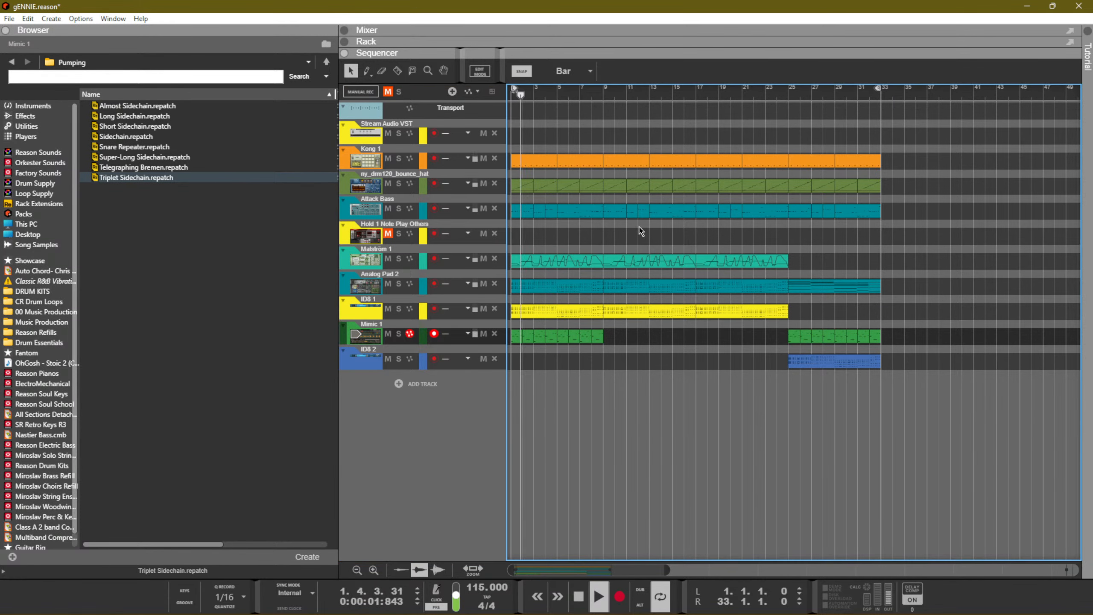
Turn off Hold on the ID8 2 Dual Arpeggio player in the rack and return to the sequencer
{"action": "key", "text": "F5"}
{"action": "key", "text": "F6"}
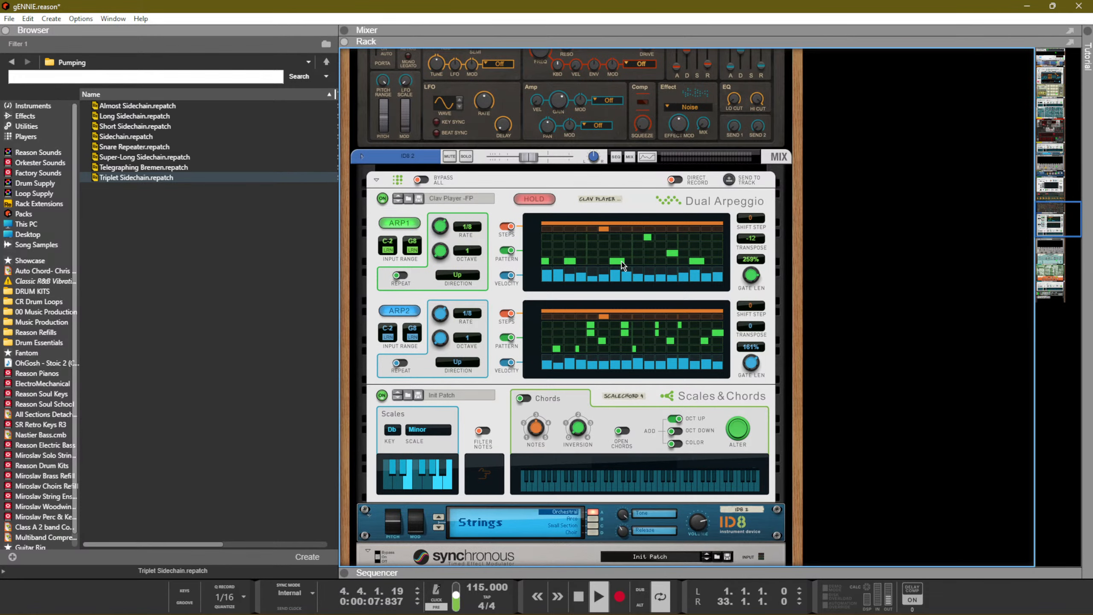
{"action": "left_click", "coordinate": [530, 200]}
{"action": "key", "text": "F7"}
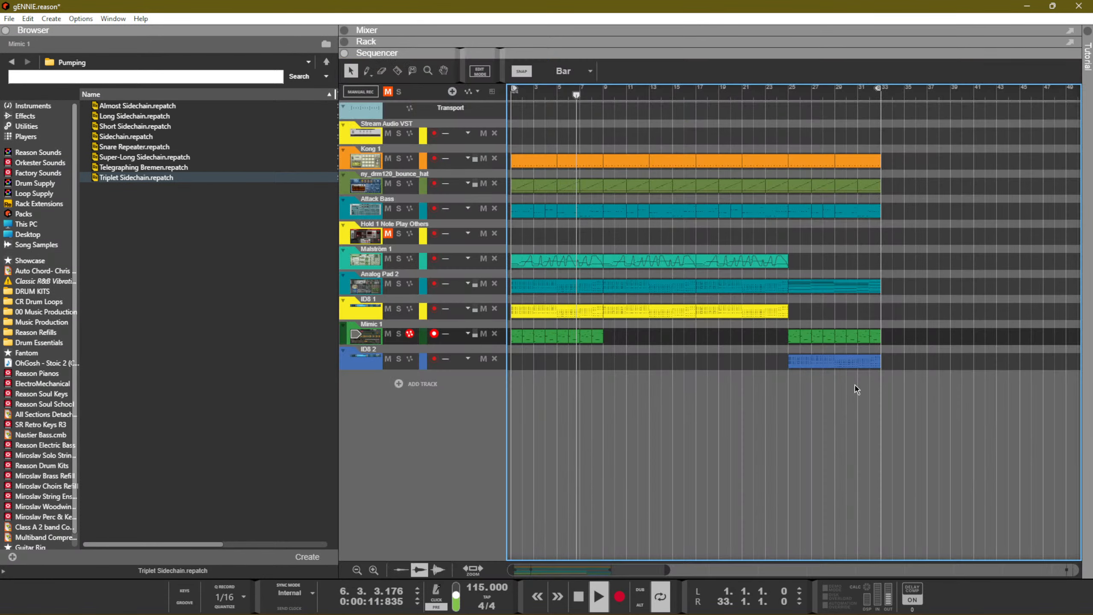
Apply the side-by-side legato adjustment to all notes in the ID8 2 clip at bar 25 and return to the arrangement
{"action": "double_click", "coordinate": [846, 357]}
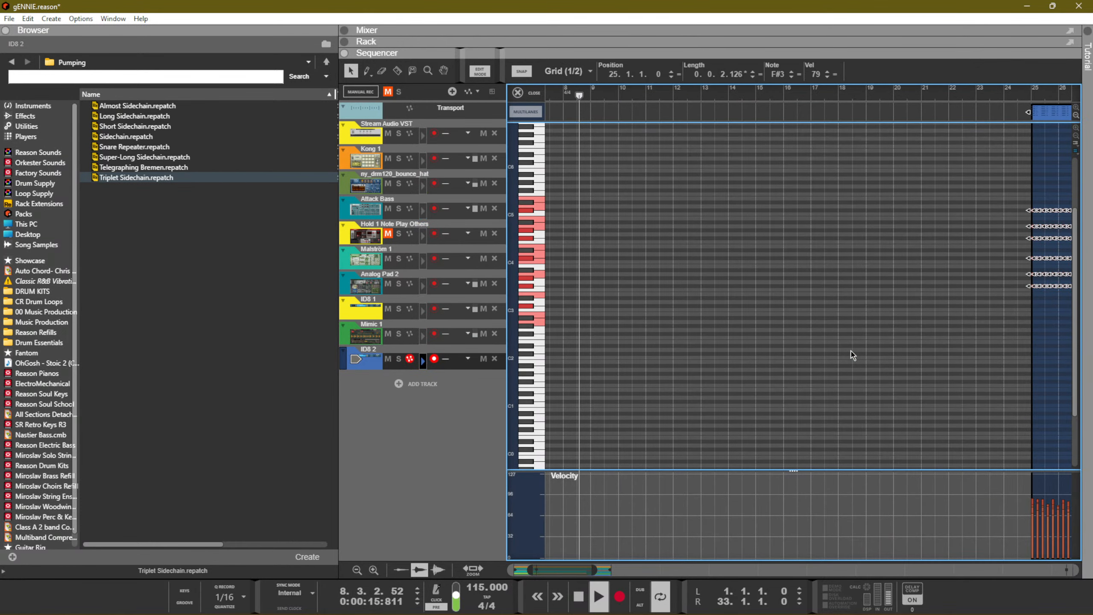
{"action": "key", "text": "F8"}
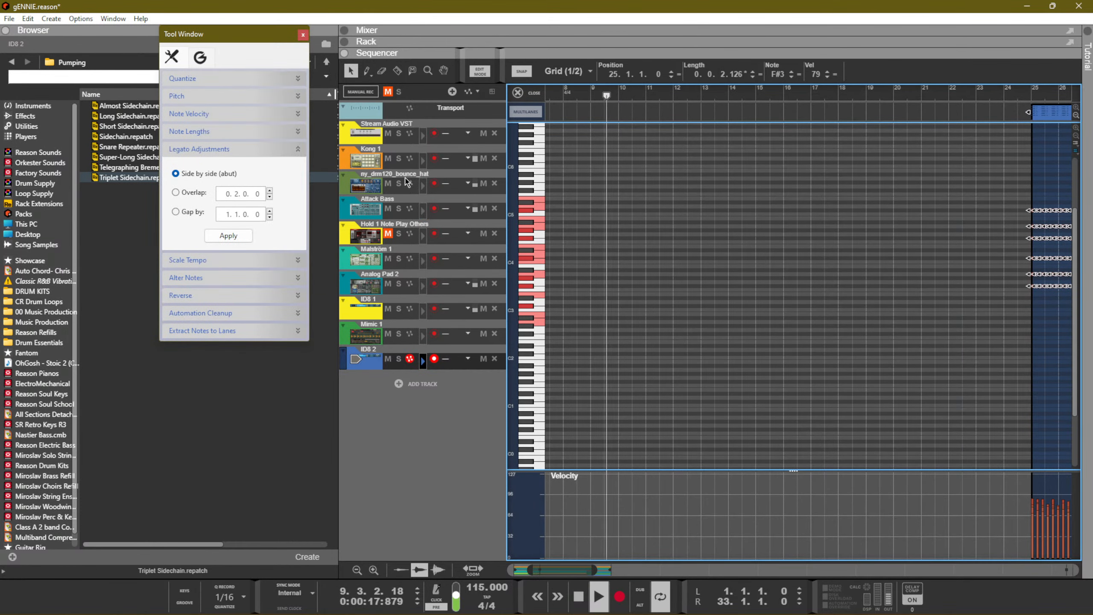
{"action": "left_click", "coordinate": [249, 236]}
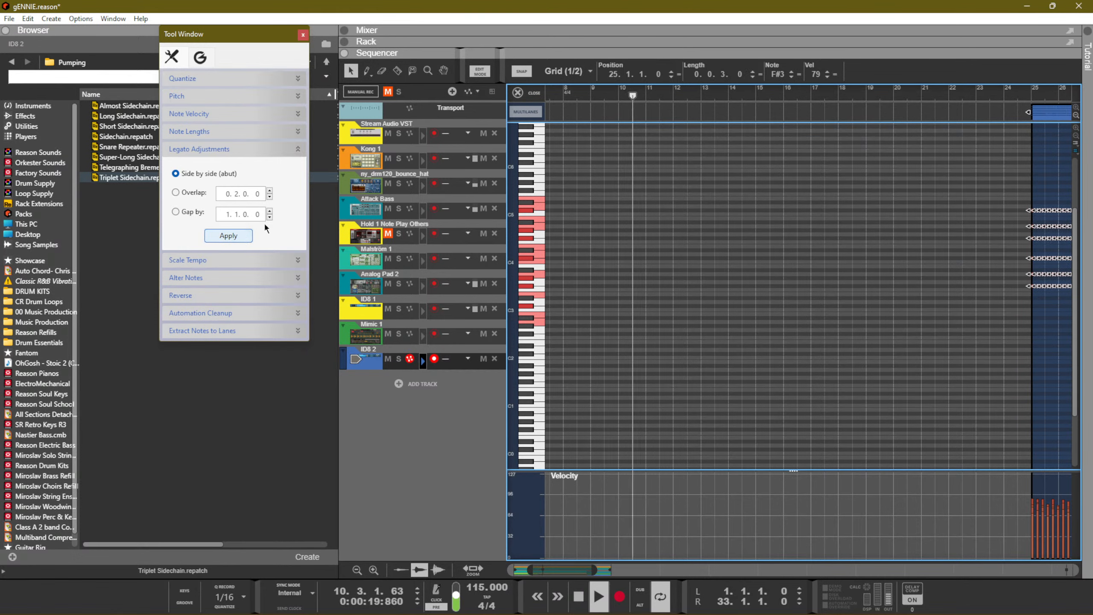
{"action": "left_click", "coordinate": [303, 34]}
{"action": "left_click", "coordinate": [618, 296]}
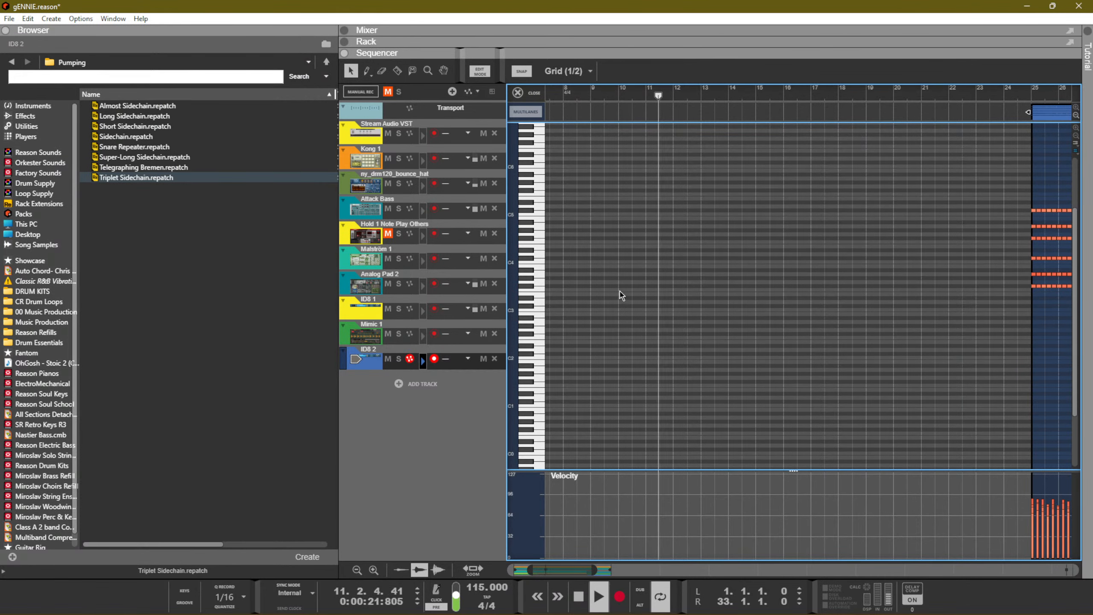
{"action": "scroll", "coordinate": [619, 295], "scroll_direction": "down", "scroll_amount": 10}
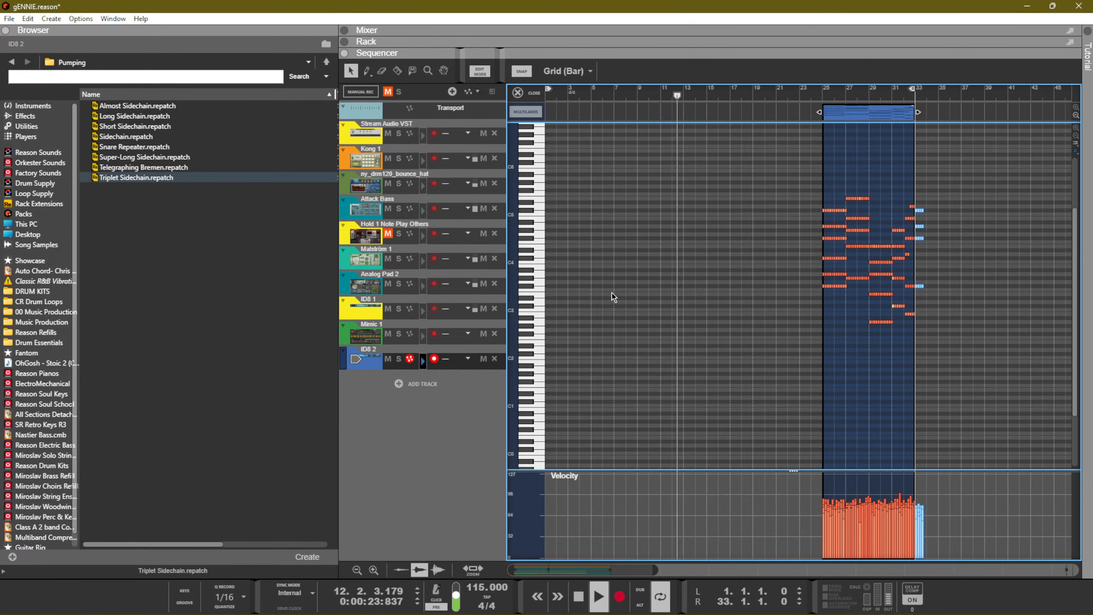
{"action": "key", "text": "ctrl+e"}
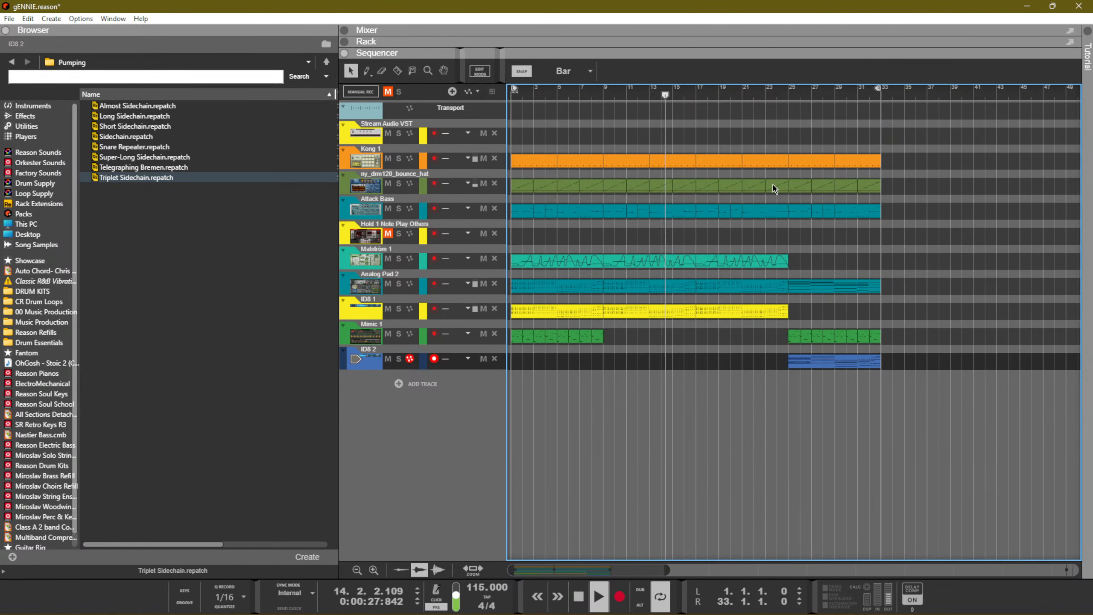
Delete the drum bounce loop and Attack Bass clips between bars 17 and 25
{"action": "left_click_drag", "start_coordinate": [773, 185], "coordinate": [697, 242]}
{"action": "key", "text": "Delete"}
{"action": "key", "text": "Delete"}
Record a new Attack Bass part on its own note lane and trim the clip to bars 17 to 25
{"action": "left_click", "coordinate": [437, 211]}
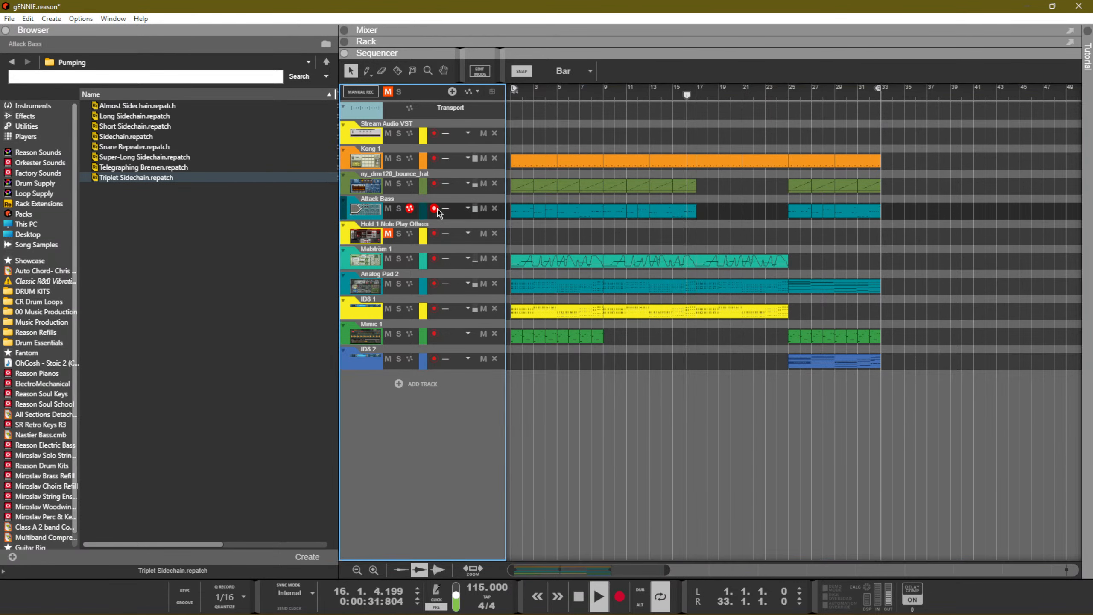
{"action": "key", "text": "ctrl+Return"}
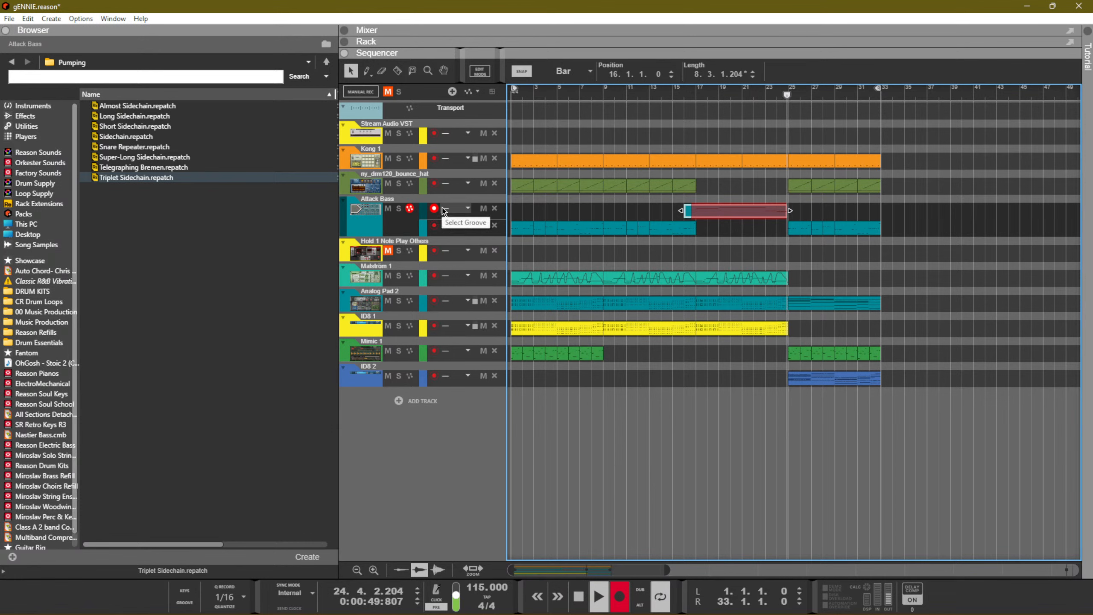
{"action": "key", "text": "ctrl+Return"}
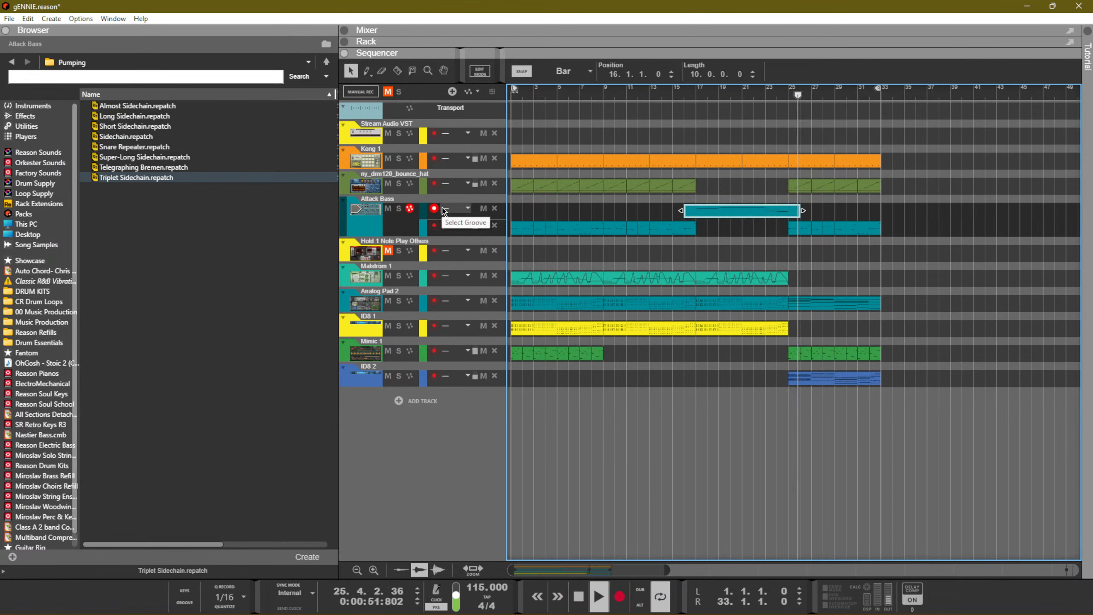
{"action": "left_click_drag", "start_coordinate": [681, 211], "coordinate": [693, 209]}
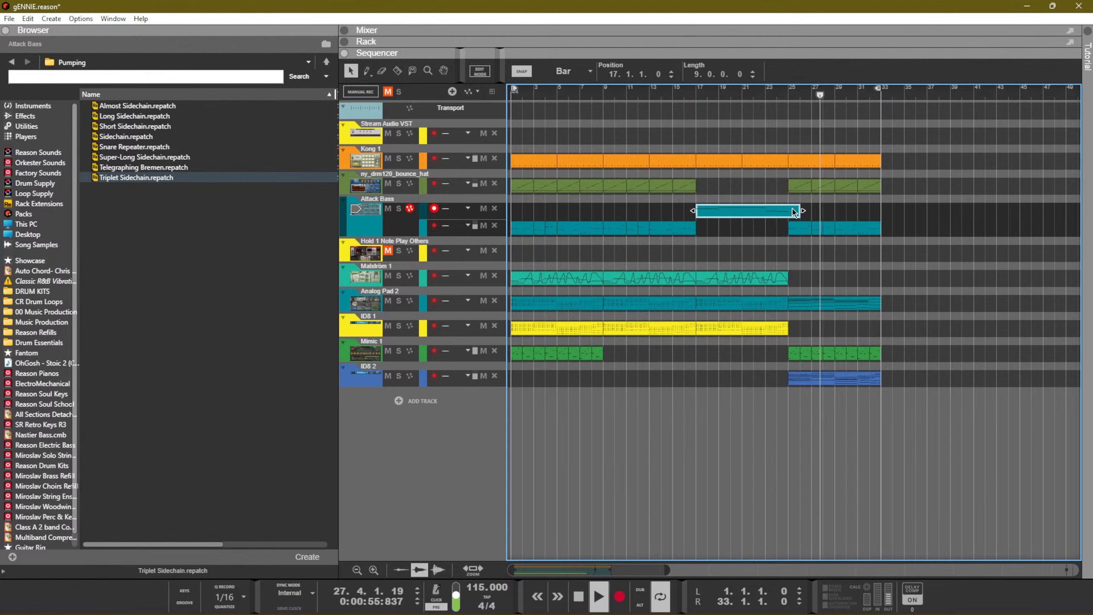
{"action": "left_click_drag", "start_coordinate": [802, 210], "coordinate": [788, 210]}
Duplicate all clips in bars 25 to 33 to bar 33 and move the right loop locator to bar 41
{"action": "left_click_drag", "start_coordinate": [951, 413], "coordinate": [796, 151]}
{"action": "key", "text": "ctrl+d"}
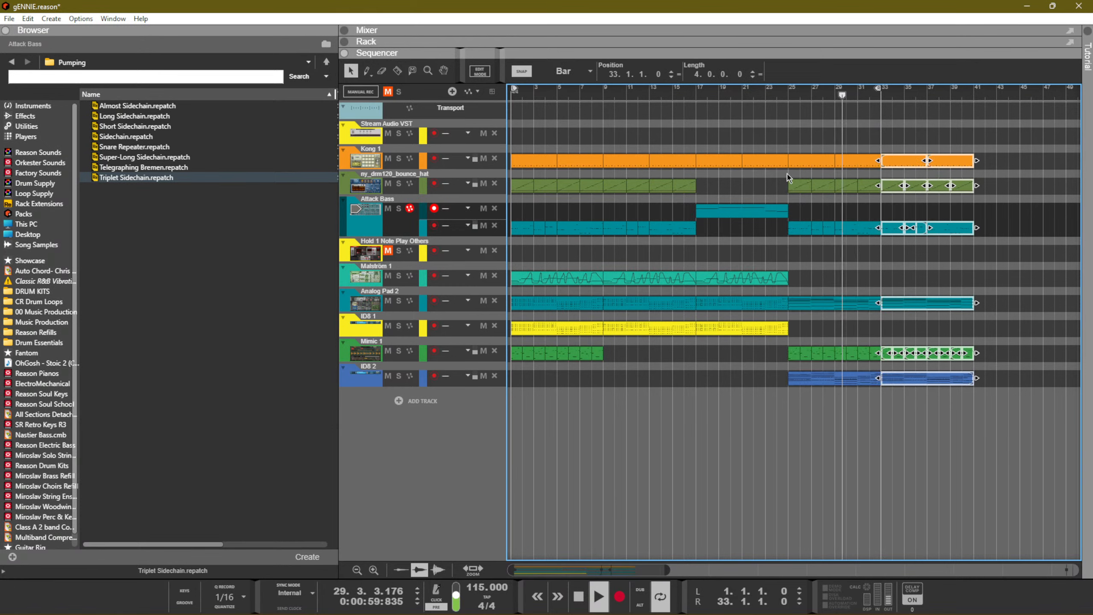
{"action": "left_click", "coordinate": [972, 90], "text": "alt"}
Delete the duplicated Attack Bass clips in bars 33 to 41 and move the newly recorded bass clip to bar 33
{"action": "left_click", "coordinate": [1007, 214]}
{"action": "left_click_drag", "start_coordinate": [1009, 217], "coordinate": [888, 230]}
{"action": "key", "text": "Delete"}
{"action": "left_click_drag", "start_coordinate": [772, 212], "coordinate": [954, 214]}
{"action": "left_click", "coordinate": [959, 240]}
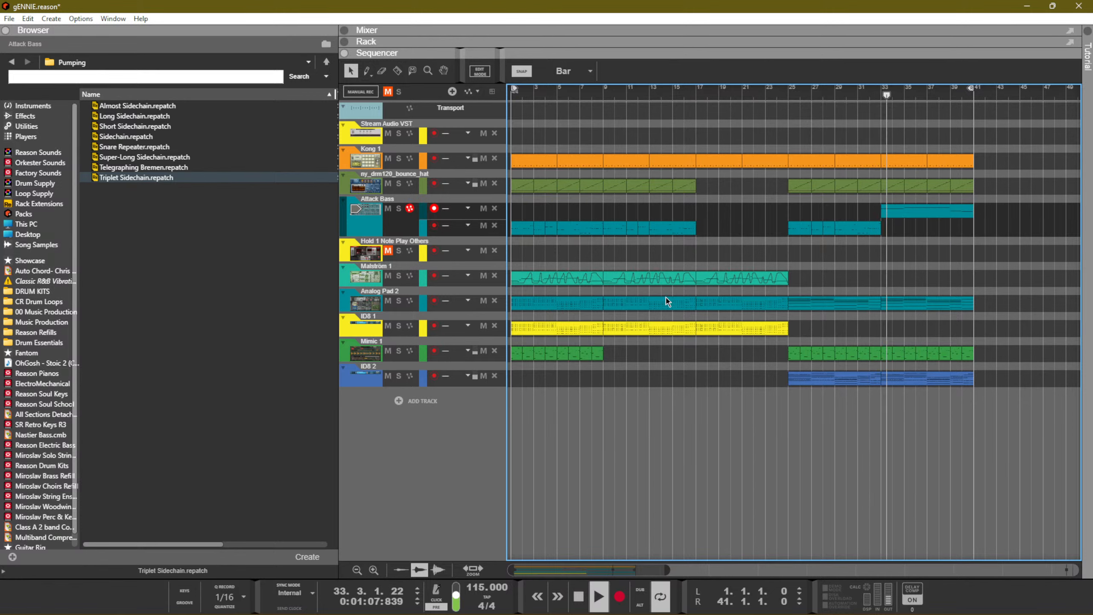
Make Malström 1 the track receiving keyboard input and save the song
{"action": "left_click", "coordinate": [433, 274]}
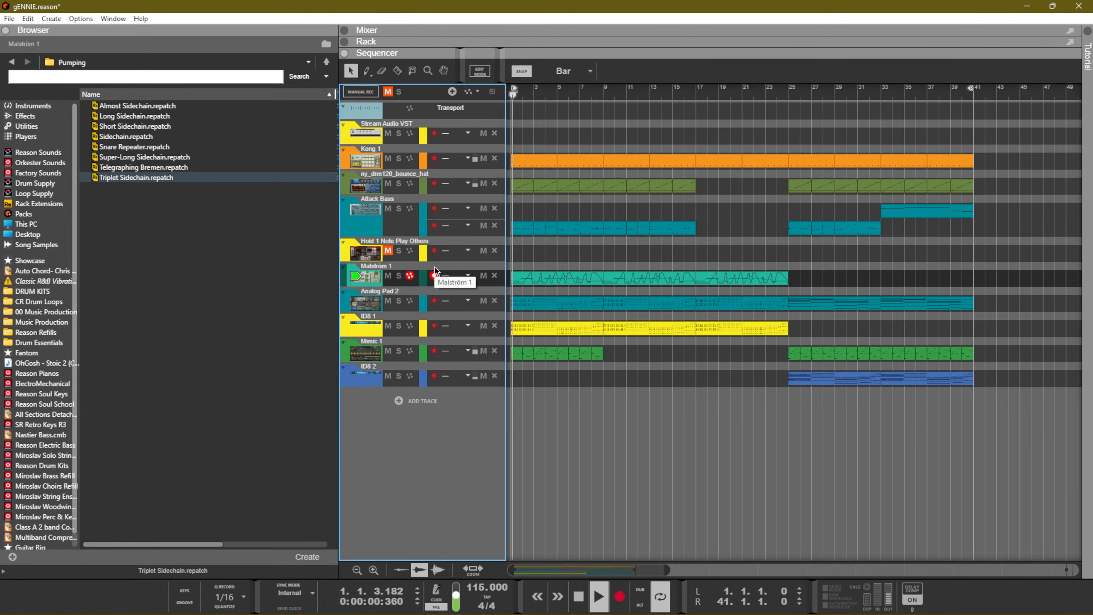
{"action": "left_click", "coordinate": [672, 258]}
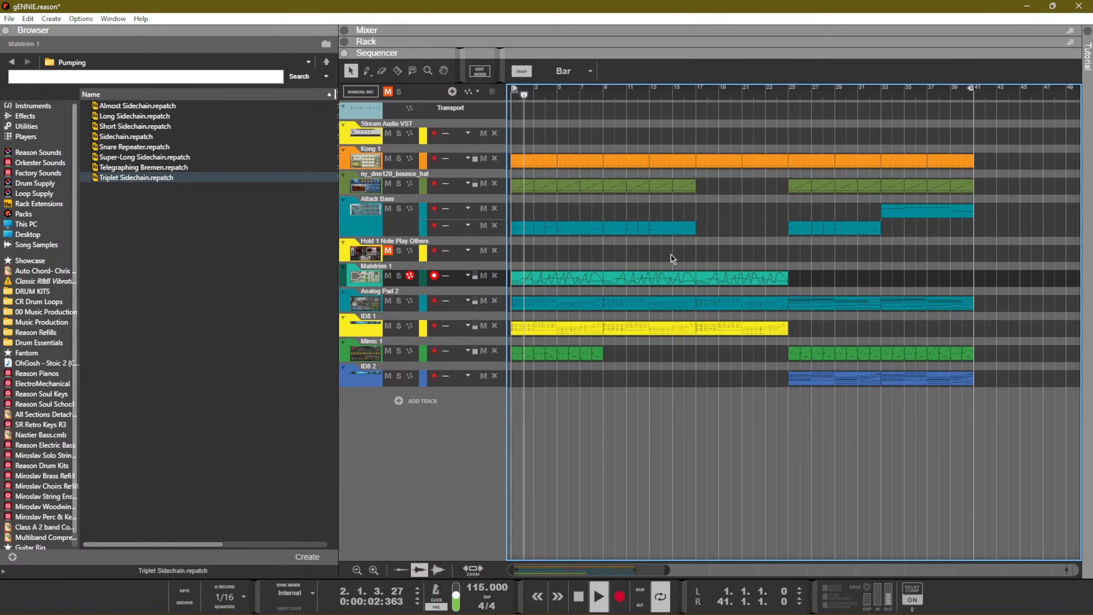
{"action": "key", "text": "ctrl+s"}
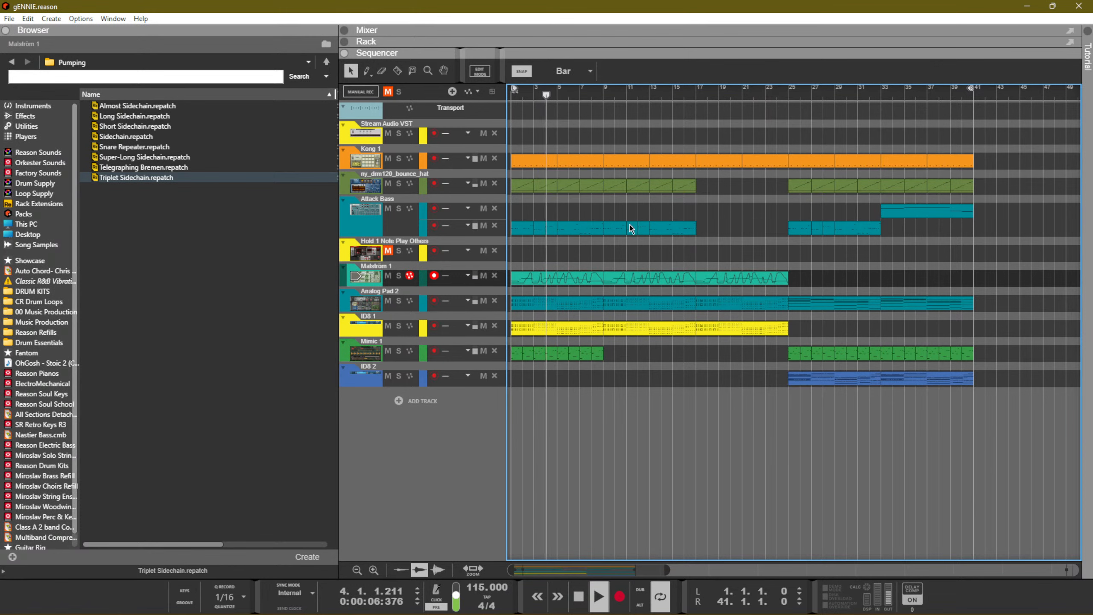
Duplicate the Attack Bass clips in bars 9 to 17 to fill bars 17 to 25
{"action": "left_click_drag", "start_coordinate": [732, 220], "coordinate": [725, 237]}
{"action": "left_click_drag", "start_coordinate": [628, 235], "coordinate": [629, 235]}
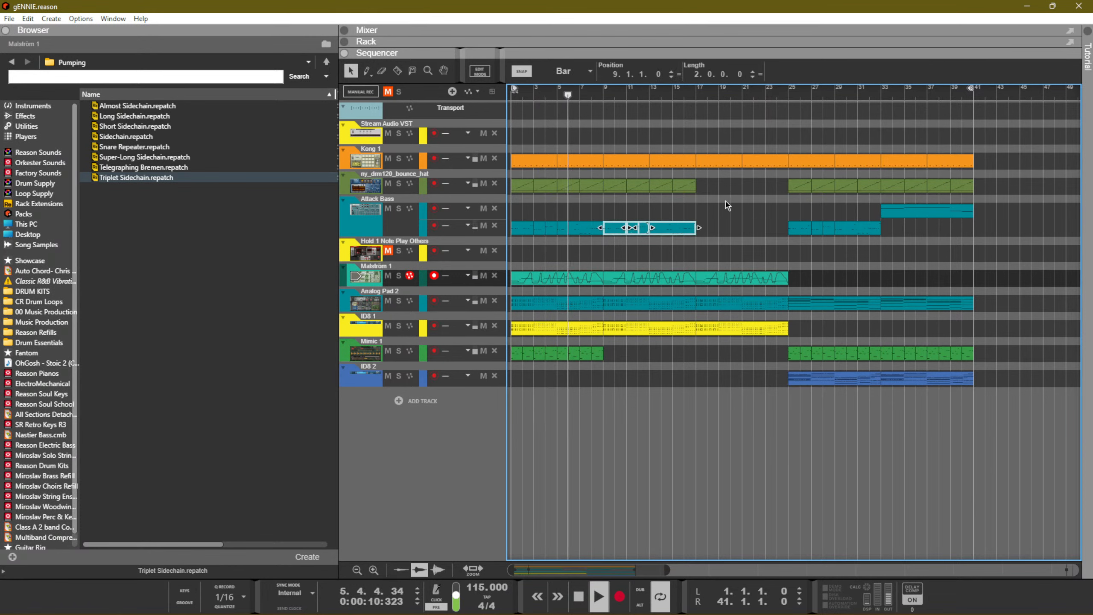
{"action": "key", "text": "ctrl+d"}
{"action": "left_click", "coordinate": [768, 202]}
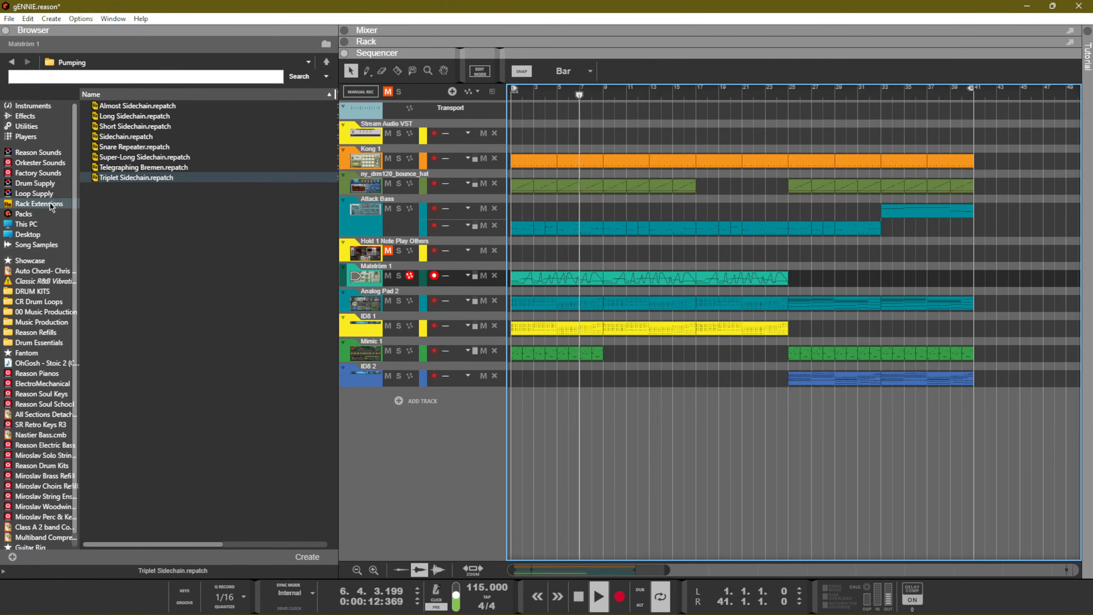
Find Fx_brfx3_baddabing.wav in Drum Supply's 9. Noises & FX folder and place it on a new audio track at bar 1
{"action": "left_click", "coordinate": [47, 193]}
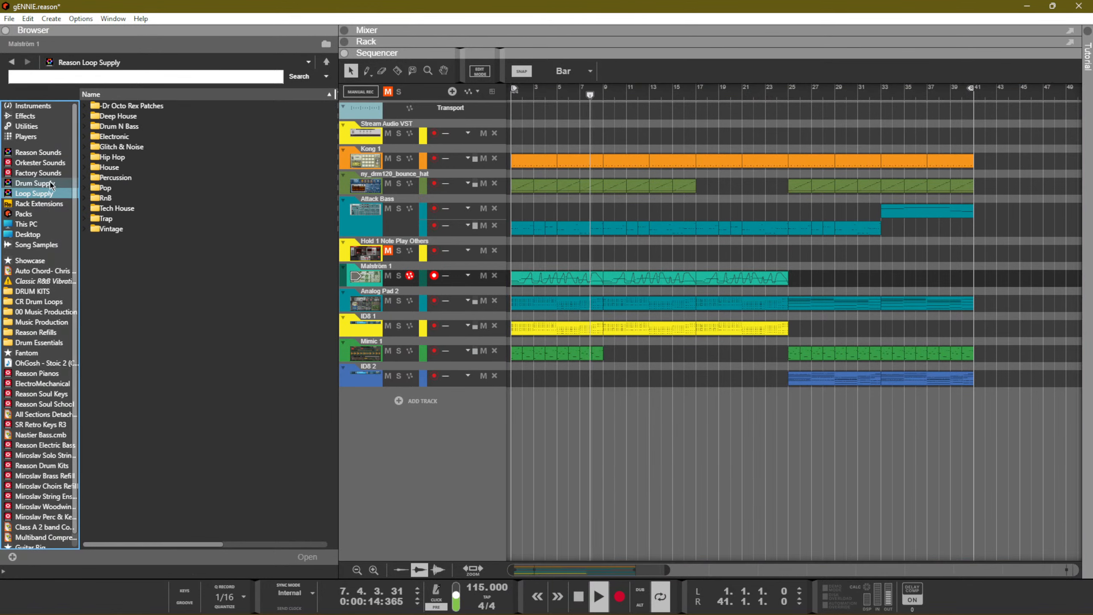
{"action": "left_click", "coordinate": [36, 183]}
{"action": "double_click", "coordinate": [113, 197]}
{"action": "left_click", "coordinate": [126, 197]}
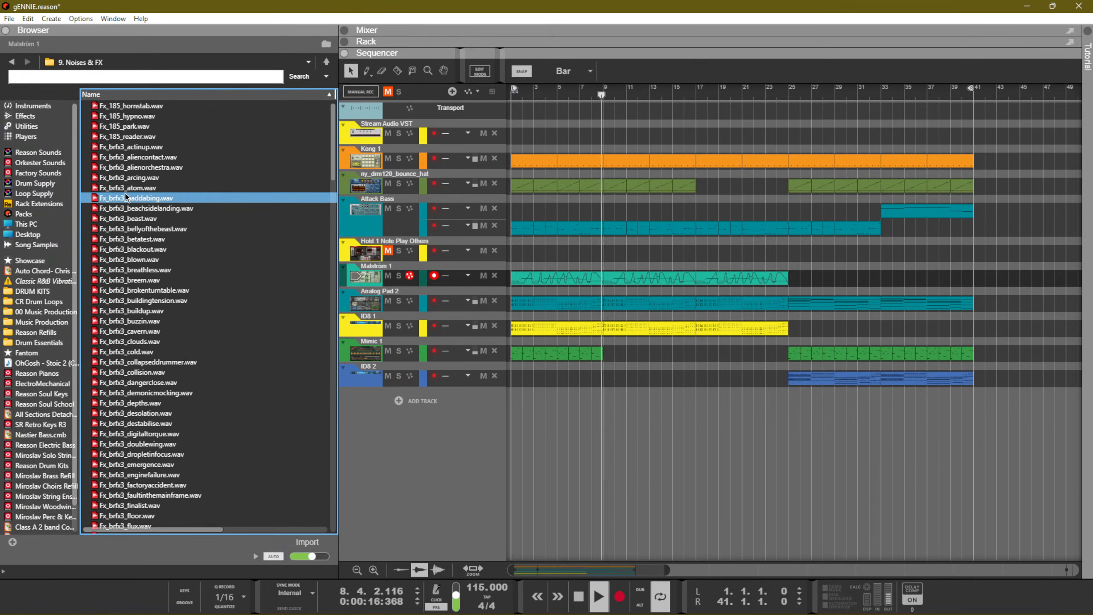
{"action": "left_click_drag", "start_coordinate": [131, 203], "coordinate": [522, 421]}
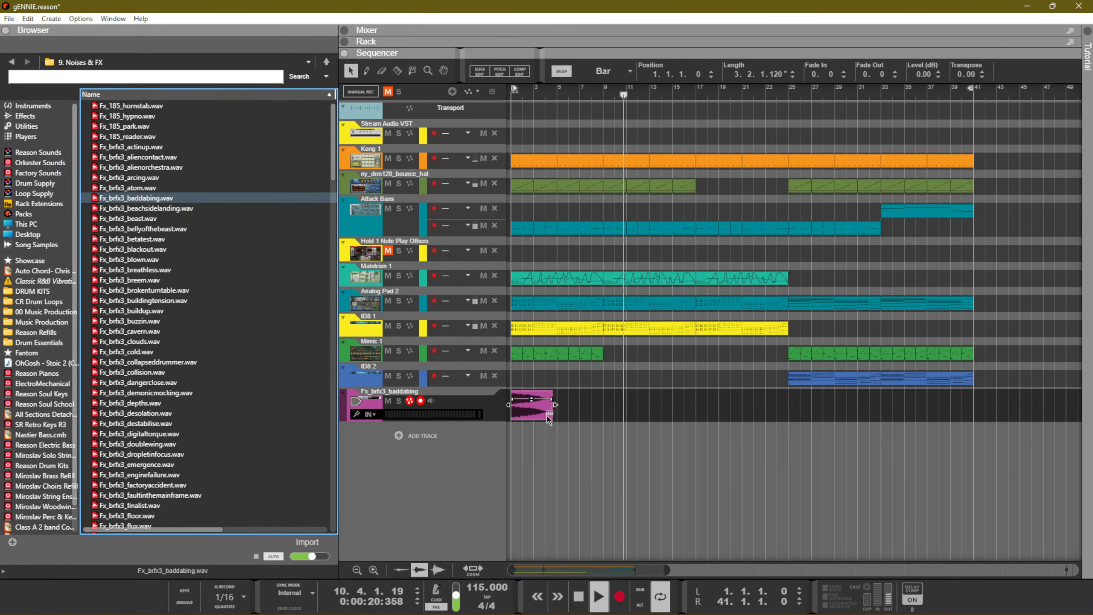
Stretch the baddabing effect clip to a length of 4 bars and move it to bar 17
{"action": "left_click", "coordinate": [554, 414]}
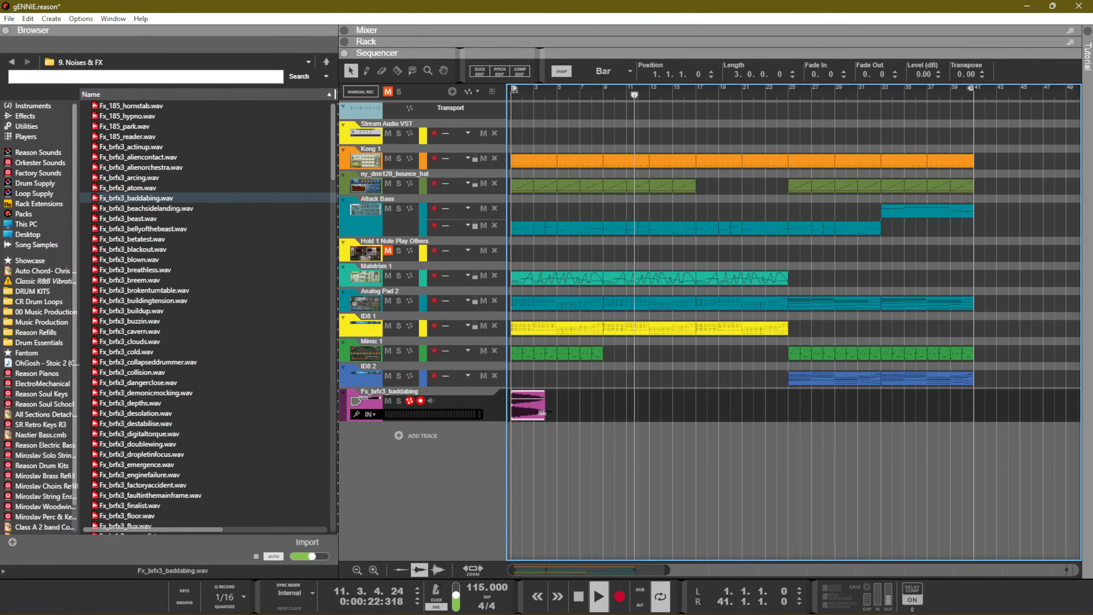
{"action": "left_click", "coordinate": [535, 405]}
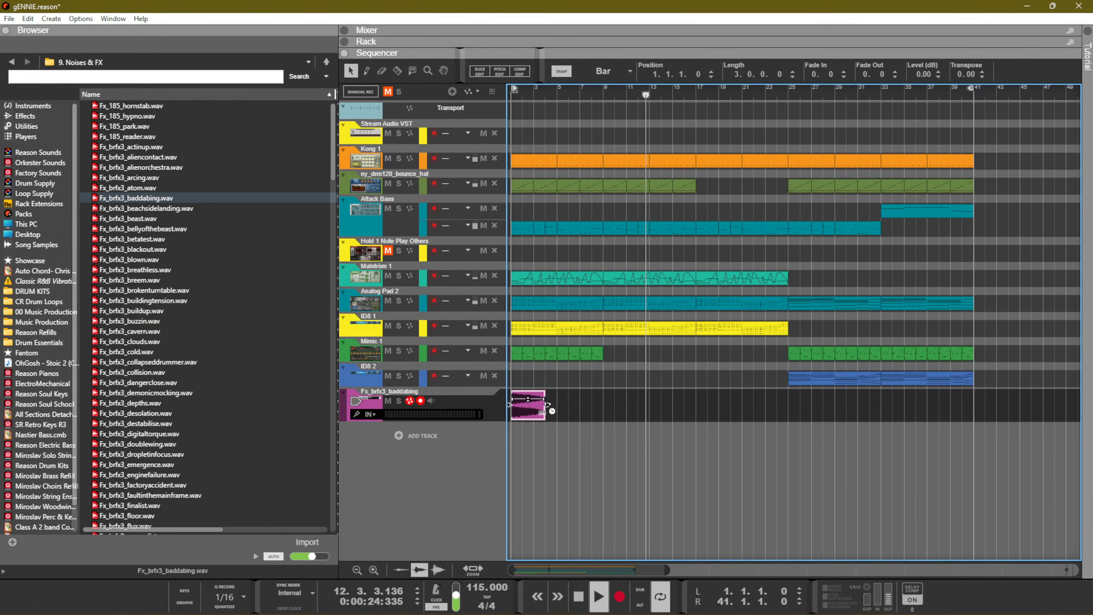
{"action": "mouse_move", "coordinate": [544, 404]}
{"action": "left_mouse_down"}
{"action": "mouse_move", "coordinate": [592, 404]}
{"action": "mouse_move", "coordinate": [557, 407]}
{"action": "left_mouse_up"}
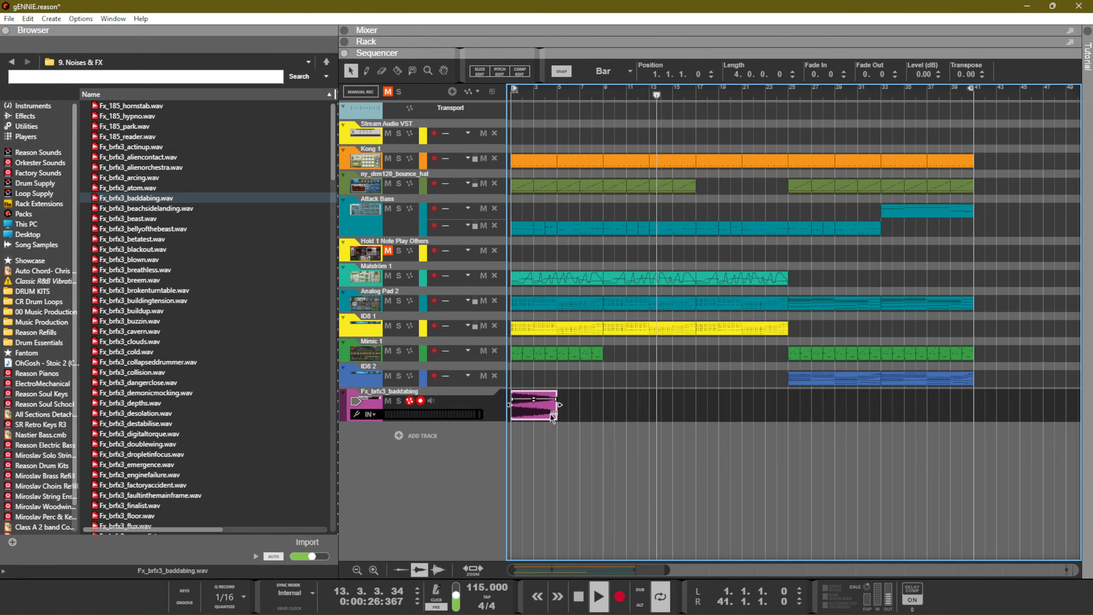
{"action": "left_click_drag", "start_coordinate": [697, 404], "coordinate": [719, 403]}
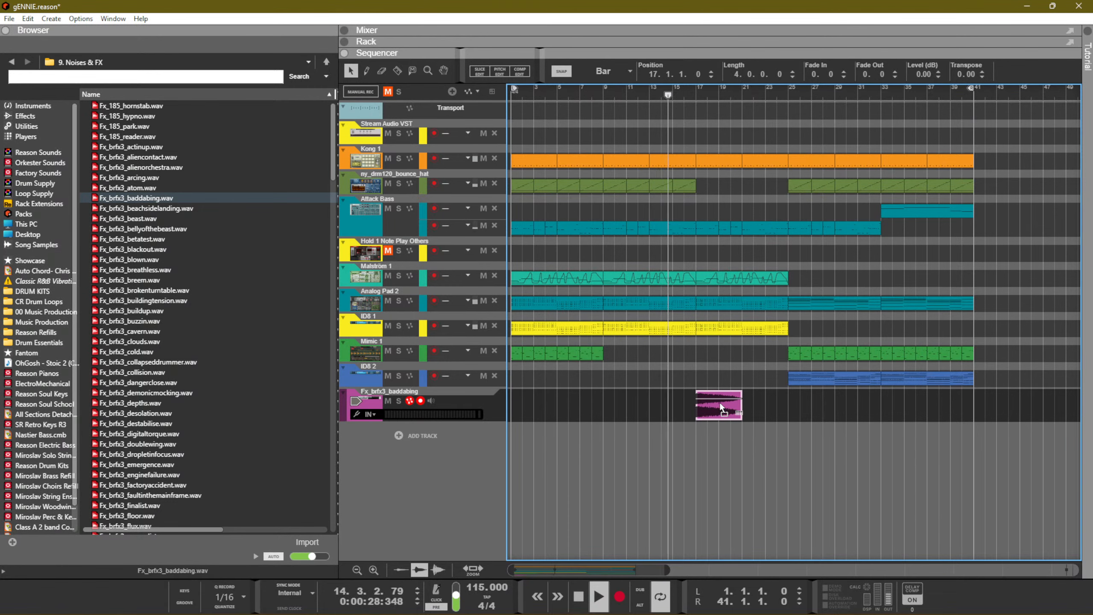
Check the baddabing effect's channel in the mixer, return to the sequencer and close the On-screen Piano Keys
{"action": "key", "text": "F4"}
{"action": "key", "text": "F5"}
{"action": "scroll", "coordinate": [888, 368], "scroll_direction": "down", "scroll_amount": 10}
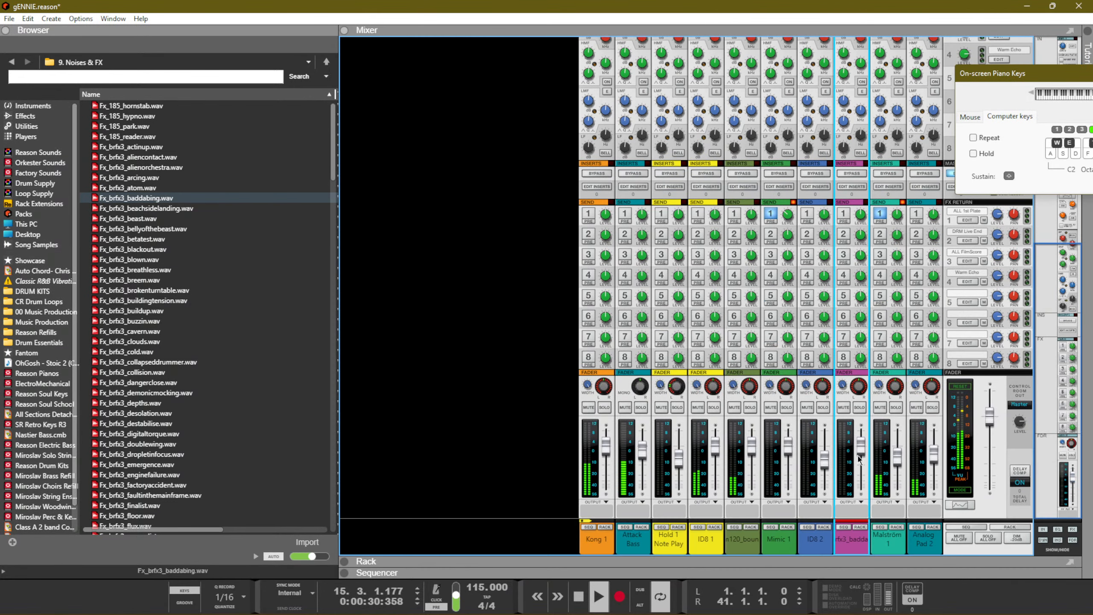
{"action": "key", "text": "F7"}
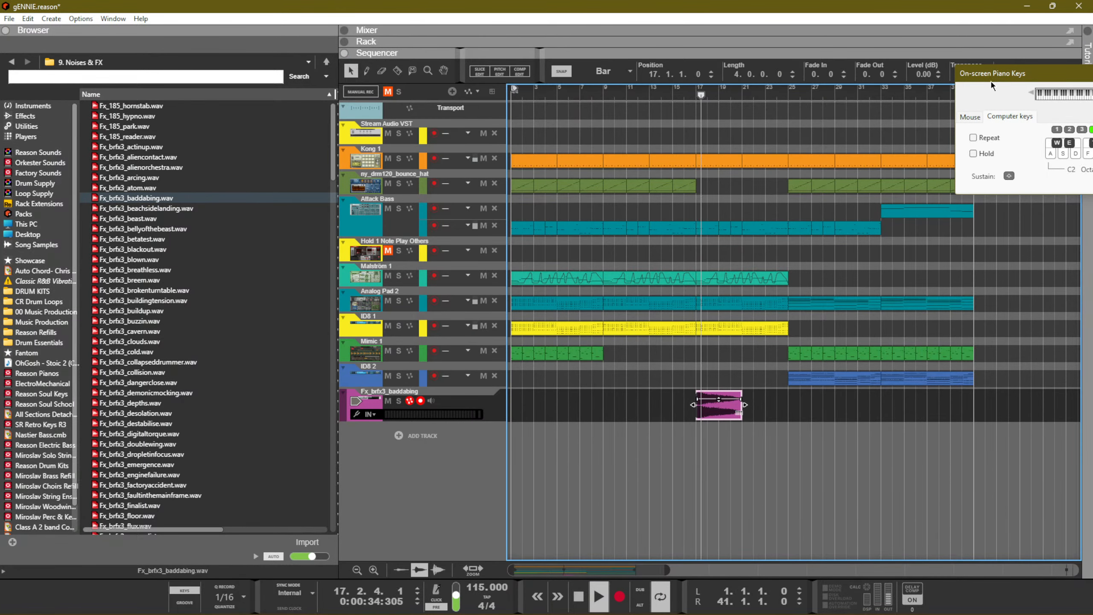
{"action": "left_click_drag", "start_coordinate": [991, 86], "coordinate": [852, 102]}
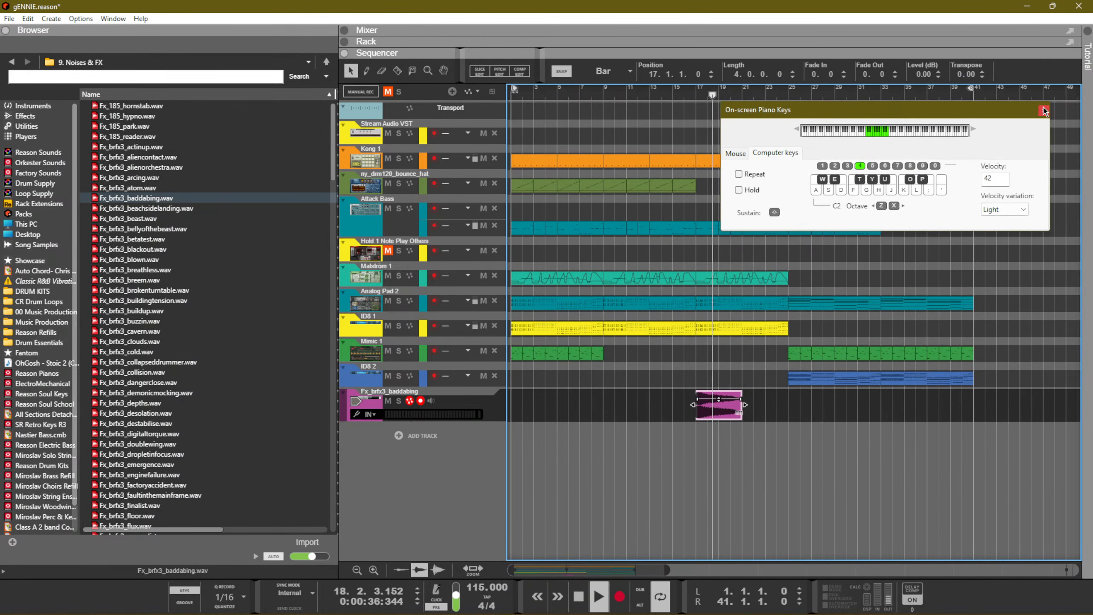
{"action": "left_click", "coordinate": [1043, 111]}
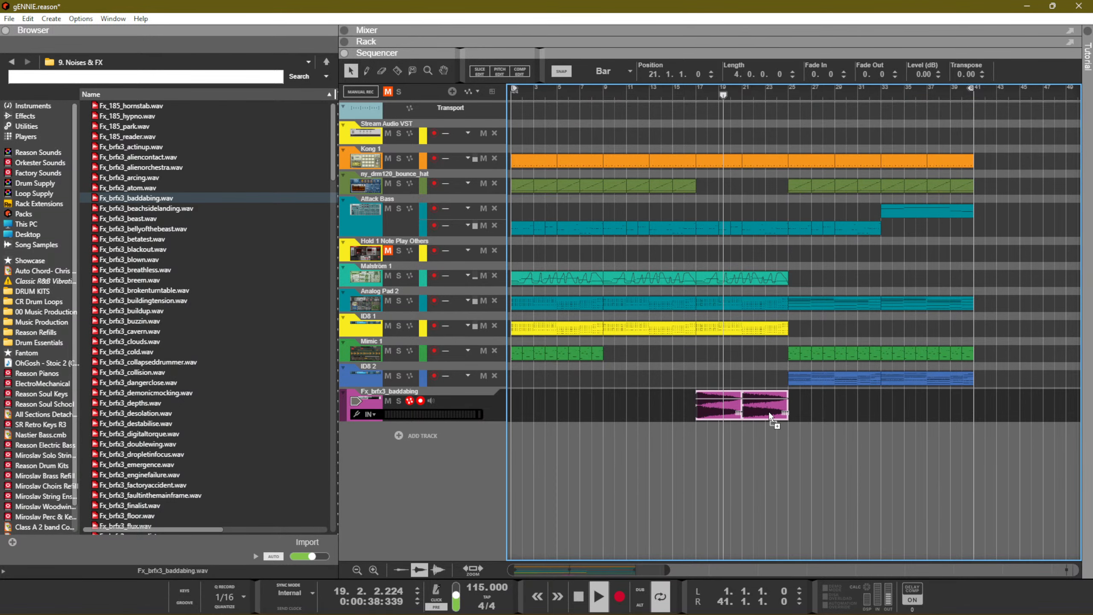
Copy the baddabing effect clip to bar 21 and reverse the copy
{"action": "right_click", "coordinate": [764, 413]}
{"action": "left_click", "coordinate": [800, 389]}
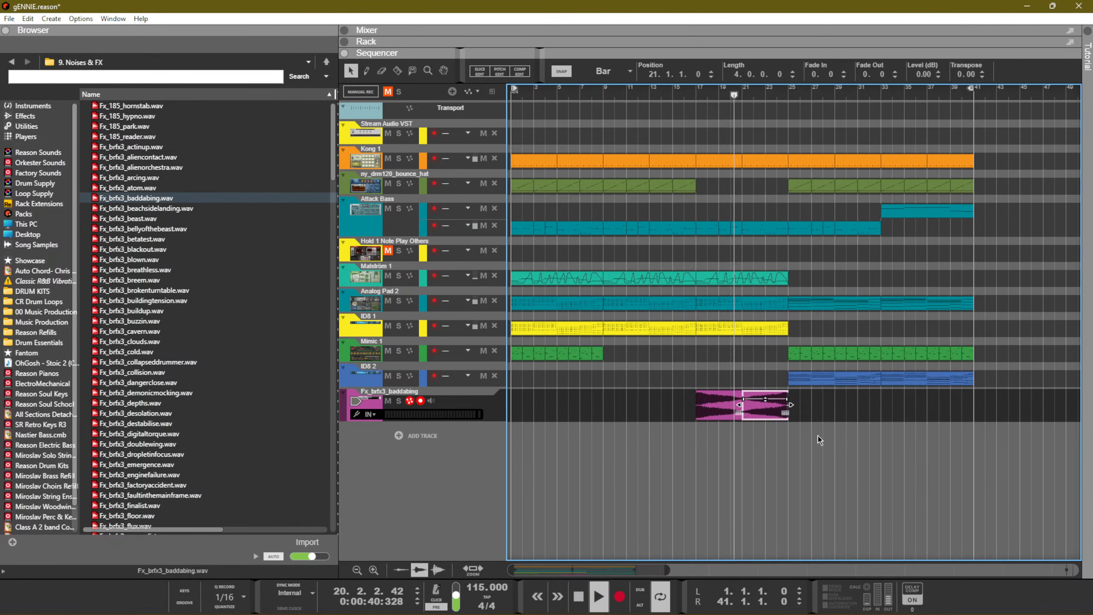
{"action": "left_click", "coordinate": [406, 436]}
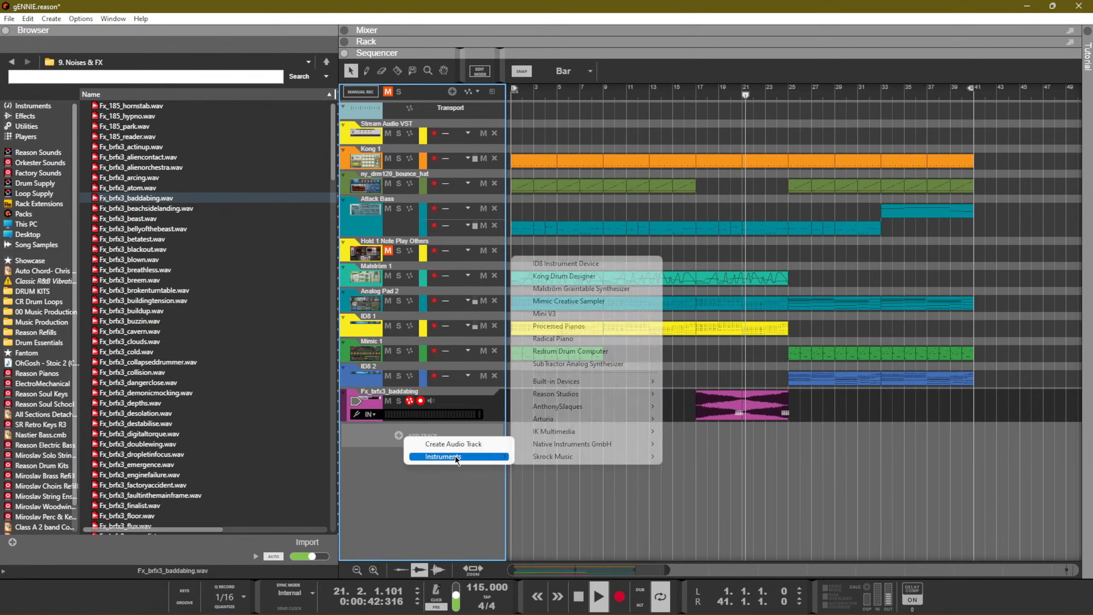
{"action": "left_click", "coordinate": [770, 435]}
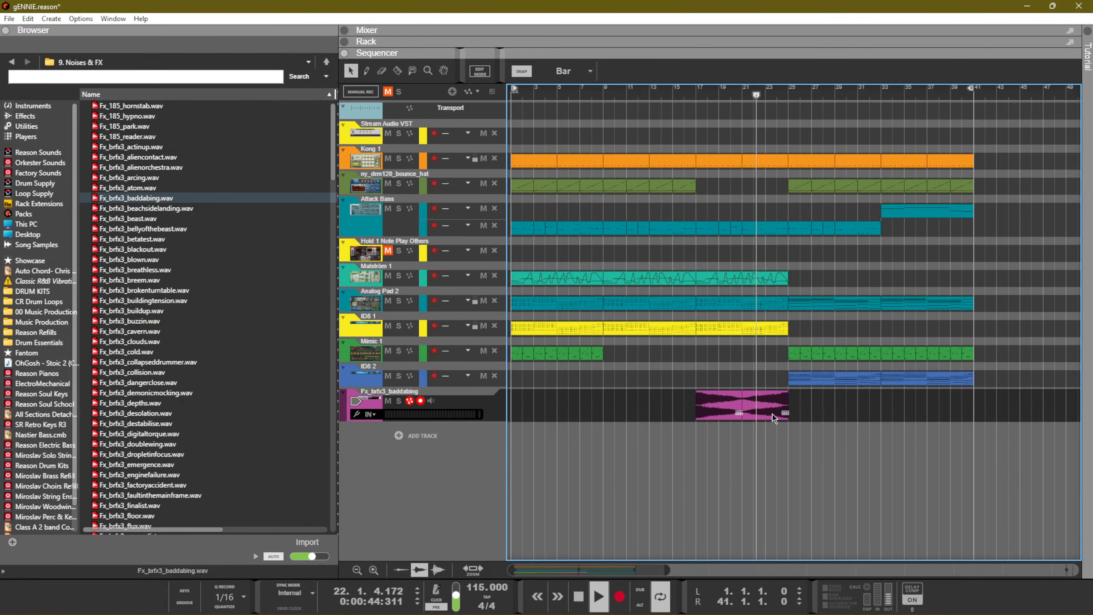
Try lengthening the reversed effect clip to 6 bars, bring it back to 4 bars and reselect it
{"action": "left_click_drag", "start_coordinate": [787, 406], "coordinate": [811, 405]}
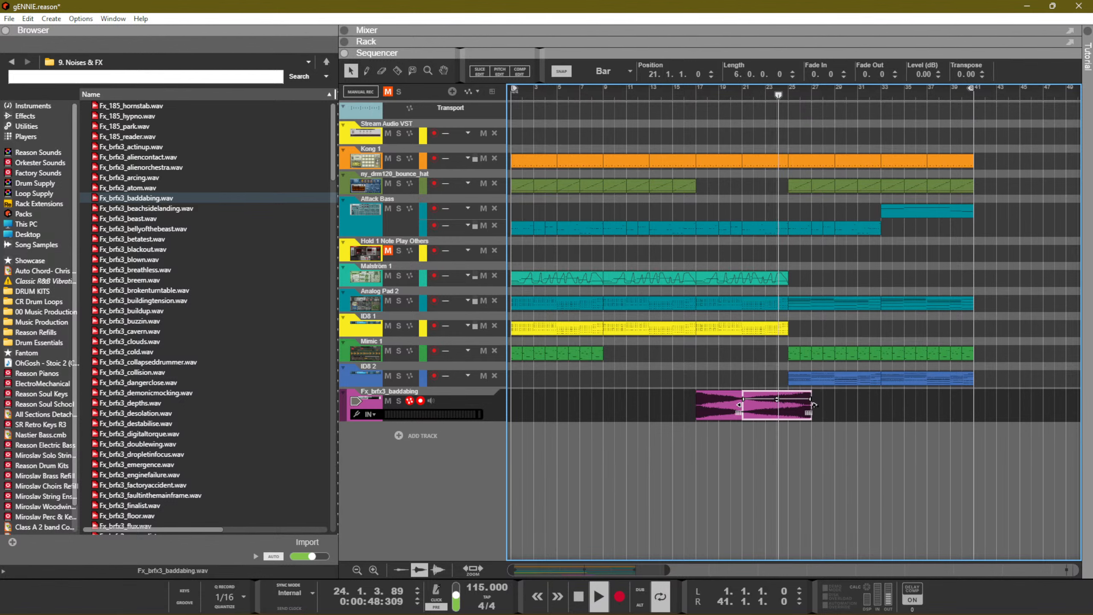
{"action": "left_click_drag", "start_coordinate": [813, 405], "coordinate": [785, 412]}
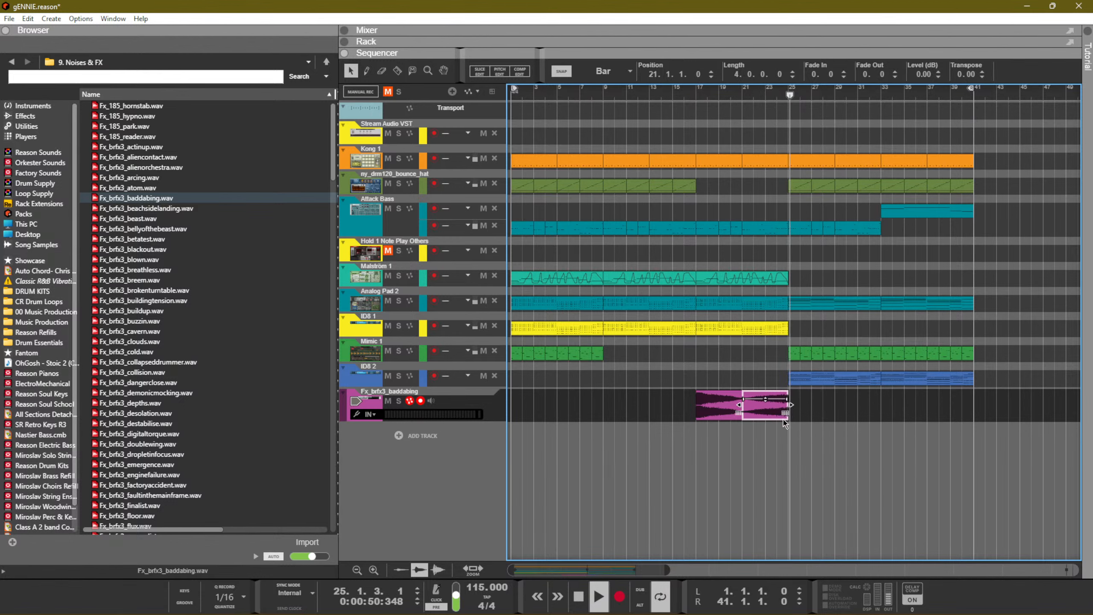
{"action": "left_click", "coordinate": [800, 423]}
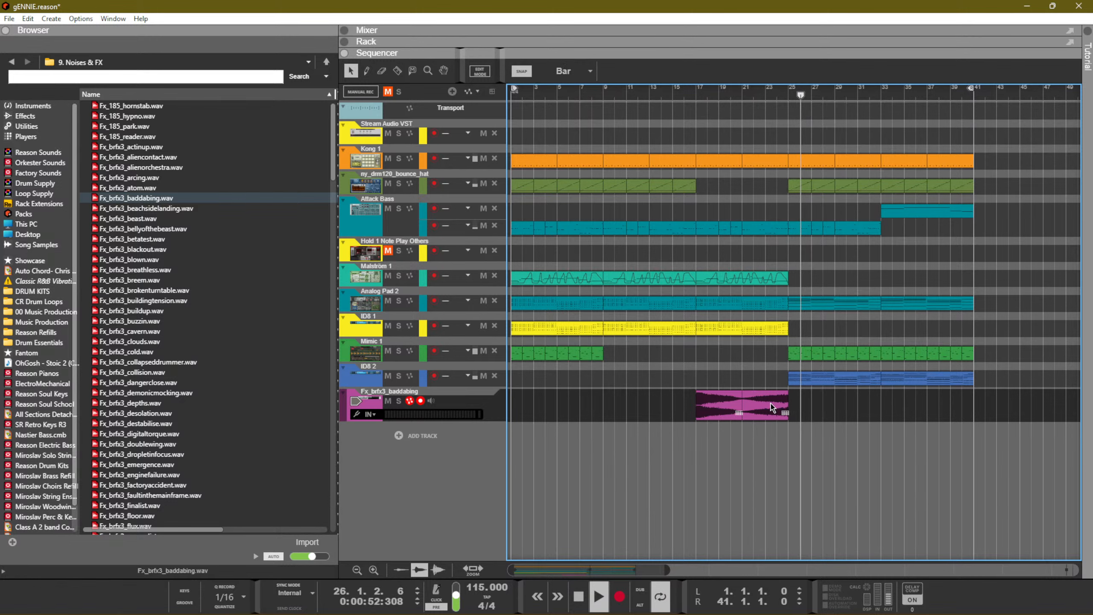
{"action": "left_click", "coordinate": [772, 408]}
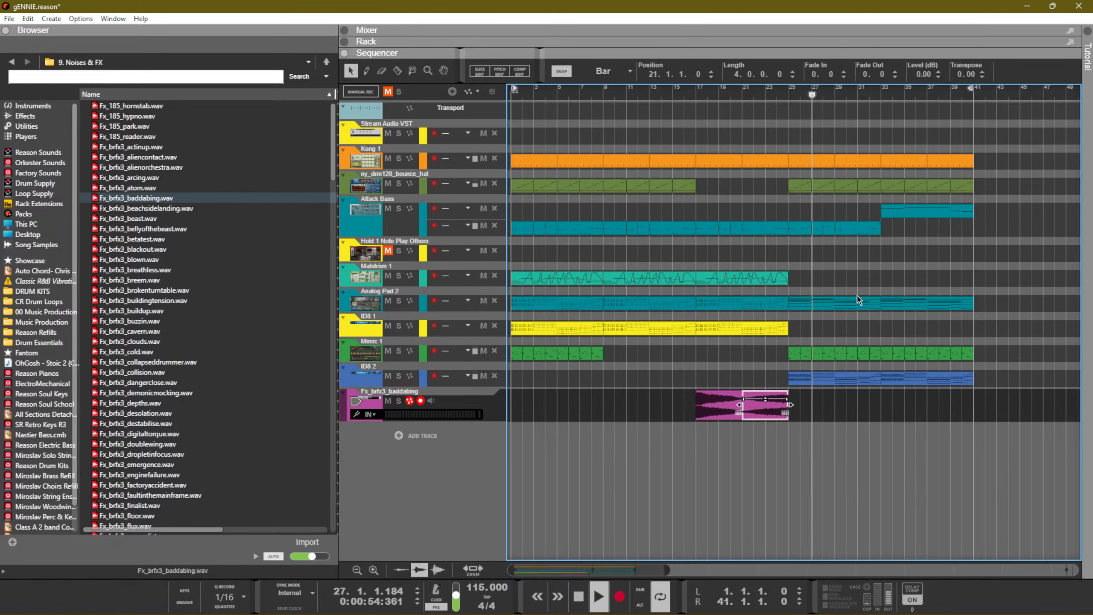
Delete the Attack Bass clips between bars 25 and 33 on the lower lane and save the song
{"action": "left_click", "coordinate": [864, 278]}
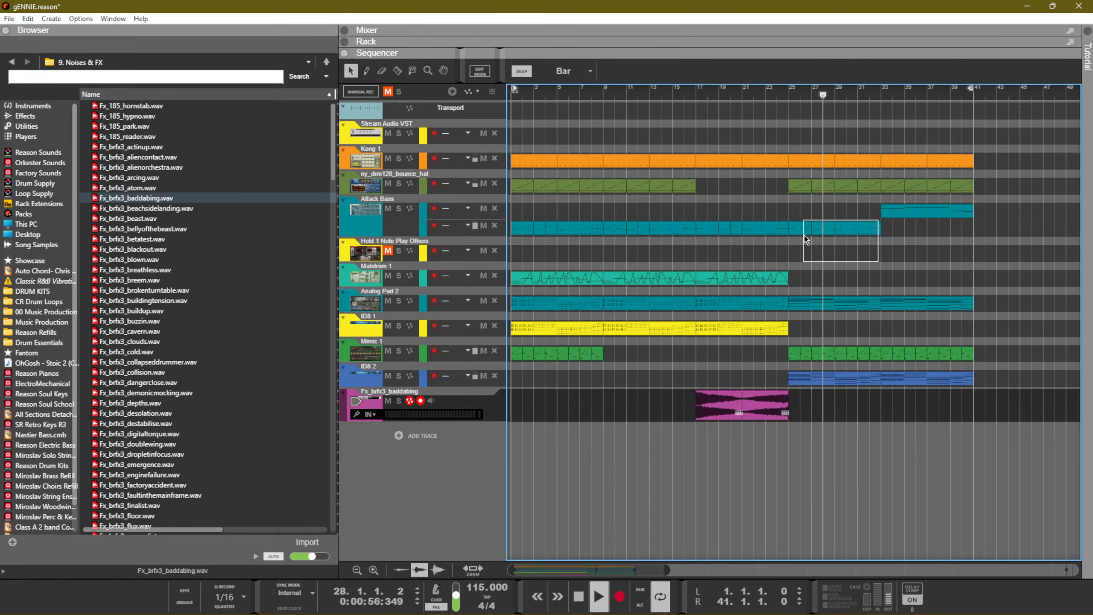
{"action": "left_click_drag", "start_coordinate": [805, 236], "coordinate": [803, 221]}
{"action": "key", "text": "Delete"}
{"action": "key", "text": "ctrl+s"}
{"action": "left_click_drag", "start_coordinate": [1003, 420], "coordinate": [793, 140]}
{"action": "scroll", "coordinate": [886, 399], "scroll_direction": "down", "scroll_amount": 1}
{"action": "scroll", "coordinate": [887, 414], "scroll_direction": "down", "scroll_amount": 2}
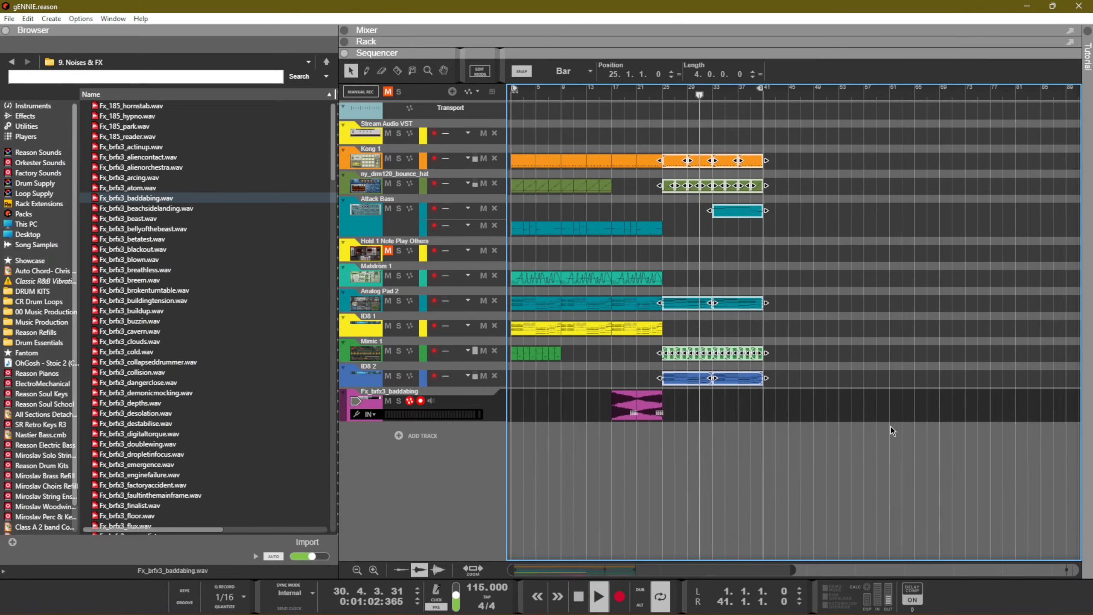
{"action": "left_click", "coordinate": [887, 423]}
Set the pitch bend range of the Hold 1 Note Play Others Europa synth to 24
{"action": "left_click", "coordinate": [425, 254]}
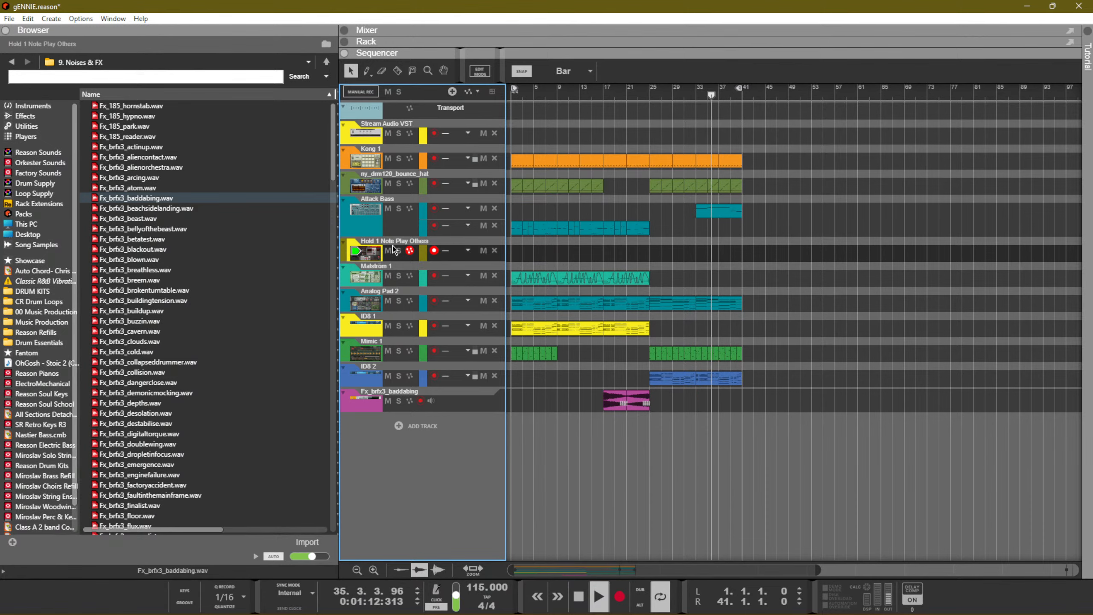
{"action": "key", "text": "F5+F6"}
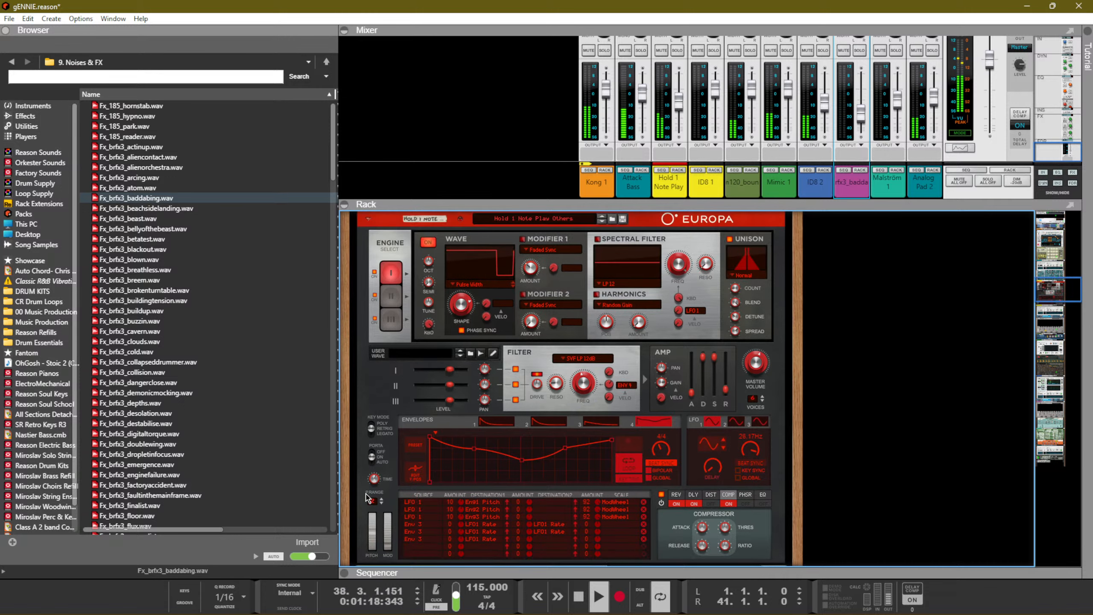
{"action": "left_click_drag", "start_coordinate": [376, 498], "coordinate": [392, 363]}
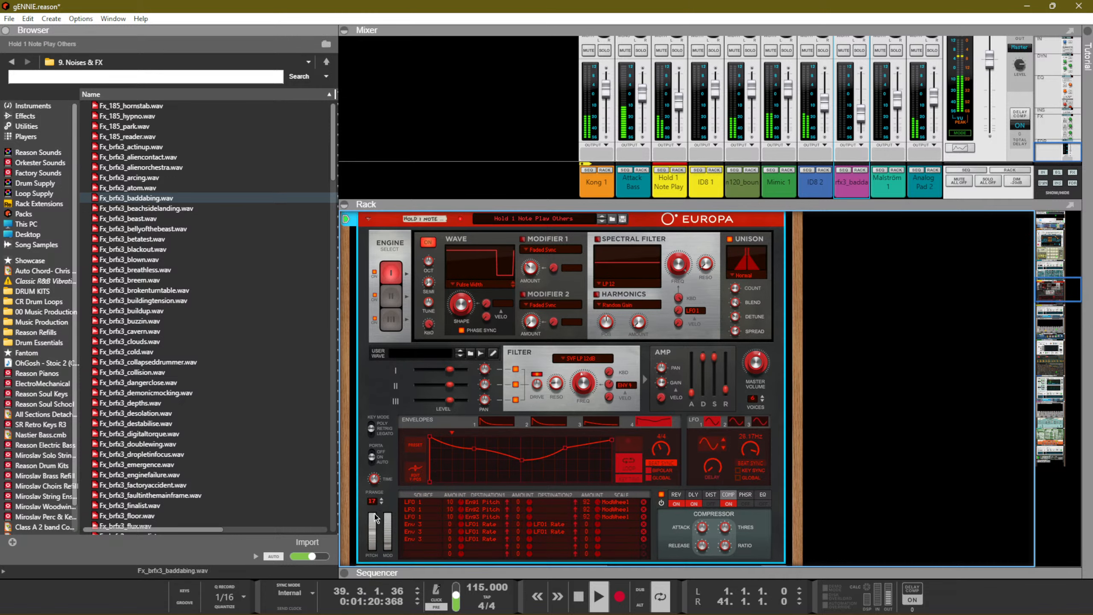
{"action": "left_click_drag", "start_coordinate": [373, 502], "coordinate": [377, 415]}
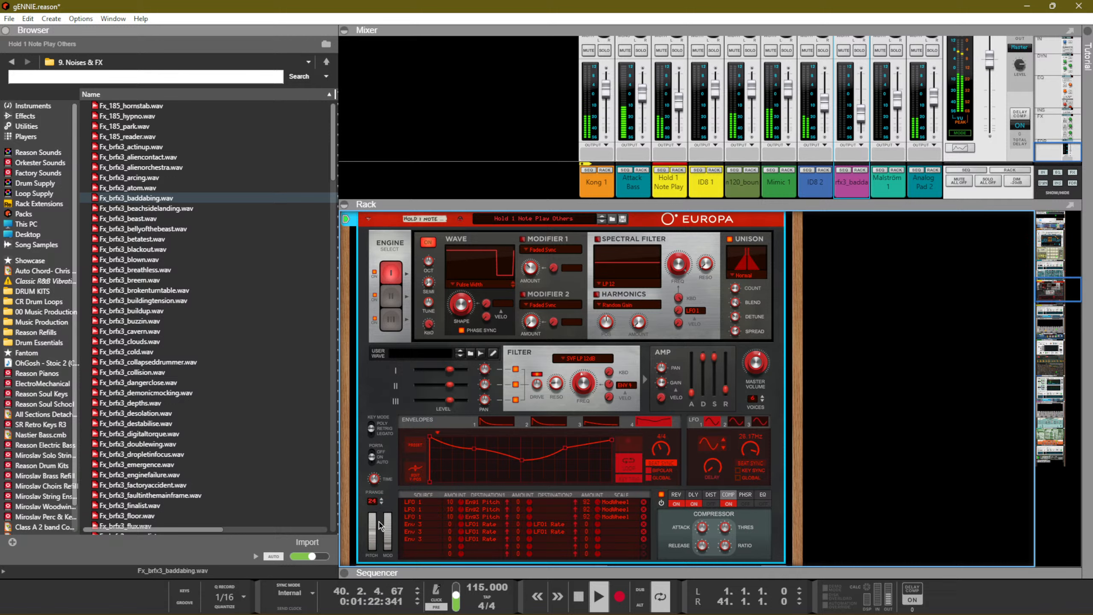
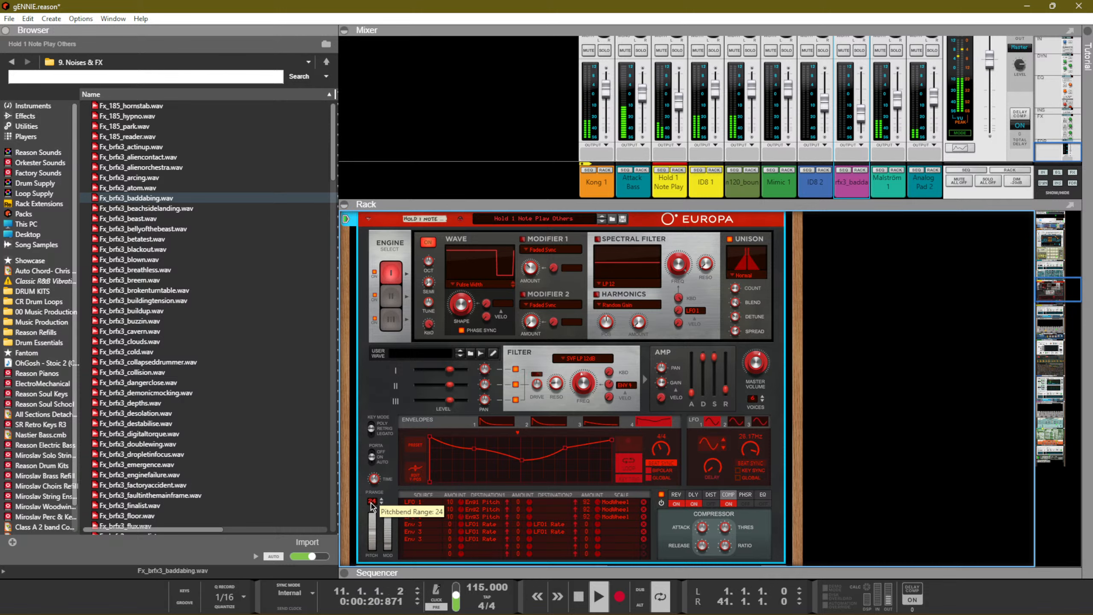
Add pitch bend automation to the Hold 1 Note Play Others track and draw an 8-bar automation clip at bar 17
{"action": "key", "text": "F7"}
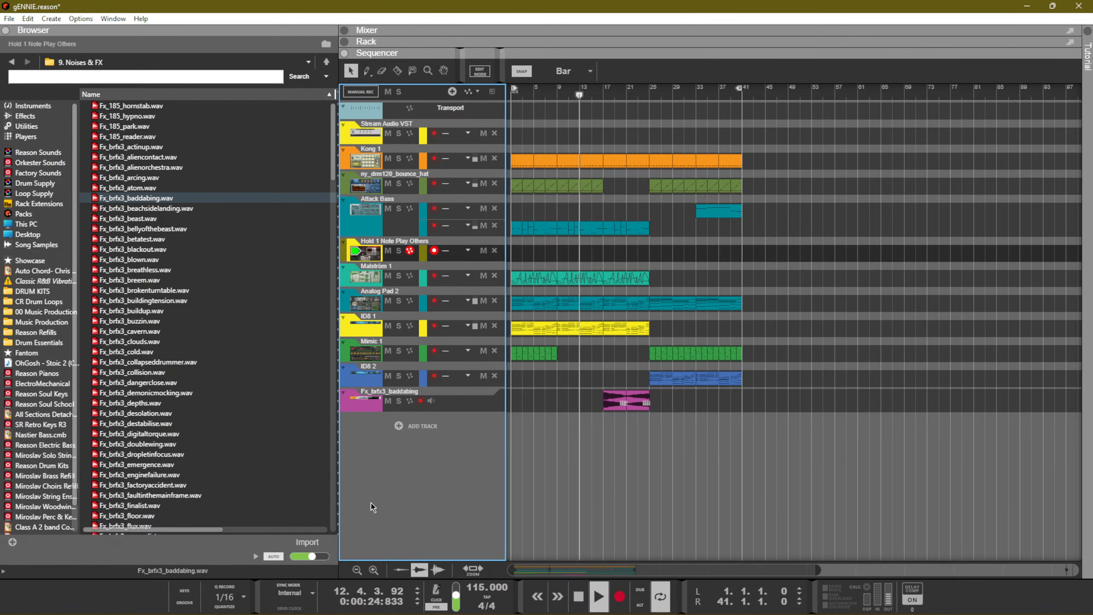
{"action": "key", "text": "F7"}
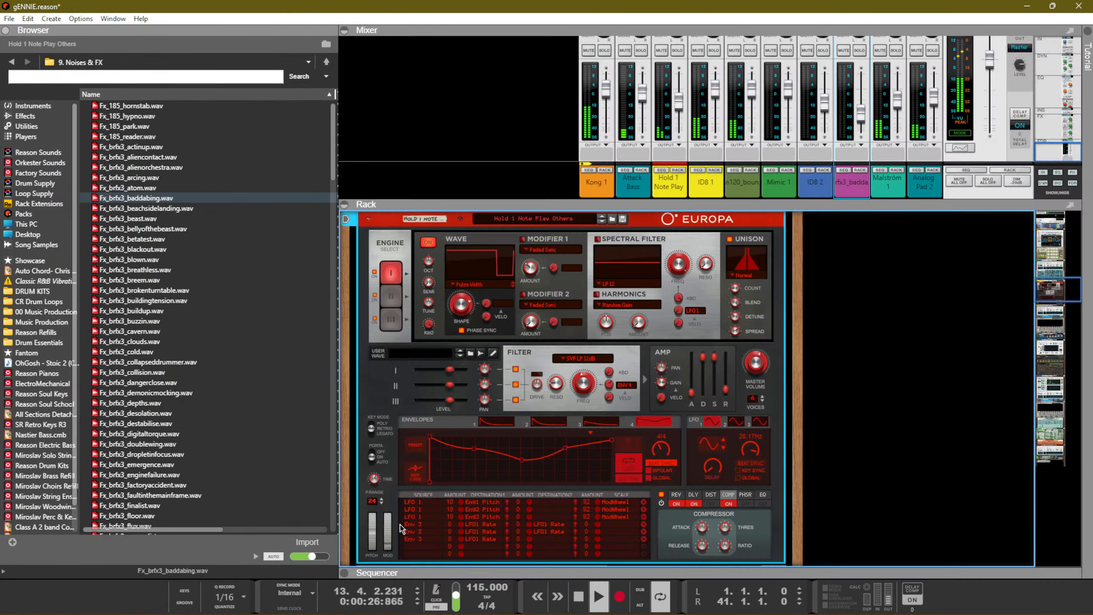
{"action": "right_click", "coordinate": [373, 528]}
{"action": "left_click", "coordinate": [413, 533]}
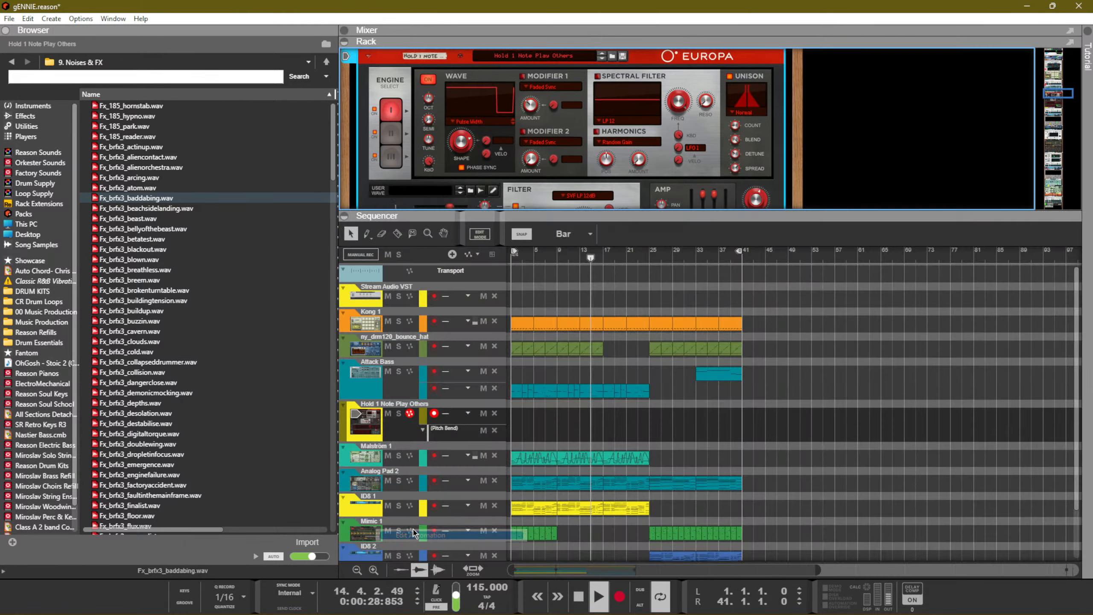
{"action": "left_click_drag", "start_coordinate": [604, 432], "coordinate": [649, 430]}
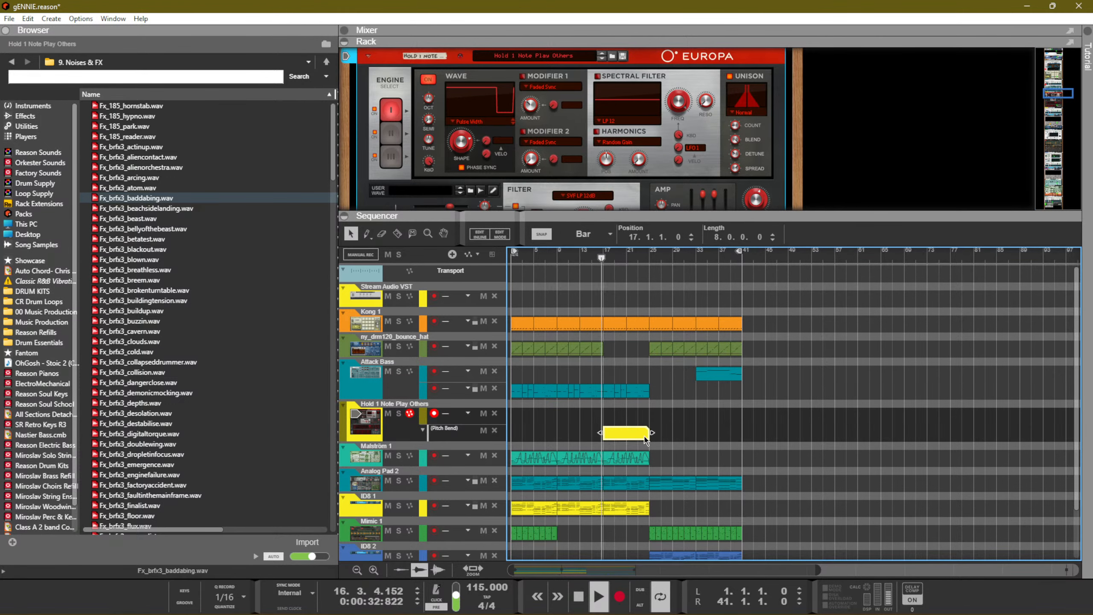
Draw a rising pitch bend ramp across the automation clip and trim the clip to end at bar 25
{"action": "double_click", "coordinate": [644, 434]}
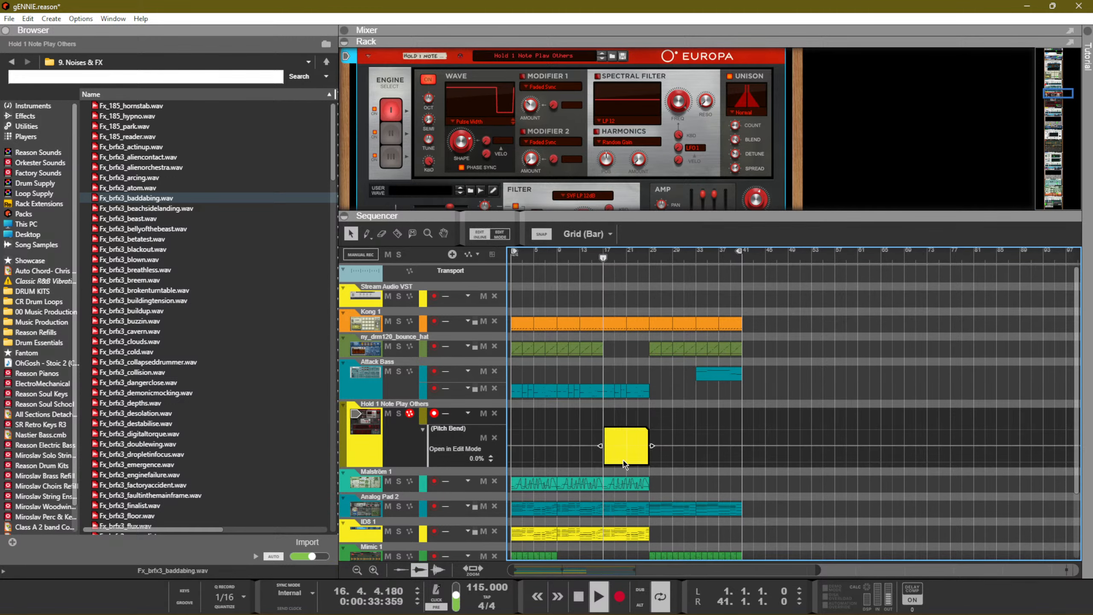
{"action": "left_click", "coordinate": [649, 426], "text": "alt"}
{"action": "left_click", "coordinate": [652, 419]}
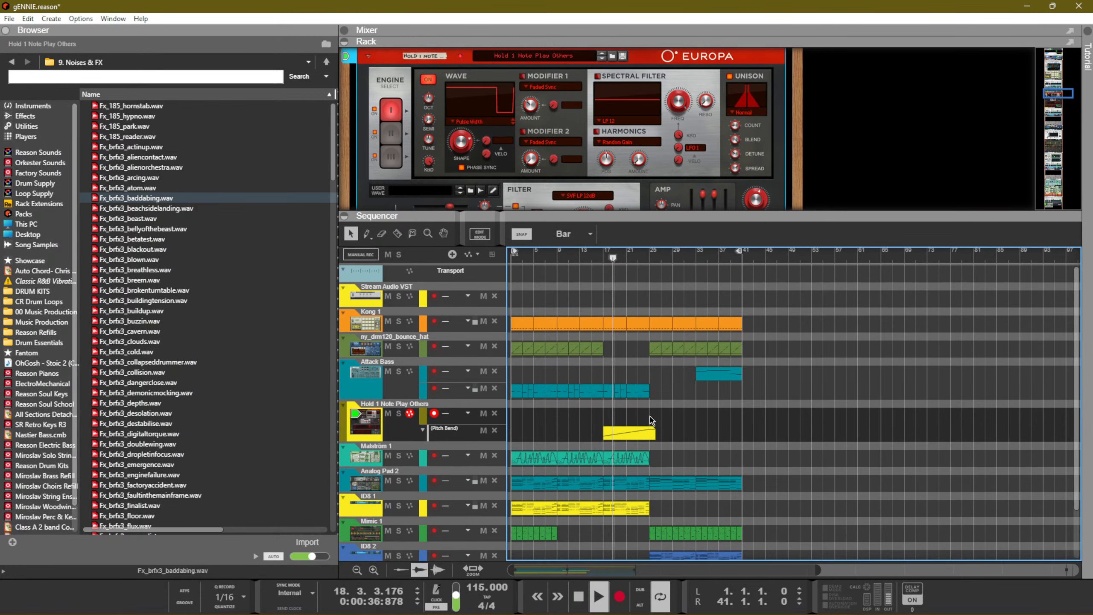
{"action": "left_click", "coordinate": [652, 434]}
{"action": "left_click_drag", "start_coordinate": [658, 432], "coordinate": [654, 431]}
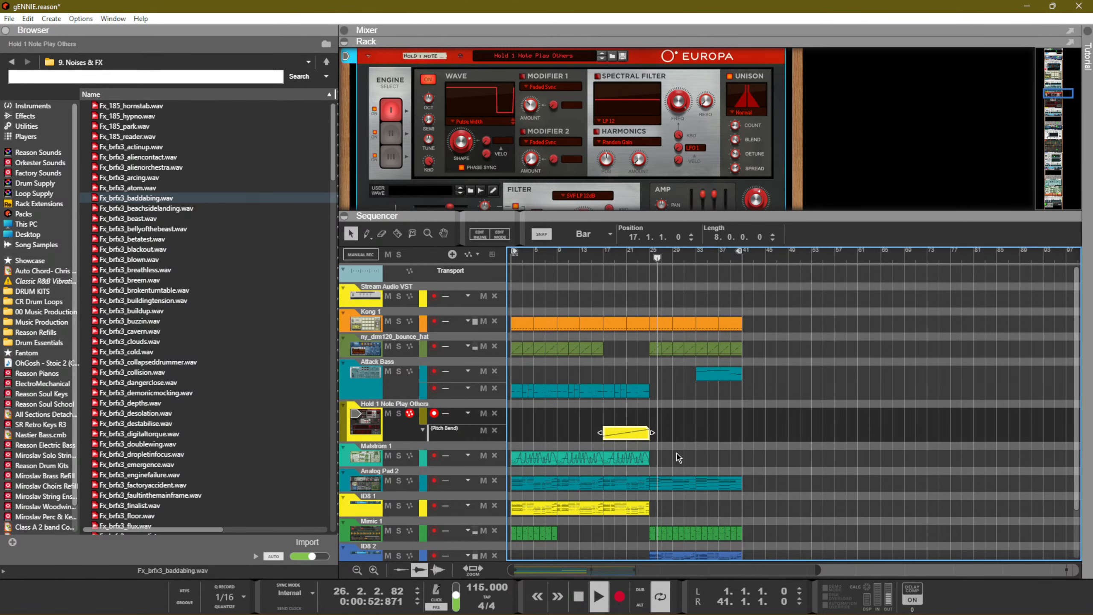
Copy the pitch bend clip and both baddabing effect clips from bar 17 to bar 33
{"action": "scroll", "coordinate": [675, 454], "scroll_direction": "down", "scroll_amount": 3}
{"action": "left_click", "coordinate": [619, 523]}
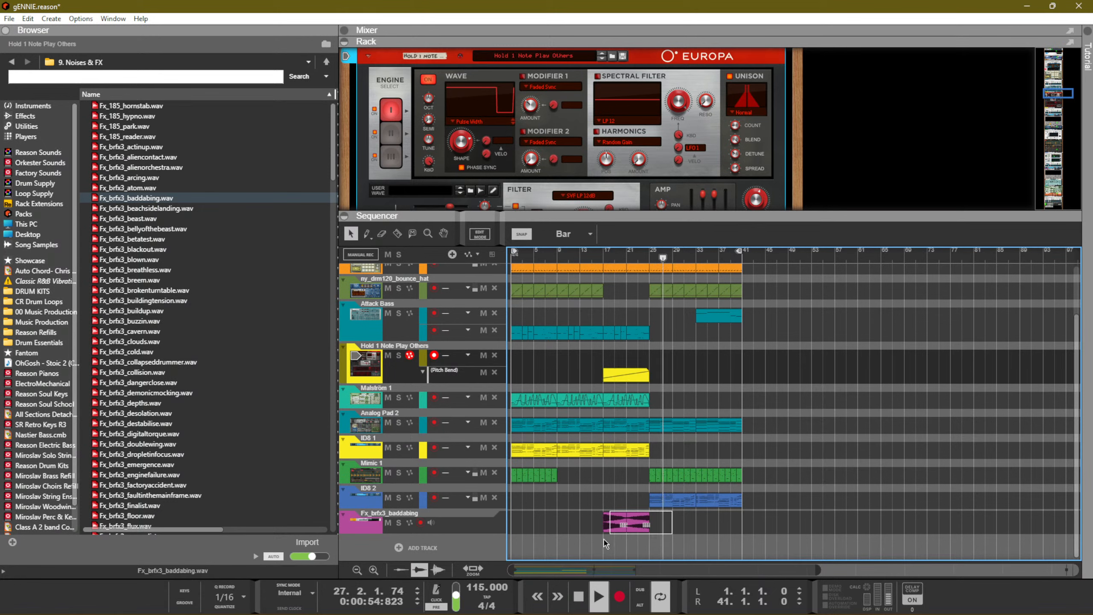
{"action": "left_click", "coordinate": [630, 379]}
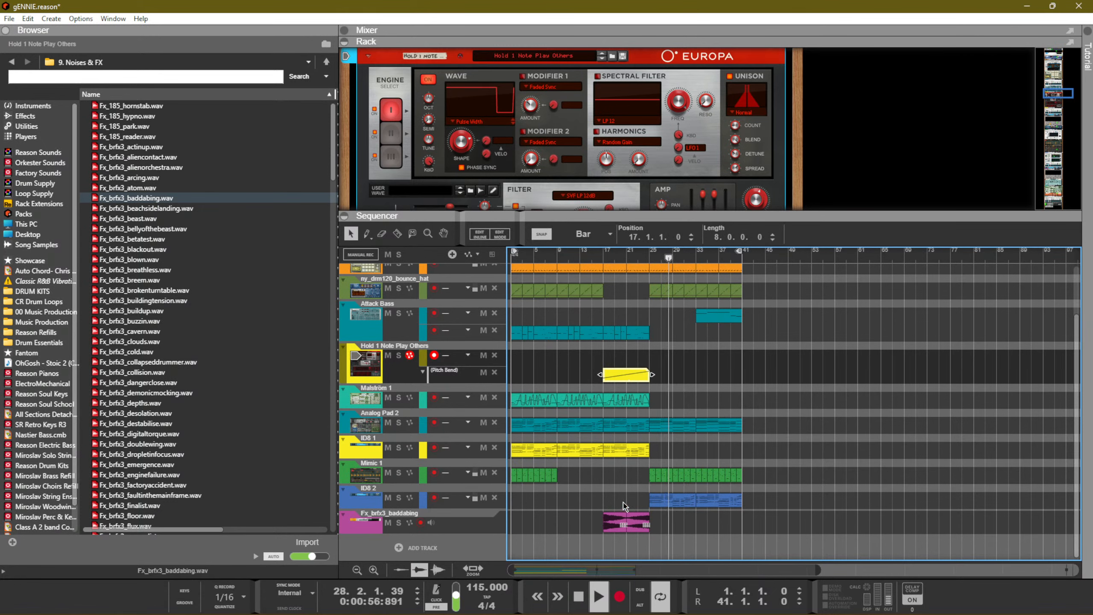
{"action": "left_click_drag", "start_coordinate": [591, 492], "coordinate": [628, 531]}
{"action": "left_click_drag", "start_coordinate": [621, 375], "coordinate": [712, 382]}
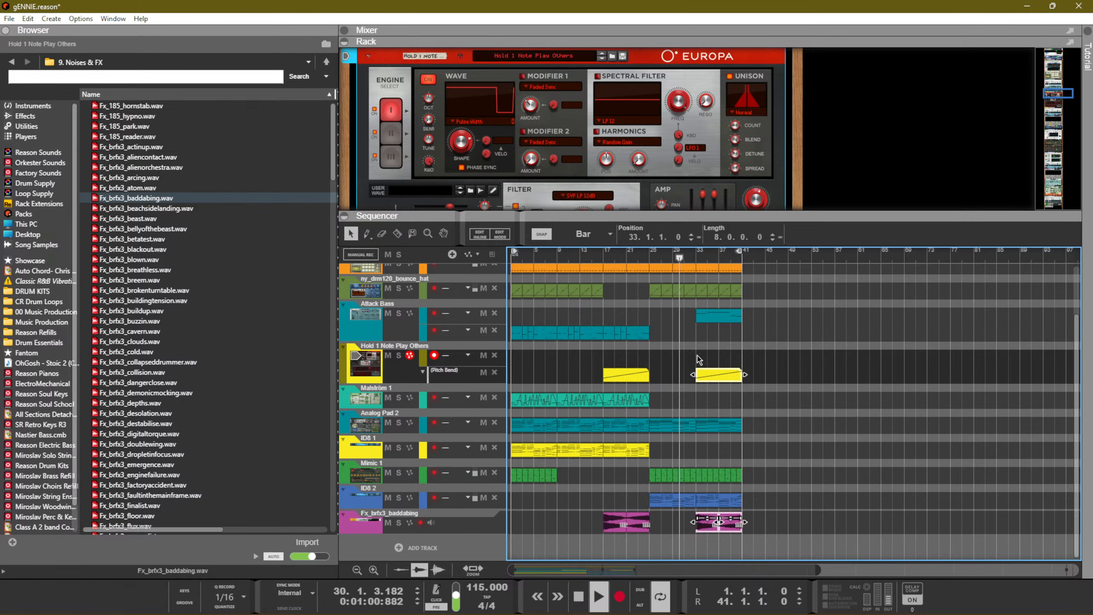
{"action": "left_click", "coordinate": [595, 360]}
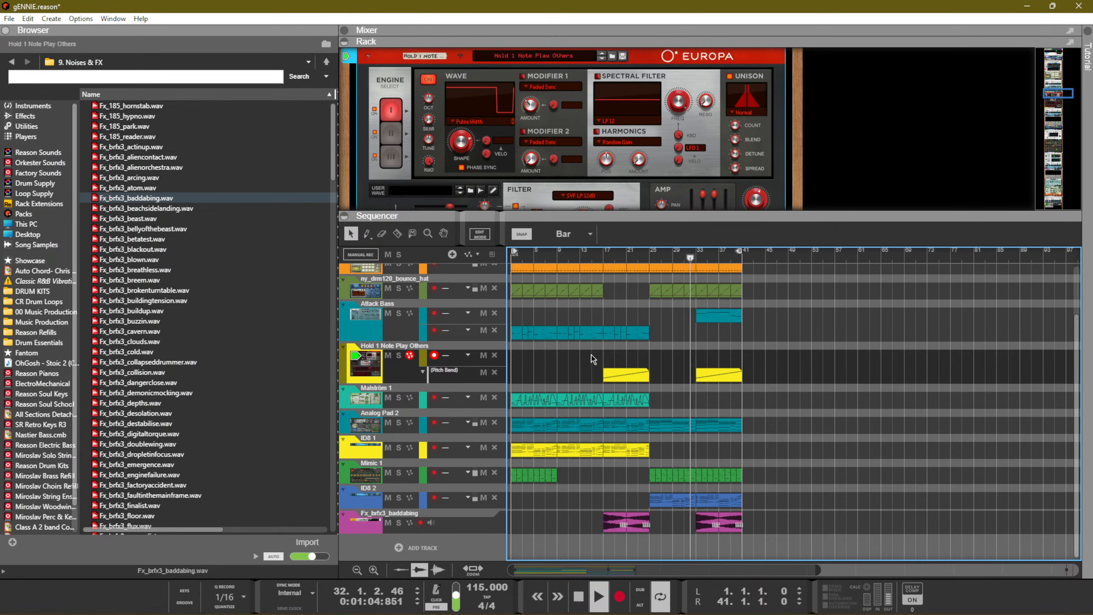
Record a Hold 1 Note Play Others part up to bar 41 and trim its start to bar 33
{"action": "key", "text": "ctrl+Return"}
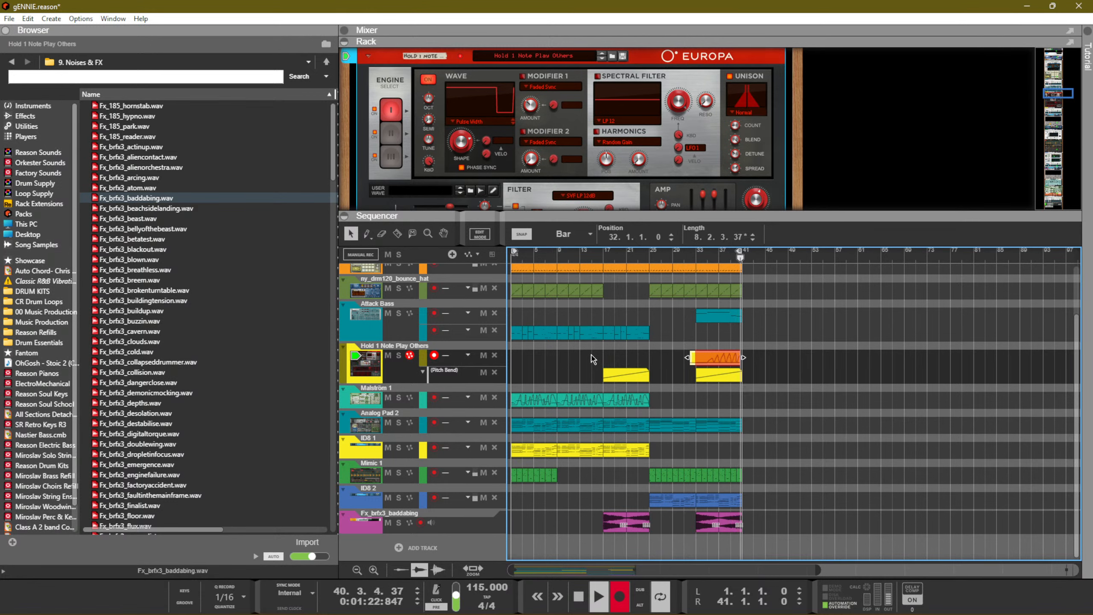
{"action": "key", "text": "ctrl+Return"}
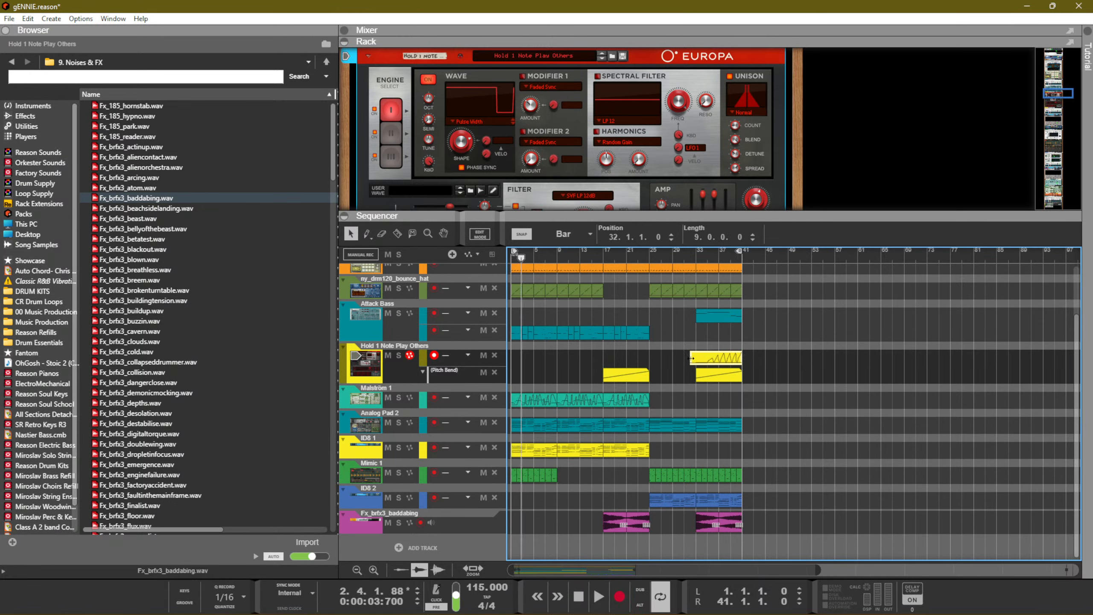
{"action": "left_click", "coordinate": [747, 354]}
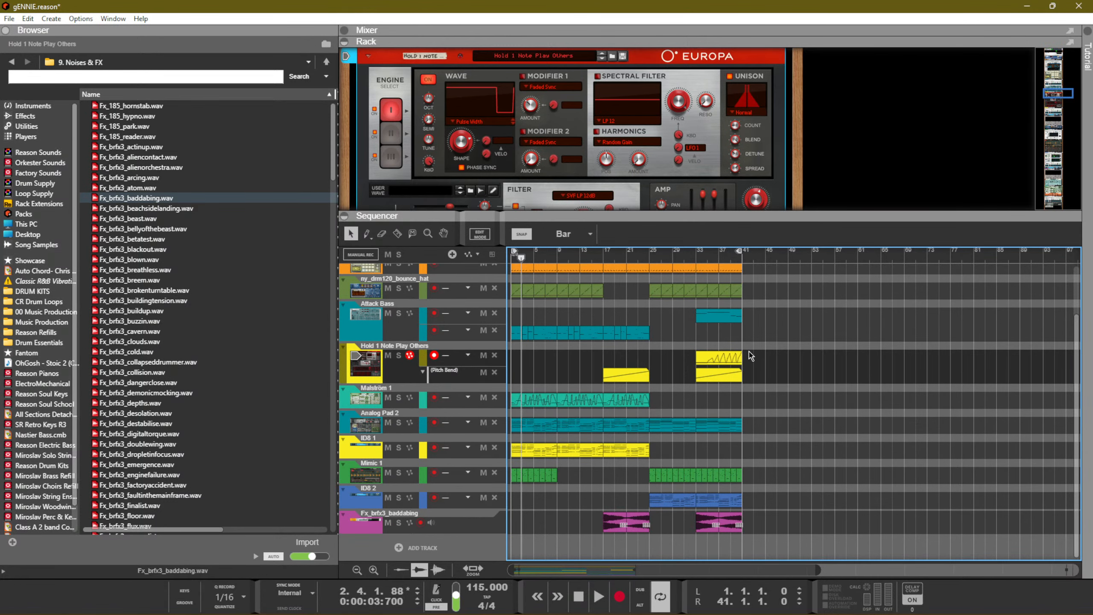
Copy the recorded Hold 1 Note Play Others clip to bar 17, save the song and play it from the start
{"action": "left_click_drag", "start_coordinate": [737, 357], "coordinate": [644, 349]}
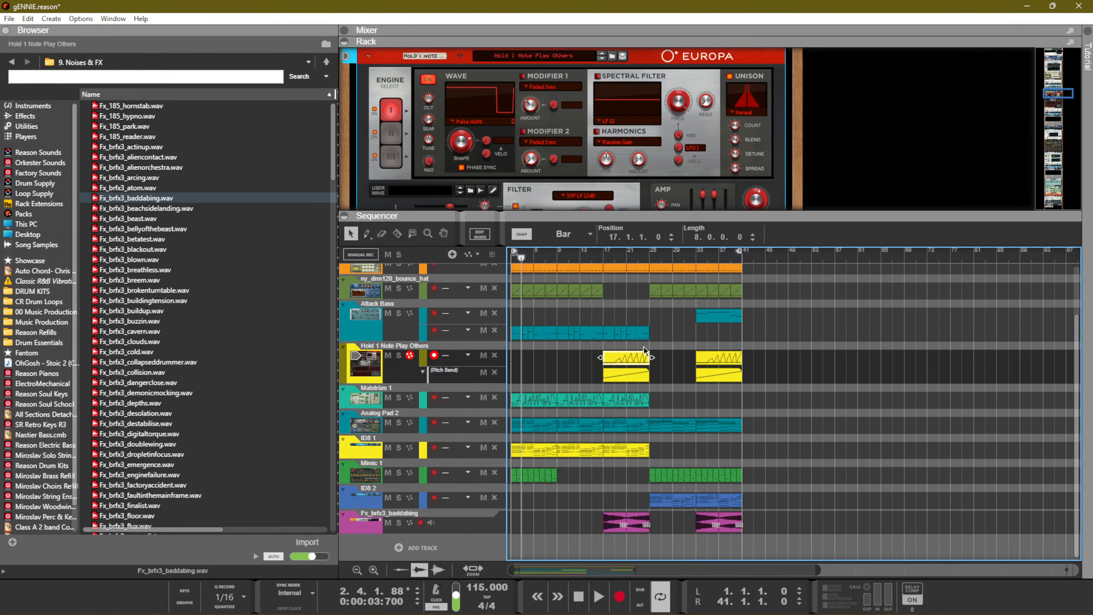
{"action": "key", "text": "space"}
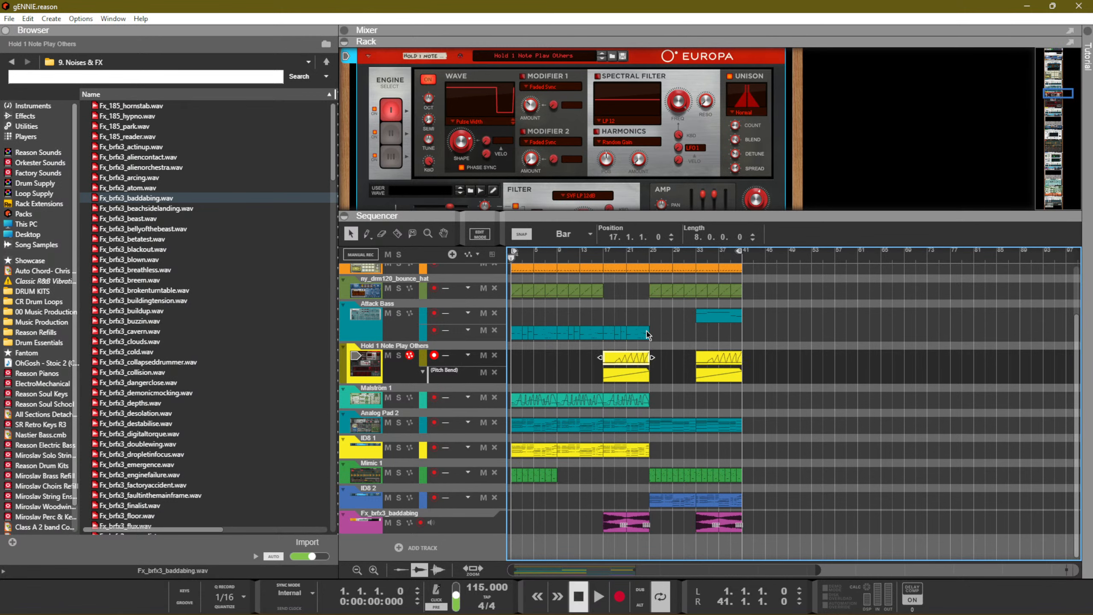
{"action": "key", "text": "space"}
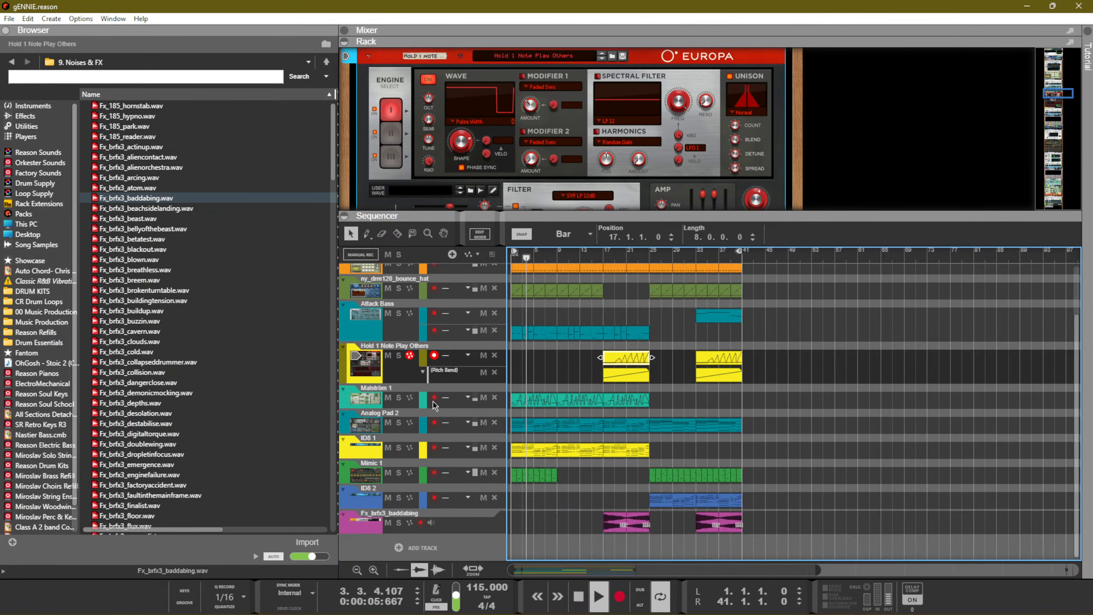
Stop playback, select the Mimic 1 clips in the first eight bars and set the loop range to bars 1 through 9
{"action": "left_click_drag", "start_coordinate": [644, 215], "coordinate": [642, 280]}
{"action": "scroll", "coordinate": [504, 426], "scroll_direction": "down", "scroll_amount": 3}
{"action": "key", "text": "KP_0"}
{"action": "key", "text": "KP_0"}
{"action": "left_click", "coordinate": [428, 475]}
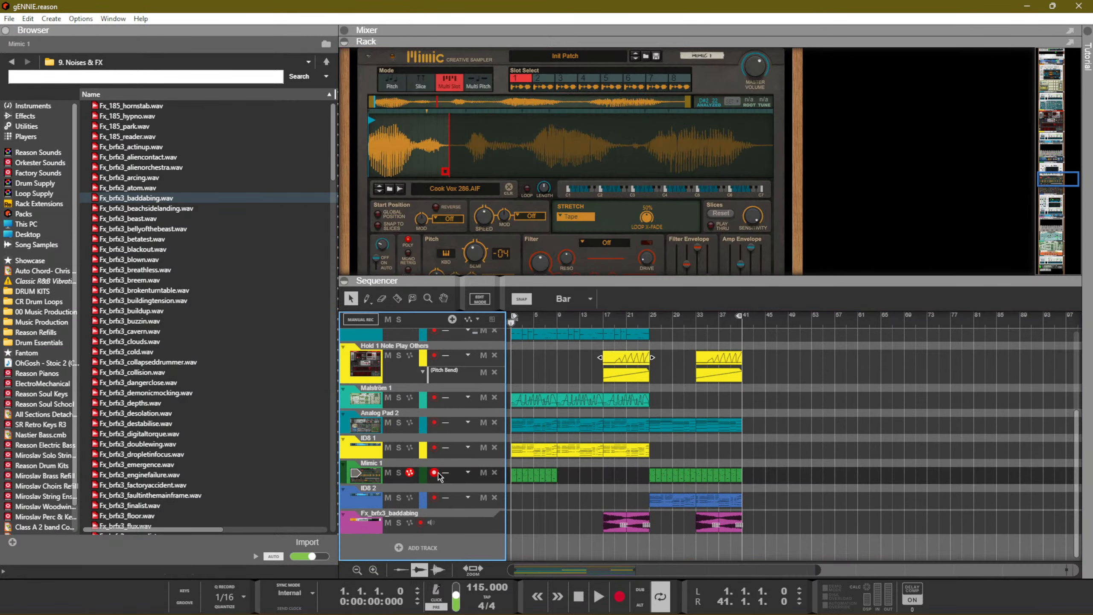
{"action": "left_click_drag", "start_coordinate": [583, 476], "coordinate": [478, 468]}
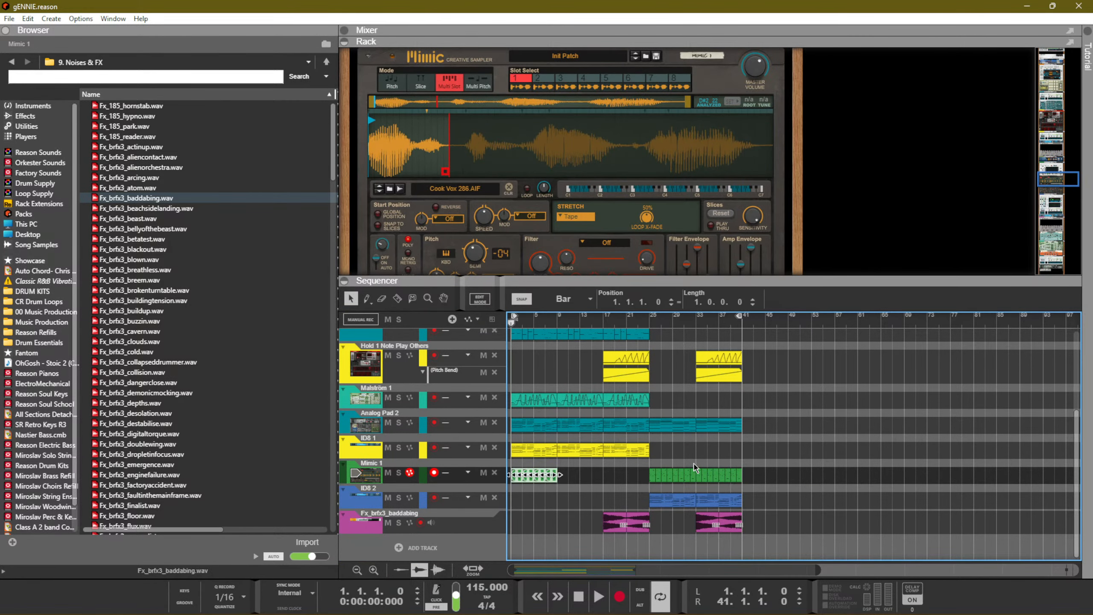
{"action": "left_click", "coordinate": [559, 317], "text": "alt"}
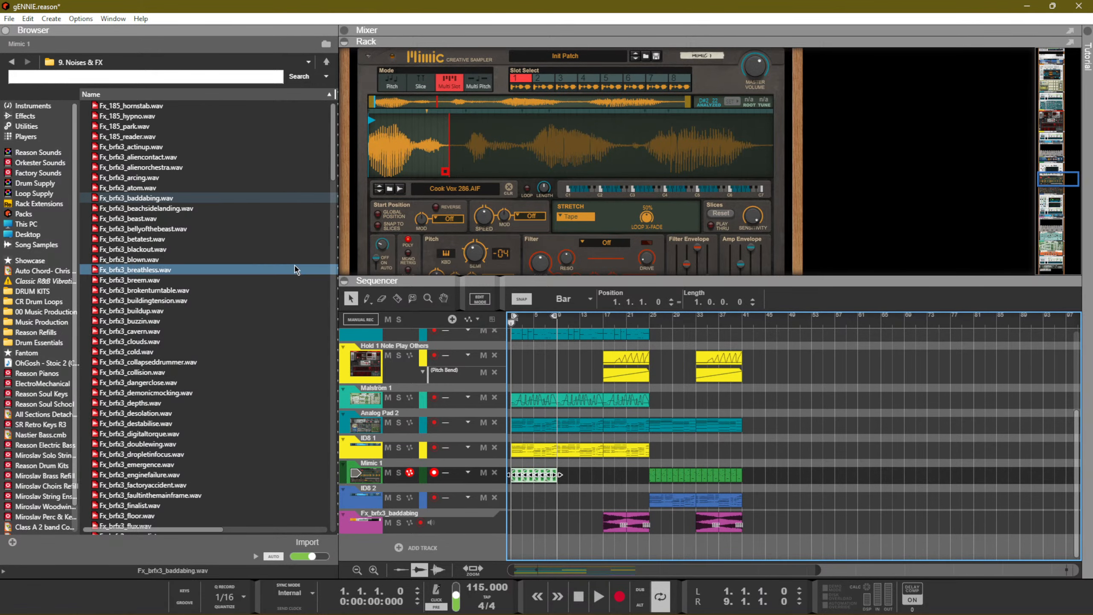
Create a new audio track below the baddabing effect track
{"action": "left_click", "coordinate": [11, 18]}
{"action": "left_click", "coordinate": [782, 406]}
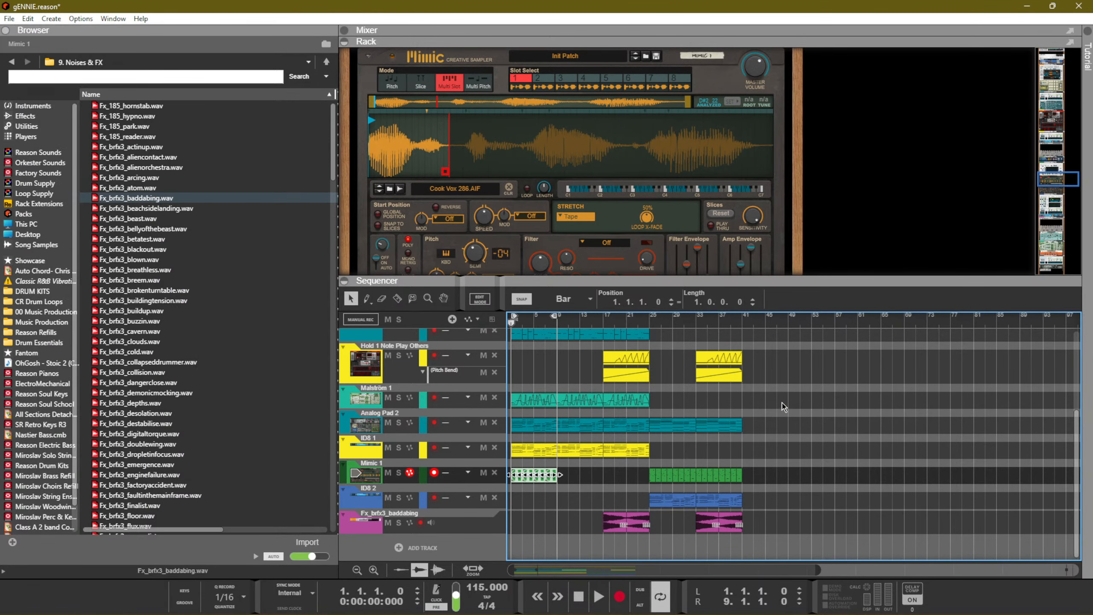
{"action": "left_click", "coordinate": [487, 553]}
{"action": "left_click", "coordinate": [512, 557]}
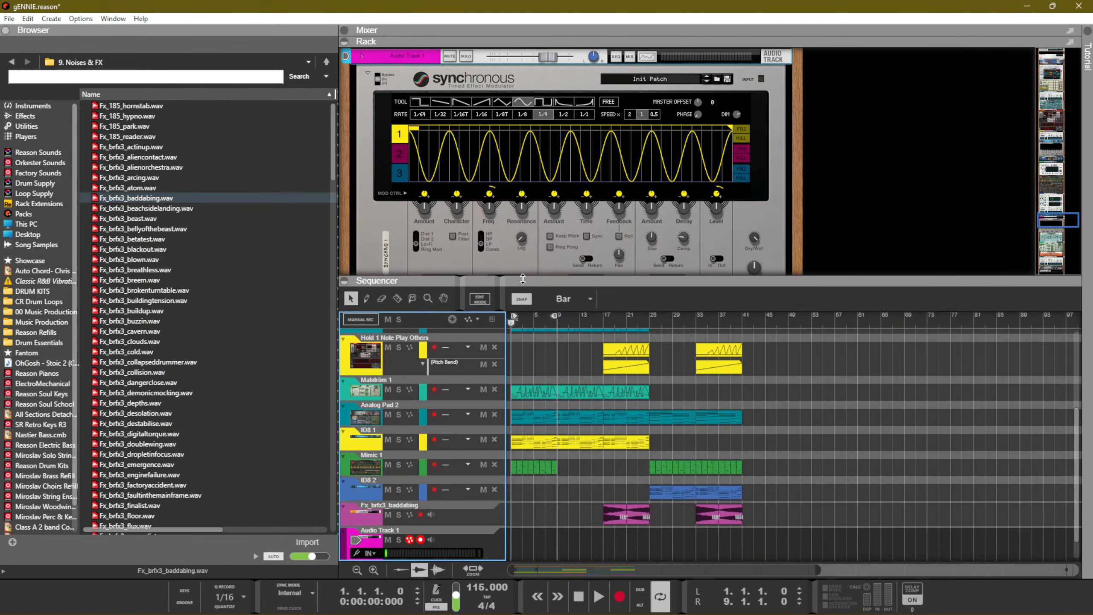
Give the sequencer more height and enable Rec Source on the Master Section in the rack
{"action": "left_click_drag", "start_coordinate": [523, 278], "coordinate": [501, 208]}
{"action": "scroll", "coordinate": [642, 146], "scroll_direction": "up", "scroll_amount": 5}
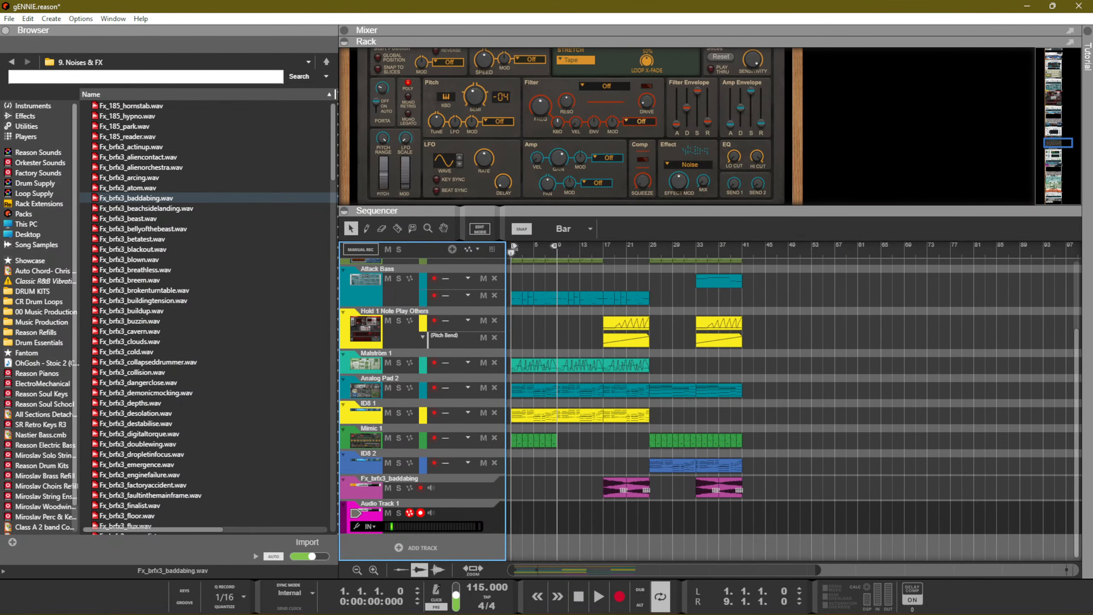
{"action": "left_click_drag", "start_coordinate": [1052, 143], "coordinate": [1017, 31]}
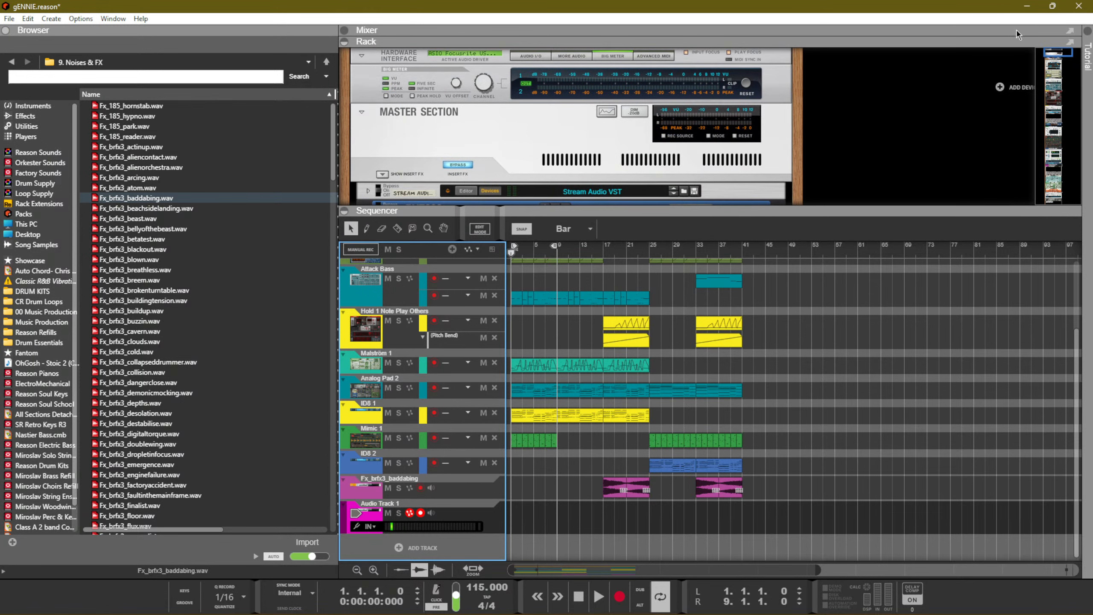
{"action": "left_click", "coordinate": [664, 136]}
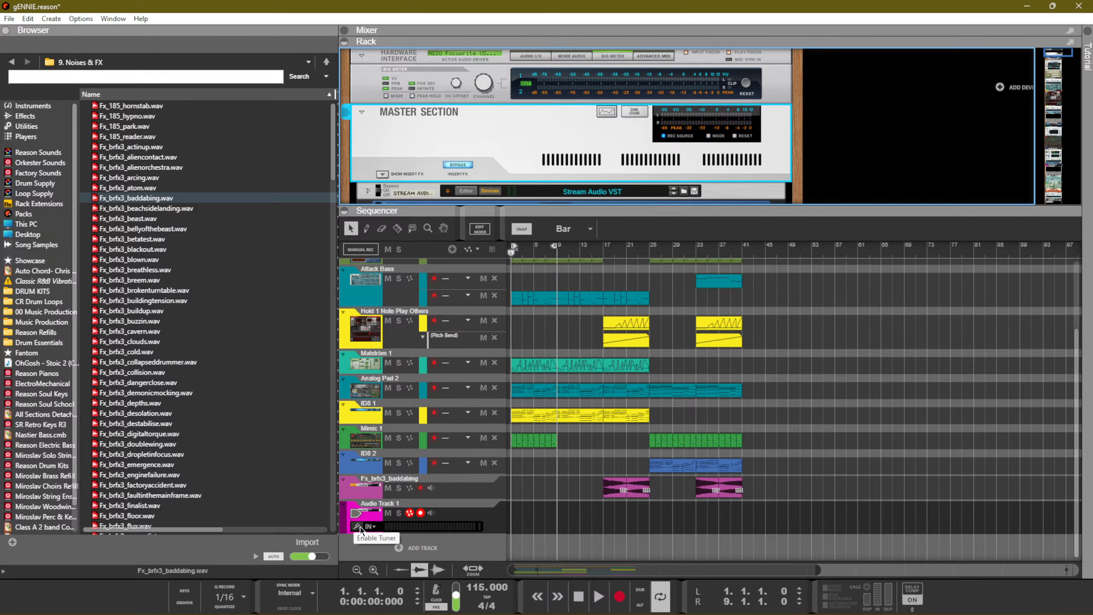
Set the new audio track to Stereo Input with the Master Section as its recording source
{"action": "left_click", "coordinate": [369, 526]}
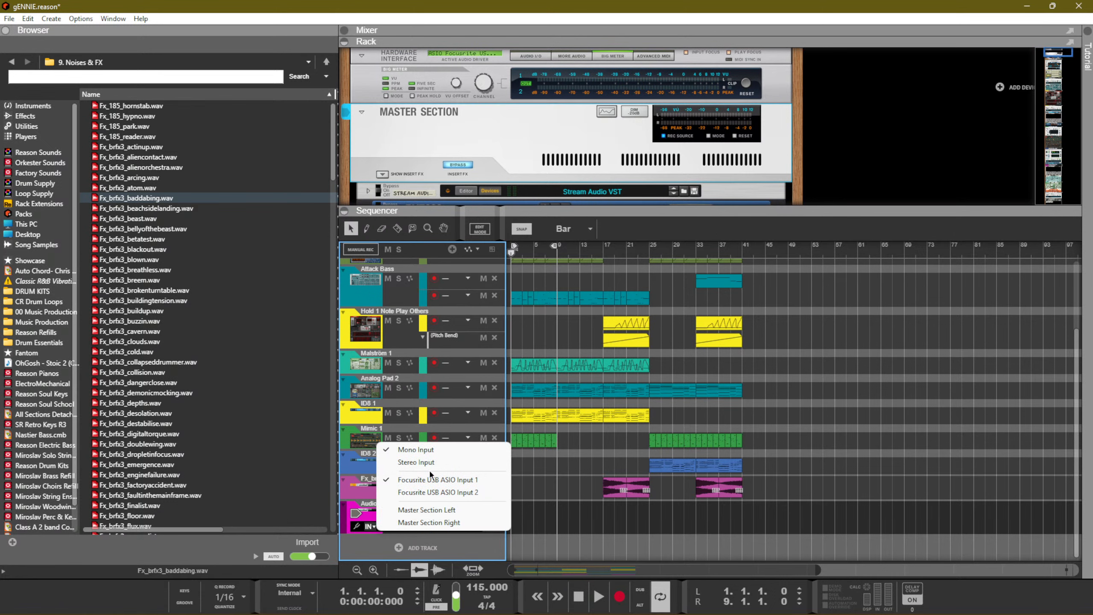
{"action": "left_click", "coordinate": [429, 462]}
{"action": "left_click", "coordinate": [369, 526]}
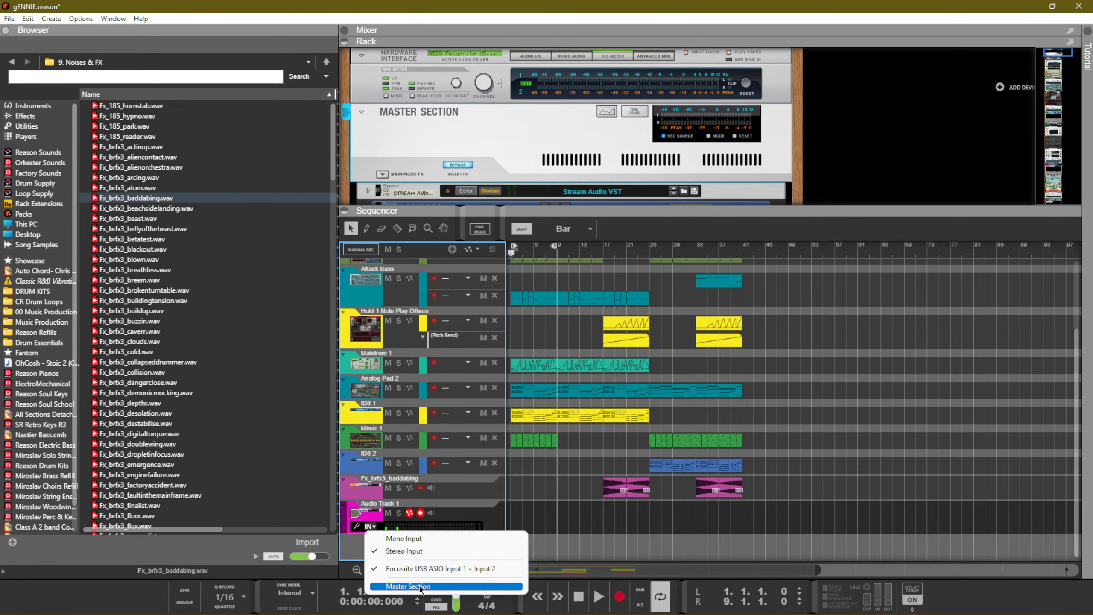
{"action": "left_click", "coordinate": [424, 586]}
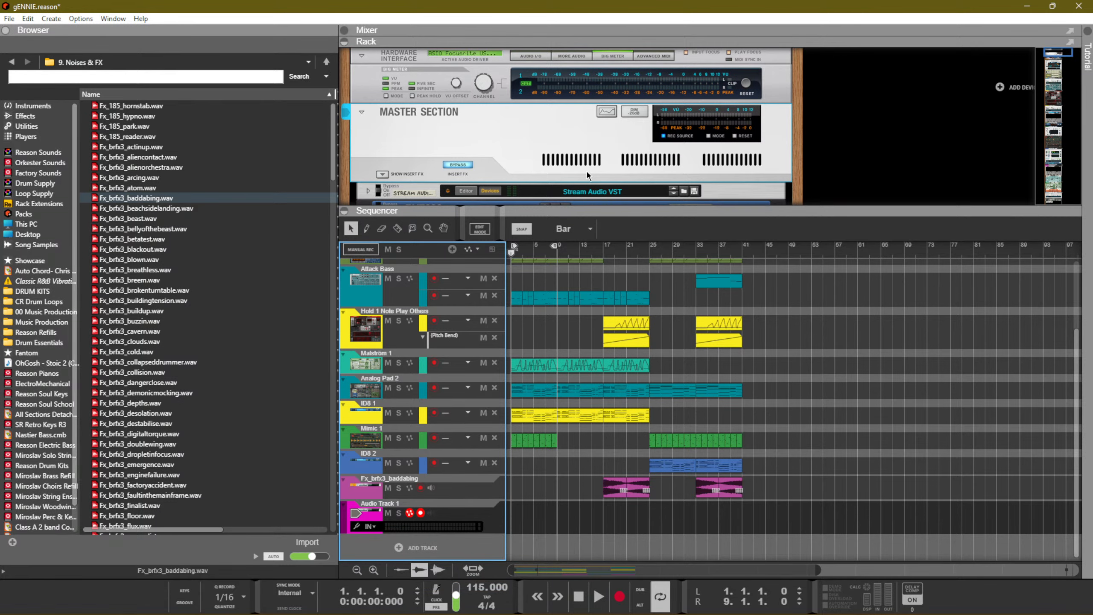
Solo the Mimic 1 track and play it briefly to check the signal reaching Audio Track 1
{"action": "scroll", "coordinate": [555, 390], "scroll_direction": "up", "scroll_amount": 3}
{"action": "scroll", "coordinate": [464, 424], "scroll_direction": "down", "scroll_amount": 3}
{"action": "left_click", "coordinate": [398, 437]}
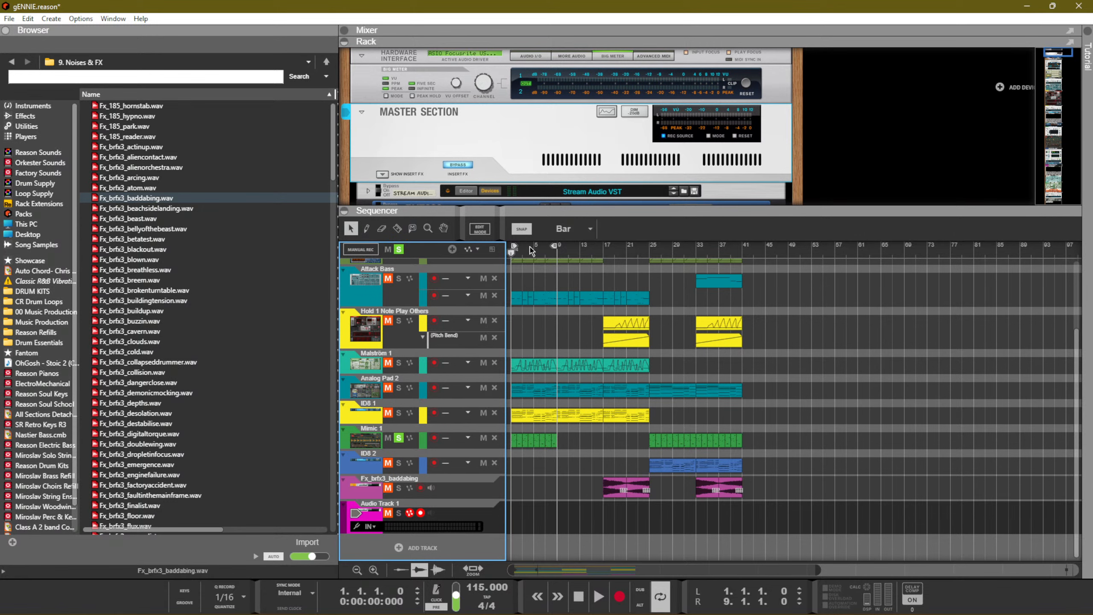
{"action": "key", "text": "space"}
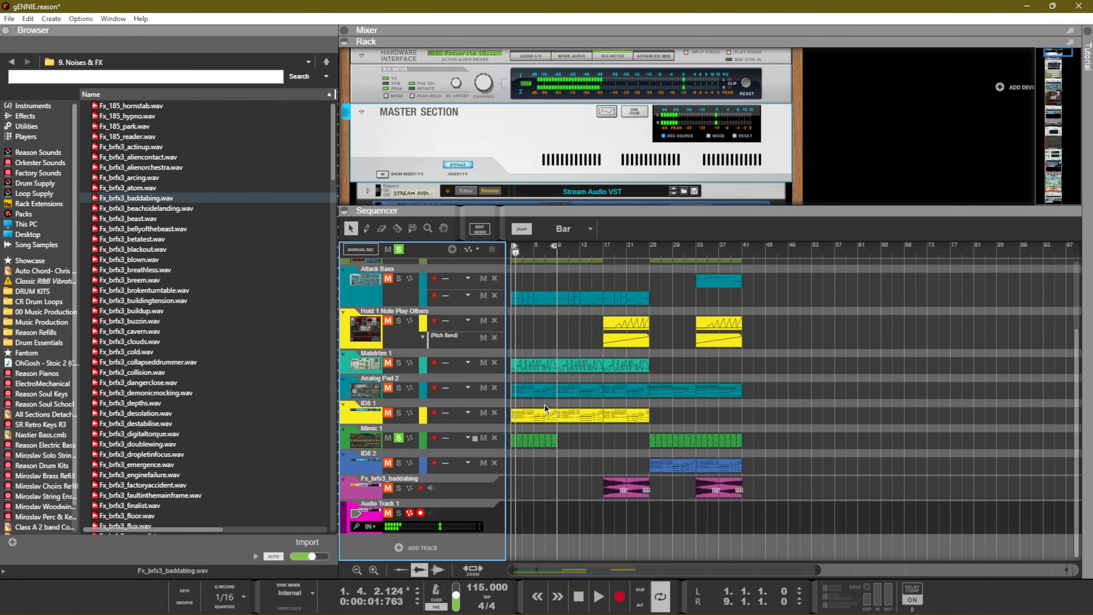
{"action": "key", "text": "space"}
{"action": "left_click", "coordinate": [622, 597]}
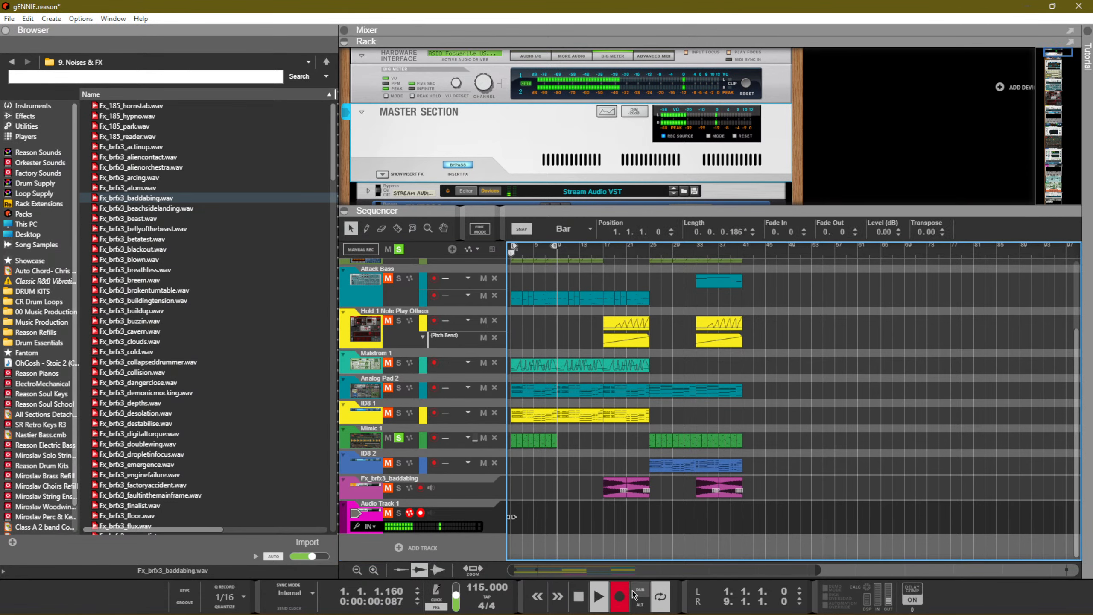
{"action": "key", "text": "space"}
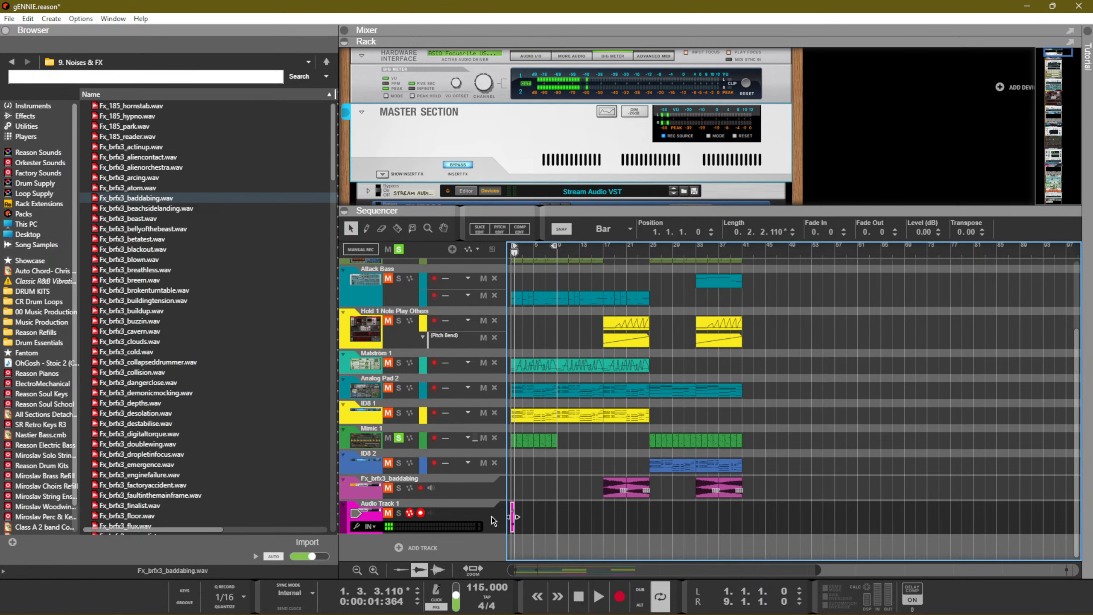
{"action": "key", "text": "Delete"}
{"action": "key", "text": "KP_0"}
Bounce the Mimic 1 clips in the first eight bars in place to audio
{"action": "left_click_drag", "start_coordinate": [577, 450], "coordinate": [515, 434]}
{"action": "right_click", "coordinate": [530, 441]}
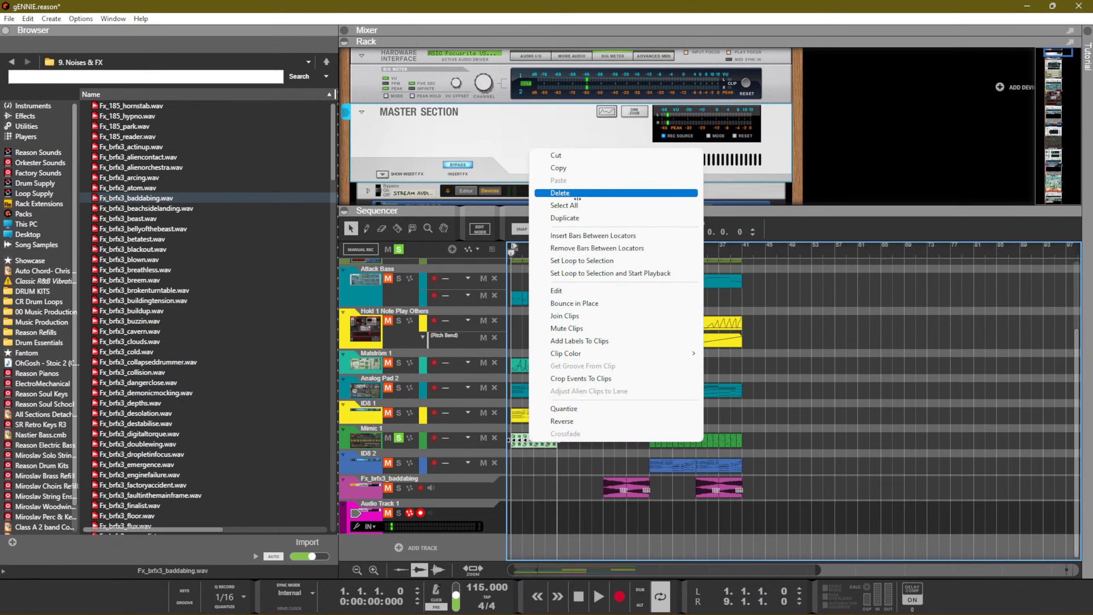
{"action": "left_click", "coordinate": [584, 303]}
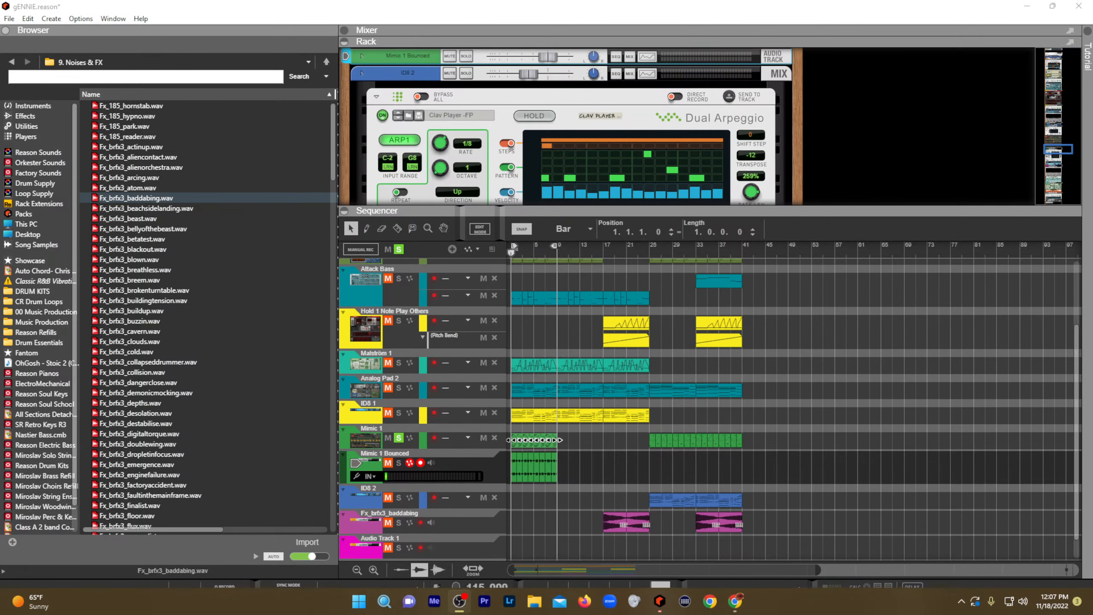
Move the bounced Mimic clip down onto Audio Track 1 at bar 1 and clear all solos
{"action": "scroll", "coordinate": [549, 455], "scroll_direction": "down", "scroll_amount": 1}
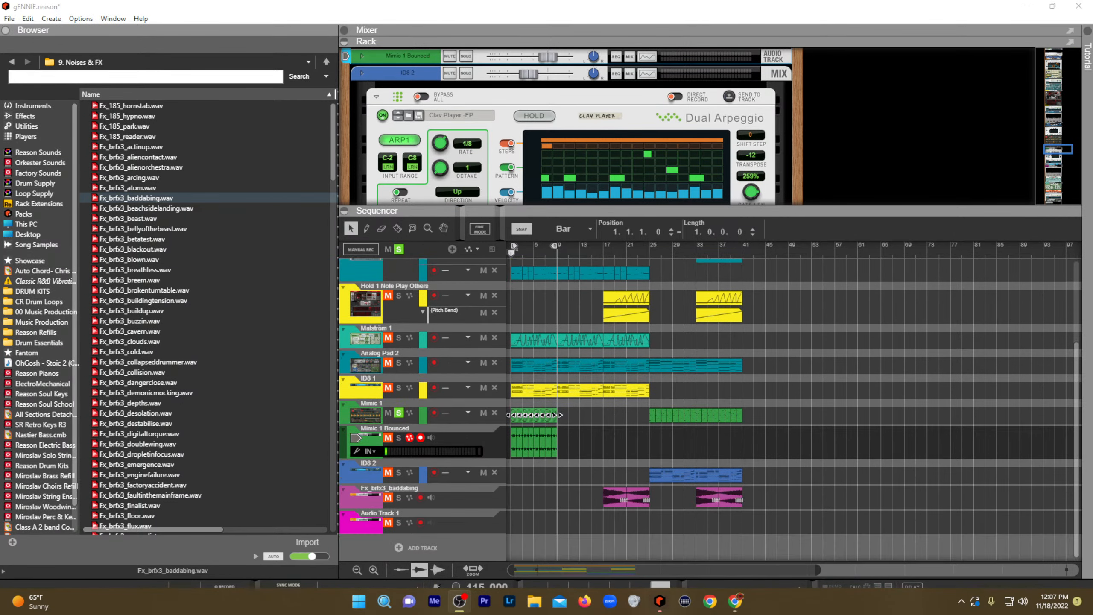
{"action": "left_click", "coordinate": [549, 455]}
{"action": "left_click_drag", "start_coordinate": [510, 454], "coordinate": [495, 522]}
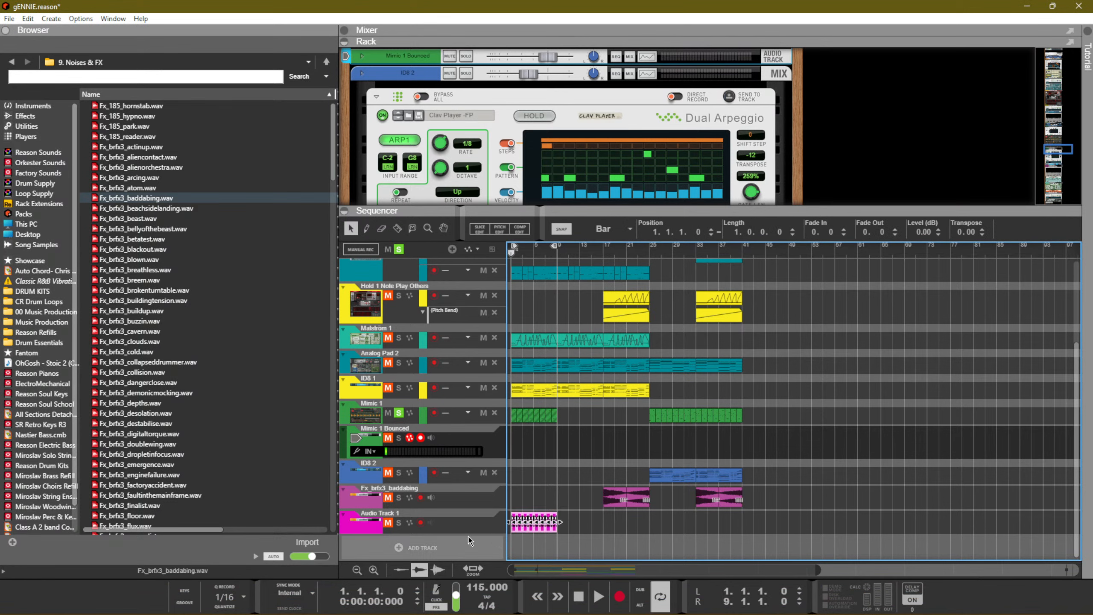
{"action": "left_click", "coordinate": [398, 249]}
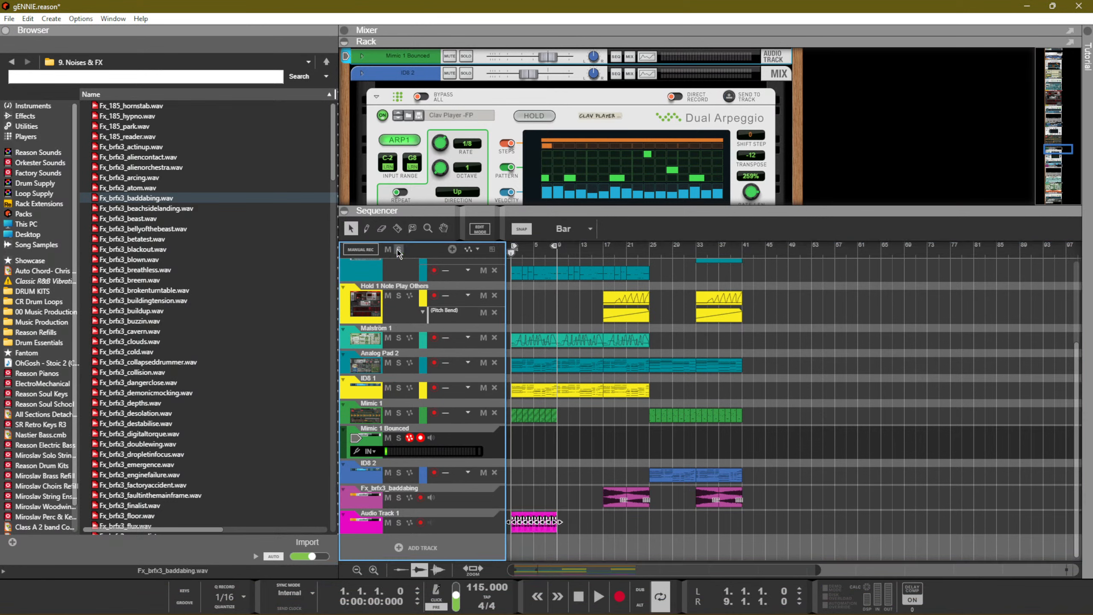
Show Audio Track 1 in the rack and unmute the original Mimic 1 clips in the first eight bars
{"action": "left_click", "coordinate": [472, 520]}
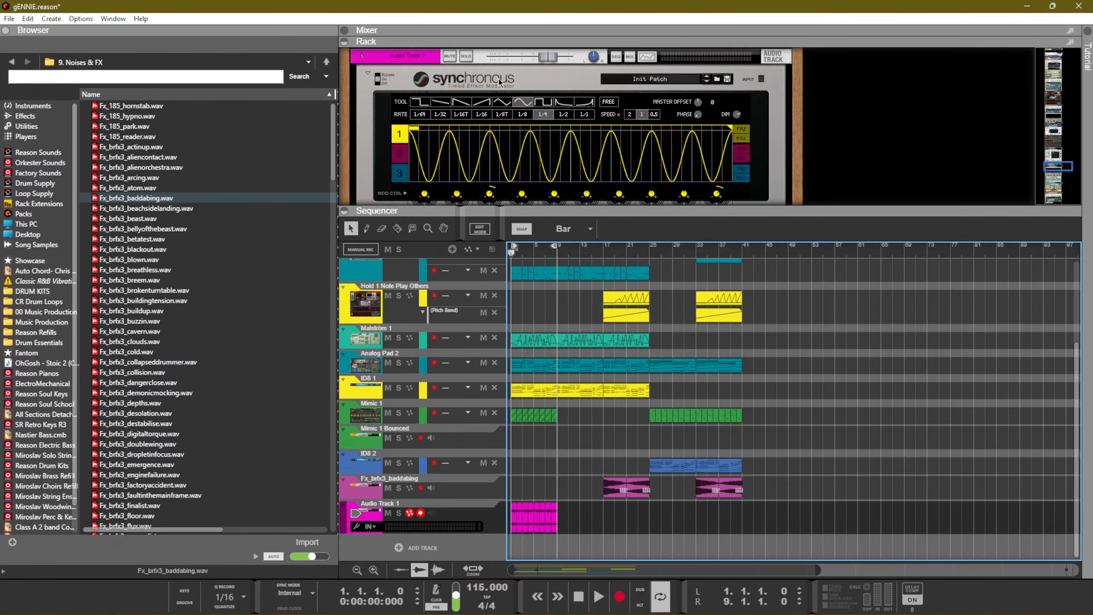
{"action": "left_click", "coordinate": [429, 60]}
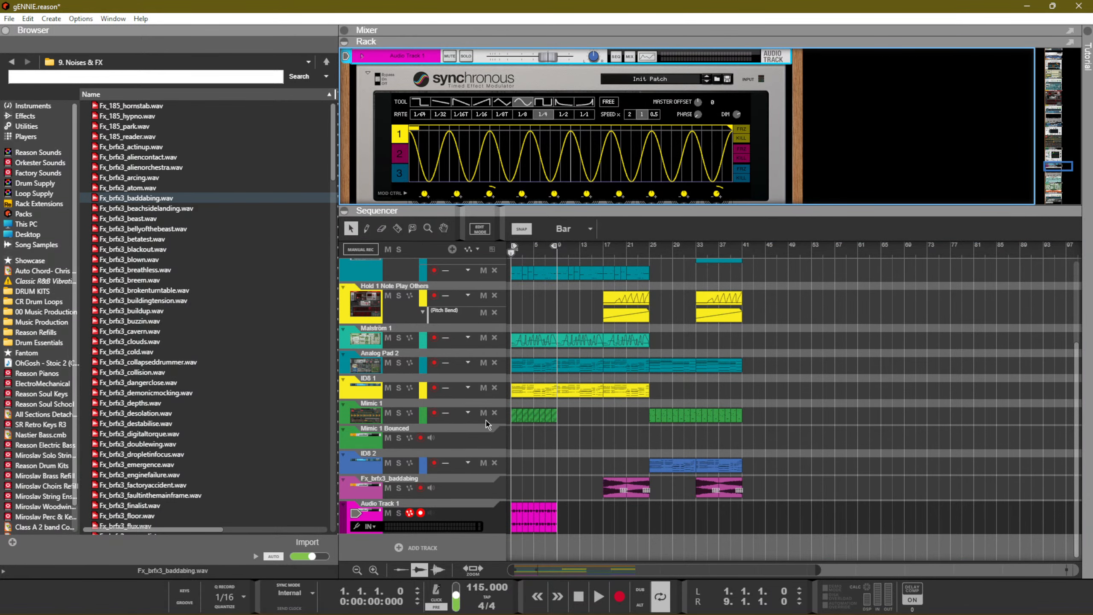
{"action": "scroll", "coordinate": [495, 417], "scroll_direction": "up", "scroll_amount": 3}
{"action": "scroll", "coordinate": [502, 414], "scroll_direction": "down", "scroll_amount": 3}
{"action": "left_click", "coordinate": [535, 415]}
{"action": "key", "text": "m"}
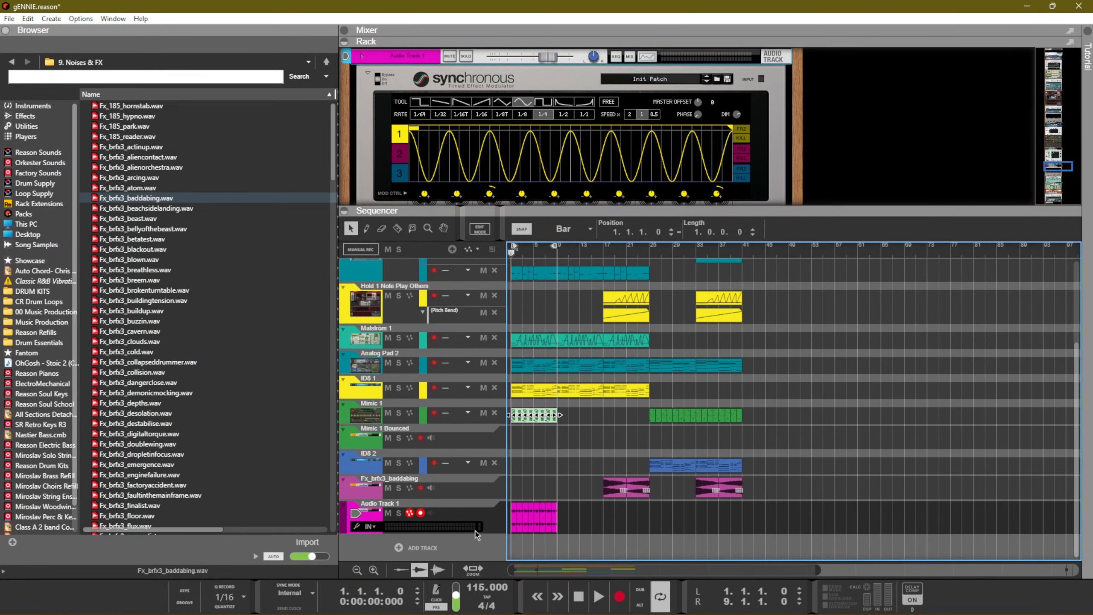
Add a BV-X Multimode Vocoder effect to Audio Track 1
{"action": "left_click", "coordinate": [457, 513]}
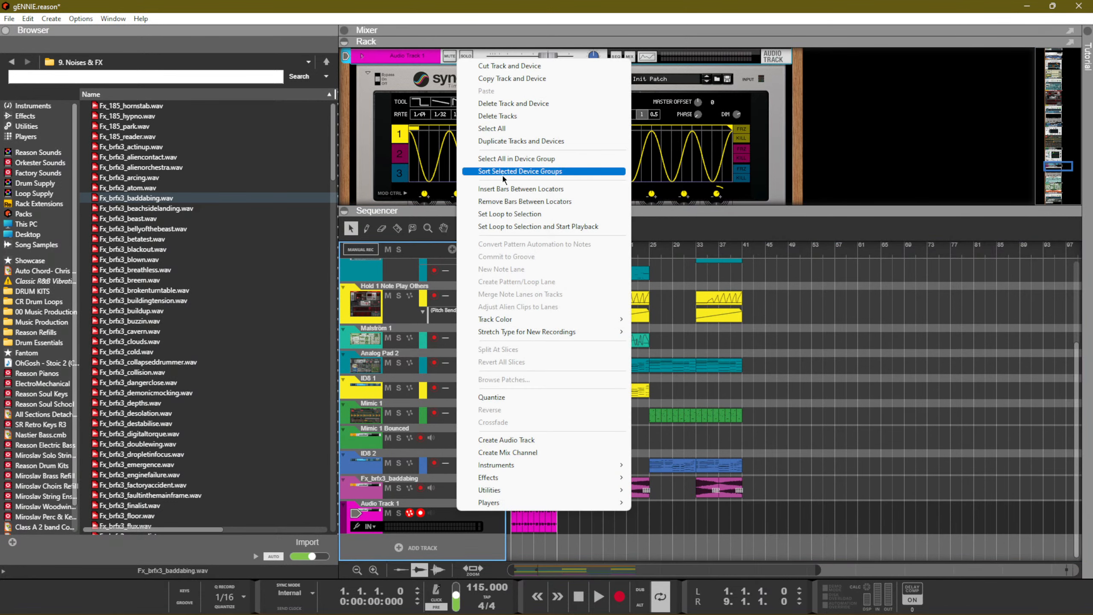
{"action": "left_click", "coordinate": [735, 107]}
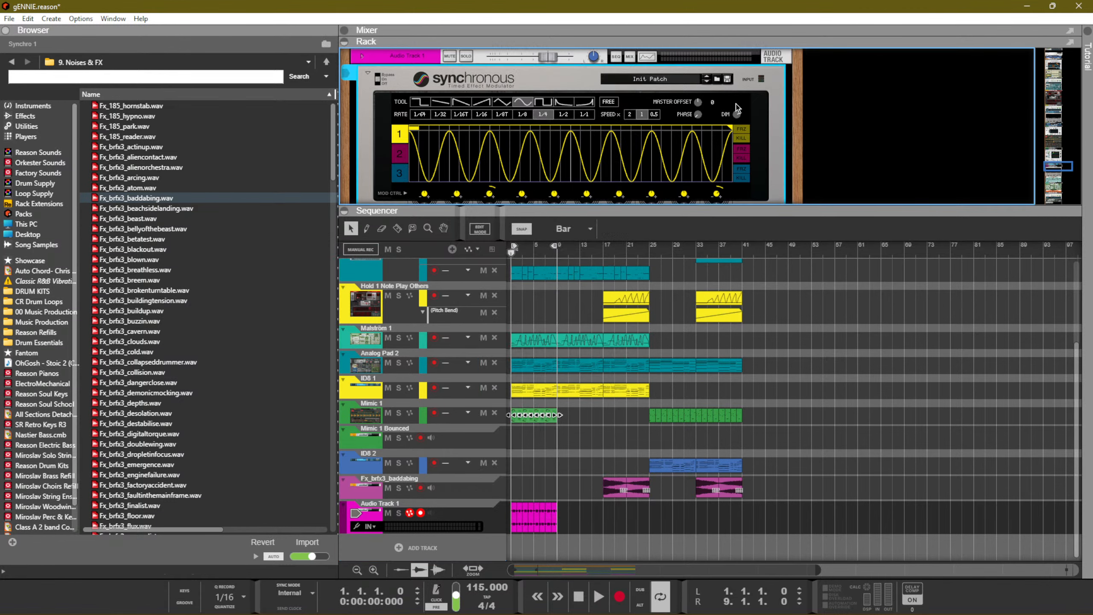
{"action": "right_click", "coordinate": [409, 56]}
{"action": "mouse_move", "coordinate": [482, 202]}
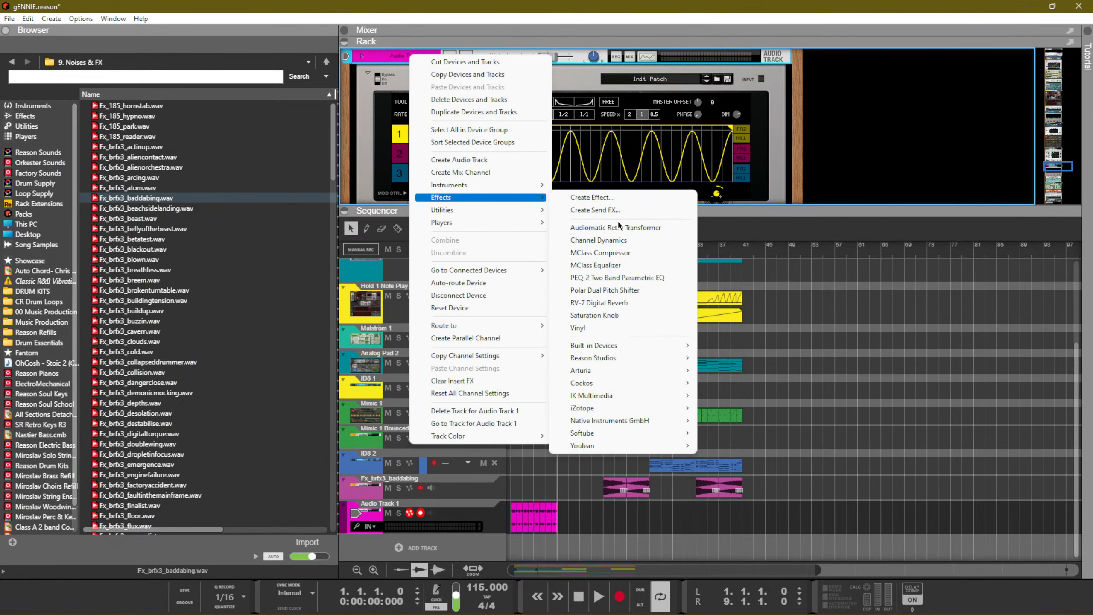
{"action": "mouse_move", "coordinate": [616, 351]}
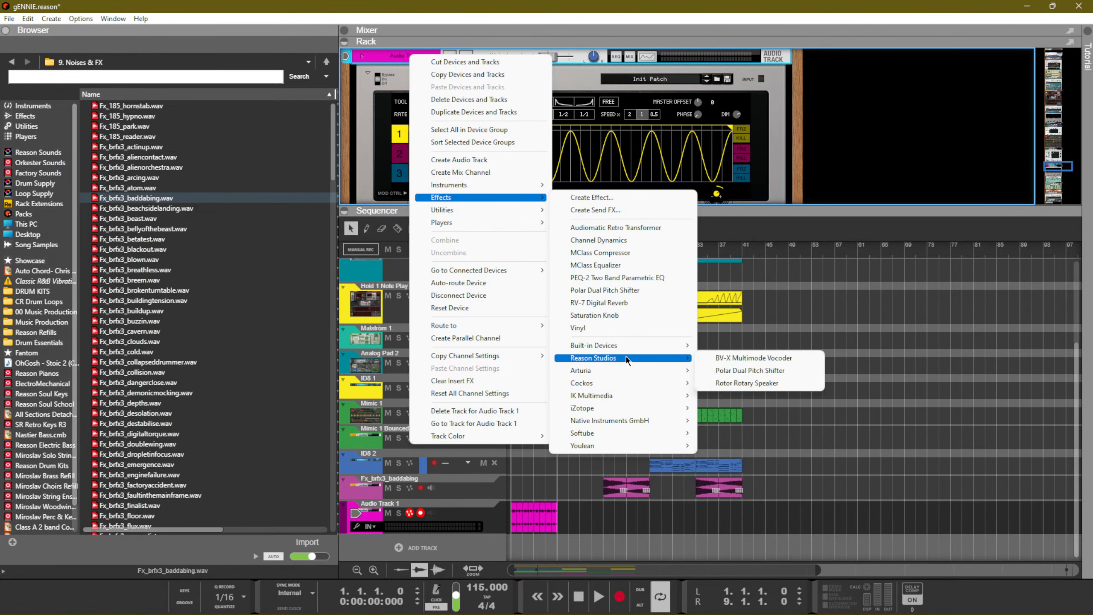
{"action": "left_click", "coordinate": [732, 358]}
Play the loop to audition the vocoder, soloing Audio Track 1 briefly before hearing it with the other tracks
{"action": "key", "text": "space"}
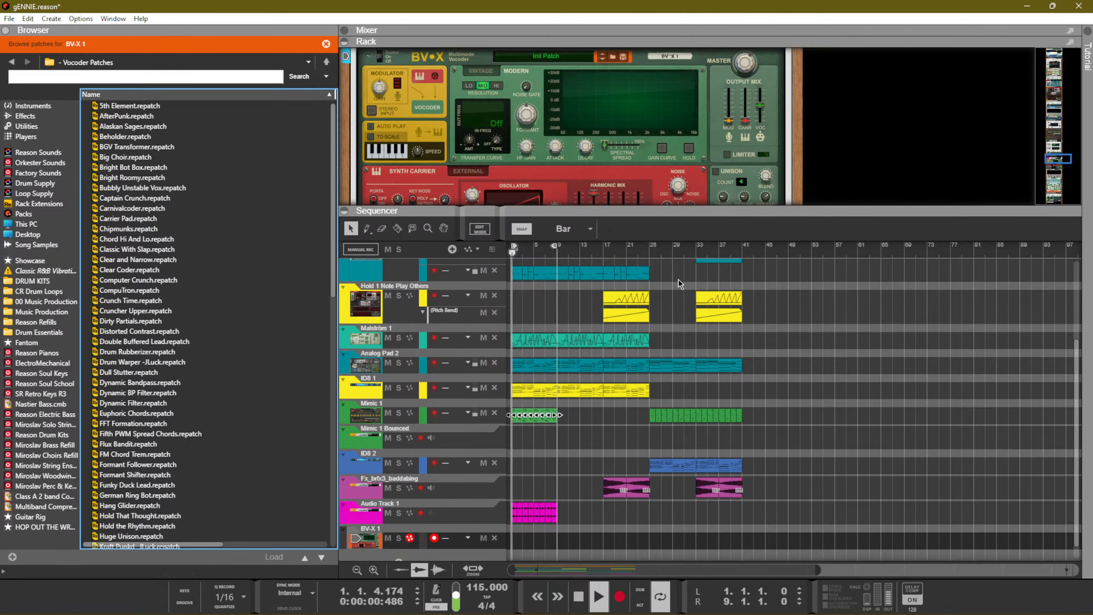
{"action": "scroll", "coordinate": [559, 151], "scroll_direction": "up", "scroll_amount": 3}
{"action": "left_click", "coordinate": [466, 109]}
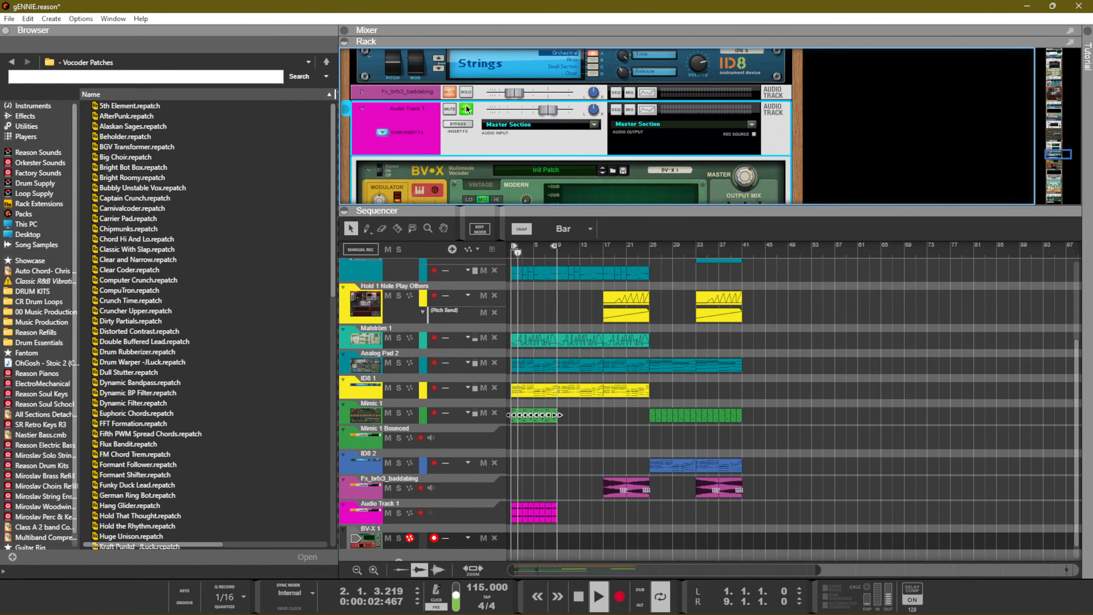
{"action": "scroll", "coordinate": [488, 513], "scroll_direction": "down", "scroll_amount": 2}
{"action": "key", "text": "space"}
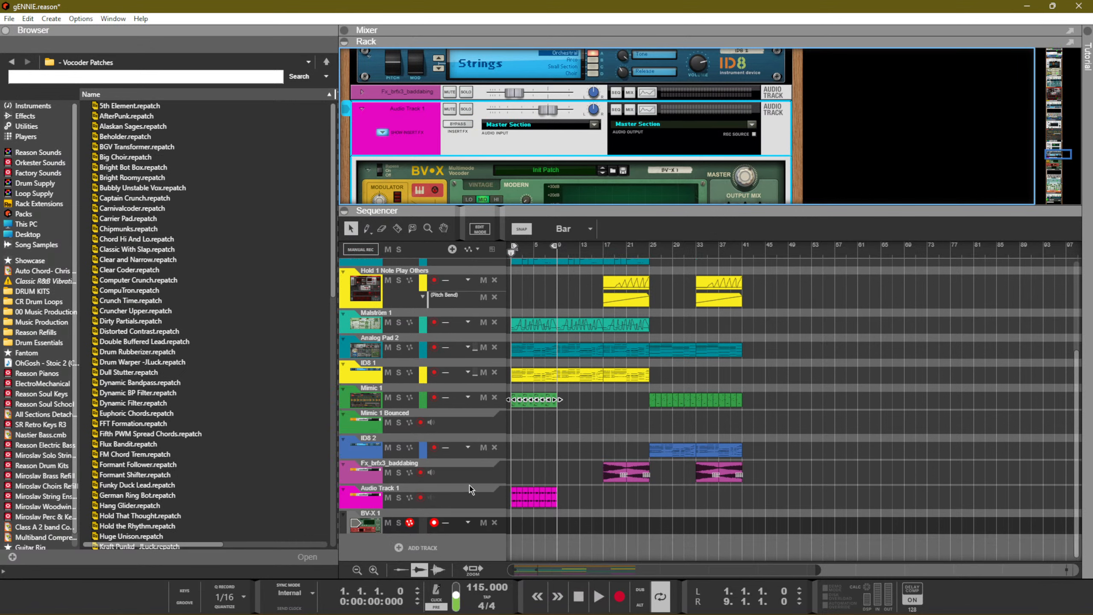
{"action": "key", "text": "space"}
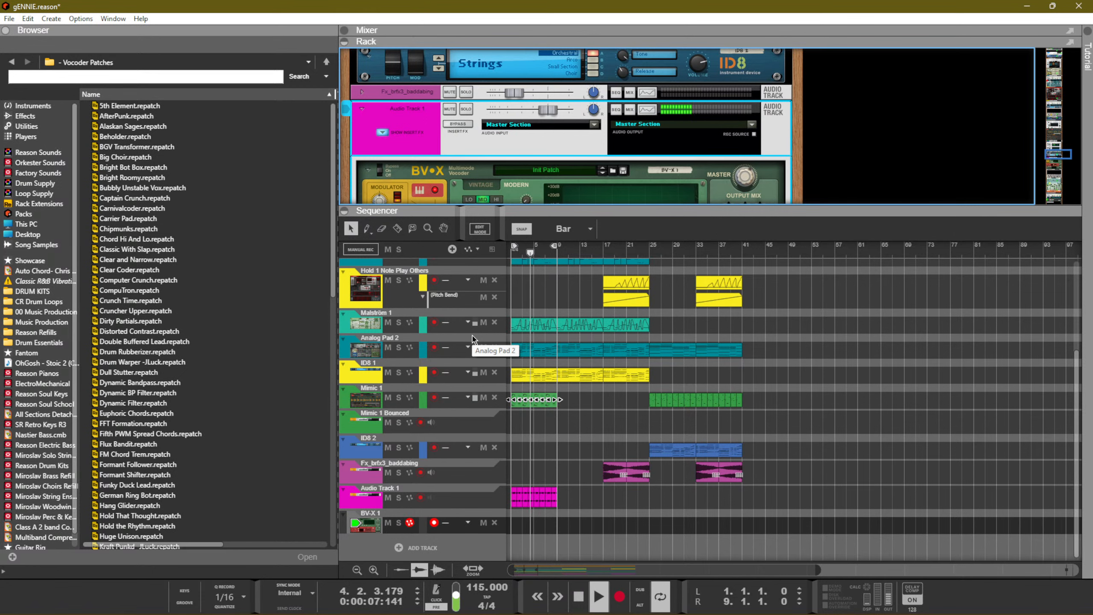
{"action": "key", "text": "space"}
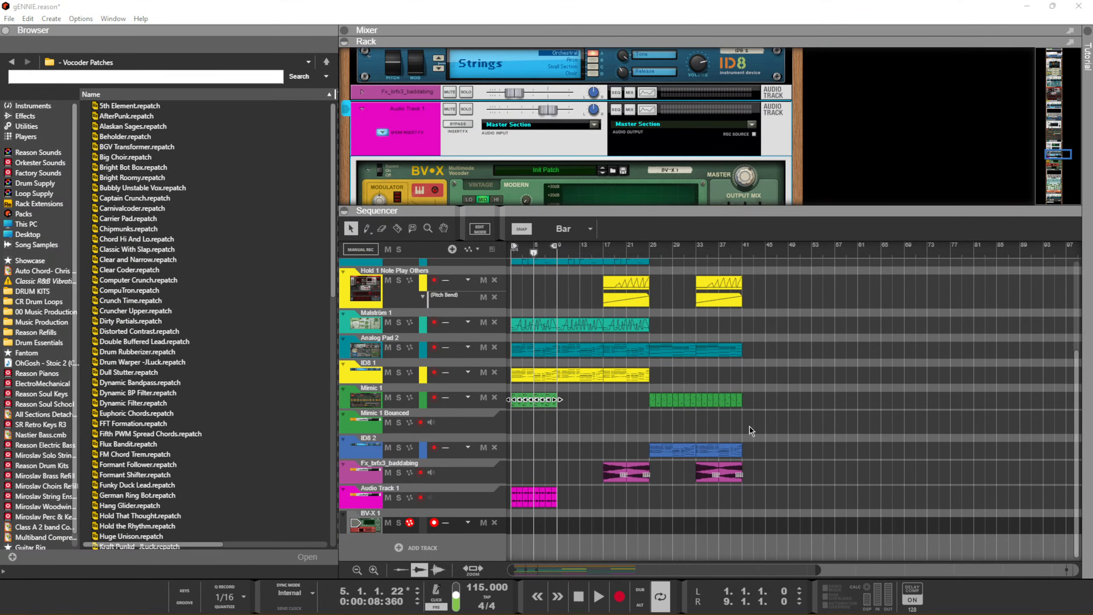
Restart playback from bar 1 and load the Captain Crunch patch into the BV-X vocoder
{"action": "left_click", "coordinate": [802, 414]}
{"action": "key", "text": "KP_0"}
{"action": "key", "text": "space"}
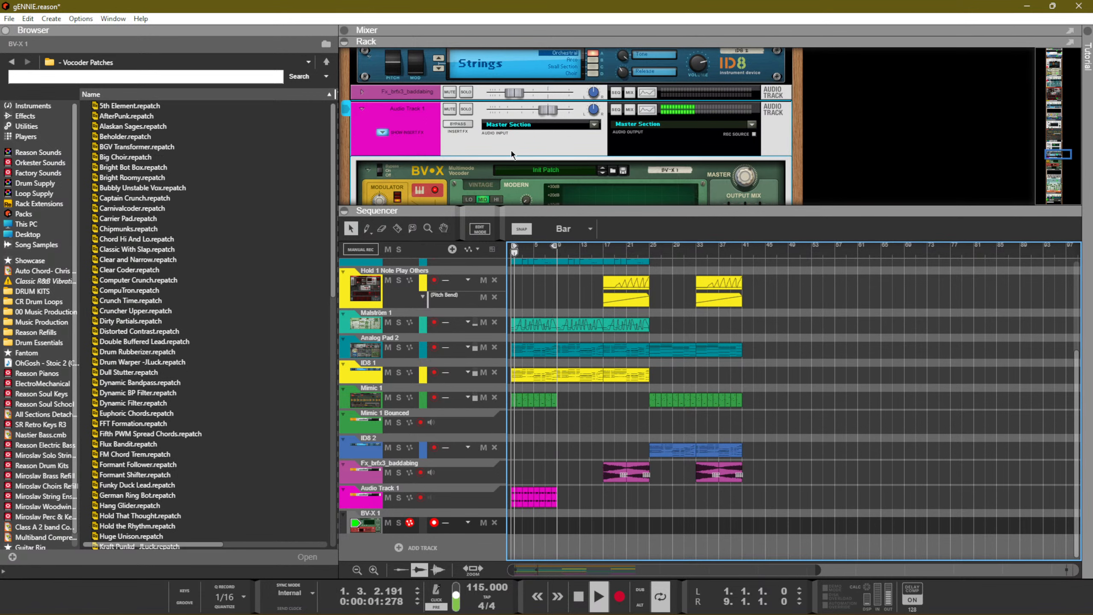
{"action": "left_click", "coordinate": [221, 198]}
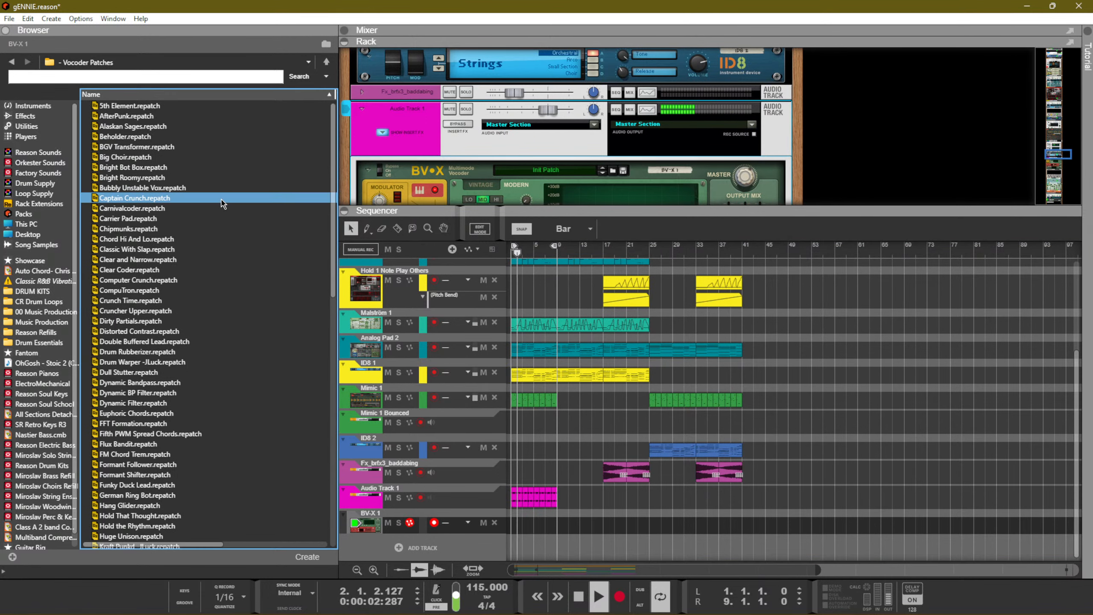
{"action": "left_click", "coordinate": [520, 188]}
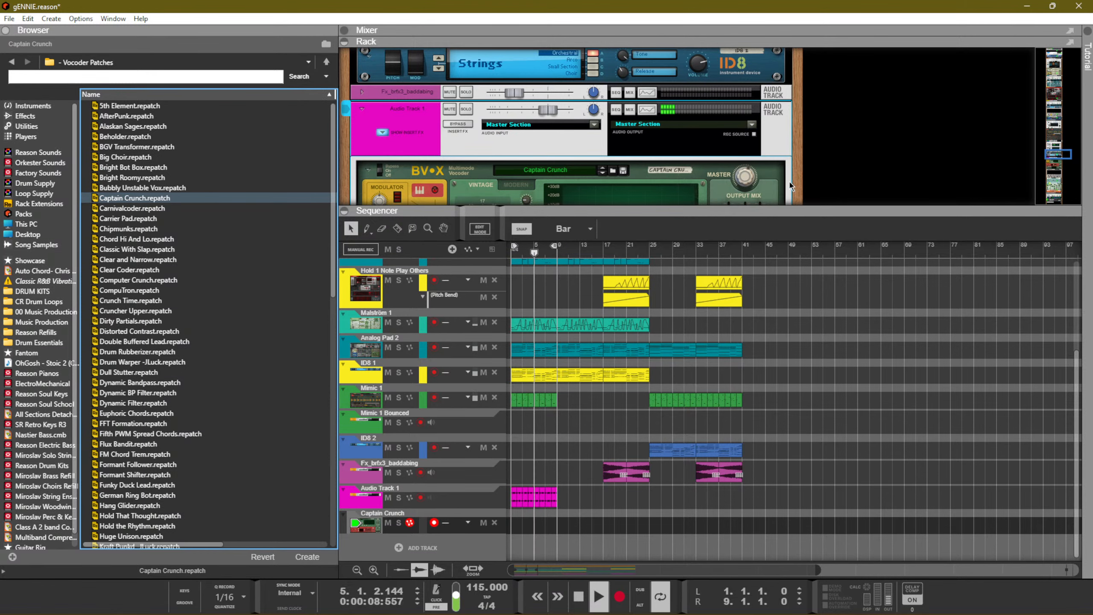
Give the rack more height, then switch the BV-X vocoder to the Carrier Pad patch and audition it
{"action": "left_click_drag", "start_coordinate": [797, 209], "coordinate": [796, 294]}
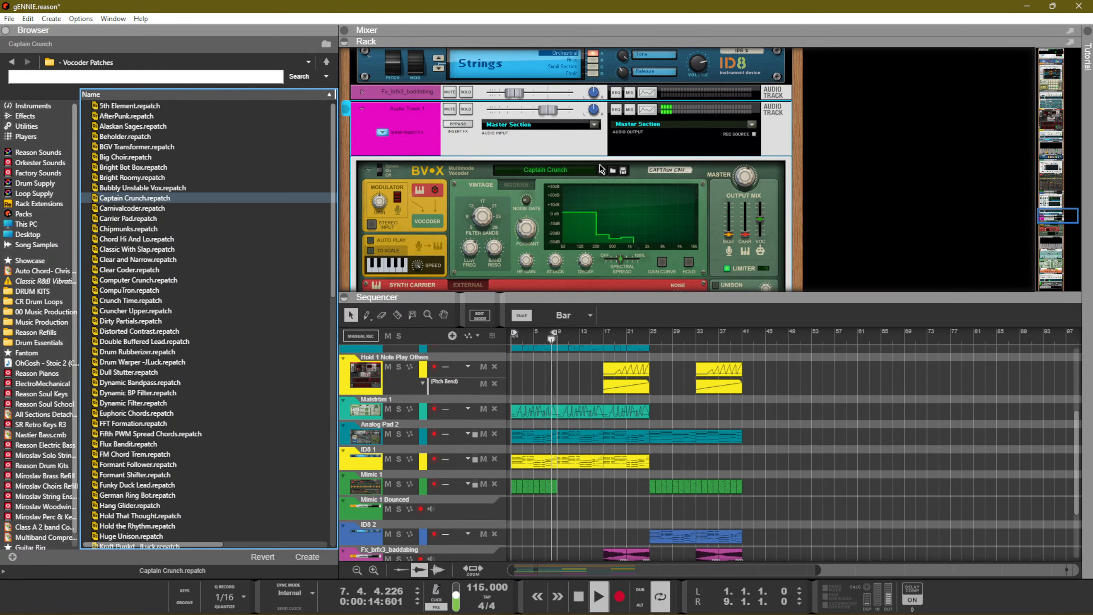
{"action": "left_click", "coordinate": [604, 176]}
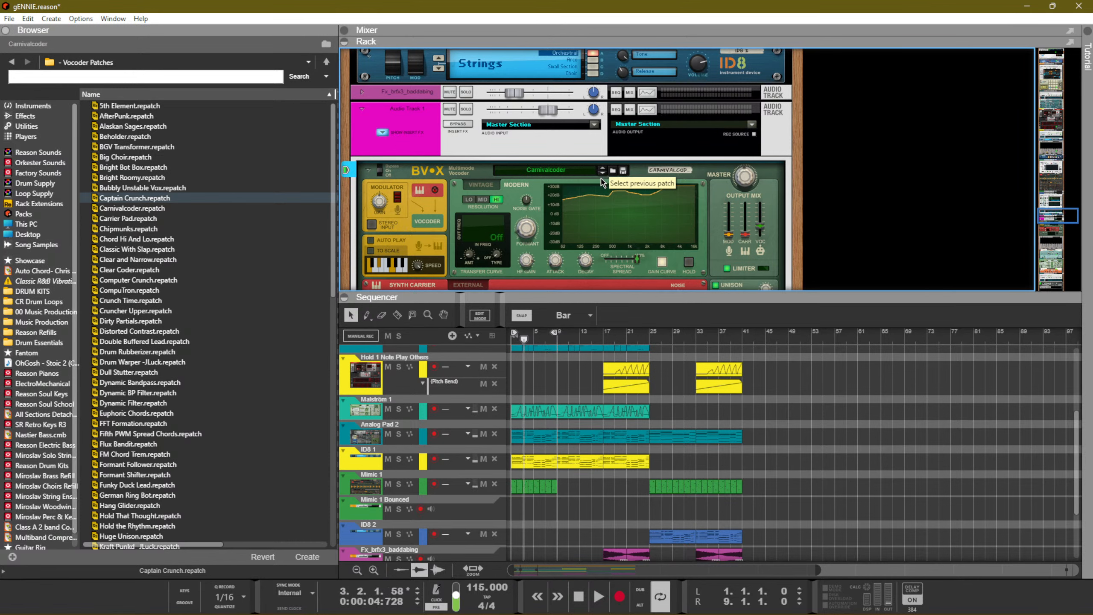
{"action": "left_click", "coordinate": [604, 176]}
{"action": "key", "text": "shift+Return"}
{"action": "key", "text": "space"}
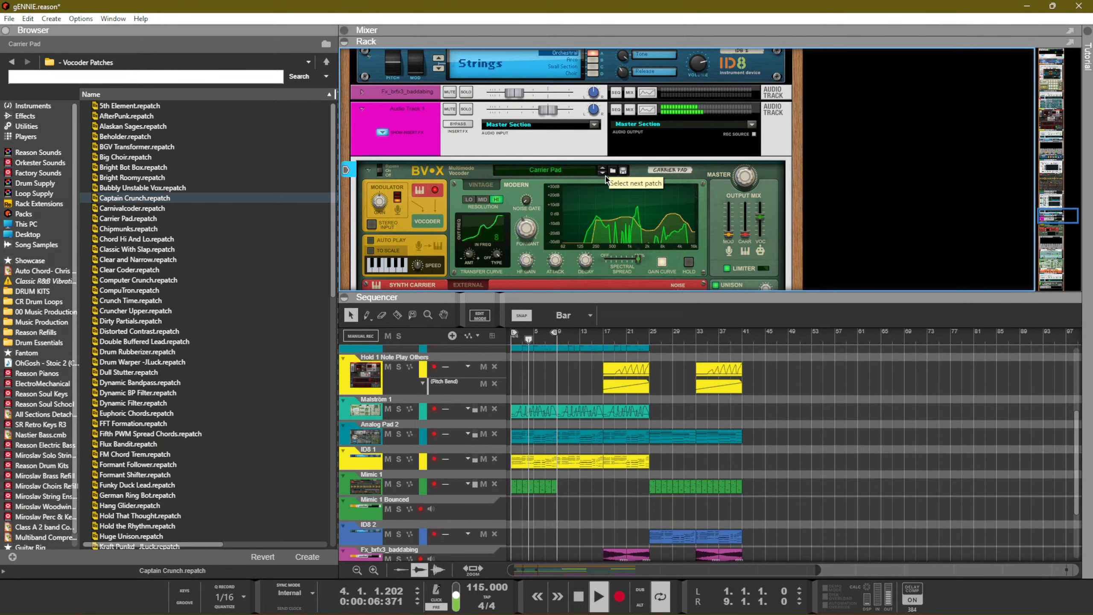
{"action": "key", "text": "space"}
Move the Audio Track 1 clip to bar 25 and set the loop range to bars 25 through 41
{"action": "key", "text": "F6"}
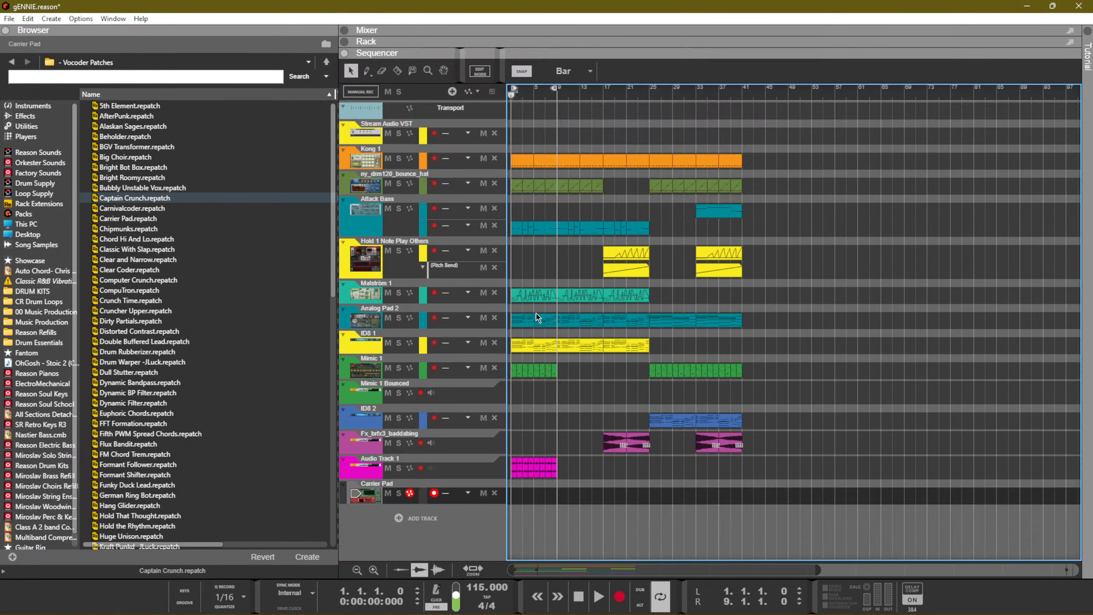
{"action": "left_click", "coordinate": [511, 472]}
{"action": "left_click_drag", "start_coordinate": [511, 474], "coordinate": [650, 467]}
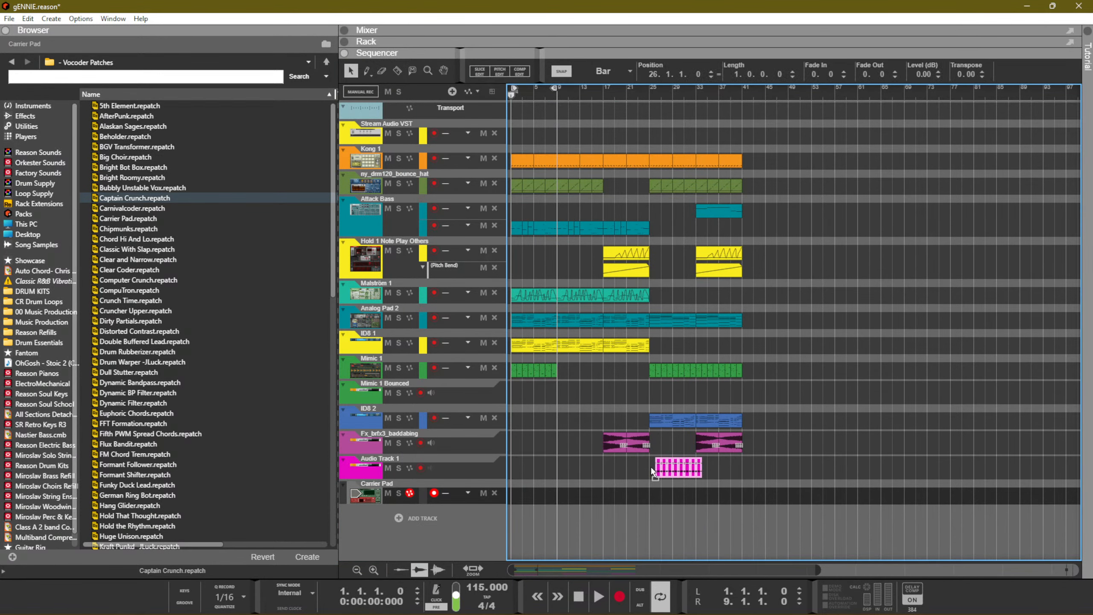
{"action": "left_click", "coordinate": [649, 89], "text": "ctrl"}
{"action": "left_click_drag", "start_coordinate": [698, 90], "coordinate": [741, 100]}
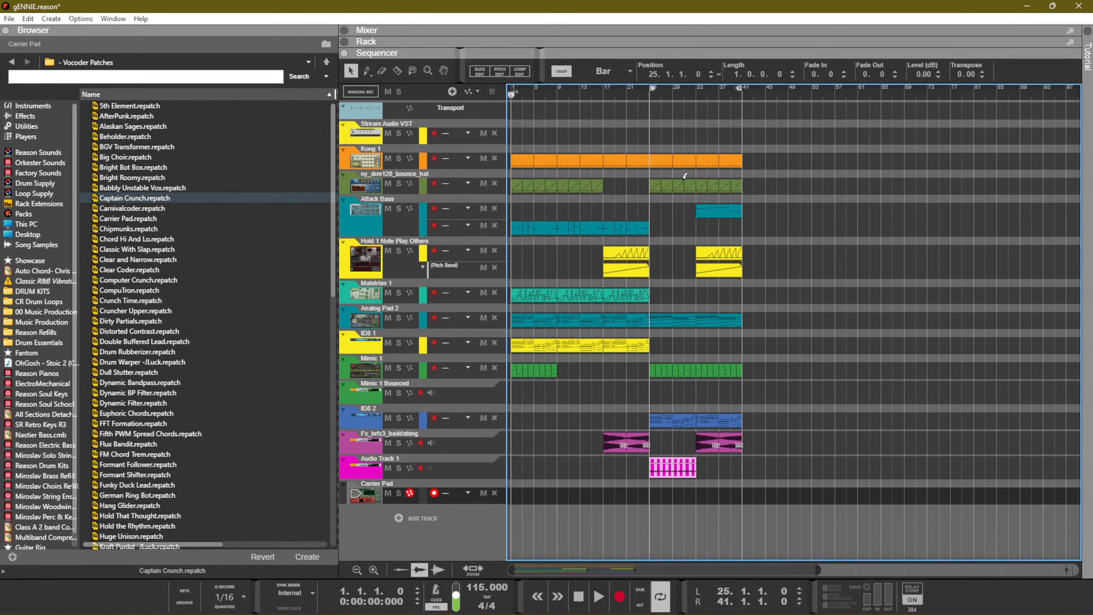
Record a note part on the Carrier Pad track from bar 25 over the bounced Mimic clip
{"action": "left_click", "coordinate": [574, 482]}
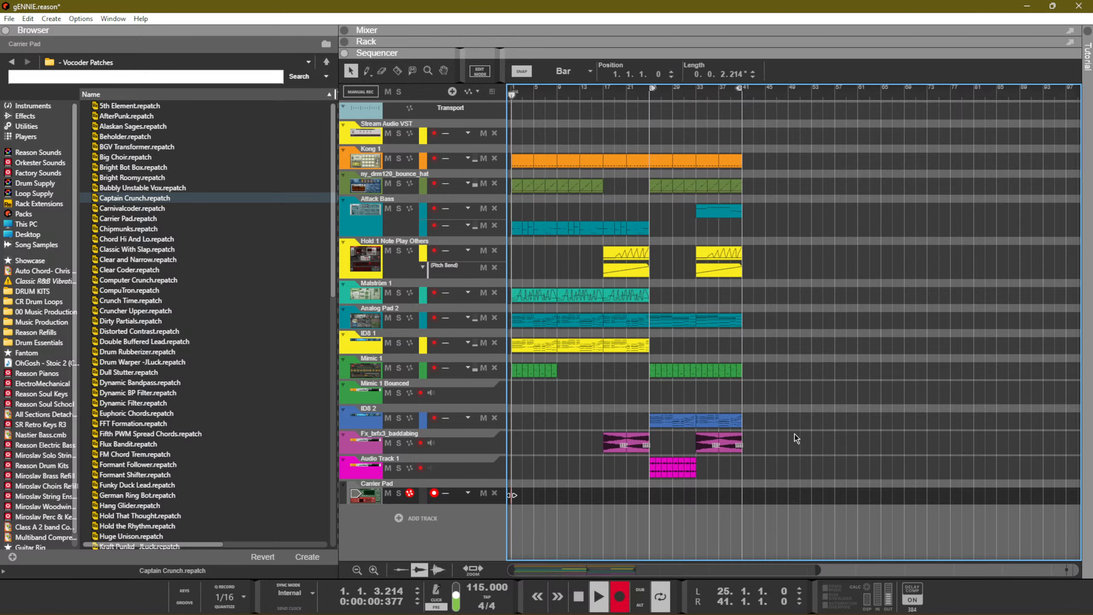
{"action": "key", "text": "space"}
{"action": "key", "text": "KP_0"}
{"action": "key", "text": "KP_1"}
{"action": "key", "text": "KP_Multiply"}
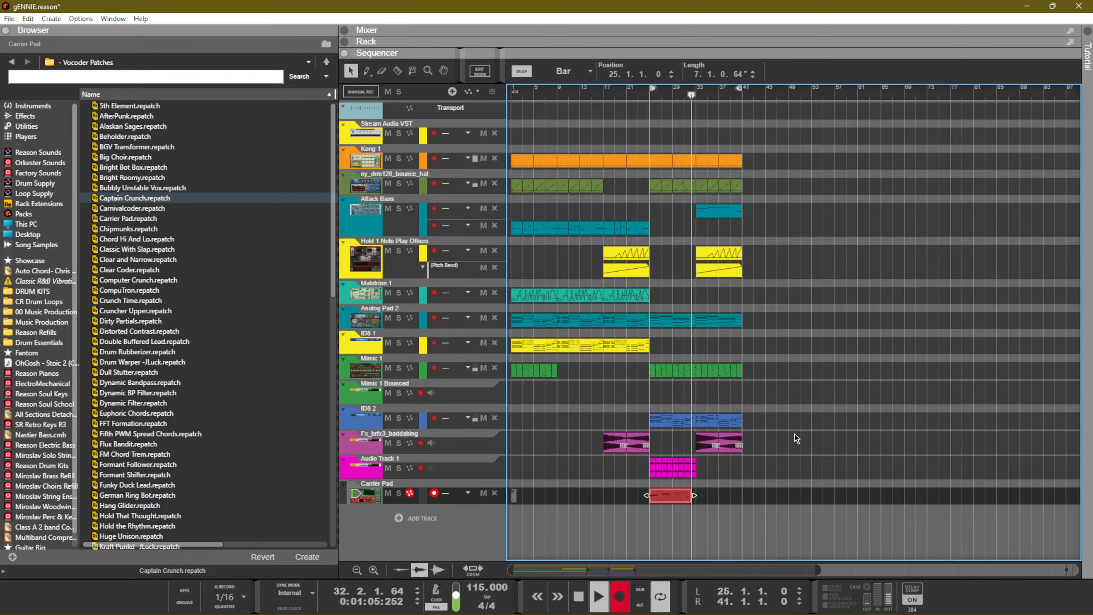
{"action": "key", "text": "space"}
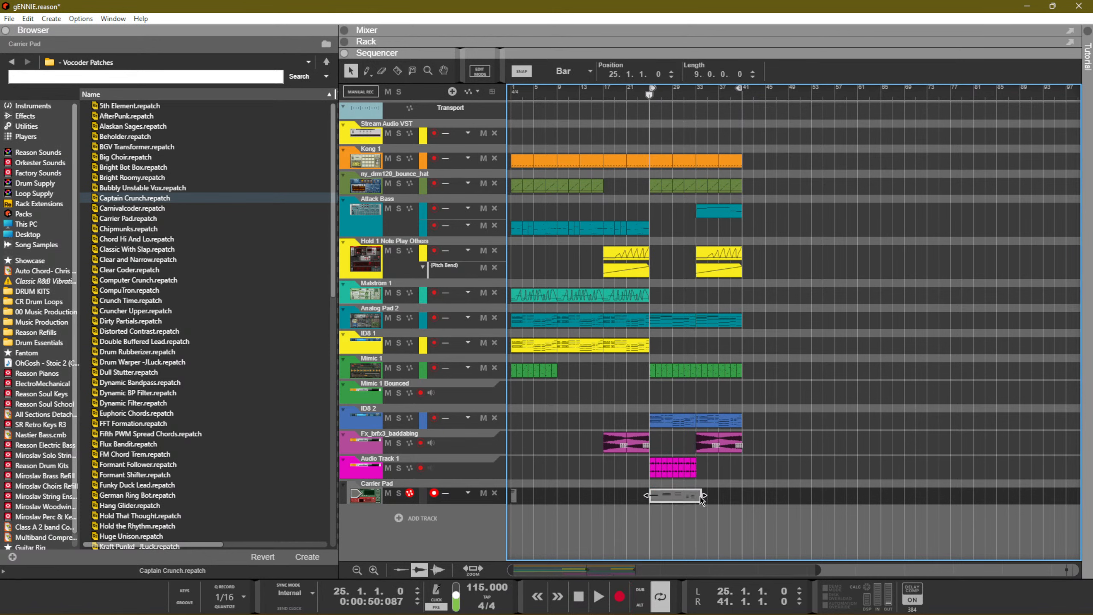
Trim the Carrier Pad clip to eight bars and play bars 25 through 33 in a loop with the mixer open
{"action": "left_click", "coordinate": [694, 94], "text": "ctrl"}
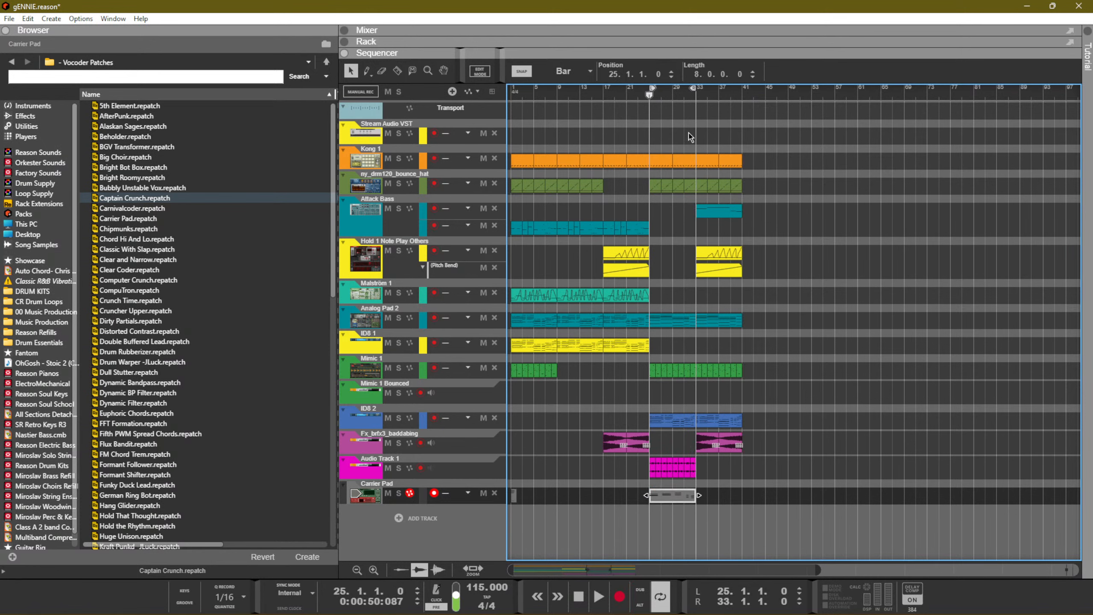
{"action": "key", "text": "space"}
{"action": "key", "text": "F5"}
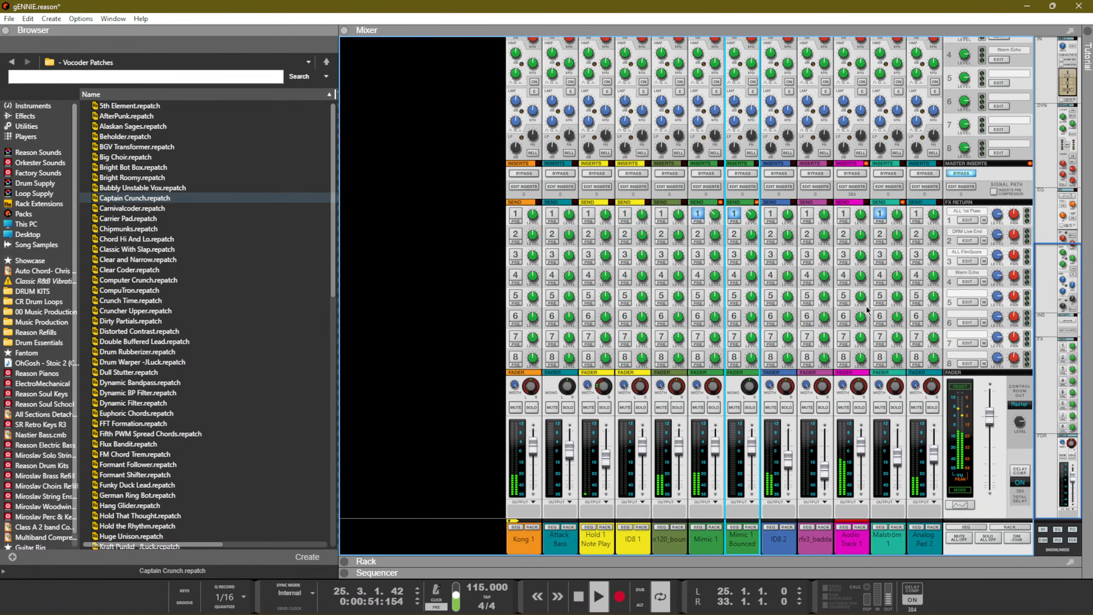
Adjust the Audio Track 1 level in the mixer, checking it in solo, and return to the sequencer
{"action": "left_click_drag", "start_coordinate": [861, 451], "coordinate": [862, 460]}
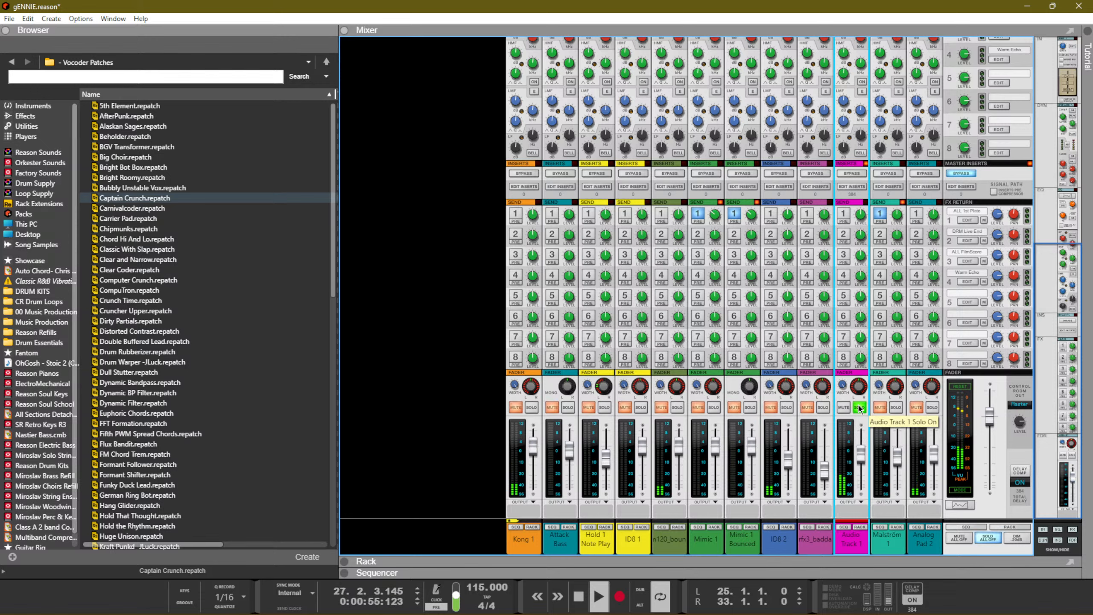
{"action": "left_click_drag", "start_coordinate": [864, 463], "coordinate": [866, 466]}
{"action": "key", "text": "F7"}
{"action": "left_click", "coordinate": [766, 475]}
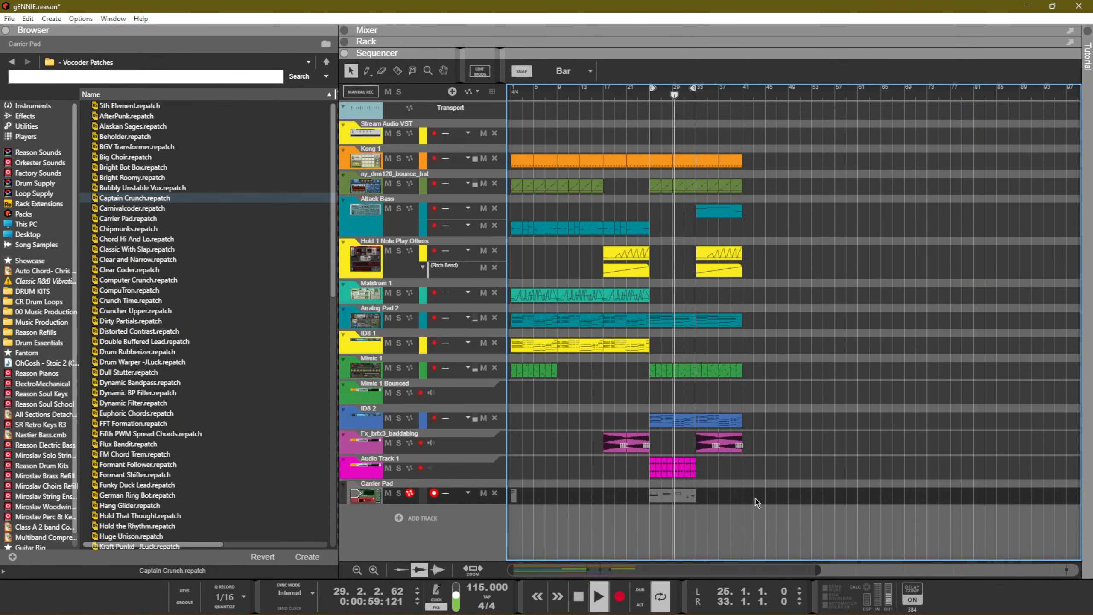
Extend the loop to bar 41 and duplicate the Audio Track 1 and Carrier Pad clips to bar 33
{"action": "left_click", "coordinate": [743, 93], "text": "alt"}
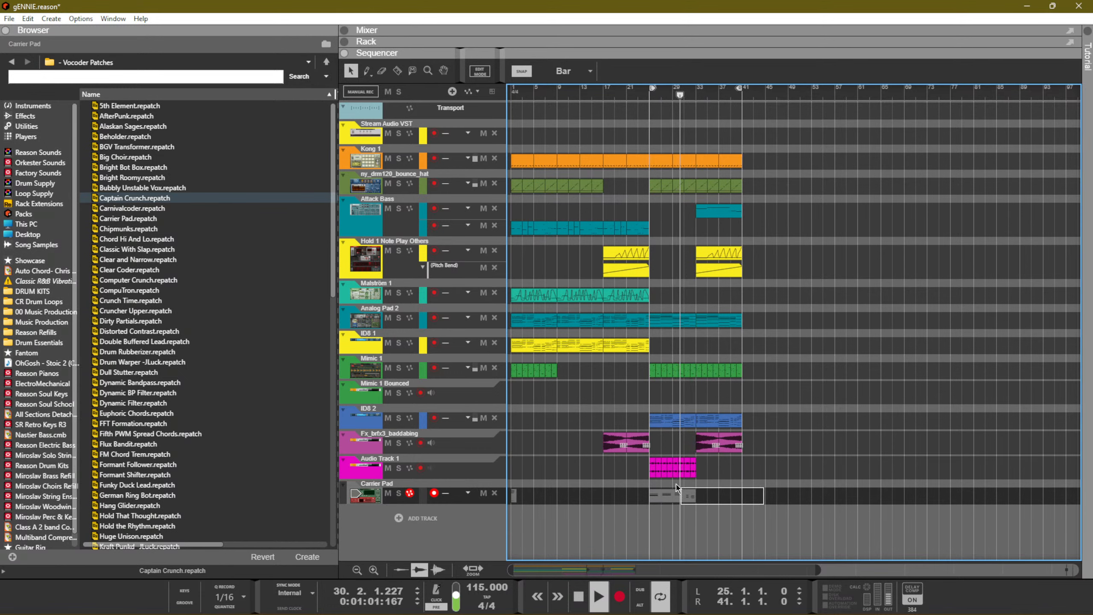
{"action": "left_click_drag", "start_coordinate": [766, 456], "coordinate": [637, 504]}
{"action": "left_click", "coordinate": [777, 423]}
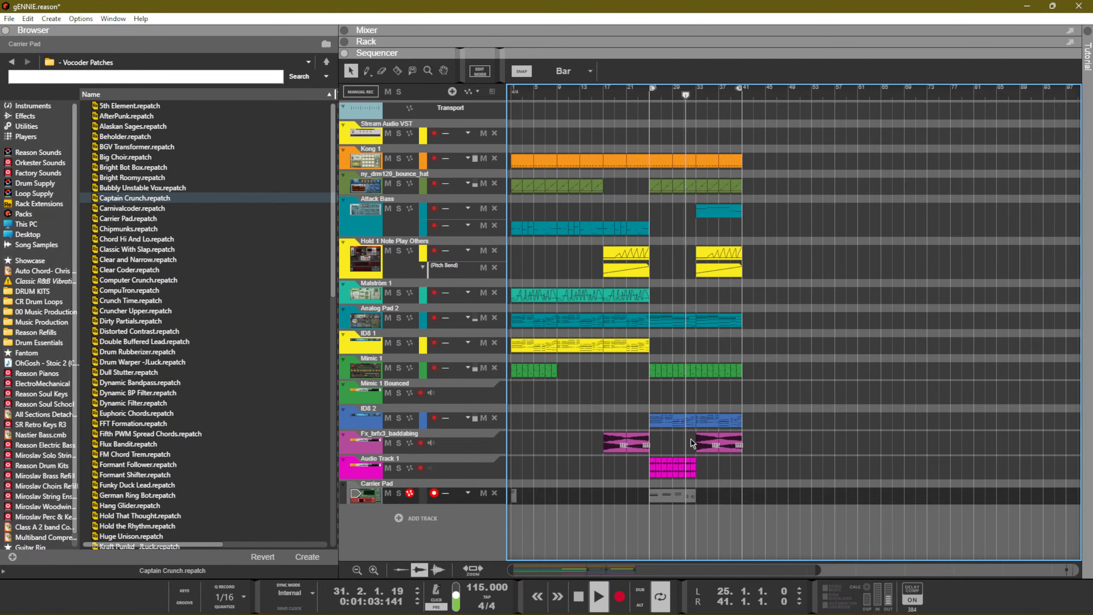
{"action": "left_click_drag", "start_coordinate": [749, 506], "coordinate": [610, 452]}
{"action": "key", "text": "ctrl+d"}
{"action": "left_click", "coordinate": [850, 405]}
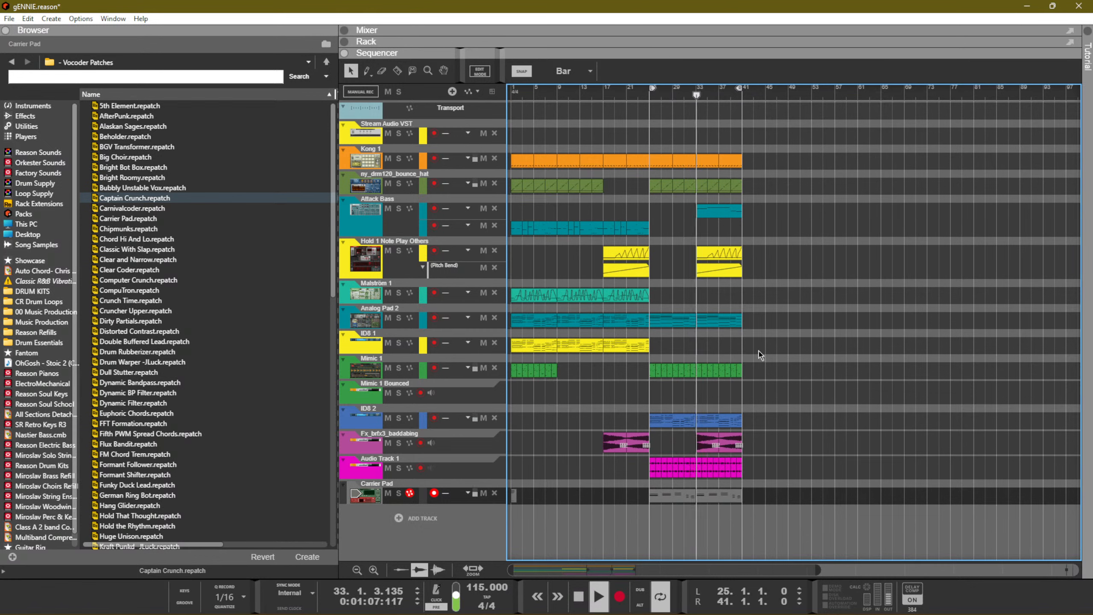
Delete the Mimic 1 and ID8 2 clips between bars 33 and 41
{"action": "left_click_drag", "start_coordinate": [765, 364], "coordinate": [699, 374]}
{"action": "key", "text": "Delete"}
{"action": "key", "text": "Delete"}
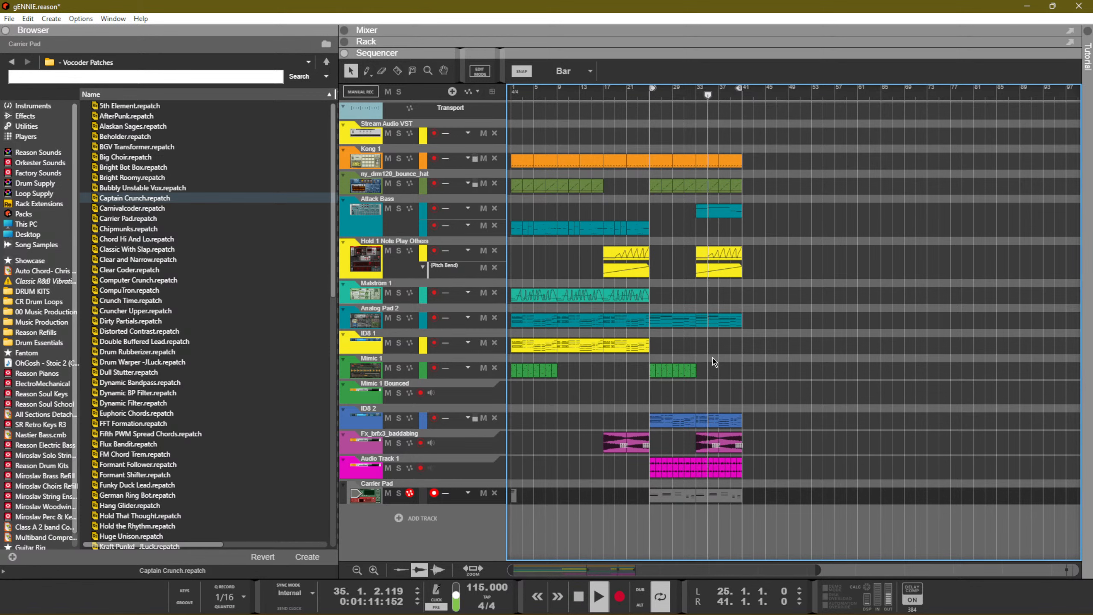
{"action": "left_click_drag", "start_coordinate": [752, 324], "coordinate": [726, 319]}
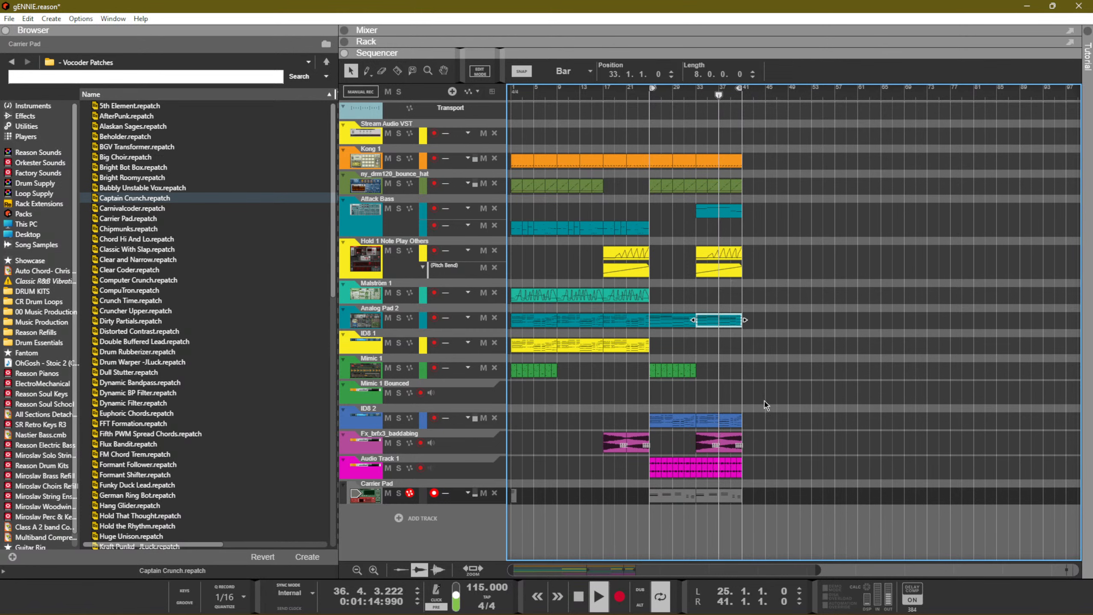
{"action": "left_click_drag", "start_coordinate": [765, 416], "coordinate": [717, 417]}
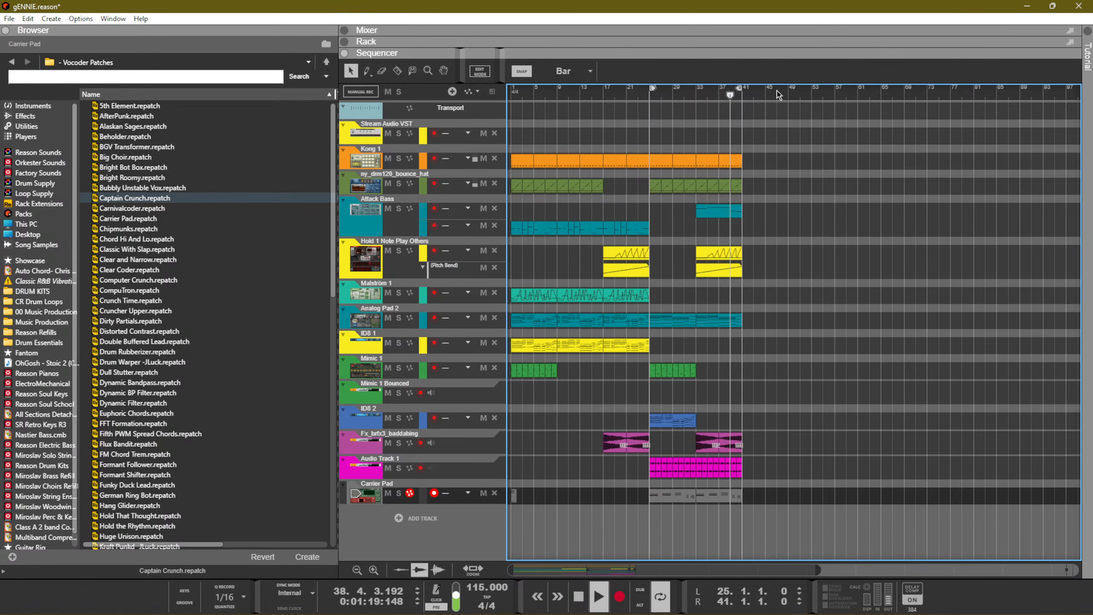
Play the song from bar 33 and set the loop range to bars 41 through 49
{"action": "left_click", "coordinate": [698, 95]}
{"action": "key", "text": "space"}
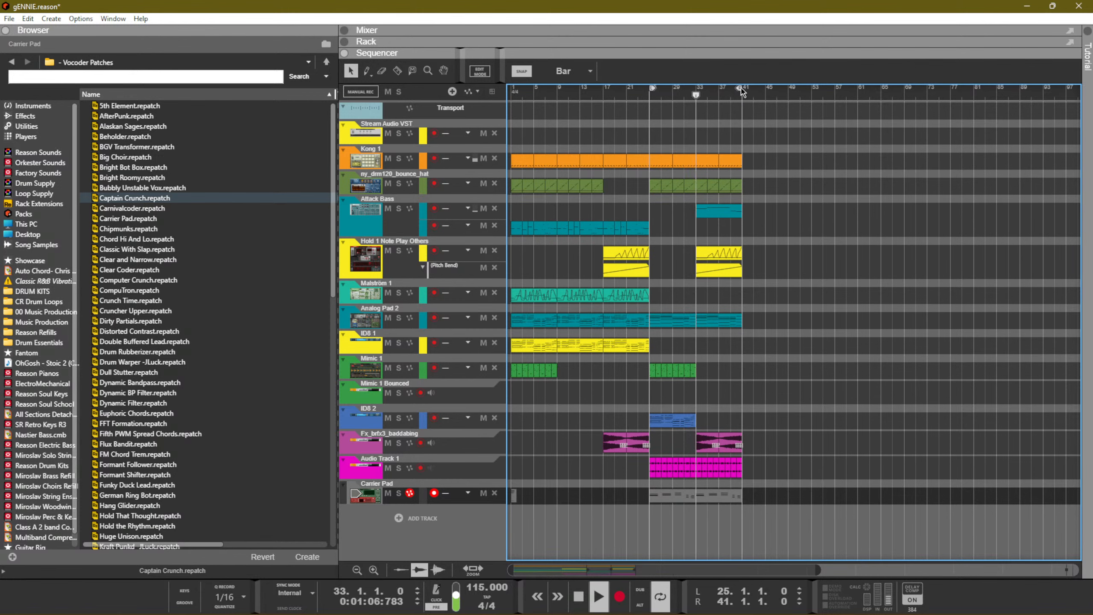
{"action": "left_click", "coordinate": [748, 94], "text": "ctrl"}
{"action": "left_click", "coordinate": [743, 93], "text": "ctrl"}
{"action": "left_click", "coordinate": [796, 95], "text": "alt"}
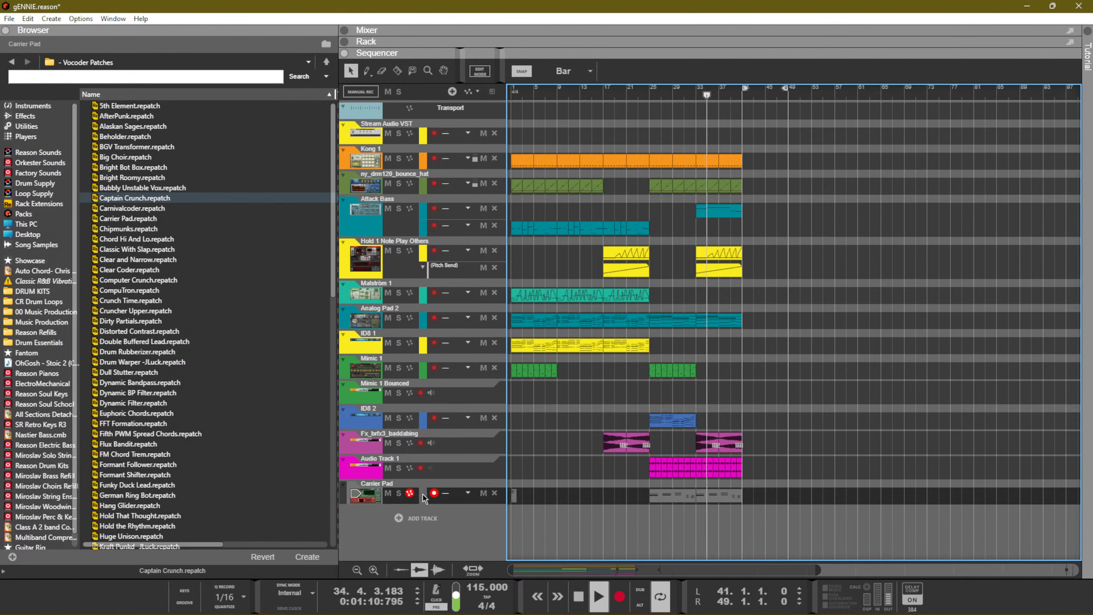
Filter Audio Track 1 with a low-pass at 2.18 kHz and a high-pass at 314.5 Hz, and fine-tune its fader
{"action": "key", "text": "F5"}
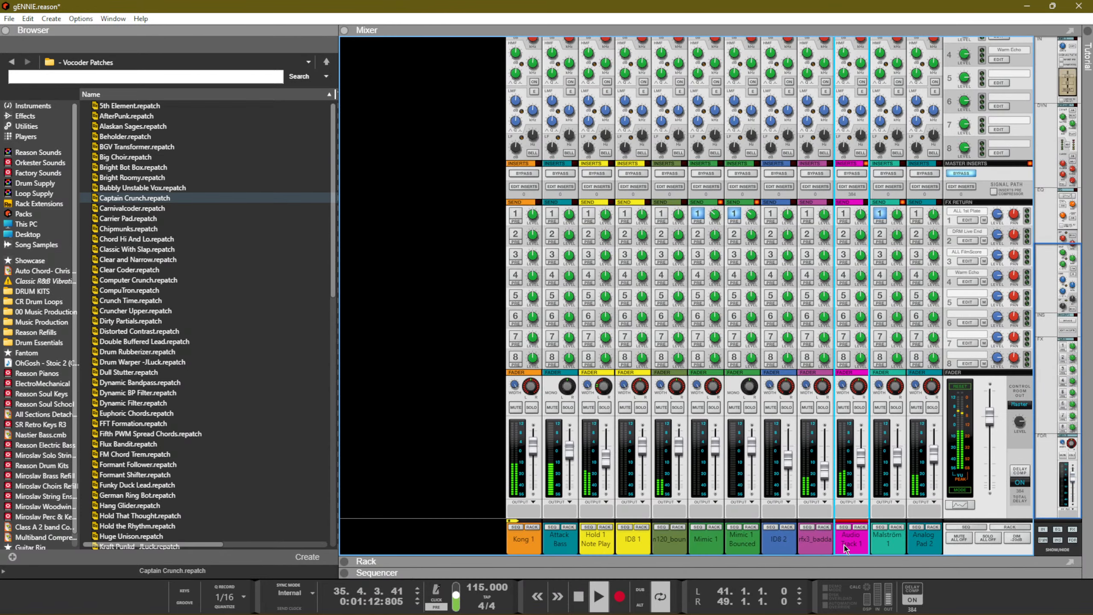
{"action": "key", "text": "F2"}
{"action": "left_click", "coordinate": [857, 90]}
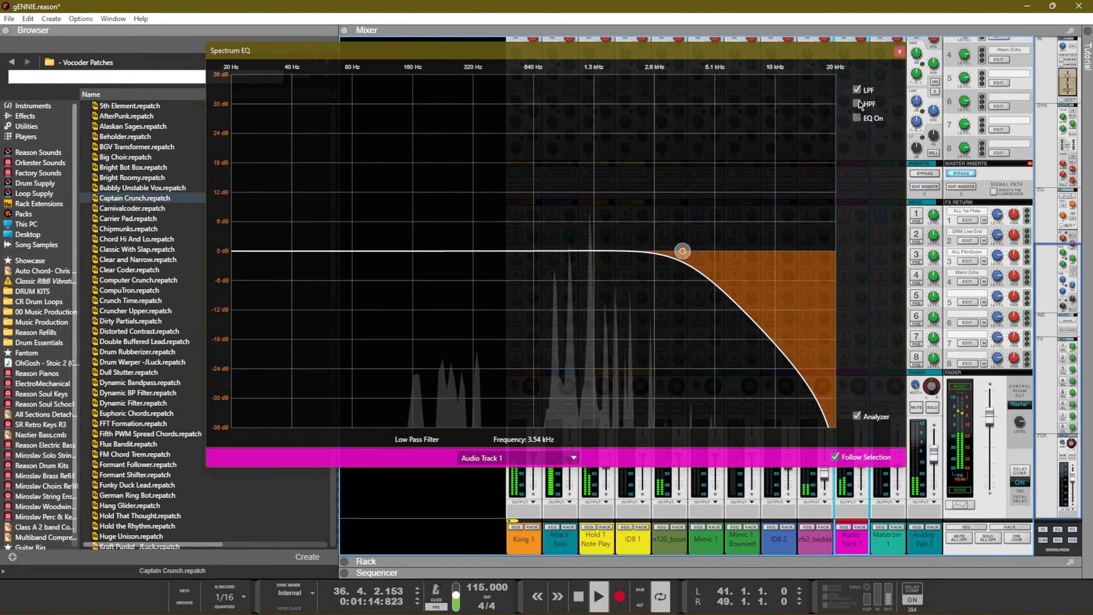
{"action": "left_click", "coordinate": [856, 104]}
{"action": "left_click_drag", "start_coordinate": [684, 253], "coordinate": [646, 258]}
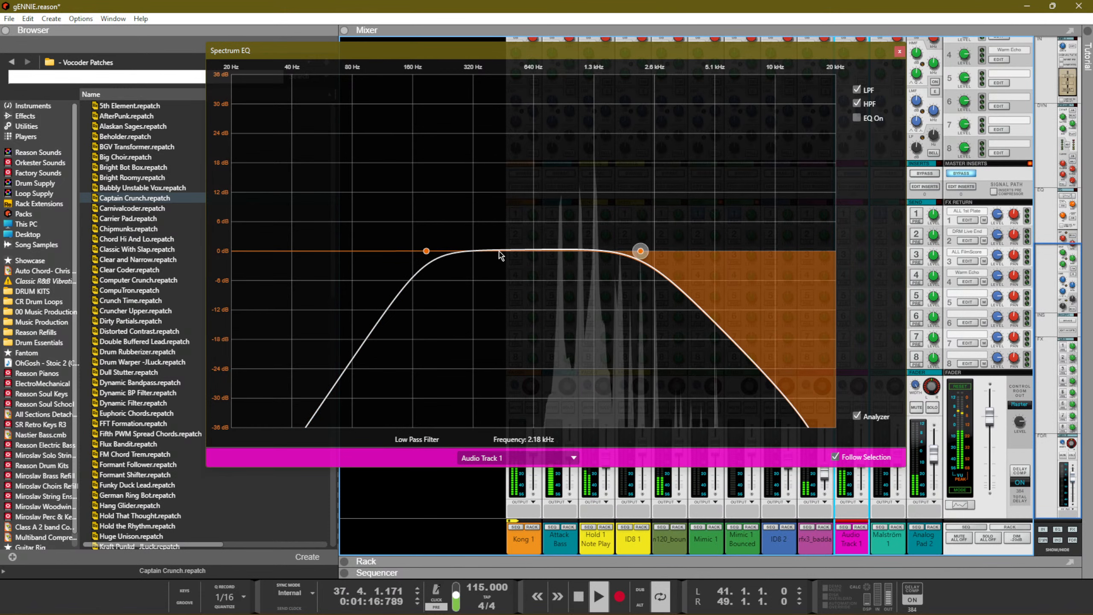
{"action": "left_click_drag", "start_coordinate": [426, 251], "coordinate": [472, 251]}
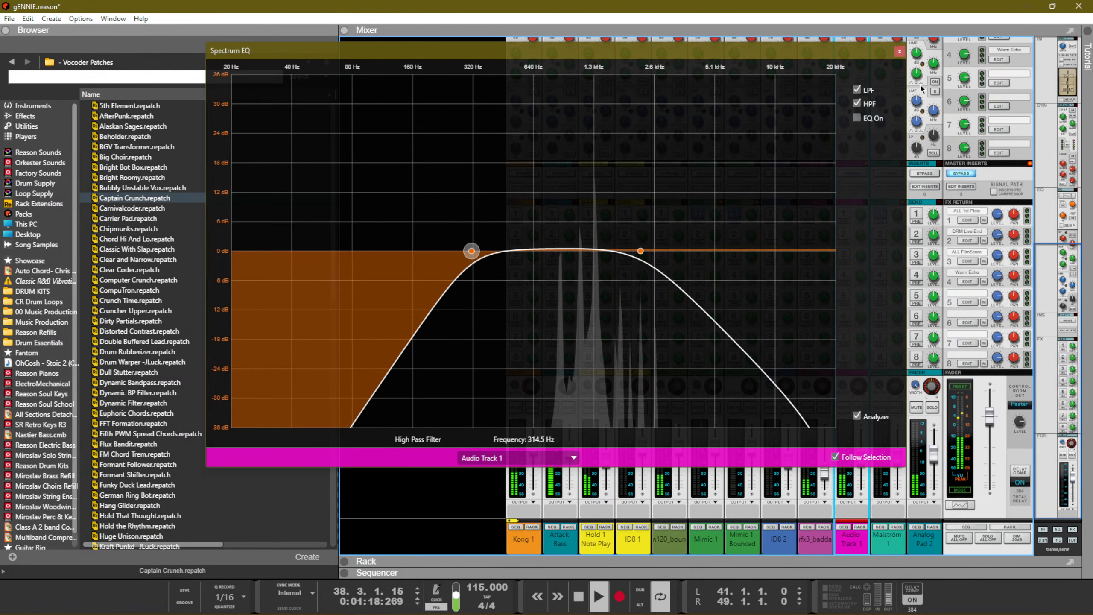
{"action": "left_click", "coordinate": [899, 52]}
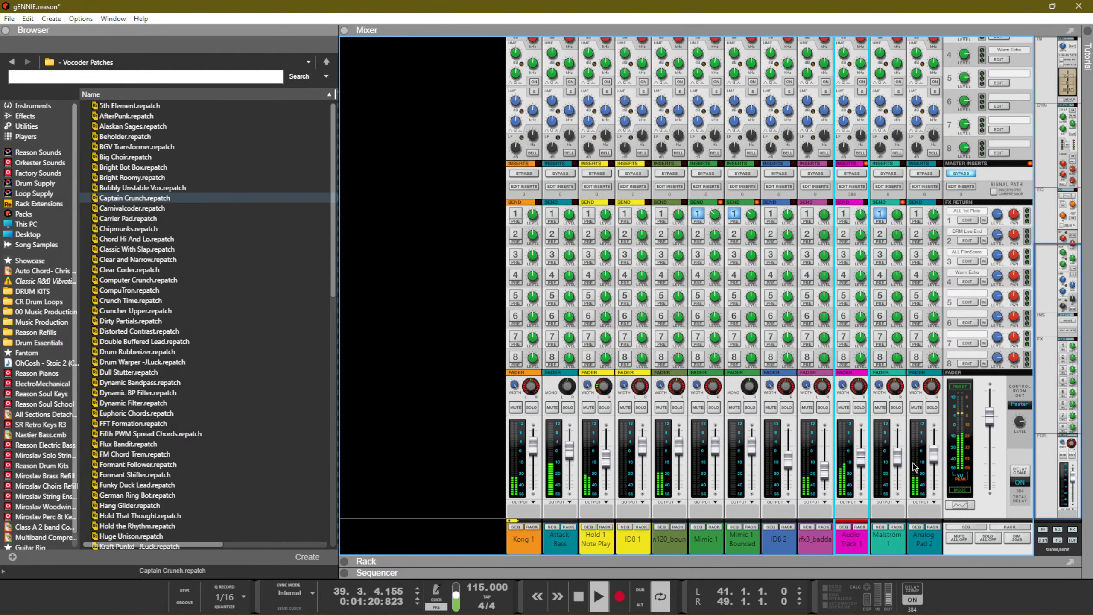
{"action": "left_click_drag", "start_coordinate": [861, 463], "coordinate": [861, 464]}
{"action": "key", "text": "F5+F6"}
{"action": "scroll", "coordinate": [665, 417], "scroll_direction": "up", "scroll_amount": 1}
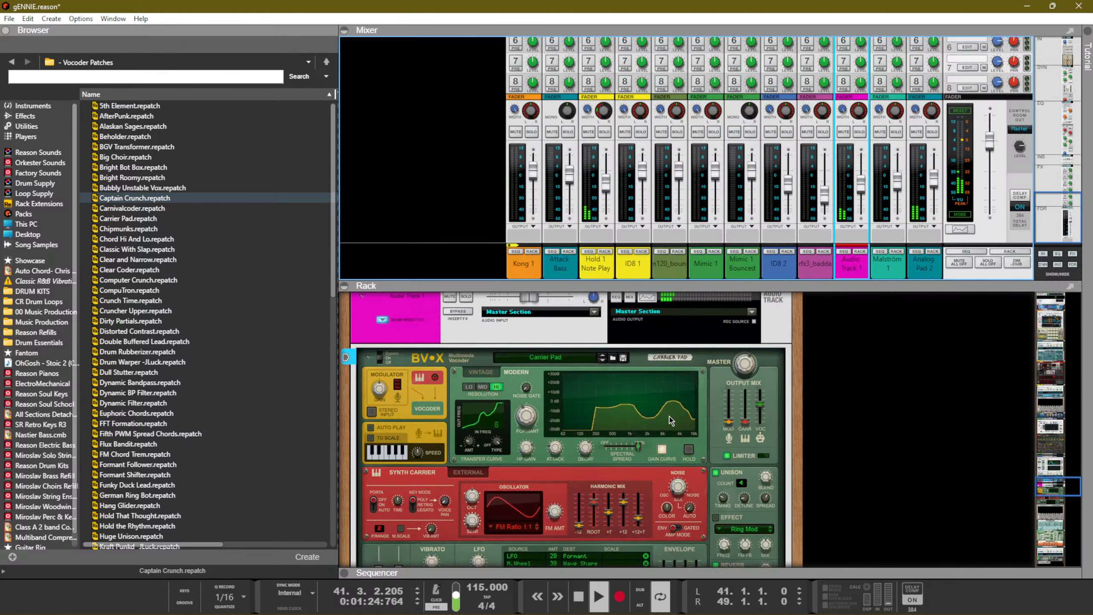
Copy the Kong 1 and bounce hat clips of bars 33 through 41 to bar 42 and audition them
{"action": "key", "text": "F7"}
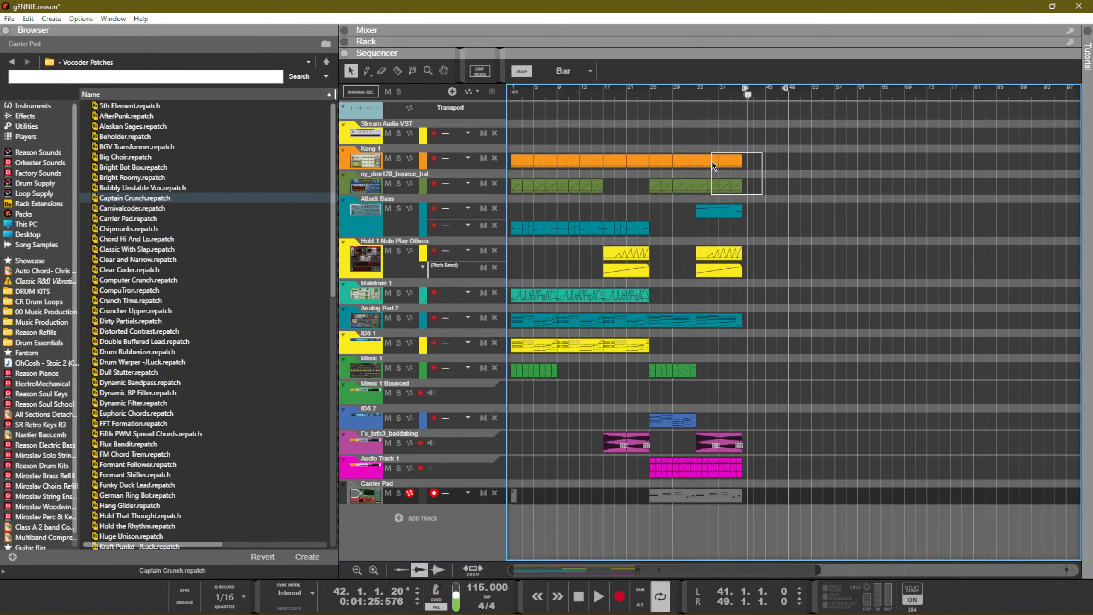
{"action": "left_click_drag", "start_coordinate": [702, 163], "coordinate": [702, 163]}
{"action": "left_click_drag", "start_coordinate": [702, 163], "coordinate": [753, 162]}
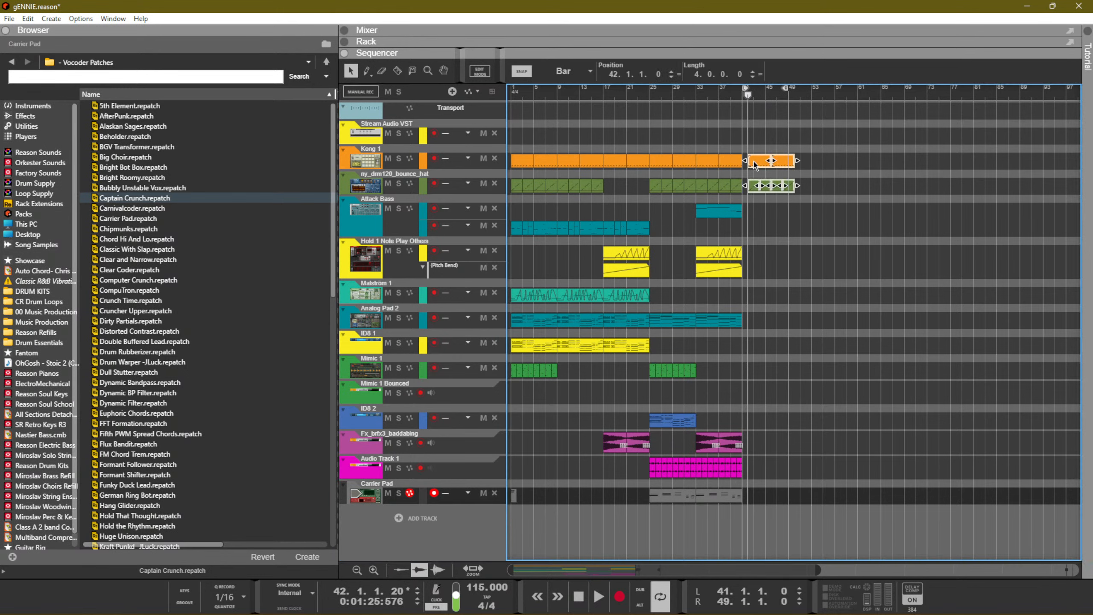
{"action": "key", "text": "space"}
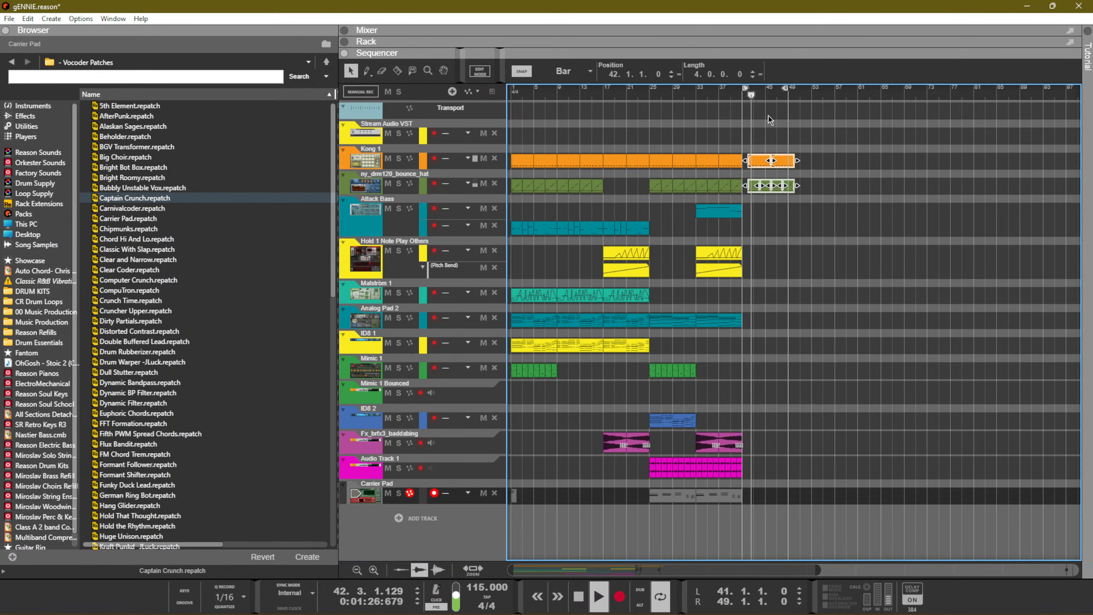
{"action": "key", "text": "space"}
Move the copied Kong 1 and bounce hat clips to bar 41 and play the song from bar 33
{"action": "left_click", "coordinate": [730, 97]}
{"action": "left_click_drag", "start_coordinate": [731, 99], "coordinate": [411, 95]}
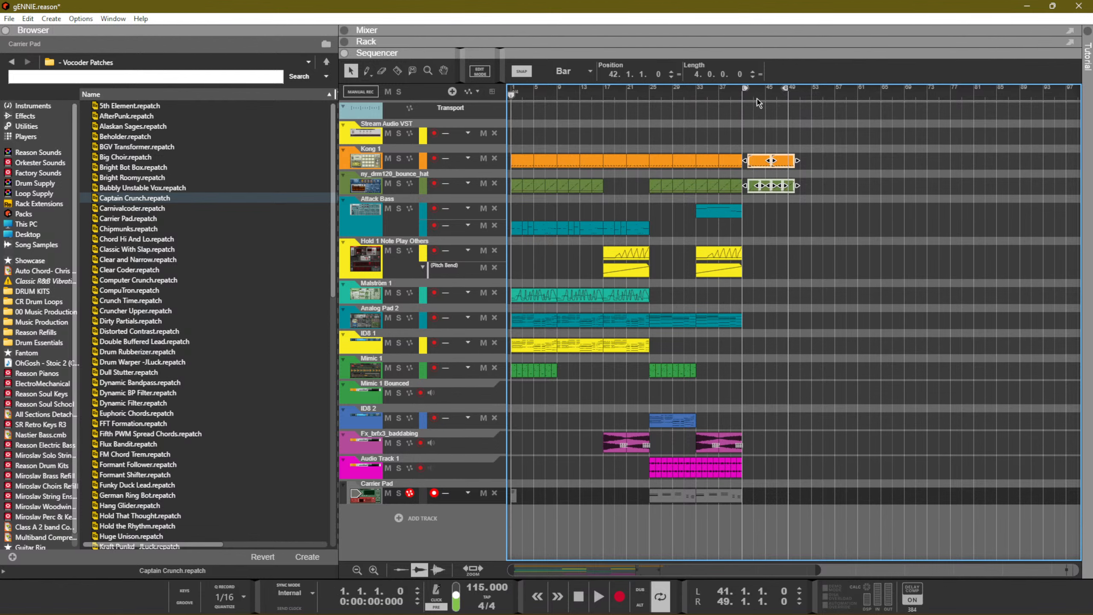
{"action": "left_click_drag", "start_coordinate": [778, 167], "coordinate": [775, 168]}
{"action": "left_click", "coordinate": [698, 96]}
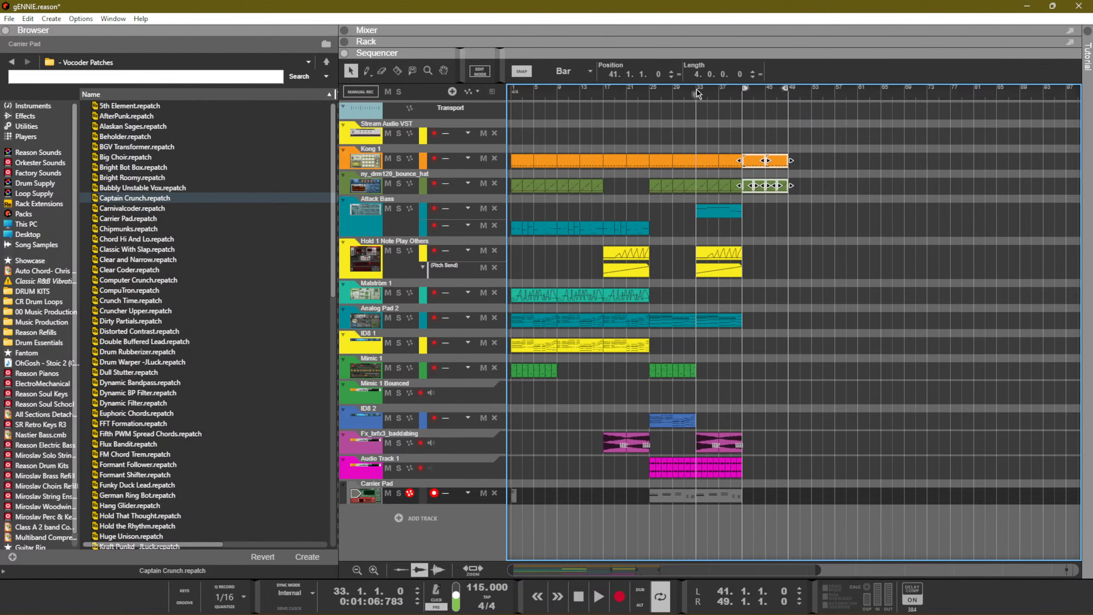
{"action": "key", "text": "space"}
{"action": "left_click", "coordinate": [802, 217]}
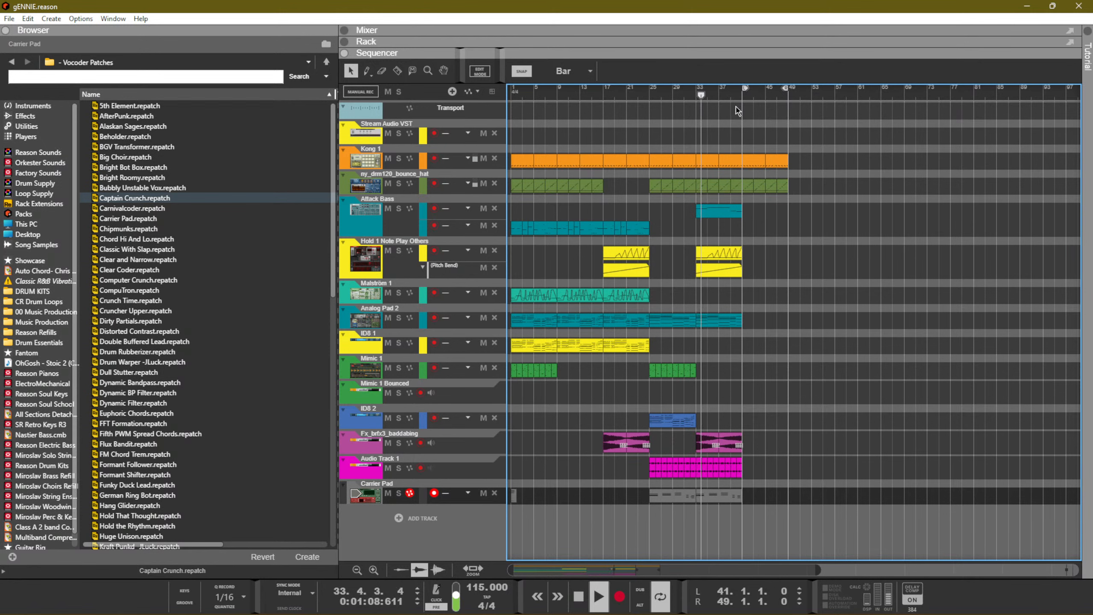
Set the loop start to bar 1 and move the copied Kong 1 and bounce hat clips to bar 43
{"action": "left_click_drag", "start_coordinate": [745, 88], "coordinate": [513, 88]}
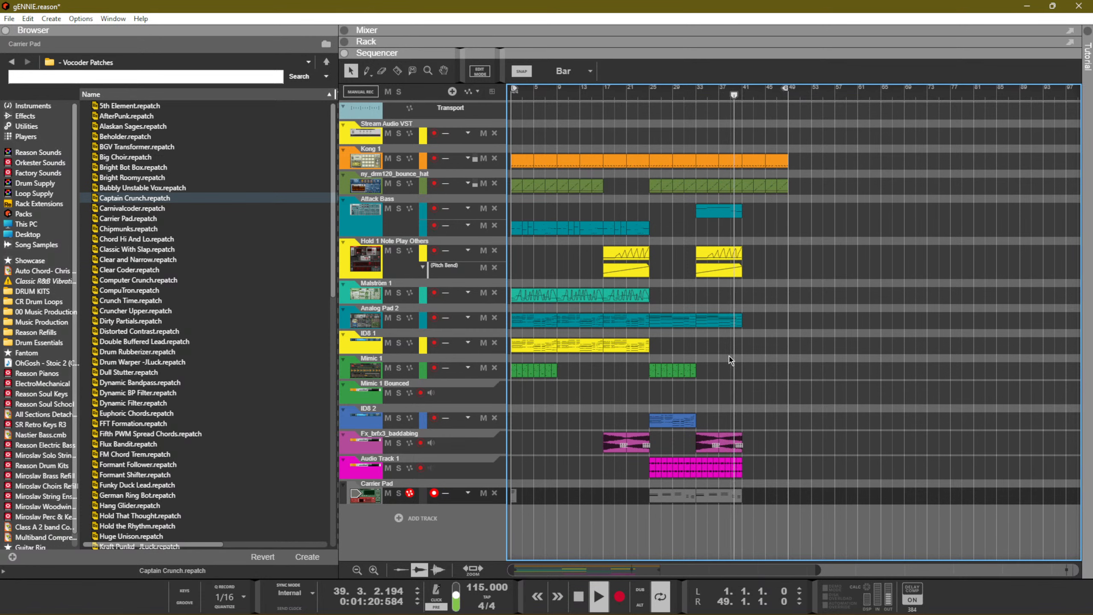
{"action": "left_click_drag", "start_coordinate": [825, 196], "coordinate": [763, 167]}
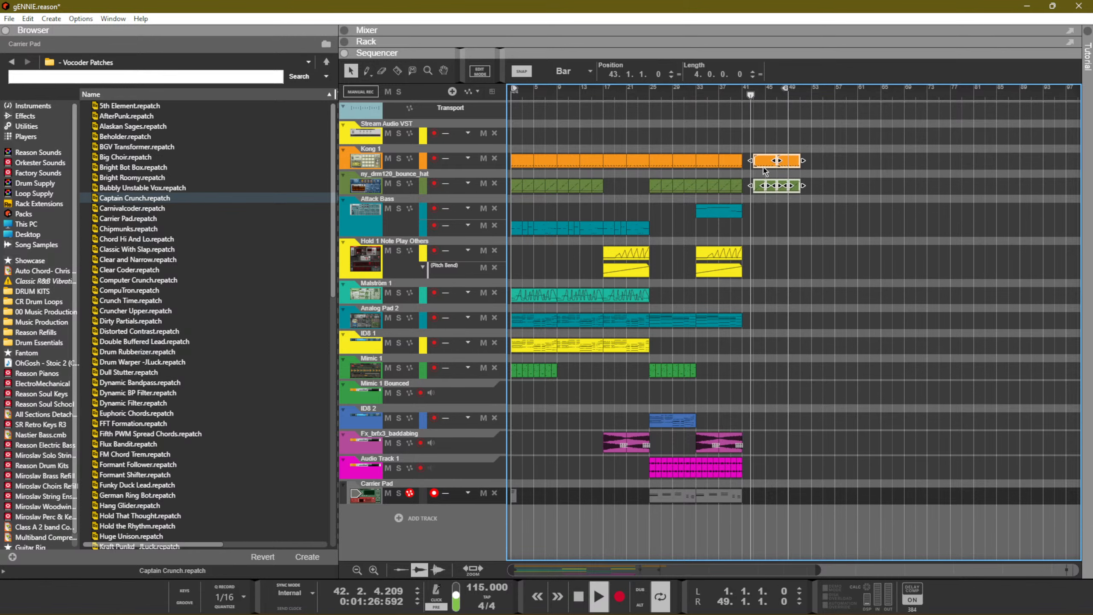
{"action": "left_click", "coordinate": [766, 268]}
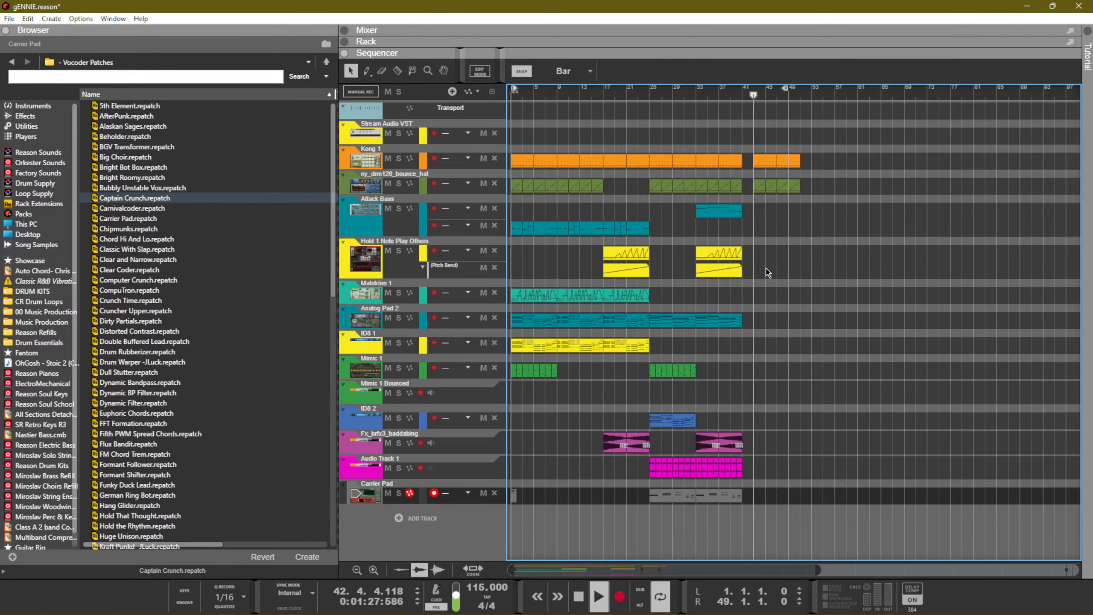
{"action": "left_click", "coordinate": [719, 215]}
{"action": "left_click", "coordinate": [790, 230]}
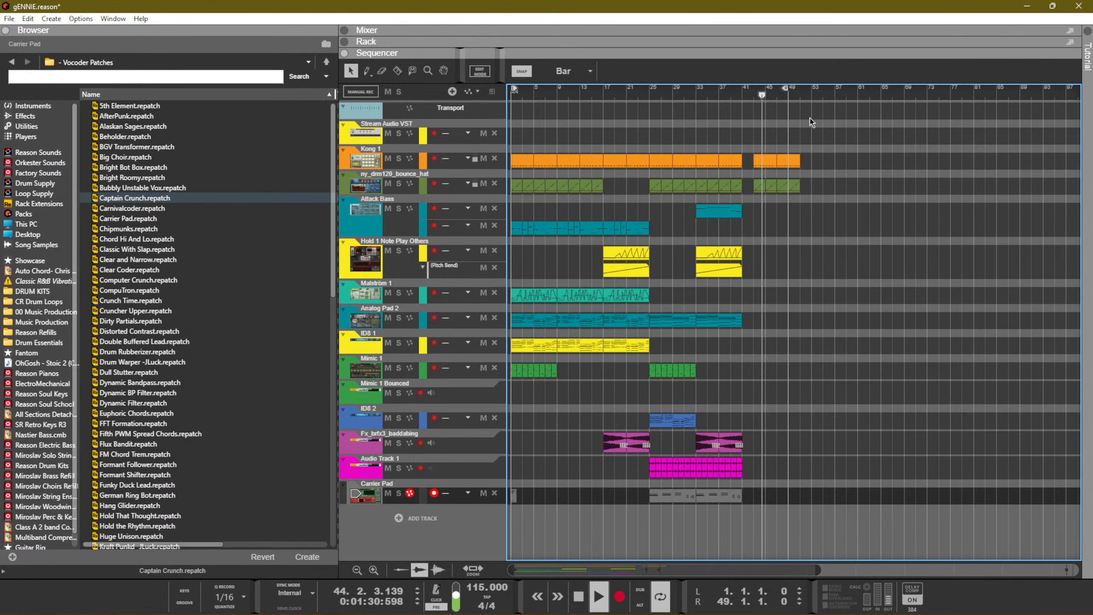
Set the loop end to bar 51 and save the song with playback stopped at the start
{"action": "left_click", "coordinate": [800, 88], "text": "alt"}
{"action": "key", "text": "KP_0"}
{"action": "key", "text": "KP_0"}
{"action": "key", "text": "KP_0"}
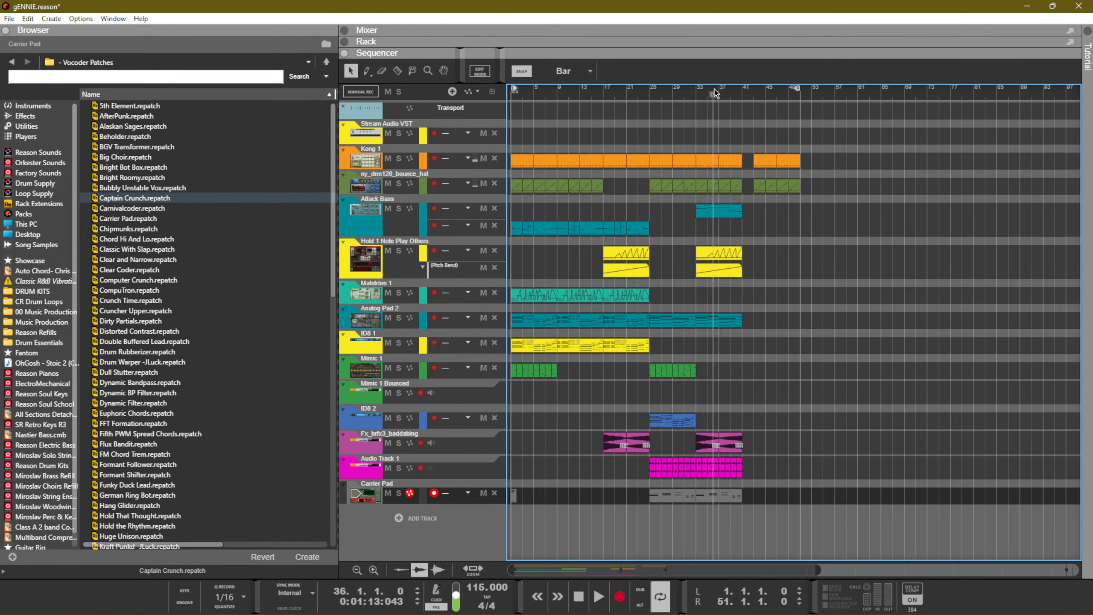
{"action": "key", "text": "ctrl+s"}
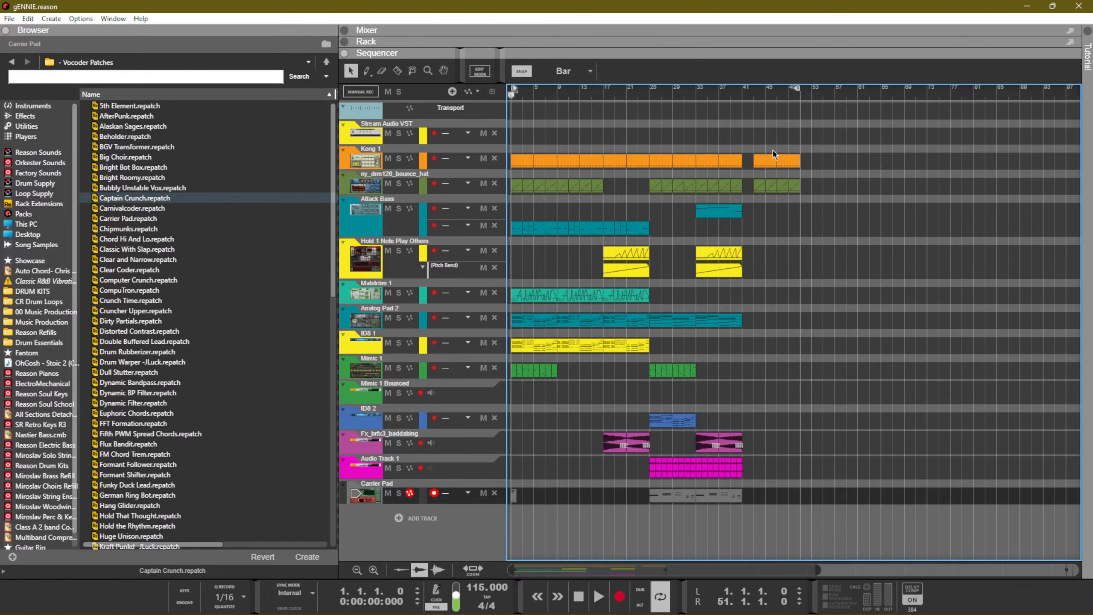
Play the transition from bar 37, then stop and examine the BV-X Carrier Pad vocoder settings in the rack
{"action": "left_click", "coordinate": [732, 92]}
{"action": "left_click", "coordinate": [718, 97]}
{"action": "key", "text": "space"}
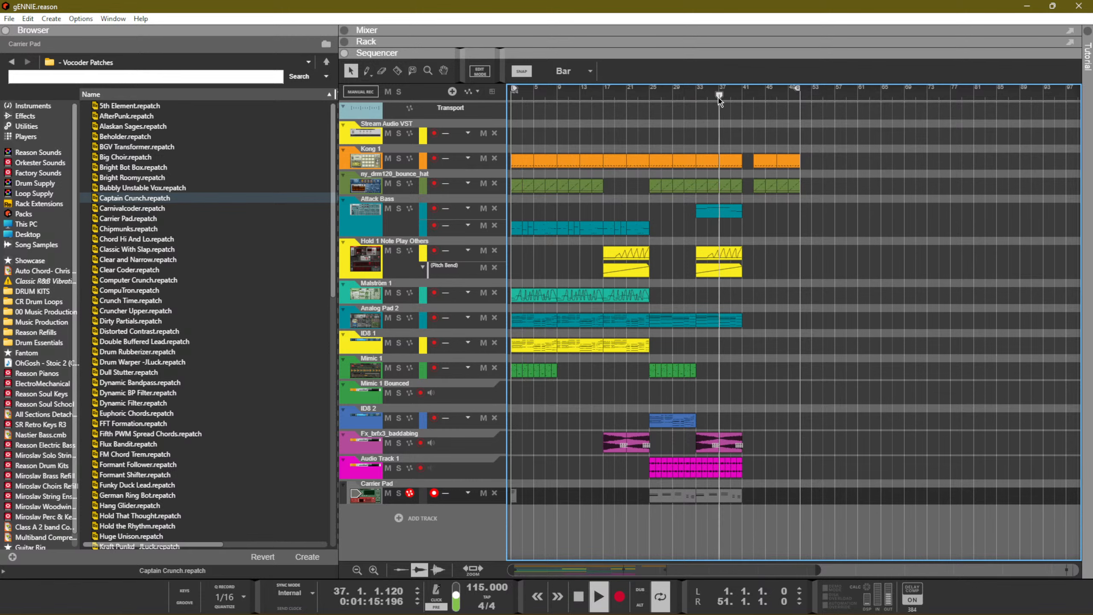
{"action": "left_click_drag", "start_coordinate": [718, 97], "coordinate": [735, 89]}
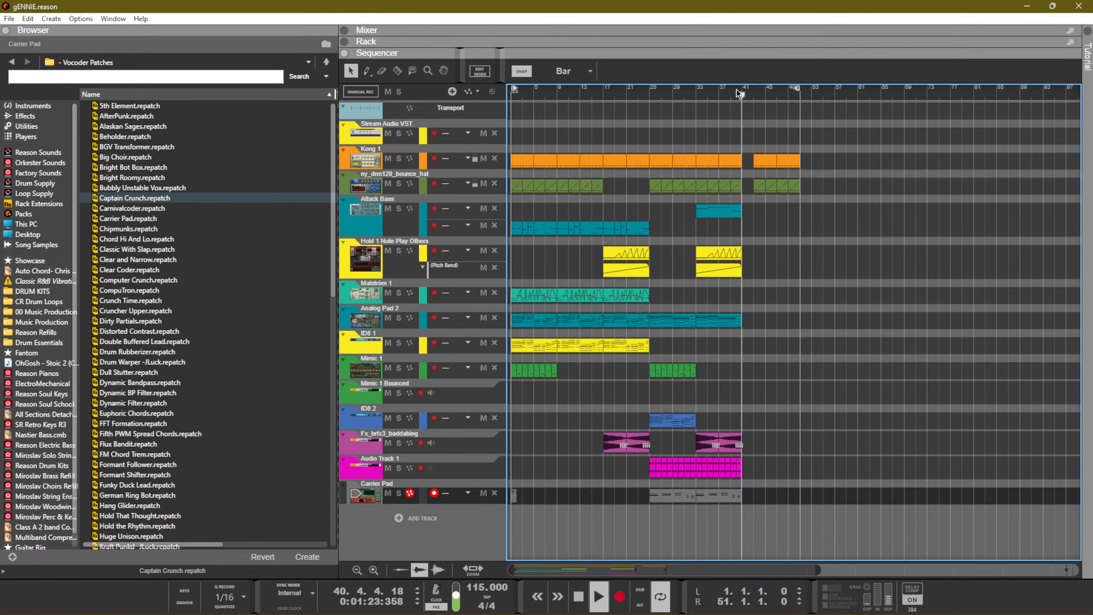
{"action": "left_click", "coordinate": [434, 494]}
{"action": "key", "text": "F6"}
{"action": "key", "text": "space"}
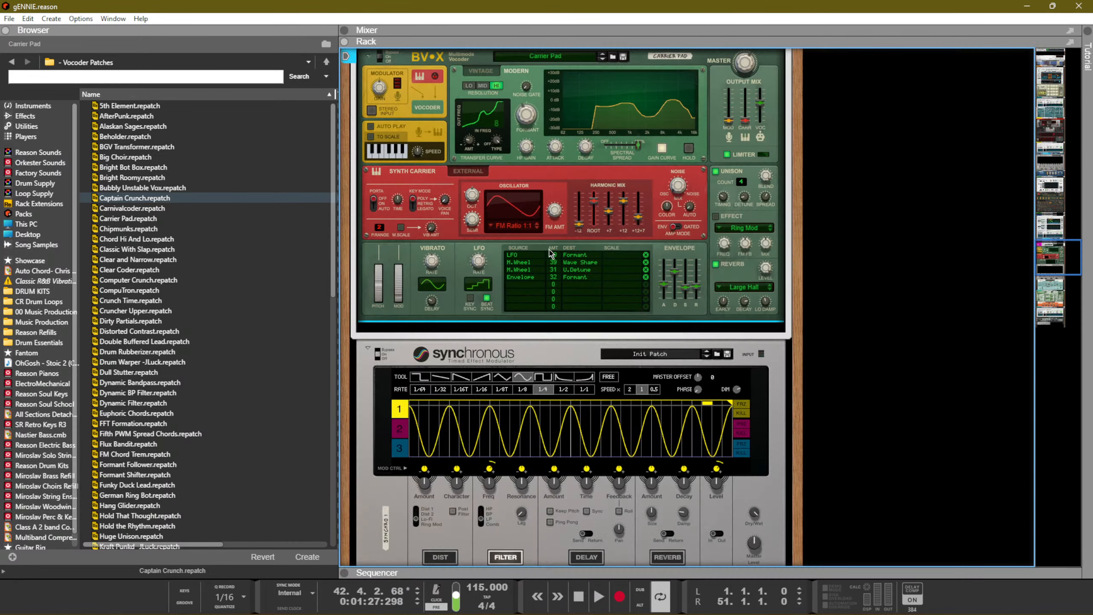
{"action": "scroll", "coordinate": [555, 254], "scroll_direction": "up", "scroll_amount": 1}
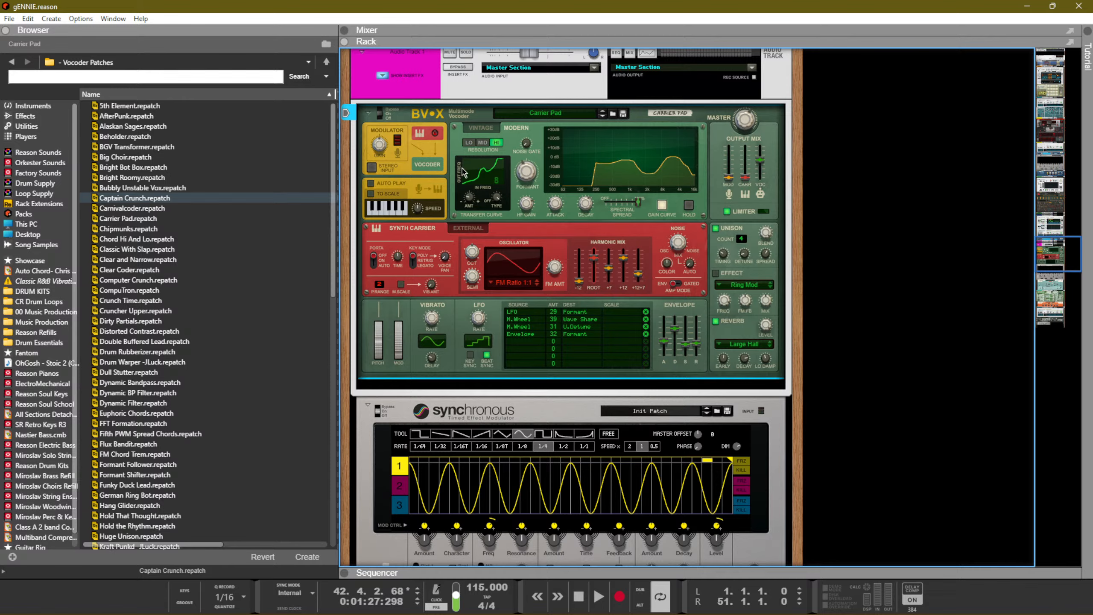
{"action": "scroll", "coordinate": [462, 172], "scroll_direction": "up", "scroll_amount": 1}
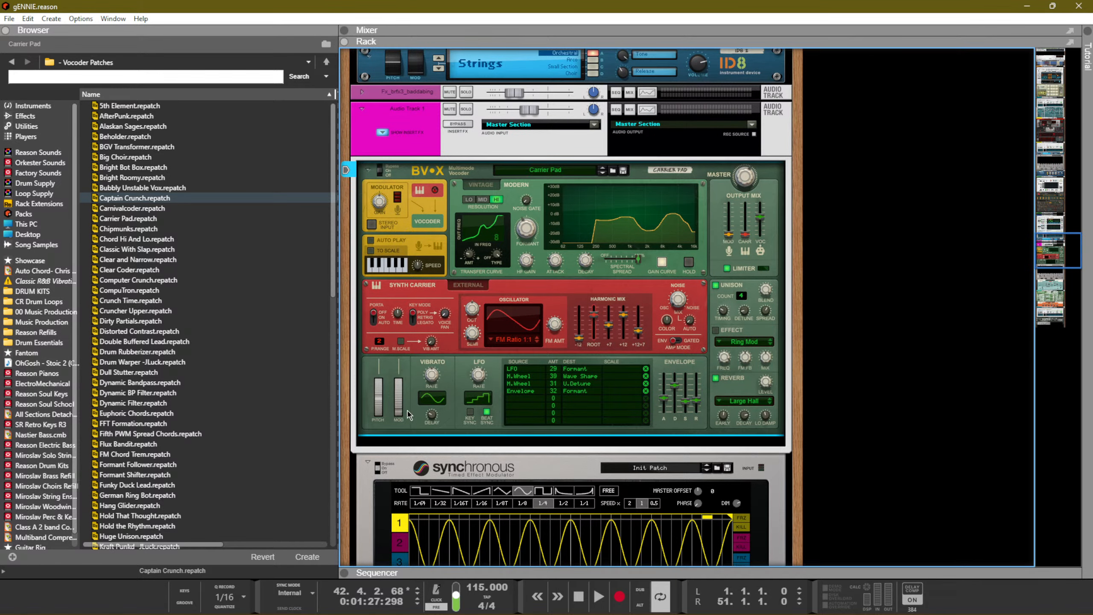
Play the song from the beginning in the sequencer and set the loop start to bar 25
{"action": "key", "text": "shift+Return"}
{"action": "key", "text": "space"}
{"action": "key", "text": "F7"}
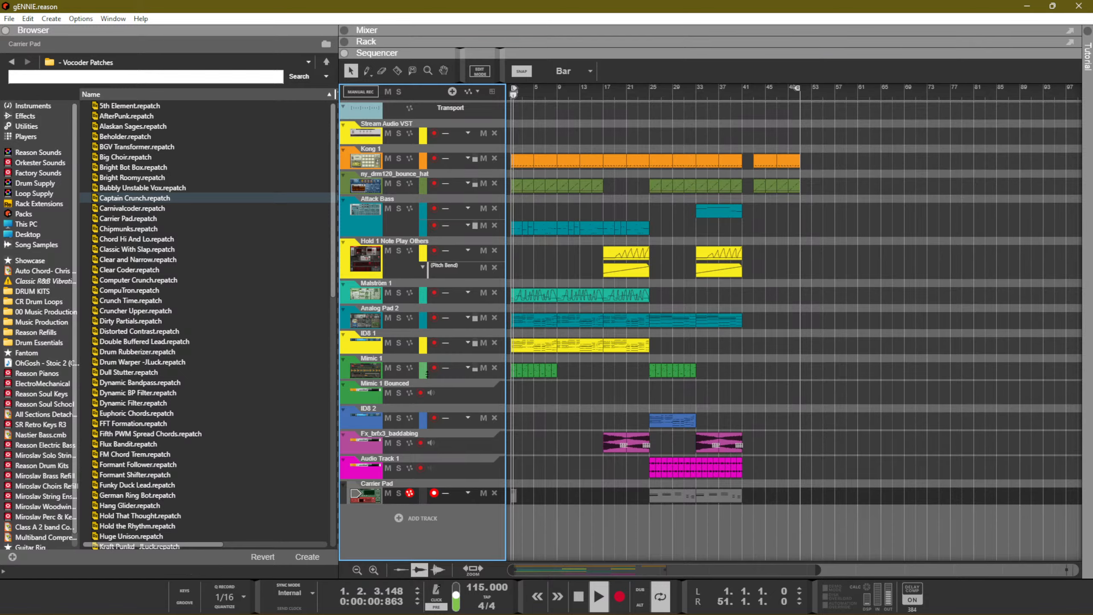
{"action": "left_click", "coordinate": [648, 94], "text": "ctrl"}
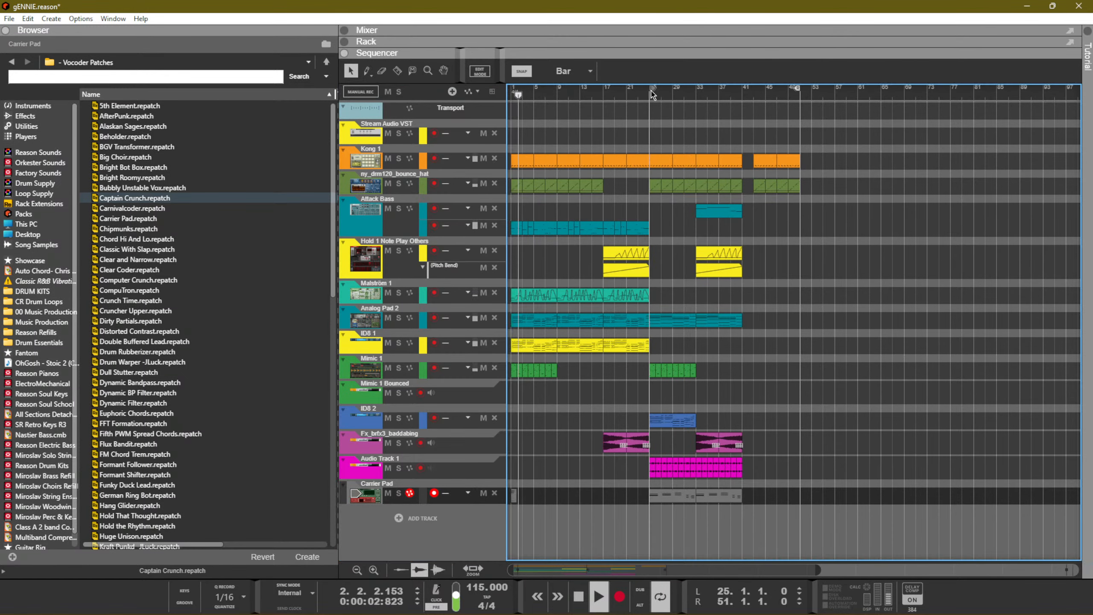
Play the song from bar 25 and examine the mixer and the BV-X Carrier Pad vocoder settings in the rack
{"action": "key", "text": "space"}
{"action": "left_click", "coordinate": [650, 94]}
{"action": "key", "text": "space"}
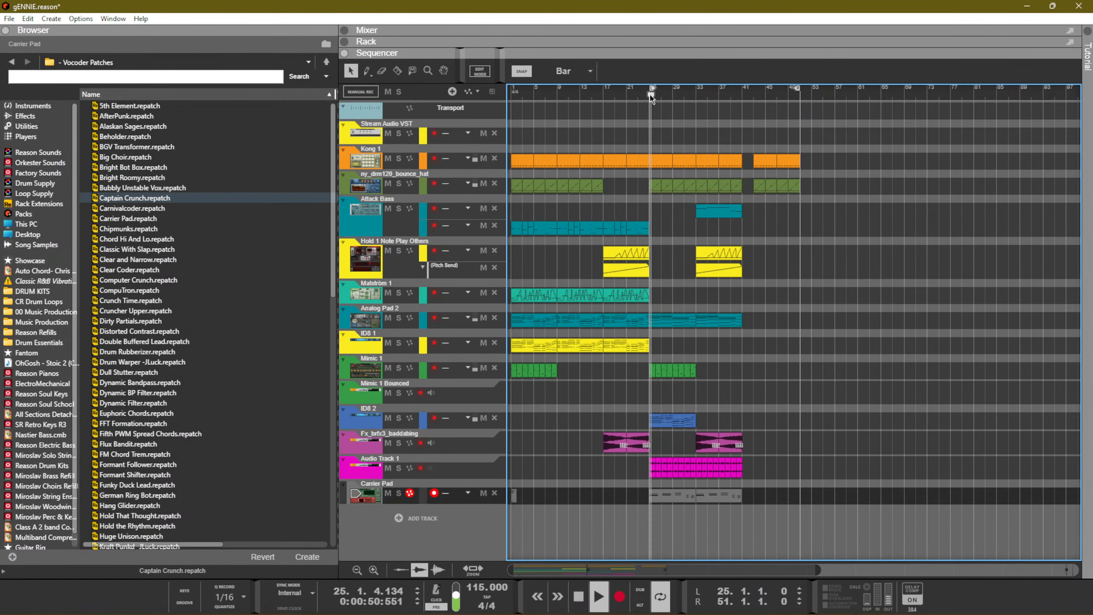
{"action": "key", "text": "F5+F6"}
{"action": "scroll", "coordinate": [465, 469], "scroll_direction": "down", "scroll_amount": 4}
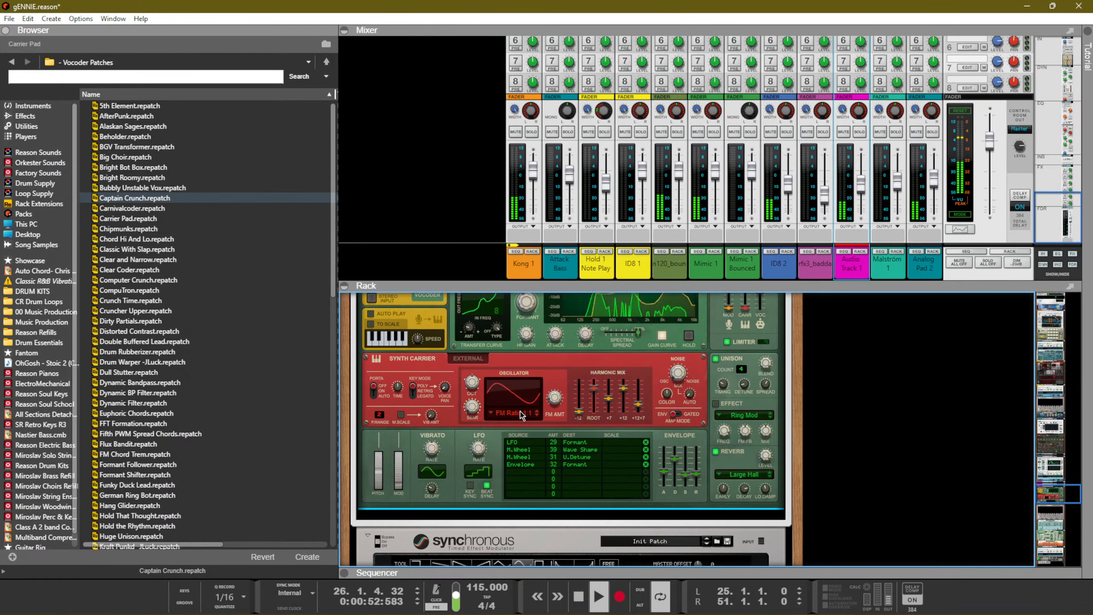
{"action": "left_click_drag", "start_coordinate": [390, 469], "coordinate": [520, 513]}
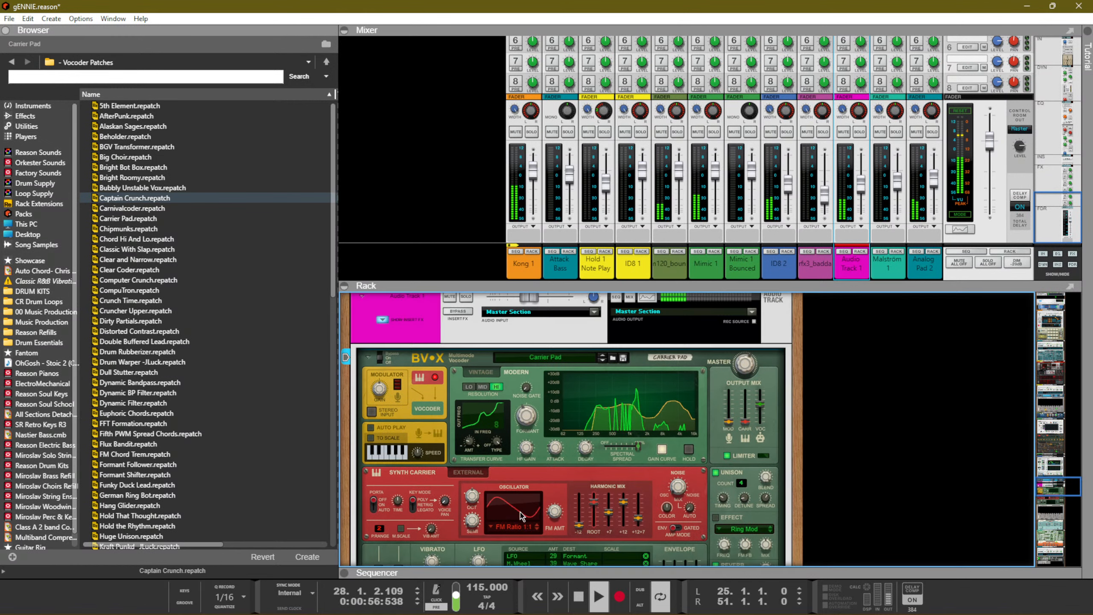
{"action": "scroll", "coordinate": [520, 495], "scroll_direction": "down", "scroll_amount": 1}
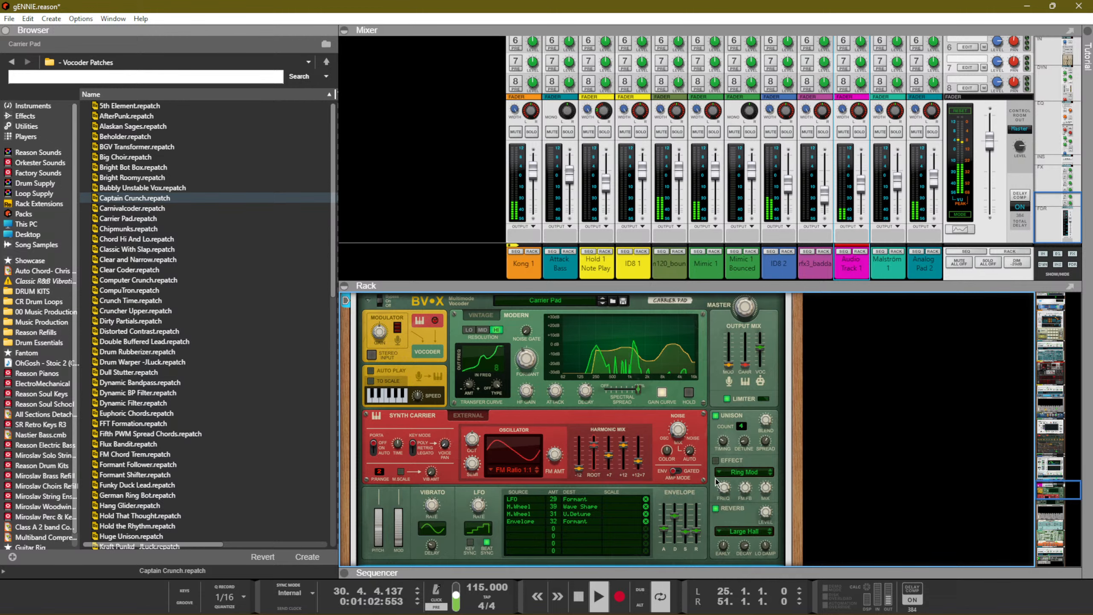
{"action": "scroll", "coordinate": [710, 485], "scroll_direction": "up", "scroll_amount": 1}
{"action": "scroll", "coordinate": [650, 478], "scroll_direction": "down", "scroll_amount": 1}
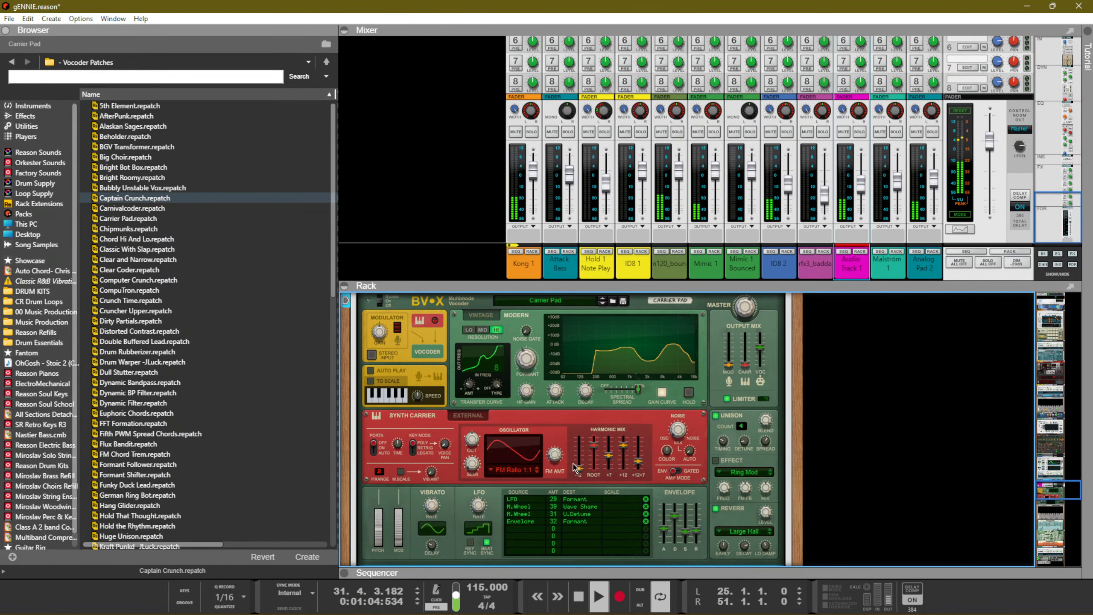
{"action": "scroll", "coordinate": [486, 402], "scroll_direction": "up", "scroll_amount": 2}
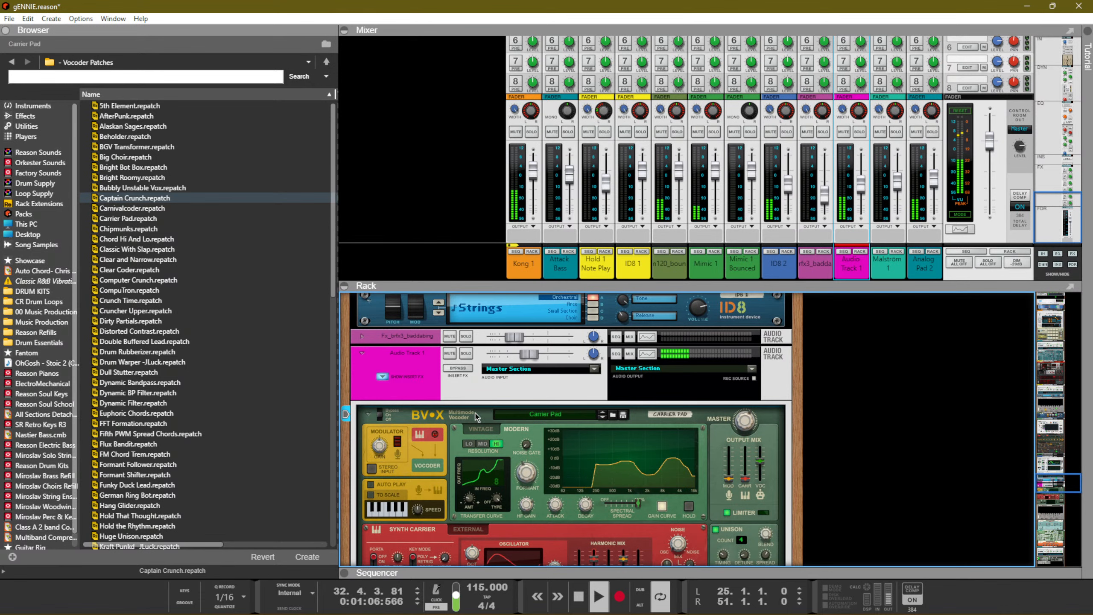
Add a Synchronous Effect Modulator to Audio Track 1 and load the Almost Sidechain patch from the Pumping folder
{"action": "right_click", "coordinate": [472, 397]}
{"action": "mouse_move", "coordinate": [542, 368]}
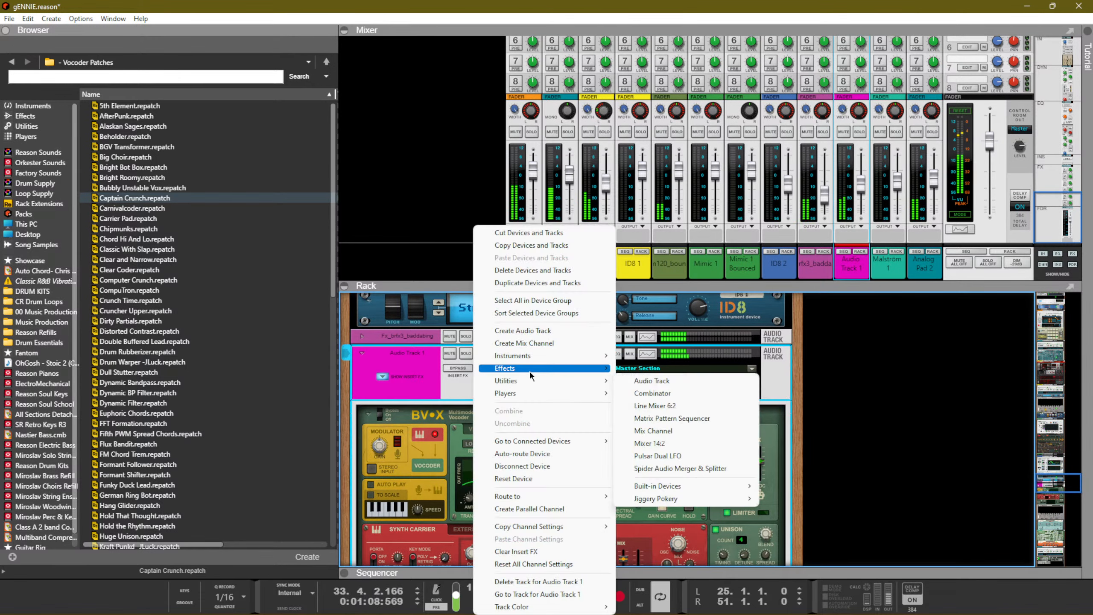
{"action": "mouse_move", "coordinate": [709, 268]}
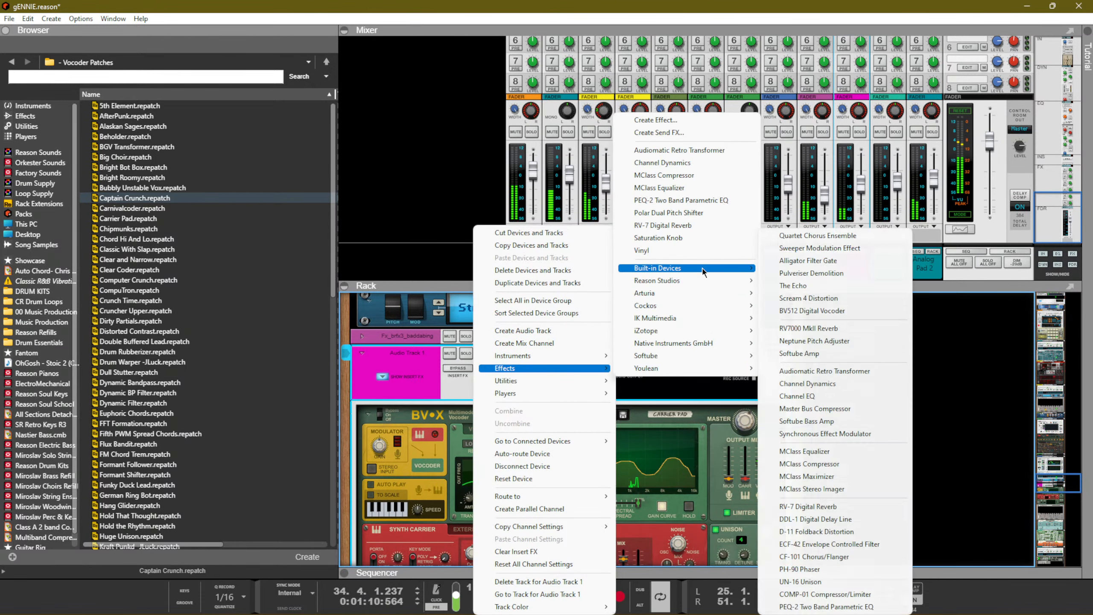
{"action": "left_click", "coordinate": [824, 433]}
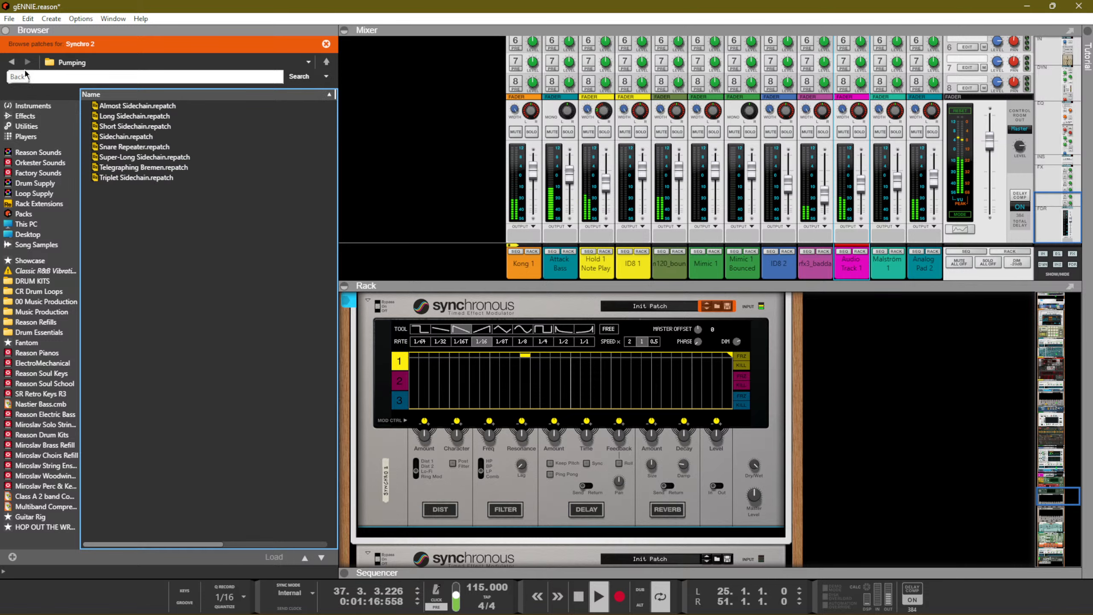
{"action": "left_click", "coordinate": [138, 105]}
{"action": "scroll", "coordinate": [519, 464], "scroll_direction": "up", "scroll_amount": 3}
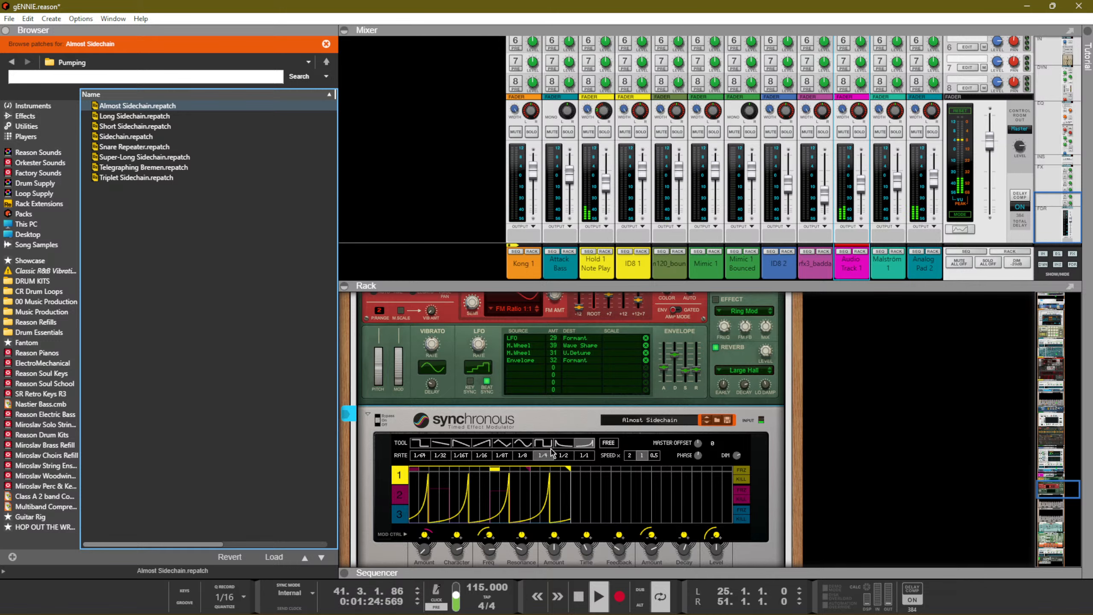
Play the transition from bar 37 in the sequencer and check the Synchronous modulator in the rack
{"action": "key", "text": "F7"}
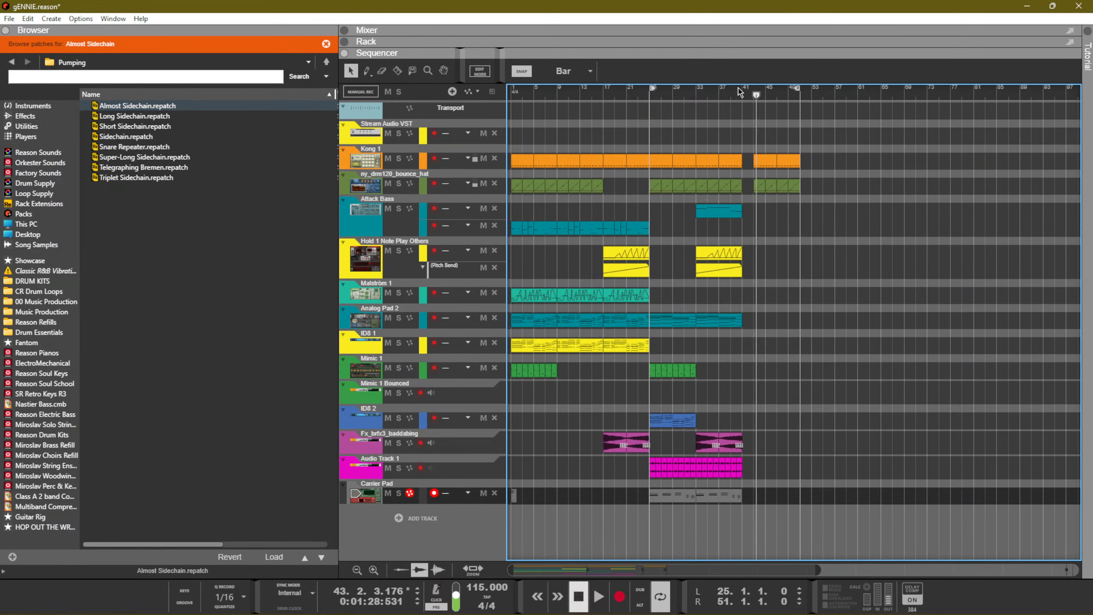
{"action": "left_click", "coordinate": [717, 89]}
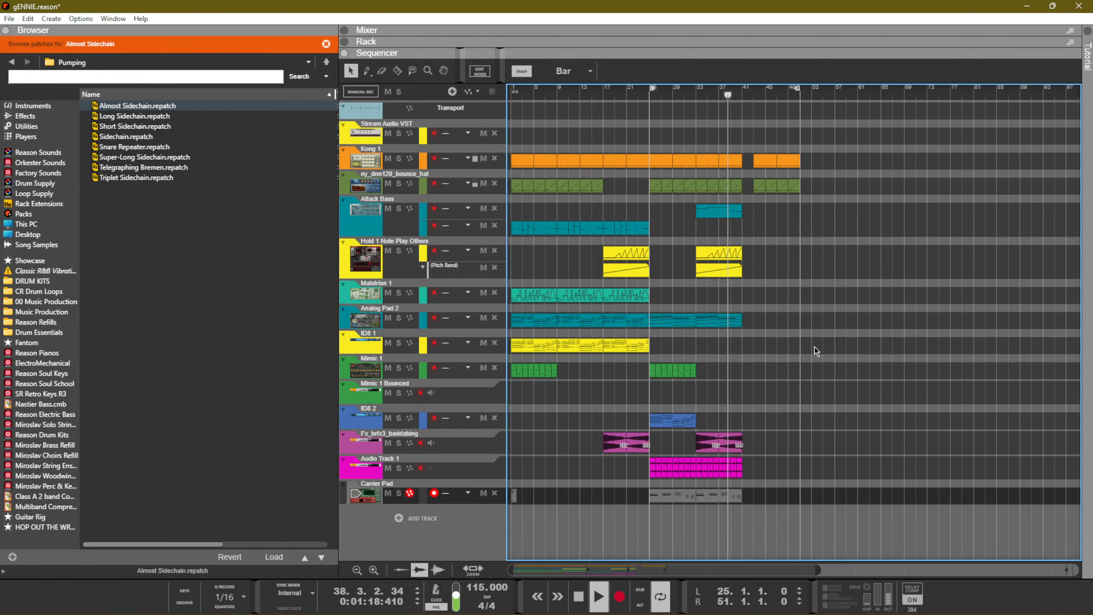
{"action": "key", "text": "F6"}
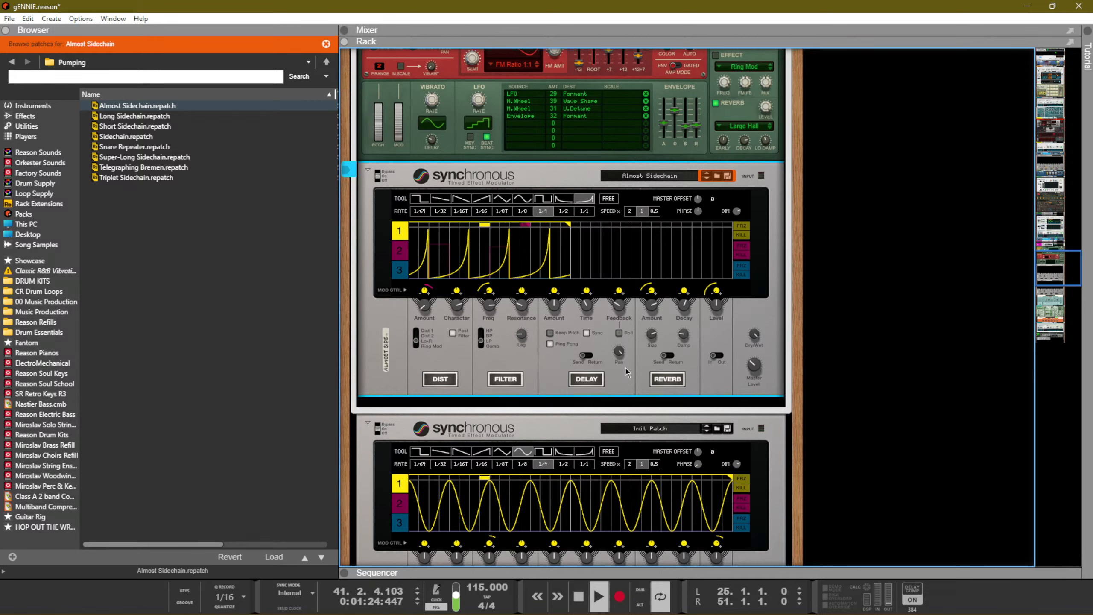
Set the loop start to bar 1 and play the song from the beginning in the sequencer
{"action": "key", "text": "F7"}
{"action": "left_click_drag", "start_coordinate": [652, 88], "coordinate": [442, 127]}
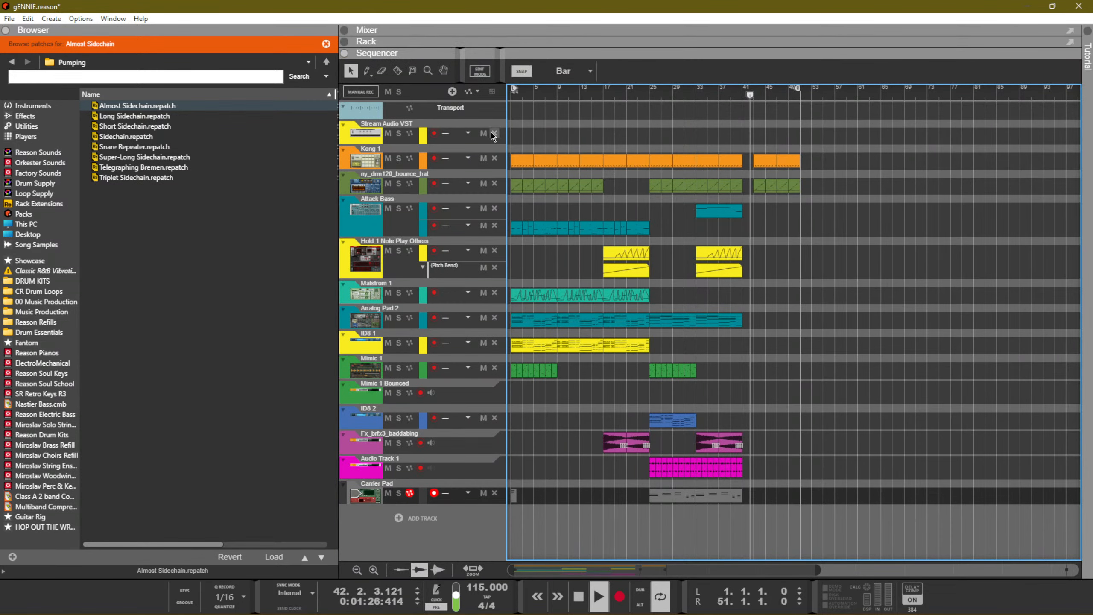
{"action": "key", "text": "KP_1"}
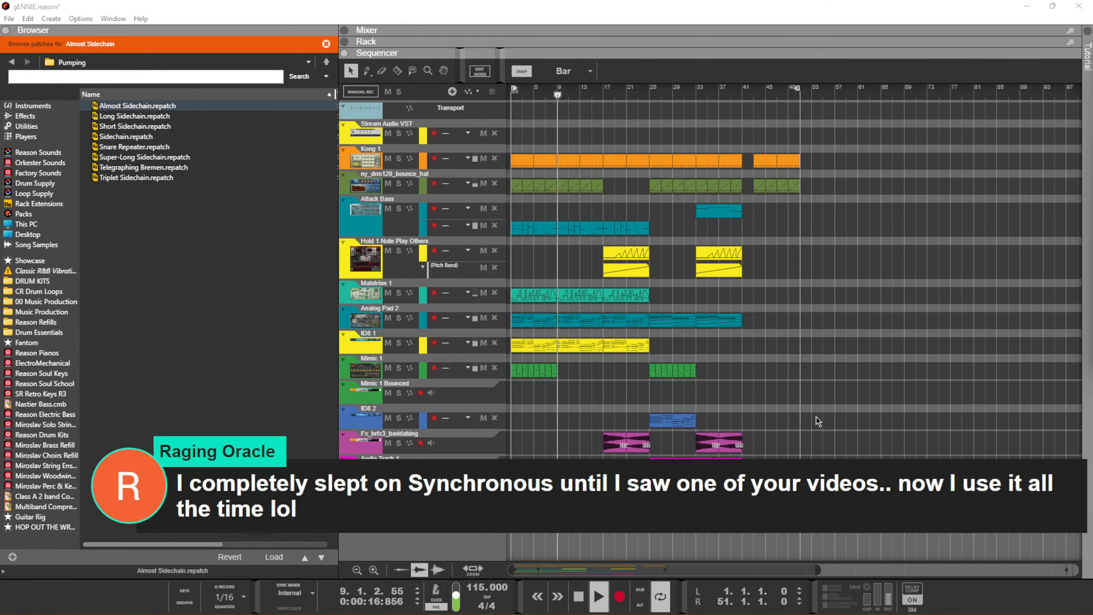
{"action": "left_click", "coordinate": [809, 413]}
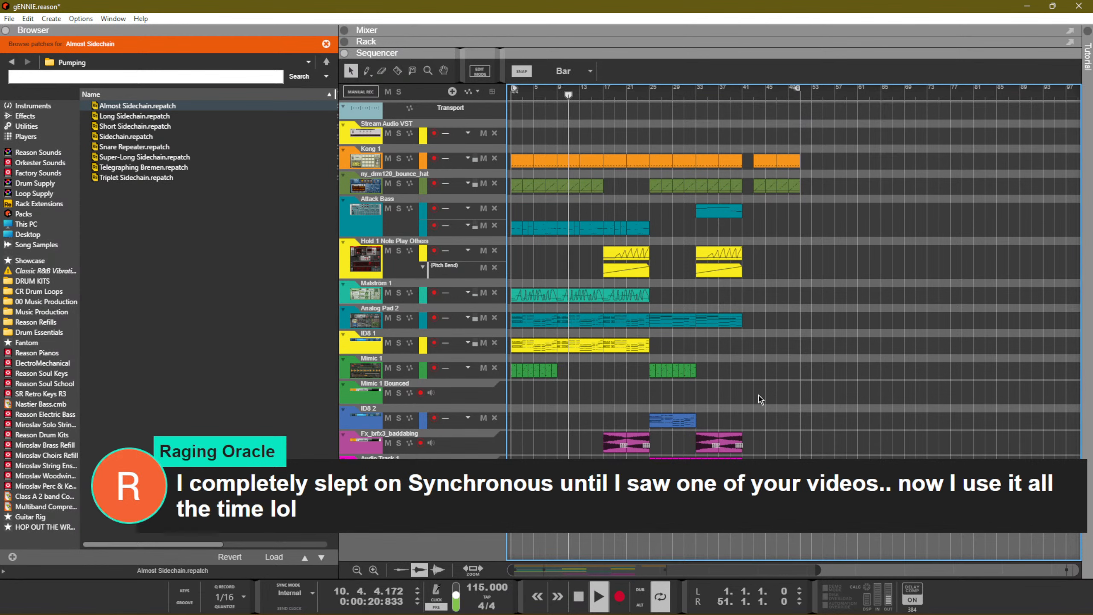
Save the song
{"action": "key", "text": "ctrl+s"}
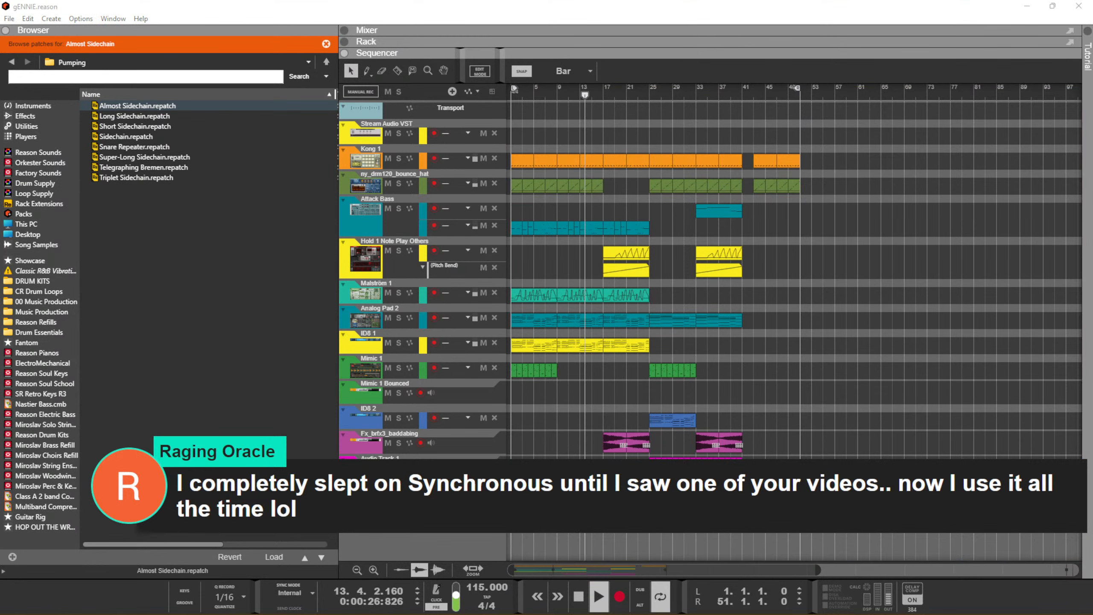
{"action": "left_click", "coordinate": [795, 426]}
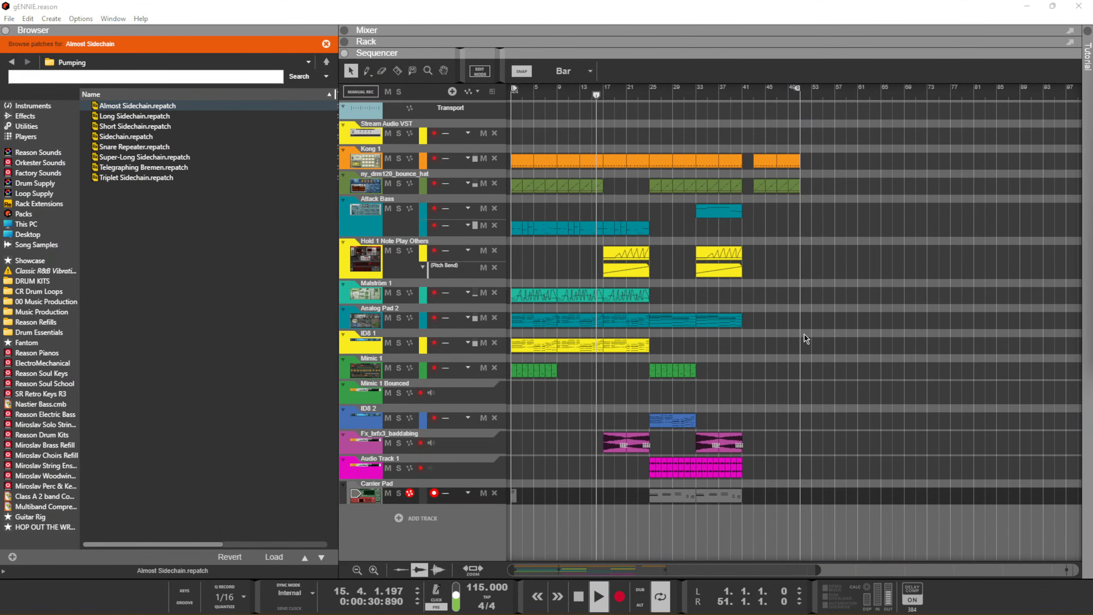
{"action": "left_click", "coordinate": [754, 375]}
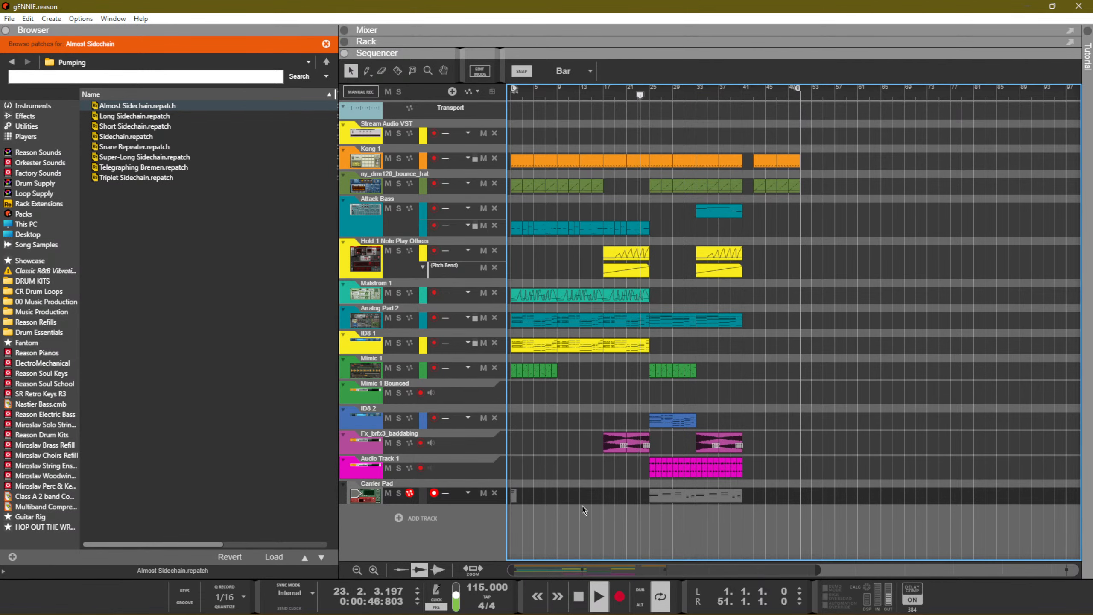
{"action": "right_click", "coordinate": [492, 526]}
{"action": "mouse_move", "coordinate": [512, 544]}
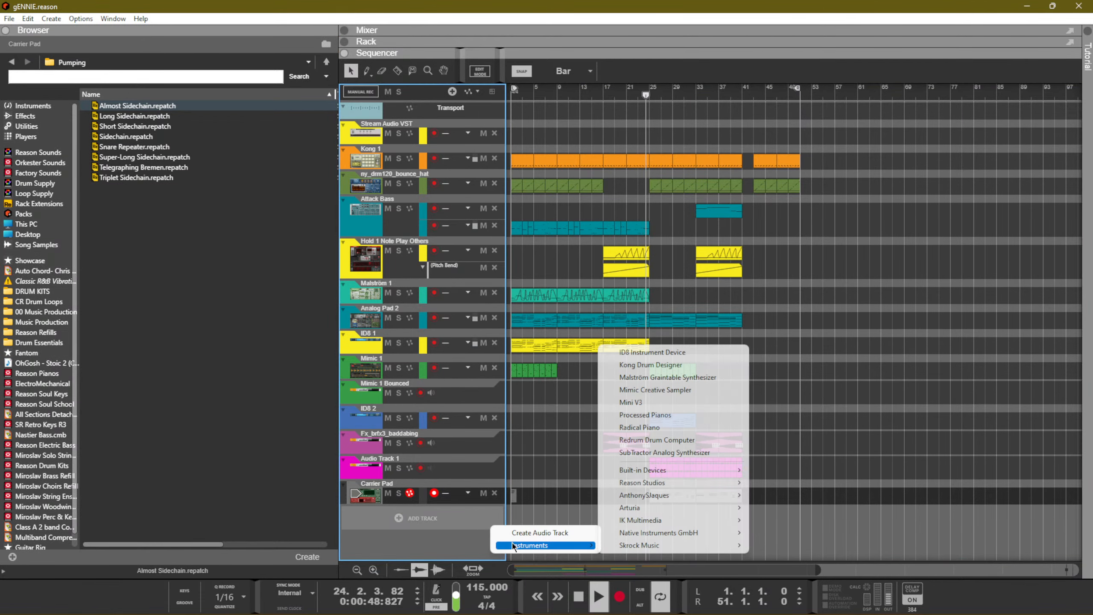
{"action": "left_click", "coordinate": [673, 448]}
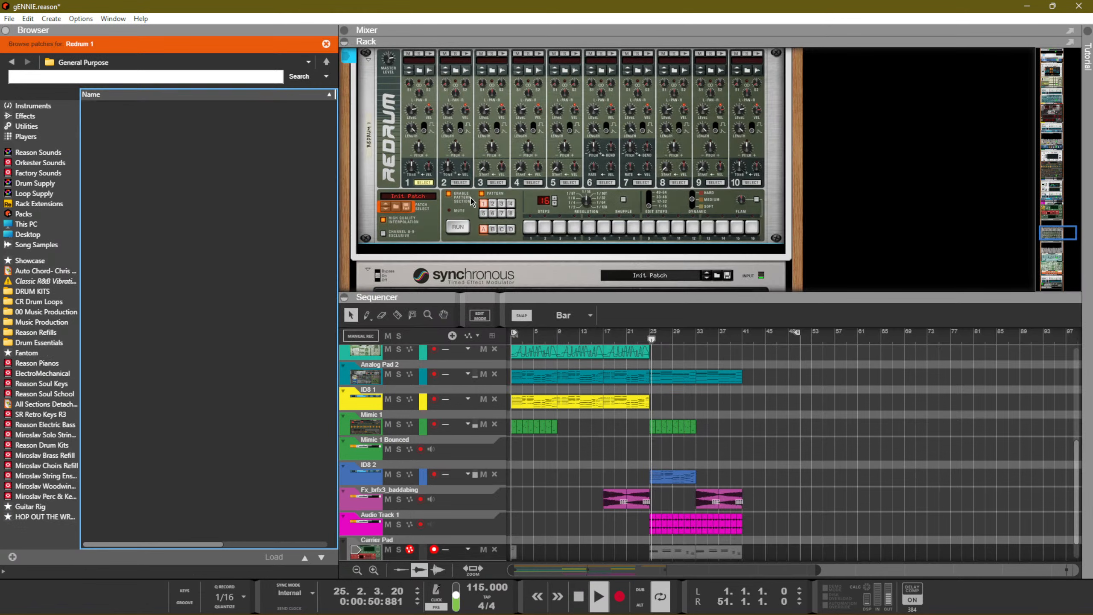
{"action": "scroll", "coordinate": [466, 198], "scroll_direction": "up", "scroll_amount": 1}
{"action": "key", "text": "ctrl+z"}
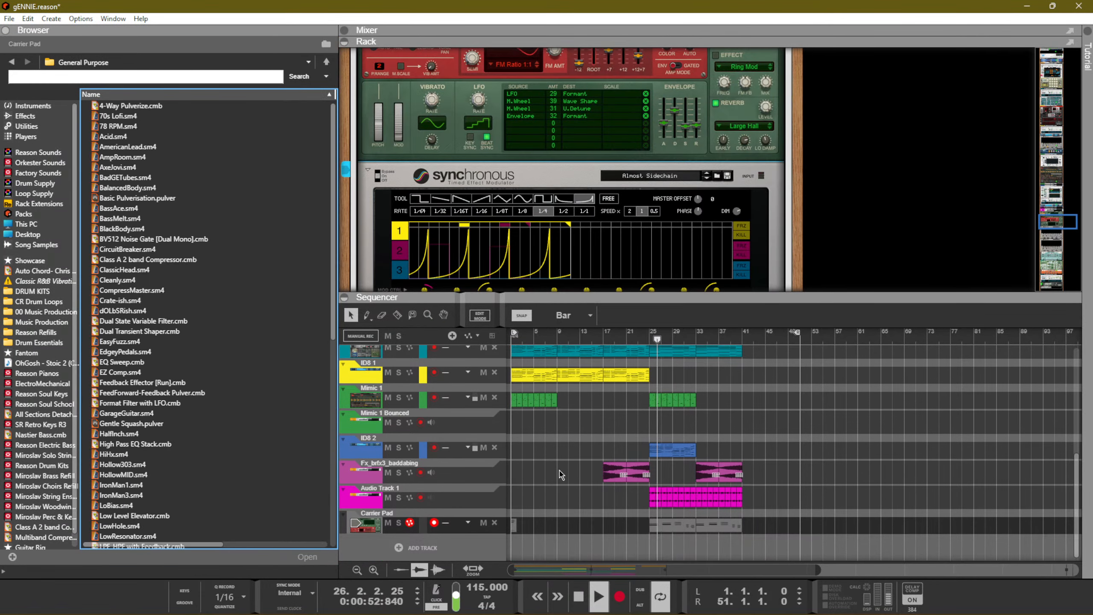
{"action": "right_click", "coordinate": [466, 555]}
{"action": "mouse_move", "coordinate": [507, 574]}
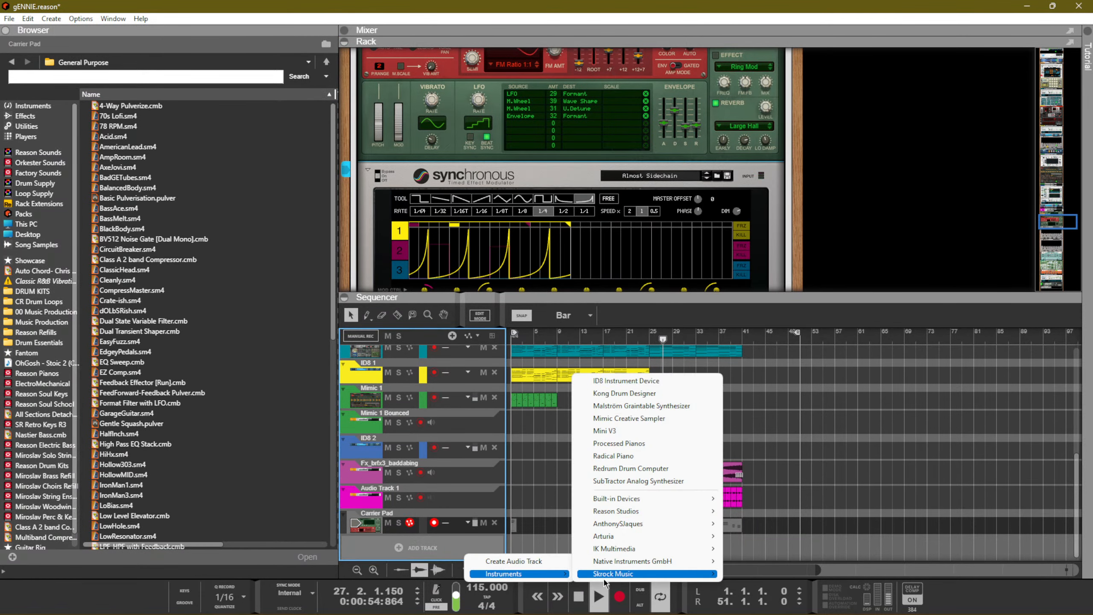
{"action": "left_click", "coordinate": [629, 468]}
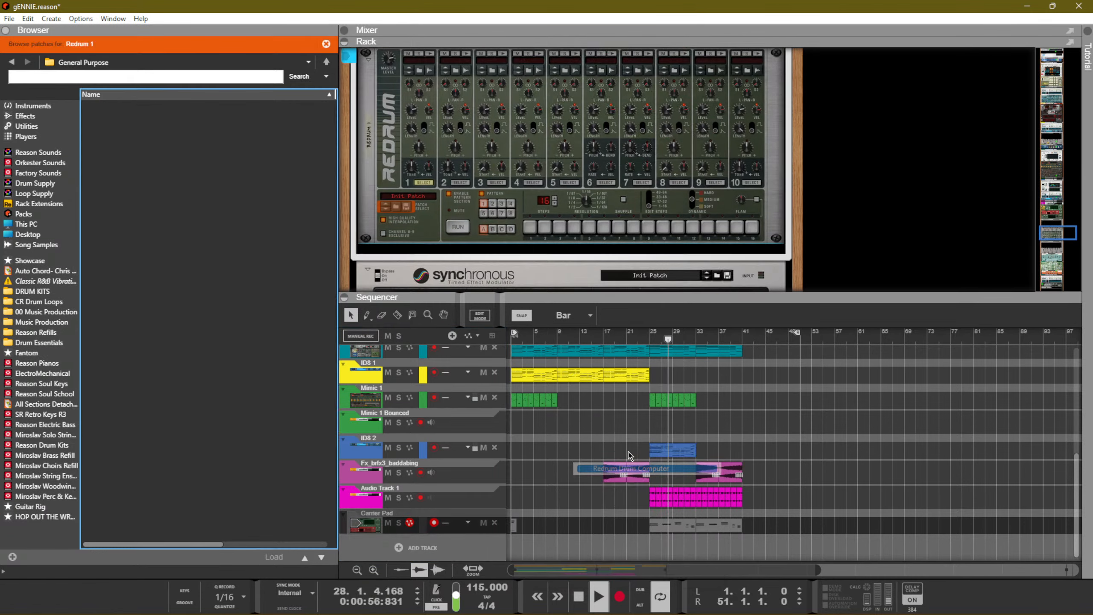
{"action": "scroll", "coordinate": [503, 228], "scroll_direction": "up", "scroll_amount": 3}
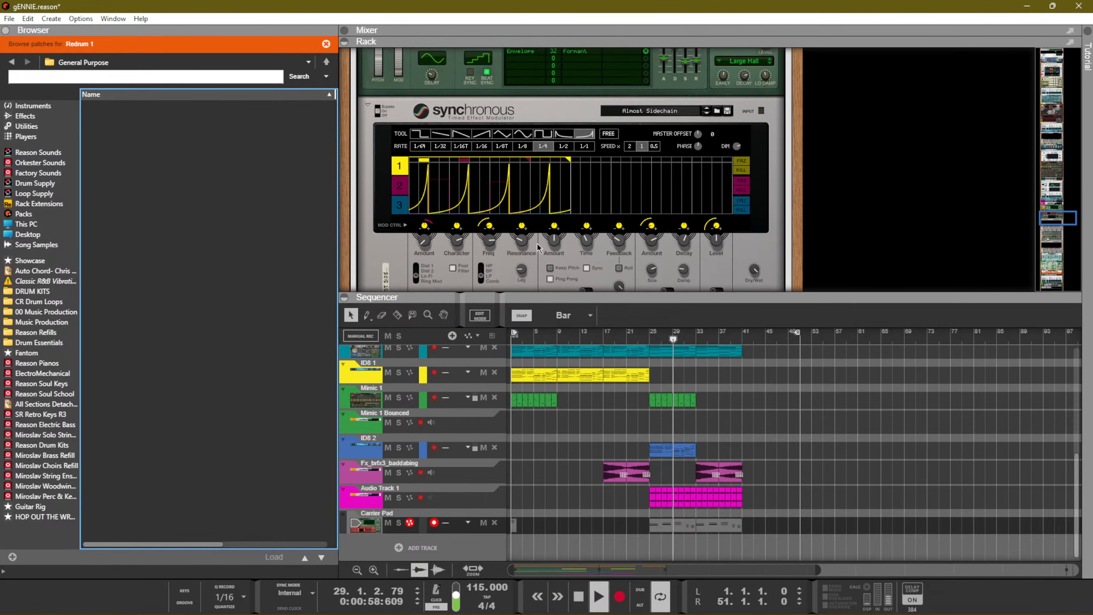
{"action": "key", "text": "ctrl+z"}
Add a Redrum Drum Computer in the empty space after the last device in the rack
{"action": "right_click", "coordinate": [579, 222]}
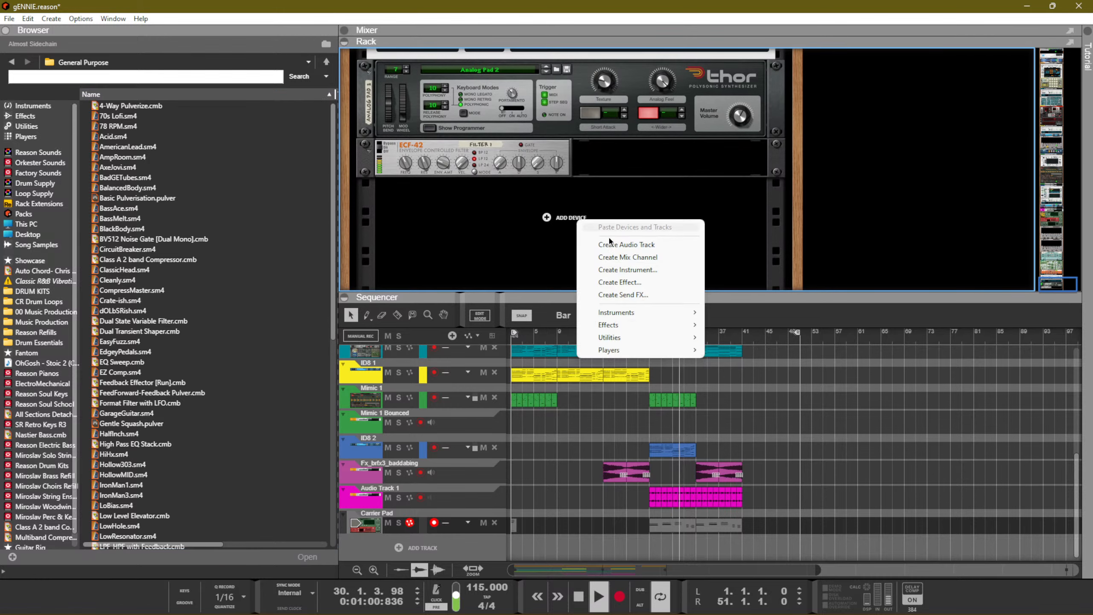
{"action": "mouse_move", "coordinate": [647, 316]}
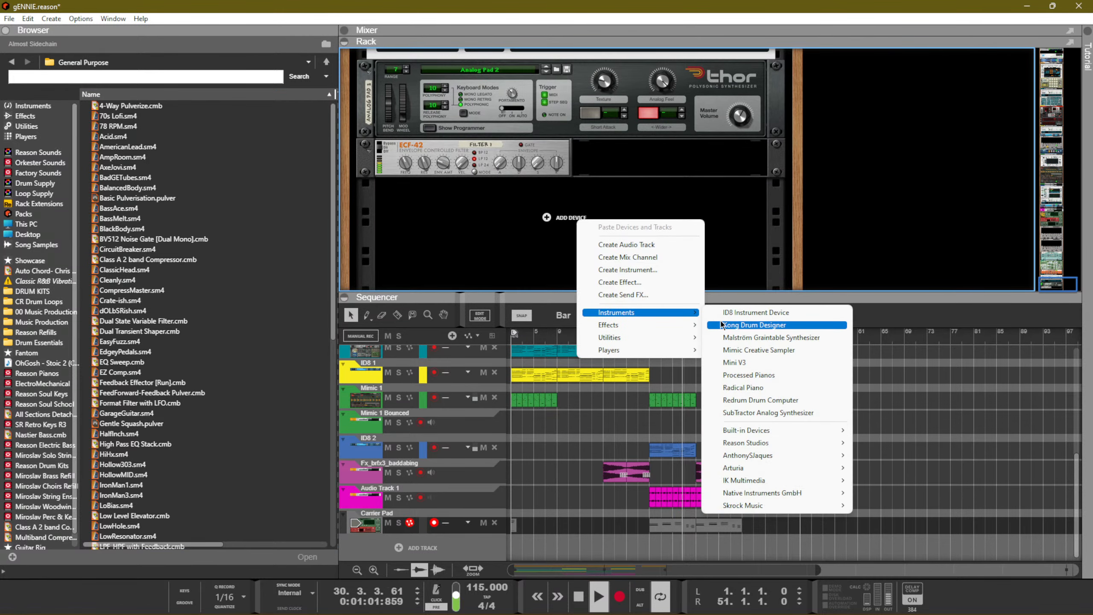
{"action": "left_click", "coordinate": [753, 399]}
{"action": "scroll", "coordinate": [516, 217], "scroll_direction": "up", "scroll_amount": 3}
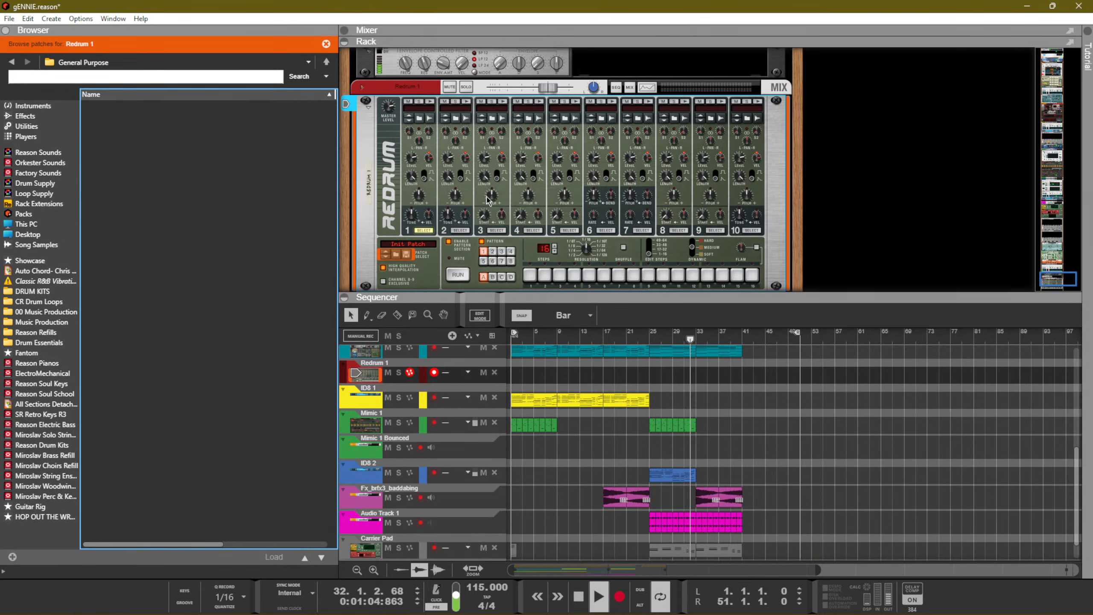
Browse samples for Redrum channel 1 in the Snare Drums folder of the Reason Drum Supply library
{"action": "left_click", "coordinate": [420, 119]}
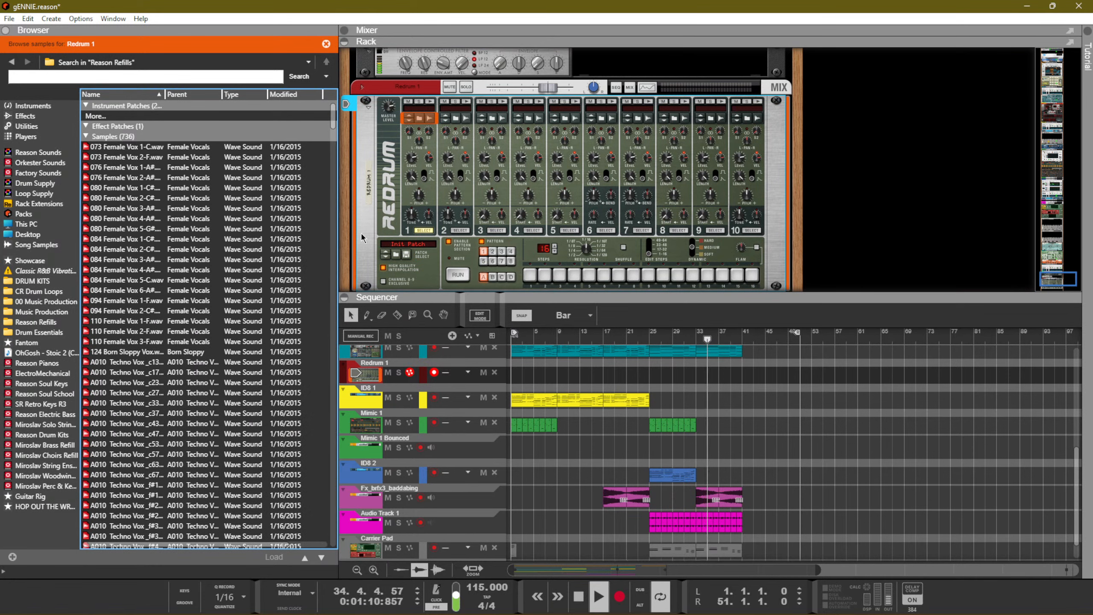
{"action": "left_click", "coordinate": [198, 270]}
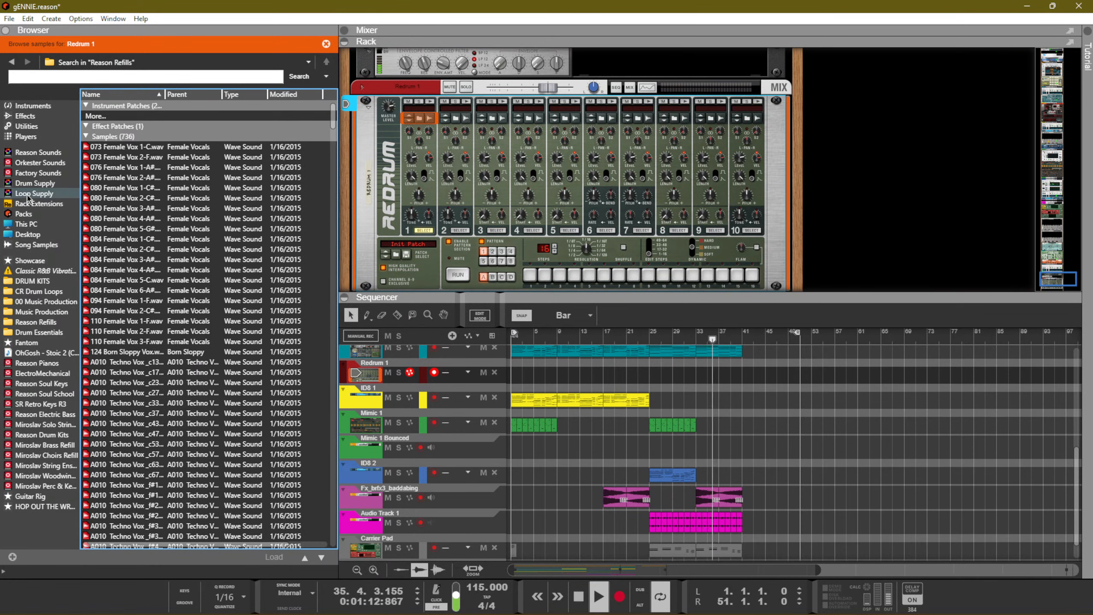
{"action": "left_click", "coordinate": [38, 172]}
{"action": "left_click", "coordinate": [42, 183]}
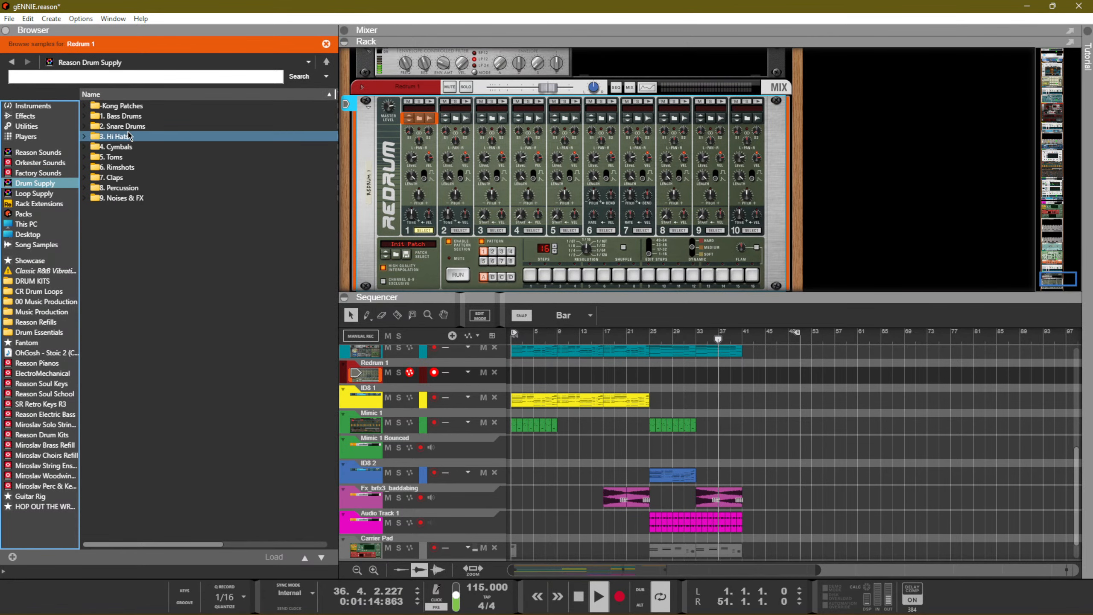
{"action": "double_click", "coordinate": [125, 116]}
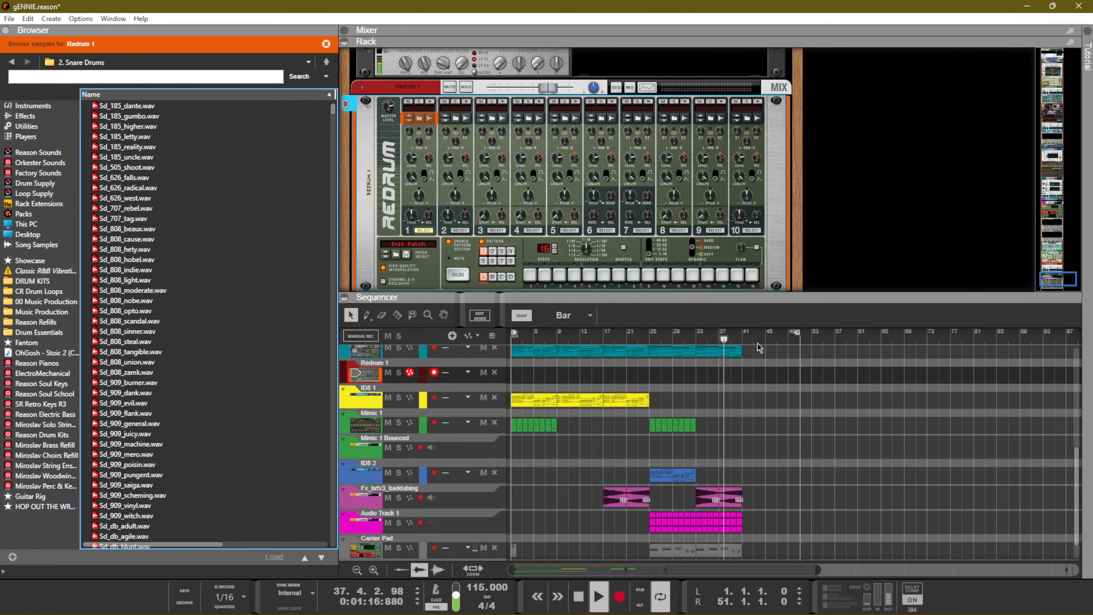
Audition several 808 and 909 snares and load Sd_909_flank.wav into Redrum channel 1
{"action": "left_click", "coordinate": [299, 259]}
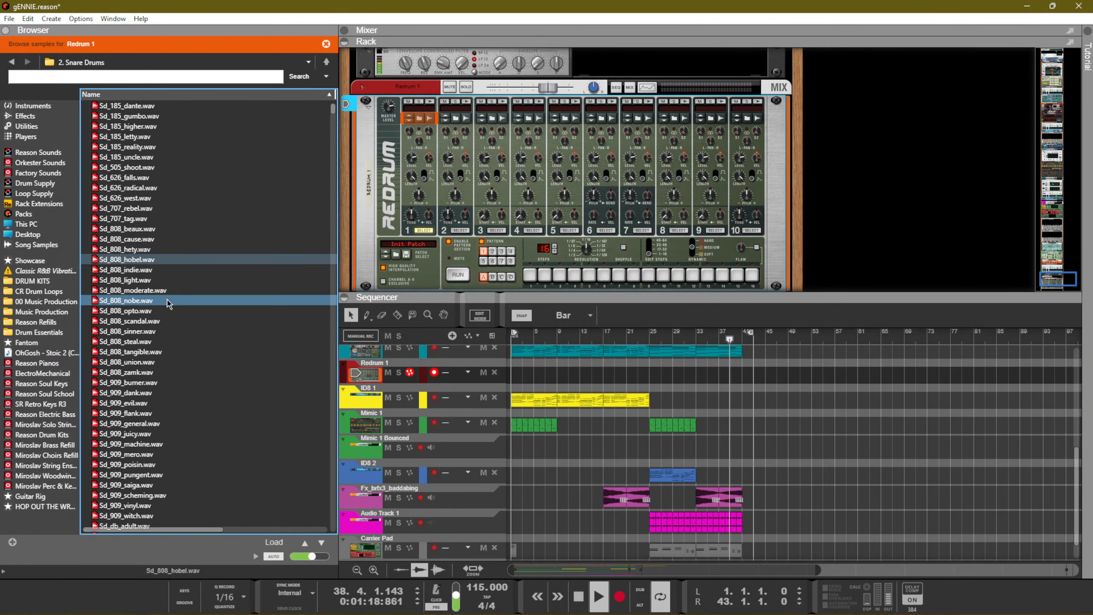
{"action": "left_click", "coordinate": [142, 269]}
{"action": "left_click", "coordinate": [138, 259]}
{"action": "left_click", "coordinate": [144, 291]}
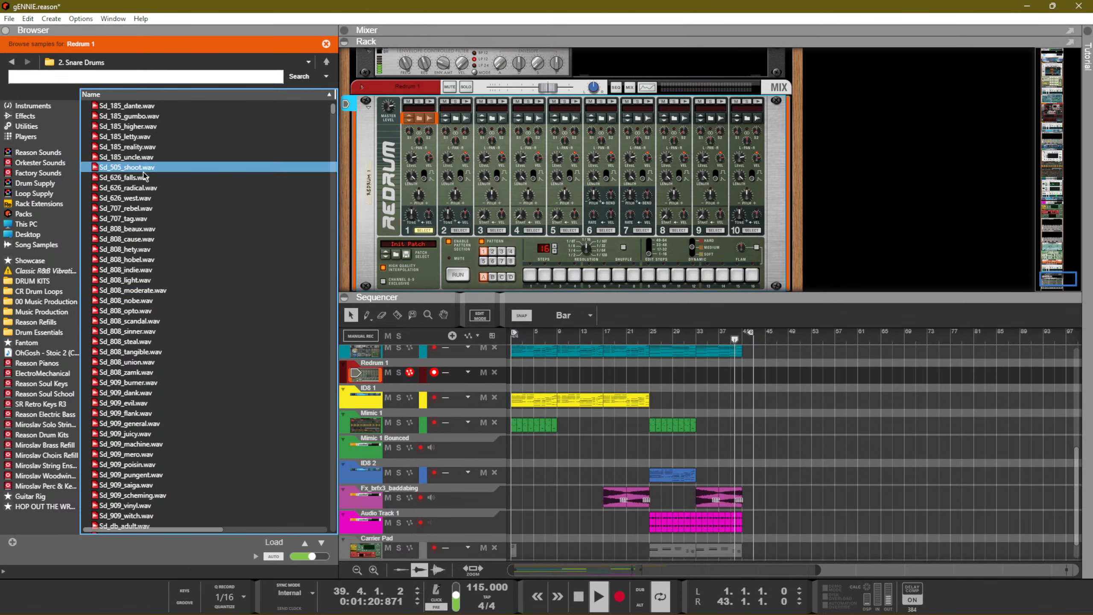
{"action": "left_click", "coordinate": [129, 393]}
{"action": "left_click", "coordinate": [131, 413]}
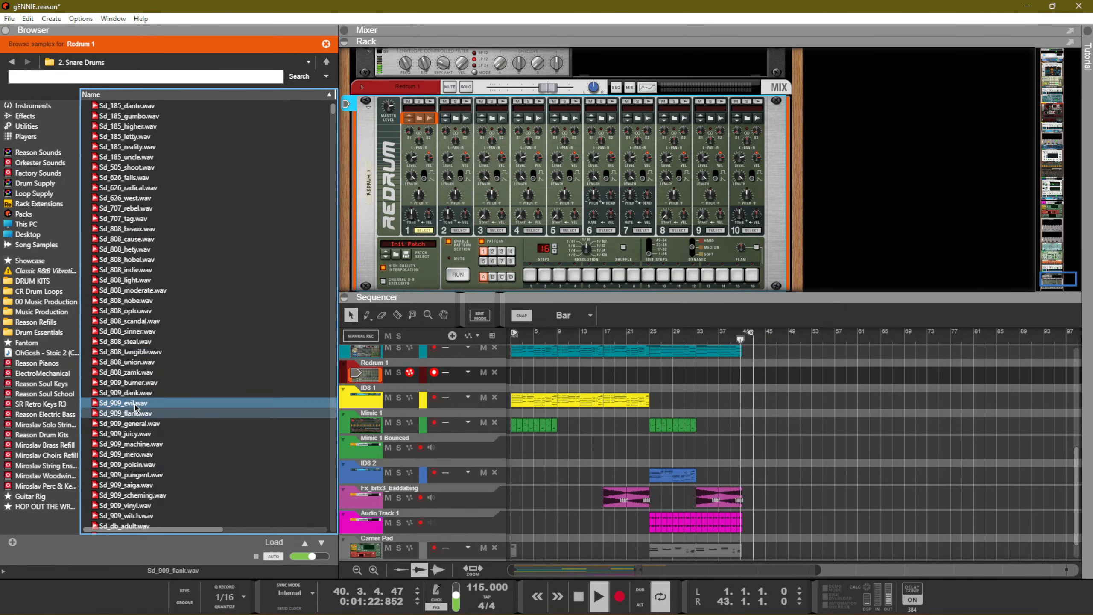
{"action": "left_click_drag", "start_coordinate": [131, 413], "coordinate": [429, 164]}
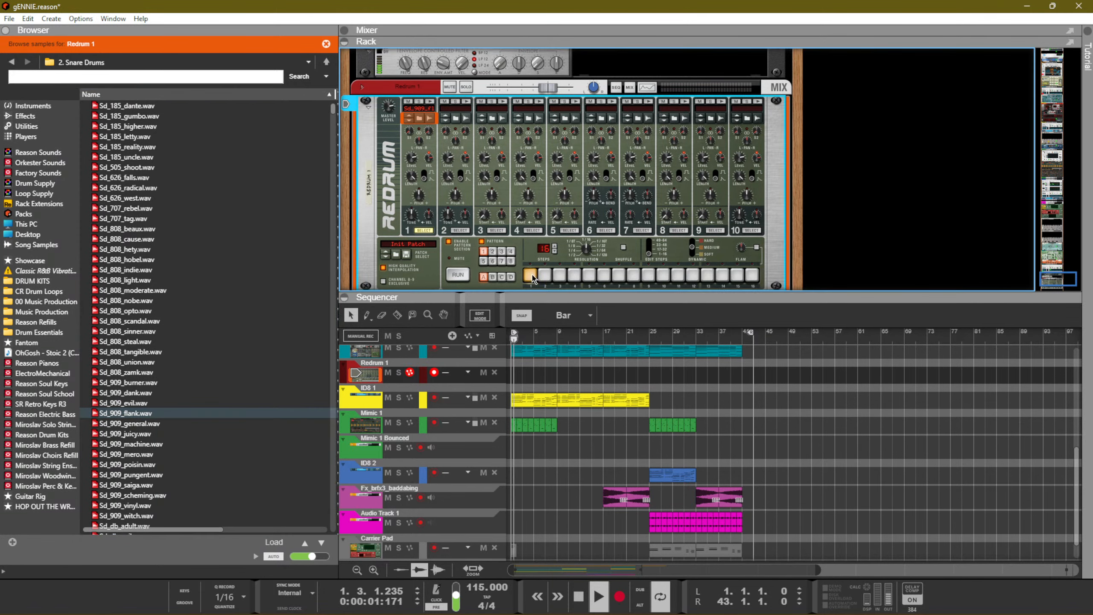
Activate all 16 steps for Redrum channel 1, stop song playback and preview the running pattern briefly
{"action": "left_click_drag", "start_coordinate": [532, 278], "coordinate": [758, 275]}
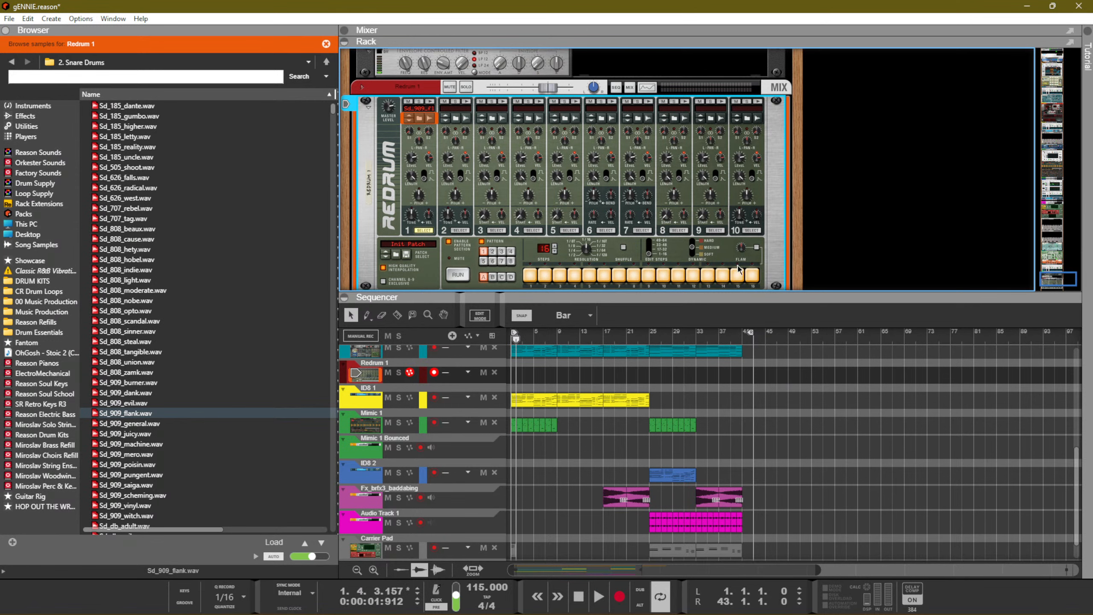
{"action": "key", "text": "space"}
{"action": "left_click", "coordinate": [458, 274]}
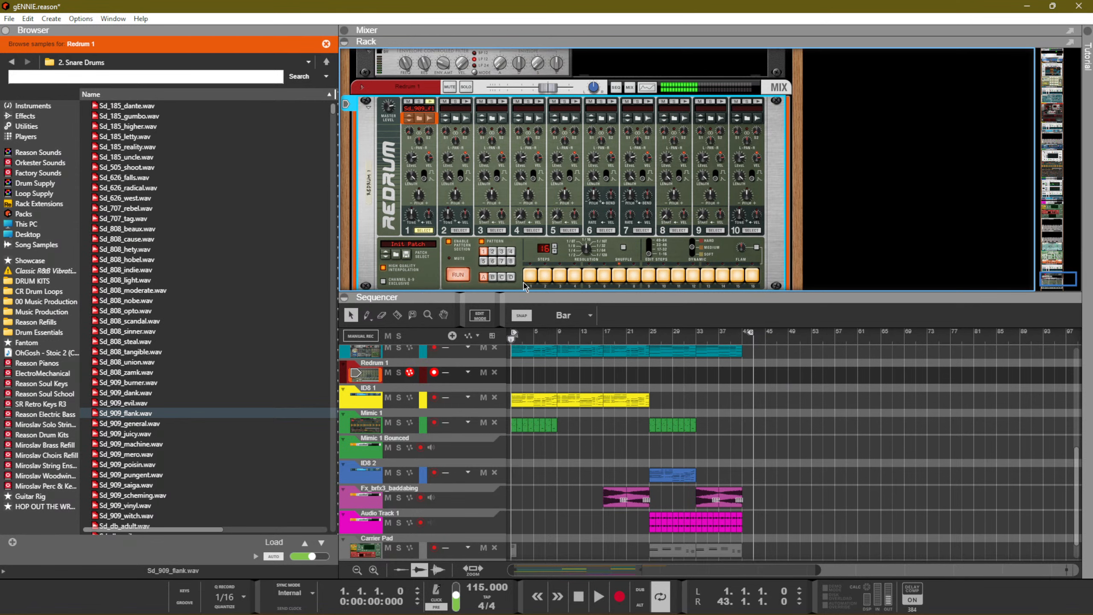
{"action": "left_click", "coordinate": [456, 278]}
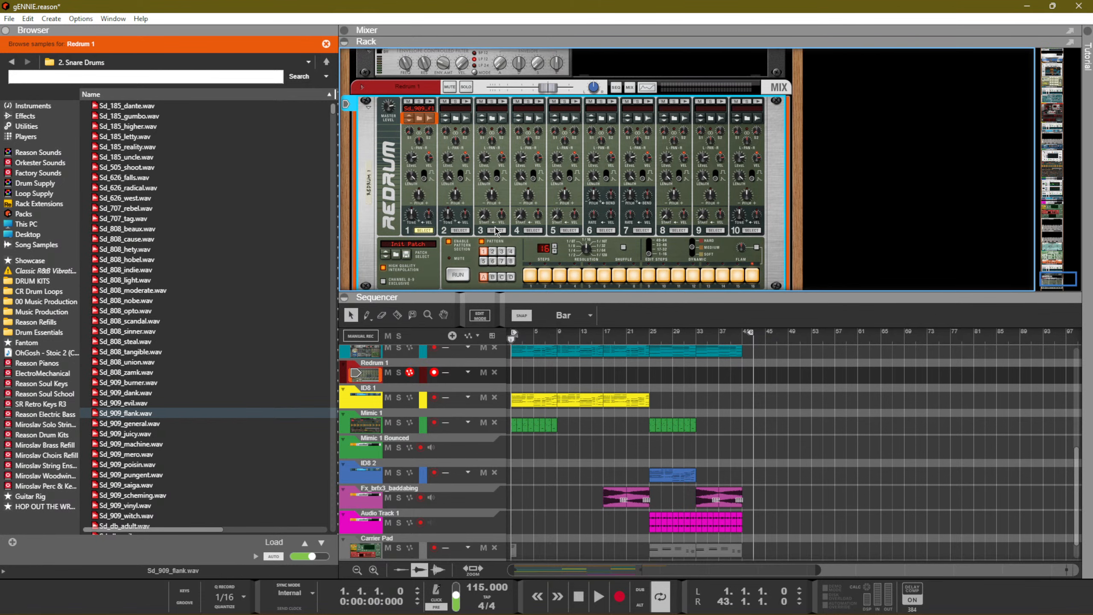
Copy the Redrum pattern to its track and trim the resulting clip to bars 33 to 41
{"action": "right_click", "coordinate": [520, 250]}
{"action": "left_click", "coordinate": [602, 503]}
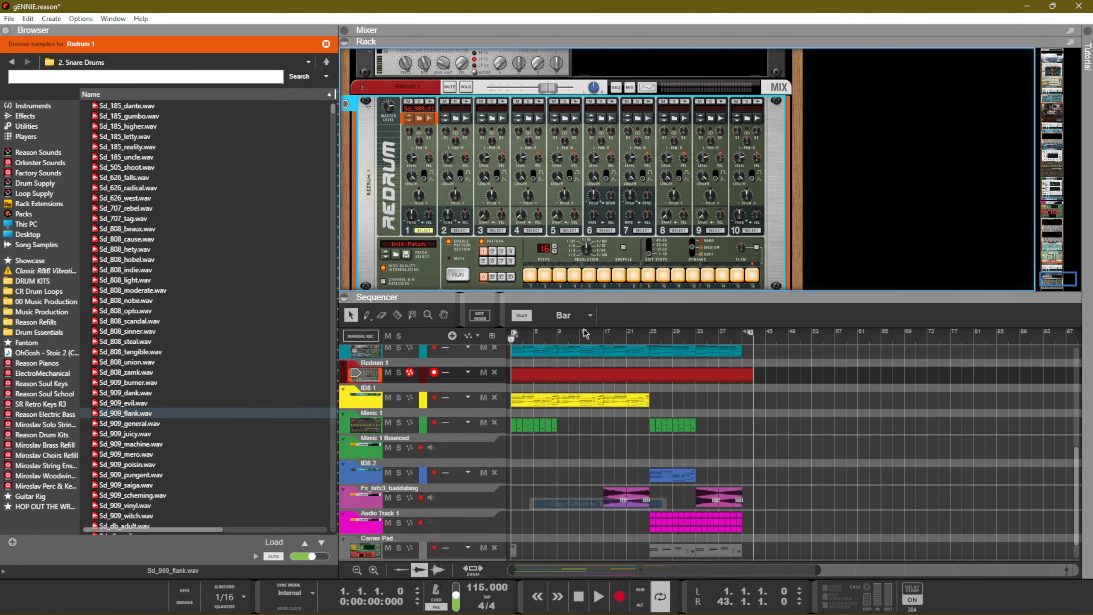
{"action": "left_click", "coordinate": [550, 376]}
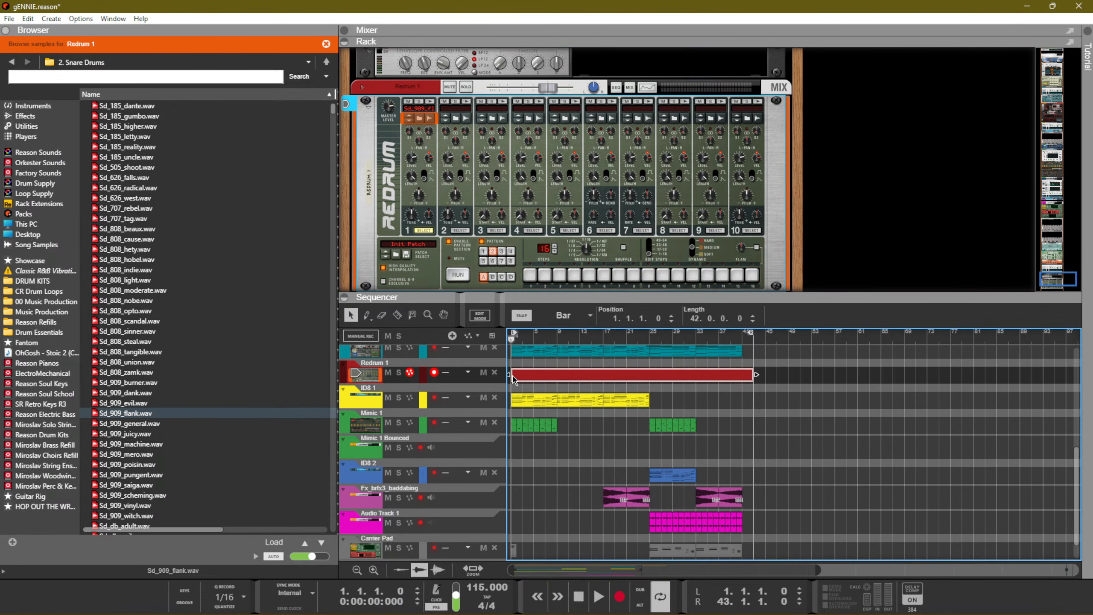
{"action": "left_click_drag", "start_coordinate": [525, 377], "coordinate": [692, 399]}
{"action": "left_click_drag", "start_coordinate": [754, 375], "coordinate": [740, 378]}
Ramp the Redrum clip's note velocities from near zero to full across bars 33 to 41 and play it from bar 33
{"action": "double_click", "coordinate": [722, 375]}
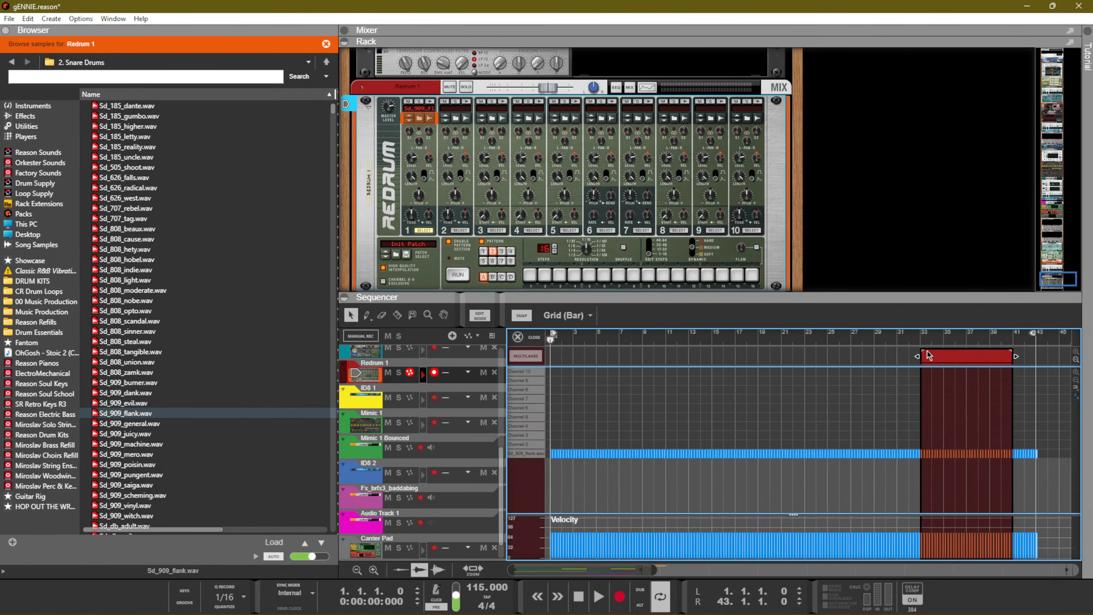
{"action": "left_click_drag", "start_coordinate": [926, 301], "coordinate": [818, 30]}
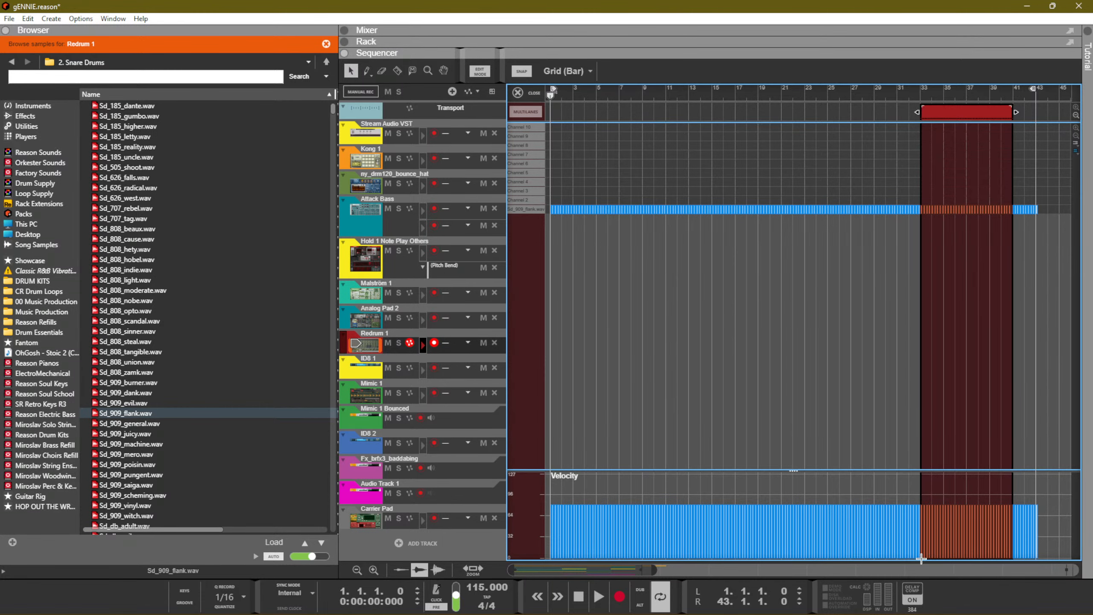
{"action": "left_click_drag", "start_coordinate": [921, 558], "coordinate": [1010, 464]}
{"action": "left_click", "coordinate": [920, 91]}
{"action": "key", "text": "space"}
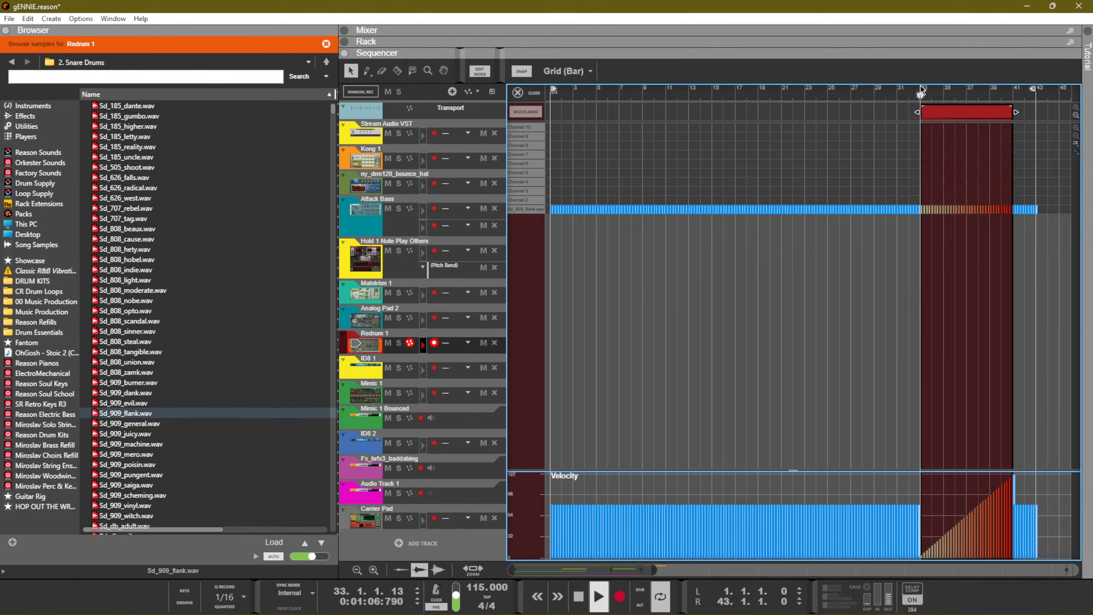
Stop playback and create an automation lane for Redrum's Drum 1 Pitch
{"action": "key", "text": "F6"}
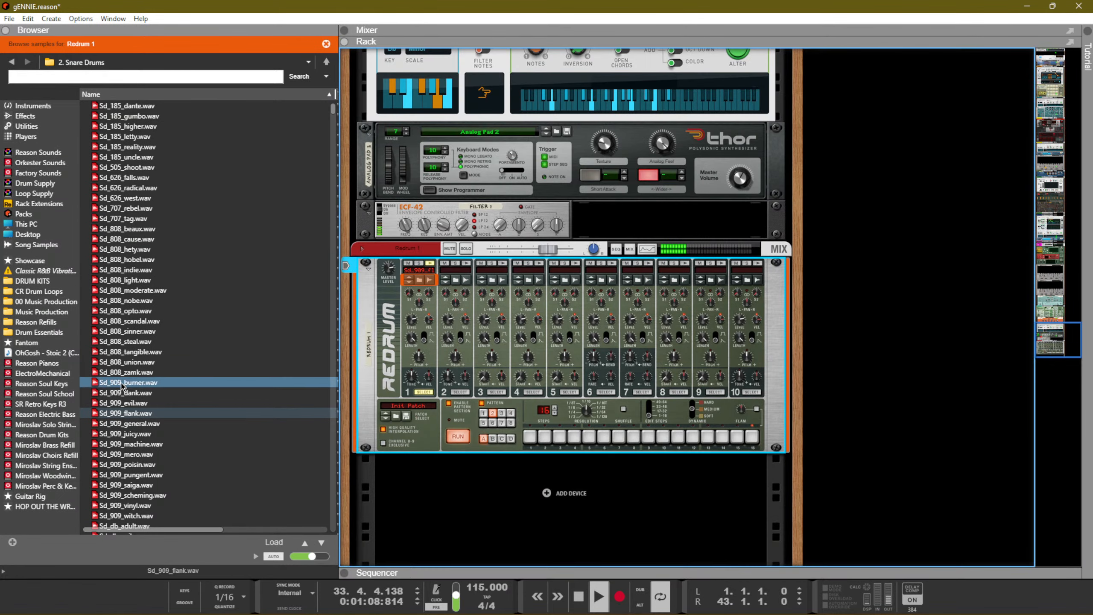
{"action": "key", "text": "space"}
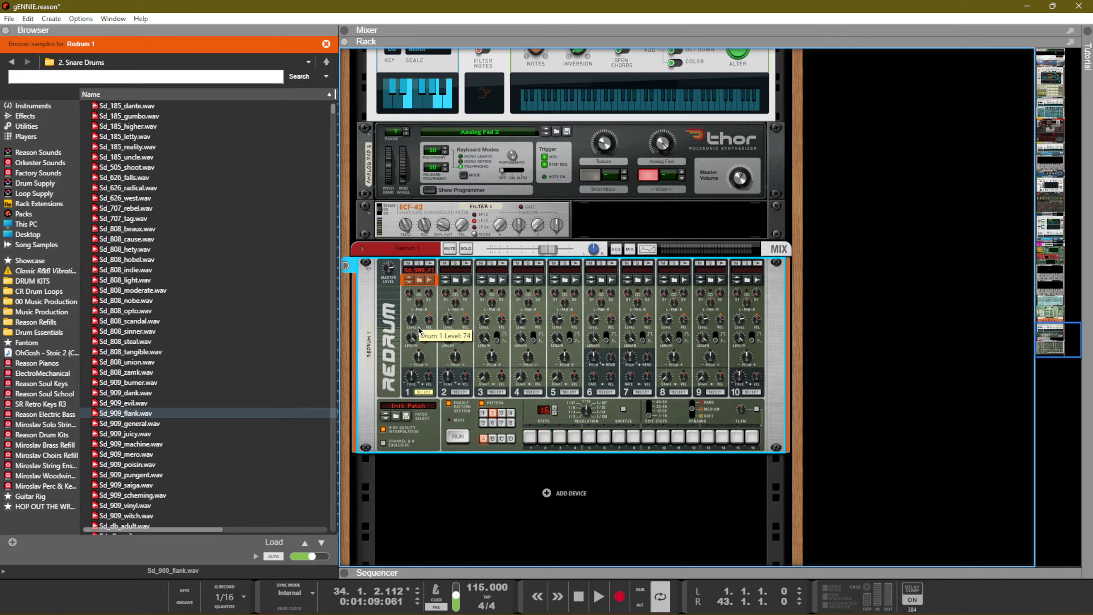
{"action": "right_click", "coordinate": [418, 356]}
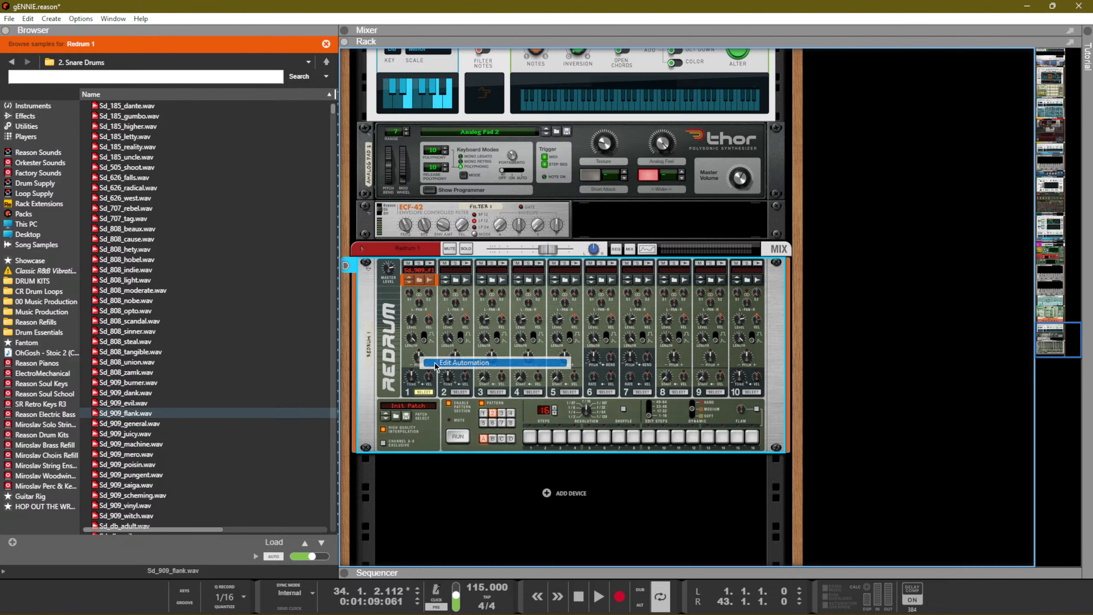
{"action": "left_click", "coordinate": [430, 360]}
{"action": "key", "text": "ctrl+e"}
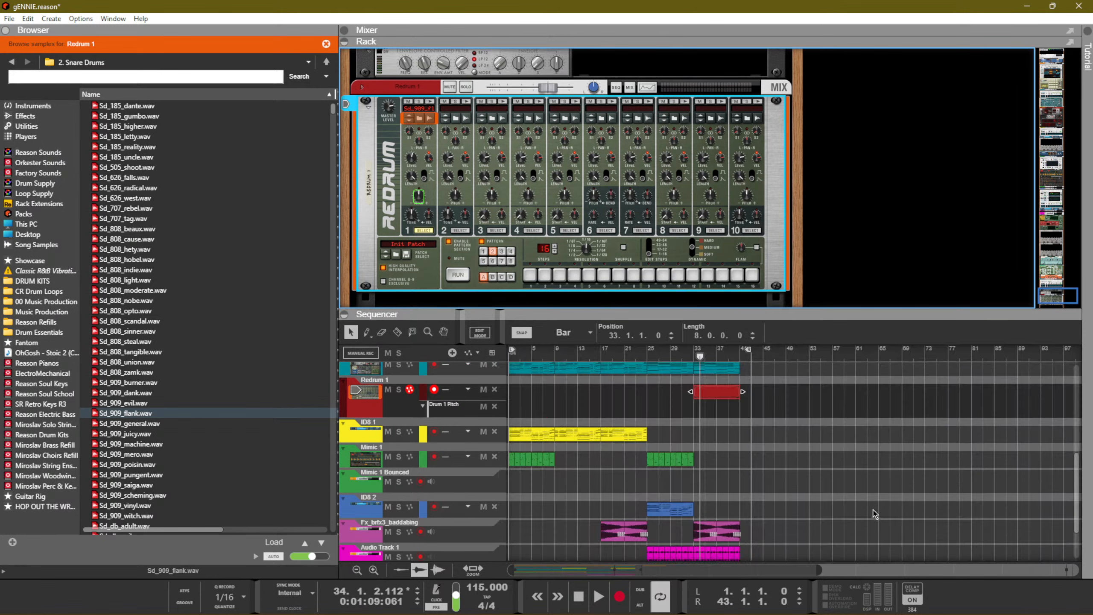
Draw a Drum 1 Pitch automation clip from bar 33 with a ramp rising from -27, and return the playhead to bar 33
{"action": "left_click_drag", "start_coordinate": [699, 408], "coordinate": [741, 409]}
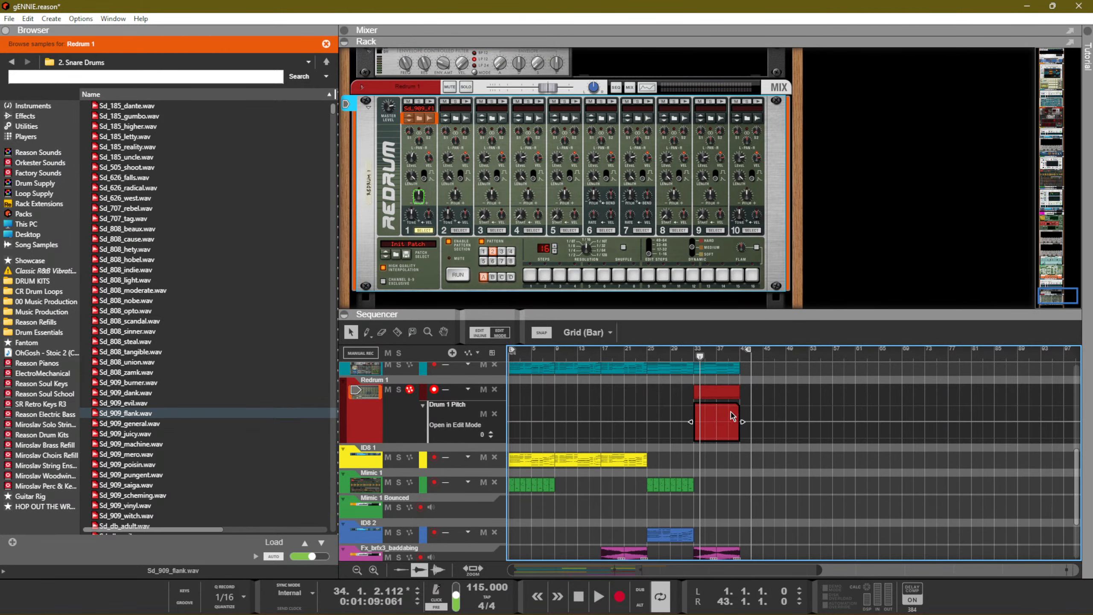
{"action": "left_click", "coordinate": [698, 424]}
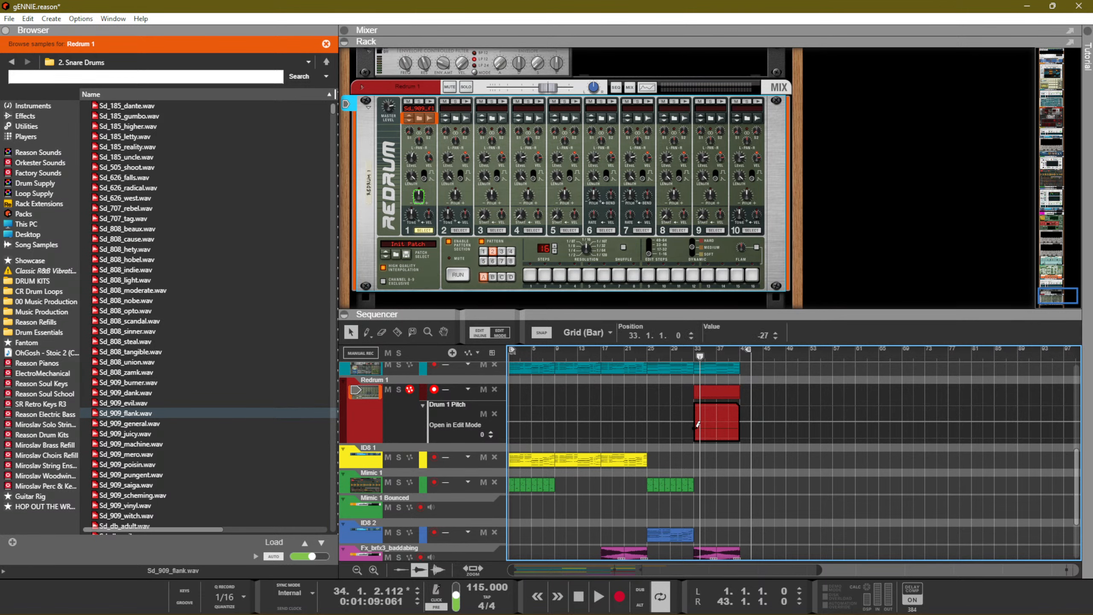
{"action": "left_click", "coordinate": [740, 414]}
{"action": "left_click", "coordinate": [751, 399]}
{"action": "left_click_drag", "start_coordinate": [700, 357], "coordinate": [695, 357]}
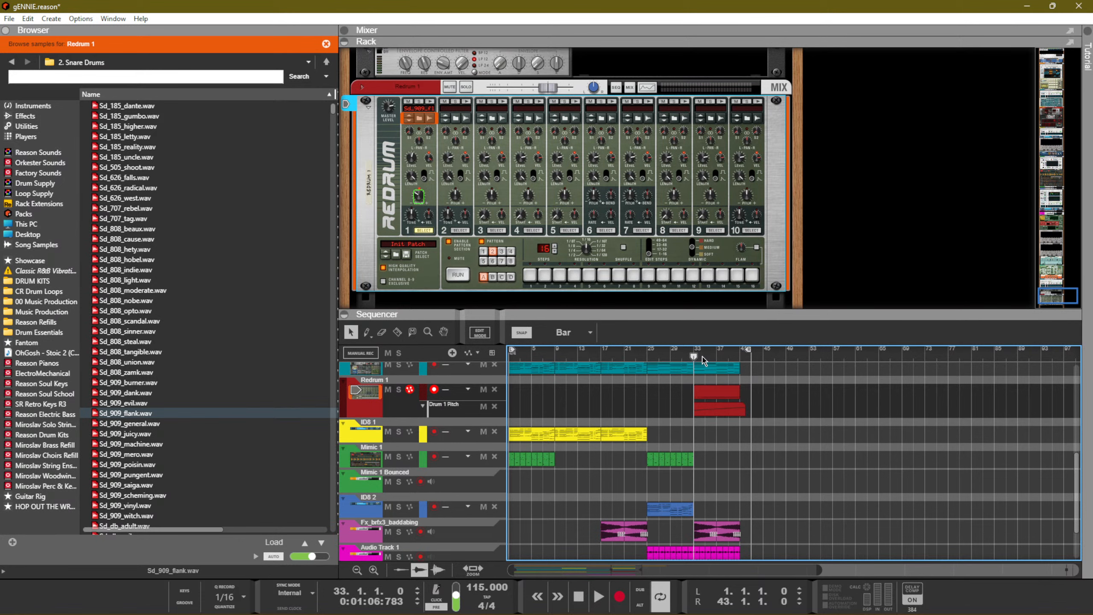
Play from bar 33 and trim the Drum 1 Pitch automation clip to 8 bars
{"action": "key", "text": "space"}
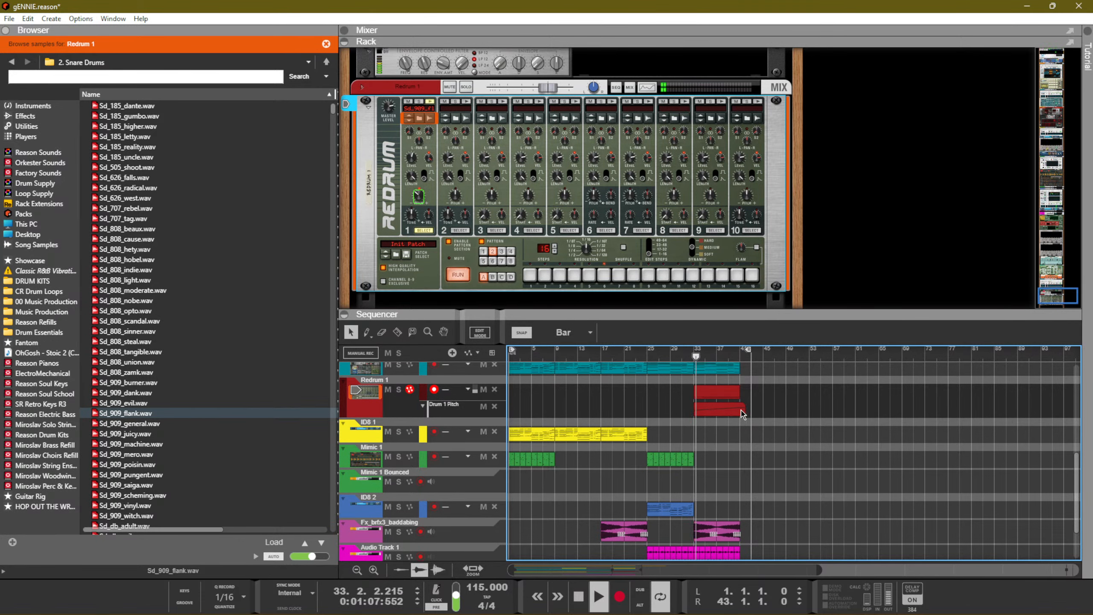
{"action": "left_click", "coordinate": [733, 409]}
{"action": "scroll", "coordinate": [769, 409], "scroll_direction": "up", "scroll_amount": 10}
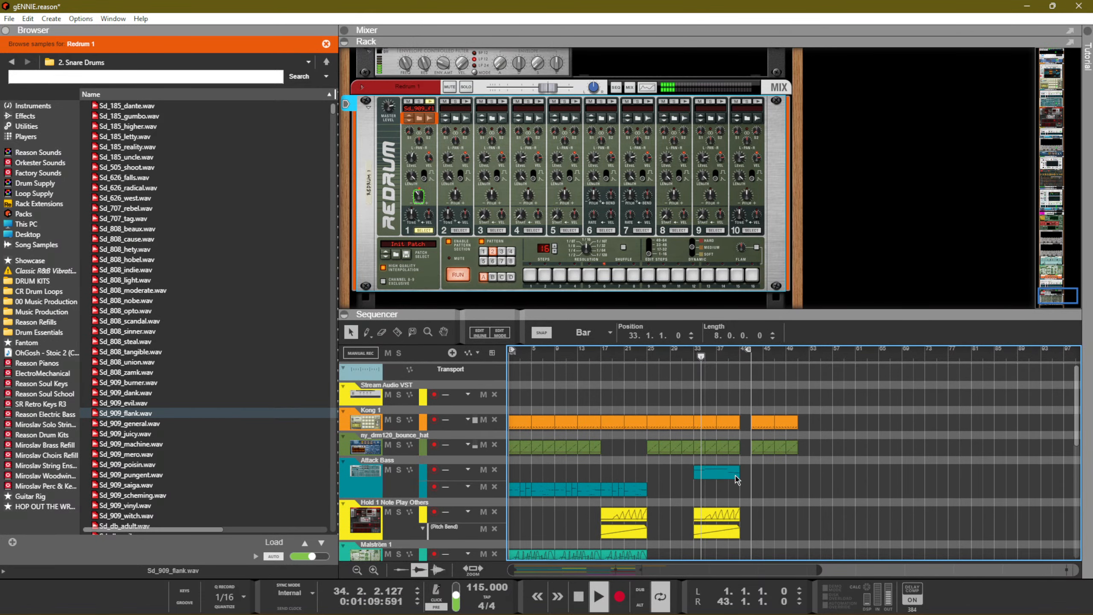
{"action": "key", "text": "F6"}
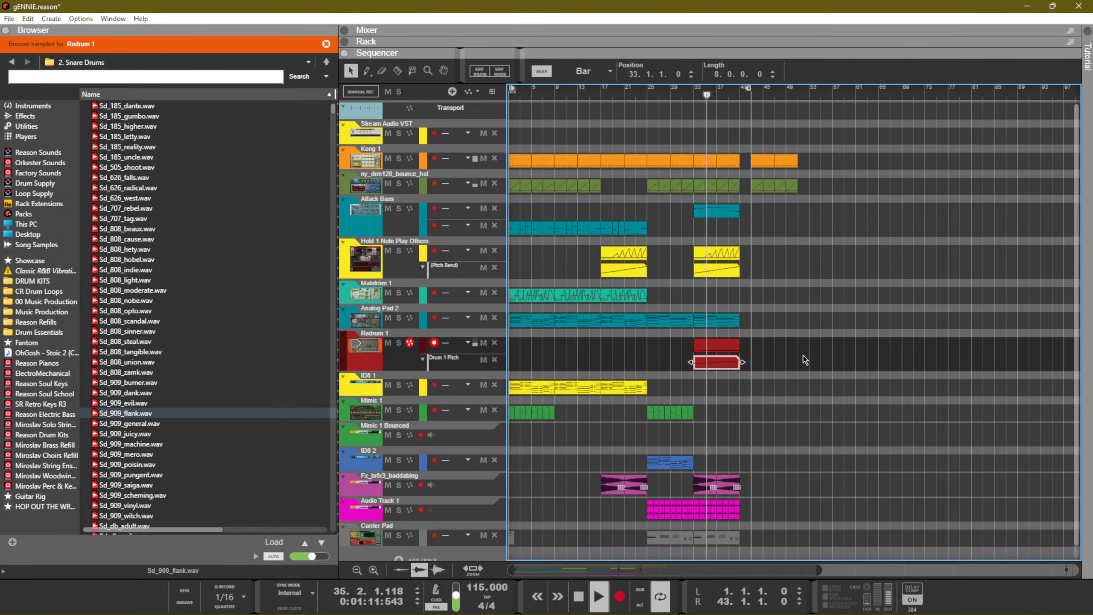
{"action": "key", "text": "F5"}
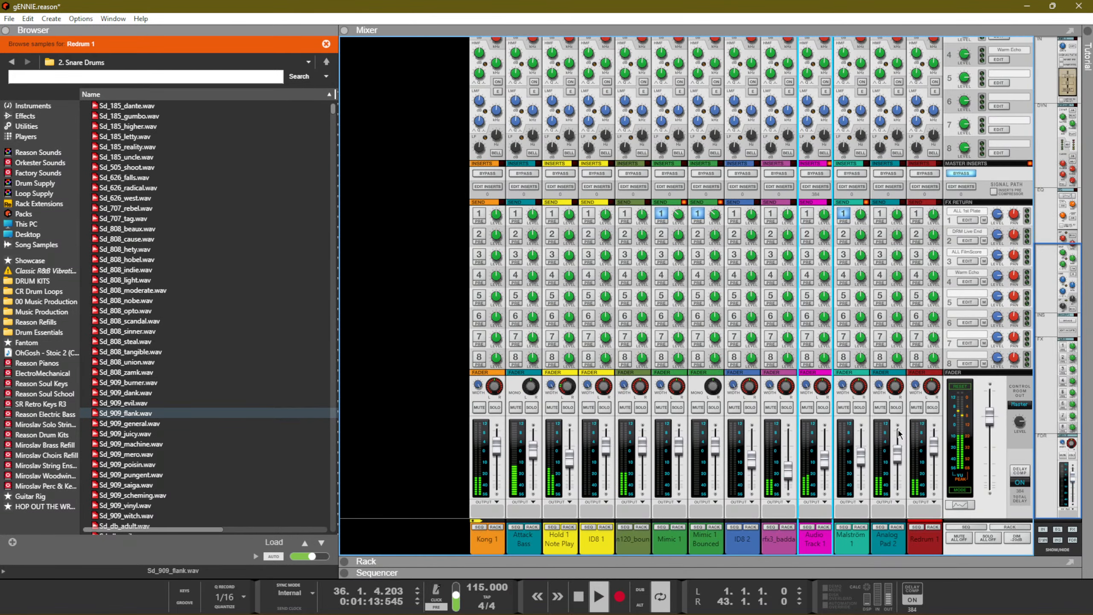
{"action": "key", "text": "F7"}
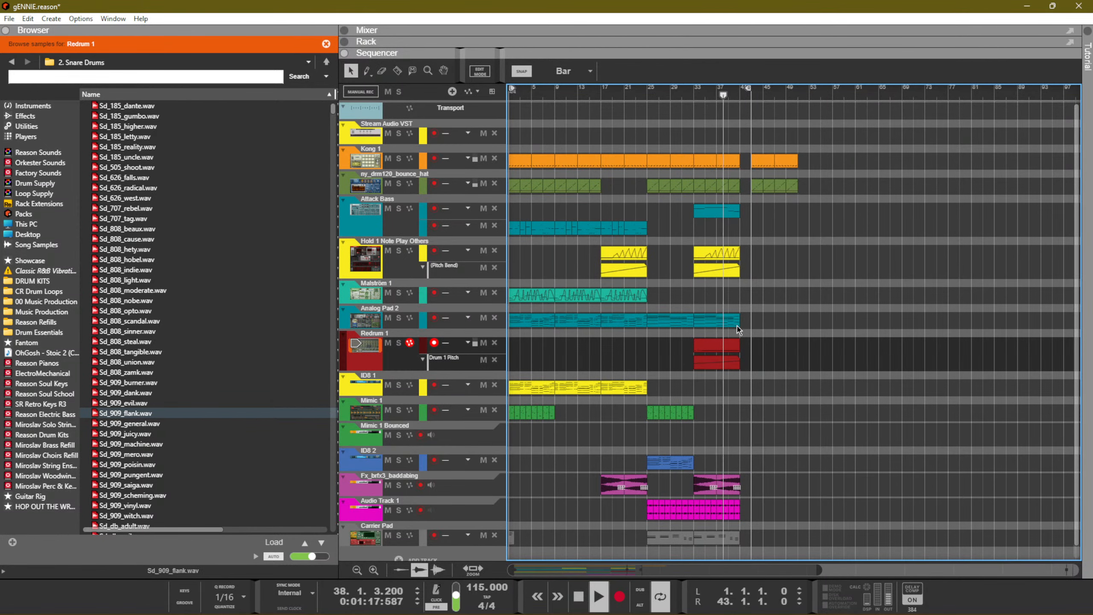
Set Redrum's Drum 1 Length to 62, and stop playback at the start of the song
{"action": "key", "text": "F6"}
{"action": "mouse_move", "coordinate": [412, 344]}
{"action": "left_mouse_down"}
{"action": "mouse_move", "coordinate": [413, 357]}
{"action": "mouse_move", "coordinate": [410, 345]}
{"action": "left_mouse_up"}
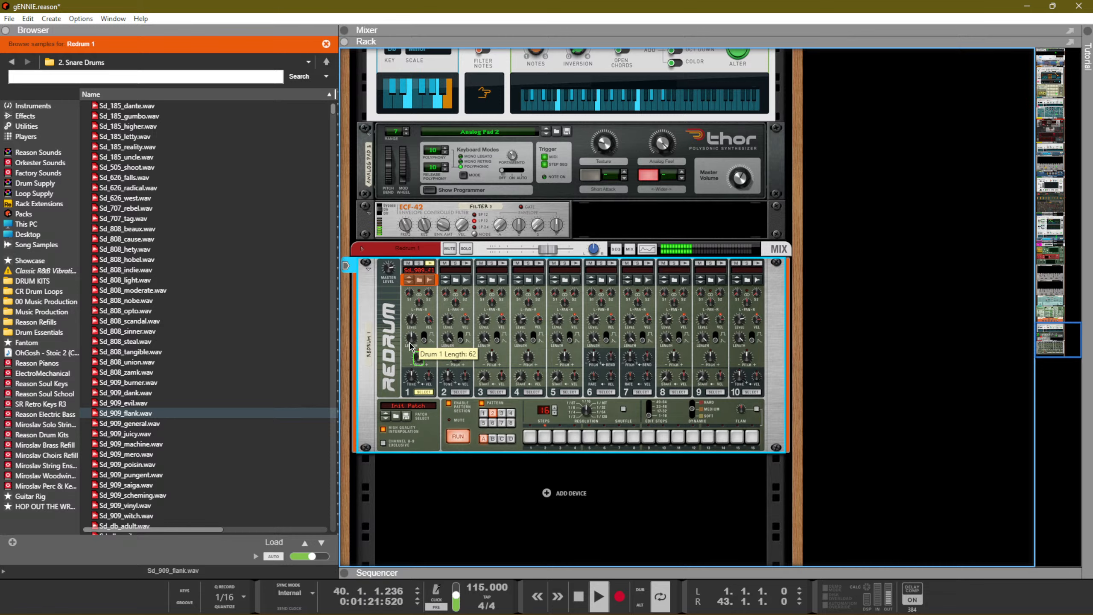
{"action": "key", "text": "F7"}
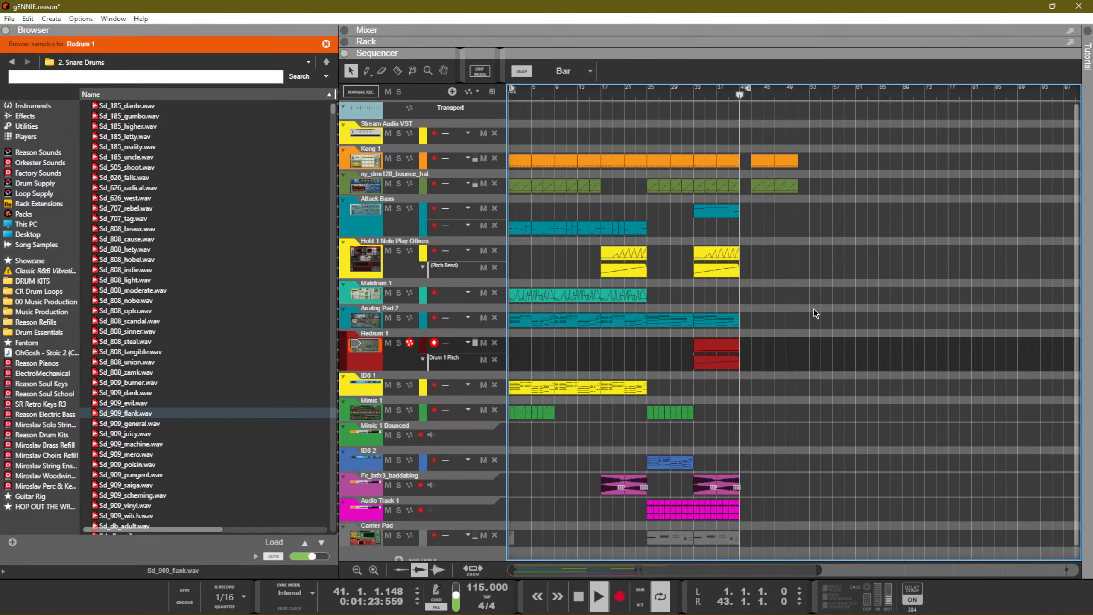
{"action": "key", "text": "KP_1"}
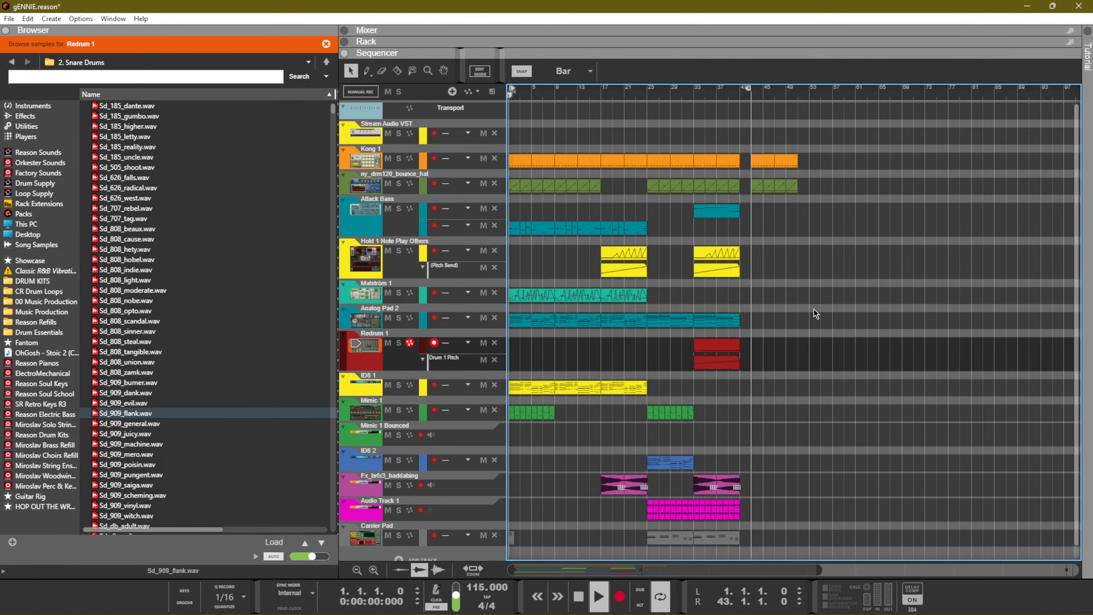
{"action": "key", "text": "KP_0"}
{"action": "key", "text": "KP_0"}
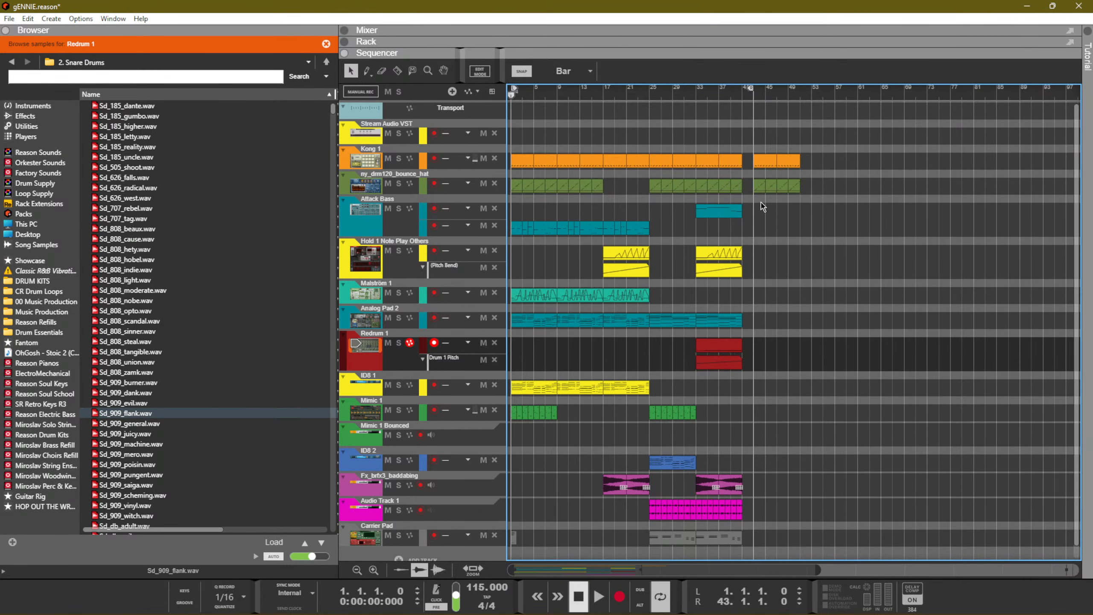
Select both Redrum clips at bar 33 and play the build-up from there
{"action": "left_click", "coordinate": [695, 95]}
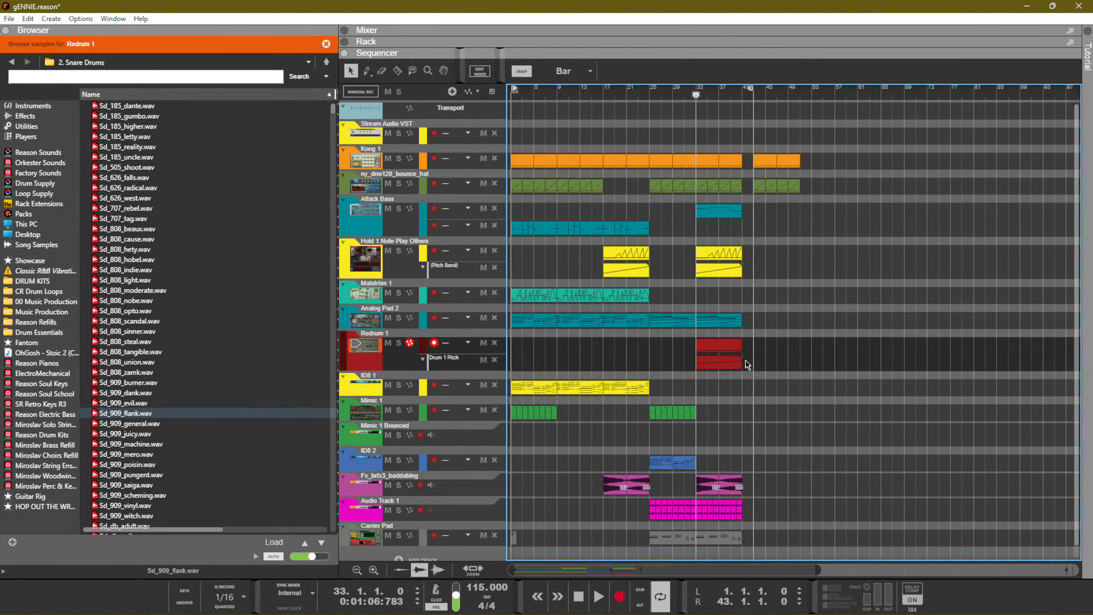
{"action": "left_click_drag", "start_coordinate": [685, 340], "coordinate": [708, 371]}
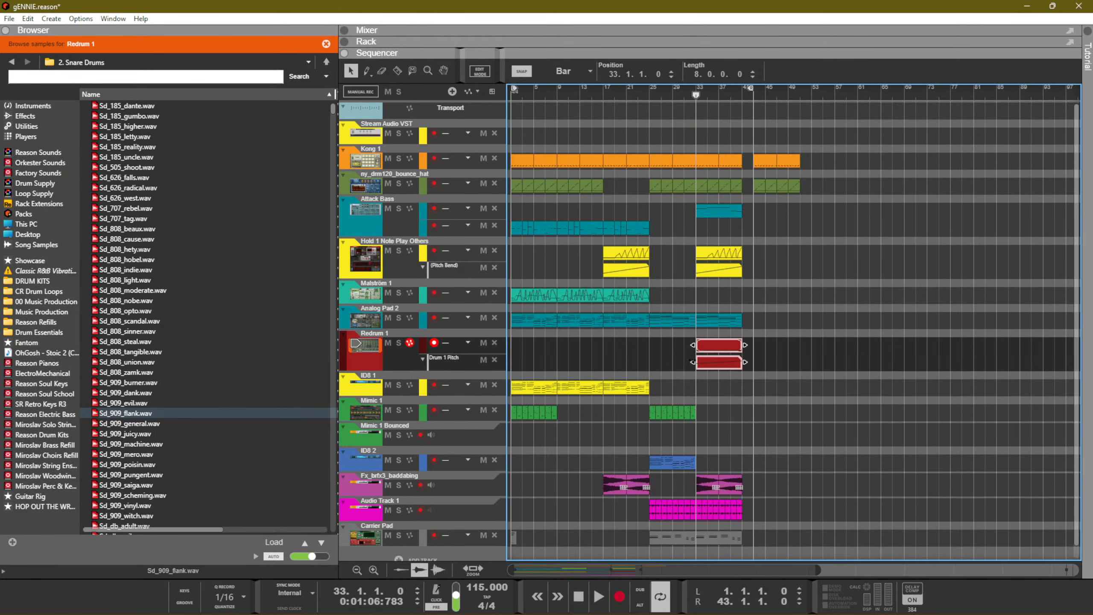
{"action": "key", "text": "space"}
{"action": "key", "text": "F6"}
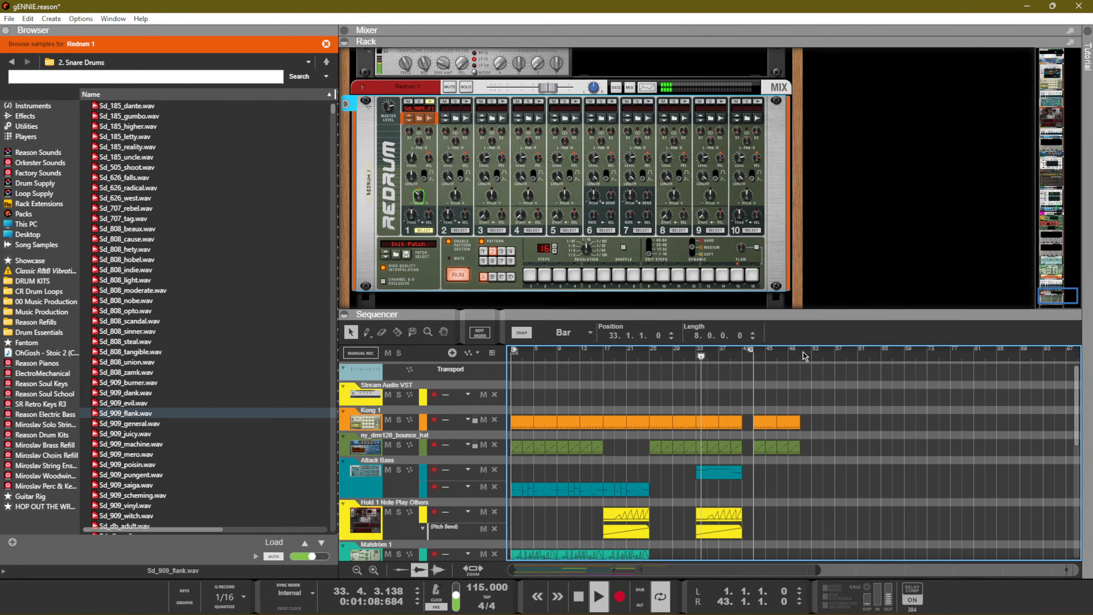
Try the next snare sample on Redrum's Drum 1 during playback and switch back to the previous sample
{"action": "key", "text": "F6"}
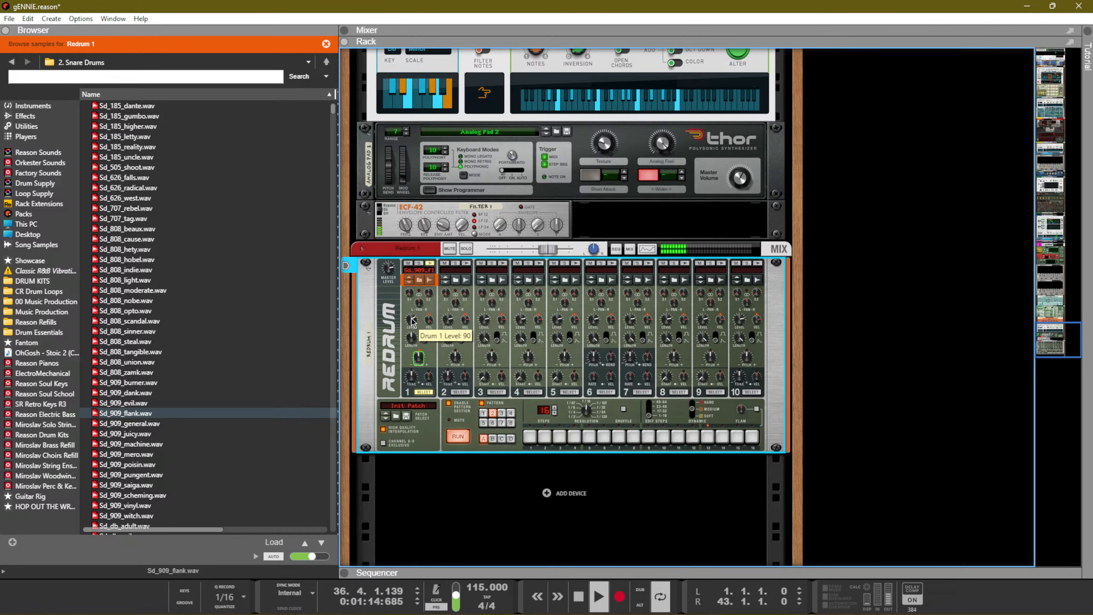
{"action": "left_click", "coordinate": [410, 283]}
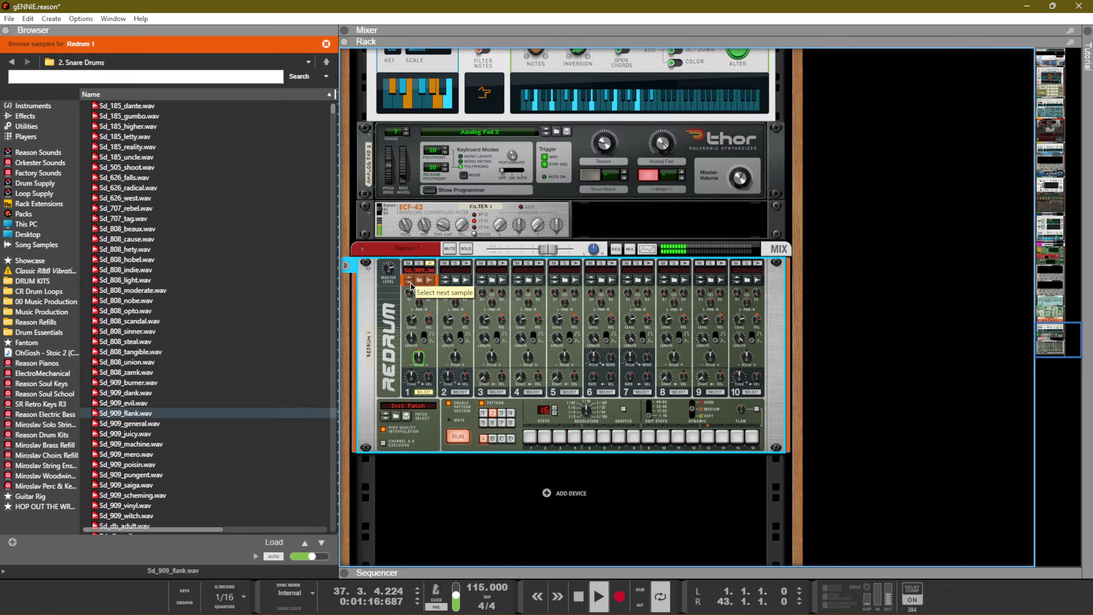
{"action": "left_click", "coordinate": [408, 280]}
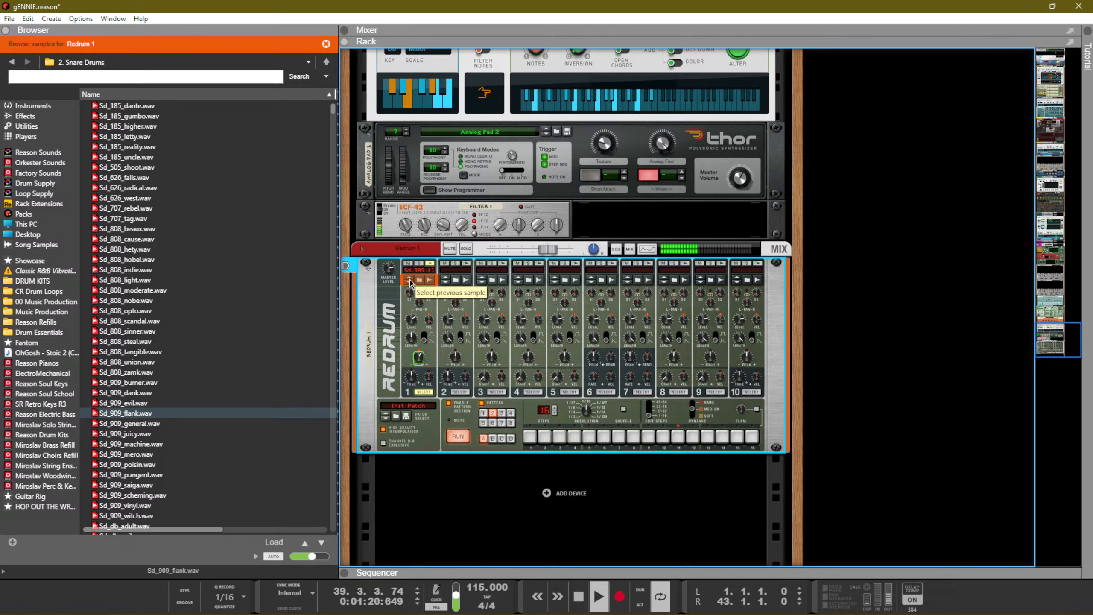
{"action": "key", "text": "F7"}
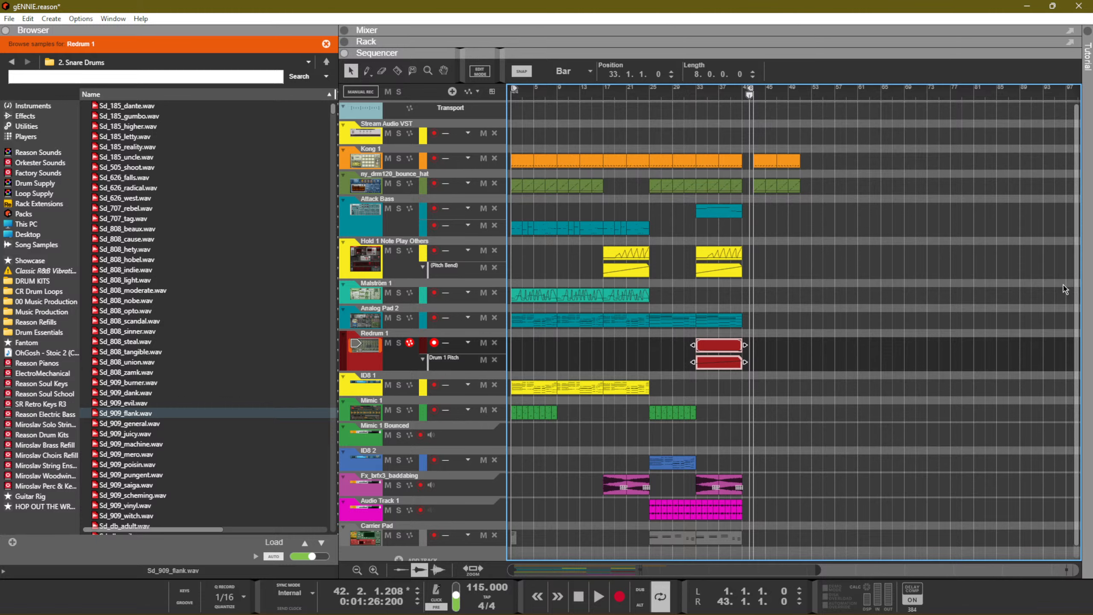
Move the right loop locator to bar 41 and play from bar 37
{"action": "mouse_move", "coordinate": [735, 91]}
{"action": "left_mouse_down"}
{"action": "mouse_move", "coordinate": [697, 93]}
{"action": "mouse_move", "coordinate": [751, 99]}
{"action": "mouse_move", "coordinate": [717, 95]}
{"action": "left_mouse_up"}
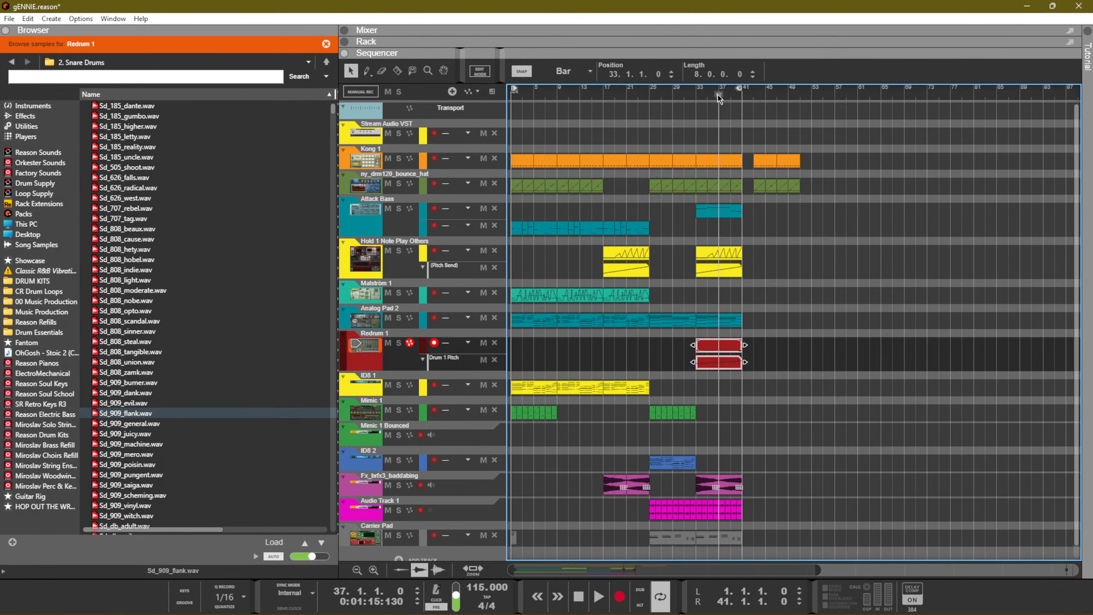
{"action": "key", "text": "space"}
{"action": "scroll", "coordinate": [752, 428], "scroll_direction": "down", "scroll_amount": 1}
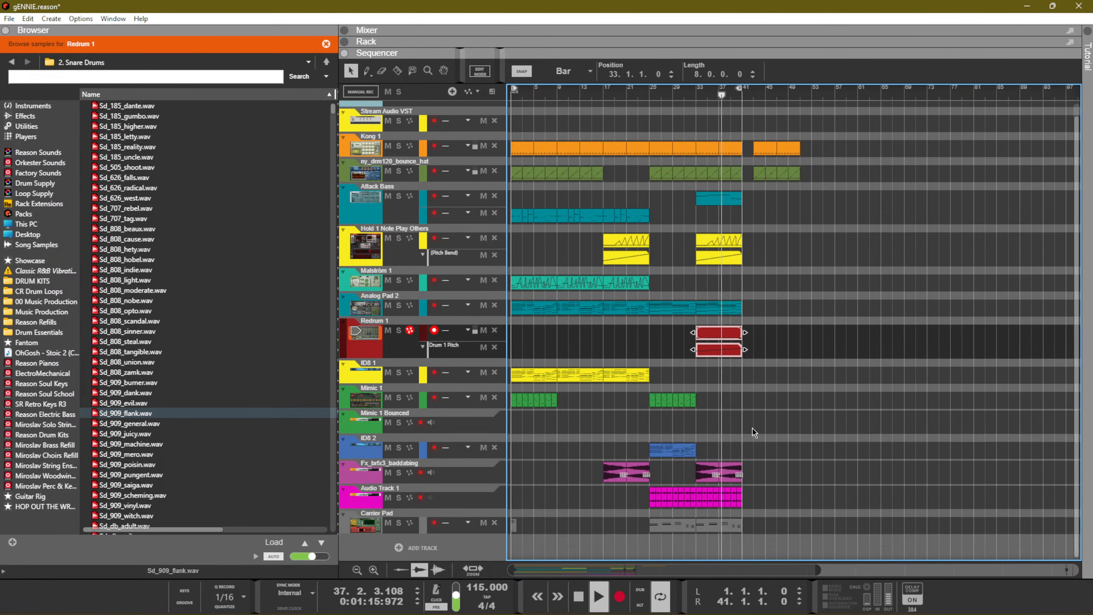
Check the end point of the second Pitch Bend ramp on Hold 1 Note Play Others, and replay the section from bar 33
{"action": "left_click", "coordinate": [739, 256]}
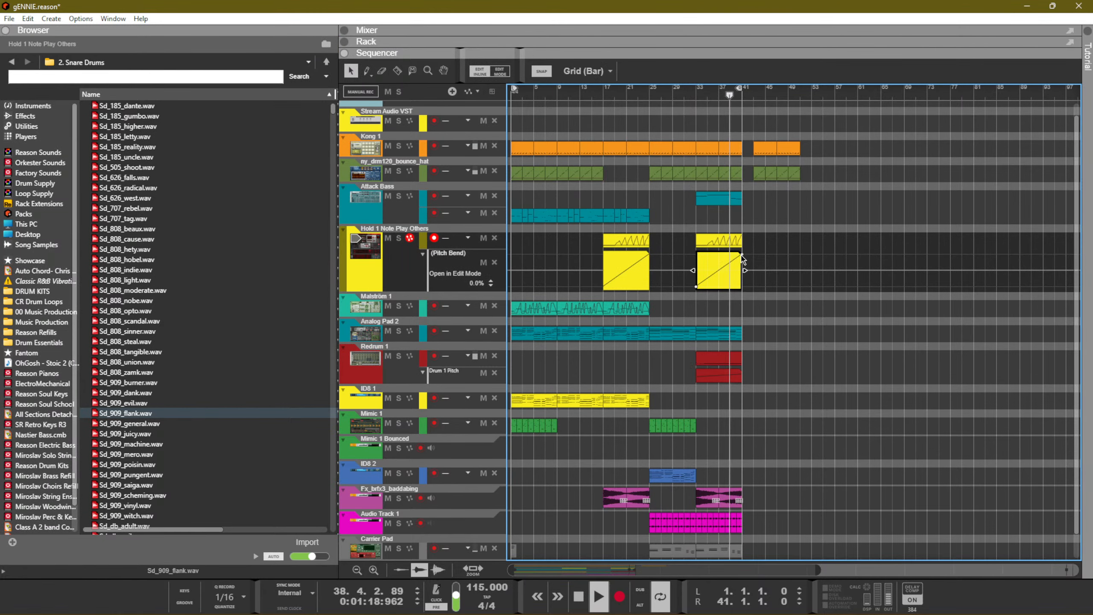
{"action": "left_click", "coordinate": [742, 255]}
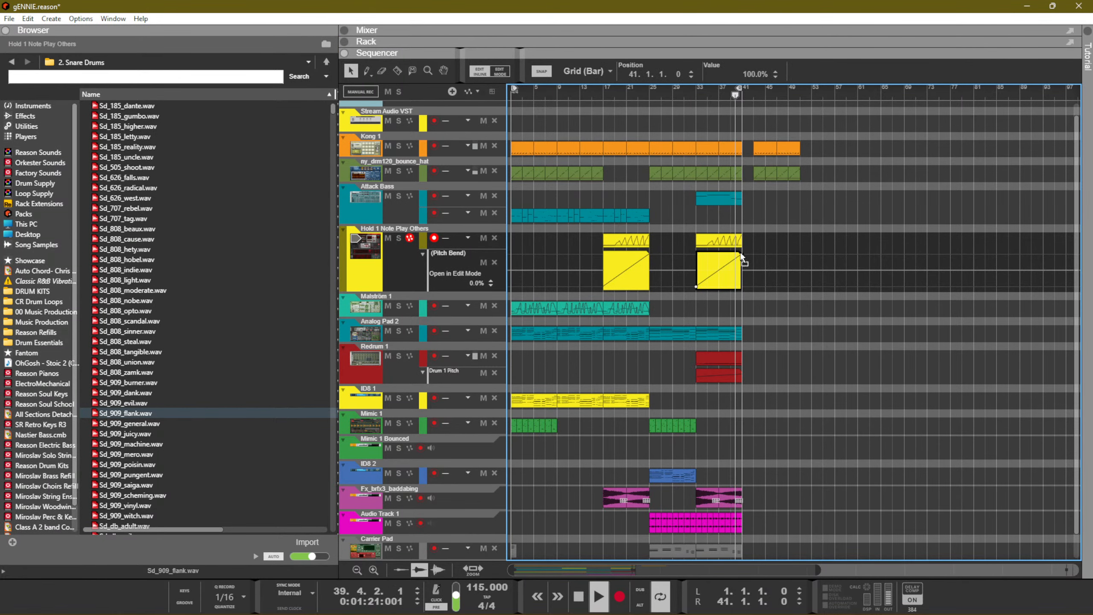
{"action": "left_click", "coordinate": [771, 223]}
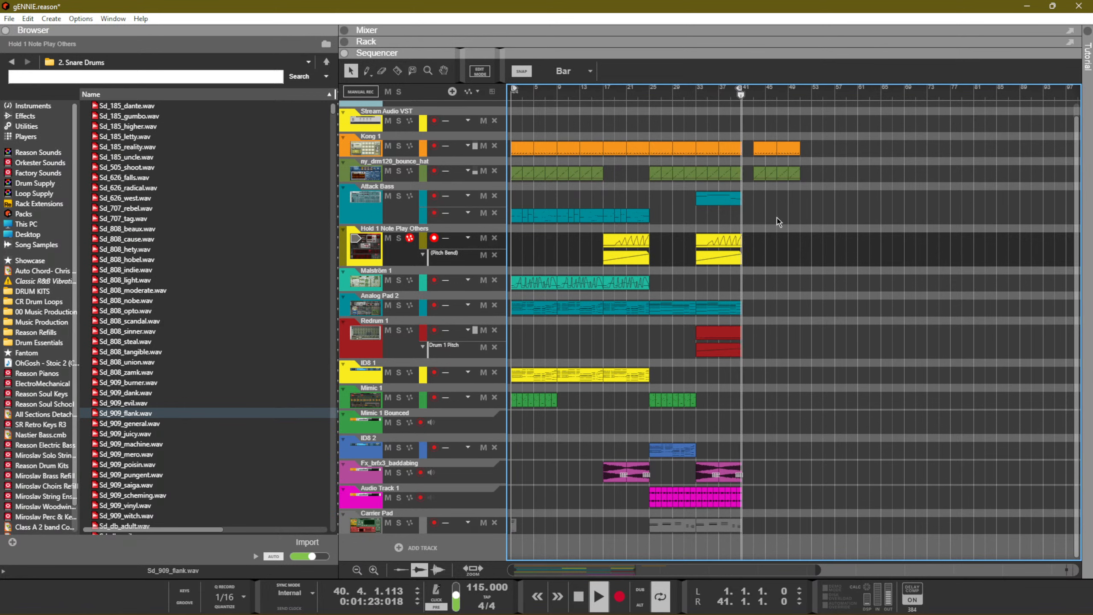
{"action": "left_click", "coordinate": [696, 96]}
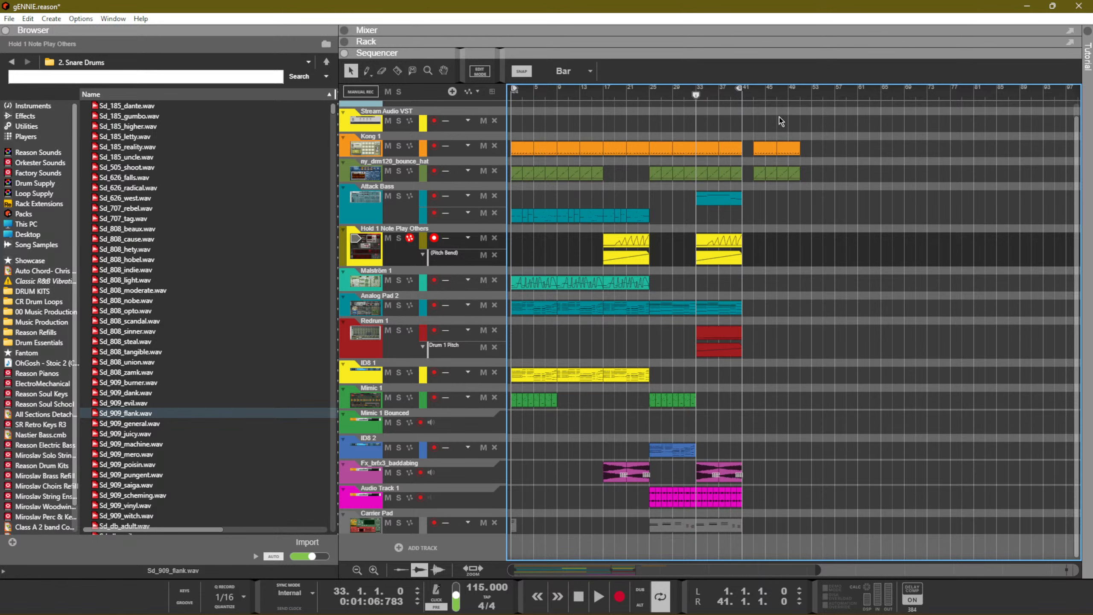
{"action": "key", "text": "space"}
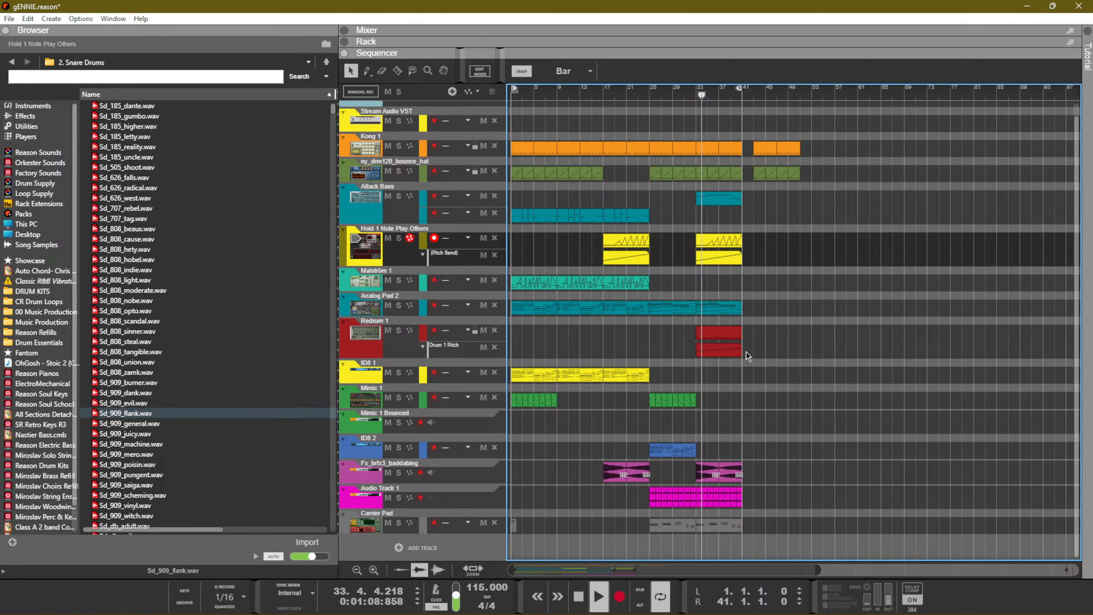
{"action": "scroll", "coordinate": [743, 431], "scroll_direction": "up", "scroll_amount": 1}
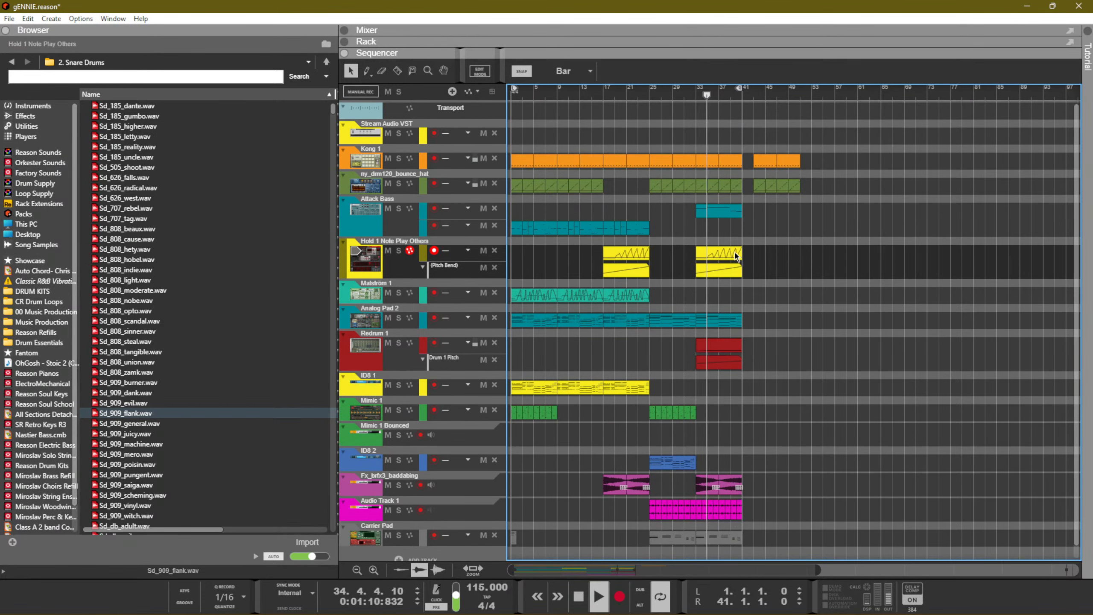
Set the bar 41 end point of the second Pitch Bend ramp on Hold 1 Note Play Others to 0
{"action": "left_click", "coordinate": [737, 268]}
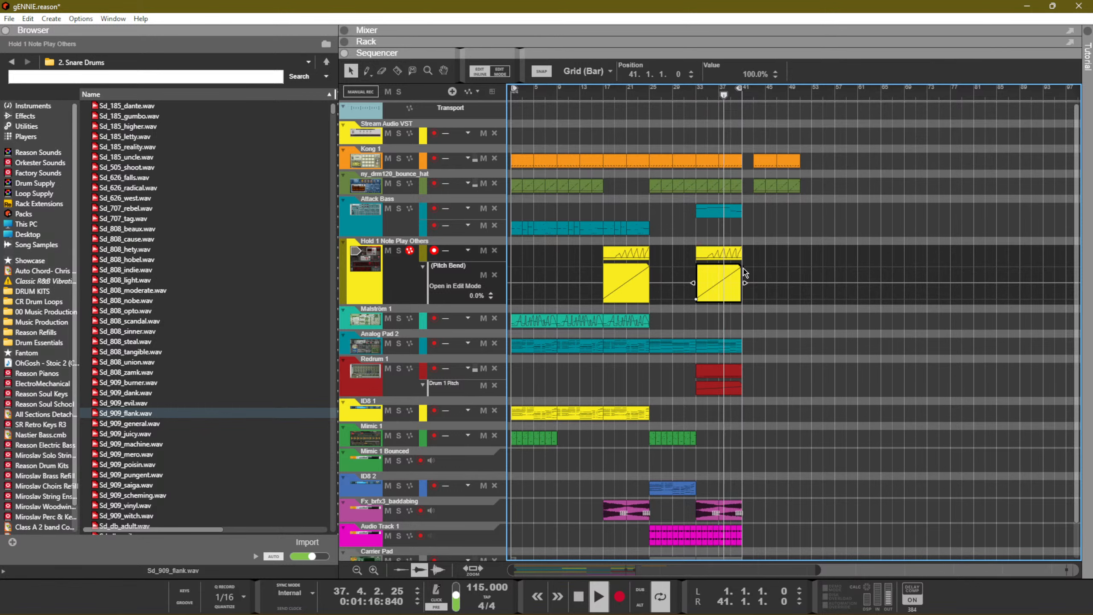
{"action": "double_click", "coordinate": [750, 74]}
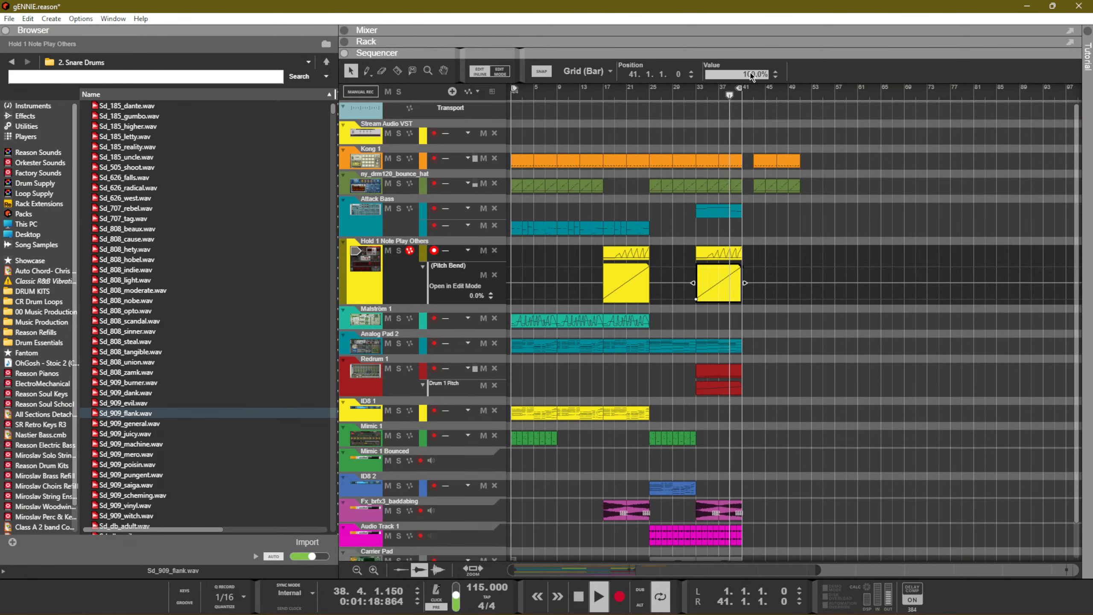
{"action": "type", "text": "0"}
{"action": "key", "text": "Return"}
{"action": "left_click", "coordinate": [801, 228]}
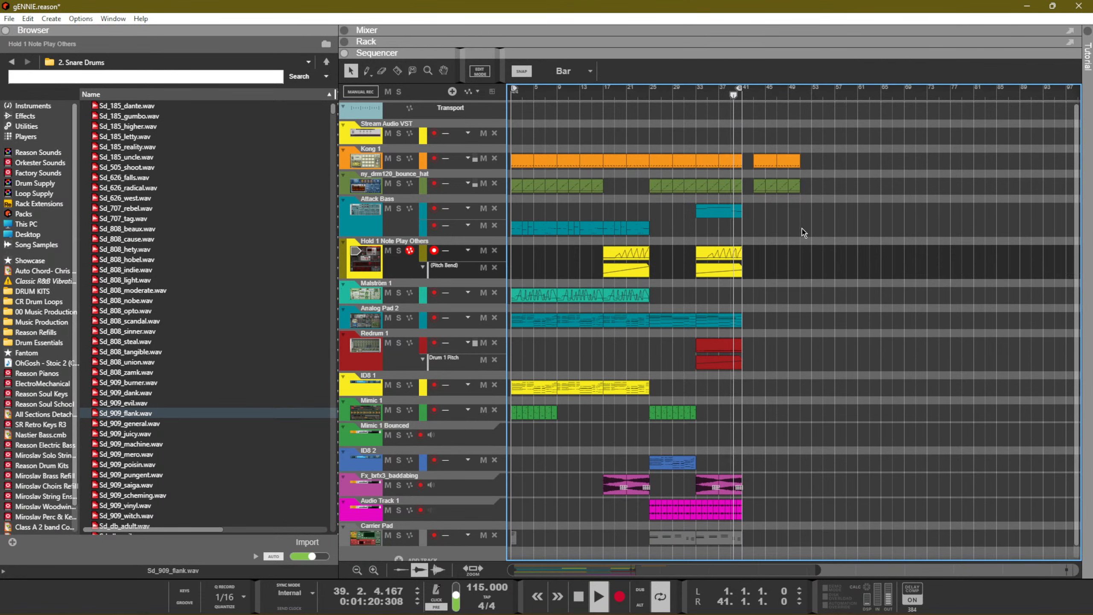
{"action": "left_click", "coordinate": [711, 270]}
{"action": "left_click", "coordinate": [697, 299]}
{"action": "left_click", "coordinate": [760, 254]}
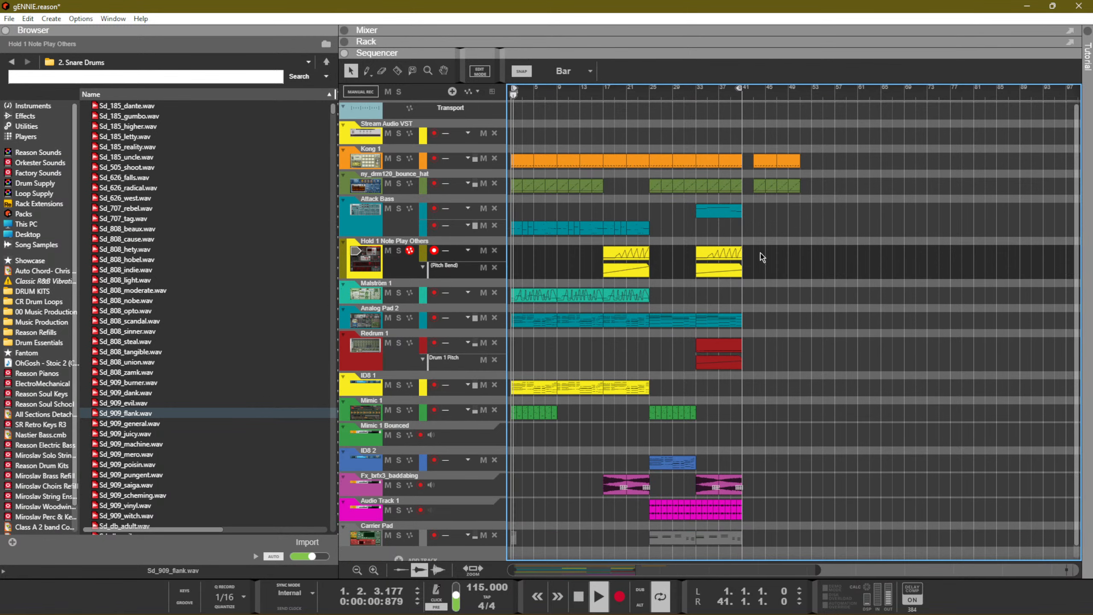
Transpose the long note in the Hold 1 Note Play Others clip at bar 33 up two octaves to C#5
{"action": "left_click", "coordinate": [708, 98]}
{"action": "double_click", "coordinate": [725, 256]}
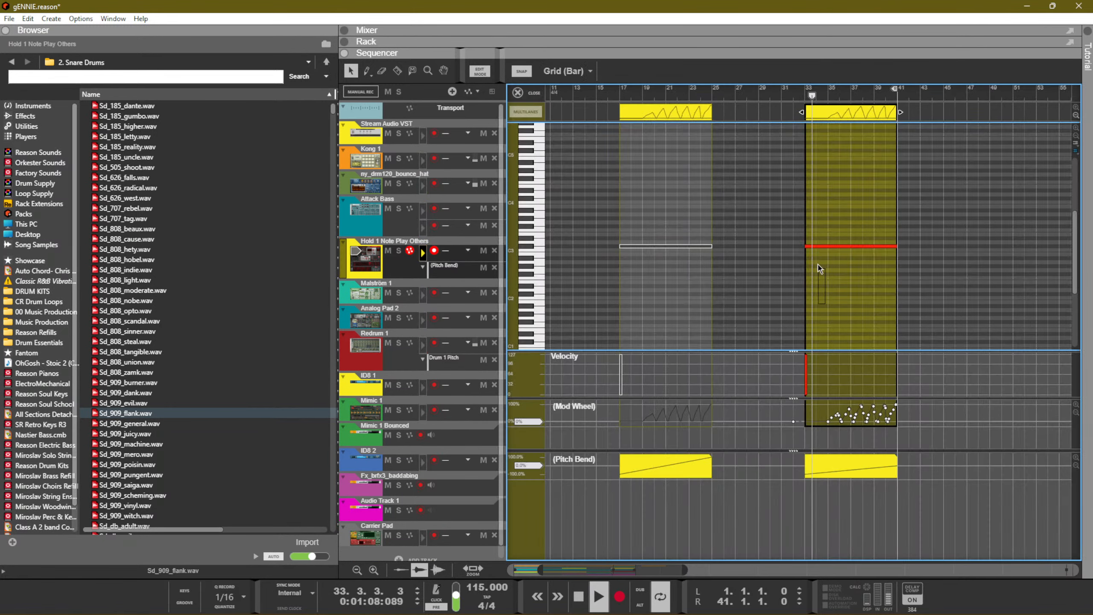
{"action": "left_click_drag", "start_coordinate": [818, 264], "coordinate": [813, 209]}
{"action": "key", "text": "ctrl+shift+Up"}
{"action": "key", "text": "space"}
{"action": "key", "text": "space"}
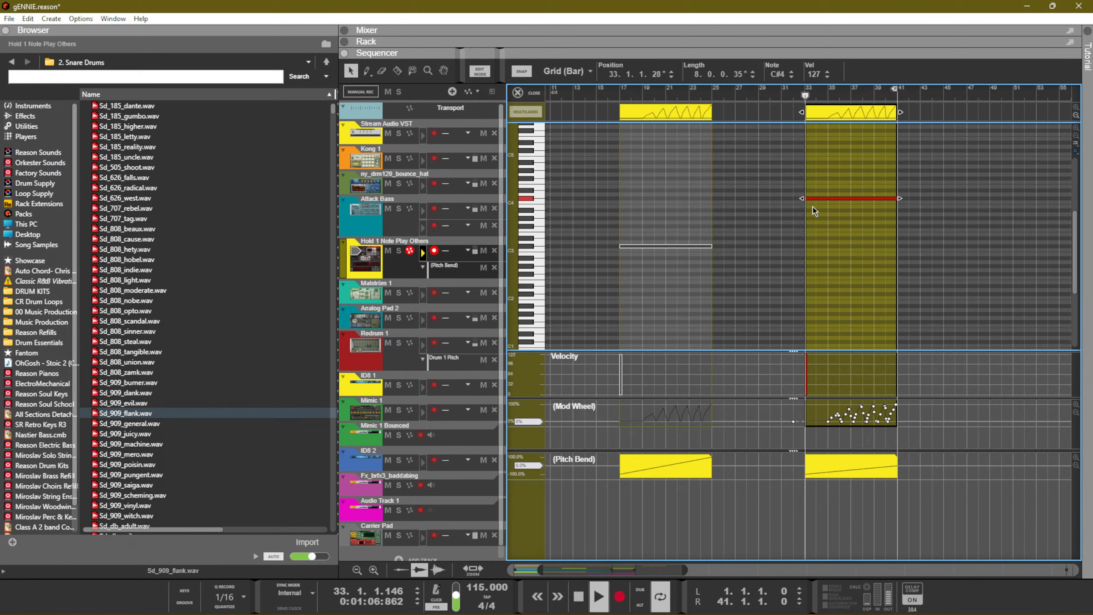
{"action": "key", "text": "ctrl+shift+Up"}
{"action": "key", "text": "KP_0"}
{"action": "key", "text": "KP_0"}
{"action": "key", "text": "KP_0"}
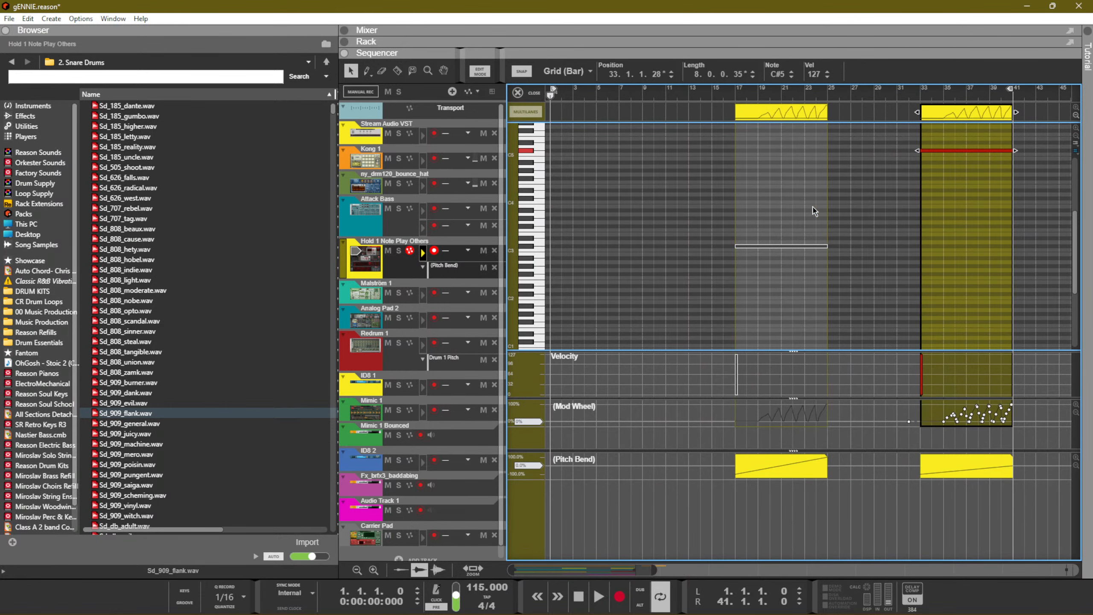
Play the transposed note from bar 33 and return to the full arrangement view
{"action": "key", "text": "space"}
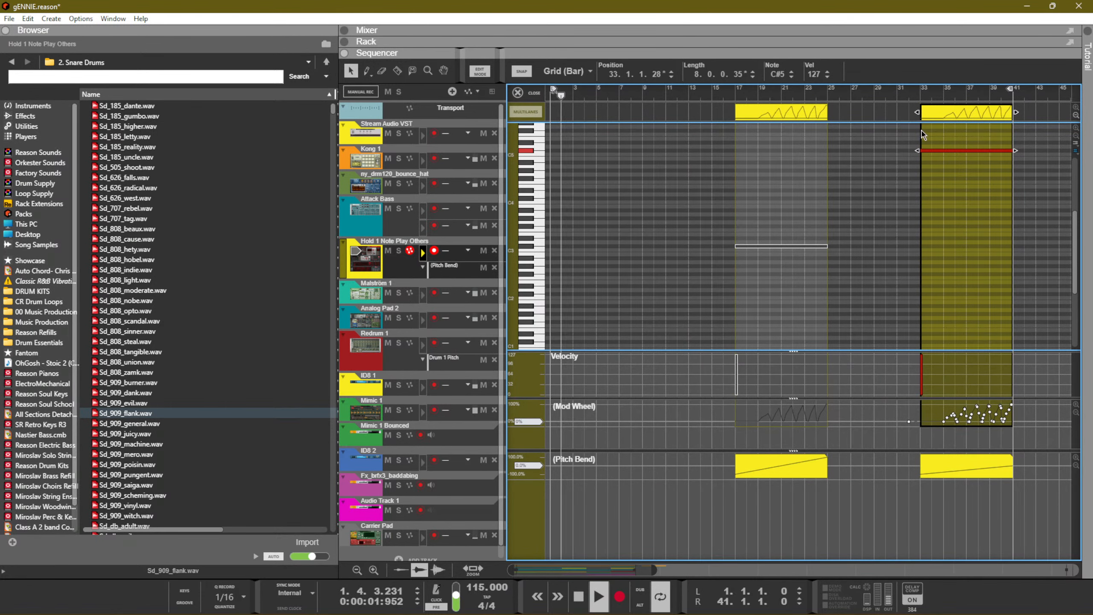
{"action": "key", "text": "space"}
{"action": "left_click", "coordinate": [921, 94]}
{"action": "key", "text": "space"}
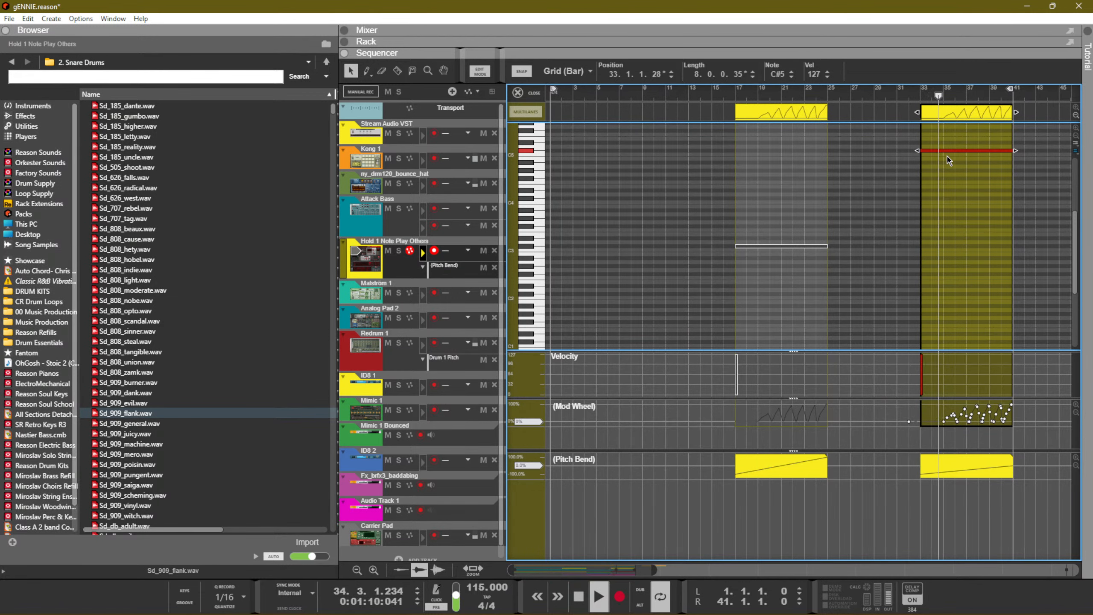
{"action": "key", "text": "ctrl+e"}
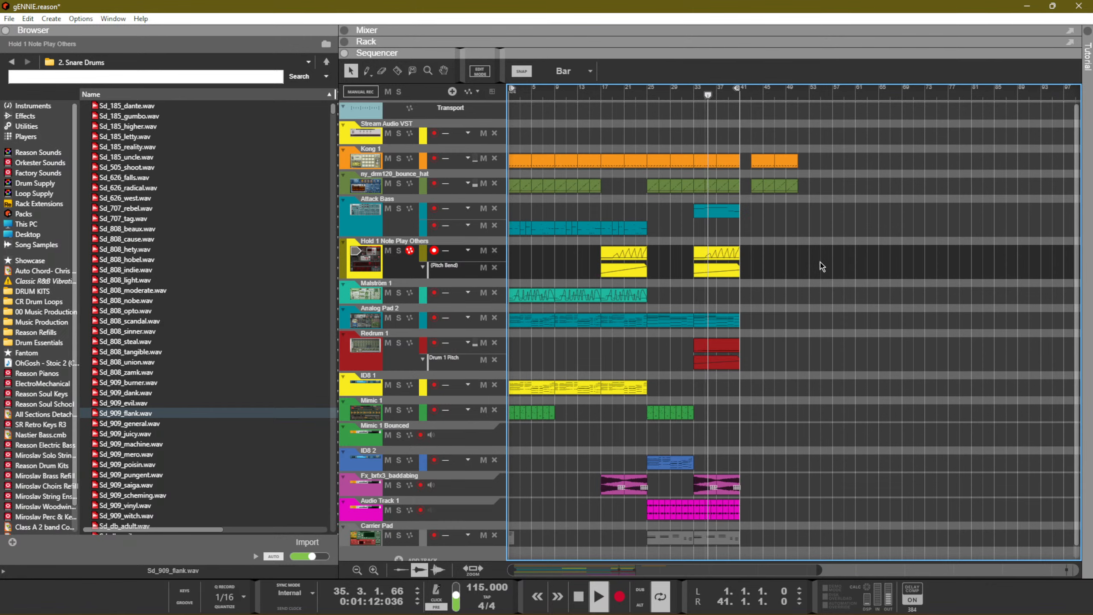
Extend the loop to bar 51 at the end of the Kong 1 and ny_drm120_bounce_hat clips, and save the song
{"action": "scroll", "coordinate": [819, 262], "scroll_direction": "down", "scroll_amount": 1}
{"action": "left_click_drag", "start_coordinate": [822, 292], "coordinate": [759, 148]}
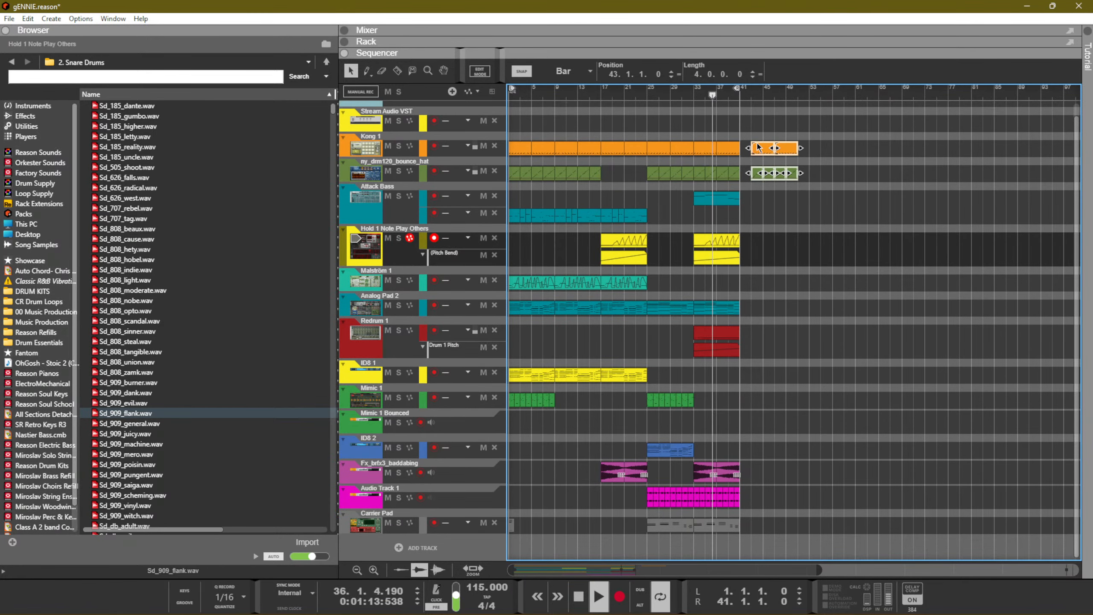
{"action": "left_click", "coordinate": [799, 94], "text": "alt"}
{"action": "left_click", "coordinate": [846, 161]}
{"action": "key", "text": "ctrl+s"}
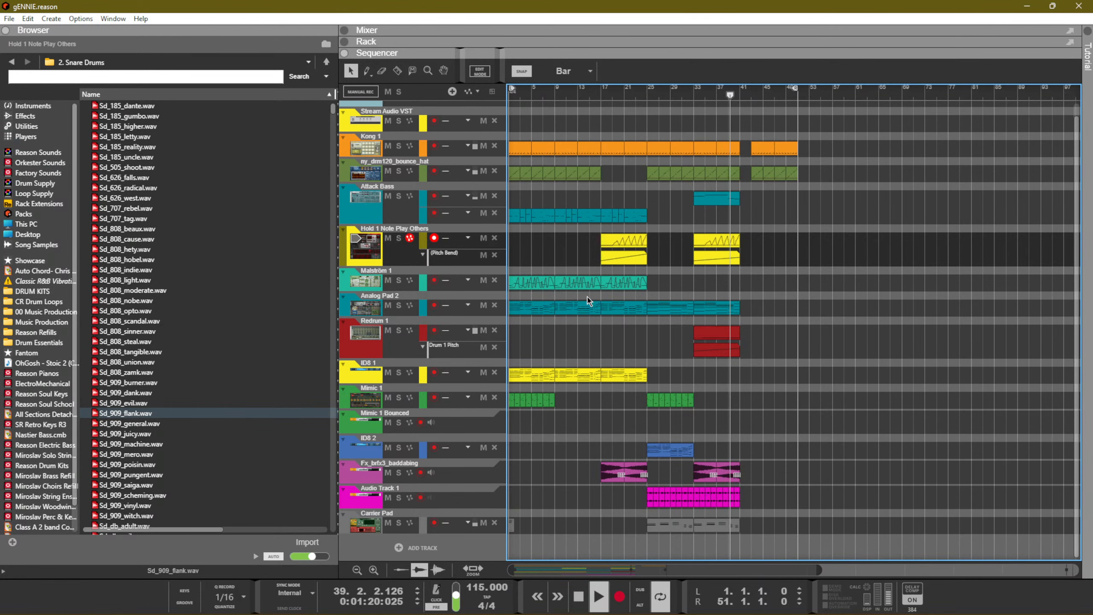
Find Fx_brfx3_buildingtension.wav in Drum Supply's Noises & FX folder and audition it
{"action": "left_click", "coordinate": [25, 194]}
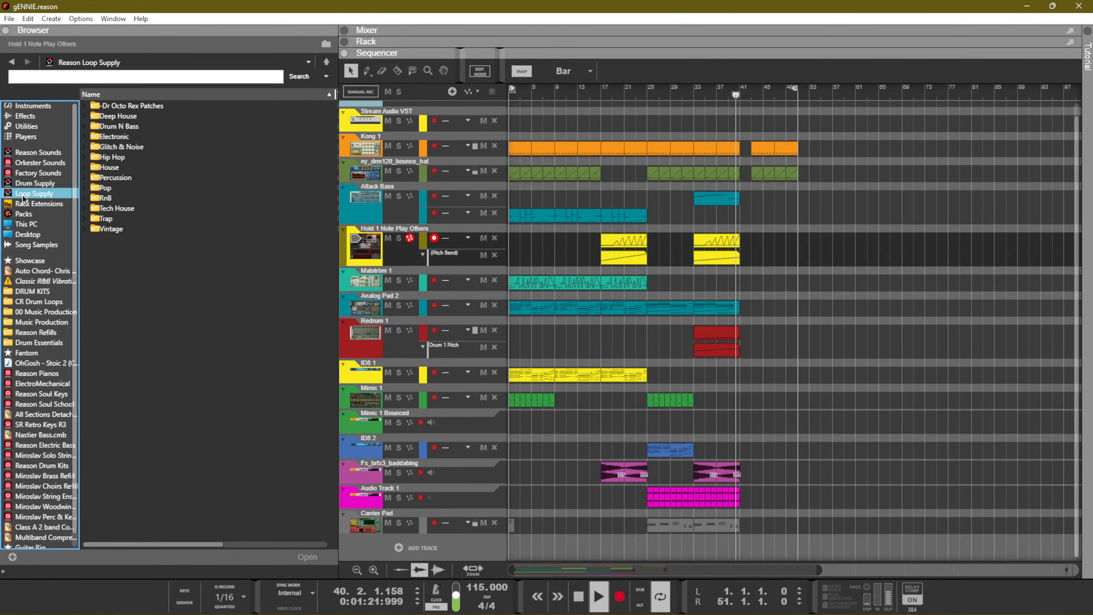
{"action": "left_click", "coordinate": [35, 183]}
{"action": "double_click", "coordinate": [121, 198]}
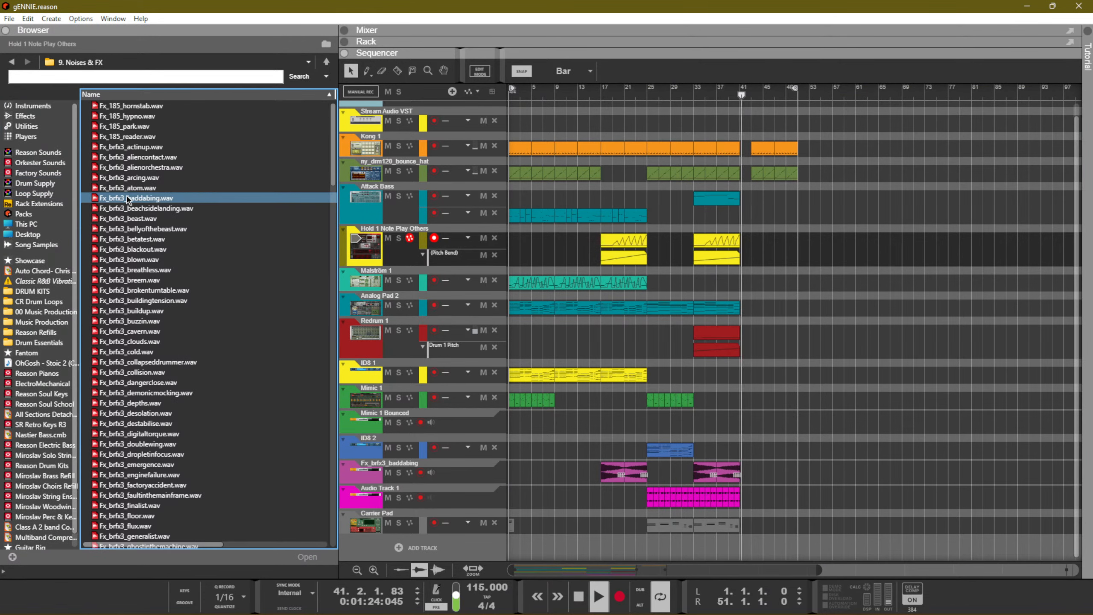
{"action": "left_click", "coordinate": [171, 291]}
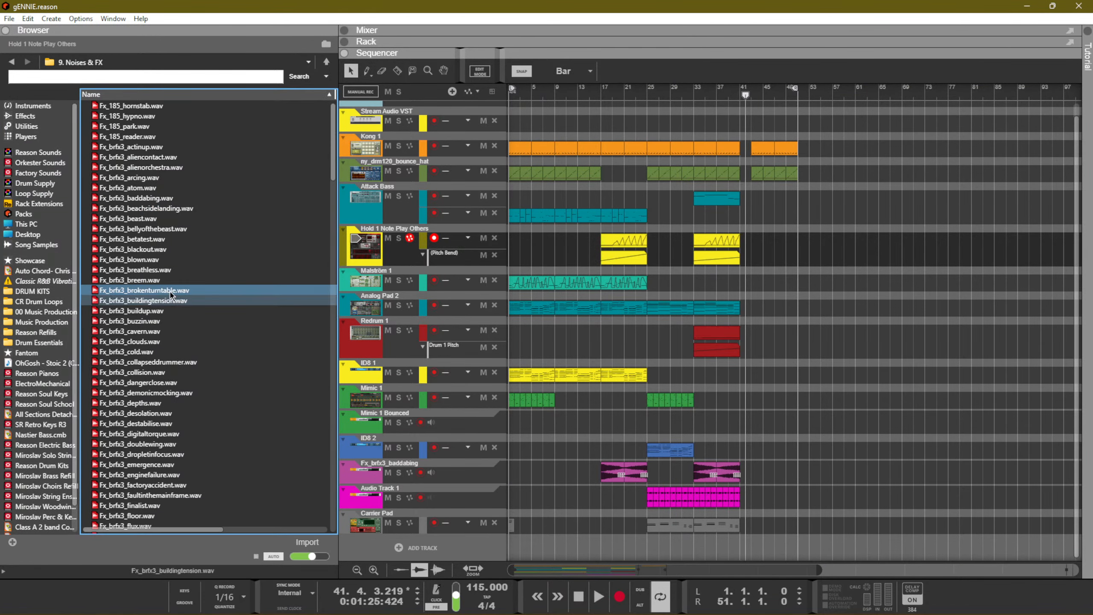
{"action": "left_click", "coordinate": [159, 300]}
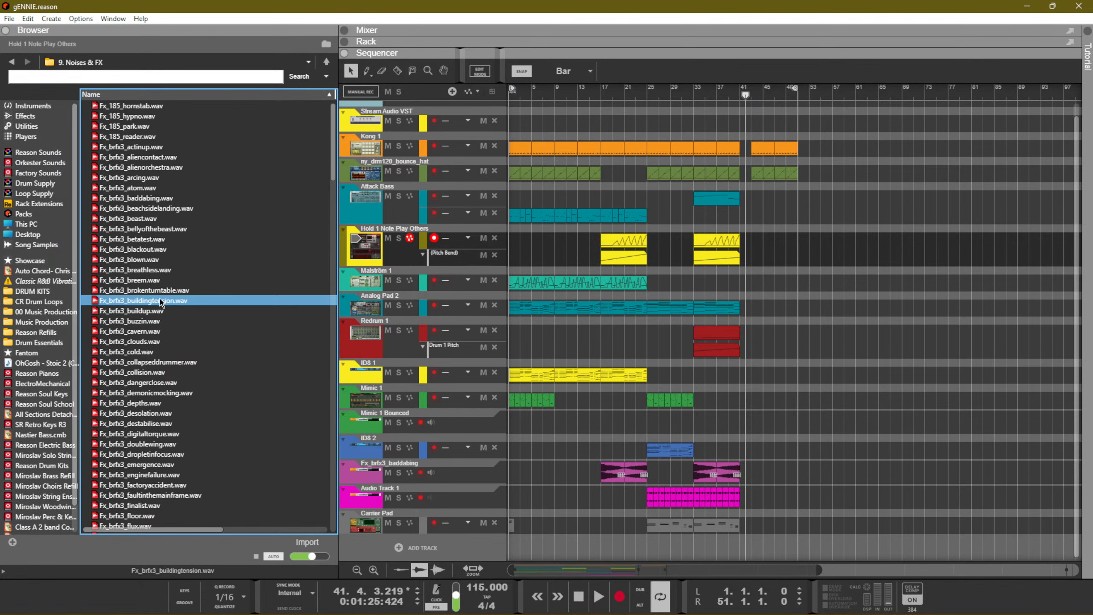
Place Fx_brfx3_buildingtension.wav on a new audio track at bar 37 and extend the clip to 4 bars
{"action": "left_click_drag", "start_coordinate": [159, 300], "coordinate": [693, 545]}
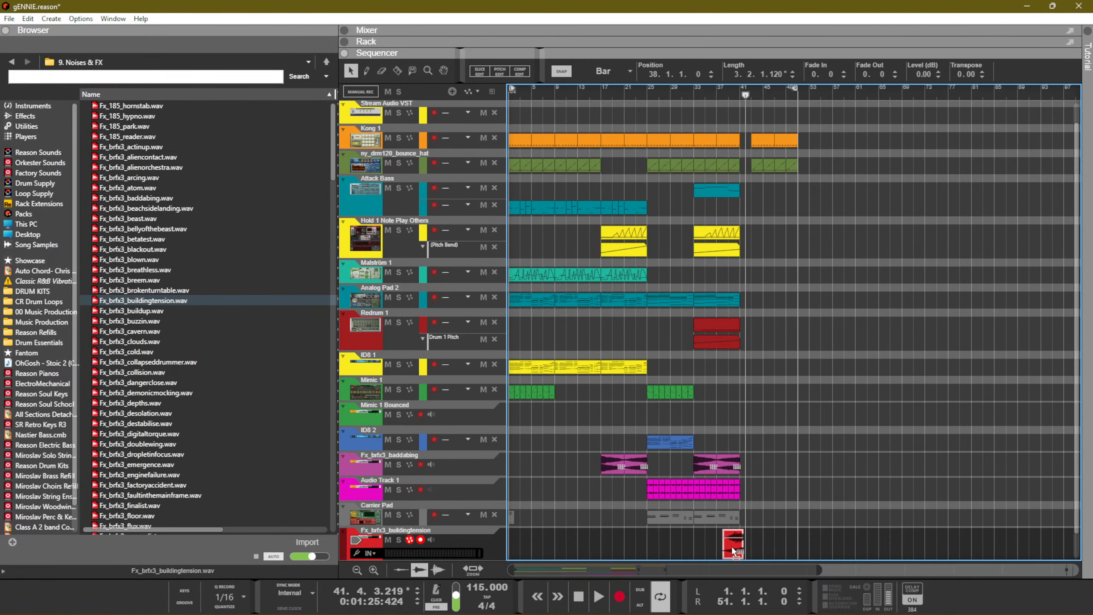
{"action": "scroll", "coordinate": [731, 553], "scroll_direction": "up", "scroll_amount": 6}
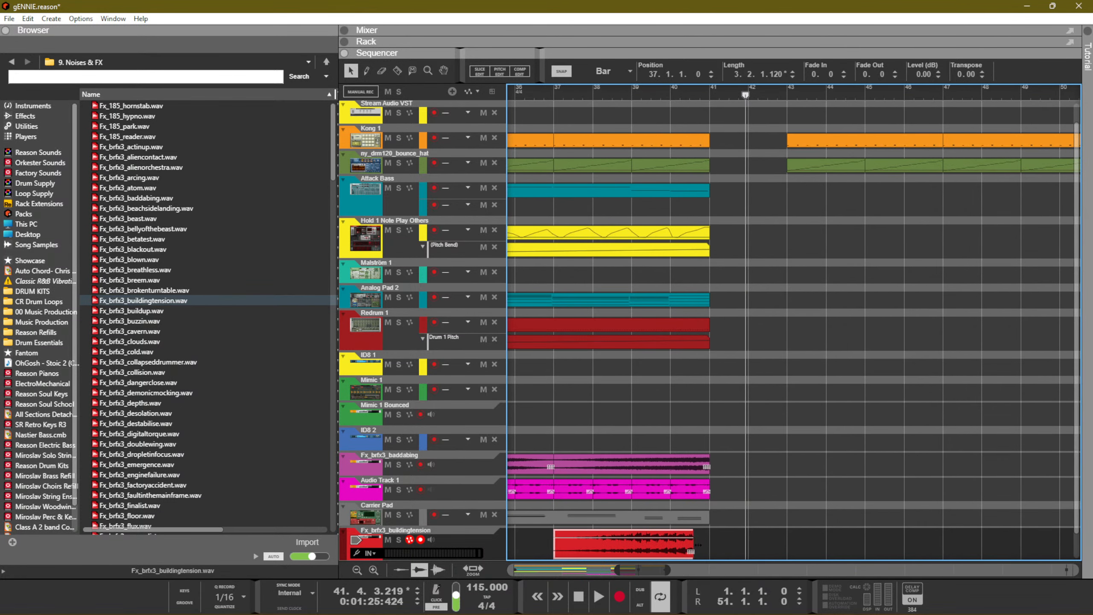
{"action": "mouse_move", "coordinate": [698, 546]}
{"action": "left_mouse_down"}
{"action": "mouse_move", "coordinate": [711, 545]}
{"action": "mouse_move", "coordinate": [674, 543]}
{"action": "mouse_move", "coordinate": [694, 545]}
{"action": "left_mouse_up"}
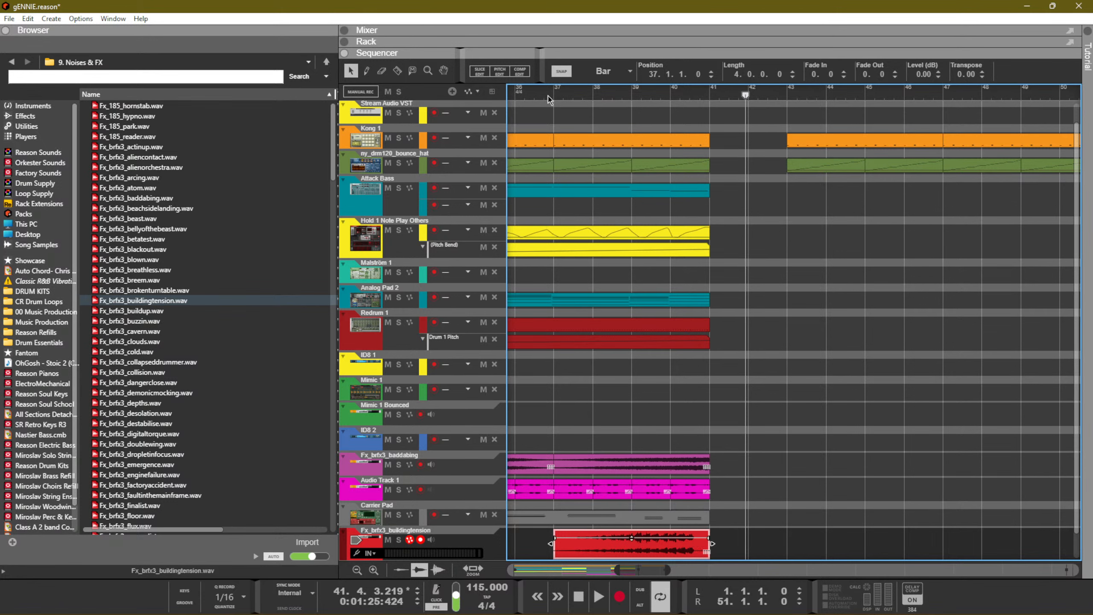
Play from bar 37 and lower the Fx_brfx3_buildingtension channel's level to -16.88 dB in the mixer
{"action": "left_click", "coordinate": [553, 86]}
{"action": "key", "text": "F5"}
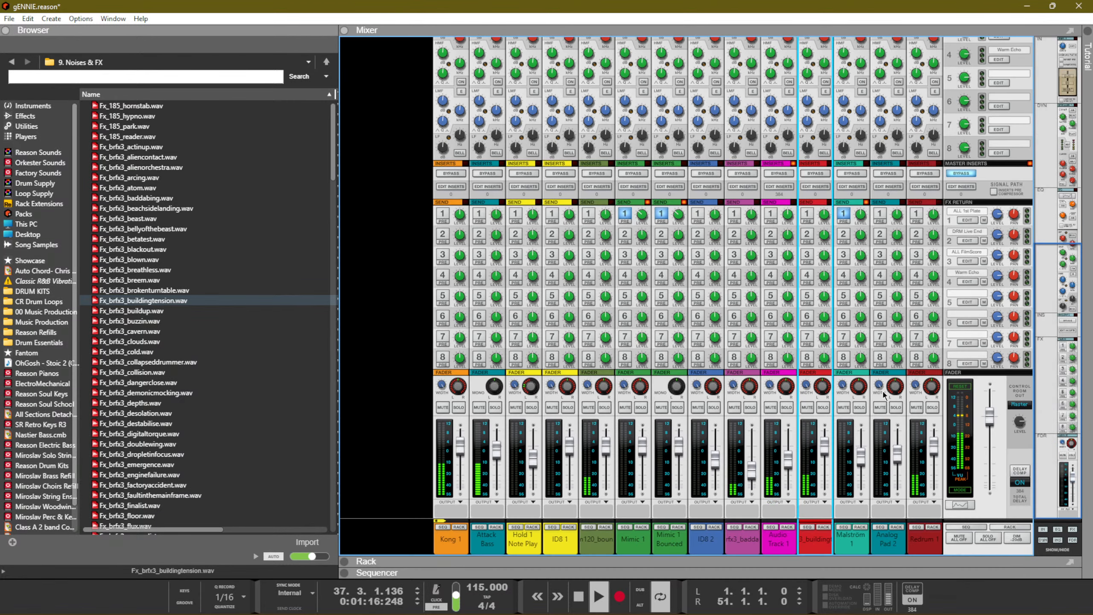
{"action": "left_click_drag", "start_coordinate": [824, 445], "coordinate": [822, 474]}
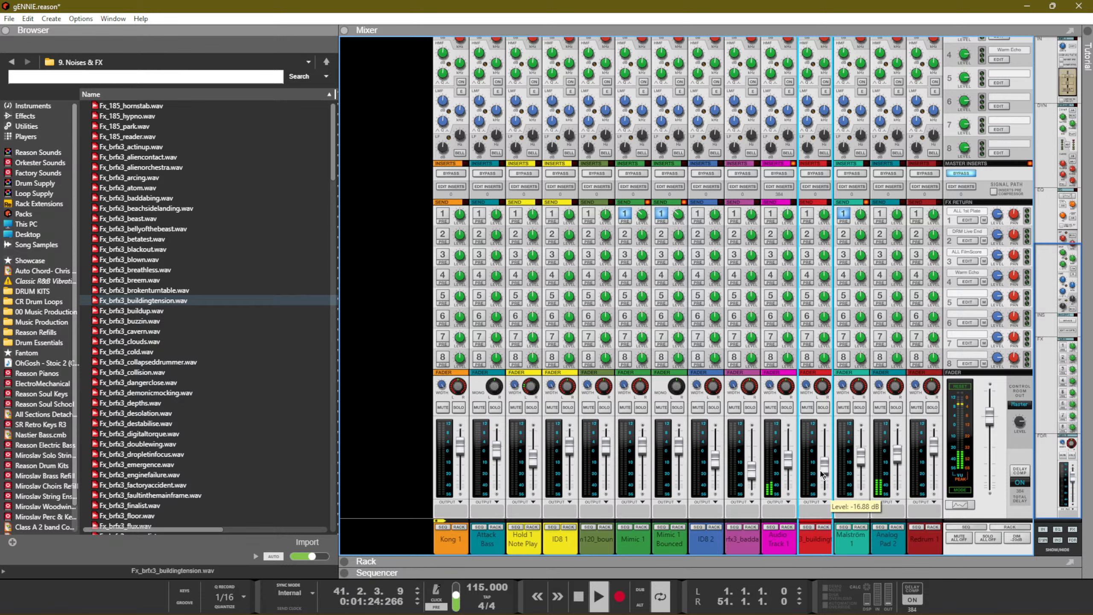
{"action": "key", "text": "F7"}
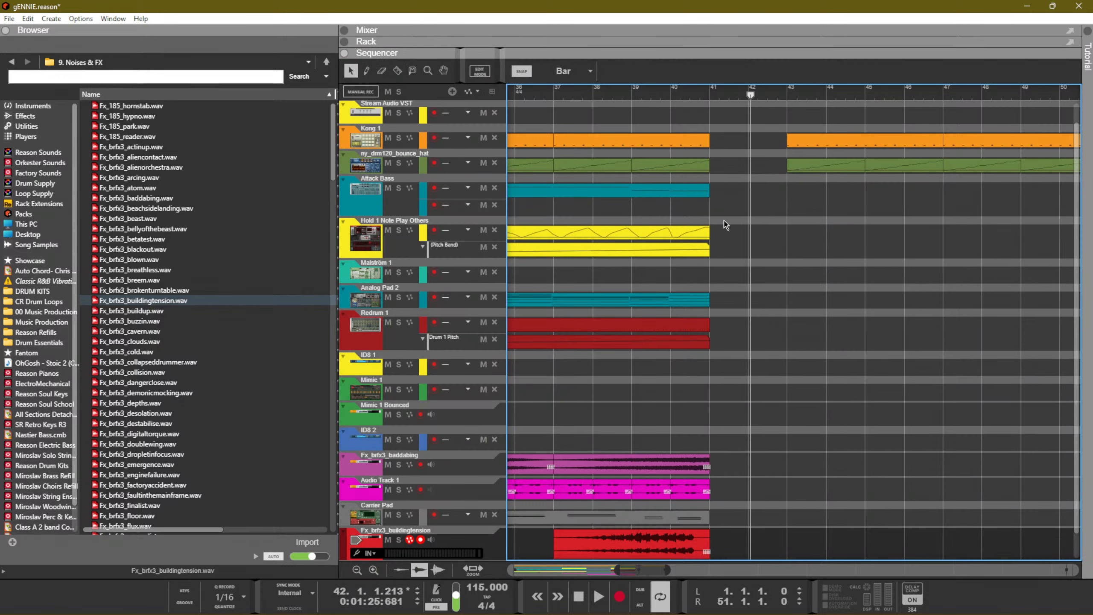
Move the playhead to bar 41 and try out the ID8 1 and Hold 1 Note Play Others instruments
{"action": "left_click", "coordinate": [708, 93]}
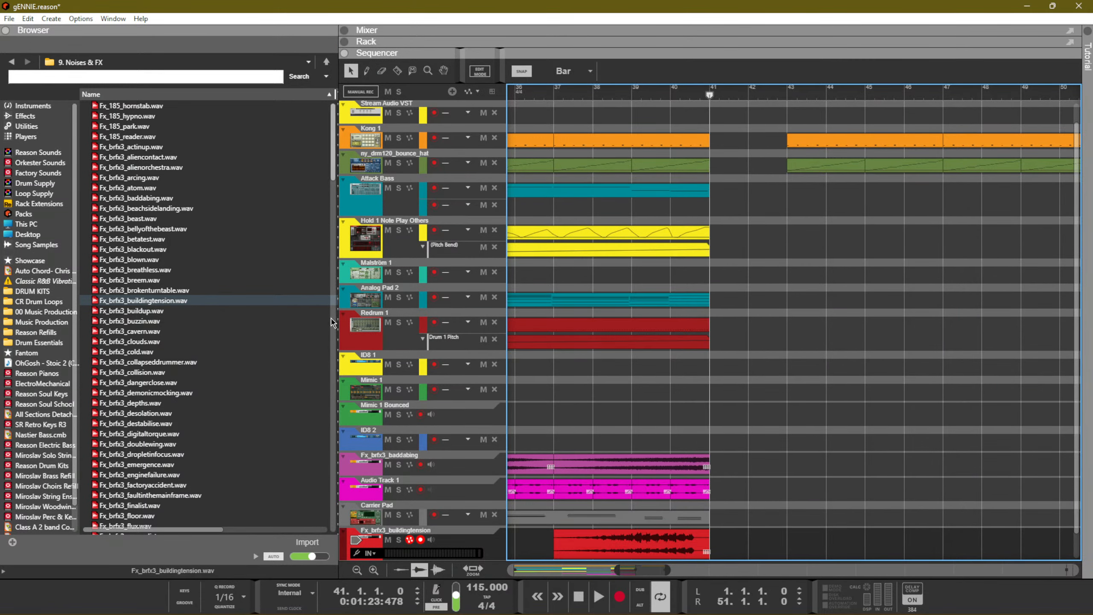
{"action": "left_click", "coordinate": [430, 364]}
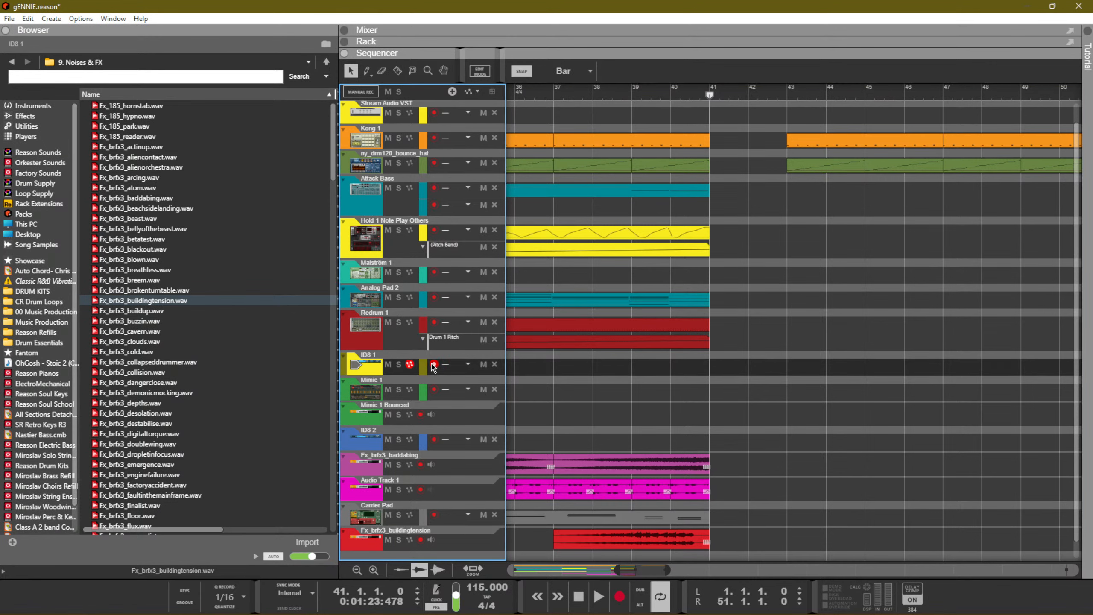
{"action": "left_click", "coordinate": [434, 232]}
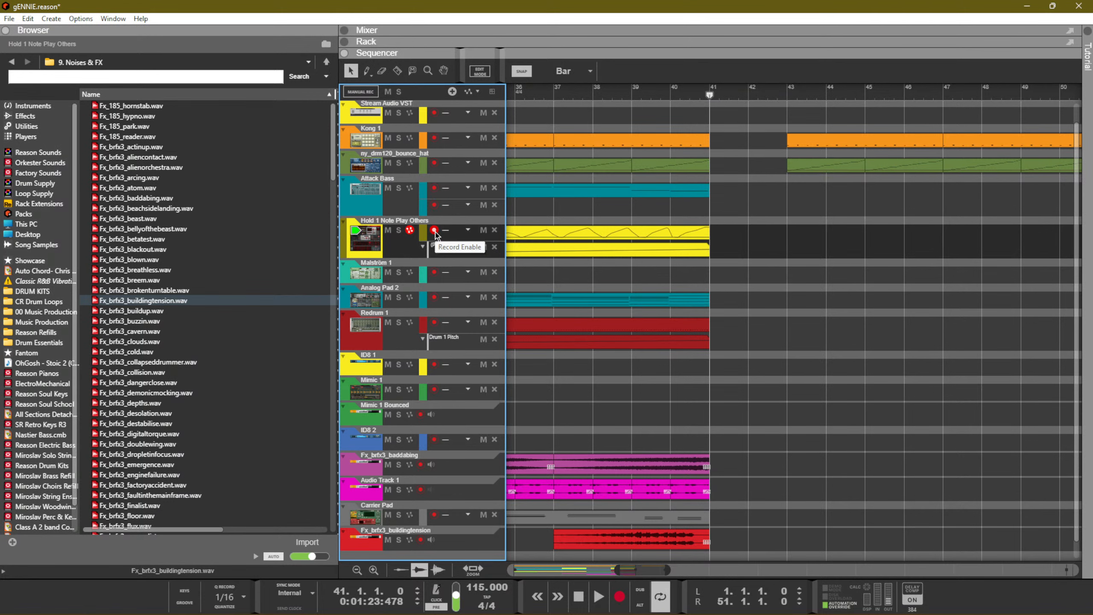
{"action": "left_click", "coordinate": [435, 230]}
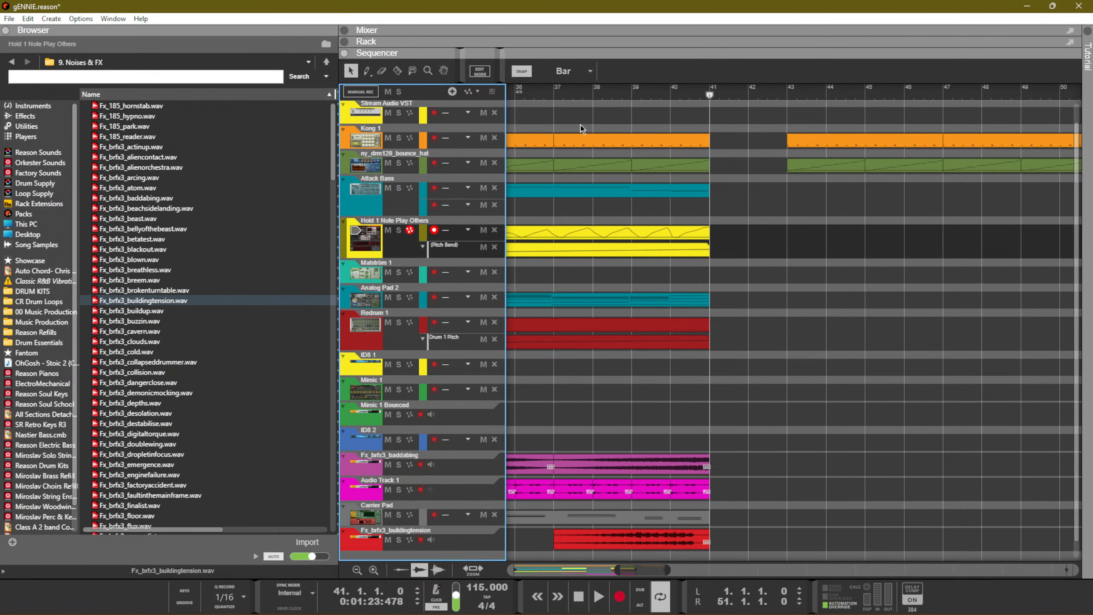
Play the build-up from bar 37 and check the Redrum 1 Drum 1 Pitch clip
{"action": "left_click", "coordinate": [542, 90]}
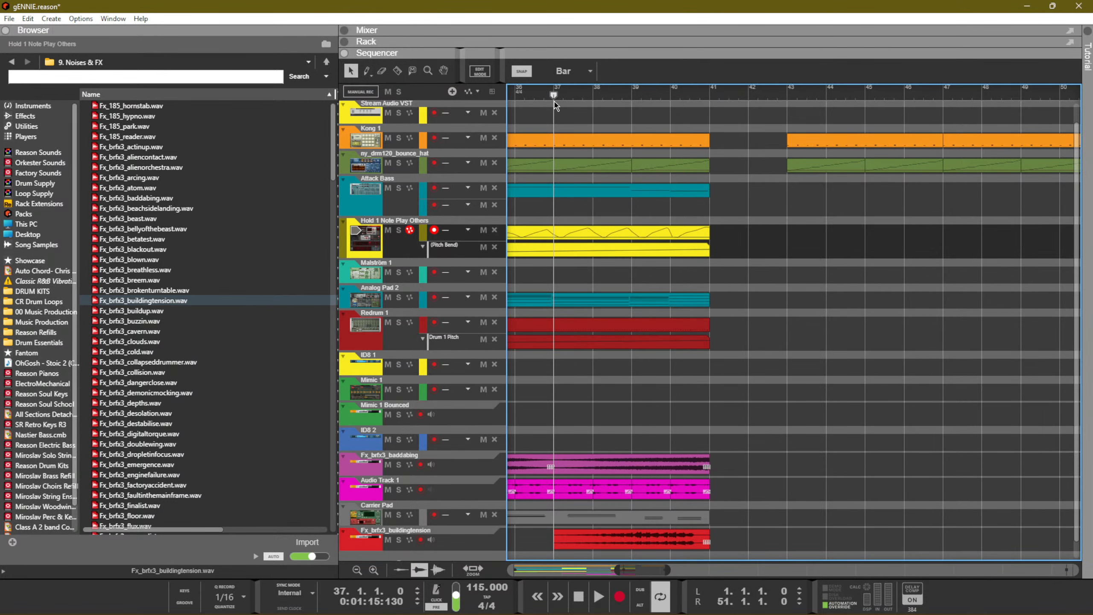
{"action": "key", "text": "space"}
{"action": "scroll", "coordinate": [624, 305], "scroll_direction": "down", "scroll_amount": 1}
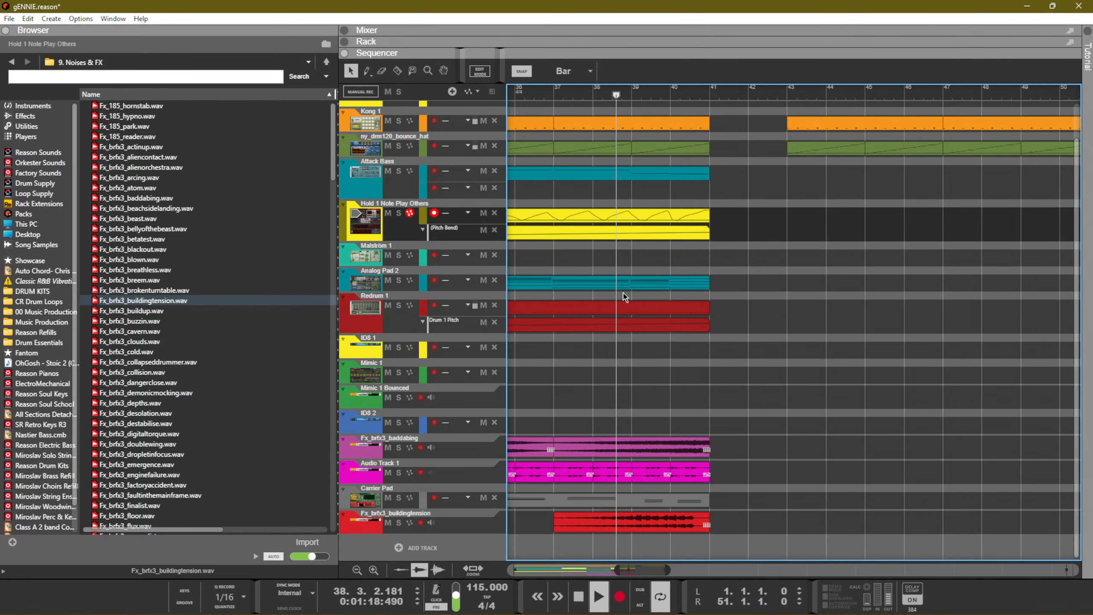
{"action": "left_click", "coordinate": [701, 326]}
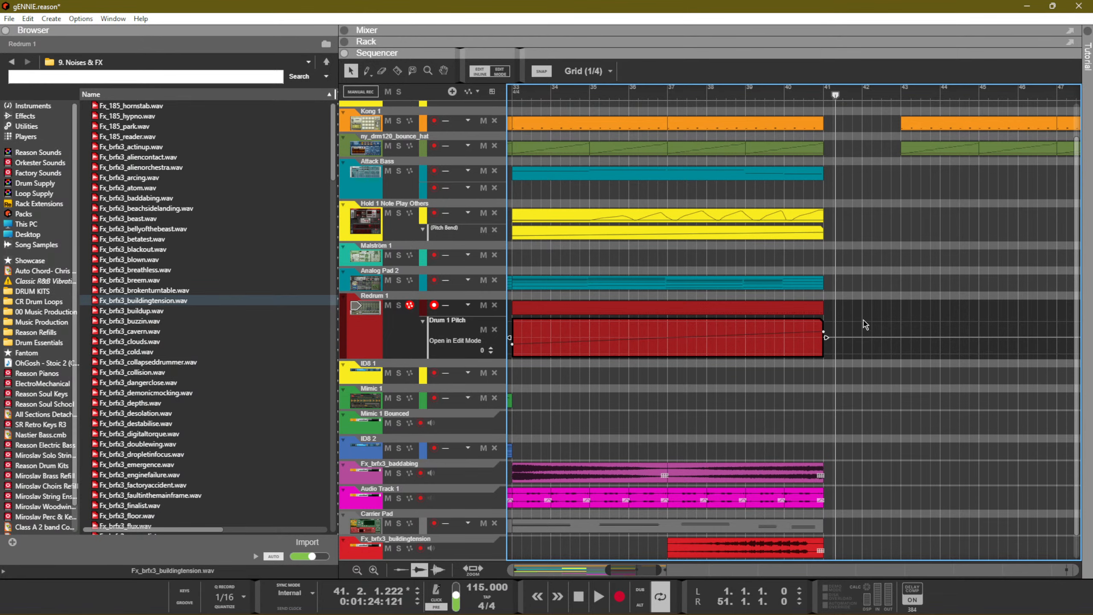
{"action": "scroll", "coordinate": [863, 320], "scroll_direction": "down", "scroll_amount": 2}
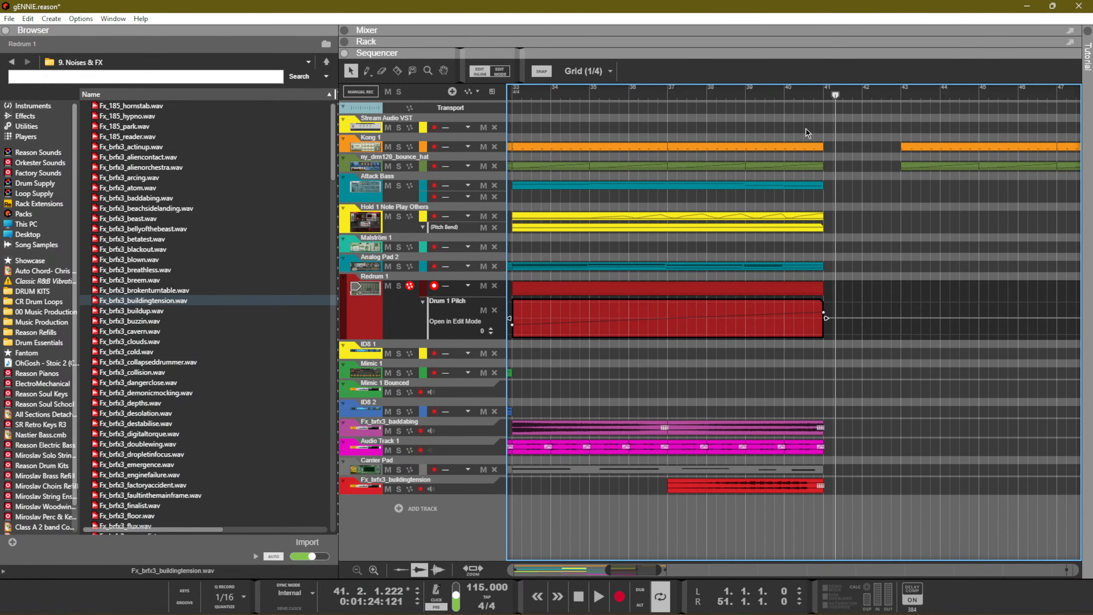
Return the playhead to bar 41 and try Malström 1, Analog Pad 2 and Hold 1 Note Play Others in turn
{"action": "left_click", "coordinate": [817, 91]}
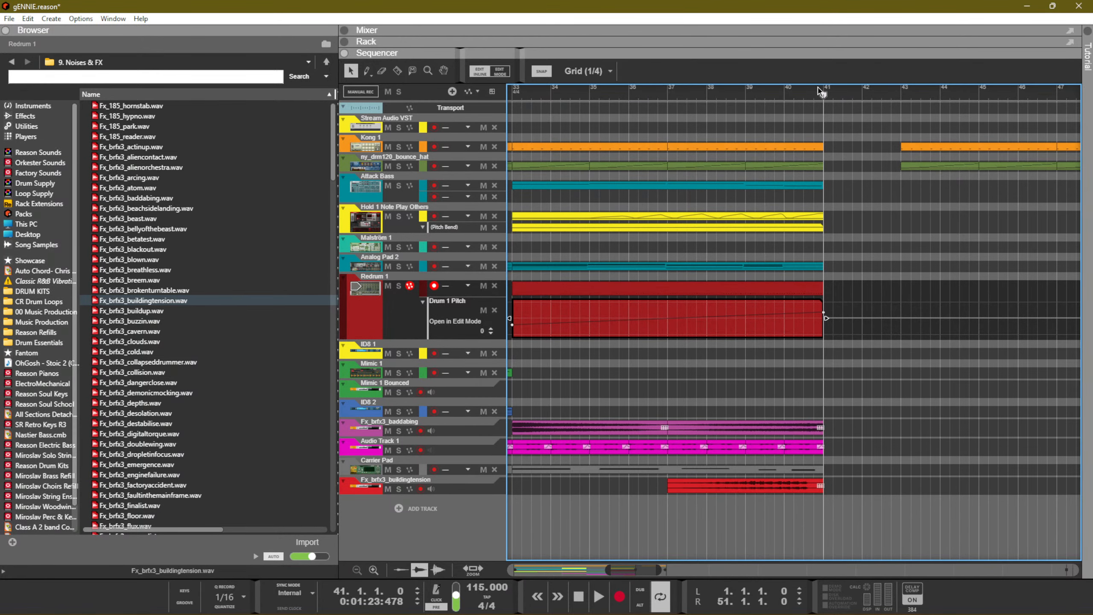
{"action": "left_click", "coordinate": [433, 248]}
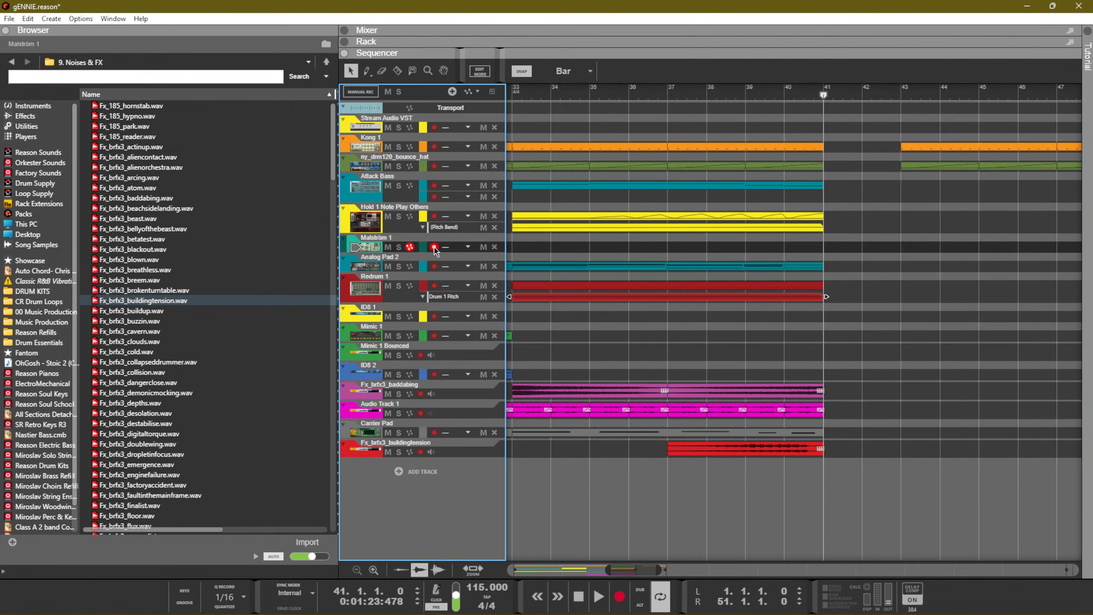
{"action": "left_click", "coordinate": [433, 266]}
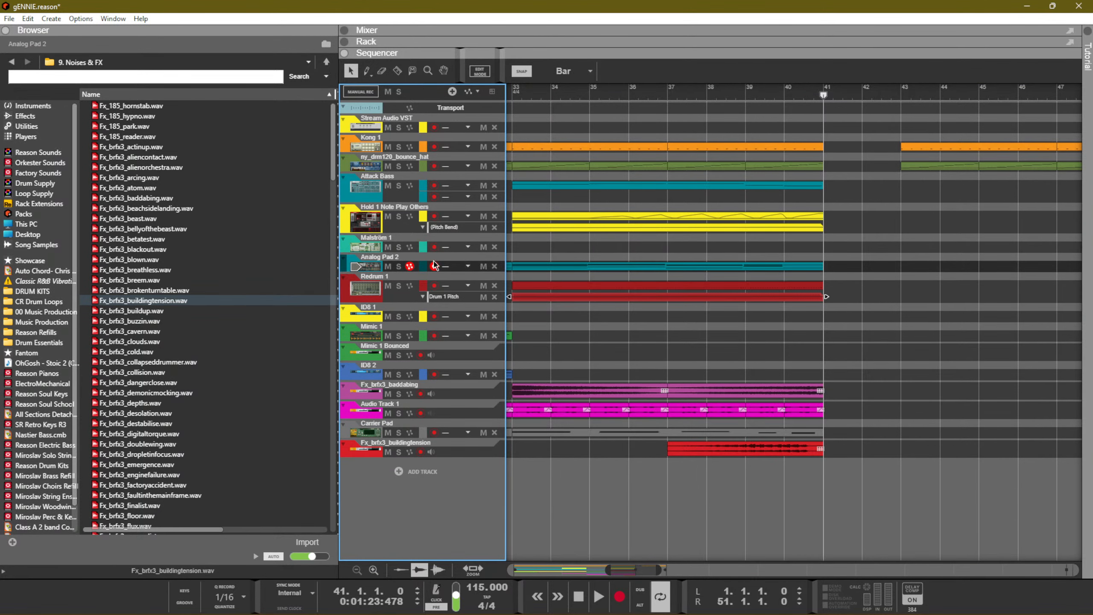
{"action": "left_click", "coordinate": [435, 216]}
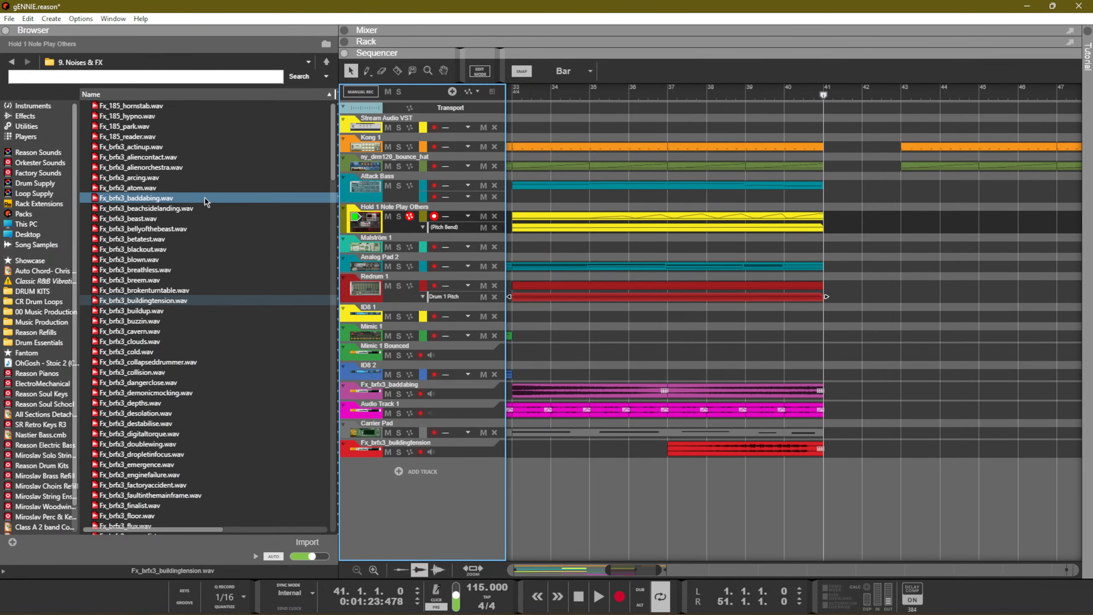
Audition samples in the Noises & FX folder, between Fx_185_hypno.wav and Fx_brfx3_floor.wav, for an effect at bar 41
{"action": "left_click", "coordinate": [161, 179]}
{"action": "left_click", "coordinate": [157, 148]}
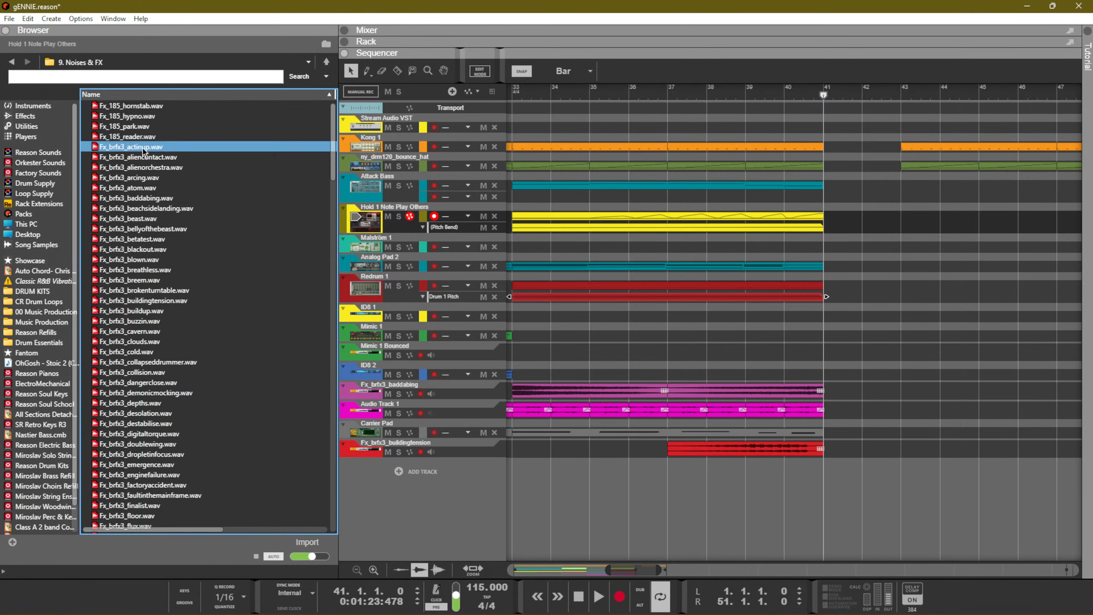
{"action": "left_click", "coordinate": [154, 117]}
{"action": "left_click", "coordinate": [156, 146]}
{"action": "left_click", "coordinate": [157, 138]}
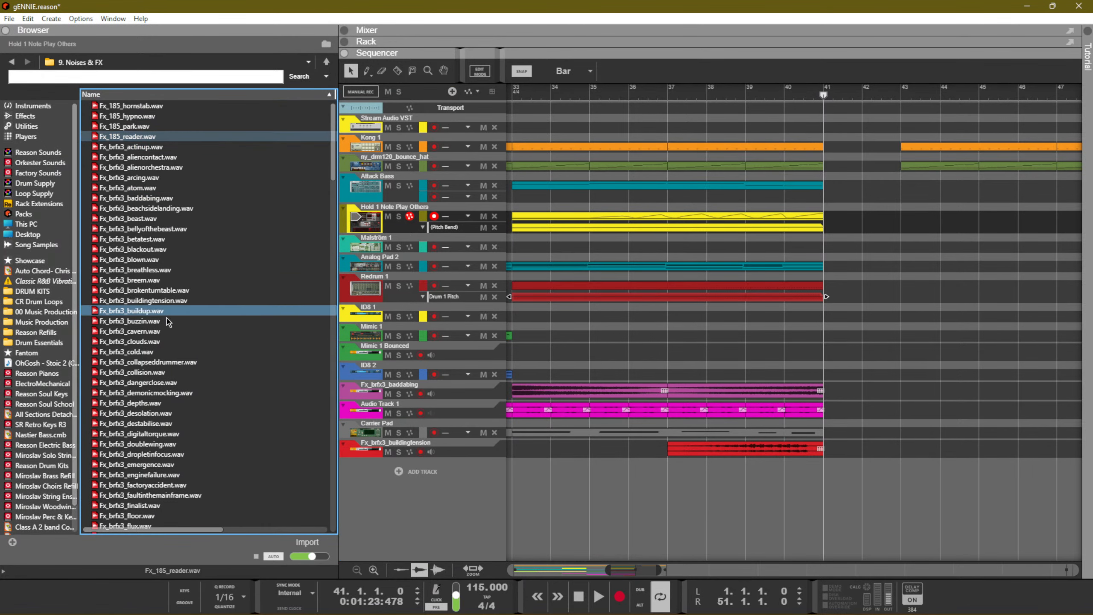
{"action": "left_click", "coordinate": [170, 342]}
{"action": "scroll", "coordinate": [172, 351], "scroll_direction": "down", "scroll_amount": 4}
{"action": "left_click", "coordinate": [176, 157]}
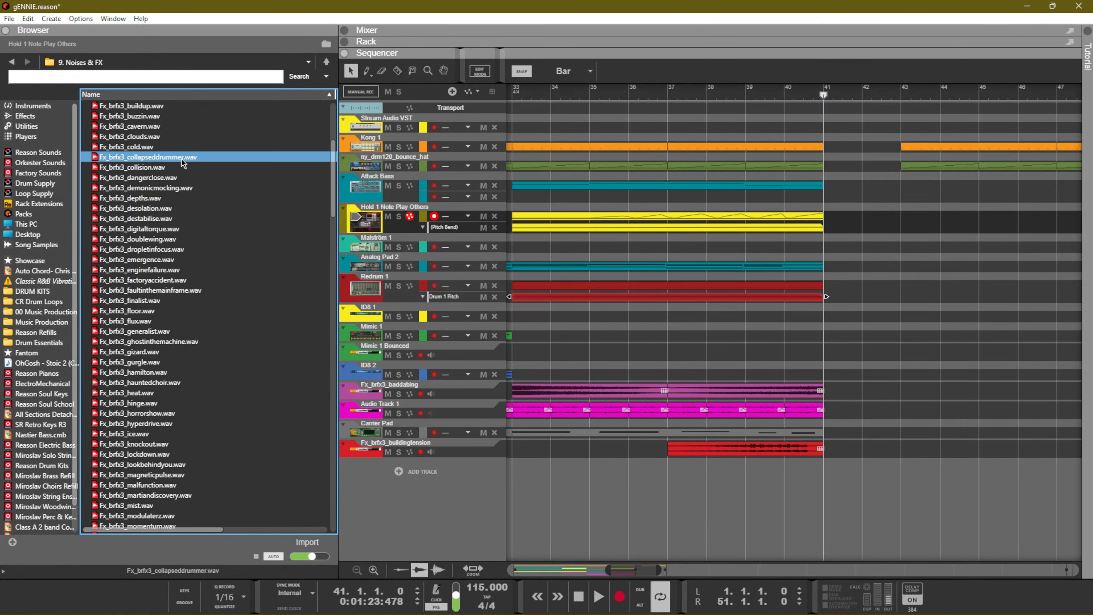
{"action": "left_click", "coordinate": [170, 167]}
{"action": "left_click", "coordinate": [157, 177]}
{"action": "left_click", "coordinate": [146, 188]}
{"action": "left_click", "coordinate": [135, 198]}
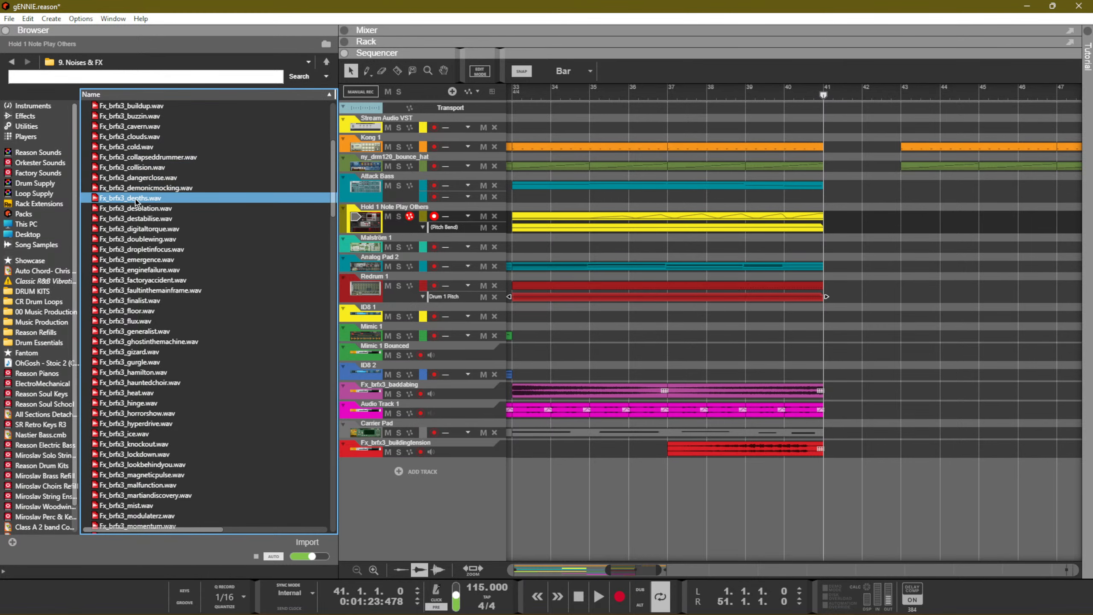
{"action": "left_click", "coordinate": [143, 147]}
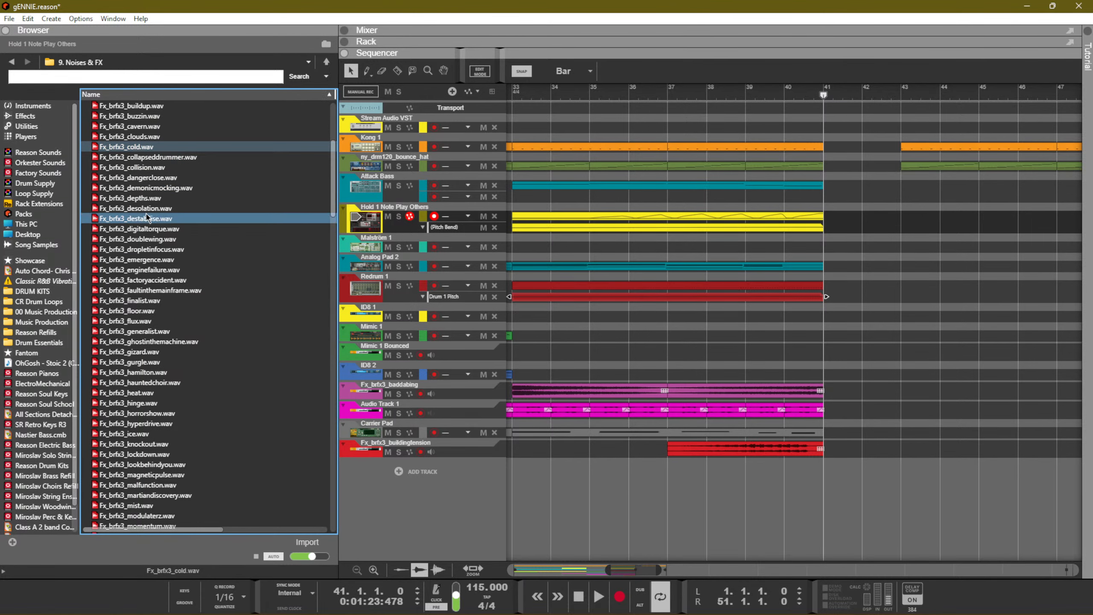
{"action": "left_click", "coordinate": [151, 228]}
{"action": "left_click", "coordinate": [158, 280]}
{"action": "left_click", "coordinate": [157, 290]}
{"action": "left_click", "coordinate": [155, 301]}
{"action": "left_click", "coordinate": [153, 310]}
{"action": "left_click", "coordinate": [154, 290]}
{"action": "left_click", "coordinate": [153, 280]}
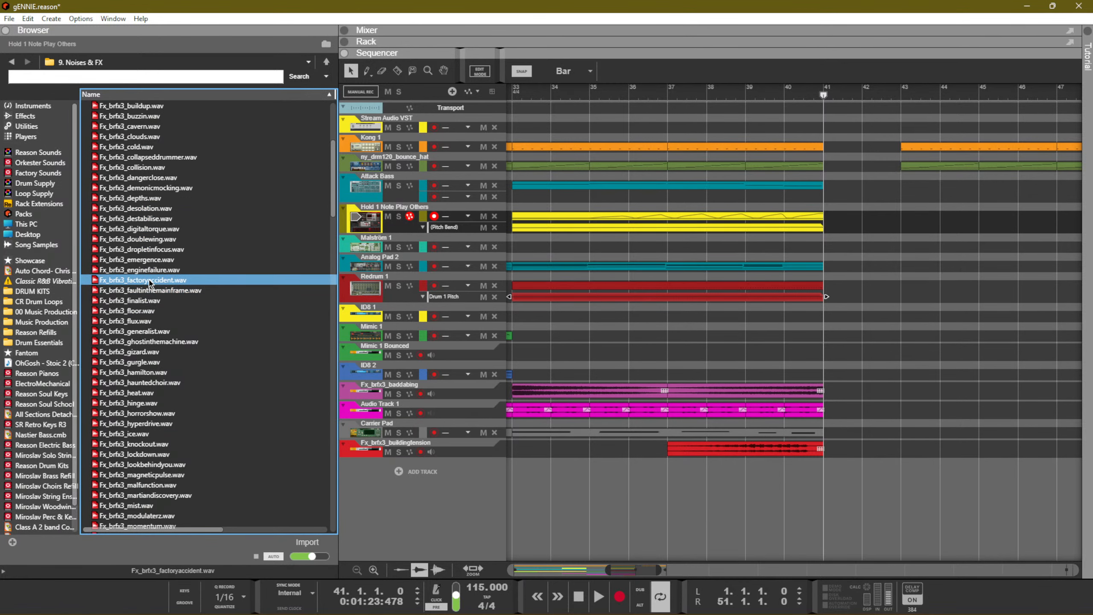
Place Fx_brfx3_collapseddrummer.wav on a new audio track starting at bar 41
{"action": "left_click", "coordinate": [149, 177]}
{"action": "left_click", "coordinate": [149, 157]}
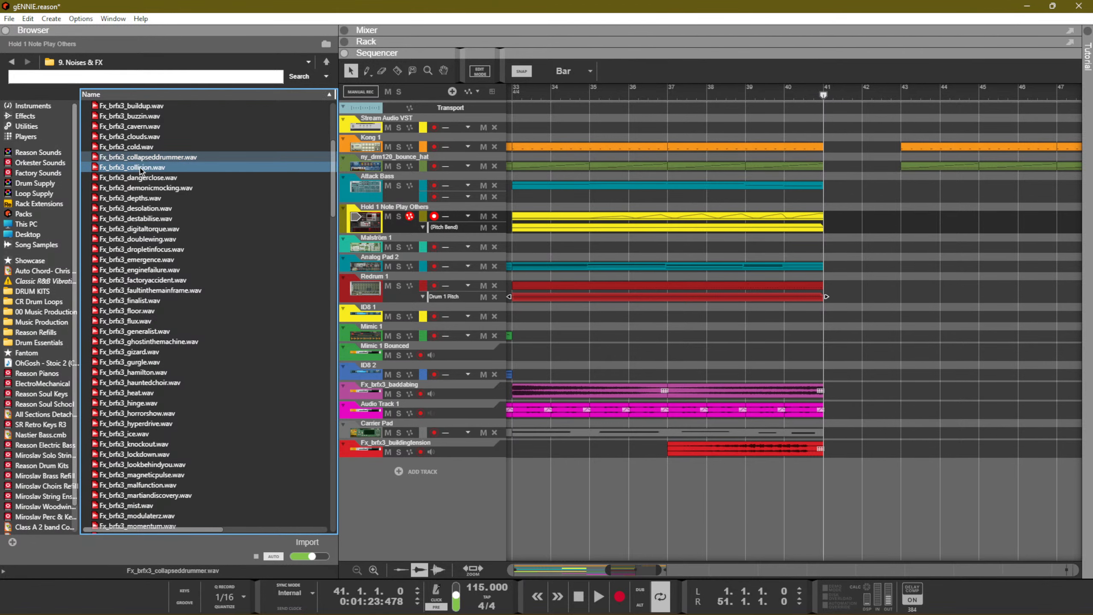
{"action": "left_click_drag", "start_coordinate": [149, 157], "coordinate": [832, 488]}
Play from bar 37 and lower the Fx_brfx3_collapseddrummer channel's level to -16.21 dB in the mixer
{"action": "left_click_drag", "start_coordinate": [793, 106], "coordinate": [668, 106]}
{"action": "key", "text": "space"}
{"action": "key", "text": "F5"}
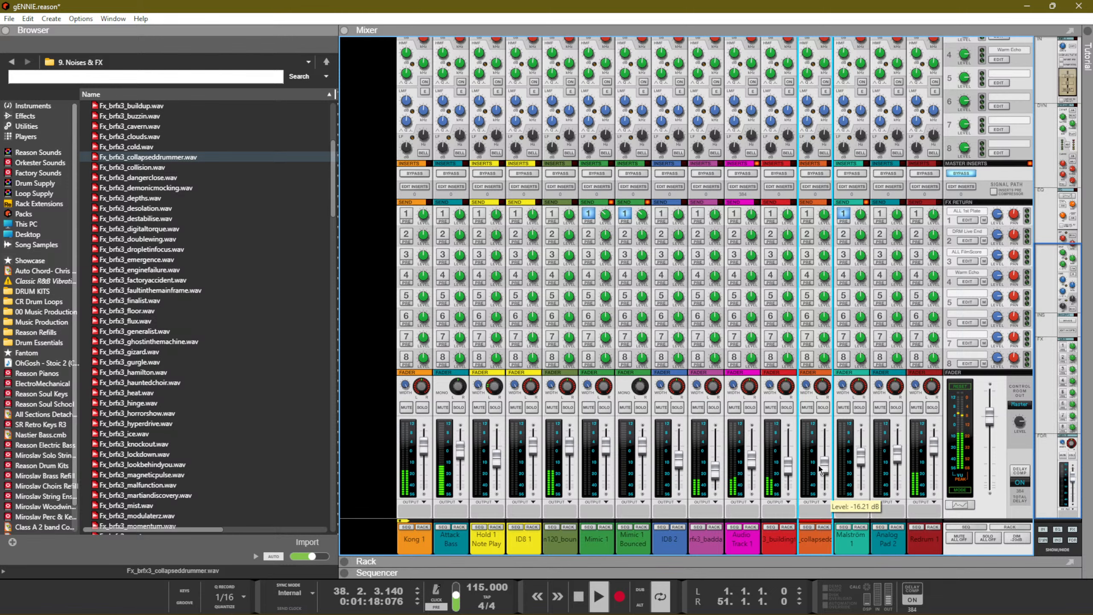
{"action": "key", "text": "F7"}
Deselect the new effect clip, record-enable the Hold 1 Note Play Others track and stop playback
{"action": "left_click", "coordinate": [886, 264]}
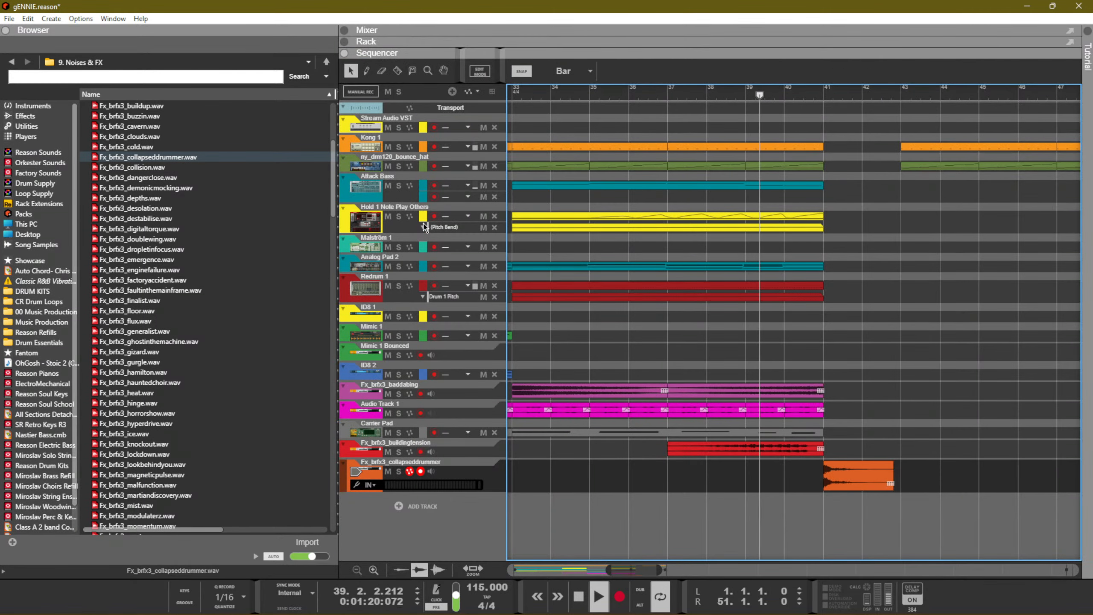
{"action": "left_click", "coordinate": [434, 216]}
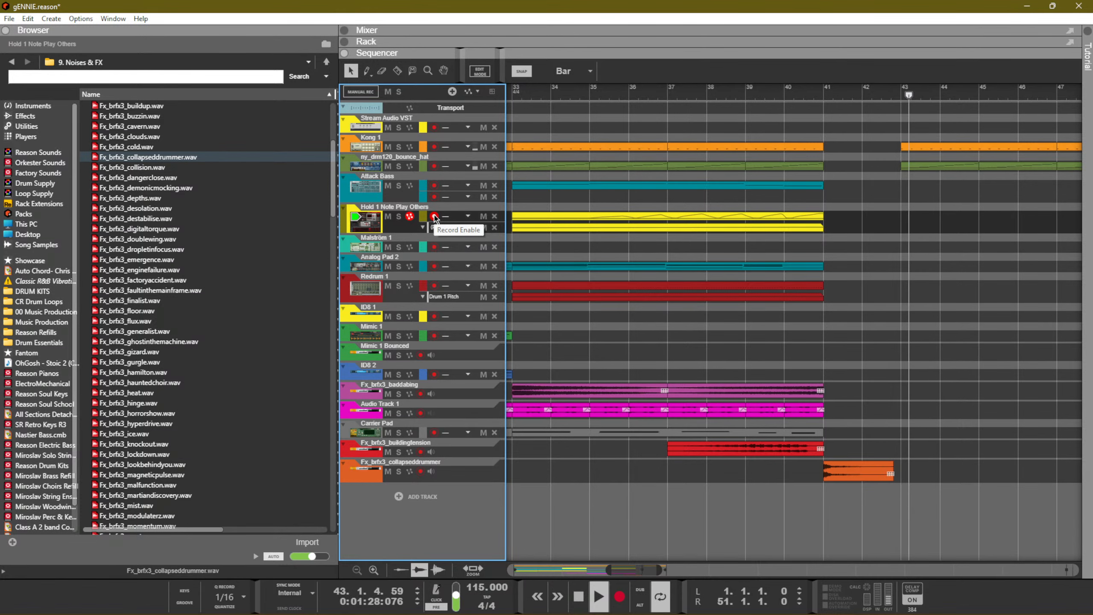
{"action": "key", "text": "space"}
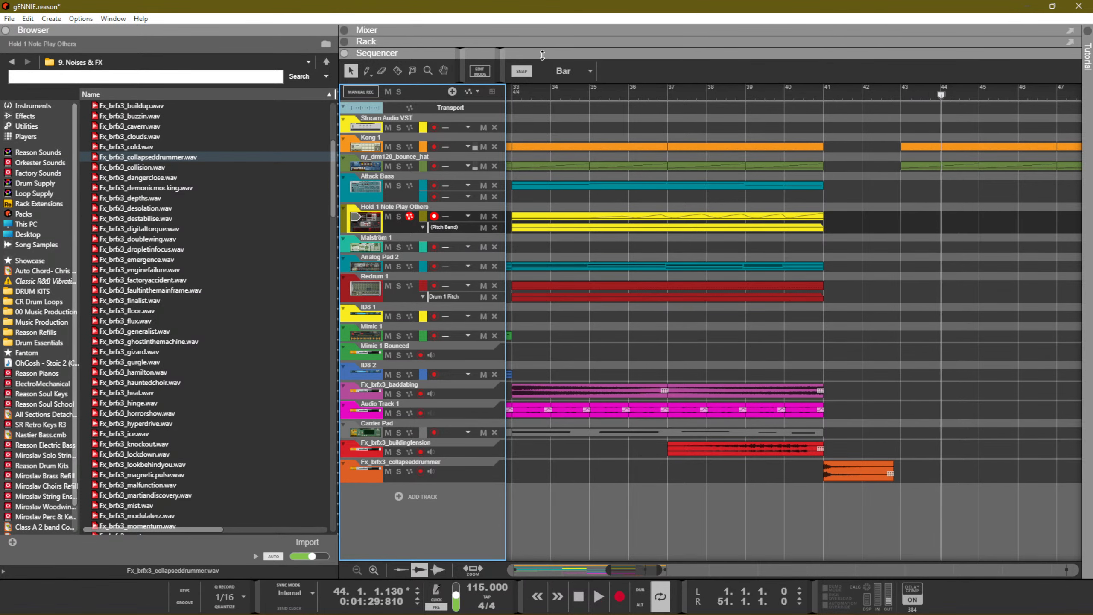
Move the Fx_brfx3_collapseddrummer clip to bar 45 and play from bar 40
{"action": "scroll", "coordinate": [904, 180], "scroll_direction": "down", "scroll_amount": 3}
{"action": "left_click", "coordinate": [901, 202]}
{"action": "left_click", "coordinate": [822, 94]}
{"action": "left_click_drag", "start_coordinate": [876, 472], "coordinate": [1013, 482]}
{"action": "left_click", "coordinate": [851, 93]}
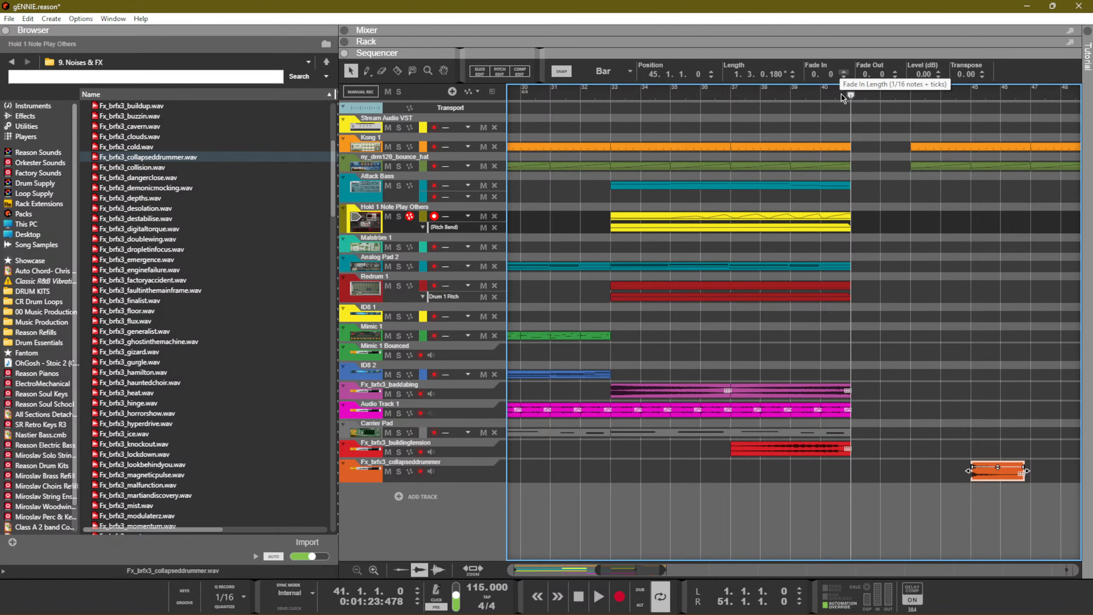
{"action": "left_click", "coordinate": [820, 94]}
{"action": "key", "text": "space"}
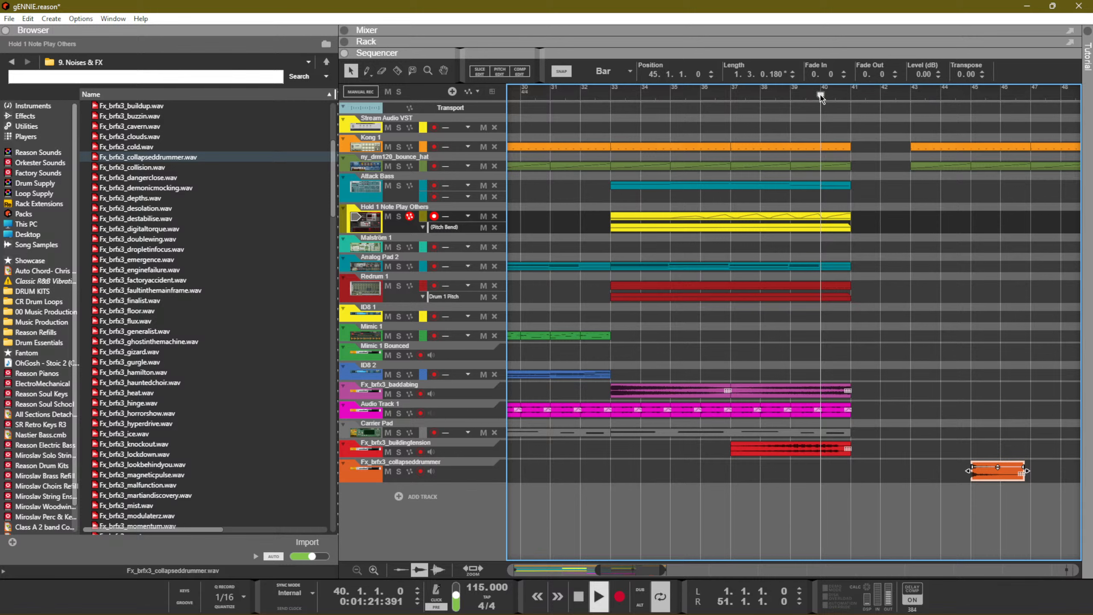
Move the Kong 1 and ny_dmt120_bounce_hat clips to bar 42, shift the effect clip one bar earlier too, and play from bar 40
{"action": "key", "text": "g"}
{"action": "key", "text": "g"}
{"action": "key", "text": "g"}
{"action": "key", "text": "g"}
{"action": "key", "text": "g"}
{"action": "key", "text": "g"}
{"action": "key", "text": "g"}
{"action": "key", "text": "g"}
{"action": "key", "text": "g"}
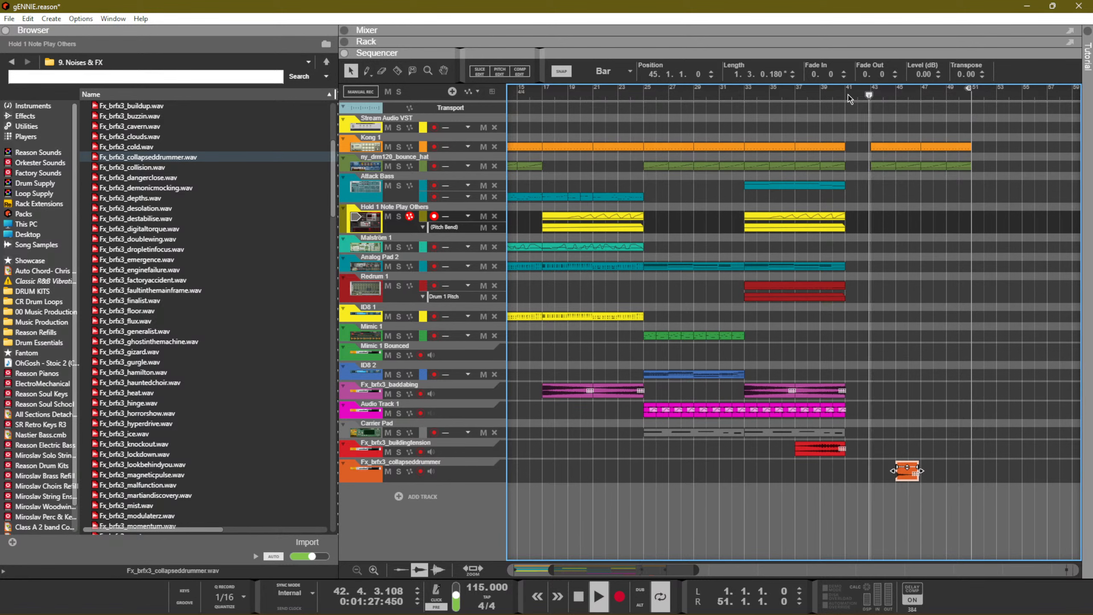
{"action": "left_click", "coordinate": [900, 191]}
{"action": "left_click_drag", "start_coordinate": [994, 512], "coordinate": [875, 147]}
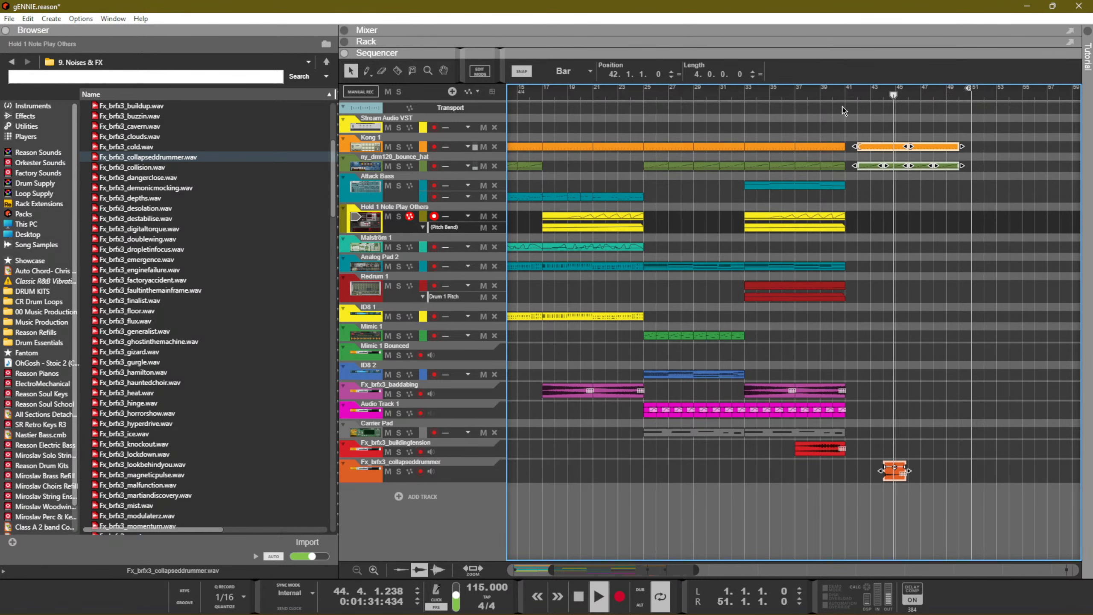
{"action": "key", "text": "space"}
{"action": "left_click", "coordinate": [833, 91]}
{"action": "key", "text": "space"}
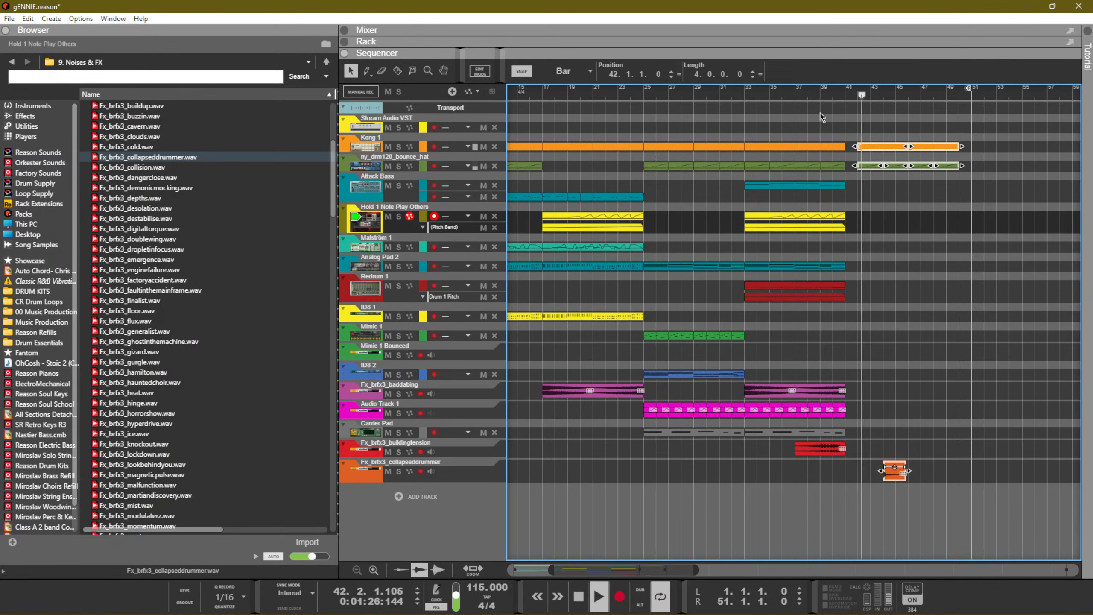
Record a five-bar part on the Hold 1 Note Play Others track from bar 42
{"action": "key", "text": "KP_0"}
{"action": "key", "text": "KP_0"}
{"action": "key", "text": "KP_0"}
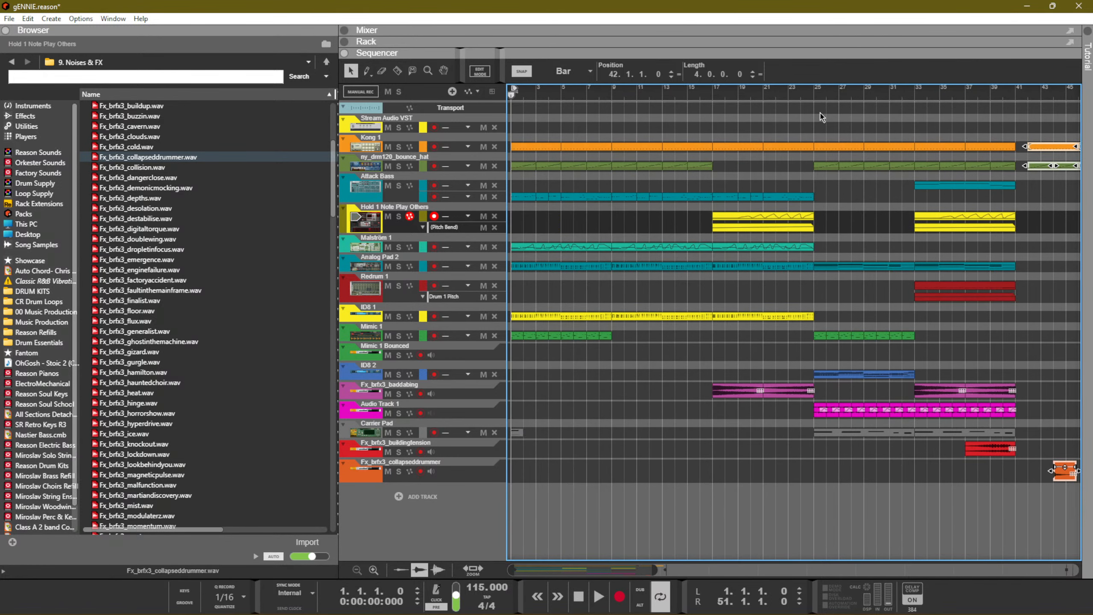
{"action": "left_click", "coordinate": [1032, 93]}
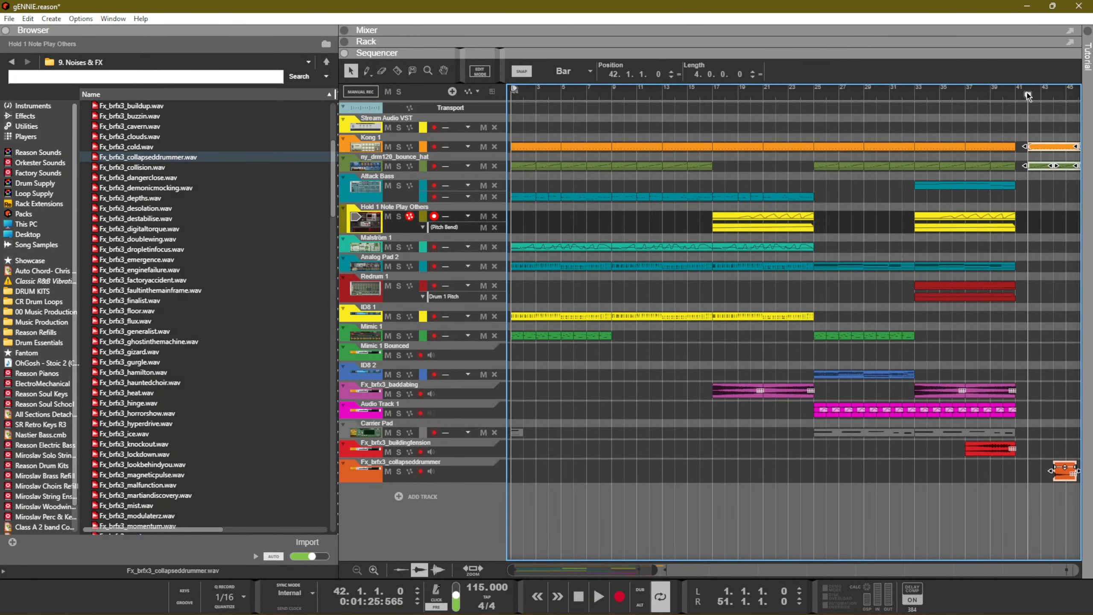
{"action": "key", "text": "KP_Multiply"}
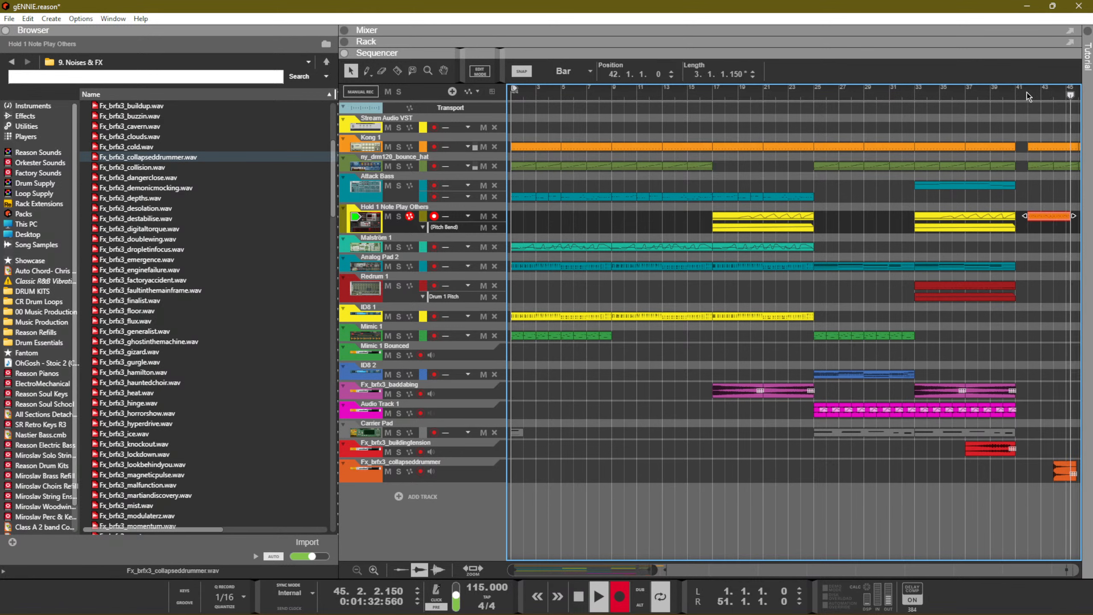
{"action": "key", "text": "space"}
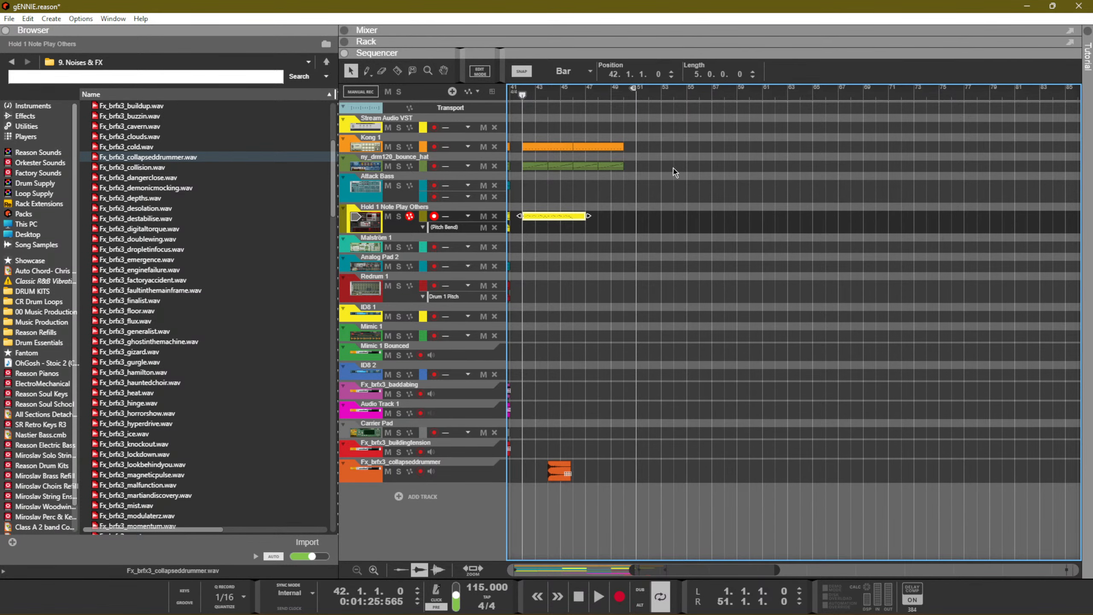
Reduce the recorded Hold 1 Note Play Others clip to one bar at bar 41, repeat it through bar 46, and play
{"action": "left_click_drag", "start_coordinate": [639, 153], "coordinate": [506, 122]}
{"action": "left_click_drag", "start_coordinate": [761, 291], "coordinate": [572, 217]}
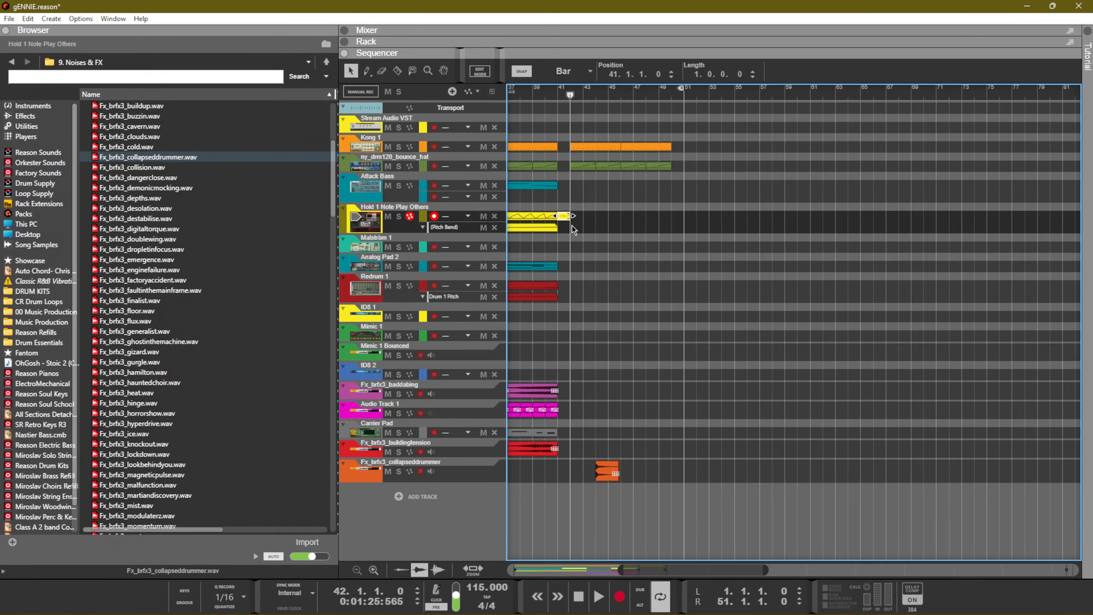
{"action": "left_click_drag", "start_coordinate": [554, 96], "coordinate": [557, 96]}
{"action": "key", "text": "space"}
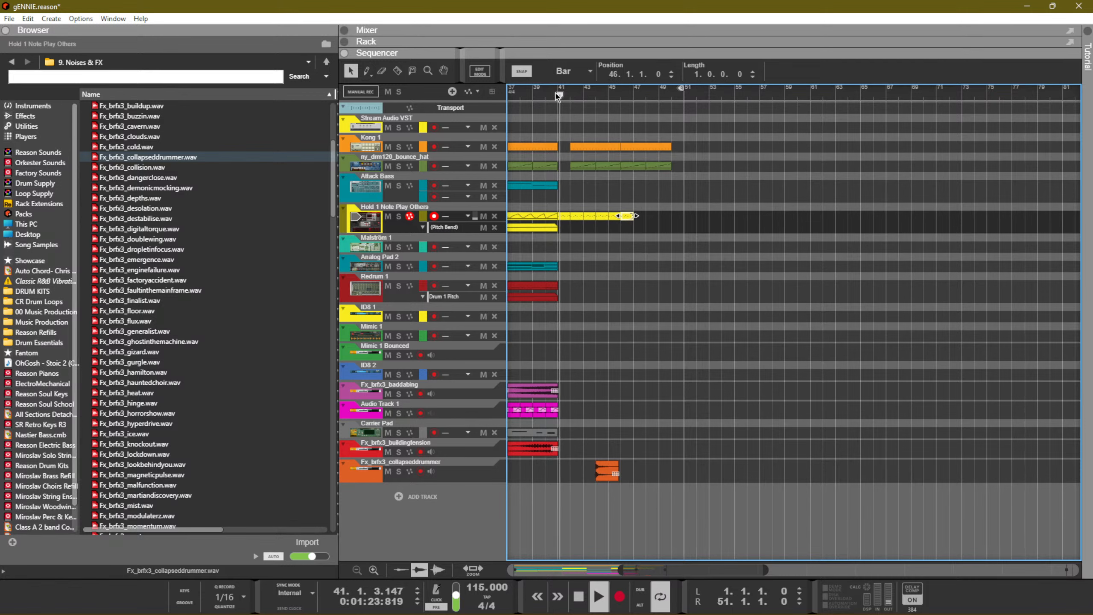
Duplicate the one-bar Hold 1 Note Play Others clips onward and delete the copies from bar 50
{"action": "left_click", "coordinate": [605, 240]}
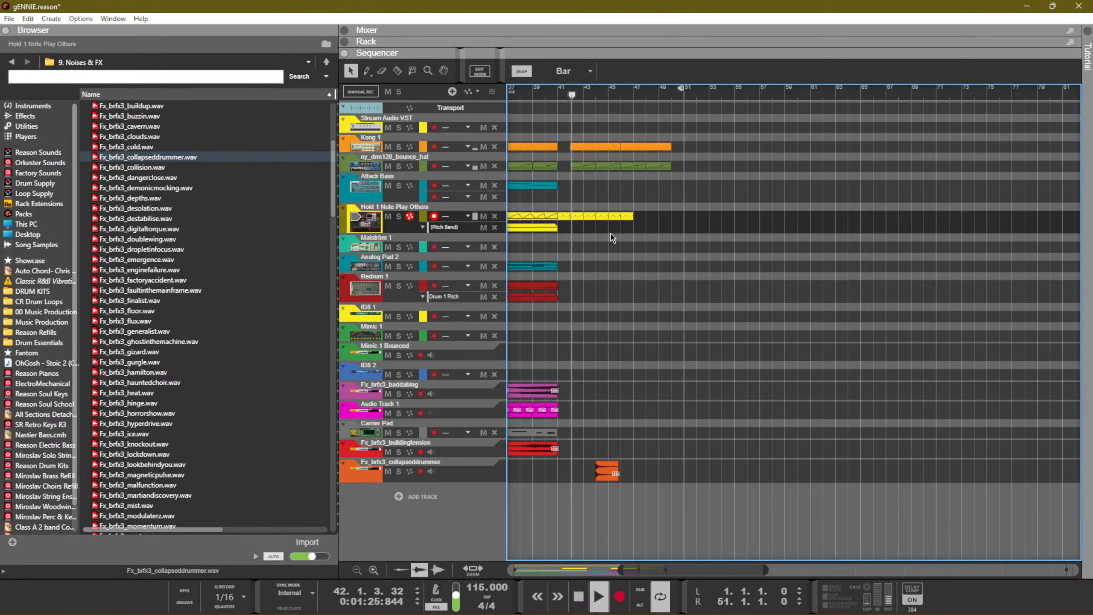
{"action": "left_click_drag", "start_coordinate": [641, 245], "coordinate": [573, 216]}
{"action": "key", "text": "ctrl+d"}
{"action": "left_click_drag", "start_coordinate": [732, 228], "coordinate": [676, 217]}
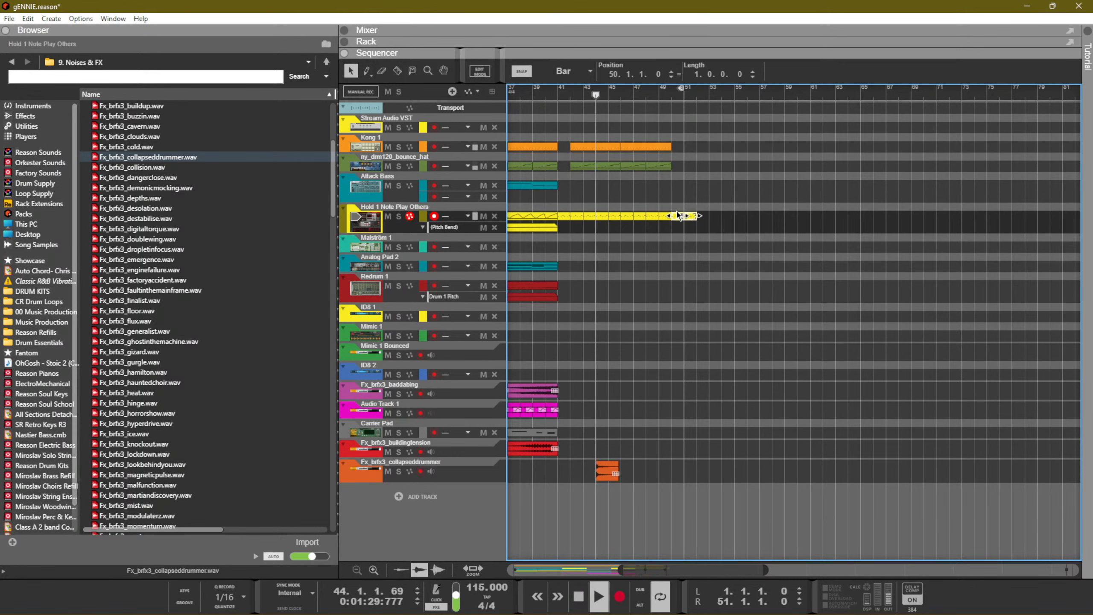
{"action": "key", "text": "Delete"}
Move the Fx_brfx3_collapseddrummer clip to bar 42 and place a copy of the repeated Hold 1 Note Play Others part at bar 61
{"action": "left_click_drag", "start_coordinate": [597, 478], "coordinate": [579, 478]}
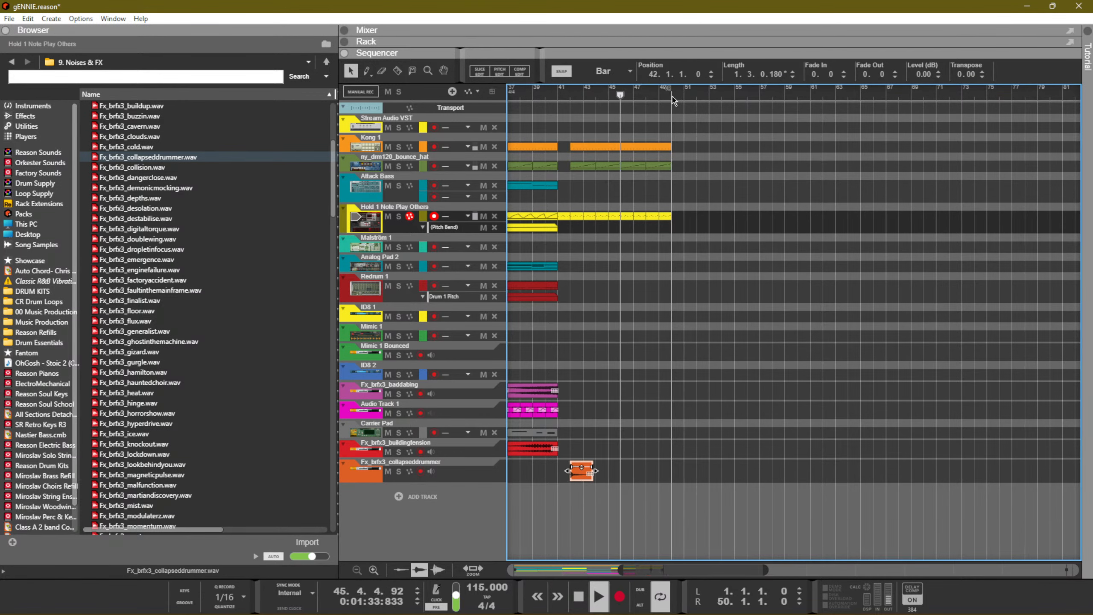
{"action": "left_click_drag", "start_coordinate": [751, 252], "coordinate": [568, 219]}
{"action": "key", "text": "ctrl+d"}
{"action": "left_click_drag", "start_coordinate": [750, 215], "coordinate": [754, 215]}
Set all notes in the Hold 1 Note Play Others clip at bar 41 to F#5 and play from bar 41
{"action": "double_click", "coordinate": [621, 216]}
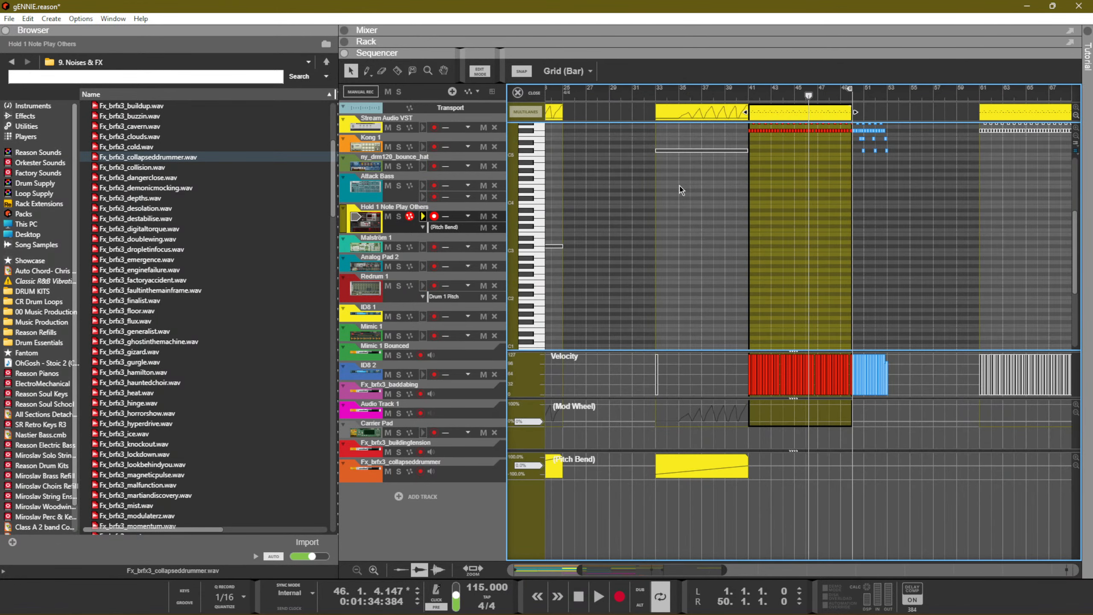
{"action": "key", "text": "ctrl+a"}
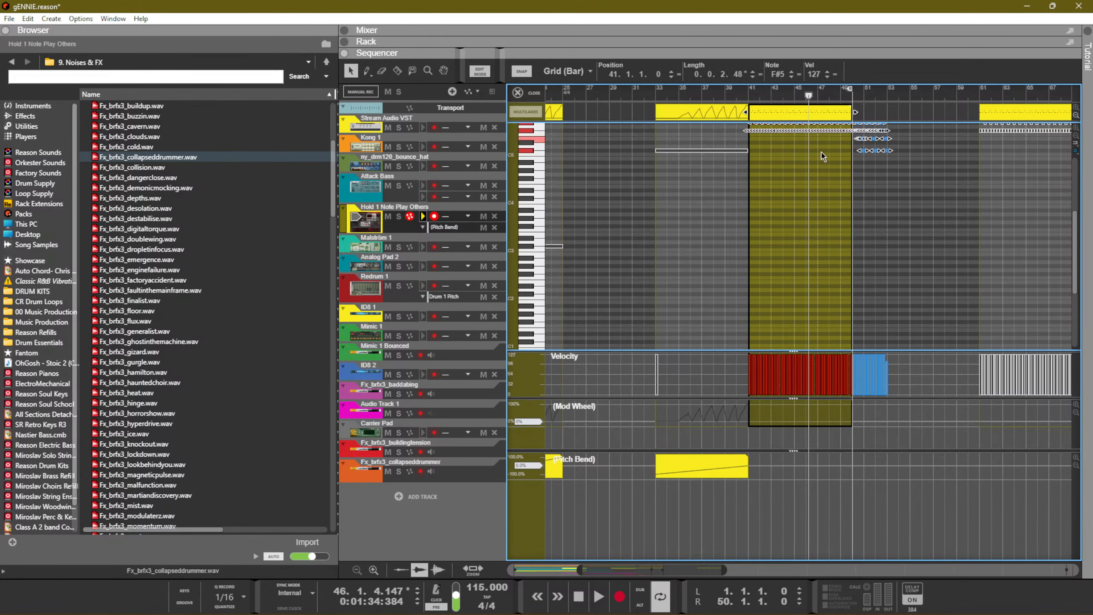
{"action": "left_click", "coordinate": [799, 75]}
{"action": "left_click", "coordinate": [750, 90]}
{"action": "key", "text": "space"}
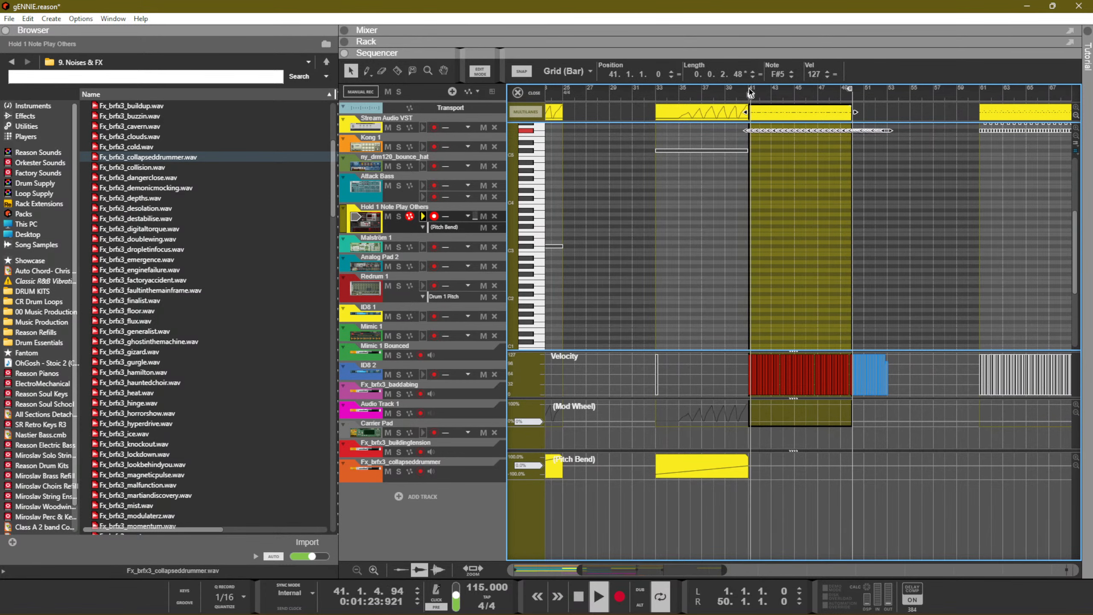
{"action": "key", "text": "Escape"}
{"action": "left_click", "coordinate": [796, 256]}
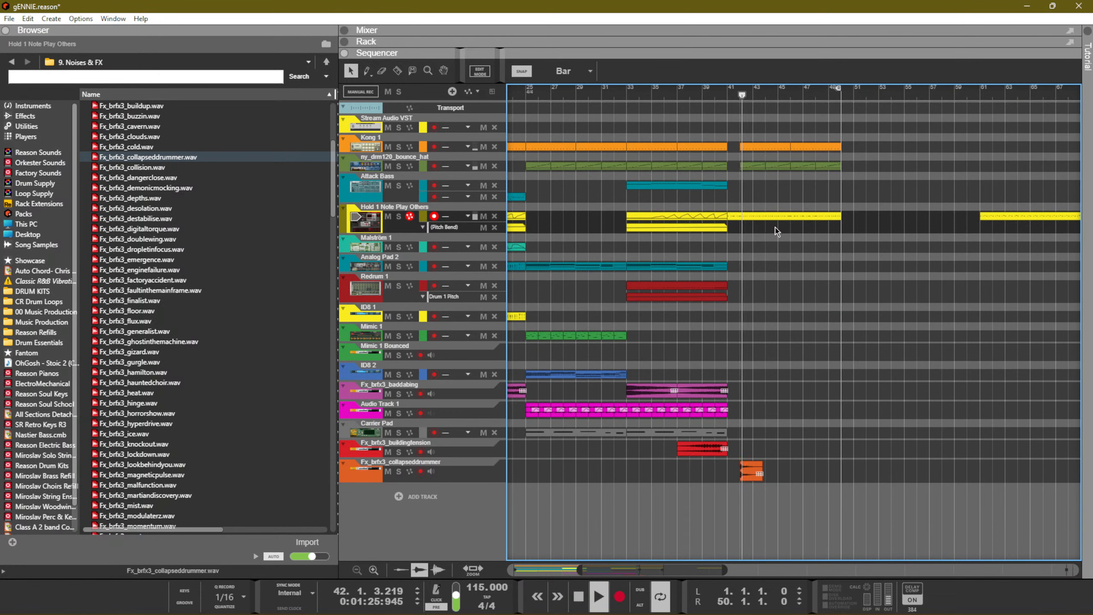
Record-enable the second Attack Bass lane and rehearse a bass line against playback from bar 42
{"action": "left_click_drag", "start_coordinate": [653, 93], "coordinate": [630, 97]}
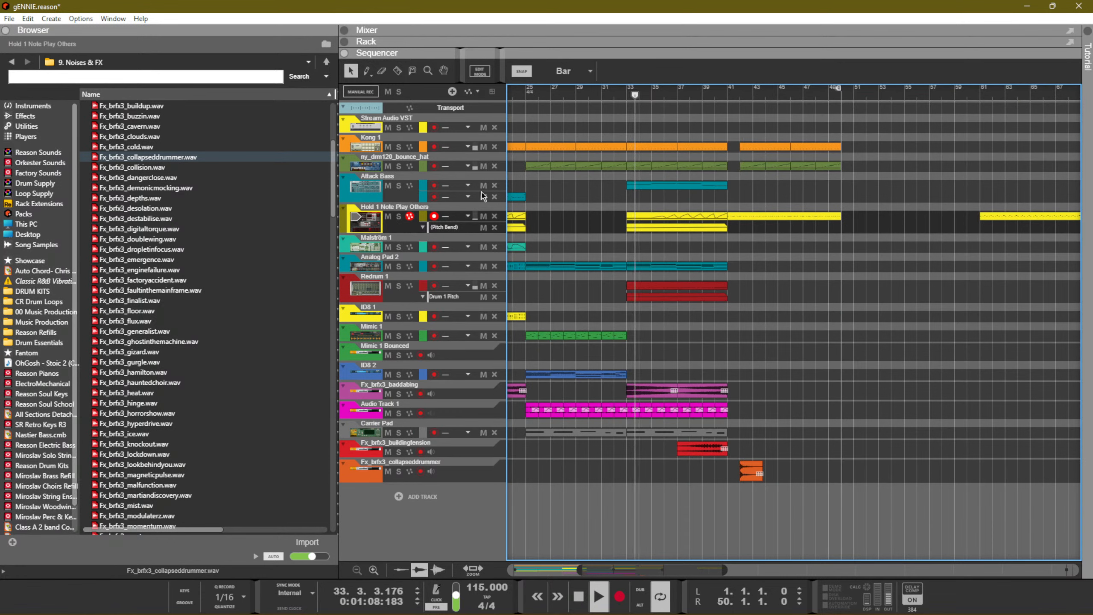
{"action": "left_click", "coordinate": [434, 199]}
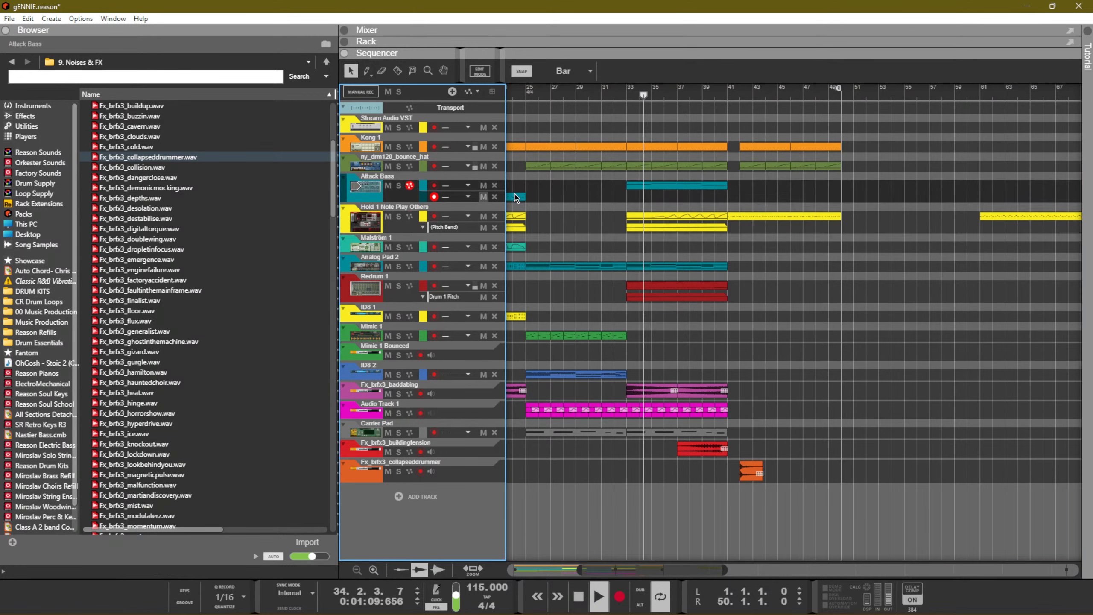
{"action": "key", "text": "space"}
{"action": "left_click", "coordinate": [740, 94]}
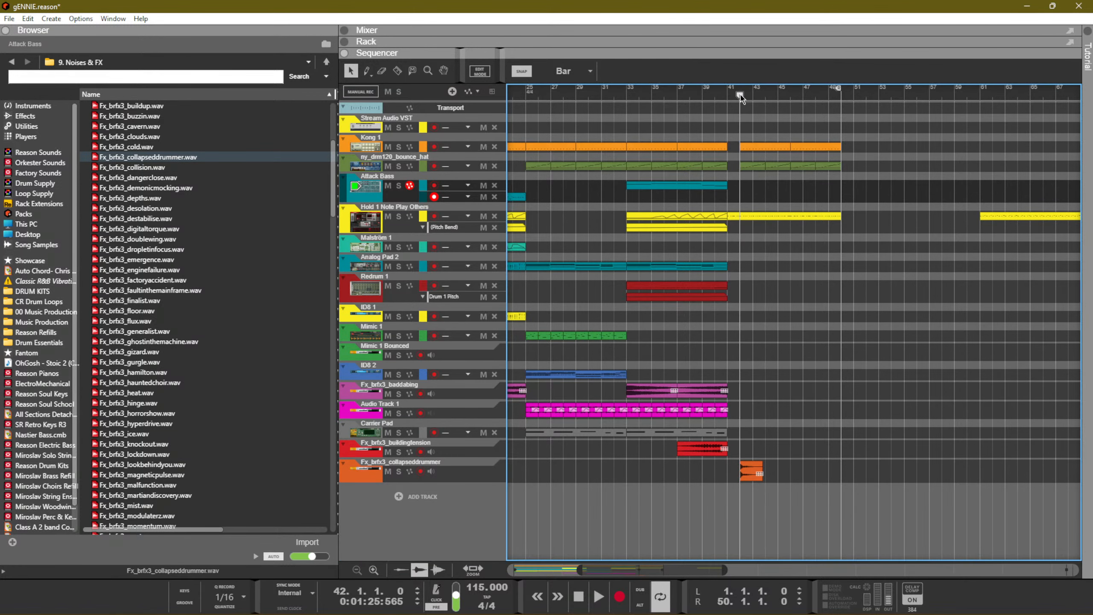
{"action": "key", "text": "space"}
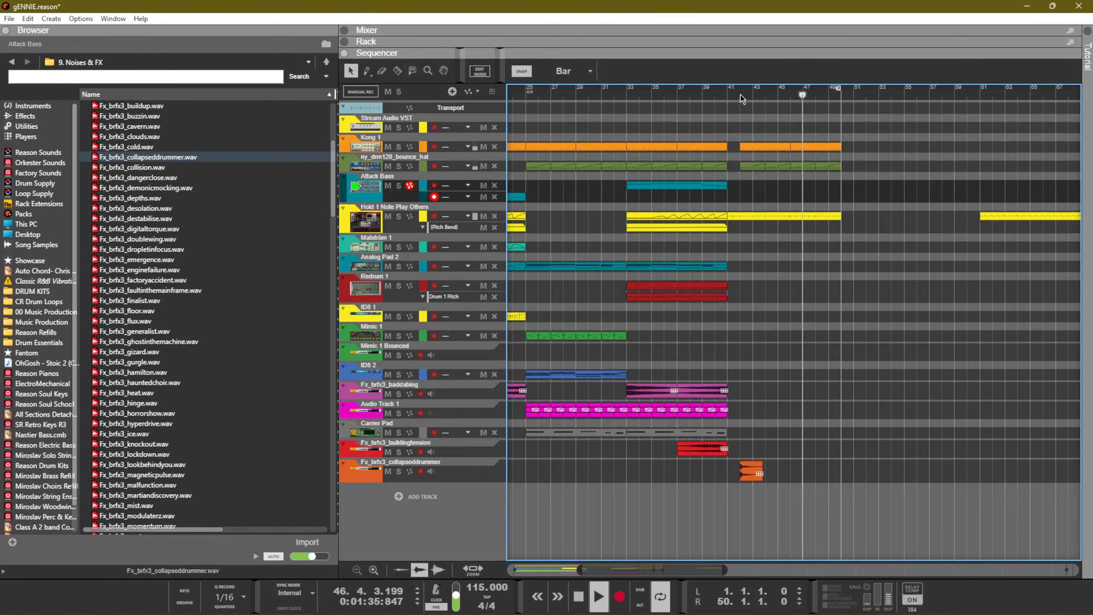
{"action": "key", "text": "space"}
Try a bass take on the second Attack Bass lane from bar 42 and delete the recorded clips
{"action": "left_click", "coordinate": [740, 95]}
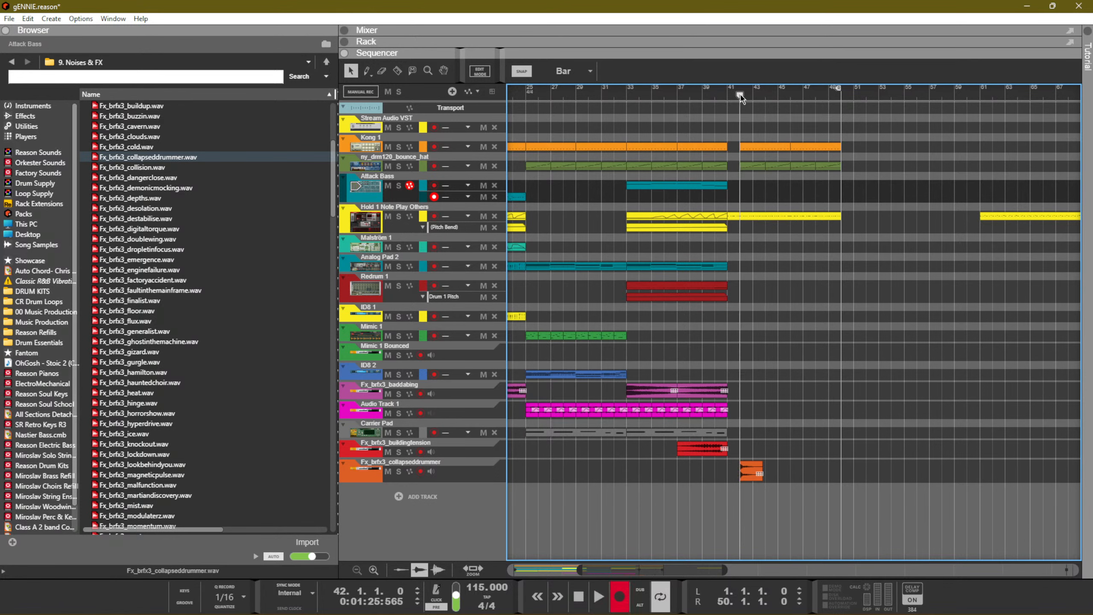
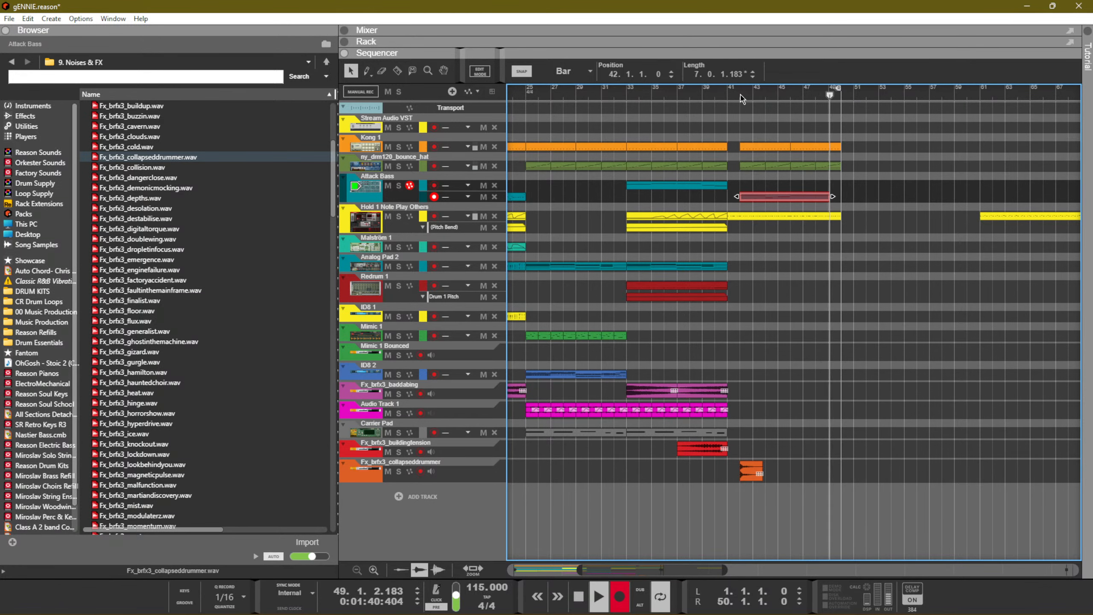
{"action": "key", "text": "space"}
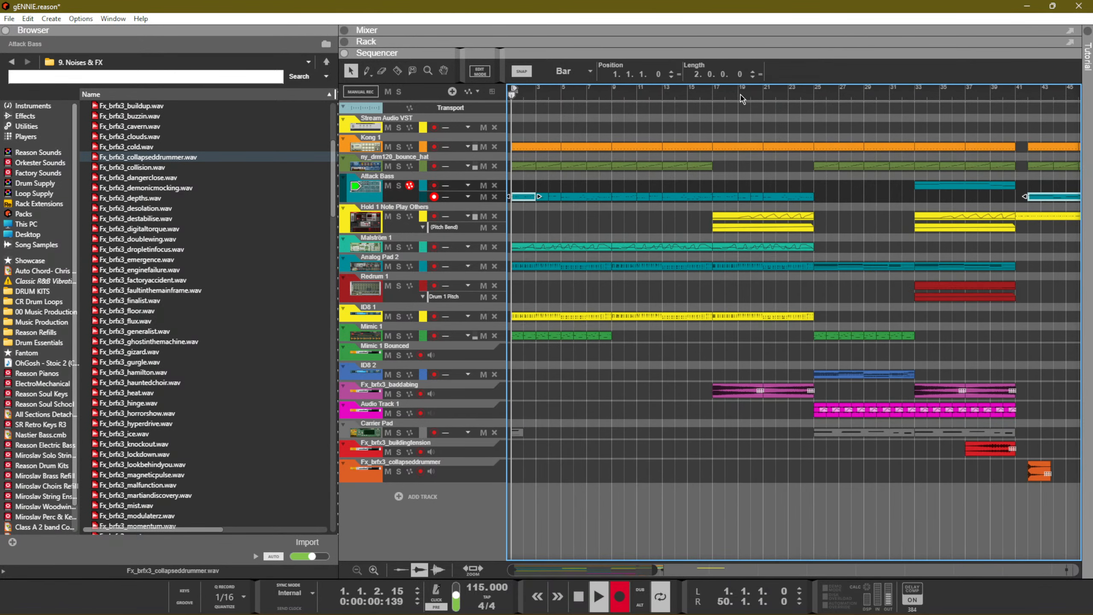
{"action": "key", "text": "Delete"}
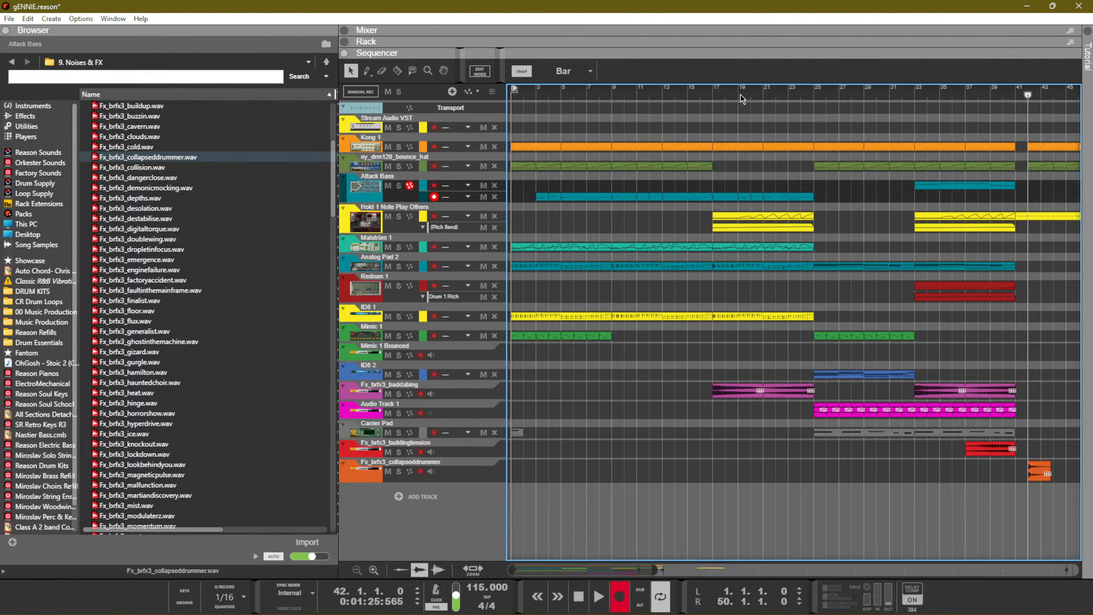
Record an eight-bar bass part on the second Attack Bass lane from bar 42 and play it back
{"action": "key", "text": "ctrl+Return"}
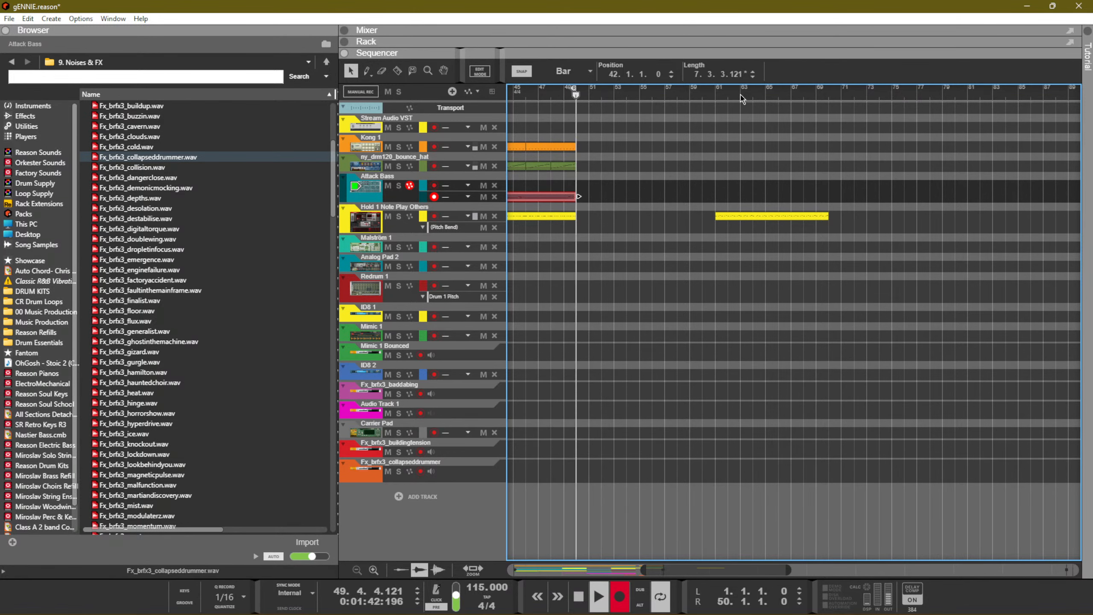
{"action": "key", "text": "space"}
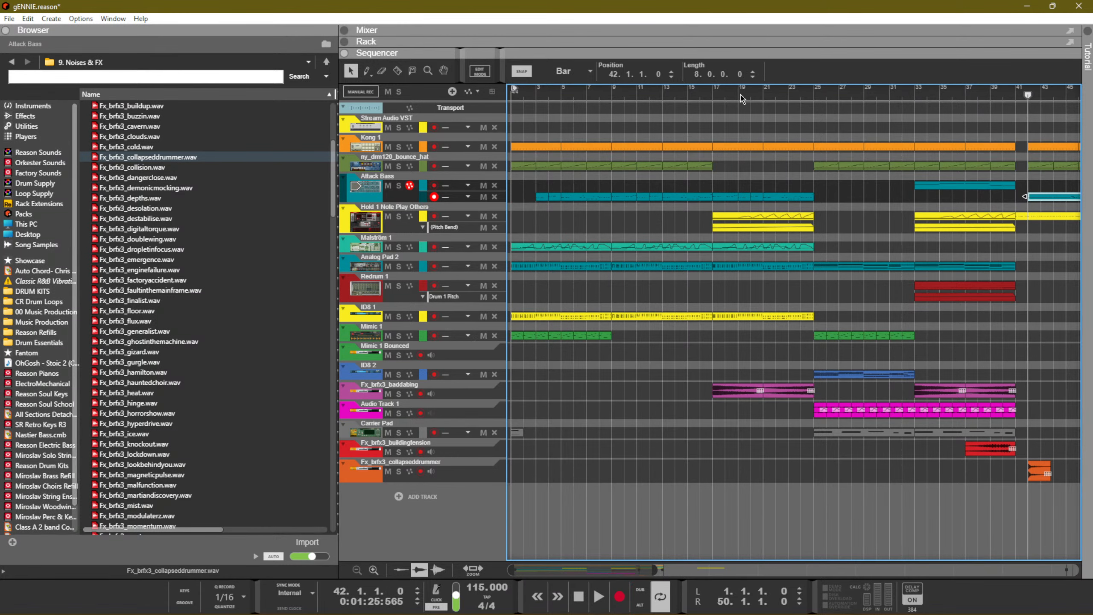
{"action": "key", "text": "space"}
Trim the new Attack Bass clip to its last four bars, then move it to bar 42 and duplicate it to bar 46
{"action": "scroll", "coordinate": [903, 185], "scroll_direction": "down", "scroll_amount": 2}
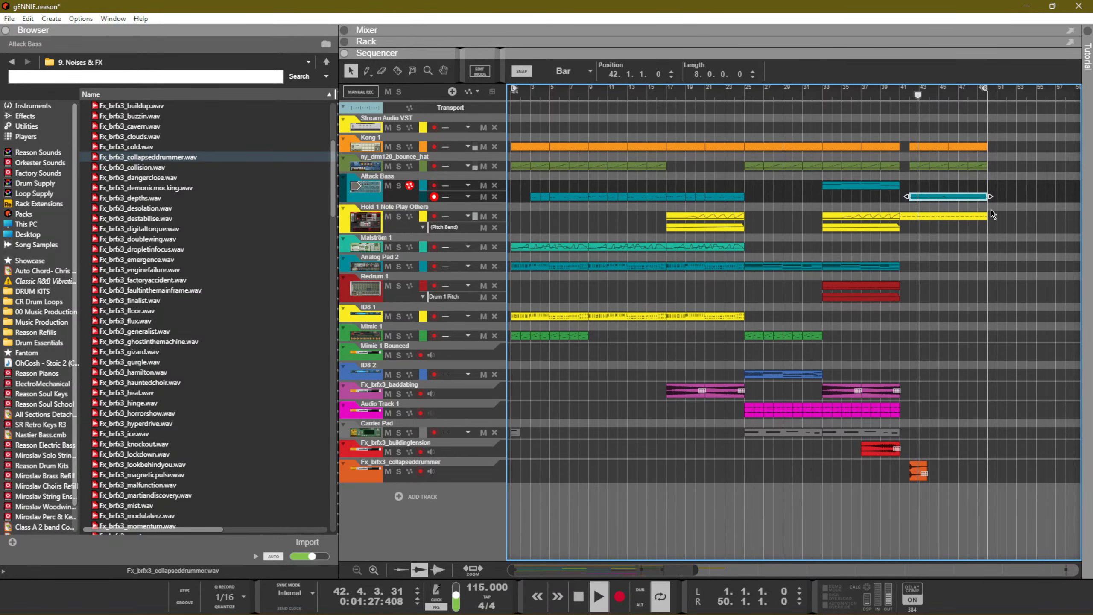
{"action": "left_click_drag", "start_coordinate": [905, 196], "coordinate": [951, 200]}
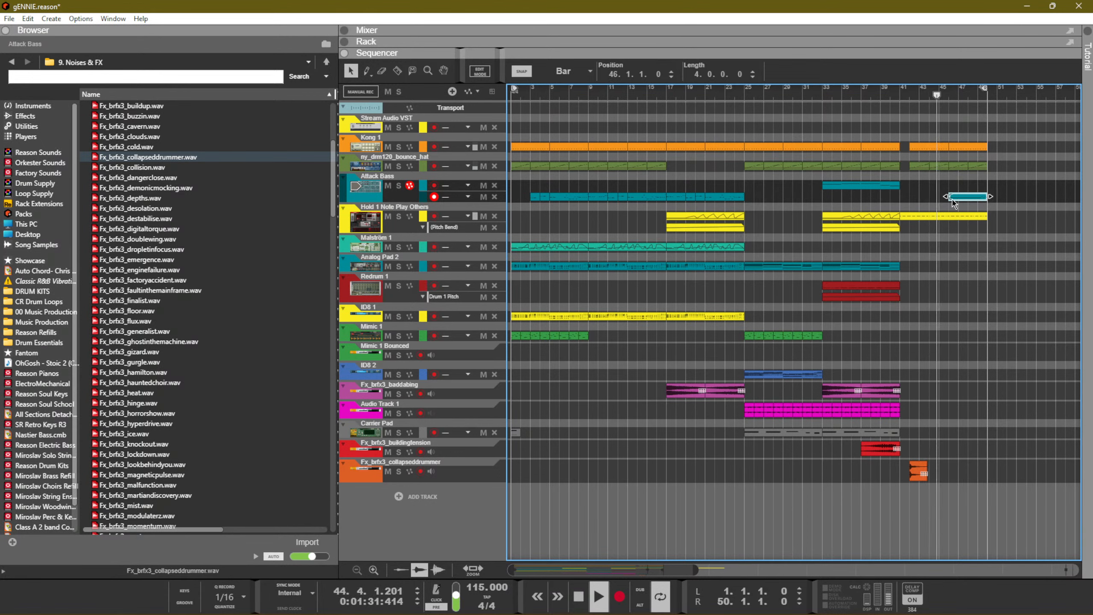
{"action": "key", "text": "space"}
{"action": "left_click", "coordinate": [908, 92]}
{"action": "key", "text": "space"}
{"action": "left_click_drag", "start_coordinate": [971, 191], "coordinate": [940, 193]}
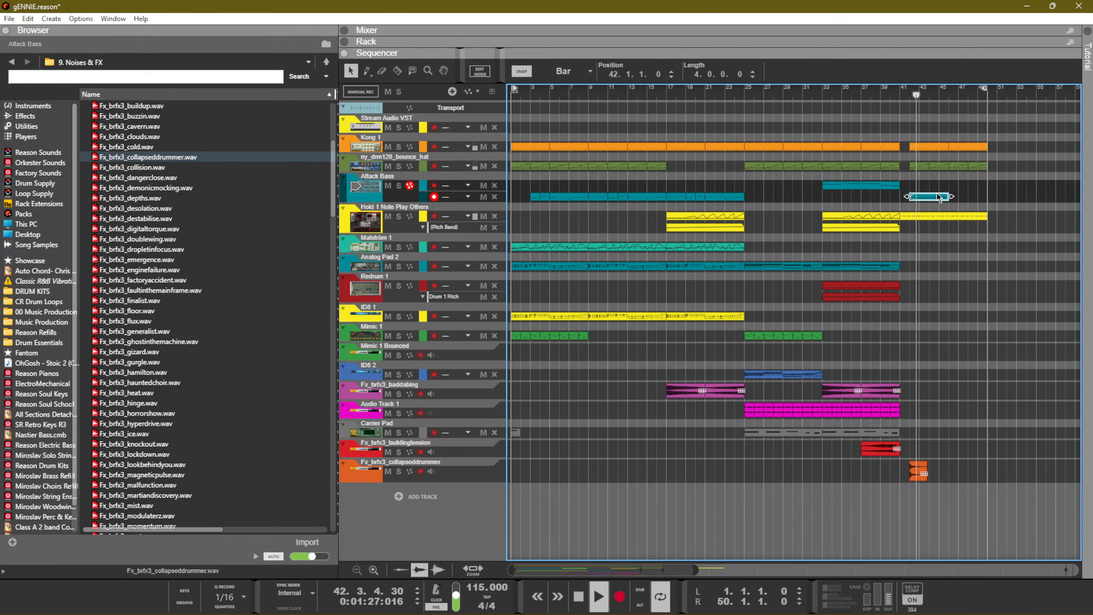
{"action": "key", "text": "ctrl+d"}
{"action": "left_click", "coordinate": [973, 222]}
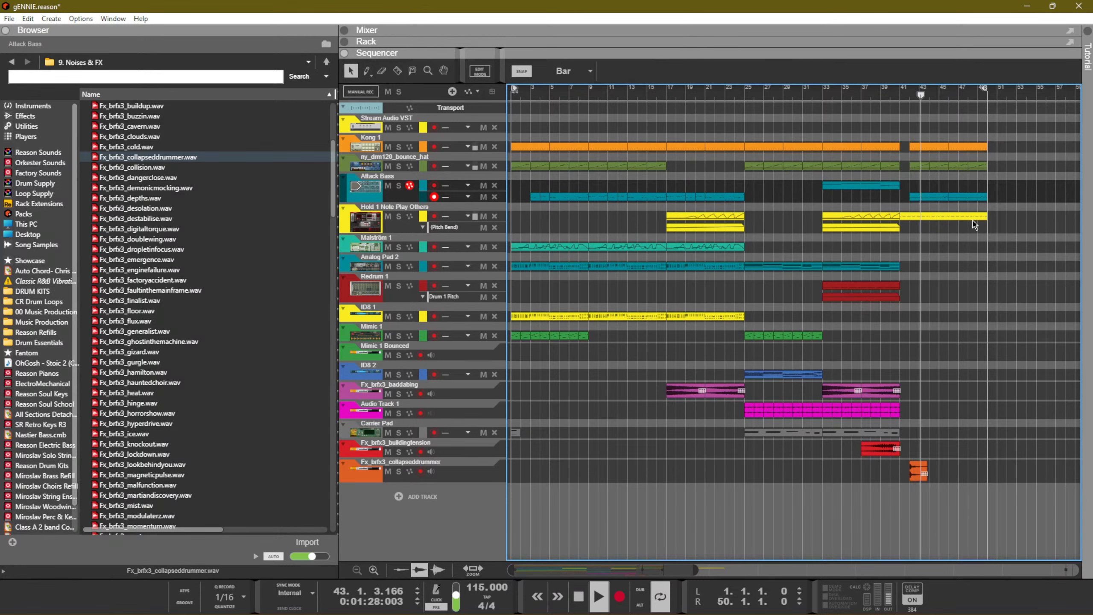
Split the long Hold 1 Note Play Others clip at bar 49 and delete its final bar
{"action": "left_click", "coordinate": [442, 222]}
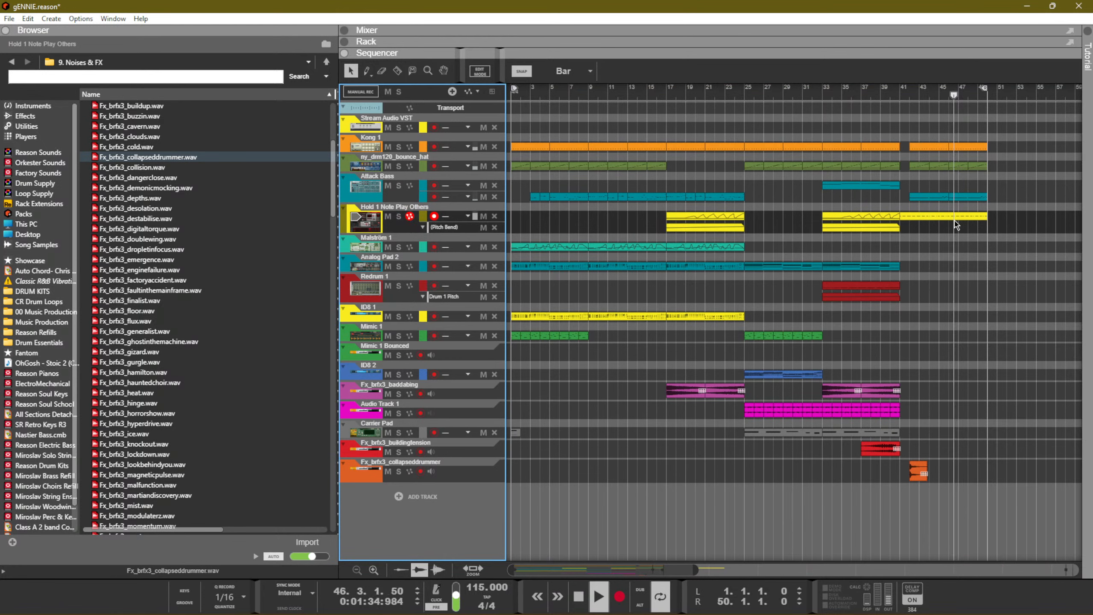
{"action": "key", "text": "r"}
{"action": "left_click", "coordinate": [981, 217]}
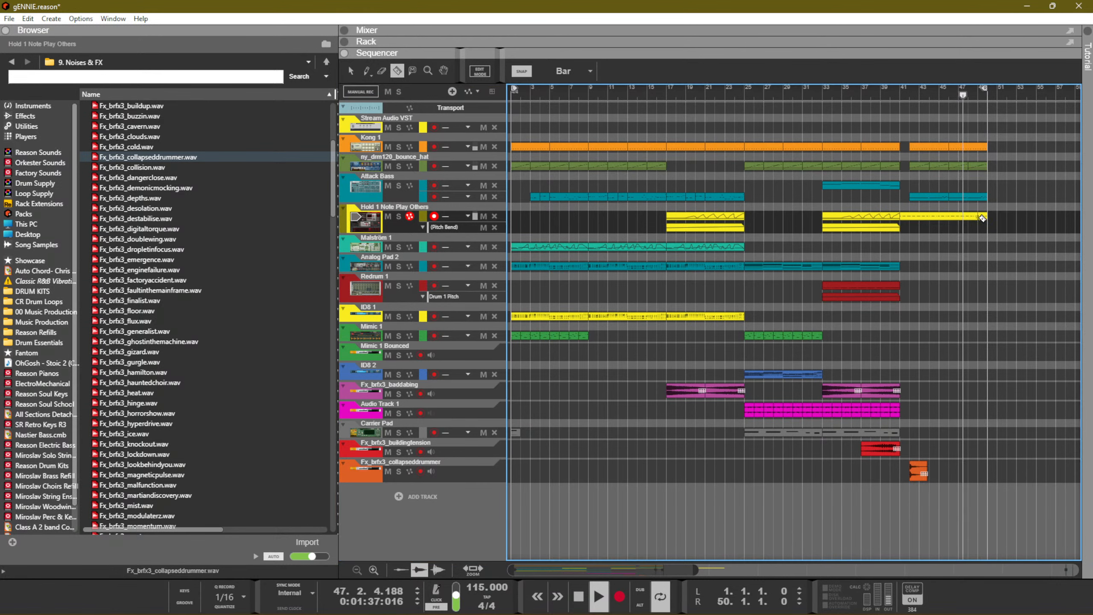
{"action": "key", "text": "q"}
{"action": "left_click", "coordinate": [981, 216]}
{"action": "key", "text": "Delete"}
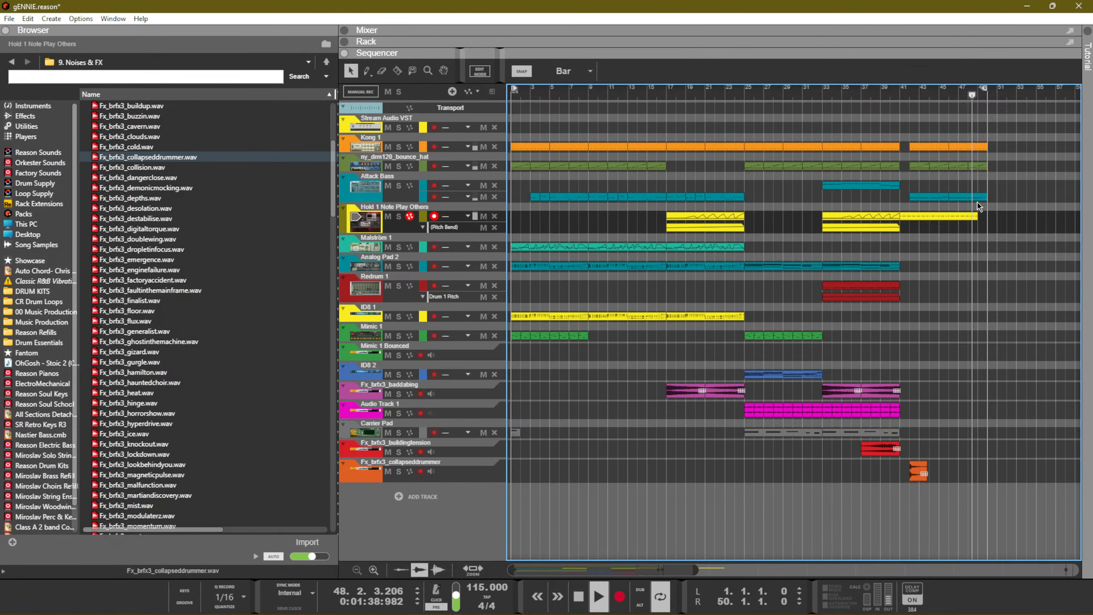
Copy the Attack Bass clip at bar 46 onto the Hold 1 Note Play Others lane, keeping only its final bar at bar 49
{"action": "left_click_drag", "start_coordinate": [977, 200], "coordinate": [979, 215]}
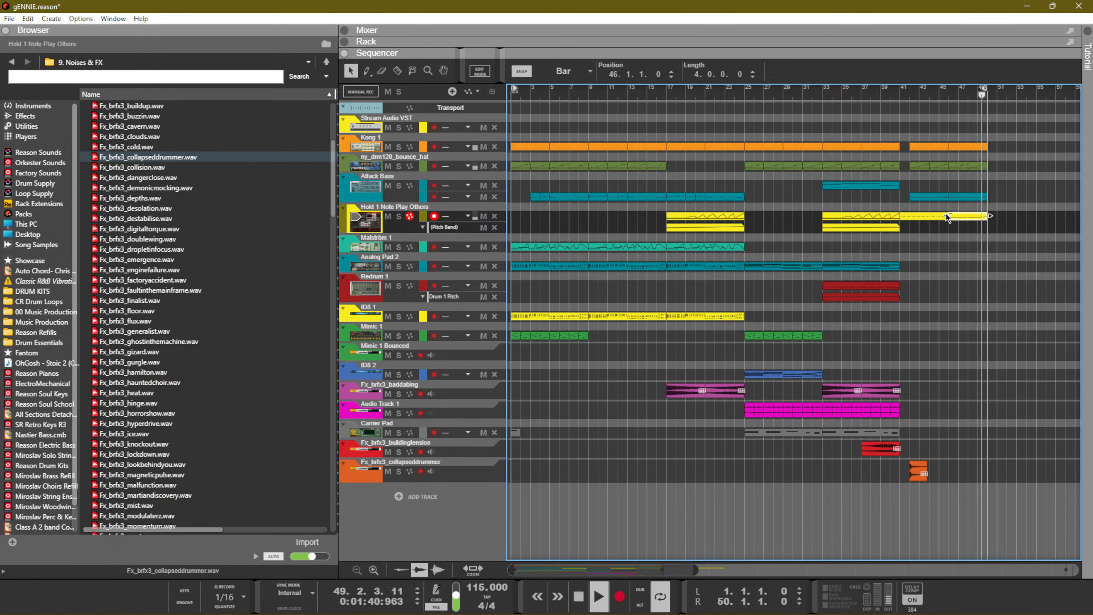
{"action": "key", "text": "ctrl+z"}
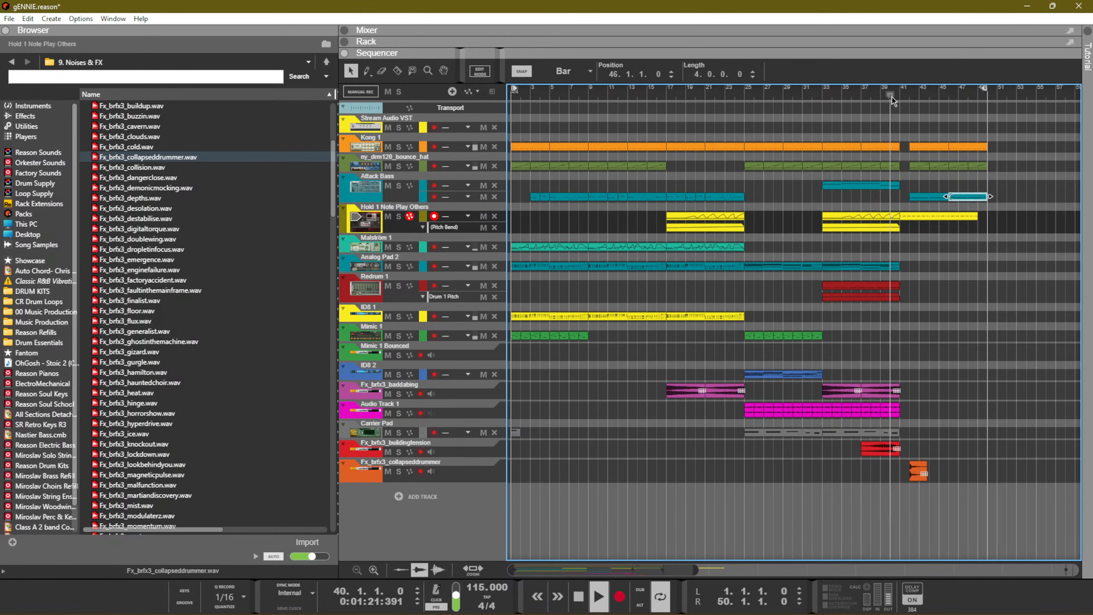
{"action": "key", "text": "space"}
{"action": "left_click", "coordinate": [821, 100]}
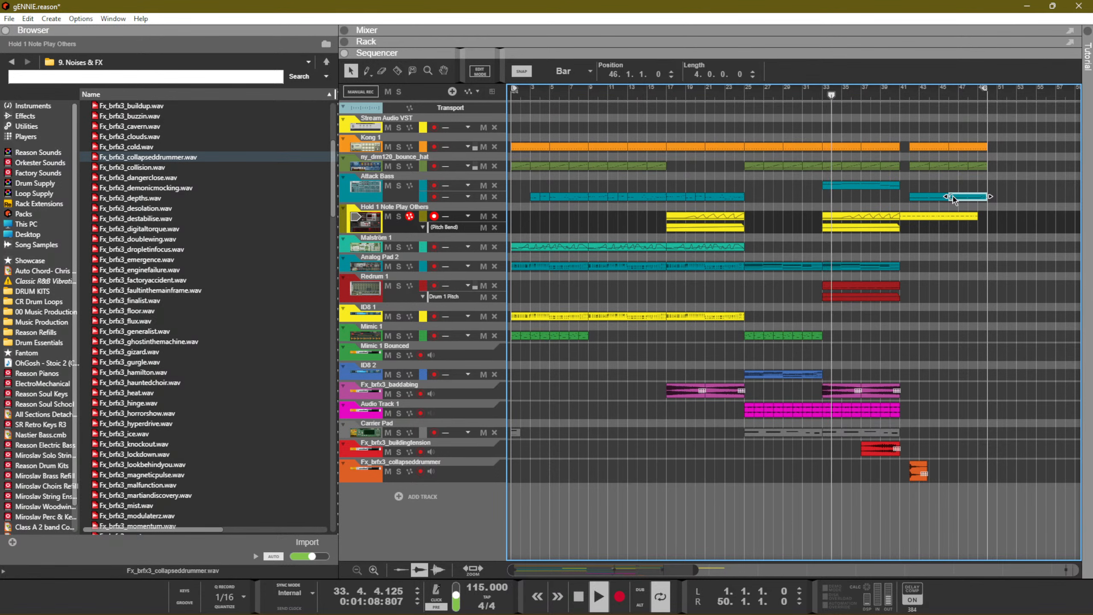
{"action": "left_click_drag", "start_coordinate": [953, 199], "coordinate": [977, 217]}
{"action": "left_click", "coordinate": [981, 223]}
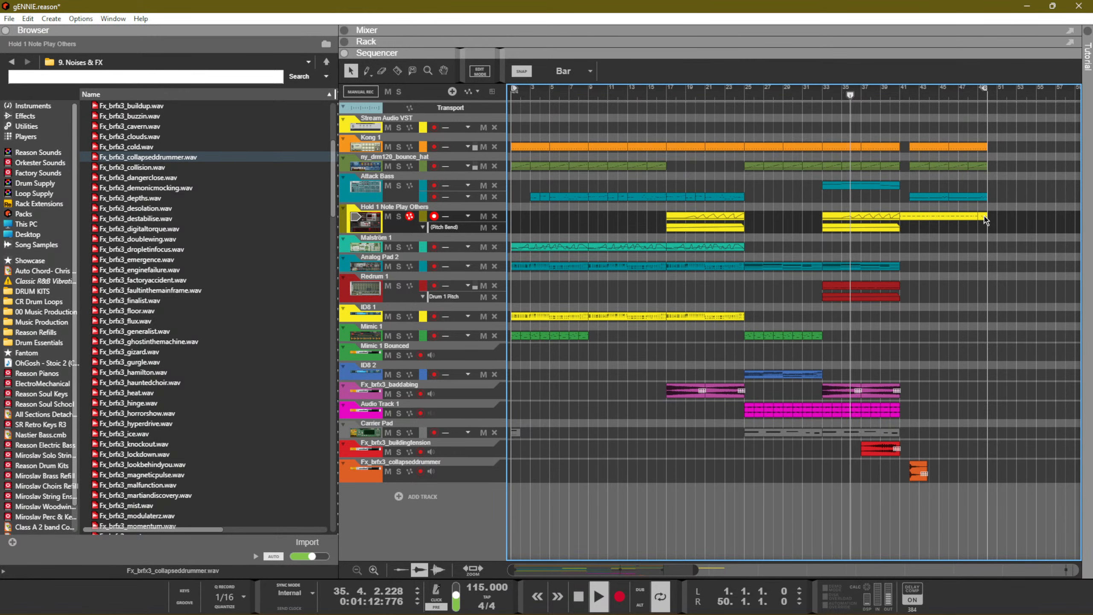
Transpose the notes of the one-bar clip at bar 49 on Hold 1 Note Play Others up four octaves
{"action": "double_click", "coordinate": [984, 216]}
{"action": "key", "text": "shift+Up"}
{"action": "key", "text": "shift+Up"}
{"action": "key", "text": "shift+Up"}
{"action": "key", "text": "shift+Up"}
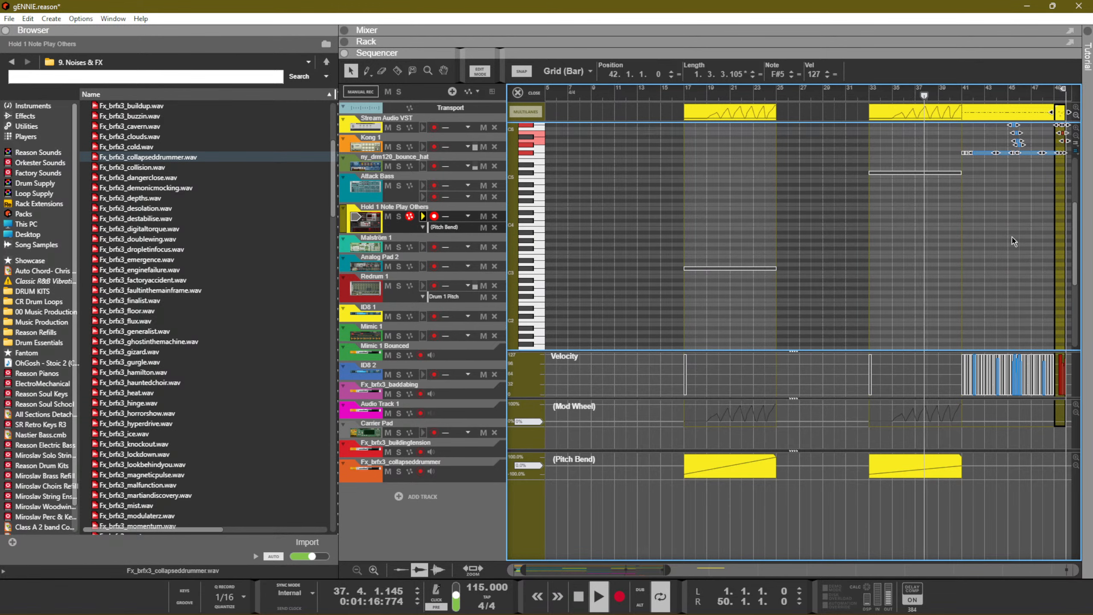
Check the pitch bend controls on the Hold 1 Note Play Others Europa synth, then return to the arrangement
{"action": "key", "text": "F6"}
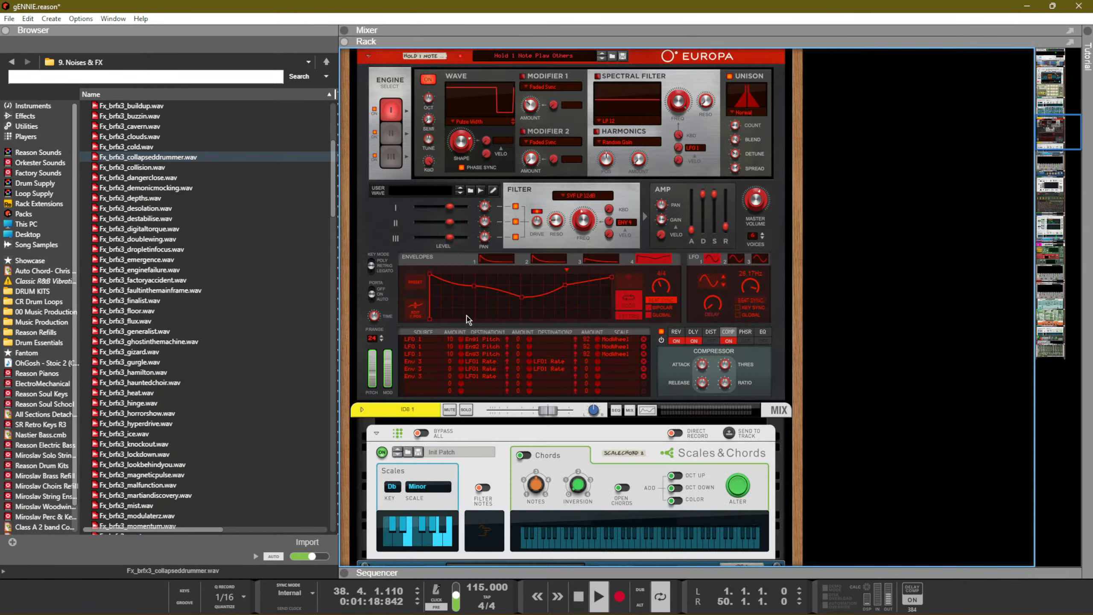
{"action": "left_click", "coordinate": [373, 326]}
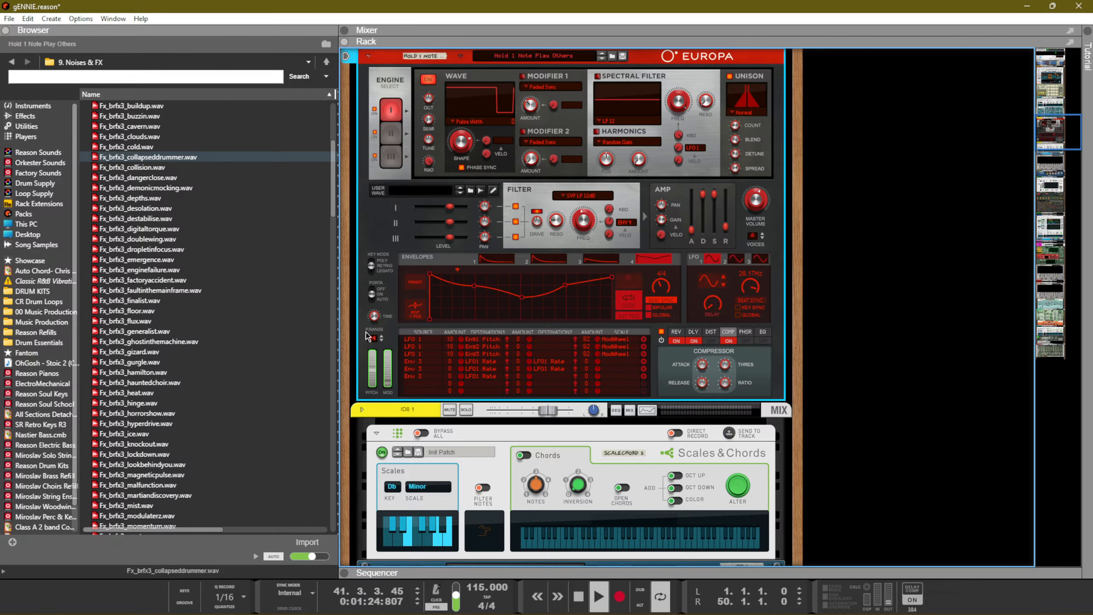
{"action": "key", "text": "F7"}
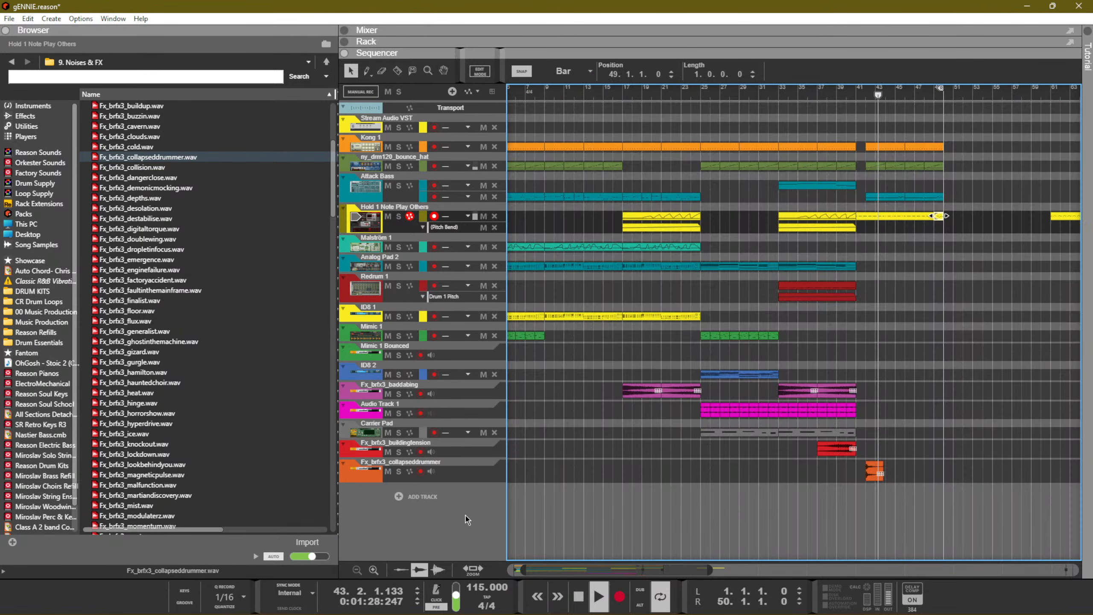
Copy the one-bar Hold 1 Note clip at bar 49 to bar 45 and set the loop start to bar 42
{"action": "left_click", "coordinate": [861, 447]}
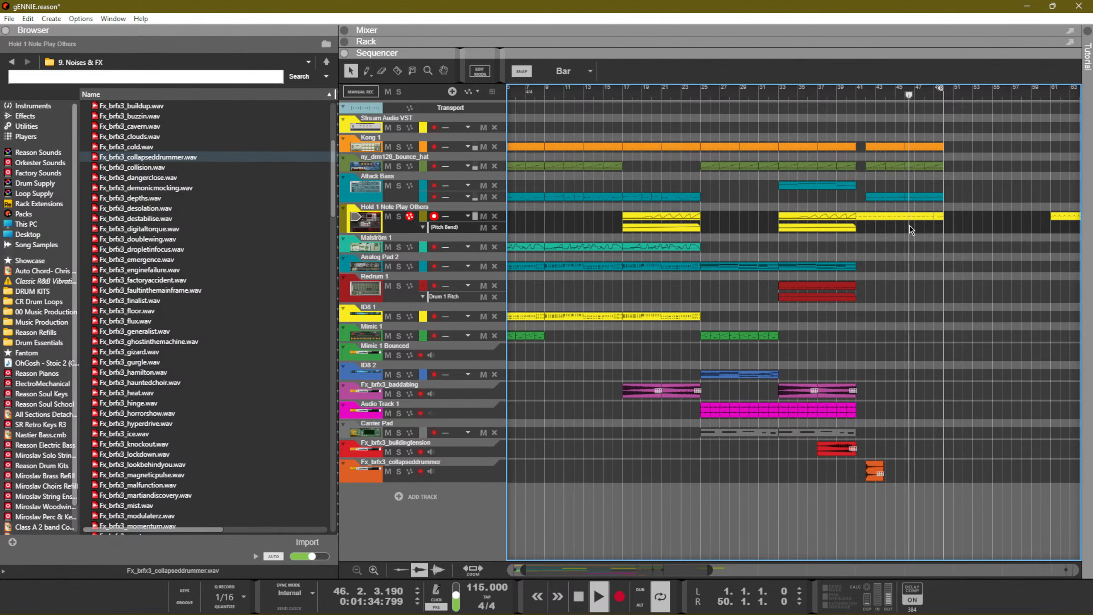
{"action": "left_click", "coordinate": [940, 218]}
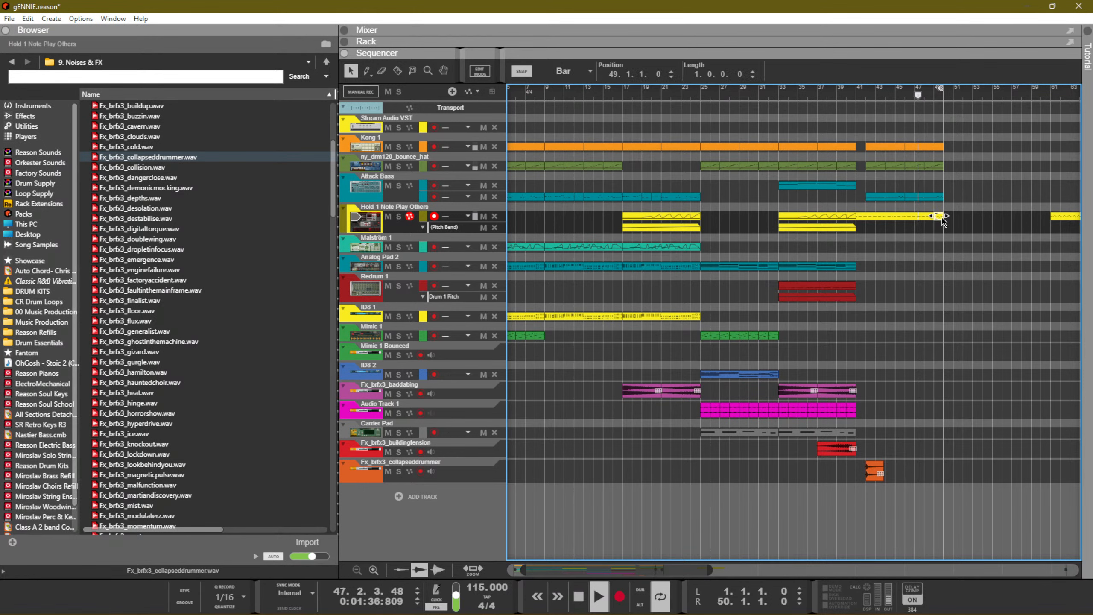
{"action": "left_click_drag", "start_coordinate": [942, 218], "coordinate": [905, 224]}
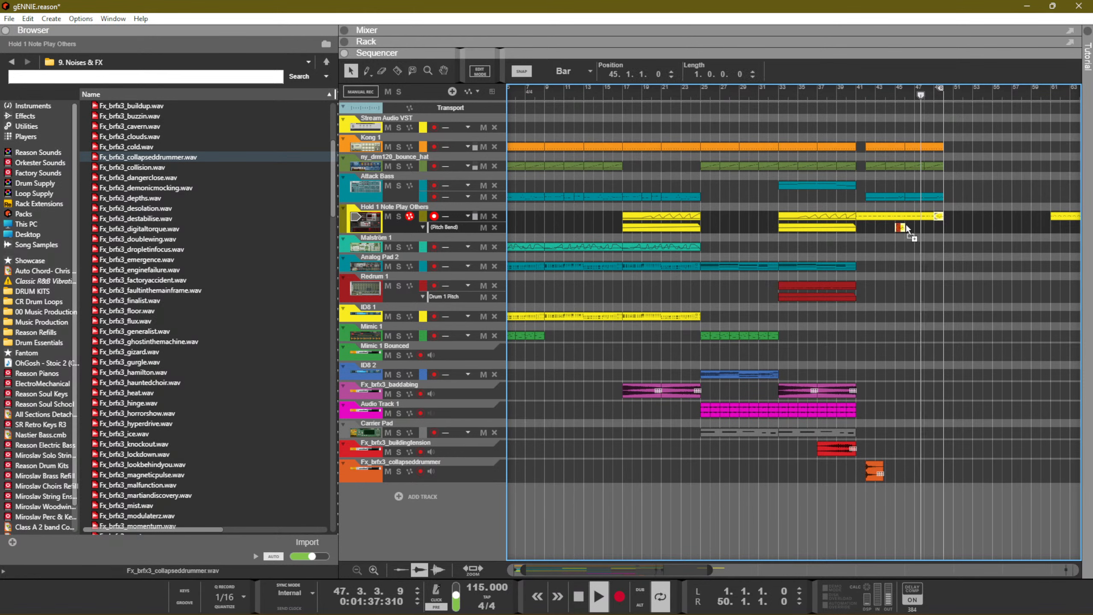
{"action": "left_click", "coordinate": [865, 92], "text": "ctrl"}
{"action": "left_click", "coordinate": [954, 284]}
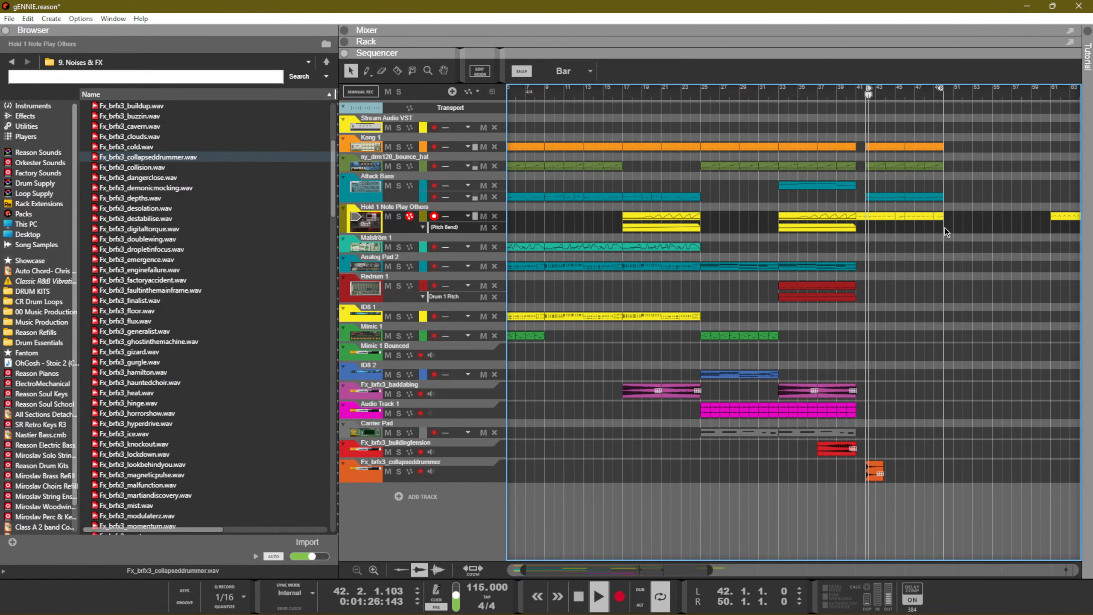
Examine the notes of the Hold 1 Note clips at bars 45 and 49 in the note editor, then close it
{"action": "double_click", "coordinate": [900, 220]}
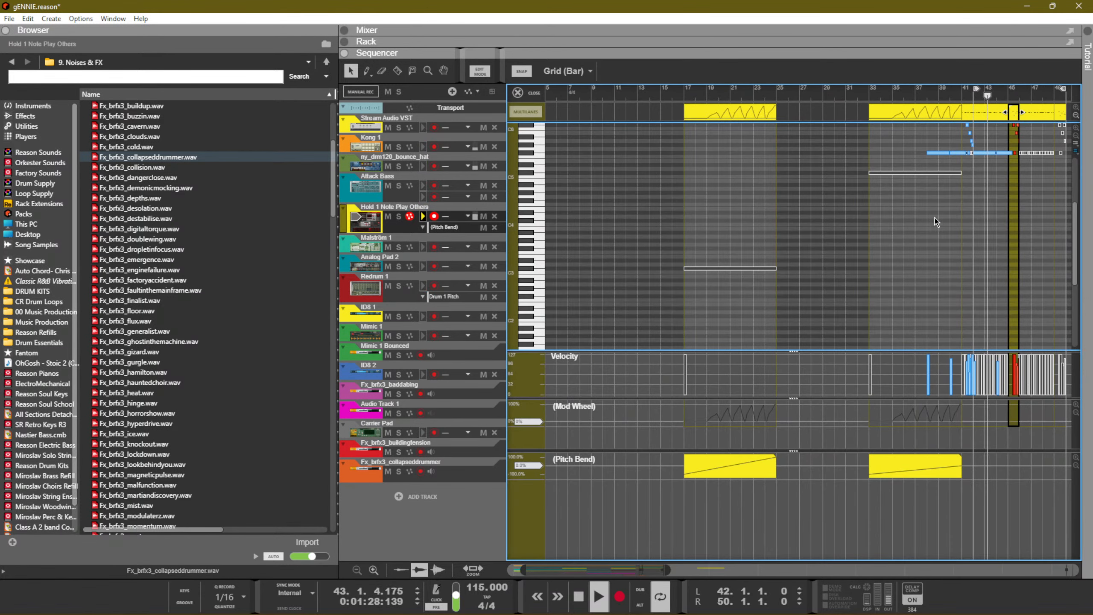
{"action": "scroll", "coordinate": [1048, 207], "scroll_direction": "up", "scroll_amount": 2}
{"action": "scroll", "coordinate": [969, 233], "scroll_direction": "down", "scroll_amount": 3}
{"action": "scroll", "coordinate": [967, 233], "scroll_direction": "up", "scroll_amount": 5}
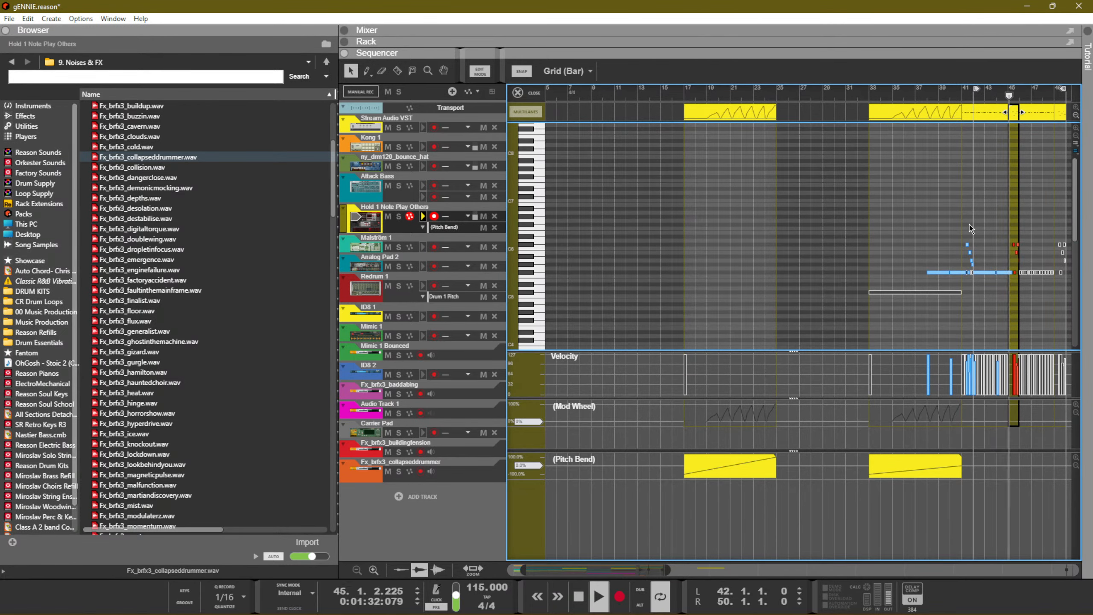
{"action": "scroll", "coordinate": [968, 225], "scroll_direction": "up", "scroll_amount": 2}
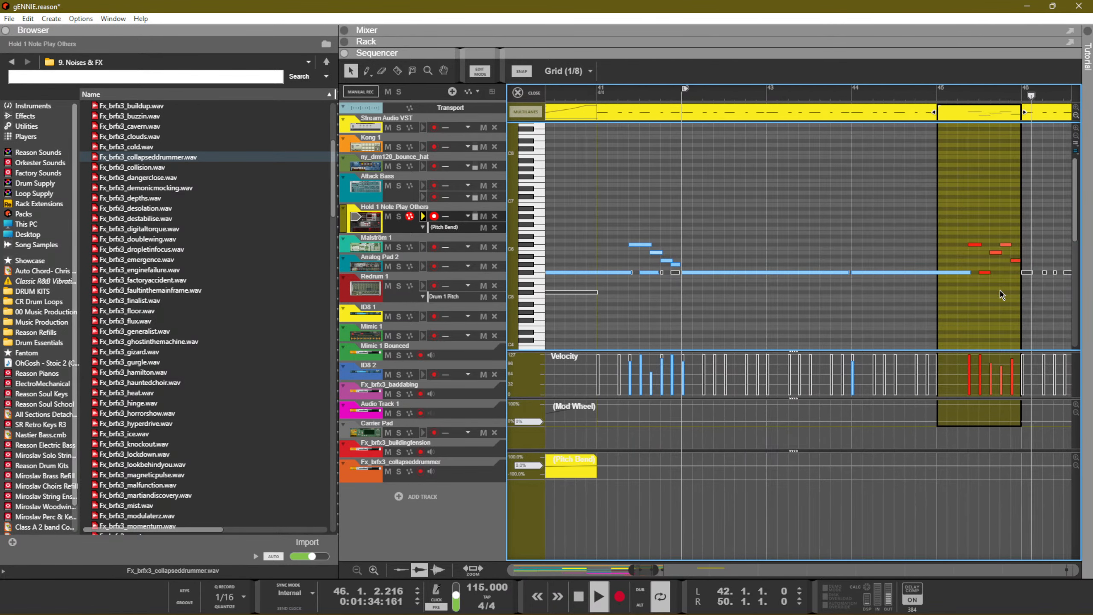
{"action": "scroll", "coordinate": [957, 293], "scroll_direction": "up", "scroll_amount": 2}
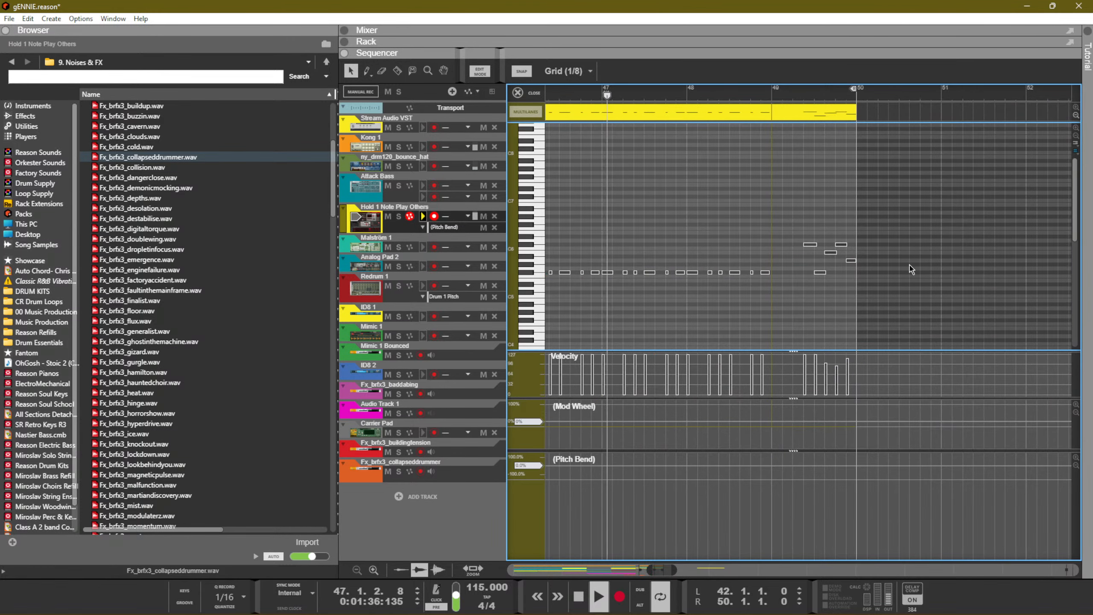
{"action": "scroll", "coordinate": [774, 297], "scroll_direction": "down", "scroll_amount": 8}
{"action": "key", "text": "ctrl+e"}
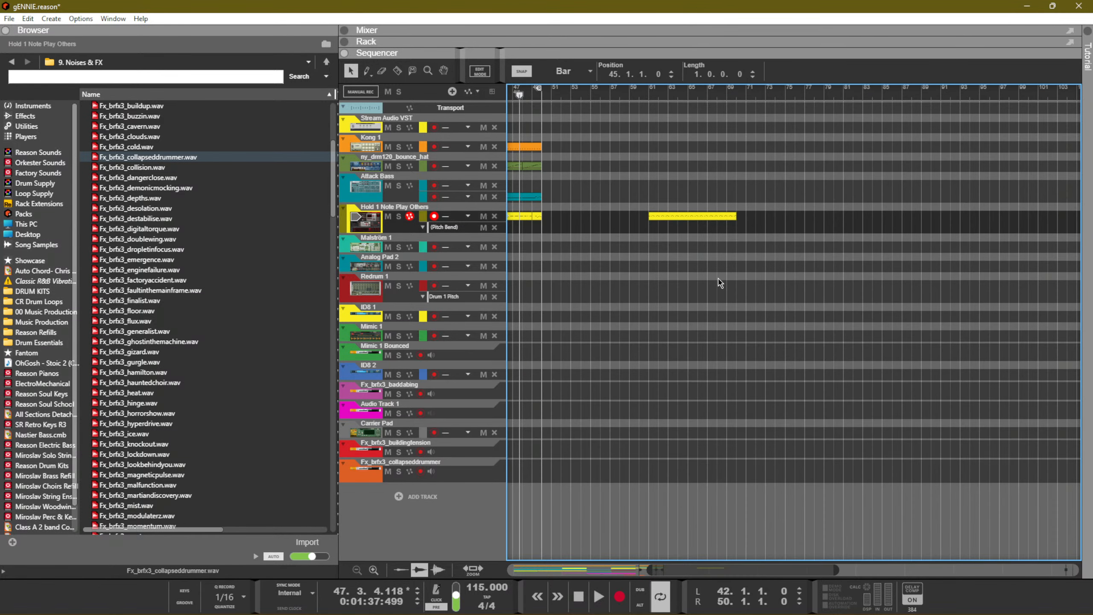
Stop playback and play the arrangement from bar 33
{"action": "key", "text": "KP_0"}
{"action": "key", "text": "space"}
{"action": "key", "text": "KP_0"}
{"action": "key", "text": "KP_0"}
{"action": "key", "text": "KP_0"}
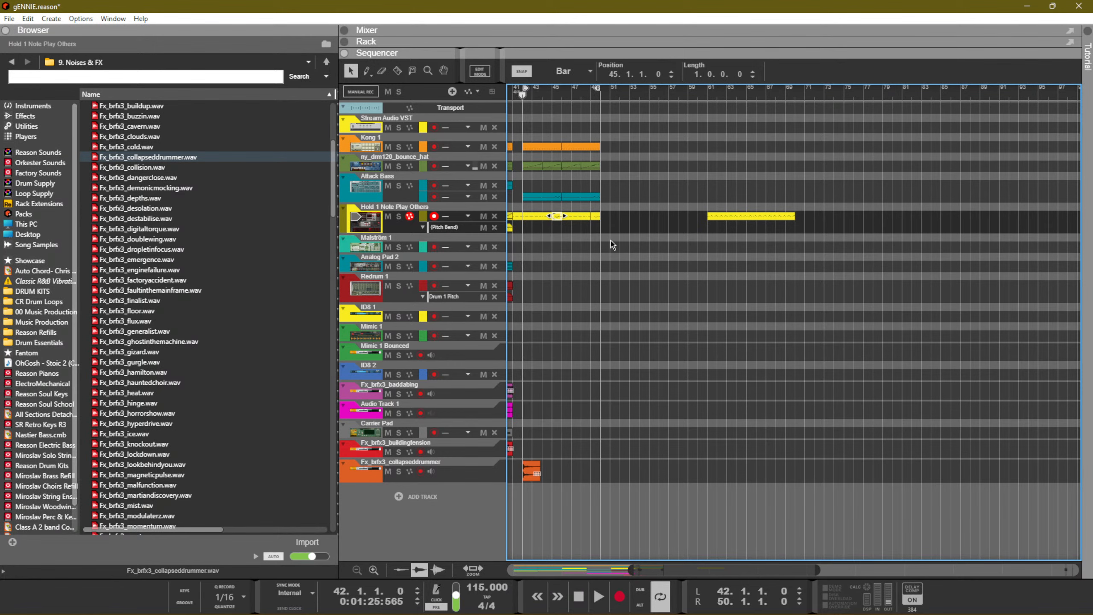
{"action": "left_click_drag", "start_coordinate": [876, 90], "coordinate": [824, 108]}
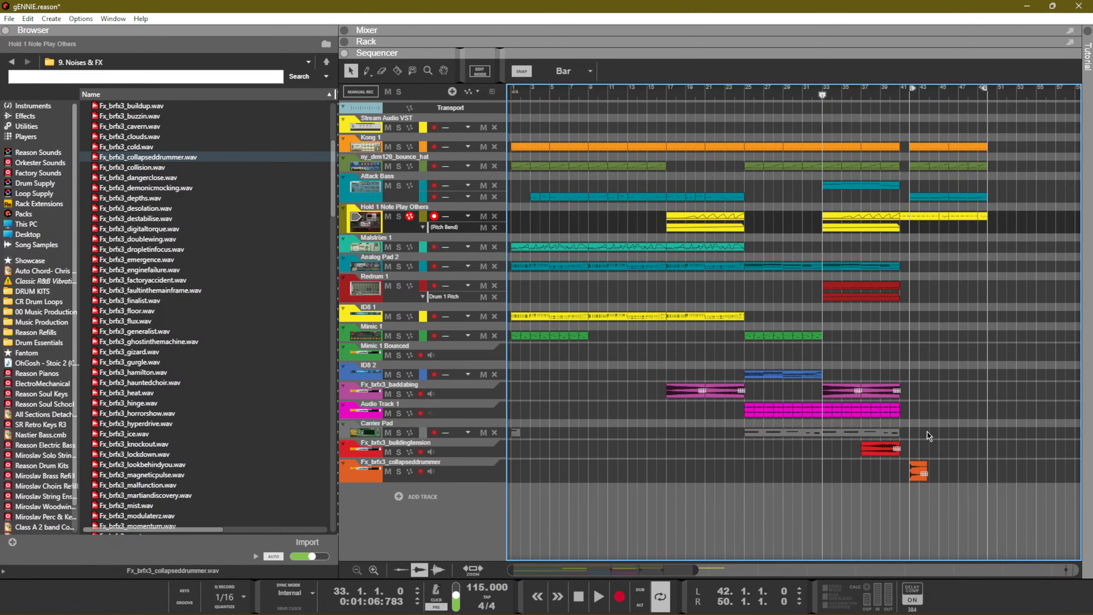
{"action": "key", "text": "space"}
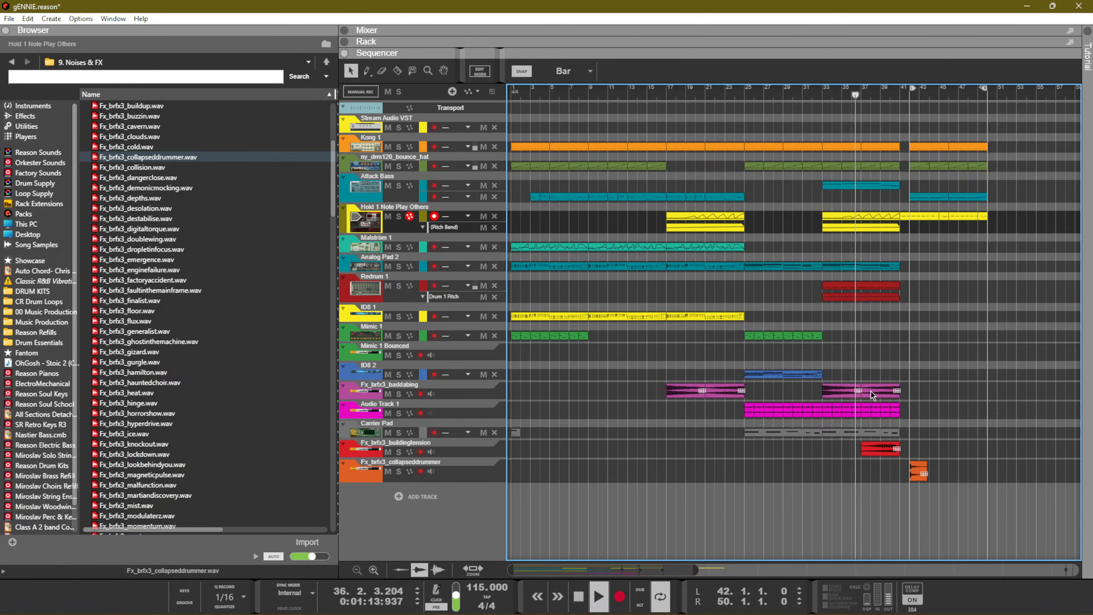
Copy the four-bar Fx_brfx3_baddabing clip at bar 33 to bar 42 on the same track
{"action": "left_click", "coordinate": [835, 396]}
{"action": "left_click_drag", "start_coordinate": [833, 394], "coordinate": [924, 397]}
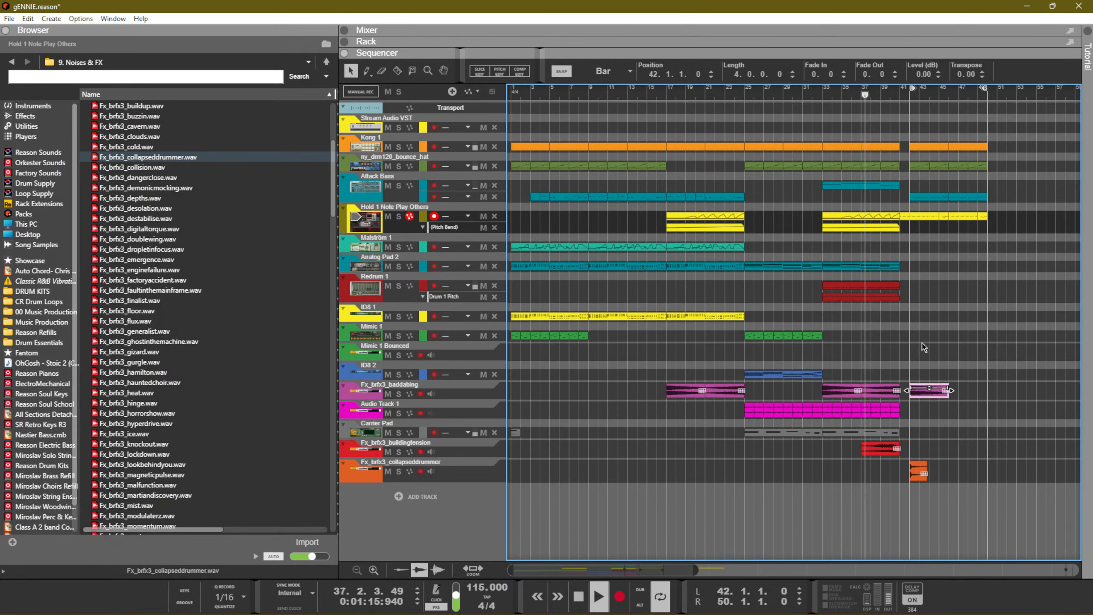
{"action": "left_click", "coordinate": [921, 344]}
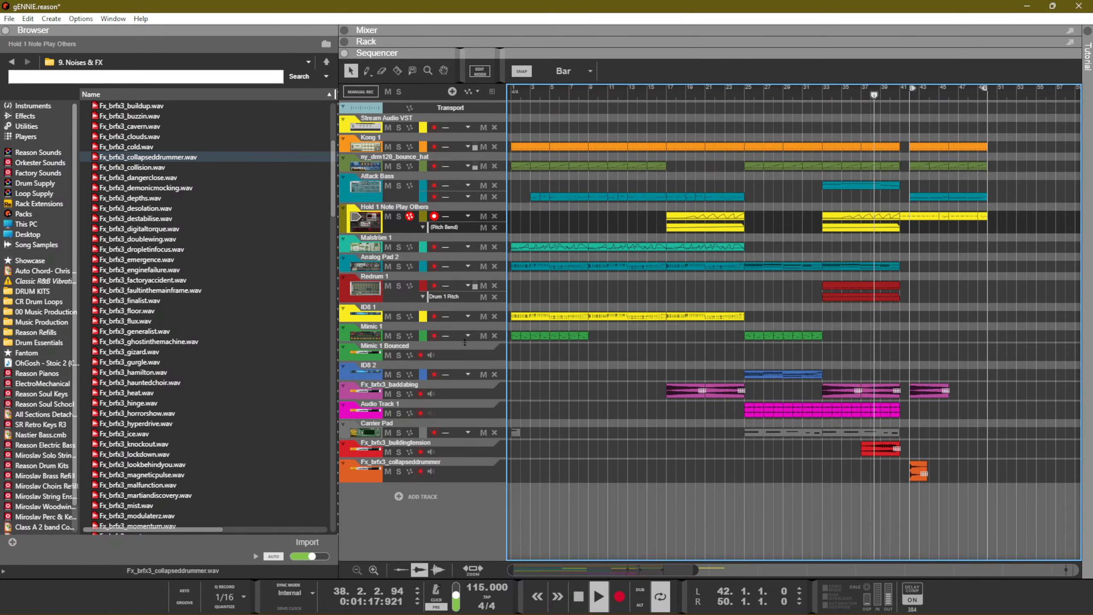
Search the Reason Factory Sound Bank for SAW
{"action": "left_click", "coordinate": [43, 172]}
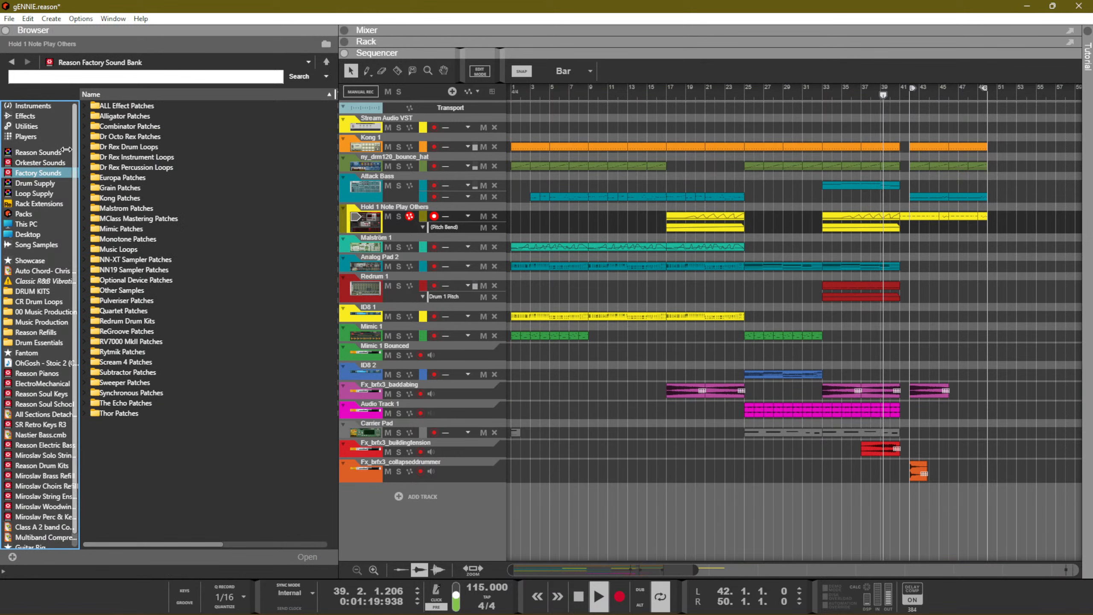
{"action": "left_click", "coordinate": [100, 78]}
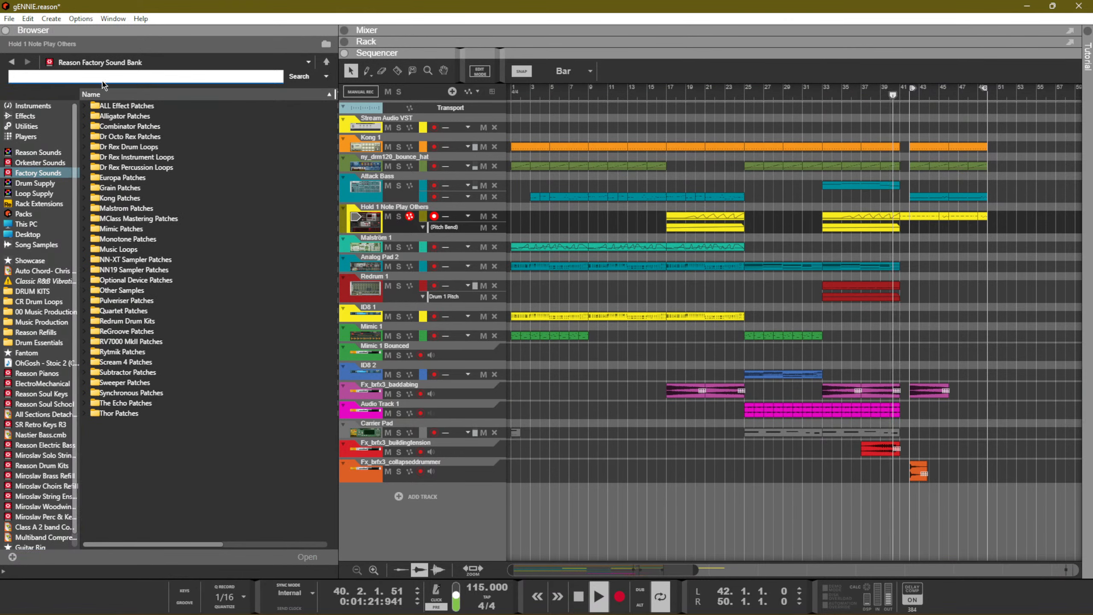
{"action": "type", "text": "SAW"}
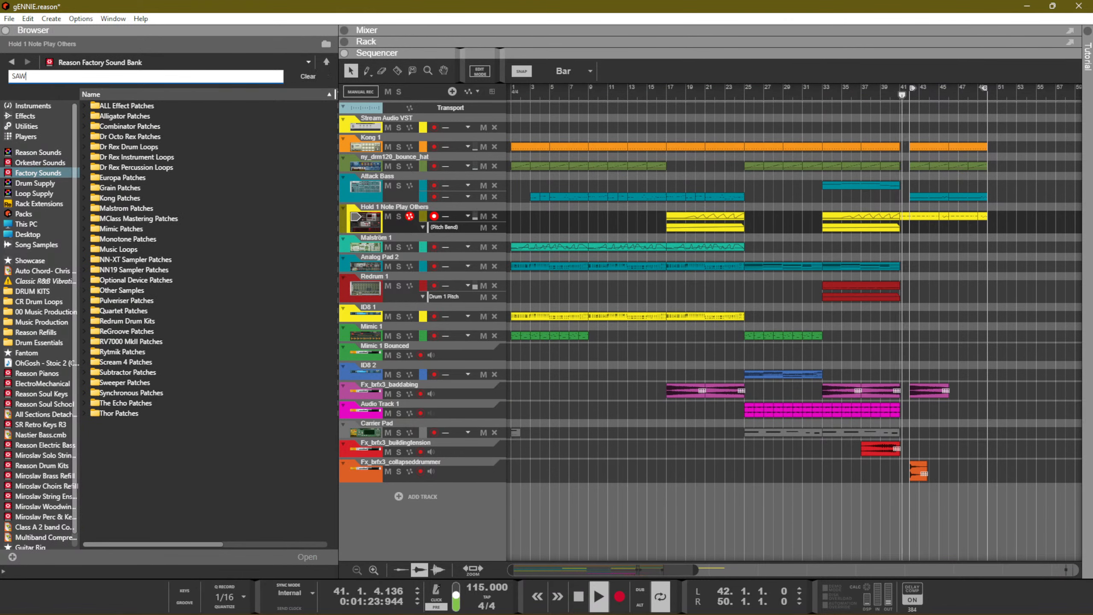
{"action": "key", "text": "Return"}
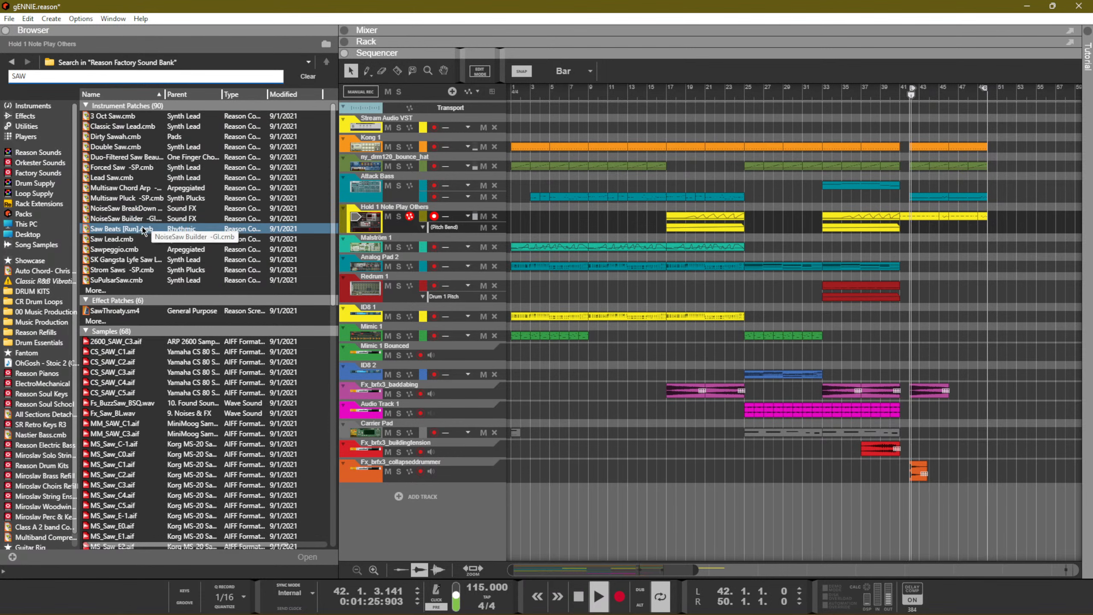
{"action": "left_click_drag", "start_coordinate": [1004, 460], "coordinate": [986, 495]}
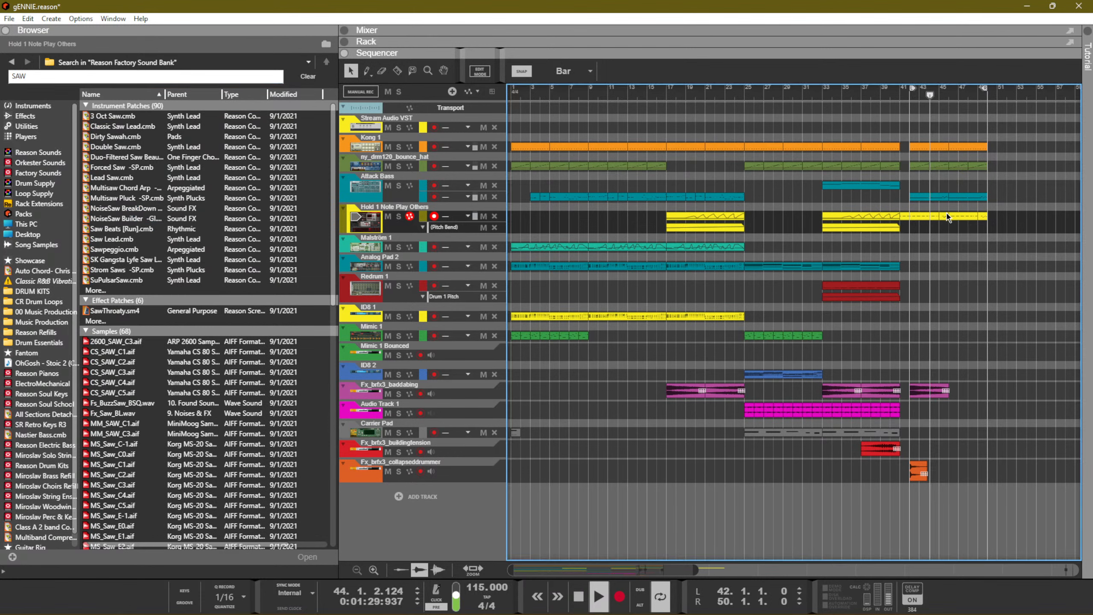
Set the snap value to 1/8 and trim the start of the bar 45 Hold 1 Note clip to 45.3, keeping its last half bar
{"action": "scroll", "coordinate": [933, 232], "scroll_direction": "up", "scroll_amount": 2}
{"action": "scroll", "coordinate": [931, 257], "scroll_direction": "up", "scroll_amount": 4}
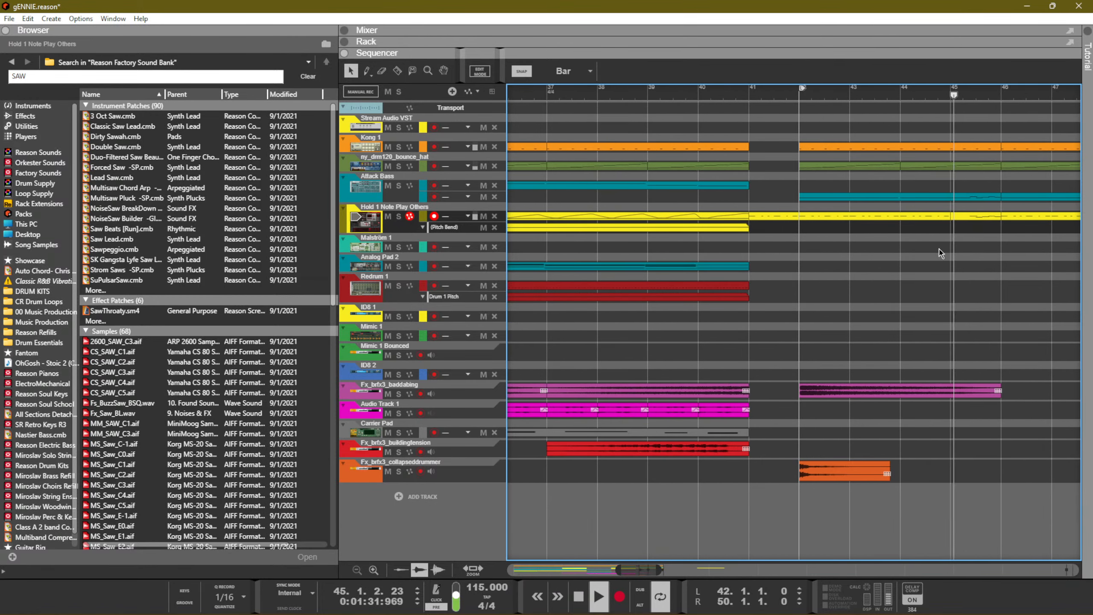
{"action": "left_click", "coordinate": [957, 219]}
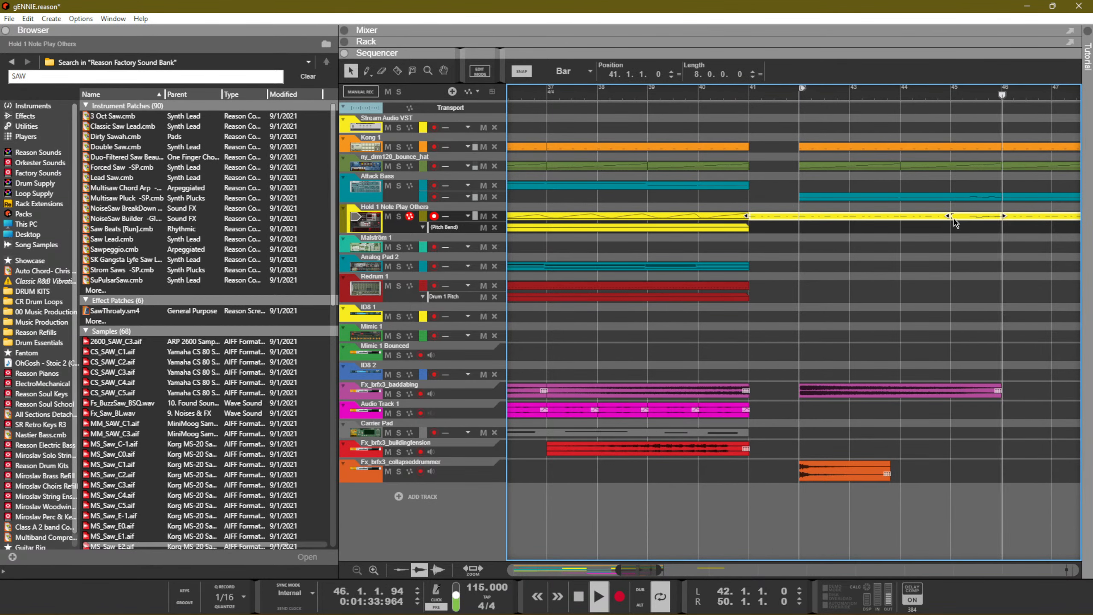
{"action": "key", "text": "space"}
{"action": "left_click", "coordinate": [952, 235]}
{"action": "left_click", "coordinate": [561, 71]}
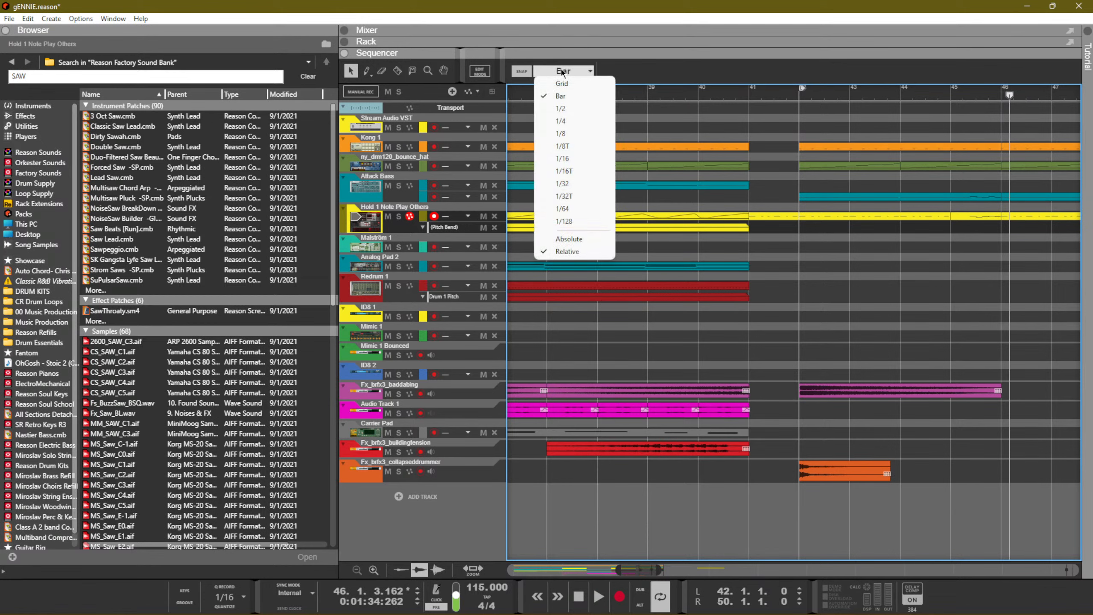
{"action": "left_click", "coordinate": [582, 133]}
{"action": "left_click", "coordinate": [953, 218]}
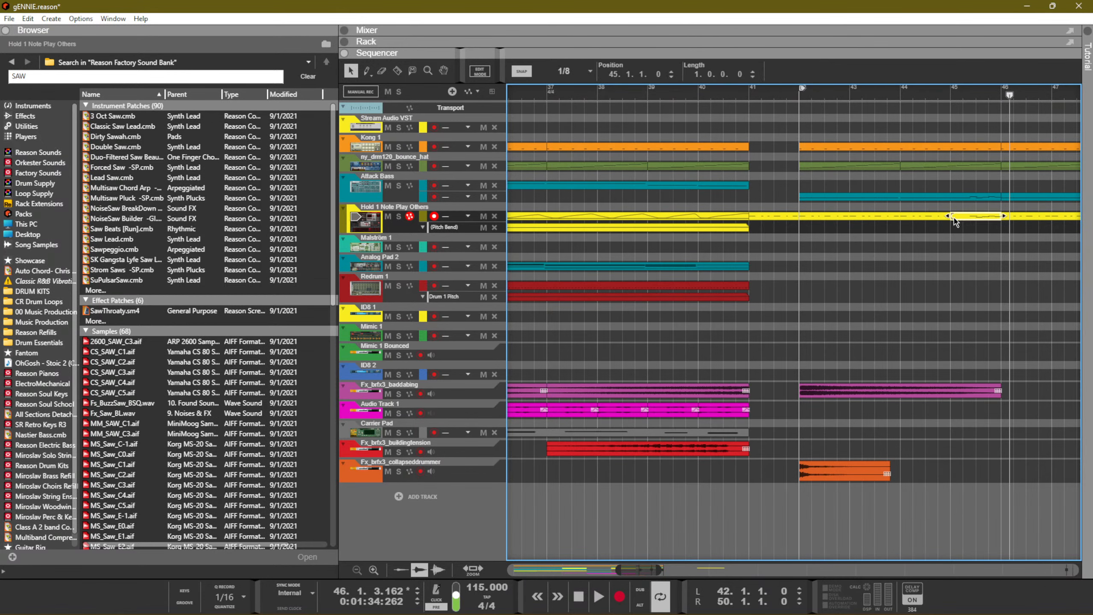
{"action": "left_click_drag", "start_coordinate": [953, 218], "coordinate": [972, 220]}
Play back from just before bar 41 and copy the half-bar Hold 1 Note clip at 45.3 to 43.3
{"action": "left_click", "coordinate": [773, 102]}
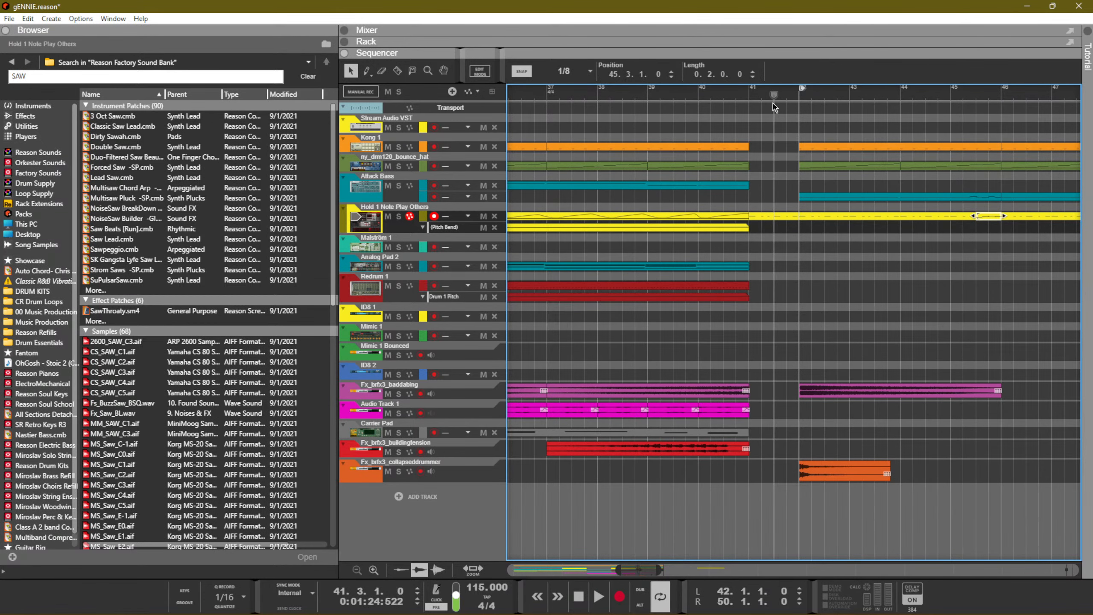
{"action": "left_click", "coordinate": [741, 103]}
{"action": "key", "text": "space"}
{"action": "left_click", "coordinate": [987, 216]}
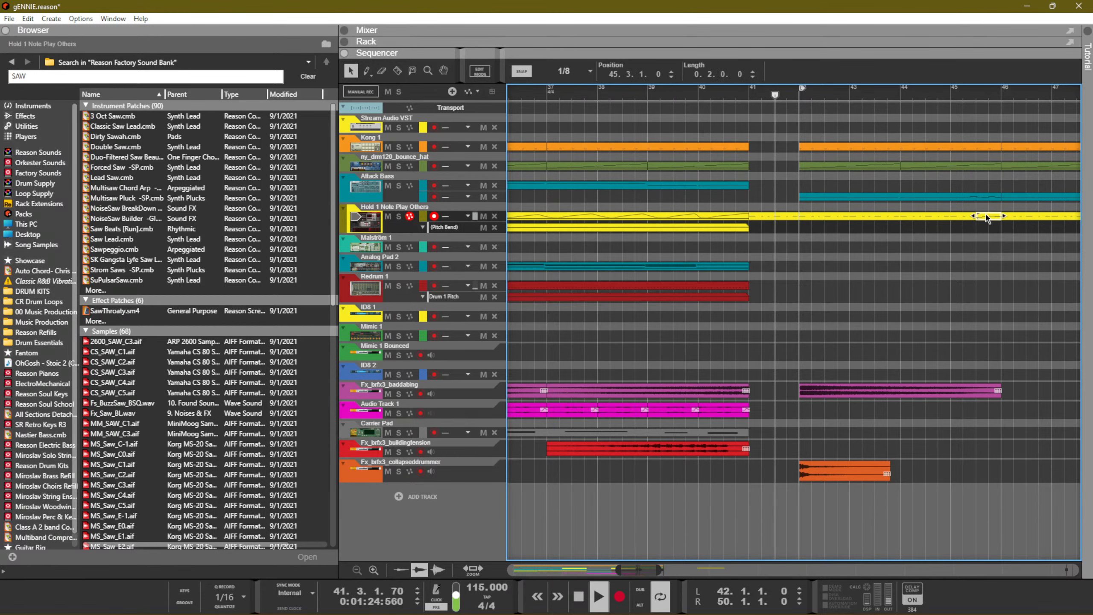
{"action": "left_click_drag", "start_coordinate": [987, 219], "coordinate": [891, 221]}
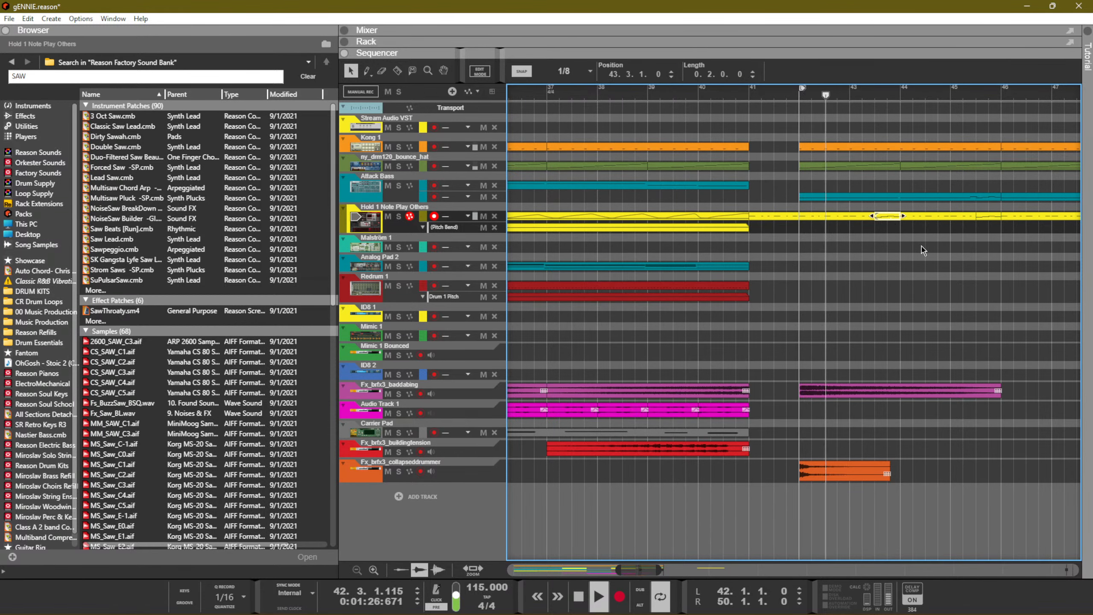
{"action": "left_click", "coordinate": [921, 247]}
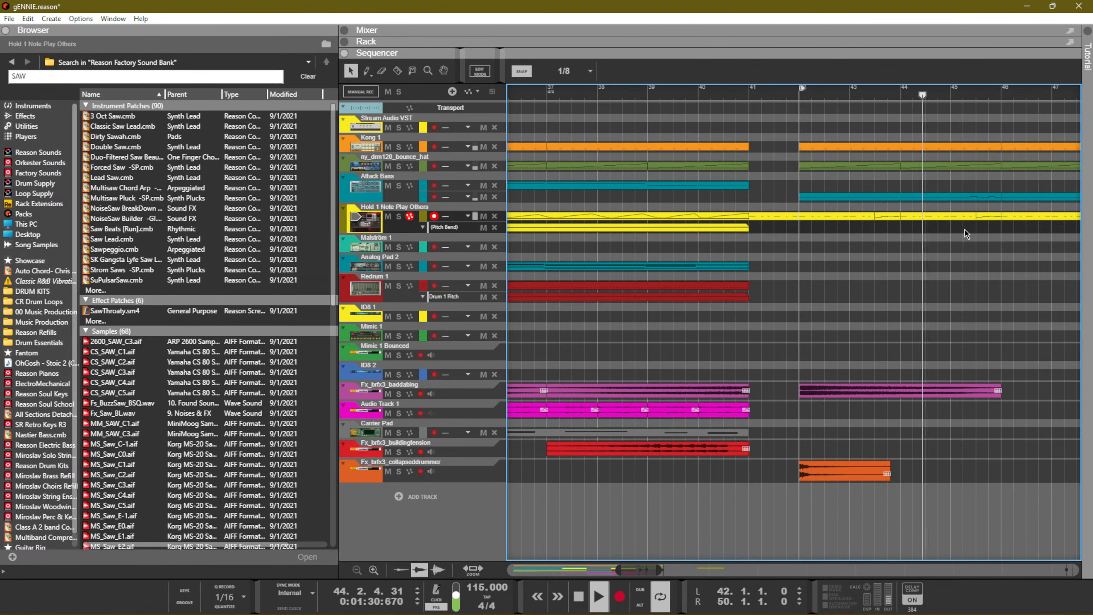
{"action": "scroll", "coordinate": [1000, 244], "scroll_direction": "down", "scroll_amount": 6}
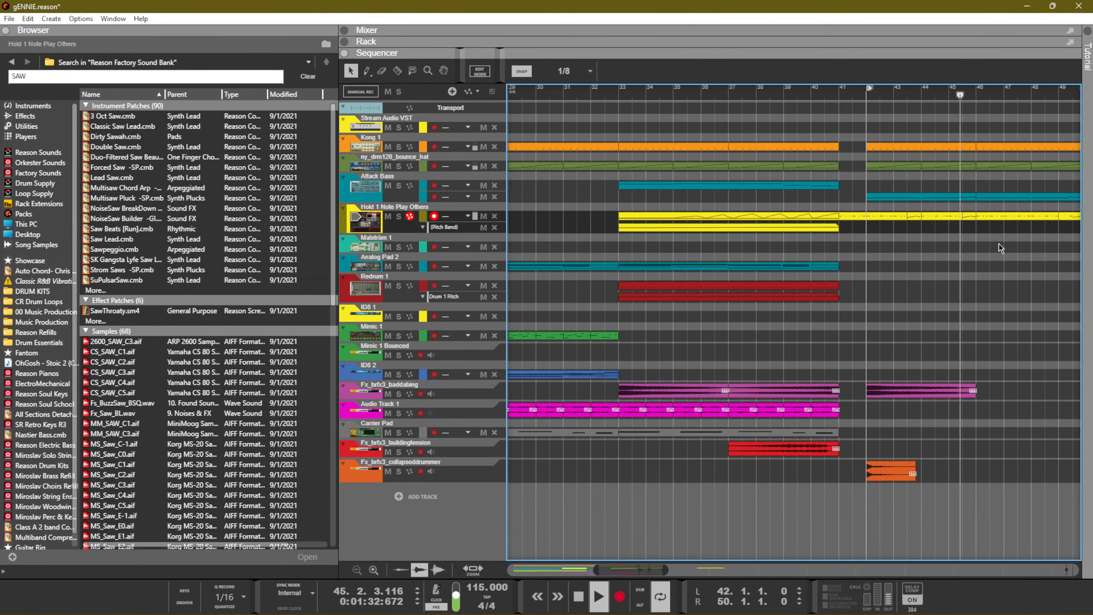
{"action": "scroll", "coordinate": [1001, 243], "scroll_direction": "down", "scroll_amount": 3}
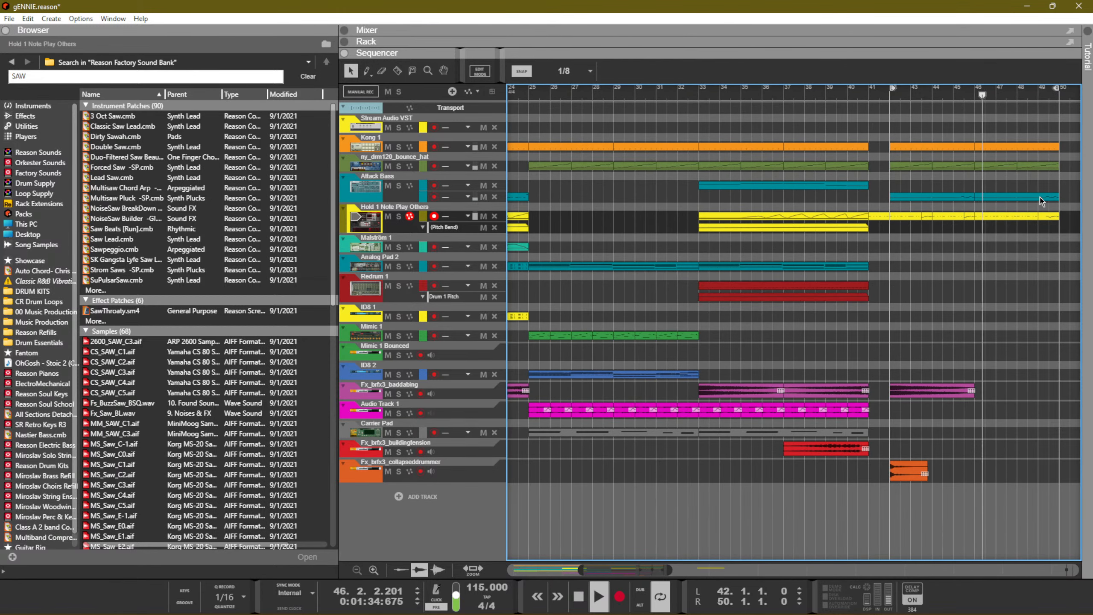
{"action": "scroll", "coordinate": [1044, 228], "scroll_direction": "up", "scroll_amount": 2}
{"action": "scroll", "coordinate": [1040, 248], "scroll_direction": "right", "scroll_amount": 4}
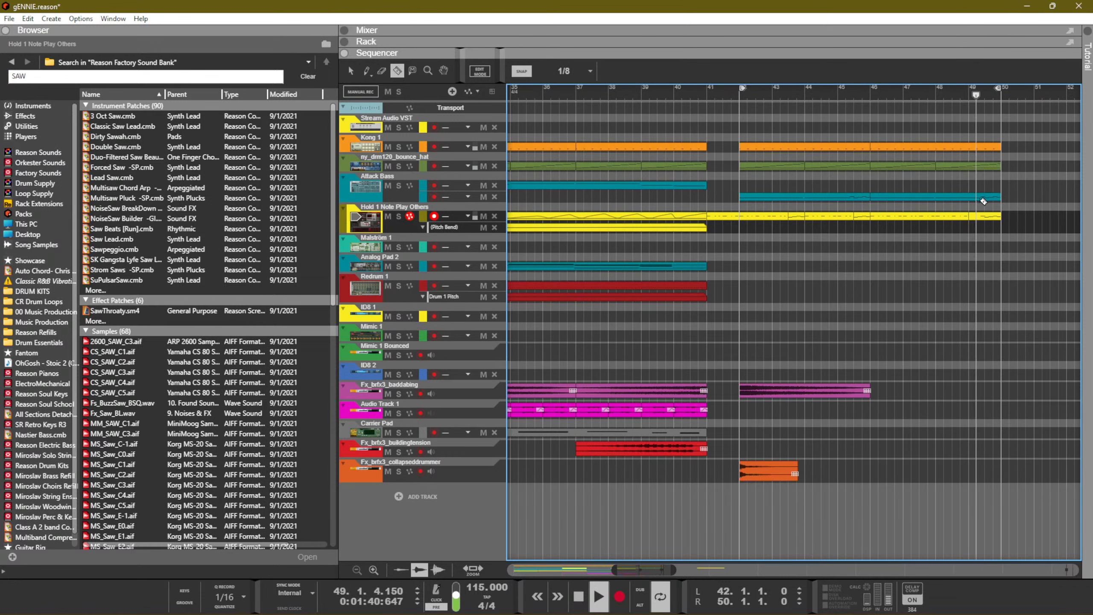
{"action": "key", "text": "r"}
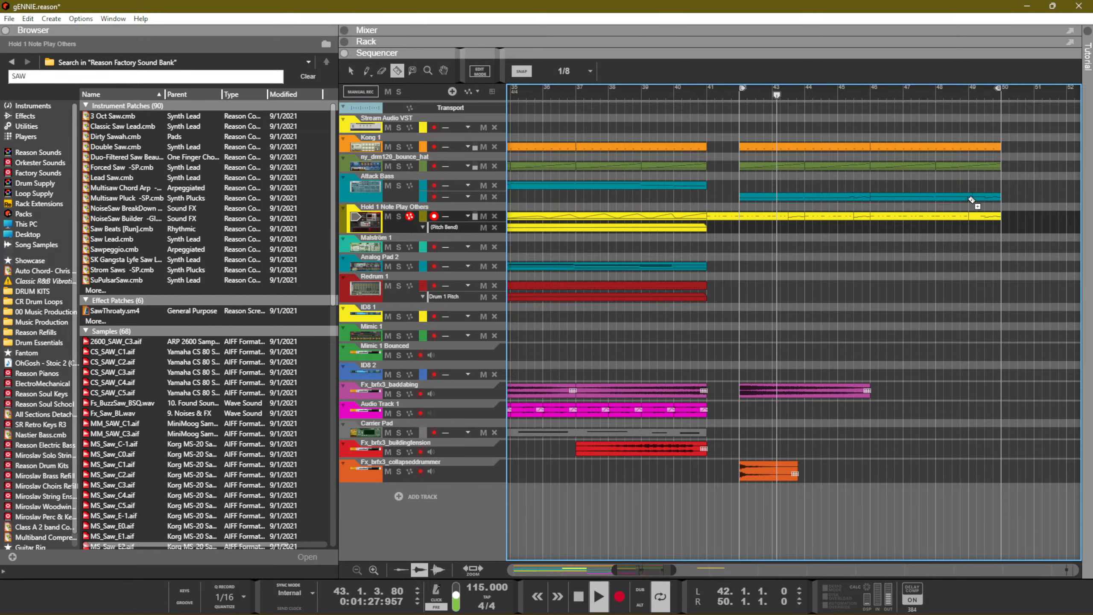
{"action": "key", "text": "ctrl+a"}
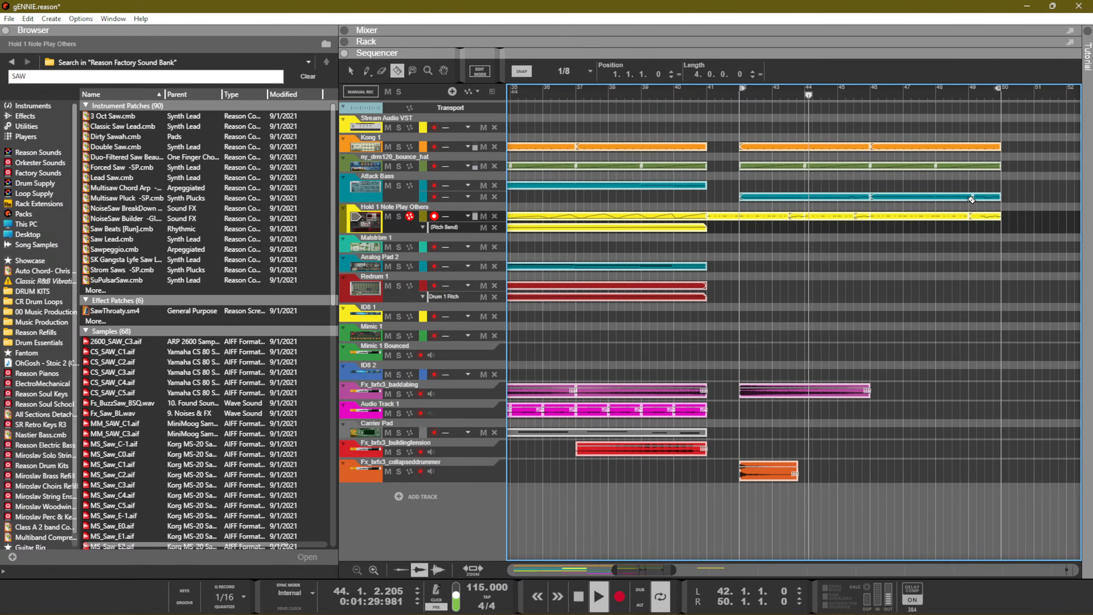
{"action": "left_click", "coordinate": [974, 201]}
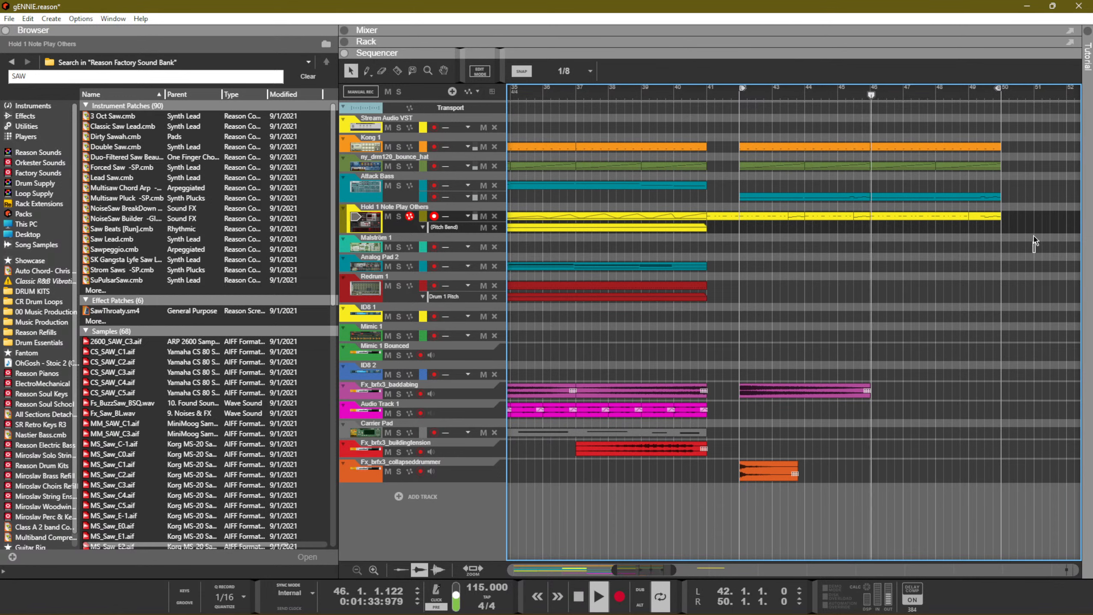
{"action": "key", "text": "q"}
{"action": "key", "text": "space"}
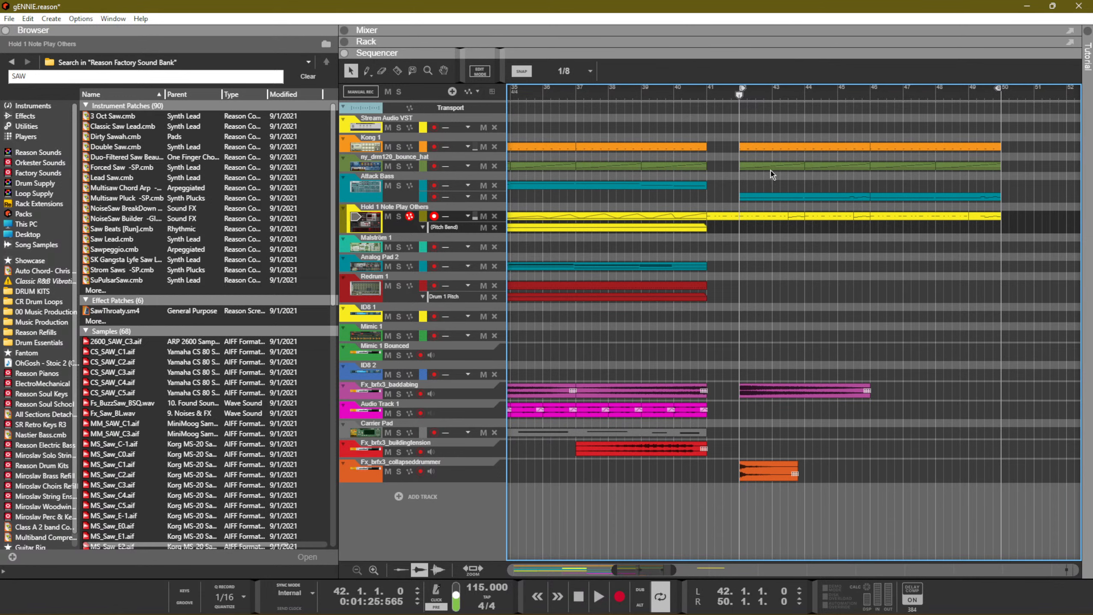
Delete the Hold 1 Note Play Others clips between bars 46 and 50, keeping those before bar 46
{"action": "key", "text": "space"}
{"action": "left_click_drag", "start_coordinate": [1018, 252], "coordinate": [877, 219]}
{"action": "key", "text": "Delete"}
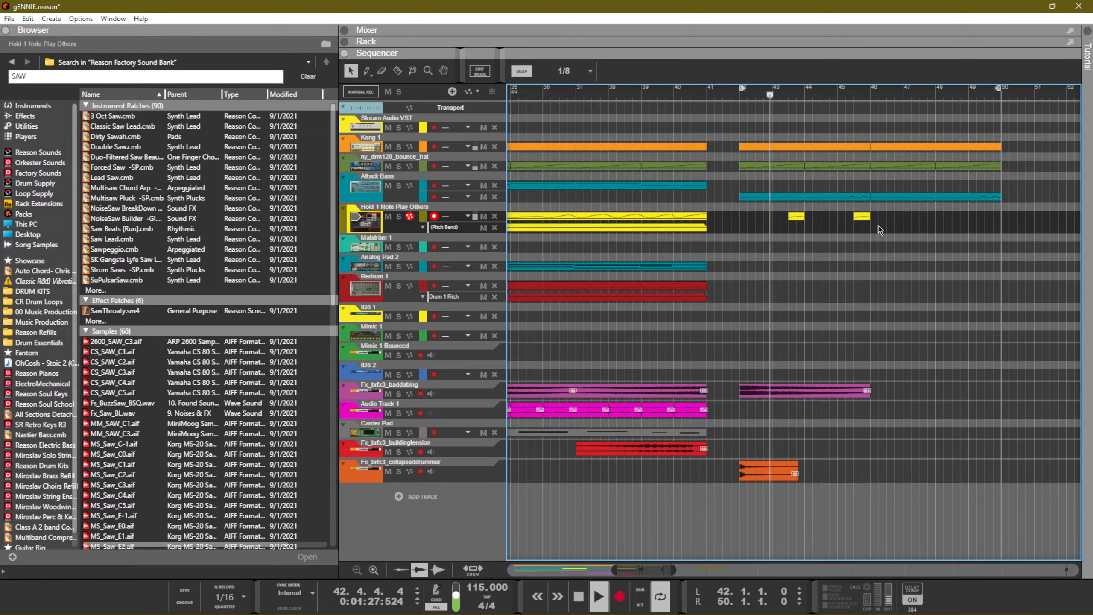
{"action": "key", "text": "ctrl+z"}
{"action": "left_click_drag", "start_coordinate": [1053, 273], "coordinate": [874, 226]}
{"action": "key", "text": "Delete"}
{"action": "left_click", "coordinate": [963, 218]}
Cut an eighth-note slice out of the Attack Bass clip at 45.2.3 and copy it to the Hold 1 Note Play Others track
{"action": "left_click", "coordinate": [854, 198]}
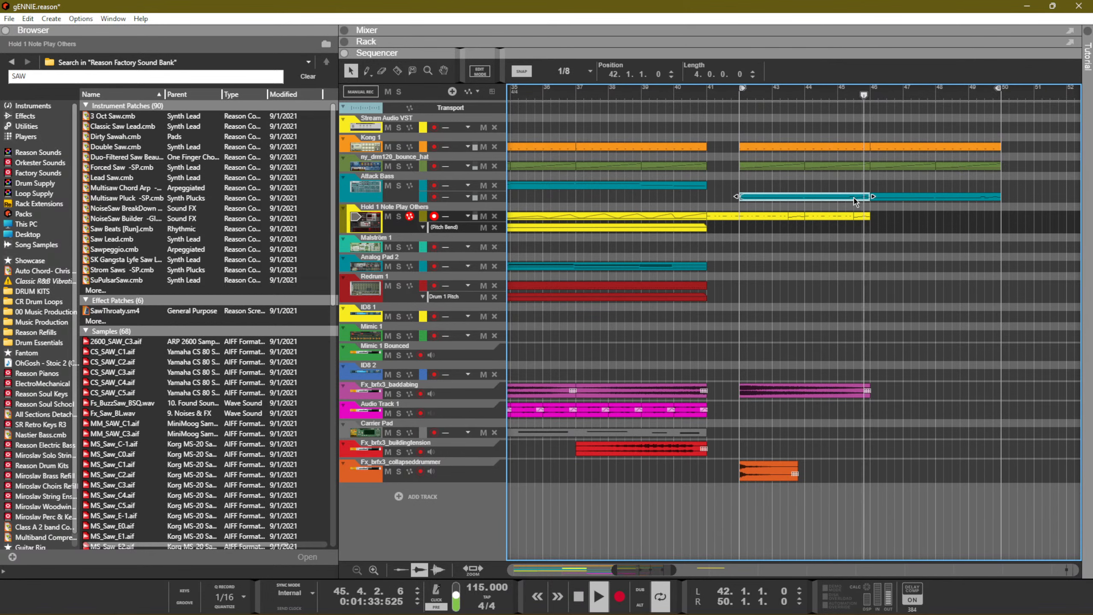
{"action": "key", "text": "space"}
{"action": "key", "text": "h"}
{"action": "key", "text": "h"}
{"action": "key", "text": "h"}
{"action": "key", "text": "h"}
{"action": "key", "text": "h"}
{"action": "key", "text": "h"}
{"action": "key", "text": "h"}
{"action": "key", "text": "h"}
{"action": "left_click", "coordinate": [881, 278]}
{"action": "key", "text": "r"}
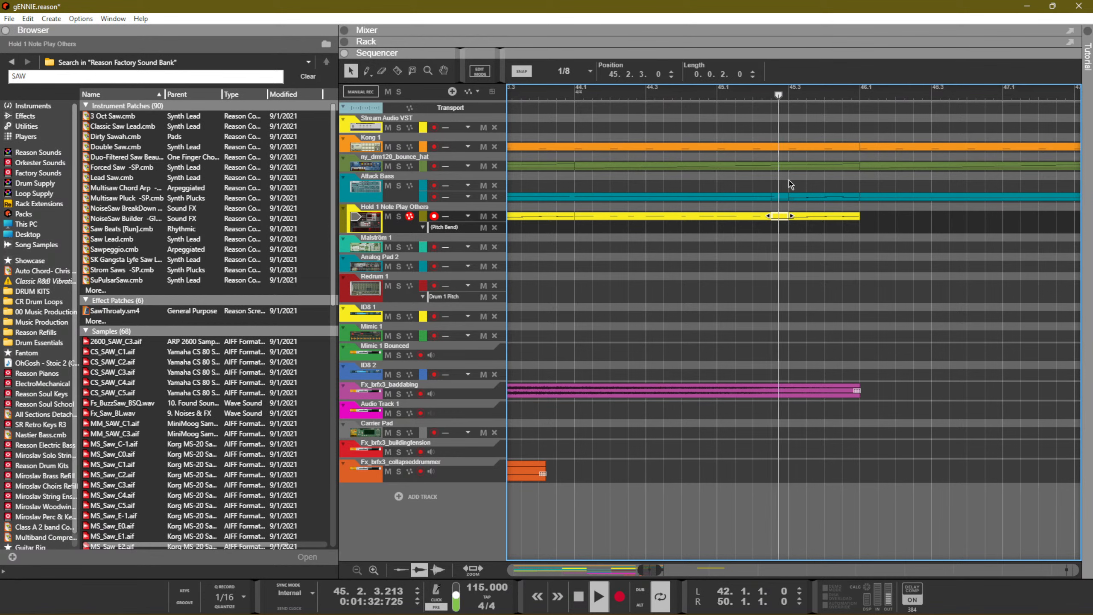
Transpose the note in the eighth-note Hold 1 Note clip at 45.2.3 up four octaves, checking it with playback
{"action": "double_click", "coordinate": [780, 216]}
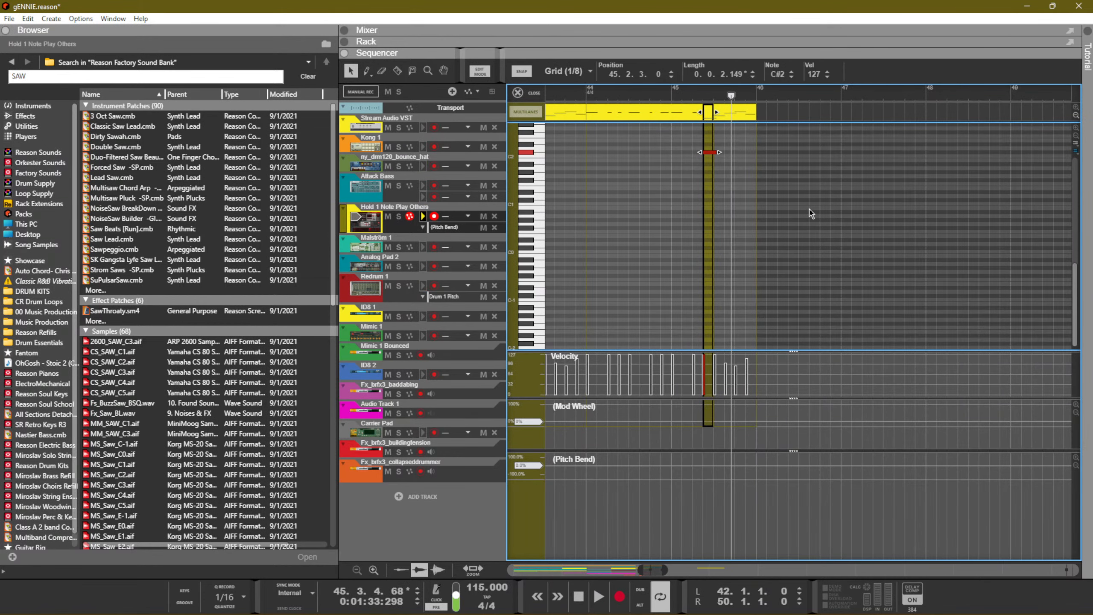
{"action": "key", "text": "ctrl+shift+Up"}
{"action": "key", "text": "ctrl+shift+Up"}
{"action": "key", "text": "space"}
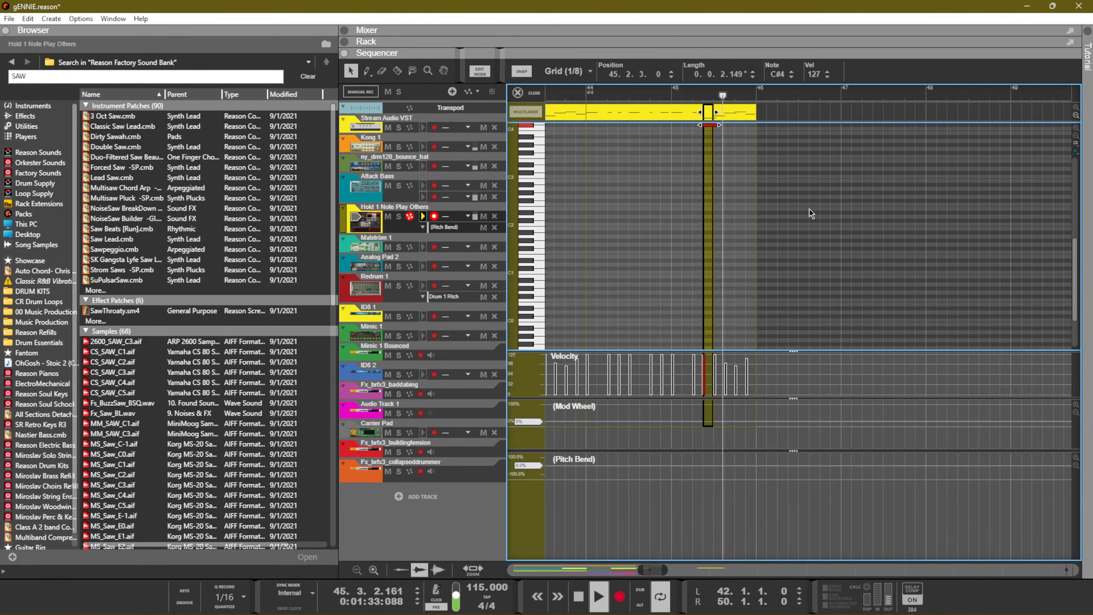
{"action": "key", "text": "ctrl+shift+Up"}
{"action": "key", "text": "space"}
{"action": "key", "text": "shift+Return"}
{"action": "key", "text": "space"}
{"action": "key", "text": "ctrl+shift+Up"}
{"action": "key", "text": "space"}
{"action": "key", "text": "space"}
{"action": "key", "text": "ctrl+e"}
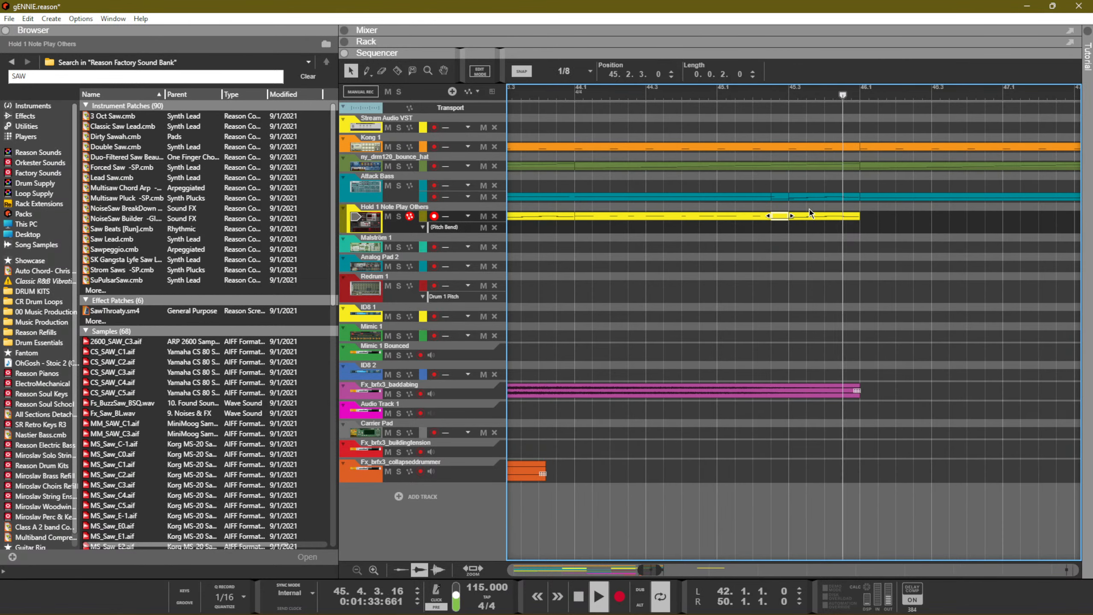
Join the Hold 1 Note clips from bar 41 to bar 46 into one clip and split it at bar 42
{"action": "key", "text": "space"}
{"action": "key", "text": "g"}
{"action": "key", "text": "g"}
{"action": "key", "text": "g"}
{"action": "key", "text": "g"}
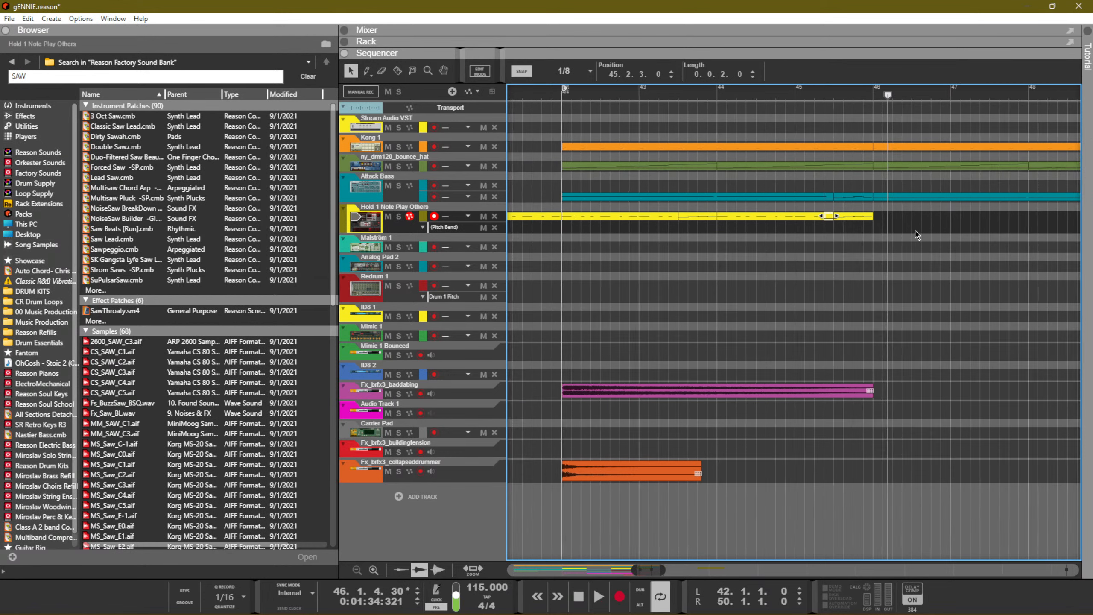
{"action": "left_click_drag", "start_coordinate": [922, 234], "coordinate": [609, 222]}
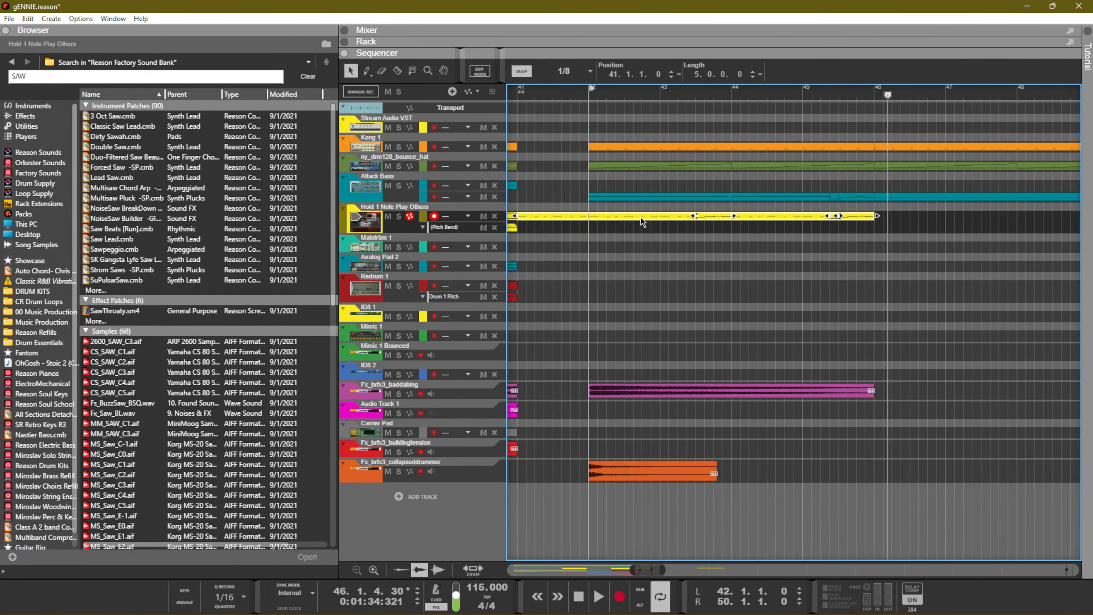
{"action": "key", "text": "r"}
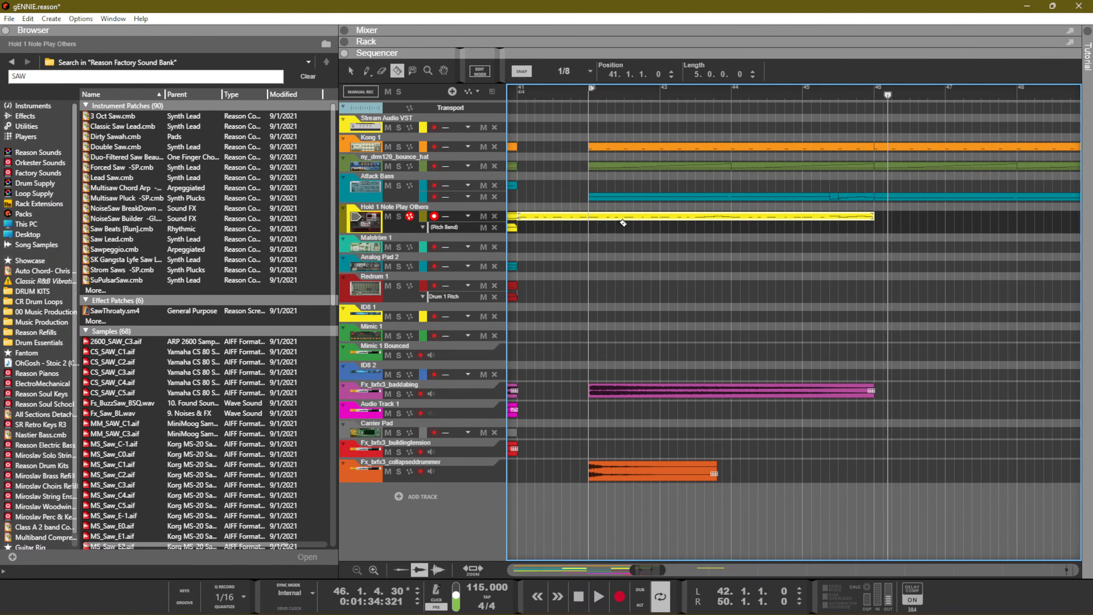
{"action": "left_click", "coordinate": [593, 218]}
{"action": "double_click", "coordinate": [636, 218]}
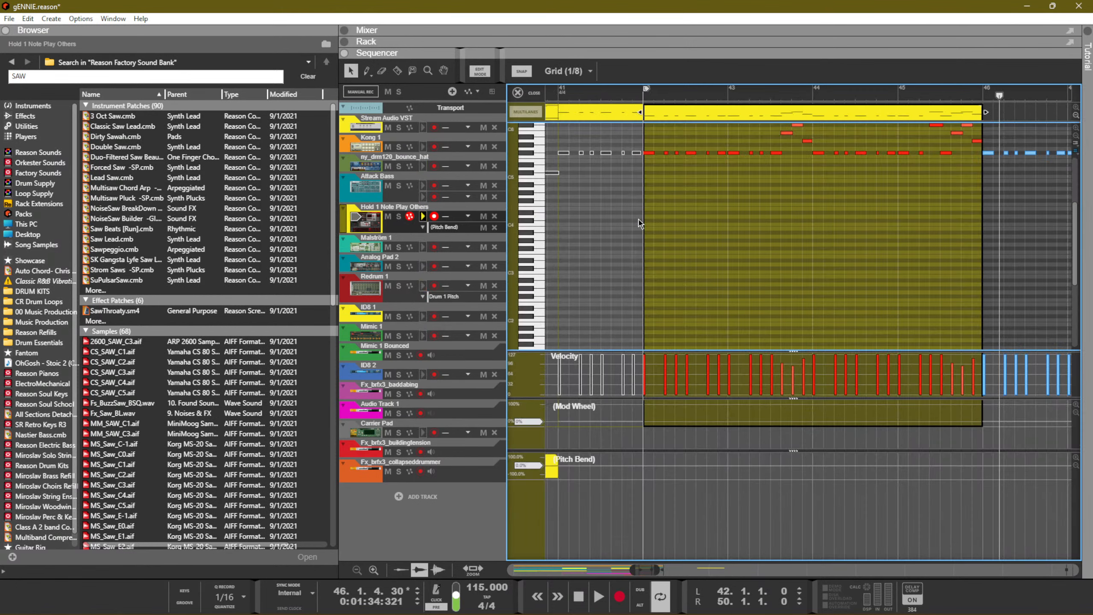
Try lengthening all notes in the Hold 1 Note clip at bar 42, play it back, and undo the change
{"action": "scroll", "coordinate": [646, 221], "scroll_direction": "up", "scroll_amount": 5}
{"action": "key", "text": "ctrl+a"}
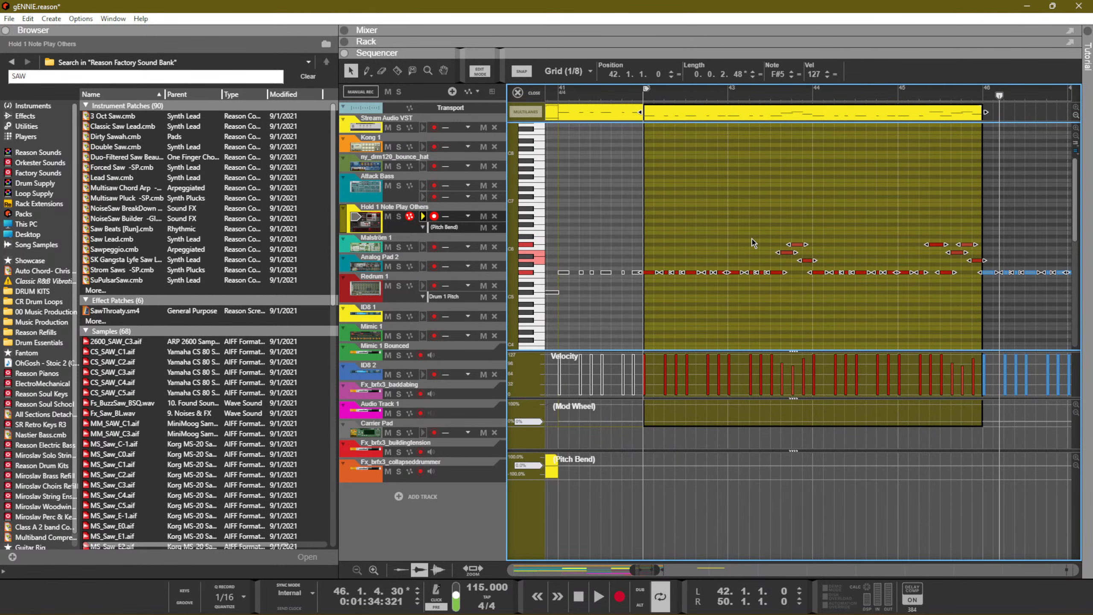
{"action": "key", "text": "F8"}
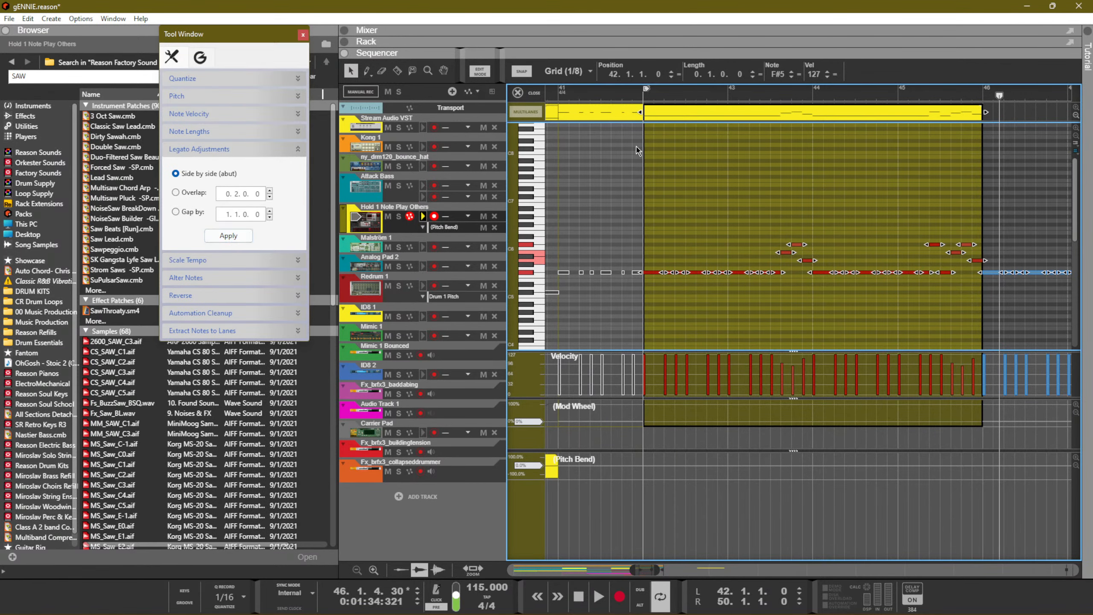
{"action": "left_click_drag", "start_coordinate": [735, 72], "coordinate": [735, 83]}
{"action": "left_click_drag", "start_coordinate": [730, 141], "coordinate": [730, 150]}
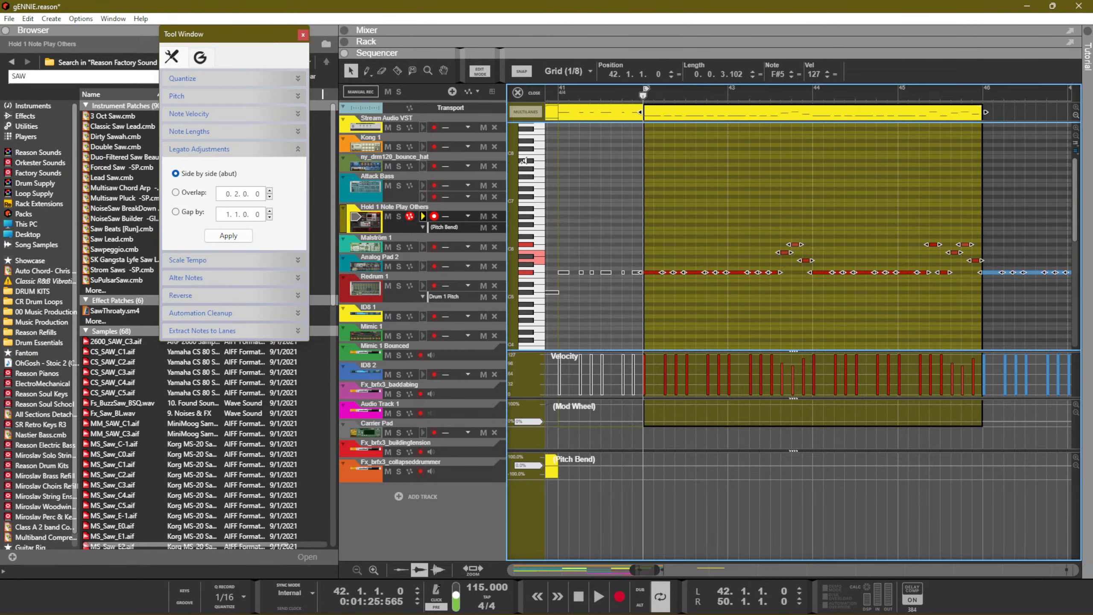
{"action": "key", "text": "space"}
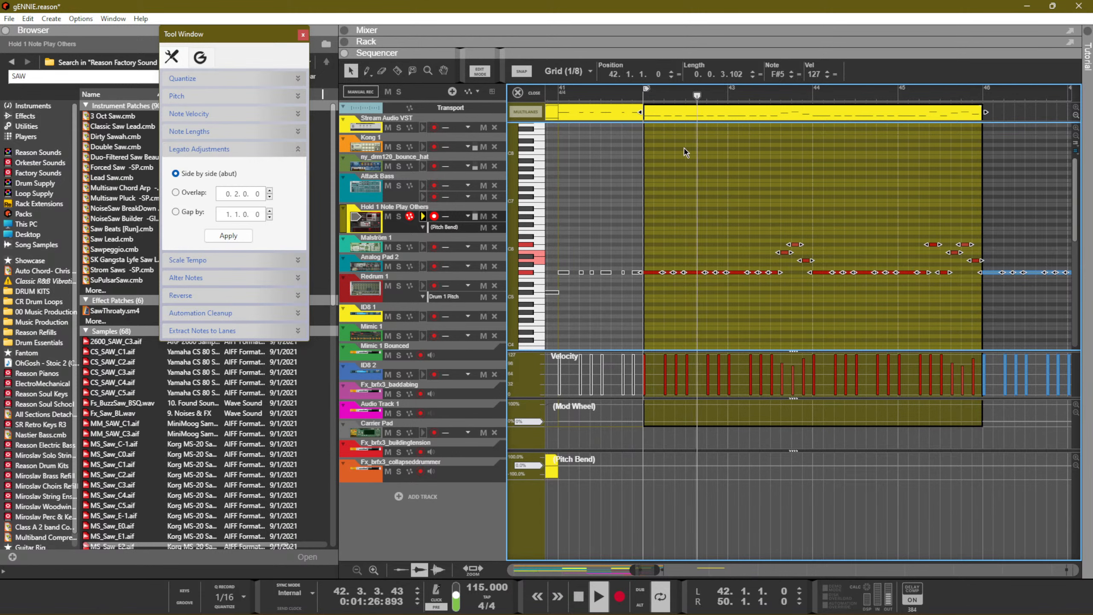
{"action": "key", "text": "space"}
{"action": "key", "text": "ctrl+z"}
{"action": "key", "text": "Tab"}
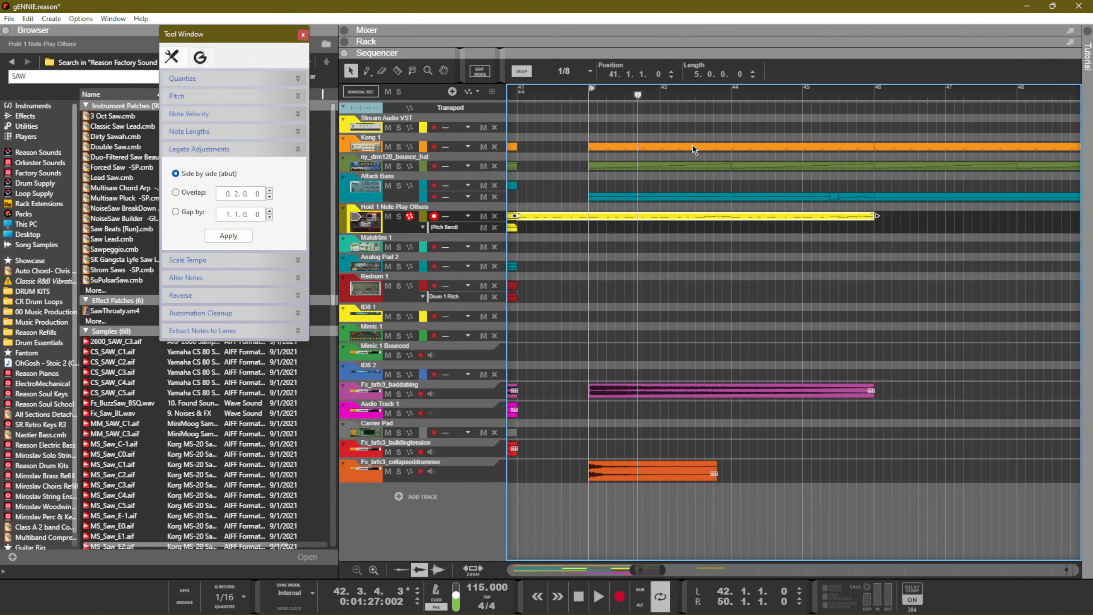
Split the joined Hold 1 Note clip at bar 42 and transpose all notes of the part from bar 42 down one octave
{"action": "key", "text": "r"}
{"action": "left_click", "coordinate": [589, 217]}
{"action": "double_click", "coordinate": [624, 217]}
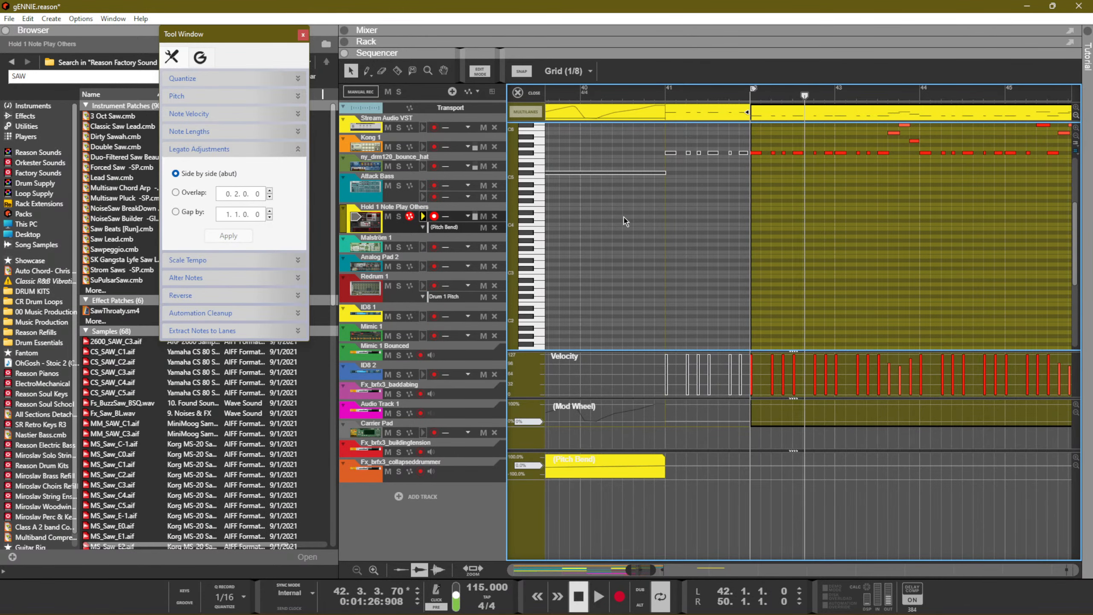
{"action": "key", "text": "ctrl+a"}
{"action": "key", "text": "shift+Down"}
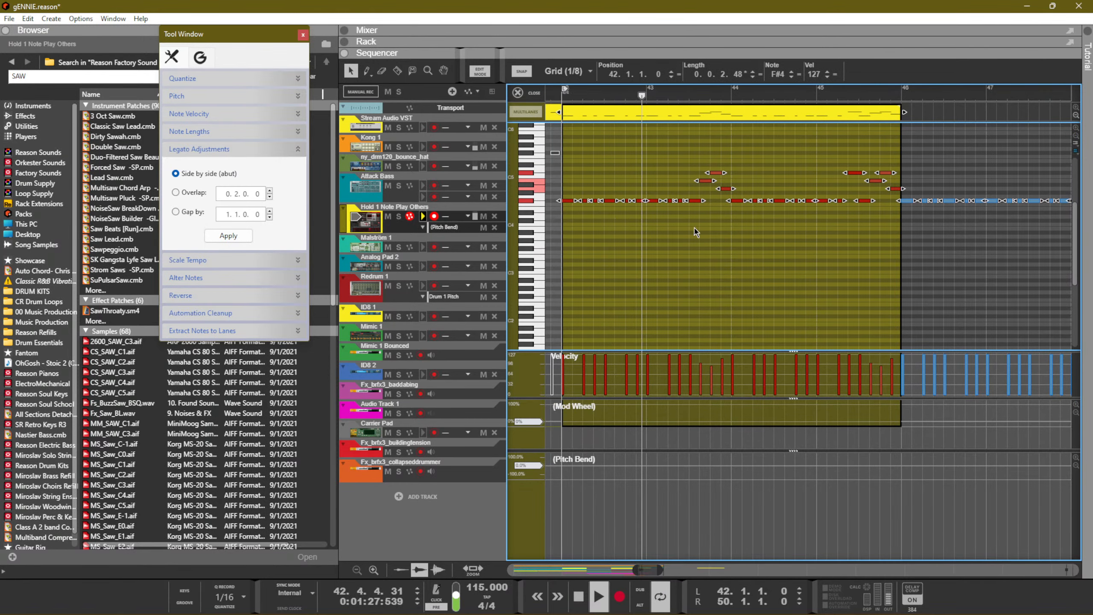
{"action": "left_click", "coordinate": [704, 236]}
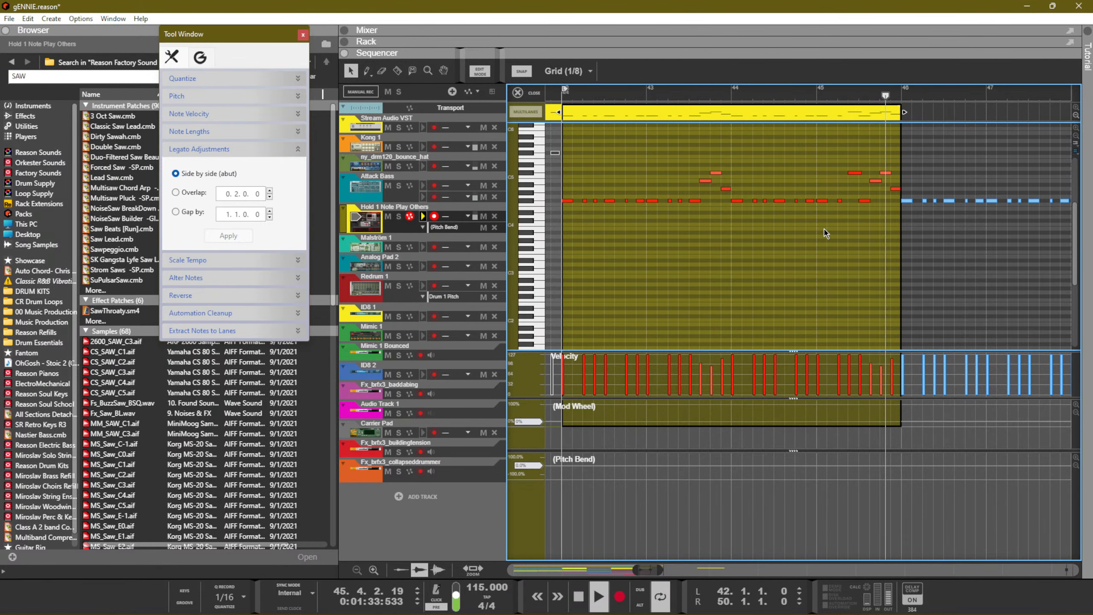
{"action": "key", "text": "Escape"}
{"action": "key", "text": "space"}
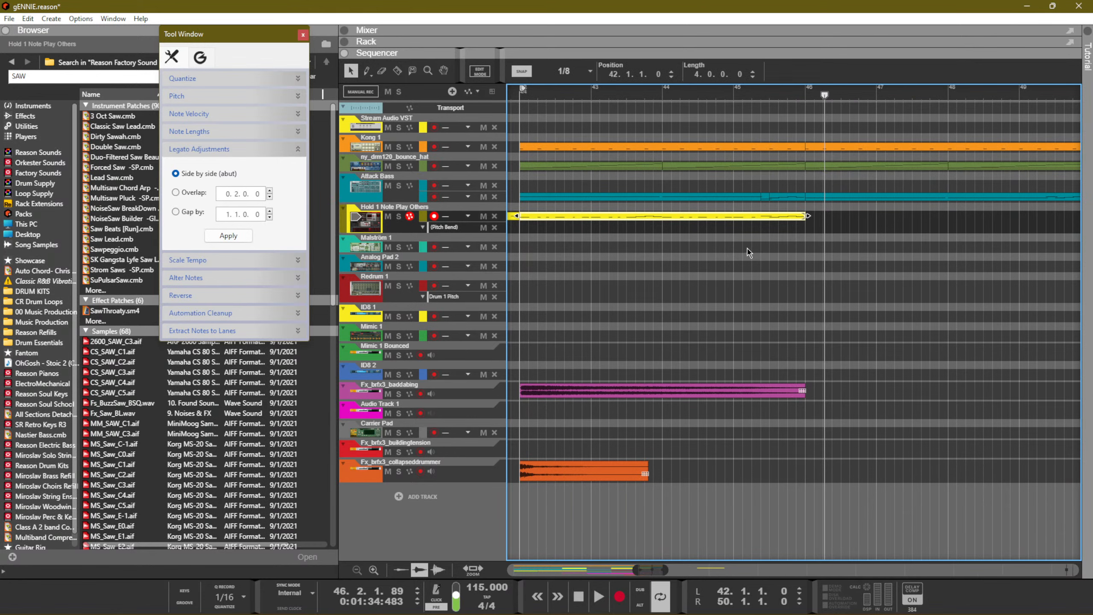
Play back the section from bar 42 to check the Hold 1 Note part against the drums and bass
{"action": "key", "text": "KP_1"}
{"action": "key", "text": "space"}
{"action": "key", "text": "g"}
{"action": "key", "text": "g"}
{"action": "key", "text": "g"}
{"action": "key", "text": "g"}
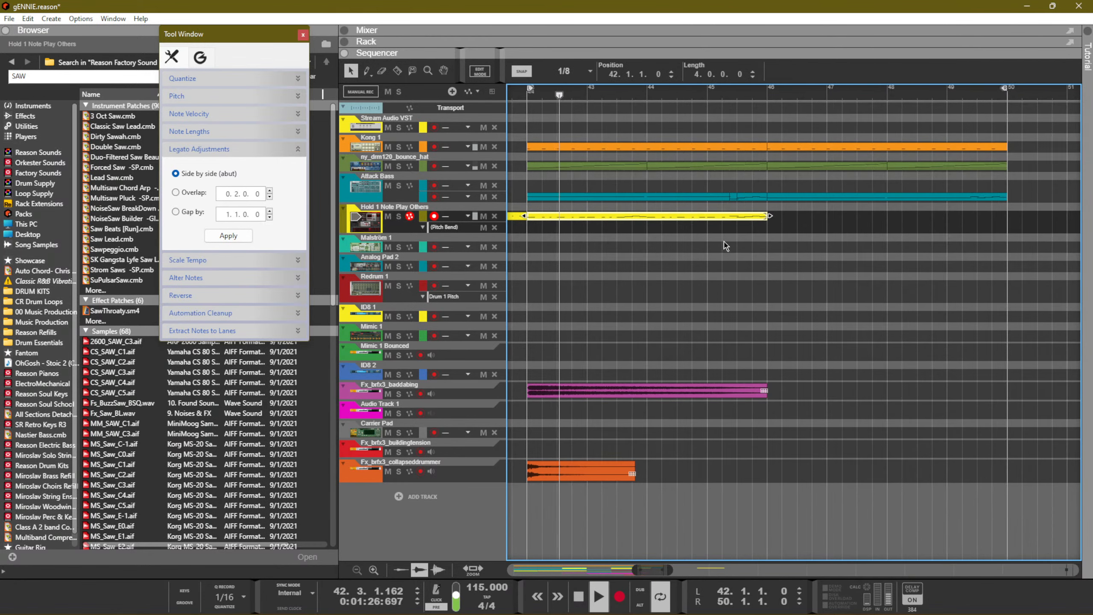
{"action": "left_click_drag", "start_coordinate": [634, 240], "coordinate": [510, 249]}
{"action": "key", "text": "space"}
{"action": "key", "text": "g"}
{"action": "key", "text": "g"}
{"action": "key", "text": "g"}
{"action": "key", "text": "g"}
{"action": "key", "text": "g"}
{"action": "key", "text": "g"}
{"action": "key", "text": "g"}
{"action": "key", "text": "g"}
{"action": "key", "text": "g"}
{"action": "key", "text": "g"}
{"action": "key", "text": "g"}
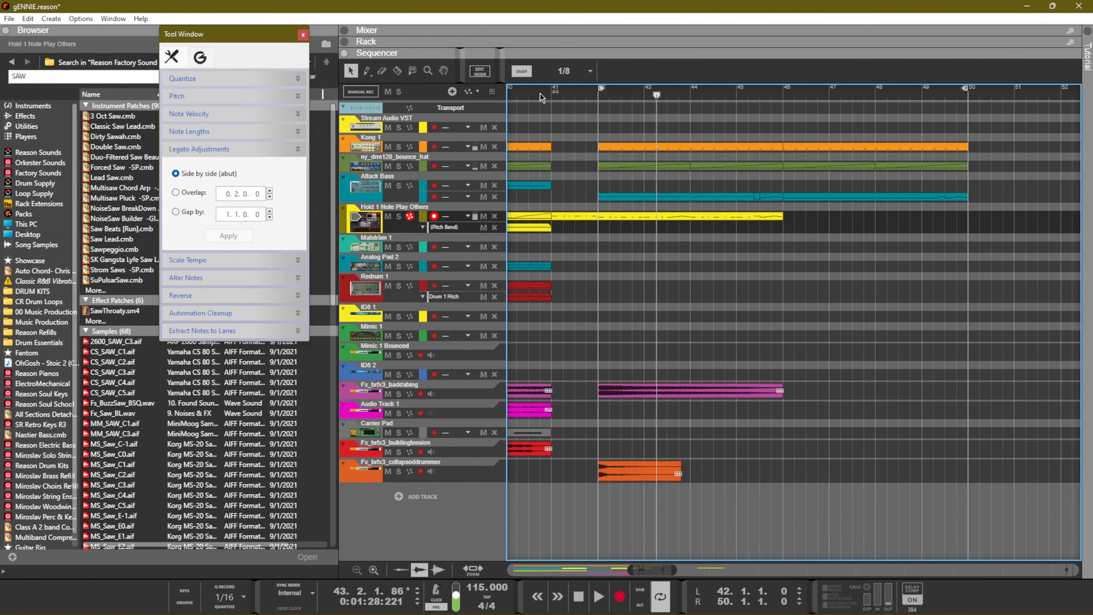
Play back from bar 37 and transpose all notes in the one-bar Hold 1 Note clip at bar 41 down one octave
{"action": "left_click", "coordinate": [565, 93]}
{"action": "left_click_drag", "start_coordinate": [566, 92], "coordinate": [653, 108]}
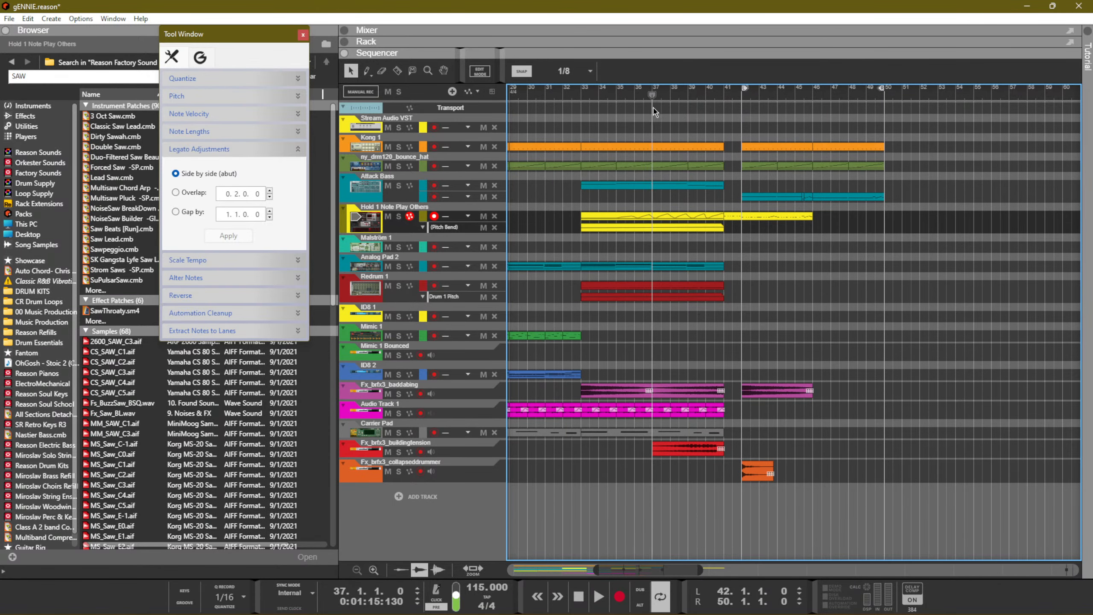
{"action": "key", "text": "space"}
{"action": "left_click", "coordinate": [743, 218]}
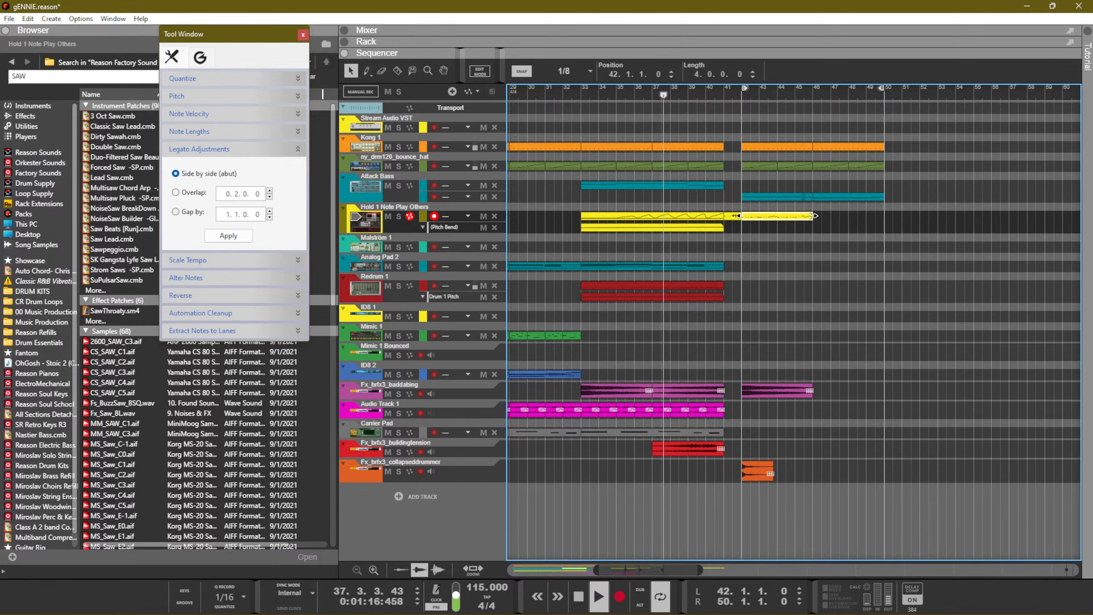
{"action": "double_click", "coordinate": [729, 218]}
{"action": "key", "text": "ctrl+a"}
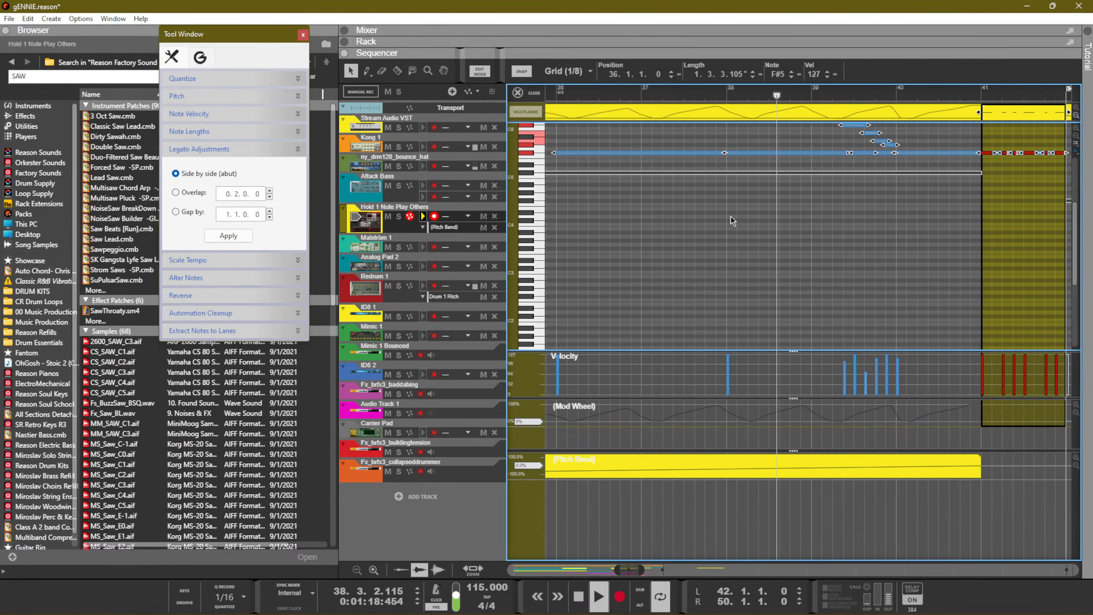
{"action": "key", "text": "ctrl+shift+Down"}
{"action": "key", "text": "Escape"}
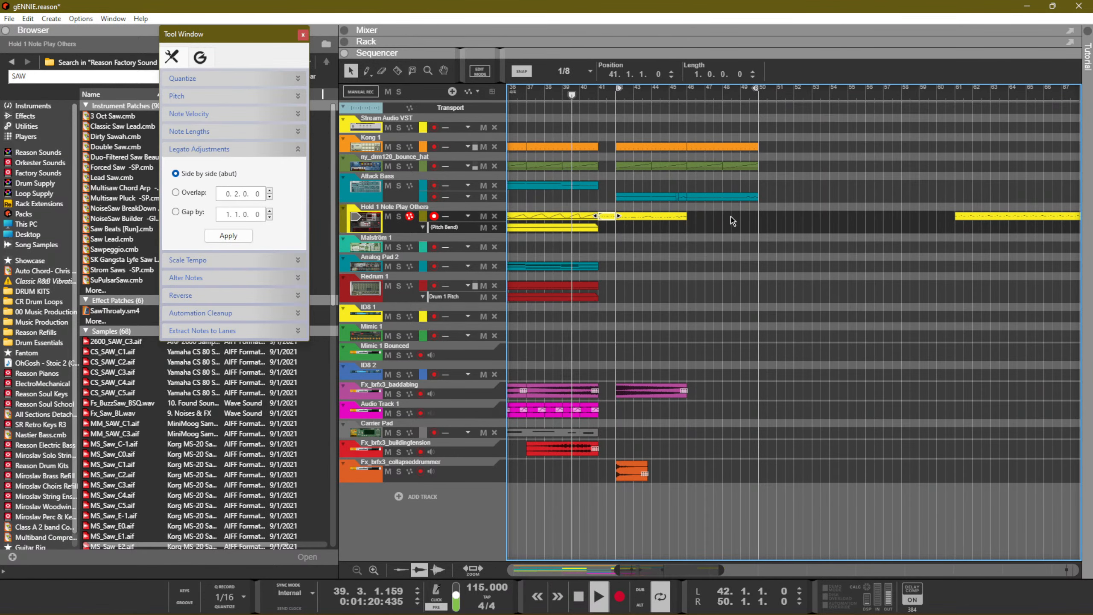
Copy the four-bar Hold 1 Note and Fx_brfx3_baddabing clips at bar 42 to bar 46, closing the Tool Window
{"action": "left_click_drag", "start_coordinate": [732, 211], "coordinate": [637, 220]}
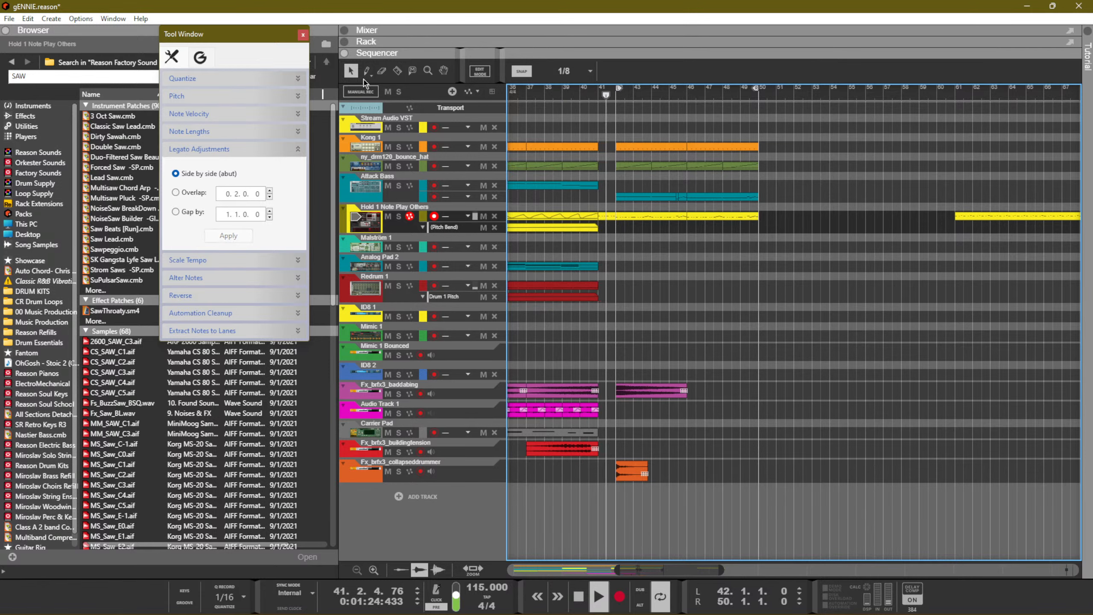
{"action": "left_click", "coordinate": [303, 34]}
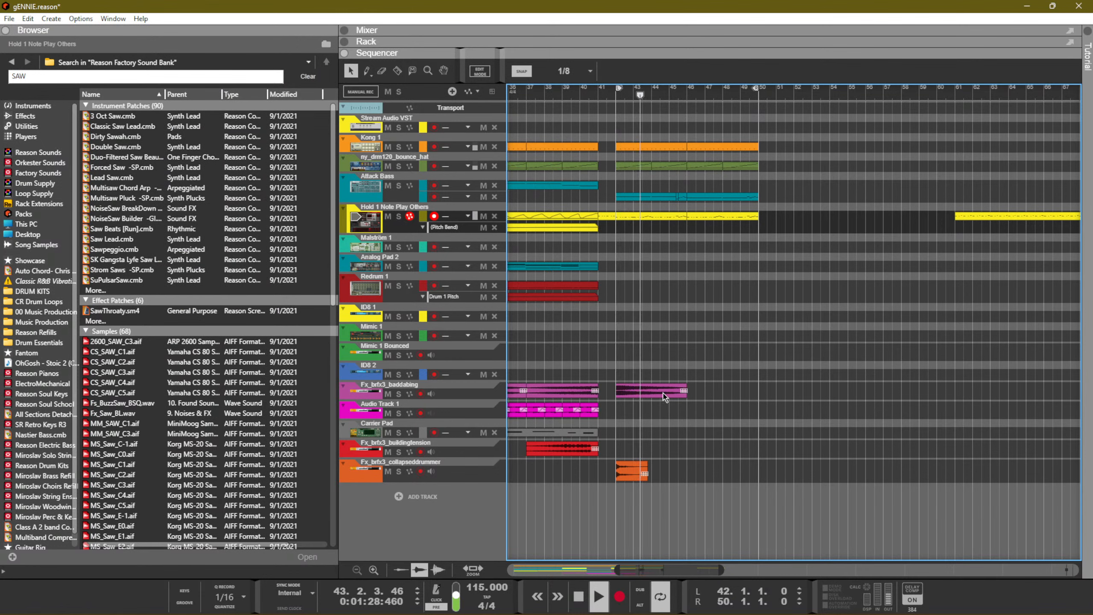
{"action": "left_click", "coordinate": [629, 390]}
{"action": "left_click_drag", "start_coordinate": [628, 392], "coordinate": [703, 396]}
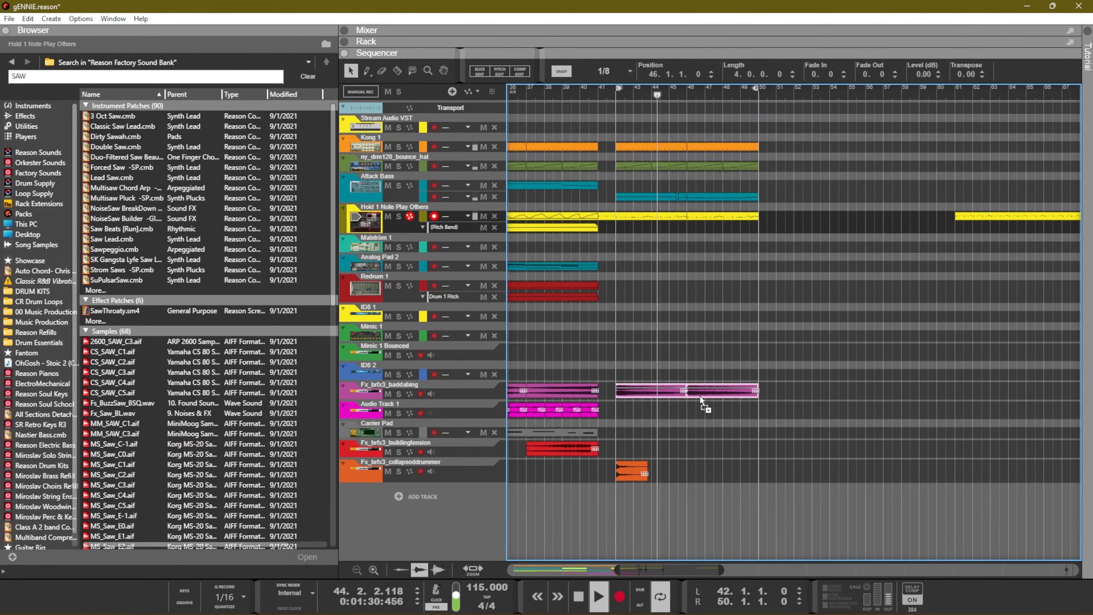
Reverse the copied Fx_brfx3_baddabing clip at bar 46
{"action": "right_click", "coordinate": [701, 395]}
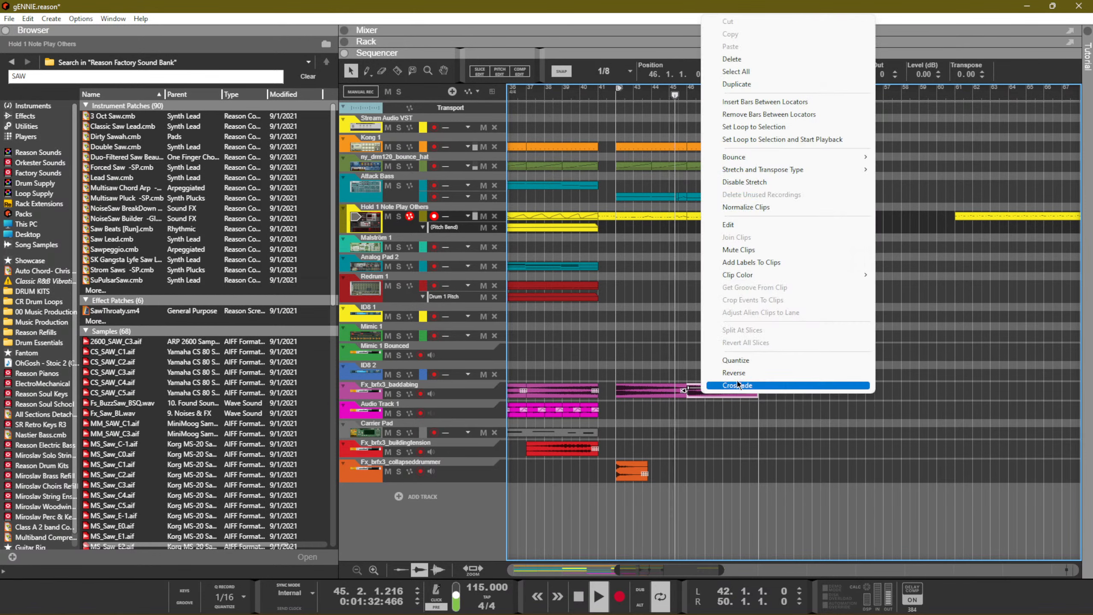
{"action": "left_click", "coordinate": [737, 374]}
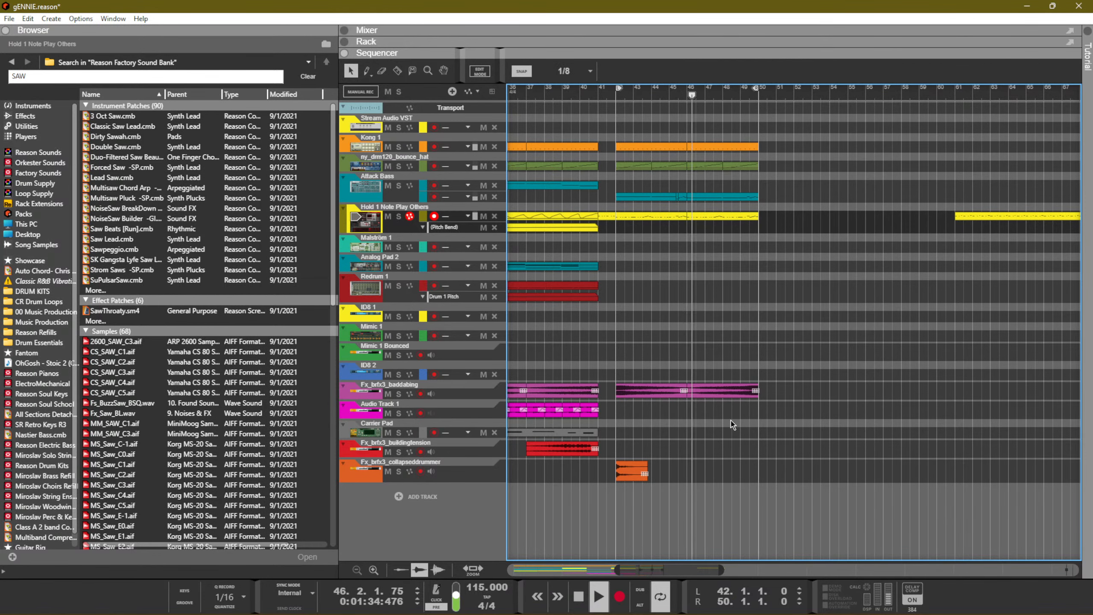
Add a new instrument track from the Strom Saws -SP.cmb patch below the last track
{"action": "left_click", "coordinate": [99, 271]}
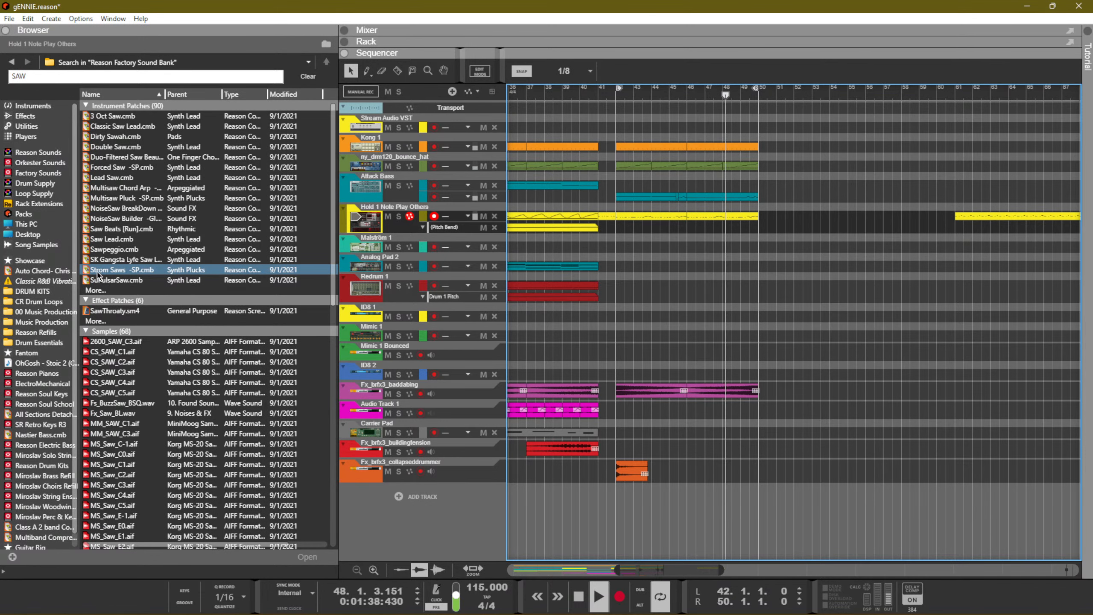
{"action": "left_click_drag", "start_coordinate": [97, 274], "coordinate": [363, 494]}
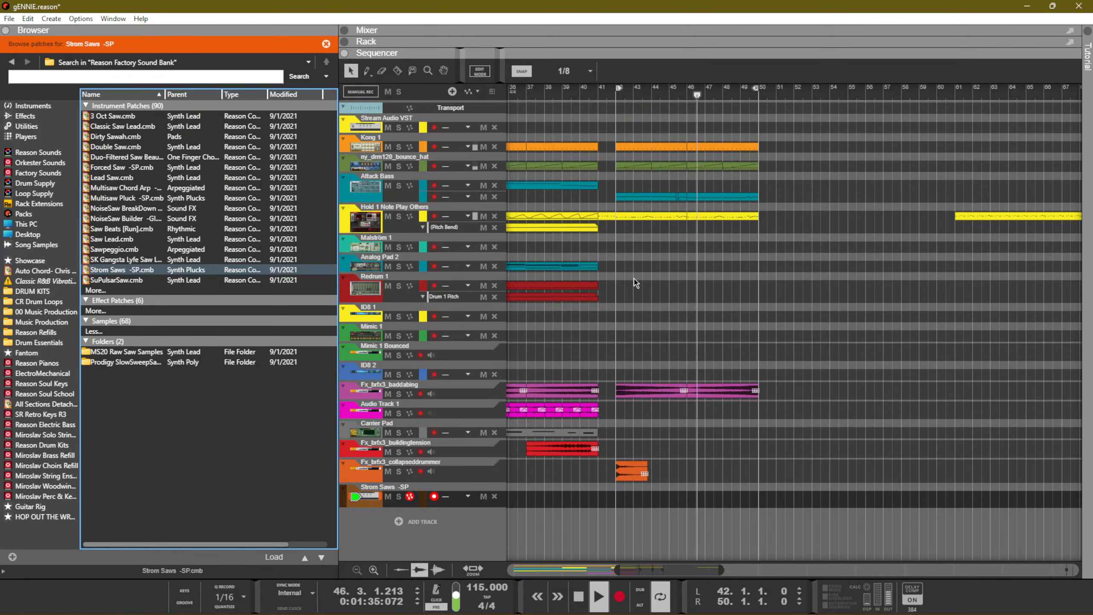
Stop playback, return the song position to bar 42 and save the song
{"action": "key", "text": "alt+space"}
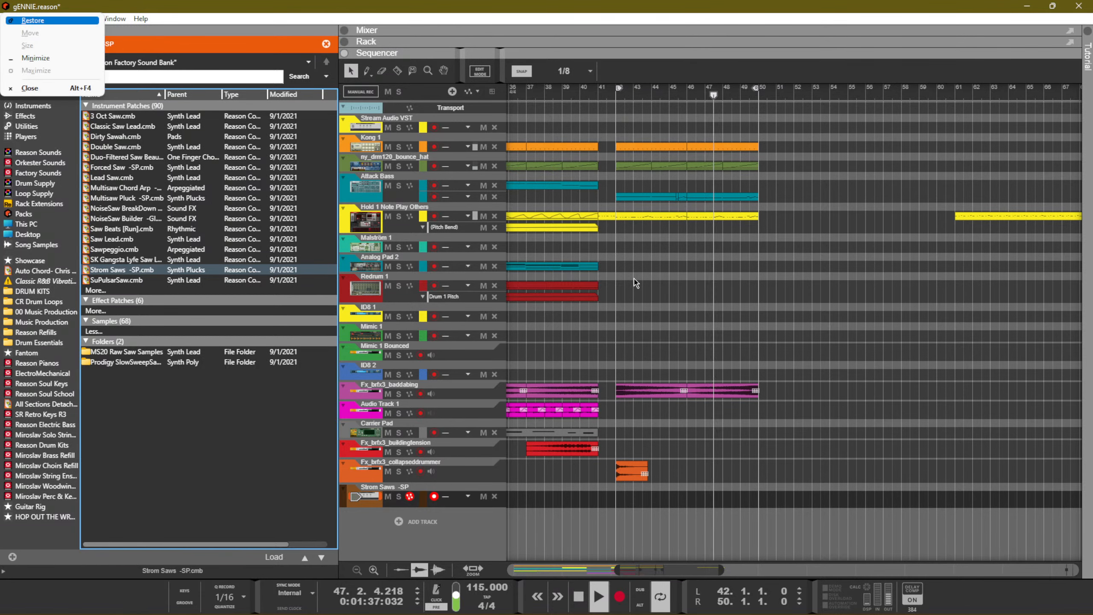
{"action": "left_click", "coordinate": [582, 298]}
{"action": "key", "text": "space"}
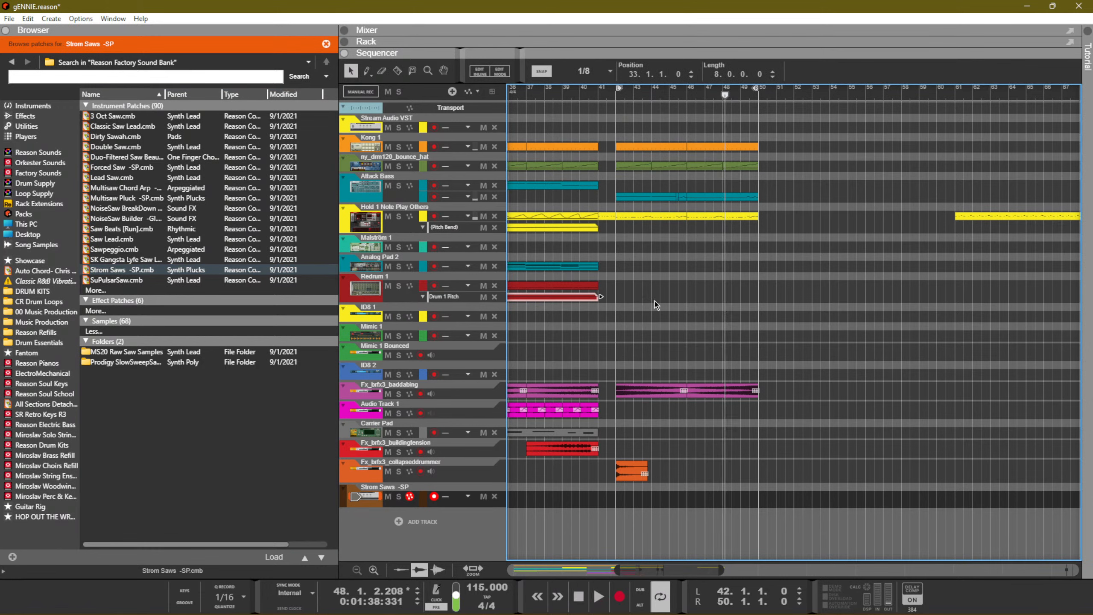
{"action": "key", "text": "shift+Return"}
{"action": "key", "text": "shift+Return"}
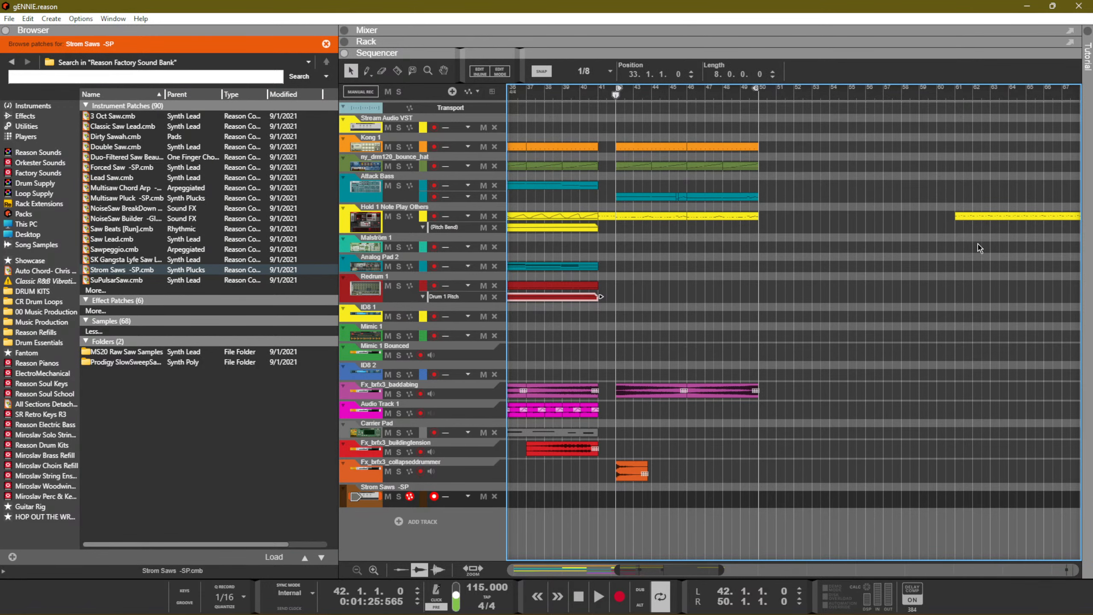
Search the Loop Supply library for RIDE, starting with its House folder
{"action": "left_click", "coordinate": [34, 193]}
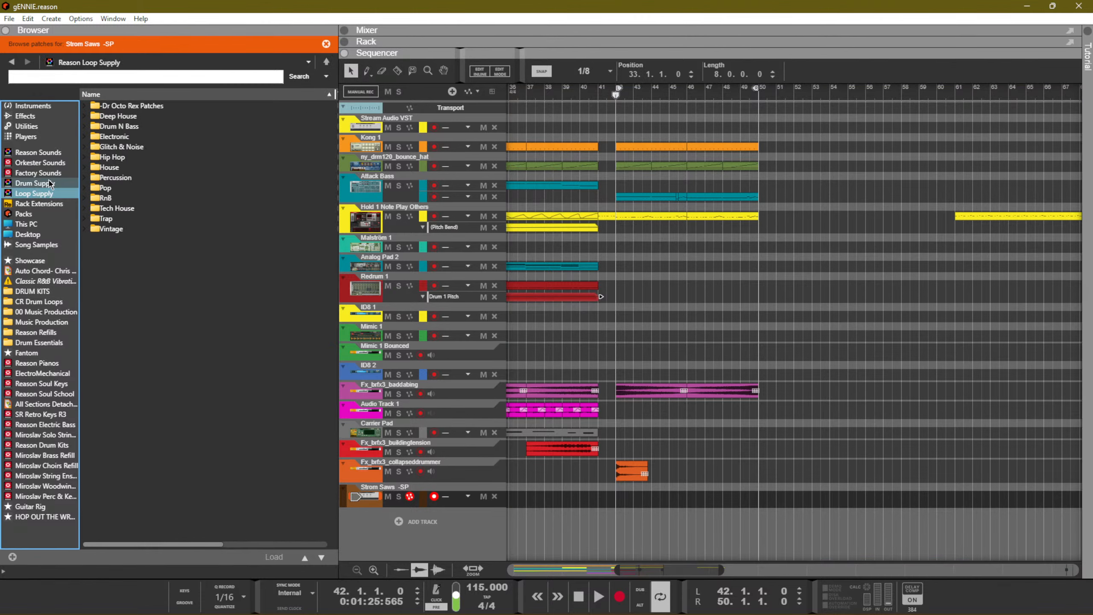
{"action": "double_click", "coordinate": [109, 167]}
{"action": "left_click", "coordinate": [111, 79]}
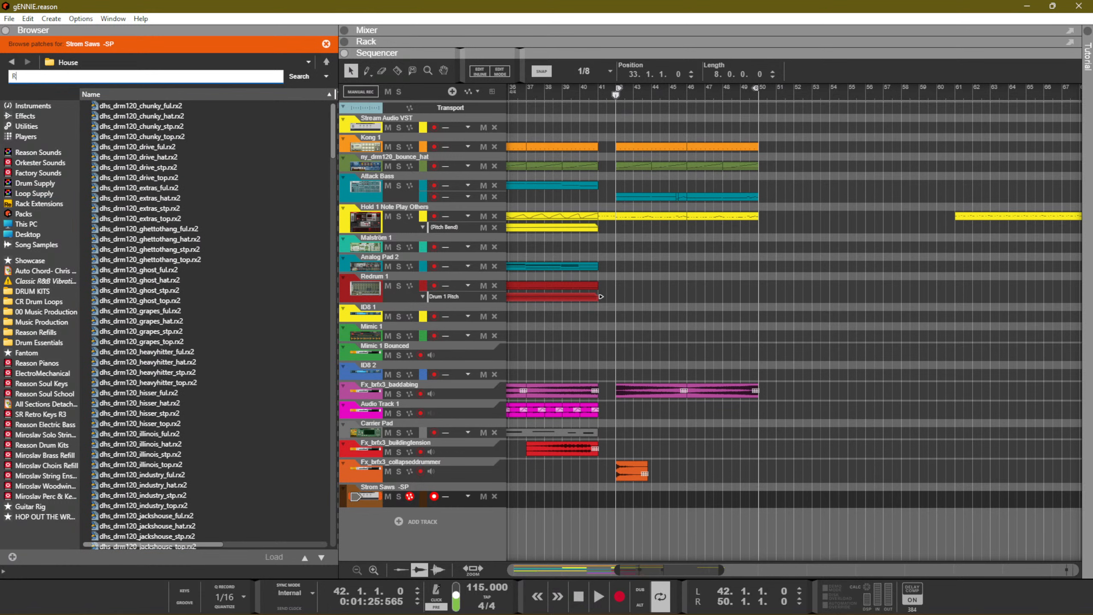
{"action": "type", "text": "RIDE"}
{"action": "key", "text": "Return"}
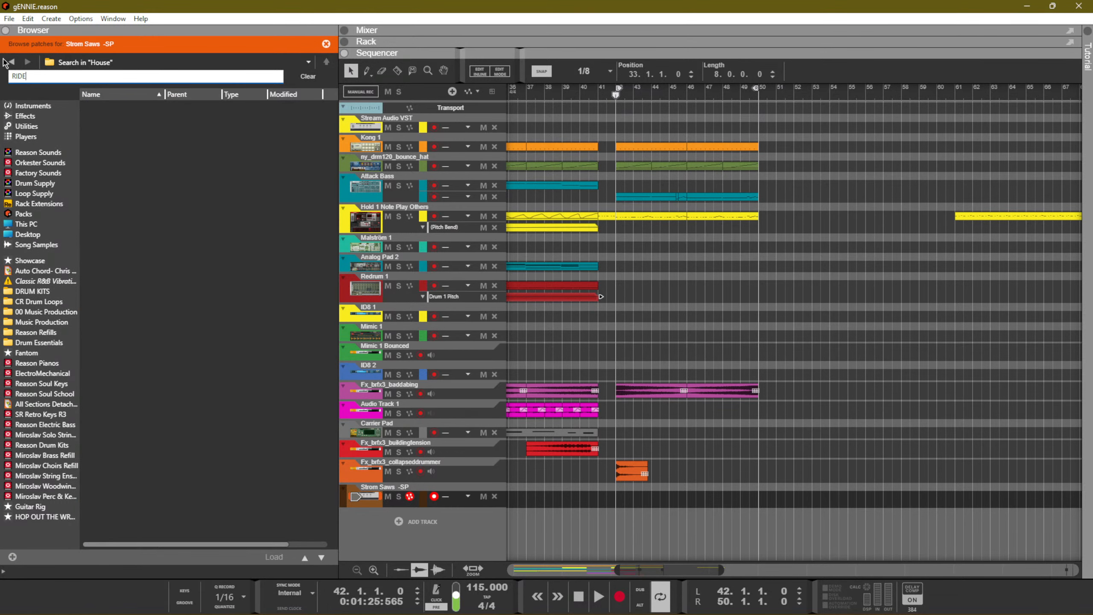
{"action": "left_click", "coordinate": [12, 63]}
{"action": "left_click", "coordinate": [11, 63]}
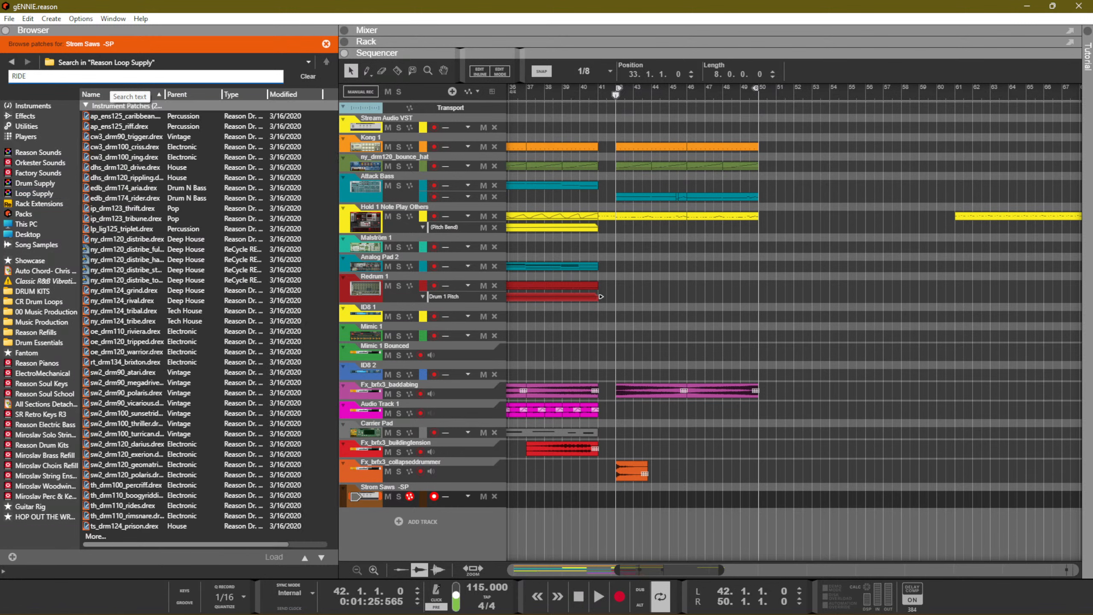
Audition the ride loops in the Loop Supply results, from dhs_prc122_lowrider.rx2 down to th_drm110_rides_top.rx2
{"action": "left_click", "coordinate": [108, 116]}
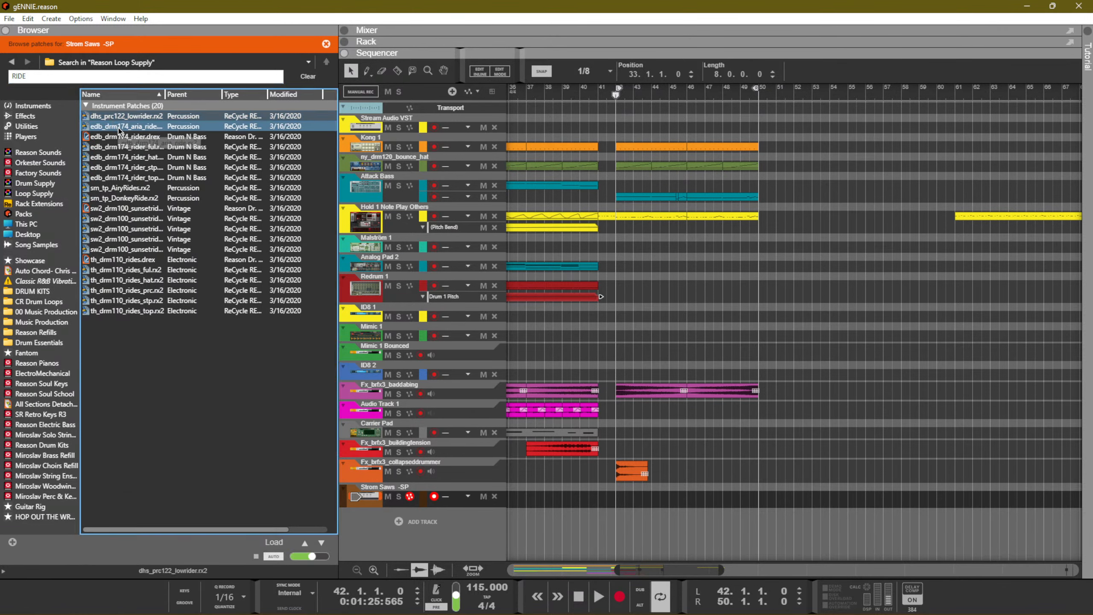
{"action": "left_click", "coordinate": [138, 136]}
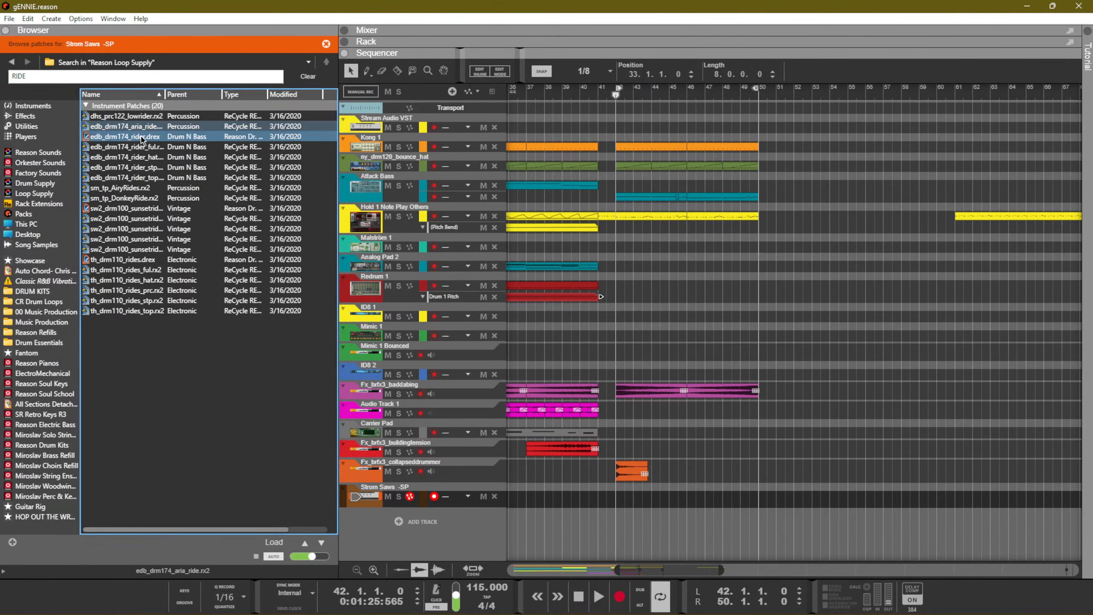
{"action": "left_click", "coordinate": [150, 146]}
{"action": "left_click", "coordinate": [154, 160]}
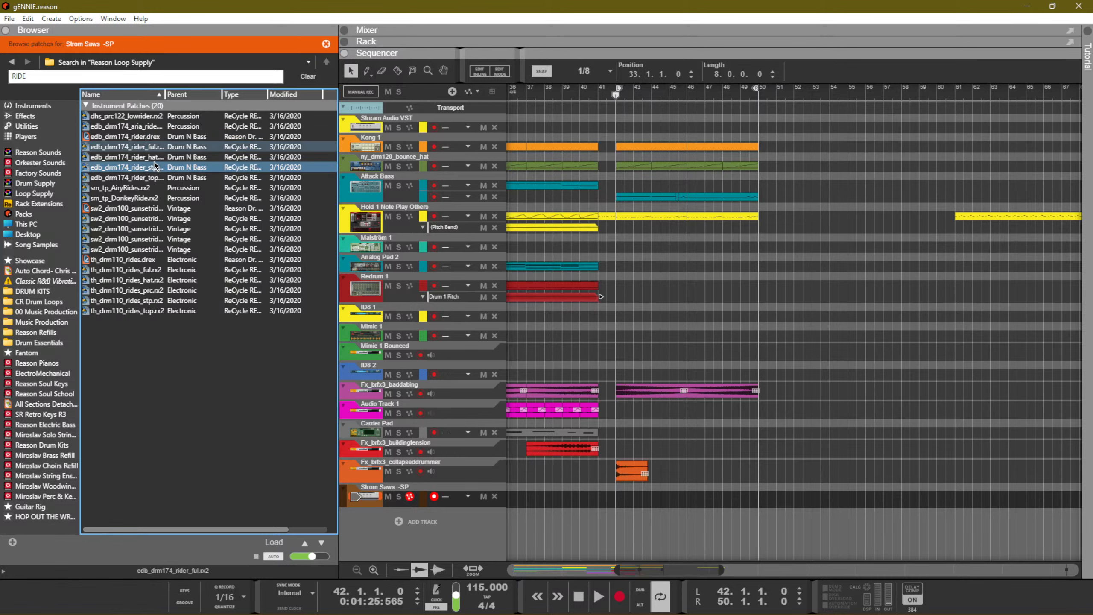
{"action": "left_click", "coordinate": [157, 209]}
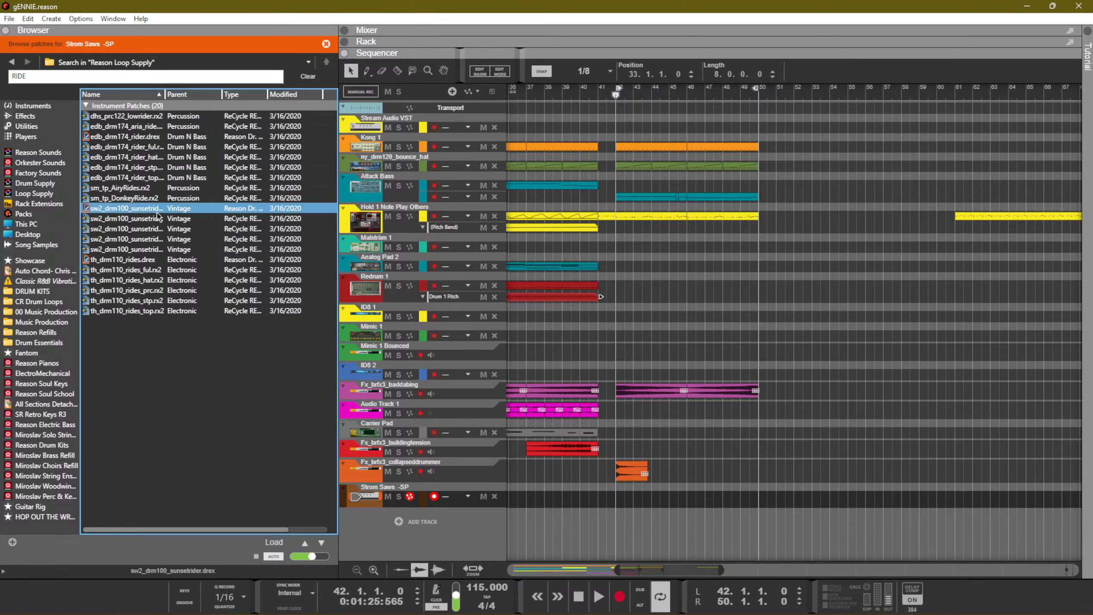
{"action": "left_click", "coordinate": [153, 220]}
{"action": "left_click", "coordinate": [154, 237]}
{"action": "left_click", "coordinate": [155, 235]}
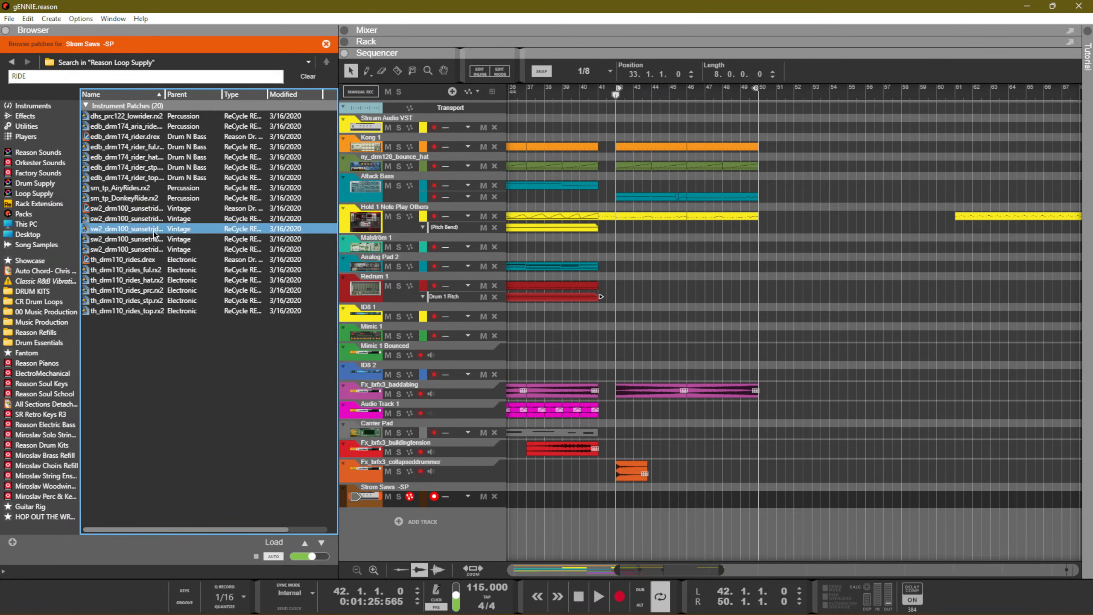
{"action": "left_click", "coordinate": [160, 280]}
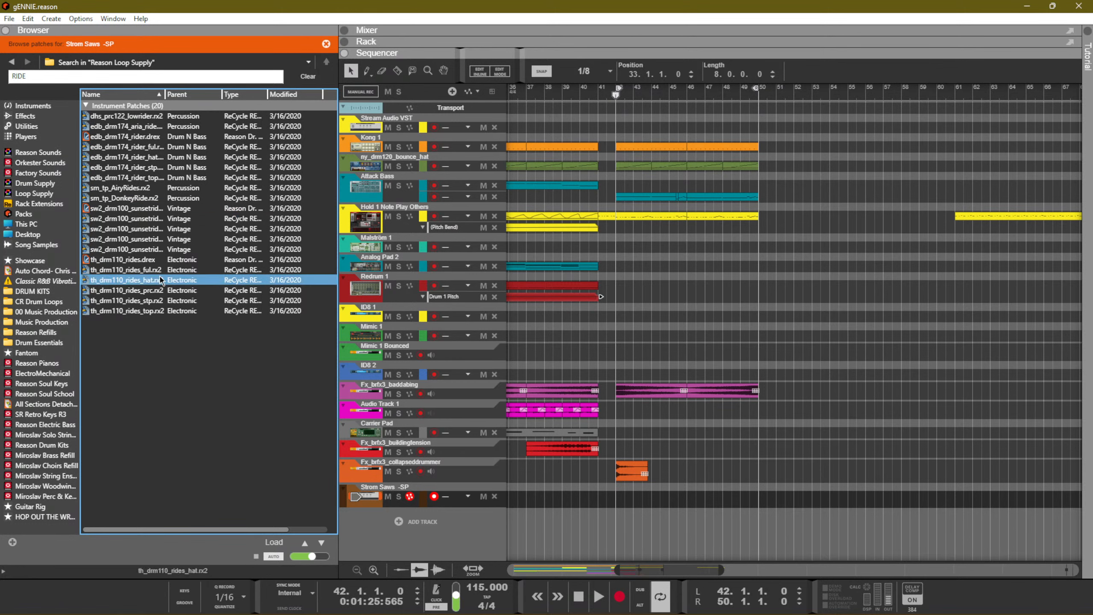
{"action": "left_click", "coordinate": [169, 310]}
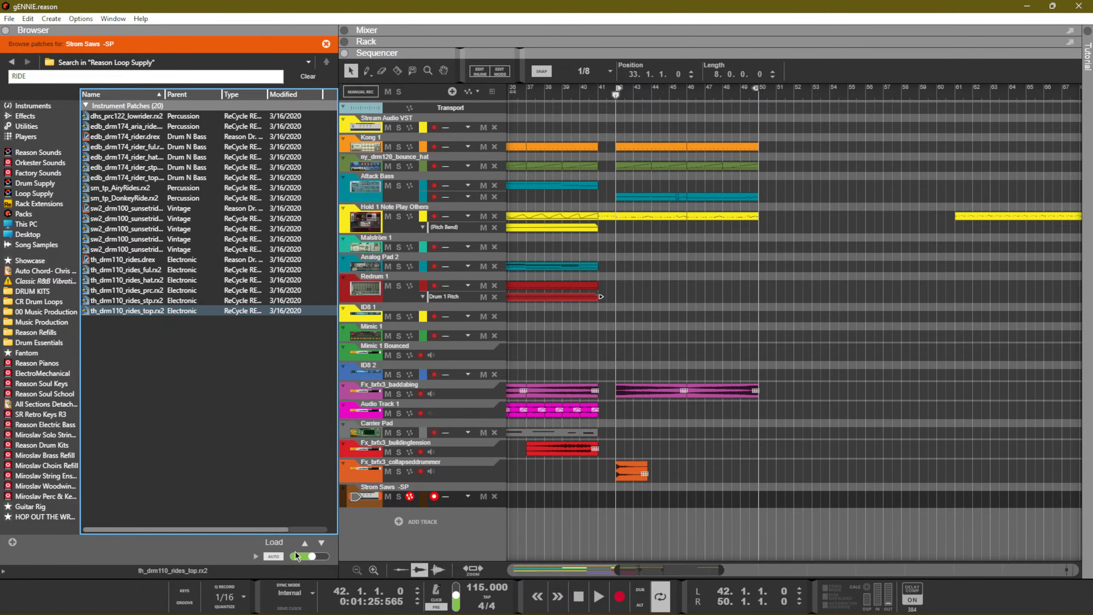
Create a Redrum Drum Computer instrument on a new track and locate the device in the rack
{"action": "left_click", "coordinate": [414, 522]}
{"action": "mouse_move", "coordinate": [469, 546]}
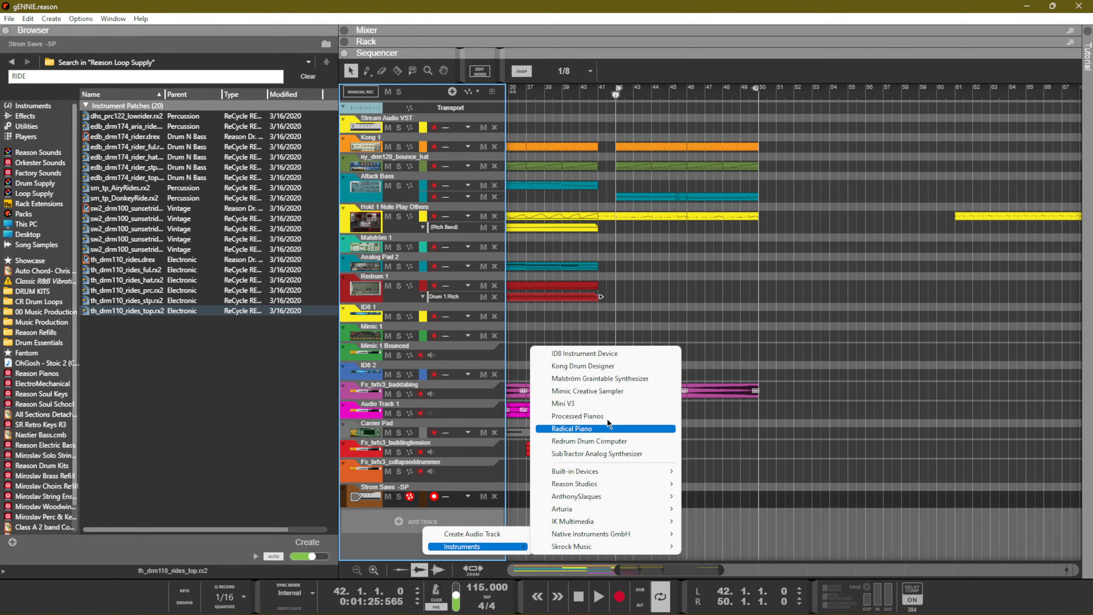
{"action": "left_click", "coordinate": [589, 440]}
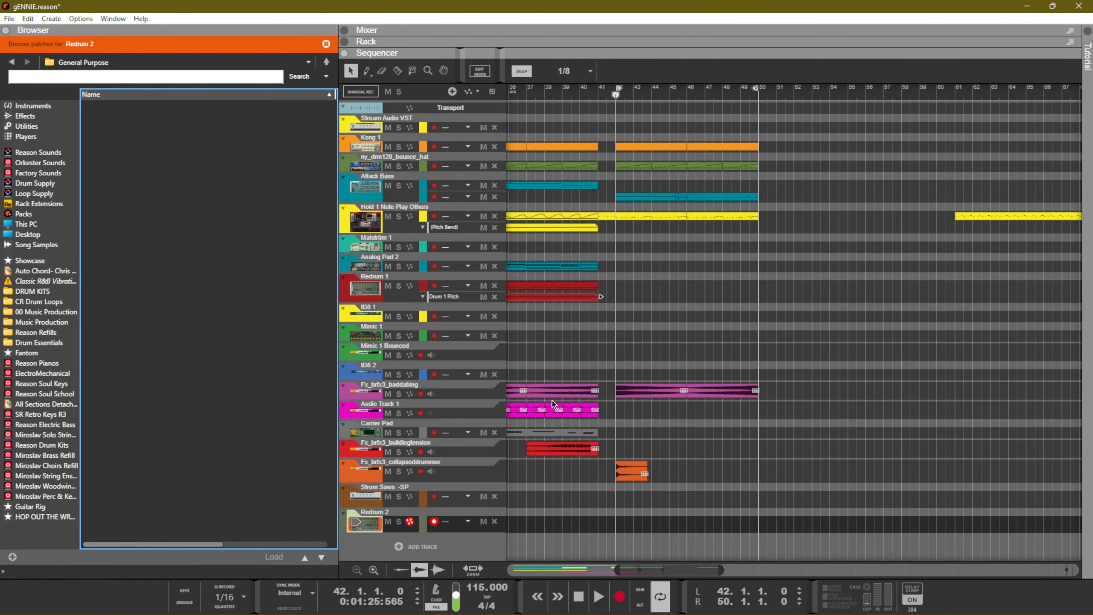
{"action": "key", "text": "F6"}
{"action": "scroll", "coordinate": [473, 193], "scroll_direction": "up", "scroll_amount": 1}
{"action": "scroll", "coordinate": [566, 344], "scroll_direction": "down", "scroll_amount": 10}
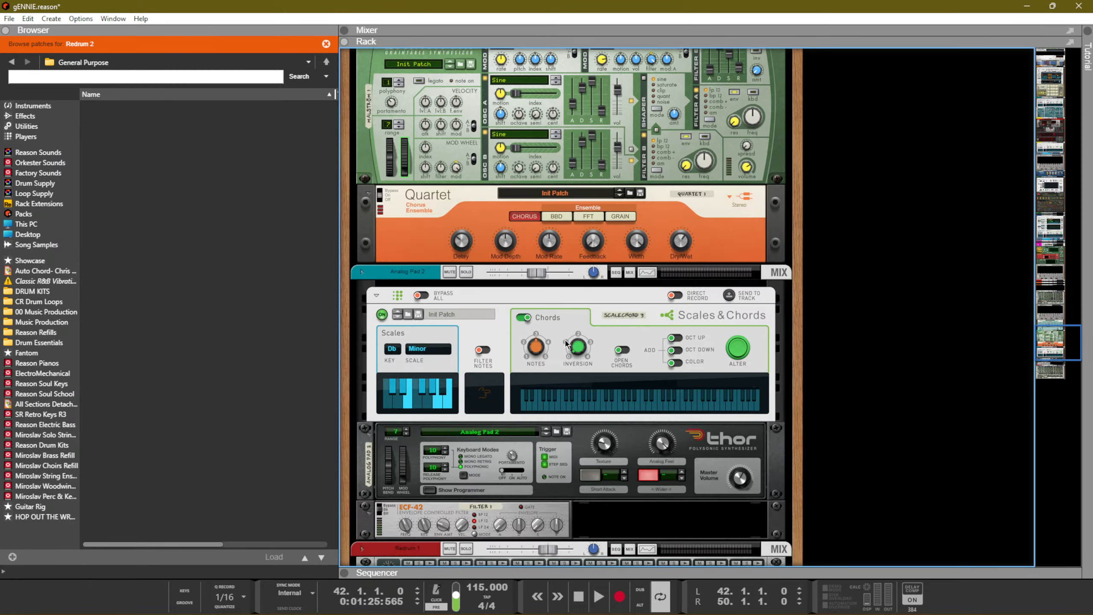
{"action": "scroll", "coordinate": [566, 344], "scroll_direction": "down", "scroll_amount": 7}
{"action": "scroll", "coordinate": [425, 298], "scroll_direction": "up", "scroll_amount": 20}
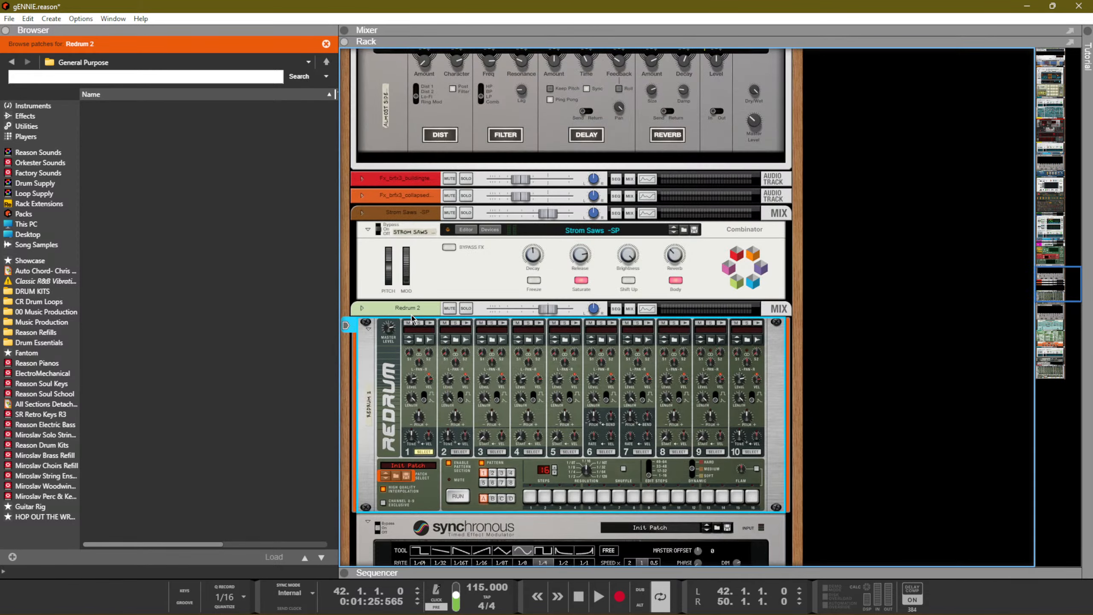
{"action": "left_click", "coordinate": [402, 308]}
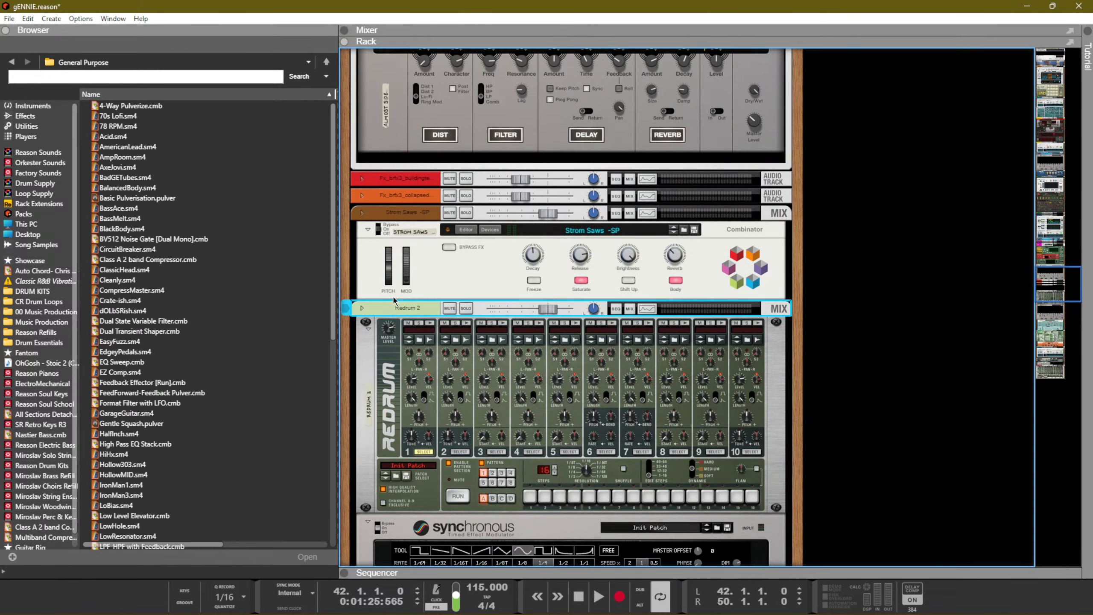
Search the Drum Supply library for RIDE samples
{"action": "left_click", "coordinate": [42, 186]}
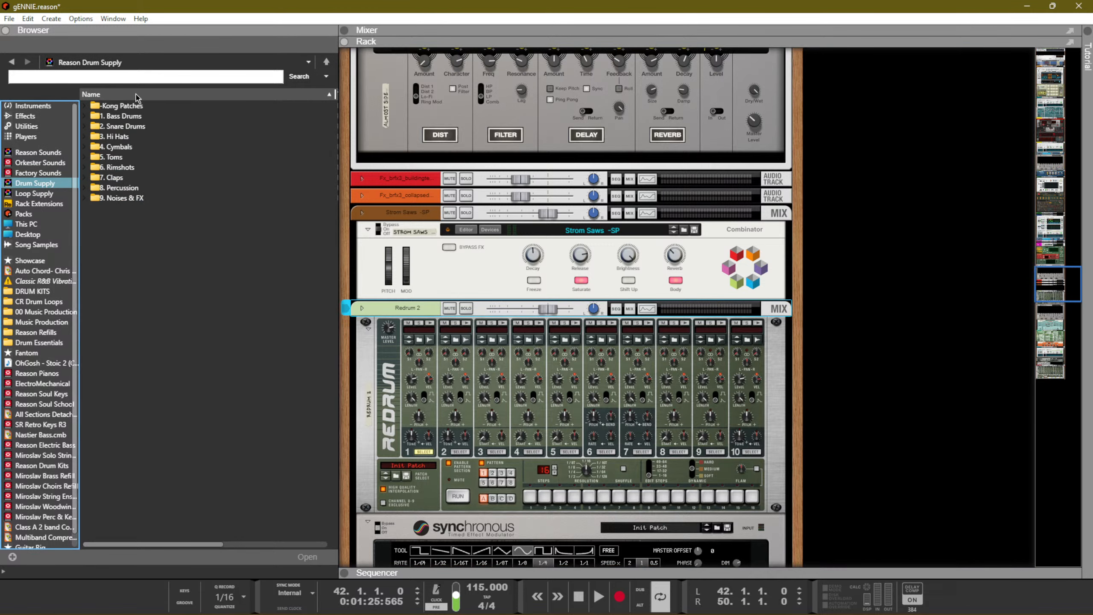
{"action": "left_click", "coordinate": [136, 76]}
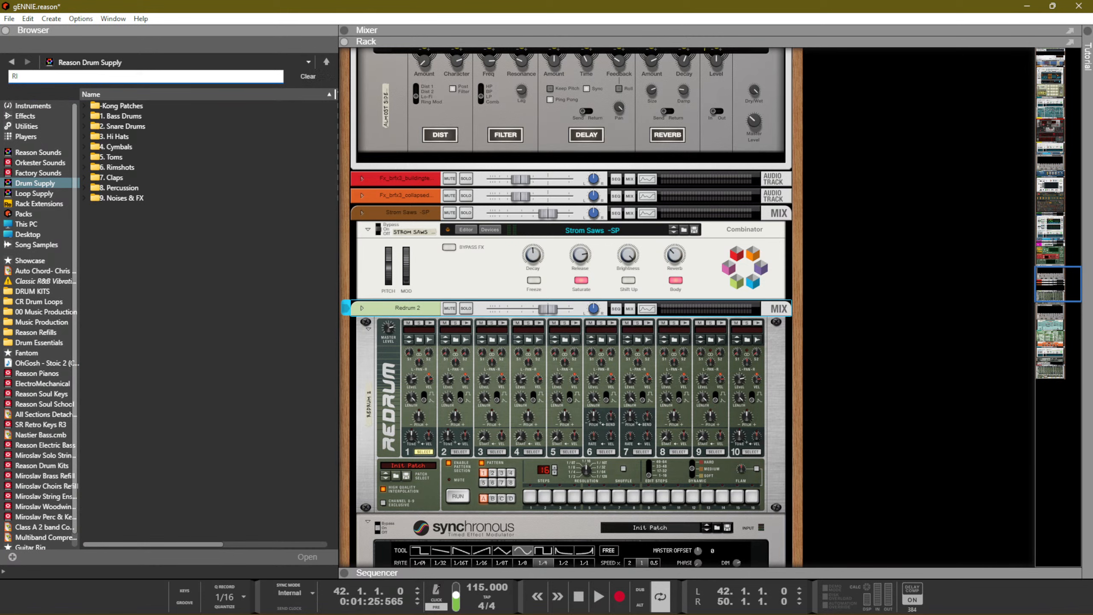
{"action": "type", "text": "RIDE"}
{"action": "key", "text": "Return"}
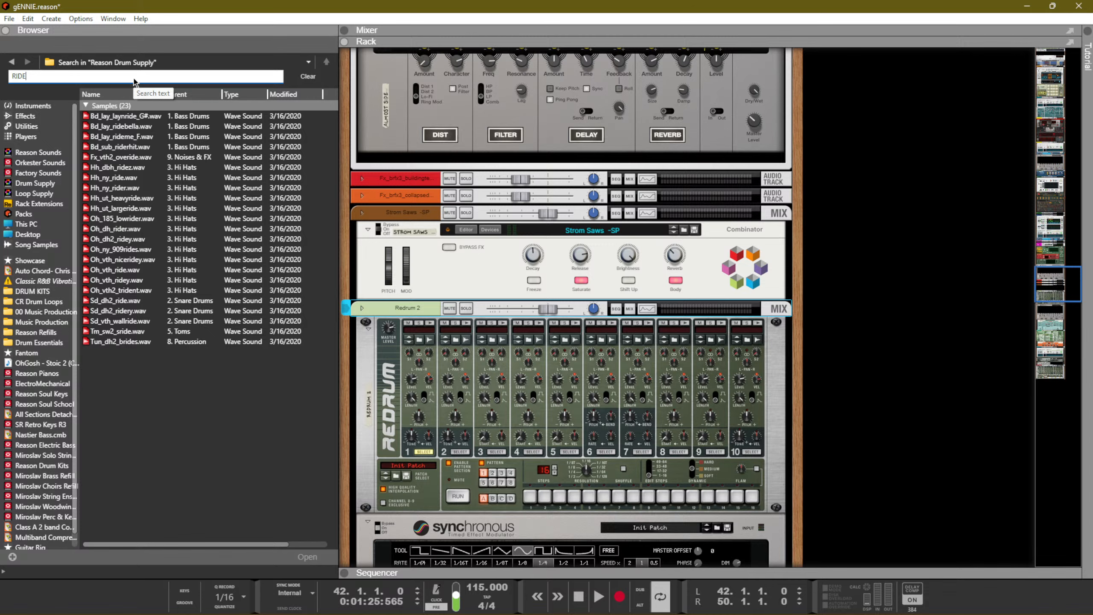
Audition the ride samples and load Oh_ny_909rides.wav into channel 1 of the new Redrum
{"action": "left_click", "coordinate": [118, 157]}
{"action": "left_click", "coordinate": [131, 188]}
{"action": "left_click", "coordinate": [137, 117]}
{"action": "left_click", "coordinate": [150, 251]}
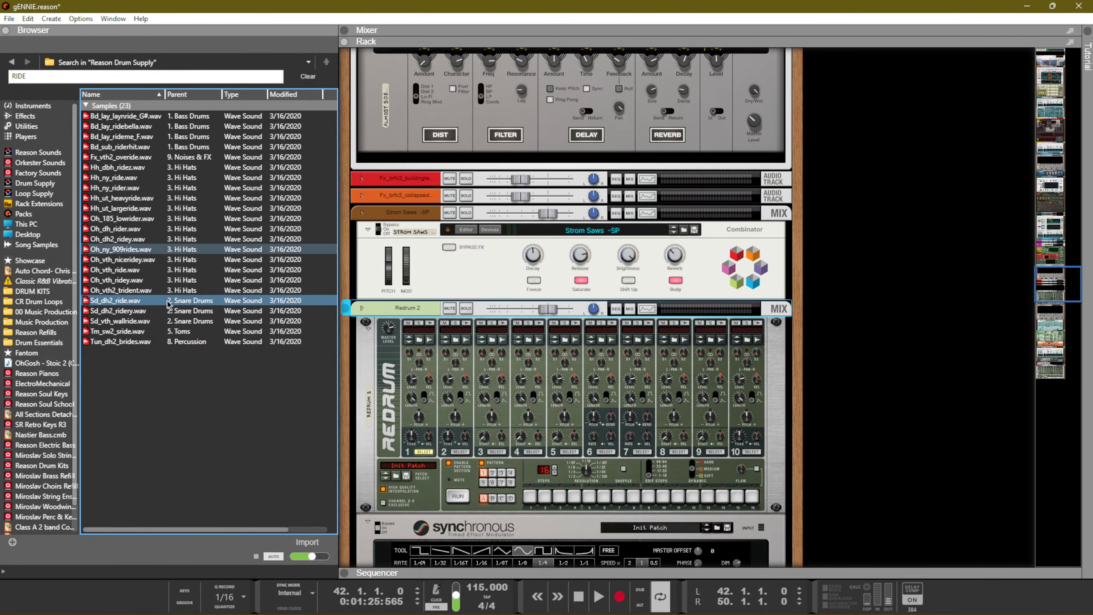
{"action": "left_click", "coordinate": [169, 322]}
{"action": "left_click", "coordinate": [158, 271]}
{"action": "left_click", "coordinate": [142, 280]}
{"action": "left_click", "coordinate": [138, 259]}
{"action": "left_click", "coordinate": [135, 250]}
{"action": "left_click_drag", "start_coordinate": [370, 343], "coordinate": [425, 355]}
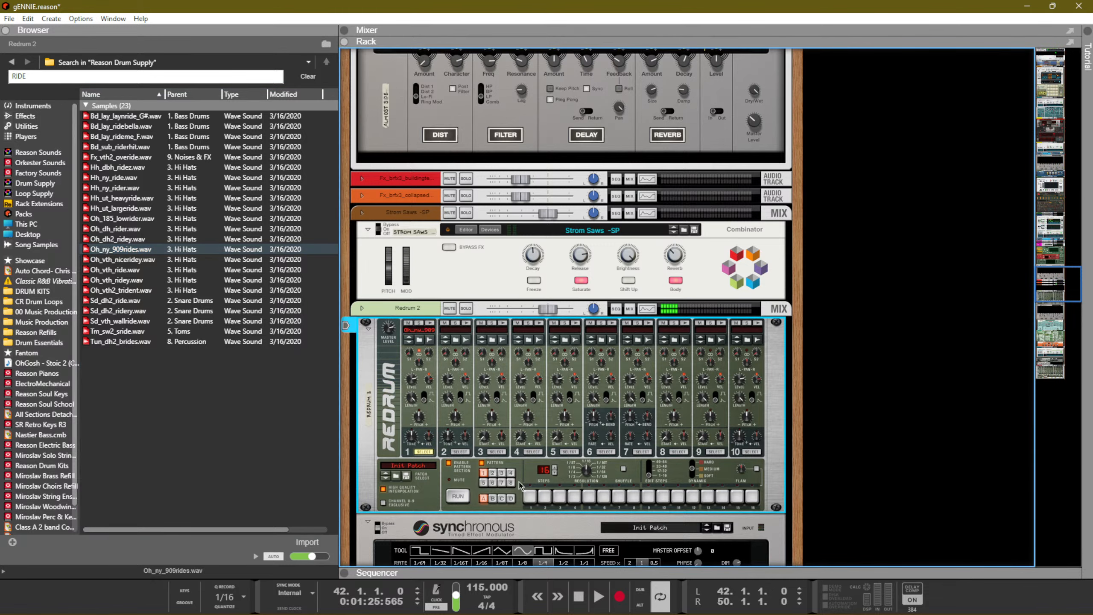
Play the ride pattern with the section, copy it to the new Redrum's track and switch the device to pattern 2
{"action": "key", "text": "space"}
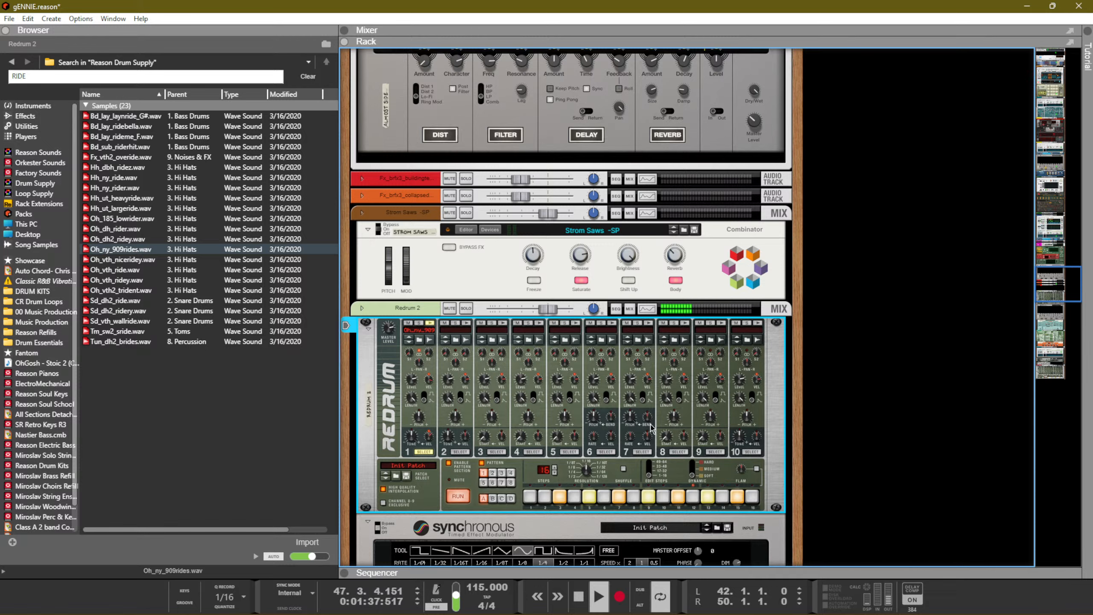
{"action": "right_click", "coordinate": [392, 416]}
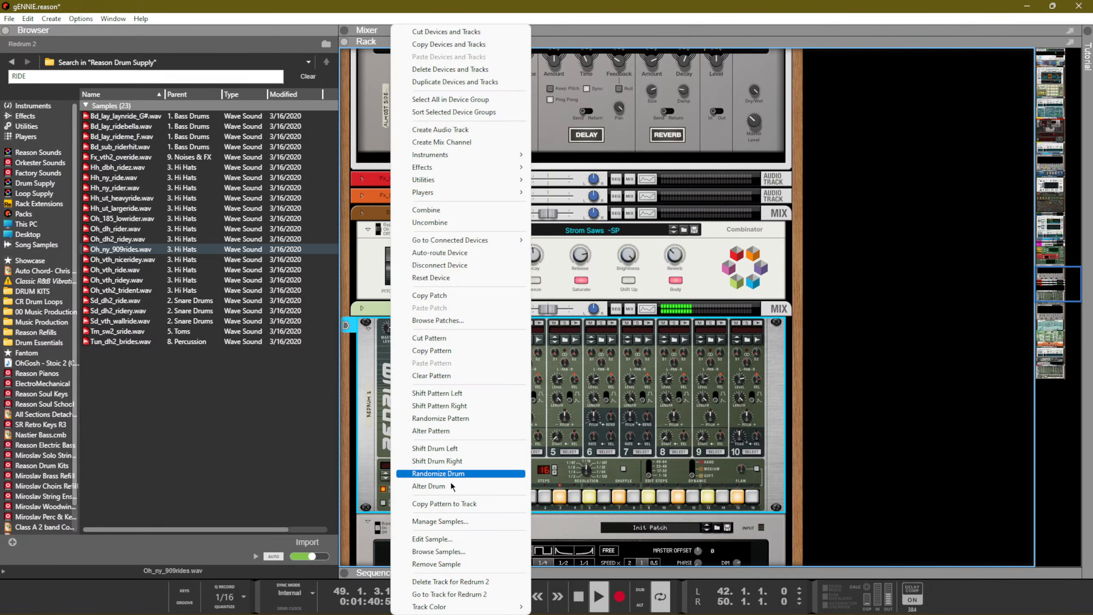
{"action": "left_click", "coordinate": [468, 504]}
{"action": "left_click", "coordinate": [493, 472]}
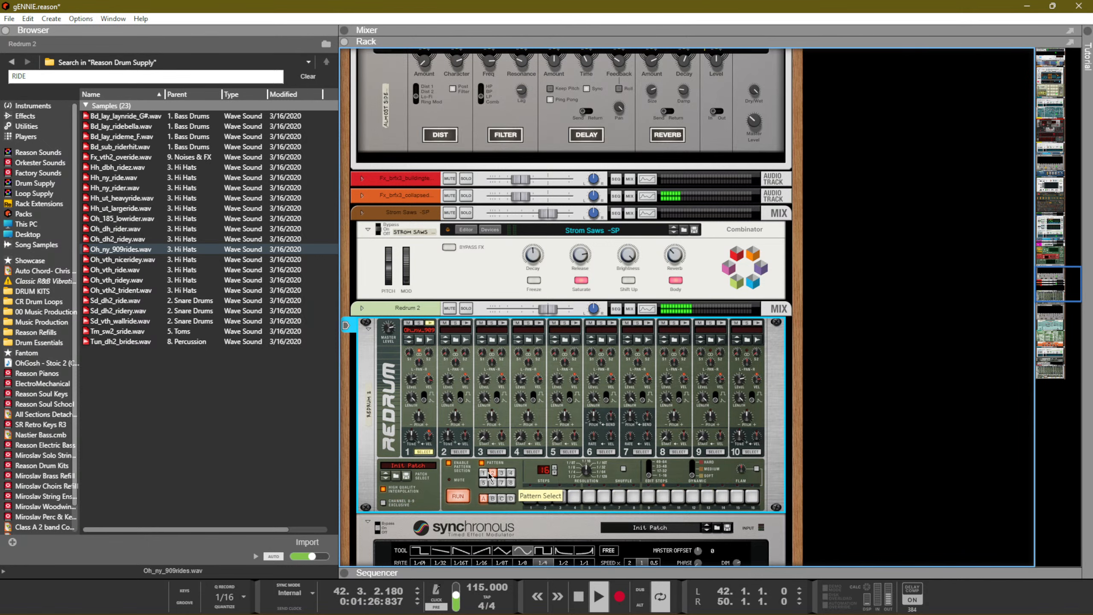
{"action": "key", "text": "F7"}
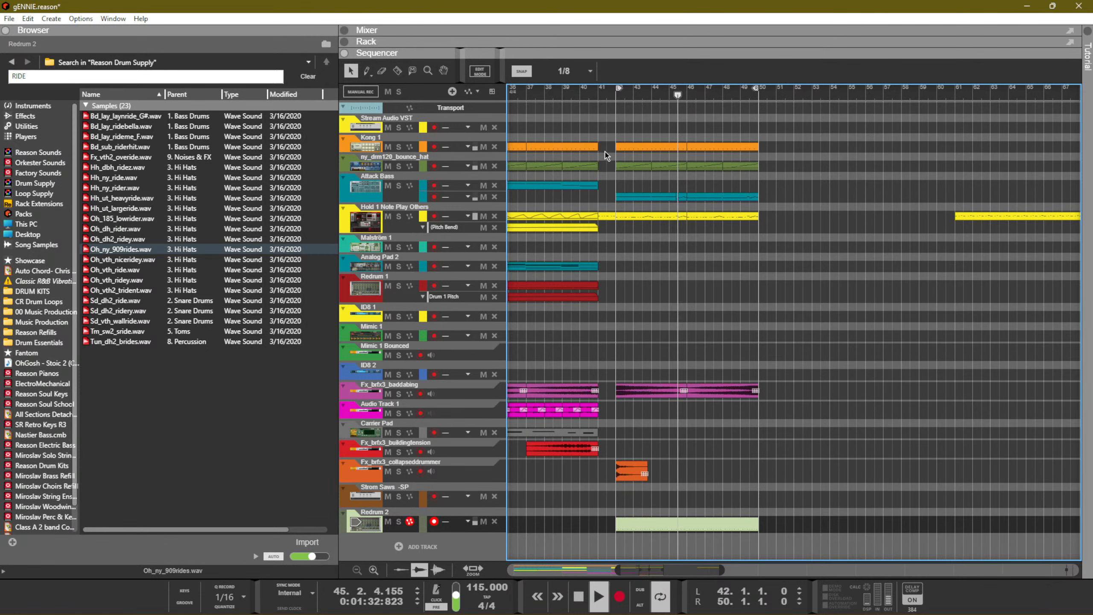
Play back from bar 41 and transpose all notes in the Hold 1 Note clip at bar 46 up one octave
{"action": "left_click", "coordinate": [605, 91]}
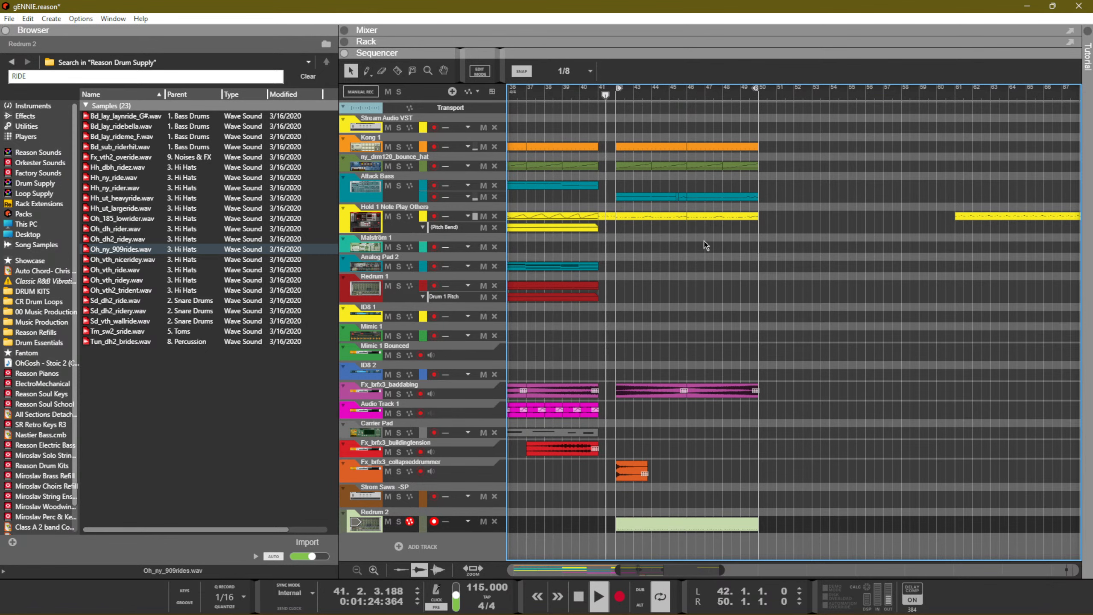
{"action": "double_click", "coordinate": [723, 220]}
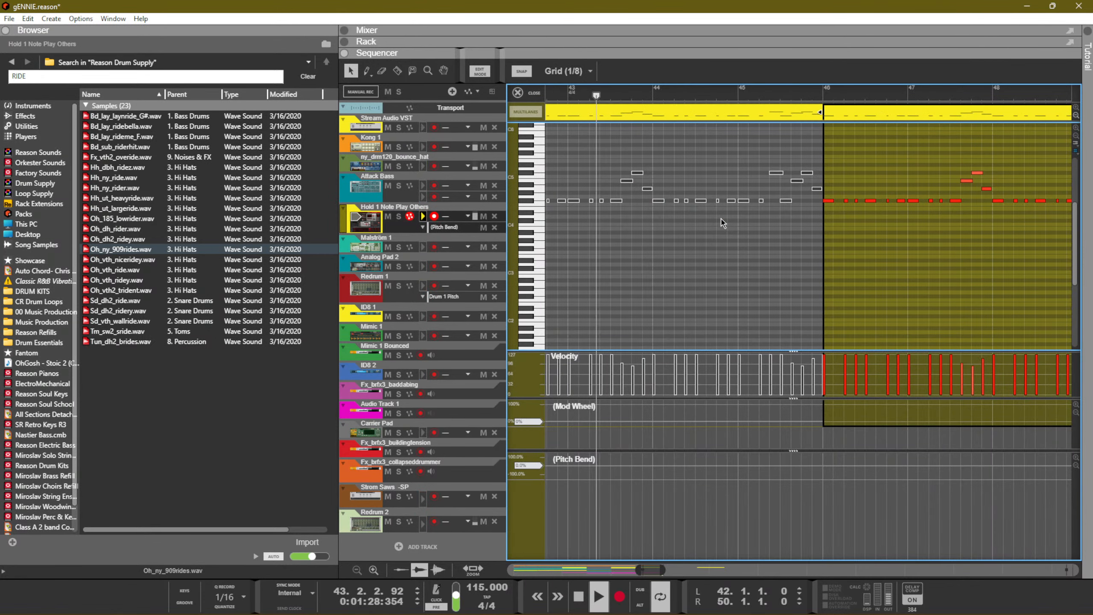
{"action": "key", "text": "ctrl+a"}
{"action": "key", "text": "shift+Up"}
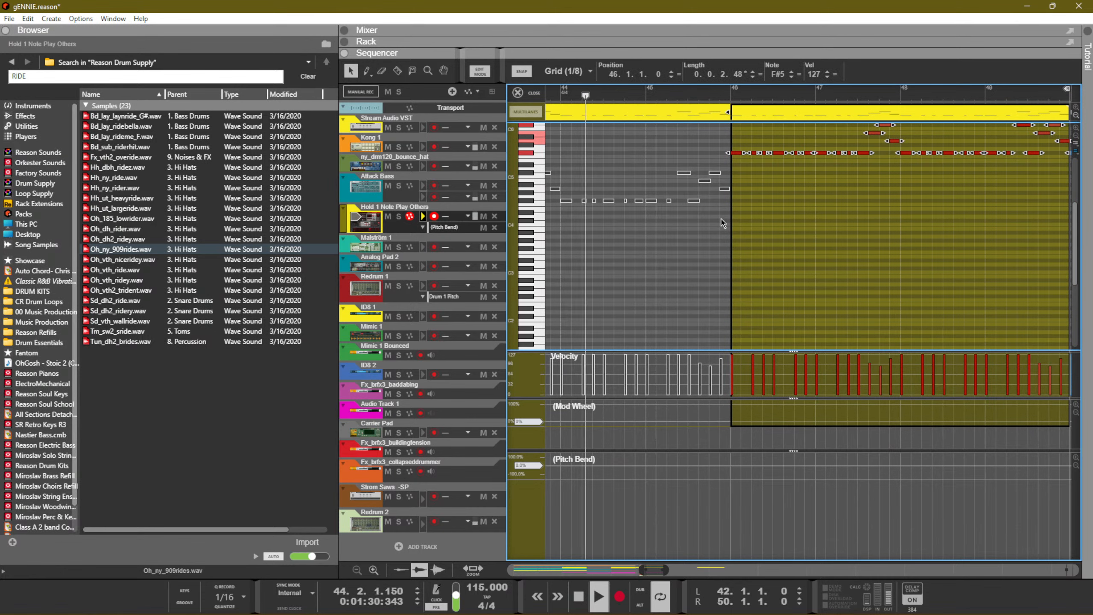
Leave the note editor, view the Kong device in the rack and select the Mimic 1 track while the loop plays
{"action": "double_click", "coordinate": [721, 218]}
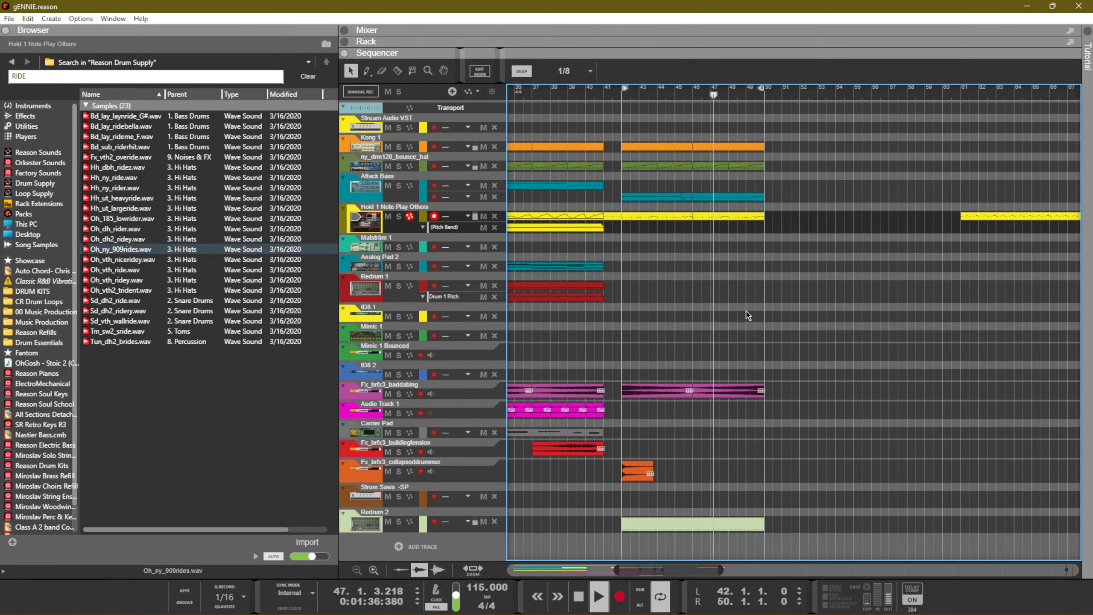
{"action": "left_click", "coordinate": [437, 150]}
{"action": "key", "text": "F6"}
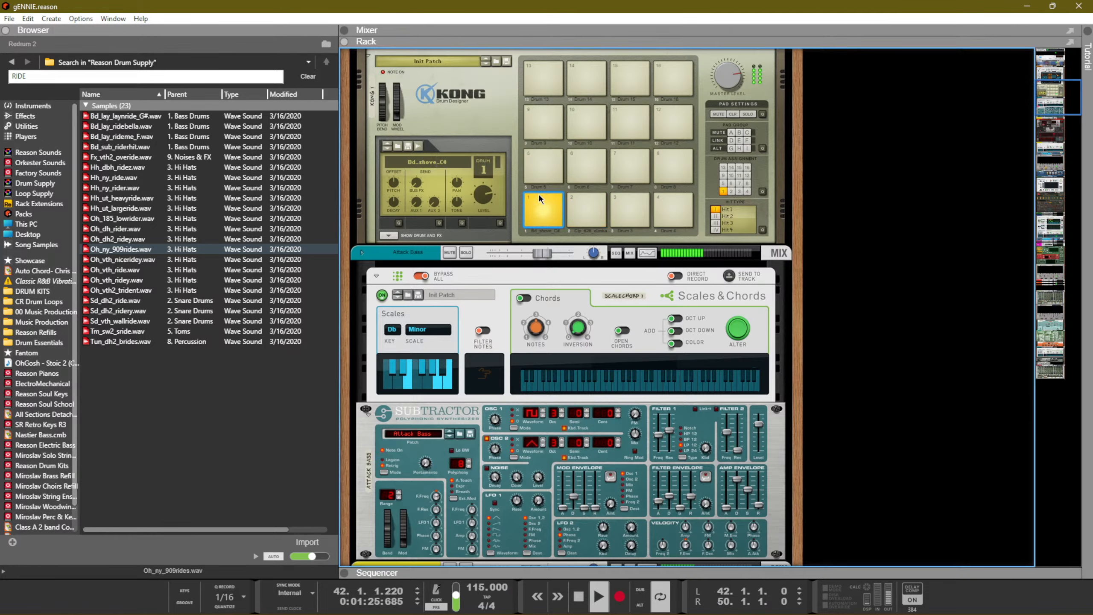
{"action": "key", "text": "F7"}
{"action": "left_click", "coordinate": [751, 304]}
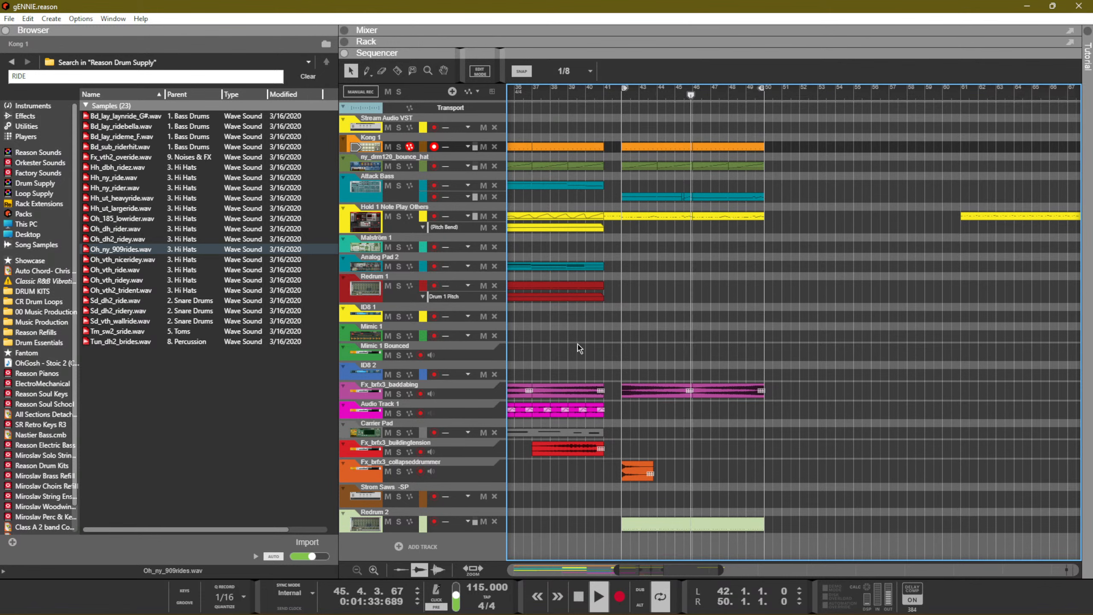
{"action": "left_click_drag", "start_coordinate": [577, 343], "coordinate": [322, 322]}
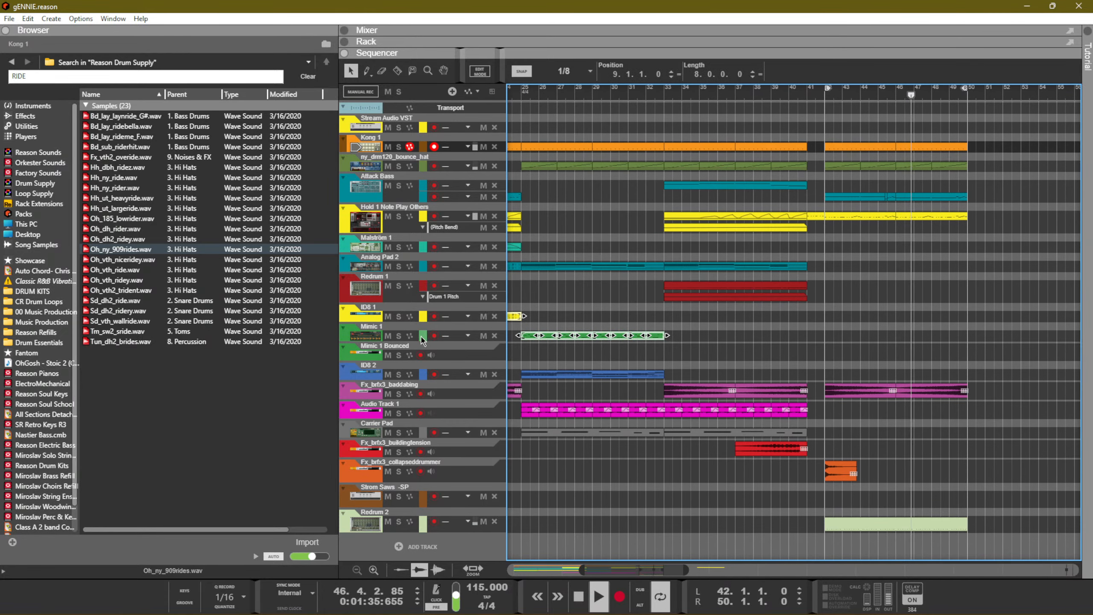
{"action": "left_click", "coordinate": [432, 331]}
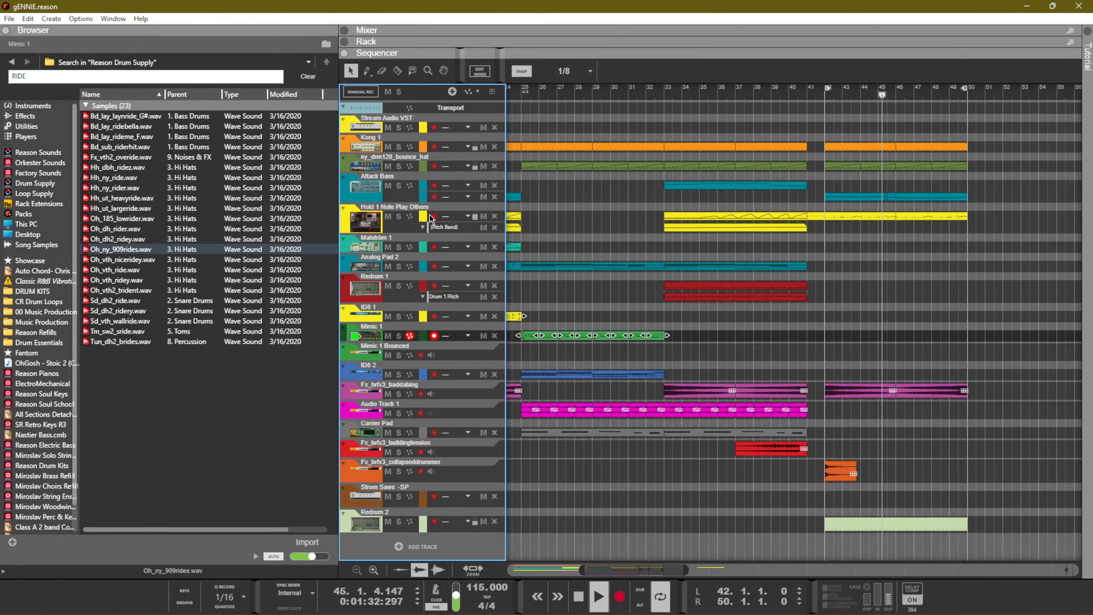
Join the two Hold 1 Note clips at bars 42 and 46 into a single clip
{"action": "left_click", "coordinate": [414, 206]}
{"action": "left_click", "coordinate": [869, 216]}
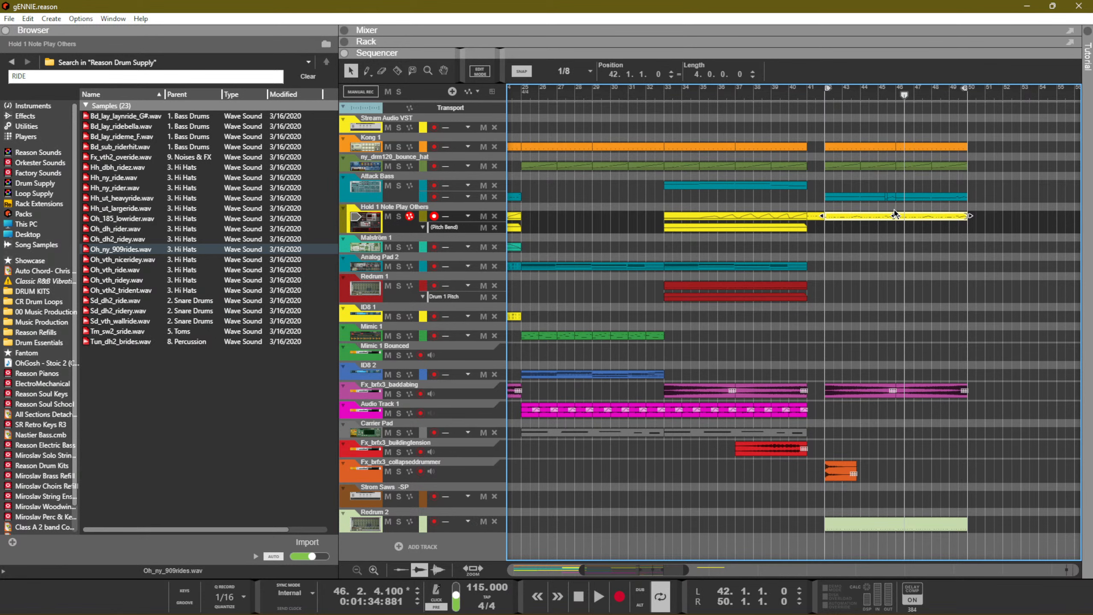
{"action": "key", "text": "ctrl+j"}
Set the length of all notes in the joined Hold 1 Note clip to 0.0.1.180 and play the section
{"action": "double_click", "coordinate": [917, 219]}
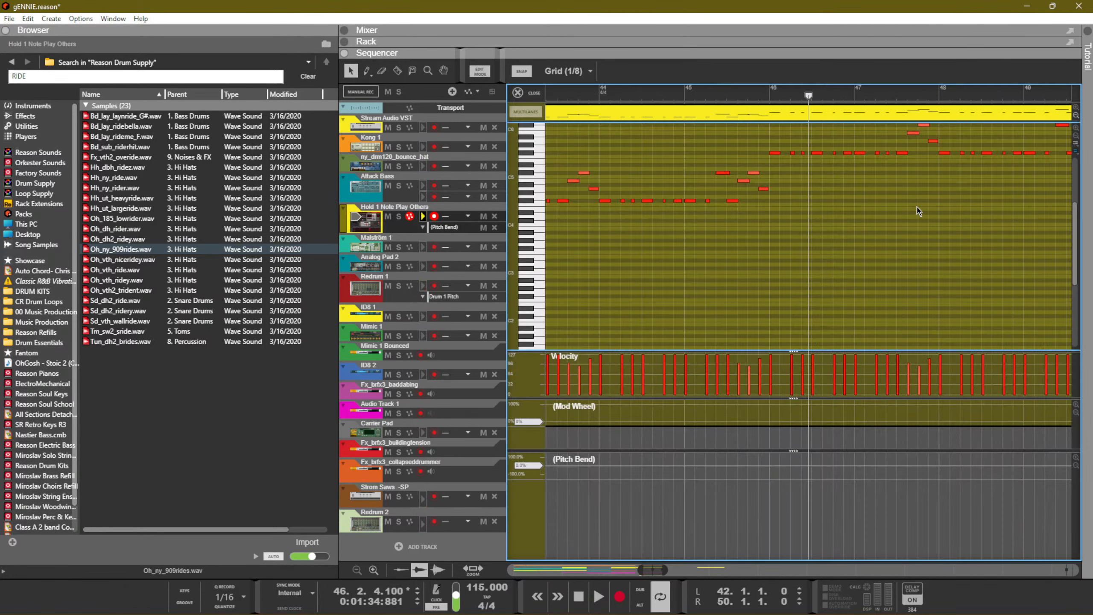
{"action": "scroll", "coordinate": [903, 244], "scroll_direction": "up", "scroll_amount": 3}
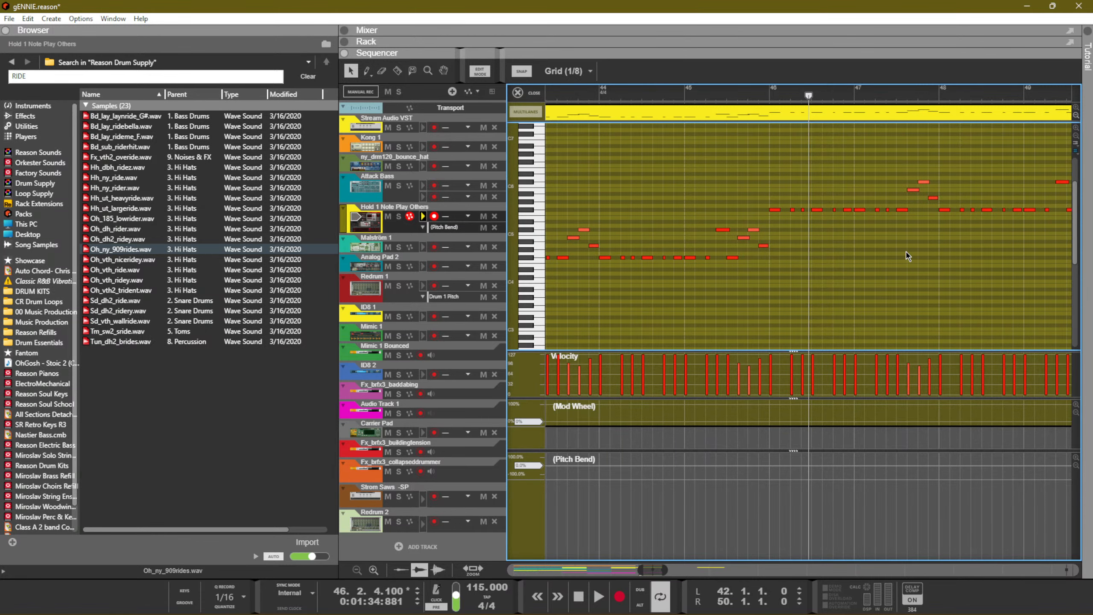
{"action": "key", "text": "g"}
{"action": "key", "text": "g"}
{"action": "key", "text": "g"}
{"action": "key", "text": "g"}
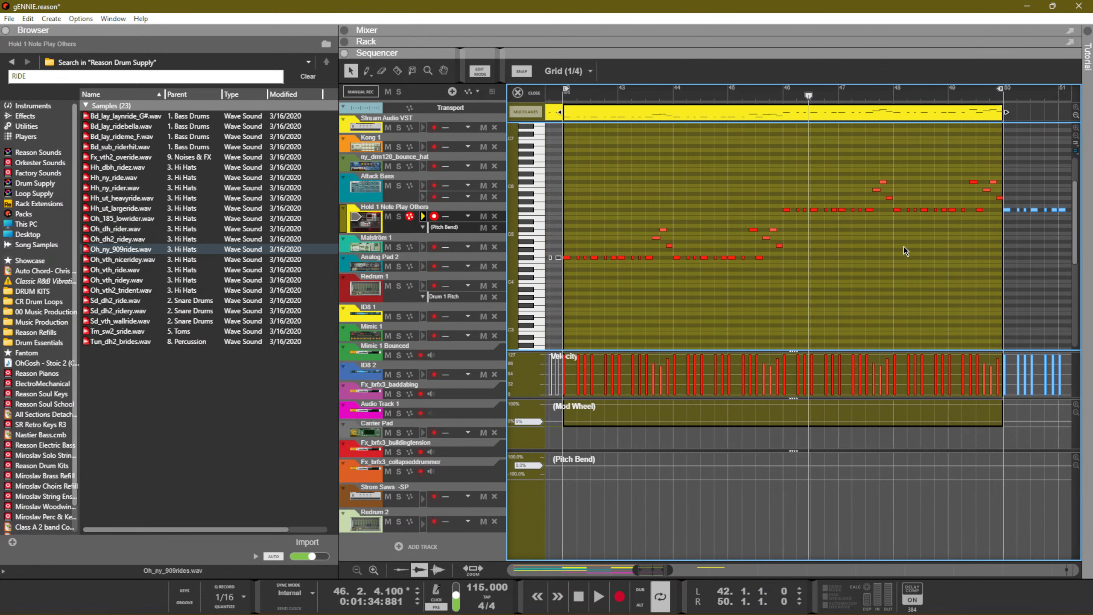
{"action": "key", "text": "ctrl+a"}
{"action": "double_click", "coordinate": [738, 74]}
{"action": "type", "text": "2"}
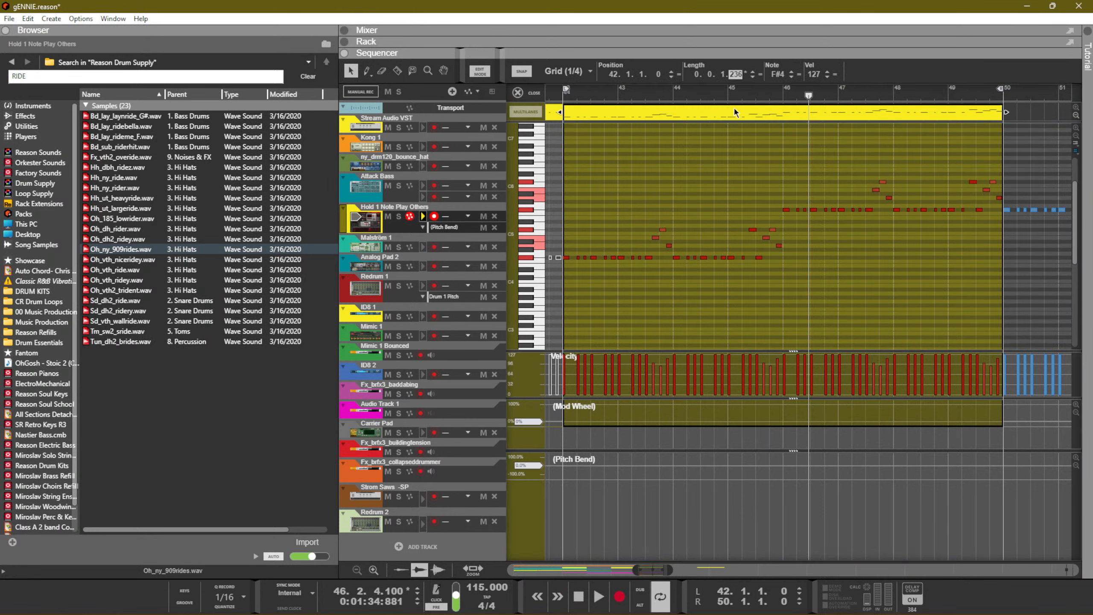
{"action": "key", "text": "Return"}
{"action": "key", "text": "space"}
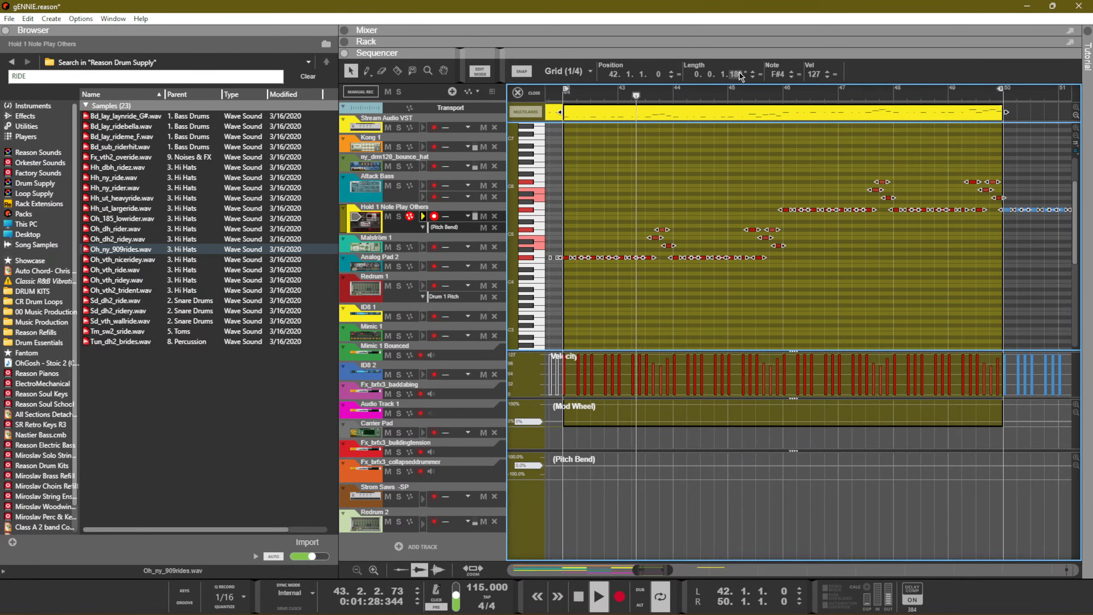
Assign the Hold 1 Note lane to groove channel A1 and return to the arrangement
{"action": "left_click", "coordinate": [449, 215]}
{"action": "mouse_move", "coordinate": [513, 273]}
{"action": "left_click", "coordinate": [572, 271]}
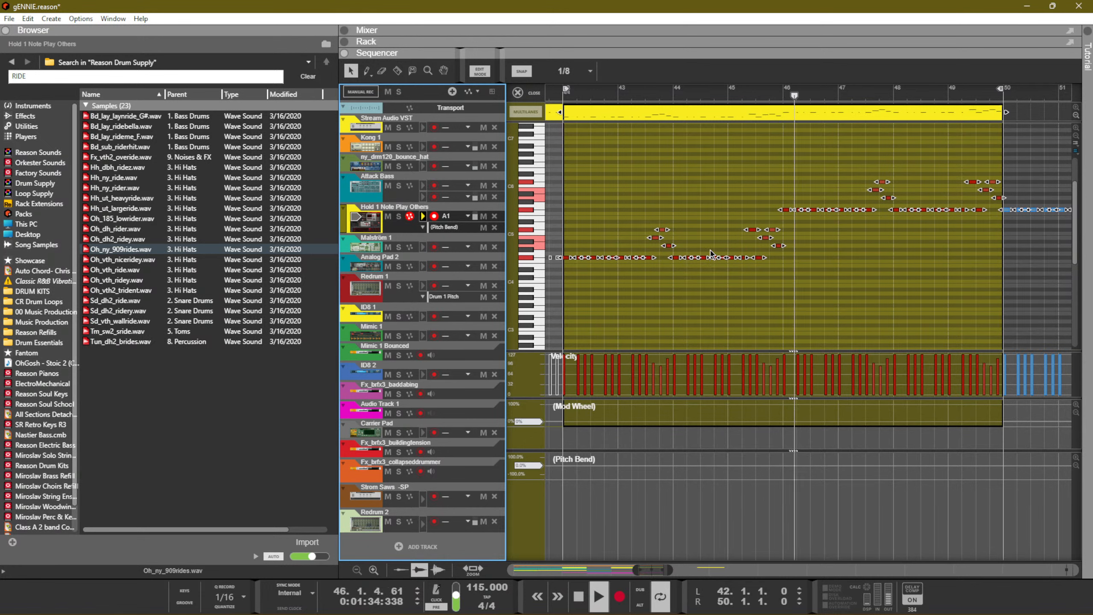
{"action": "left_click", "coordinate": [809, 270]}
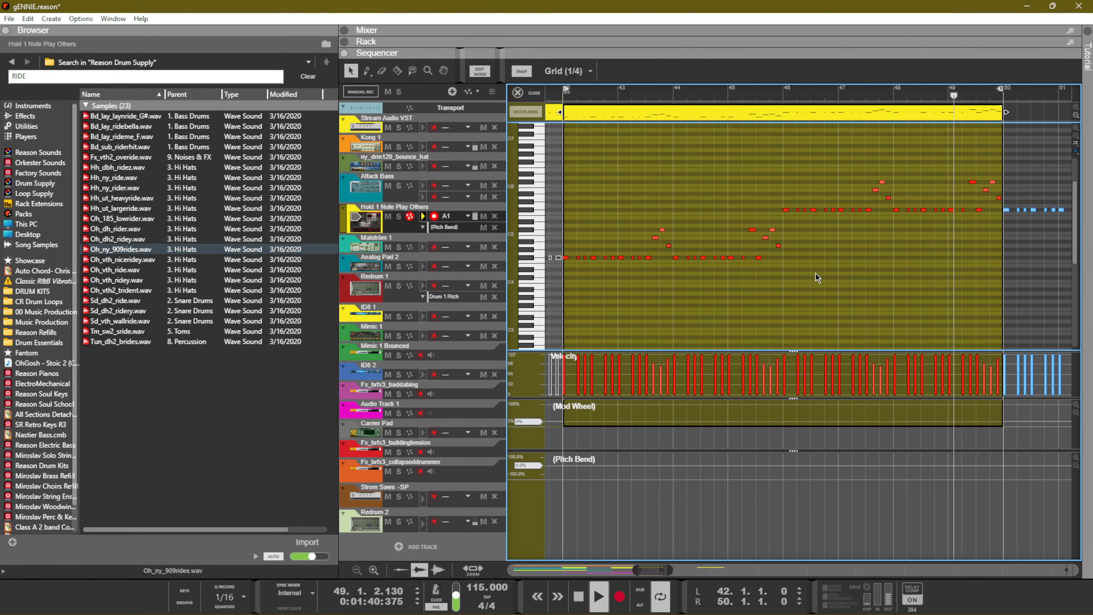
{"action": "key", "text": "ctrl+e"}
Browse patches for the Strom Saws -SP instrument and load Multisaw Chord Arp -SP on it
{"action": "left_click", "coordinate": [428, 502]}
{"action": "left_click", "coordinate": [326, 44]}
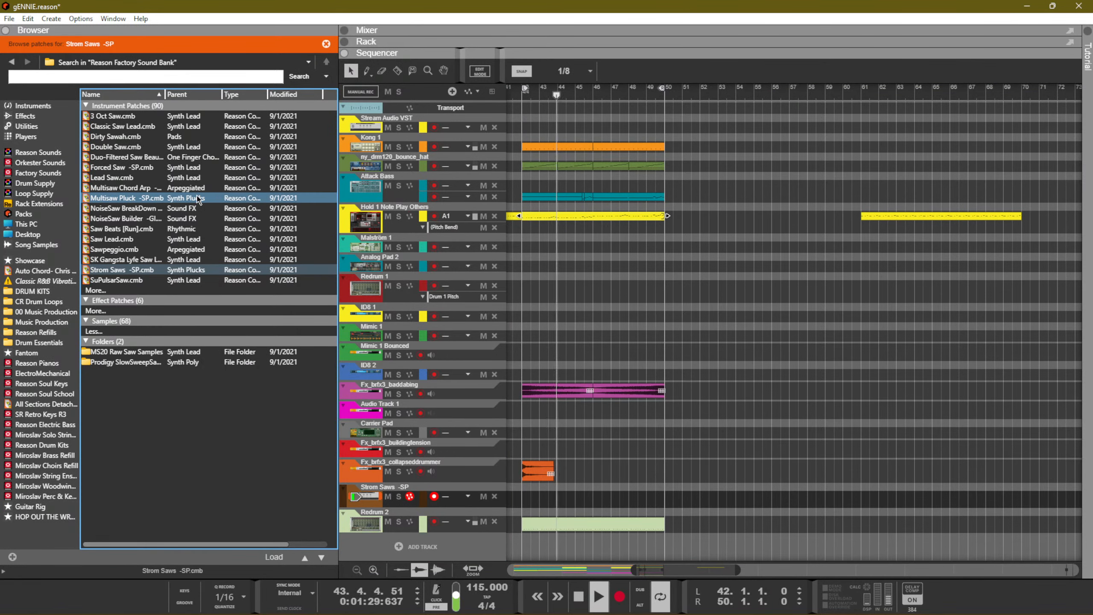
{"action": "left_click_drag", "start_coordinate": [198, 190], "coordinate": [442, 501]}
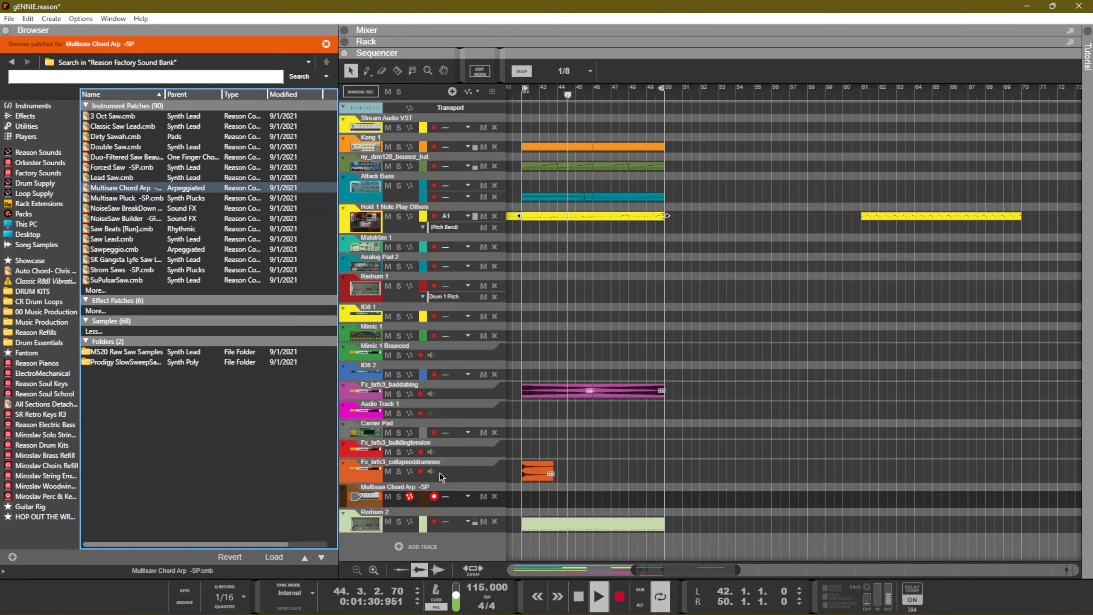
Set the song tempo to 116 BPM and restart playback of the loop from bar 42
{"action": "key", "text": "space"}
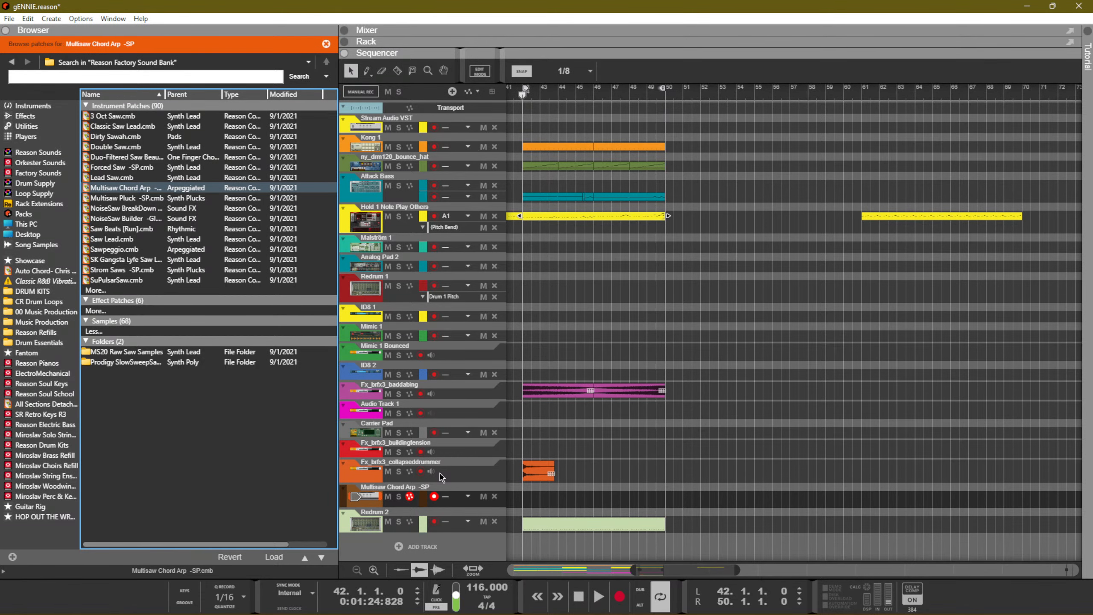
{"action": "key", "text": "space"}
{"action": "key", "text": "space"}
{"action": "key", "text": "space"}
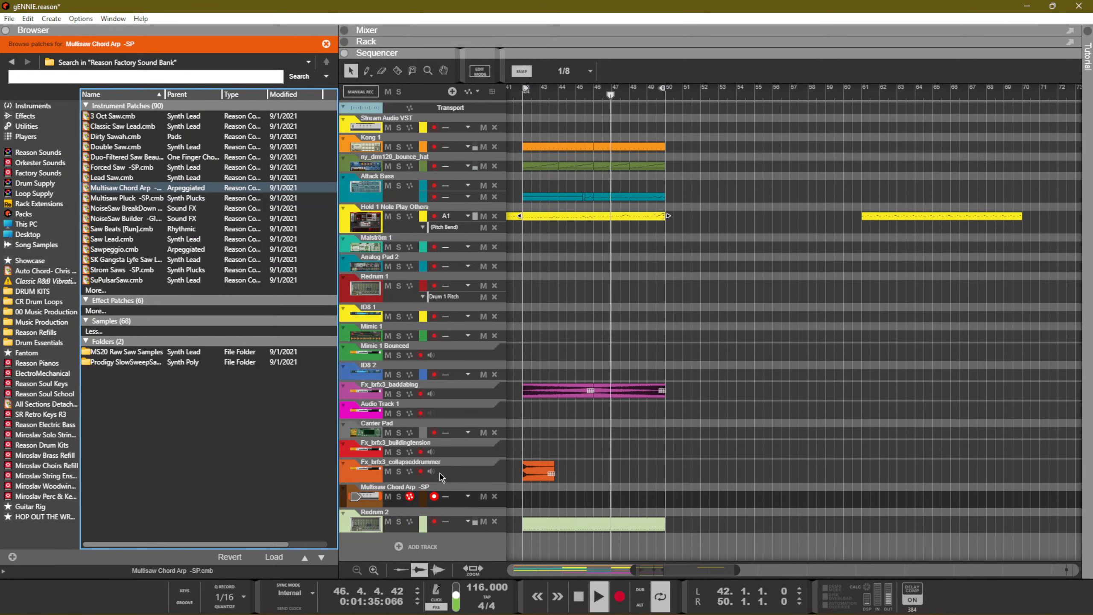
Replace the Multisaw Chord Arp patch with Multisaw Pluck -SP and copy the Hold 1 Note clip at bar 42 onto its track
{"action": "left_click_drag", "start_coordinate": [126, 197], "coordinate": [283, 359]}
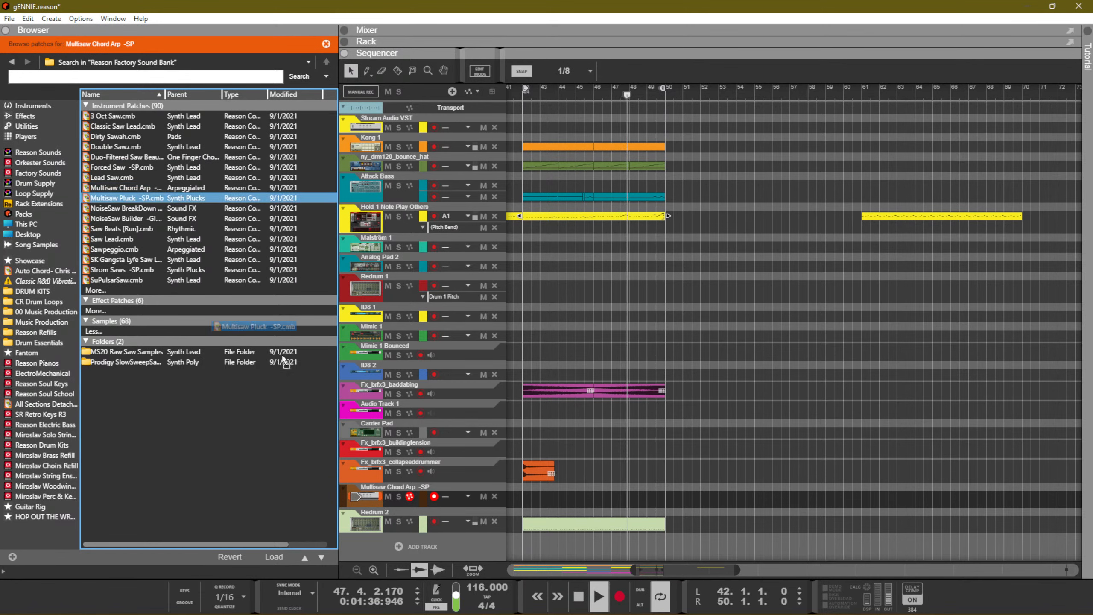
{"action": "left_click_drag", "start_coordinate": [398, 513], "coordinate": [398, 499]}
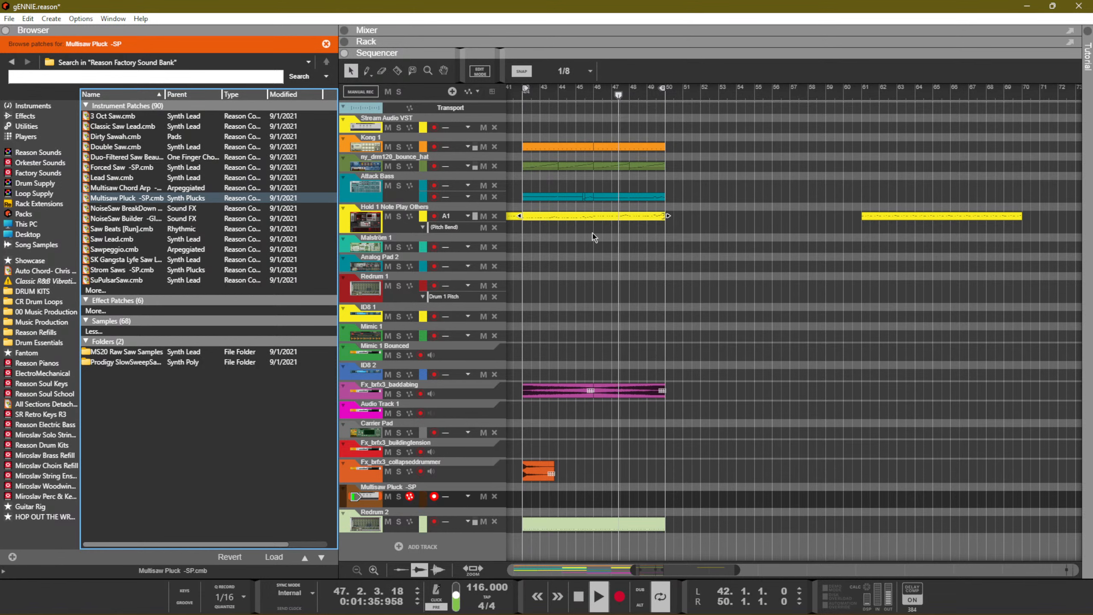
{"action": "left_click_drag", "start_coordinate": [541, 218], "coordinate": [542, 504]}
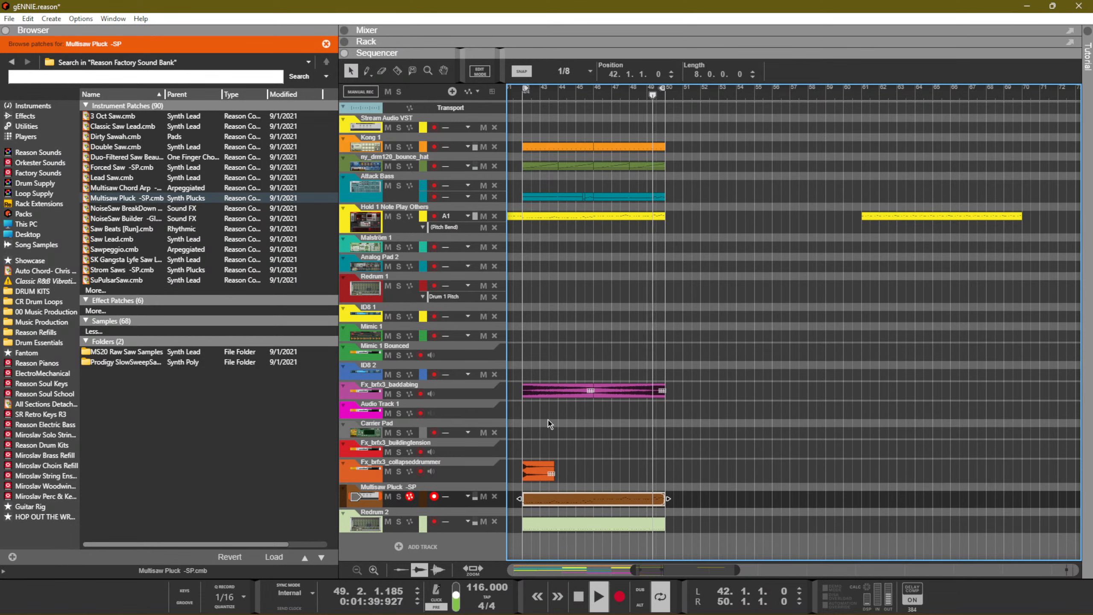
Transpose all notes in the Multisaw Pluck clip at bar 42 down one octave
{"action": "double_click", "coordinate": [575, 502]}
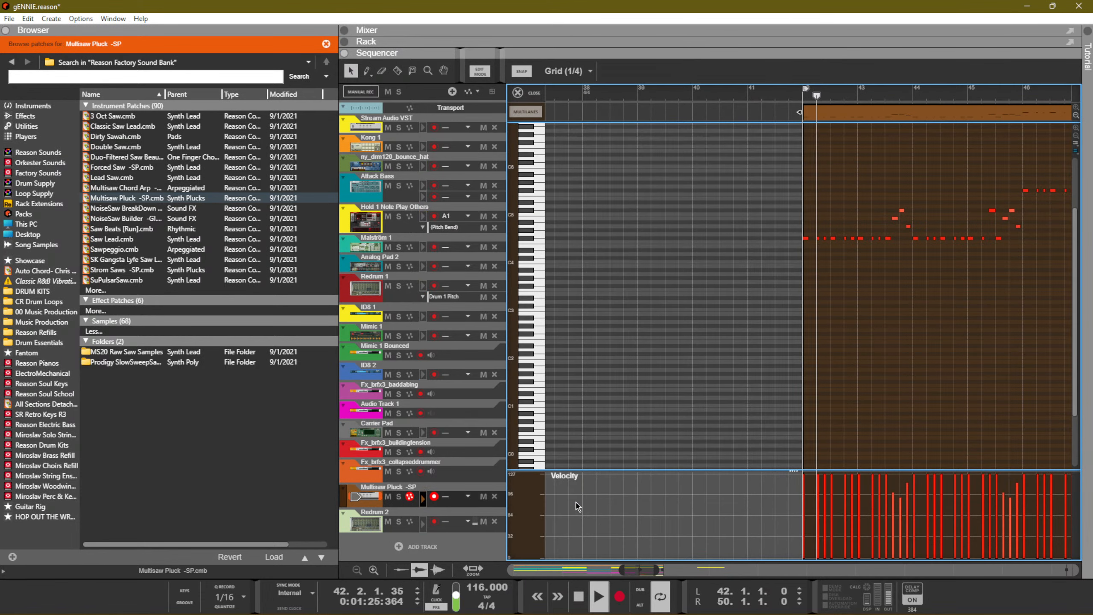
{"action": "key", "text": "ctrl+shift+Down"}
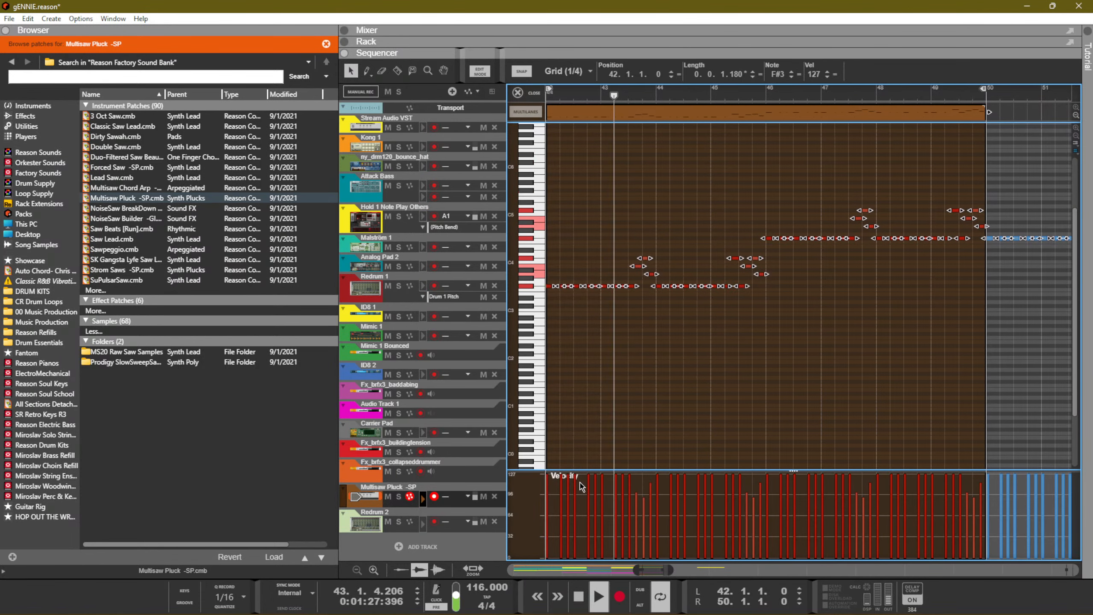
{"action": "key", "text": "ctrl+e"}
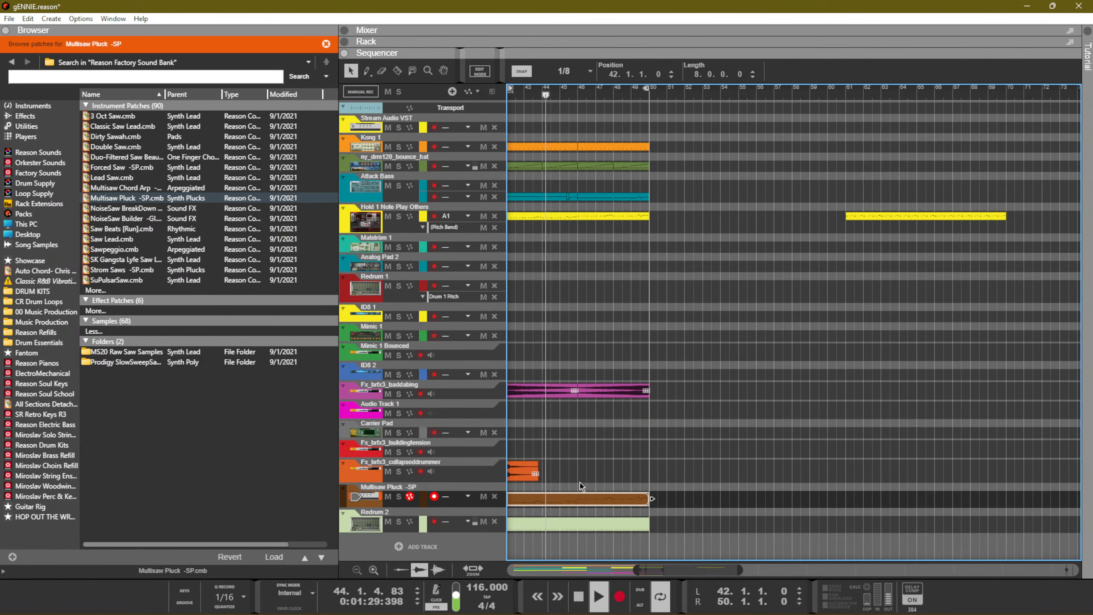
{"action": "left_click_drag", "start_coordinate": [727, 344], "coordinate": [388, 383]}
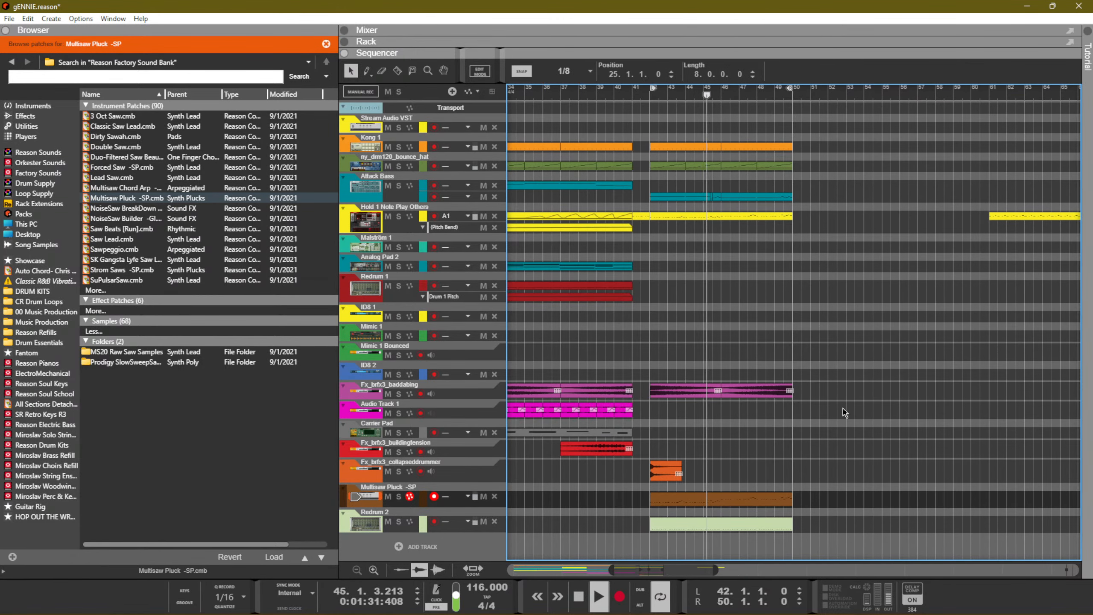
{"action": "left_click", "coordinate": [805, 329]}
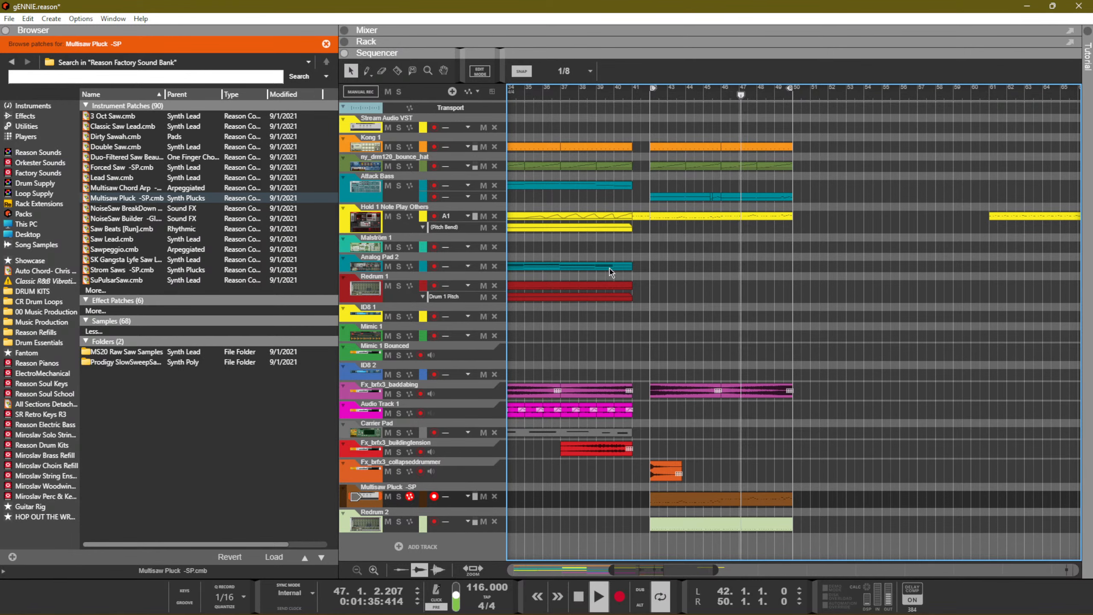
{"action": "key", "text": "F6"}
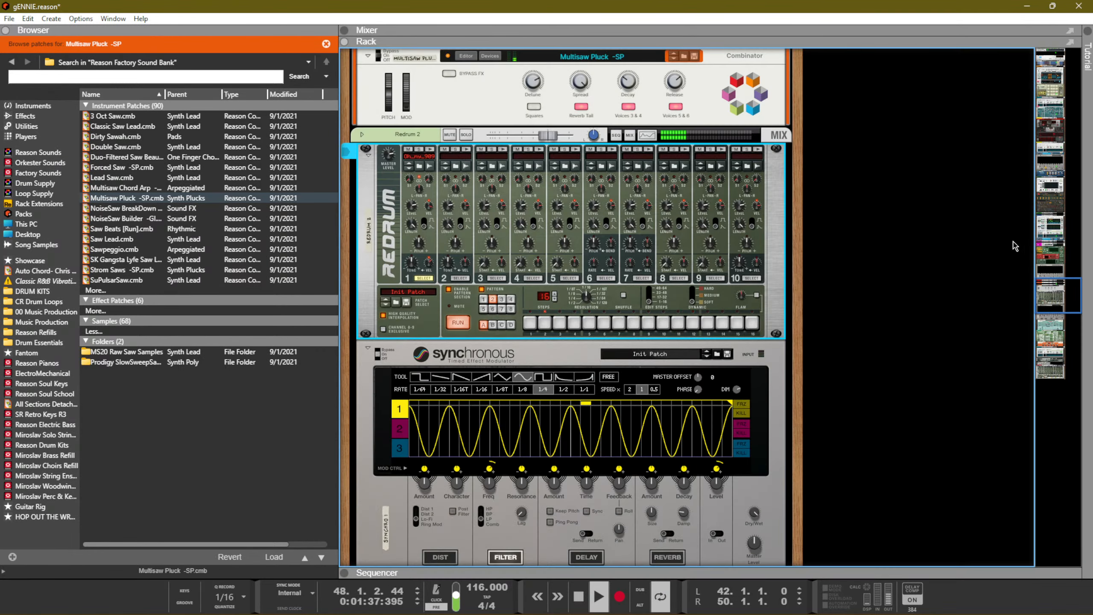
{"action": "left_click_drag", "start_coordinate": [1043, 295], "coordinate": [993, 174]}
{"action": "key", "text": "F7"}
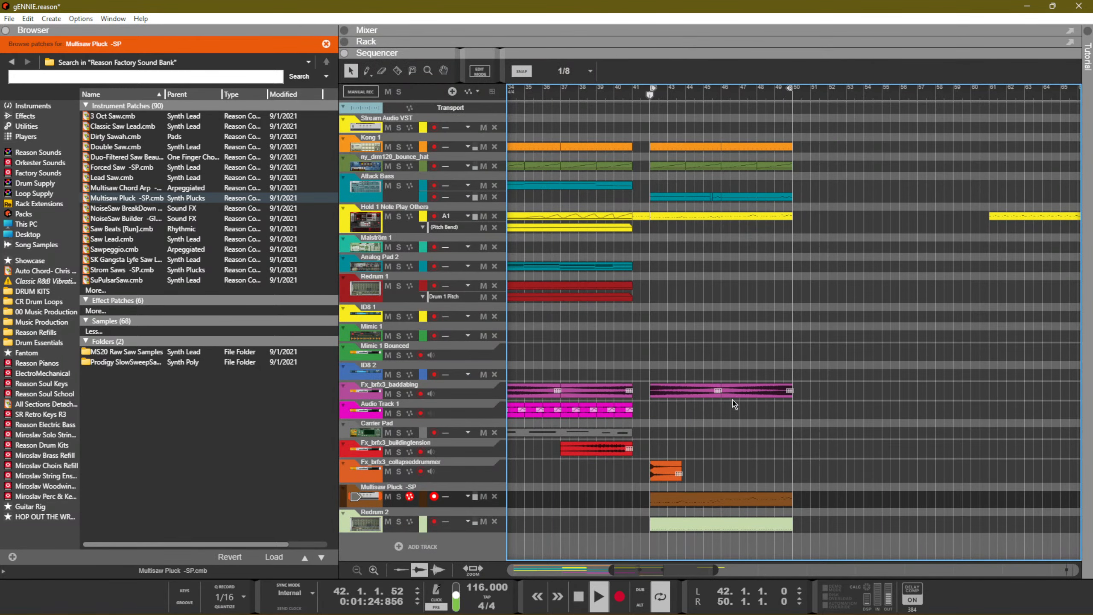
Add a Synchronous Effect Modulator to the Fx_brfx3_baddabing audio track in the rack
{"action": "left_click", "coordinate": [459, 395]}
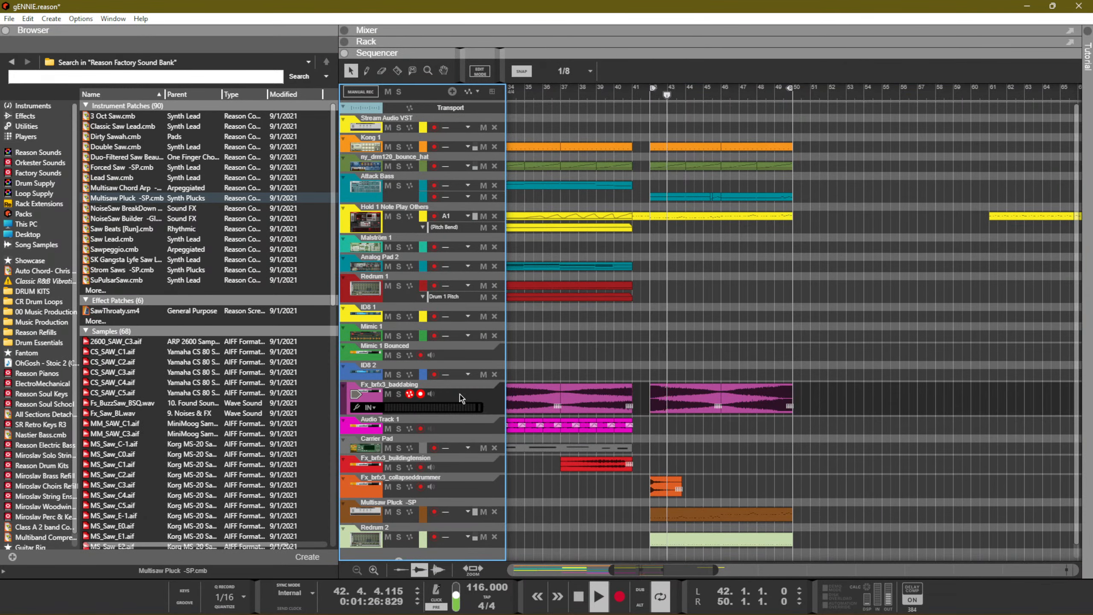
{"action": "key", "text": "F6"}
{"action": "scroll", "coordinate": [441, 189], "scroll_direction": "up", "scroll_amount": 3}
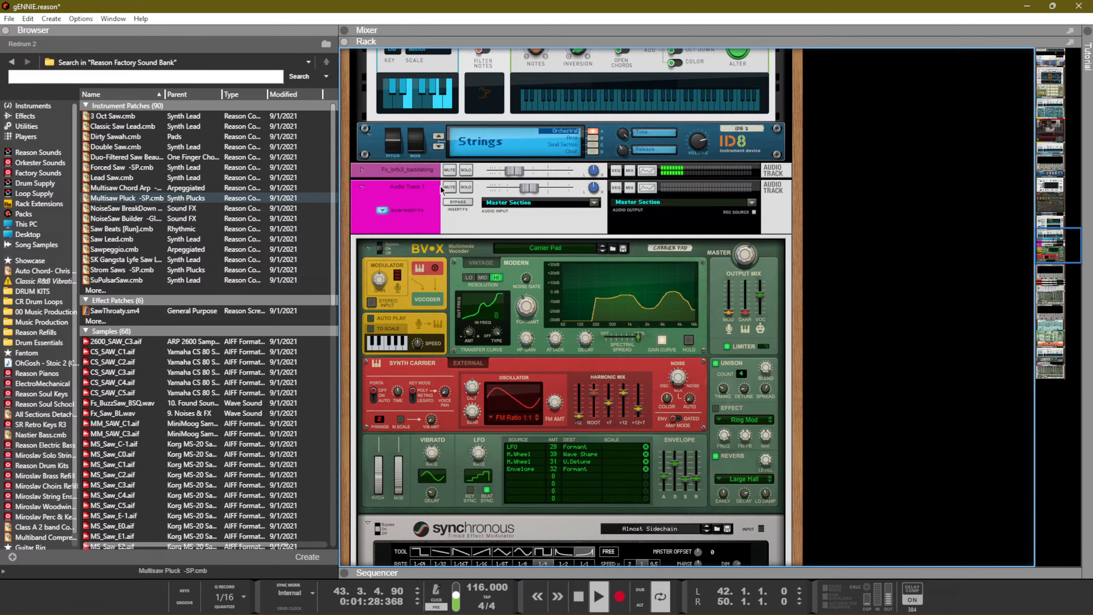
{"action": "right_click", "coordinate": [417, 171]}
{"action": "mouse_move", "coordinate": [538, 312]}
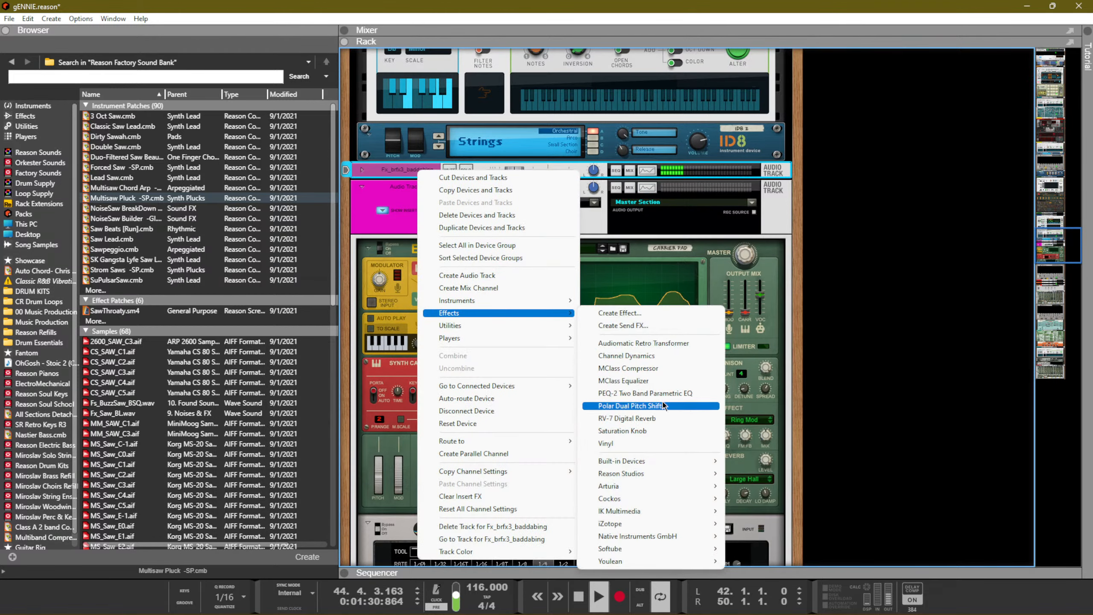
{"action": "mouse_move", "coordinate": [652, 464]}
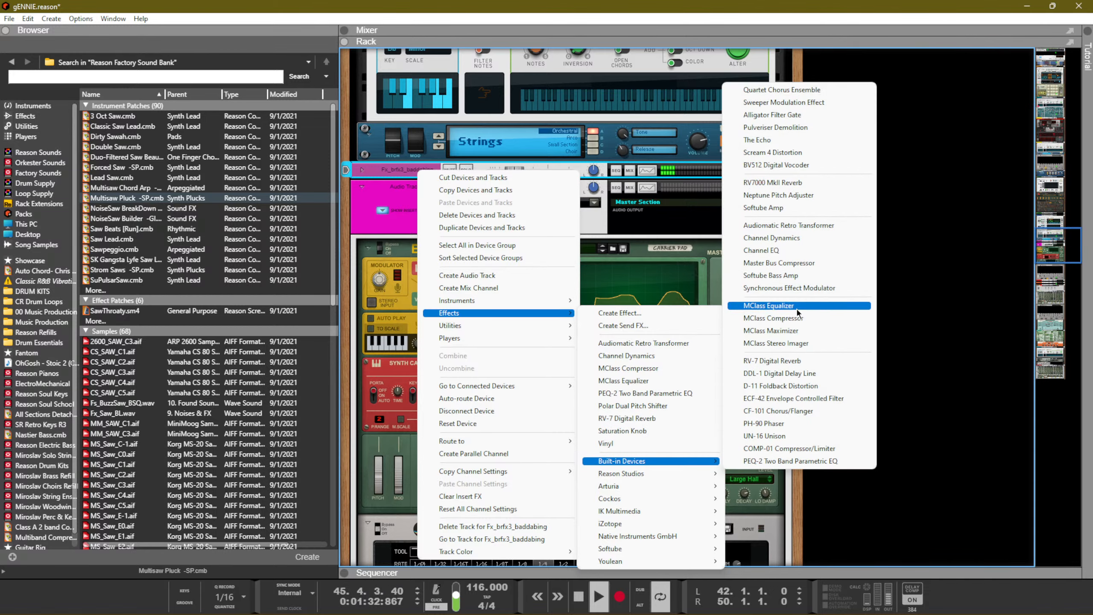
{"action": "left_click", "coordinate": [799, 288]}
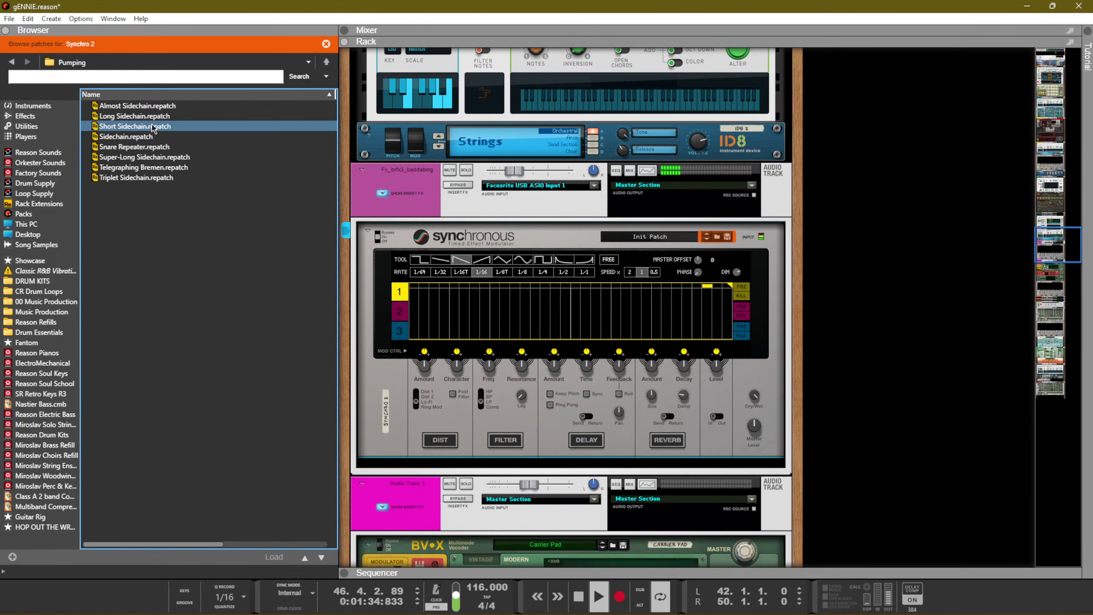
Load the Sidechain patch into the new Synchronous and briefly solo the Fx_brfx3_baddabing channel to hear it
{"action": "left_click_drag", "start_coordinate": [127, 137], "coordinate": [522, 375]}
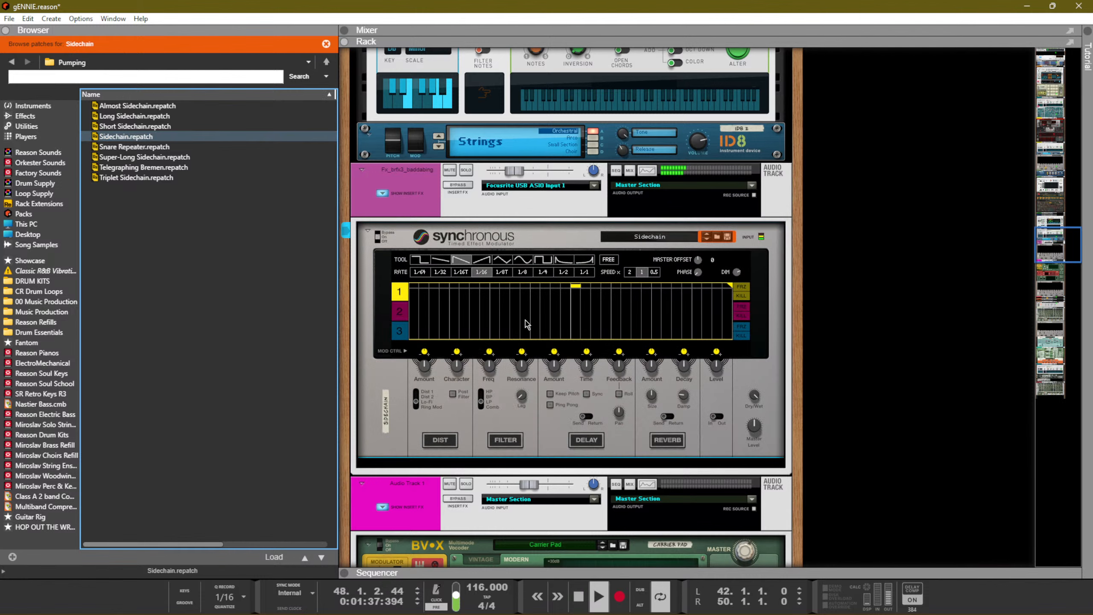
{"action": "left_click", "coordinate": [472, 172]}
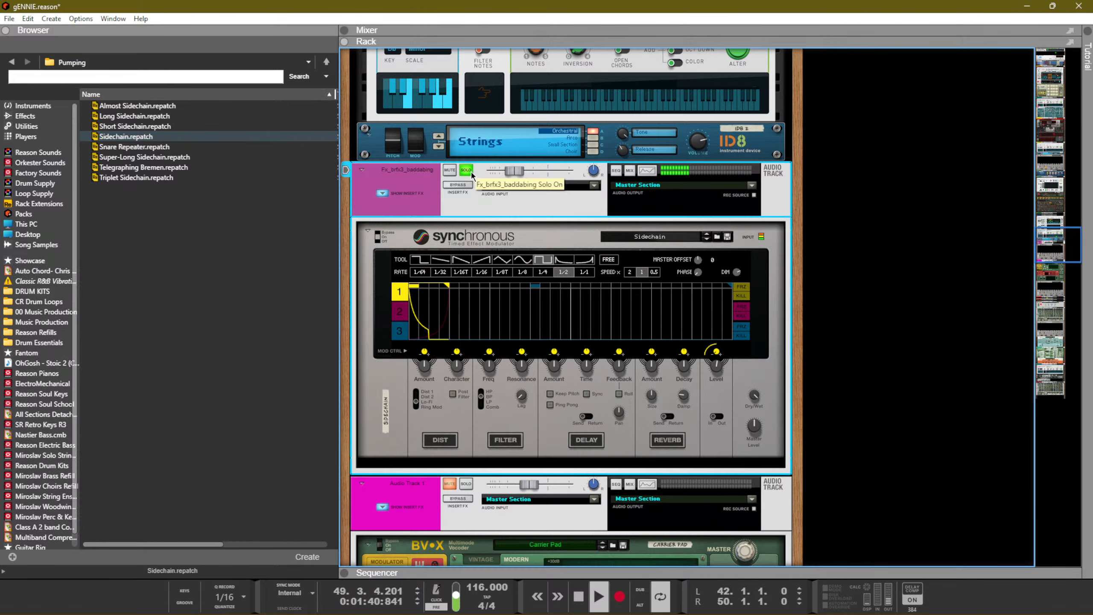
{"action": "left_click", "coordinate": [472, 174]}
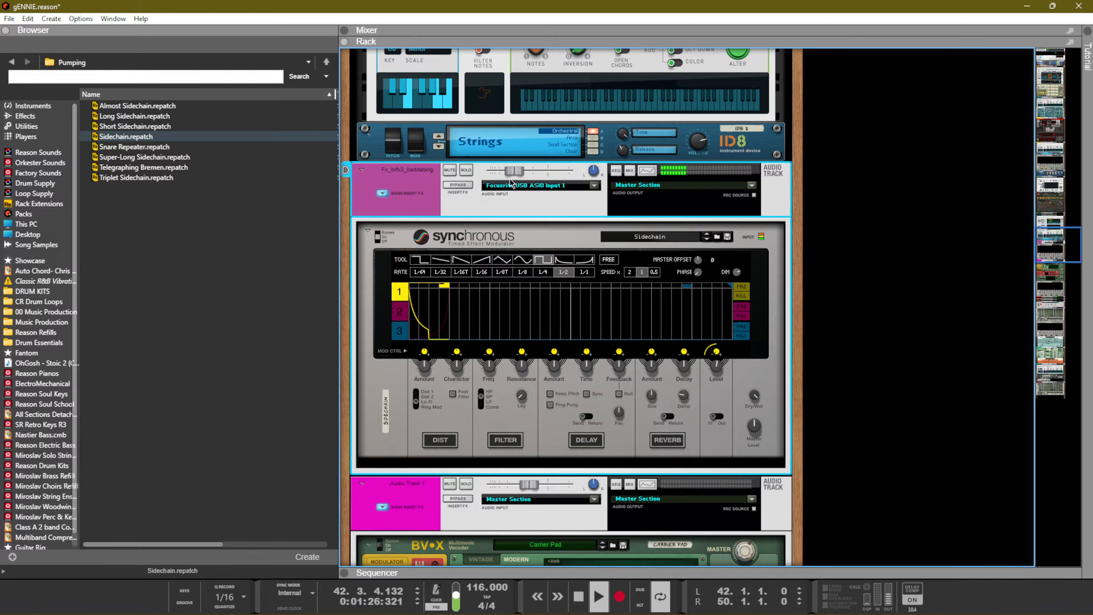
Lower the Redrum 2 channel's level to -2.22 dB in the mixer
{"action": "key", "text": "F5"}
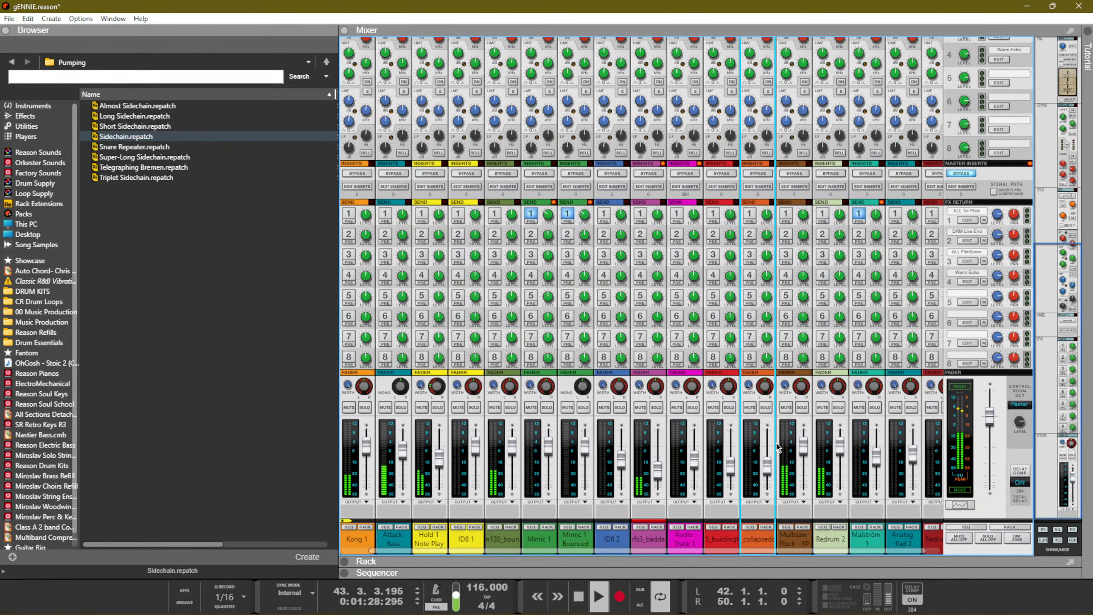
{"action": "left_click", "coordinate": [834, 407]}
{"action": "left_click", "coordinate": [835, 407]}
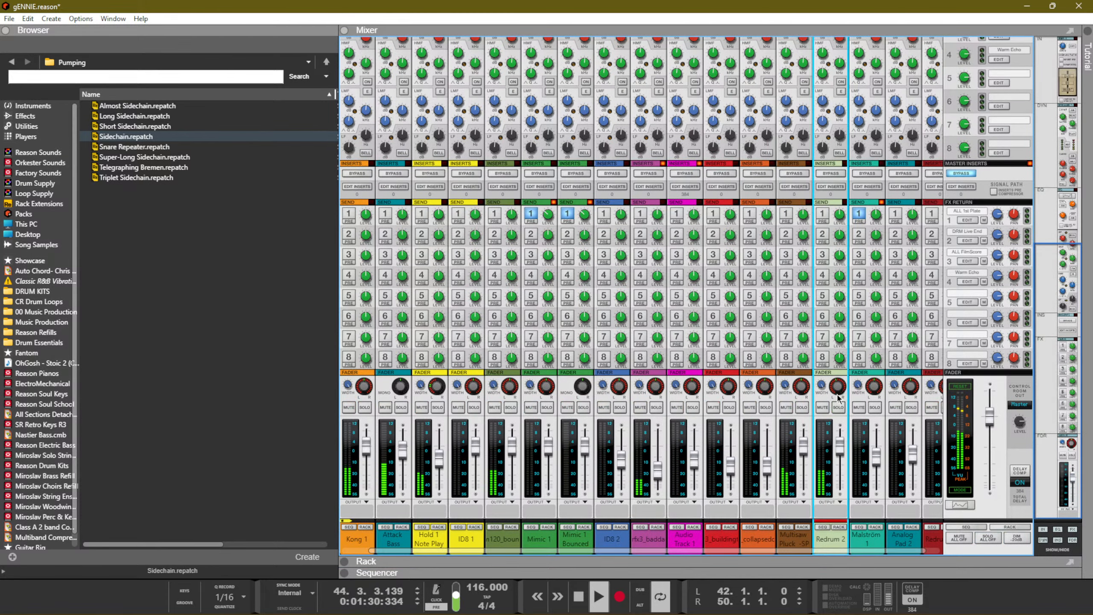
{"action": "left_click_drag", "start_coordinate": [835, 390], "coordinate": [839, 401]}
{"action": "left_click_drag", "start_coordinate": [841, 455], "coordinate": [841, 458]}
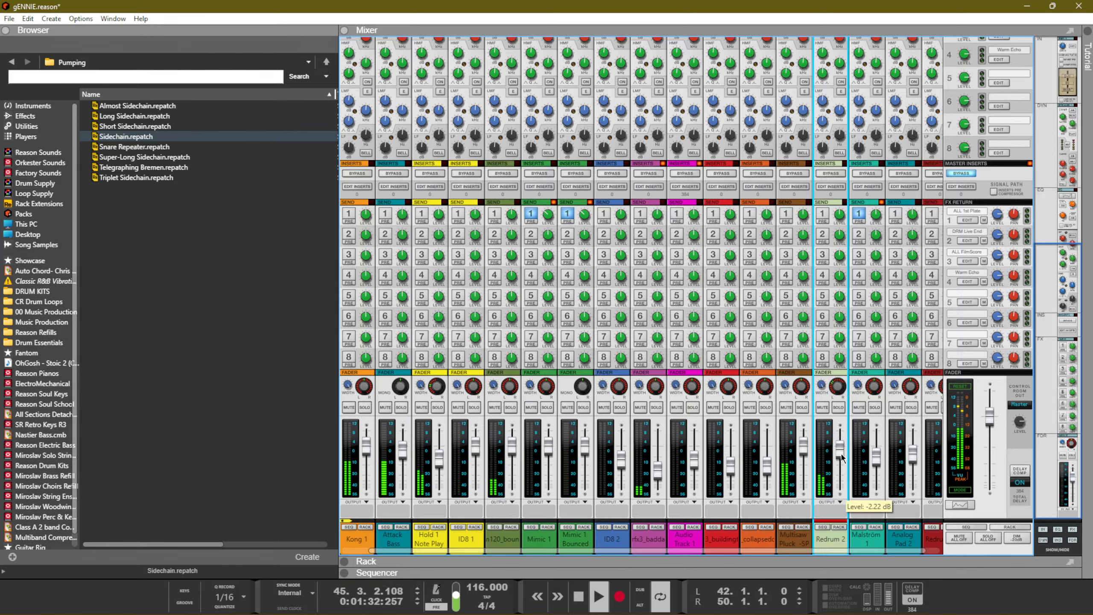
{"action": "key", "text": "F7"}
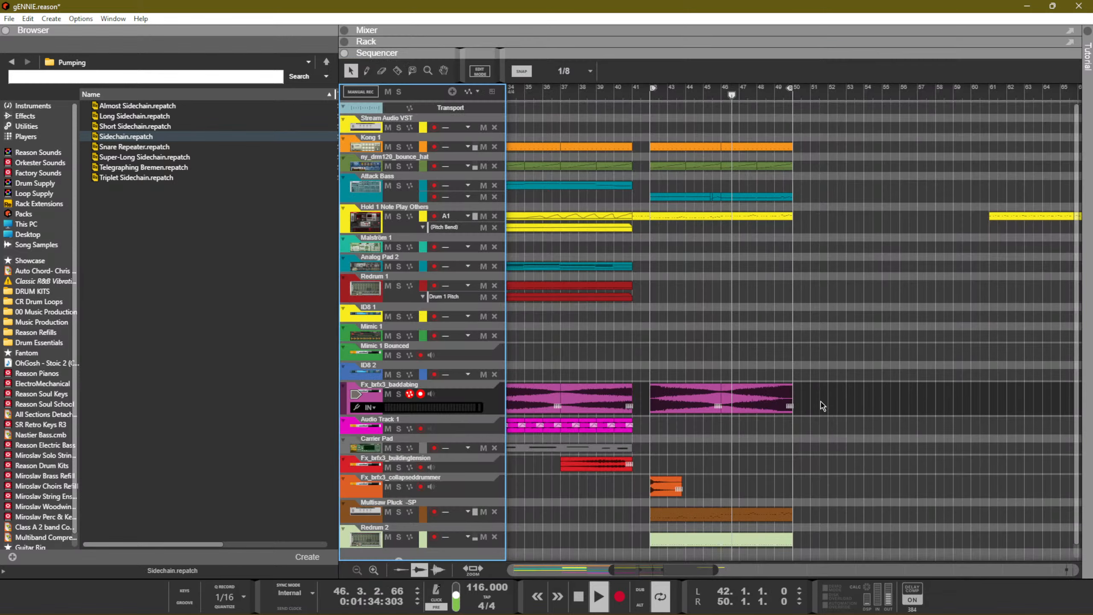
Raise the Fx_brfx3_collapseddrummer channel's level in the mixer while looping bars 42 to 50, and save the song
{"action": "scroll", "coordinate": [826, 397], "scroll_direction": "down", "scroll_amount": 1}
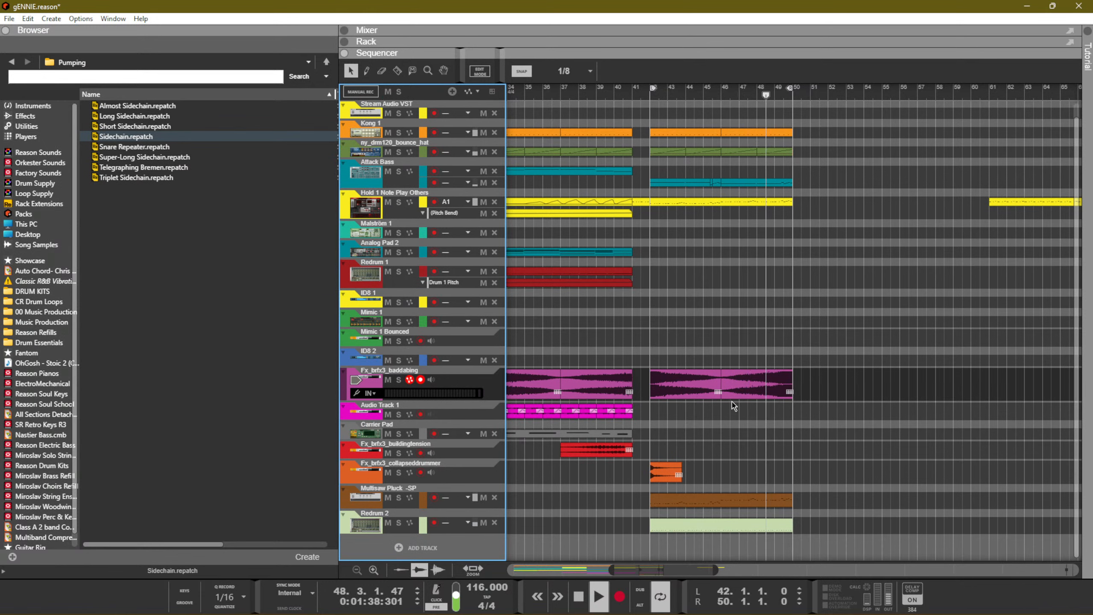
{"action": "left_click", "coordinate": [706, 445]}
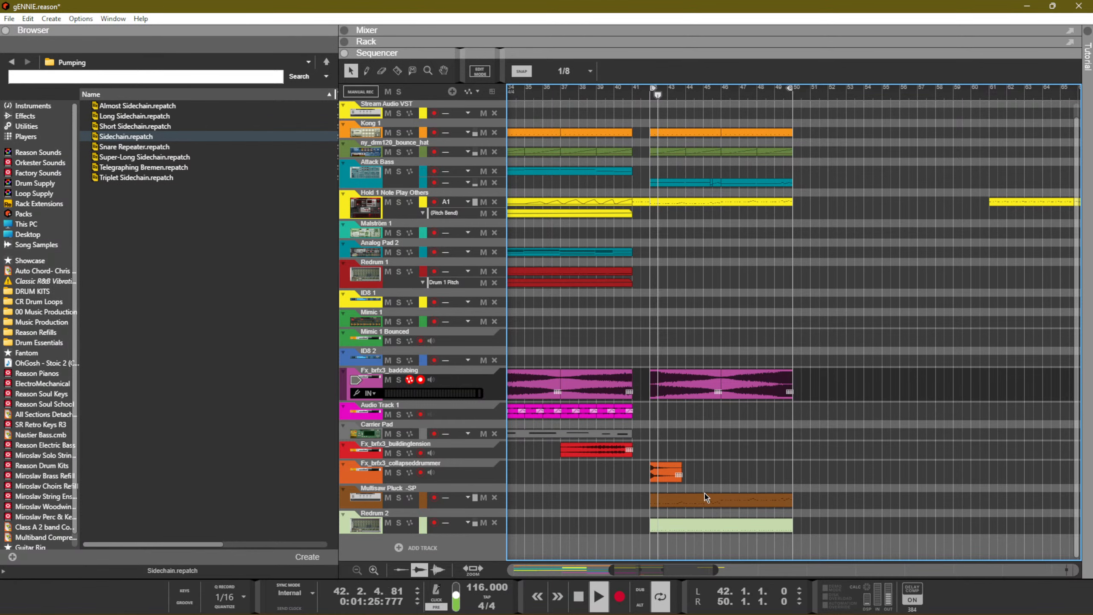
{"action": "key", "text": "F5"}
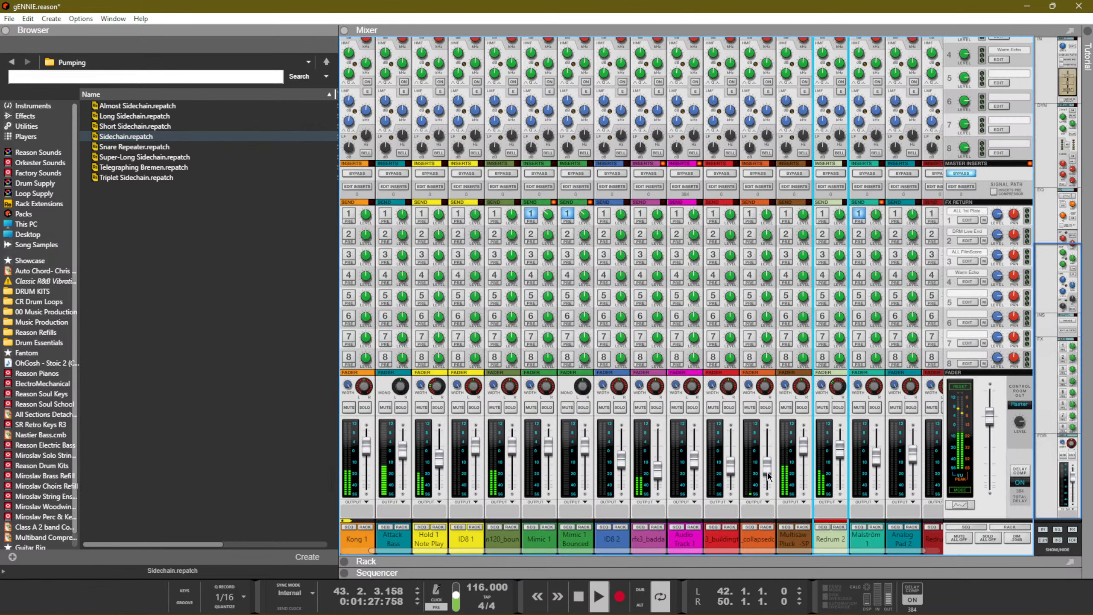
{"action": "left_click_drag", "start_coordinate": [762, 472], "coordinate": [766, 461]}
{"action": "key", "text": "space"}
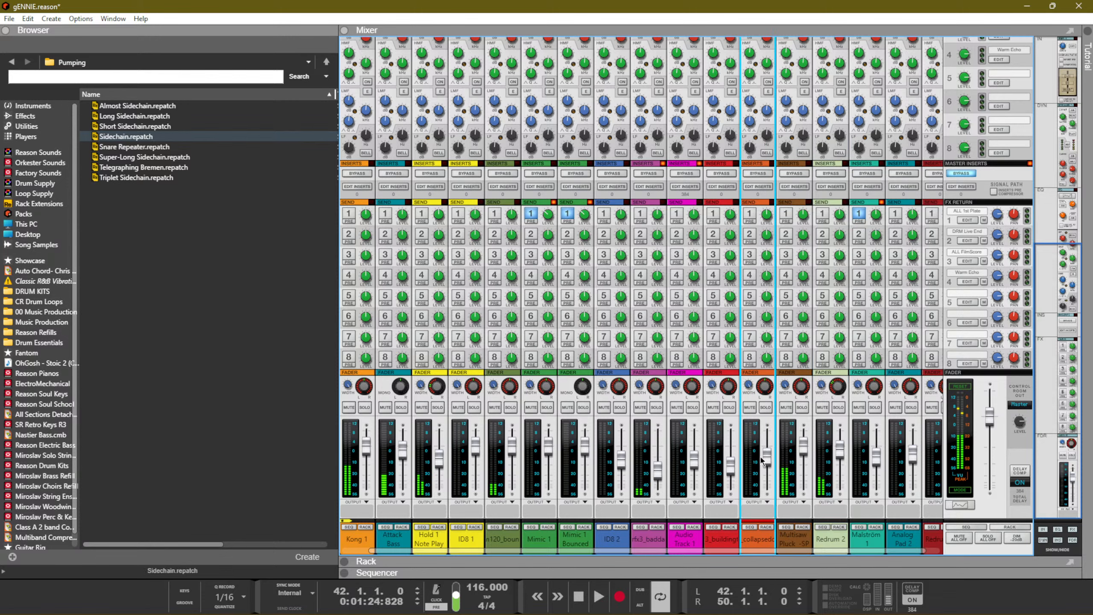
{"action": "key", "text": "space"}
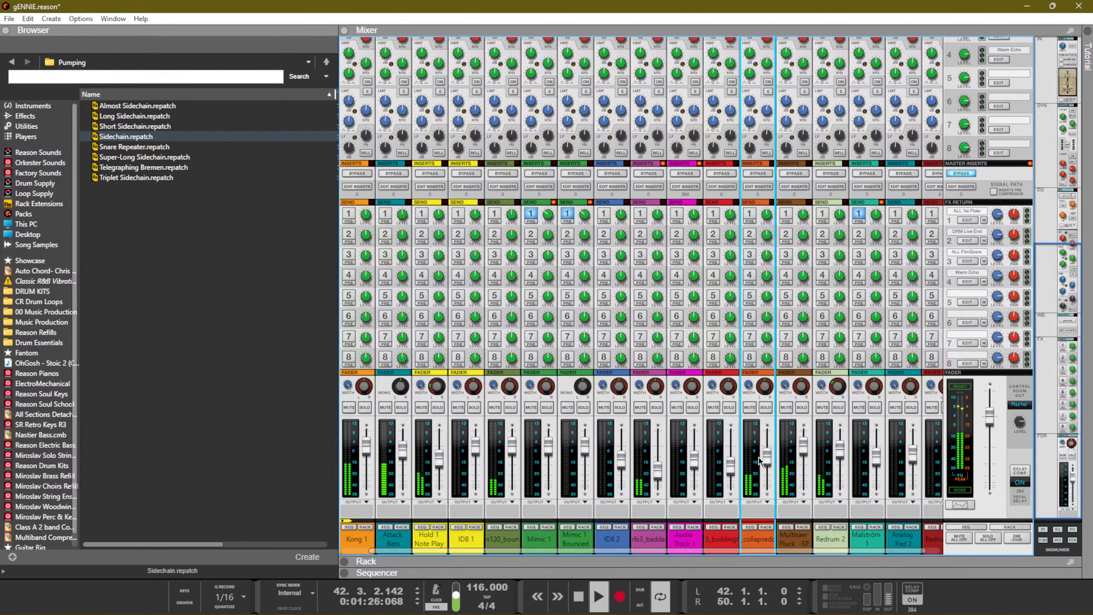
{"action": "key", "text": "F7"}
{"action": "key", "text": "space"}
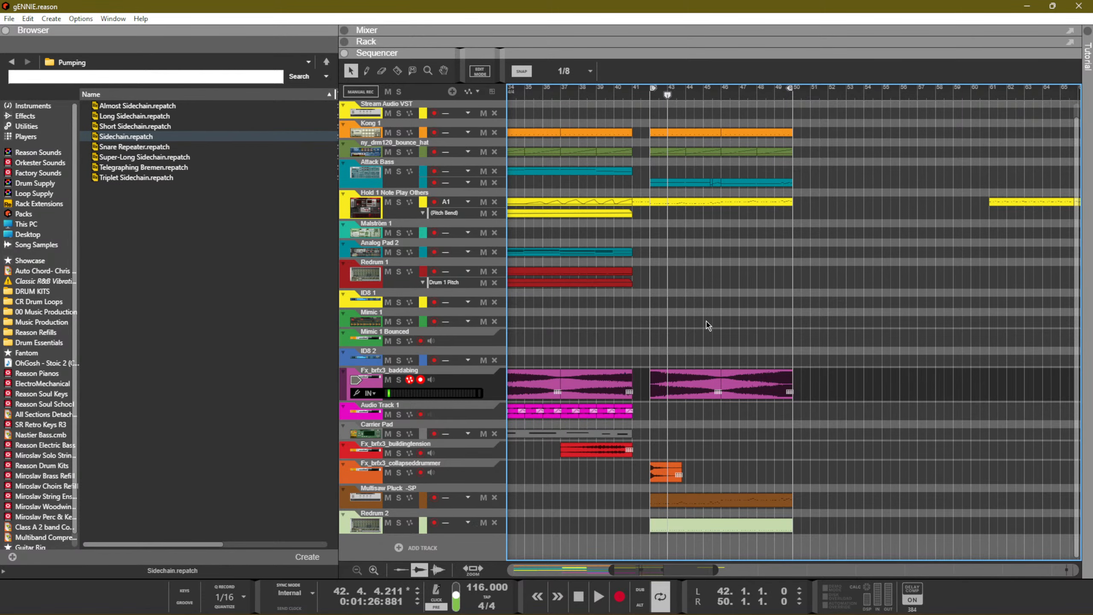
Look through the rack's instruments and effects, including the Redrum, Analog Pad 2 and Synchronous devices, and resume playback from bar 42
{"action": "scroll", "coordinate": [629, 159], "scroll_direction": "up", "scroll_amount": 1}
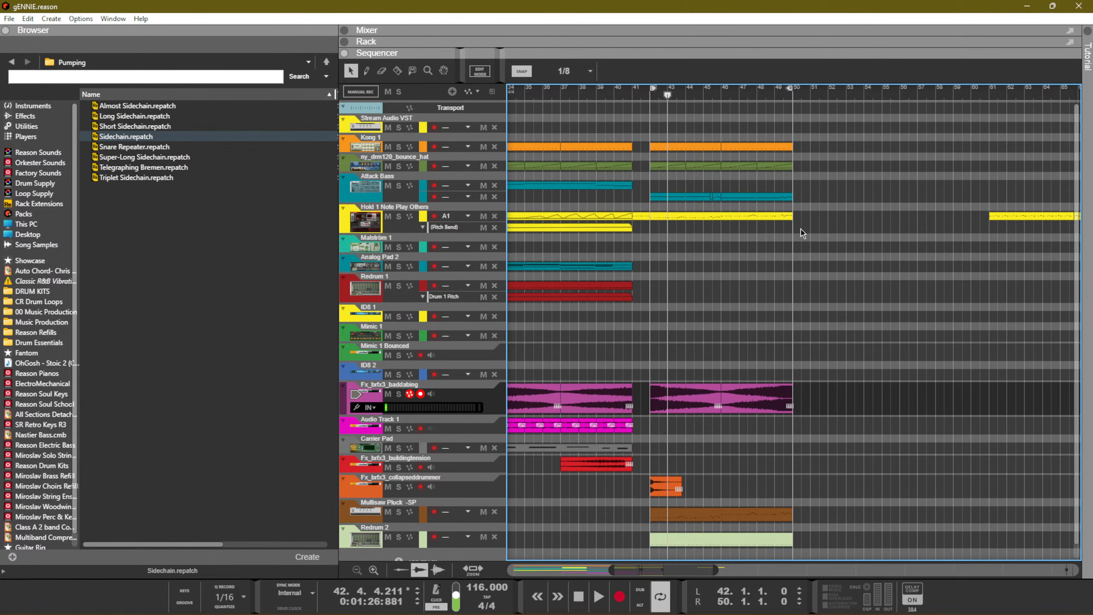
{"action": "key", "text": "space"}
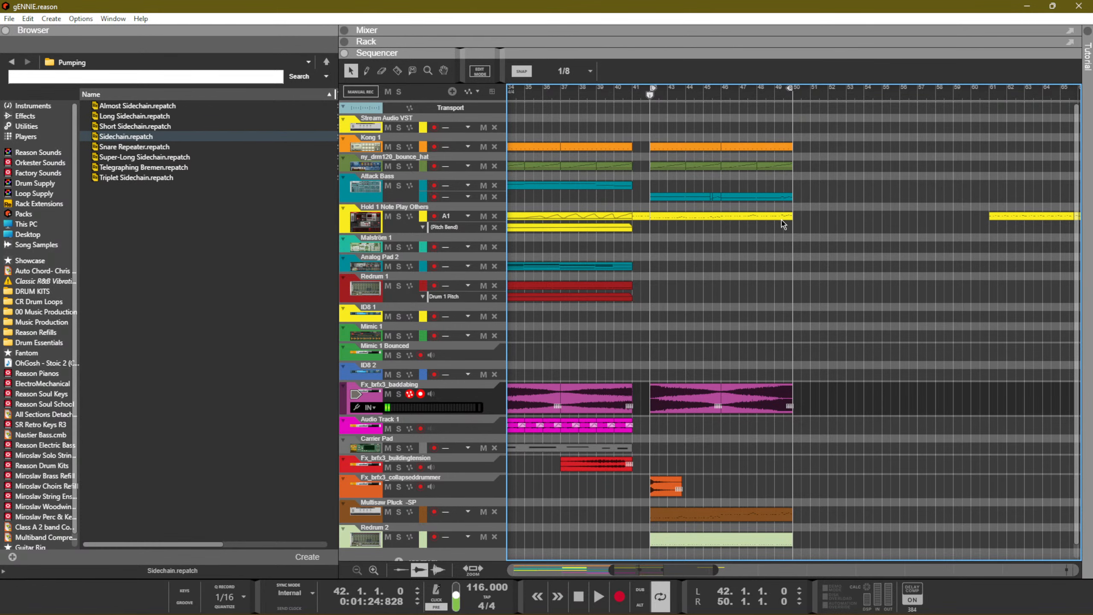
{"action": "key", "text": "F6"}
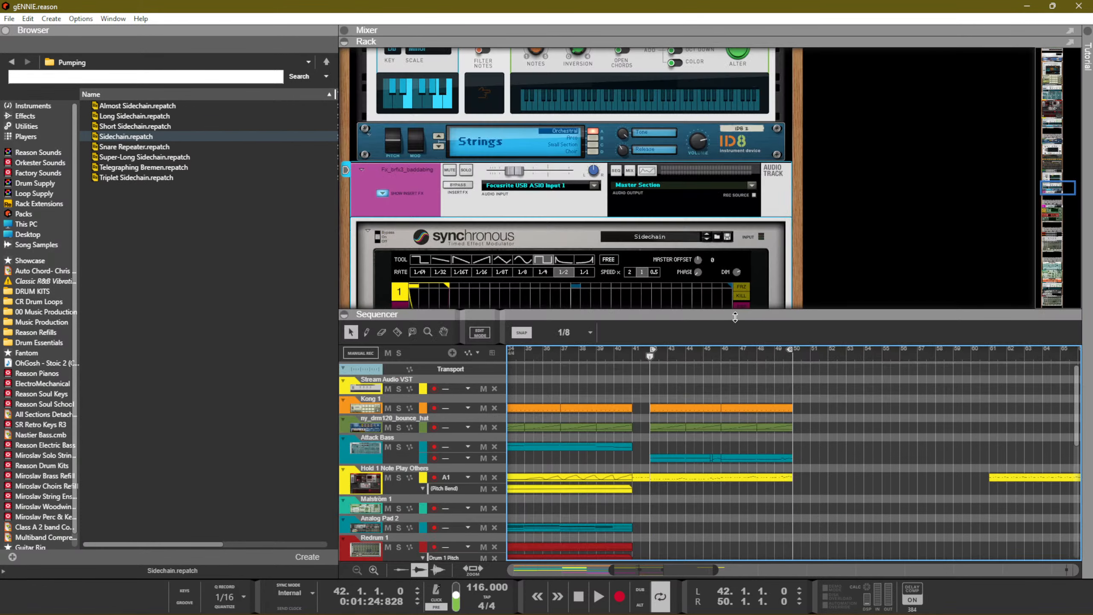
{"action": "left_click_drag", "start_coordinate": [734, 317], "coordinate": [734, 455]}
{"action": "scroll", "coordinate": [577, 288], "scroll_direction": "down", "scroll_amount": 10}
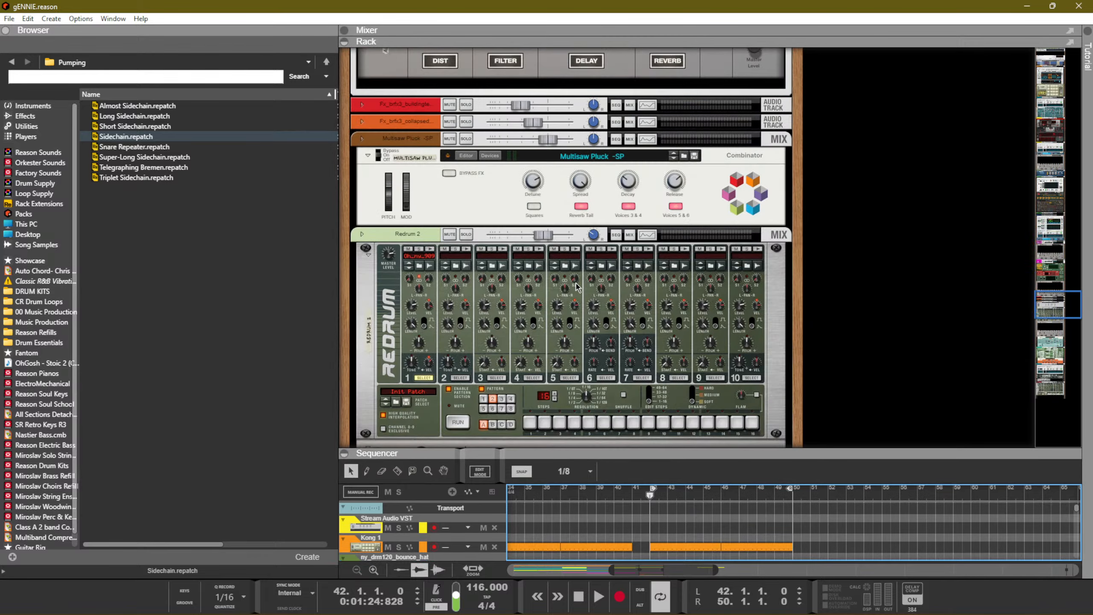
{"action": "scroll", "coordinate": [577, 287], "scroll_direction": "down", "scroll_amount": 15}
{"action": "scroll", "coordinate": [570, 275], "scroll_direction": "up", "scroll_amount": 6}
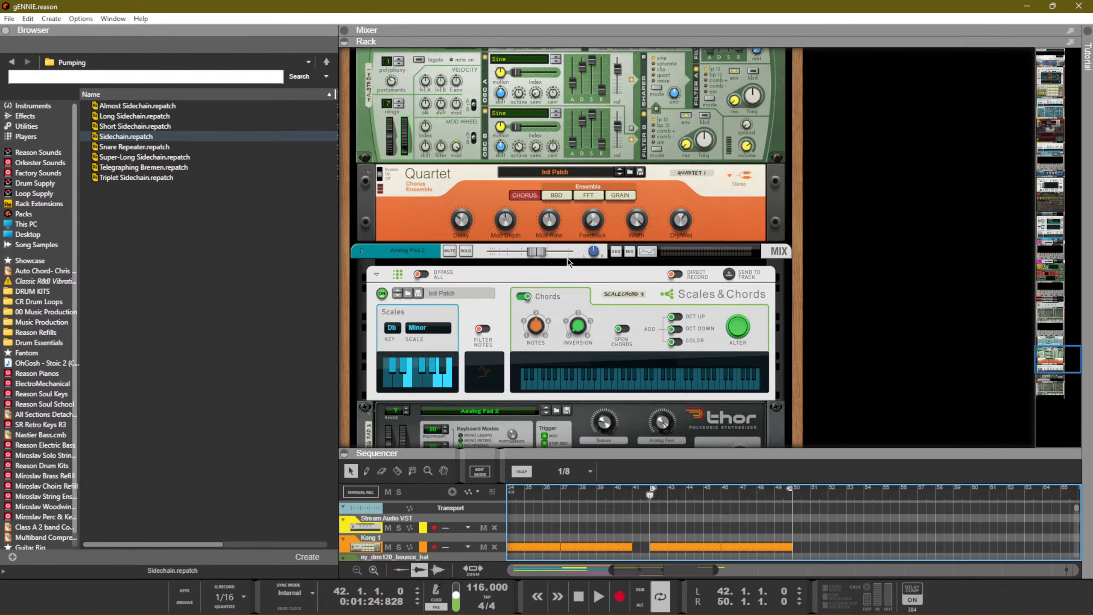
{"action": "scroll", "coordinate": [567, 261], "scroll_direction": "up", "scroll_amount": 6}
{"action": "key", "text": "space"}
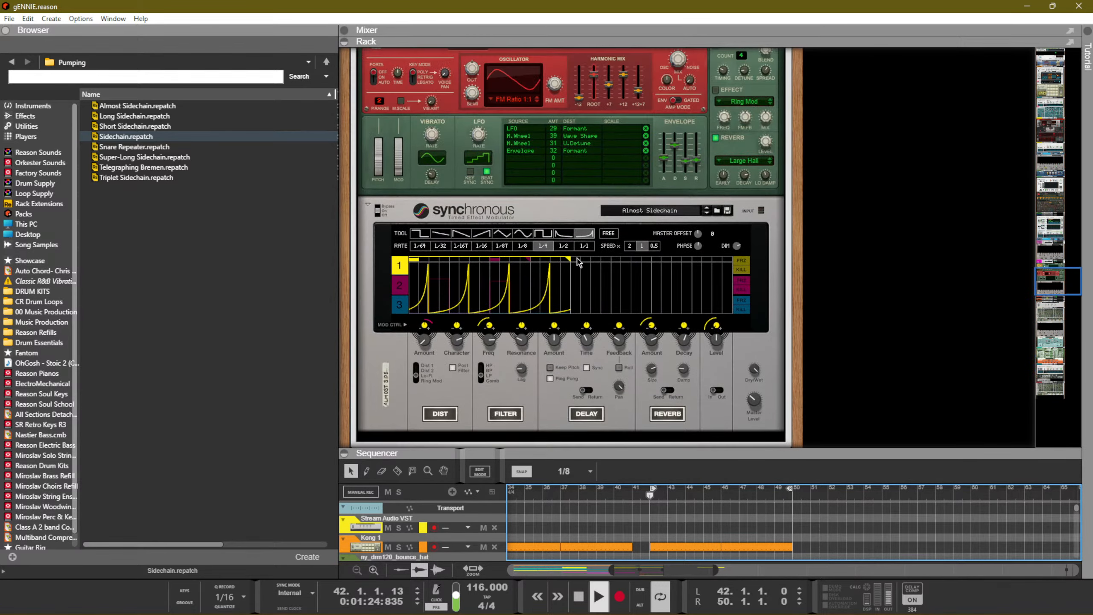
{"action": "scroll", "coordinate": [576, 257], "scroll_direction": "up", "scroll_amount": 10}
{"action": "key", "text": "F7"}
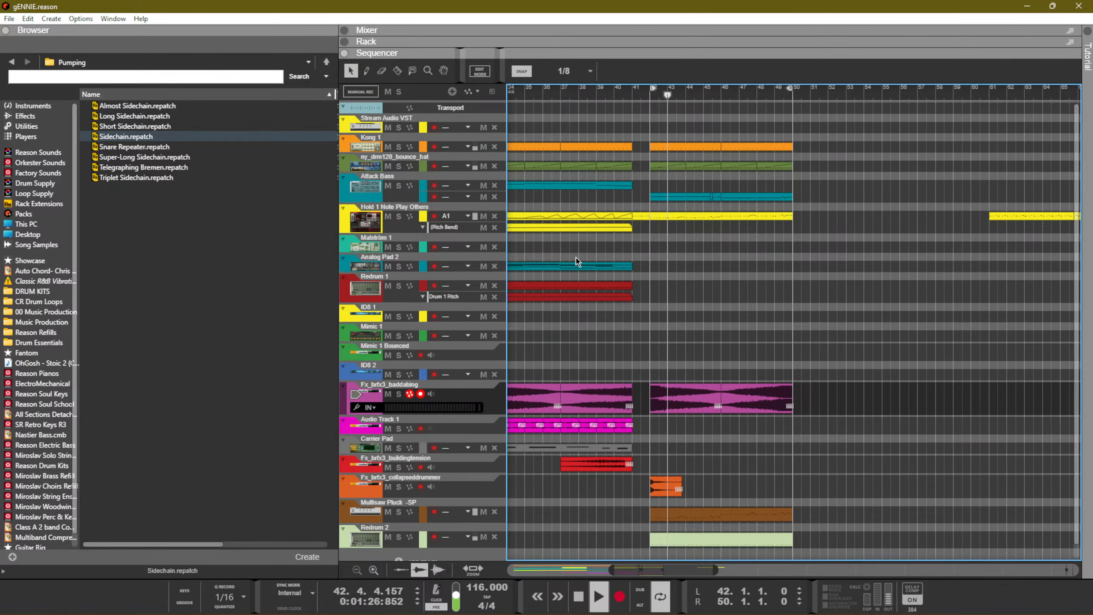
Solo the Multisaw Pluck -SP track and add a Synchronous Effect Modulator below its Combinator in the rack
{"action": "scroll", "coordinate": [538, 409], "scroll_direction": "down", "scroll_amount": 2}
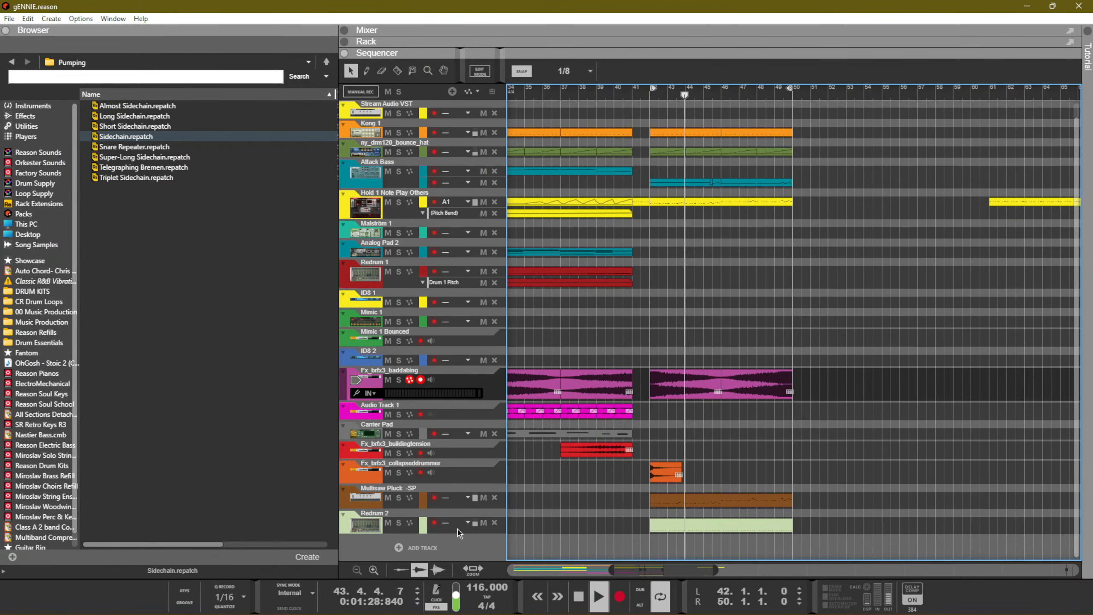
{"action": "left_click", "coordinate": [398, 497]}
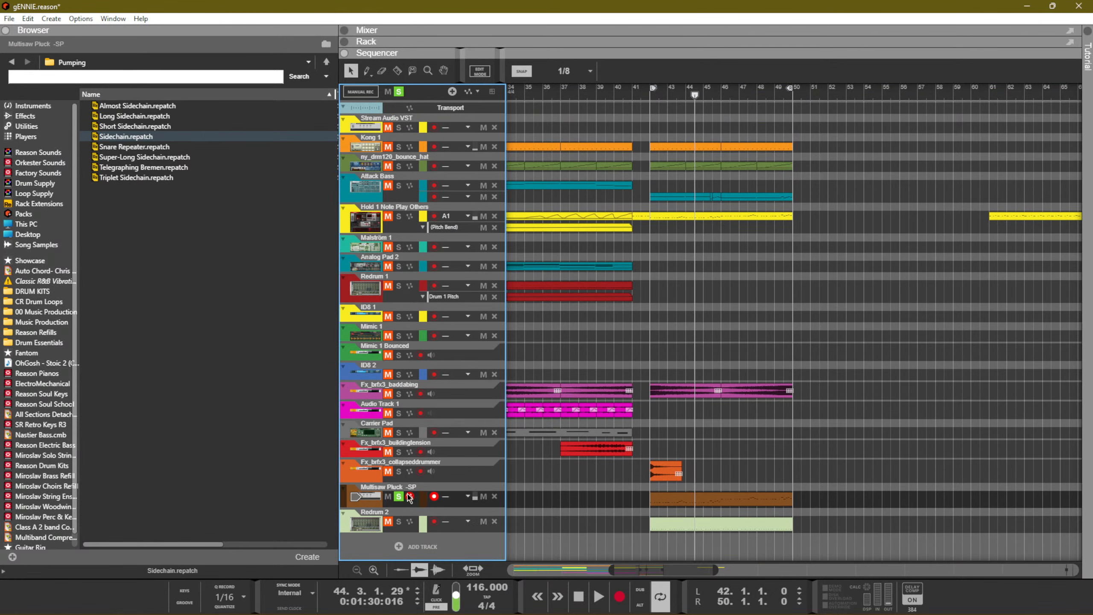
{"action": "key", "text": "F6"}
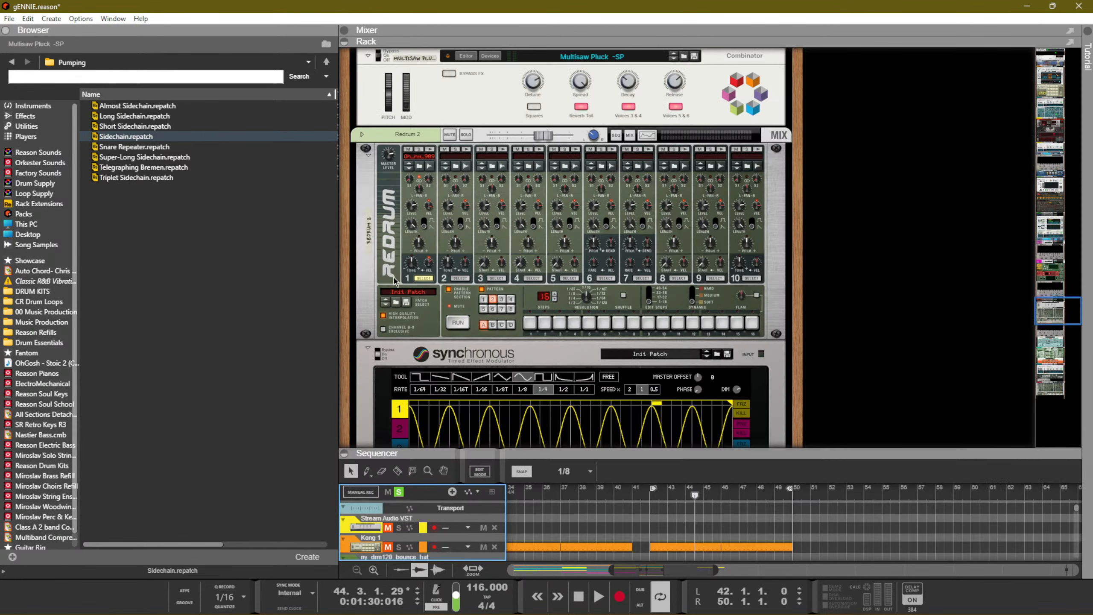
{"action": "right_click", "coordinate": [452, 97]}
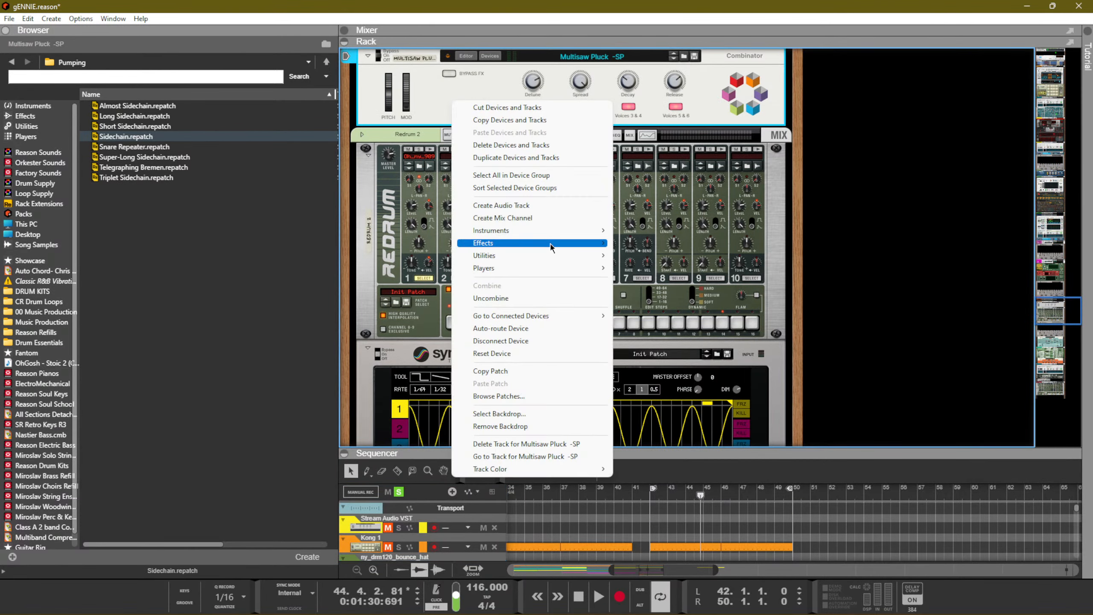
{"action": "mouse_move", "coordinate": [551, 247]}
{"action": "mouse_move", "coordinate": [697, 390]}
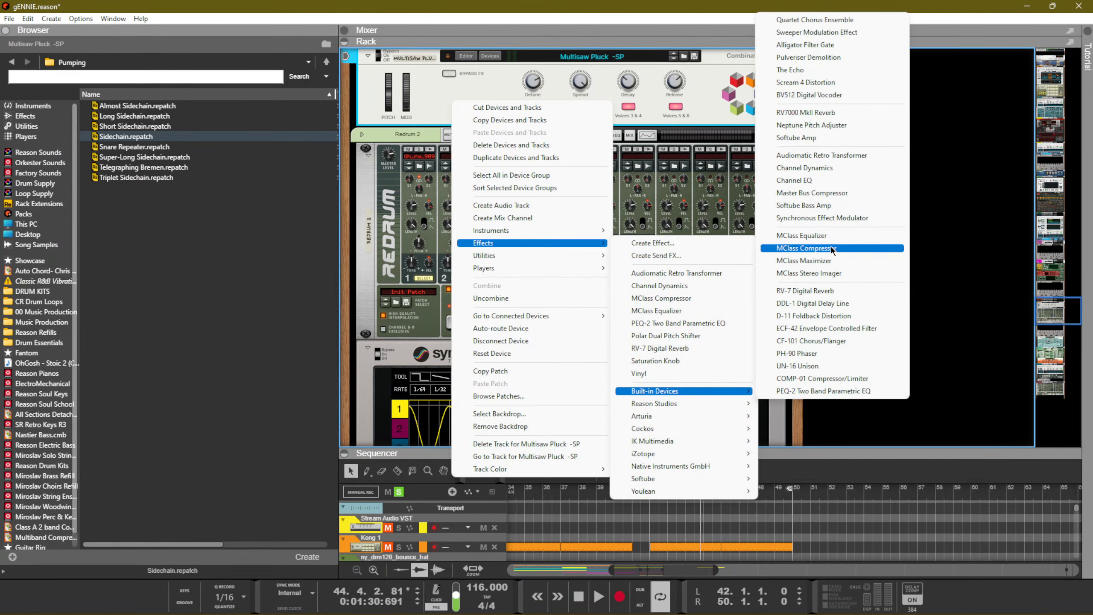
{"action": "left_click", "coordinate": [822, 217]}
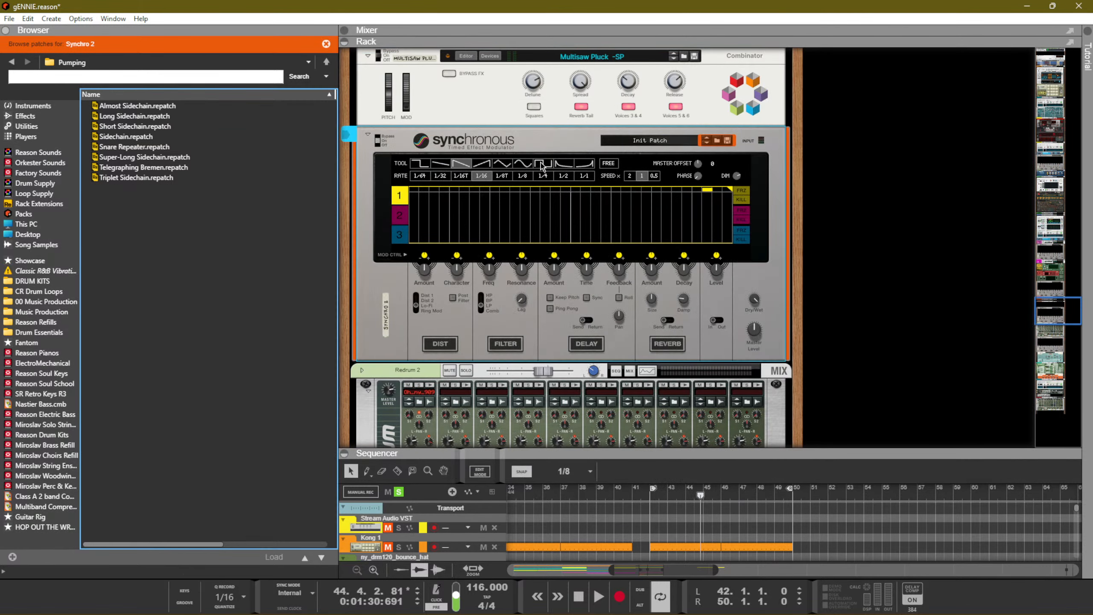
Draw 1/4-rate sine waves across curve 1 of the new Synchronous and try modulating its filter frequency with them during playback
{"action": "left_click", "coordinate": [522, 164]}
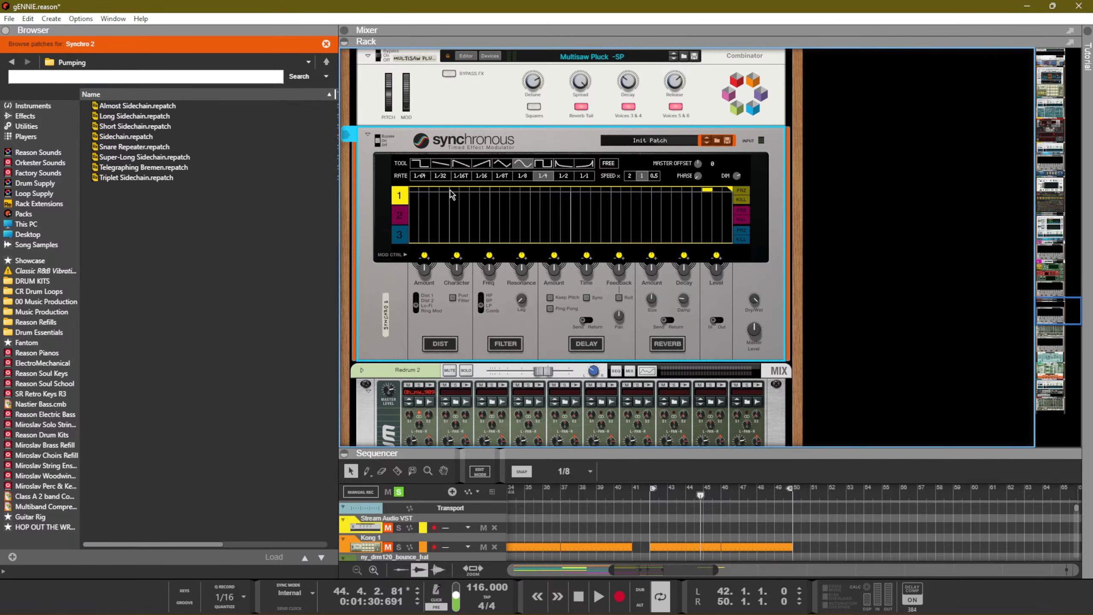
{"action": "left_click_drag", "start_coordinate": [414, 198], "coordinate": [799, 147]}
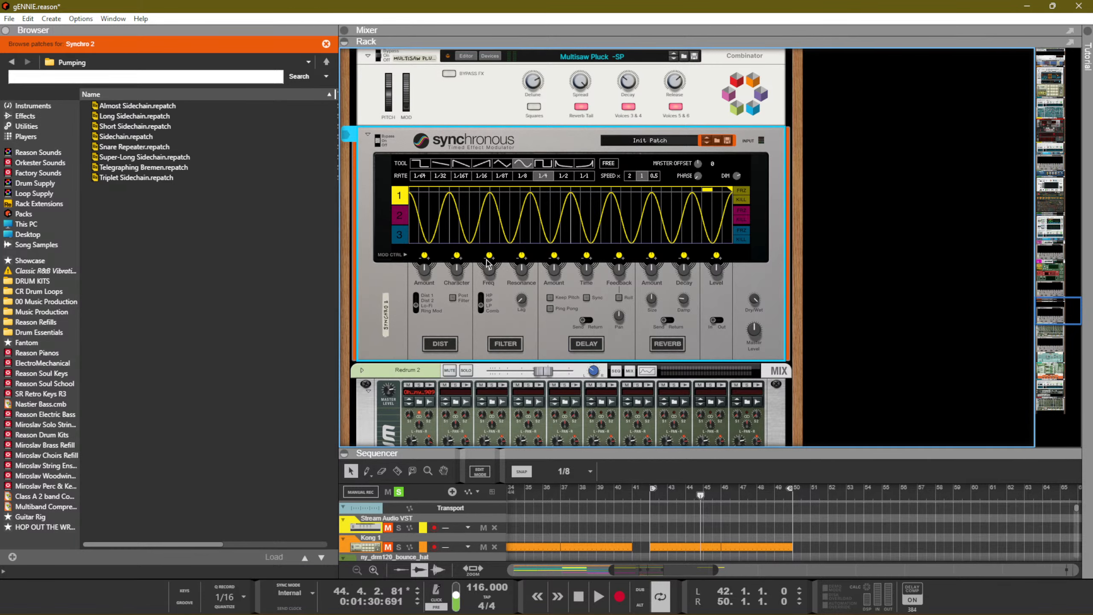
{"action": "left_click", "coordinate": [519, 344]}
{"action": "key", "text": "space"}
{"action": "left_click_drag", "start_coordinate": [489, 255], "coordinate": [486, 233]}
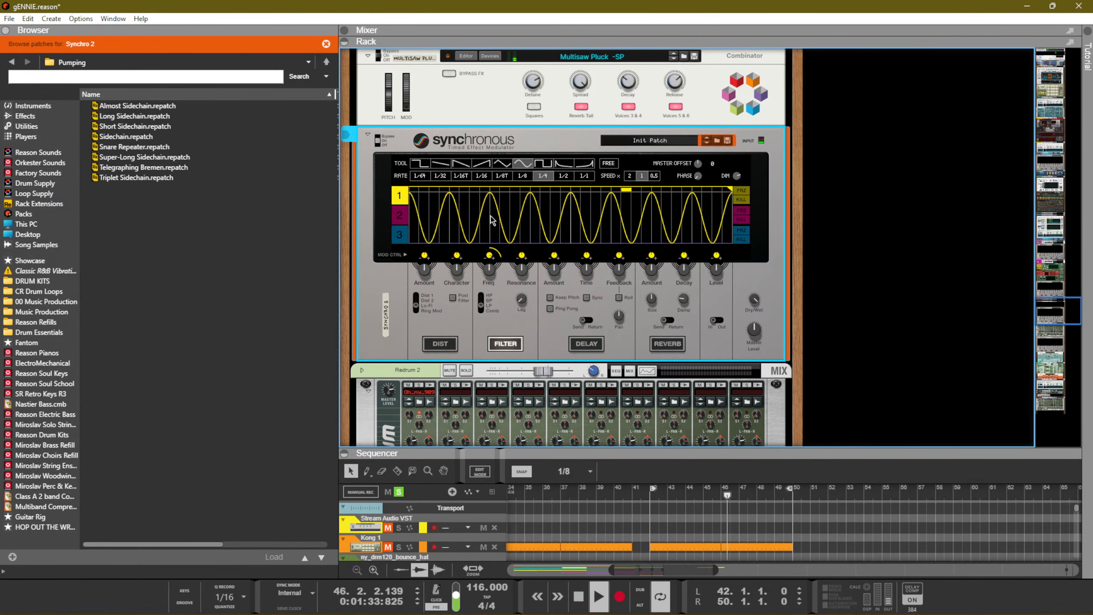
Apply curve 1 modulation to the new Synchronous's Level and clear the solo on the Multisaw Pluck -SP track
{"action": "mouse_move", "coordinate": [720, 260]}
{"action": "left_mouse_down"}
{"action": "mouse_move", "coordinate": [713, 279]}
{"action": "mouse_move", "coordinate": [717, 239]}
{"action": "mouse_move", "coordinate": [713, 279]}
{"action": "left_mouse_up"}
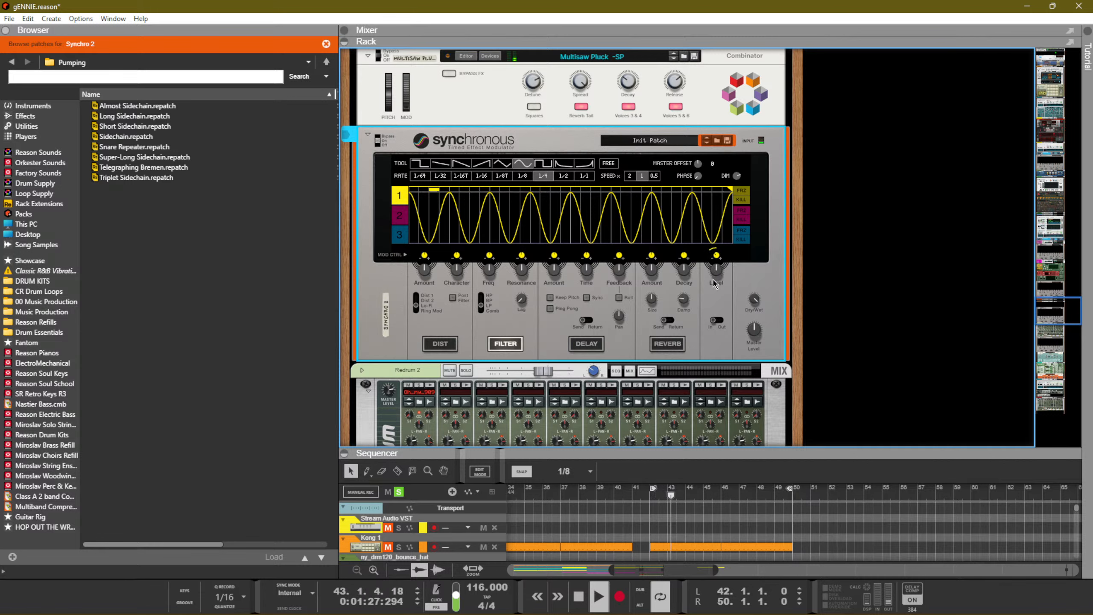
{"action": "scroll", "coordinate": [533, 161], "scroll_direction": "up", "scroll_amount": 3}
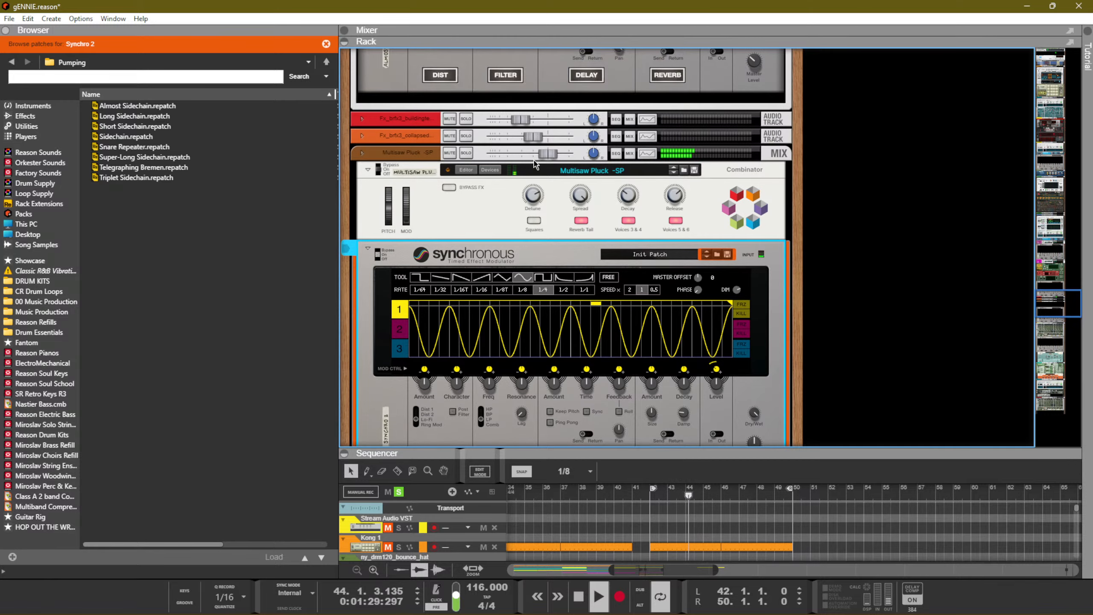
{"action": "key", "text": "F6"}
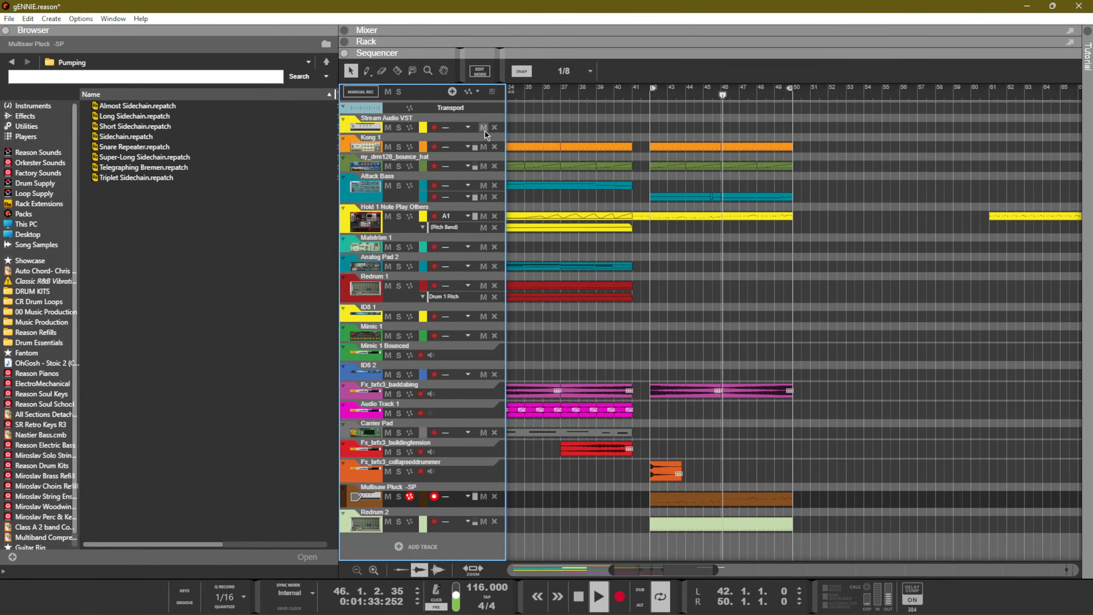
{"action": "key", "text": "F5"}
{"action": "key", "text": "F6"}
{"action": "key", "text": "F7"}
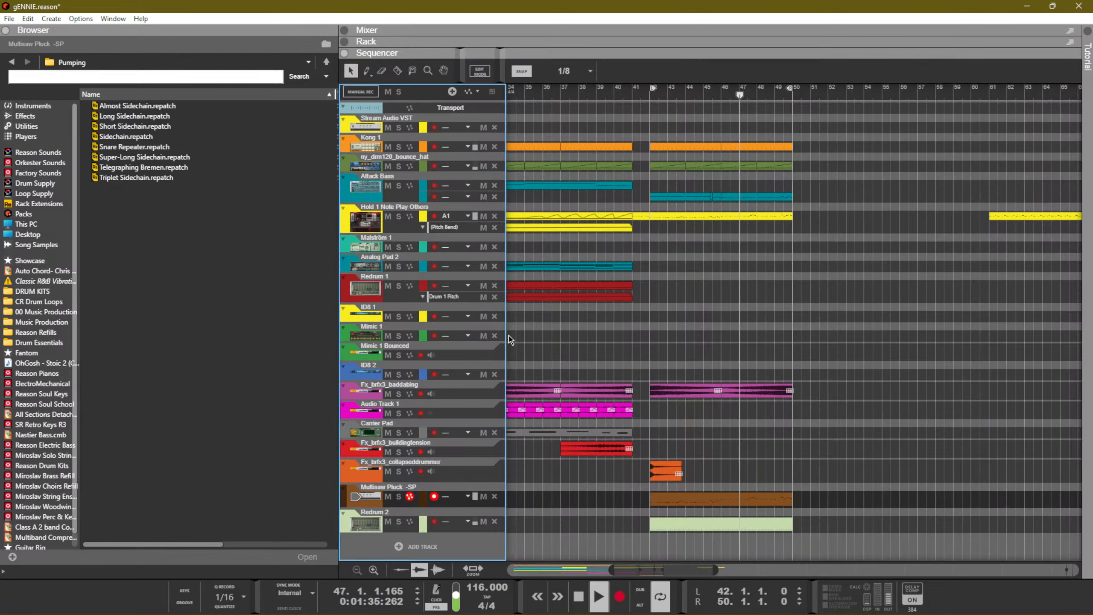
Briefly solo the Multisaw Pluck -SP channel in the rack and turn on Squares in its Combinator
{"action": "key", "text": "F6"}
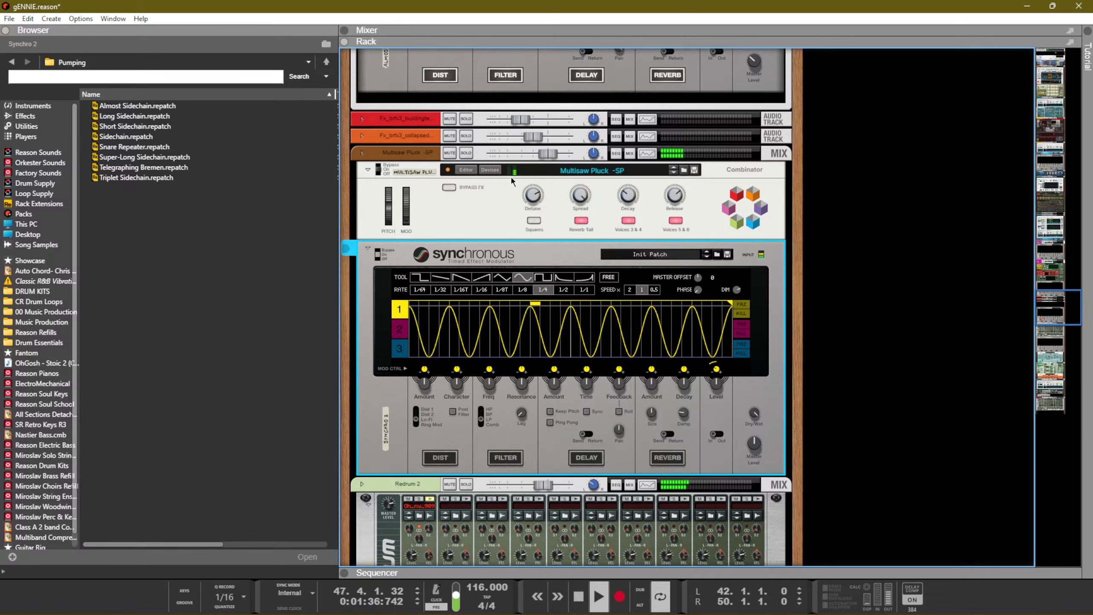
{"action": "left_click", "coordinate": [594, 152]}
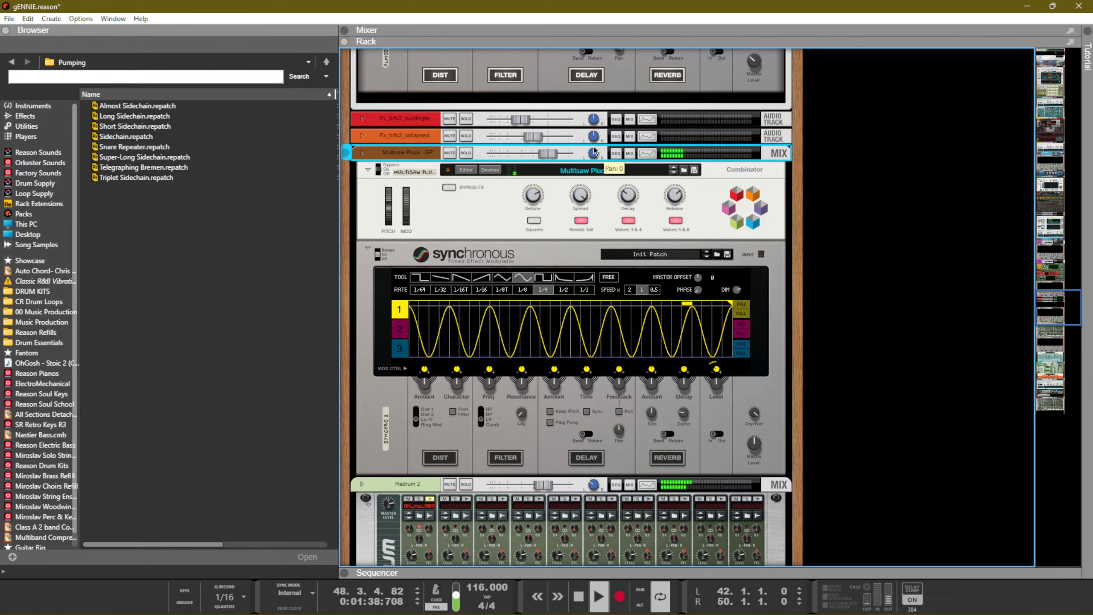
{"action": "left_click", "coordinate": [466, 153]}
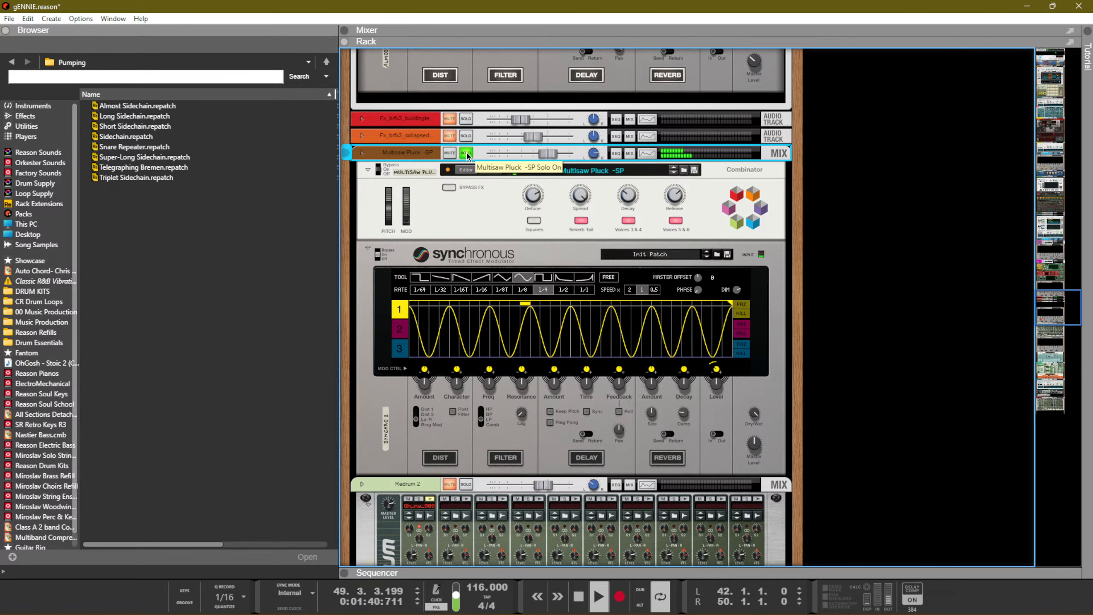
{"action": "left_click", "coordinate": [466, 153]}
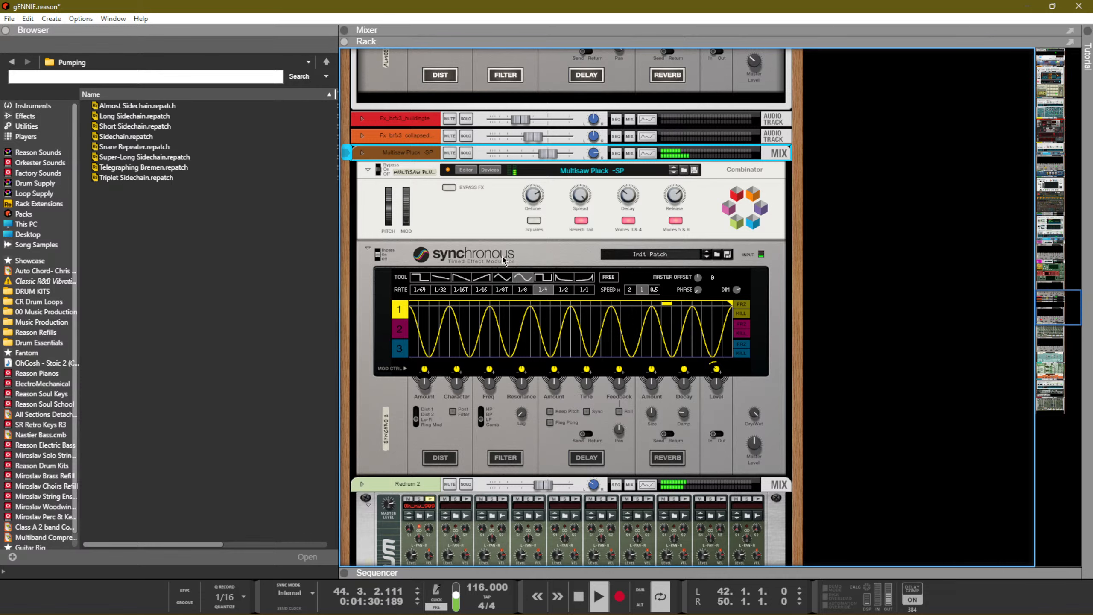
{"action": "left_click", "coordinate": [534, 221]}
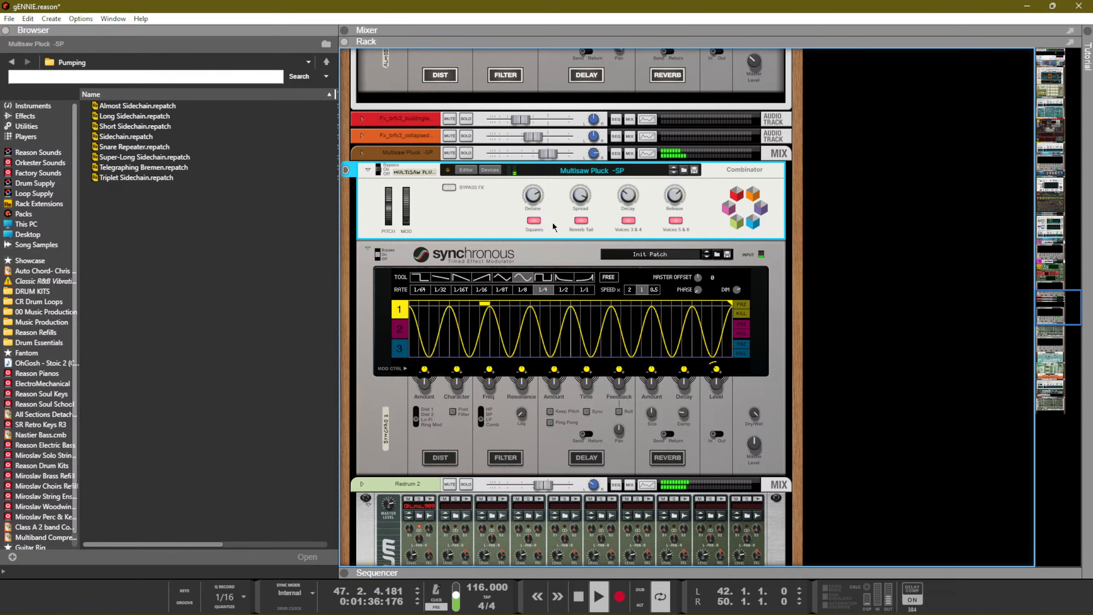
Try the Reverb Tail switch and lower Detune to 12 on the Multisaw Pluck -SP Combinator, returning to the sequencer
{"action": "left_click", "coordinate": [581, 221]}
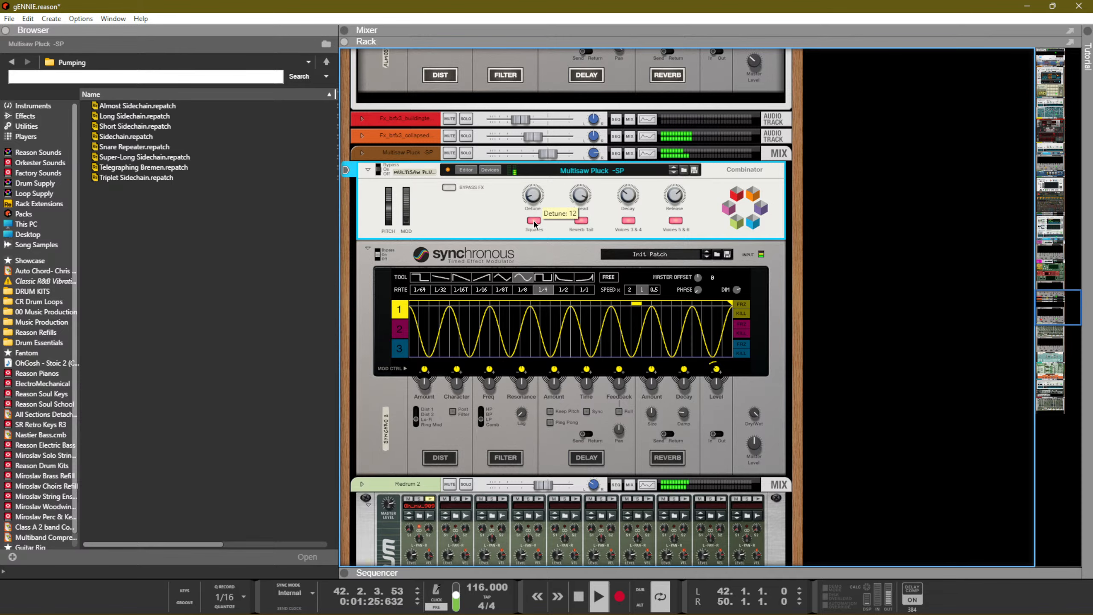
{"action": "key", "text": "F7"}
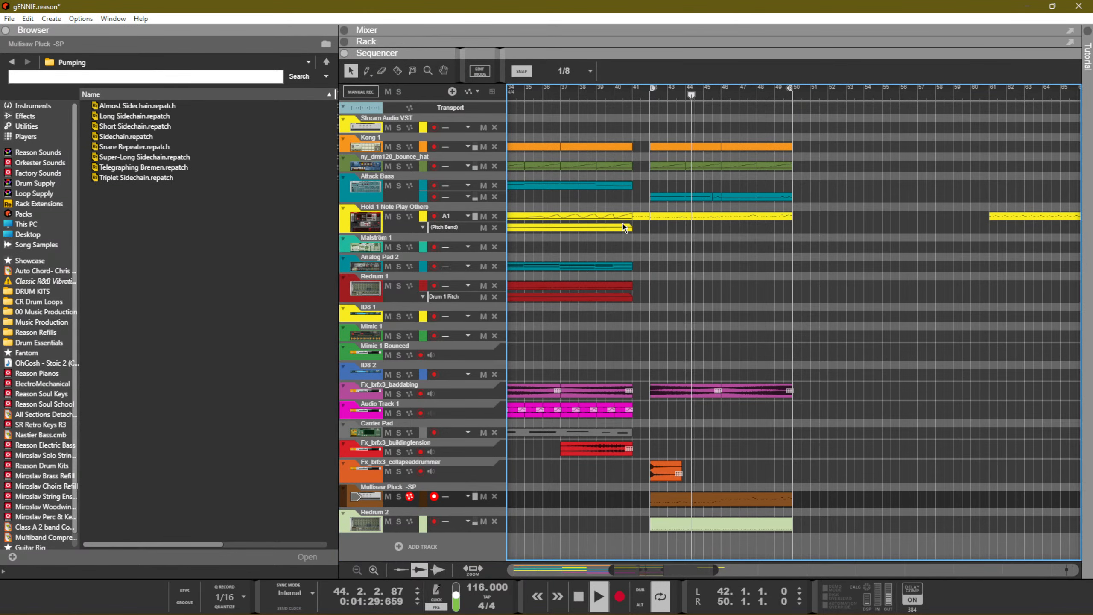
{"action": "key", "text": "F6"}
{"action": "key", "text": "F7"}
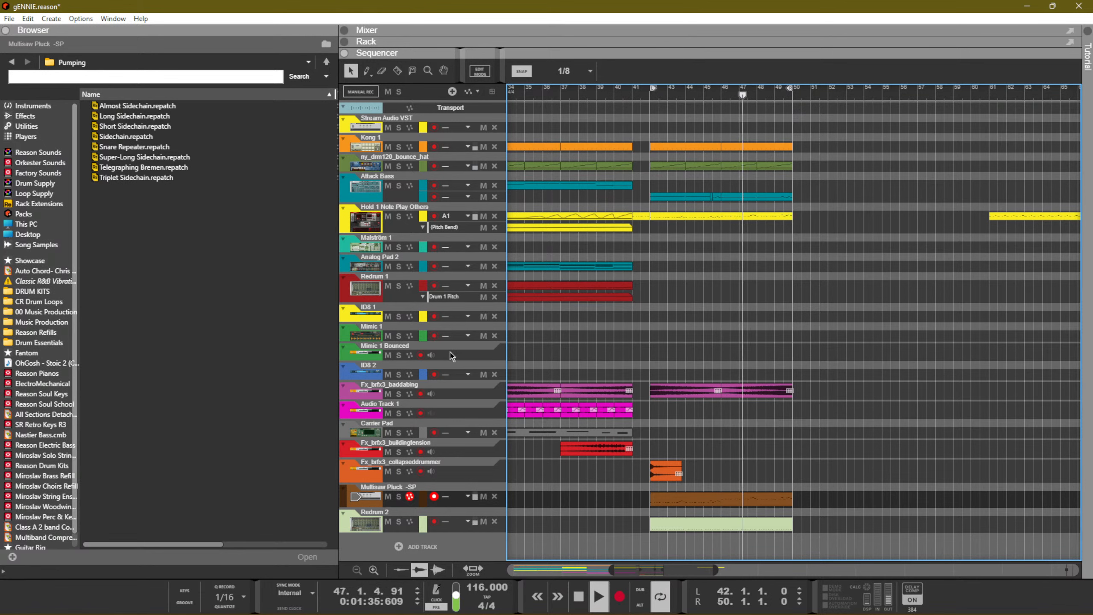
Target the Mimic 1 track during loop playback, view its sampler in the rack and stop playback
{"action": "left_click", "coordinate": [441, 327]}
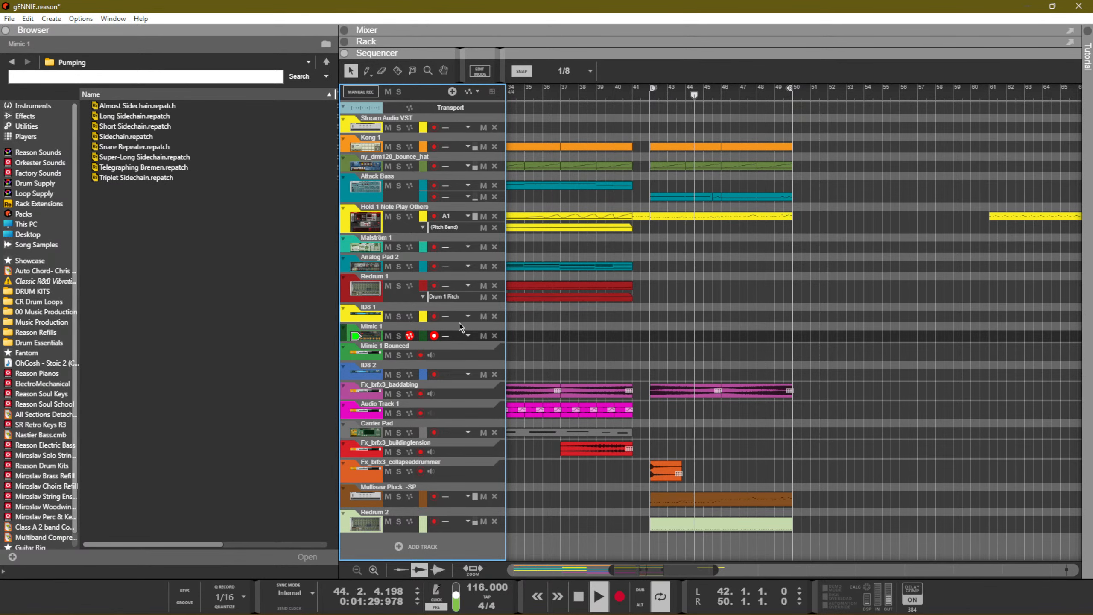
{"action": "key", "text": "F6"}
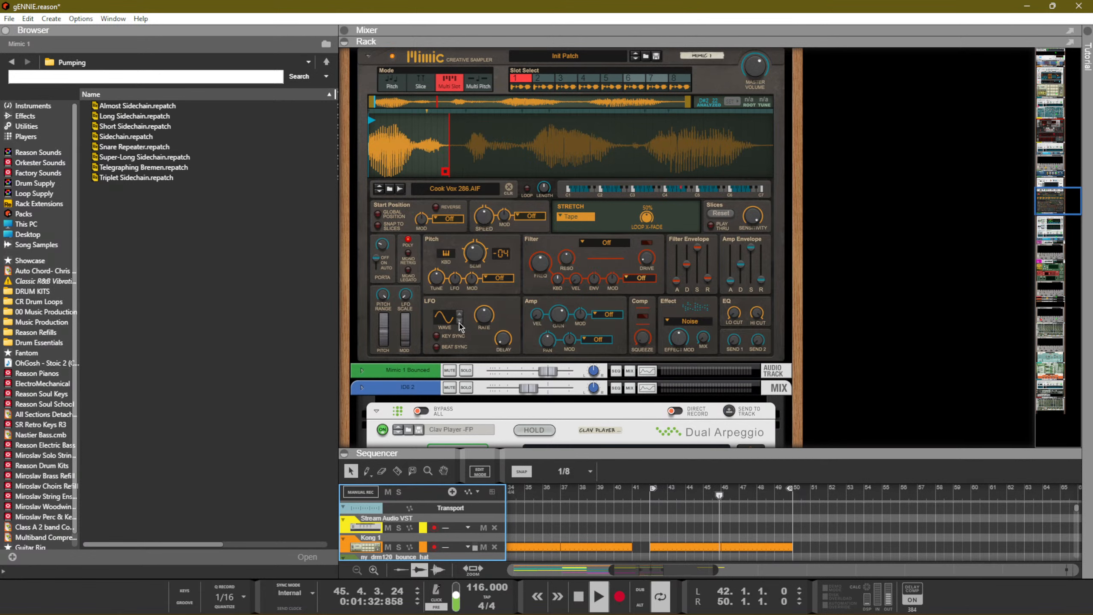
{"action": "key", "text": "space"}
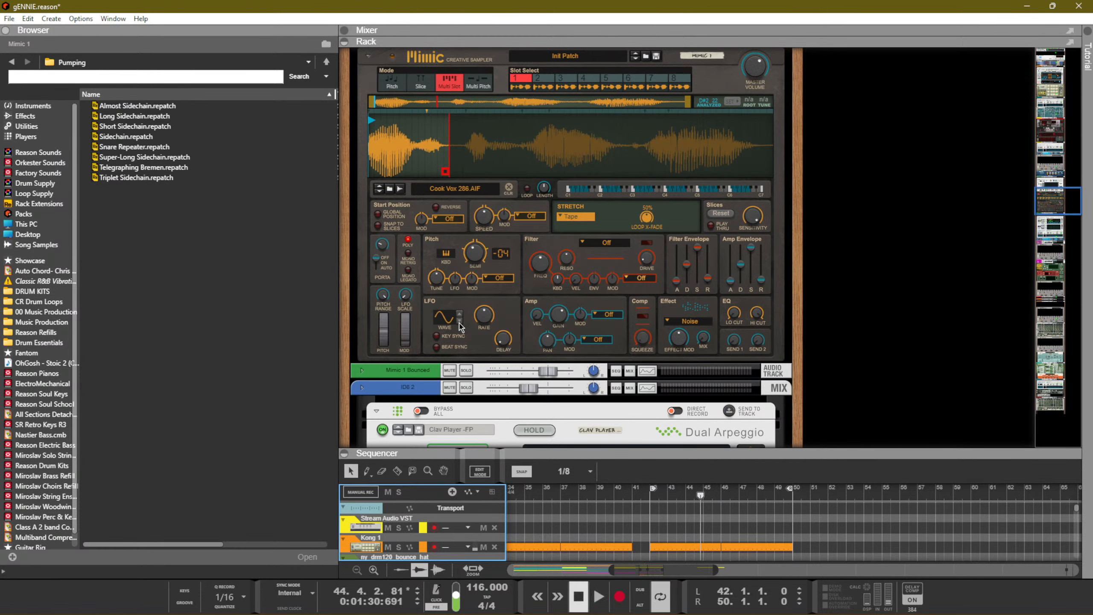
{"action": "key", "text": "F6"}
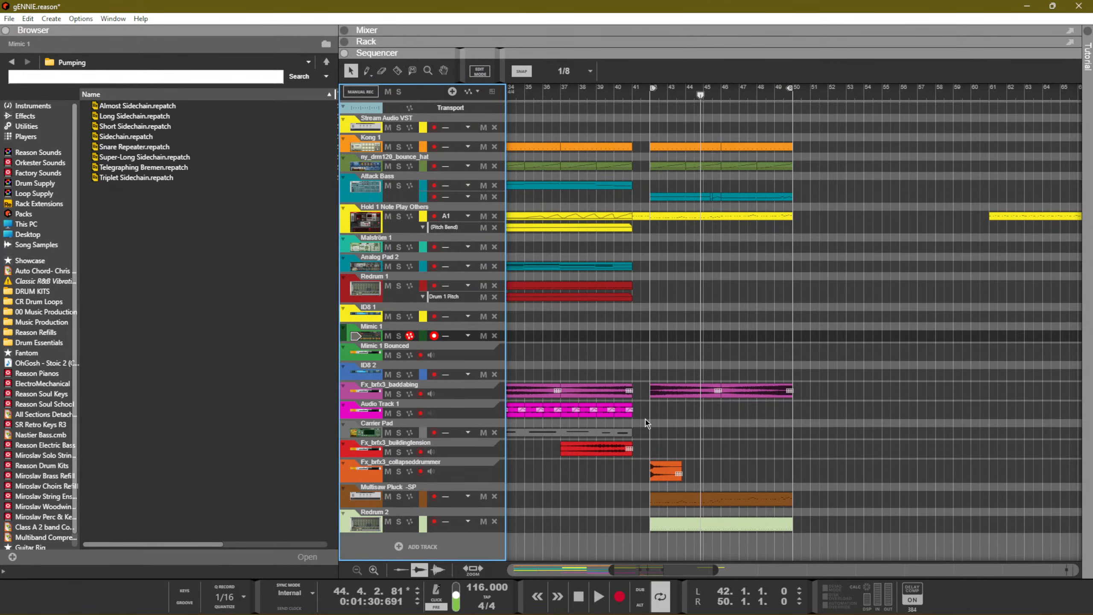
Create a Tempo automation lane on the Transport track and draw a one-bar clip from bar 41 to bar 42
{"action": "key", "text": "Home"}
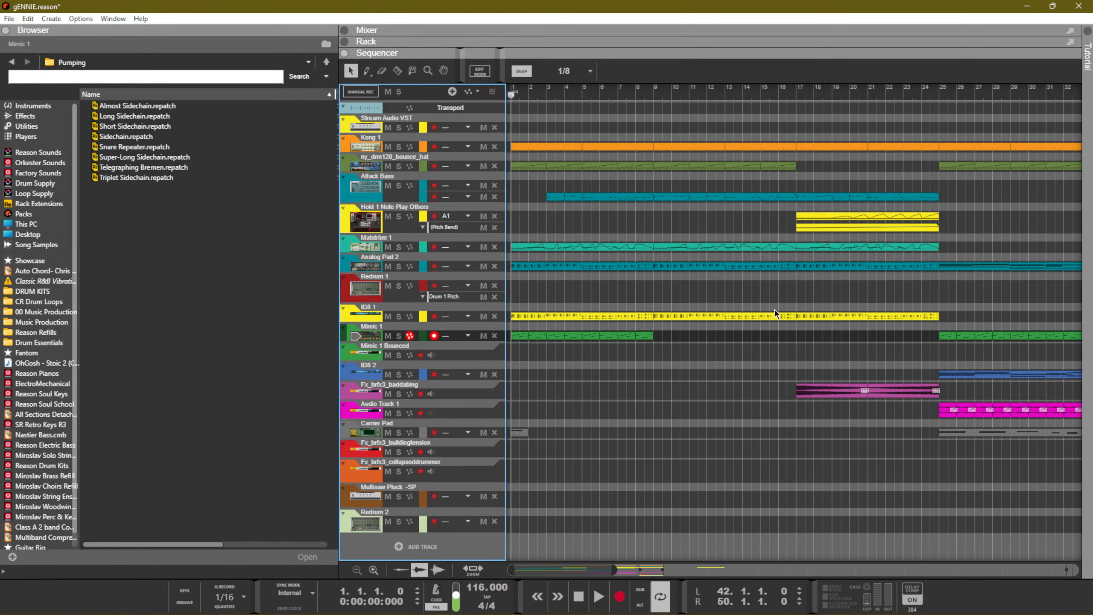
{"action": "scroll", "coordinate": [767, 312], "scroll_direction": "down", "scroll_amount": 10}
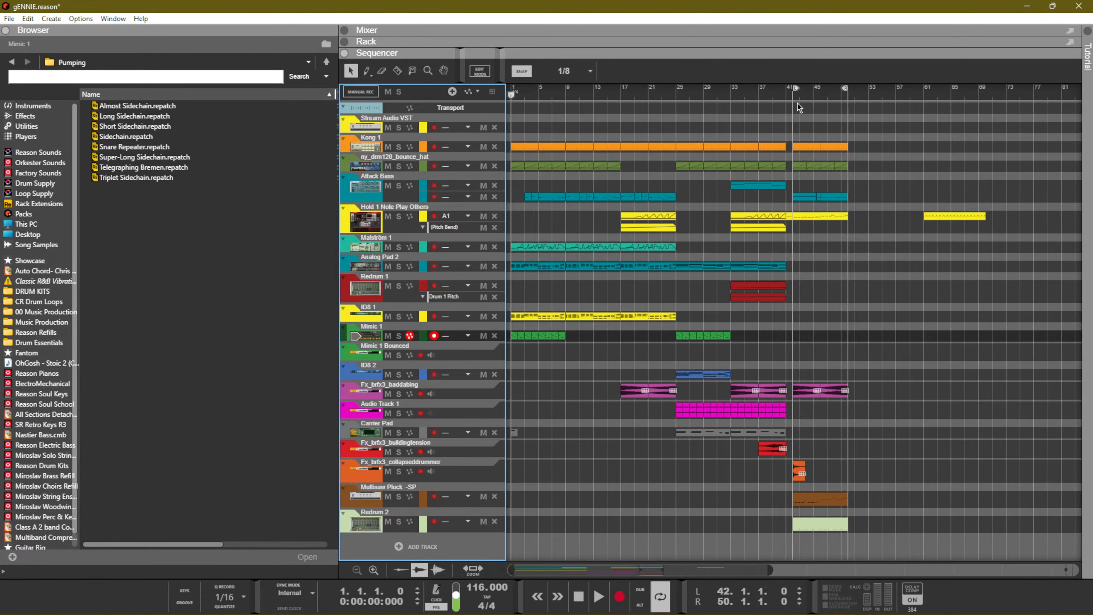
{"action": "left_click", "coordinate": [772, 93]}
{"action": "scroll", "coordinate": [797, 110], "scroll_direction": "up", "scroll_amount": 12}
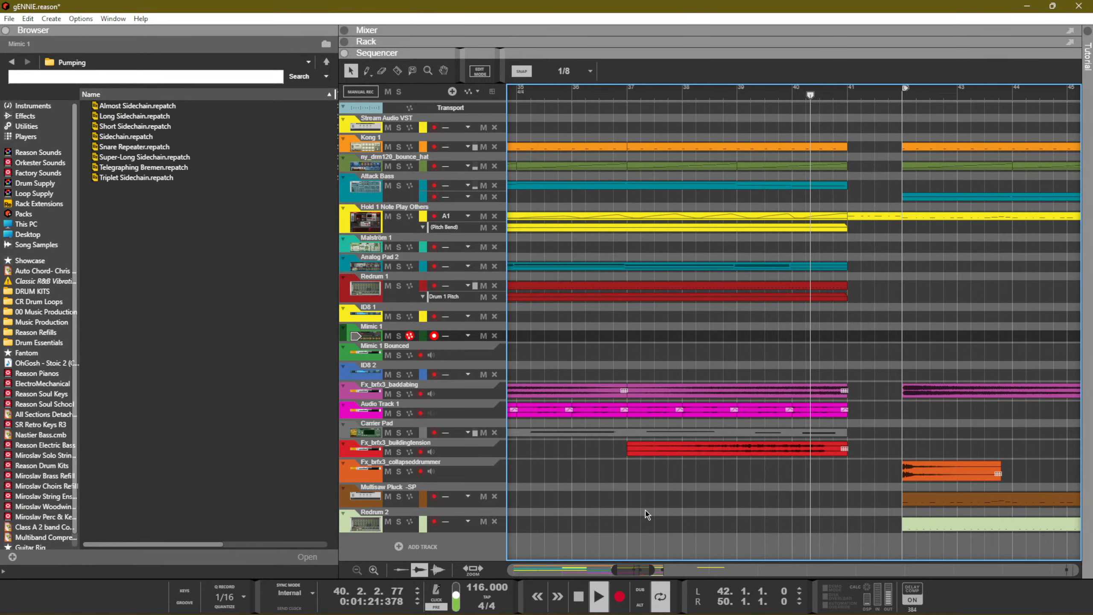
{"action": "right_click", "coordinate": [475, 586]}
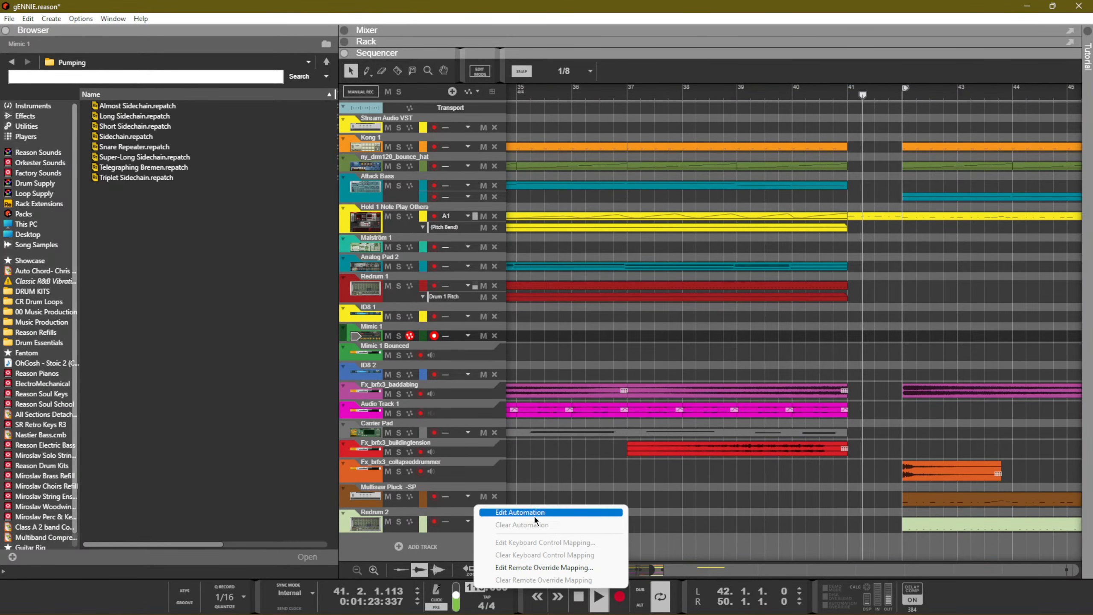
{"action": "left_click", "coordinate": [519, 512]}
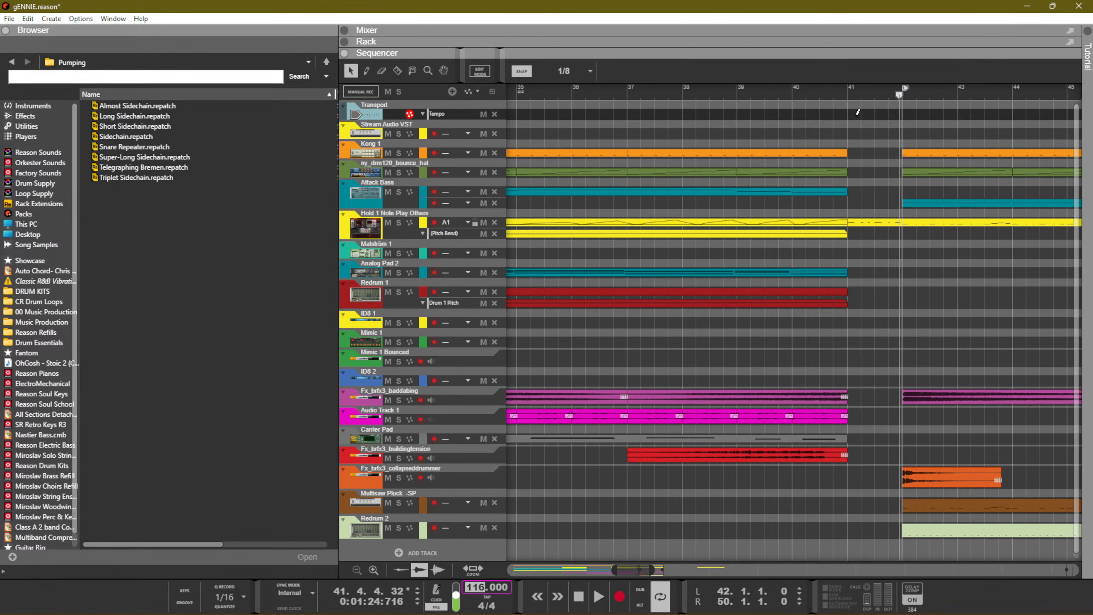
{"action": "left_click_drag", "start_coordinate": [858, 112], "coordinate": [866, 111]}
{"action": "double_click", "coordinate": [878, 113]}
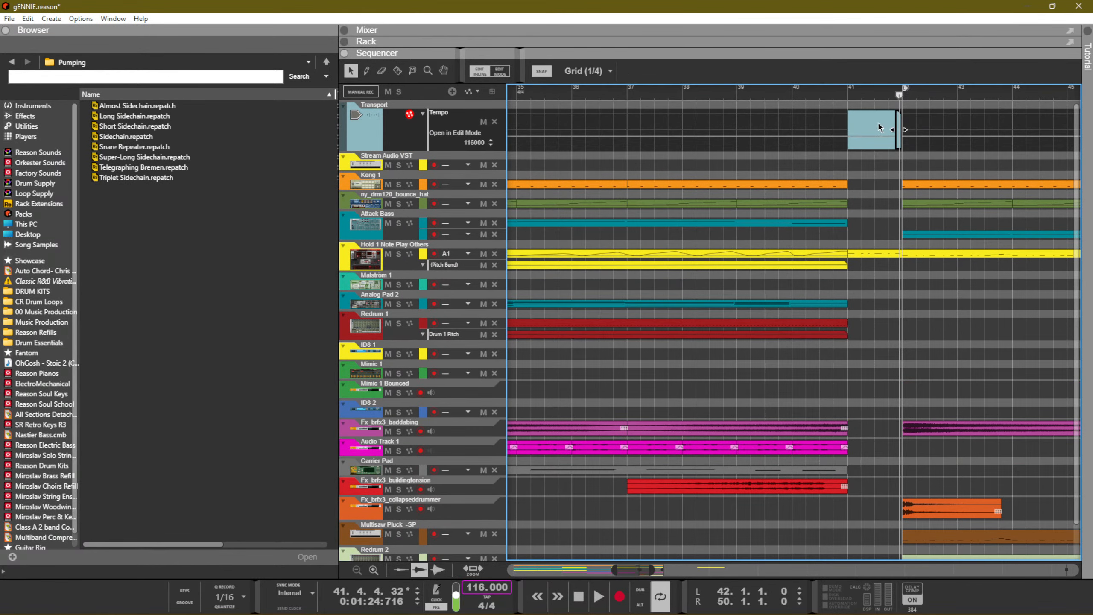
{"action": "left_click", "coordinate": [952, 113]}
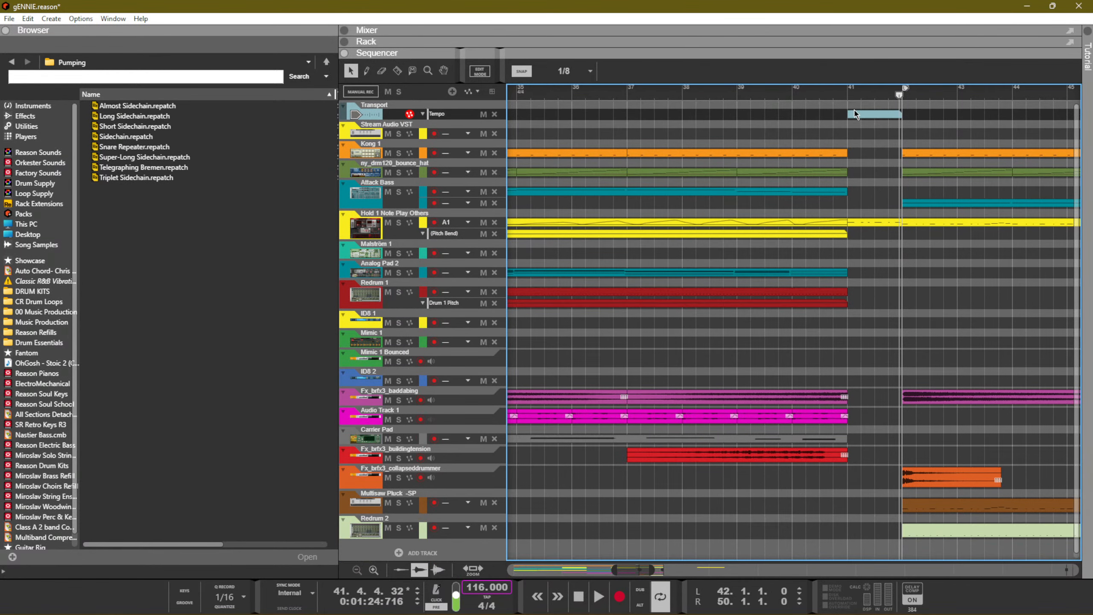
Set the tempo point at bar 41 to 130 and play through the transition into bar 42
{"action": "left_click", "coordinate": [854, 110]}
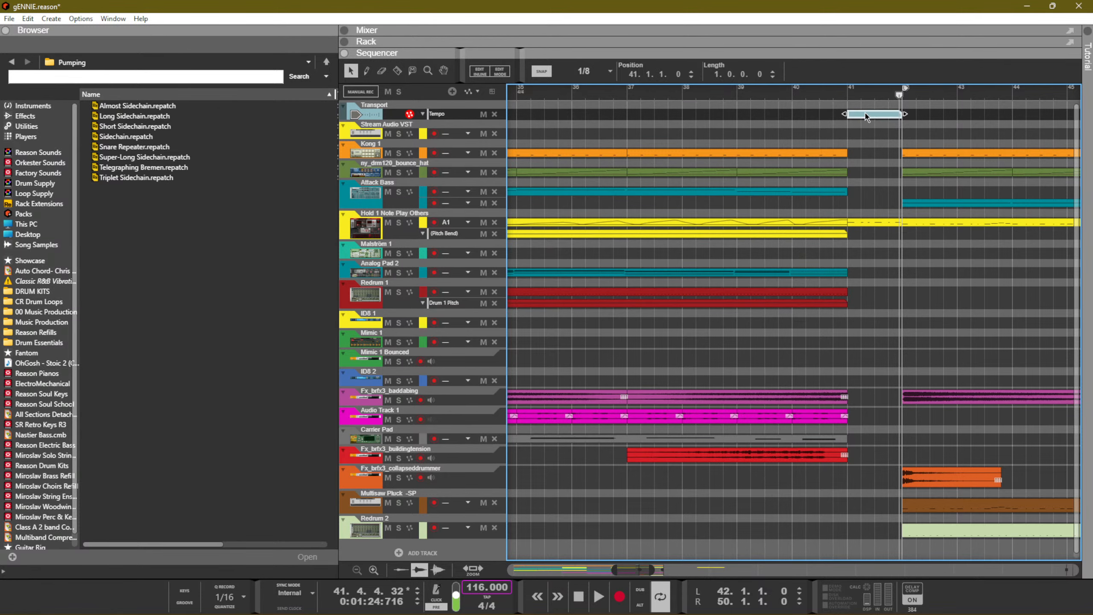
{"action": "double_click", "coordinate": [865, 113]}
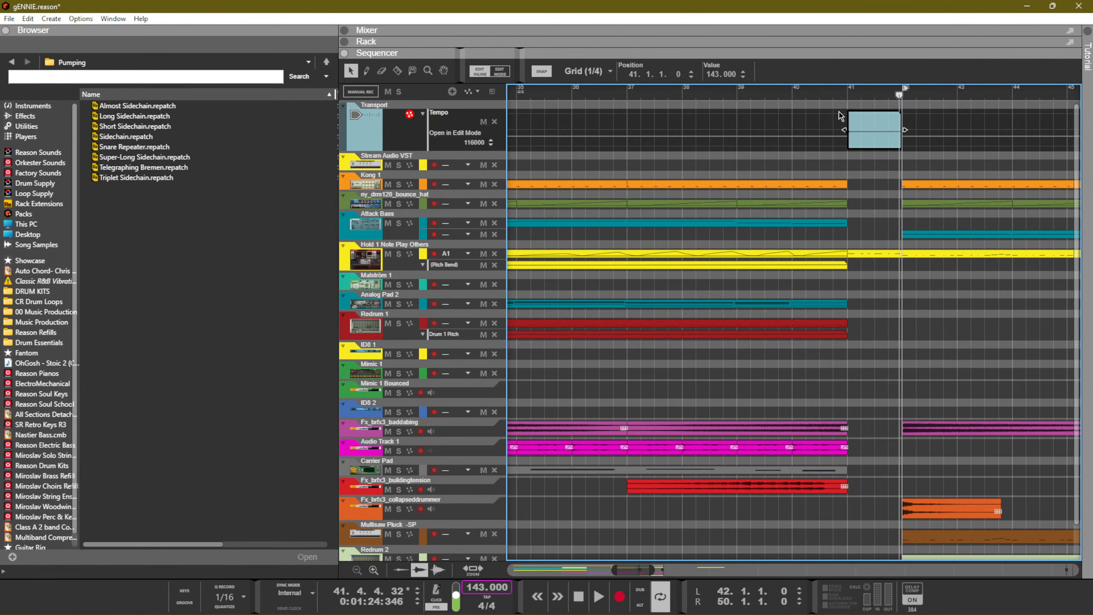
{"action": "left_click", "coordinate": [822, 99]}
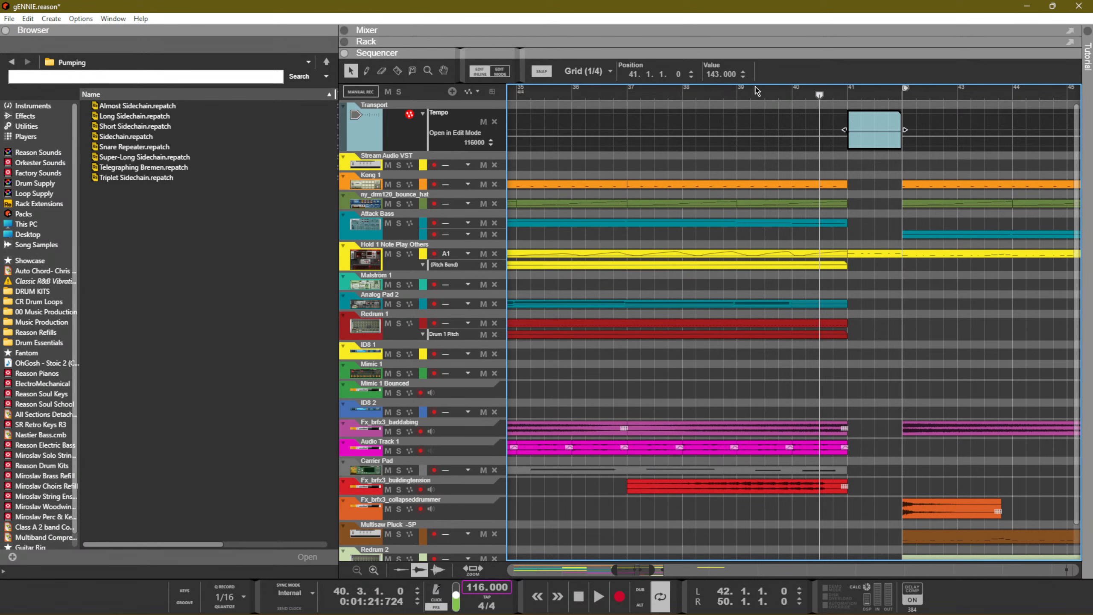
{"action": "left_click_drag", "start_coordinate": [705, 75], "coordinate": [722, 109]}
{"action": "key", "text": "space"}
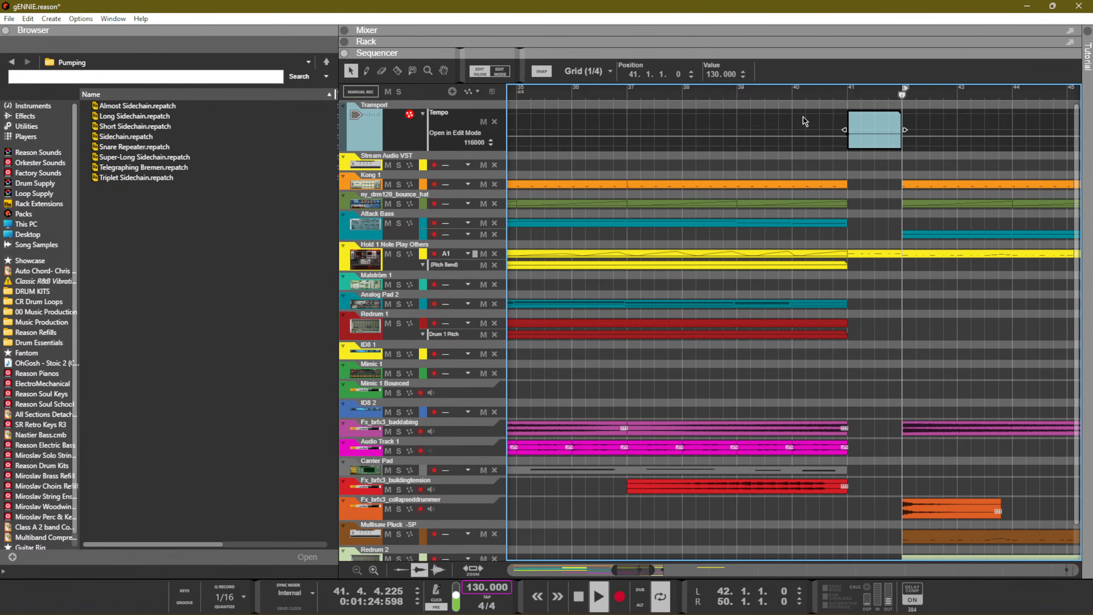
{"action": "key", "text": "space"}
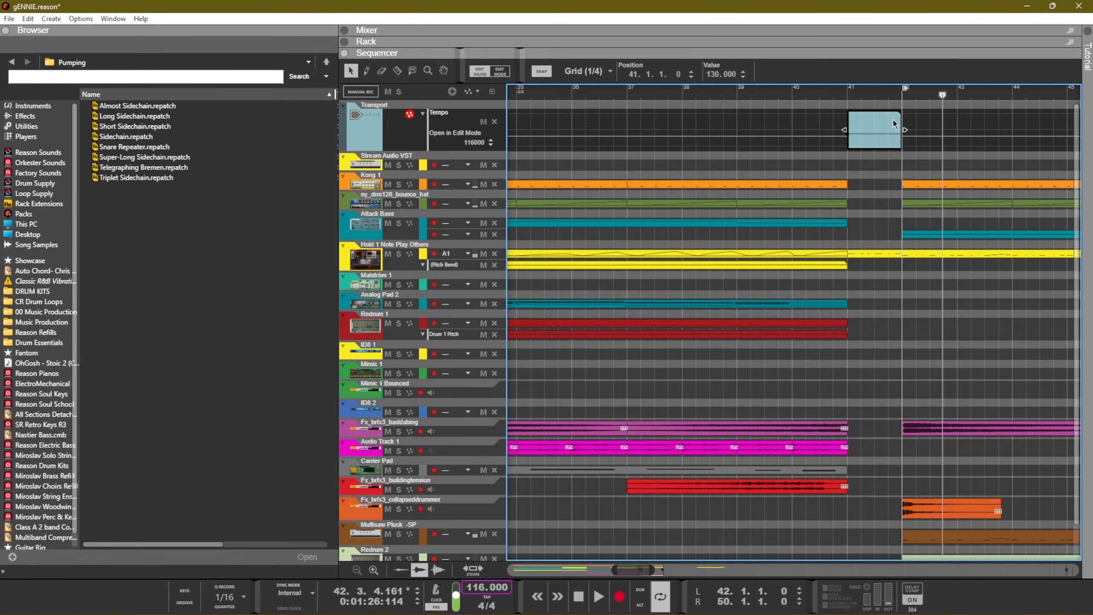
Extend the tempo clip to bar 50 and set its tempo point at bar 41 to 120
{"action": "scroll", "coordinate": [895, 119], "scroll_direction": "down", "scroll_amount": 1}
{"action": "scroll", "coordinate": [896, 125], "scroll_direction": "down", "scroll_amount": 4}
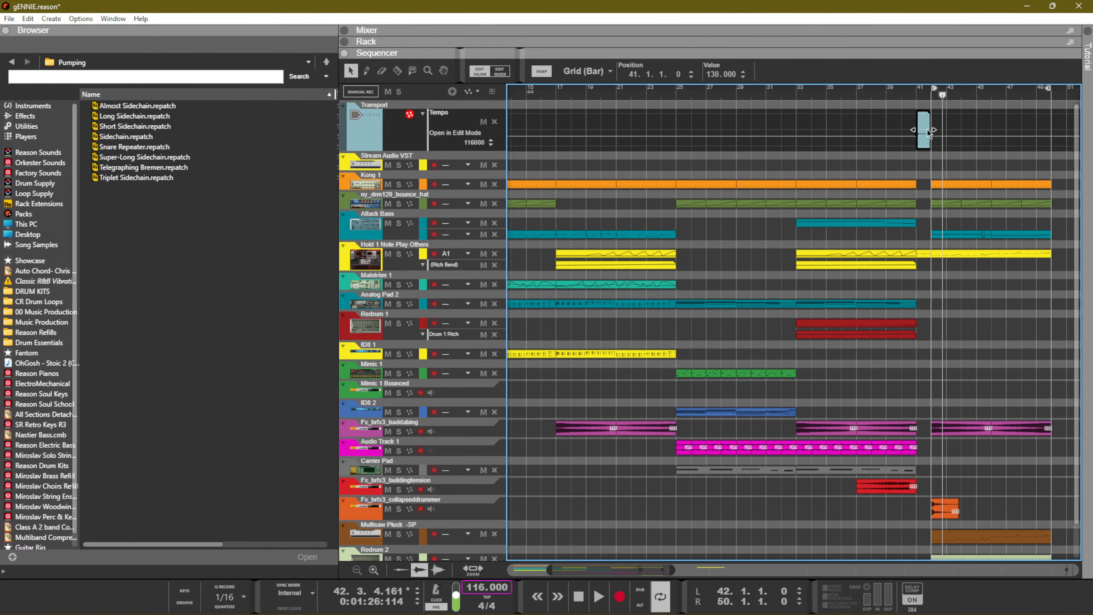
{"action": "left_click_drag", "start_coordinate": [933, 130], "coordinate": [1036, 145]}
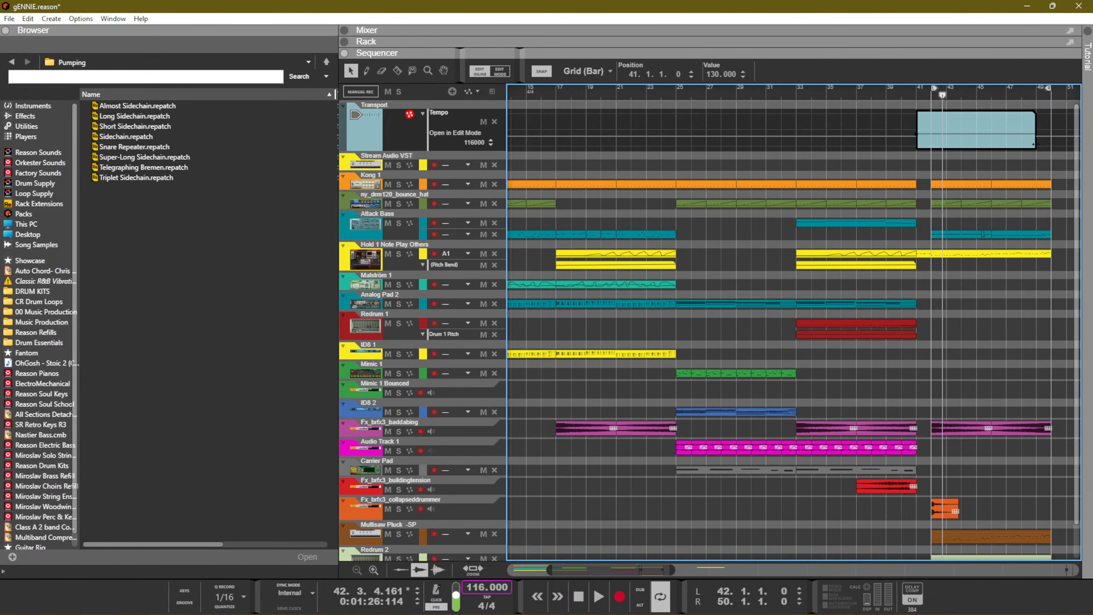
{"action": "left_click", "coordinate": [915, 91]}
{"action": "key", "text": "space"}
{"action": "left_click_drag", "start_coordinate": [711, 74], "coordinate": [715, 99]}
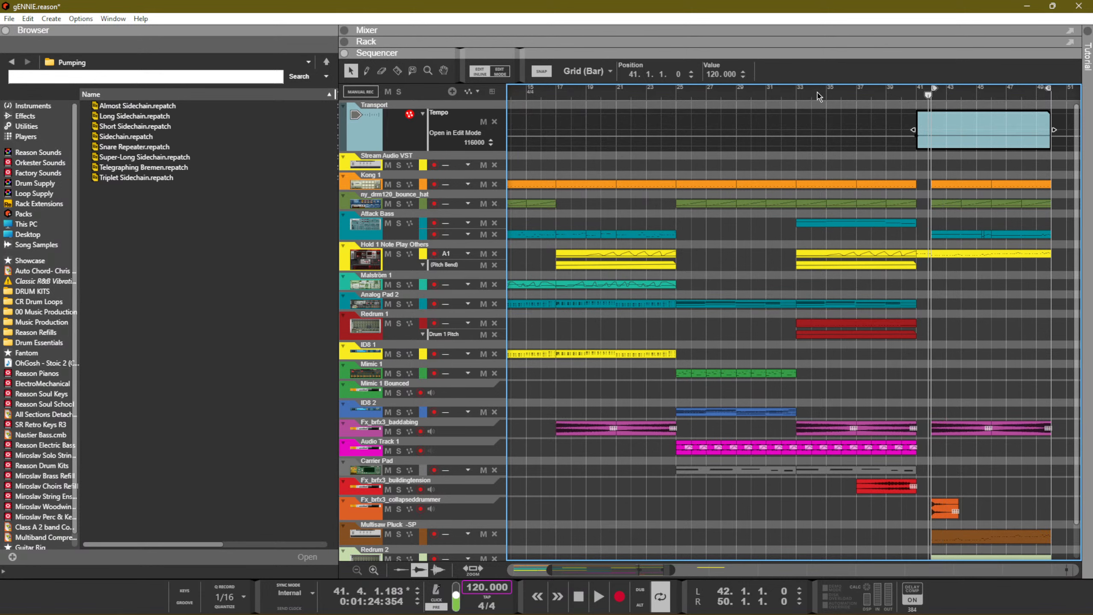
Play from bar 33 and switch the Mimic 1 sampler to Pitch mode in the rack
{"action": "left_click", "coordinate": [798, 92]}
{"action": "key", "text": "space"}
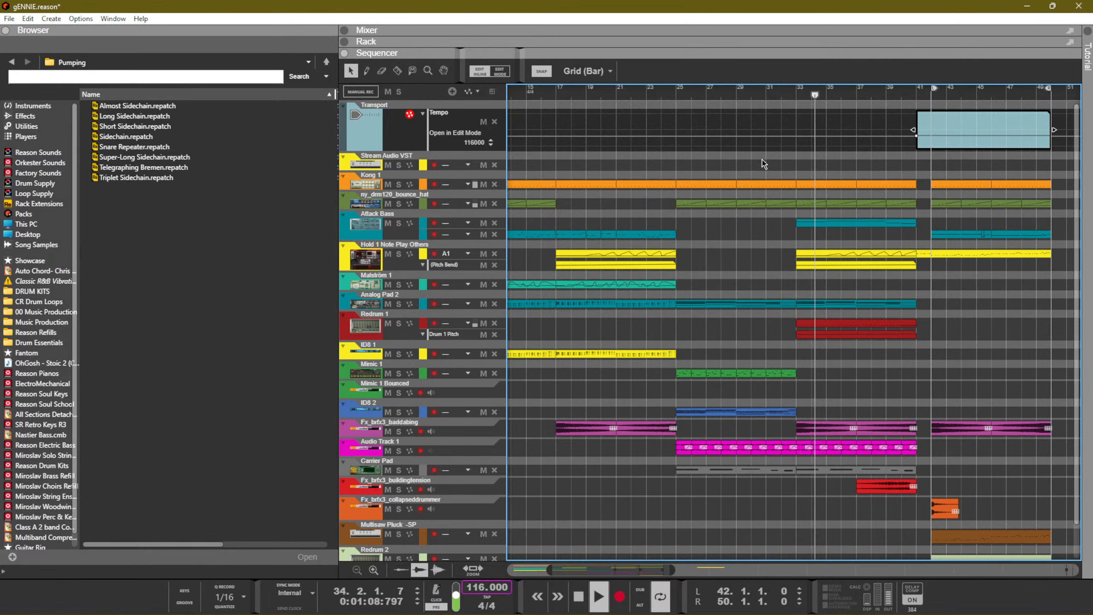
{"action": "key", "text": "F6"}
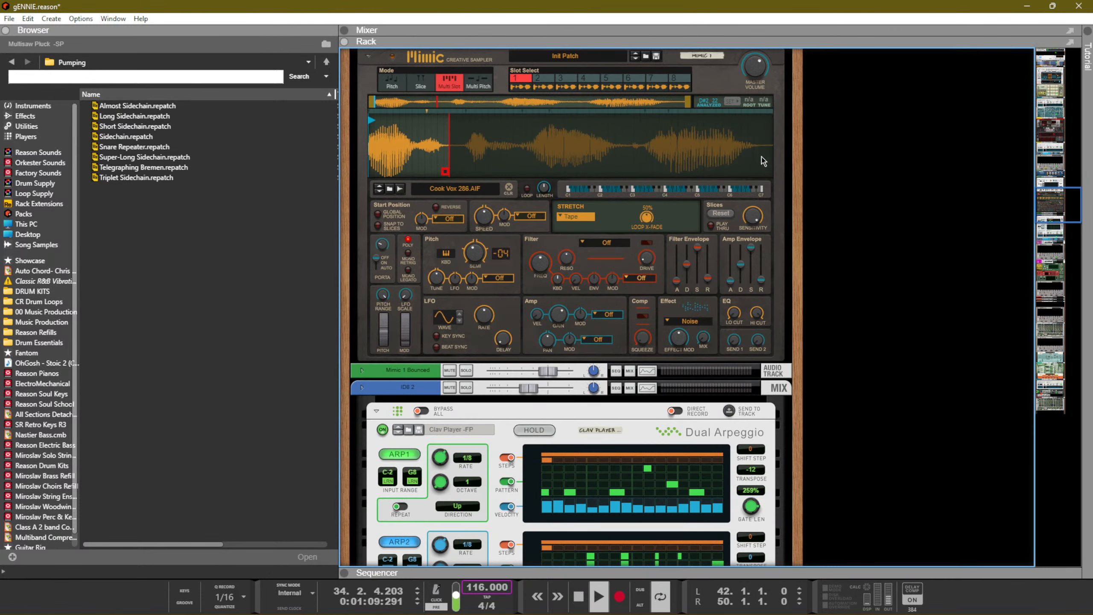
{"action": "left_click", "coordinate": [391, 82]}
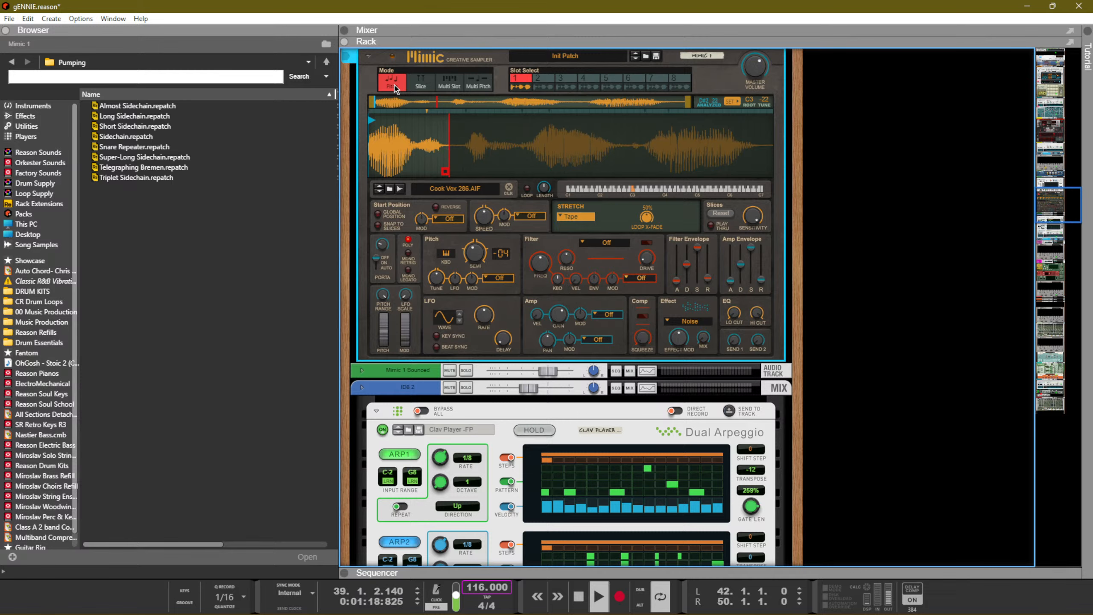
Return to the sequencer and record-enable the Mimic 1 track while playback continues
{"action": "key", "text": "F7"}
{"action": "scroll", "coordinate": [495, 235], "scroll_direction": "down", "scroll_amount": 2}
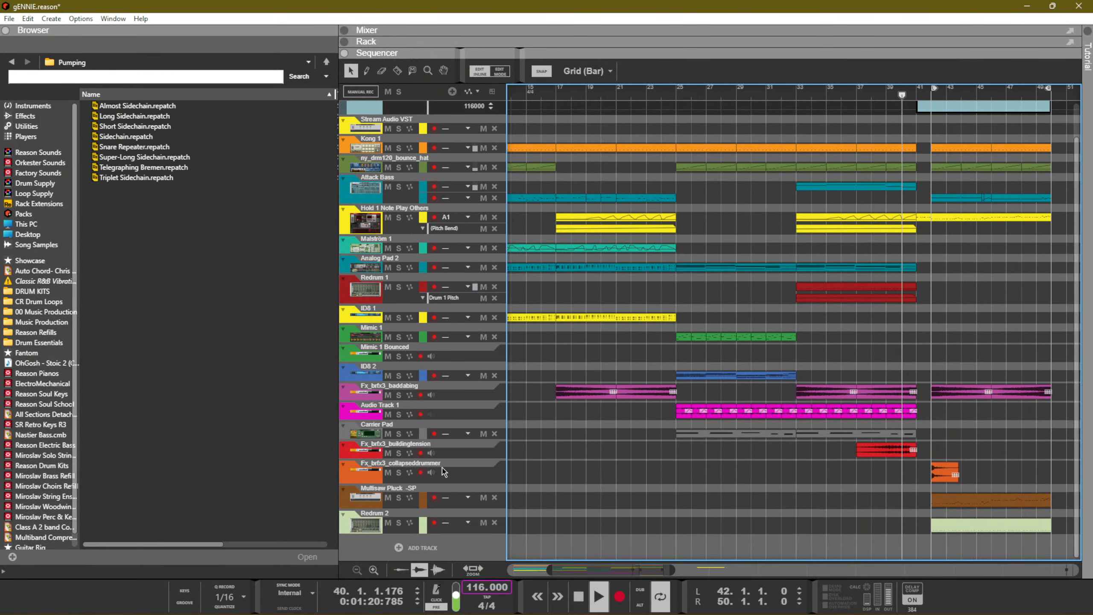
{"action": "left_click", "coordinate": [433, 340]}
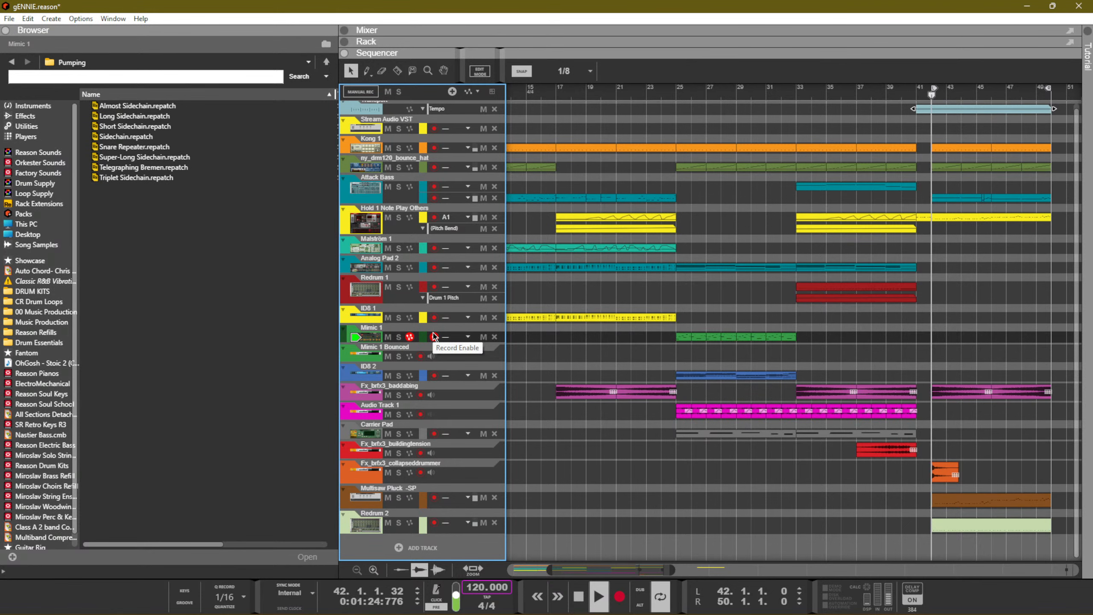
{"action": "left_click", "coordinate": [434, 336]}
Stop playback, reopen the tempo clip and set its tempo point at bar 41 to 124
{"action": "scroll", "coordinate": [941, 425], "scroll_direction": "up", "scroll_amount": 1}
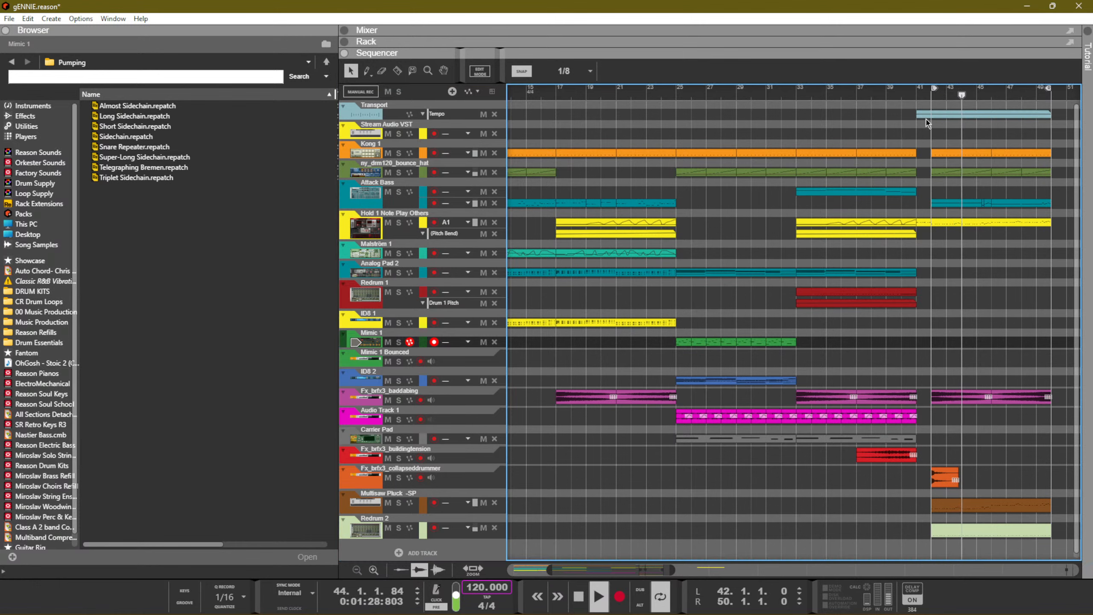
{"action": "left_click", "coordinate": [927, 118]}
{"action": "key", "text": "space"}
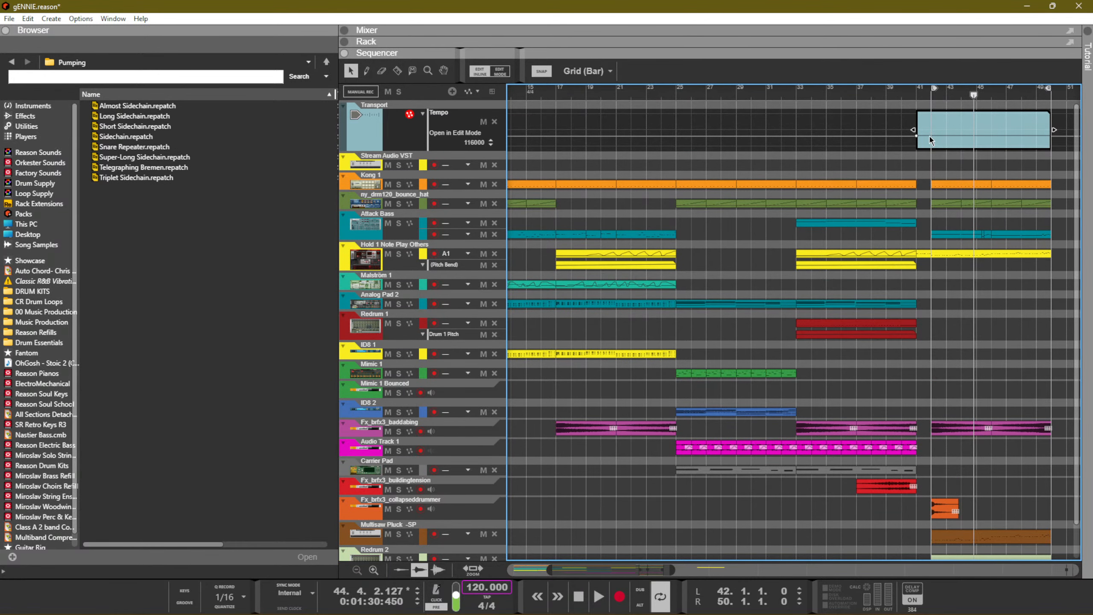
{"action": "left_click", "coordinate": [916, 94]}
{"action": "double_click", "coordinate": [933, 115]}
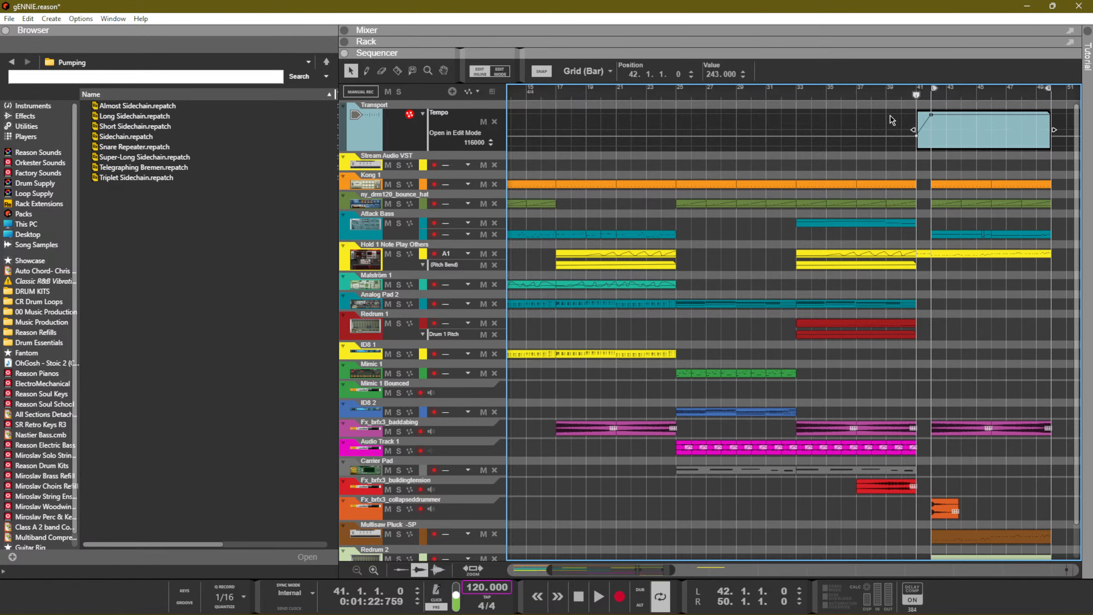
{"action": "left_click", "coordinate": [915, 138]}
{"action": "double_click", "coordinate": [719, 75]}
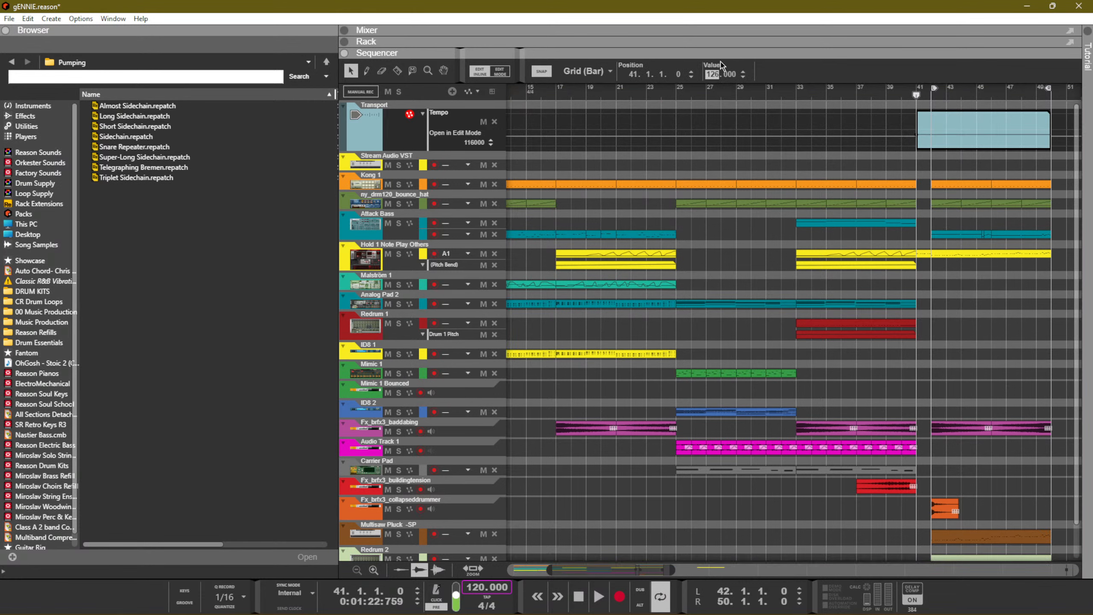
{"action": "type", "text": "124"}
{"action": "key", "text": "Return"}
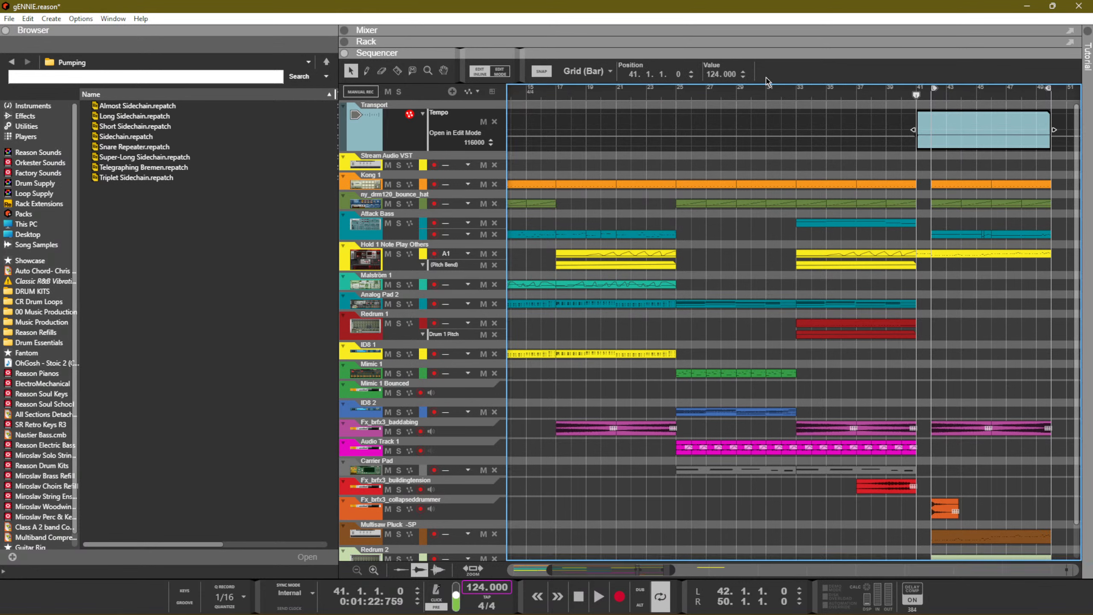
Set the tempo point at bar 41 to 125 and play the song from bar 33
{"action": "left_click_drag", "start_coordinate": [915, 95], "coordinate": [786, 101]}
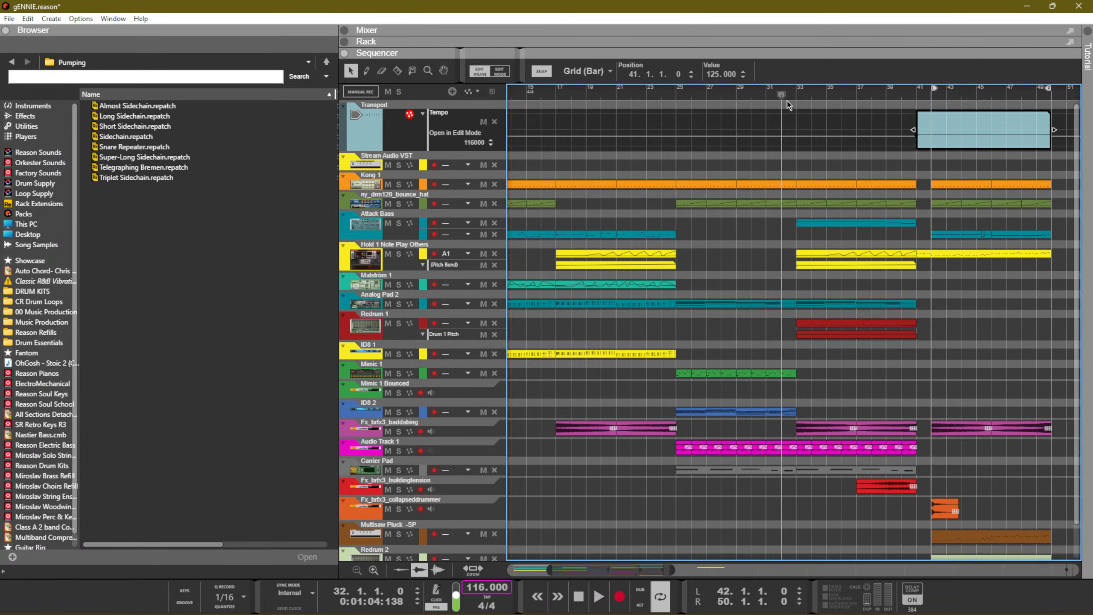
{"action": "left_click", "coordinate": [846, 140]}
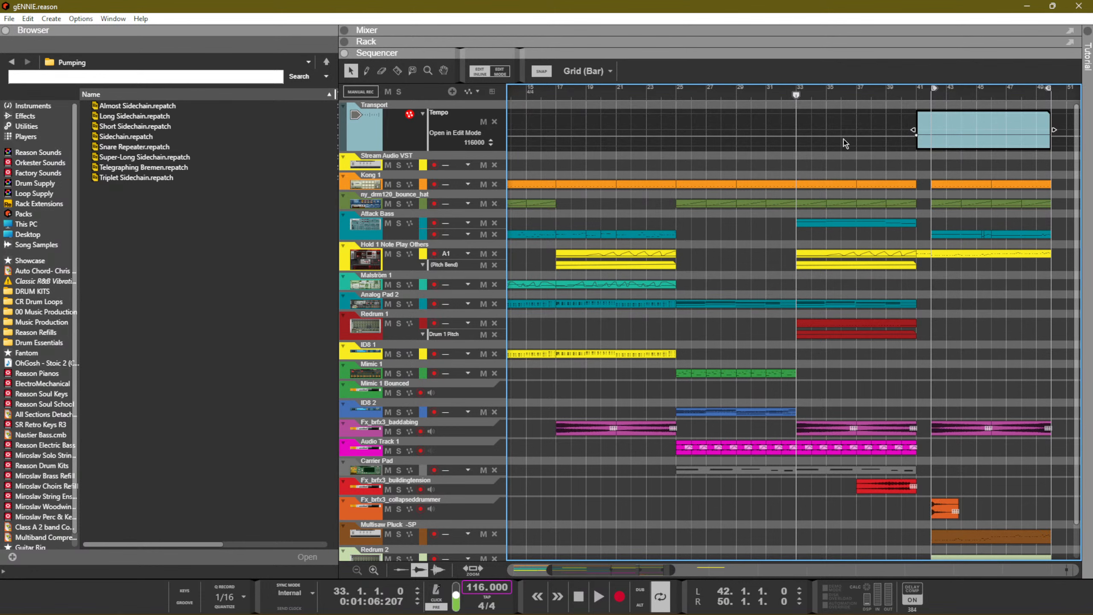
{"action": "key", "text": "space"}
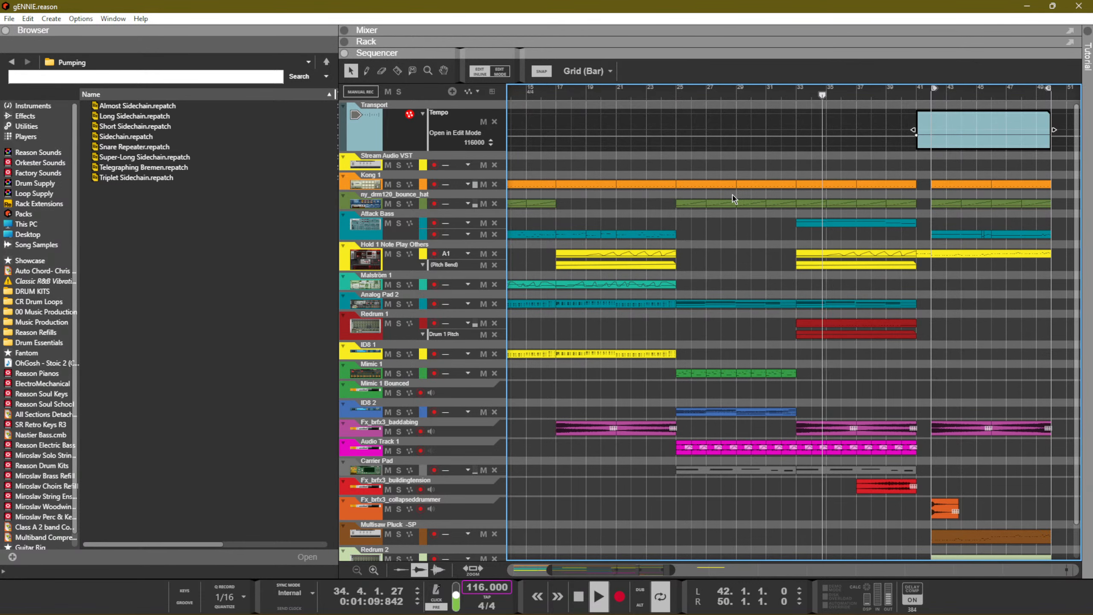
Switch the Mimic 1 sampler back to Multi Slot mode in the rack and return to the sequencer
{"action": "scroll", "coordinate": [683, 320], "scroll_direction": "down", "scroll_amount": 1}
{"action": "key", "text": "F6"}
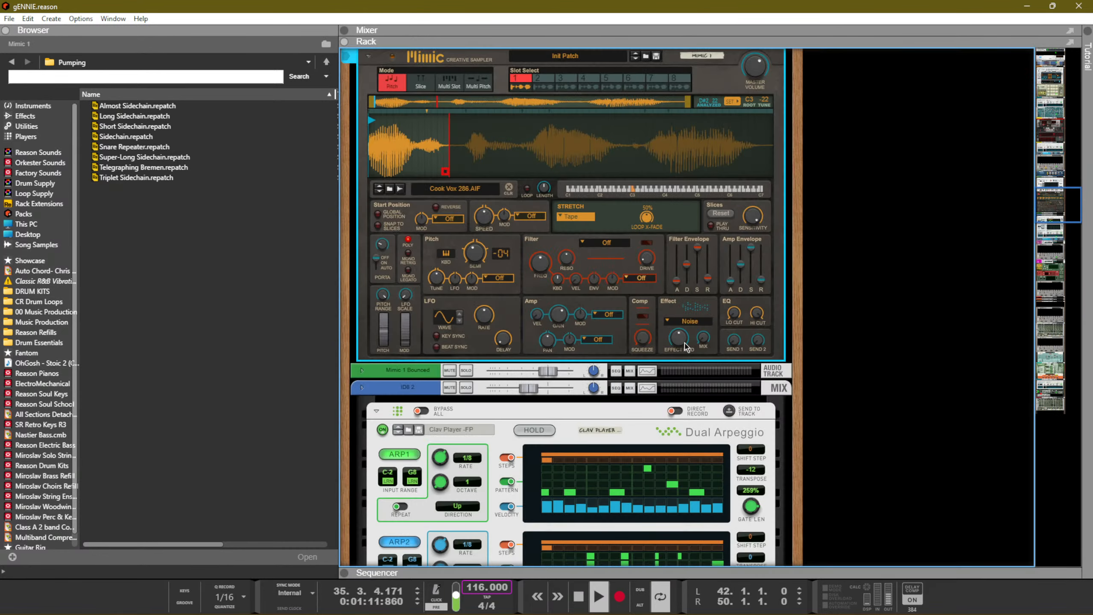
{"action": "scroll", "coordinate": [483, 231], "scroll_direction": "up", "scroll_amount": 1}
{"action": "left_click", "coordinate": [451, 139]}
{"action": "left_click", "coordinate": [451, 139]}
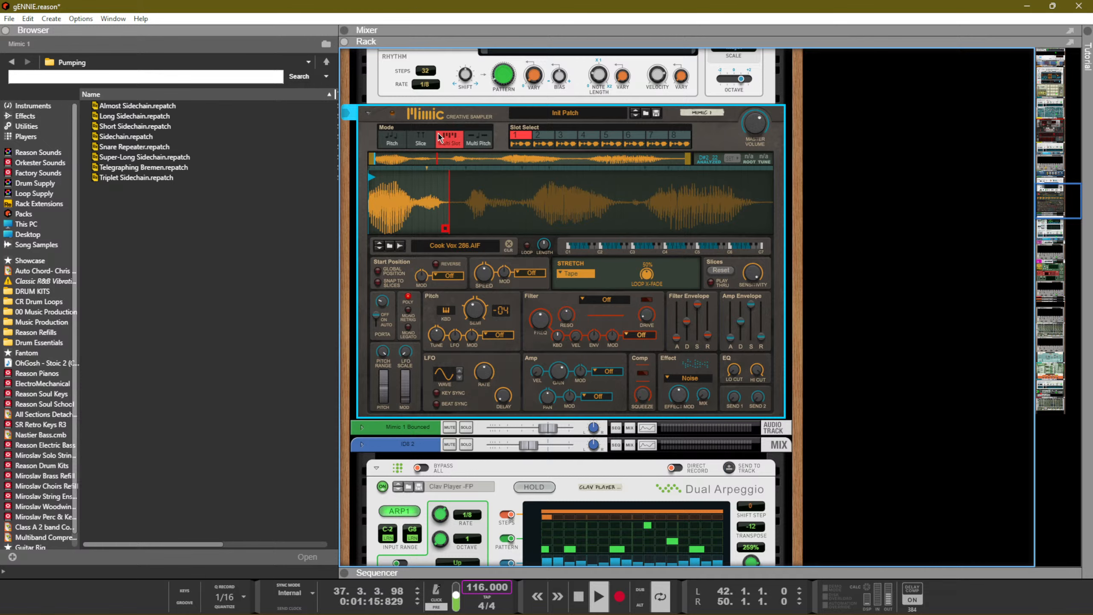
{"action": "key", "text": "F7"}
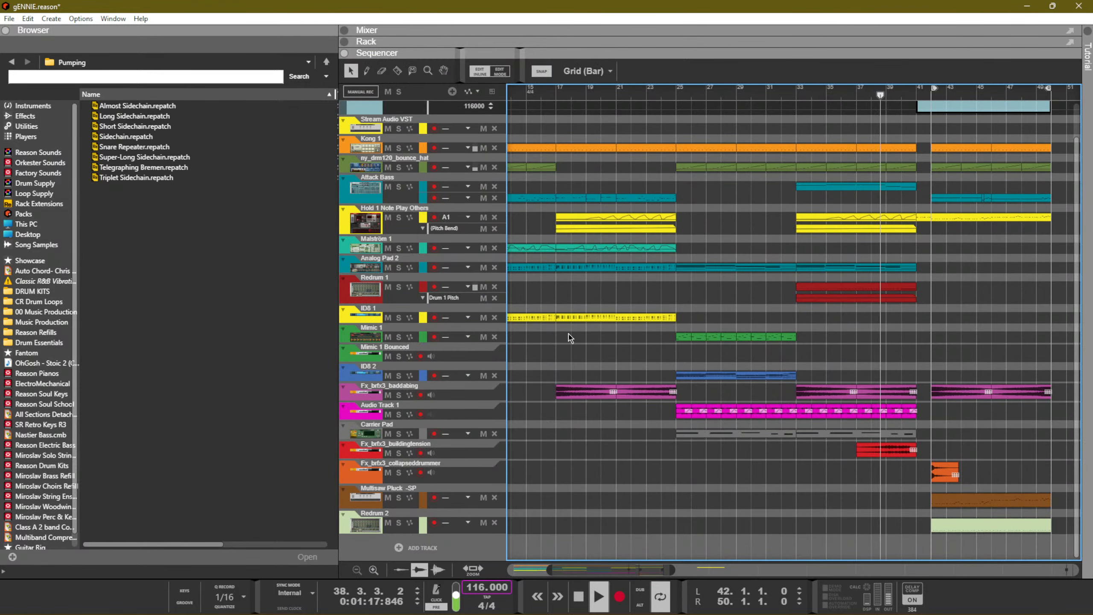
{"action": "scroll", "coordinate": [586, 342], "scroll_direction": "down", "scroll_amount": 5}
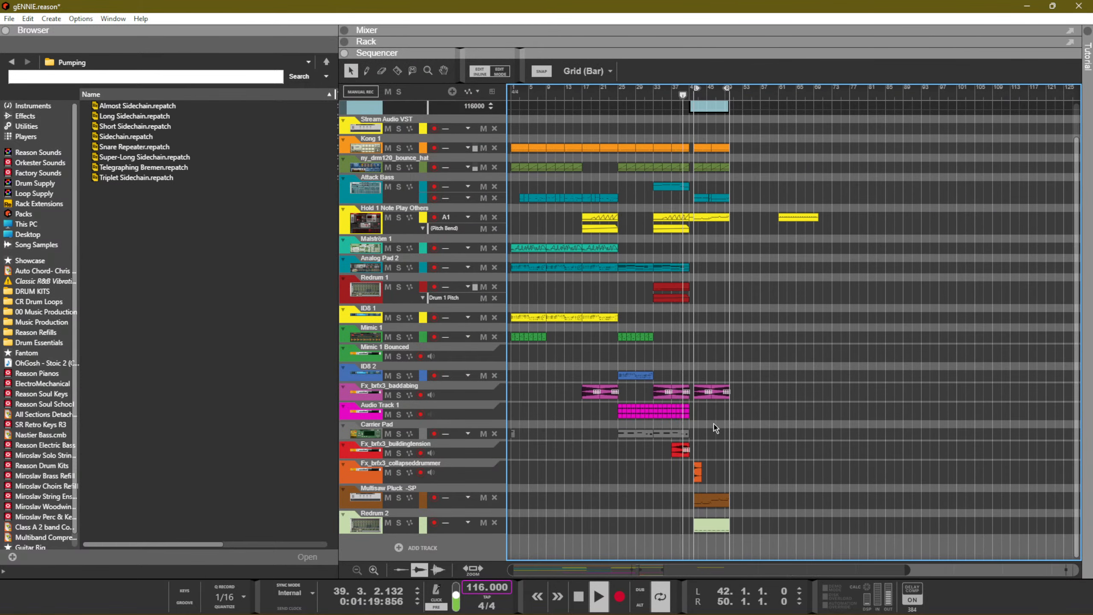
{"action": "left_click", "coordinate": [674, 343]}
{"action": "left_click", "coordinate": [602, 269]}
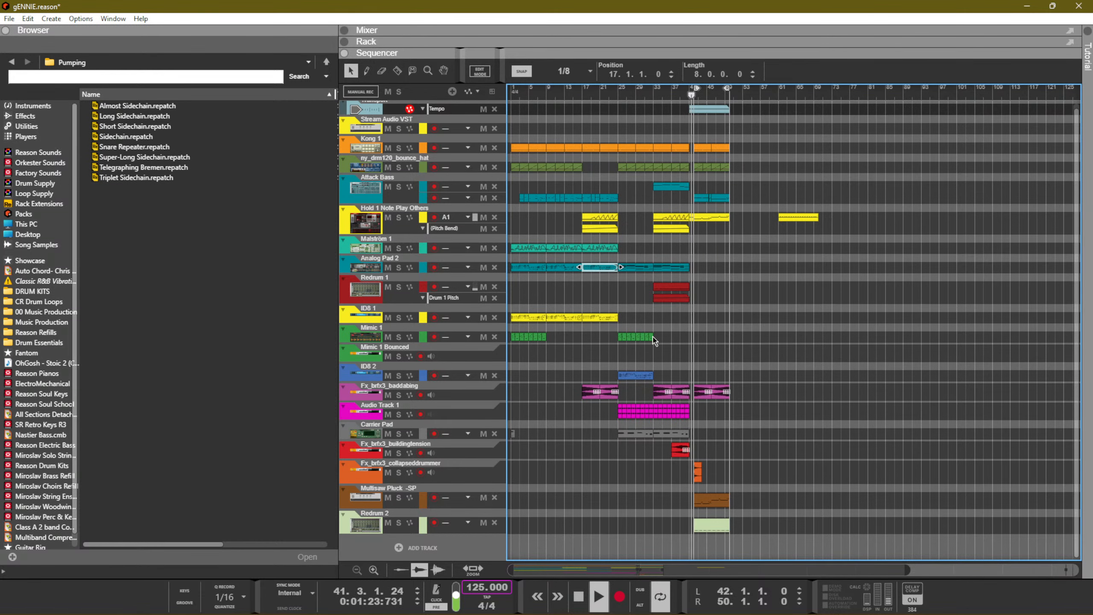
{"action": "mouse_move", "coordinate": [652, 337]}
{"action": "left_mouse_down"}
{"action": "mouse_move", "coordinate": [694, 343]}
{"action": "mouse_move", "coordinate": [669, 341]}
{"action": "left_mouse_up"}
{"action": "key", "text": "ctrl+z"}
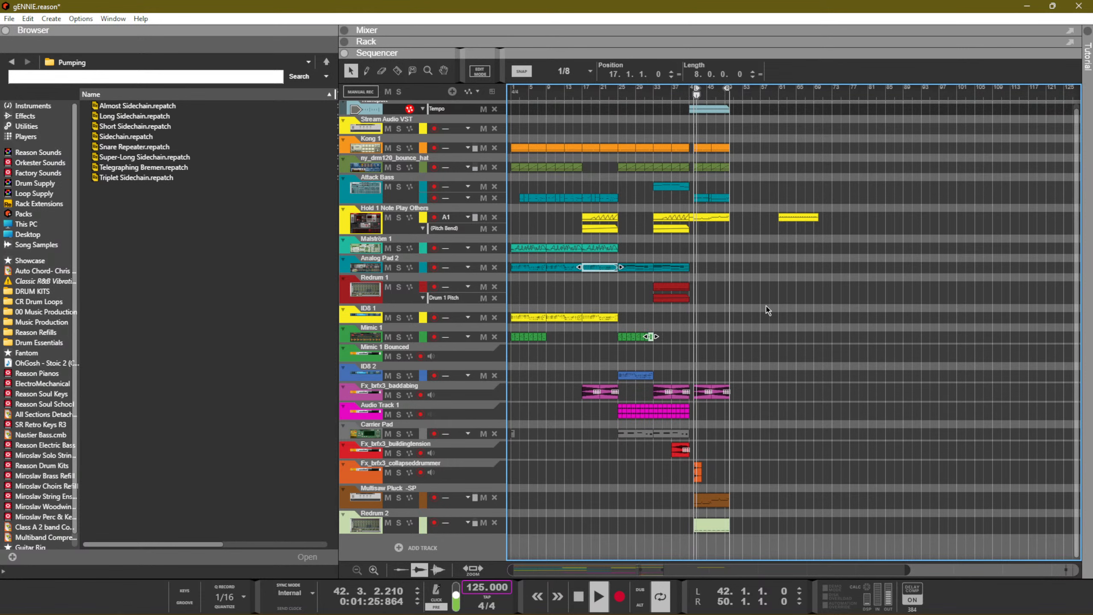
Delete the stray clip around bars 61 to 69 on the Hold 1 Note Play Others track
{"action": "left_click", "coordinate": [779, 328]}
{"action": "scroll", "coordinate": [780, 328], "scroll_direction": "up", "scroll_amount": 1}
{"action": "left_click_drag", "start_coordinate": [859, 350], "coordinate": [789, 209]}
{"action": "key", "text": "Delete"}
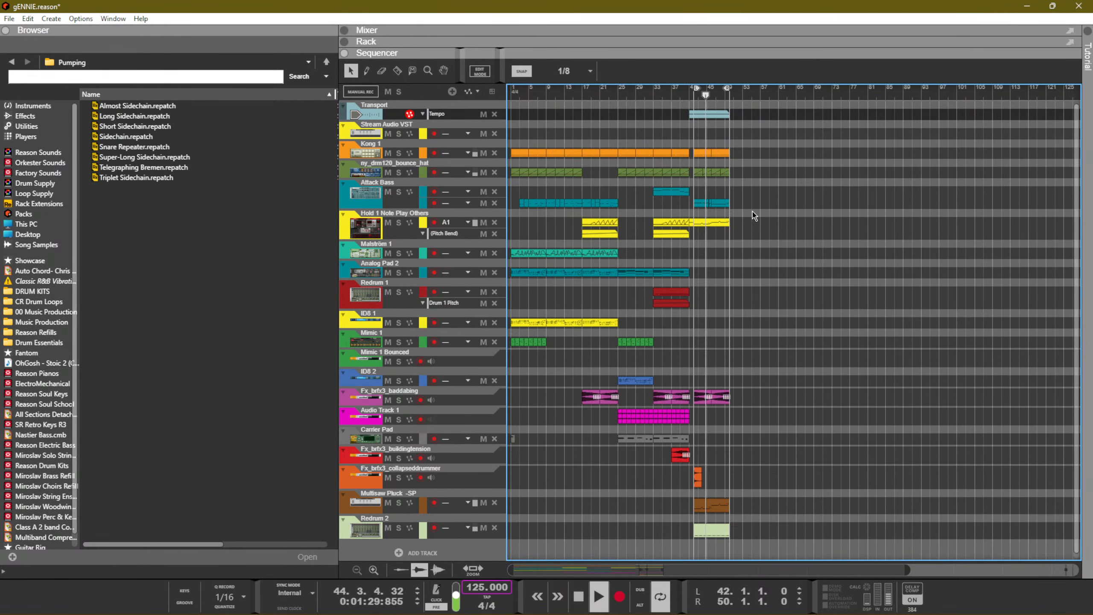
Stop playback and replay the section leading through the tempo change at bar 41
{"action": "key", "text": "h"}
{"action": "key", "text": "h"}
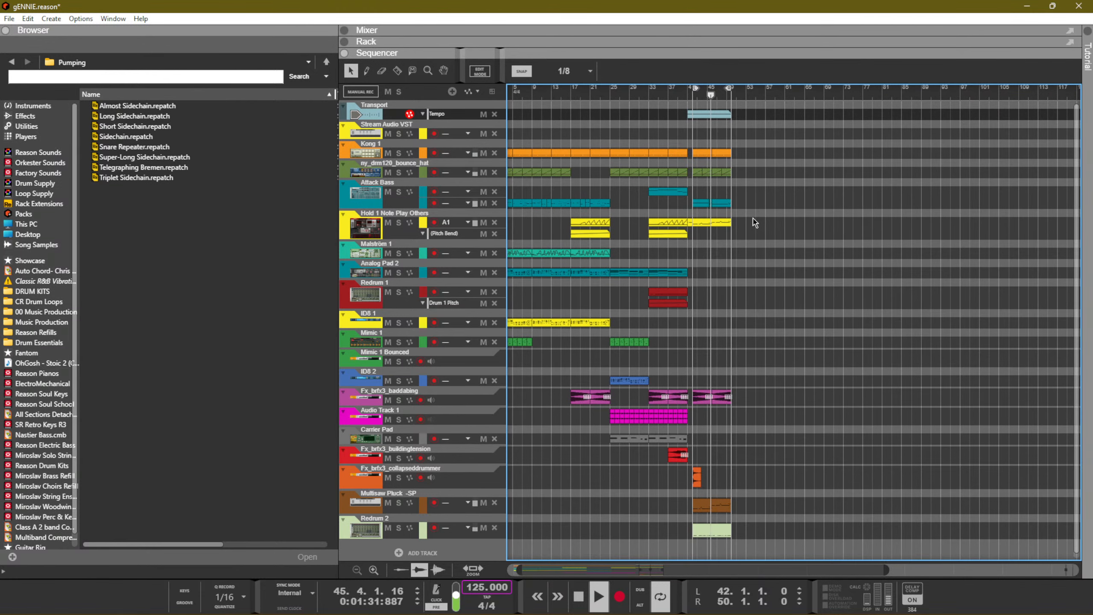
{"action": "key", "text": "space"}
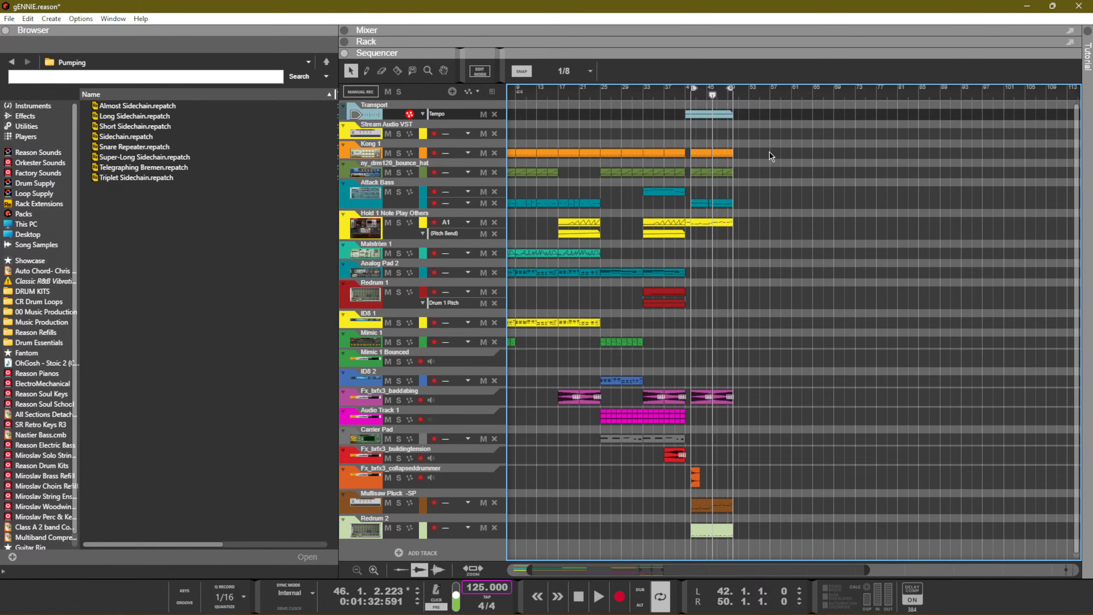
{"action": "key", "text": "space"}
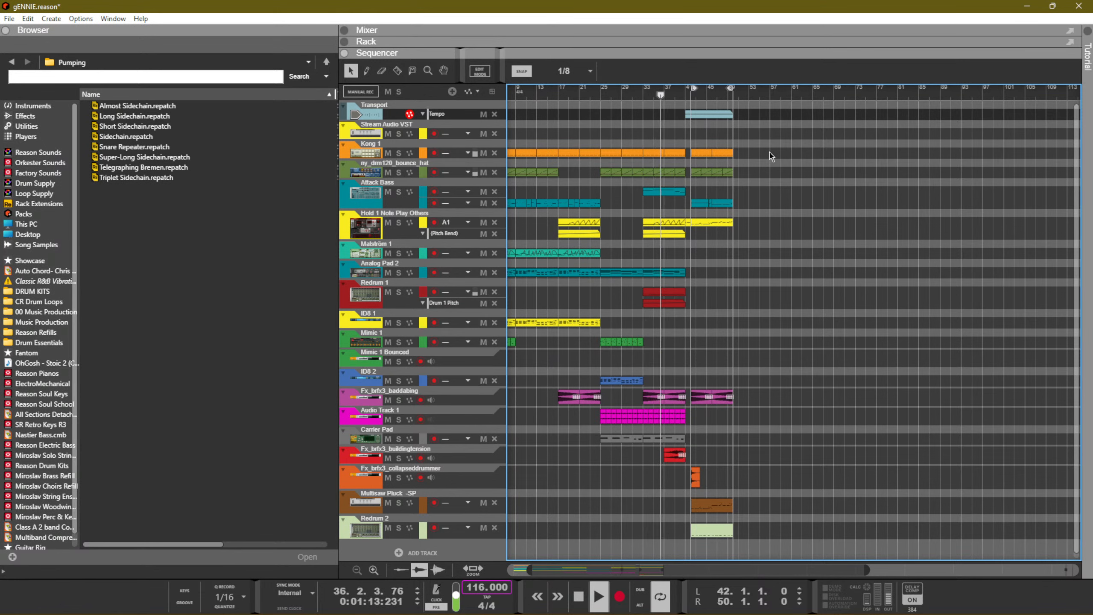
{"action": "scroll", "coordinate": [925, 296], "scroll_direction": "down", "scroll_amount": 2}
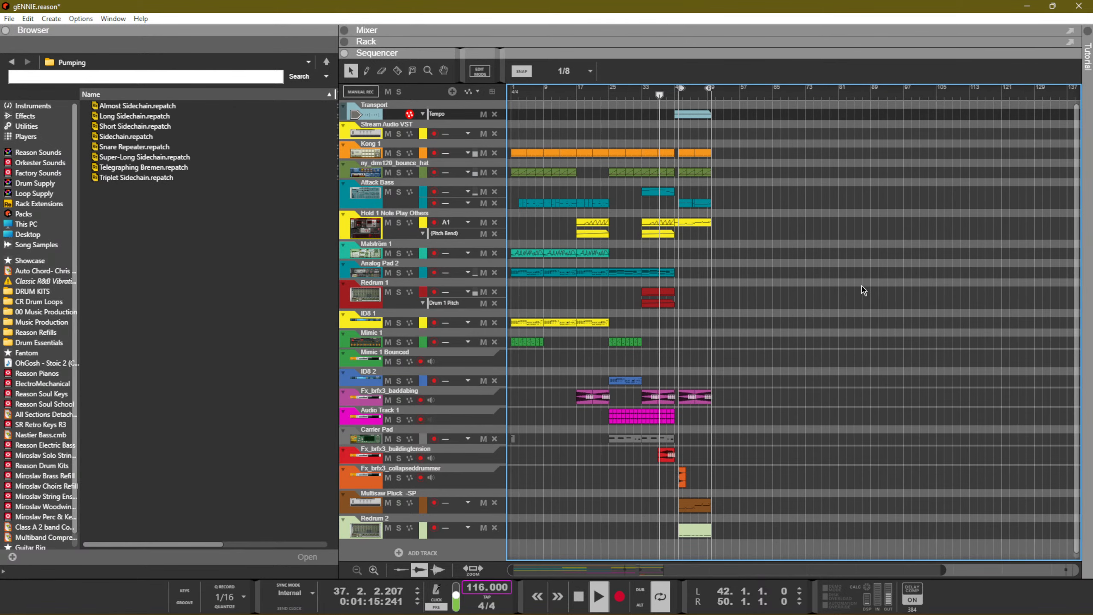
{"action": "scroll", "coordinate": [862, 288], "scroll_direction": "down", "scroll_amount": 1}
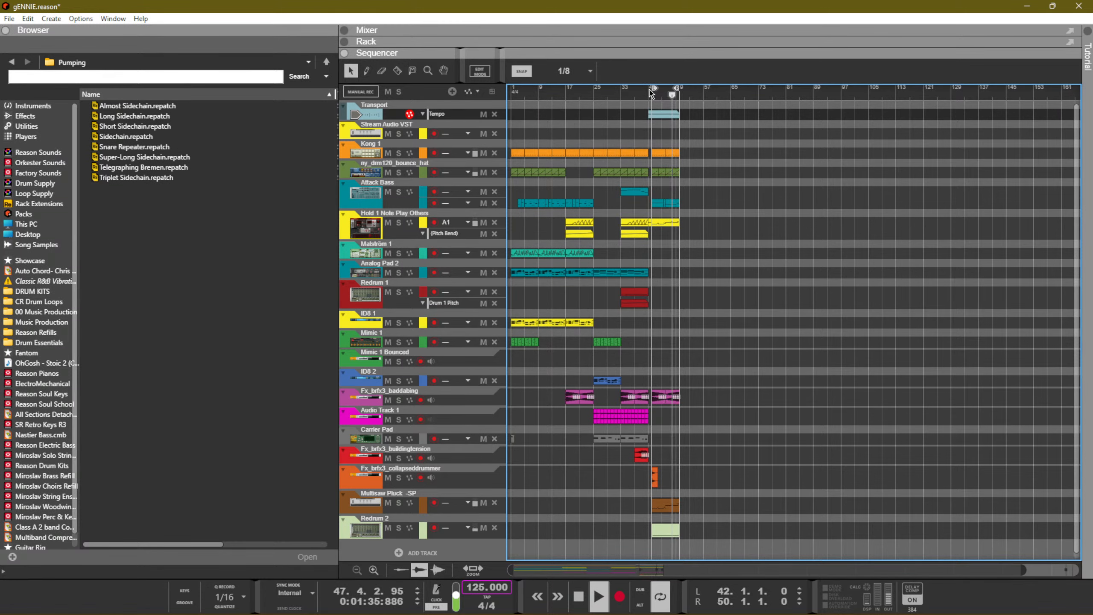
Move the loop's left locator to bar 1 so the whole song loops, and save the song
{"action": "left_click_drag", "start_coordinate": [654, 89], "coordinate": [465, 97]}
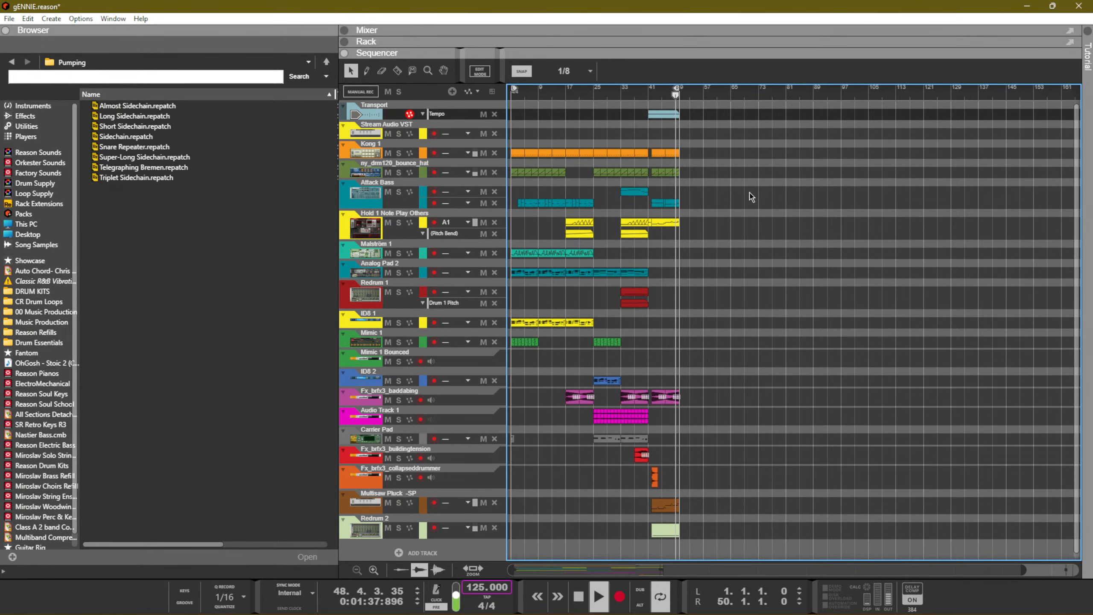
{"action": "scroll", "coordinate": [791, 225], "scroll_direction": "down", "scroll_amount": 1}
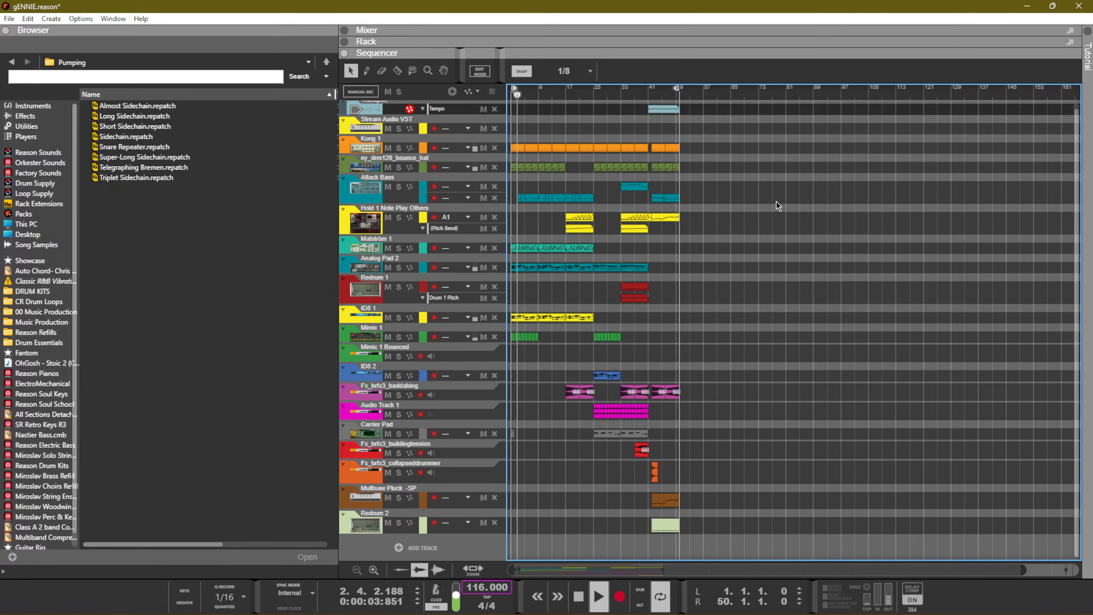
{"action": "scroll", "coordinate": [722, 237], "scroll_direction": "up", "scroll_amount": 1}
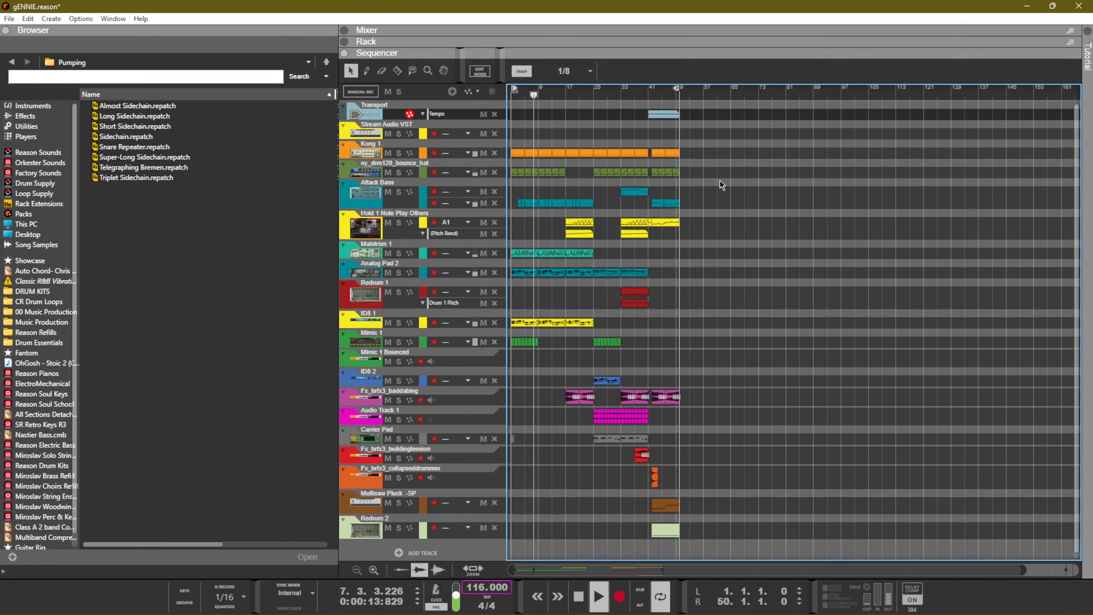
{"action": "key", "text": "ctrl+s"}
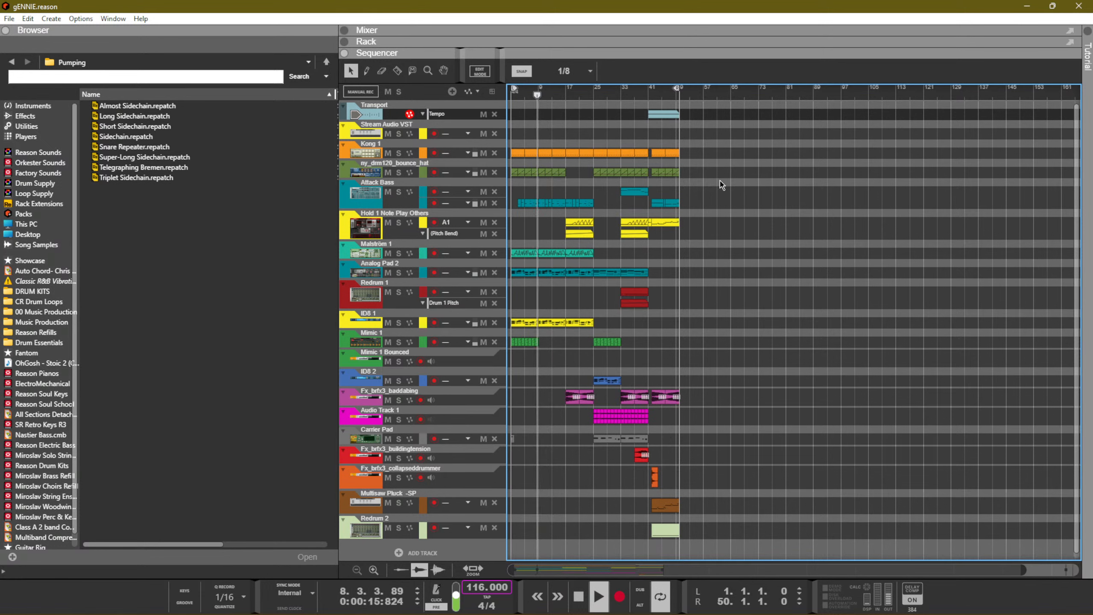